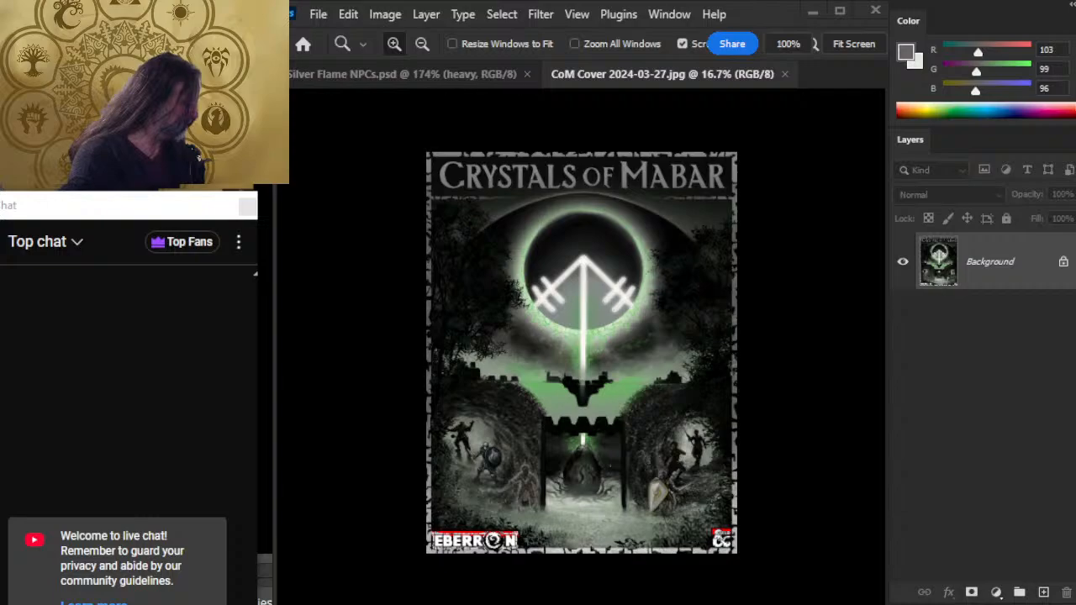
Switch to the live stream's YouTube page in Chrome, like the stream and expand its description to review the full text.
{"action": "key", "text": "alt+Tab"}
{"action": "key", "text": "alt+Tab"}
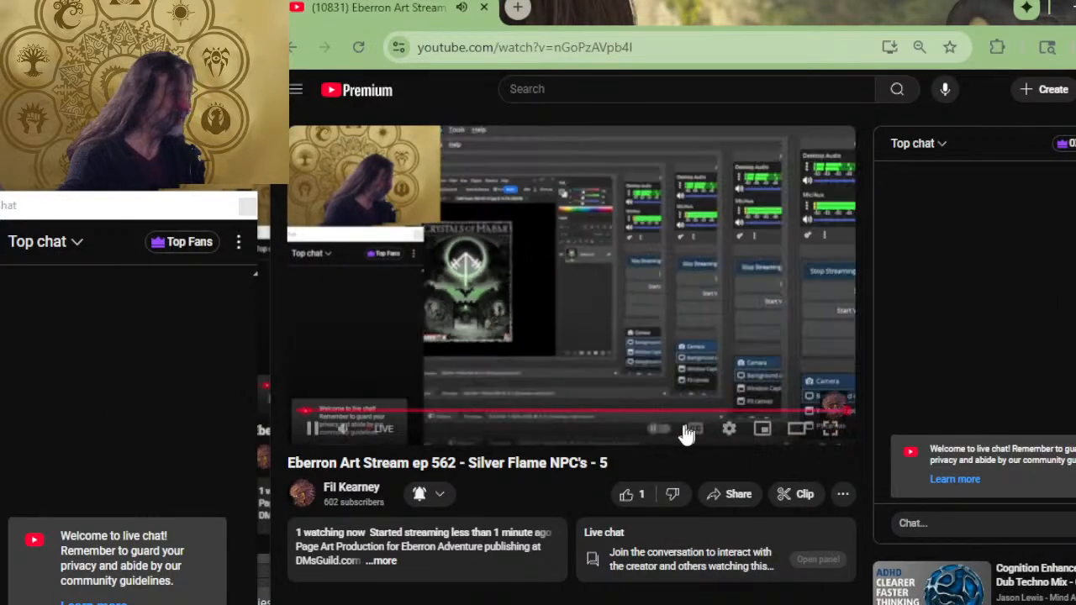
{"action": "left_click", "coordinate": [627, 494]}
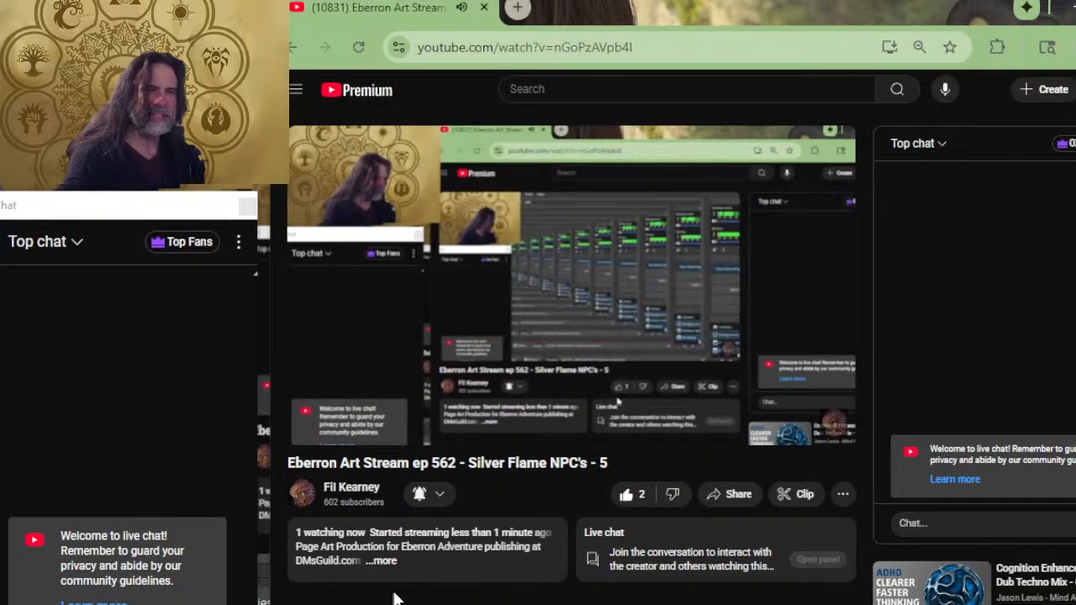
{"action": "left_click", "coordinate": [380, 561]}
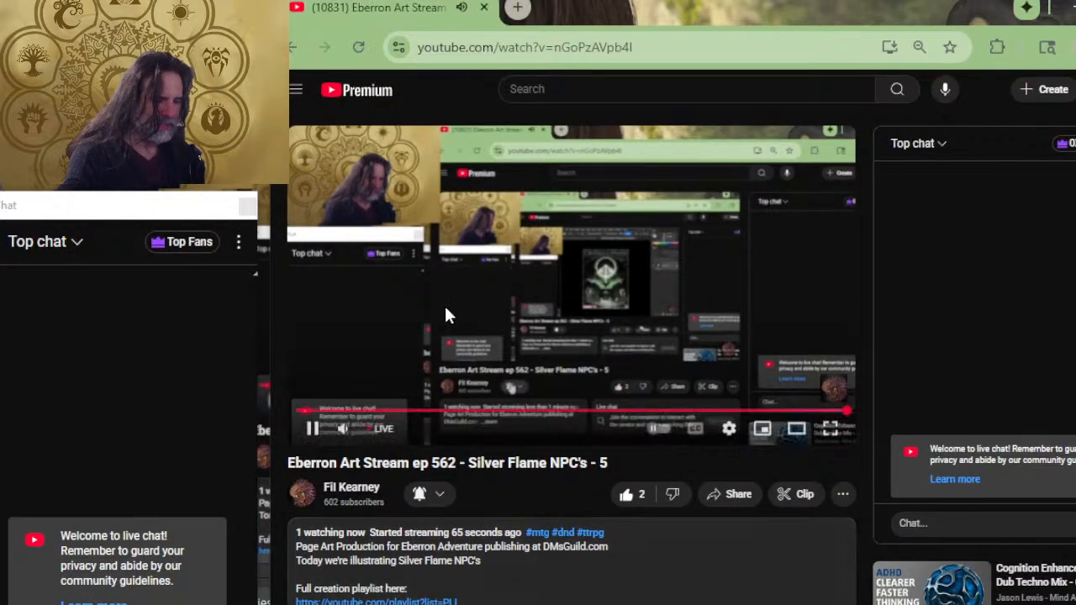
{"action": "scroll", "coordinate": [443, 304], "scroll_direction": "down", "scroll_amount": 4}
{"action": "scroll", "coordinate": [443, 311], "scroll_direction": "down", "scroll_amount": 2}
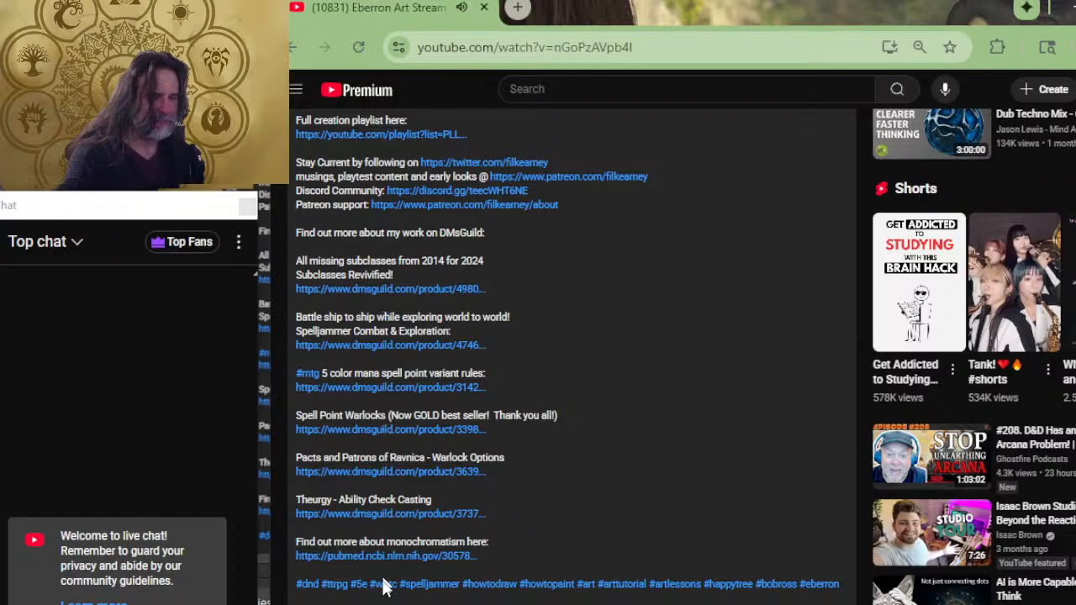
{"action": "scroll", "coordinate": [418, 312], "scroll_direction": "up", "scroll_amount": 6}
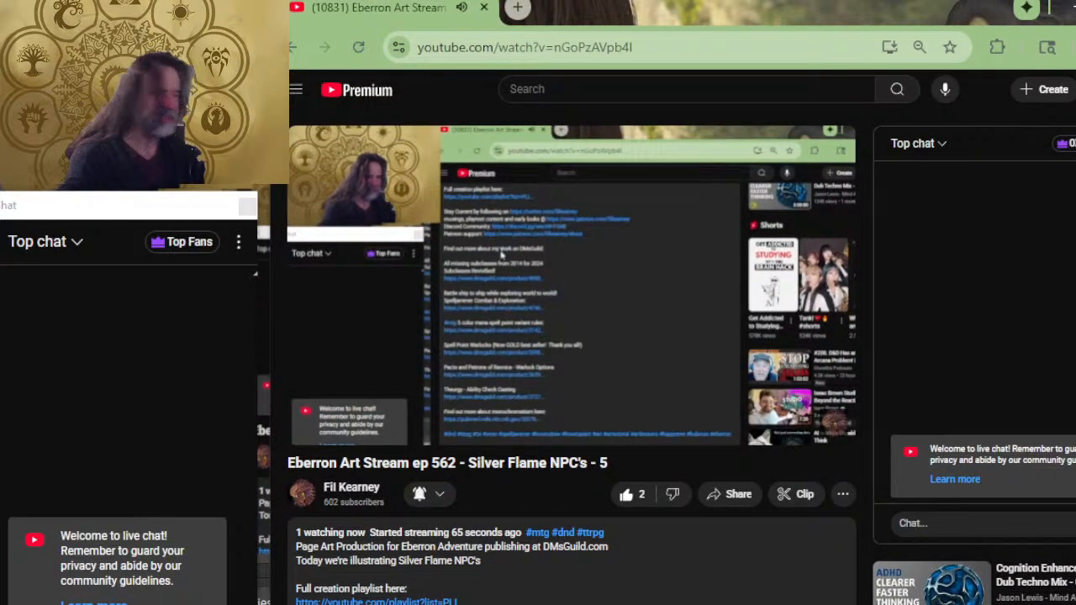
Switch to Snipping Tool and close it without saving the snip.
{"action": "key", "text": "alt+Tab"}
{"action": "key", "text": "alt+Tab"}
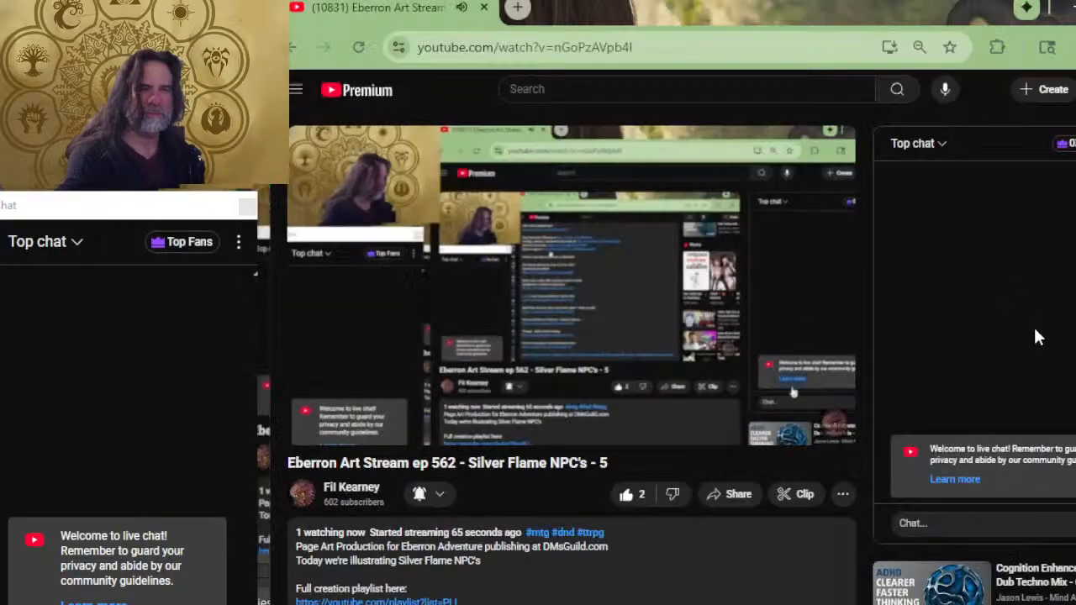
{"action": "key", "text": "alt+Tab"}
{"action": "key", "text": "alt+Tab"}
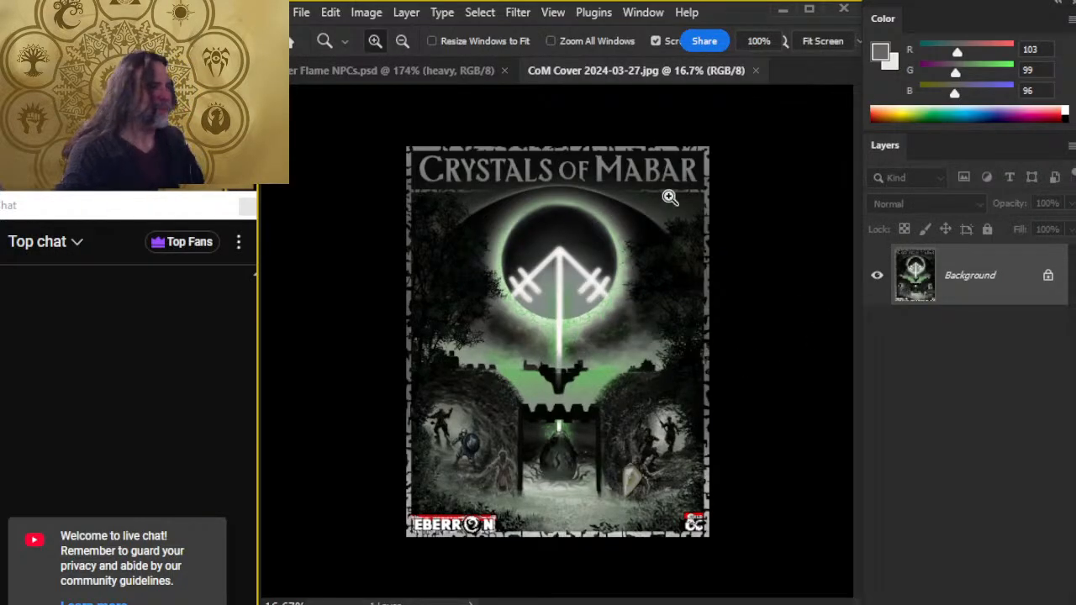
{"action": "key", "text": "alt+Tab"}
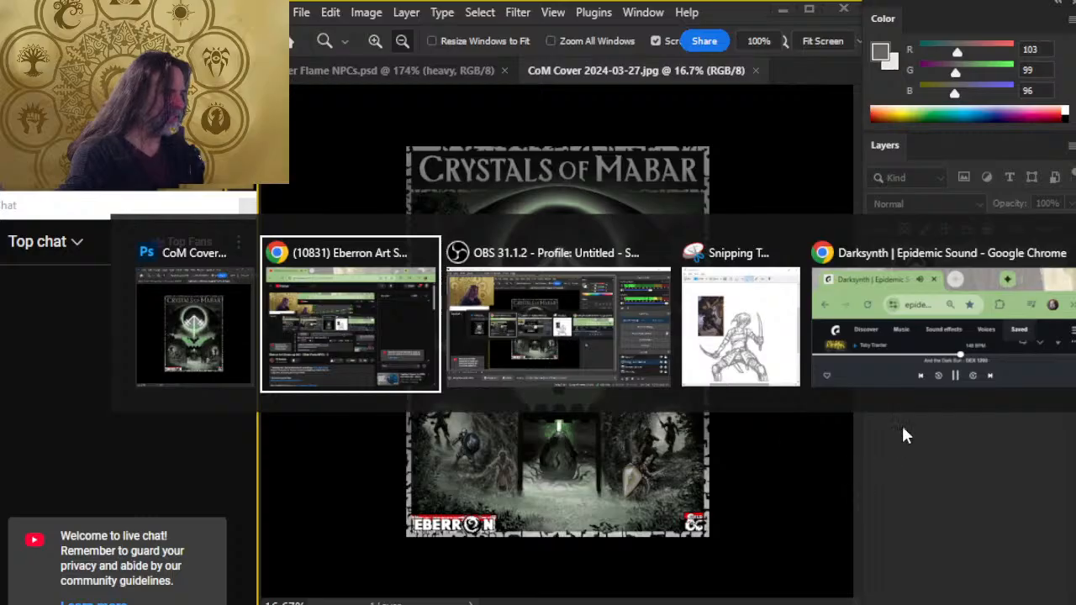
{"action": "key", "text": "alt+Tab"}
{"action": "key", "text": "alt+Tab"}
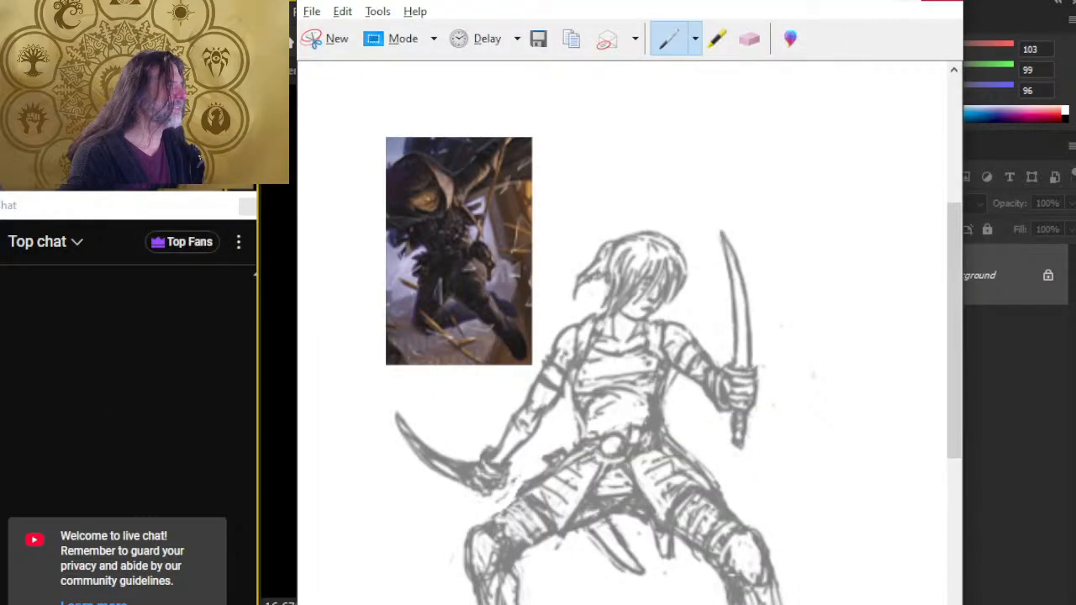
{"action": "left_click", "coordinate": [952, 3]}
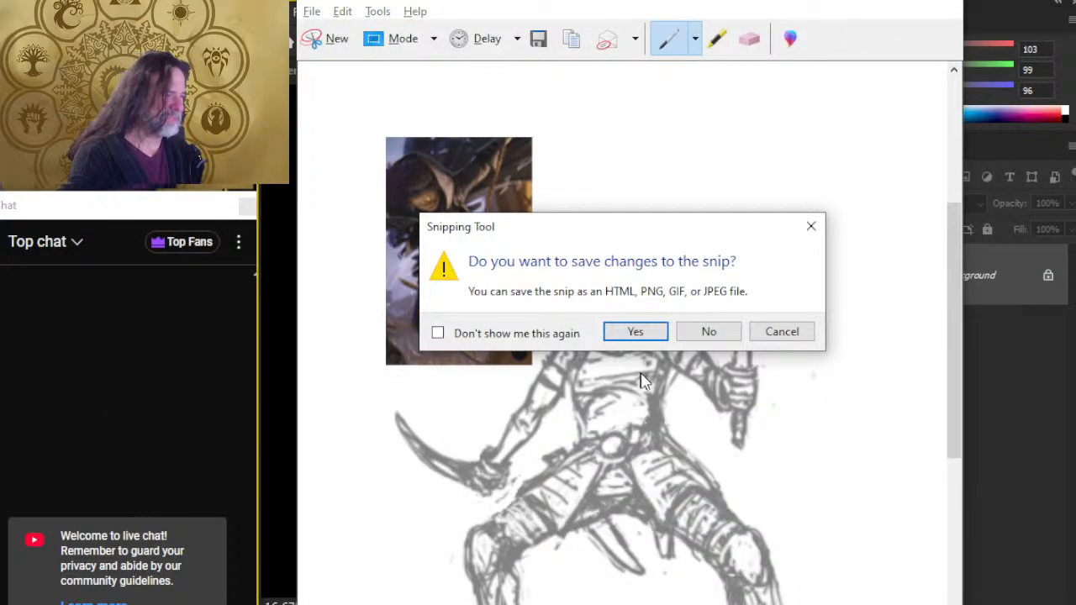
{"action": "left_click", "coordinate": [699, 334]}
Switch to Photoshop and close the CoM Cover 2024-03-27.jpg document.
{"action": "key", "text": "alt+Tab"}
{"action": "key", "text": "alt+Tab"}
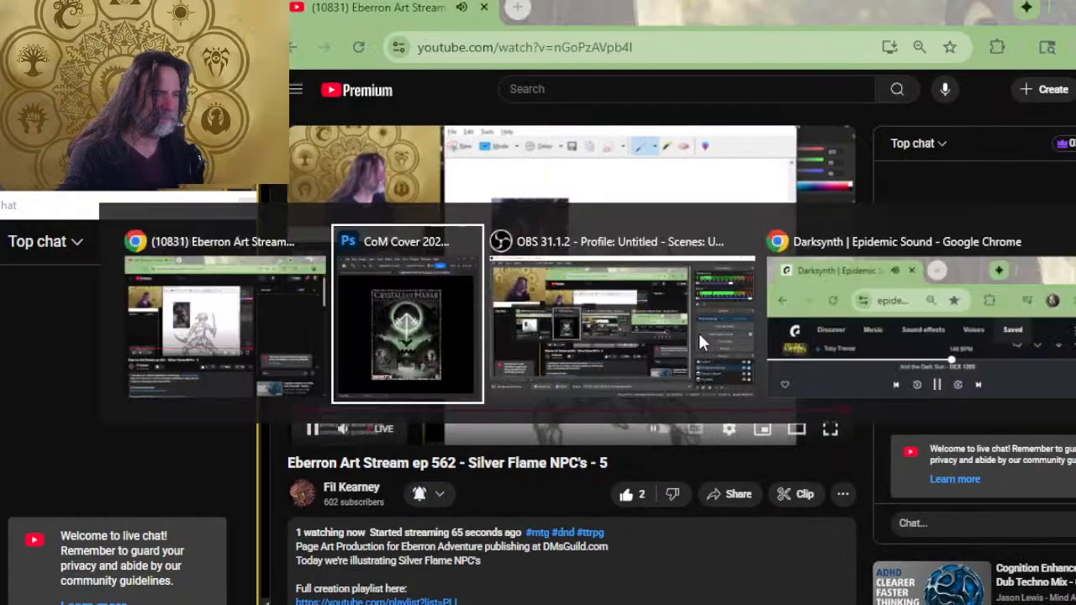
{"action": "left_click", "coordinate": [754, 71]}
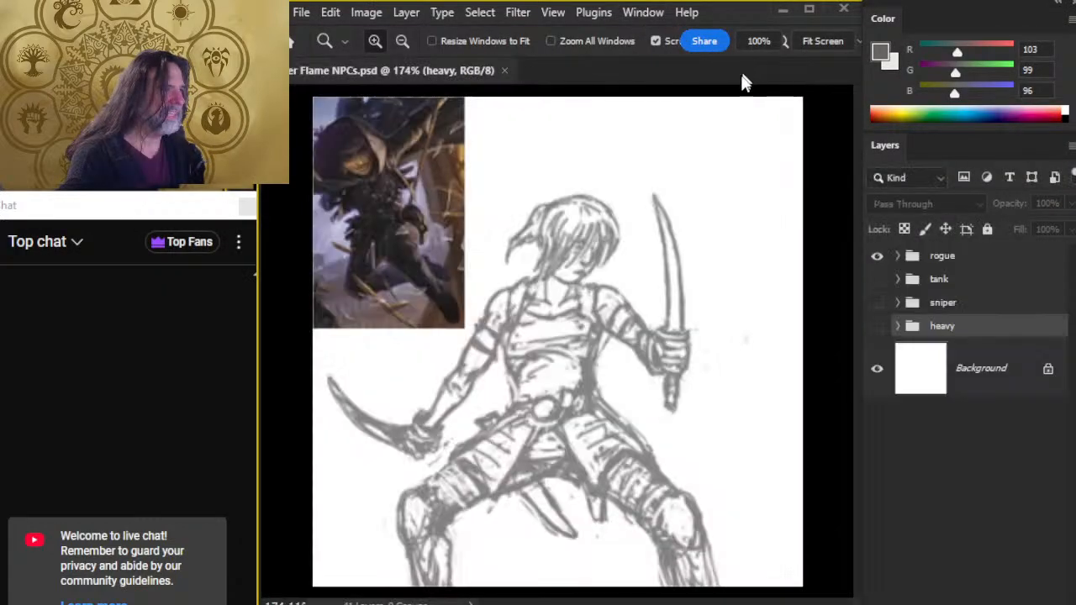
Review the rogue, tank, sniper and heavy groups one at a time, finishing with only the rogue group shown above the background.
{"action": "left_click", "coordinate": [874, 259]}
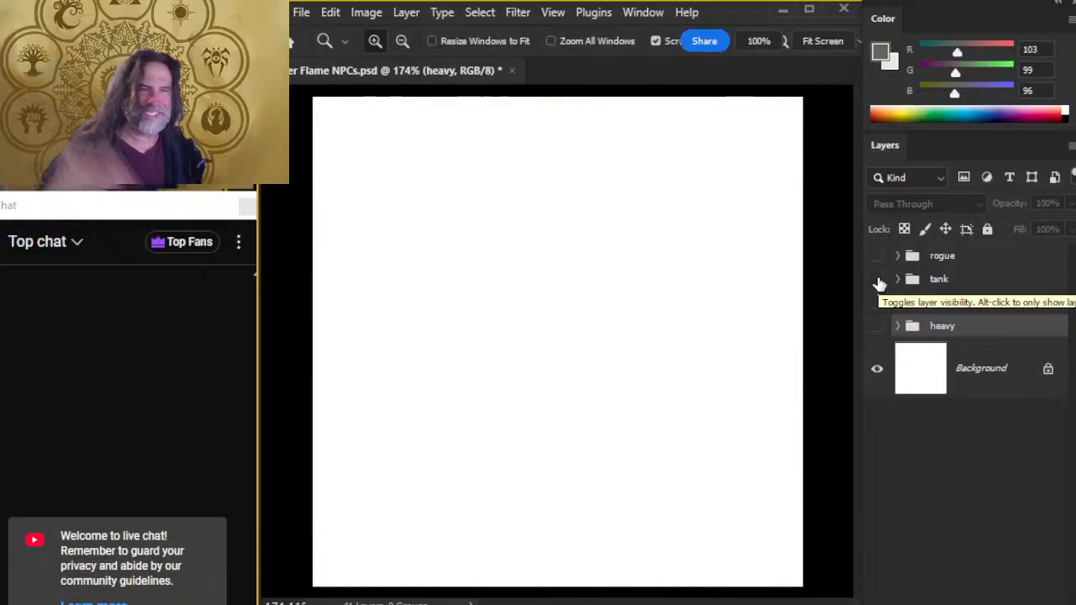
{"action": "left_click", "coordinate": [879, 256]}
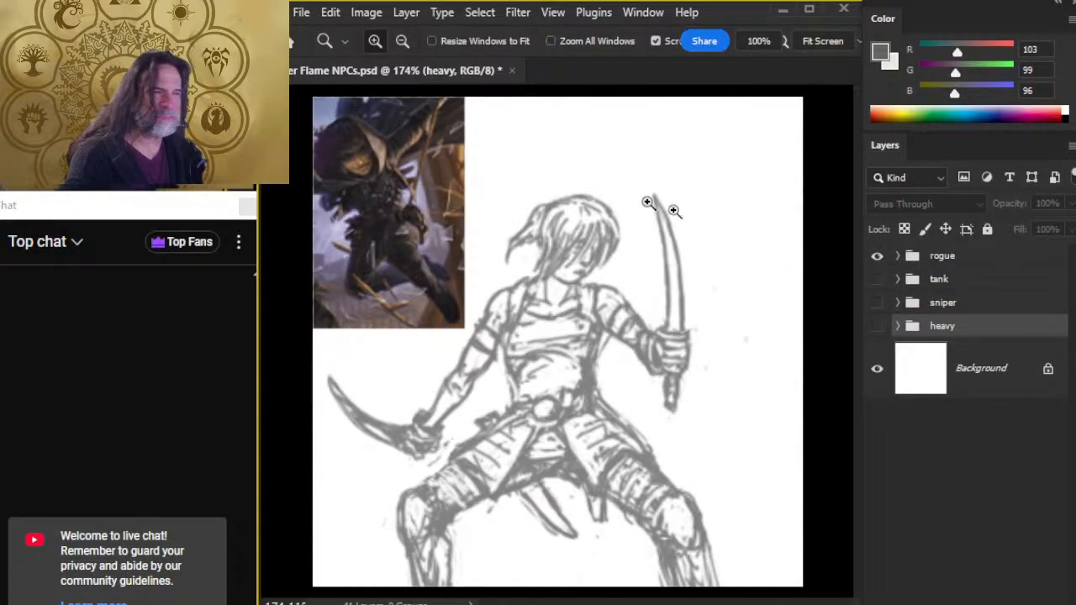
{"action": "left_click", "coordinate": [879, 254]}
{"action": "left_click", "coordinate": [879, 279]}
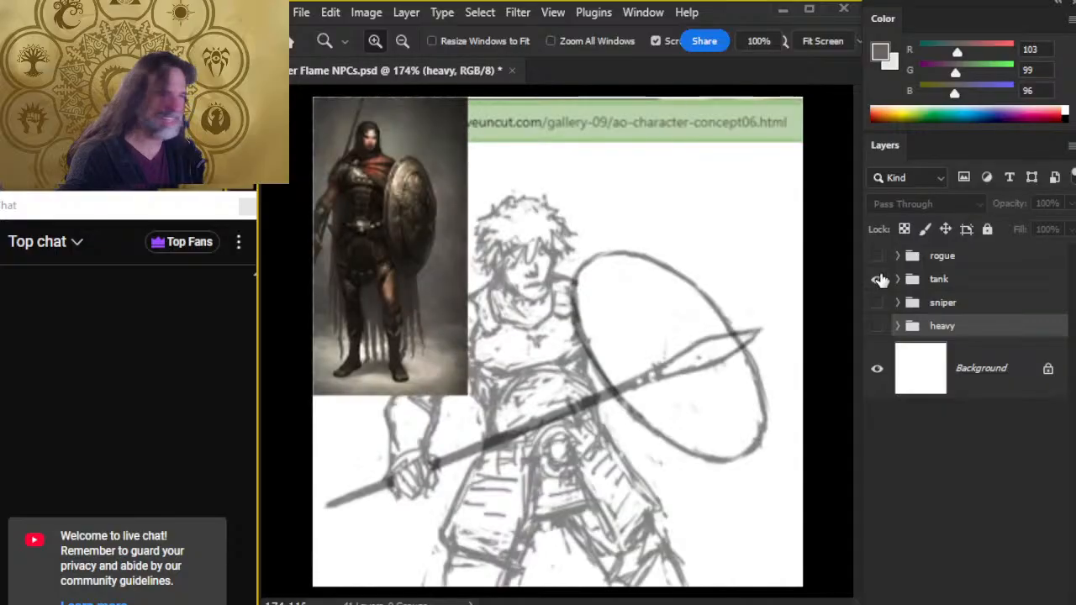
{"action": "left_click", "coordinate": [878, 279]}
{"action": "left_click", "coordinate": [877, 303]}
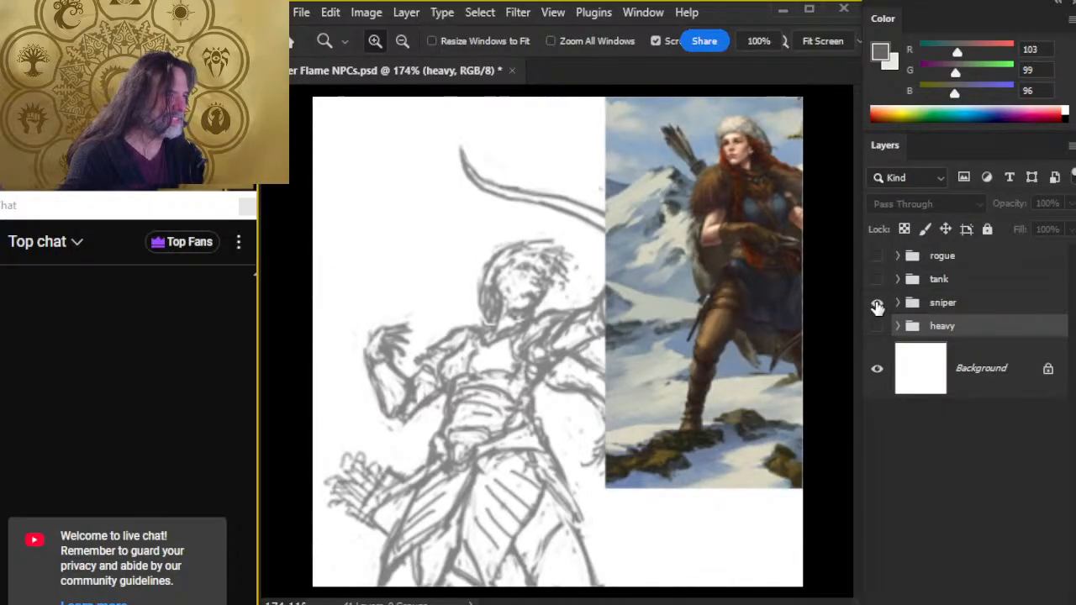
{"action": "left_click", "coordinate": [876, 303]}
{"action": "left_click", "coordinate": [876, 327]}
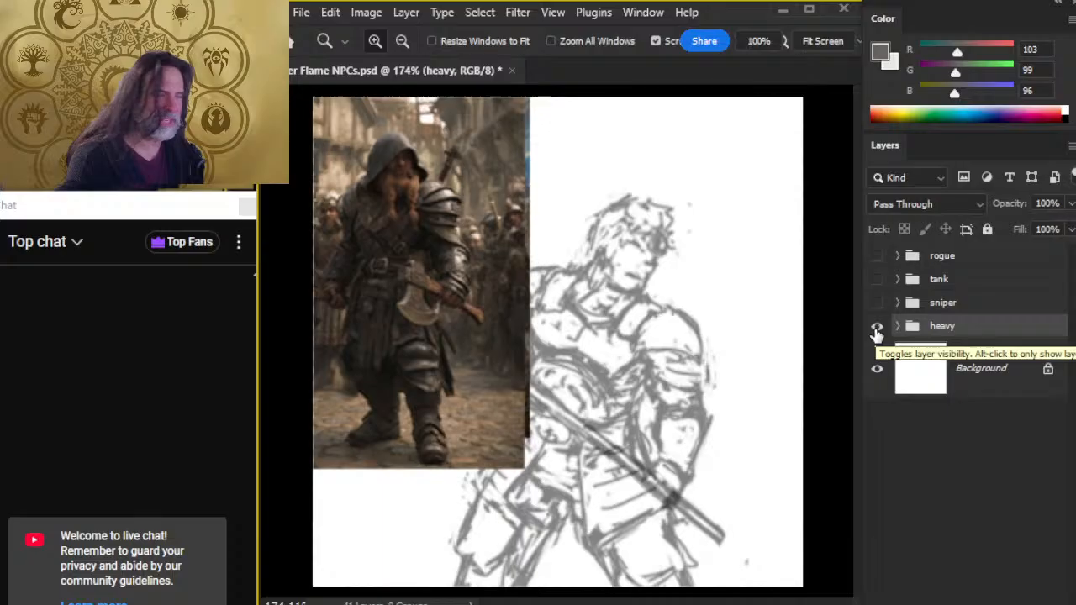
{"action": "left_click", "coordinate": [876, 330]}
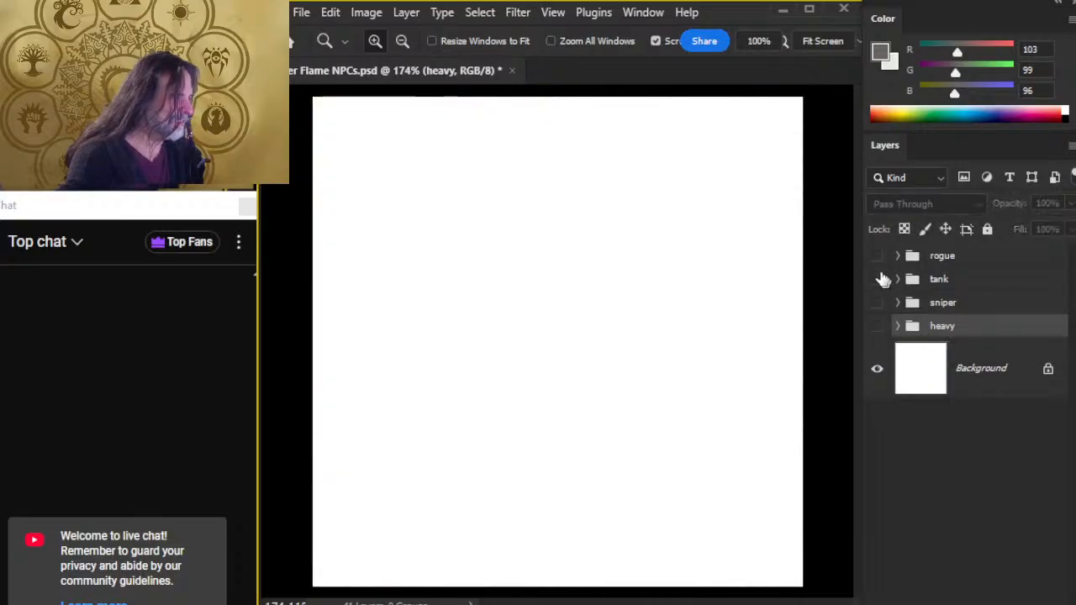
{"action": "left_click", "coordinate": [877, 256]}
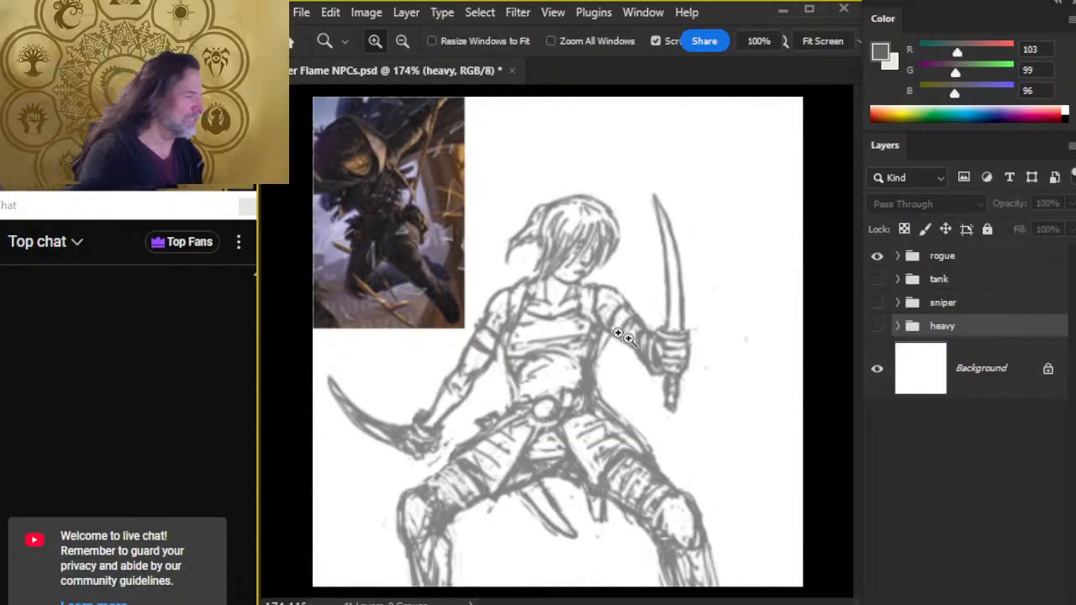
Select the rogue group and expand it to reveal its layers, leaving its layer style unchanged.
{"action": "left_click", "coordinate": [916, 254]}
{"action": "double_click", "coordinate": [924, 255]}
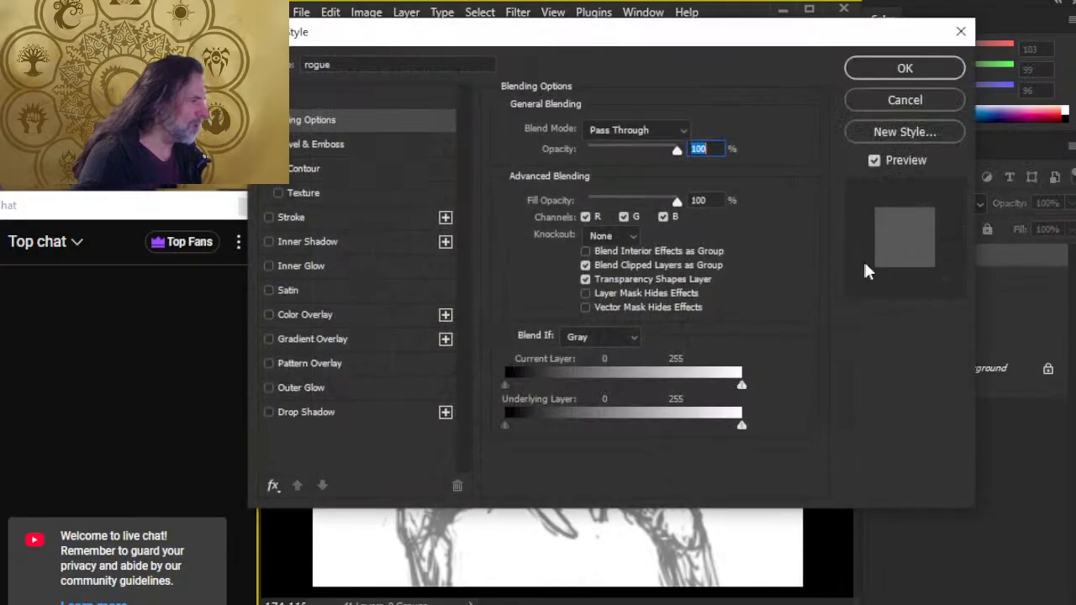
{"action": "key", "text": "Escape"}
{"action": "left_click", "coordinate": [897, 256]}
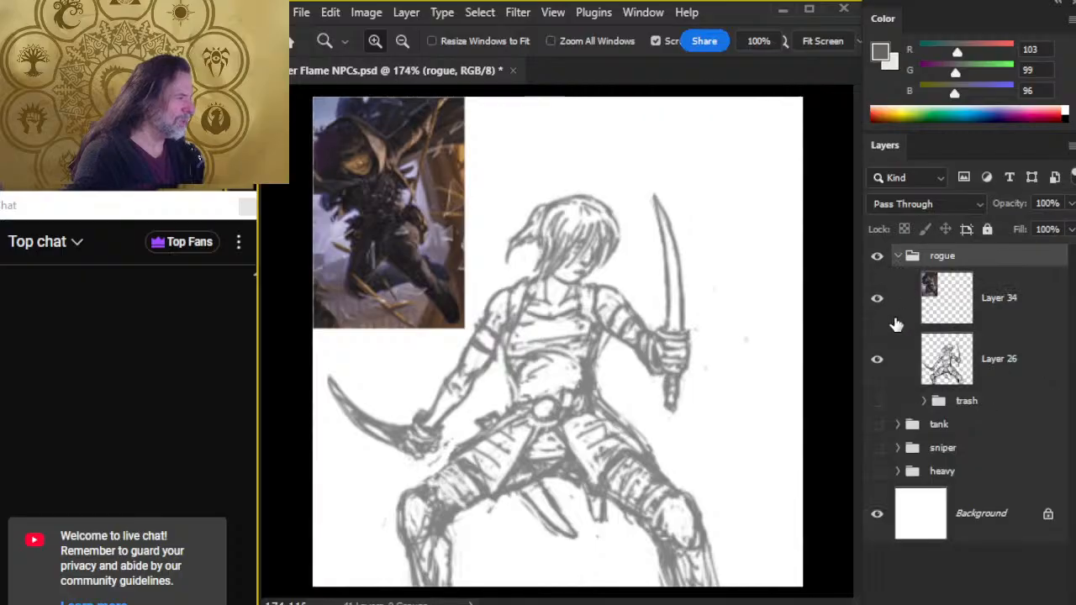
Examine the rogue sketch on Layer 26 and the reference image on Layer 34, comparing the two figures up close.
{"action": "left_click", "coordinate": [876, 360]}
{"action": "left_click", "coordinate": [877, 360]}
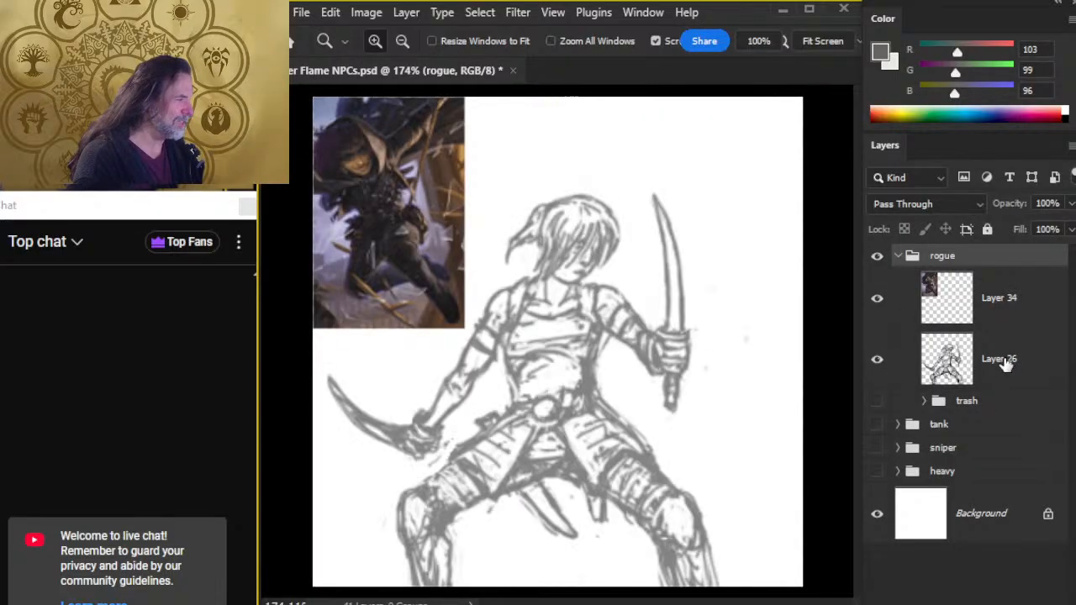
{"action": "left_click", "coordinate": [877, 299]}
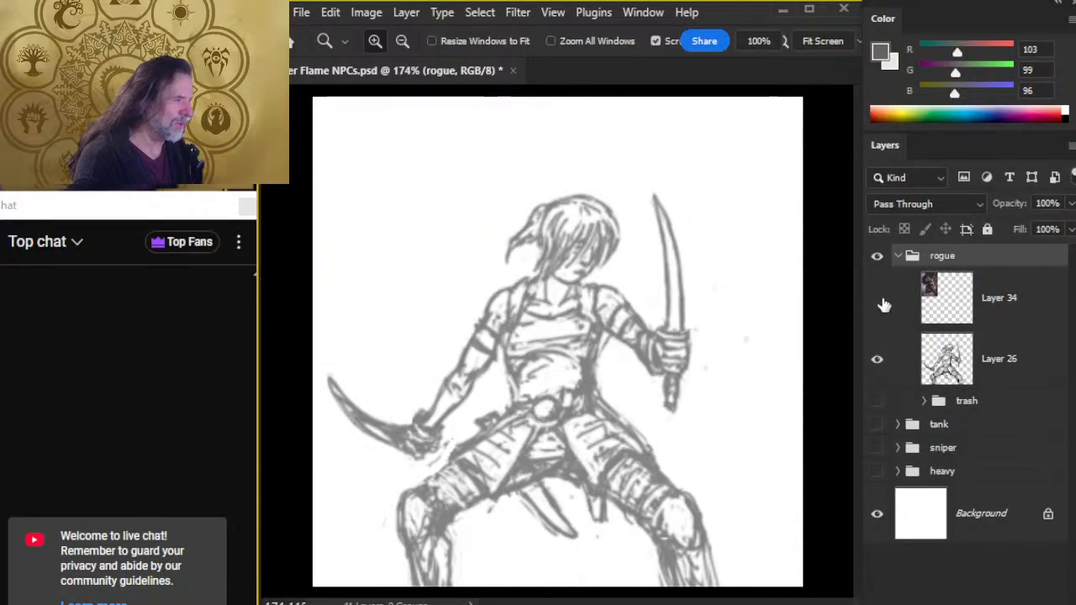
{"action": "left_click", "coordinate": [879, 301]}
{"action": "left_click", "coordinate": [415, 177]}
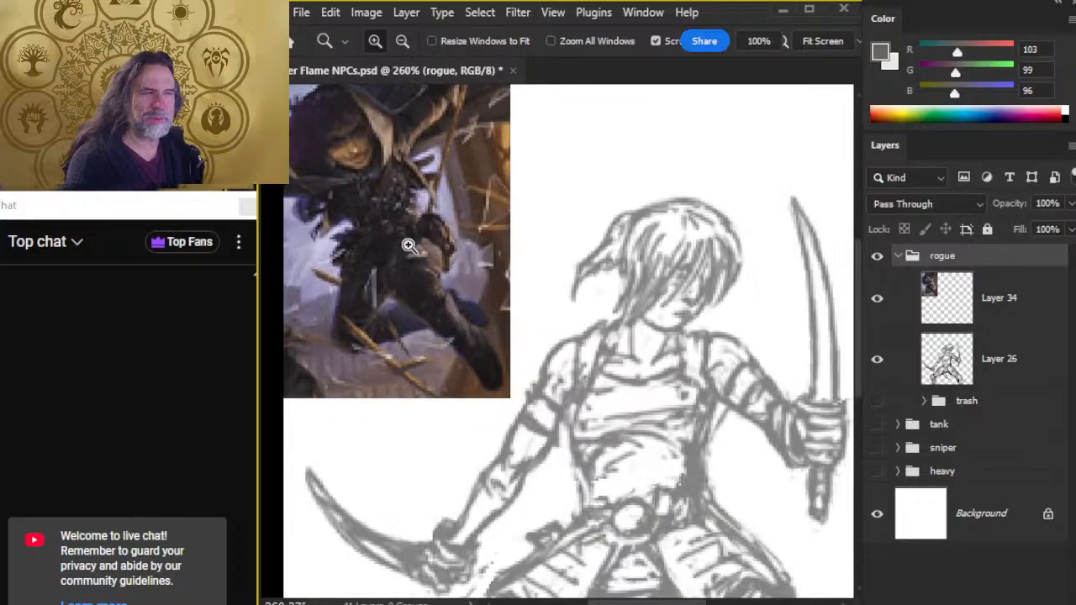
{"action": "left_click_drag", "start_coordinate": [392, 228], "coordinate": [423, 300]}
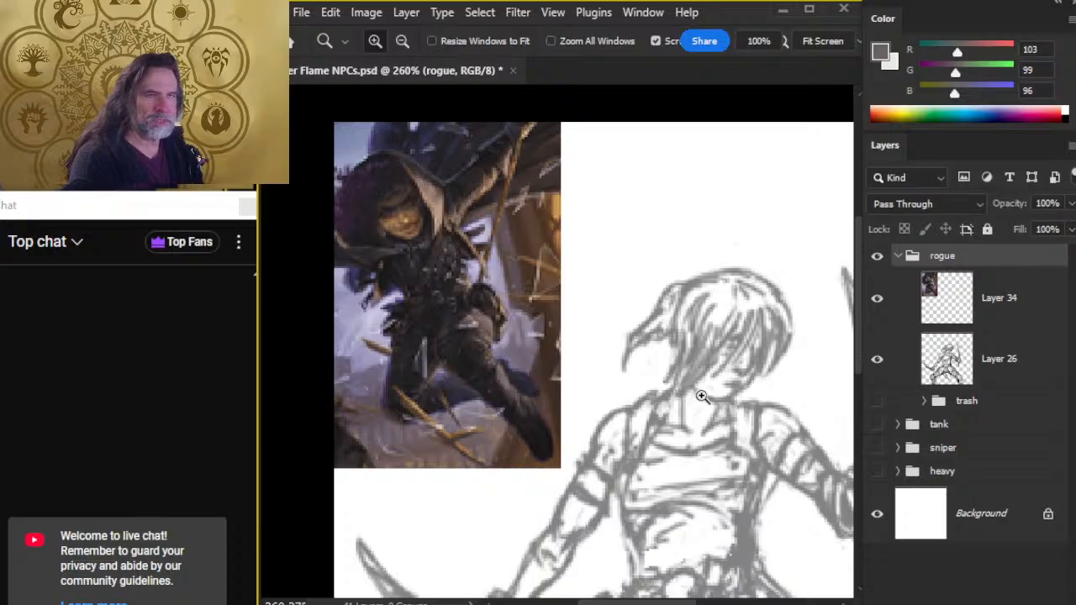
{"action": "left_click_drag", "start_coordinate": [738, 404], "coordinate": [670, 415]}
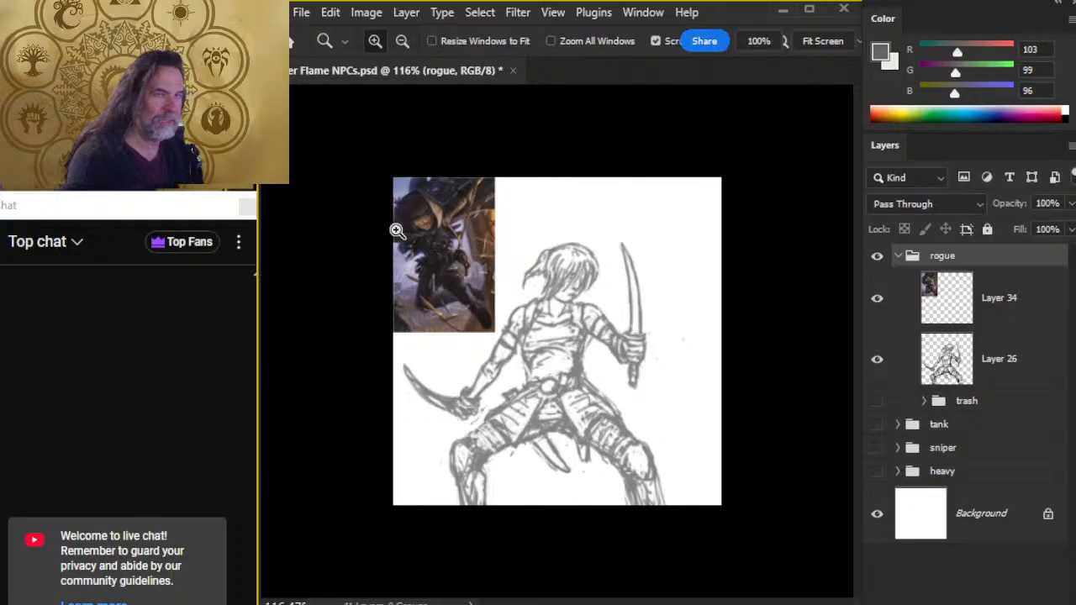
Add a new empty layer in the rogue group and place it directly beneath the sketch on Layer 26.
{"action": "left_click", "coordinate": [1003, 375]}
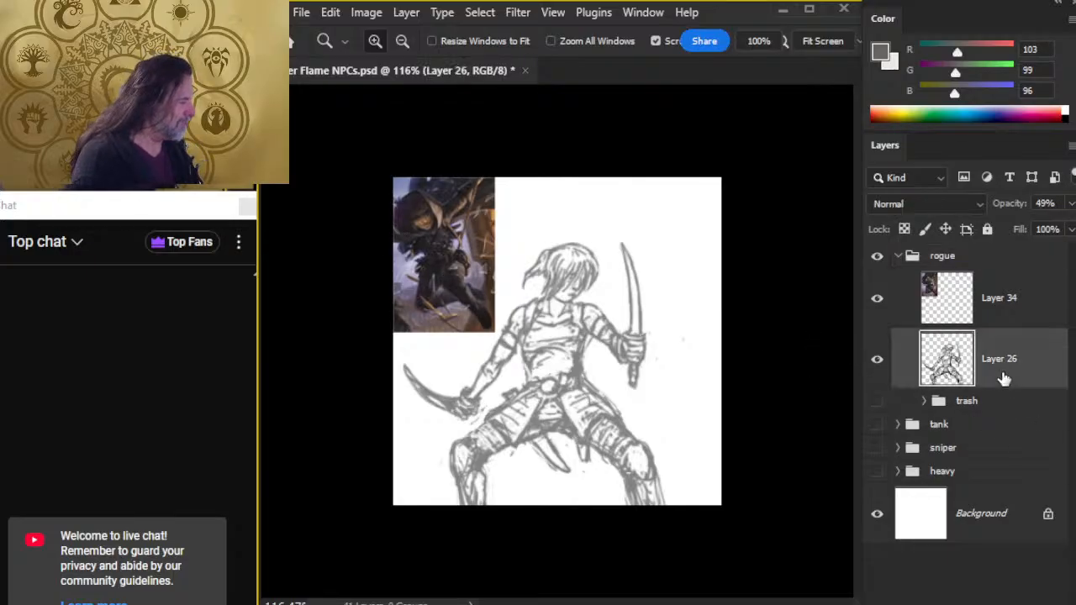
{"action": "key", "text": "ctrl+shift+alt+n"}
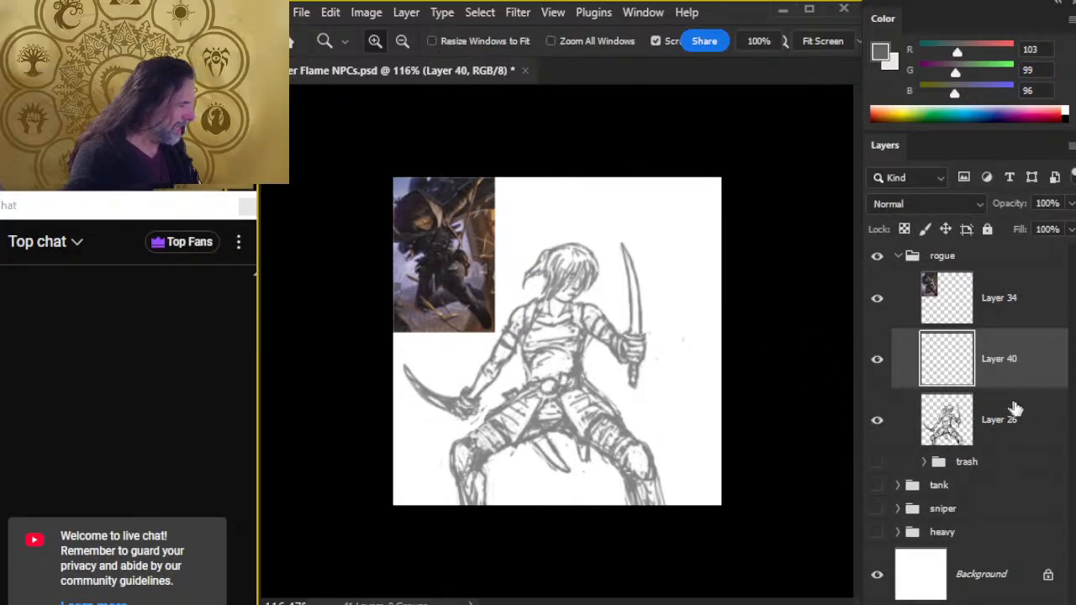
{"action": "left_click_drag", "start_coordinate": [997, 423], "coordinate": [983, 344]}
{"action": "left_click", "coordinate": [1013, 432]}
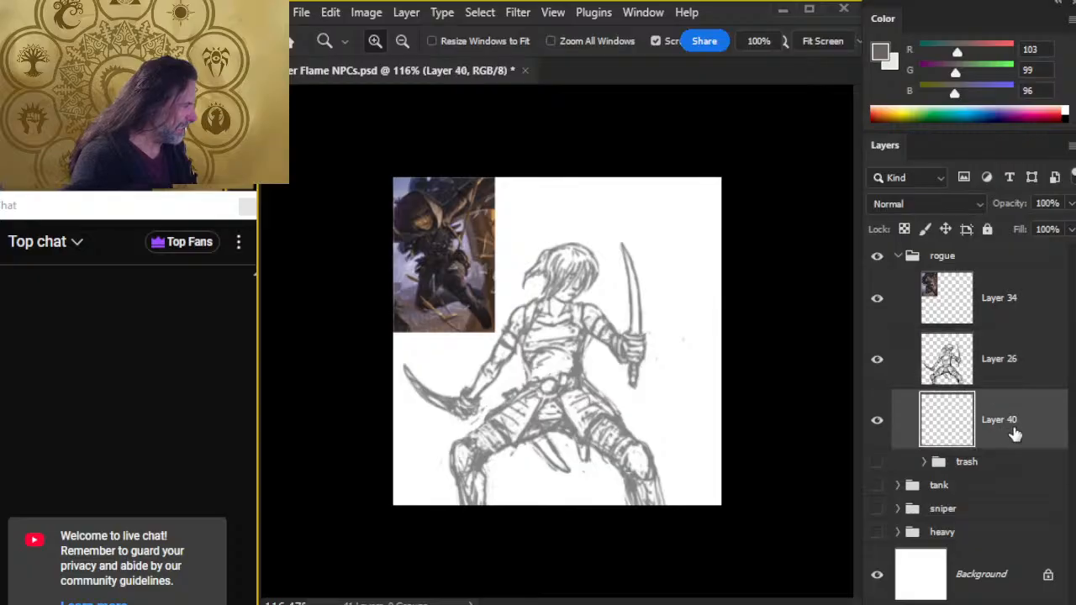
Put the new empty layer into its own group and name the group "color".
{"action": "key", "text": "ctrl+g"}
{"action": "double_click", "coordinate": [972, 402]}
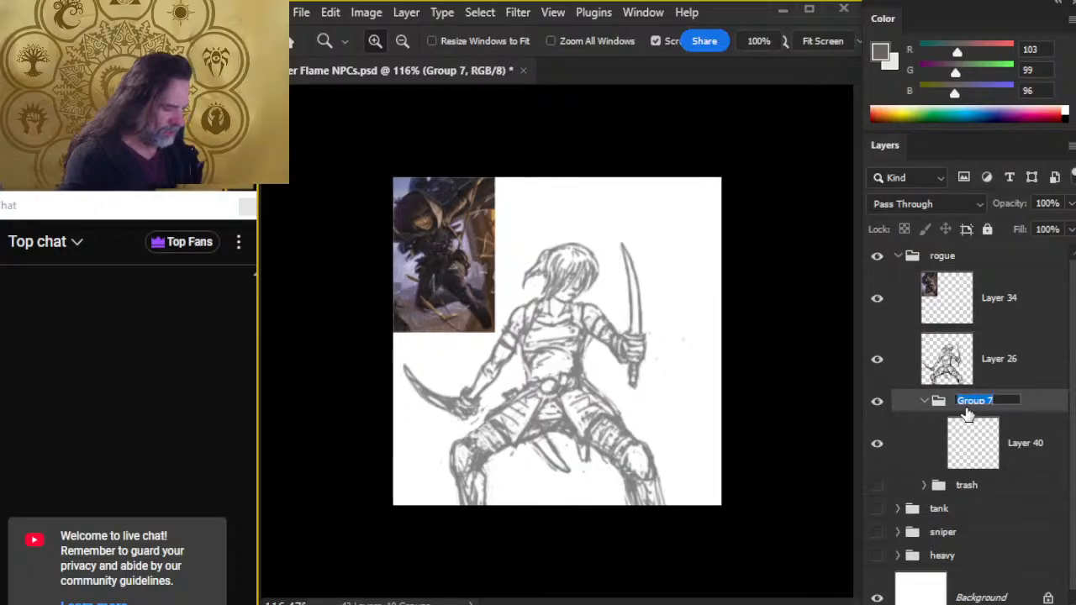
{"action": "type", "text": "color"}
{"action": "key", "text": "Return"}
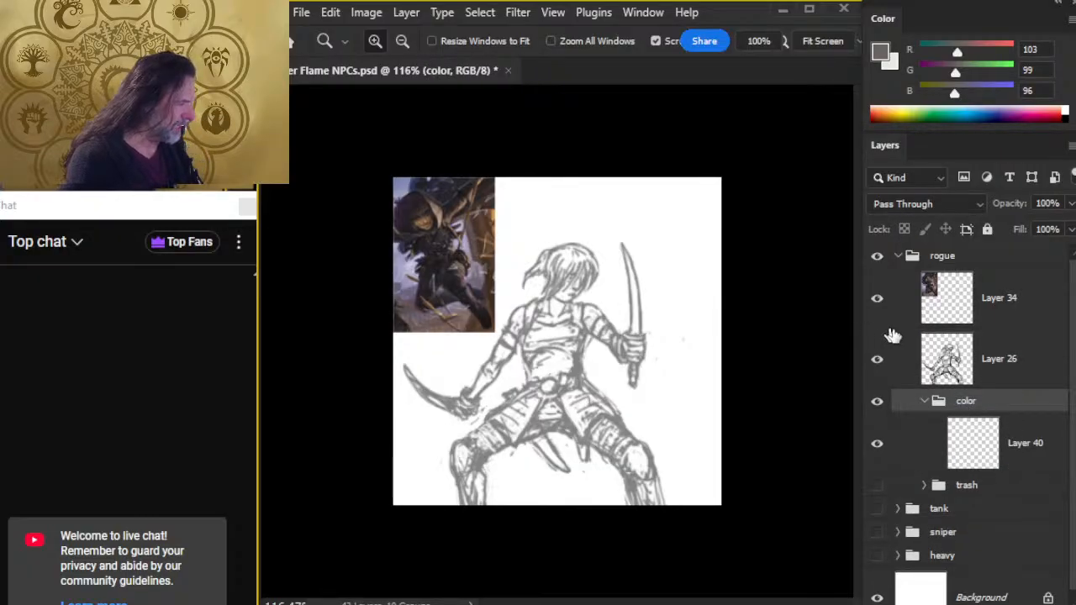
On the empty layer in the color group, ready a size 15 Brush with brown skin tone (RGB 131, 96, 67) sampled from the reference face.
{"action": "left_click", "coordinate": [1015, 456]}
{"action": "left_click_drag", "start_coordinate": [429, 232], "coordinate": [469, 277]}
{"action": "left_click_drag", "start_coordinate": [514, 370], "coordinate": [496, 367]}
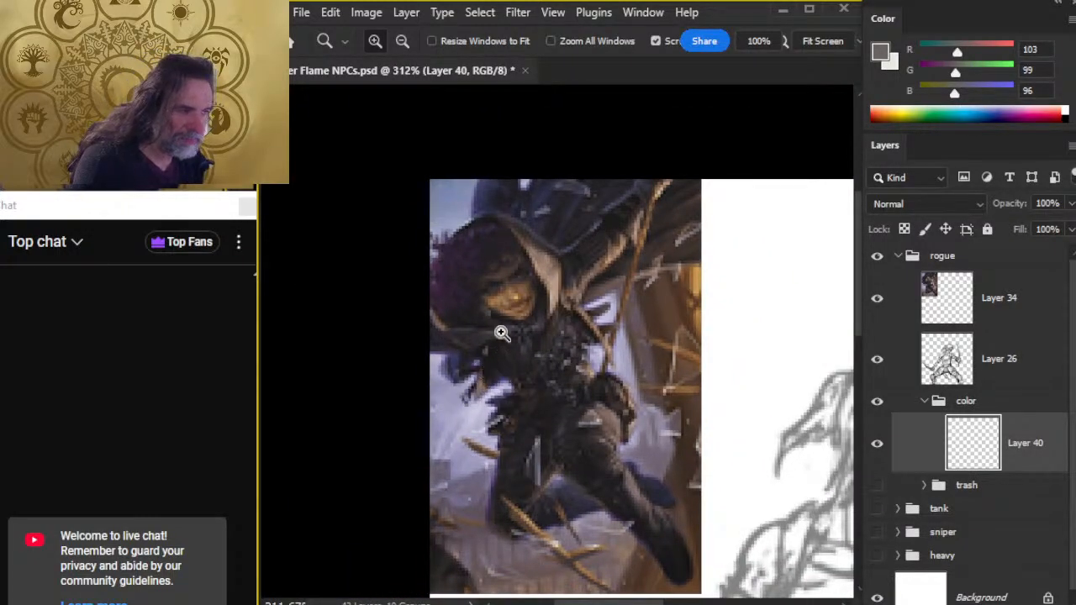
{"action": "key", "text": "b"}
{"action": "left_click", "coordinate": [504, 296], "text": "alt"}
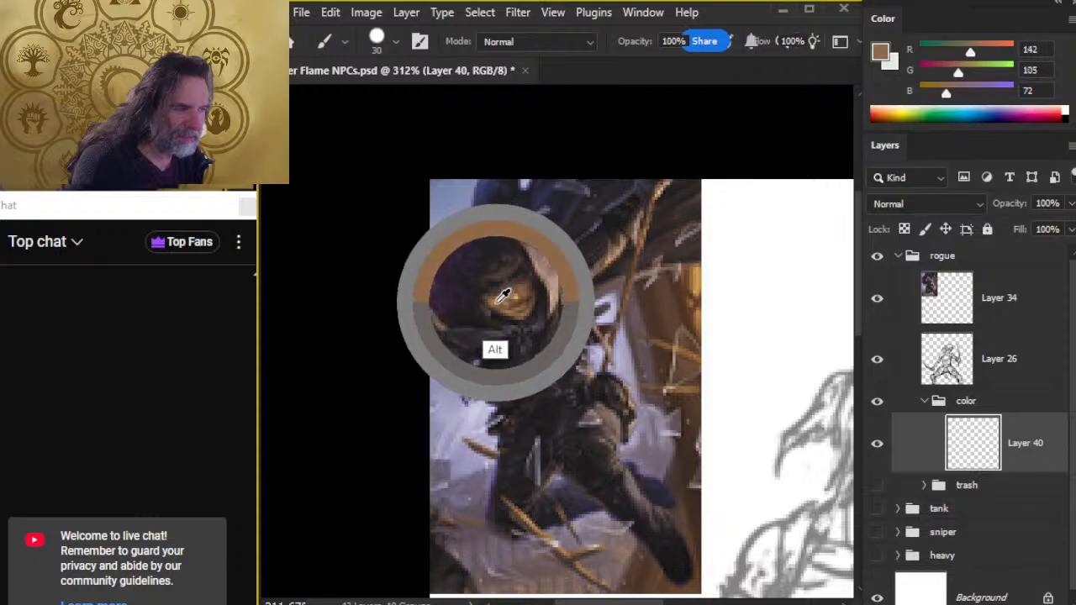
{"action": "left_click", "coordinate": [513, 293], "text": "alt"}
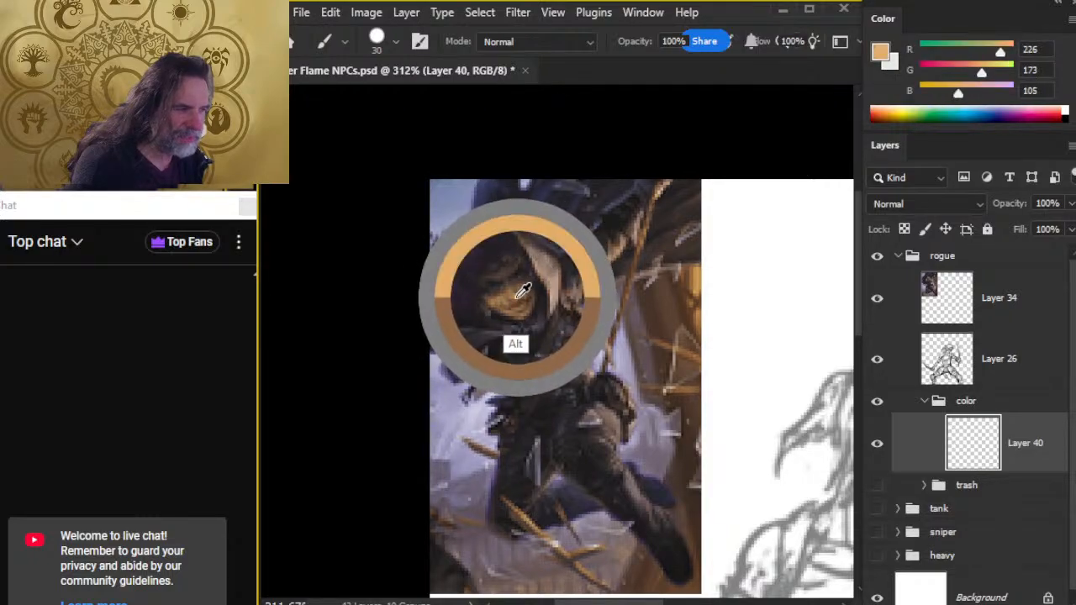
{"action": "left_click_drag", "start_coordinate": [523, 290], "coordinate": [503, 299]}
{"action": "left_click_drag", "start_coordinate": [733, 426], "coordinate": [552, 358]}
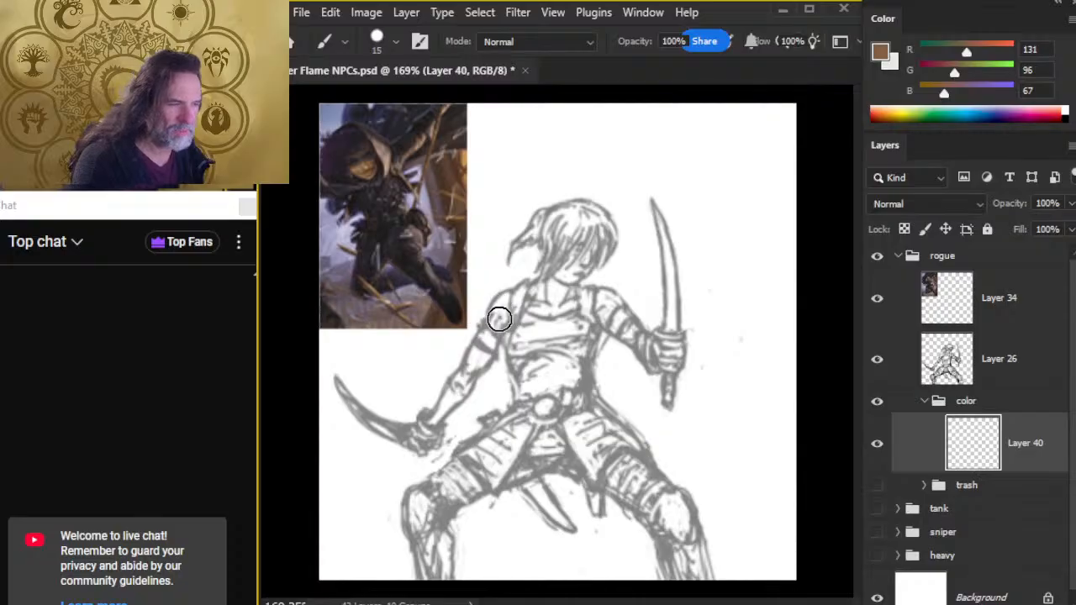
{"action": "left_click_drag", "start_coordinate": [502, 299], "coordinate": [495, 316]}
{"action": "key", "text": "ctrl+z"}
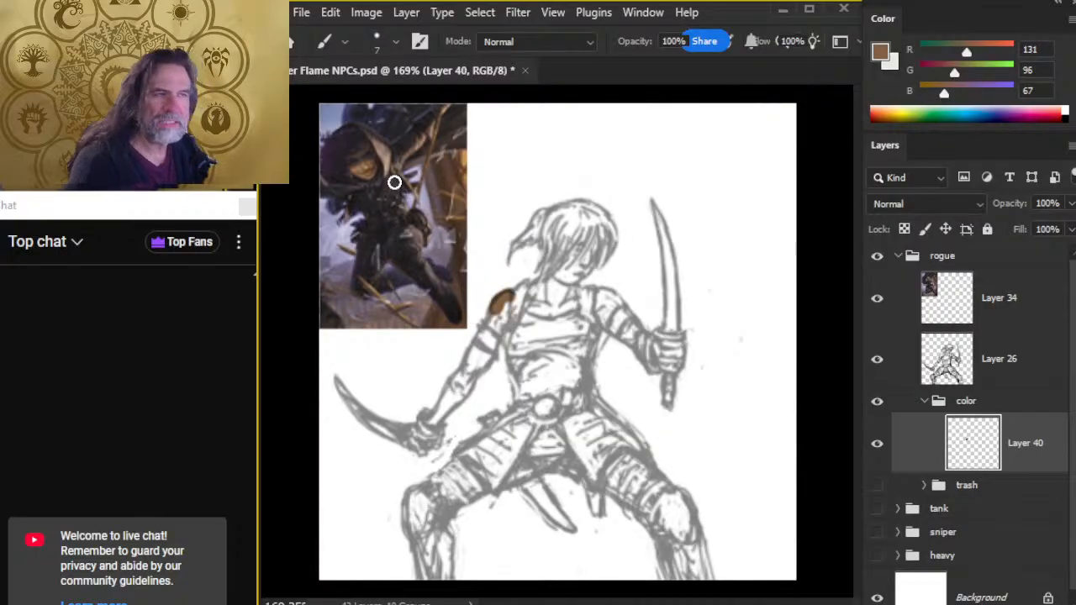
{"action": "key", "text": "ctrl+z"}
Sample a lighter skin tone (RGB 226, 173, 105) from the reference face and paint the lowered arm's bare skin with a size 7 brush.
{"action": "left_click_drag", "start_coordinate": [373, 176], "coordinate": [434, 184]}
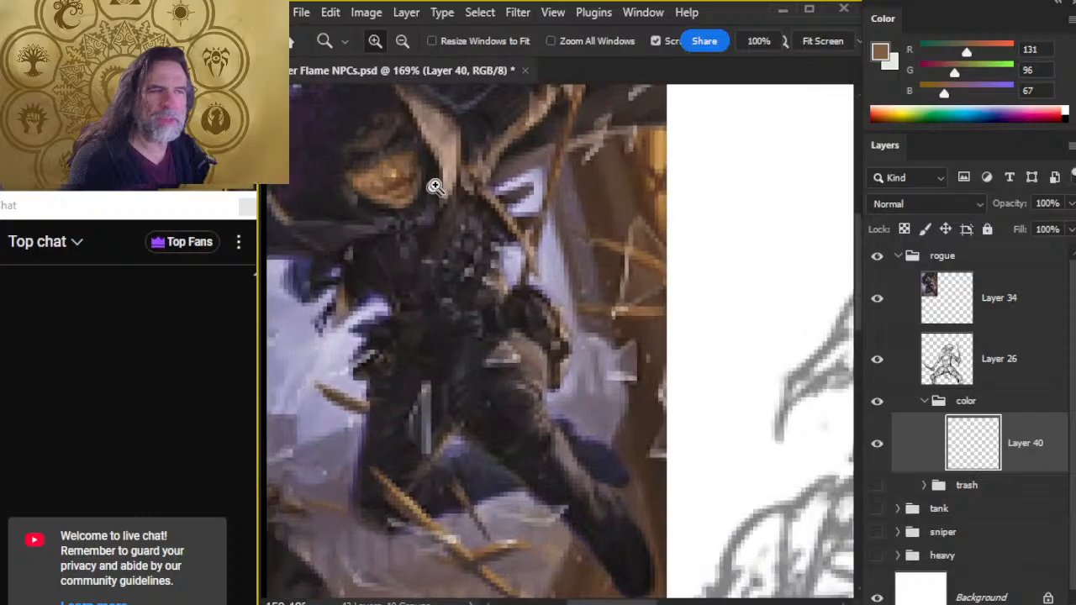
{"action": "left_click", "coordinate": [402, 171], "text": "alt"}
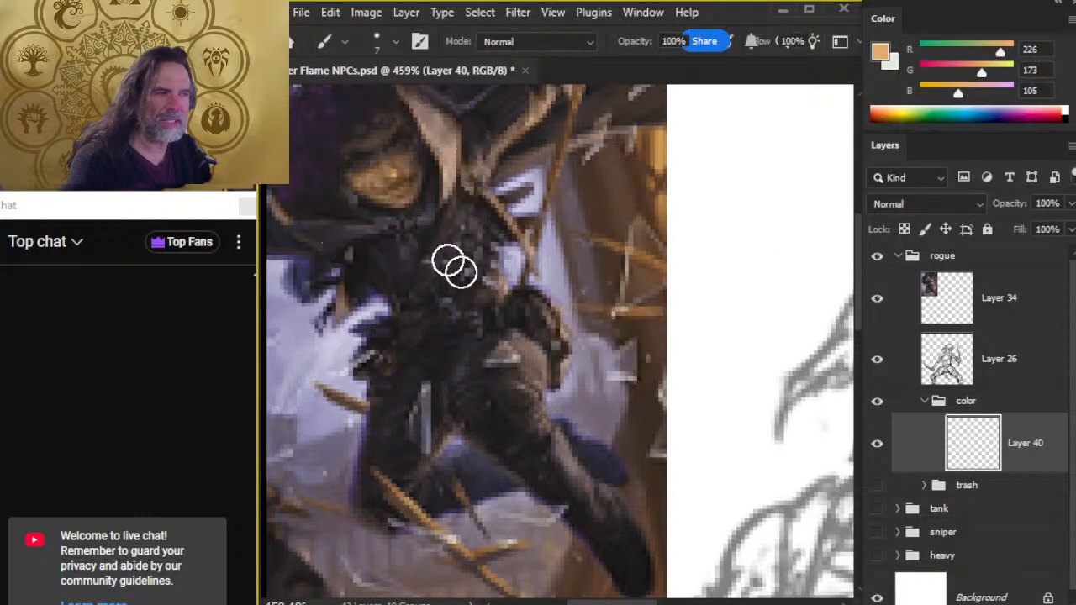
{"action": "left_click_drag", "start_coordinate": [682, 415], "coordinate": [575, 340]}
{"action": "mouse_move", "coordinate": [666, 390]}
{"action": "left_mouse_down"}
{"action": "mouse_move", "coordinate": [610, 398]}
{"action": "mouse_move", "coordinate": [500, 293]}
{"action": "left_mouse_up"}
{"action": "mouse_move", "coordinate": [567, 321]}
{"action": "left_mouse_down"}
{"action": "mouse_move", "coordinate": [556, 329]}
{"action": "mouse_move", "coordinate": [560, 314]}
{"action": "mouse_move", "coordinate": [547, 355]}
{"action": "left_mouse_up"}
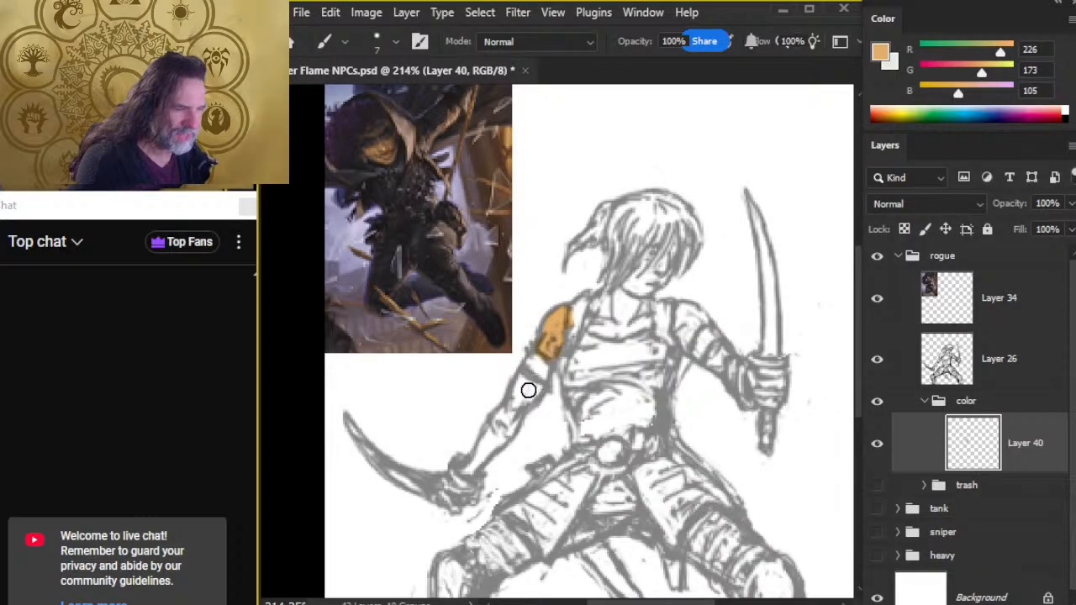
{"action": "mouse_move", "coordinate": [528, 390]}
{"action": "left_mouse_down"}
{"action": "mouse_move", "coordinate": [536, 373]}
{"action": "mouse_move", "coordinate": [500, 426]}
{"action": "left_mouse_up"}
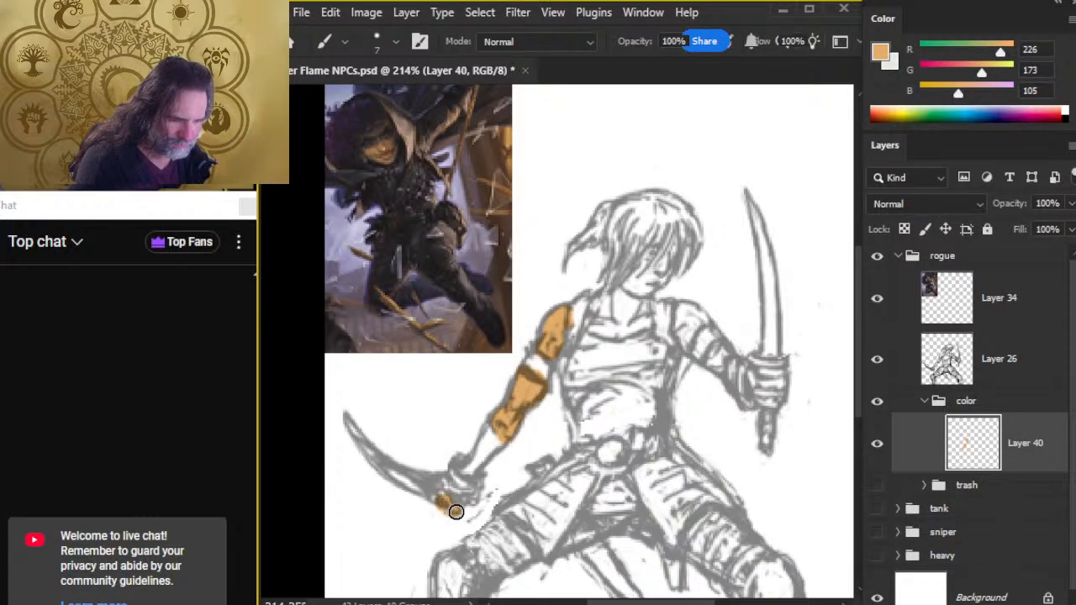
{"action": "left_click_drag", "start_coordinate": [455, 512], "coordinate": [458, 504]}
{"action": "key", "text": "e"}
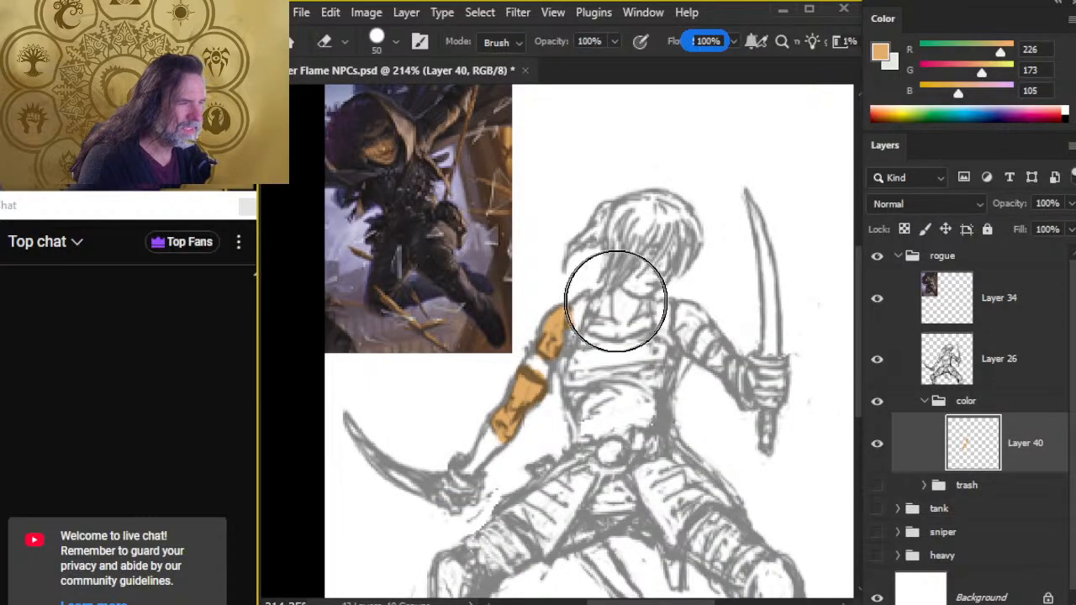
Paint the face, neck, upper chest and the raised arm's bare skin with the same skin tone on Layer 40.
{"action": "key", "text": "b"}
{"action": "mouse_move", "coordinate": [641, 260]}
{"action": "left_mouse_down"}
{"action": "mouse_move", "coordinate": [630, 284]}
{"action": "mouse_move", "coordinate": [588, 321]}
{"action": "mouse_move", "coordinate": [609, 332]}
{"action": "mouse_move", "coordinate": [624, 306]}
{"action": "mouse_move", "coordinate": [626, 331]}
{"action": "mouse_move", "coordinate": [638, 305]}
{"action": "mouse_move", "coordinate": [646, 321]}
{"action": "mouse_move", "coordinate": [632, 289]}
{"action": "mouse_move", "coordinate": [645, 265]}
{"action": "mouse_move", "coordinate": [637, 292]}
{"action": "mouse_move", "coordinate": [661, 274]}
{"action": "mouse_move", "coordinate": [650, 286]}
{"action": "mouse_move", "coordinate": [666, 255]}
{"action": "mouse_move", "coordinate": [648, 242]}
{"action": "mouse_move", "coordinate": [634, 264]}
{"action": "mouse_move", "coordinate": [625, 237]}
{"action": "mouse_move", "coordinate": [621, 246]}
{"action": "mouse_move", "coordinate": [618, 275]}
{"action": "mouse_move", "coordinate": [641, 234]}
{"action": "mouse_move", "coordinate": [669, 232]}
{"action": "mouse_move", "coordinate": [641, 236]}
{"action": "left_mouse_up"}
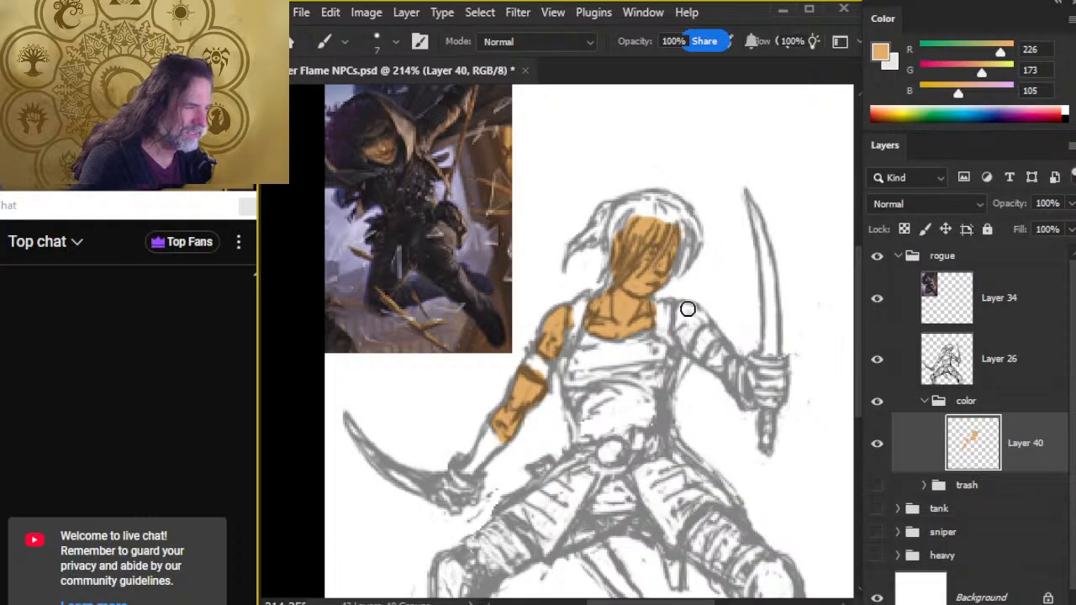
{"action": "mouse_move", "coordinate": [686, 307]}
{"action": "left_mouse_down"}
{"action": "mouse_move", "coordinate": [683, 340]}
{"action": "mouse_move", "coordinate": [693, 331]}
{"action": "mouse_move", "coordinate": [729, 365]}
{"action": "left_mouse_up"}
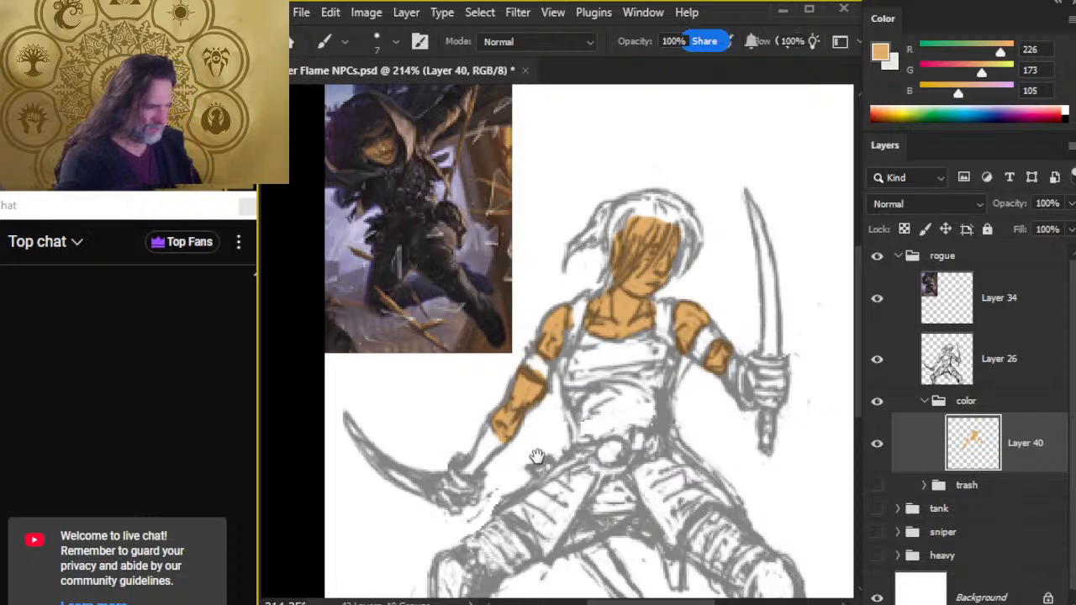
{"action": "mouse_move", "coordinate": [605, 427]}
{"action": "left_mouse_down"}
{"action": "mouse_move", "coordinate": [601, 261]}
{"action": "mouse_move", "coordinate": [539, 265]}
{"action": "left_mouse_up"}
{"action": "left_click_drag", "start_coordinate": [600, 295], "coordinate": [638, 454]}
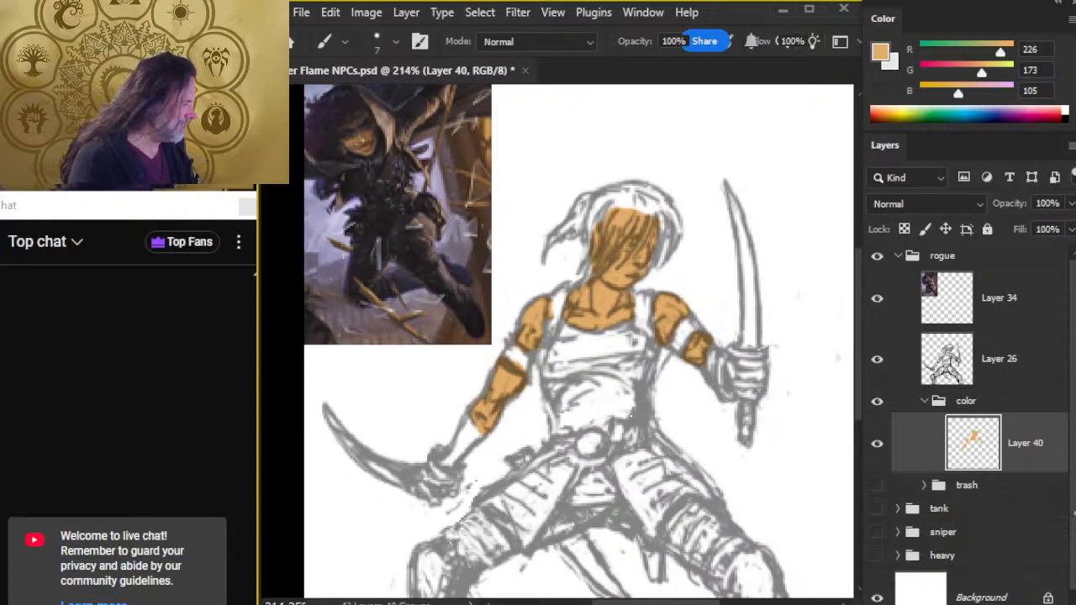
Add a new empty layer above the skin layer and sample a dark purple (RGB 46, 34, 46) from the reference figure's hair.
{"action": "key", "text": "ctrl+shift+alt+n"}
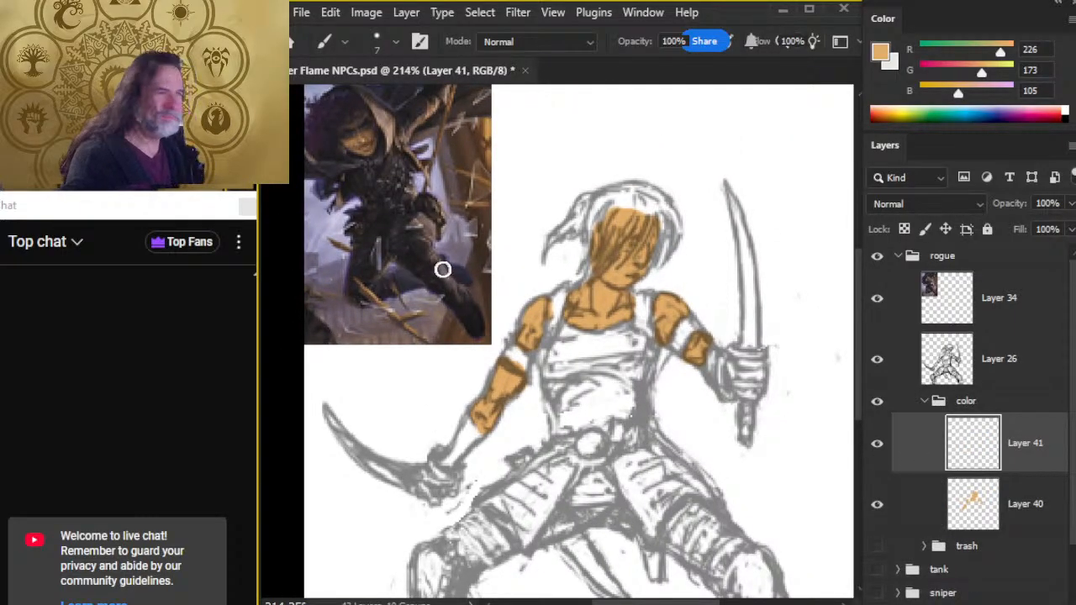
{"action": "left_click_drag", "start_coordinate": [421, 224], "coordinate": [480, 284]}
{"action": "left_click_drag", "start_coordinate": [370, 162], "coordinate": [439, 183]}
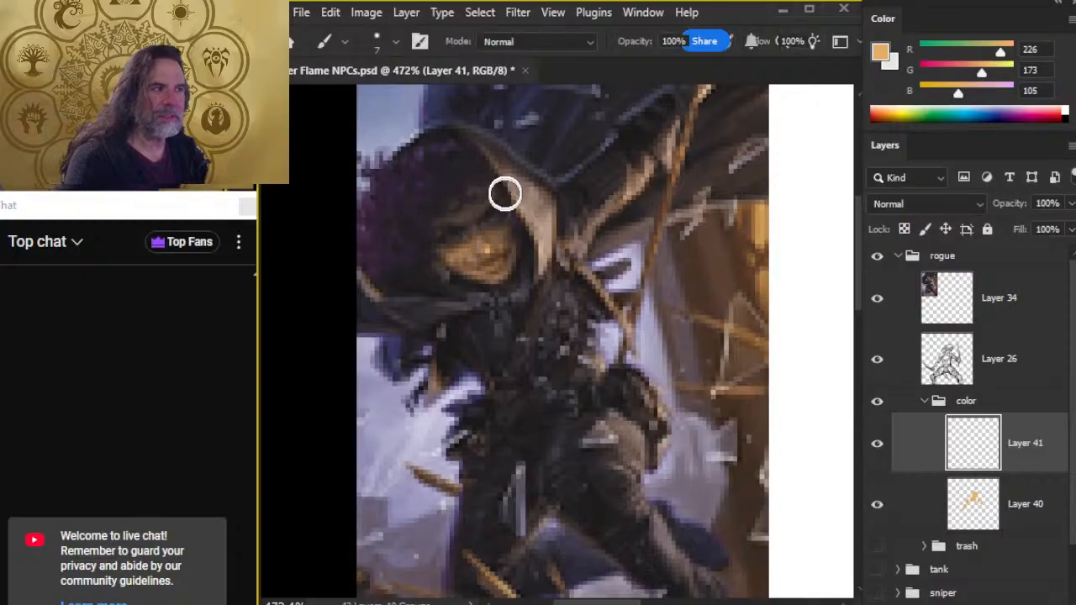
{"action": "mouse_move", "coordinate": [504, 194]}
{"action": "left_mouse_down"}
{"action": "mouse_move", "coordinate": [444, 148]}
{"action": "mouse_move", "coordinate": [423, 150]}
{"action": "mouse_move", "coordinate": [430, 158]}
{"action": "mouse_move", "coordinate": [445, 139]}
{"action": "mouse_move", "coordinate": [446, 149]}
{"action": "mouse_move", "coordinate": [382, 181]}
{"action": "left_mouse_up"}
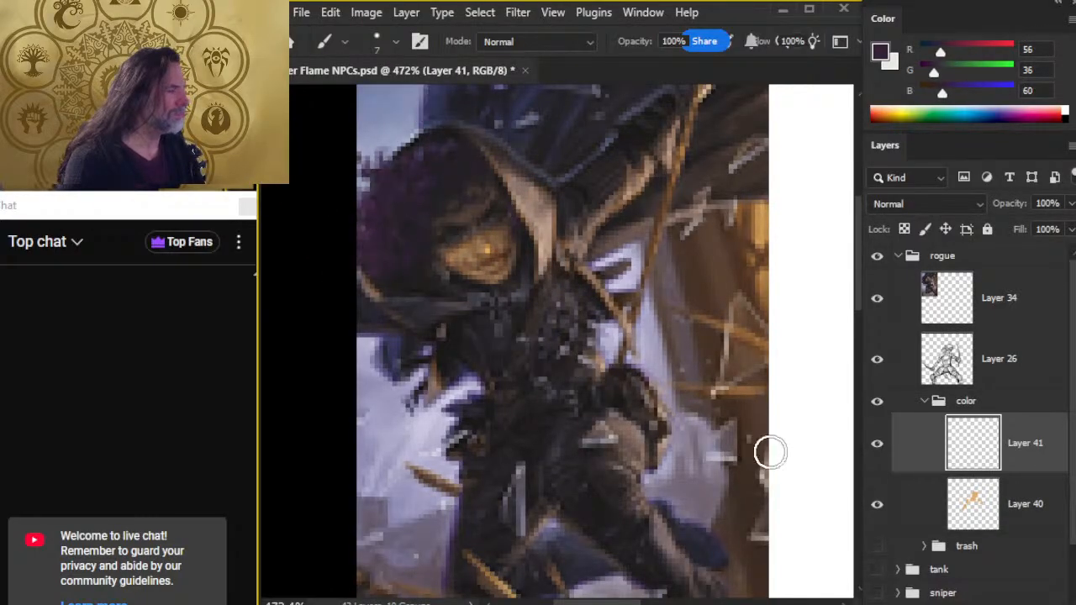
{"action": "left_click_drag", "start_coordinate": [770, 452], "coordinate": [794, 484]}
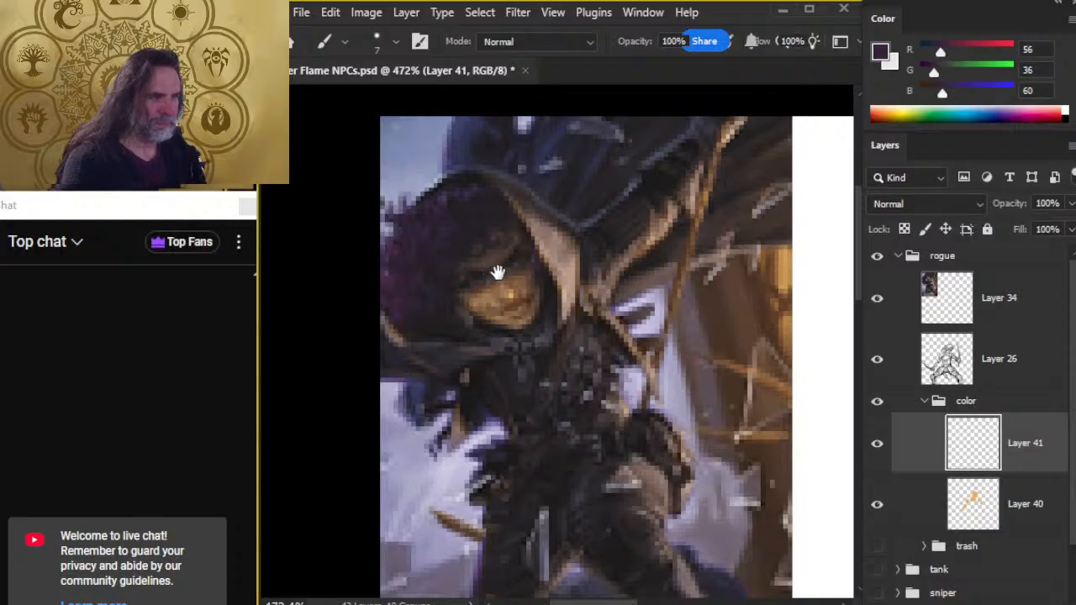
{"action": "left_click_drag", "start_coordinate": [409, 242], "coordinate": [410, 261]}
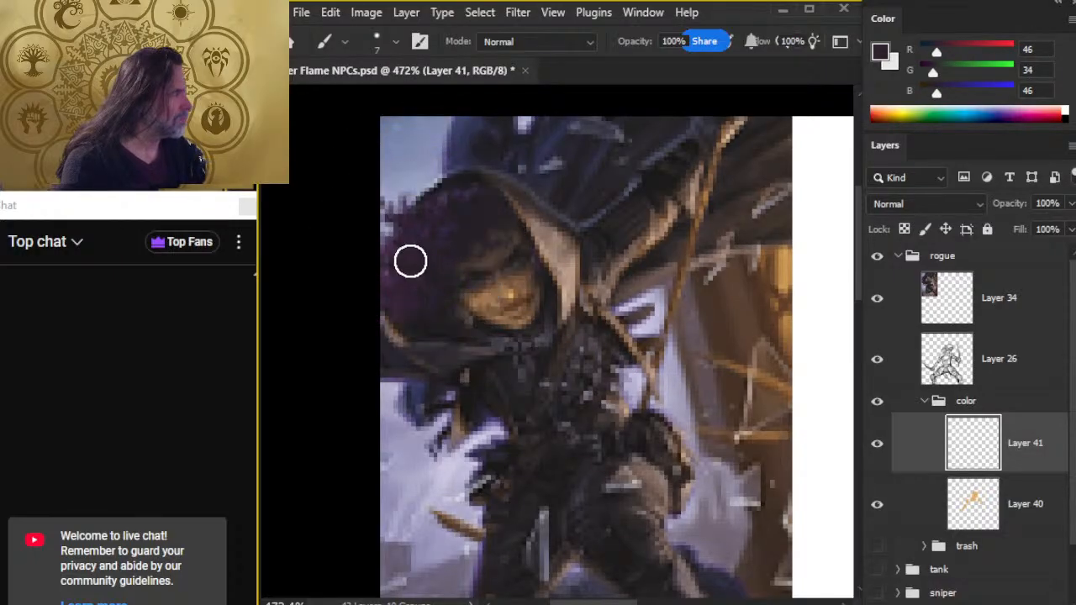
Adjust the sampled hair color to a dark brown, RGB 58, 48, 37.
{"action": "left_click_drag", "start_coordinate": [758, 451], "coordinate": [708, 401]}
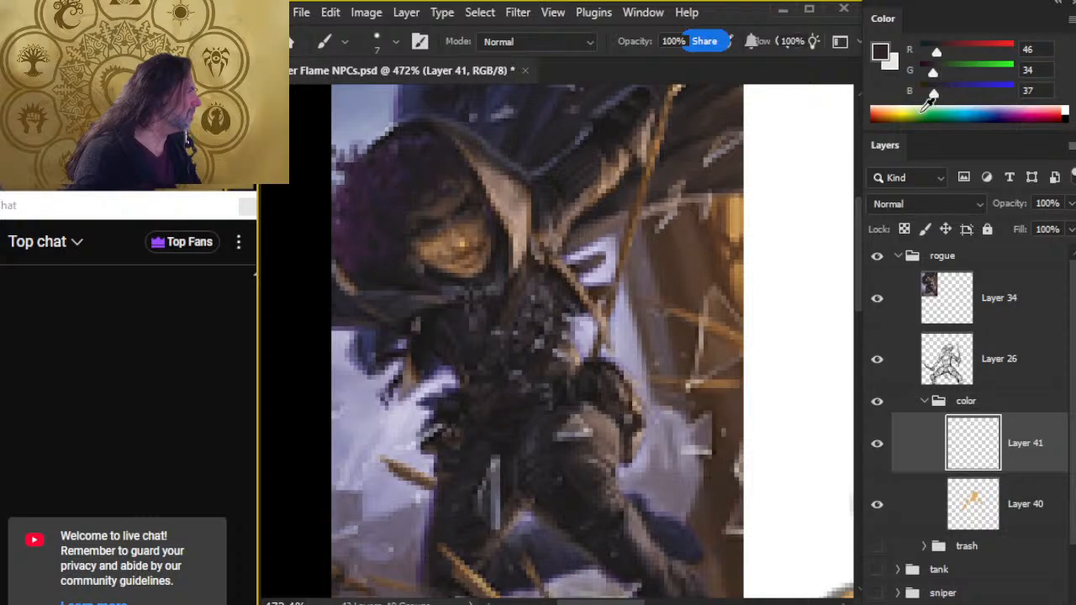
{"action": "left_click_drag", "start_coordinate": [932, 74], "coordinate": [934, 68]}
{"action": "left_click", "coordinate": [942, 53]}
{"action": "left_click", "coordinate": [934, 73]}
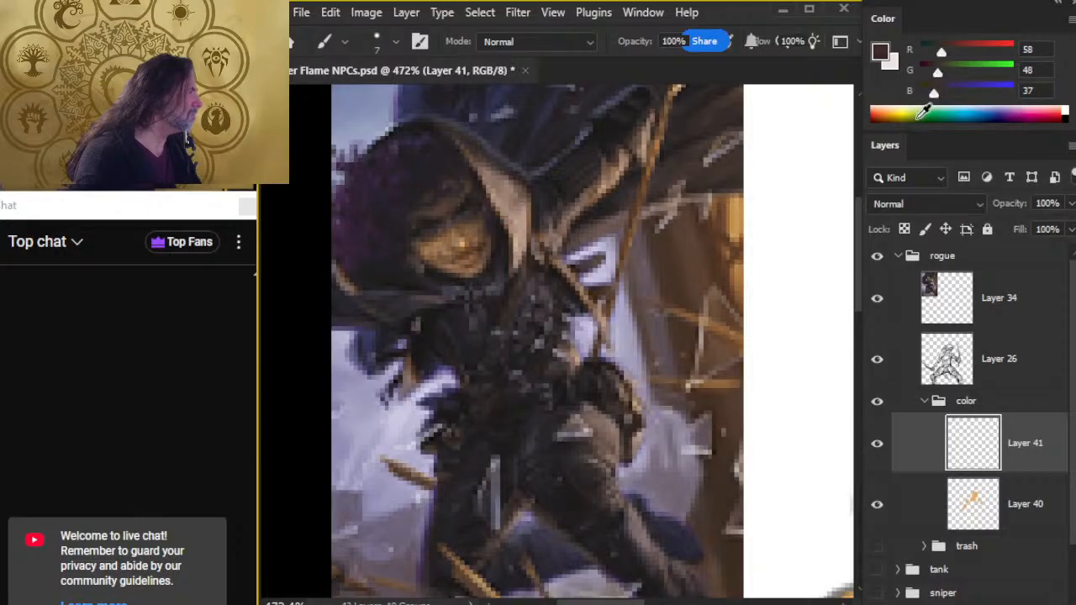
{"action": "key", "text": "ctrl+space"}
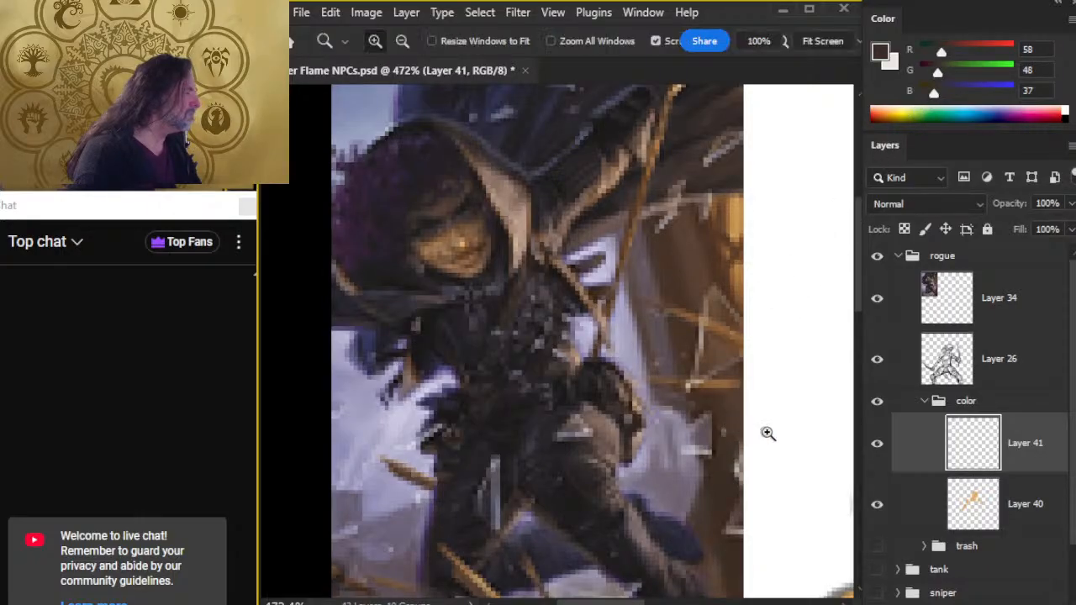
{"action": "mouse_move", "coordinate": [768, 434]}
{"action": "left_mouse_down"}
{"action": "mouse_move", "coordinate": [695, 417]}
{"action": "mouse_move", "coordinate": [750, 458]}
{"action": "mouse_move", "coordinate": [652, 371]}
{"action": "mouse_move", "coordinate": [500, 280]}
{"action": "left_mouse_up"}
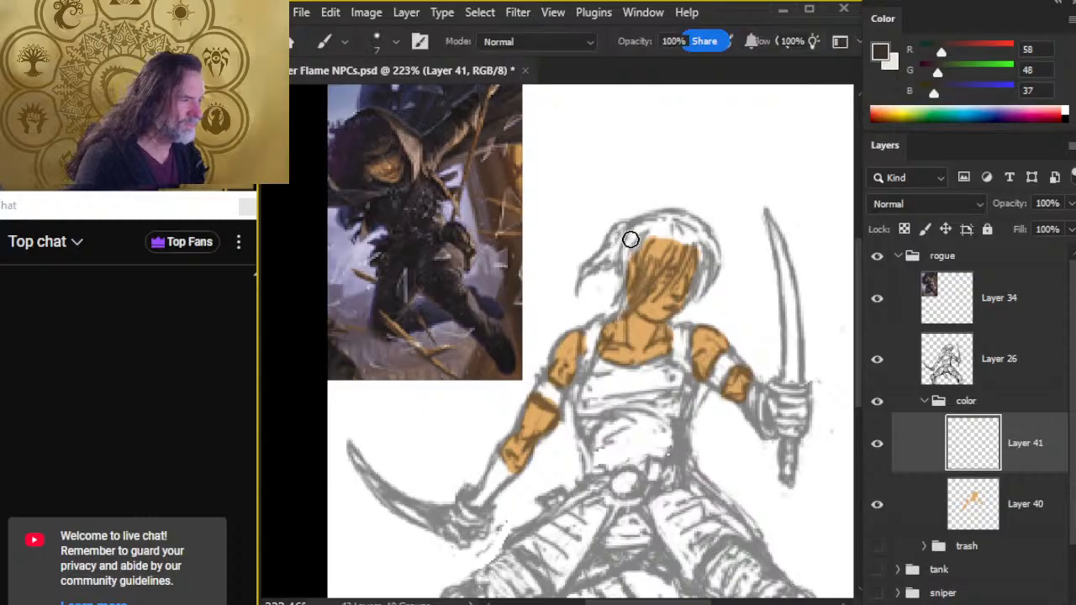
Paint the rogue's hair dark brown on Layer 41, reducing the brush to size 3 for the strands around the face.
{"action": "mouse_move", "coordinate": [629, 235]}
{"action": "left_mouse_down"}
{"action": "mouse_move", "coordinate": [639, 233]}
{"action": "mouse_move", "coordinate": [609, 255]}
{"action": "left_mouse_up"}
{"action": "key", "text": "bracketleft"}
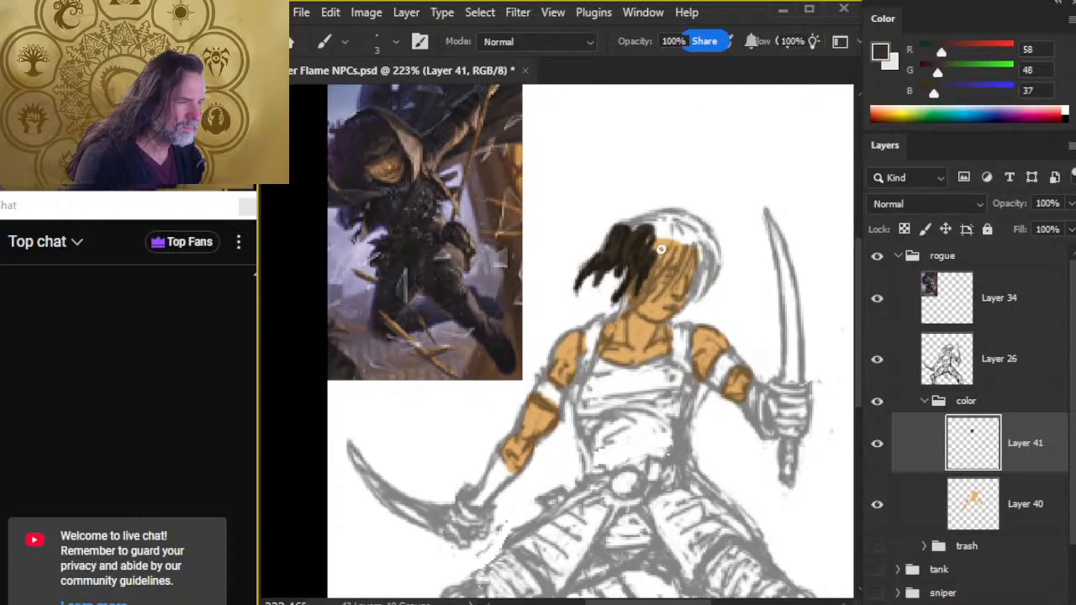
{"action": "mouse_move", "coordinate": [633, 302]}
{"action": "left_mouse_down"}
{"action": "mouse_move", "coordinate": [669, 236]}
{"action": "mouse_move", "coordinate": [644, 253]}
{"action": "mouse_move", "coordinate": [641, 228]}
{"action": "mouse_move", "coordinate": [629, 244]}
{"action": "mouse_move", "coordinate": [632, 226]}
{"action": "mouse_move", "coordinate": [662, 220]}
{"action": "mouse_move", "coordinate": [628, 237]}
{"action": "mouse_move", "coordinate": [675, 212]}
{"action": "mouse_move", "coordinate": [648, 258]}
{"action": "mouse_move", "coordinate": [672, 223]}
{"action": "mouse_move", "coordinate": [666, 244]}
{"action": "mouse_move", "coordinate": [655, 227]}
{"action": "mouse_move", "coordinate": [679, 221]}
{"action": "mouse_move", "coordinate": [677, 237]}
{"action": "mouse_move", "coordinate": [690, 227]}
{"action": "mouse_move", "coordinate": [679, 222]}
{"action": "mouse_move", "coordinate": [703, 237]}
{"action": "left_mouse_up"}
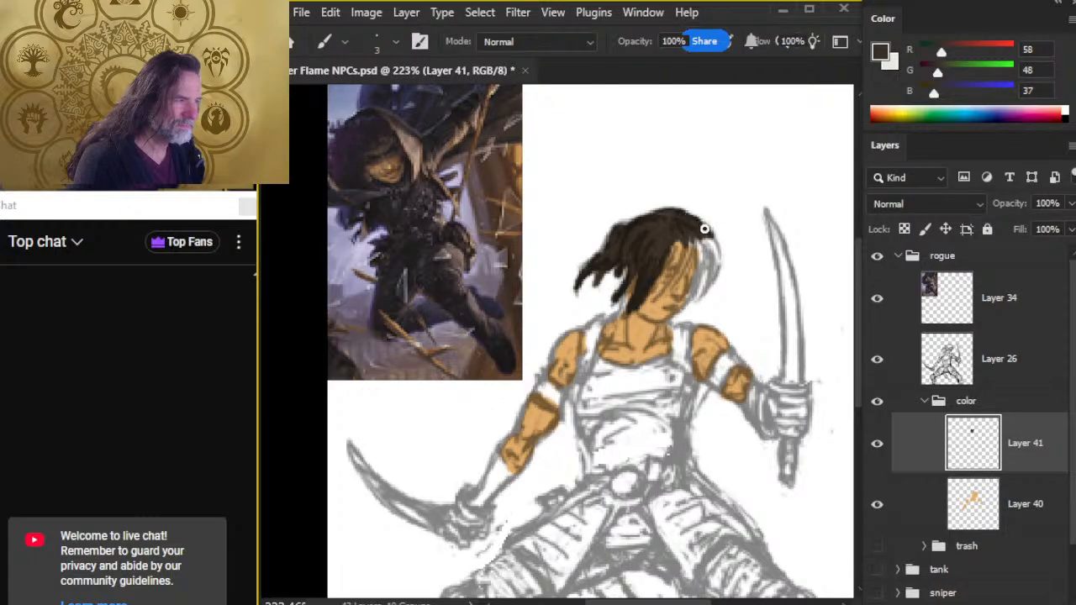
{"action": "mouse_move", "coordinate": [682, 261]}
{"action": "left_mouse_down"}
{"action": "mouse_move", "coordinate": [695, 237]}
{"action": "mouse_move", "coordinate": [673, 271]}
{"action": "mouse_move", "coordinate": [701, 236]}
{"action": "mouse_move", "coordinate": [710, 261]}
{"action": "mouse_move", "coordinate": [700, 232]}
{"action": "mouse_move", "coordinate": [698, 266]}
{"action": "left_mouse_up"}
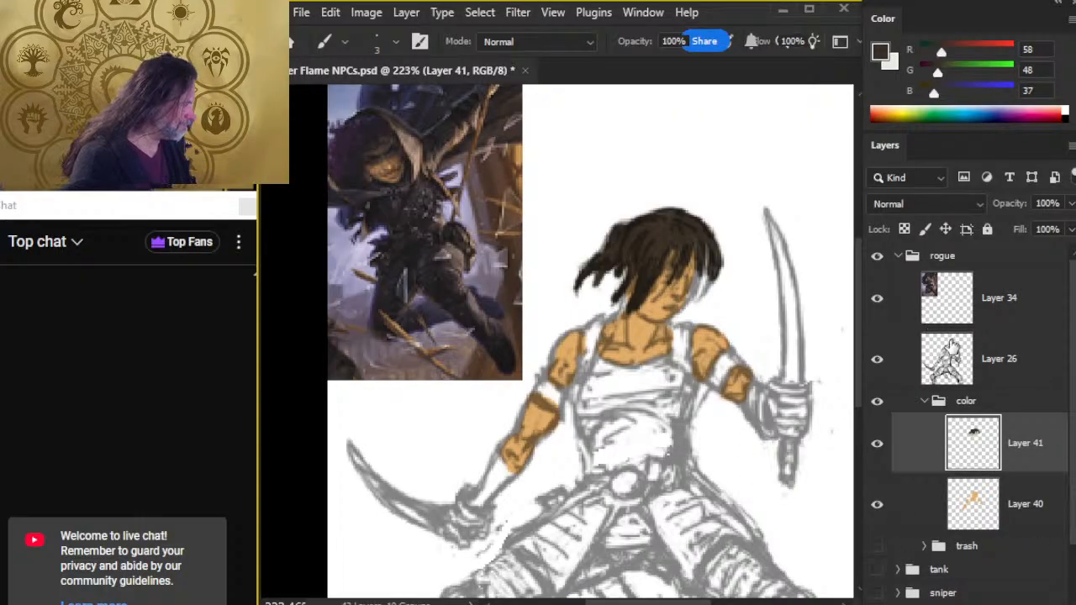
Add a new empty layer above the hair layer and sample a brown (RGB 103, 78, 64) from the reference figure's clothing.
{"action": "key", "text": "ctrl+shift+alt+n"}
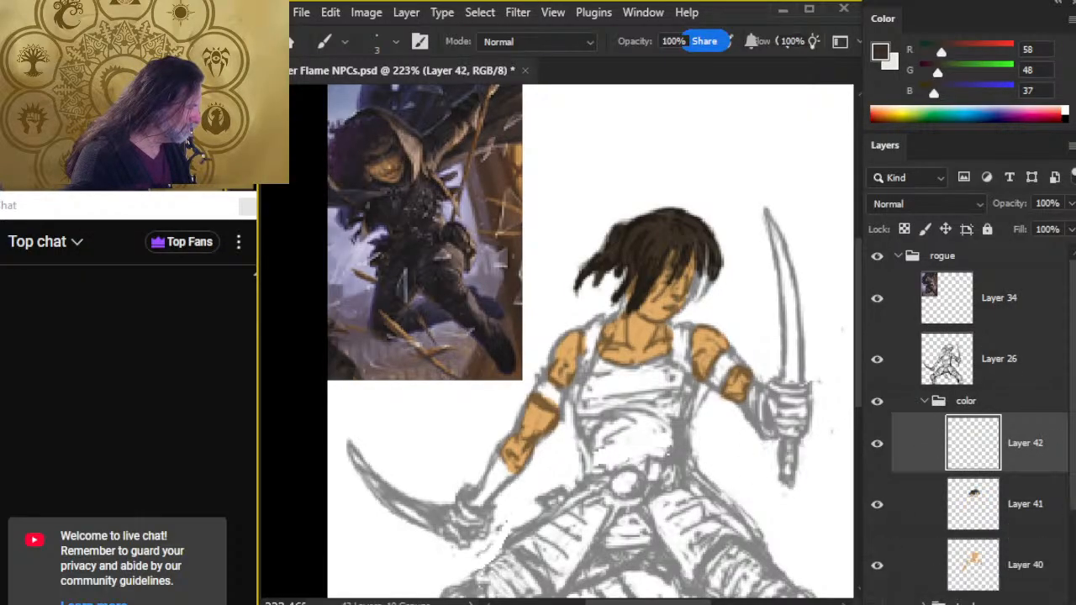
{"action": "key", "text": "ctrl+space"}
{"action": "left_click_drag", "start_coordinate": [420, 252], "coordinate": [480, 279]}
{"action": "key", "text": "z"}
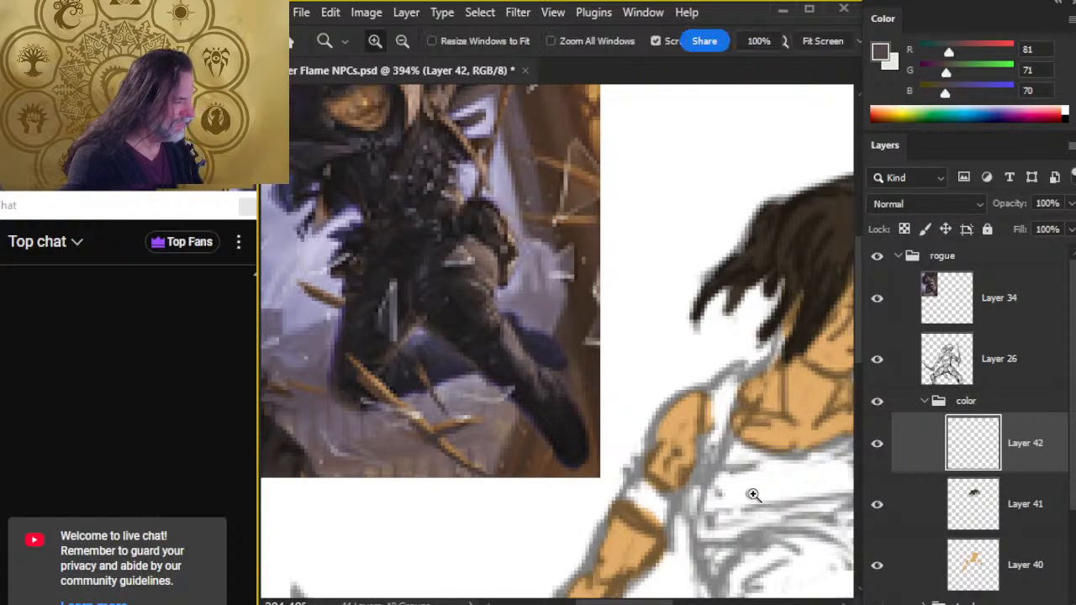
{"action": "left_click_drag", "start_coordinate": [752, 494], "coordinate": [682, 479]}
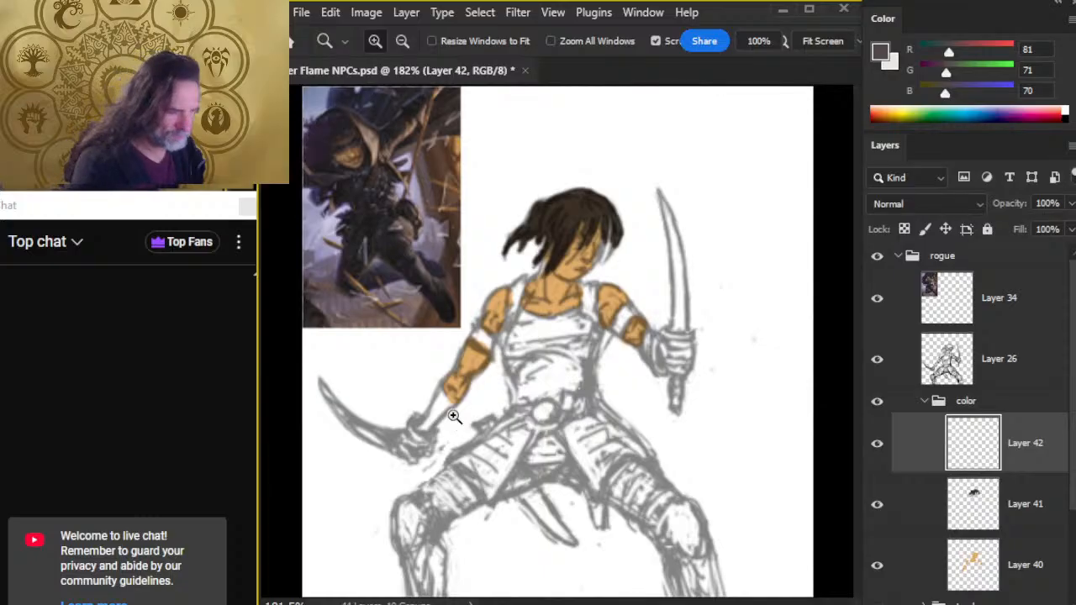
{"action": "mouse_move", "coordinate": [353, 131]}
{"action": "left_mouse_down"}
{"action": "mouse_move", "coordinate": [415, 140]}
{"action": "mouse_move", "coordinate": [431, 208]}
{"action": "mouse_move", "coordinate": [462, 267]}
{"action": "mouse_move", "coordinate": [464, 173]}
{"action": "mouse_move", "coordinate": [499, 209]}
{"action": "mouse_move", "coordinate": [485, 221]}
{"action": "mouse_move", "coordinate": [494, 206]}
{"action": "left_mouse_up"}
{"action": "key", "text": "b"}
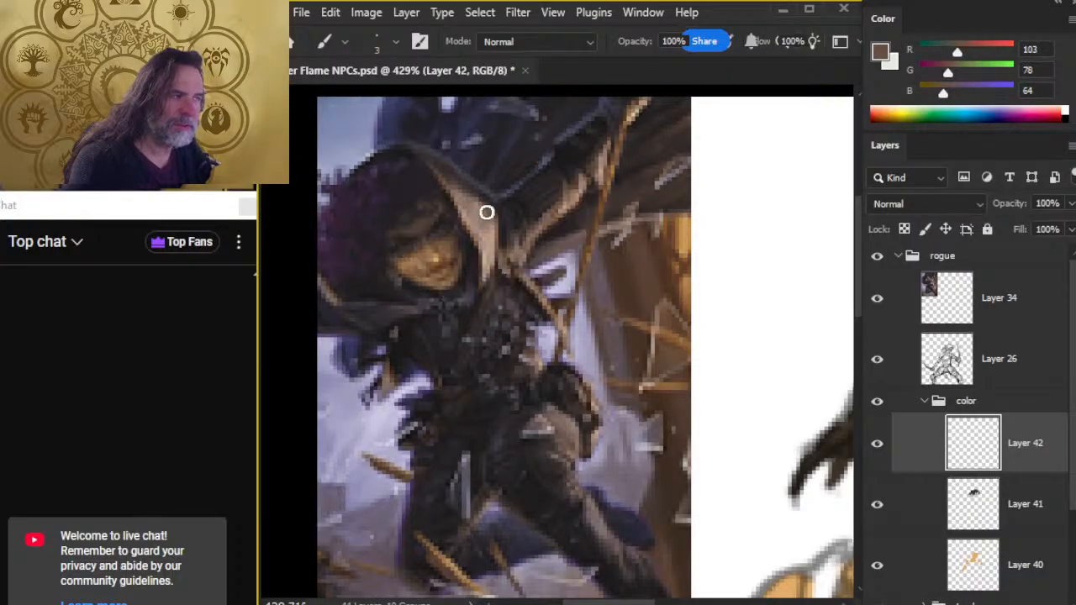
{"action": "key", "text": "z"}
{"action": "left_click_drag", "start_coordinate": [694, 443], "coordinate": [648, 447]}
Check the live stream page in the browser and return to the Silver Flame NPCs document in Photoshop.
{"action": "key", "text": "alt+Tab"}
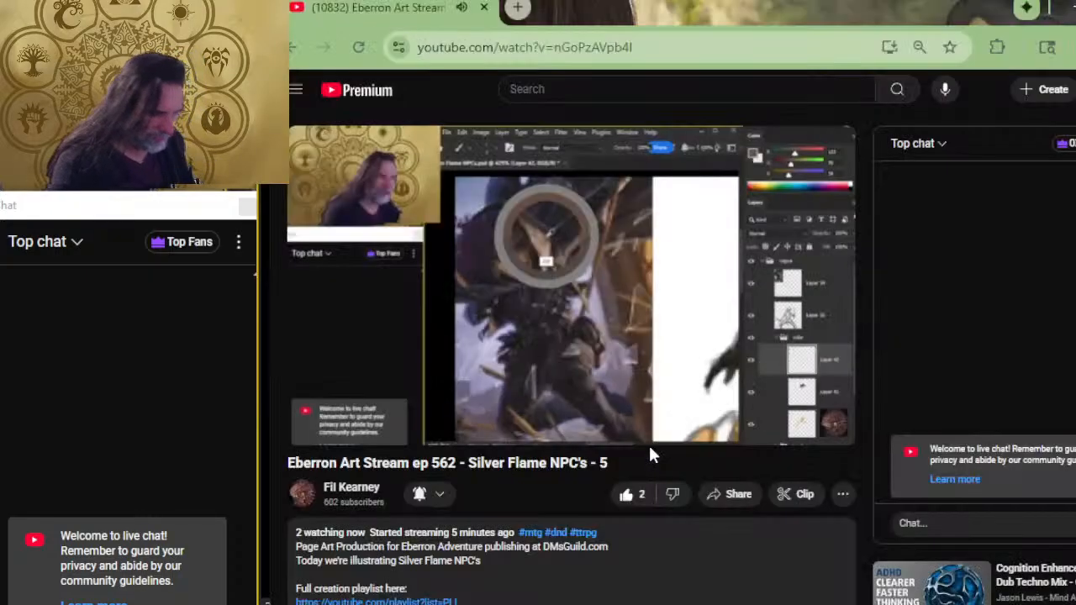
{"action": "mouse_move", "coordinate": [462, 387]}
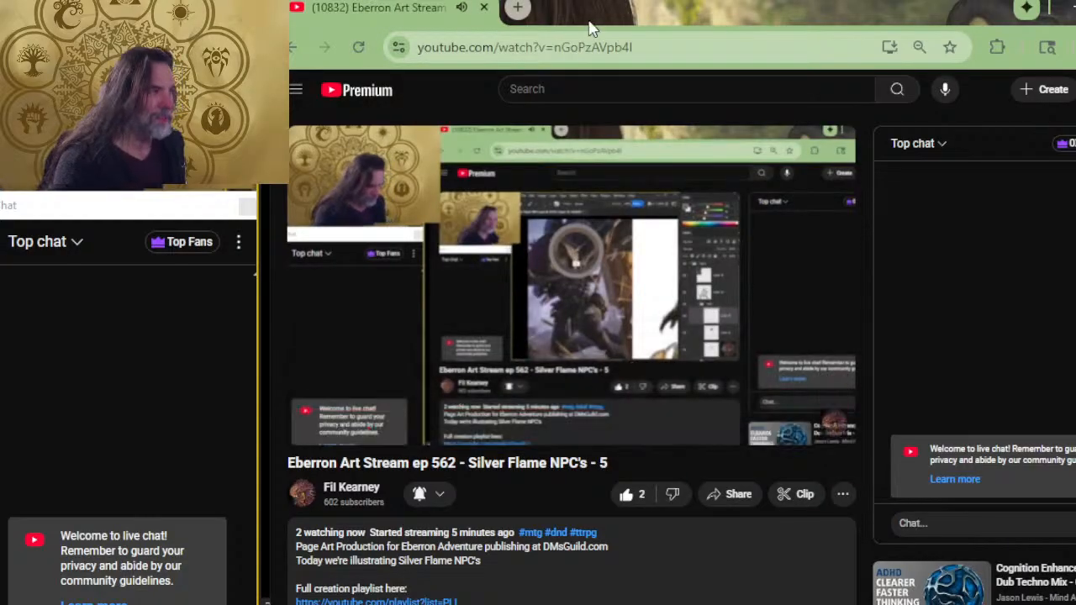
{"action": "left_click_drag", "start_coordinate": [587, 29], "coordinate": [555, 138]}
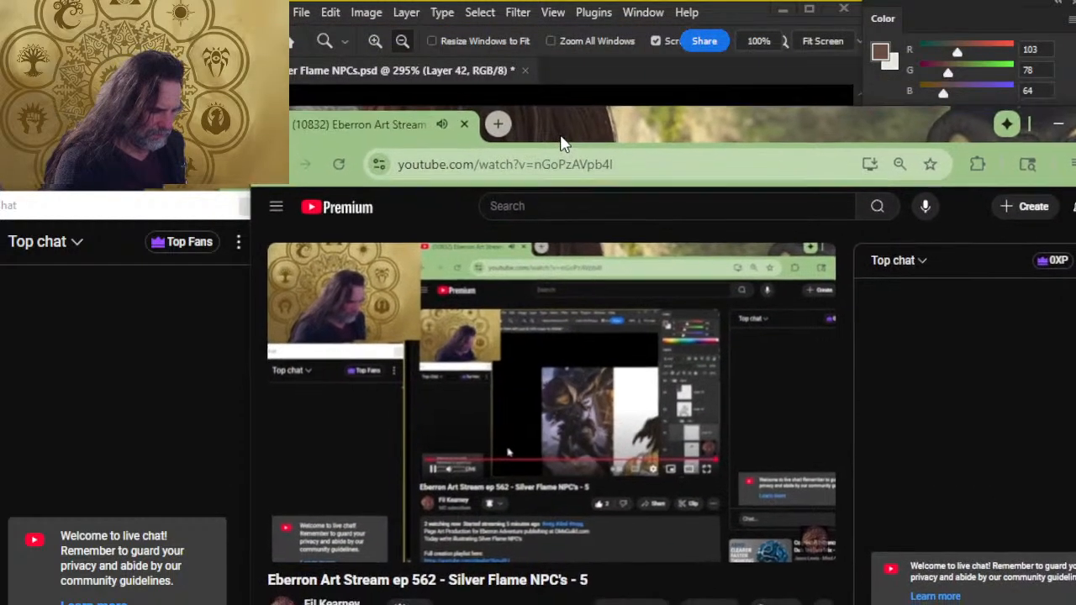
{"action": "key", "text": "alt+Tab"}
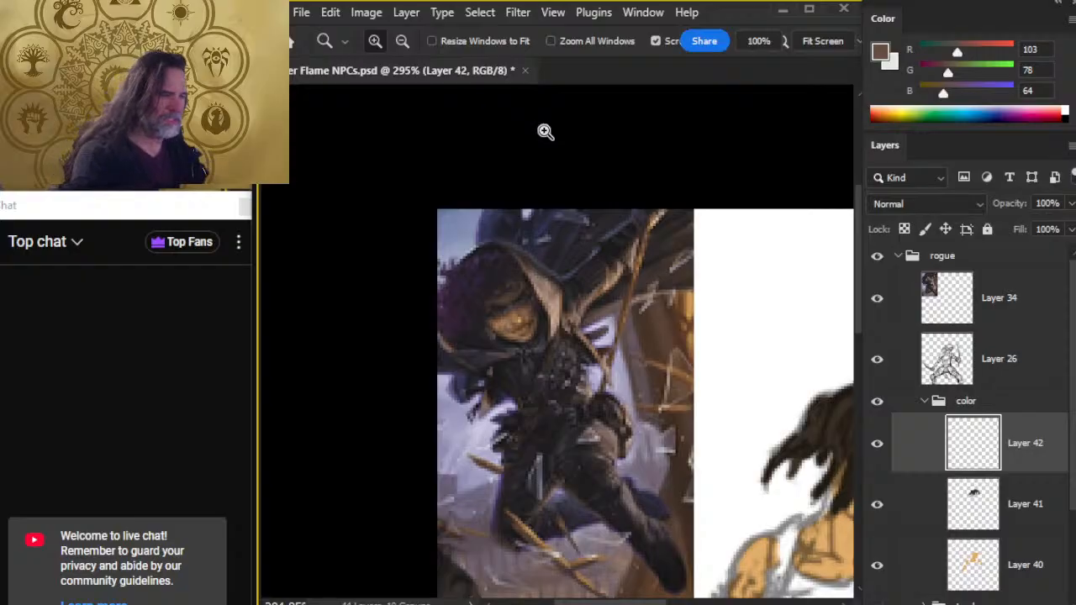
Try a dark gray (RGB 49, 46, 51) sampled from the reference figure's cloak as the clothing color.
{"action": "key", "text": "b"}
{"action": "left_click", "coordinate": [489, 361], "text": "alt"}
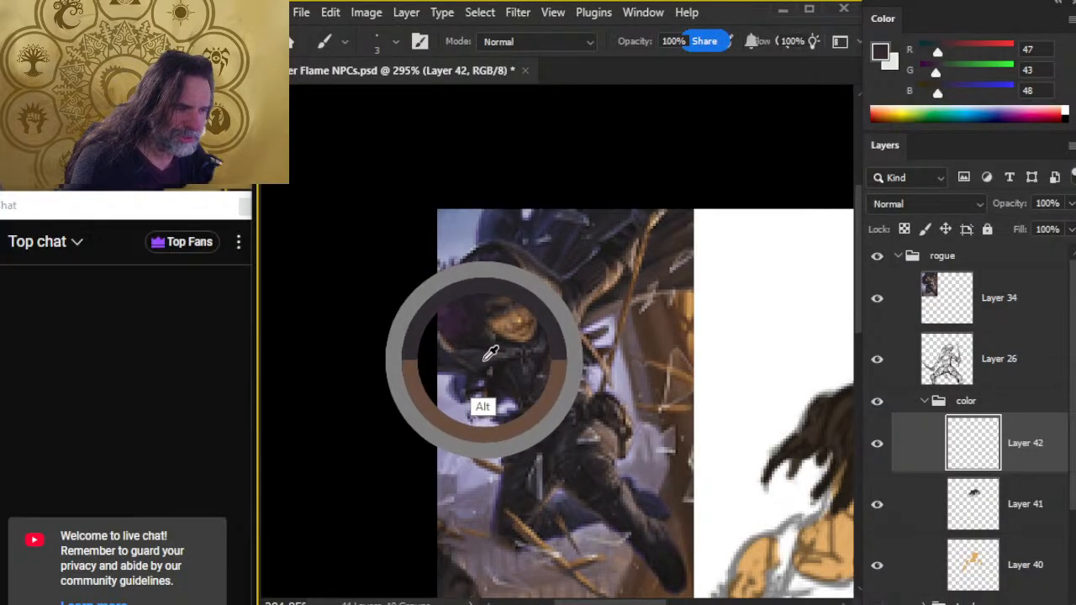
{"action": "left_click_drag", "start_coordinate": [694, 440], "coordinate": [392, 260]}
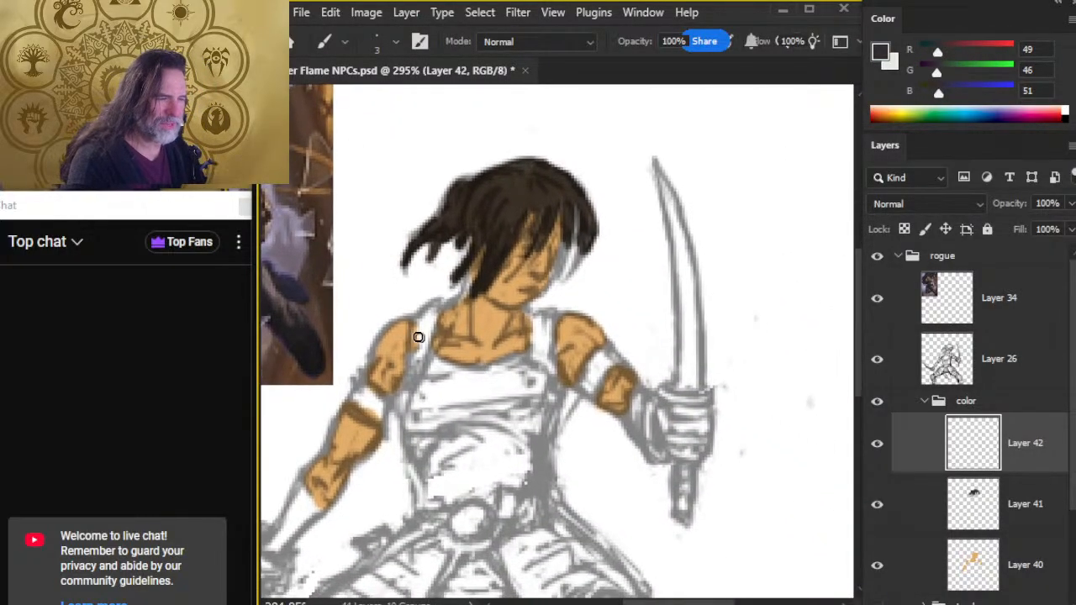
{"action": "mouse_move", "coordinate": [427, 378]}
{"action": "left_mouse_down"}
{"action": "mouse_move", "coordinate": [427, 354]}
{"action": "mouse_move", "coordinate": [563, 331]}
{"action": "left_mouse_up"}
{"action": "key", "text": "ctrl+z"}
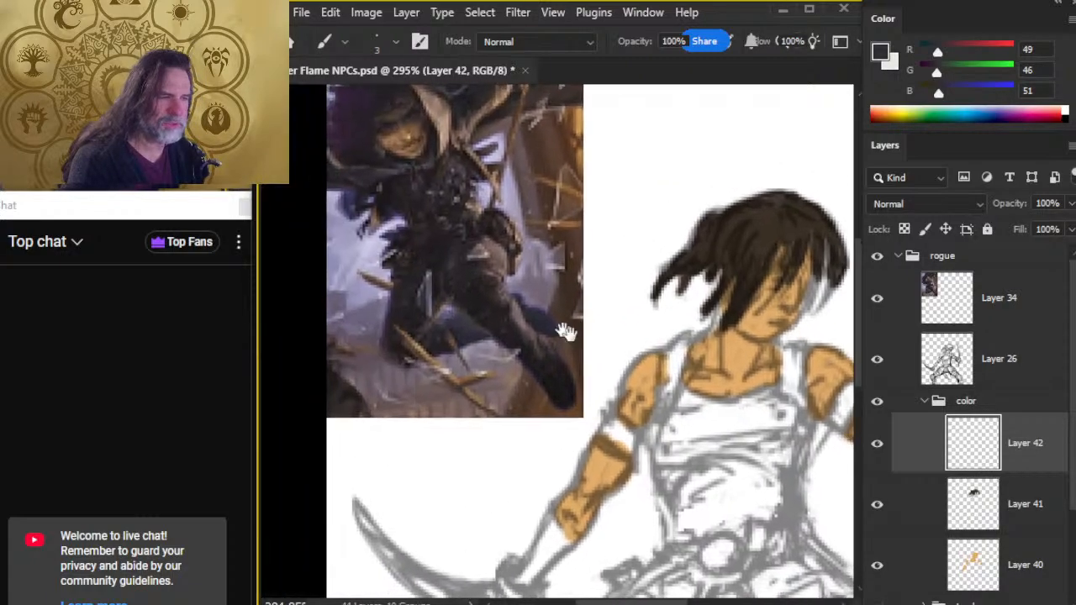
Sample a muted brown (RGB 112, 90, 76) from the reference hood lining as the clothing color for the sketch's torso.
{"action": "key", "text": "z"}
{"action": "left_click", "coordinate": [432, 189]}
{"action": "left_click_drag", "start_coordinate": [456, 173], "coordinate": [558, 348]}
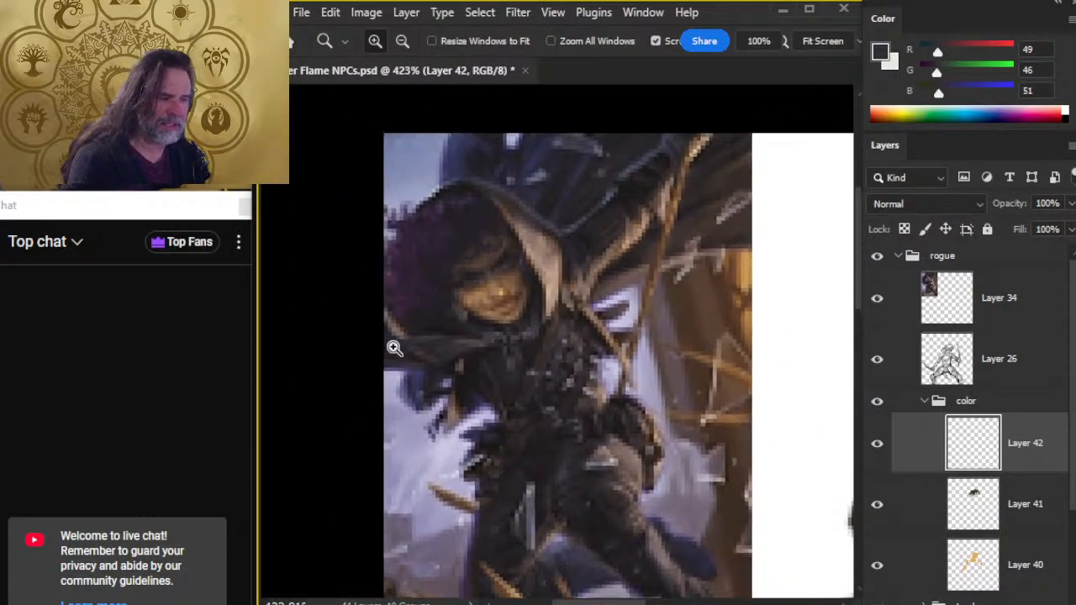
{"action": "key", "text": "b"}
{"action": "mouse_move", "coordinate": [462, 330]}
{"action": "left_mouse_down"}
{"action": "mouse_move", "coordinate": [493, 334]}
{"action": "mouse_move", "coordinate": [566, 261]}
{"action": "mouse_move", "coordinate": [556, 225]}
{"action": "mouse_move", "coordinate": [551, 246]}
{"action": "left_mouse_up"}
{"action": "key", "text": "ctrl+space"}
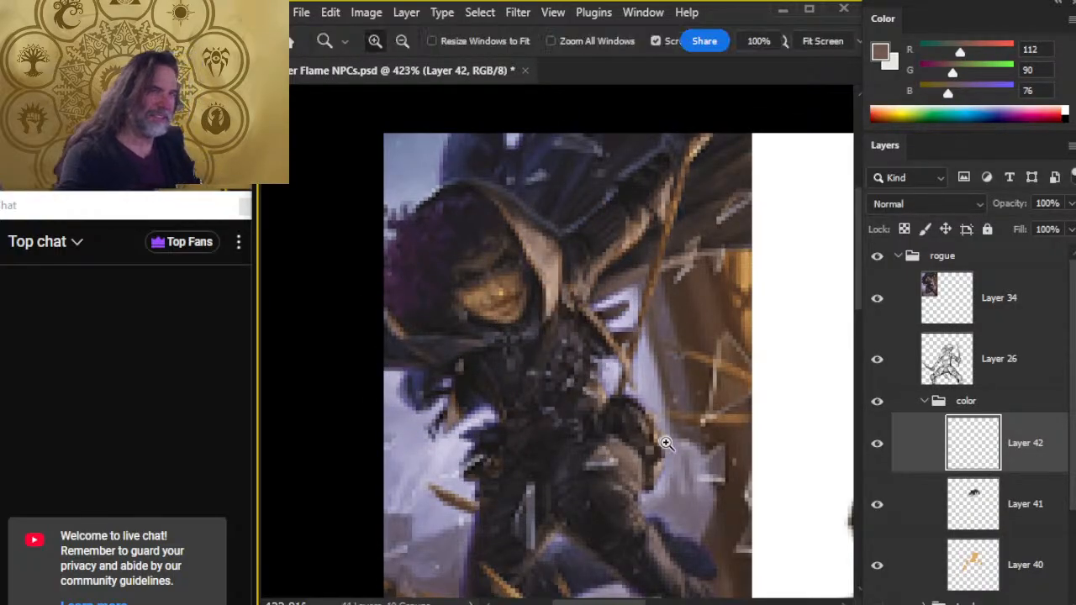
{"action": "left_click_drag", "start_coordinate": [670, 446], "coordinate": [626, 447]}
{"action": "mouse_move", "coordinate": [721, 479]}
{"action": "left_mouse_down"}
{"action": "mouse_move", "coordinate": [461, 283]}
{"action": "mouse_move", "coordinate": [478, 224]}
{"action": "left_mouse_up"}
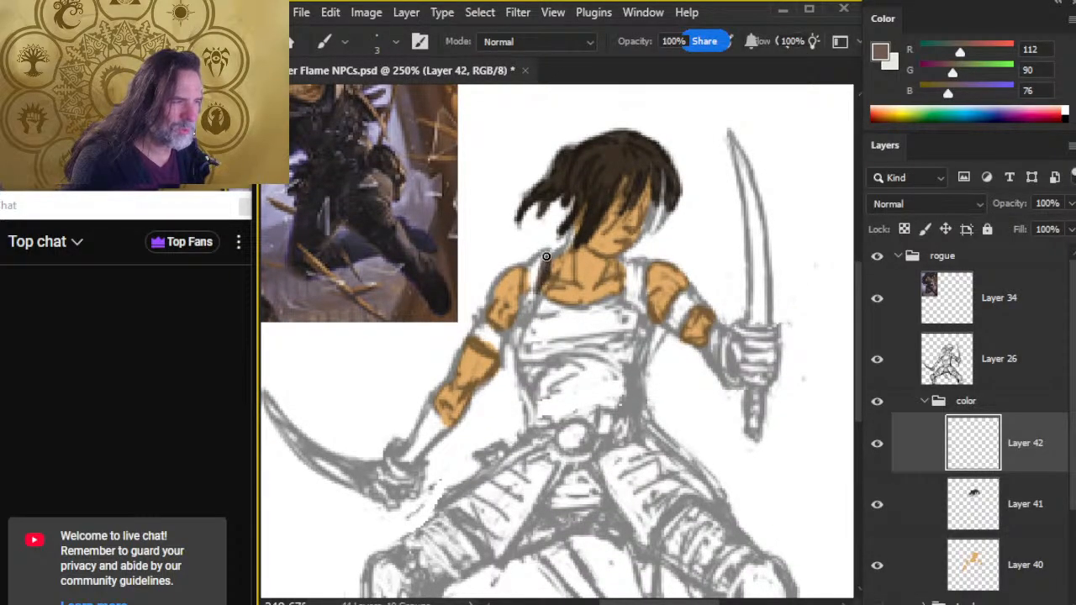
Paint the top's neckline, chest, side edges and the shoulder strap on the raised-sword side in muted brown (RGB 112, 90, 76).
{"action": "left_click_drag", "start_coordinate": [536, 263], "coordinate": [521, 358]}
{"action": "key", "text": "ctrl+z"}
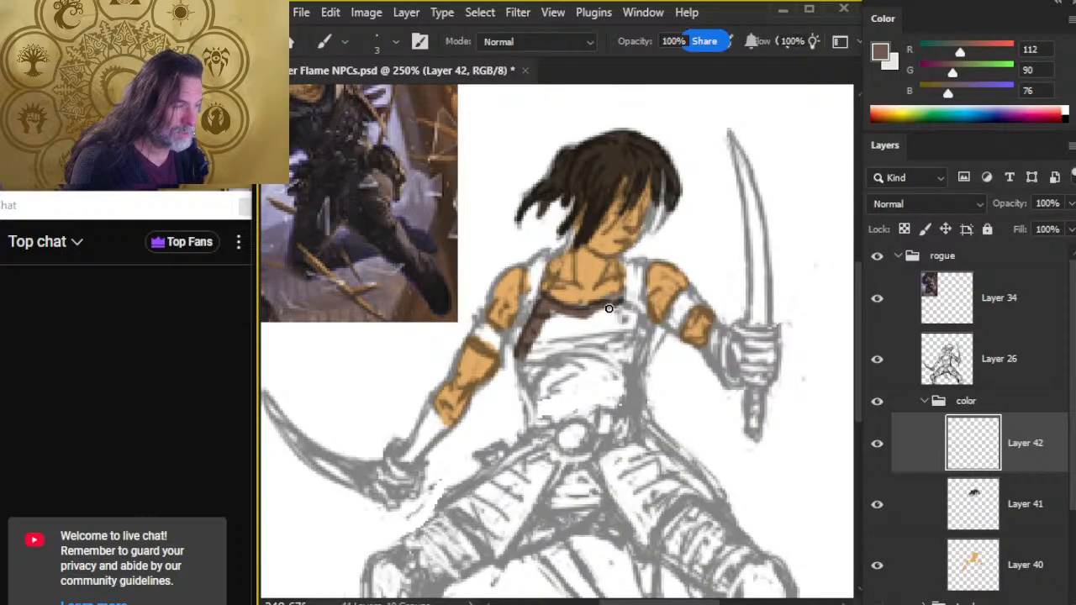
{"action": "left_click_drag", "start_coordinate": [634, 270], "coordinate": [619, 294]}
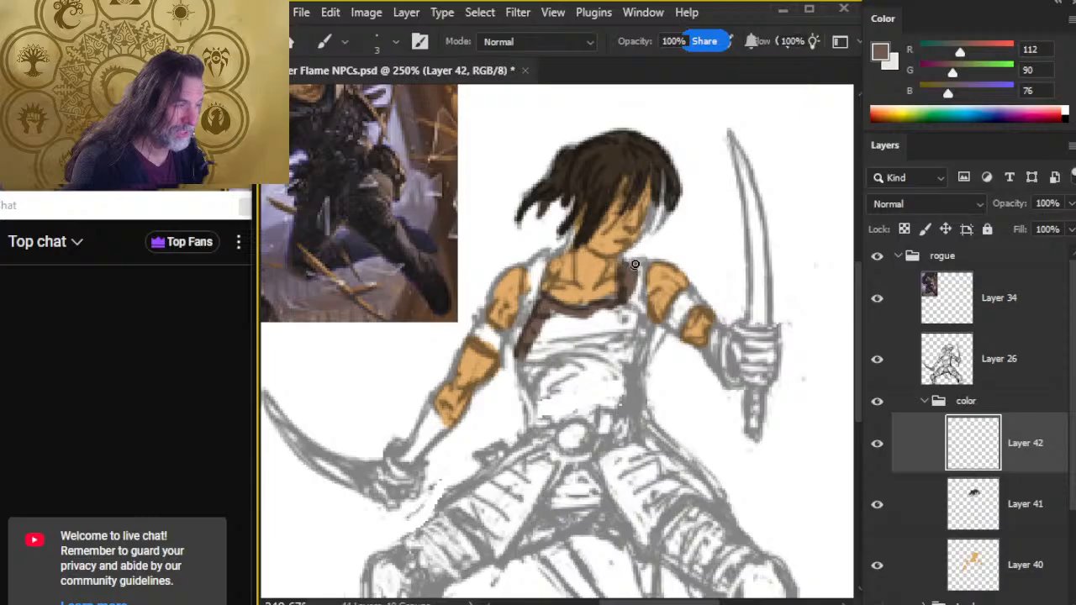
{"action": "mouse_move", "coordinate": [640, 269]}
{"action": "left_mouse_down"}
{"action": "mouse_move", "coordinate": [623, 328]}
{"action": "mouse_move", "coordinate": [631, 296]}
{"action": "mouse_move", "coordinate": [642, 334]}
{"action": "mouse_move", "coordinate": [622, 379]}
{"action": "mouse_move", "coordinate": [607, 317]}
{"action": "mouse_move", "coordinate": [598, 362]}
{"action": "mouse_move", "coordinate": [608, 307]}
{"action": "mouse_move", "coordinate": [624, 317]}
{"action": "left_mouse_up"}
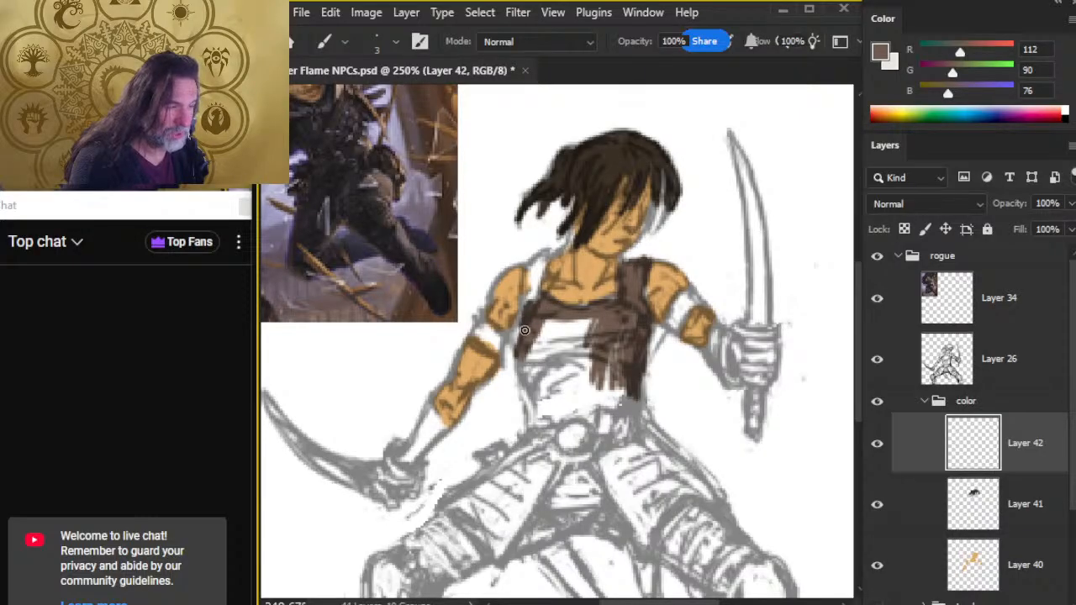
{"action": "mouse_move", "coordinate": [518, 333]}
{"action": "left_mouse_down"}
{"action": "mouse_move", "coordinate": [531, 394]}
{"action": "mouse_move", "coordinate": [525, 359]}
{"action": "left_mouse_up"}
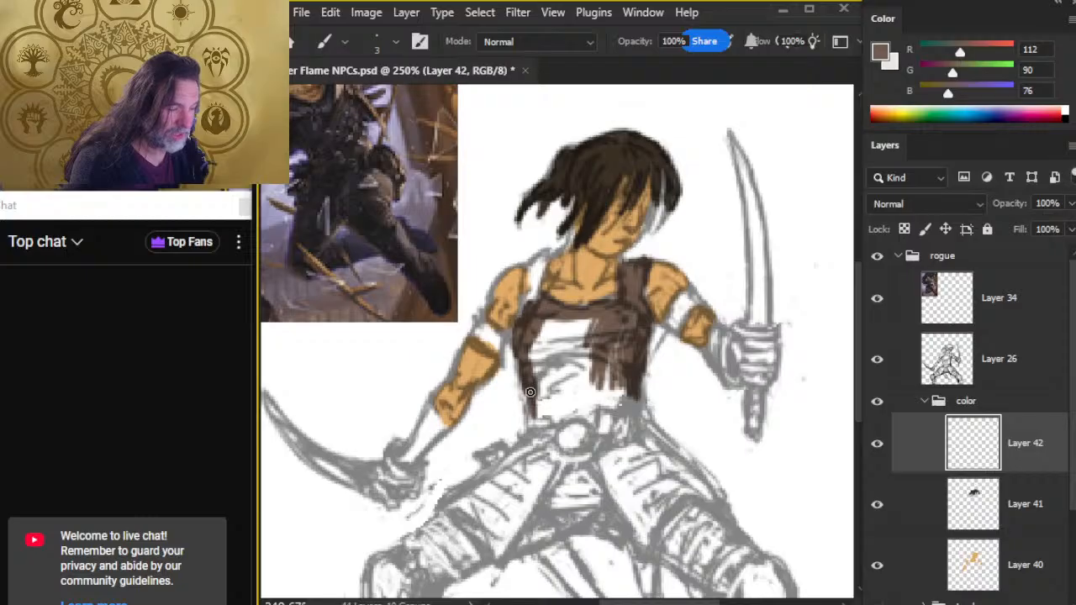
{"action": "mouse_move", "coordinate": [530, 388]}
{"action": "left_mouse_down"}
{"action": "mouse_move", "coordinate": [534, 353]}
{"action": "mouse_move", "coordinate": [531, 392]}
{"action": "left_mouse_up"}
{"action": "mouse_move", "coordinate": [549, 326]}
{"action": "left_mouse_down"}
{"action": "mouse_move", "coordinate": [610, 326]}
{"action": "mouse_move", "coordinate": [574, 317]}
{"action": "mouse_move", "coordinate": [549, 331]}
{"action": "mouse_move", "coordinate": [587, 400]}
{"action": "mouse_move", "coordinate": [539, 428]}
{"action": "left_mouse_up"}
Paint the top's lower side edge and its hem just above the belt in the same brown.
{"action": "key", "text": "e"}
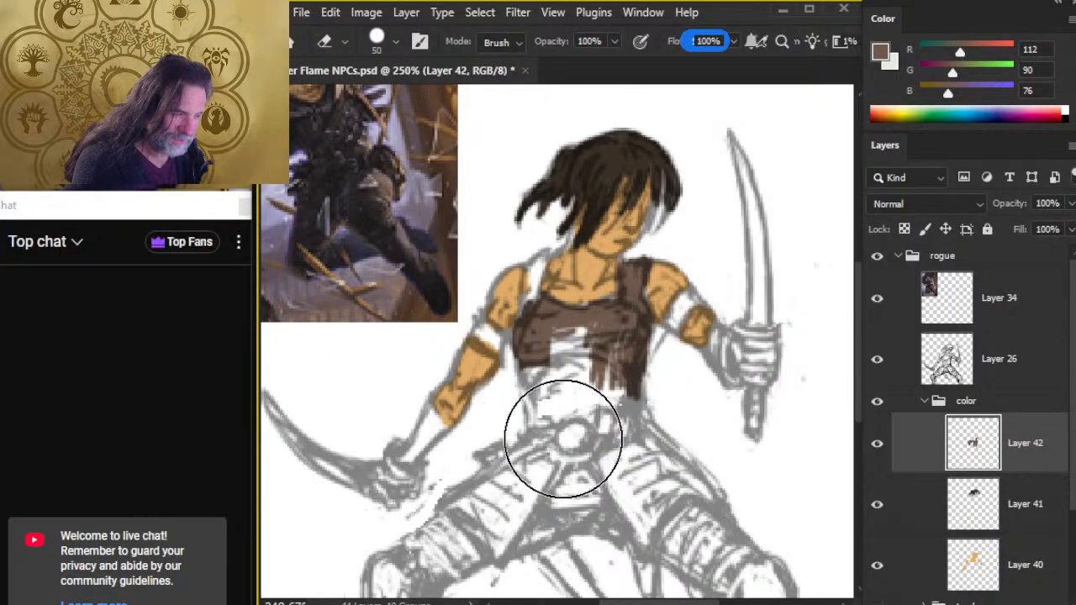
{"action": "key", "text": "b"}
{"action": "left_click_drag", "start_coordinate": [521, 371], "coordinate": [532, 404]}
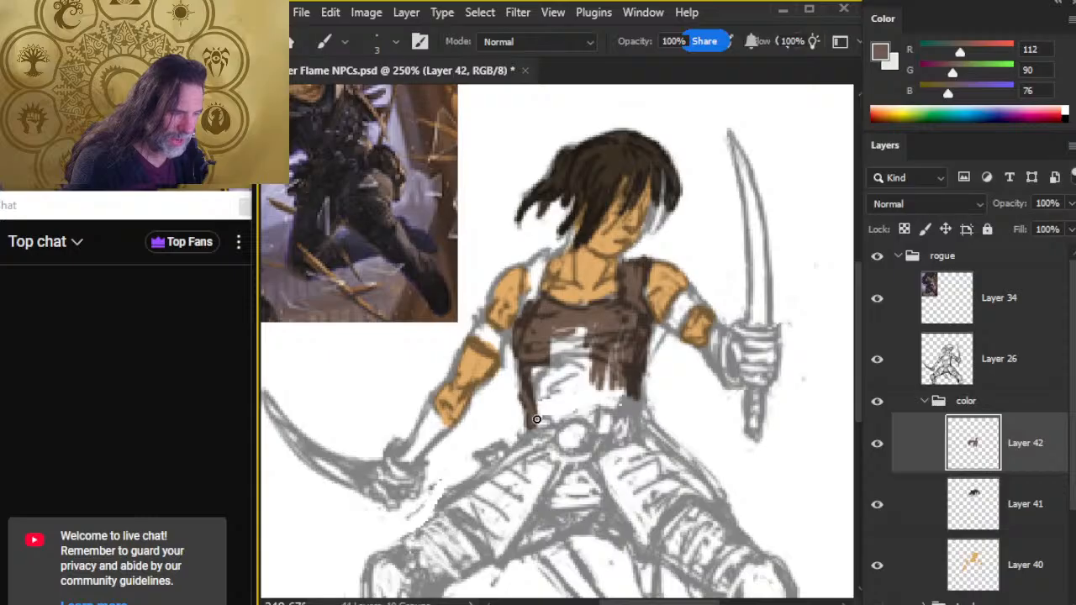
{"action": "mouse_move", "coordinate": [555, 416]}
{"action": "left_mouse_down"}
{"action": "mouse_move", "coordinate": [548, 423]}
{"action": "mouse_move", "coordinate": [604, 404]}
{"action": "left_mouse_up"}
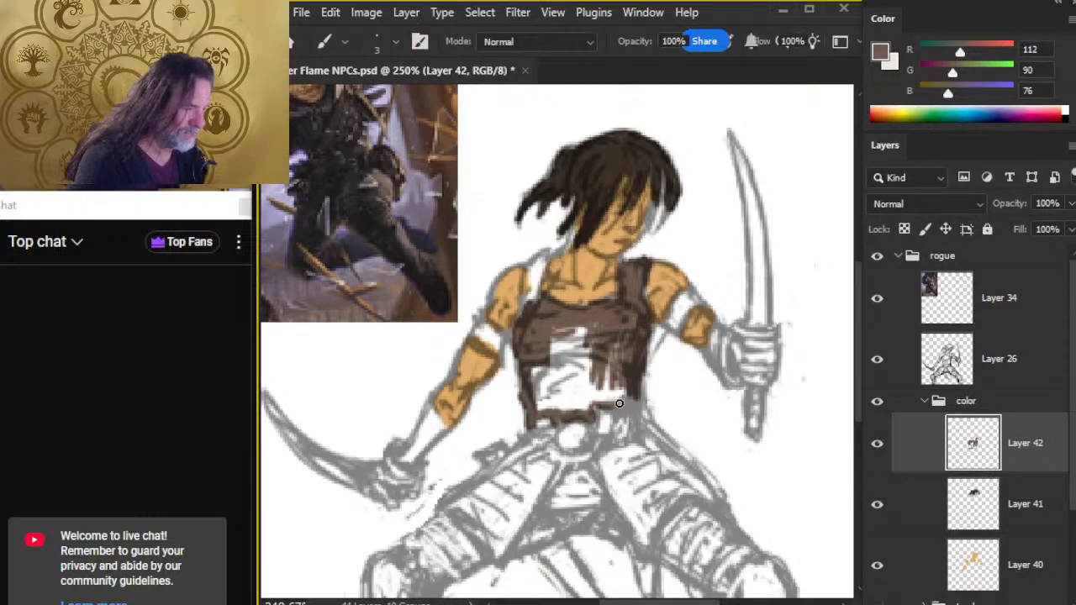
{"action": "left_click_drag", "start_coordinate": [615, 406], "coordinate": [606, 405]}
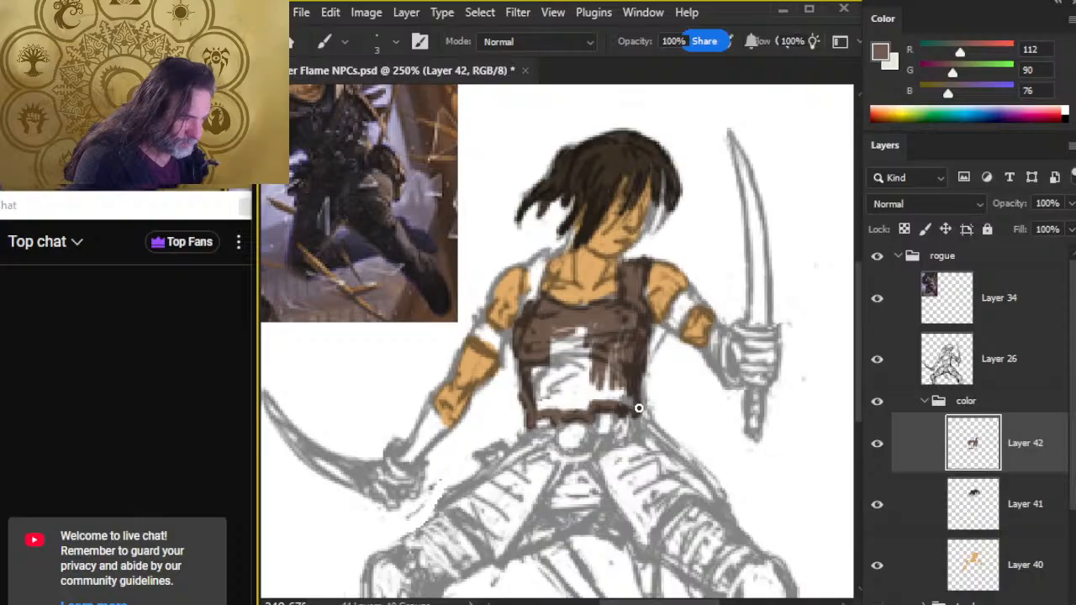
Fill the top's remaining chest and midriff area with brown and color the other shoulder strap.
{"action": "mouse_move", "coordinate": [632, 402]}
{"action": "left_mouse_down"}
{"action": "mouse_move", "coordinate": [618, 376]}
{"action": "mouse_move", "coordinate": [604, 401]}
{"action": "mouse_move", "coordinate": [620, 337]}
{"action": "mouse_move", "coordinate": [579, 365]}
{"action": "mouse_move", "coordinate": [581, 322]}
{"action": "mouse_move", "coordinate": [546, 362]}
{"action": "mouse_move", "coordinate": [571, 334]}
{"action": "mouse_move", "coordinate": [596, 333]}
{"action": "mouse_move", "coordinate": [568, 353]}
{"action": "mouse_move", "coordinate": [556, 323]}
{"action": "mouse_move", "coordinate": [599, 352]}
{"action": "mouse_move", "coordinate": [629, 384]}
{"action": "left_mouse_up"}
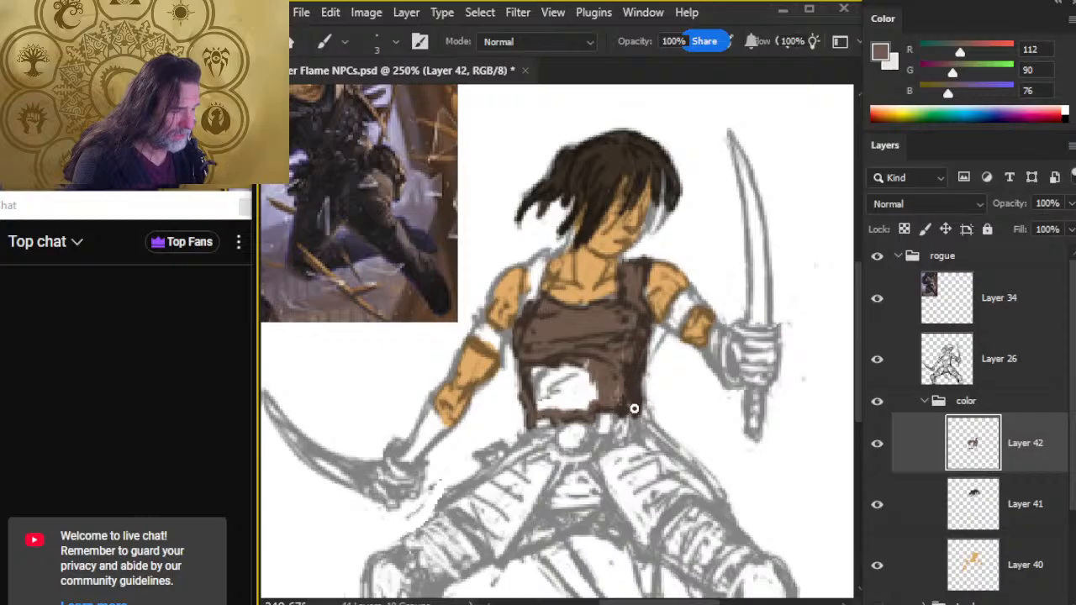
{"action": "mouse_move", "coordinate": [637, 334]}
{"action": "left_mouse_down"}
{"action": "mouse_move", "coordinate": [624, 358]}
{"action": "mouse_move", "coordinate": [574, 373]}
{"action": "mouse_move", "coordinate": [560, 362]}
{"action": "mouse_move", "coordinate": [533, 386]}
{"action": "mouse_move", "coordinate": [534, 365]}
{"action": "mouse_move", "coordinate": [541, 398]}
{"action": "mouse_move", "coordinate": [565, 380]}
{"action": "mouse_move", "coordinate": [537, 408]}
{"action": "mouse_move", "coordinate": [578, 411]}
{"action": "mouse_move", "coordinate": [596, 389]}
{"action": "mouse_move", "coordinate": [579, 406]}
{"action": "mouse_move", "coordinate": [560, 386]}
{"action": "mouse_move", "coordinate": [581, 371]}
{"action": "mouse_move", "coordinate": [572, 393]}
{"action": "mouse_move", "coordinate": [585, 363]}
{"action": "mouse_move", "coordinate": [600, 361]}
{"action": "mouse_move", "coordinate": [600, 378]}
{"action": "mouse_move", "coordinate": [625, 370]}
{"action": "left_mouse_up"}
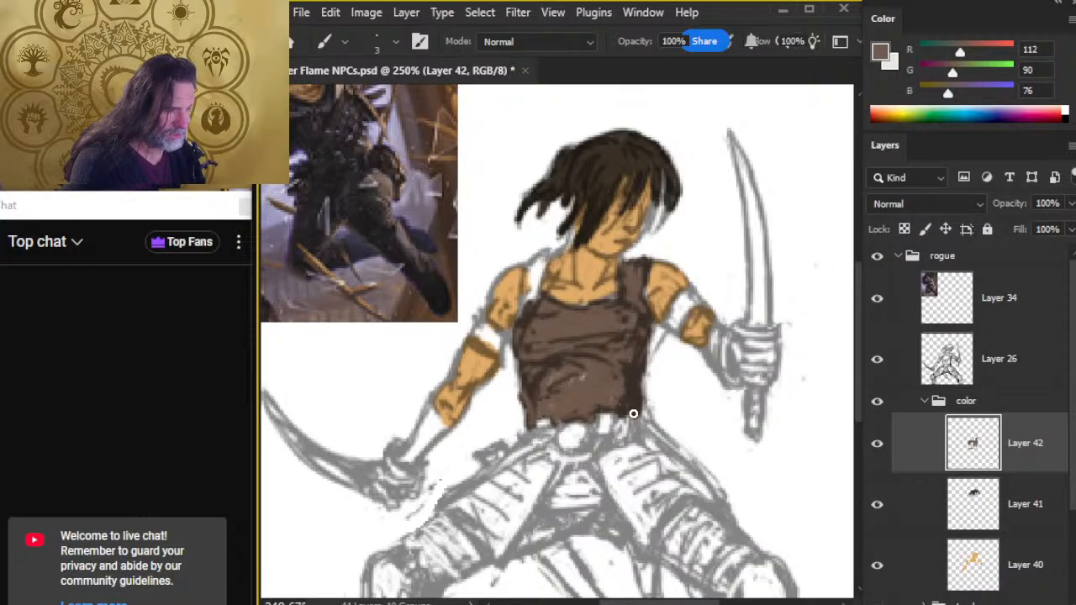
{"action": "mouse_move", "coordinate": [565, 366]}
{"action": "left_mouse_down"}
{"action": "mouse_move", "coordinate": [539, 398]}
{"action": "mouse_move", "coordinate": [532, 389]}
{"action": "left_mouse_up"}
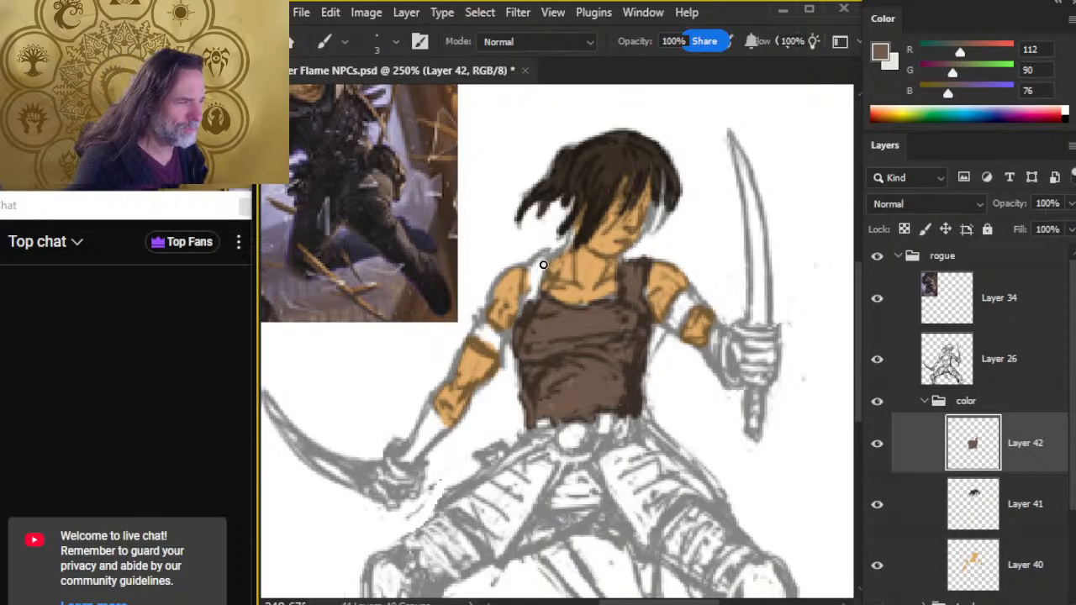
{"action": "mouse_move", "coordinate": [543, 265]}
{"action": "left_mouse_down"}
{"action": "mouse_move", "coordinate": [532, 296]}
{"action": "mouse_move", "coordinate": [544, 254]}
{"action": "mouse_move", "coordinate": [520, 311]}
{"action": "mouse_move", "coordinate": [545, 254]}
{"action": "left_mouse_up"}
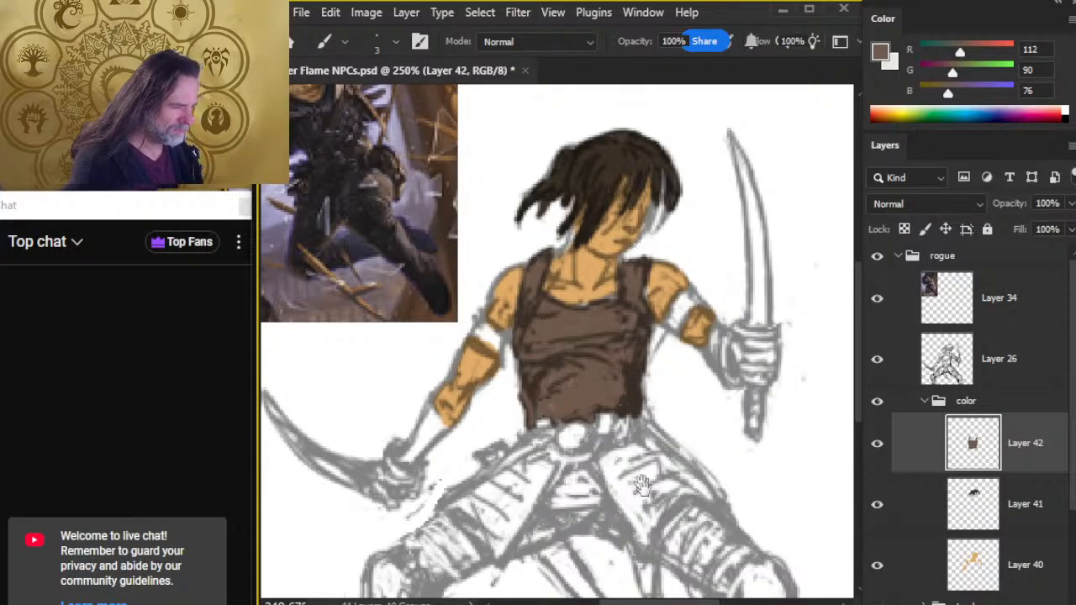
Paint the trouser areas visible above both knees, beside the thigh wraps and between the tassets in the same brown.
{"action": "scroll", "coordinate": [437, 496], "scroll_direction": "down", "scroll_amount": 4}
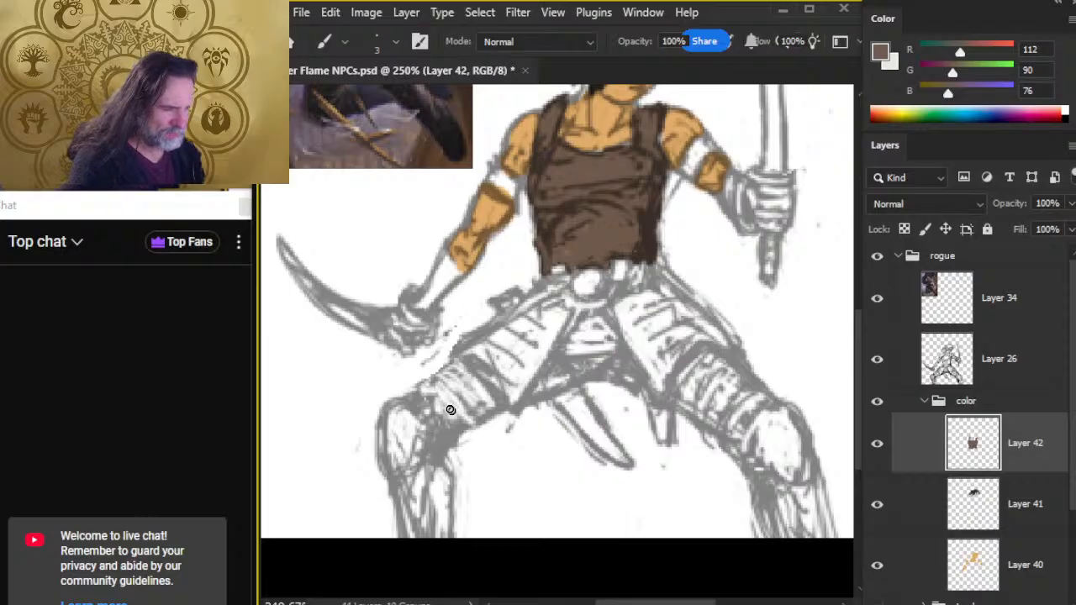
{"action": "mouse_move", "coordinate": [450, 409]}
{"action": "left_mouse_down"}
{"action": "mouse_move", "coordinate": [427, 396]}
{"action": "mouse_move", "coordinate": [441, 427]}
{"action": "mouse_move", "coordinate": [416, 398]}
{"action": "mouse_move", "coordinate": [461, 428]}
{"action": "mouse_move", "coordinate": [430, 425]}
{"action": "mouse_move", "coordinate": [420, 392]}
{"action": "mouse_move", "coordinate": [415, 402]}
{"action": "mouse_move", "coordinate": [426, 396]}
{"action": "mouse_move", "coordinate": [418, 403]}
{"action": "mouse_move", "coordinate": [442, 429]}
{"action": "left_mouse_up"}
{"action": "mouse_move", "coordinate": [496, 390]}
{"action": "left_mouse_down"}
{"action": "mouse_move", "coordinate": [473, 368]}
{"action": "mouse_move", "coordinate": [534, 391]}
{"action": "mouse_move", "coordinate": [550, 374]}
{"action": "mouse_move", "coordinate": [538, 394]}
{"action": "mouse_move", "coordinate": [575, 371]}
{"action": "left_mouse_up"}
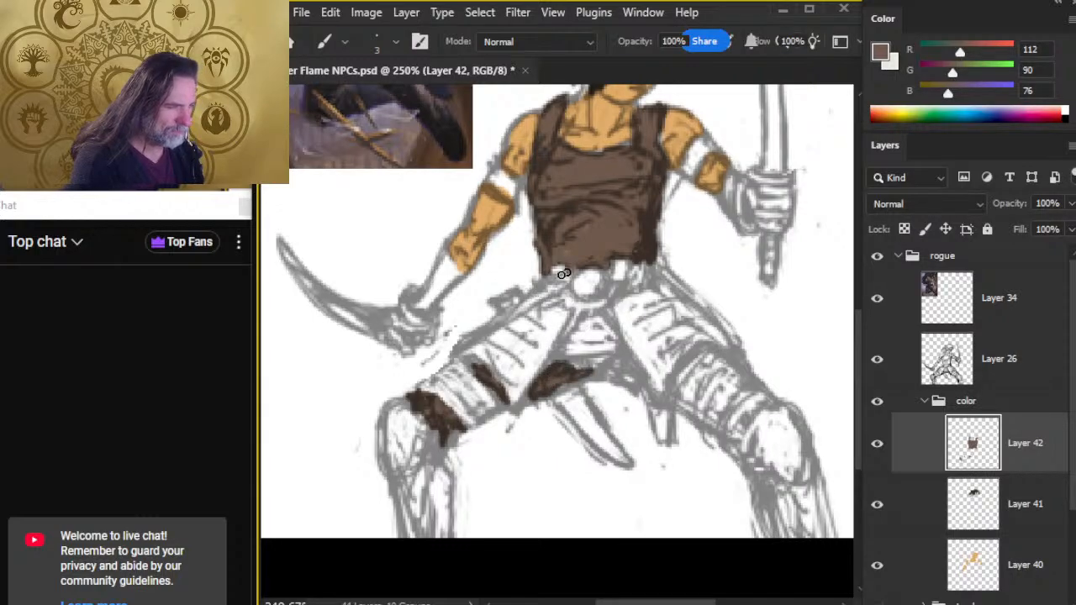
{"action": "mouse_move", "coordinate": [558, 369]}
{"action": "left_mouse_down"}
{"action": "mouse_move", "coordinate": [592, 371]}
{"action": "mouse_move", "coordinate": [563, 366]}
{"action": "mouse_move", "coordinate": [544, 376]}
{"action": "mouse_move", "coordinate": [542, 393]}
{"action": "mouse_move", "coordinate": [578, 380]}
{"action": "mouse_move", "coordinate": [540, 397]}
{"action": "left_mouse_up"}
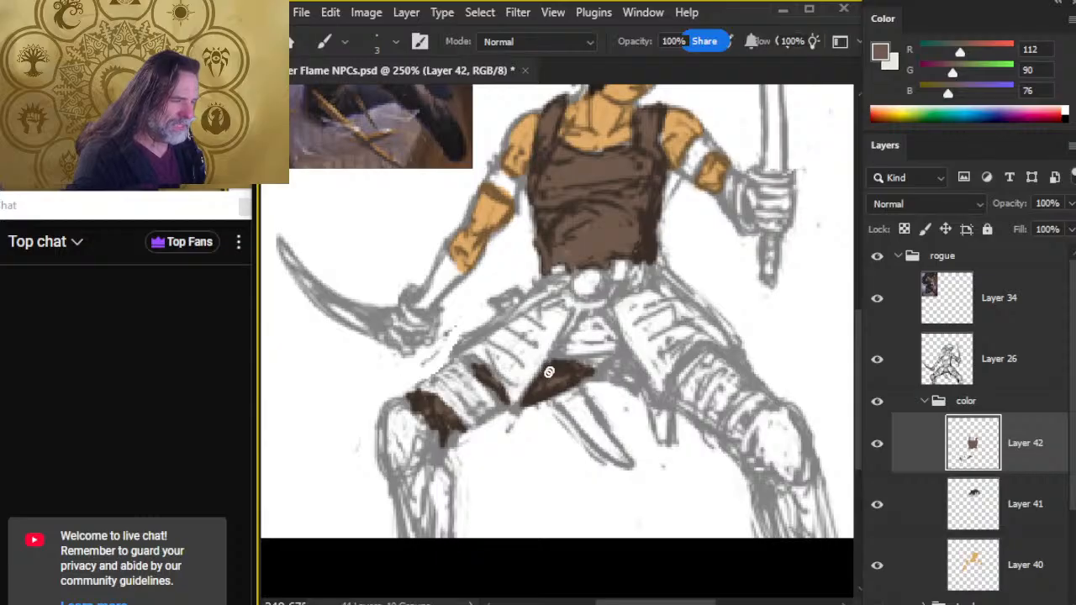
{"action": "mouse_move", "coordinate": [549, 372]}
{"action": "left_mouse_down"}
{"action": "mouse_move", "coordinate": [597, 356]}
{"action": "mouse_move", "coordinate": [588, 363]}
{"action": "mouse_move", "coordinate": [610, 366]}
{"action": "mouse_move", "coordinate": [592, 368]}
{"action": "mouse_move", "coordinate": [616, 356]}
{"action": "mouse_move", "coordinate": [610, 370]}
{"action": "mouse_move", "coordinate": [621, 355]}
{"action": "mouse_move", "coordinate": [578, 375]}
{"action": "mouse_move", "coordinate": [629, 358]}
{"action": "mouse_move", "coordinate": [623, 379]}
{"action": "mouse_move", "coordinate": [611, 364]}
{"action": "mouse_move", "coordinate": [636, 385]}
{"action": "mouse_move", "coordinate": [630, 364]}
{"action": "mouse_move", "coordinate": [642, 393]}
{"action": "left_mouse_up"}
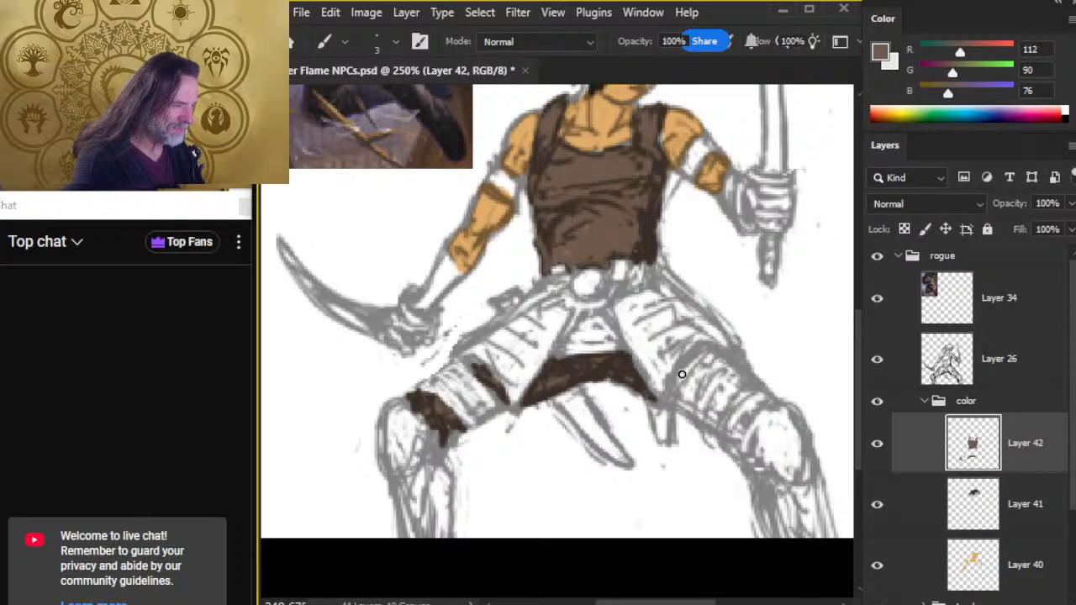
{"action": "mouse_move", "coordinate": [746, 400]}
{"action": "left_mouse_down"}
{"action": "mouse_move", "coordinate": [728, 437]}
{"action": "mouse_move", "coordinate": [744, 413]}
{"action": "mouse_move", "coordinate": [729, 405]}
{"action": "mouse_move", "coordinate": [749, 387]}
{"action": "mouse_move", "coordinate": [723, 430]}
{"action": "mouse_move", "coordinate": [760, 391]}
{"action": "mouse_move", "coordinate": [768, 401]}
{"action": "mouse_move", "coordinate": [761, 388]}
{"action": "mouse_move", "coordinate": [771, 397]}
{"action": "mouse_move", "coordinate": [727, 428]}
{"action": "left_mouse_up"}
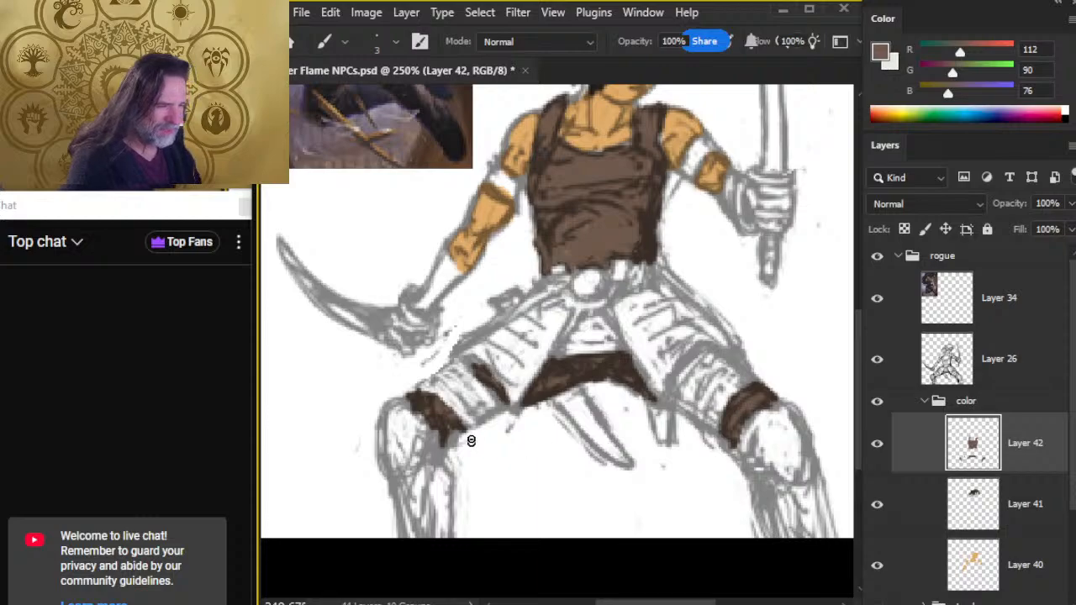
{"action": "left_click_drag", "start_coordinate": [446, 437], "coordinate": [456, 430]}
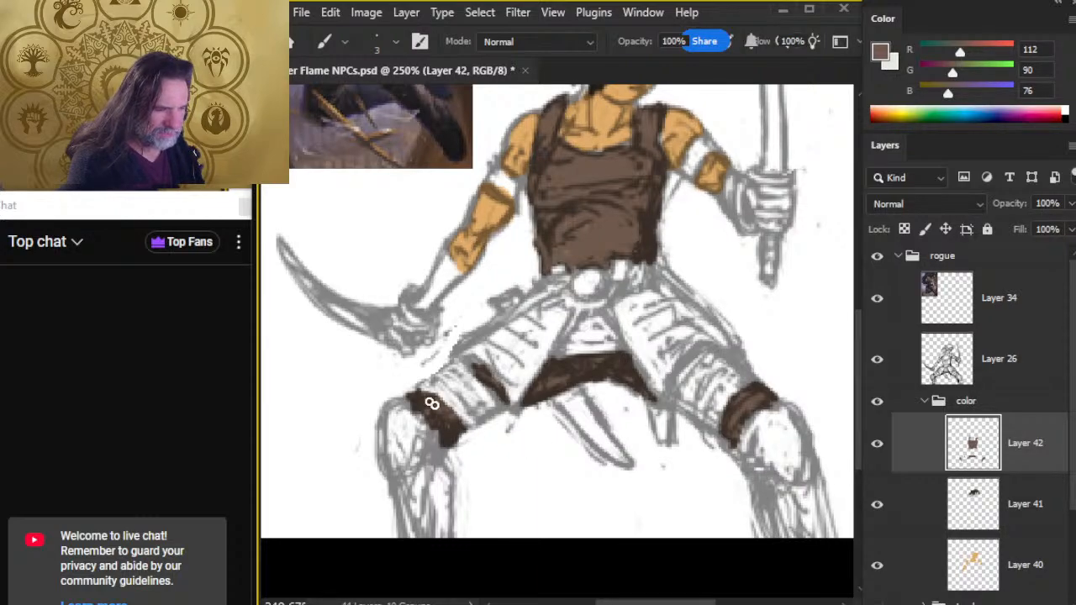
{"action": "key", "text": "e"}
{"action": "left_click_drag", "start_coordinate": [431, 385], "coordinate": [456, 400]}
{"action": "key", "text": "b"}
{"action": "key", "text": "ctrl+z"}
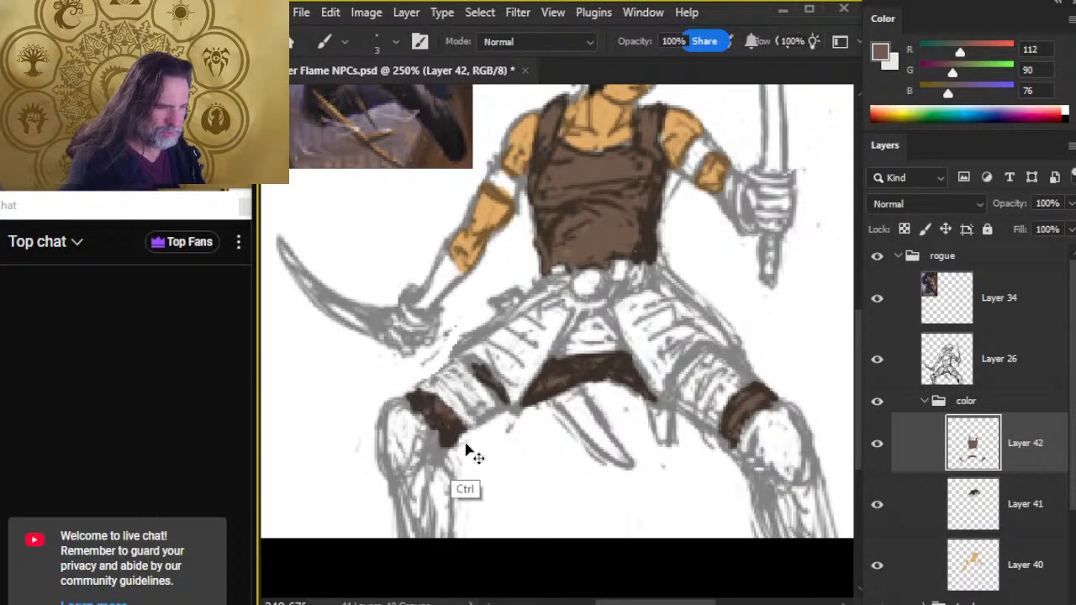
Reduce the eraser to 20 px, clean up the brown beside the knee on the lowered-sword side, and touch up the trouser areas.
{"action": "key", "text": "e"}
{"action": "key", "text": "bracketleft"}
{"action": "key", "text": "bracketleft"}
{"action": "key", "text": "bracketleft"}
{"action": "key", "text": "bracketleft"}
{"action": "key", "text": "bracketleft"}
{"action": "key", "text": "bracketleft"}
{"action": "key", "text": "bracketleft"}
{"action": "key", "text": "bracketleft"}
{"action": "key", "text": "bracketleft"}
{"action": "key", "text": "bracketleft"}
{"action": "key", "text": "bracketleft"}
{"action": "key", "text": "bracketleft"}
{"action": "key", "text": "bracketleft"}
{"action": "key", "text": "bracketleft"}
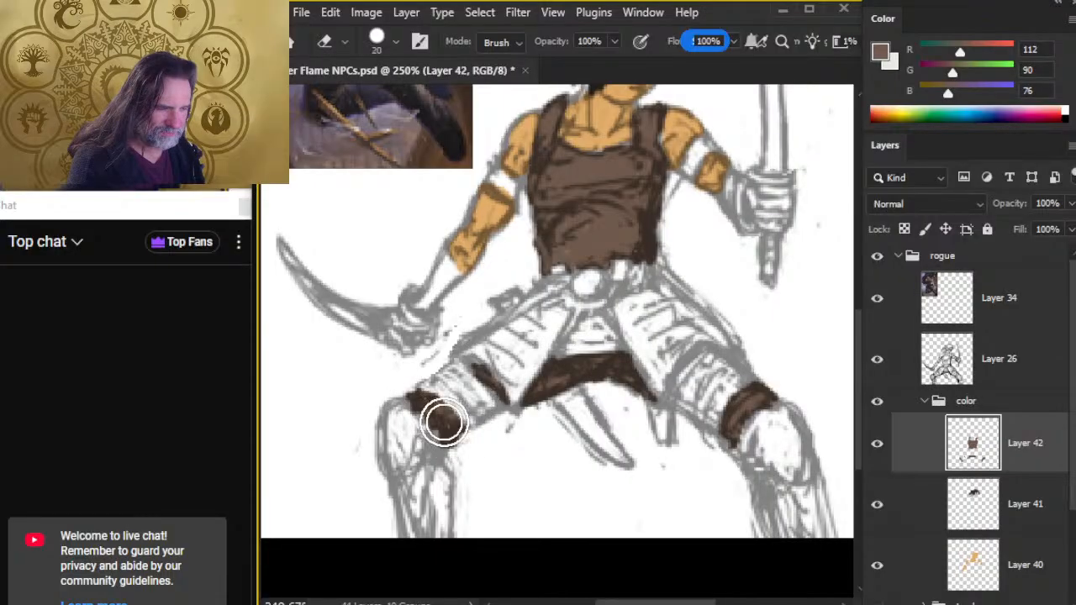
{"action": "key", "text": "b"}
{"action": "key", "text": "e"}
{"action": "mouse_move", "coordinate": [431, 385]}
{"action": "left_mouse_down"}
{"action": "mouse_move", "coordinate": [473, 429]}
{"action": "mouse_move", "coordinate": [422, 440]}
{"action": "mouse_move", "coordinate": [438, 433]}
{"action": "left_mouse_up"}
{"action": "key", "text": "b"}
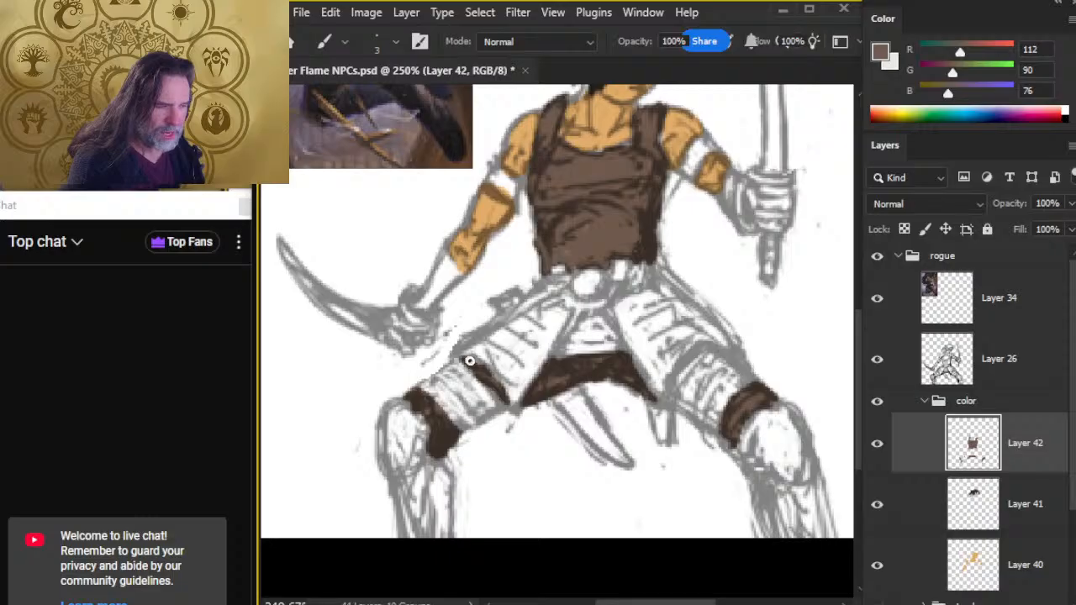
{"action": "mouse_move", "coordinate": [479, 367]}
{"action": "left_mouse_down"}
{"action": "mouse_move", "coordinate": [468, 355]}
{"action": "mouse_move", "coordinate": [500, 390]}
{"action": "mouse_move", "coordinate": [534, 392]}
{"action": "left_mouse_up"}
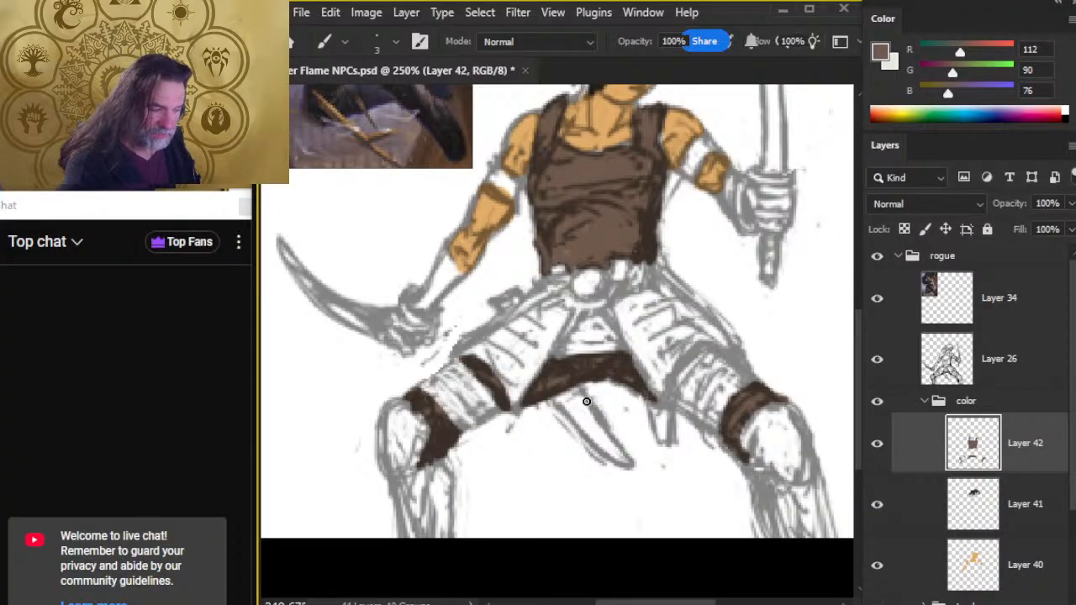
Add a new empty layer above the brown clothing layer and sample a dark gray-brown (RGB 86, 73, 72) from the reference figure's leg.
{"action": "left_click_drag", "start_coordinate": [660, 338], "coordinate": [672, 431]}
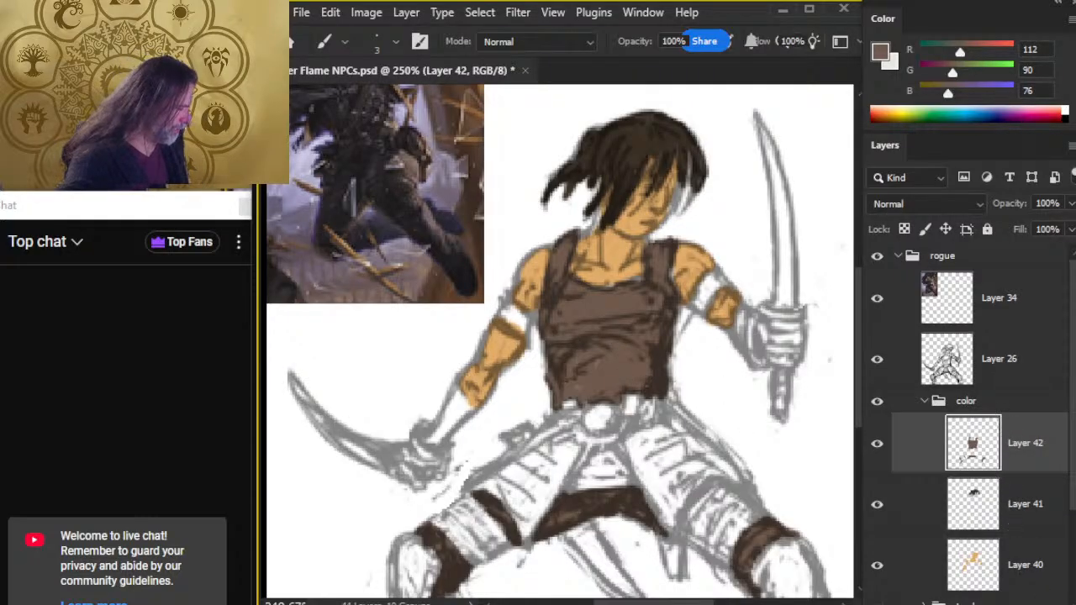
{"action": "left_click", "coordinate": [1046, 604]}
{"action": "left_click_drag", "start_coordinate": [463, 262], "coordinate": [572, 367]}
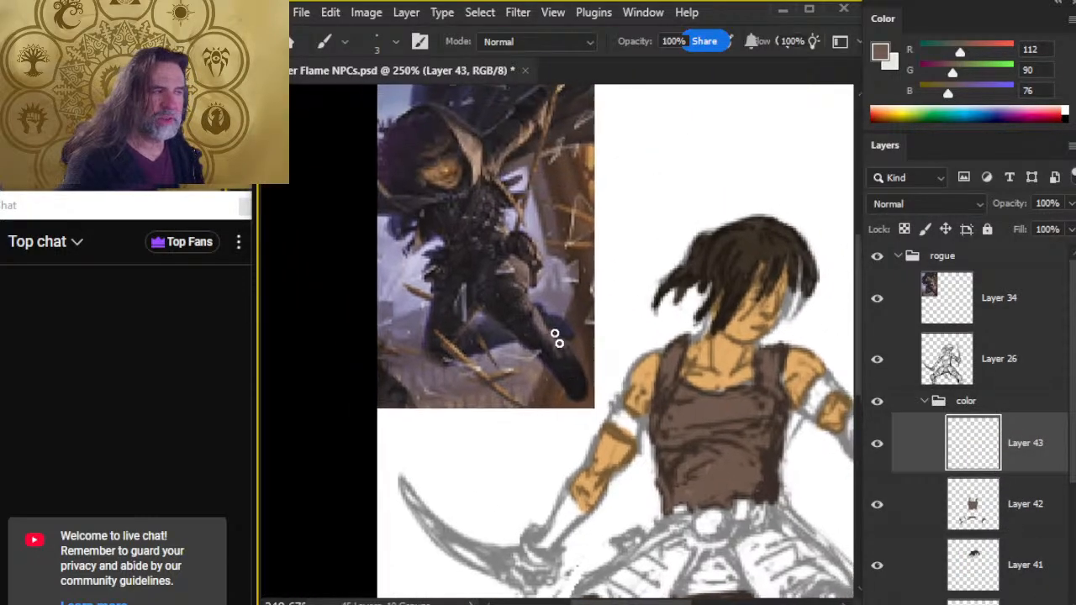
{"action": "left_click_drag", "start_coordinate": [498, 287], "coordinate": [563, 298]}
{"action": "left_click_drag", "start_coordinate": [584, 374], "coordinate": [561, 388]}
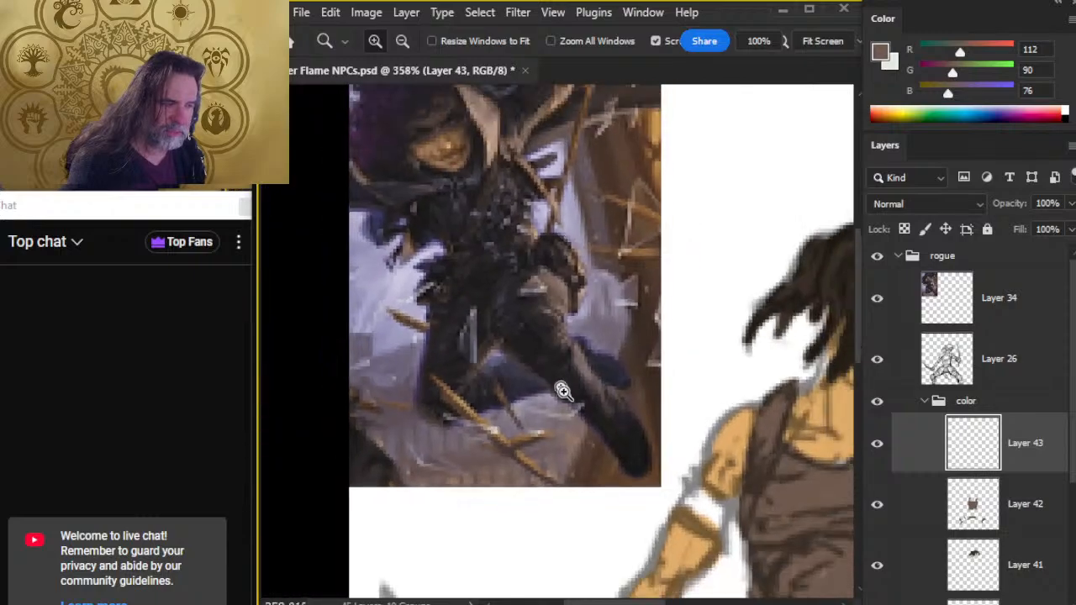
{"action": "left_click_drag", "start_coordinate": [546, 351], "coordinate": [593, 386]}
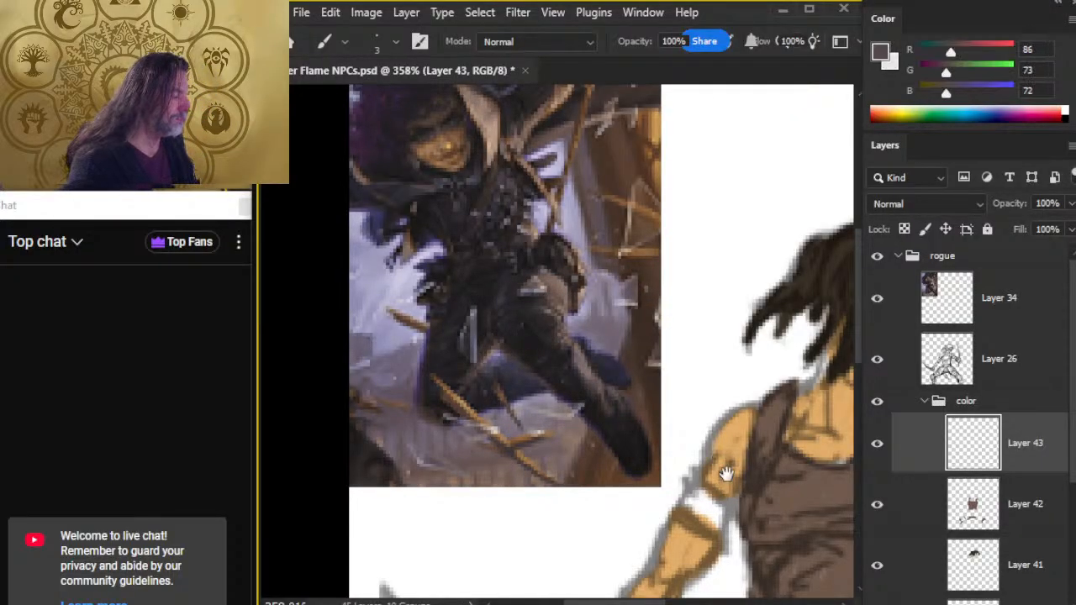
Paint the upper armband on the lowered-sword arm dark gray-brown and sample the top's brown as the background color.
{"action": "mouse_move", "coordinate": [727, 474]}
{"action": "left_mouse_down"}
{"action": "mouse_move", "coordinate": [525, 114]}
{"action": "mouse_move", "coordinate": [563, 72]}
{"action": "mouse_move", "coordinate": [570, 233]}
{"action": "mouse_move", "coordinate": [564, 216]}
{"action": "mouse_move", "coordinate": [567, 229]}
{"action": "mouse_move", "coordinate": [588, 225]}
{"action": "mouse_move", "coordinate": [596, 250]}
{"action": "mouse_move", "coordinate": [594, 236]}
{"action": "left_mouse_up"}
{"action": "key", "text": "x"}
{"action": "left_click", "coordinate": [718, 204], "text": "alt"}
{"action": "key", "text": "x"}
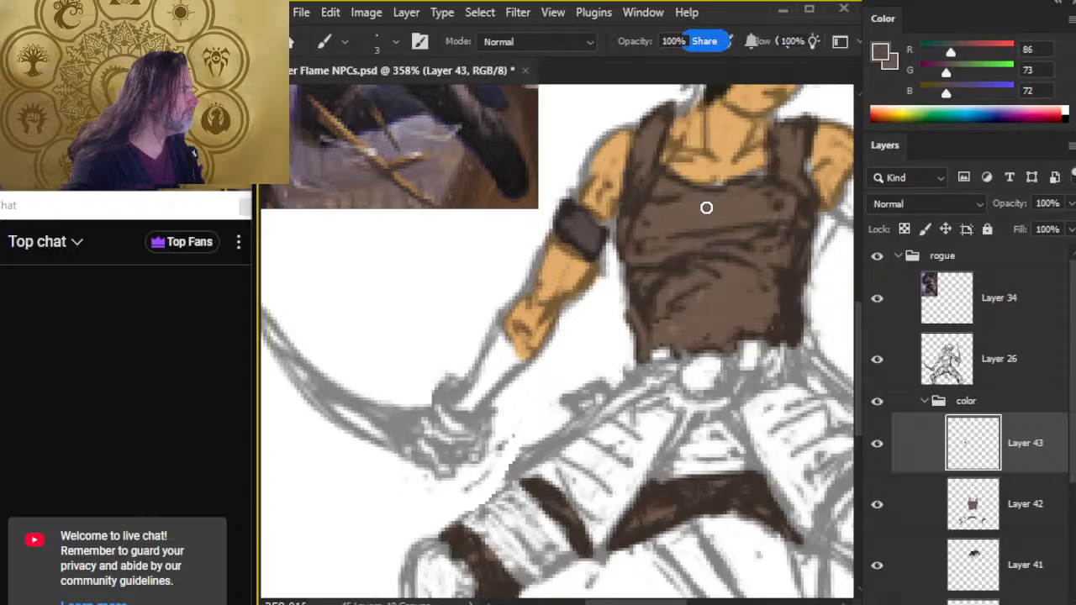
Set a darker gray-brown (RGB 76, 64, 63) sampled from the armband as the foreground color and the arm's skin tone as the background color.
{"action": "left_click", "coordinate": [704, 209], "text": "alt"}
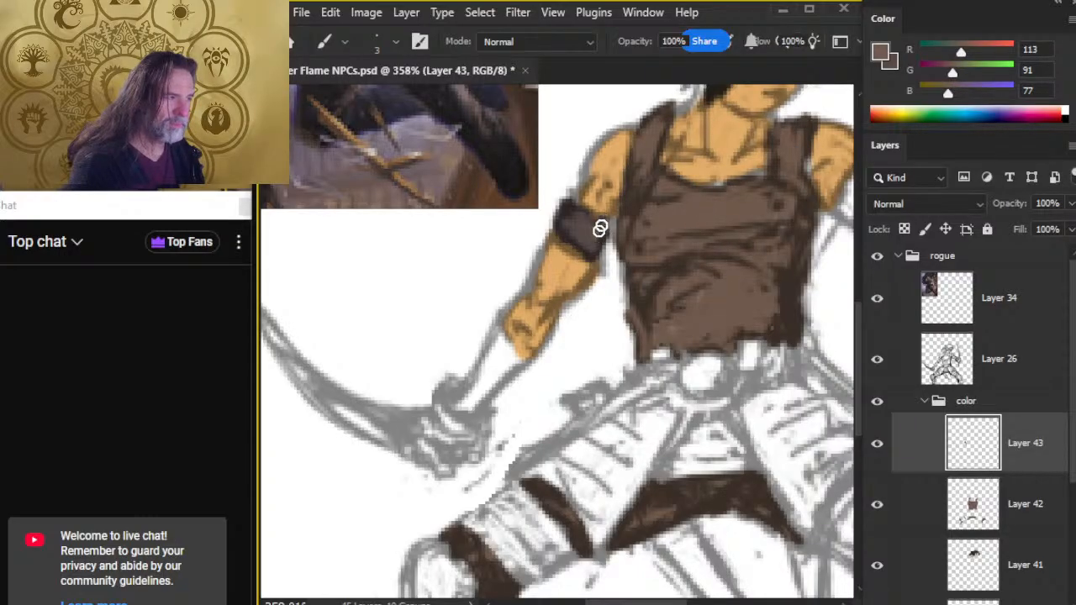
{"action": "left_click", "coordinate": [594, 248], "text": "alt"}
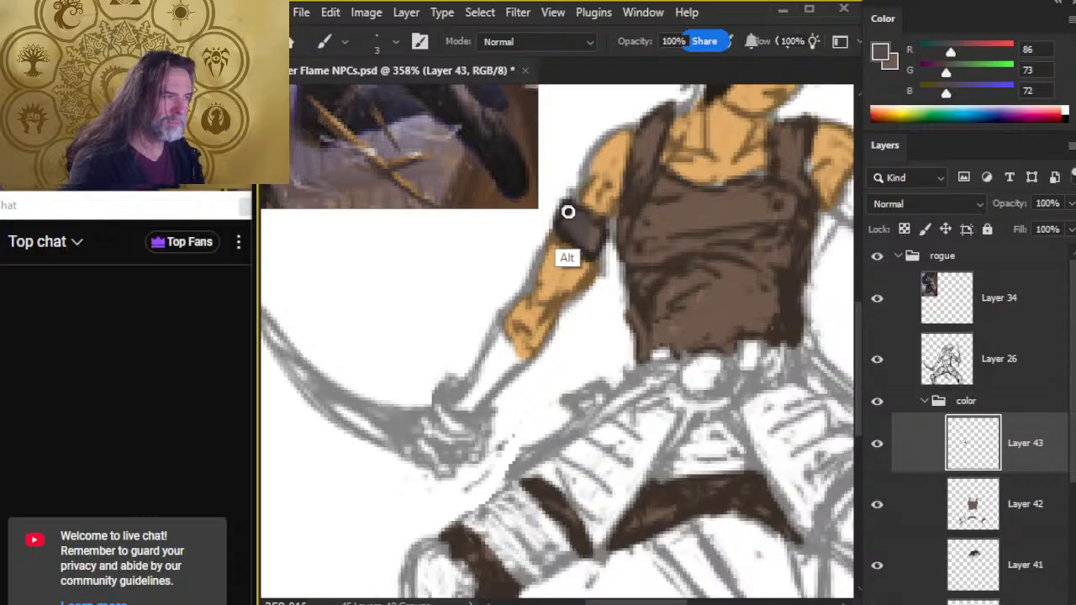
{"action": "left_click", "coordinate": [574, 221], "text": "alt"}
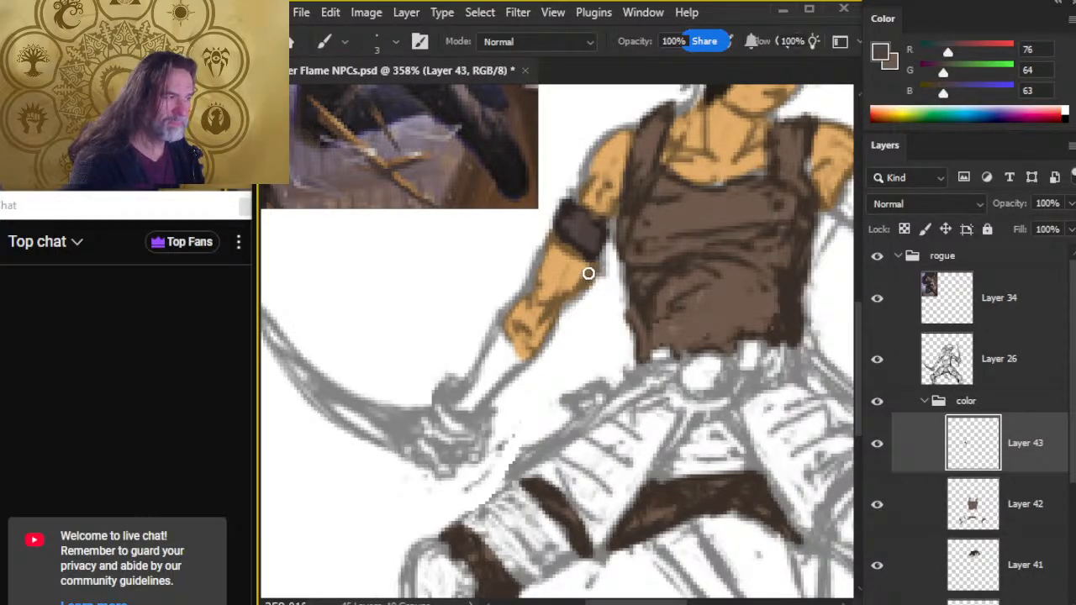
{"action": "left_click", "coordinate": [530, 325], "text": "alt"}
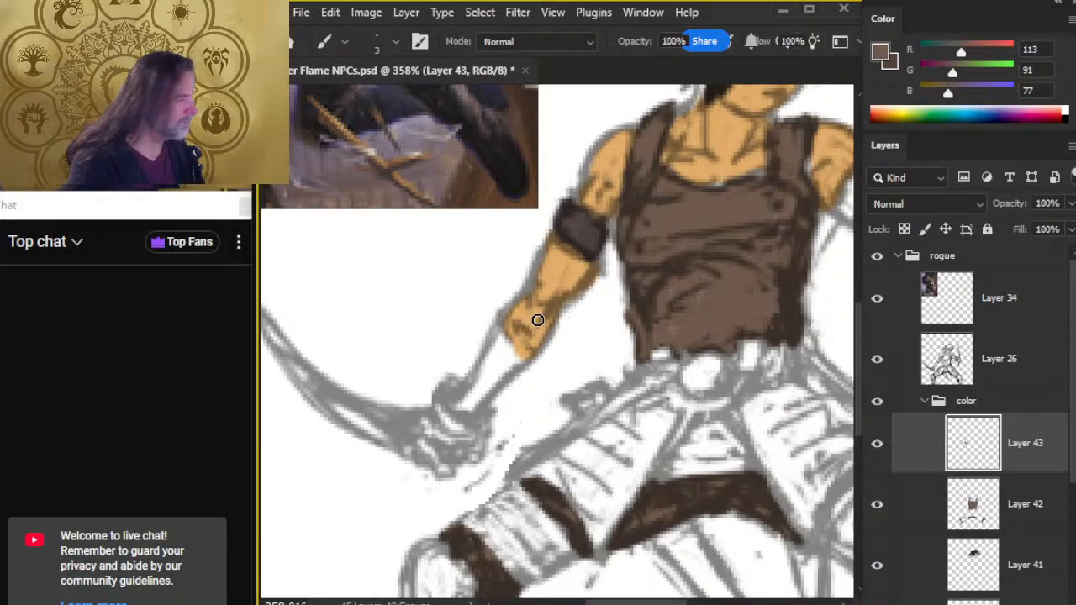
{"action": "left_click", "coordinate": [552, 269], "text": "alt"}
{"action": "key", "text": "x"}
Paint the armband on the raised-sword arm with the darker gray-brown.
{"action": "left_click_drag", "start_coordinate": [699, 365], "coordinate": [463, 392]}
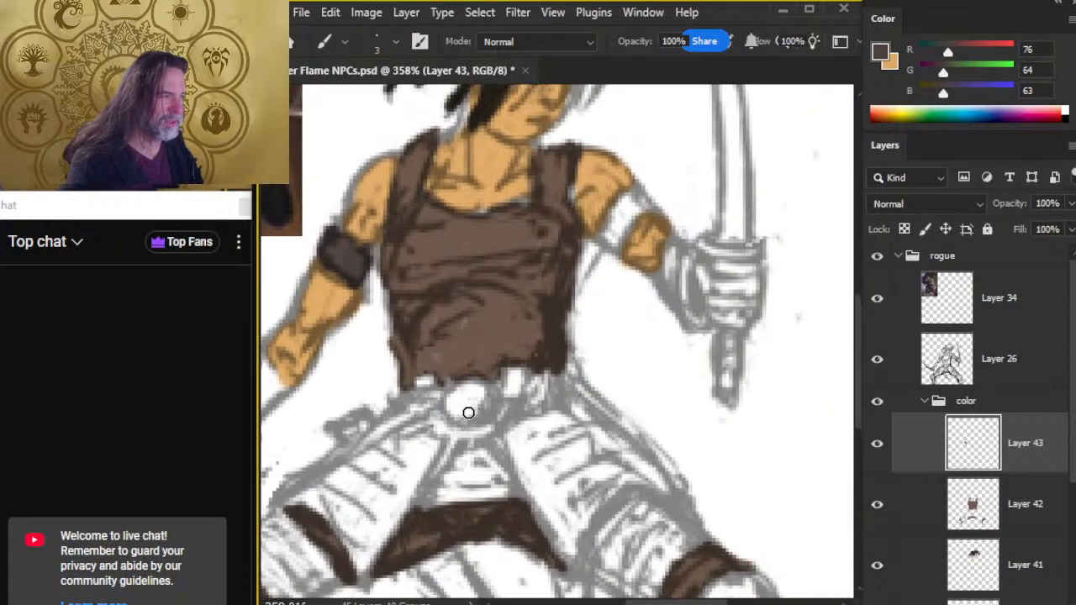
{"action": "mouse_move", "coordinate": [640, 224]}
{"action": "left_mouse_down"}
{"action": "mouse_move", "coordinate": [601, 235]}
{"action": "mouse_move", "coordinate": [610, 213]}
{"action": "mouse_move", "coordinate": [600, 234]}
{"action": "mouse_move", "coordinate": [631, 203]}
{"action": "left_mouse_up"}
{"action": "mouse_move", "coordinate": [643, 204]}
{"action": "left_mouse_down"}
{"action": "mouse_move", "coordinate": [619, 219]}
{"action": "mouse_move", "coordinate": [643, 200]}
{"action": "mouse_move", "coordinate": [618, 241]}
{"action": "mouse_move", "coordinate": [650, 205]}
{"action": "mouse_move", "coordinate": [610, 258]}
{"action": "left_mouse_up"}
Paint the glove of the hand holding the lowered curved sword in the same dark gray-brown.
{"action": "left_click_drag", "start_coordinate": [421, 435], "coordinate": [691, 301]}
{"action": "mouse_move", "coordinate": [483, 303]}
{"action": "left_mouse_down"}
{"action": "mouse_move", "coordinate": [521, 307]}
{"action": "mouse_move", "coordinate": [512, 343]}
{"action": "mouse_move", "coordinate": [500, 322]}
{"action": "mouse_move", "coordinate": [485, 347]}
{"action": "mouse_move", "coordinate": [474, 342]}
{"action": "mouse_move", "coordinate": [475, 313]}
{"action": "mouse_move", "coordinate": [466, 331]}
{"action": "mouse_move", "coordinate": [464, 306]}
{"action": "mouse_move", "coordinate": [449, 334]}
{"action": "mouse_move", "coordinate": [456, 319]}
{"action": "mouse_move", "coordinate": [467, 306]}
{"action": "mouse_move", "coordinate": [451, 334]}
{"action": "mouse_move", "coordinate": [474, 352]}
{"action": "mouse_move", "coordinate": [448, 346]}
{"action": "mouse_move", "coordinate": [484, 344]}
{"action": "left_mouse_up"}
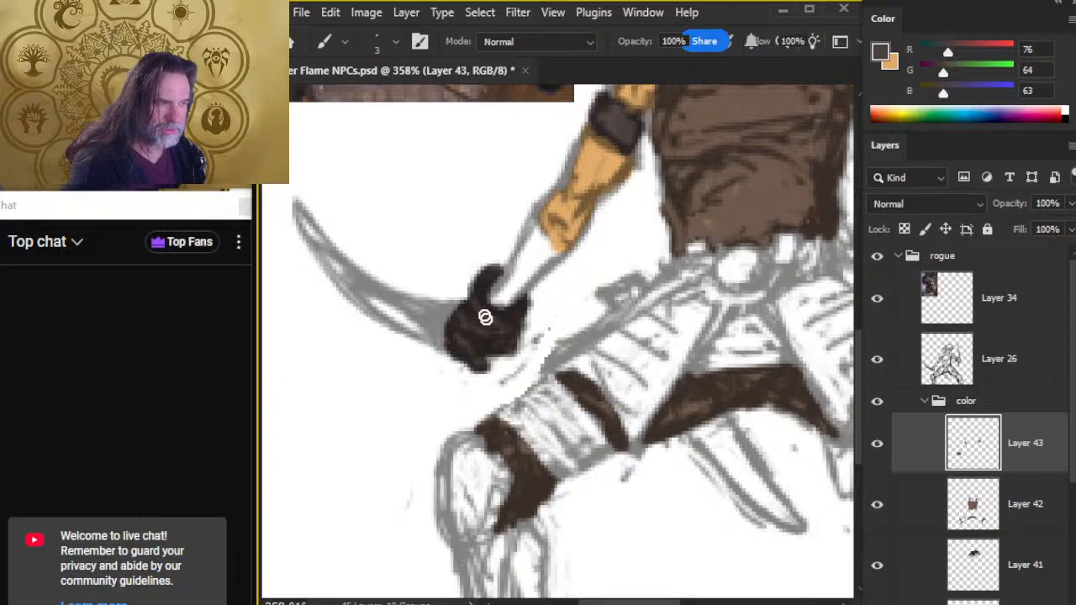
{"action": "left_click_drag", "start_coordinate": [510, 332], "coordinate": [499, 353]}
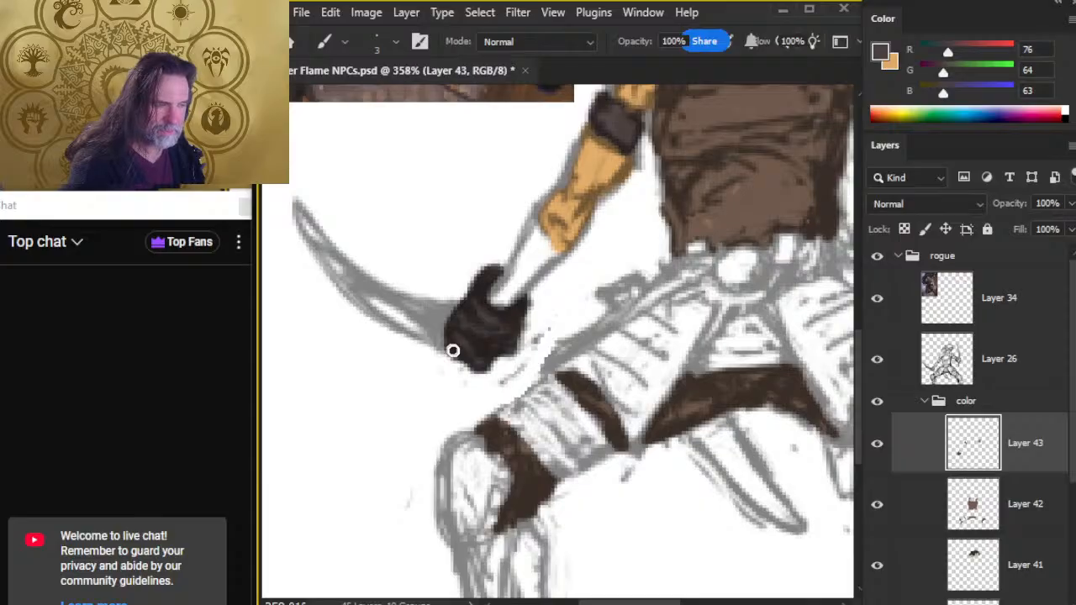
{"action": "mouse_move", "coordinate": [452, 351]}
{"action": "left_mouse_down"}
{"action": "mouse_move", "coordinate": [518, 351]}
{"action": "mouse_move", "coordinate": [528, 304]}
{"action": "left_mouse_up"}
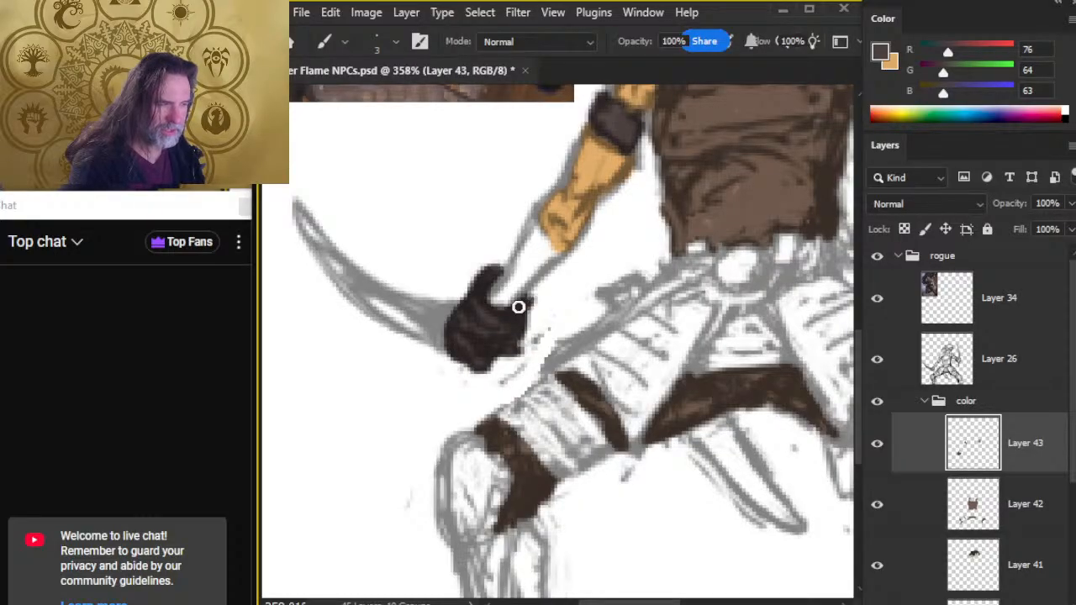
Paint the glove of the hand holding the raised sword in the dark gray-brown.
{"action": "key", "text": "e"}
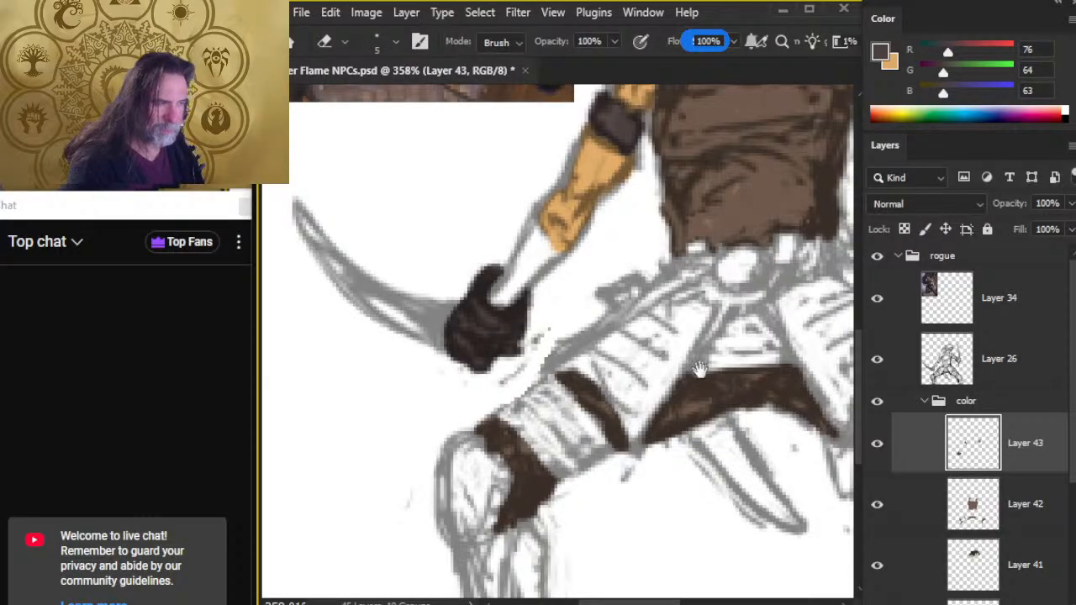
{"action": "left_click_drag", "start_coordinate": [696, 370], "coordinate": [337, 440]}
{"action": "key", "text": "b"}
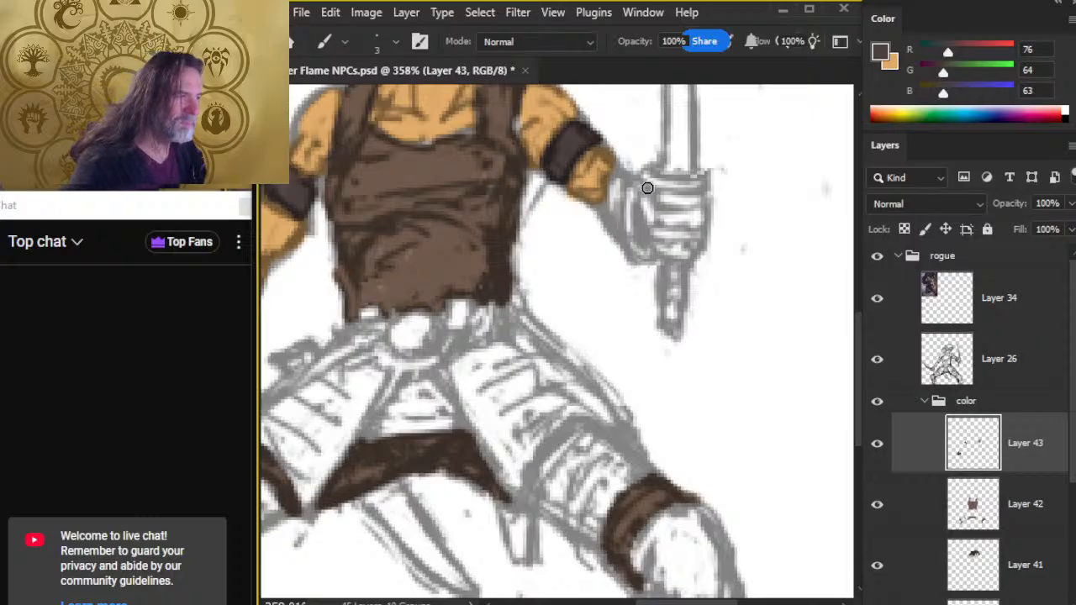
{"action": "mouse_move", "coordinate": [633, 214]}
{"action": "left_mouse_down"}
{"action": "mouse_move", "coordinate": [638, 184]}
{"action": "mouse_move", "coordinate": [624, 235]}
{"action": "mouse_move", "coordinate": [638, 259]}
{"action": "mouse_move", "coordinate": [642, 203]}
{"action": "mouse_move", "coordinate": [642, 228]}
{"action": "mouse_move", "coordinate": [652, 207]}
{"action": "mouse_move", "coordinate": [676, 207]}
{"action": "mouse_move", "coordinate": [650, 195]}
{"action": "mouse_move", "coordinate": [695, 202]}
{"action": "mouse_move", "coordinate": [669, 201]}
{"action": "mouse_move", "coordinate": [654, 249]}
{"action": "mouse_move", "coordinate": [698, 197]}
{"action": "mouse_move", "coordinate": [657, 244]}
{"action": "mouse_move", "coordinate": [695, 208]}
{"action": "mouse_move", "coordinate": [678, 251]}
{"action": "mouse_move", "coordinate": [673, 228]}
{"action": "mouse_move", "coordinate": [684, 227]}
{"action": "mouse_move", "coordinate": [682, 246]}
{"action": "mouse_move", "coordinate": [700, 218]}
{"action": "mouse_move", "coordinate": [701, 228]}
{"action": "mouse_move", "coordinate": [679, 255]}
{"action": "mouse_move", "coordinate": [664, 248]}
{"action": "mouse_move", "coordinate": [656, 260]}
{"action": "mouse_move", "coordinate": [689, 253]}
{"action": "mouse_move", "coordinate": [697, 215]}
{"action": "mouse_move", "coordinate": [687, 198]}
{"action": "mouse_move", "coordinate": [645, 228]}
{"action": "left_mouse_up"}
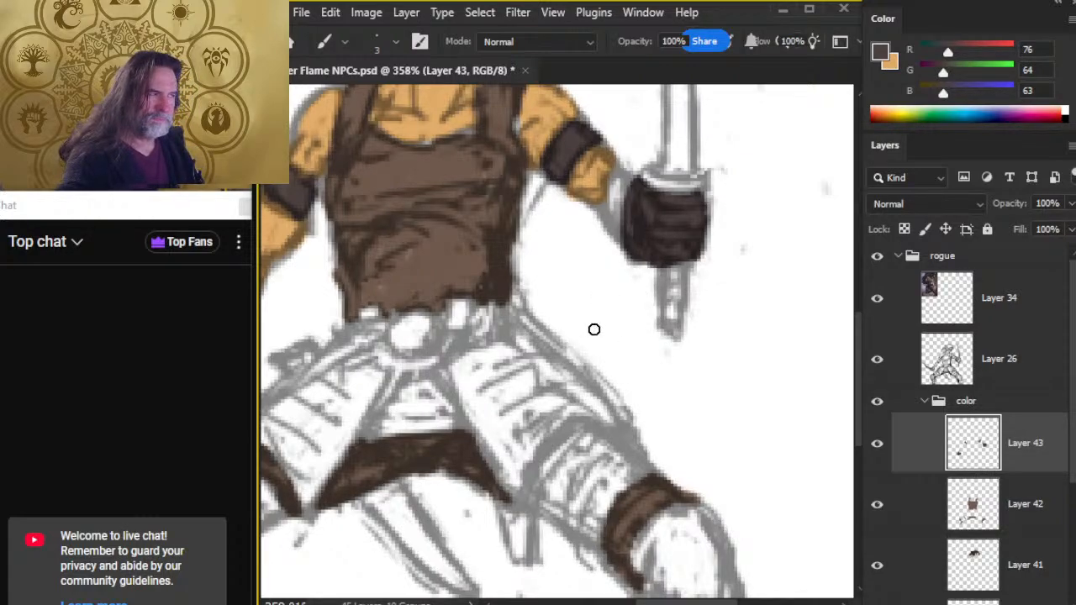
Swap the foreground and background colors and add a new empty layer above the glove and armband layer.
{"action": "key", "text": "x"}
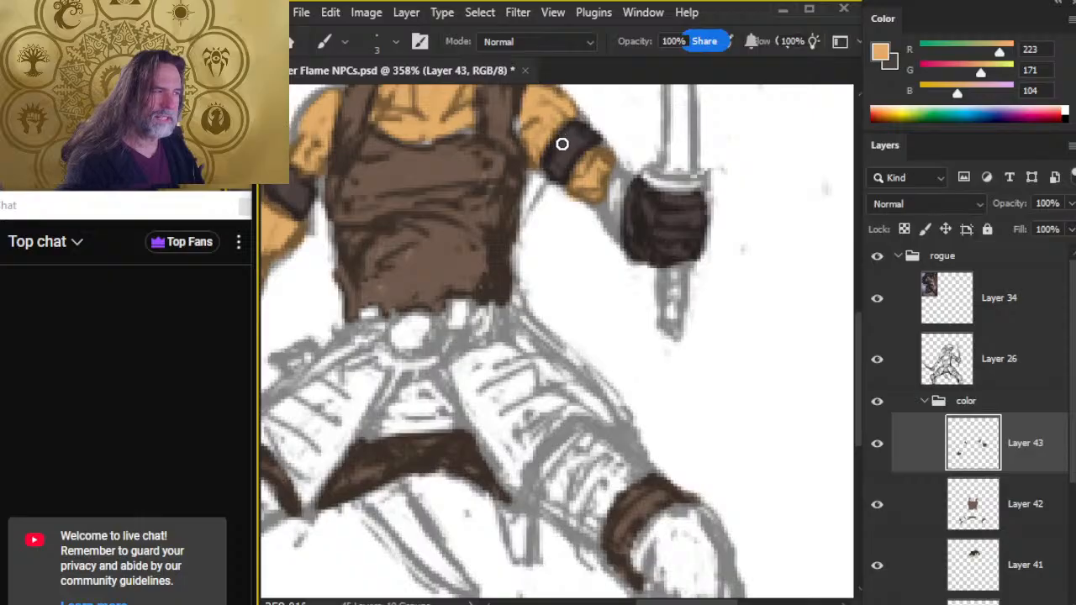
{"action": "left_click_drag", "start_coordinate": [506, 304], "coordinate": [691, 324]}
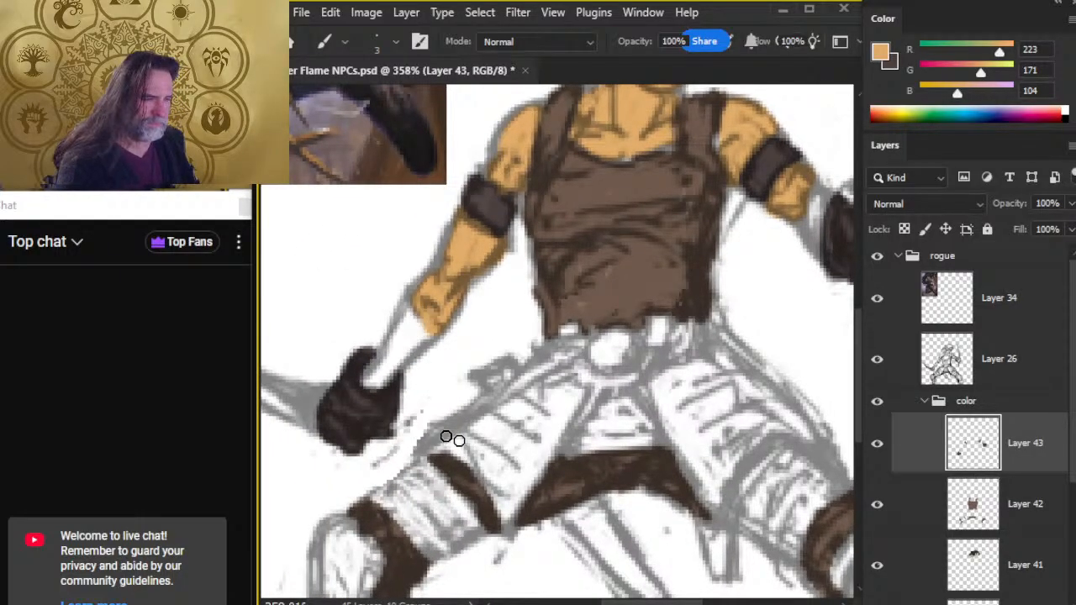
{"action": "left_click_drag", "start_coordinate": [569, 490], "coordinate": [591, 301]}
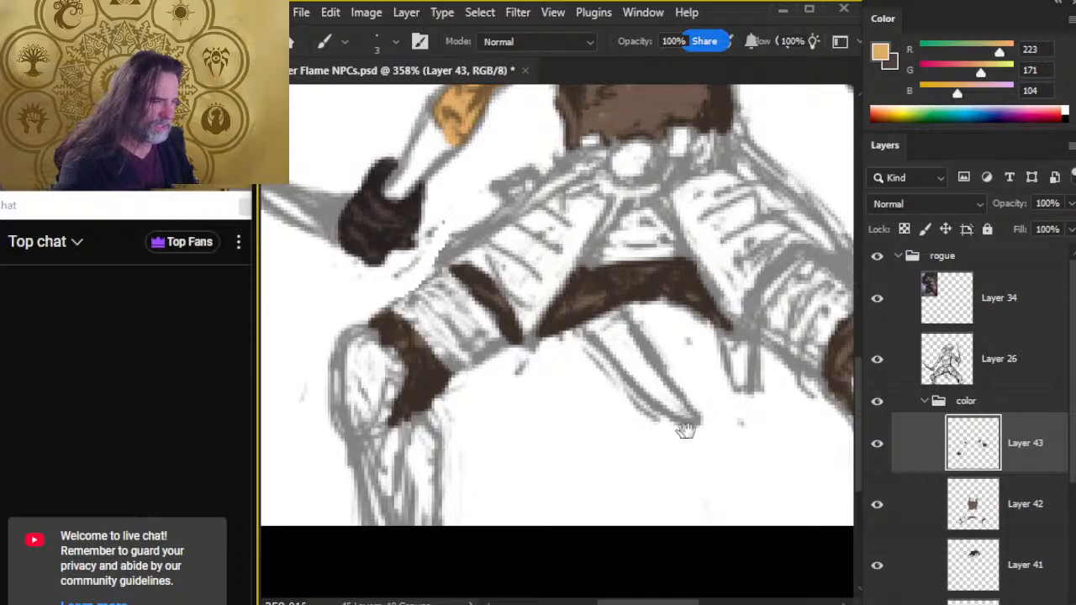
{"action": "left_click_drag", "start_coordinate": [685, 431], "coordinate": [665, 604]}
{"action": "left_click_drag", "start_coordinate": [540, 320], "coordinate": [611, 348]}
{"action": "key", "text": "ctrl+alt+shift+n"}
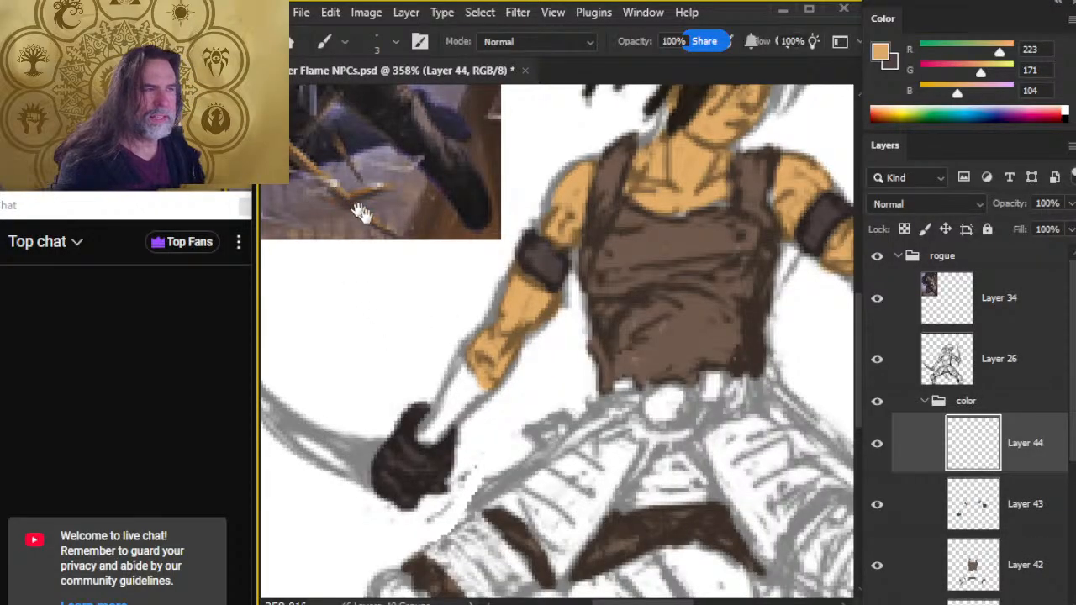
Sample a very dark brown (RGB 58, 49, 49) from the reference image's clothing as the foreground color.
{"action": "left_click_drag", "start_coordinate": [346, 199], "coordinate": [512, 399]}
{"action": "left_click_drag", "start_coordinate": [555, 207], "coordinate": [598, 207]}
{"action": "left_click_drag", "start_coordinate": [567, 257], "coordinate": [543, 370]}
{"action": "left_click_drag", "start_coordinate": [577, 305], "coordinate": [535, 293]}
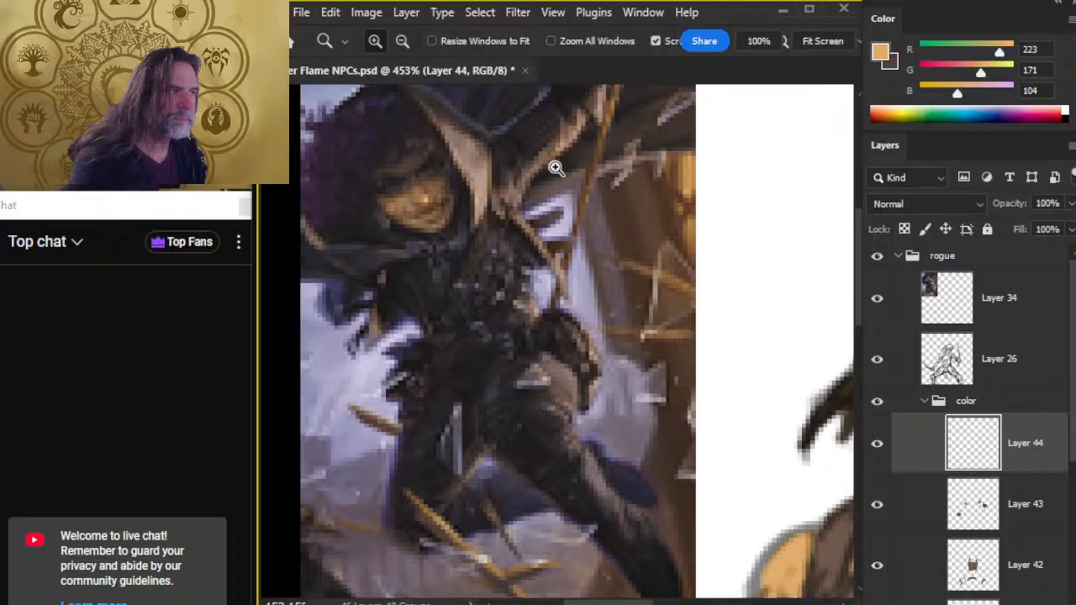
{"action": "key", "text": "b"}
{"action": "left_click", "coordinate": [531, 151], "text": "alt"}
{"action": "left_click_drag", "start_coordinate": [532, 151], "coordinate": [547, 387]}
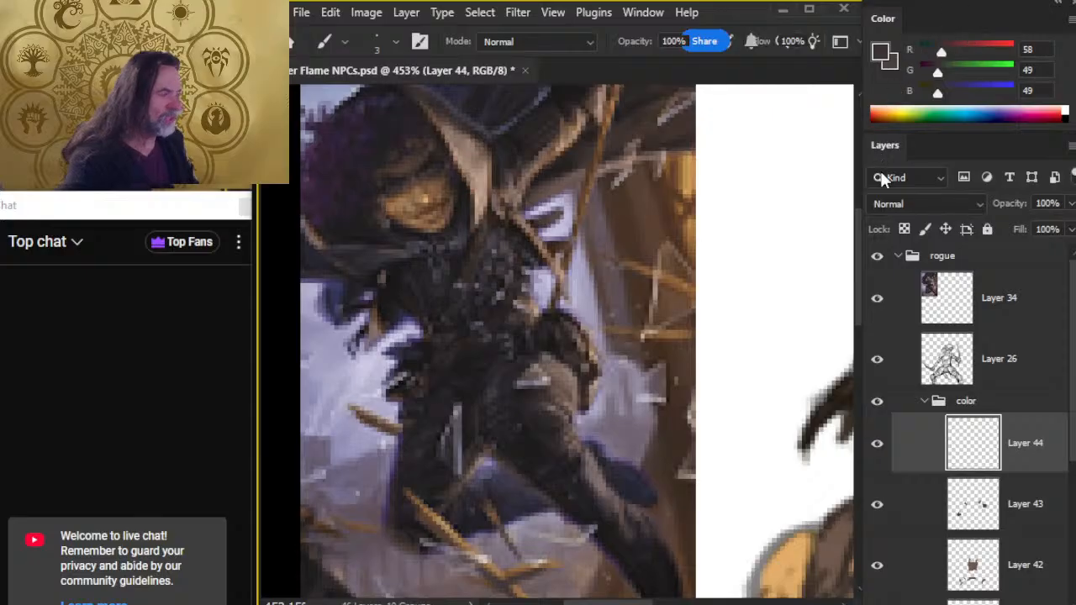
Paint the forearm bracers above both gloves in the sampled very dark brown.
{"action": "left_click_drag", "start_coordinate": [731, 461], "coordinate": [463, 353]}
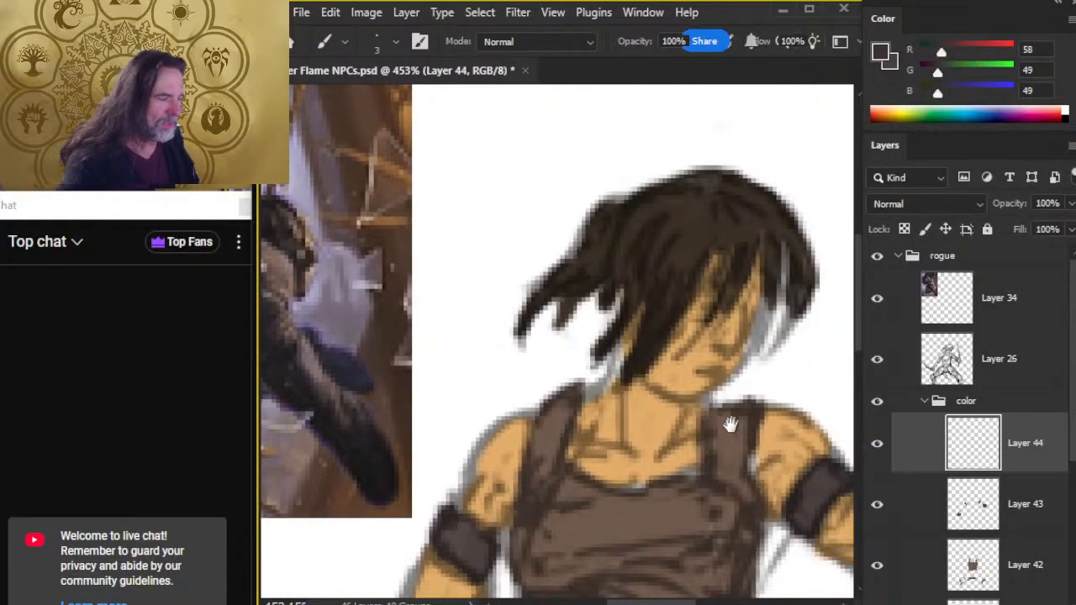
{"action": "mouse_move", "coordinate": [730, 425]}
{"action": "left_mouse_down"}
{"action": "mouse_move", "coordinate": [670, 227]}
{"action": "mouse_move", "coordinate": [731, 135]}
{"action": "mouse_move", "coordinate": [615, 267]}
{"action": "mouse_move", "coordinate": [502, 431]}
{"action": "mouse_move", "coordinate": [411, 325]}
{"action": "mouse_move", "coordinate": [417, 339]}
{"action": "mouse_move", "coordinate": [416, 309]}
{"action": "mouse_move", "coordinate": [426, 360]}
{"action": "mouse_move", "coordinate": [456, 368]}
{"action": "mouse_move", "coordinate": [406, 344]}
{"action": "mouse_move", "coordinate": [409, 332]}
{"action": "mouse_move", "coordinate": [368, 415]}
{"action": "mouse_move", "coordinate": [410, 346]}
{"action": "mouse_move", "coordinate": [412, 358]}
{"action": "mouse_move", "coordinate": [372, 431]}
{"action": "mouse_move", "coordinate": [429, 357]}
{"action": "mouse_move", "coordinate": [424, 378]}
{"action": "mouse_move", "coordinate": [410, 372]}
{"action": "mouse_move", "coordinate": [389, 395]}
{"action": "mouse_move", "coordinate": [447, 373]}
{"action": "mouse_move", "coordinate": [375, 444]}
{"action": "mouse_move", "coordinate": [358, 422]}
{"action": "mouse_move", "coordinate": [388, 379]}
{"action": "mouse_move", "coordinate": [366, 434]}
{"action": "mouse_move", "coordinate": [420, 302]}
{"action": "mouse_move", "coordinate": [425, 359]}
{"action": "mouse_move", "coordinate": [451, 377]}
{"action": "mouse_move", "coordinate": [377, 415]}
{"action": "mouse_move", "coordinate": [392, 380]}
{"action": "left_mouse_up"}
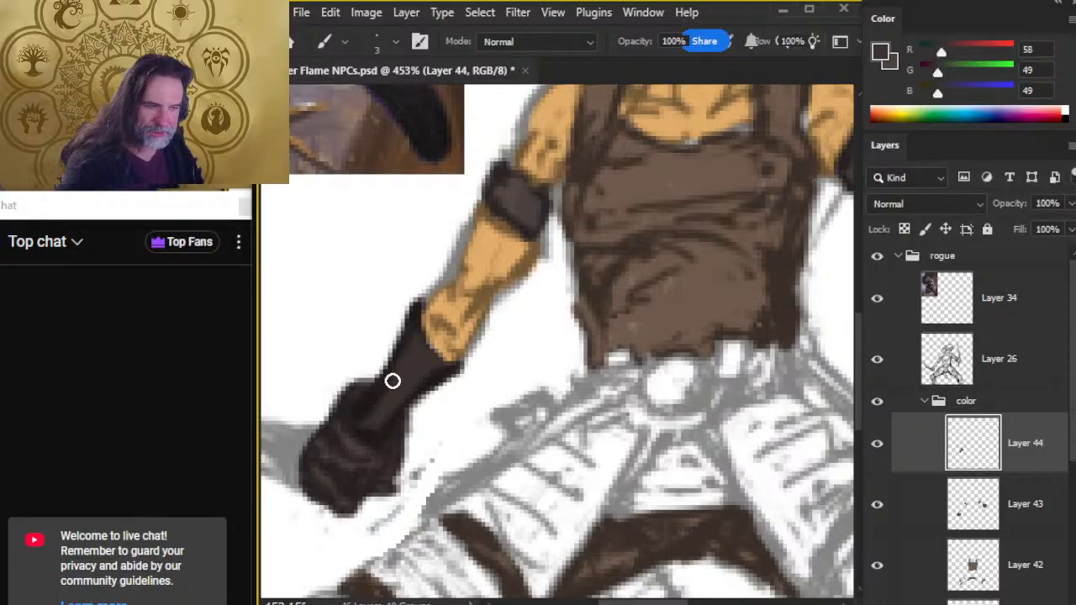
{"action": "left_click_drag", "start_coordinate": [700, 433], "coordinate": [417, 450]}
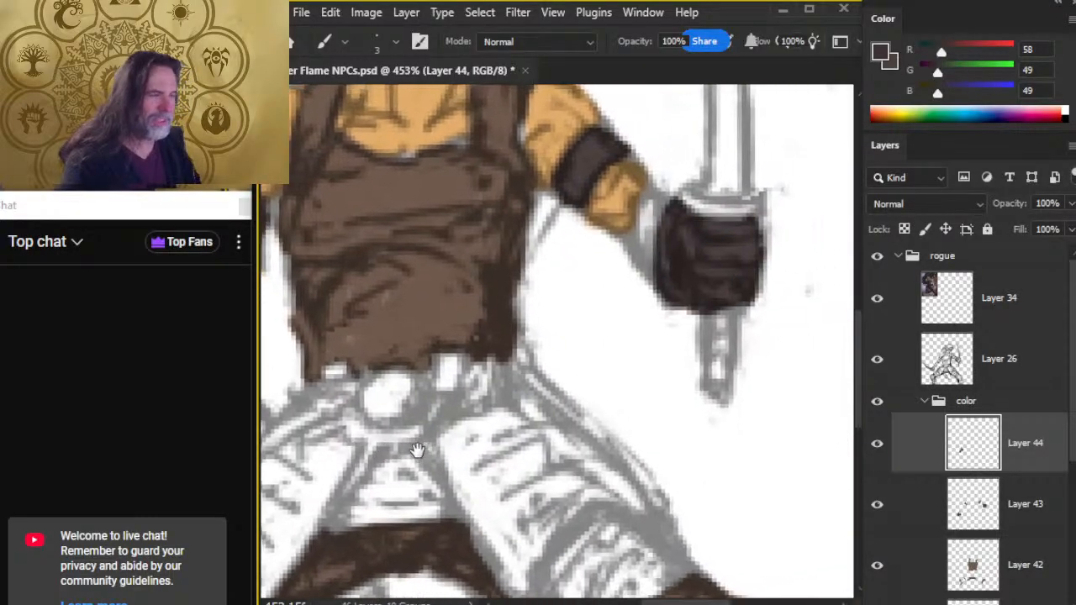
{"action": "mouse_move", "coordinate": [643, 199]}
{"action": "left_mouse_down"}
{"action": "mouse_move", "coordinate": [632, 224]}
{"action": "mouse_move", "coordinate": [645, 196]}
{"action": "mouse_move", "coordinate": [632, 250]}
{"action": "mouse_move", "coordinate": [647, 275]}
{"action": "mouse_move", "coordinate": [648, 213]}
{"action": "mouse_move", "coordinate": [641, 221]}
{"action": "mouse_move", "coordinate": [650, 206]}
{"action": "mouse_move", "coordinate": [639, 240]}
{"action": "mouse_move", "coordinate": [656, 209]}
{"action": "mouse_move", "coordinate": [647, 258]}
{"action": "mouse_move", "coordinate": [657, 200]}
{"action": "left_mouse_up"}
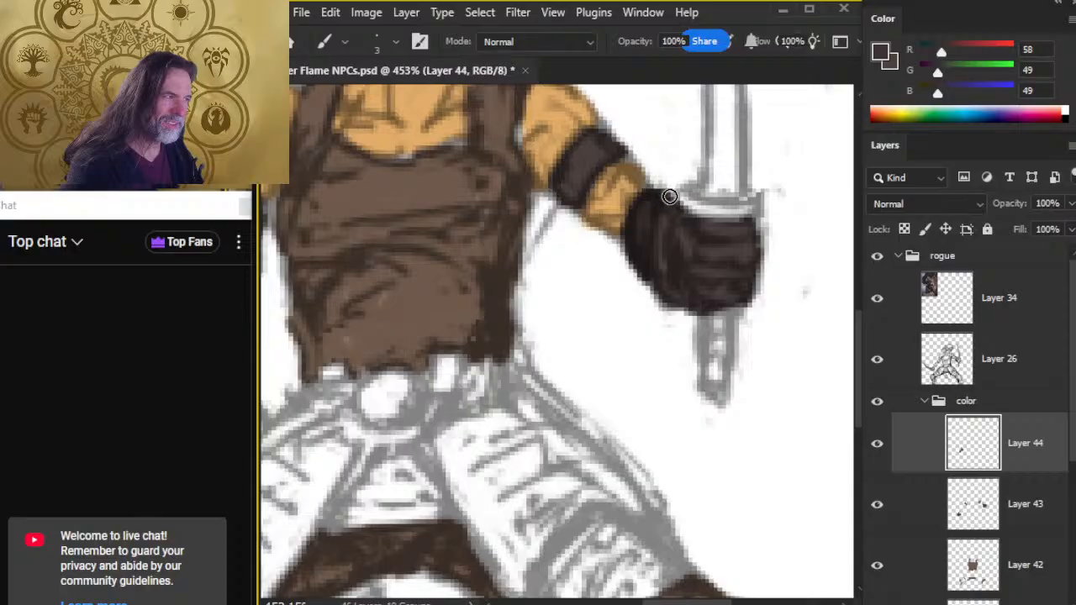
{"action": "left_click_drag", "start_coordinate": [645, 193], "coordinate": [638, 260]}
{"action": "left_click_drag", "start_coordinate": [663, 199], "coordinate": [665, 251]}
Paint the skirt panel over the thigh and the hip pouch on the lowered-sword side very dark brown.
{"action": "key", "text": "z"}
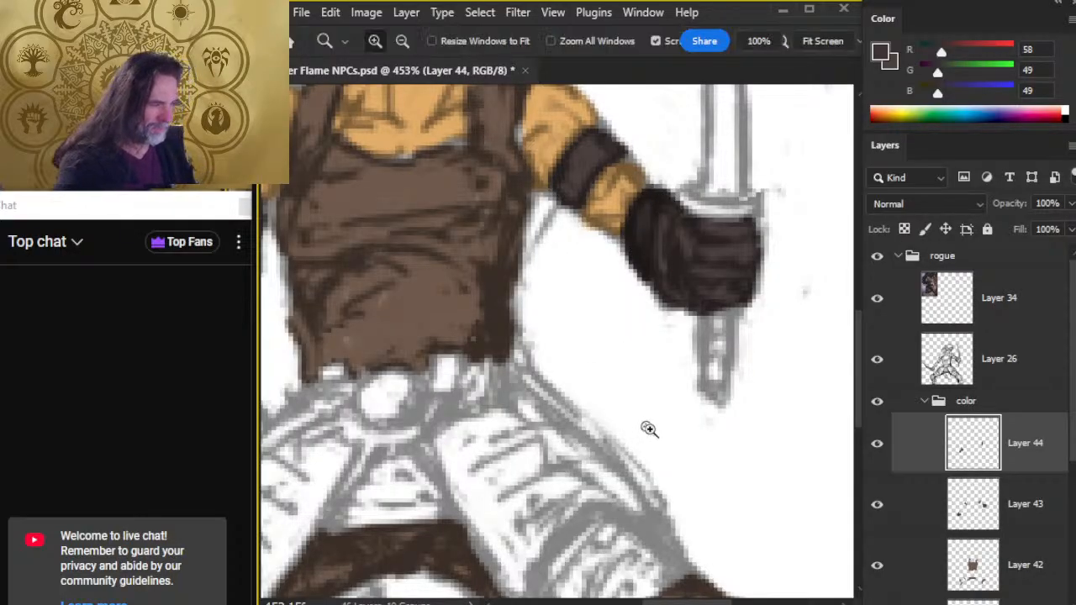
{"action": "left_click_drag", "start_coordinate": [650, 429], "coordinate": [590, 432]}
{"action": "left_click_drag", "start_coordinate": [396, 559], "coordinate": [463, 450]}
{"action": "key", "text": "b"}
{"action": "left_click_drag", "start_coordinate": [492, 338], "coordinate": [450, 367]}
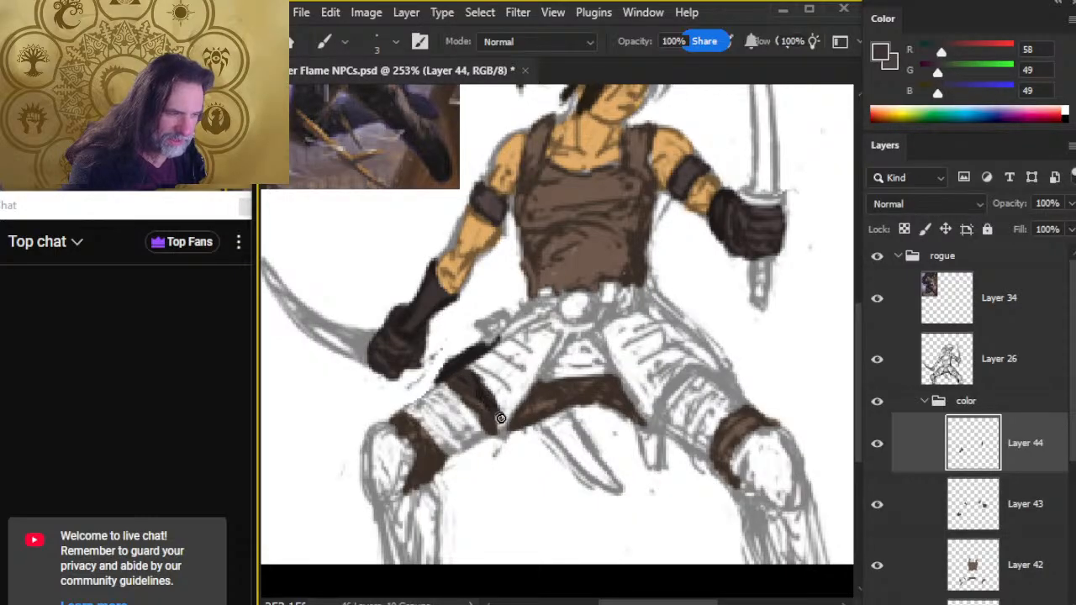
{"action": "mouse_move", "coordinate": [503, 430]}
{"action": "left_mouse_down"}
{"action": "mouse_move", "coordinate": [551, 352]}
{"action": "mouse_move", "coordinate": [534, 375]}
{"action": "mouse_move", "coordinate": [543, 365]}
{"action": "left_mouse_up"}
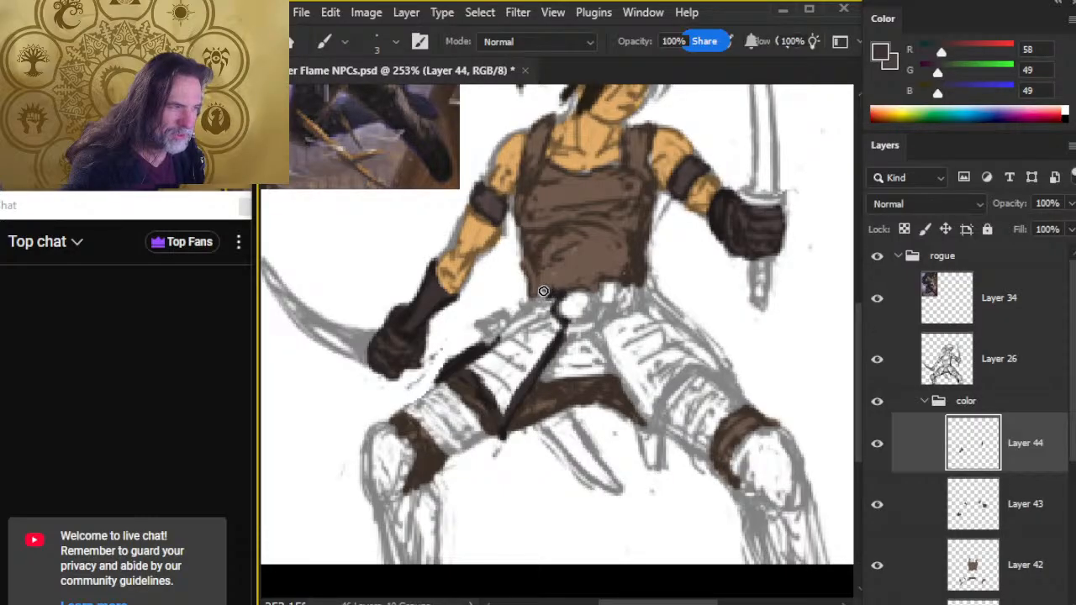
{"action": "mouse_move", "coordinate": [553, 304]}
{"action": "left_mouse_down"}
{"action": "mouse_move", "coordinate": [529, 318]}
{"action": "mouse_move", "coordinate": [532, 307]}
{"action": "mouse_move", "coordinate": [503, 327]}
{"action": "left_mouse_up"}
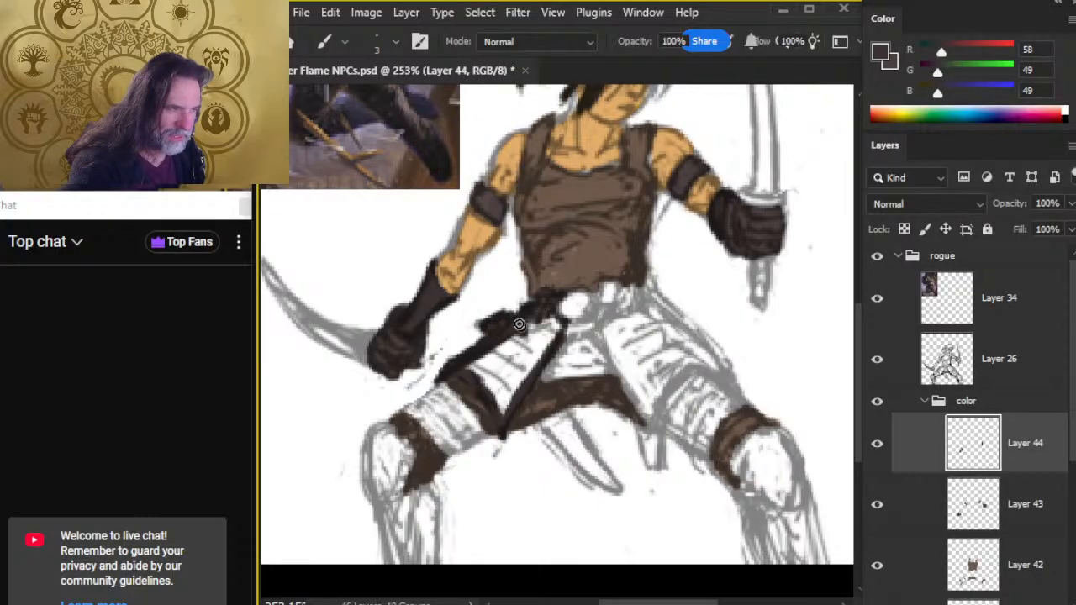
{"action": "key", "text": "e"}
{"action": "mouse_move", "coordinate": [513, 306]}
{"action": "left_mouse_down"}
{"action": "mouse_move", "coordinate": [507, 345]}
{"action": "mouse_move", "coordinate": [555, 335]}
{"action": "mouse_move", "coordinate": [492, 378]}
{"action": "mouse_move", "coordinate": [538, 339]}
{"action": "mouse_move", "coordinate": [538, 358]}
{"action": "mouse_move", "coordinate": [505, 399]}
{"action": "mouse_move", "coordinate": [516, 348]}
{"action": "mouse_move", "coordinate": [494, 390]}
{"action": "mouse_move", "coordinate": [479, 367]}
{"action": "left_mouse_up"}
{"action": "key", "text": "b"}
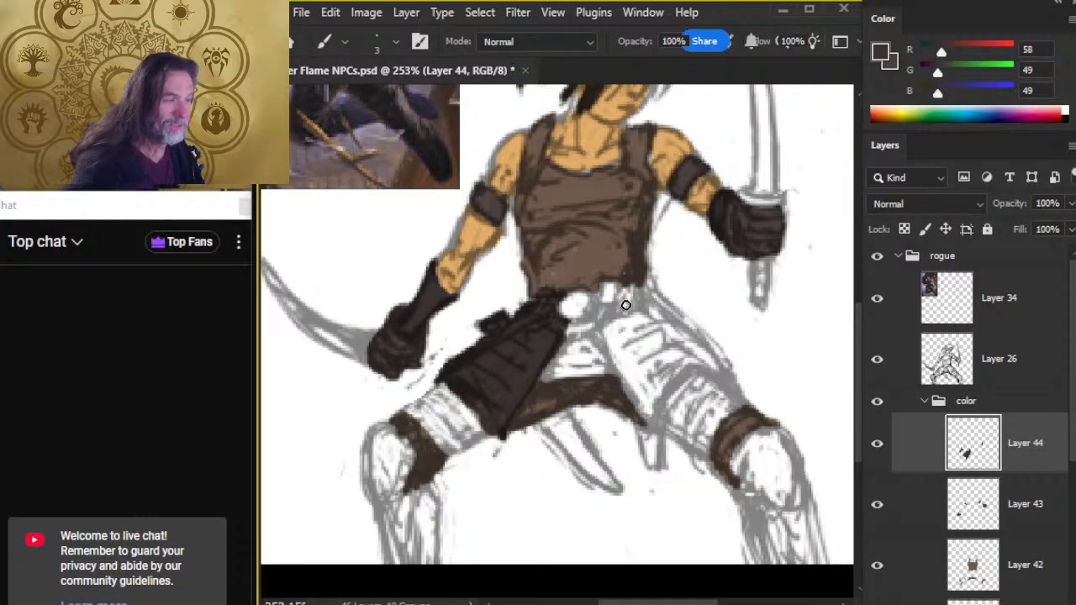
Paint the belt around the round buckle and the central skirt flap very dark brown, leaving the buckle white.
{"action": "left_click_drag", "start_coordinate": [625, 305], "coordinate": [598, 297]}
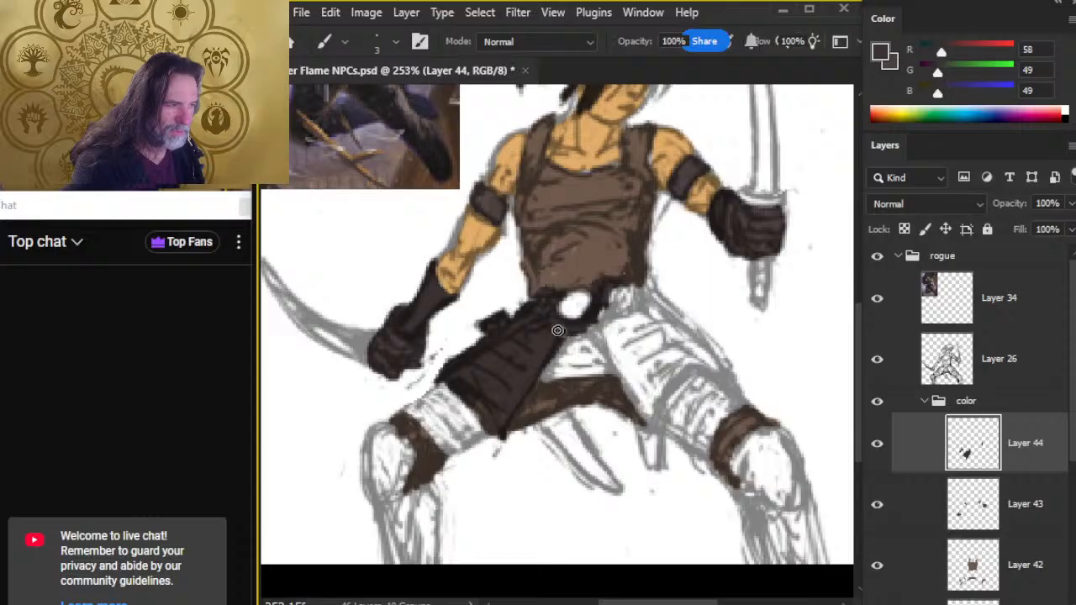
{"action": "mouse_move", "coordinate": [558, 330]}
{"action": "left_mouse_down"}
{"action": "mouse_move", "coordinate": [606, 316]}
{"action": "mouse_move", "coordinate": [626, 287]}
{"action": "mouse_move", "coordinate": [646, 287]}
{"action": "mouse_move", "coordinate": [661, 310]}
{"action": "left_mouse_up"}
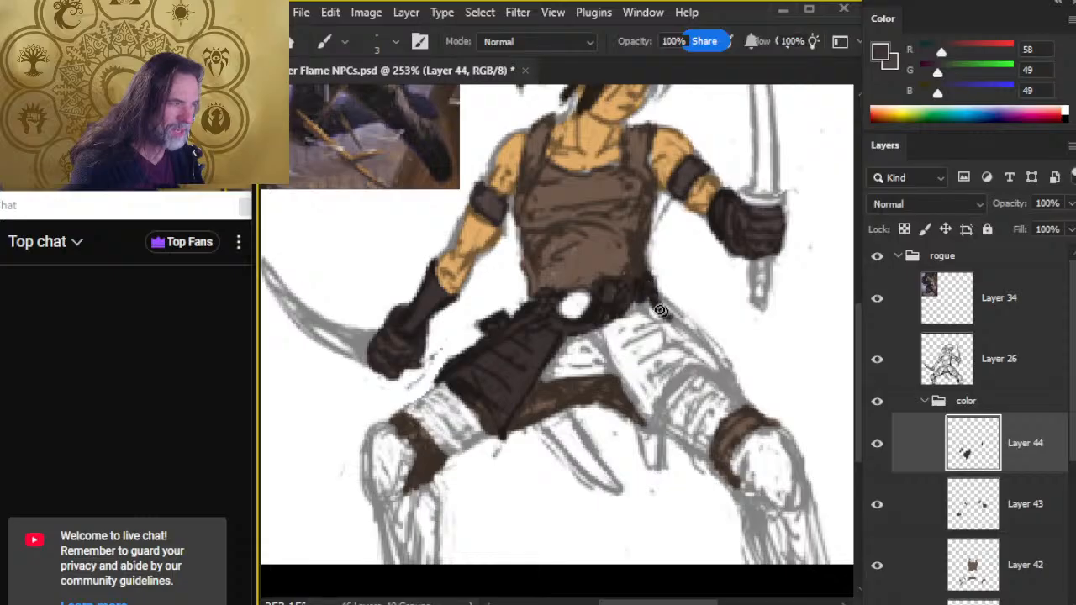
{"action": "mouse_move", "coordinate": [682, 316]}
{"action": "left_mouse_down"}
{"action": "mouse_move", "coordinate": [640, 311]}
{"action": "mouse_move", "coordinate": [621, 331]}
{"action": "mouse_move", "coordinate": [626, 303]}
{"action": "mouse_move", "coordinate": [646, 302]}
{"action": "mouse_move", "coordinate": [639, 336]}
{"action": "mouse_move", "coordinate": [647, 323]}
{"action": "mouse_move", "coordinate": [628, 306]}
{"action": "mouse_move", "coordinate": [594, 348]}
{"action": "mouse_move", "coordinate": [564, 336]}
{"action": "mouse_move", "coordinate": [550, 347]}
{"action": "mouse_move", "coordinate": [565, 349]}
{"action": "mouse_move", "coordinate": [556, 373]}
{"action": "mouse_move", "coordinate": [545, 373]}
{"action": "mouse_move", "coordinate": [592, 362]}
{"action": "mouse_move", "coordinate": [543, 379]}
{"action": "mouse_move", "coordinate": [615, 361]}
{"action": "mouse_move", "coordinate": [575, 372]}
{"action": "mouse_move", "coordinate": [629, 369]}
{"action": "mouse_move", "coordinate": [589, 372]}
{"action": "left_mouse_up"}
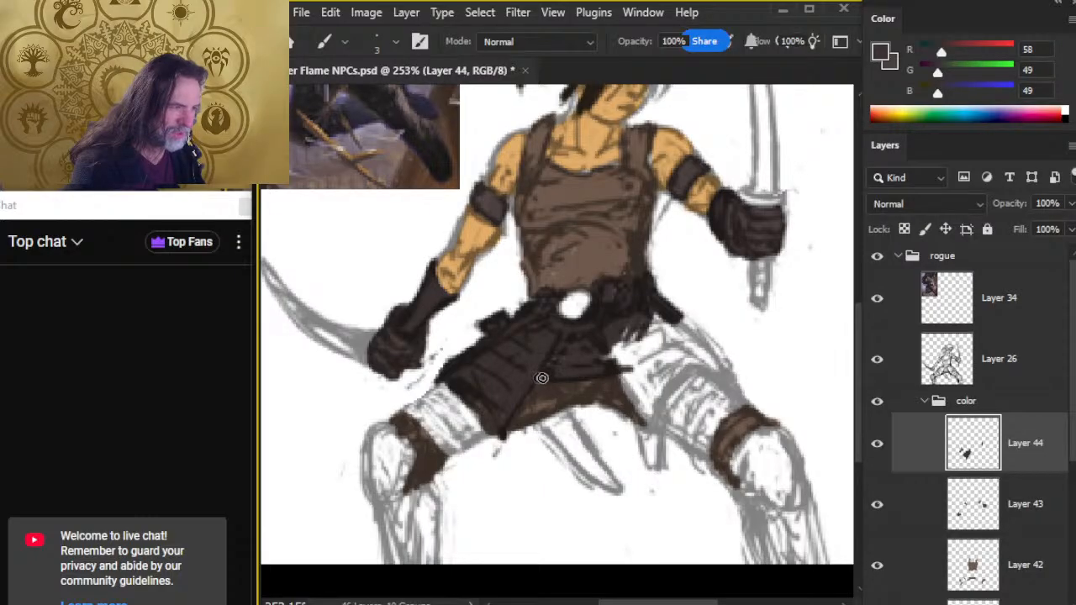
Paint the skirt panel, its outer edge and the wrapped thigh on the raised-sword side very dark brown.
{"action": "mouse_move", "coordinate": [542, 378]}
{"action": "left_mouse_down"}
{"action": "mouse_move", "coordinate": [621, 366]}
{"action": "mouse_move", "coordinate": [594, 358]}
{"action": "mouse_move", "coordinate": [677, 330]}
{"action": "mouse_move", "coordinate": [652, 317]}
{"action": "mouse_move", "coordinate": [700, 336]}
{"action": "mouse_move", "coordinate": [682, 320]}
{"action": "mouse_move", "coordinate": [715, 355]}
{"action": "mouse_move", "coordinate": [695, 330]}
{"action": "left_mouse_up"}
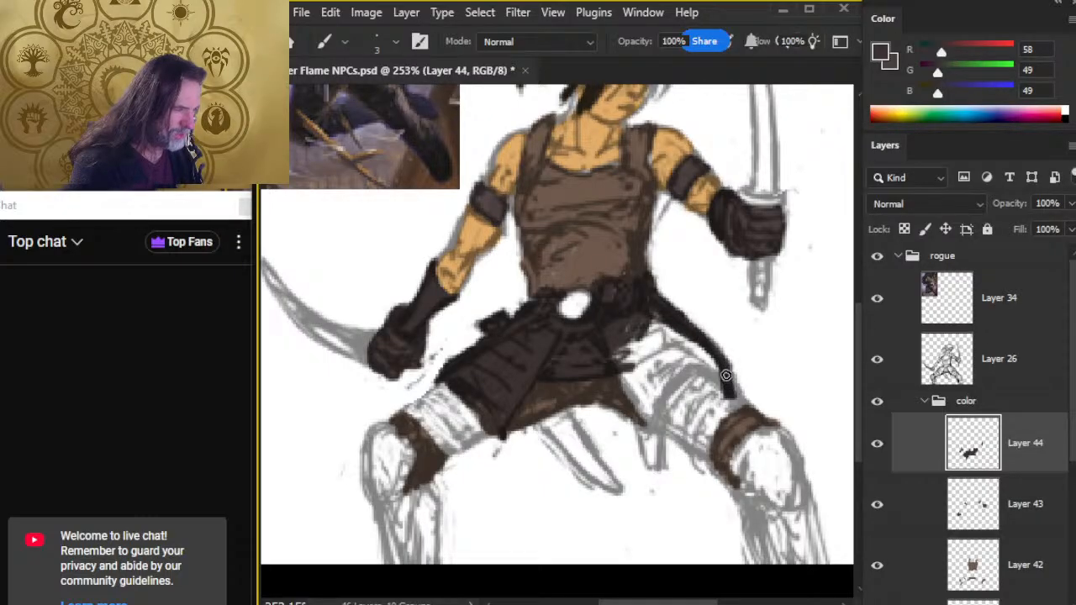
{"action": "left_click_drag", "start_coordinate": [742, 398], "coordinate": [714, 419]}
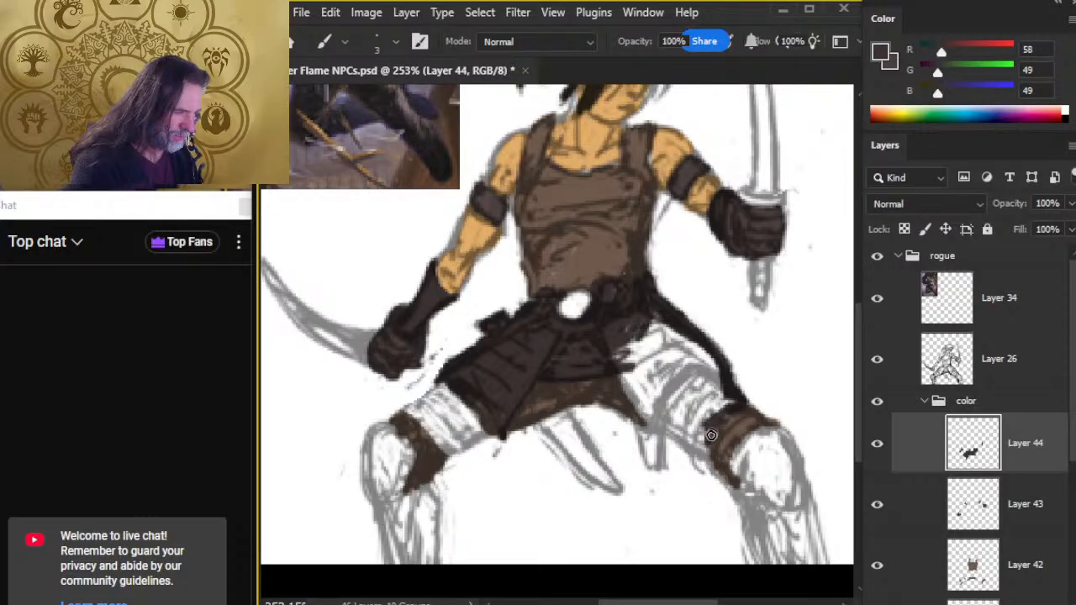
{"action": "mouse_move", "coordinate": [705, 456]}
{"action": "left_mouse_down"}
{"action": "mouse_move", "coordinate": [616, 403]}
{"action": "mouse_move", "coordinate": [633, 329]}
{"action": "mouse_move", "coordinate": [619, 345]}
{"action": "mouse_move", "coordinate": [619, 379]}
{"action": "mouse_move", "coordinate": [639, 414]}
{"action": "mouse_move", "coordinate": [637, 328]}
{"action": "mouse_move", "coordinate": [640, 347]}
{"action": "mouse_move", "coordinate": [657, 313]}
{"action": "mouse_move", "coordinate": [653, 364]}
{"action": "mouse_move", "coordinate": [674, 325]}
{"action": "mouse_move", "coordinate": [674, 356]}
{"action": "mouse_move", "coordinate": [692, 337]}
{"action": "mouse_move", "coordinate": [700, 377]}
{"action": "mouse_move", "coordinate": [715, 363]}
{"action": "mouse_move", "coordinate": [721, 413]}
{"action": "mouse_move", "coordinate": [732, 390]}
{"action": "mouse_move", "coordinate": [735, 412]}
{"action": "mouse_move", "coordinate": [716, 383]}
{"action": "left_mouse_up"}
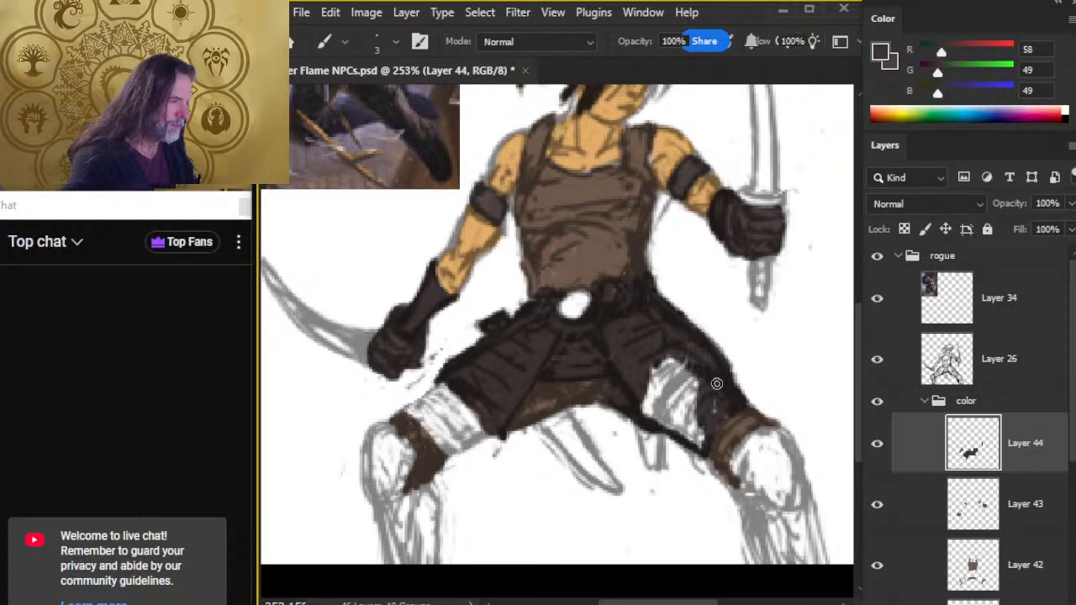
{"action": "mouse_move", "coordinate": [705, 432]}
{"action": "left_mouse_down"}
{"action": "mouse_move", "coordinate": [647, 403]}
{"action": "mouse_move", "coordinate": [700, 443]}
{"action": "mouse_move", "coordinate": [678, 412]}
{"action": "mouse_move", "coordinate": [686, 417]}
{"action": "mouse_move", "coordinate": [708, 445]}
{"action": "mouse_move", "coordinate": [655, 374]}
{"action": "mouse_move", "coordinate": [638, 399]}
{"action": "mouse_move", "coordinate": [667, 362]}
{"action": "mouse_move", "coordinate": [658, 403]}
{"action": "mouse_move", "coordinate": [696, 354]}
{"action": "mouse_move", "coordinate": [692, 372]}
{"action": "mouse_move", "coordinate": [661, 384]}
{"action": "left_mouse_up"}
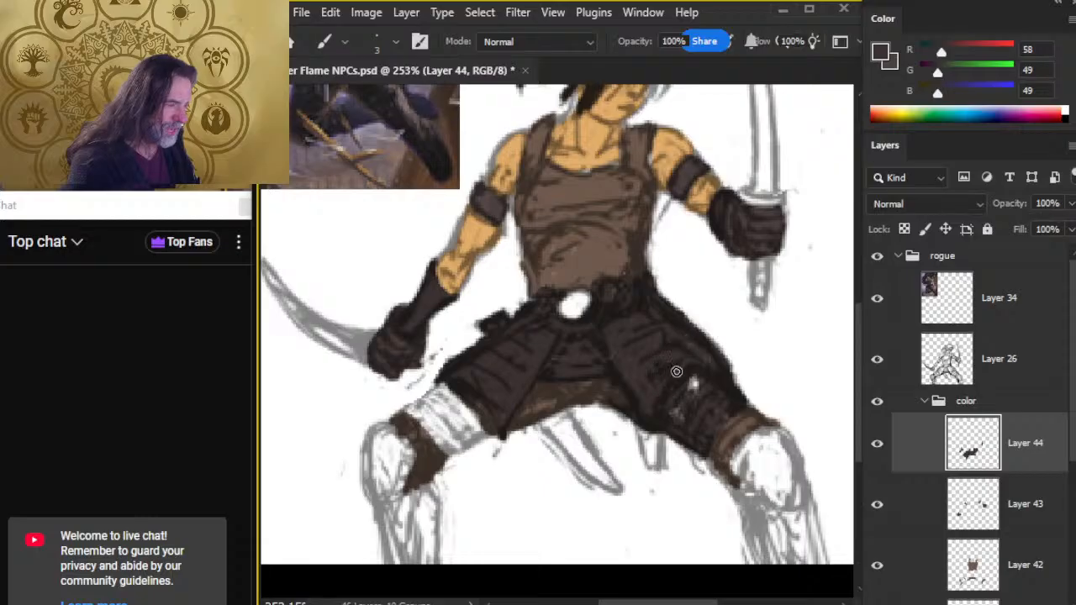
{"action": "mouse_move", "coordinate": [694, 345]}
{"action": "left_mouse_down"}
{"action": "mouse_move", "coordinate": [687, 396]}
{"action": "mouse_move", "coordinate": [702, 364]}
{"action": "mouse_move", "coordinate": [700, 414]}
{"action": "mouse_move", "coordinate": [689, 416]}
{"action": "mouse_move", "coordinate": [685, 386]}
{"action": "left_mouse_up"}
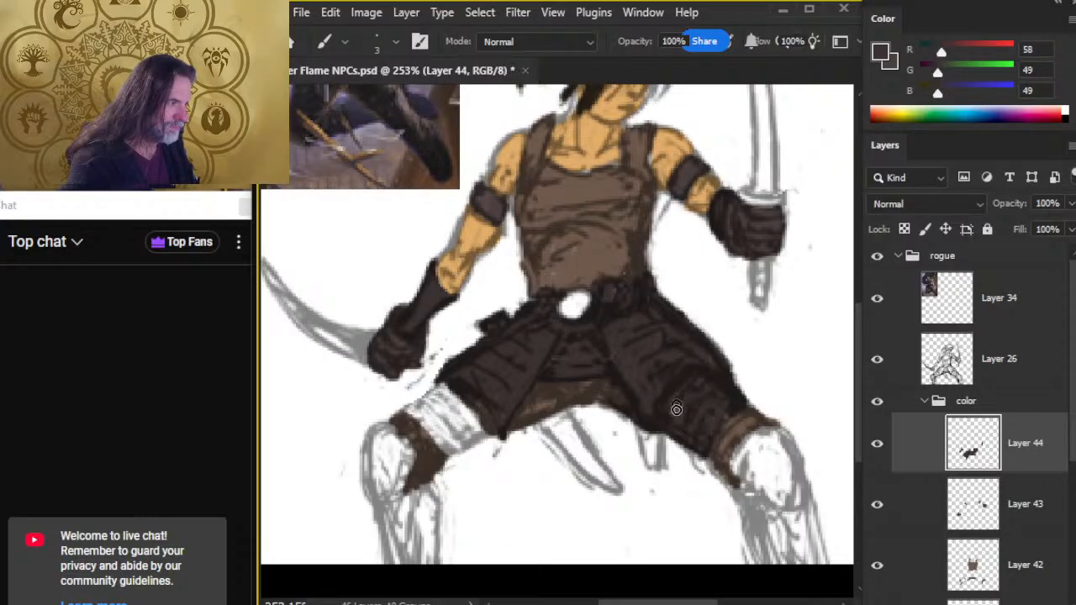
{"action": "left_click_drag", "start_coordinate": [689, 428], "coordinate": [693, 375]}
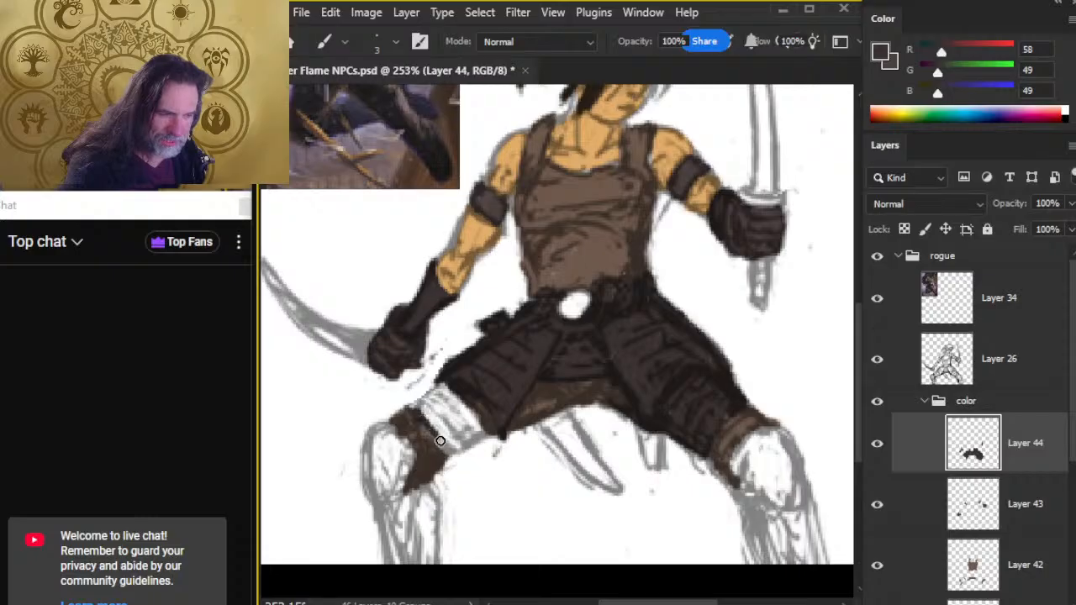
Undo the first edge stroke and paint the thigh wraps above the knee on the lowered-sword side very dark brown.
{"action": "left_click_drag", "start_coordinate": [446, 450], "coordinate": [470, 441]}
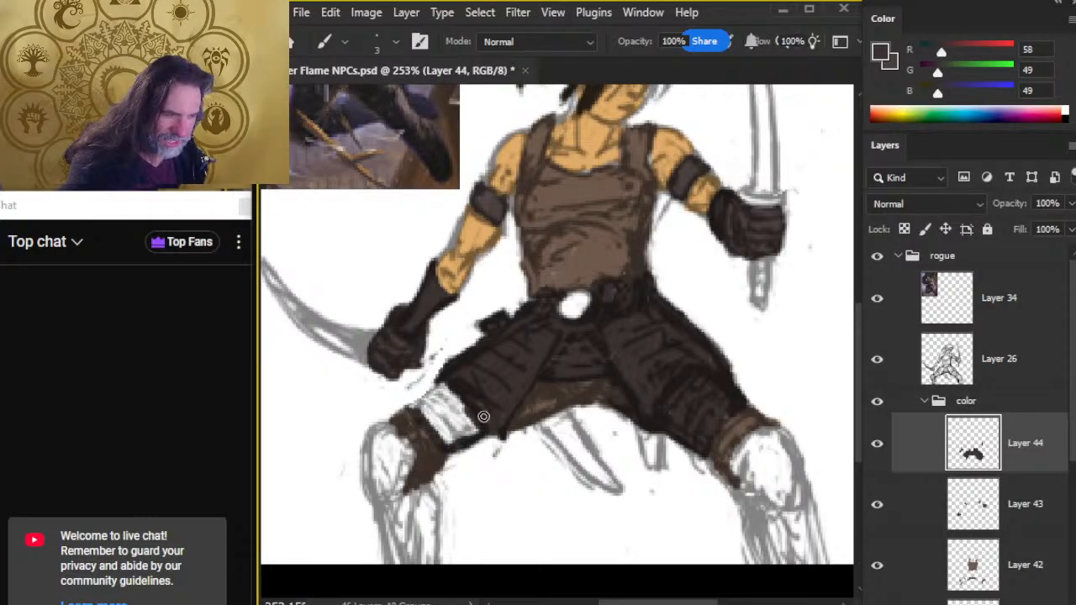
{"action": "key", "text": "ctrl+z"}
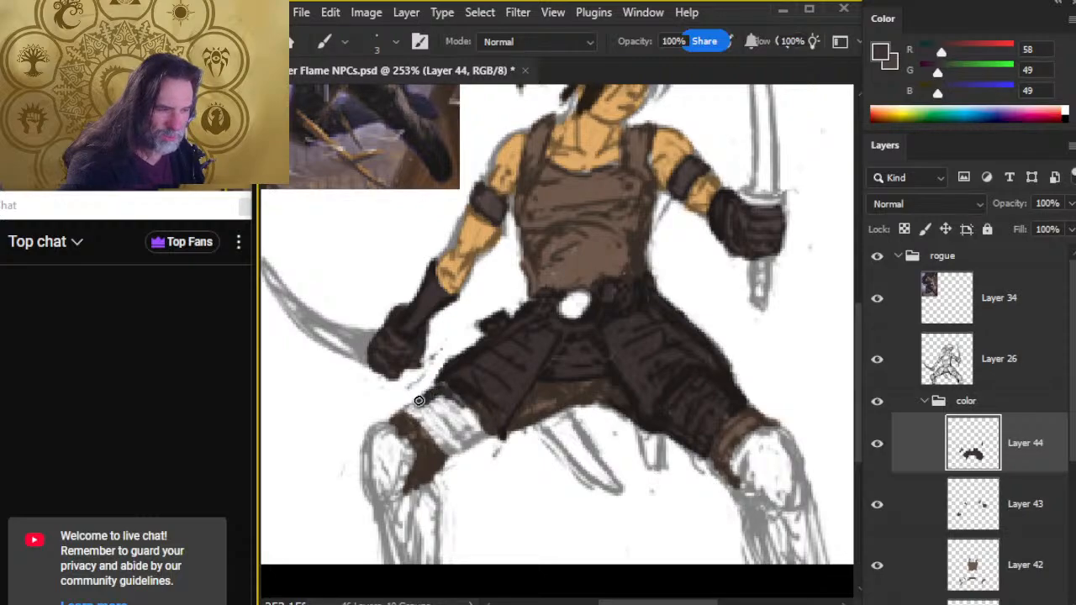
{"action": "mouse_move", "coordinate": [416, 405]}
{"action": "left_mouse_down"}
{"action": "mouse_move", "coordinate": [441, 440]}
{"action": "mouse_move", "coordinate": [419, 423]}
{"action": "mouse_move", "coordinate": [464, 447]}
{"action": "mouse_move", "coordinate": [486, 434]}
{"action": "mouse_move", "coordinate": [467, 409]}
{"action": "mouse_move", "coordinate": [482, 425]}
{"action": "mouse_move", "coordinate": [447, 411]}
{"action": "mouse_move", "coordinate": [446, 438]}
{"action": "mouse_move", "coordinate": [433, 399]}
{"action": "mouse_move", "coordinate": [441, 423]}
{"action": "mouse_move", "coordinate": [425, 420]}
{"action": "mouse_move", "coordinate": [441, 399]}
{"action": "mouse_move", "coordinate": [455, 444]}
{"action": "mouse_move", "coordinate": [447, 394]}
{"action": "mouse_move", "coordinate": [457, 426]}
{"action": "left_mouse_up"}
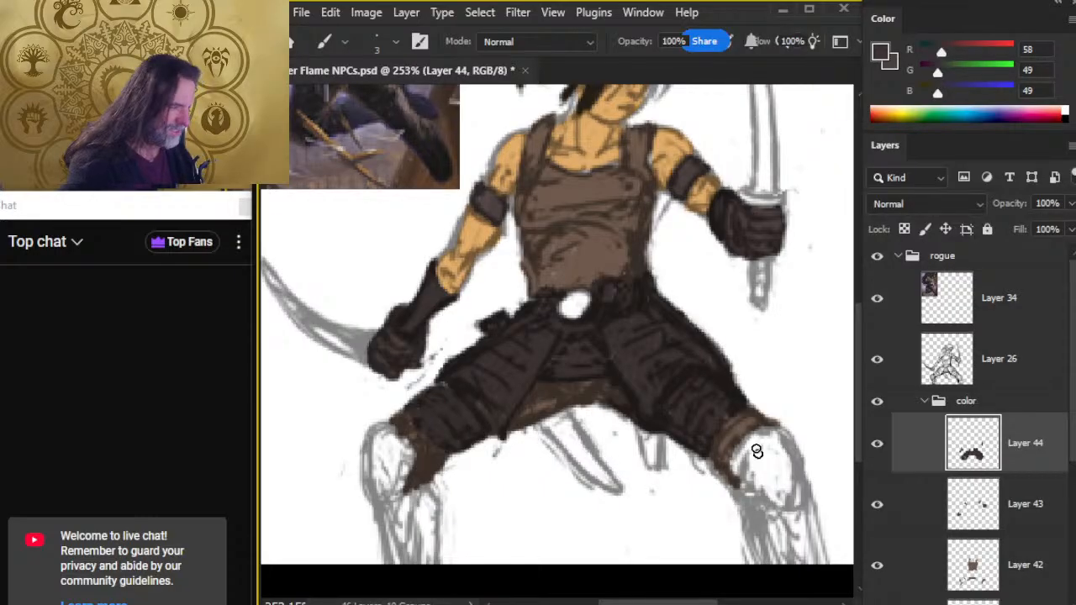
Paint the pointed scabbard and the short strap hanging between the legs very dark brown.
{"action": "mouse_move", "coordinate": [556, 452]}
{"action": "left_mouse_down"}
{"action": "mouse_move", "coordinate": [539, 390]}
{"action": "mouse_move", "coordinate": [559, 431]}
{"action": "mouse_move", "coordinate": [548, 427]}
{"action": "mouse_move", "coordinate": [567, 410]}
{"action": "mouse_move", "coordinate": [542, 421]}
{"action": "mouse_move", "coordinate": [548, 430]}
{"action": "mouse_move", "coordinate": [615, 486]}
{"action": "mouse_move", "coordinate": [590, 466]}
{"action": "mouse_move", "coordinate": [605, 472]}
{"action": "mouse_move", "coordinate": [572, 429]}
{"action": "left_mouse_up"}
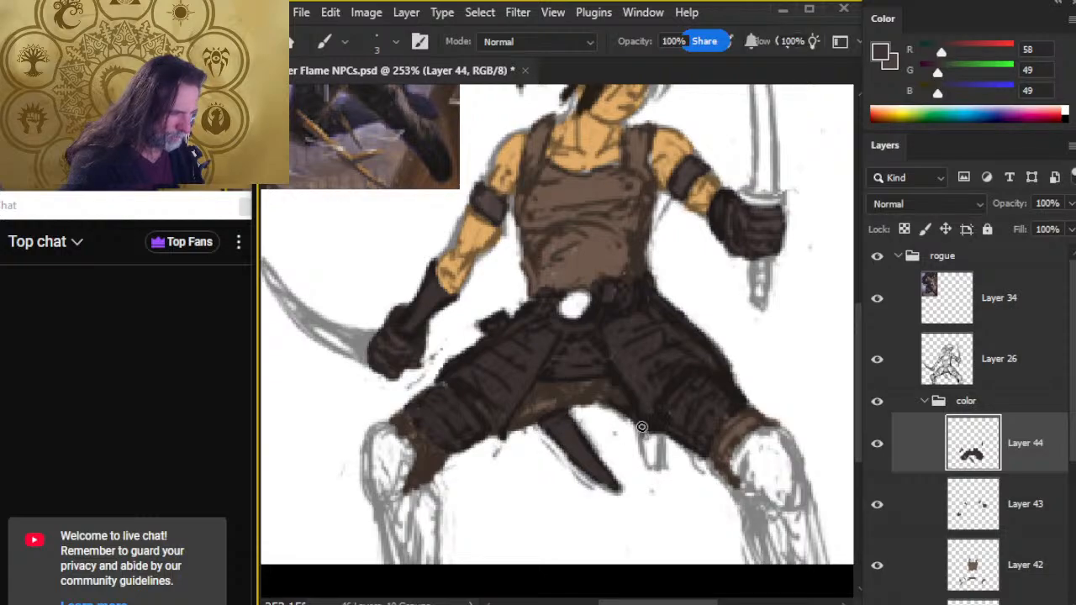
{"action": "mouse_move", "coordinate": [642, 427]}
{"action": "left_mouse_down"}
{"action": "mouse_move", "coordinate": [652, 467]}
{"action": "mouse_move", "coordinate": [647, 436]}
{"action": "mouse_move", "coordinate": [657, 467]}
{"action": "mouse_move", "coordinate": [662, 441]}
{"action": "left_mouse_up"}
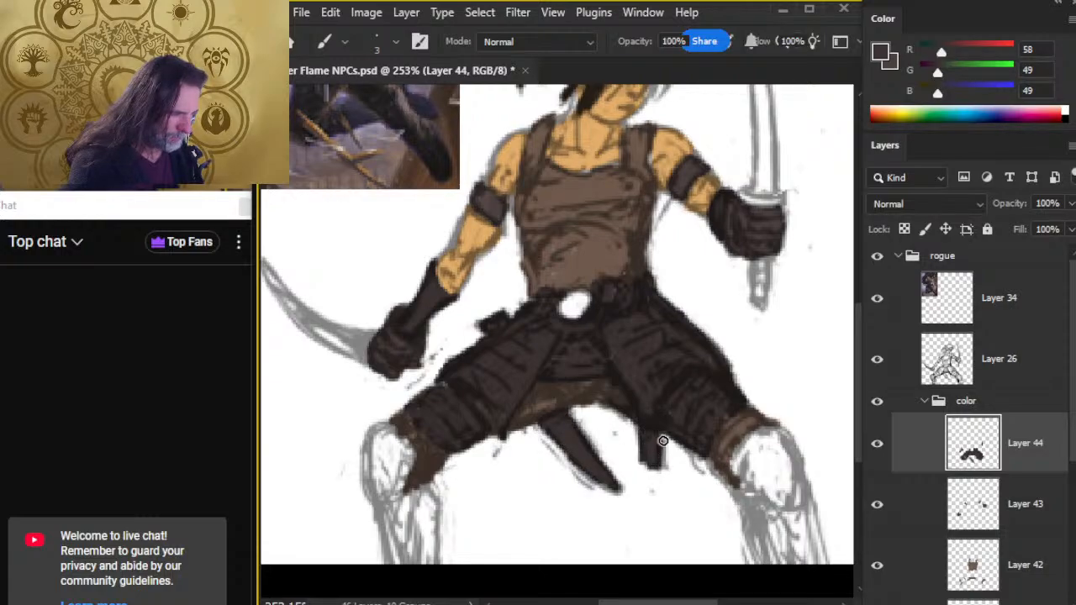
{"action": "key", "text": "e"}
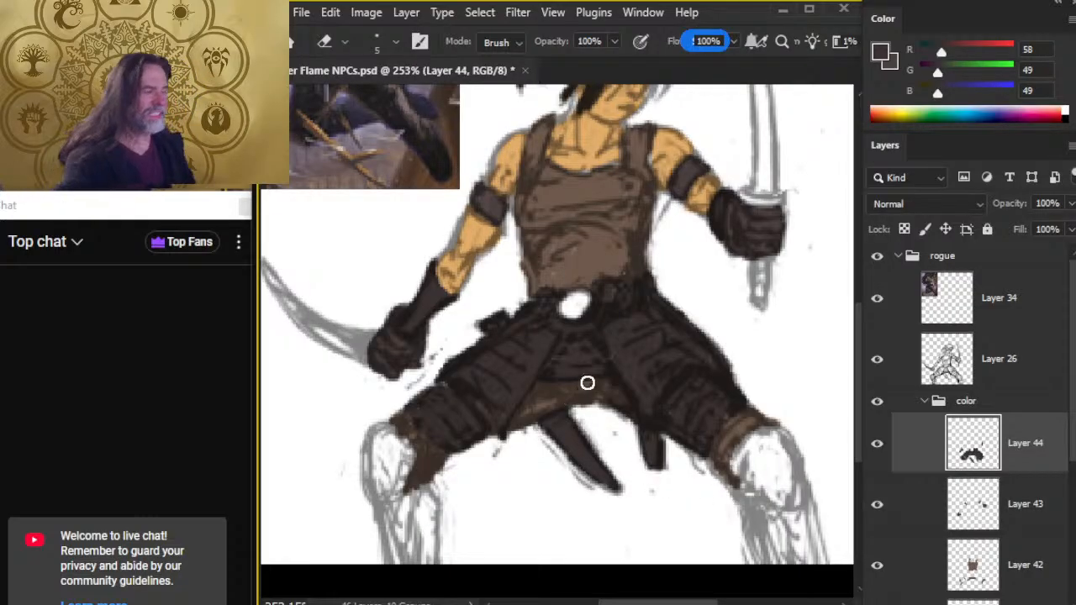
{"action": "key", "text": "z"}
{"action": "left_click_drag", "start_coordinate": [701, 359], "coordinate": [626, 361]}
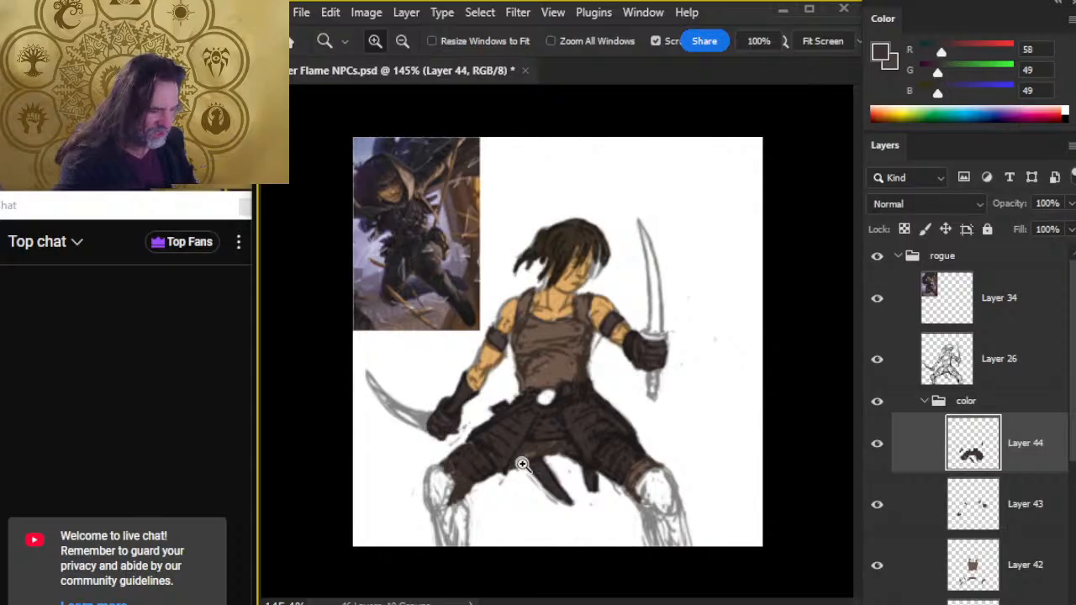
{"action": "left_click_drag", "start_coordinate": [454, 493], "coordinate": [486, 494]}
{"action": "key", "text": "b"}
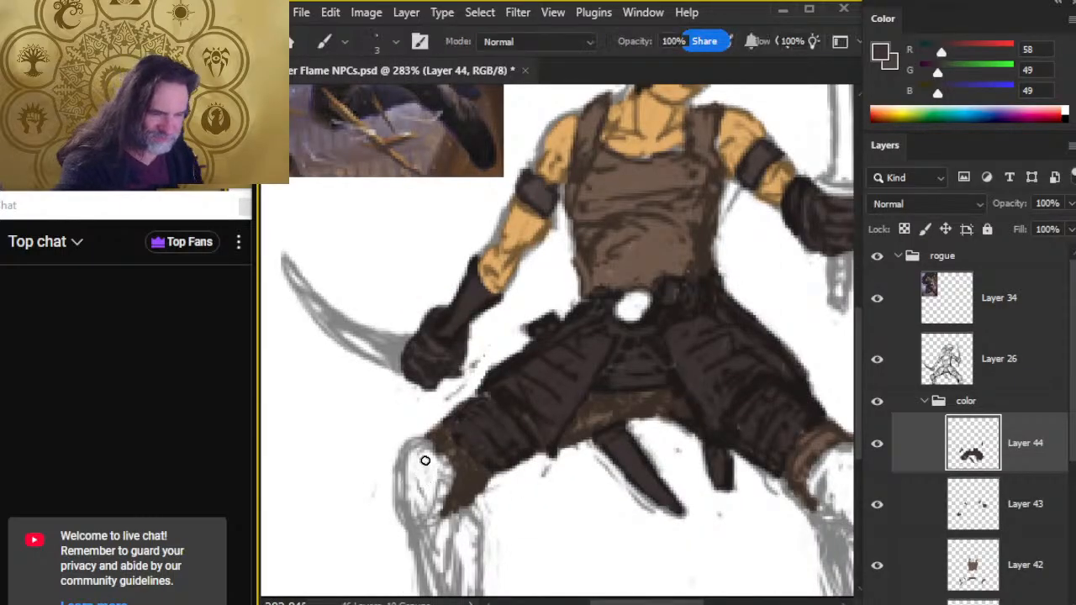
Paint the knee guard and the front of the shin on the lowered-sword side very dark brown.
{"action": "mouse_move", "coordinate": [425, 460]}
{"action": "left_mouse_down"}
{"action": "mouse_move", "coordinate": [436, 455]}
{"action": "mouse_move", "coordinate": [428, 442]}
{"action": "mouse_move", "coordinate": [397, 466]}
{"action": "mouse_move", "coordinate": [392, 490]}
{"action": "left_mouse_up"}
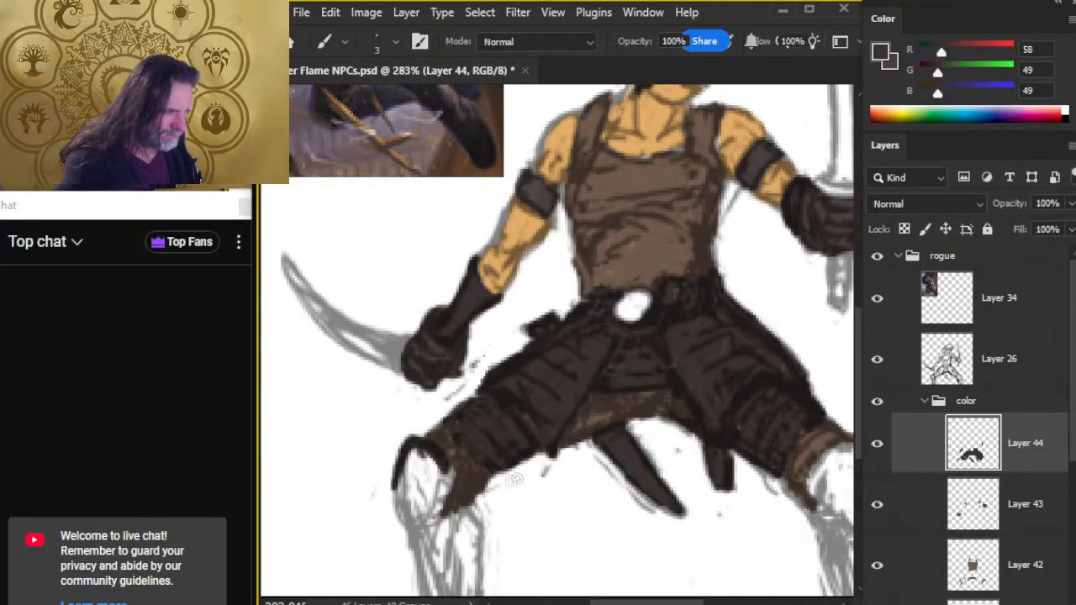
{"action": "mouse_move", "coordinate": [424, 461]}
{"action": "left_mouse_down"}
{"action": "mouse_move", "coordinate": [399, 486]}
{"action": "mouse_move", "coordinate": [413, 454]}
{"action": "mouse_move", "coordinate": [411, 490]}
{"action": "mouse_move", "coordinate": [431, 446]}
{"action": "mouse_move", "coordinate": [432, 494]}
{"action": "mouse_move", "coordinate": [447, 469]}
{"action": "mouse_move", "coordinate": [447, 491]}
{"action": "mouse_move", "coordinate": [452, 469]}
{"action": "mouse_move", "coordinate": [430, 454]}
{"action": "mouse_move", "coordinate": [442, 480]}
{"action": "mouse_move", "coordinate": [434, 540]}
{"action": "mouse_move", "coordinate": [407, 503]}
{"action": "mouse_move", "coordinate": [406, 526]}
{"action": "mouse_move", "coordinate": [400, 492]}
{"action": "left_mouse_up"}
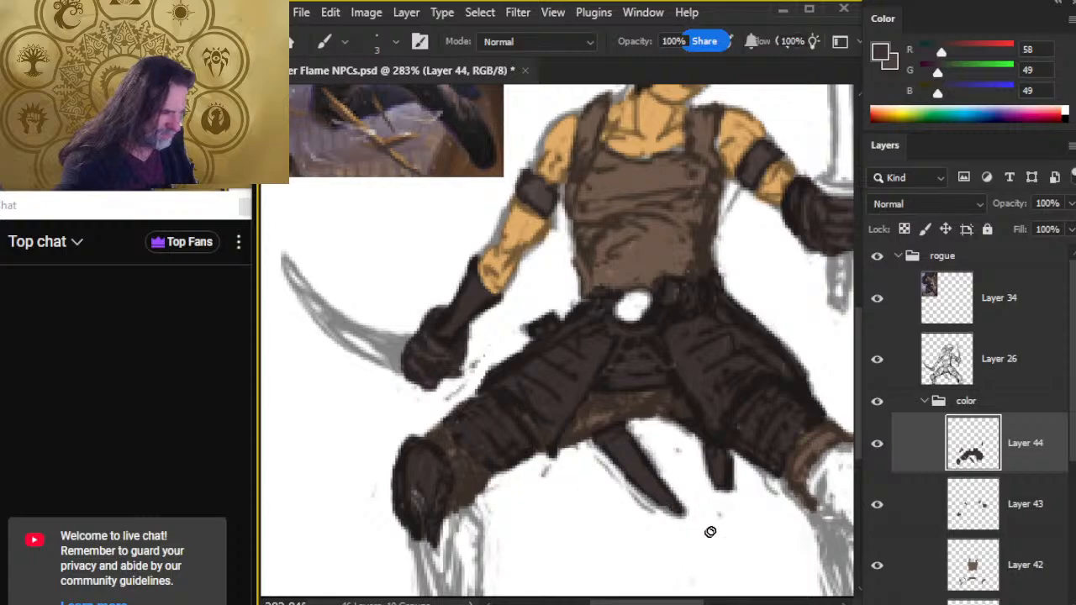
{"action": "mouse_move", "coordinate": [435, 543]}
{"action": "left_mouse_down"}
{"action": "mouse_move", "coordinate": [412, 532]}
{"action": "mouse_move", "coordinate": [410, 497]}
{"action": "left_mouse_up"}
{"action": "left_click_drag", "start_coordinate": [426, 537], "coordinate": [430, 587]}
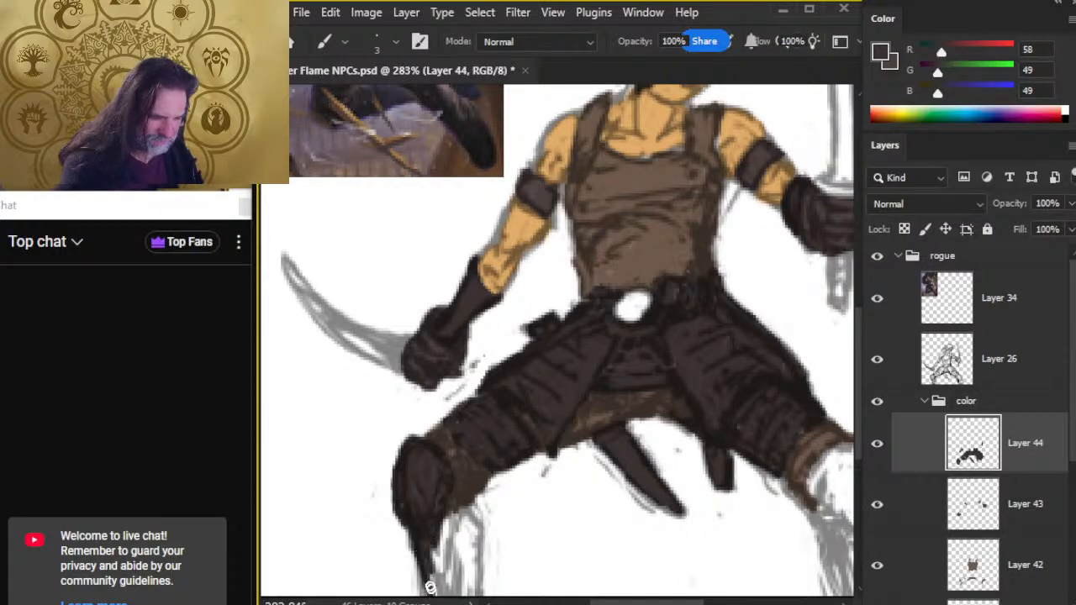
{"action": "left_click_drag", "start_coordinate": [459, 527], "coordinate": [460, 446]}
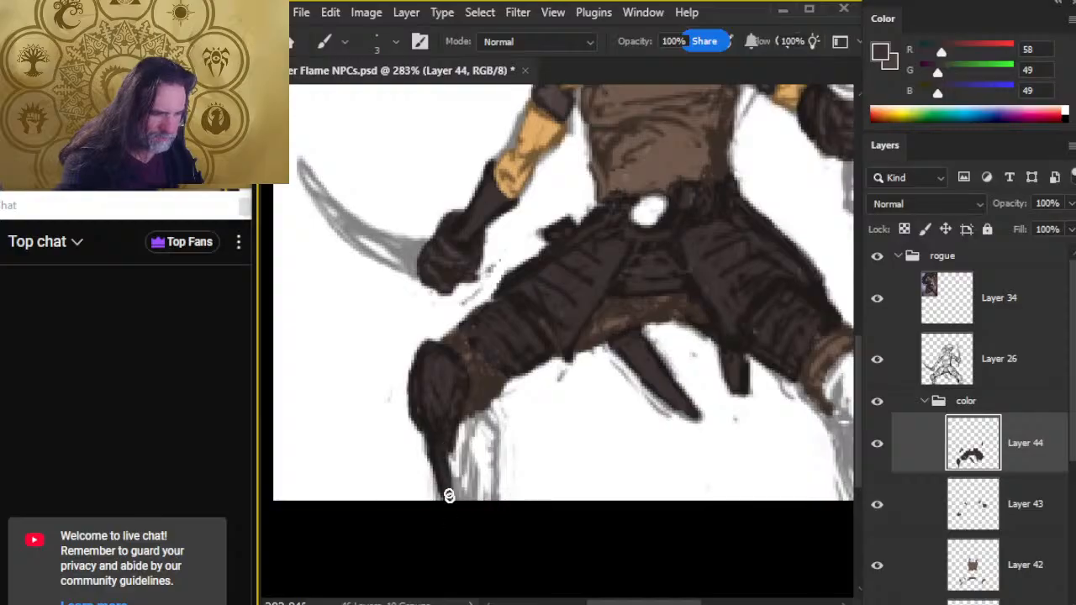
{"action": "mouse_move", "coordinate": [443, 499]}
{"action": "left_mouse_down"}
{"action": "mouse_move", "coordinate": [445, 510]}
{"action": "mouse_move", "coordinate": [463, 473]}
{"action": "mouse_move", "coordinate": [440, 432]}
{"action": "left_mouse_up"}
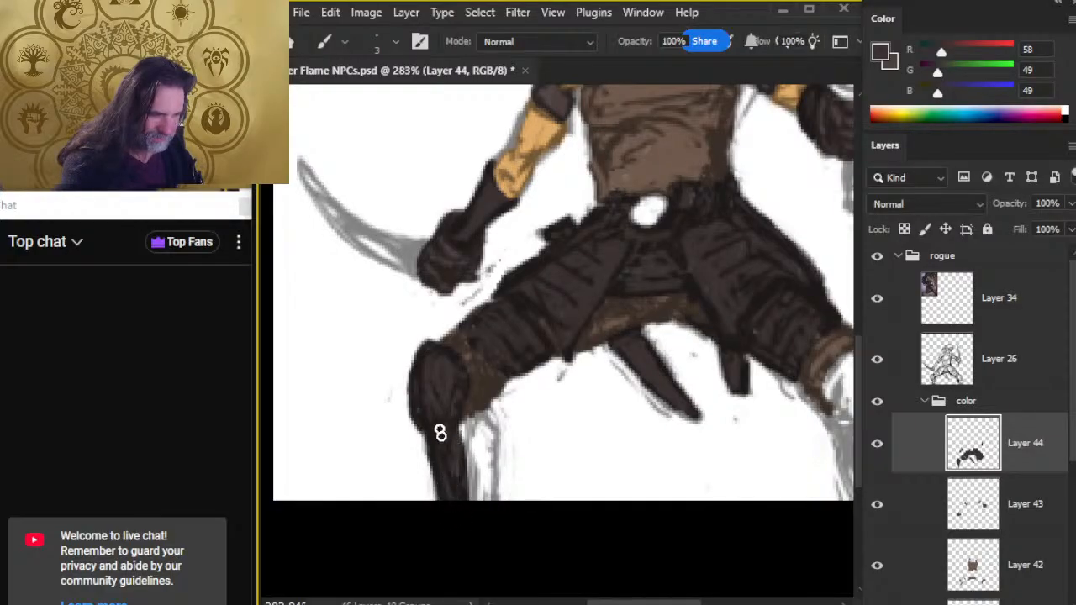
{"action": "key", "text": "alt+Tab"}
{"action": "key", "text": "alt+Tab"}
{"action": "key", "text": "alt+Tab"}
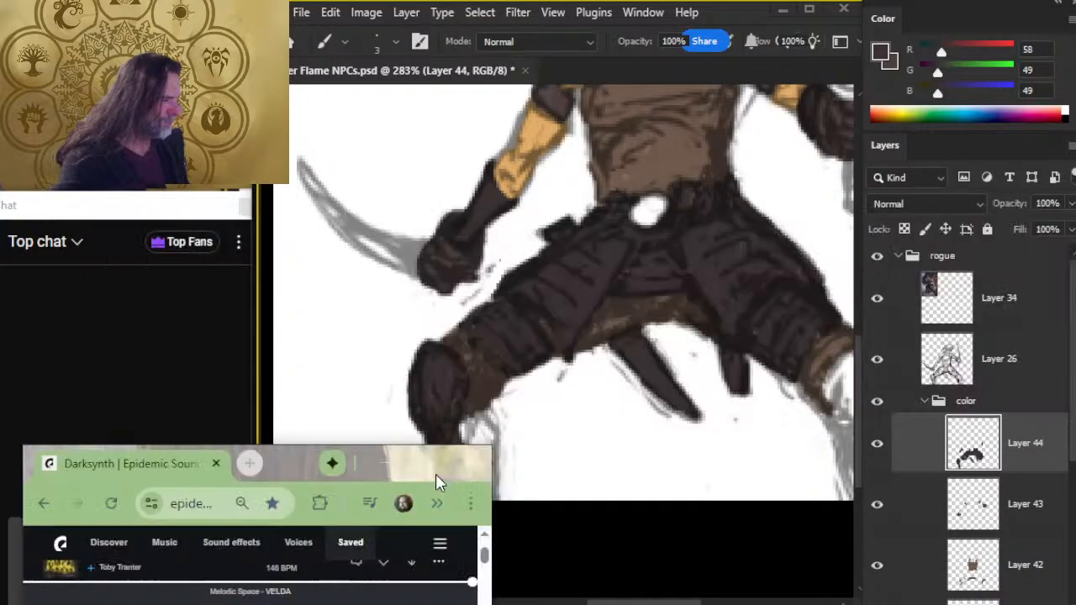
{"action": "key", "text": "alt+Tab"}
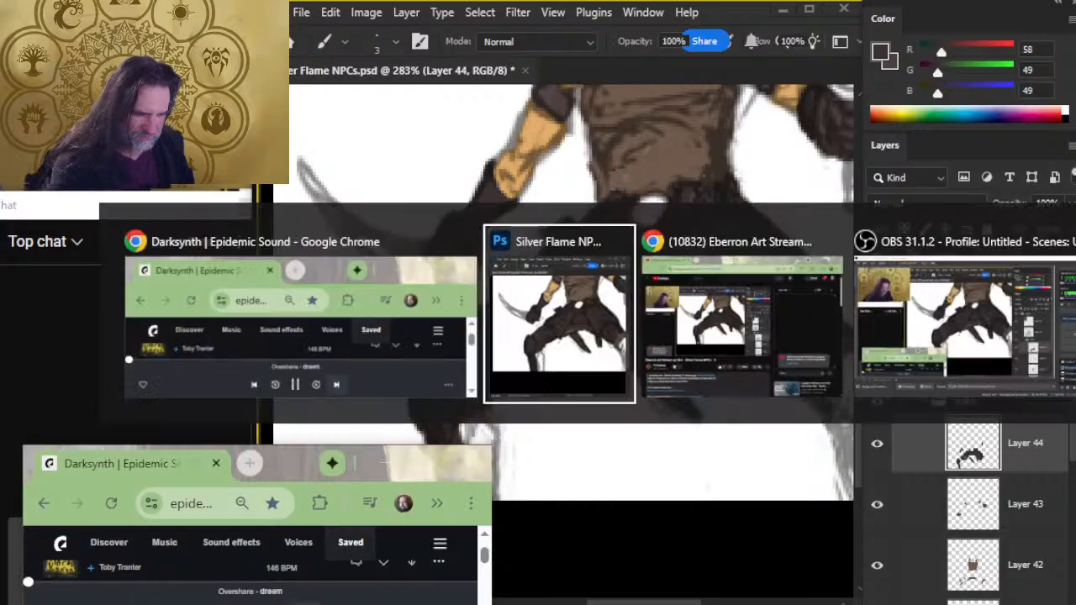
{"action": "key", "text": "alt+Tab"}
{"action": "key", "text": "alt+Tab"}
{"action": "key", "text": "Tab"}
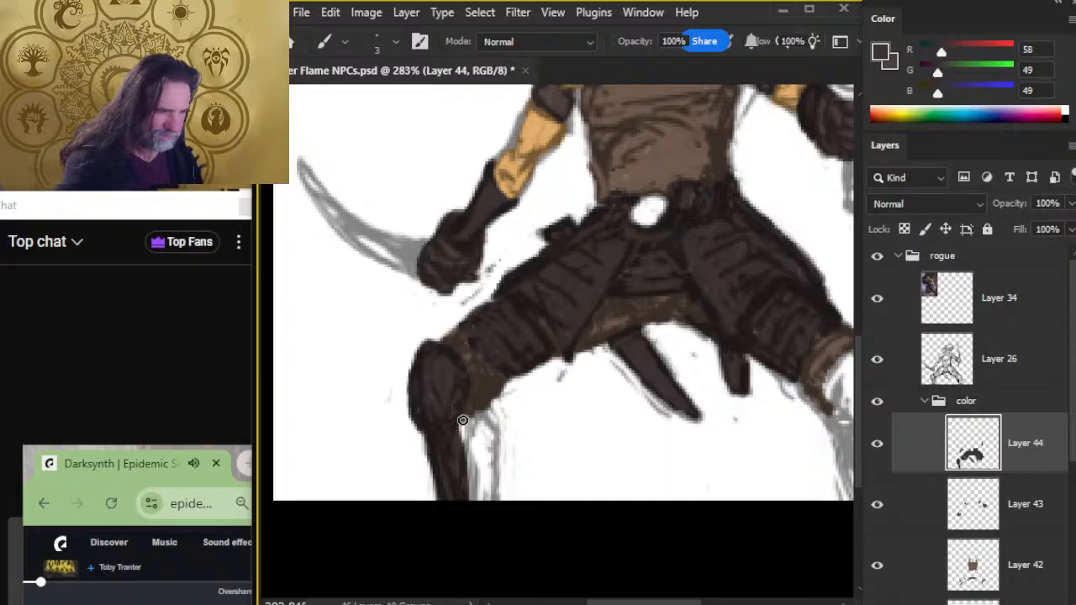
Paint the calf on the lowered-sword side and the inner edge of the knee guard on the raised-sword side very dark brown.
{"action": "mouse_move", "coordinate": [462, 420]}
{"action": "left_mouse_down"}
{"action": "mouse_move", "coordinate": [454, 465]}
{"action": "mouse_move", "coordinate": [471, 423]}
{"action": "mouse_move", "coordinate": [465, 433]}
{"action": "mouse_move", "coordinate": [461, 419]}
{"action": "mouse_move", "coordinate": [482, 416]}
{"action": "mouse_move", "coordinate": [472, 414]}
{"action": "mouse_move", "coordinate": [469, 479]}
{"action": "mouse_move", "coordinate": [463, 464]}
{"action": "mouse_move", "coordinate": [468, 431]}
{"action": "mouse_move", "coordinate": [478, 443]}
{"action": "mouse_move", "coordinate": [474, 497]}
{"action": "mouse_move", "coordinate": [479, 435]}
{"action": "mouse_move", "coordinate": [489, 433]}
{"action": "mouse_move", "coordinate": [479, 438]}
{"action": "mouse_move", "coordinate": [489, 489]}
{"action": "mouse_move", "coordinate": [492, 450]}
{"action": "mouse_move", "coordinate": [490, 498]}
{"action": "mouse_move", "coordinate": [489, 445]}
{"action": "left_mouse_up"}
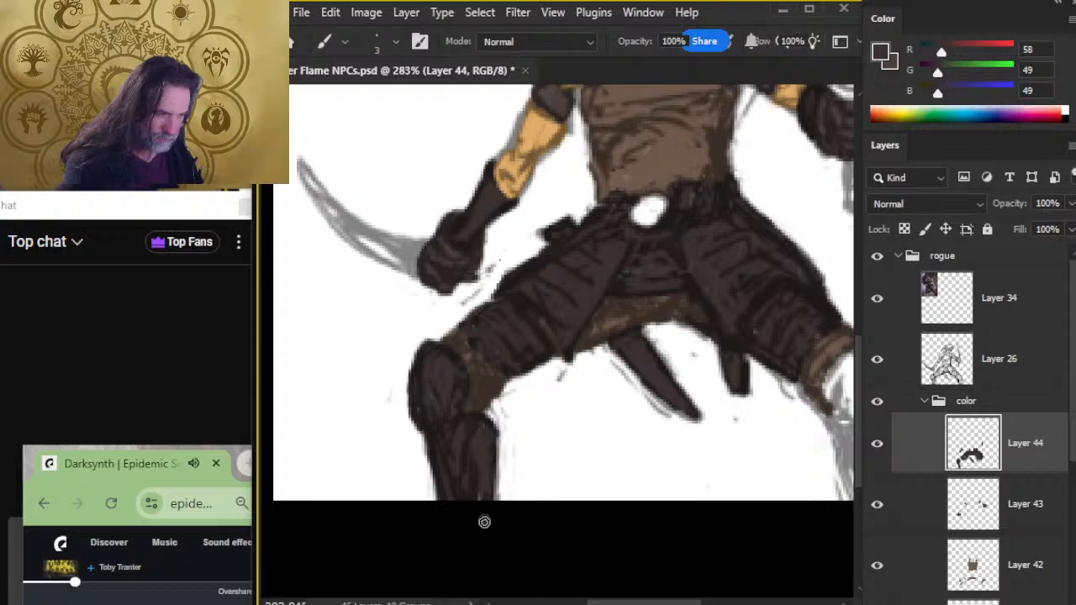
{"action": "left_click_drag", "start_coordinate": [751, 475], "coordinate": [470, 415]}
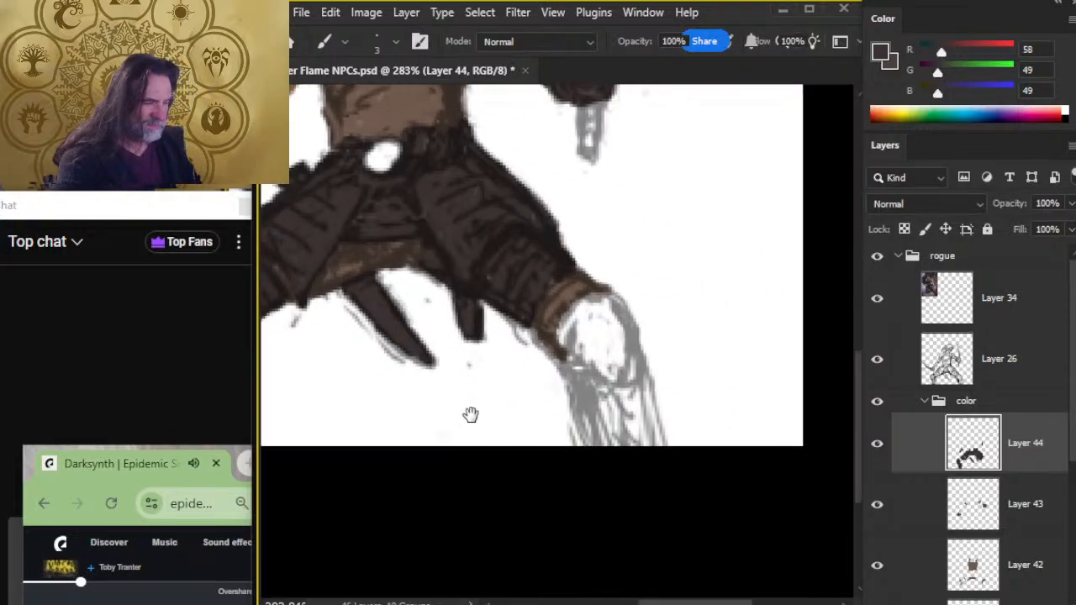
{"action": "mouse_move", "coordinate": [586, 300]}
{"action": "left_mouse_down"}
{"action": "mouse_move", "coordinate": [558, 326]}
{"action": "mouse_move", "coordinate": [581, 298]}
{"action": "mouse_move", "coordinate": [556, 336]}
{"action": "mouse_move", "coordinate": [594, 293]}
{"action": "mouse_move", "coordinate": [559, 340]}
{"action": "mouse_move", "coordinate": [571, 374]}
{"action": "mouse_move", "coordinate": [579, 314]}
{"action": "mouse_move", "coordinate": [599, 304]}
{"action": "mouse_move", "coordinate": [581, 342]}
{"action": "left_mouse_up"}
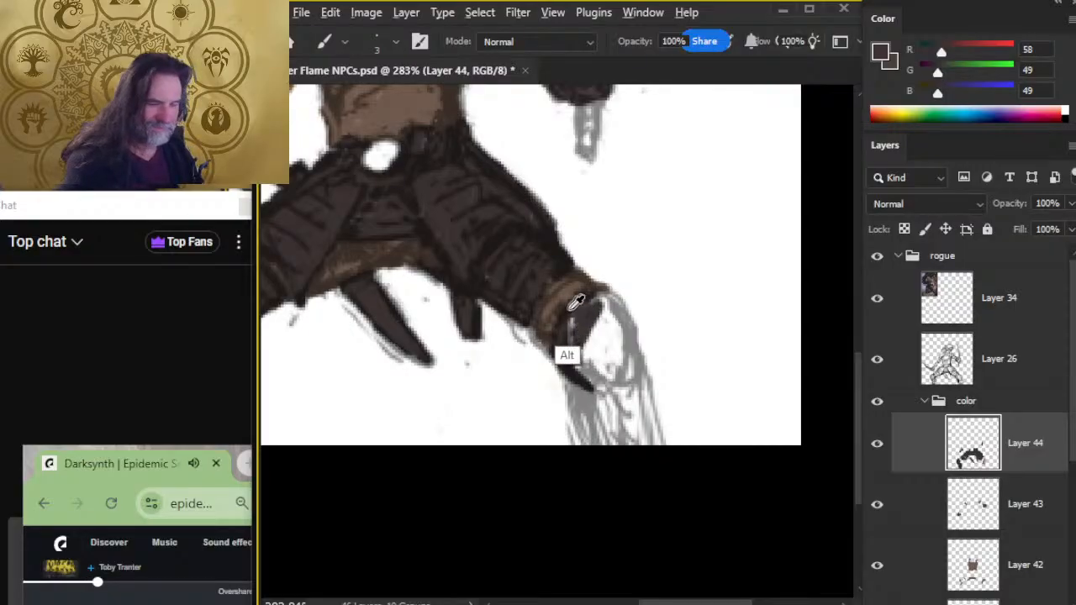
{"action": "key", "text": "alt+Tab"}
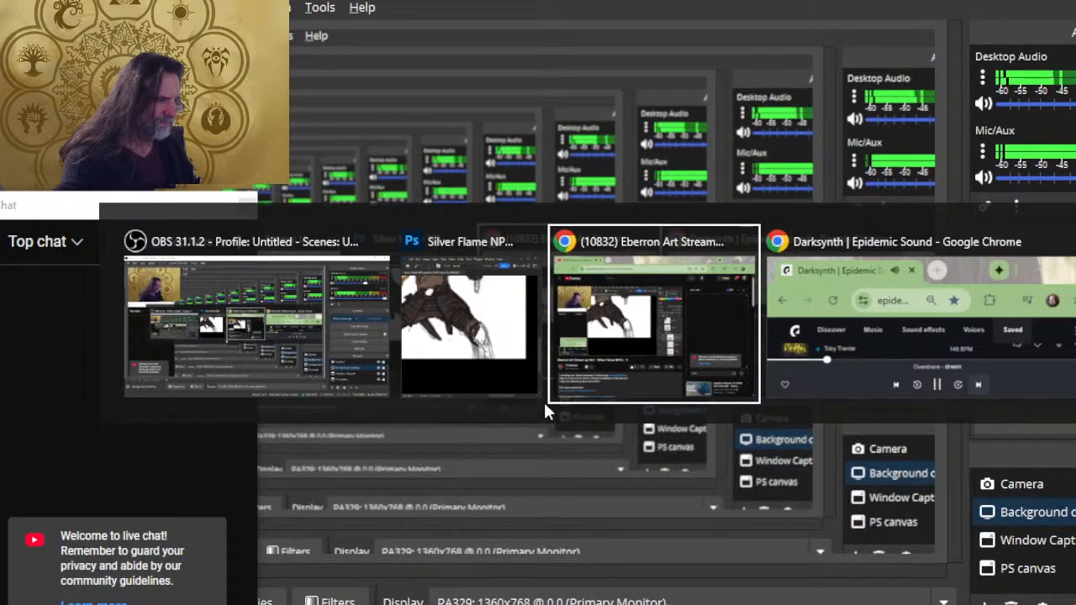
{"action": "key", "text": "alt+Tab"}
{"action": "key", "text": "alt+Tab"}
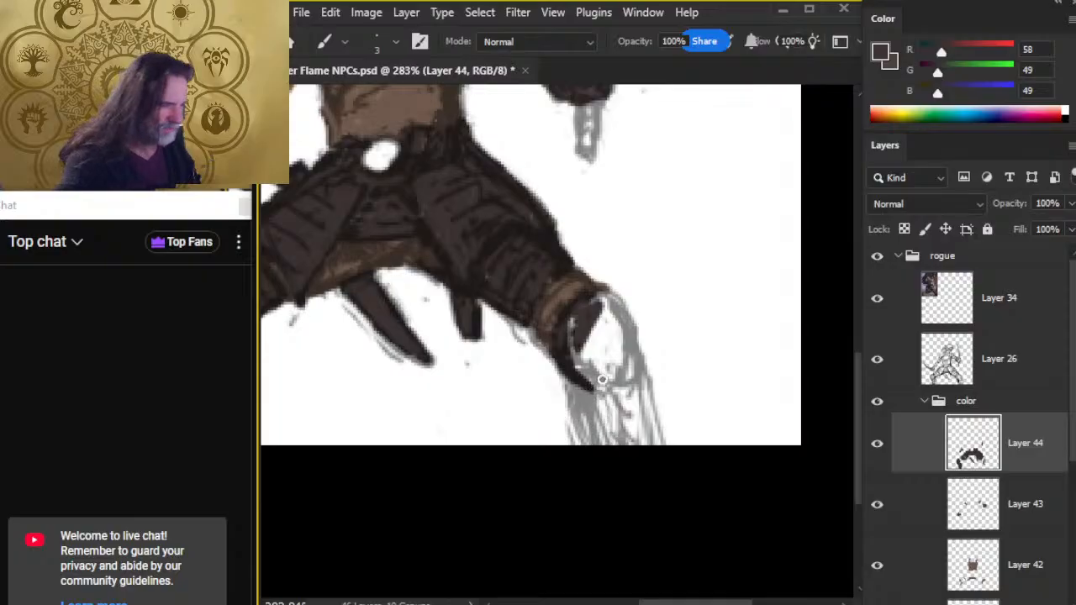
Paint the rest of the knee guard and the lower leg on the raised-sword side very dark brown down to the canvas edge.
{"action": "mouse_move", "coordinate": [578, 316]}
{"action": "left_mouse_down"}
{"action": "mouse_move", "coordinate": [605, 296]}
{"action": "mouse_move", "coordinate": [593, 376]}
{"action": "mouse_move", "coordinate": [609, 322]}
{"action": "mouse_move", "coordinate": [595, 325]}
{"action": "mouse_move", "coordinate": [578, 359]}
{"action": "mouse_move", "coordinate": [572, 343]}
{"action": "mouse_move", "coordinate": [615, 330]}
{"action": "mouse_move", "coordinate": [603, 296]}
{"action": "mouse_move", "coordinate": [632, 332]}
{"action": "mouse_move", "coordinate": [594, 286]}
{"action": "mouse_move", "coordinate": [627, 315]}
{"action": "mouse_move", "coordinate": [636, 356]}
{"action": "mouse_move", "coordinate": [619, 318]}
{"action": "mouse_move", "coordinate": [633, 327]}
{"action": "mouse_move", "coordinate": [636, 376]}
{"action": "mouse_move", "coordinate": [605, 293]}
{"action": "mouse_move", "coordinate": [637, 335]}
{"action": "mouse_move", "coordinate": [634, 375]}
{"action": "mouse_move", "coordinate": [620, 309]}
{"action": "mouse_move", "coordinate": [639, 334]}
{"action": "mouse_move", "coordinate": [631, 386]}
{"action": "mouse_move", "coordinate": [614, 391]}
{"action": "mouse_move", "coordinate": [602, 353]}
{"action": "mouse_move", "coordinate": [585, 358]}
{"action": "mouse_move", "coordinate": [573, 382]}
{"action": "mouse_move", "coordinate": [587, 440]}
{"action": "mouse_move", "coordinate": [561, 359]}
{"action": "mouse_move", "coordinate": [592, 355]}
{"action": "mouse_move", "coordinate": [595, 323]}
{"action": "mouse_move", "coordinate": [605, 336]}
{"action": "mouse_move", "coordinate": [599, 461]}
{"action": "mouse_move", "coordinate": [605, 364]}
{"action": "mouse_move", "coordinate": [620, 326]}
{"action": "mouse_move", "coordinate": [593, 444]}
{"action": "left_mouse_up"}
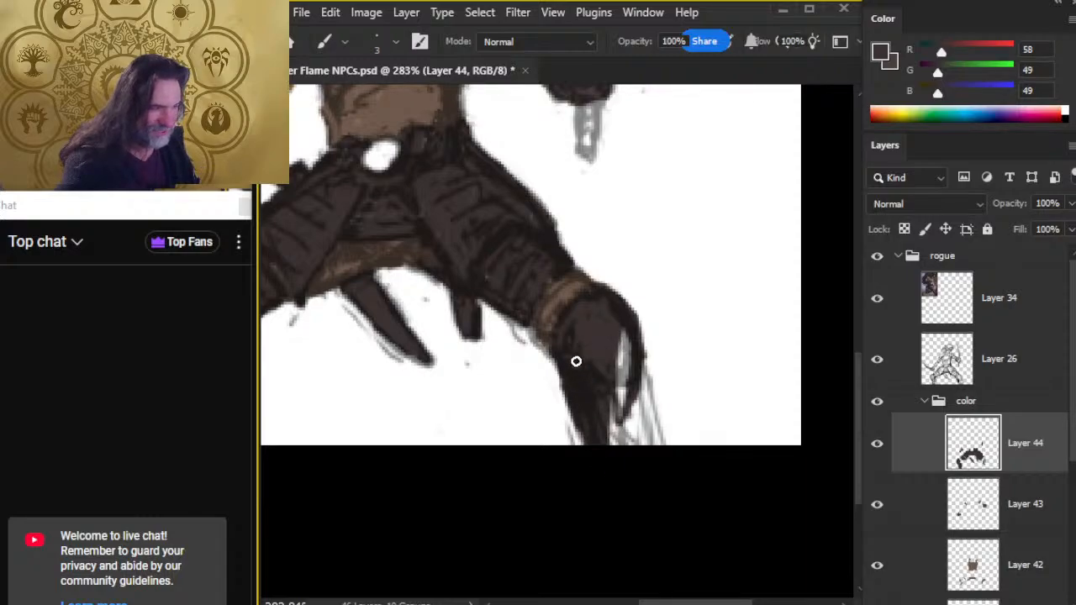
{"action": "mouse_move", "coordinate": [613, 320]}
{"action": "left_mouse_down"}
{"action": "mouse_move", "coordinate": [617, 448]}
{"action": "mouse_move", "coordinate": [627, 340]}
{"action": "left_mouse_up"}
{"action": "mouse_move", "coordinate": [626, 427]}
{"action": "left_mouse_down"}
{"action": "mouse_move", "coordinate": [631, 377]}
{"action": "mouse_move", "coordinate": [638, 412]}
{"action": "mouse_move", "coordinate": [639, 363]}
{"action": "mouse_move", "coordinate": [651, 445]}
{"action": "mouse_move", "coordinate": [633, 408]}
{"action": "left_mouse_up"}
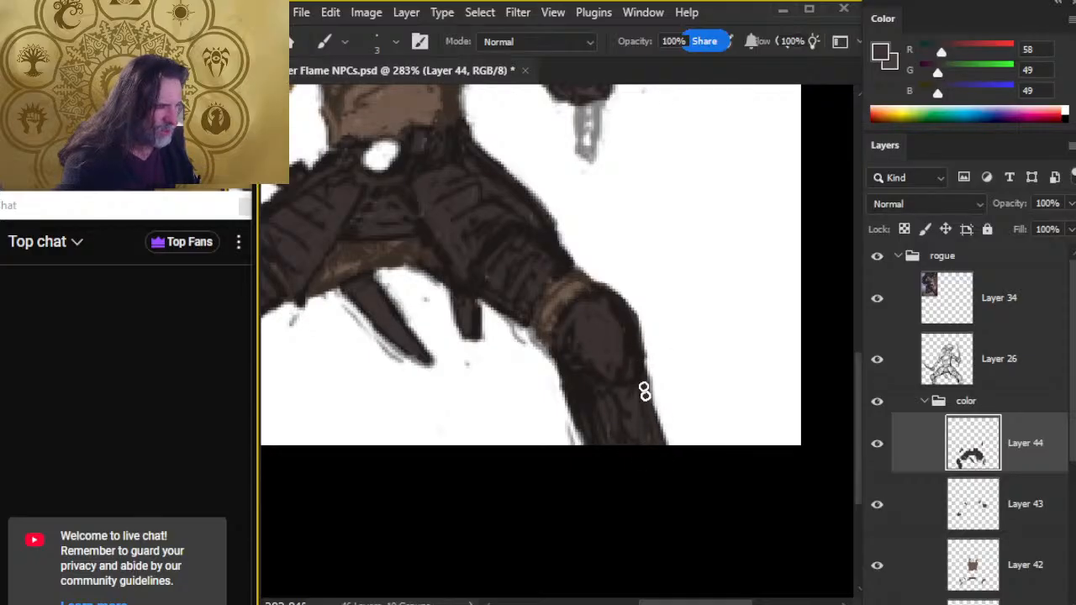
{"action": "mouse_move", "coordinate": [637, 357]}
{"action": "left_mouse_down"}
{"action": "mouse_move", "coordinate": [637, 335]}
{"action": "mouse_move", "coordinate": [634, 379]}
{"action": "left_mouse_up"}
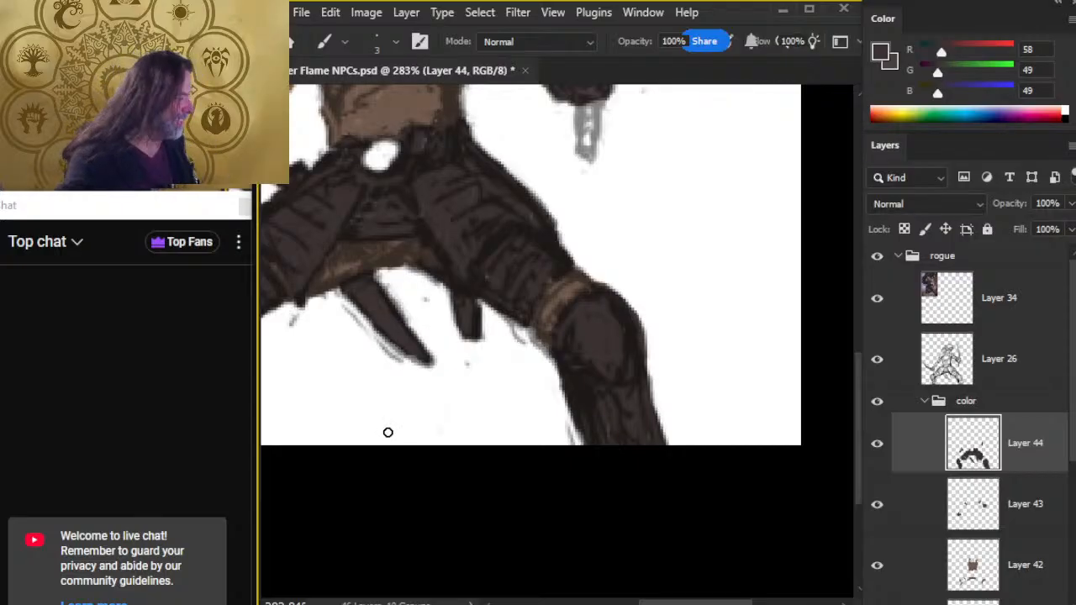
Paint the small gap at the upper edge of the belt on the raised-sword side very dark brown.
{"action": "key", "text": "z"}
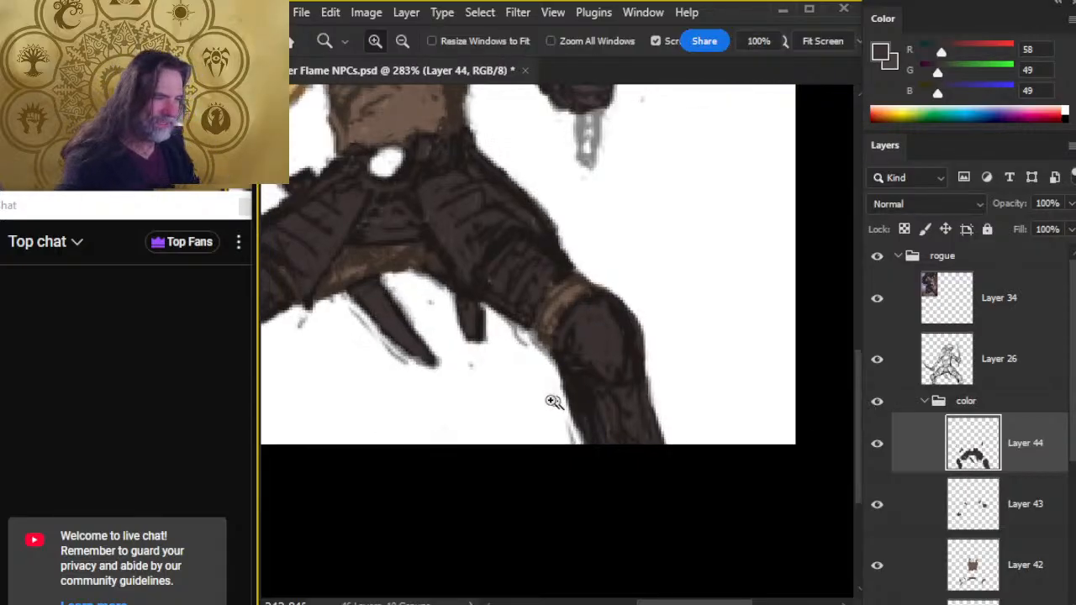
{"action": "left_click_drag", "start_coordinate": [552, 403], "coordinate": [533, 411]}
{"action": "left_click_drag", "start_coordinate": [689, 499], "coordinate": [698, 502]}
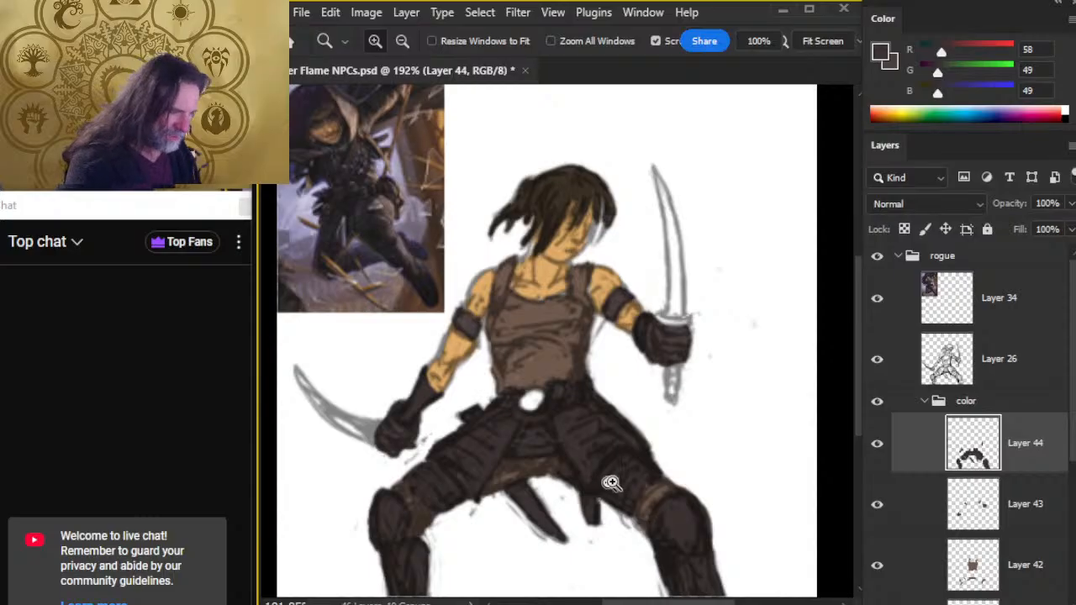
{"action": "left_click_drag", "start_coordinate": [595, 488], "coordinate": [676, 515]}
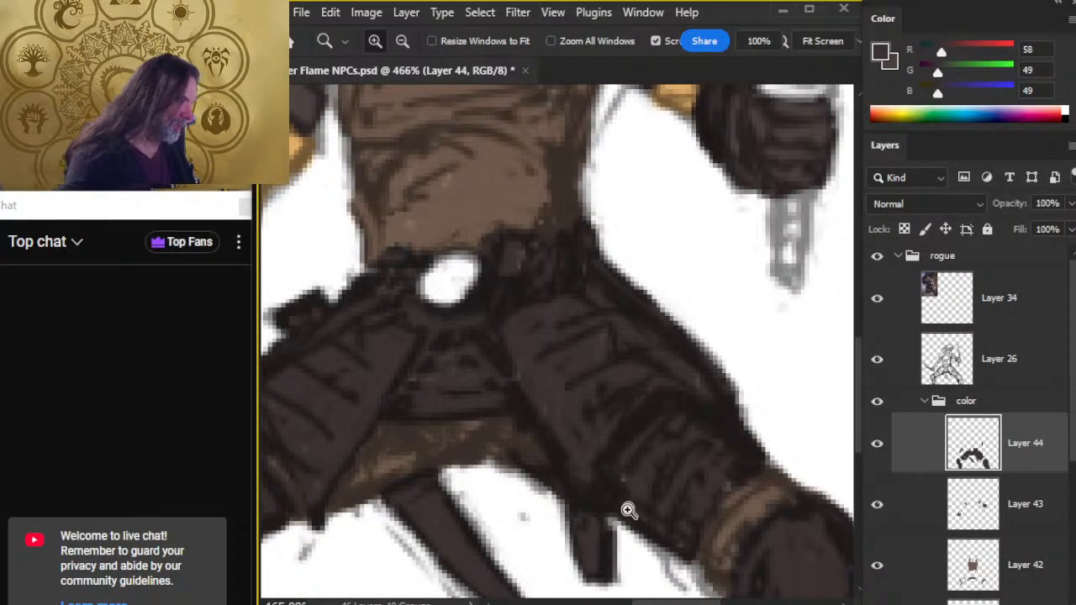
{"action": "key", "text": "b"}
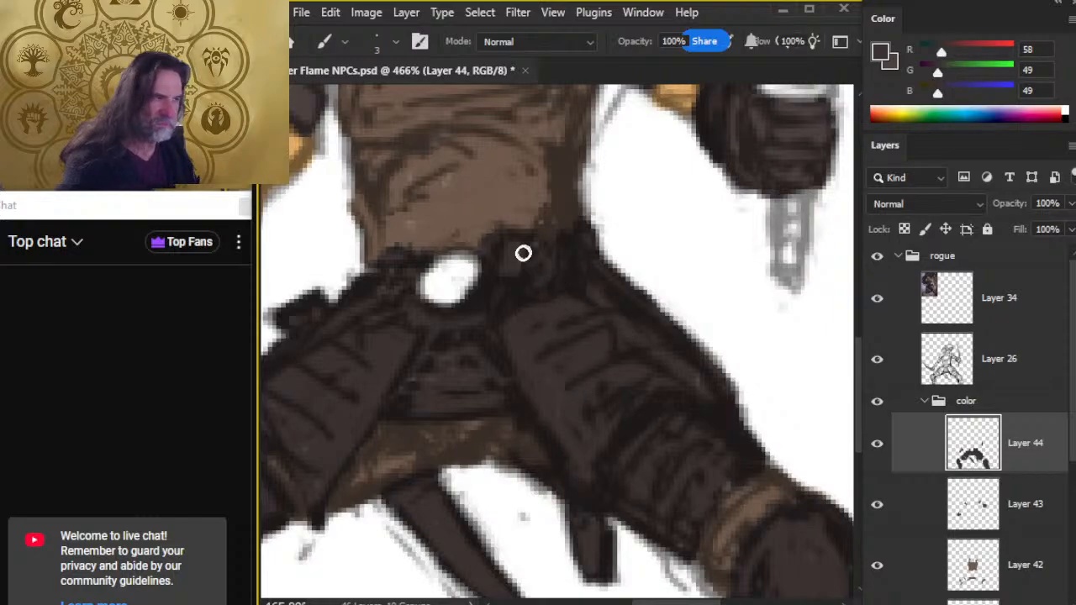
{"action": "left_click_drag", "start_coordinate": [542, 224], "coordinate": [562, 221]}
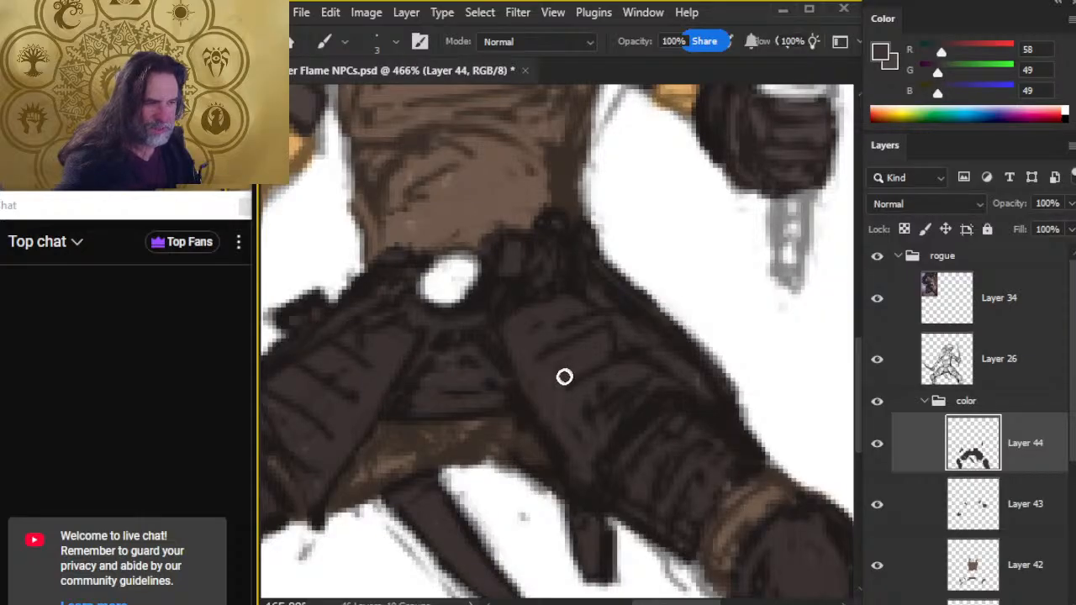
Paint the grip ends projecting from both gloved hands very dark brown and erase the excess paint around their pommels.
{"action": "key", "text": "z"}
{"action": "left_click_drag", "start_coordinate": [612, 373], "coordinate": [552, 365]}
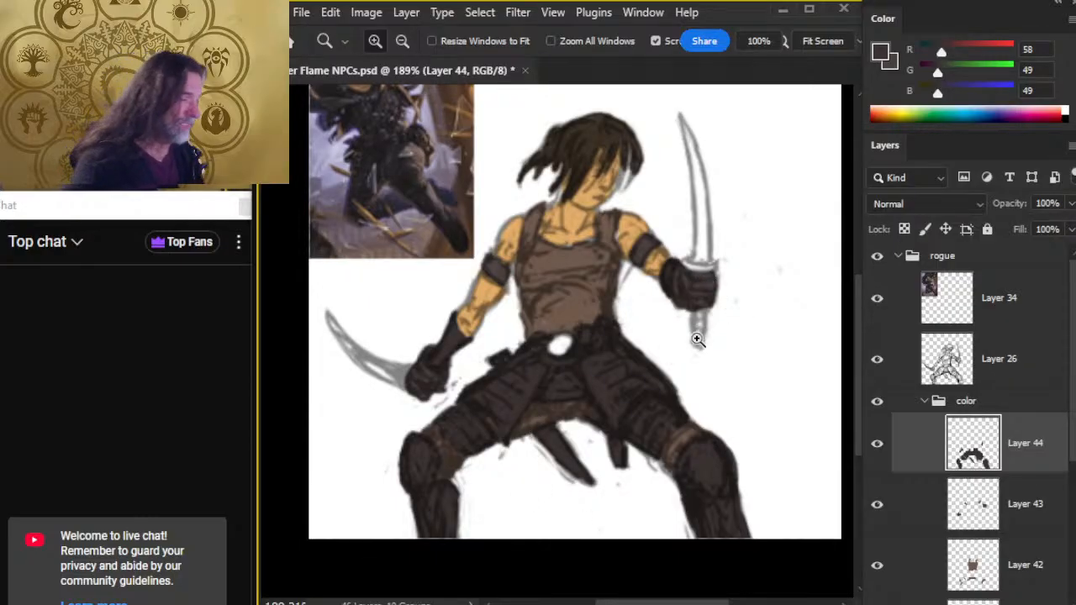
{"action": "key", "text": "b"}
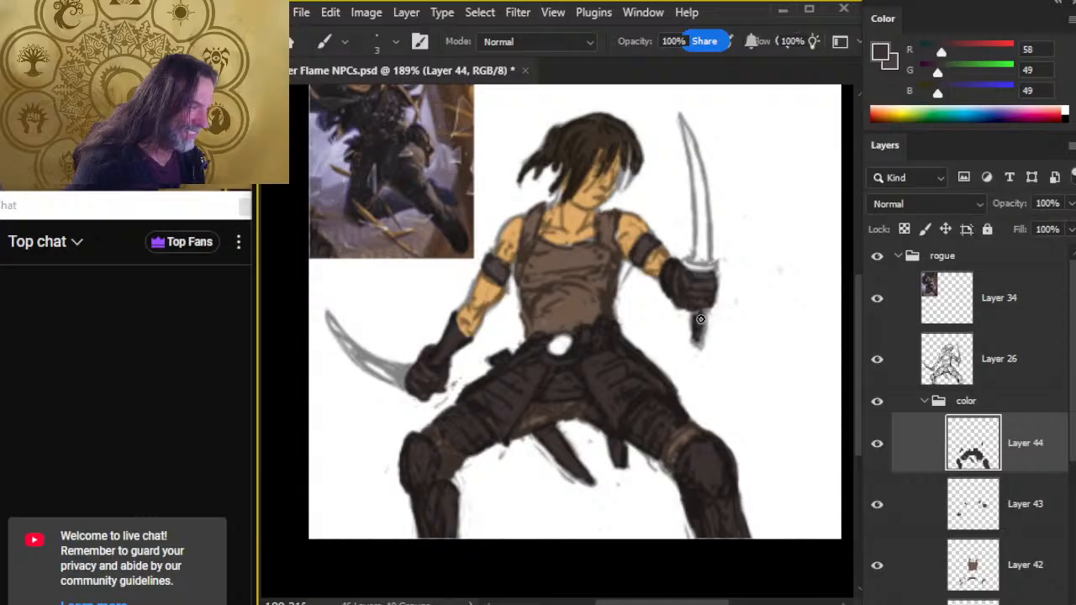
{"action": "key", "text": "e"}
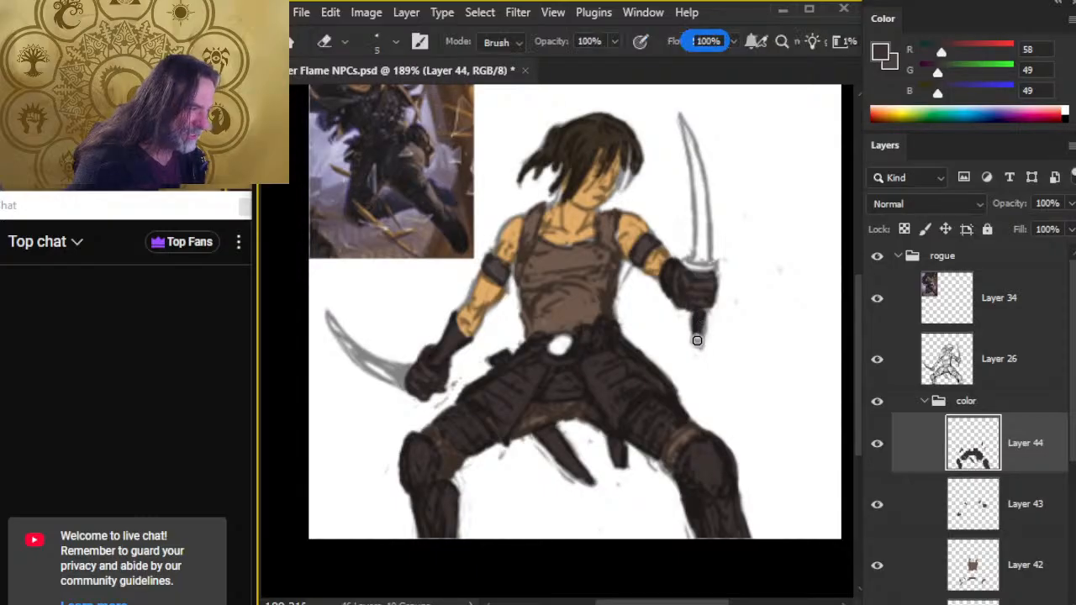
{"action": "key", "text": "b"}
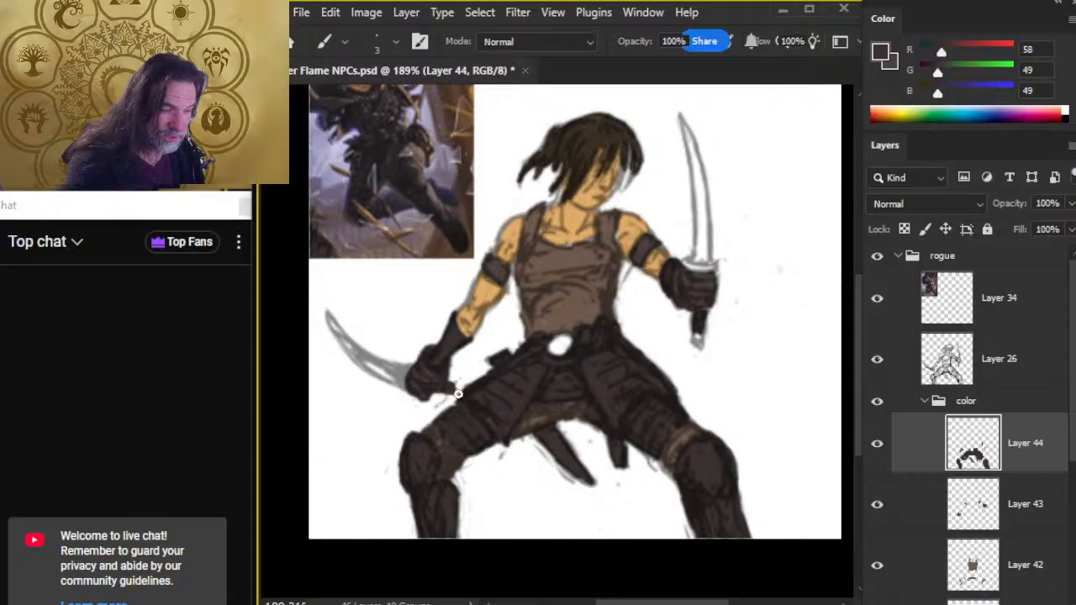
{"action": "key", "text": "e"}
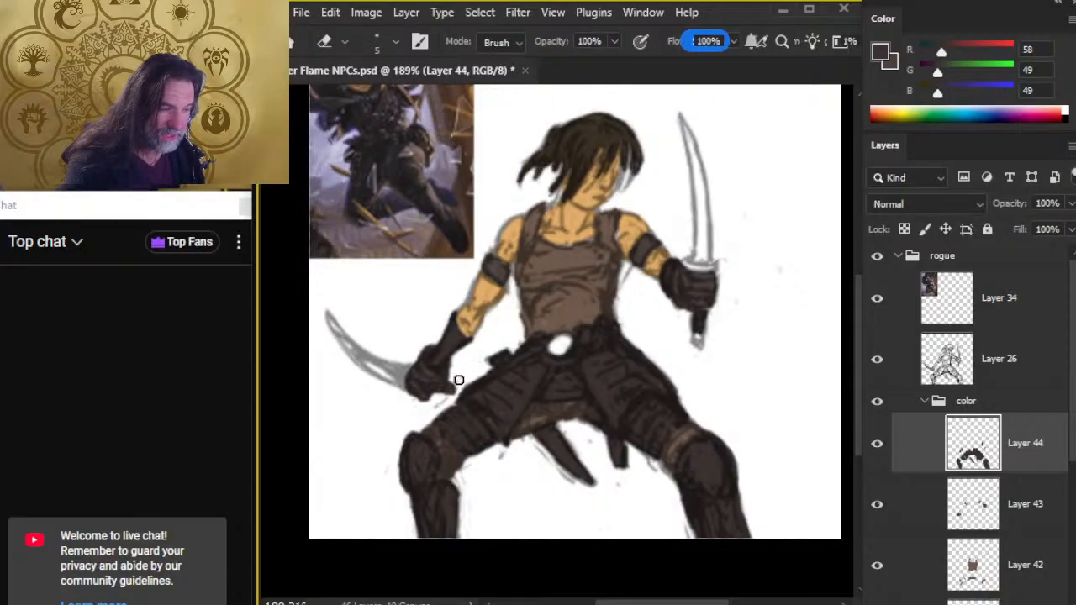
Hide the rogue group and check the tank and sniper groups for a metal reference, leaving only the heavy group shown.
{"action": "left_click_drag", "start_coordinate": [485, 239], "coordinate": [500, 293]}
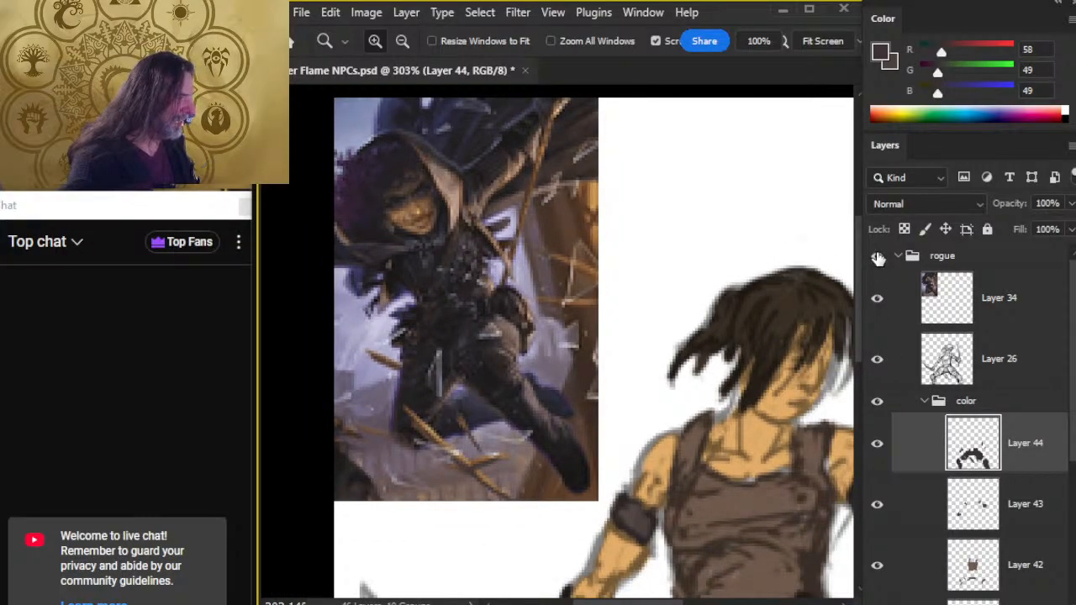
{"action": "scroll", "coordinate": [1068, 359], "scroll_direction": "down", "scroll_amount": 1}
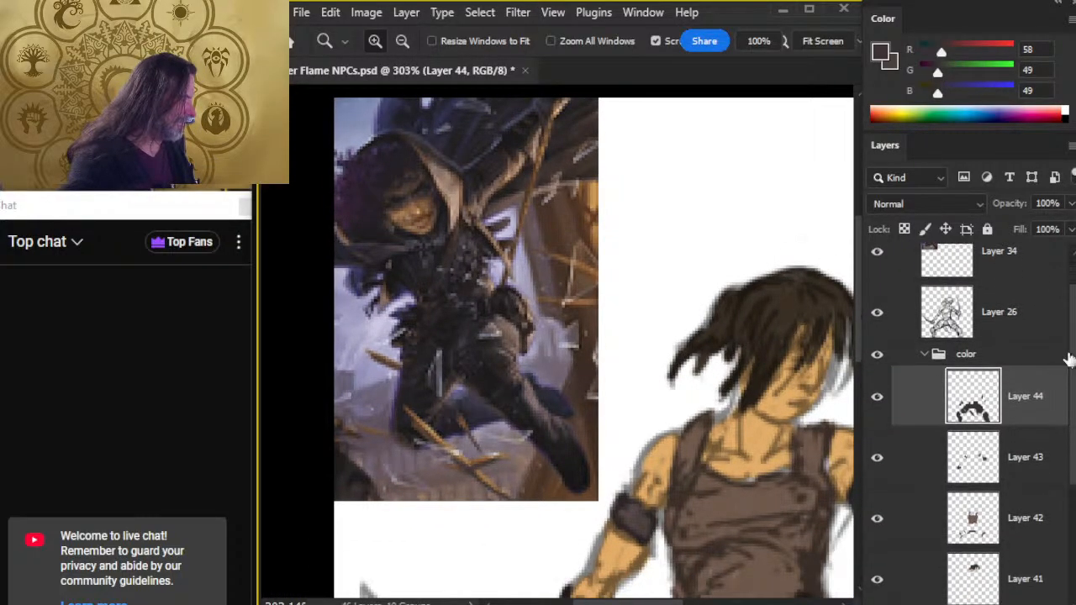
{"action": "scroll", "coordinate": [911, 264], "scroll_direction": "up", "scroll_amount": 1}
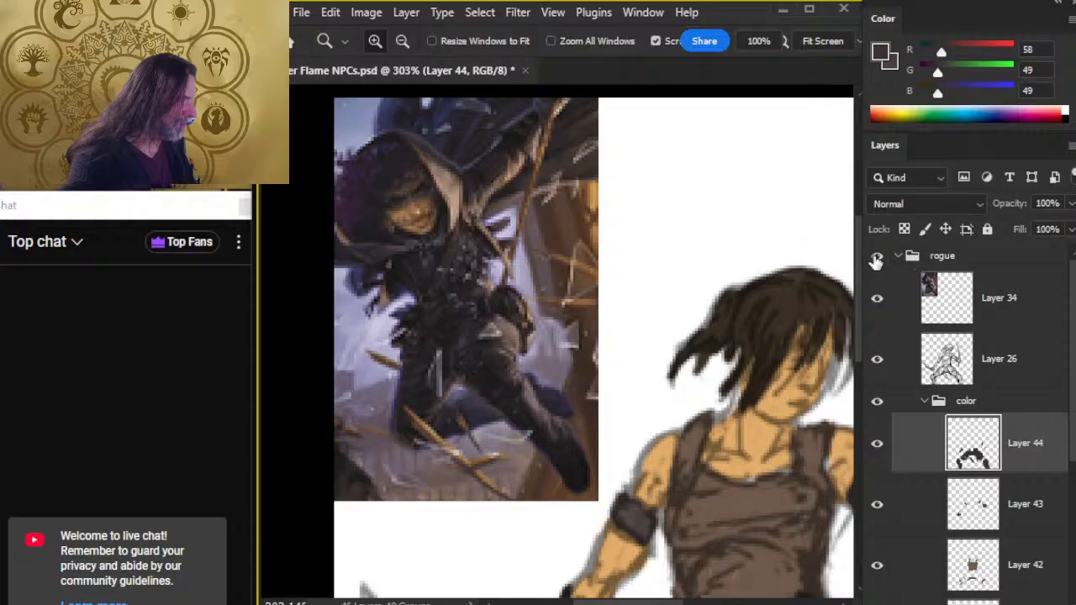
{"action": "left_click", "coordinate": [877, 259]}
{"action": "left_click_drag", "start_coordinate": [1070, 352], "coordinate": [1071, 521]}
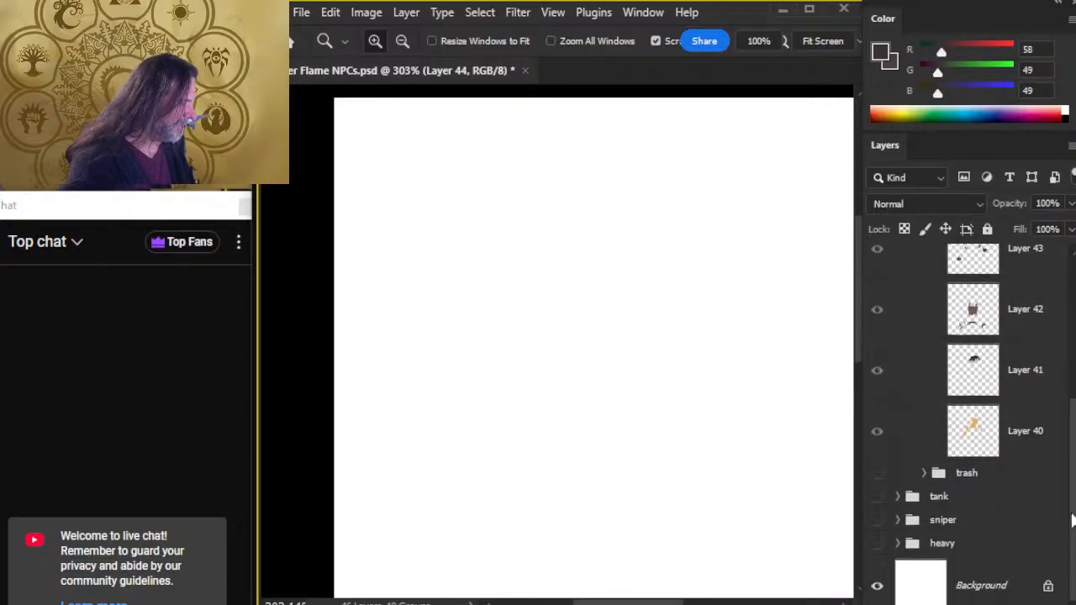
{"action": "left_click", "coordinate": [877, 496]}
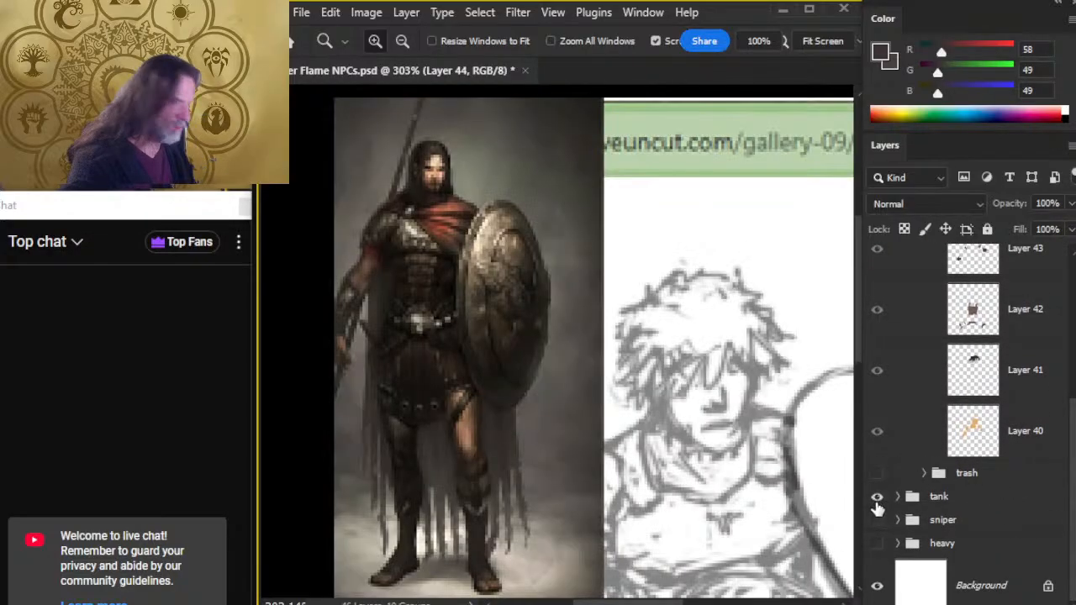
{"action": "left_click", "coordinate": [876, 496]}
{"action": "left_click", "coordinate": [876, 520]}
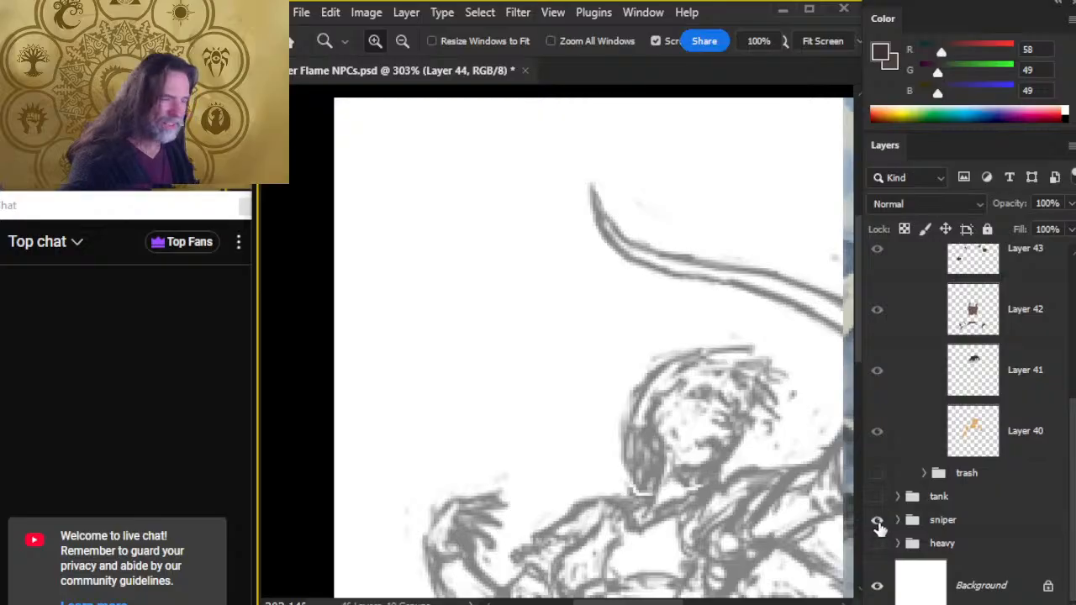
{"action": "left_click", "coordinate": [877, 521]}
{"action": "left_click", "coordinate": [877, 543]}
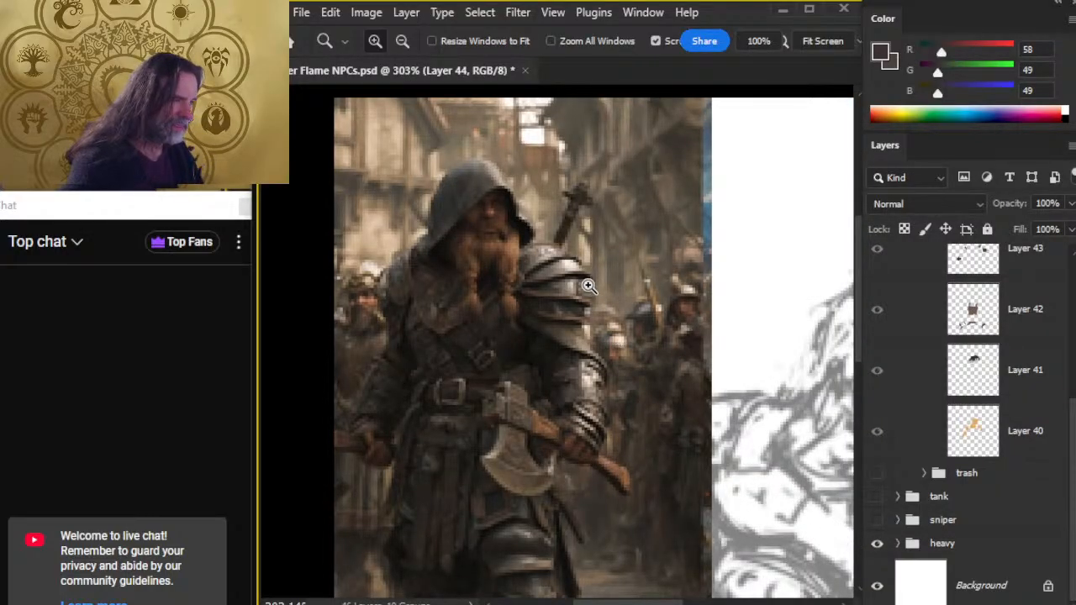
Sample the light metal highlight, RGB 235, 222, 210, from the shoulder armor in the heavy group's reference image as the painting color.
{"action": "left_click", "coordinate": [595, 288]}
{"action": "left_click_drag", "start_coordinate": [630, 304], "coordinate": [643, 305]}
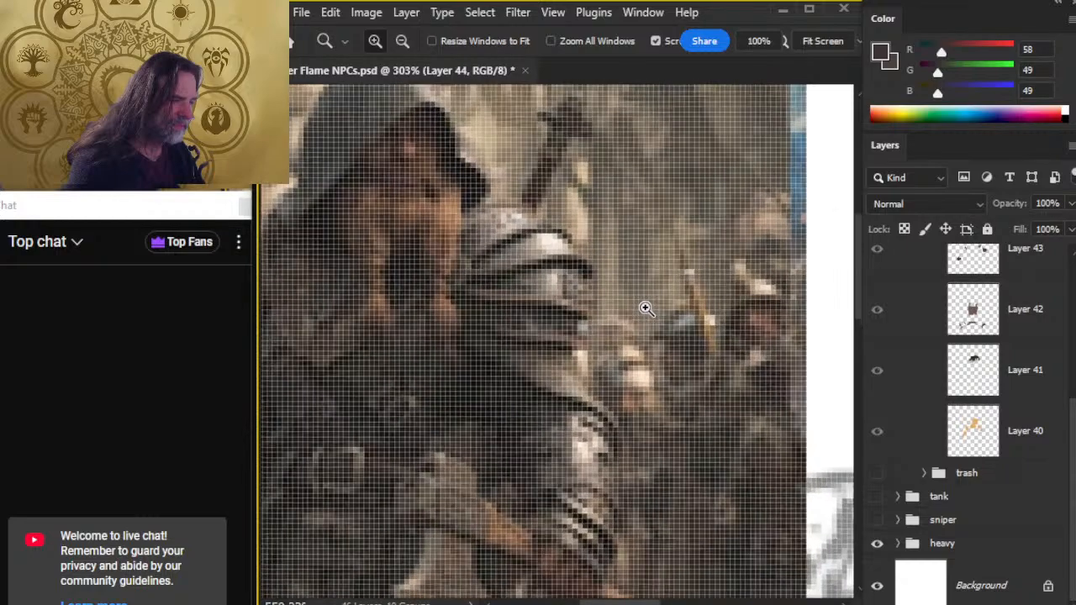
{"action": "key", "text": "b"}
{"action": "left_click", "coordinate": [558, 237], "text": "alt"}
{"action": "left_click_drag", "start_coordinate": [557, 237], "coordinate": [576, 235]}
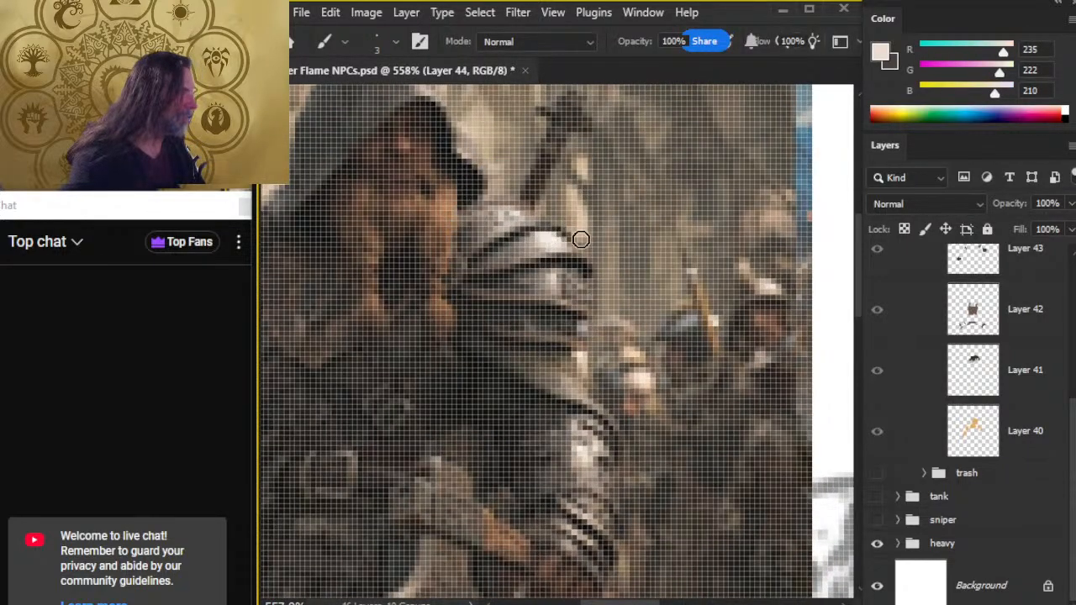
Hide the heavy group, show the rogue group again and add a new layer above Layer 44 in the color group.
{"action": "left_click", "coordinate": [875, 545]}
{"action": "scroll", "coordinate": [1059, 409], "scroll_direction": "up", "scroll_amount": 5}
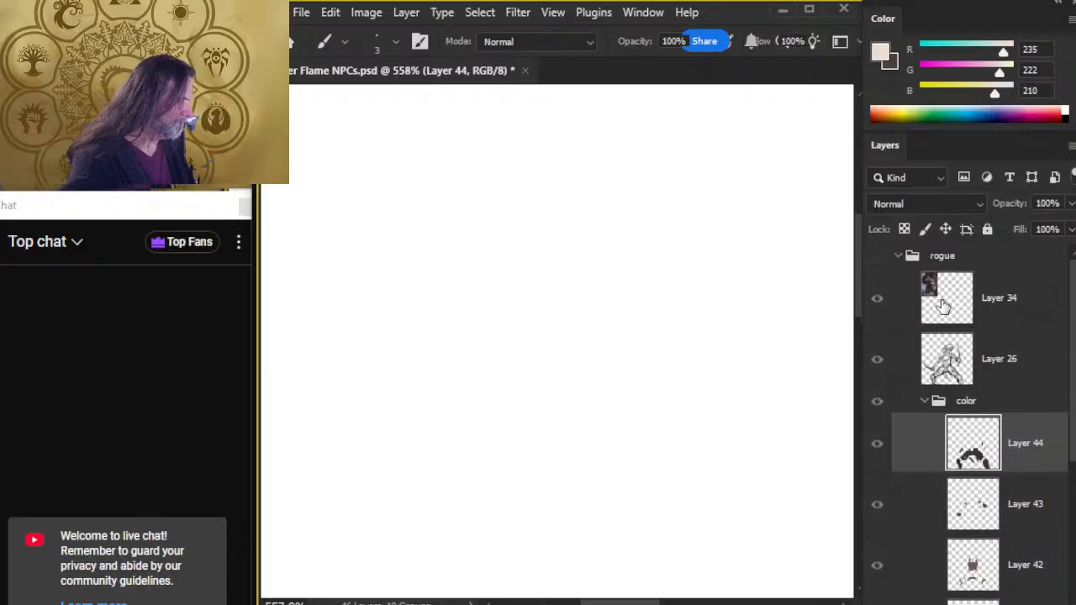
{"action": "left_click", "coordinate": [876, 256]}
{"action": "key", "text": "z"}
{"action": "left_click_drag", "start_coordinate": [650, 407], "coordinate": [620, 402]}
{"action": "key", "text": "ctrl+alt+shift+n"}
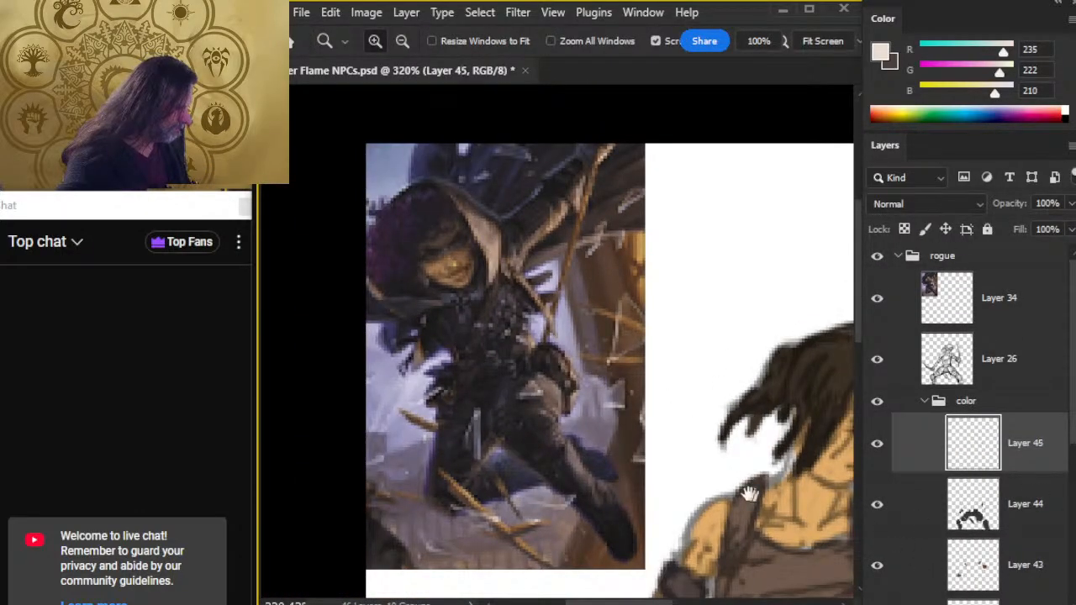
Paint the lowered sword's curved blade with the light metal tone and undo the test scribble made beside it.
{"action": "left_click_drag", "start_coordinate": [665, 435], "coordinate": [569, 180]}
{"action": "left_click_drag", "start_coordinate": [395, 431], "coordinate": [488, 400]}
{"action": "key", "text": "b"}
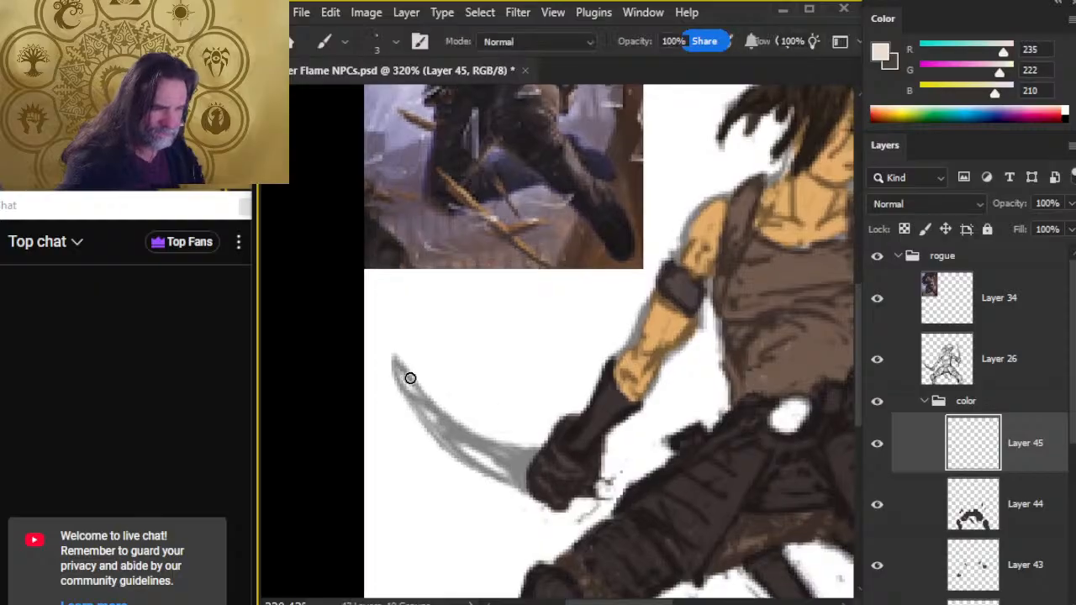
{"action": "mouse_move", "coordinate": [407, 387]}
{"action": "left_mouse_down"}
{"action": "mouse_move", "coordinate": [496, 462]}
{"action": "mouse_move", "coordinate": [468, 454]}
{"action": "mouse_move", "coordinate": [448, 435]}
{"action": "mouse_move", "coordinate": [475, 457]}
{"action": "left_mouse_up"}
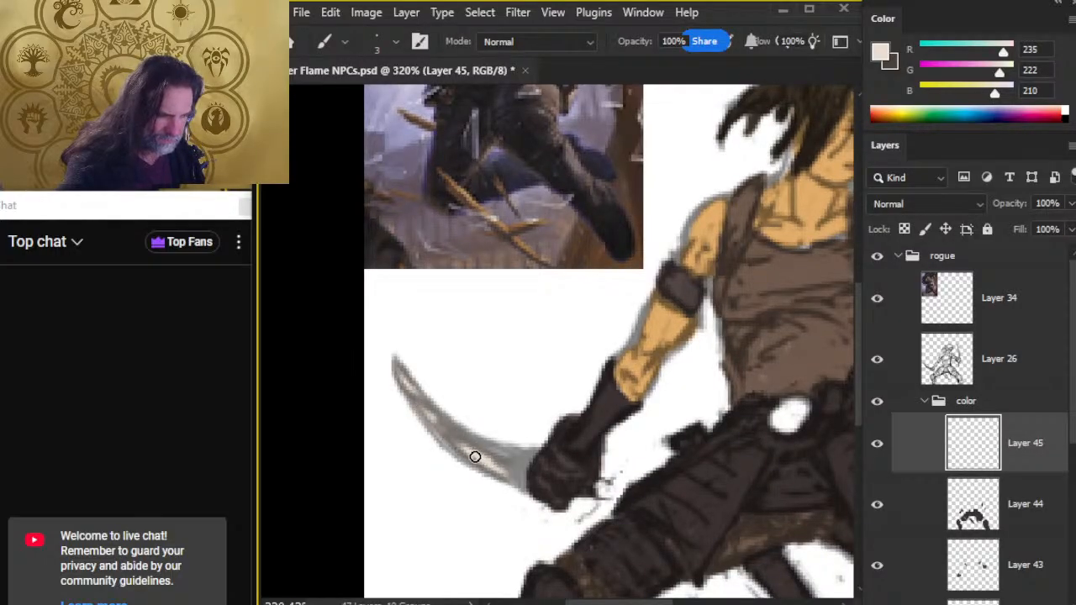
{"action": "mouse_move", "coordinate": [504, 344]}
{"action": "left_mouse_down"}
{"action": "mouse_move", "coordinate": [499, 365]}
{"action": "mouse_move", "coordinate": [524, 427]}
{"action": "left_mouse_up"}
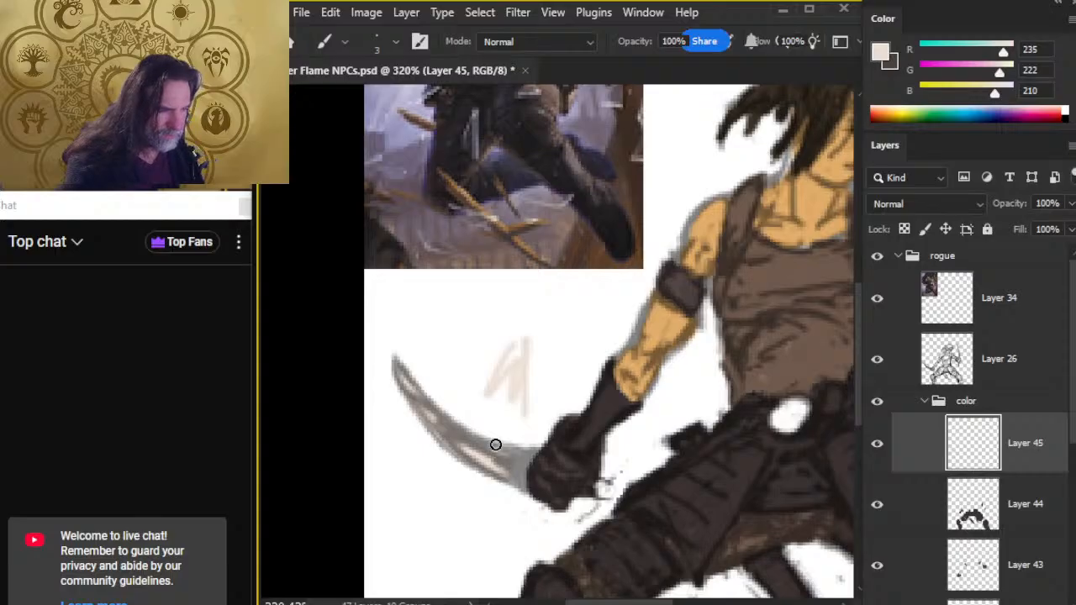
{"action": "key", "text": "ctrl+z"}
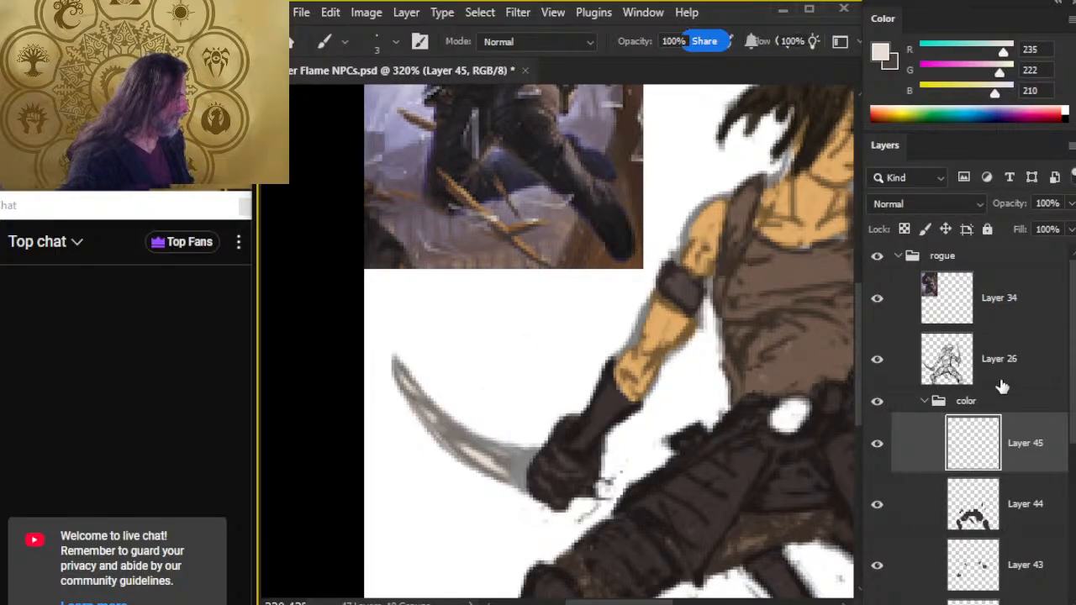
Swap the rogue group for the heavy group and sample RGB 105, 90, 72 from the axe blade in the reference image.
{"action": "left_click", "coordinate": [878, 258]}
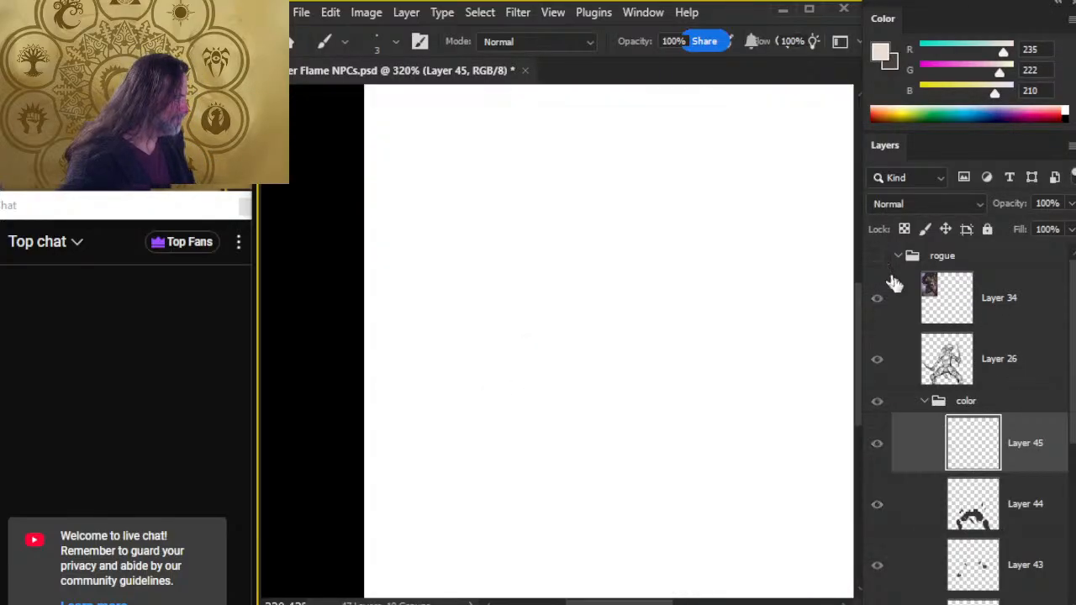
{"action": "scroll", "coordinate": [976, 521], "scroll_direction": "down", "scroll_amount": 5}
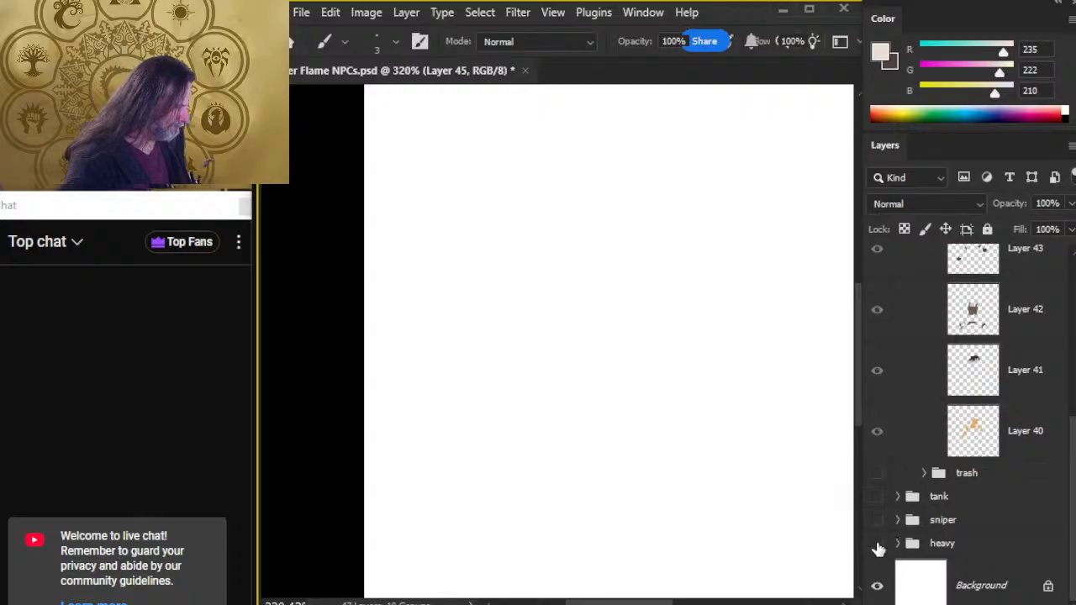
{"action": "left_click", "coordinate": [876, 544]}
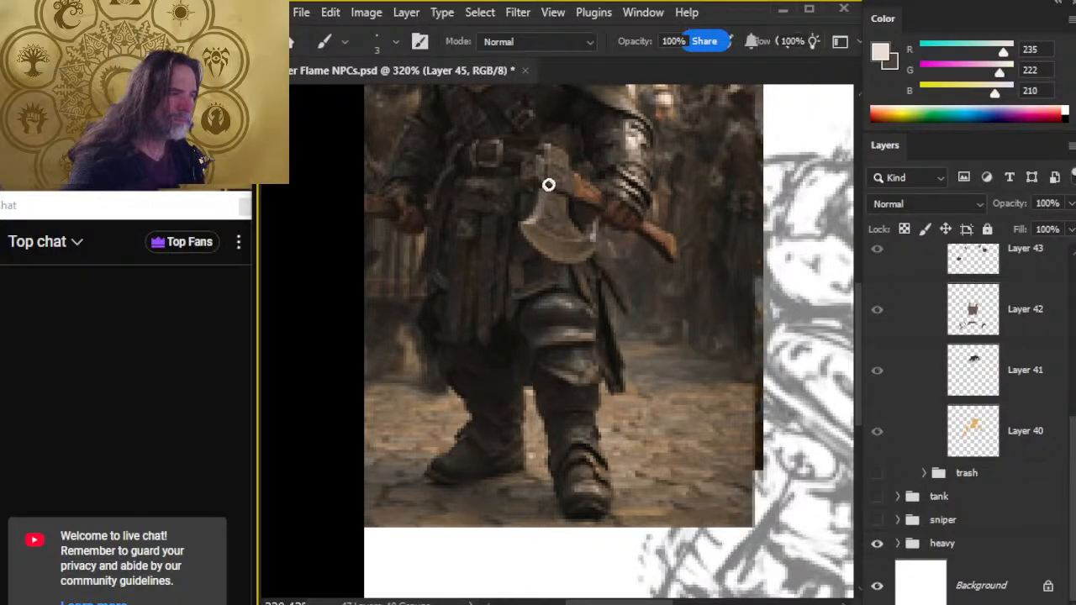
{"action": "left_click", "coordinate": [533, 217], "text": "alt"}
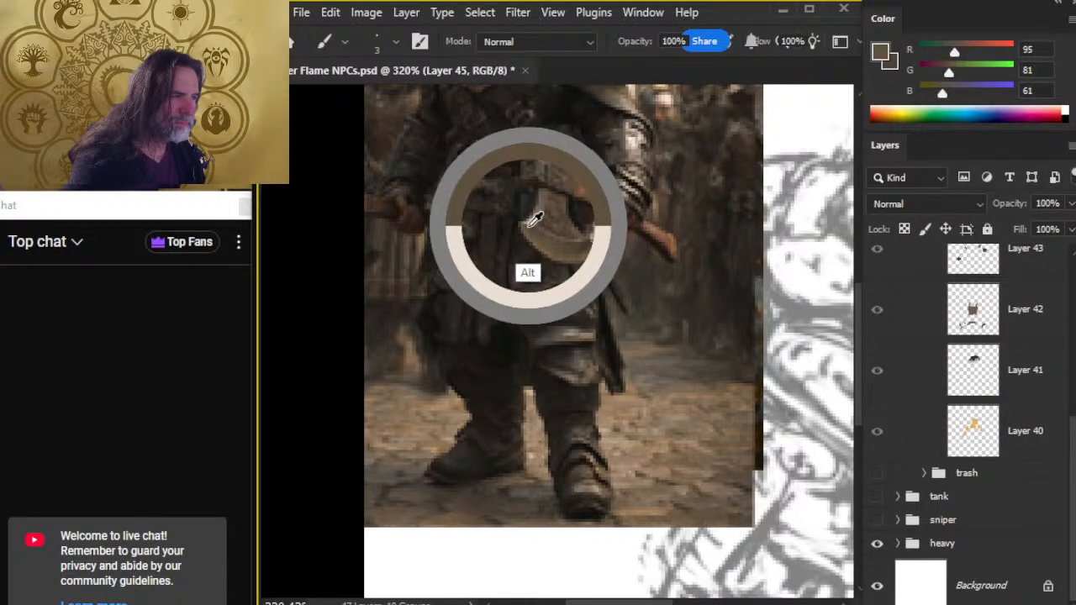
{"action": "left_click_drag", "start_coordinate": [533, 219], "coordinate": [582, 239]}
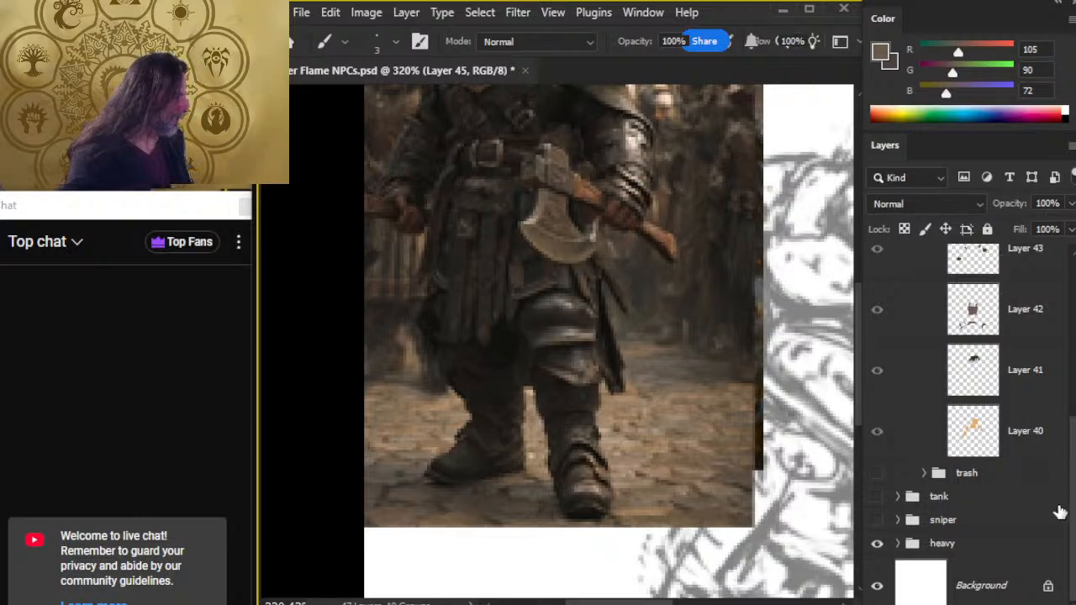
Bring back only the rogue group and paint the lowered sword's curved blade with the sampled brown metal tone.
{"action": "left_click", "coordinate": [878, 545]}
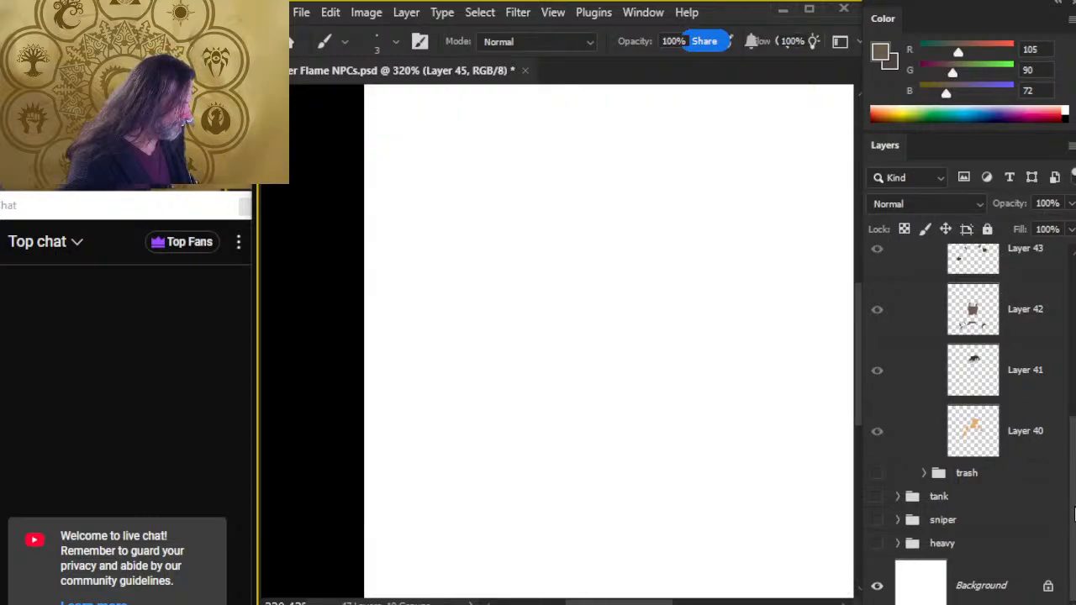
{"action": "scroll", "coordinate": [1028, 257], "scroll_direction": "up", "scroll_amount": 5}
{"action": "left_click", "coordinate": [877, 256]}
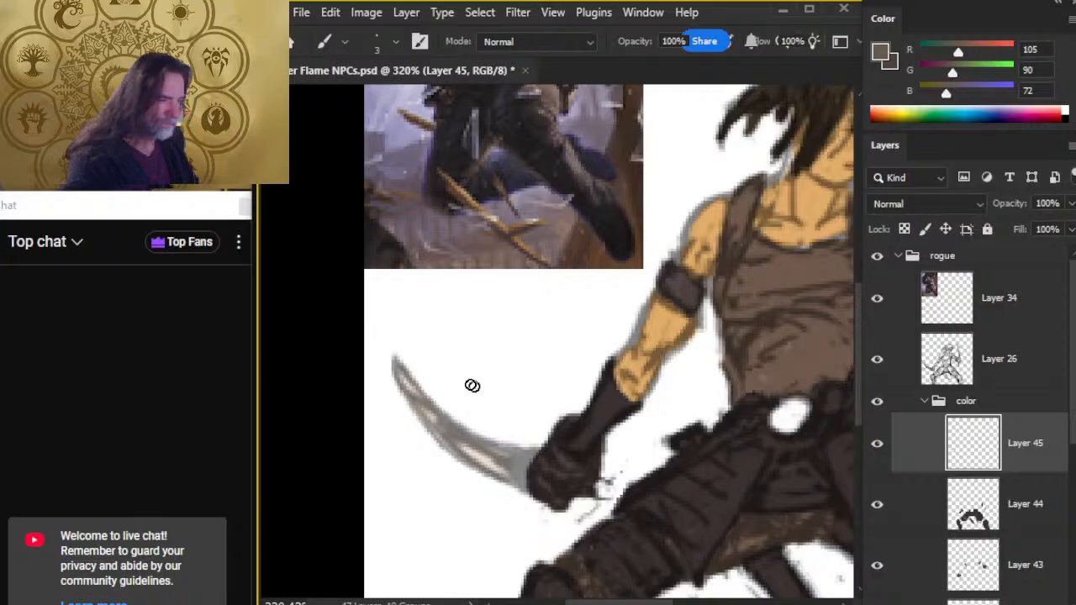
{"action": "mouse_move", "coordinate": [412, 392]}
{"action": "left_mouse_down"}
{"action": "mouse_move", "coordinate": [398, 364]}
{"action": "mouse_move", "coordinate": [410, 395]}
{"action": "mouse_move", "coordinate": [403, 373]}
{"action": "mouse_move", "coordinate": [470, 452]}
{"action": "mouse_move", "coordinate": [439, 434]}
{"action": "mouse_move", "coordinate": [458, 449]}
{"action": "mouse_move", "coordinate": [434, 415]}
{"action": "mouse_move", "coordinate": [494, 474]}
{"action": "left_mouse_up"}
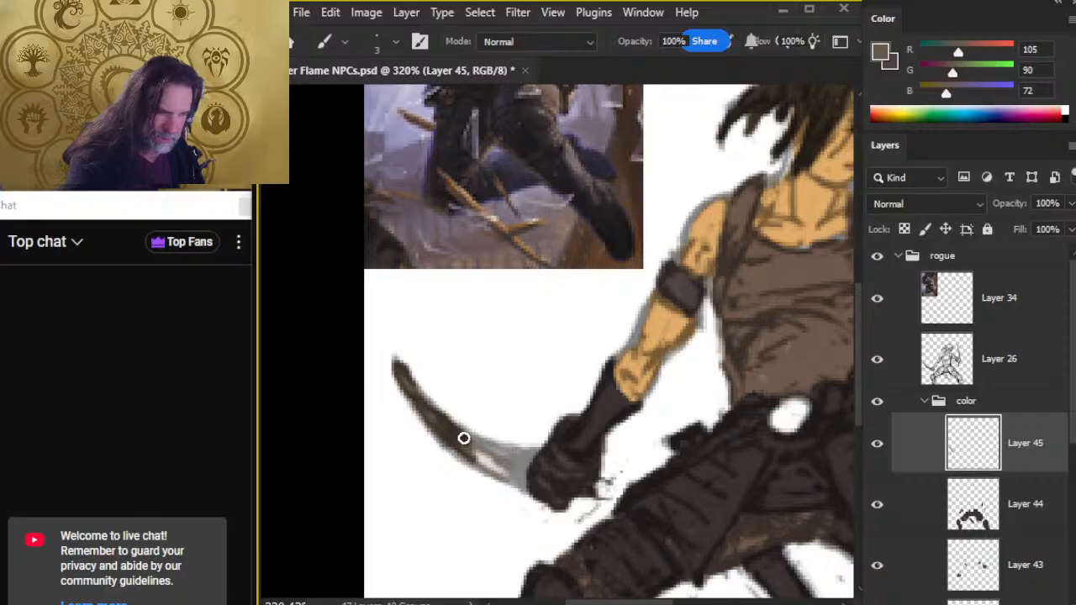
{"action": "mouse_move", "coordinate": [463, 437]}
{"action": "left_mouse_down"}
{"action": "mouse_move", "coordinate": [489, 460]}
{"action": "mouse_move", "coordinate": [497, 446]}
{"action": "mouse_move", "coordinate": [487, 456]}
{"action": "mouse_move", "coordinate": [509, 453]}
{"action": "left_mouse_up"}
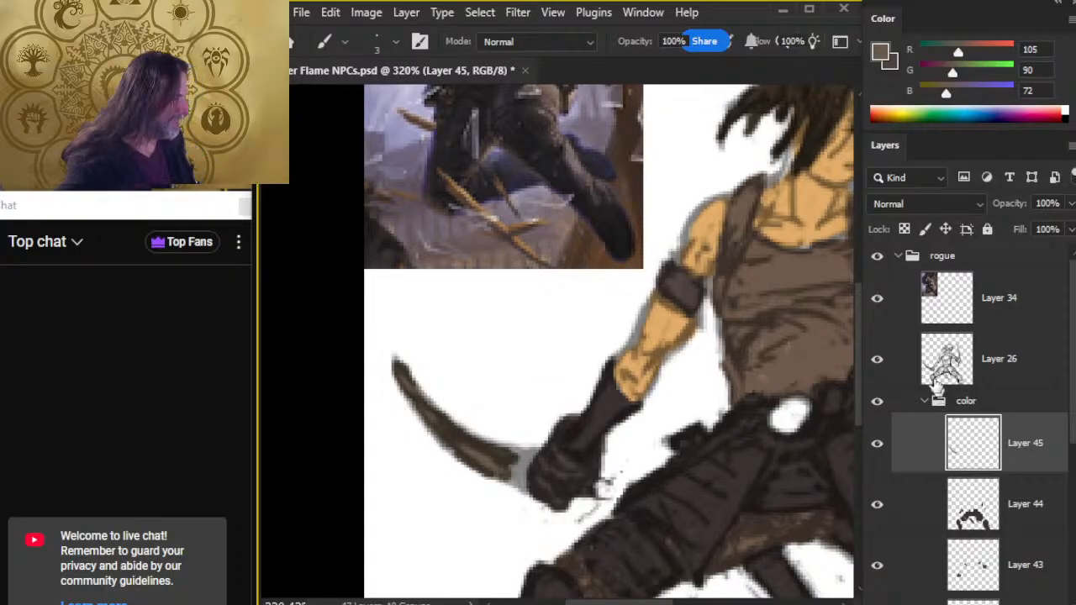
Sample the grey-violet tone RGB 95, 89, 100 from the rogue reference image and paint it along the lowered sword's blade.
{"action": "mouse_move", "coordinate": [569, 242]}
{"action": "left_mouse_down"}
{"action": "mouse_move", "coordinate": [593, 467]}
{"action": "mouse_move", "coordinate": [642, 257]}
{"action": "mouse_move", "coordinate": [600, 247]}
{"action": "mouse_move", "coordinate": [571, 264]}
{"action": "mouse_move", "coordinate": [562, 299]}
{"action": "left_mouse_up"}
{"action": "key", "text": "ctrl+space"}
{"action": "key", "text": "b"}
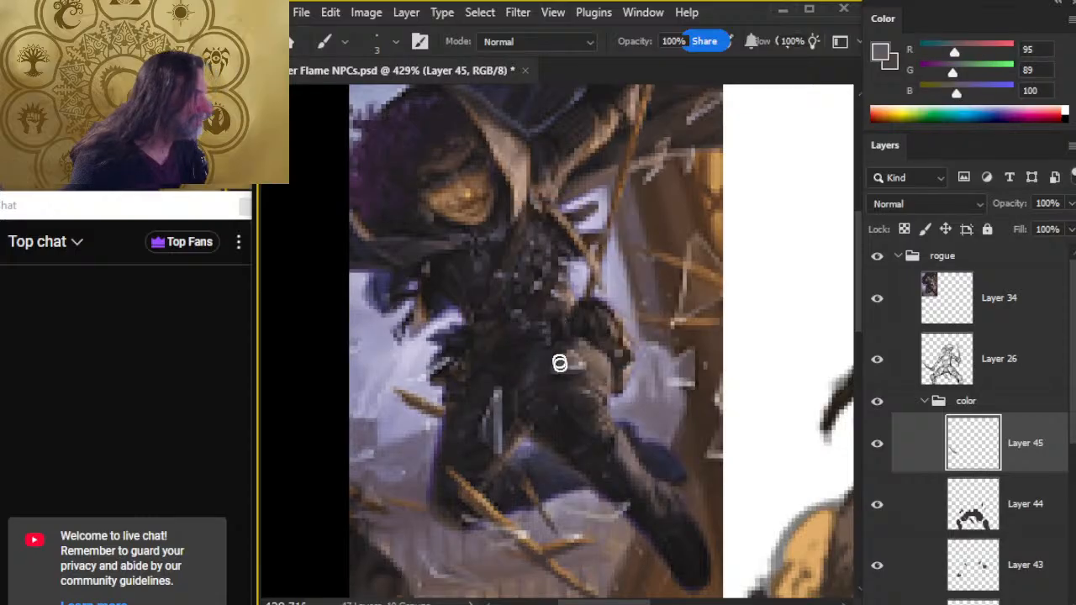
{"action": "left_click_drag", "start_coordinate": [639, 369], "coordinate": [790, 126]}
{"action": "left_click_drag", "start_coordinate": [707, 232], "coordinate": [647, 81]}
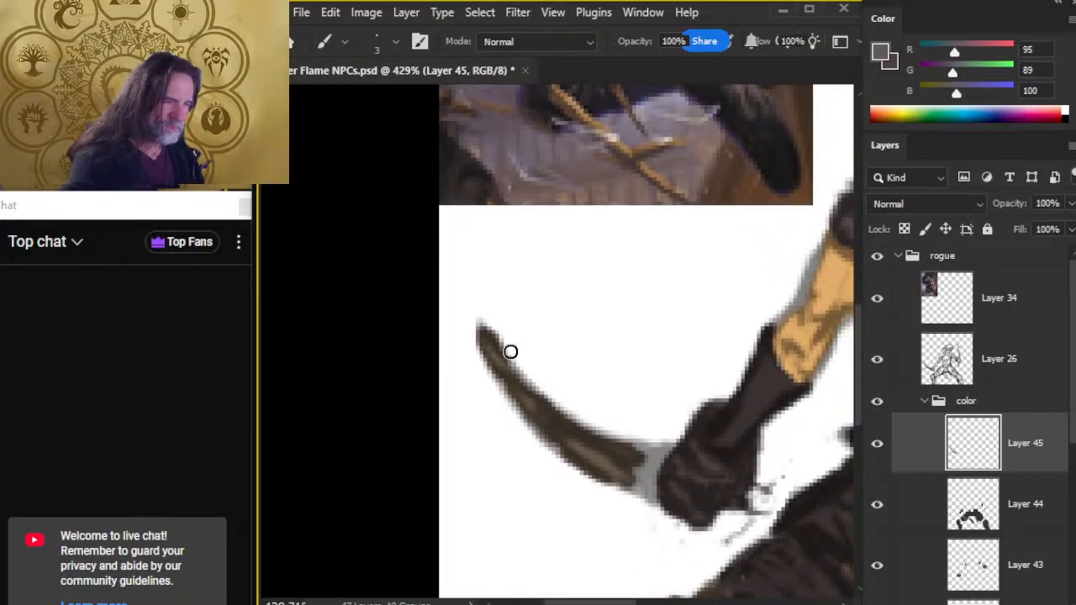
{"action": "mouse_move", "coordinate": [510, 351]}
{"action": "left_mouse_down"}
{"action": "mouse_move", "coordinate": [517, 407]}
{"action": "mouse_move", "coordinate": [546, 433]}
{"action": "mouse_move", "coordinate": [595, 460]}
{"action": "mouse_move", "coordinate": [578, 441]}
{"action": "mouse_move", "coordinate": [616, 447]}
{"action": "mouse_move", "coordinate": [618, 472]}
{"action": "mouse_move", "coordinate": [642, 448]}
{"action": "mouse_move", "coordinate": [642, 481]}
{"action": "mouse_move", "coordinate": [661, 458]}
{"action": "mouse_move", "coordinate": [644, 496]}
{"action": "mouse_move", "coordinate": [654, 447]}
{"action": "left_mouse_up"}
Sample the tan tone RGB 177, 142, 103 from the rogue reference image and paint it over the lowered sword's blade.
{"action": "left_click_drag", "start_coordinate": [682, 260], "coordinate": [634, 523]}
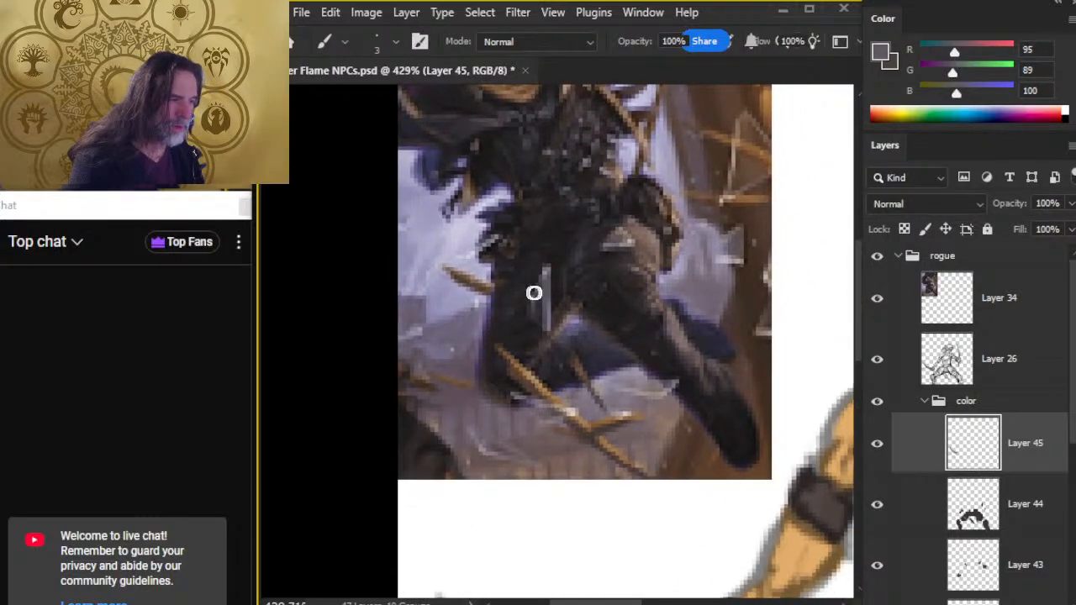
{"action": "left_click", "coordinate": [568, 403], "text": "alt"}
{"action": "left_click_drag", "start_coordinate": [568, 403], "coordinate": [566, 415]}
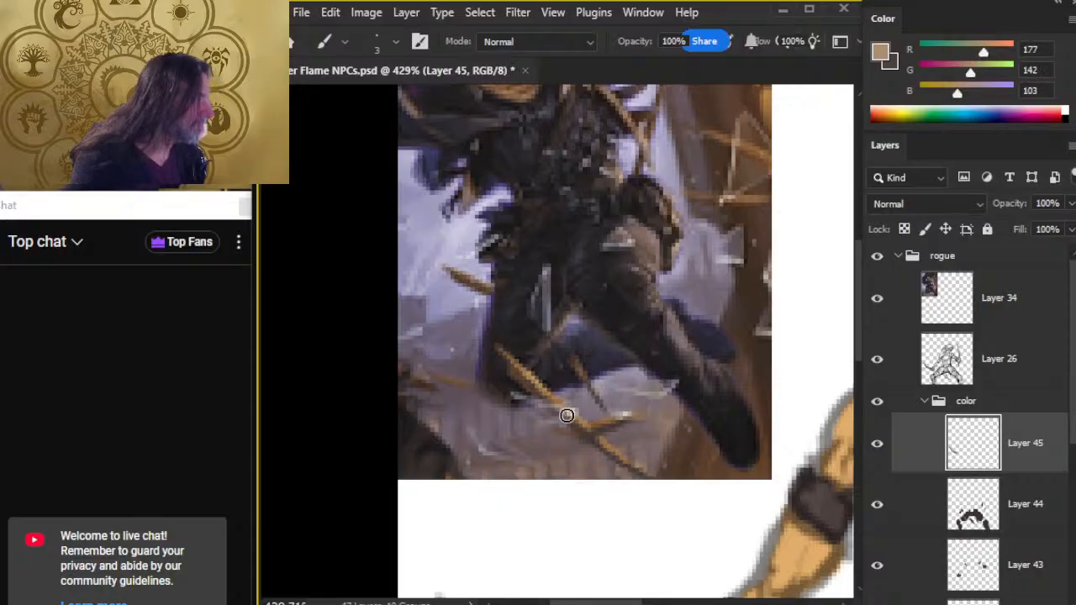
{"action": "left_click_drag", "start_coordinate": [576, 552], "coordinate": [594, 174]}
{"action": "mouse_move", "coordinate": [469, 248]}
{"action": "left_mouse_down"}
{"action": "mouse_move", "coordinate": [503, 307]}
{"action": "mouse_move", "coordinate": [494, 292]}
{"action": "mouse_move", "coordinate": [582, 364]}
{"action": "mouse_move", "coordinate": [597, 356]}
{"action": "mouse_move", "coordinate": [568, 348]}
{"action": "mouse_move", "coordinate": [574, 340]}
{"action": "mouse_move", "coordinate": [611, 369]}
{"action": "mouse_move", "coordinate": [630, 356]}
{"action": "mouse_move", "coordinate": [625, 387]}
{"action": "mouse_move", "coordinate": [634, 368]}
{"action": "mouse_move", "coordinate": [578, 356]}
{"action": "mouse_move", "coordinate": [479, 272]}
{"action": "mouse_move", "coordinate": [472, 234]}
{"action": "mouse_move", "coordinate": [500, 278]}
{"action": "mouse_move", "coordinate": [557, 319]}
{"action": "left_mouse_up"}
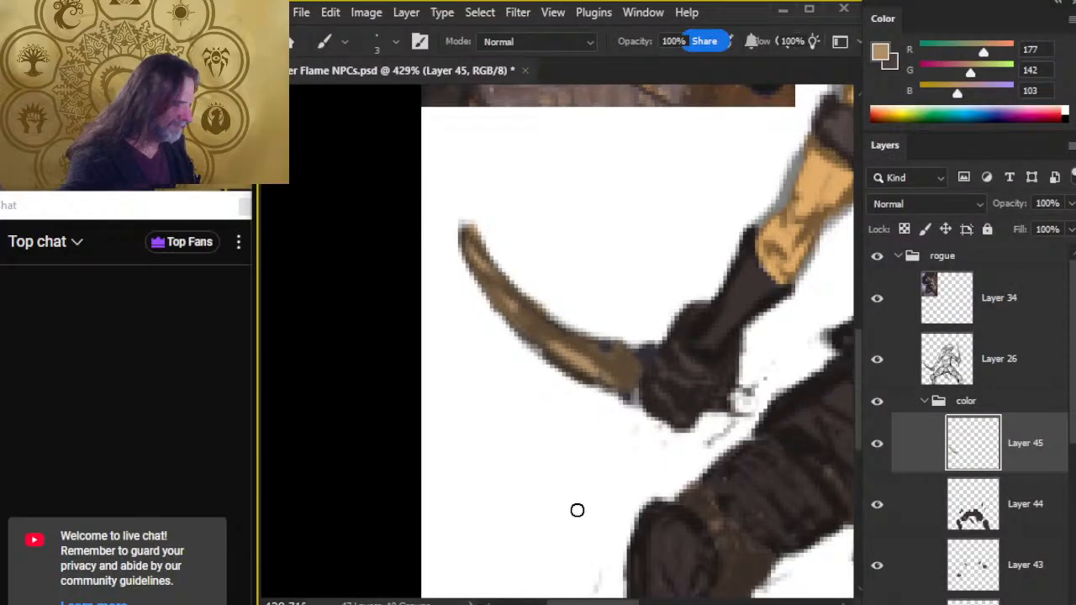
Paint the round belt buckle at the rogue's waist in the tan metal tone.
{"action": "key", "text": "space"}
{"action": "left_click_drag", "start_coordinate": [613, 476], "coordinate": [300, 401]}
{"action": "left_click_drag", "start_coordinate": [677, 361], "coordinate": [413, 588]}
{"action": "left_click_drag", "start_coordinate": [521, 272], "coordinate": [562, 471]}
{"action": "mouse_move", "coordinate": [501, 398]}
{"action": "left_mouse_down"}
{"action": "mouse_move", "coordinate": [672, 179]}
{"action": "mouse_move", "coordinate": [482, 416]}
{"action": "mouse_move", "coordinate": [490, 403]}
{"action": "mouse_move", "coordinate": [493, 432]}
{"action": "mouse_move", "coordinate": [488, 401]}
{"action": "mouse_move", "coordinate": [492, 432]}
{"action": "mouse_move", "coordinate": [520, 410]}
{"action": "left_mouse_up"}
Paint the raised sword's blade and crossguard in the tan metal tone.
{"action": "left_click_drag", "start_coordinate": [712, 314], "coordinate": [497, 499]}
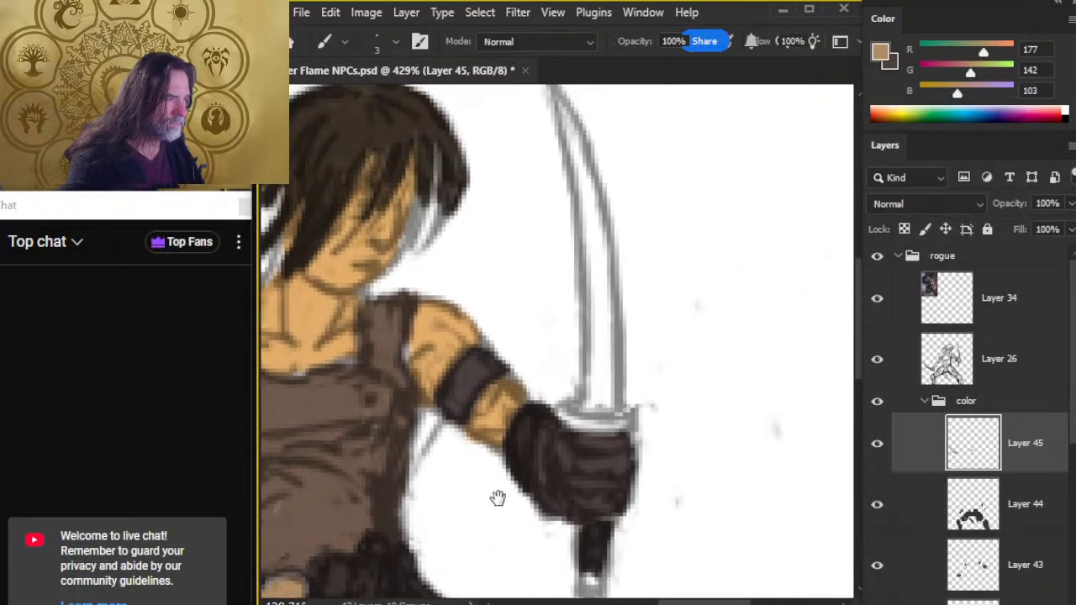
{"action": "mouse_move", "coordinate": [576, 143]}
{"action": "left_mouse_down"}
{"action": "mouse_move", "coordinate": [555, 92]}
{"action": "mouse_move", "coordinate": [591, 219]}
{"action": "mouse_move", "coordinate": [579, 272]}
{"action": "mouse_move", "coordinate": [588, 267]}
{"action": "mouse_move", "coordinate": [604, 314]}
{"action": "mouse_move", "coordinate": [585, 242]}
{"action": "mouse_move", "coordinate": [592, 357]}
{"action": "mouse_move", "coordinate": [597, 300]}
{"action": "mouse_move", "coordinate": [610, 414]}
{"action": "mouse_move", "coordinate": [588, 342]}
{"action": "mouse_move", "coordinate": [572, 376]}
{"action": "mouse_move", "coordinate": [600, 379]}
{"action": "mouse_move", "coordinate": [583, 408]}
{"action": "mouse_move", "coordinate": [586, 399]}
{"action": "mouse_move", "coordinate": [597, 419]}
{"action": "mouse_move", "coordinate": [602, 399]}
{"action": "mouse_move", "coordinate": [571, 420]}
{"action": "mouse_move", "coordinate": [612, 419]}
{"action": "left_mouse_up"}
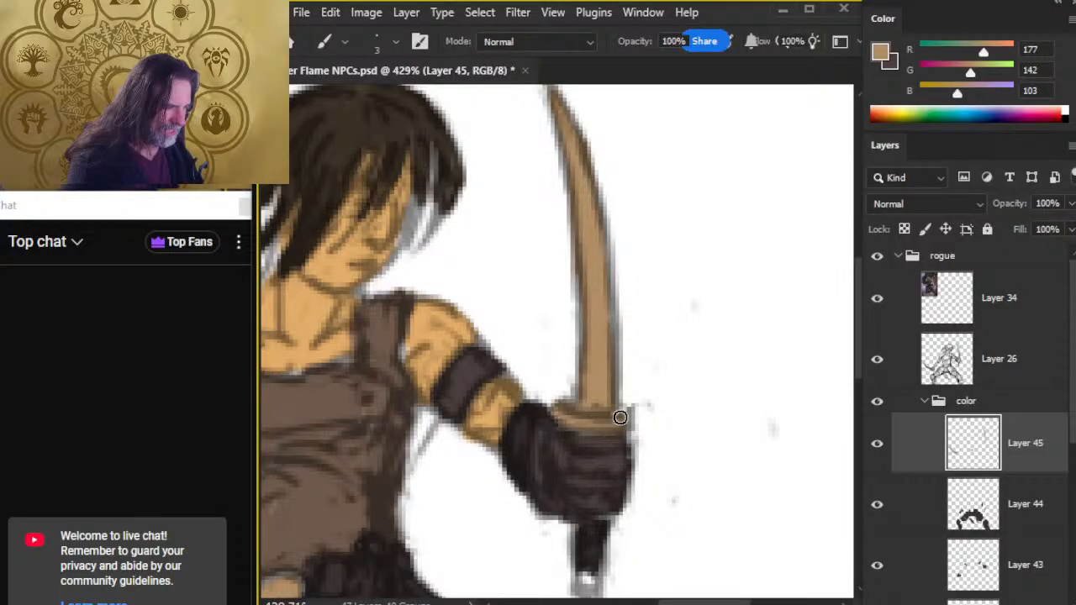
{"action": "key", "text": "e"}
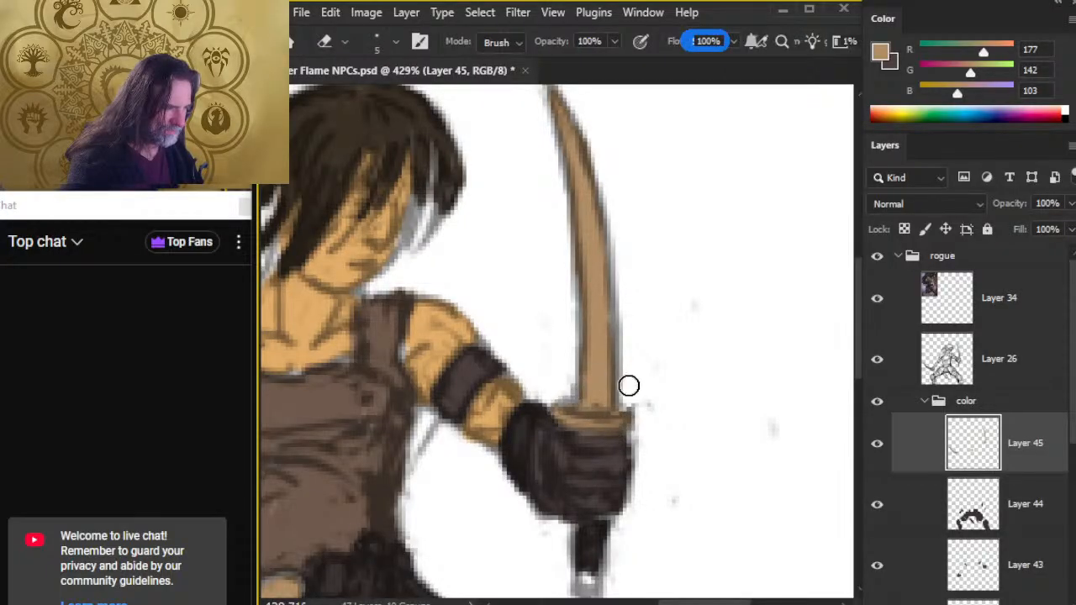
Paint the pommels of the raised and lowered swords in the tan metal tone.
{"action": "scroll", "coordinate": [629, 392], "scroll_direction": "down", "scroll_amount": 5}
{"action": "key", "text": "b"}
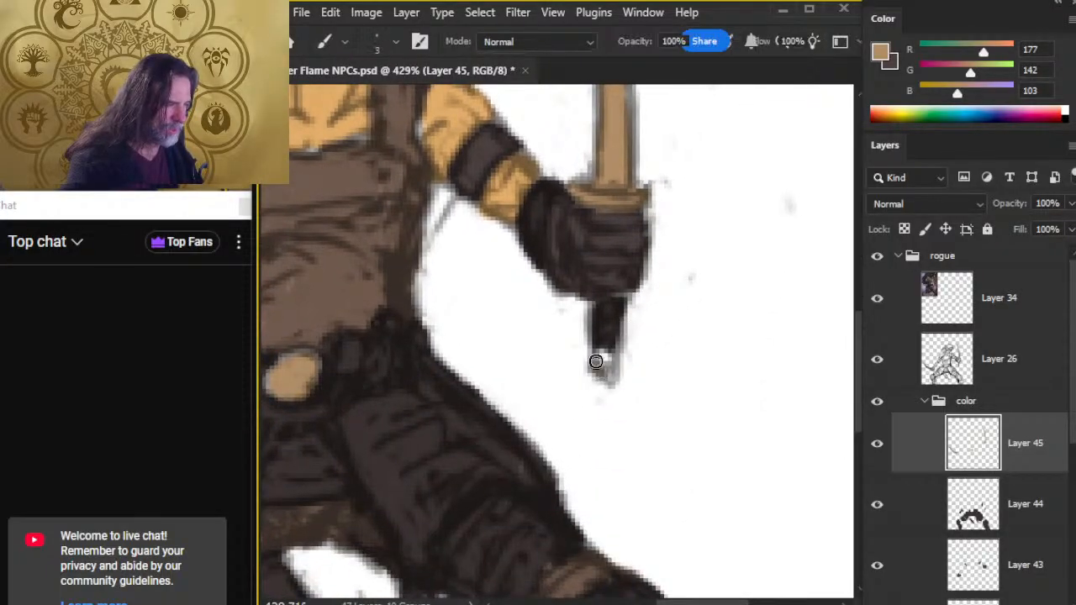
{"action": "left_click_drag", "start_coordinate": [596, 361], "coordinate": [599, 368]}
{"action": "key", "text": "z"}
{"action": "left_click_drag", "start_coordinate": [641, 478], "coordinate": [551, 431]}
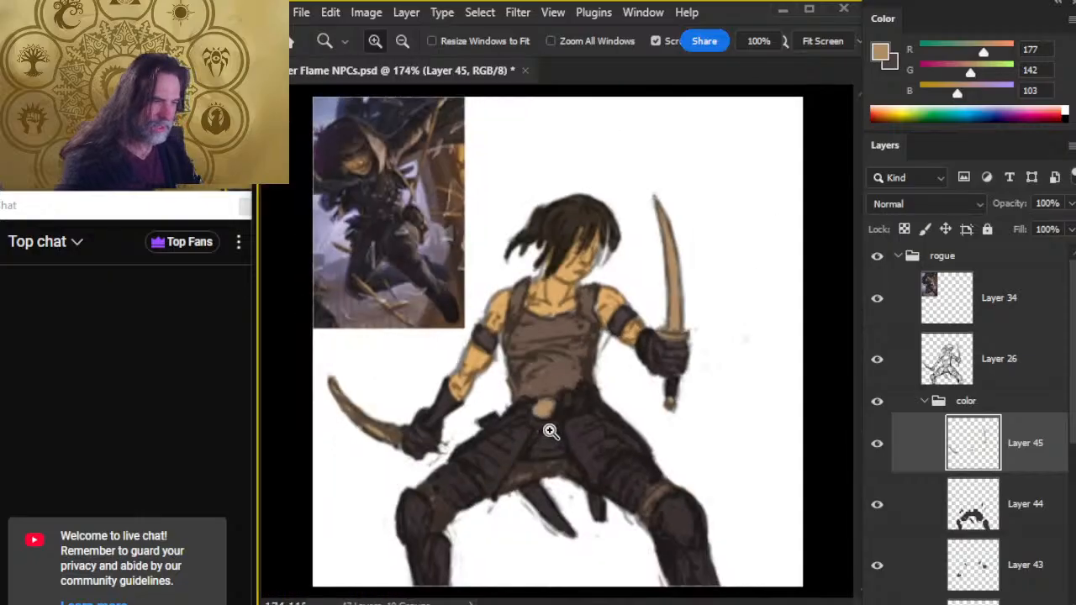
{"action": "key", "text": "b"}
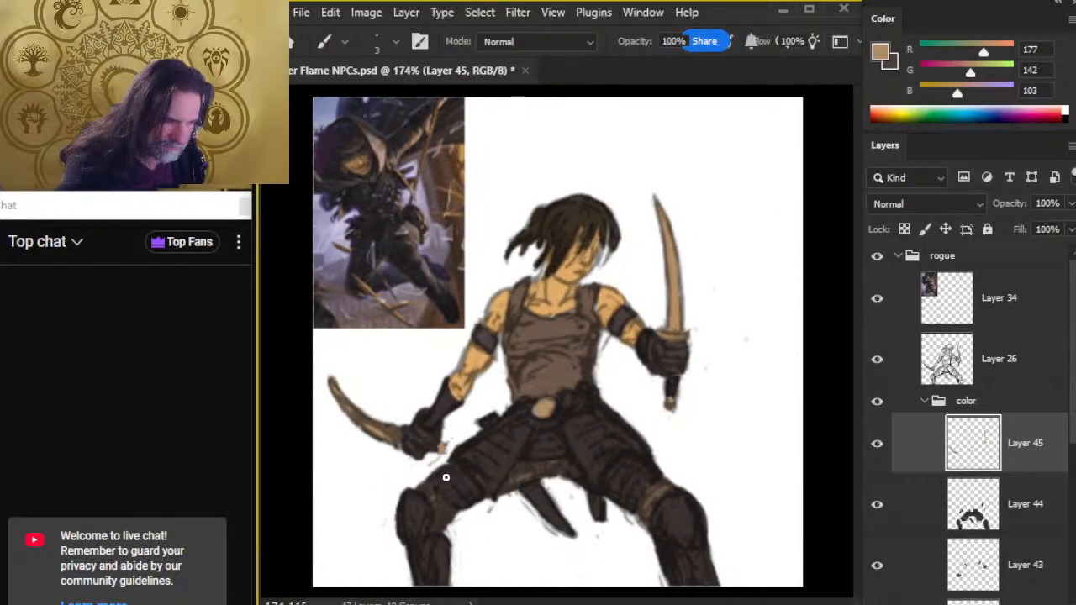
Duplicate the color group as "color copy" and merge the copy into a single layer.
{"action": "left_click", "coordinate": [924, 402]}
{"action": "right_click", "coordinate": [980, 400]}
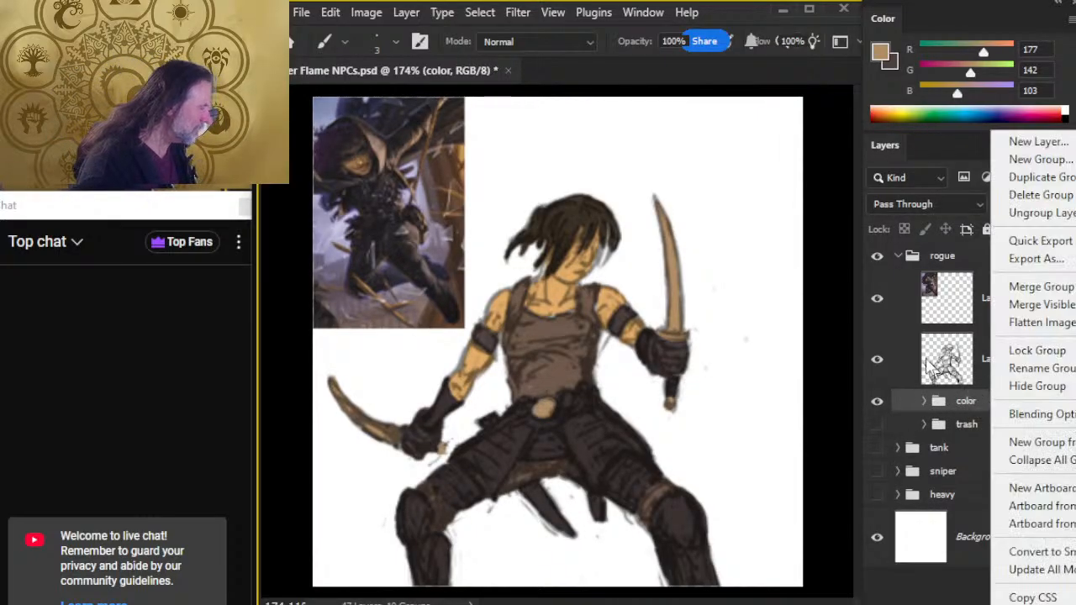
{"action": "left_click", "coordinate": [1040, 176]}
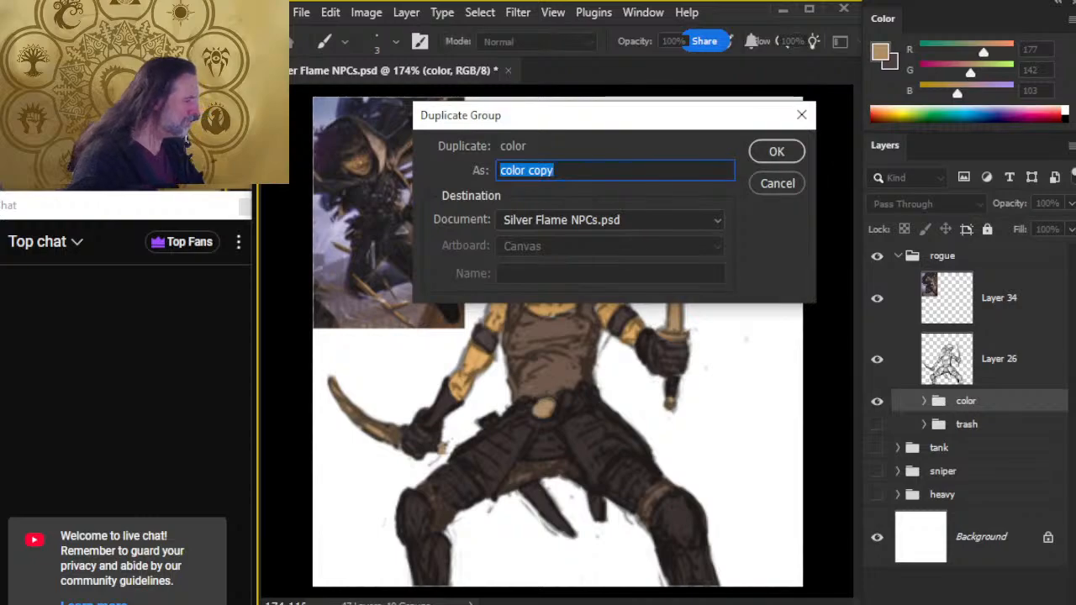
{"action": "key", "text": "Return"}
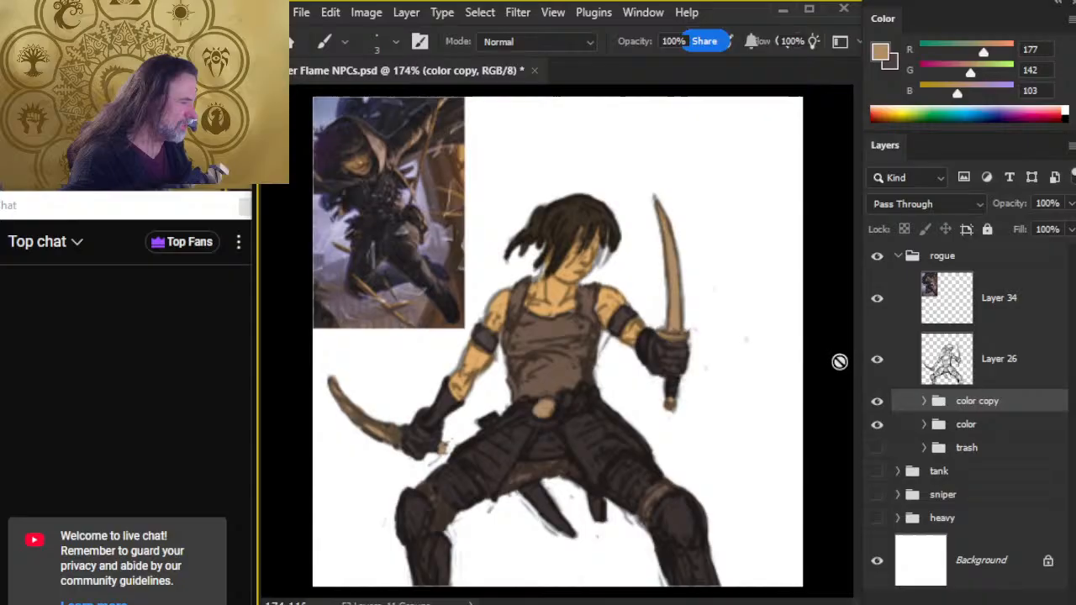
{"action": "right_click", "coordinate": [970, 402]}
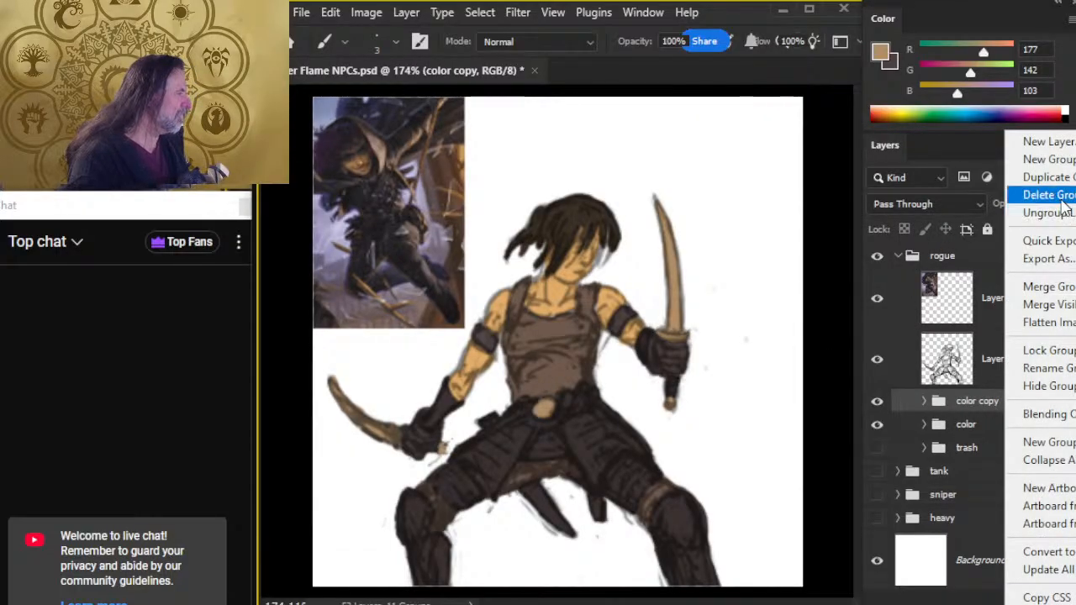
{"action": "left_click", "coordinate": [1051, 287]}
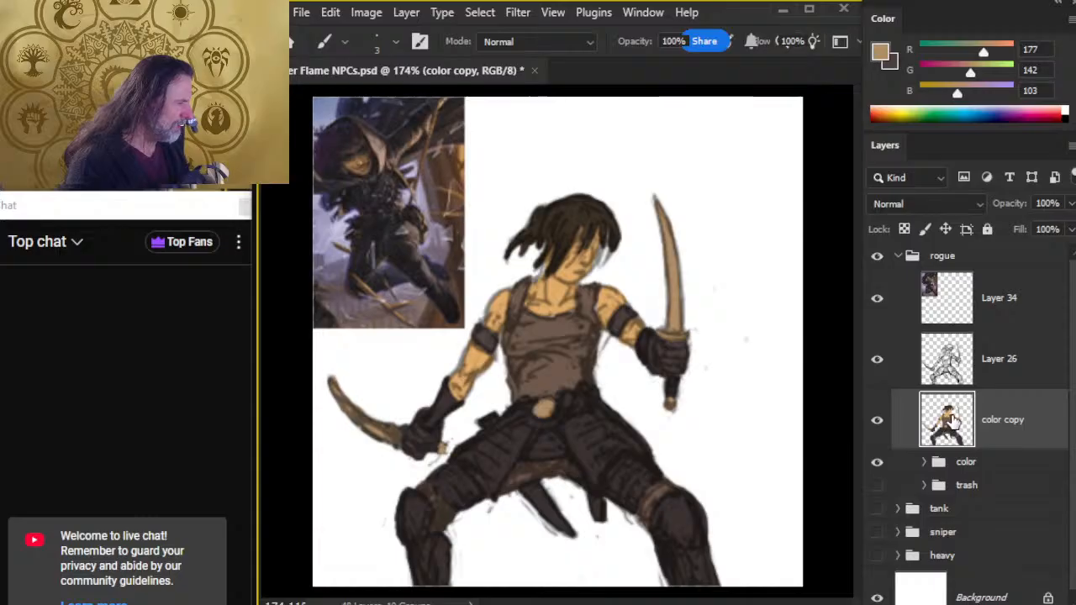
Select the empty area around the figure on the color copy layer with the Magic Wand and duplicate the Layer 26 line art.
{"action": "key", "text": "w"}
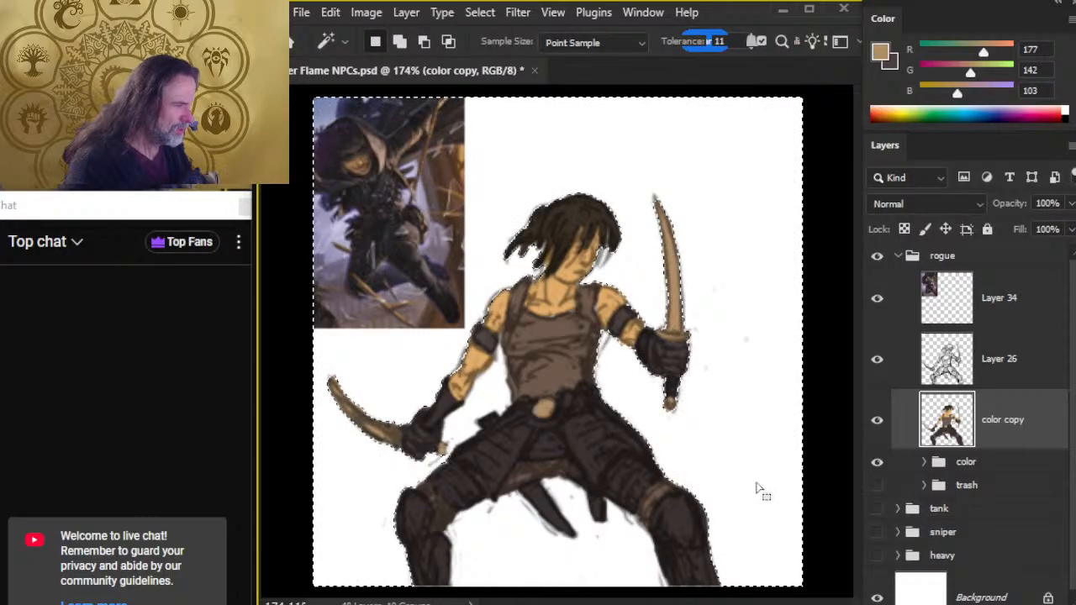
{"action": "left_click", "coordinate": [999, 374]}
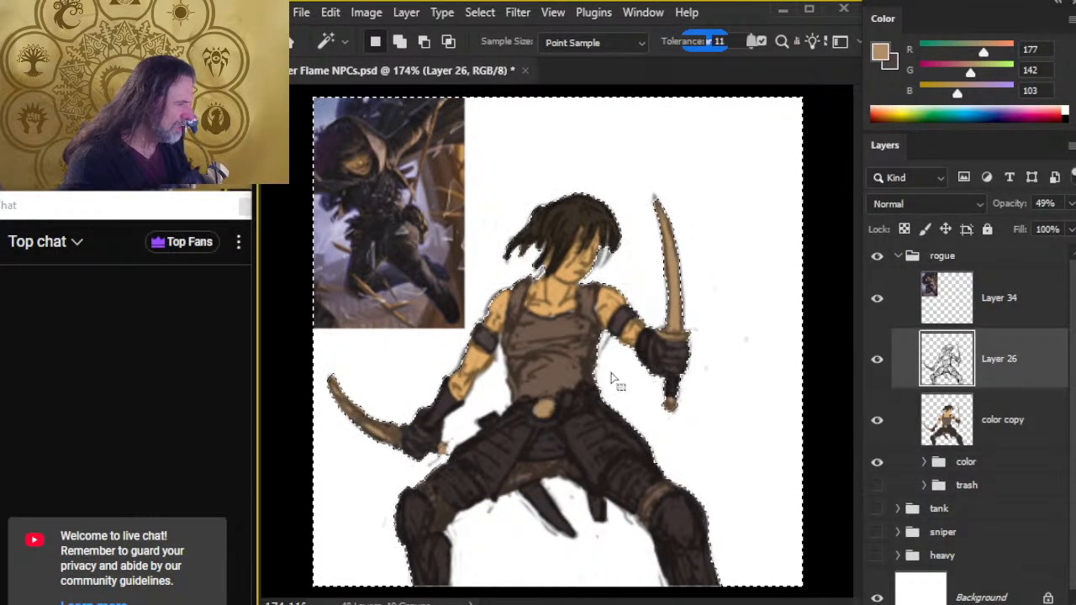
{"action": "right_click", "coordinate": [996, 362]}
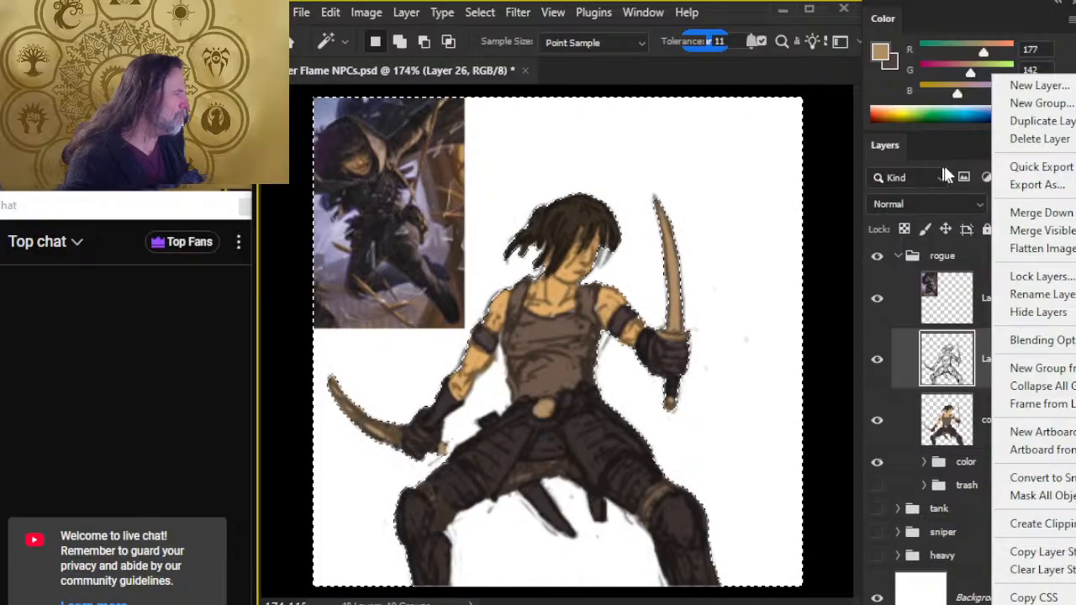
{"action": "left_click", "coordinate": [1040, 120]}
{"action": "key", "text": "Return"}
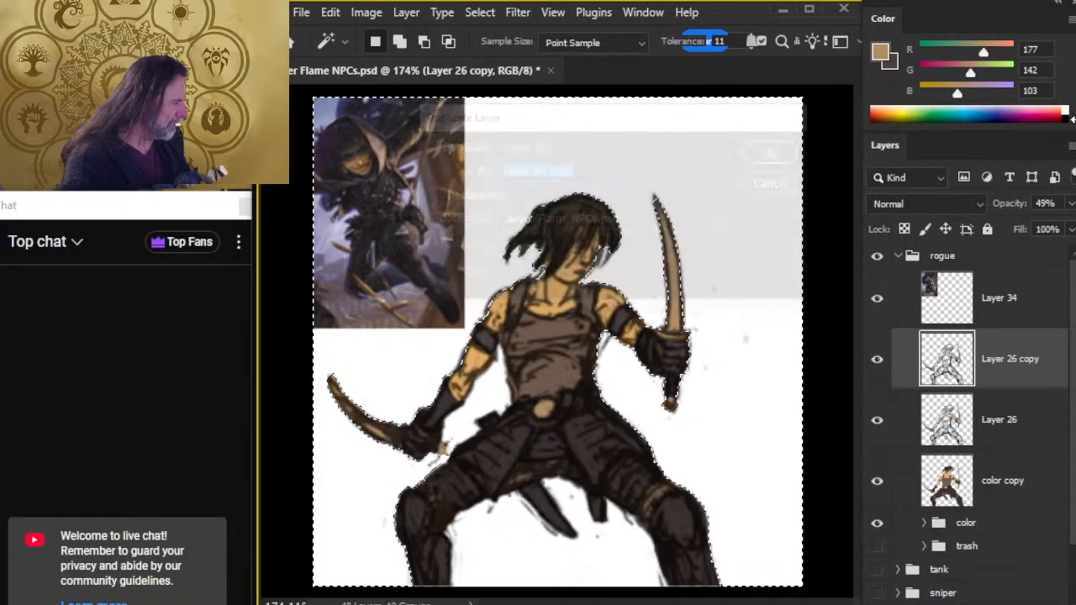
Try clearing the Layer 26 copy line art outside the figure, compare it against the original Layer 26, and undo the clearing.
{"action": "left_click", "coordinate": [876, 419]}
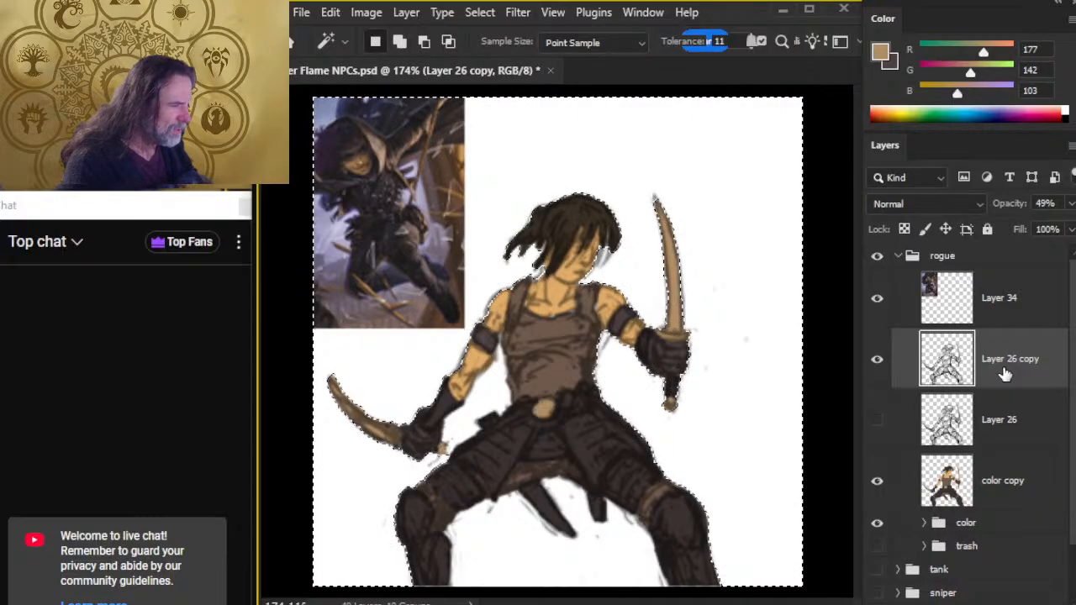
{"action": "key", "text": "l"}
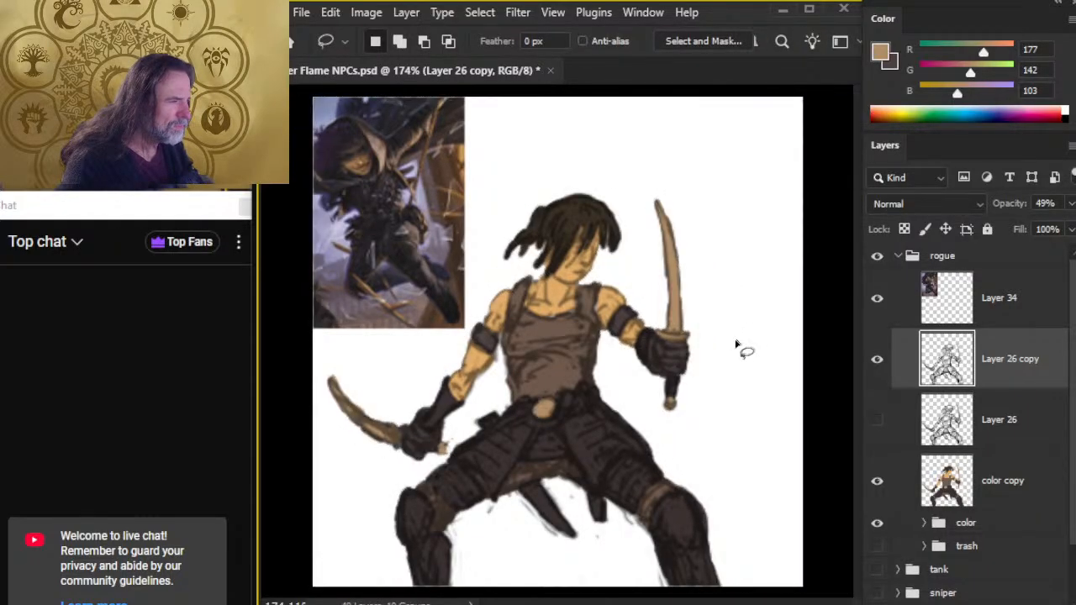
{"action": "left_click", "coordinate": [875, 422]}
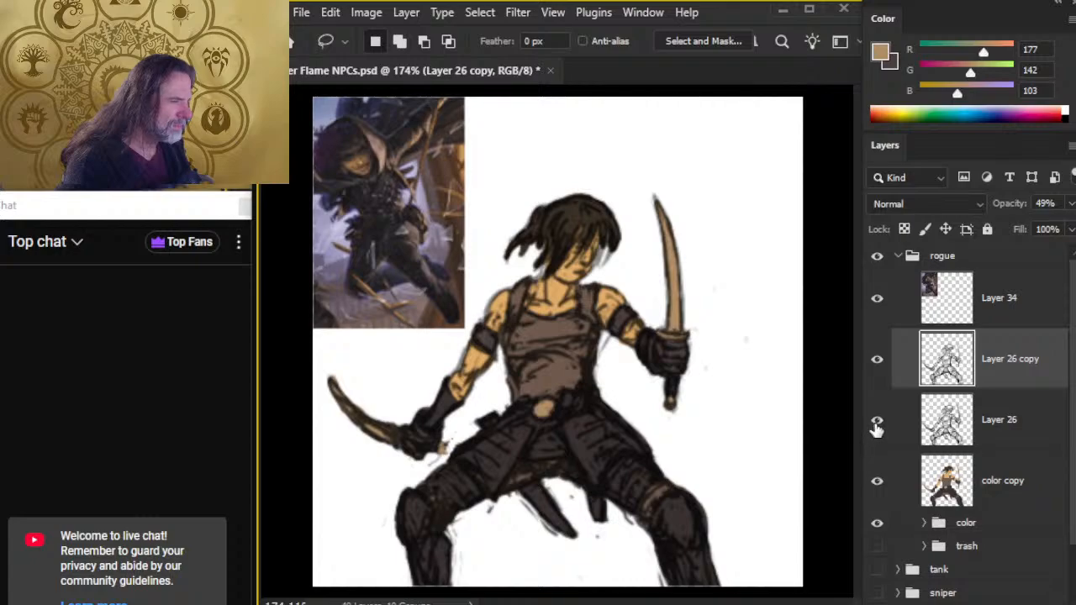
{"action": "left_click", "coordinate": [876, 426]}
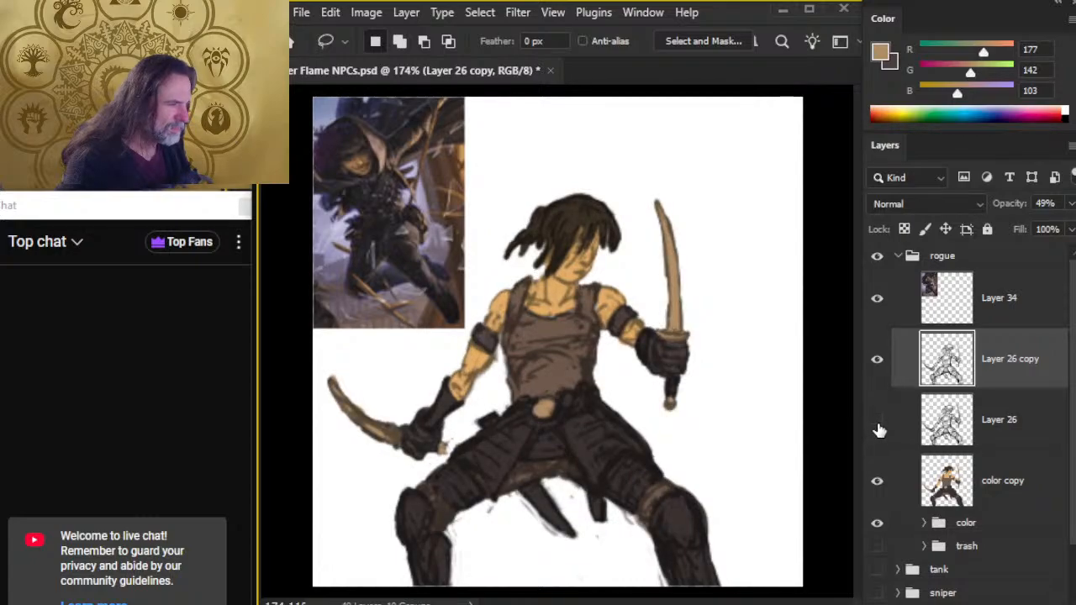
{"action": "left_click", "coordinate": [878, 428]}
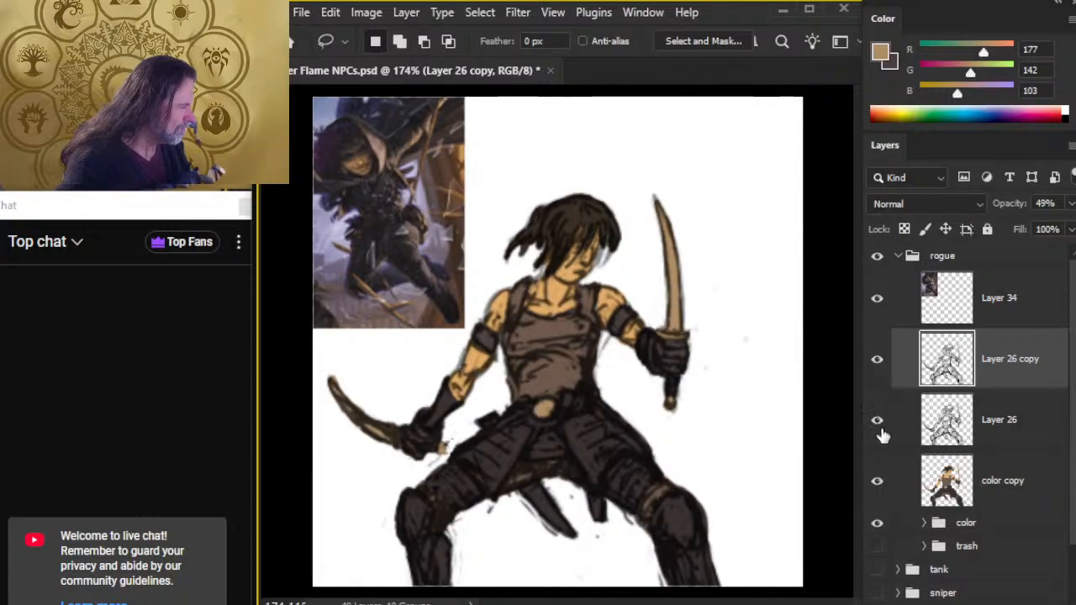
{"action": "key", "text": "ctrl+z"}
{"action": "key", "text": "ctrl+z"}
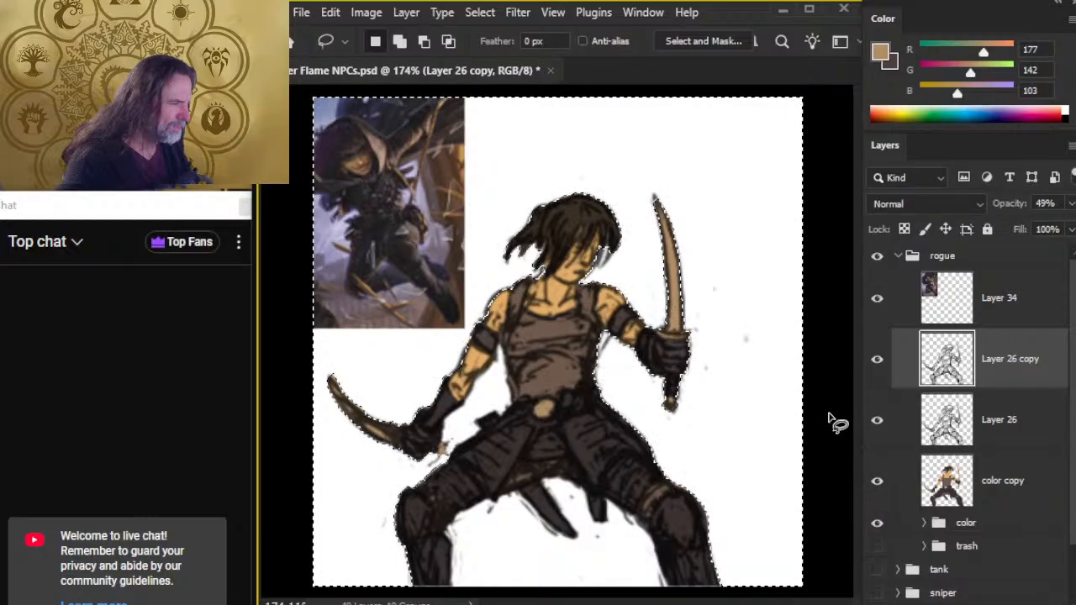
Deselect, hide the original Layer 26, and erase stray lines around the torso, arms and lowered sword's pommel on Layer 26 copy.
{"action": "key", "text": "ctrl+d"}
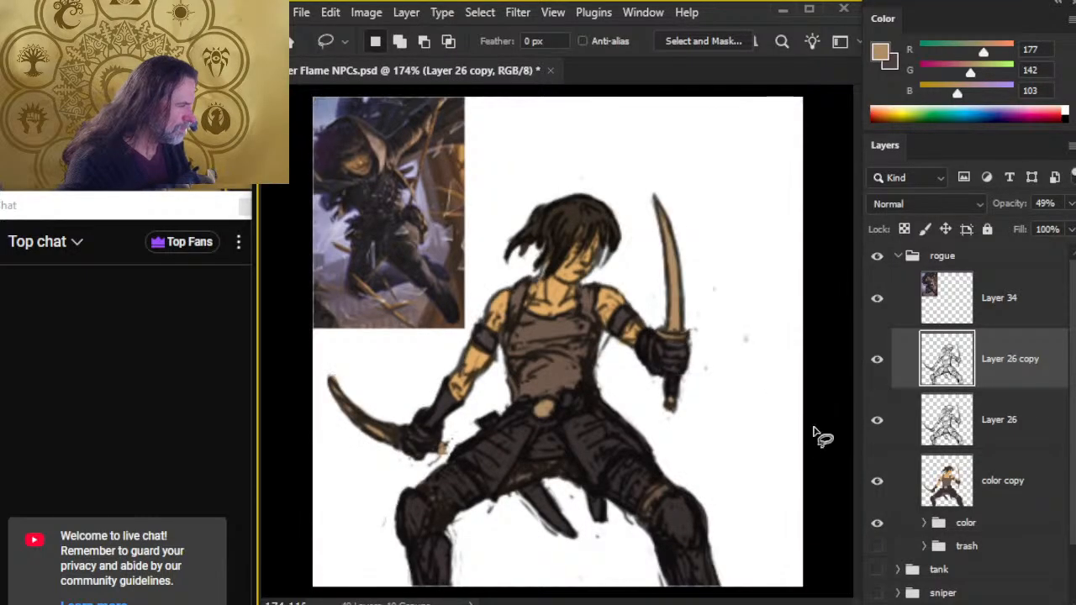
{"action": "left_click", "coordinate": [878, 438]}
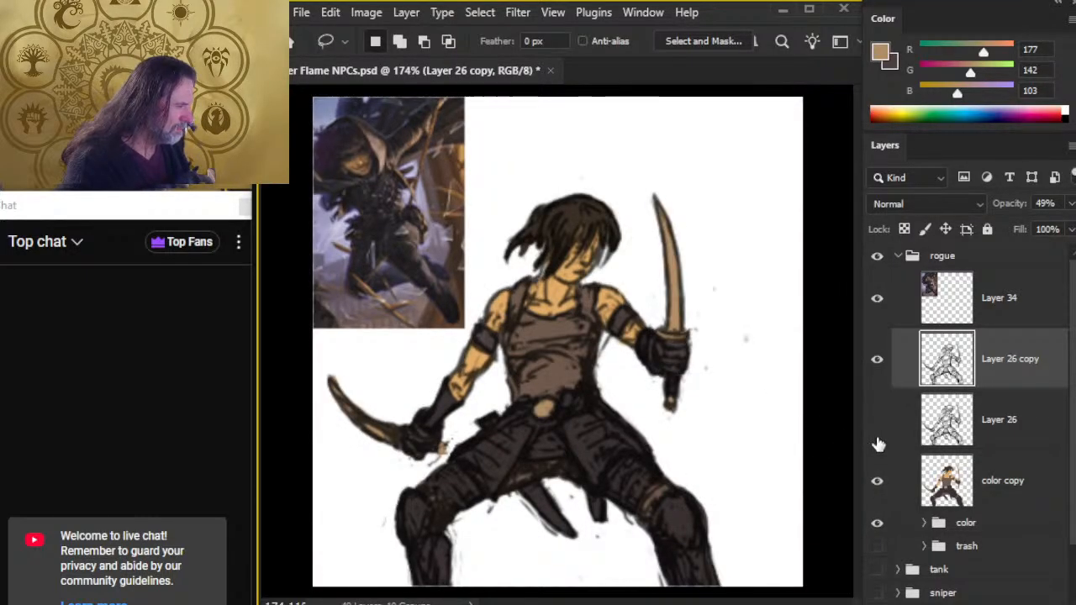
{"action": "key", "text": "z"}
{"action": "left_click", "coordinate": [634, 368]}
{"action": "key", "text": "e"}
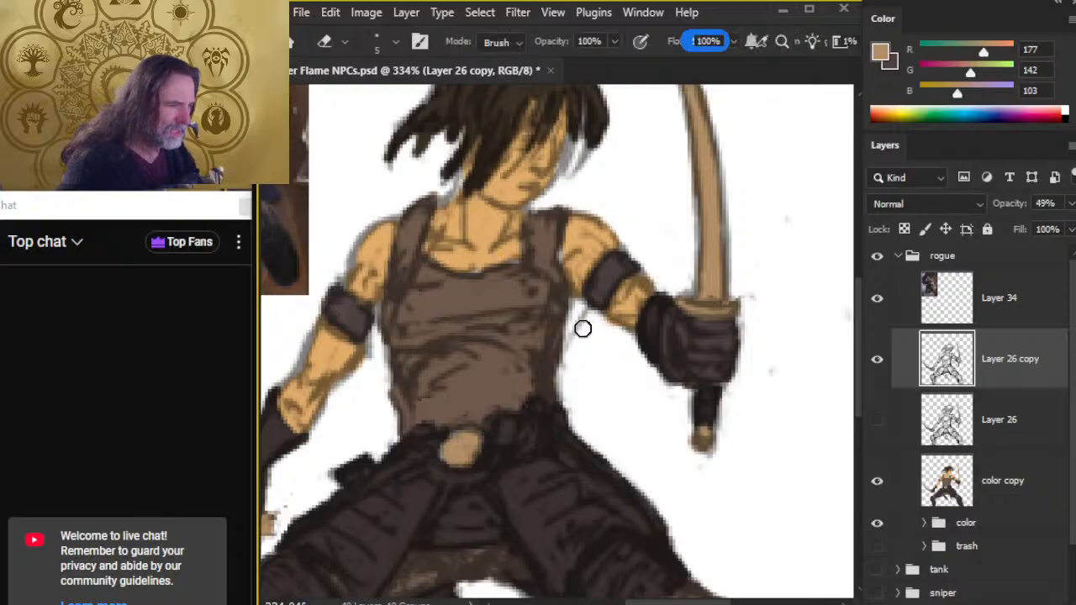
{"action": "mouse_move", "coordinate": [582, 329]}
{"action": "left_mouse_down"}
{"action": "mouse_move", "coordinate": [582, 312]}
{"action": "mouse_move", "coordinate": [627, 331]}
{"action": "left_mouse_up"}
{"action": "key", "text": "["}
{"action": "left_click_drag", "start_coordinate": [572, 369], "coordinate": [563, 388]}
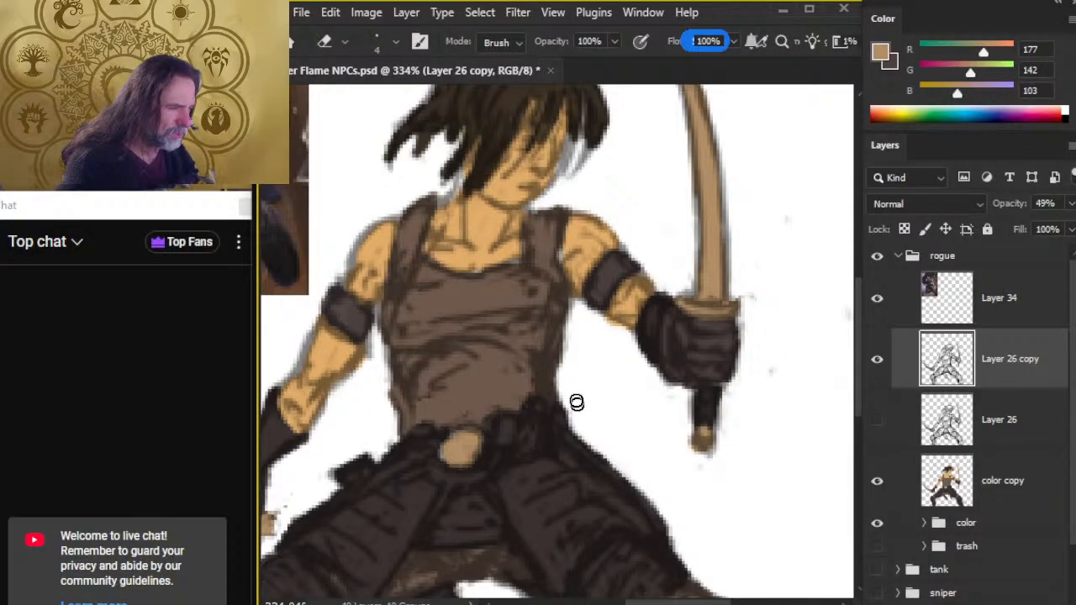
{"action": "key", "text": "["}
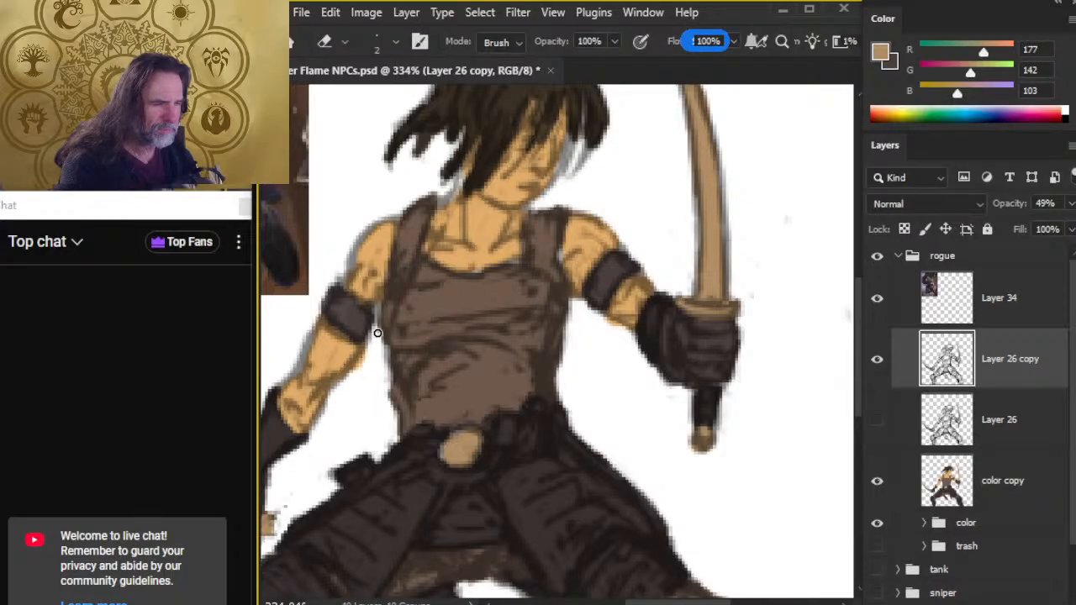
{"action": "left_click_drag", "start_coordinate": [359, 469], "coordinate": [530, 382]}
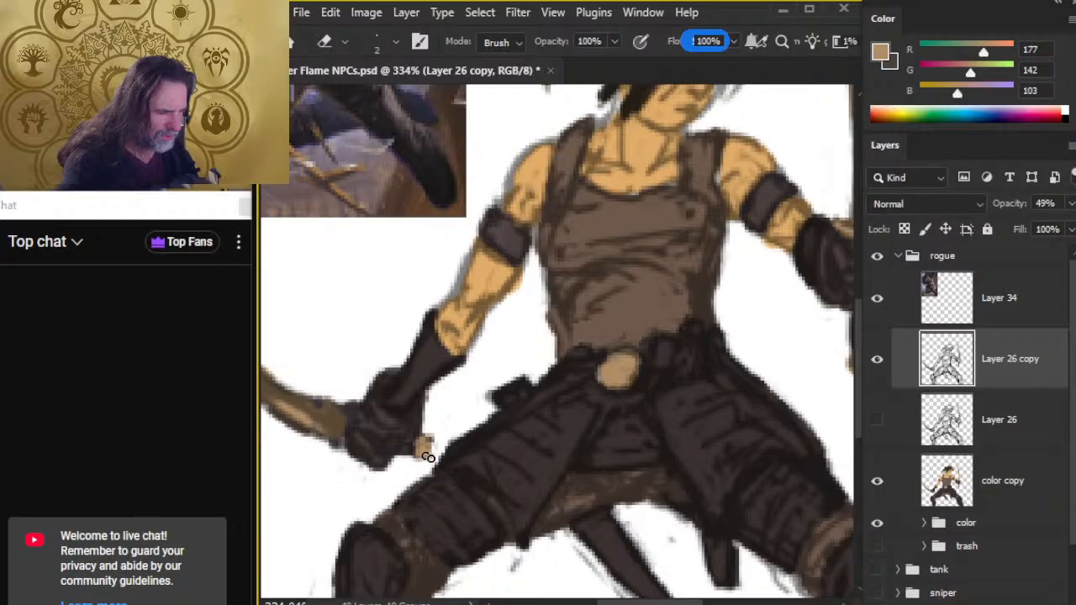
Erase the stray lines around the two hanging pieces below the skirt and along the inner thighs on Layer 26 copy.
{"action": "mouse_move", "coordinate": [545, 294]}
{"action": "left_mouse_down"}
{"action": "mouse_move", "coordinate": [538, 426]}
{"action": "mouse_move", "coordinate": [542, 220]}
{"action": "left_mouse_up"}
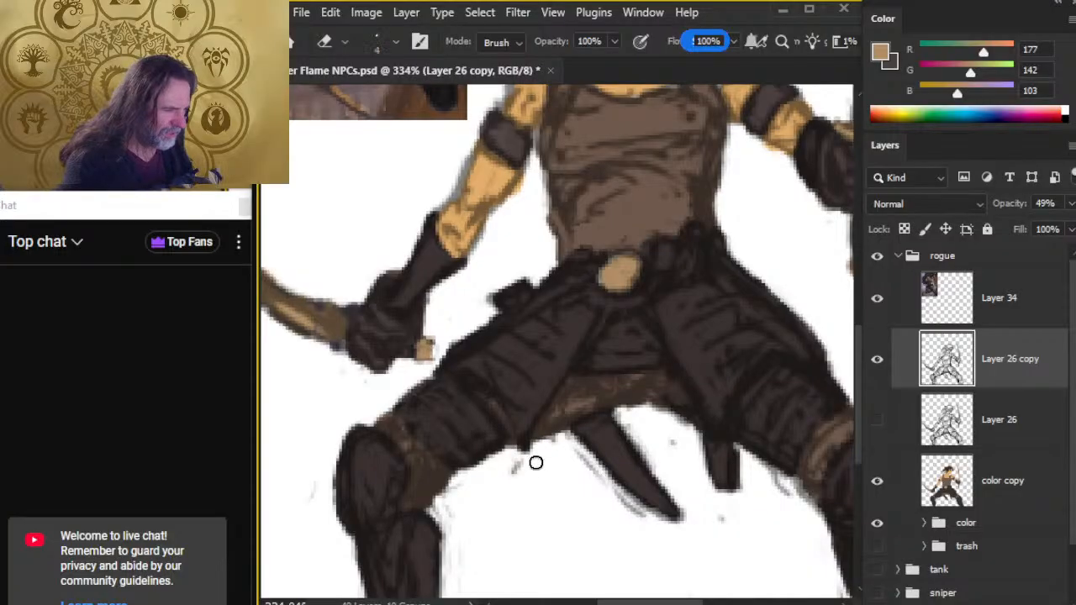
{"action": "left_click_drag", "start_coordinate": [535, 462], "coordinate": [514, 466]}
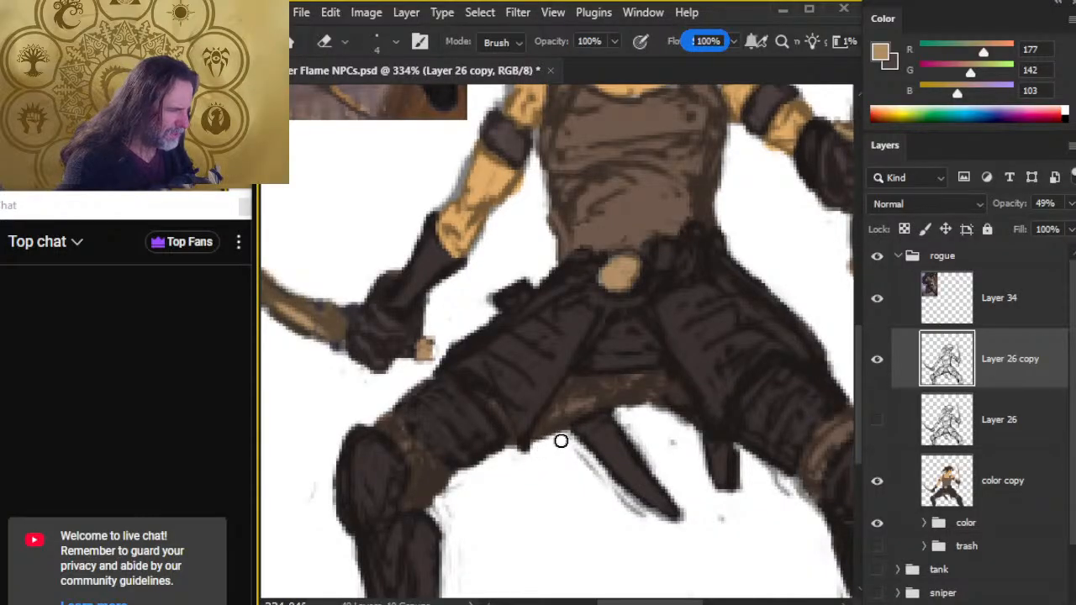
{"action": "mouse_move", "coordinate": [560, 440]}
{"action": "left_mouse_down"}
{"action": "mouse_move", "coordinate": [655, 526]}
{"action": "mouse_move", "coordinate": [617, 500]}
{"action": "mouse_move", "coordinate": [630, 512]}
{"action": "mouse_move", "coordinate": [658, 491]}
{"action": "left_mouse_up"}
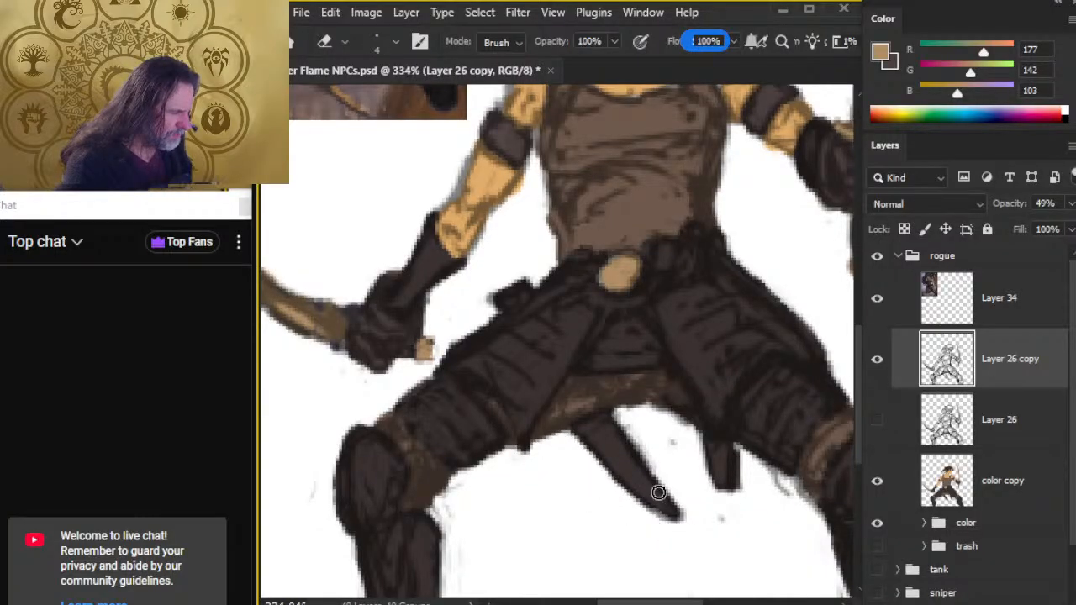
{"action": "key", "text": "["}
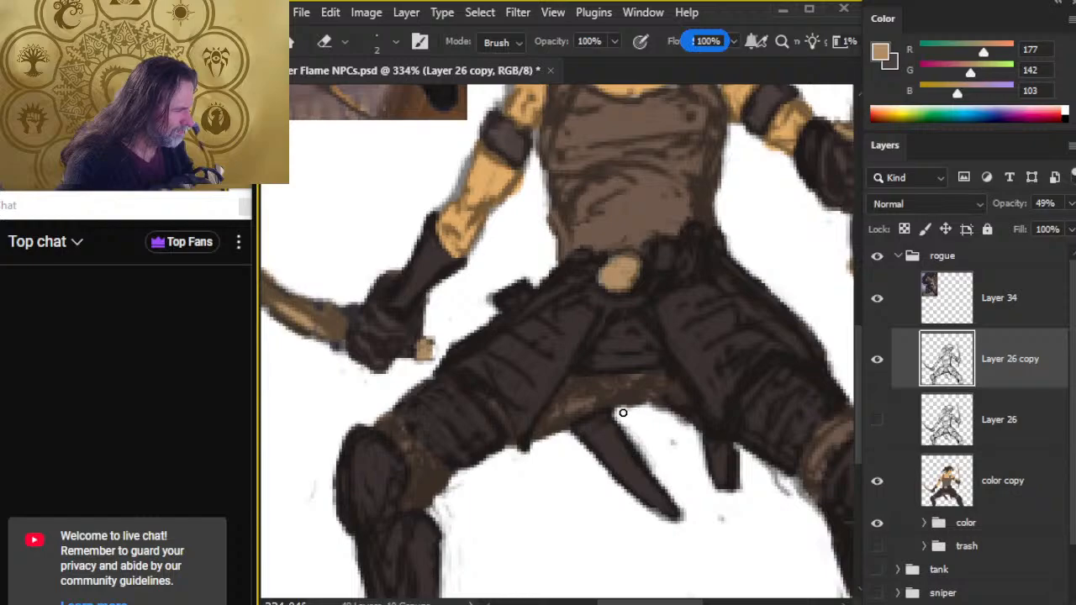
{"action": "mouse_move", "coordinate": [634, 415]}
{"action": "left_mouse_down"}
{"action": "mouse_move", "coordinate": [664, 413]}
{"action": "mouse_move", "coordinate": [686, 429]}
{"action": "mouse_move", "coordinate": [665, 461]}
{"action": "left_mouse_up"}
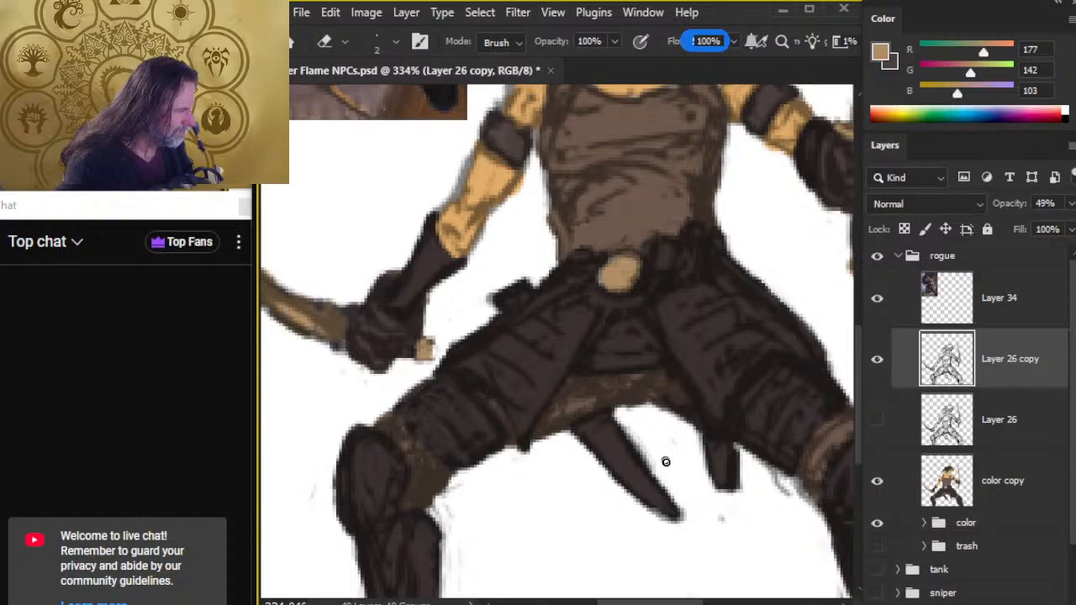
{"action": "left_click_drag", "start_coordinate": [713, 516], "coordinate": [736, 538]}
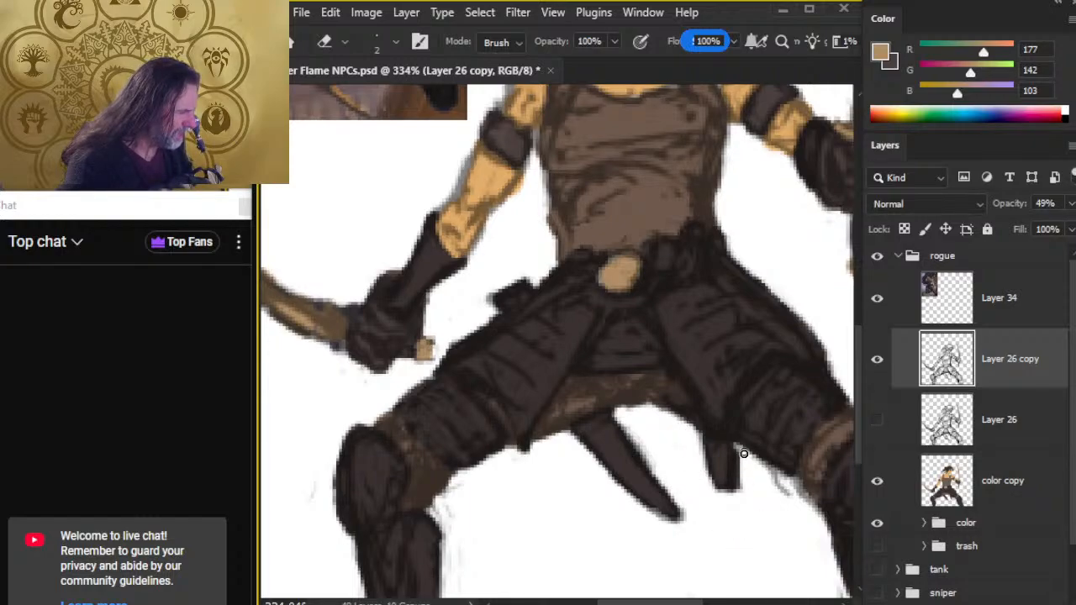
{"action": "mouse_move", "coordinate": [743, 454]}
{"action": "left_mouse_down"}
{"action": "mouse_move", "coordinate": [771, 481]}
{"action": "mouse_move", "coordinate": [761, 470]}
{"action": "left_mouse_up"}
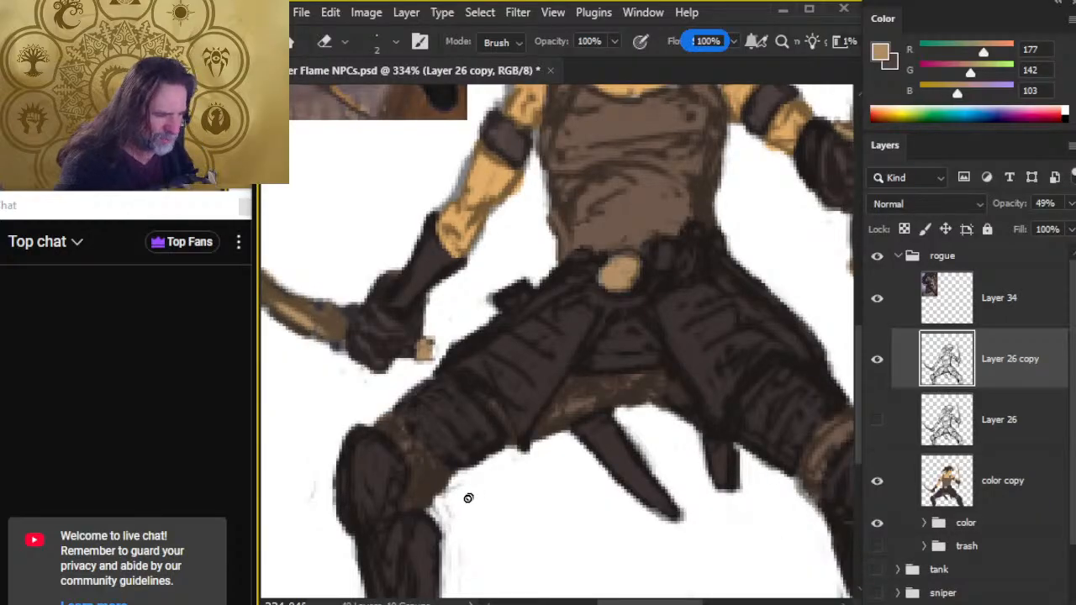
Erase the stray sketch lines around both knees and lower legs on Layer 26 copy.
{"action": "left_click_drag", "start_coordinate": [452, 504], "coordinate": [446, 521]}
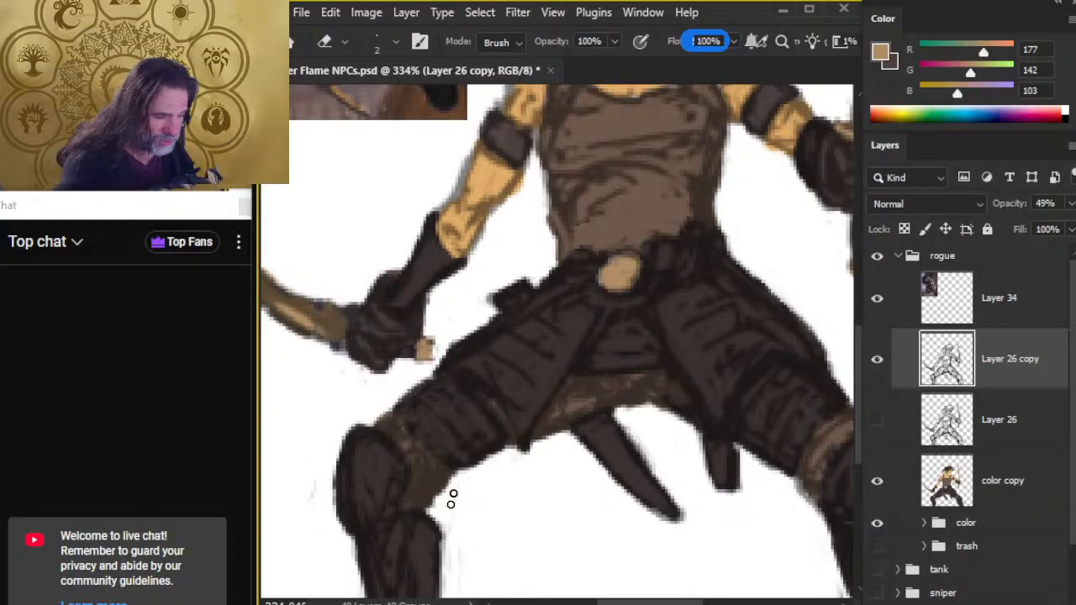
{"action": "scroll", "coordinate": [506, 425], "scroll_direction": "down", "scroll_amount": 2}
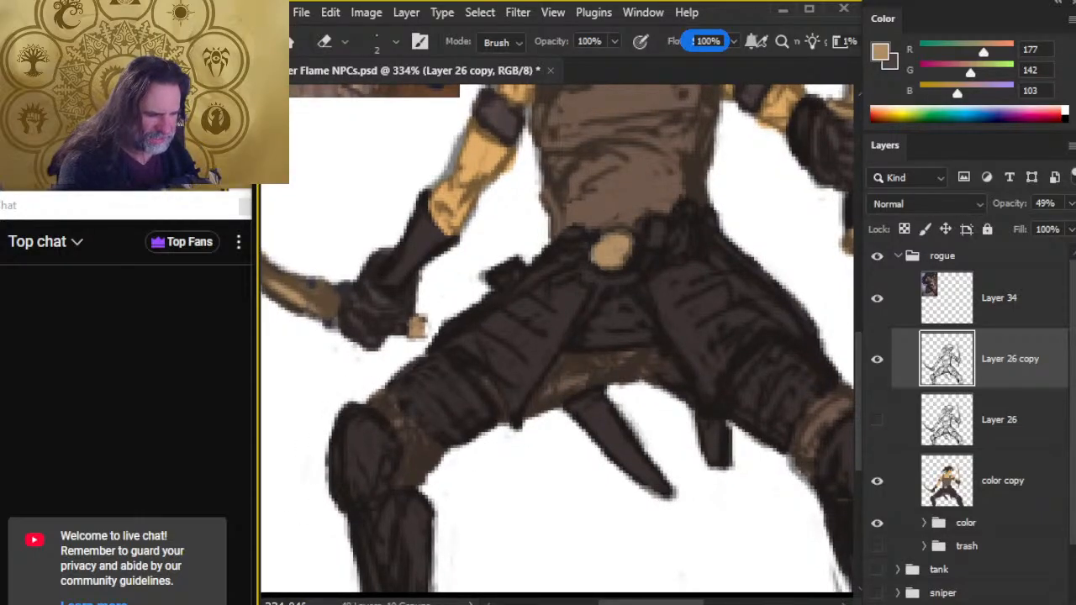
{"action": "left_click_drag", "start_coordinate": [756, 510], "coordinate": [504, 426]}
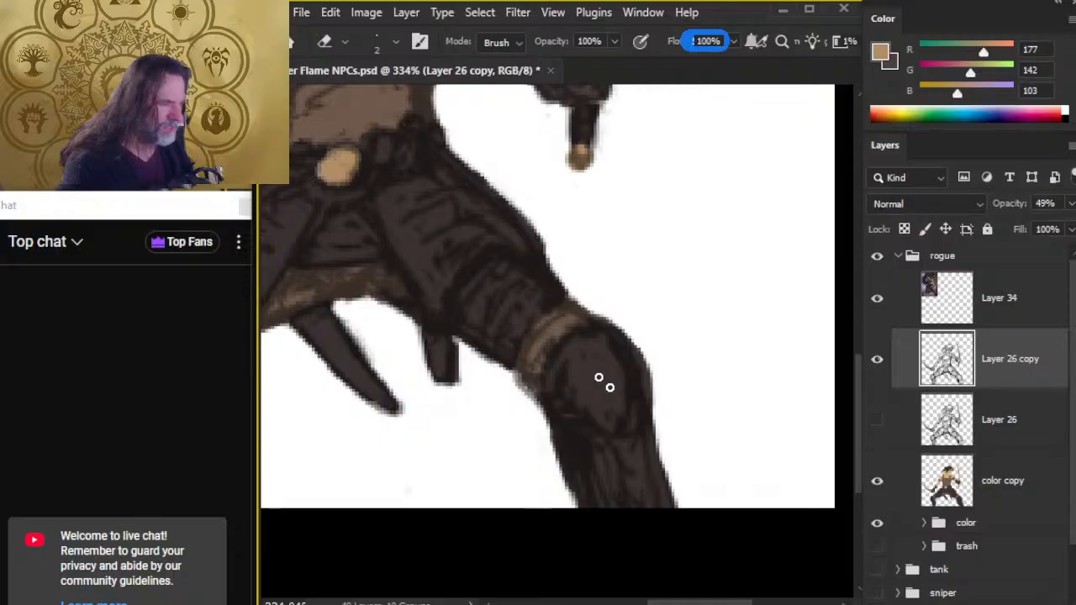
Erase the stray marks around the raised sword and the lowered sword on Layer 26 copy.
{"action": "scroll", "coordinate": [664, 471], "scroll_direction": "up", "scroll_amount": 10}
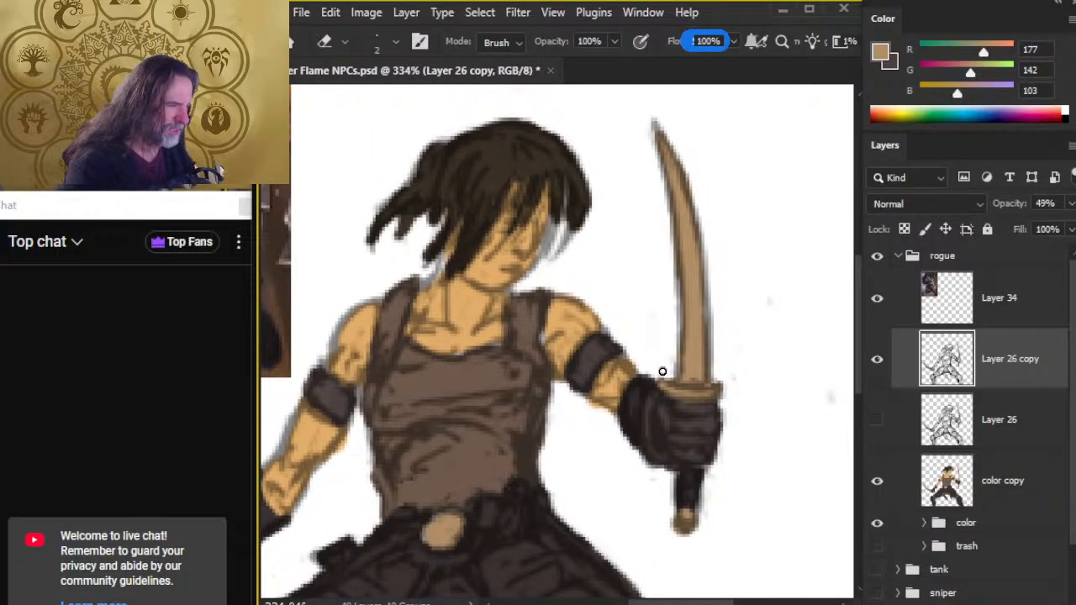
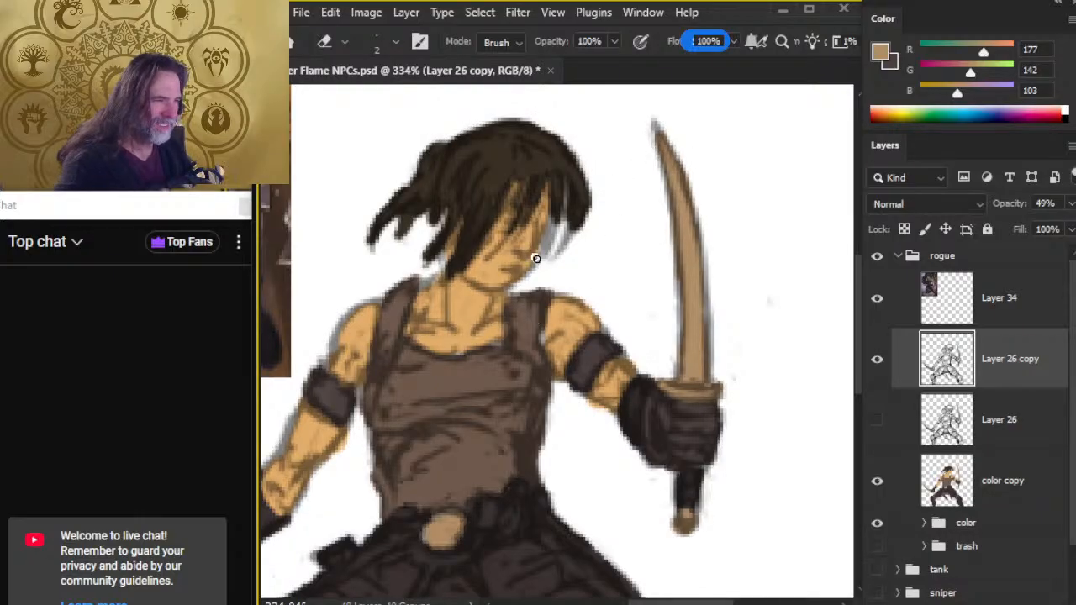
{"action": "key", "text": "z"}
{"action": "mouse_move", "coordinate": [589, 490]}
{"action": "left_mouse_down"}
{"action": "mouse_move", "coordinate": [528, 473]}
{"action": "mouse_move", "coordinate": [651, 375]}
{"action": "mouse_move", "coordinate": [645, 307]}
{"action": "left_mouse_up"}
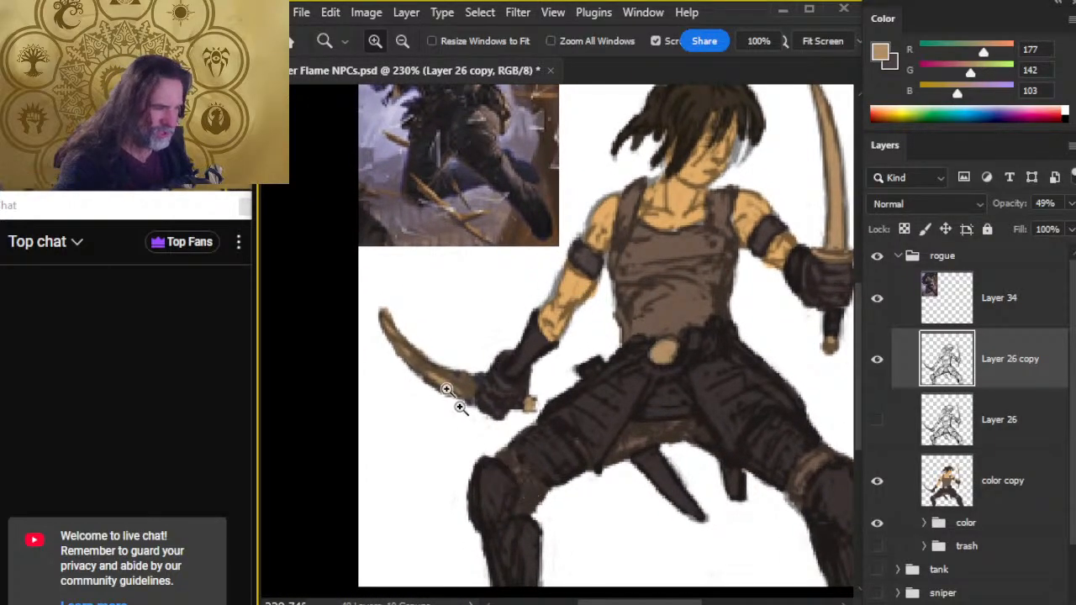
{"action": "key", "text": "e"}
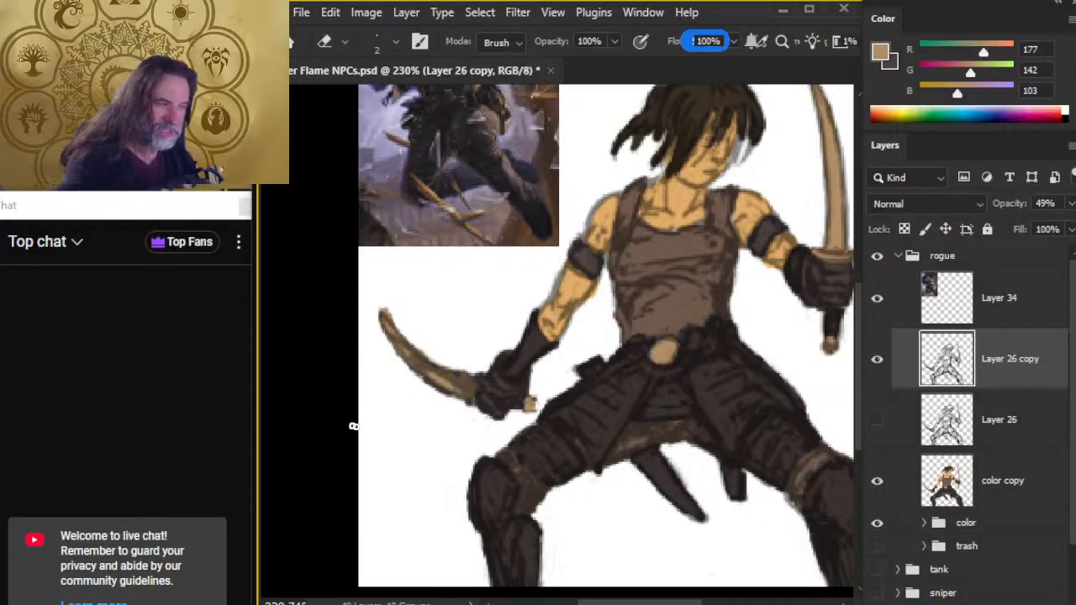
Hide the Layer 34 reference image and erase leftover marks in the empty background with the eraser enlarged to size 10.
{"action": "left_click", "coordinate": [876, 297]}
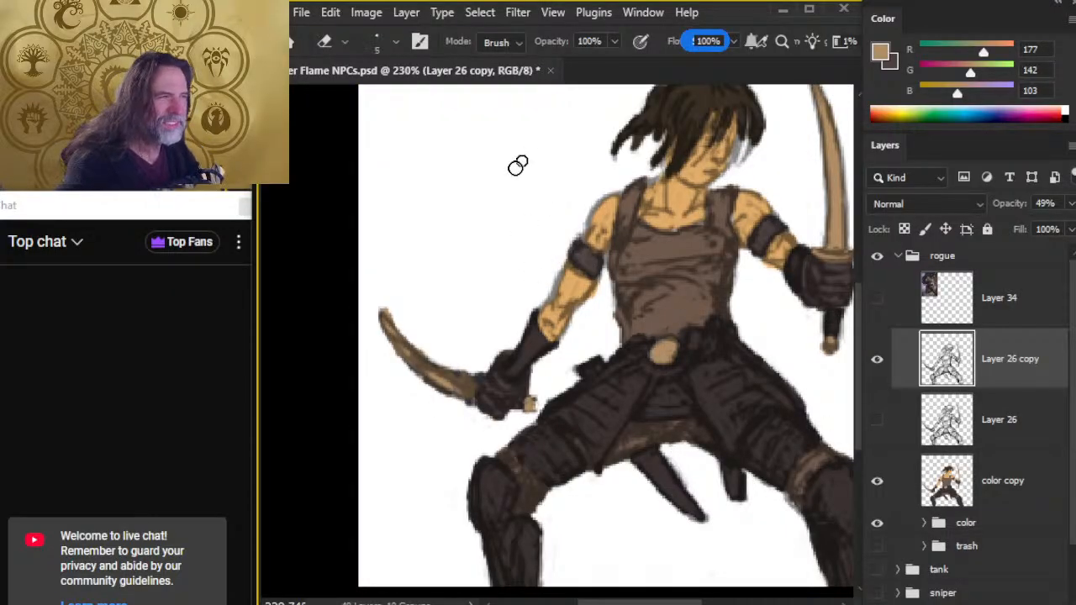
{"action": "key", "text": "bracketright"}
{"action": "key", "text": "bracketright"}
{"action": "key", "text": "bracketright"}
{"action": "key", "text": "bracketright"}
{"action": "key", "text": "bracketright"}
{"action": "key", "text": "bracketright"}
{"action": "key", "text": "bracketright"}
{"action": "key", "text": "bracketright"}
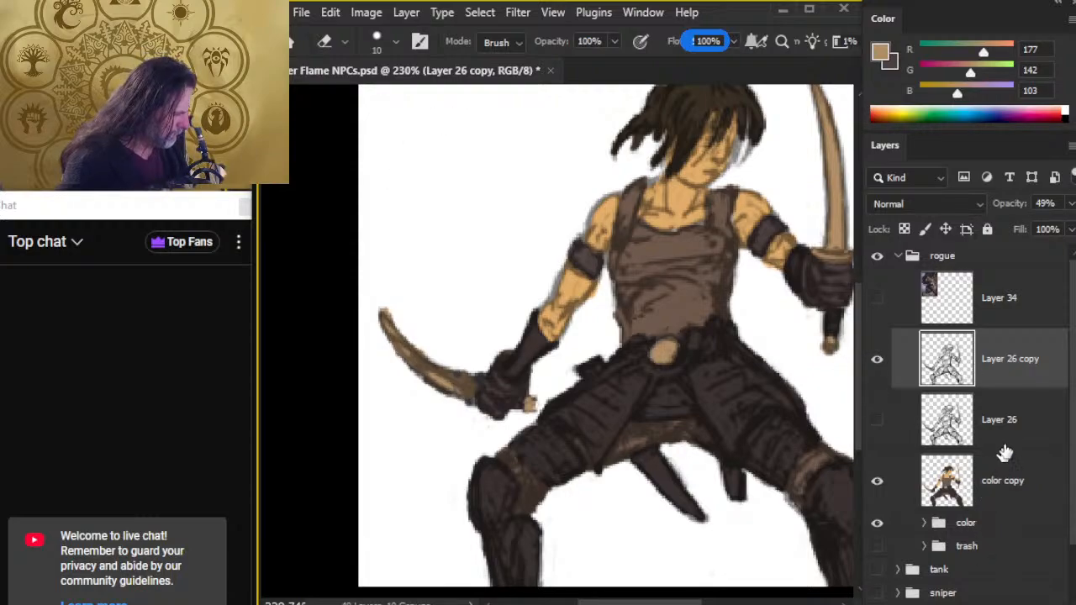
Move the original Layer 26 into the trash group and delete the merged color copy layer.
{"action": "left_click_drag", "start_coordinate": [1014, 433], "coordinate": [984, 538]}
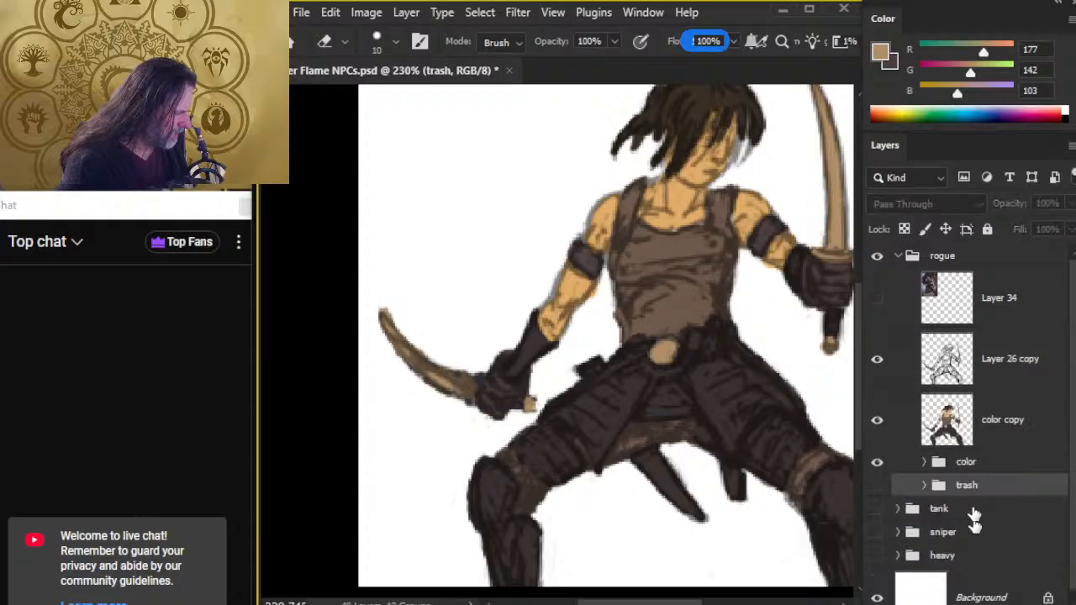
{"action": "left_click", "coordinate": [994, 428]}
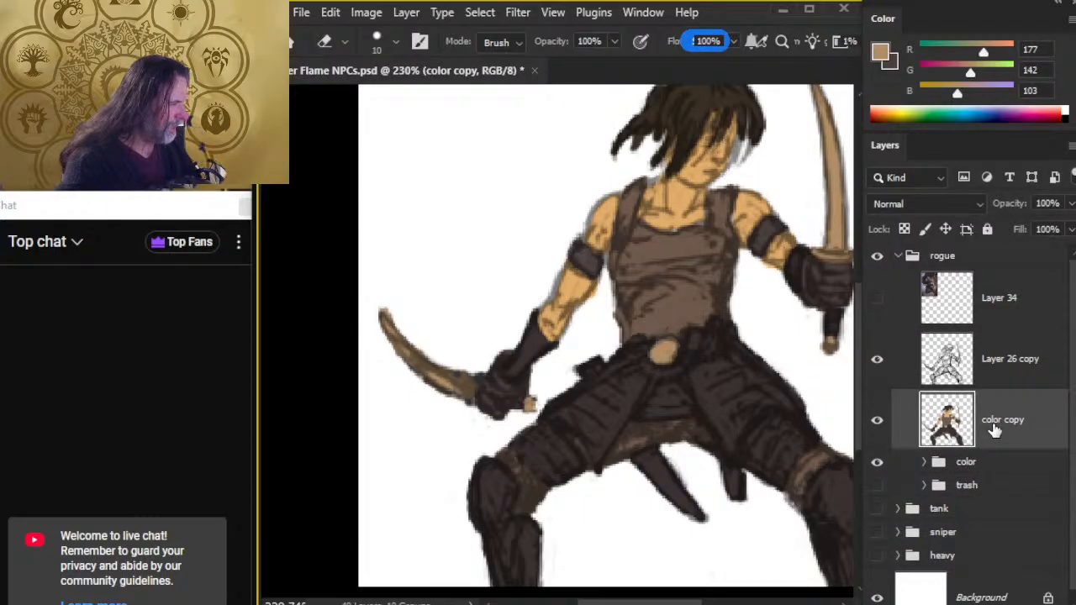
{"action": "key", "text": "Delete"}
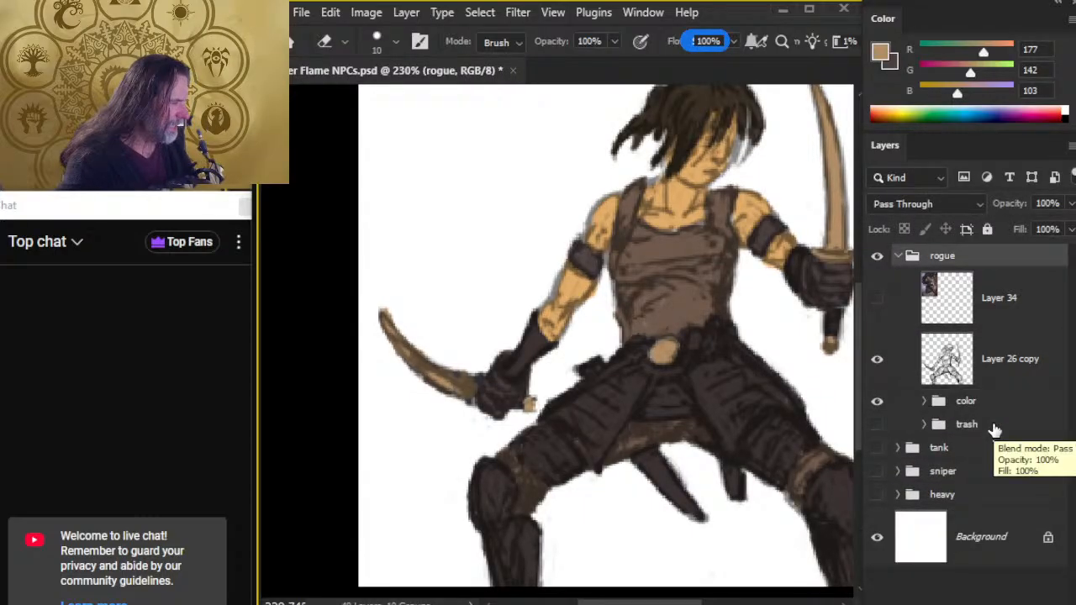
Expand the color group, fit the whole figure in view, and toggle Layer 45's visibility to check what it colors.
{"action": "left_click", "coordinate": [933, 408]}
{"action": "left_click", "coordinate": [923, 401]}
{"action": "mouse_move", "coordinate": [625, 417]}
{"action": "left_mouse_down"}
{"action": "mouse_move", "coordinate": [568, 428]}
{"action": "mouse_move", "coordinate": [537, 470]}
{"action": "mouse_move", "coordinate": [523, 466]}
{"action": "left_mouse_up"}
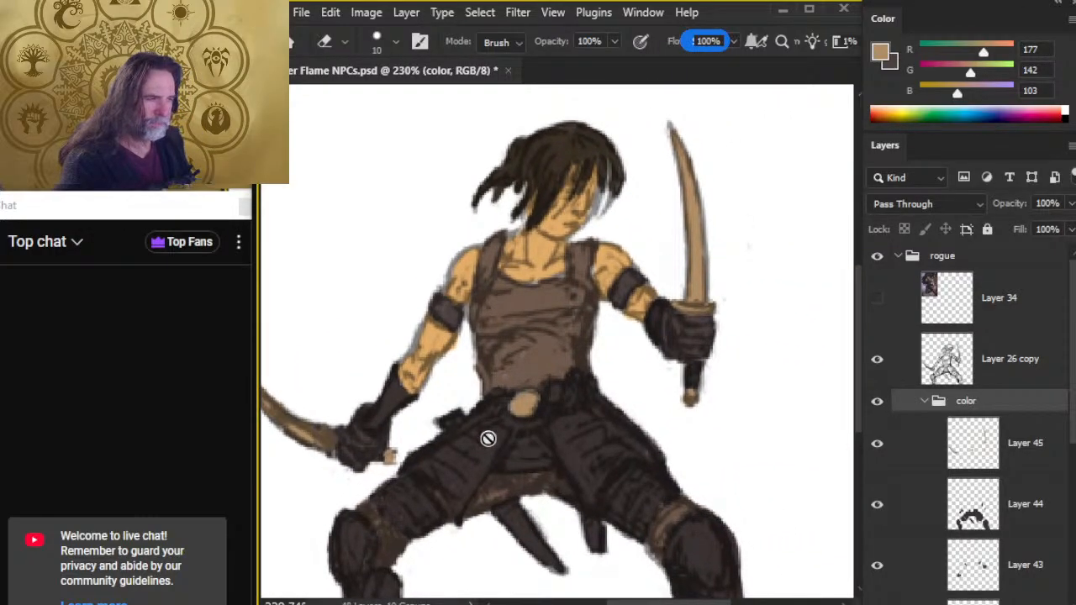
{"action": "key", "text": "z"}
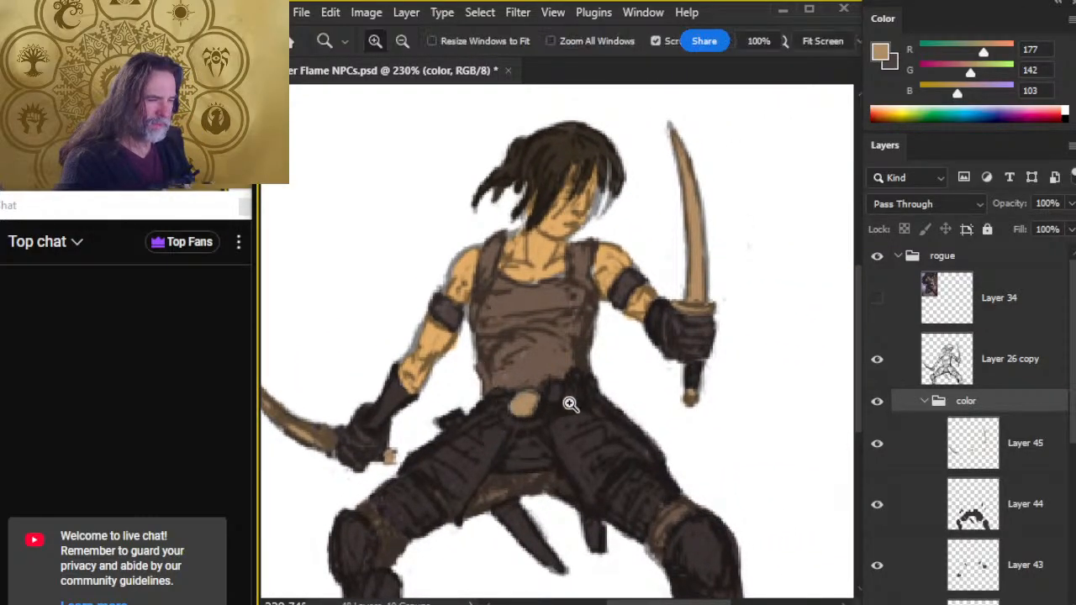
{"action": "key", "text": "ctrl+0"}
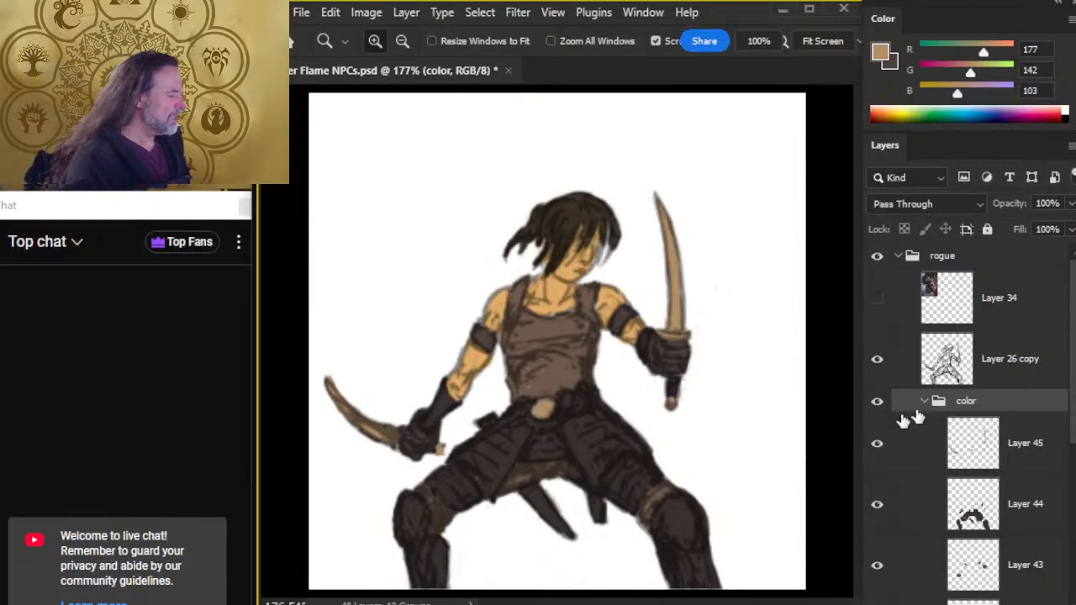
{"action": "left_click", "coordinate": [878, 443]}
{"action": "left_click", "coordinate": [878, 443]}
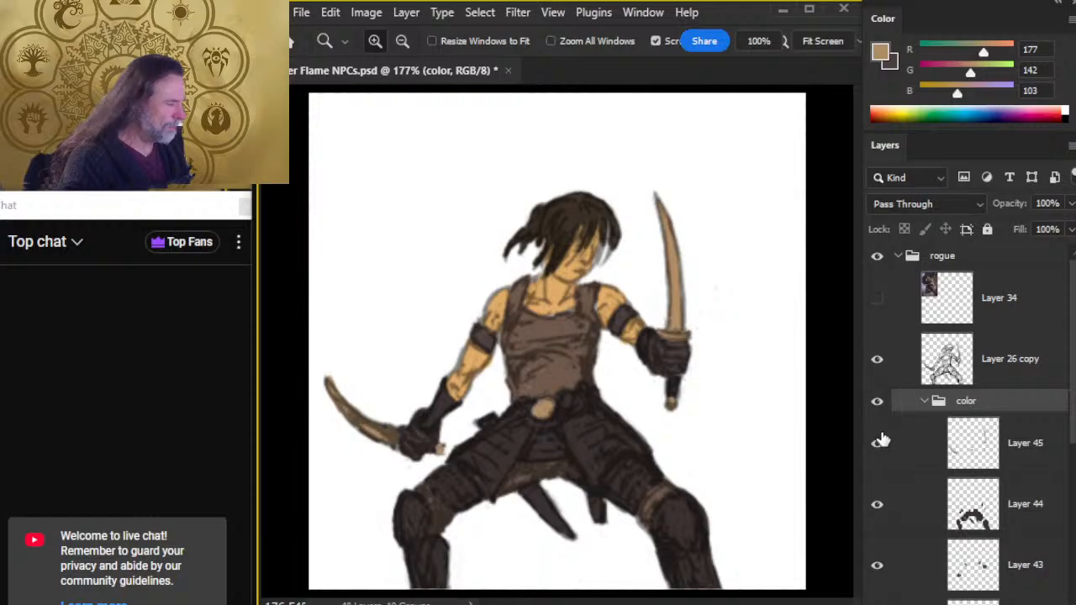
Toggle the visibility of Layers 44, 43, 42, 41 and 40 in turn to check which part of the rogue each one colors.
{"action": "left_click", "coordinate": [877, 504]}
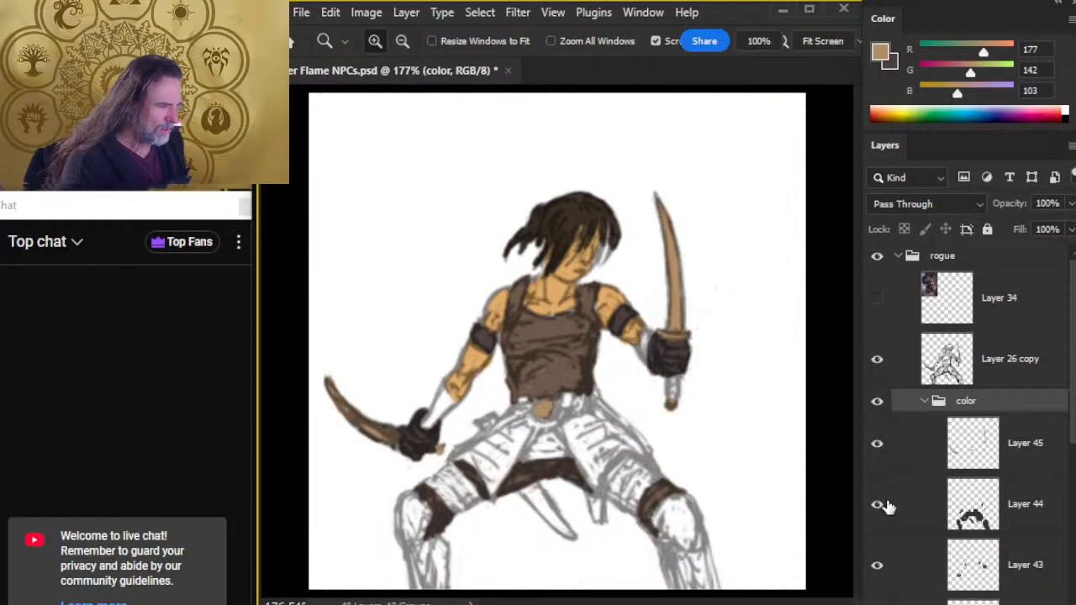
{"action": "left_click", "coordinate": [877, 505]}
{"action": "left_click", "coordinate": [877, 567]}
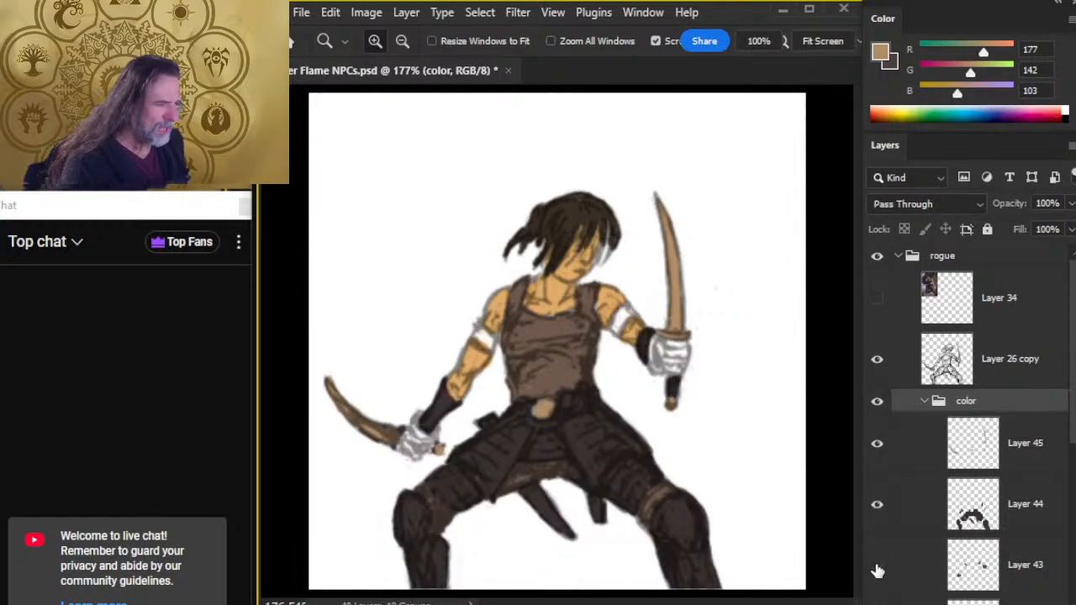
{"action": "left_click", "coordinate": [877, 566]}
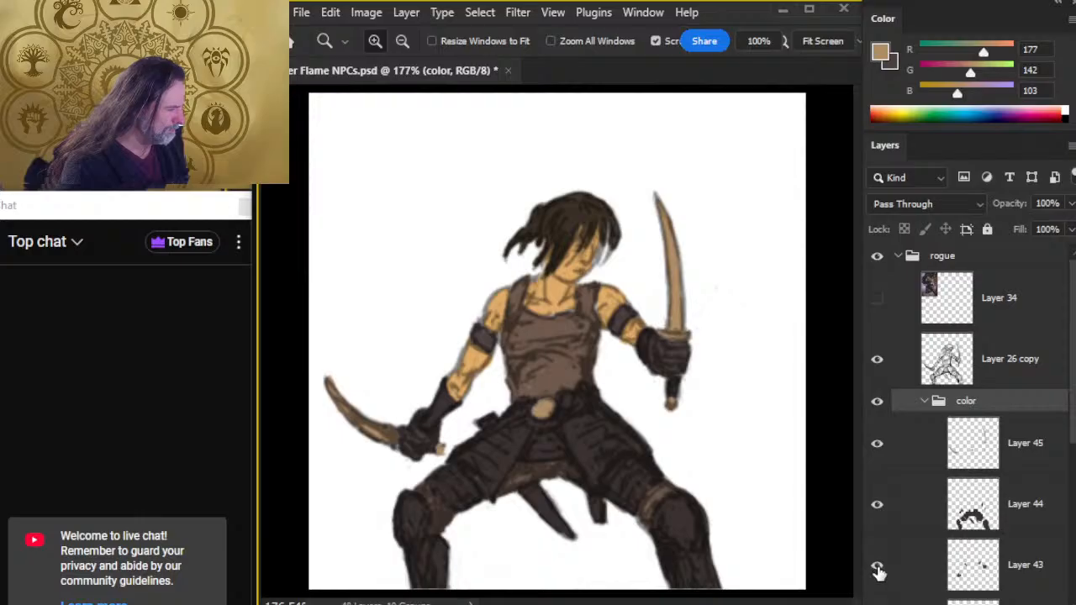
{"action": "left_click_drag", "start_coordinate": [1072, 411], "coordinate": [1069, 469]}
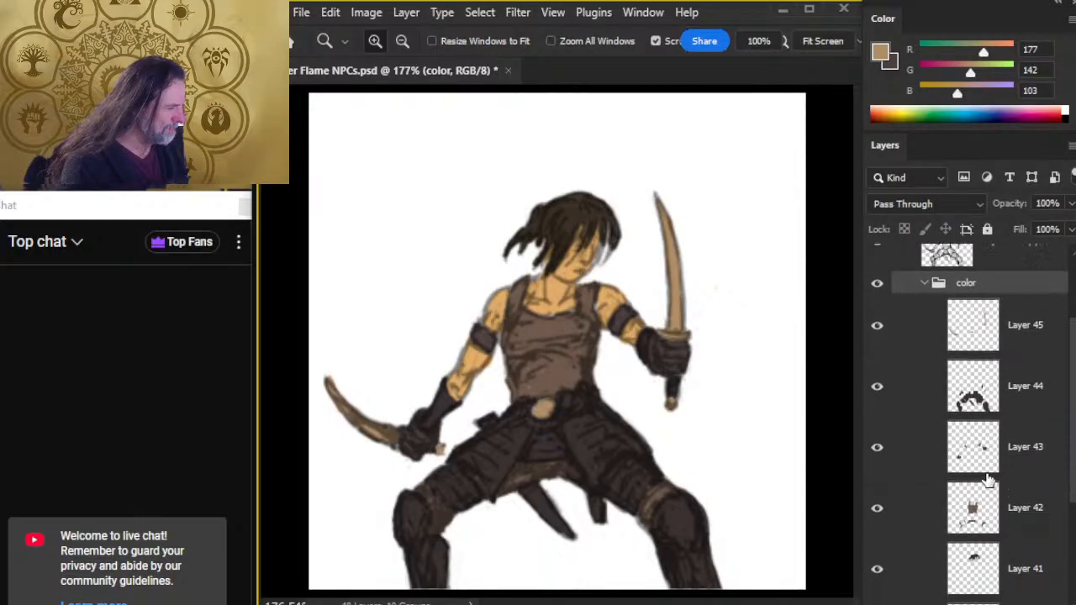
{"action": "left_click", "coordinate": [876, 509]}
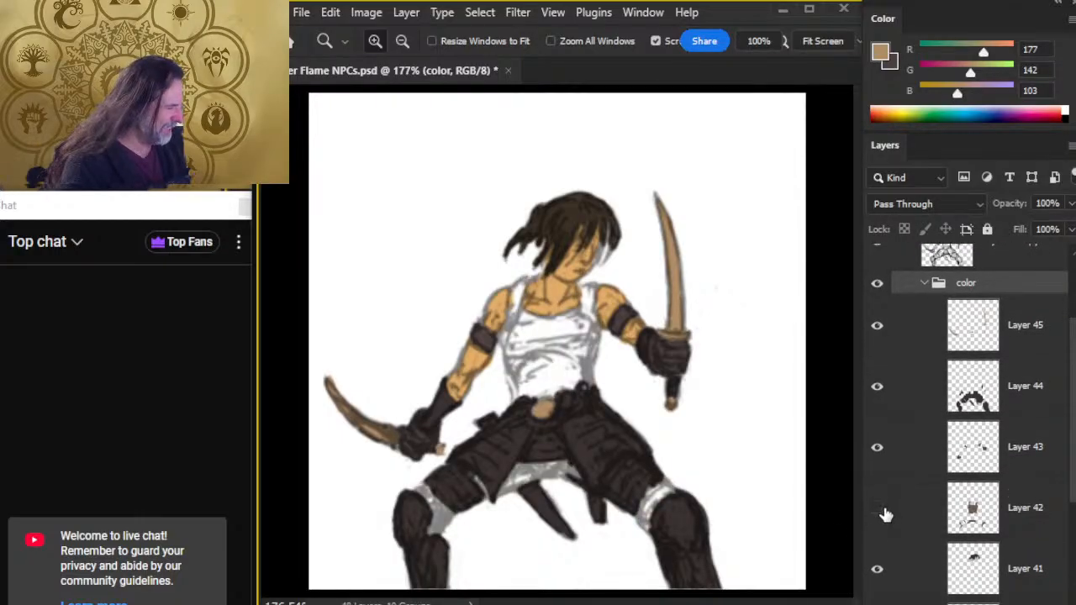
{"action": "left_click", "coordinate": [879, 510]}
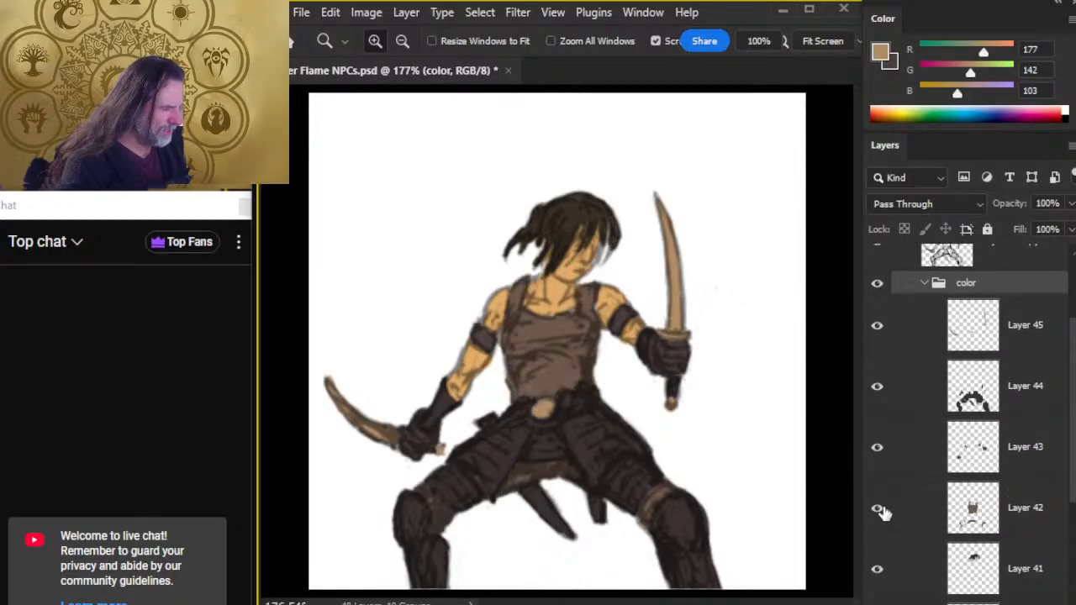
{"action": "left_click", "coordinate": [878, 570]}
{"action": "left_click", "coordinate": [878, 570]}
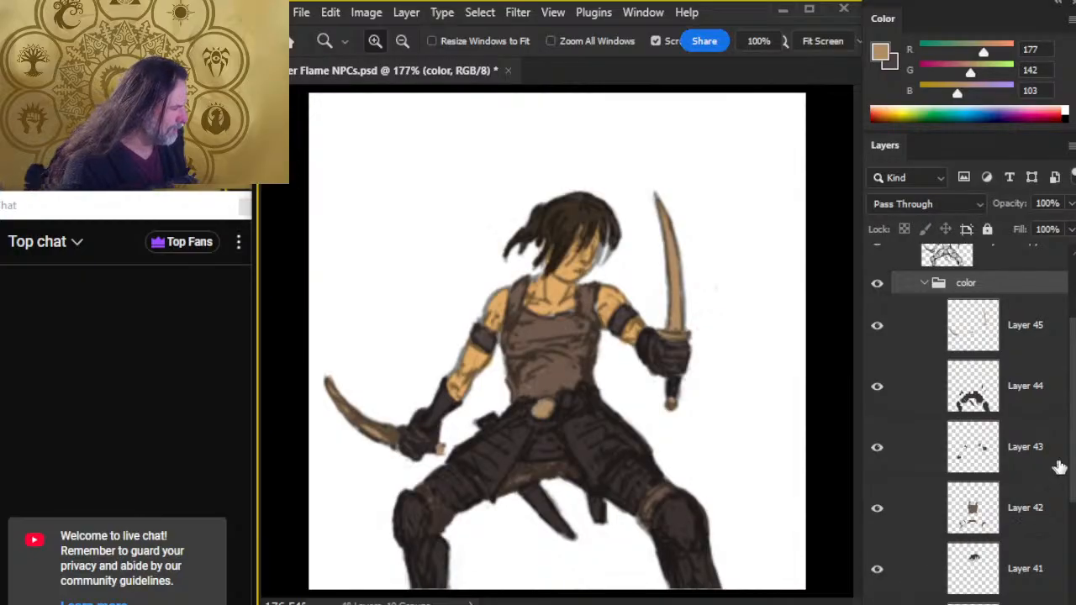
{"action": "scroll", "coordinate": [1055, 504], "scroll_direction": "down", "scroll_amount": 2}
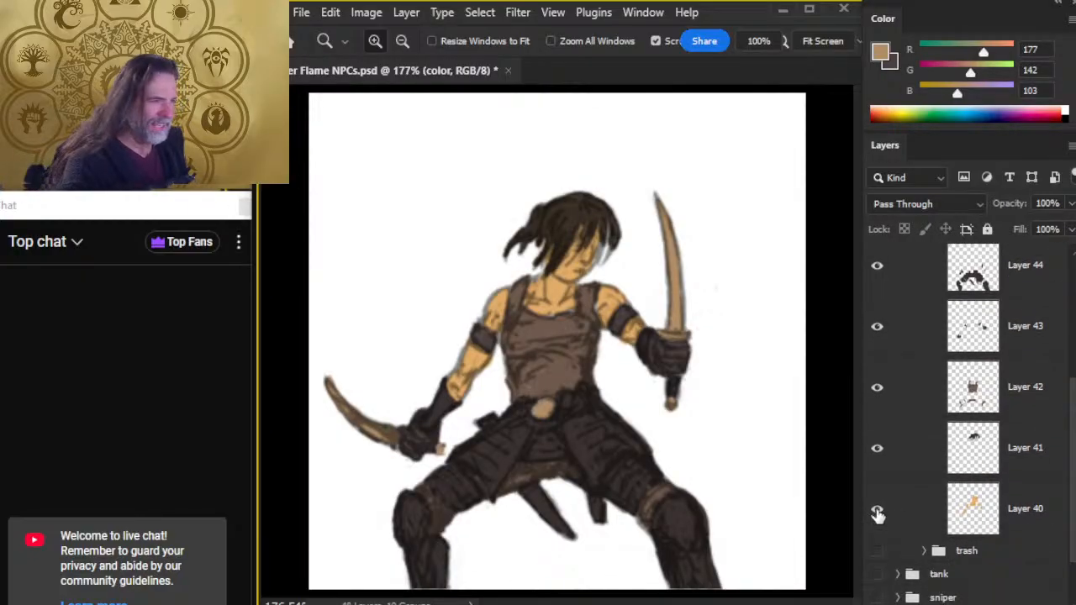
{"action": "left_click", "coordinate": [876, 510]}
{"action": "left_click", "coordinate": [877, 510]}
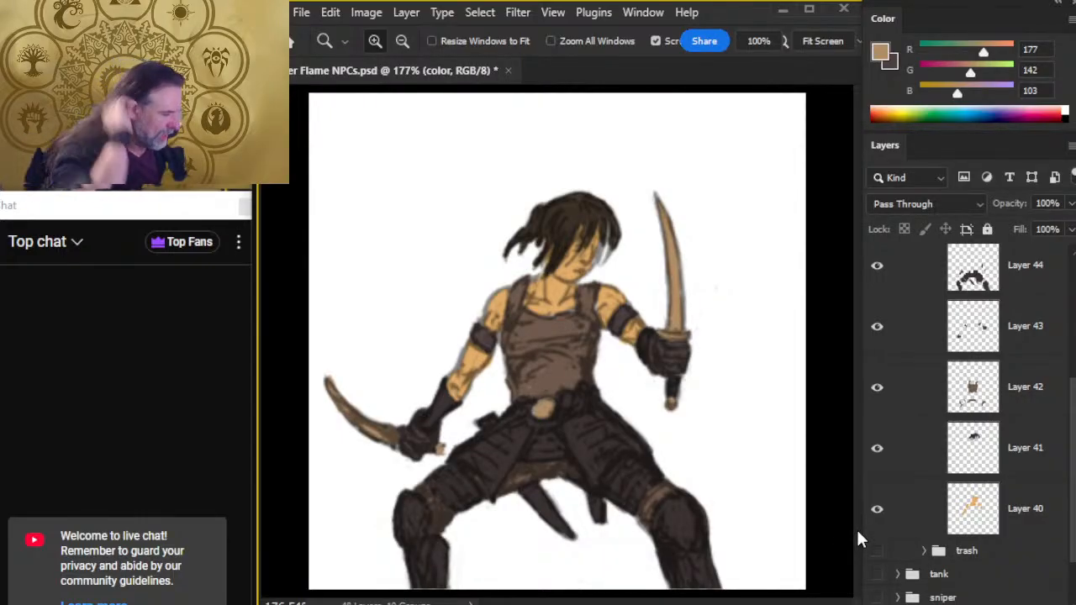
Put Layer 40 and Layer 41 each into its own group inside the color group.
{"action": "left_click", "coordinate": [737, 577]}
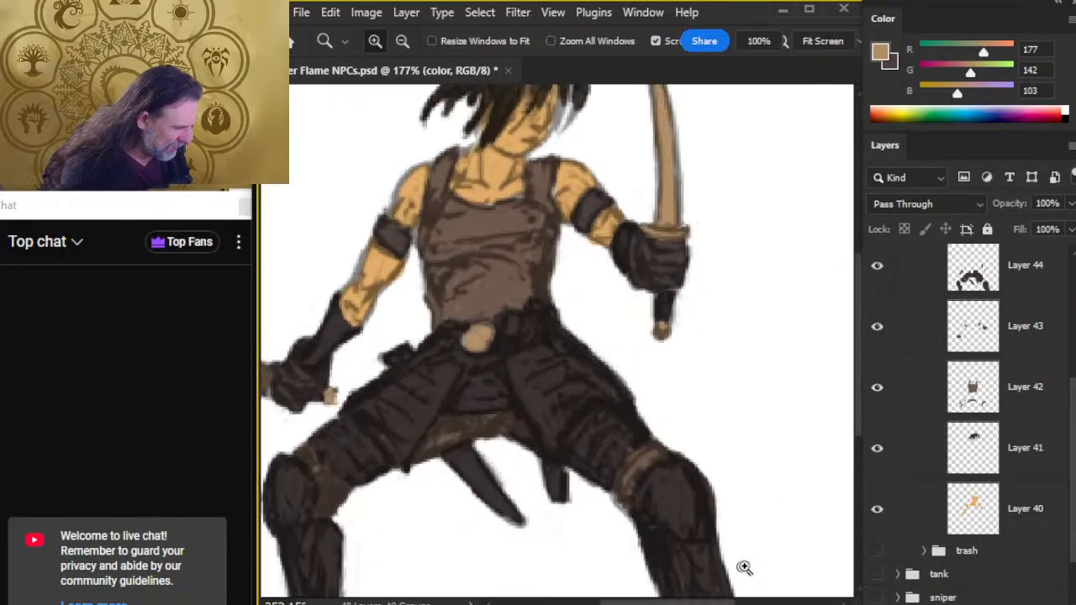
{"action": "left_click_drag", "start_coordinate": [744, 568], "coordinate": [755, 571]}
{"action": "left_click_drag", "start_coordinate": [736, 545], "coordinate": [745, 459]}
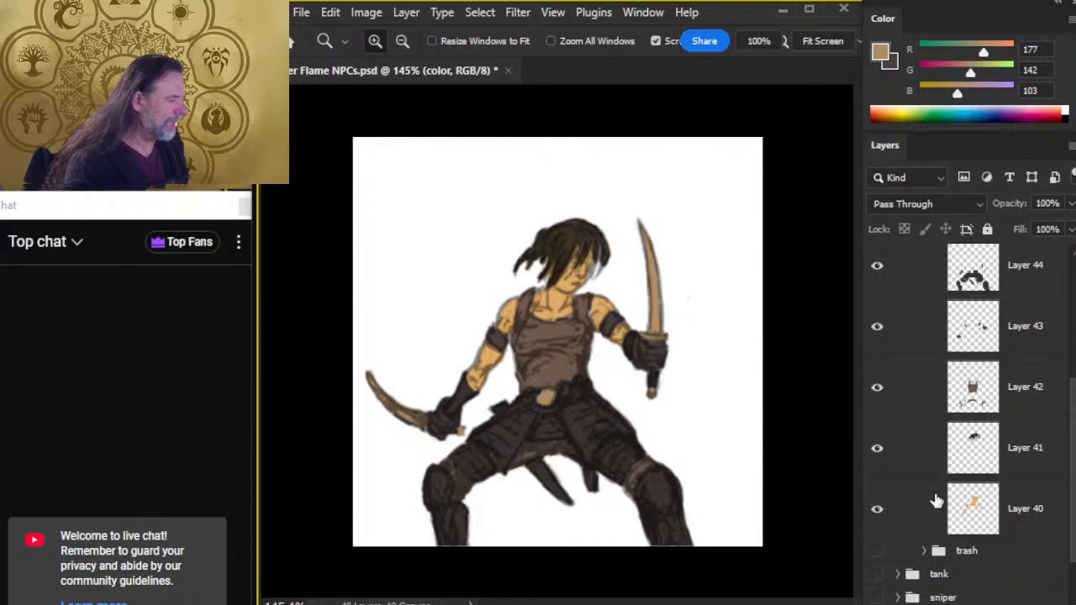
{"action": "left_click", "coordinate": [1030, 511]}
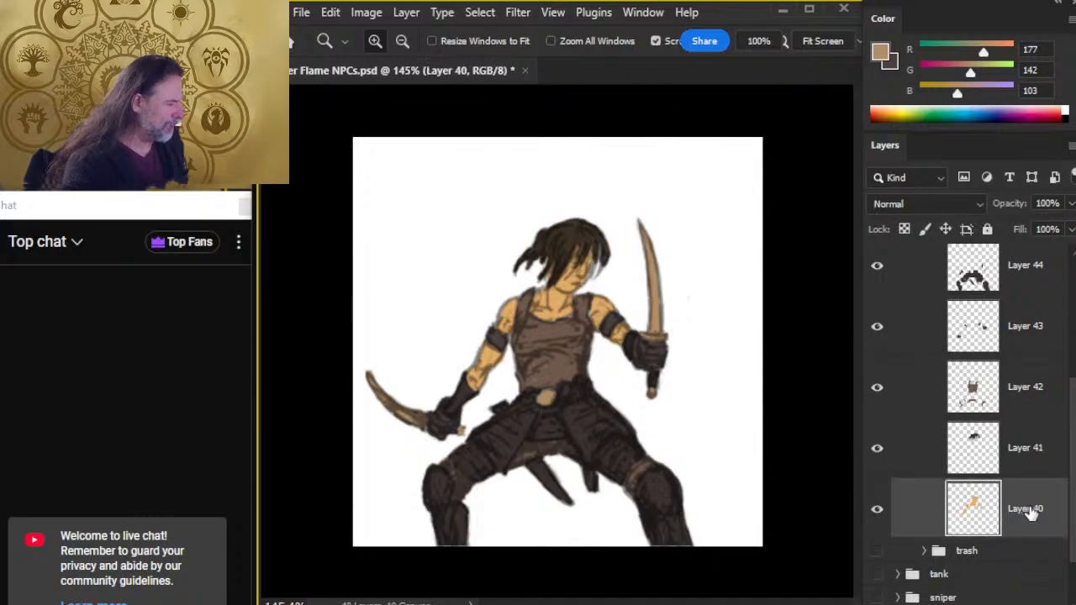
{"action": "key", "text": "ctrl+g"}
{"action": "left_click", "coordinate": [1034, 448]}
{"action": "key", "text": "ctrl+g"}
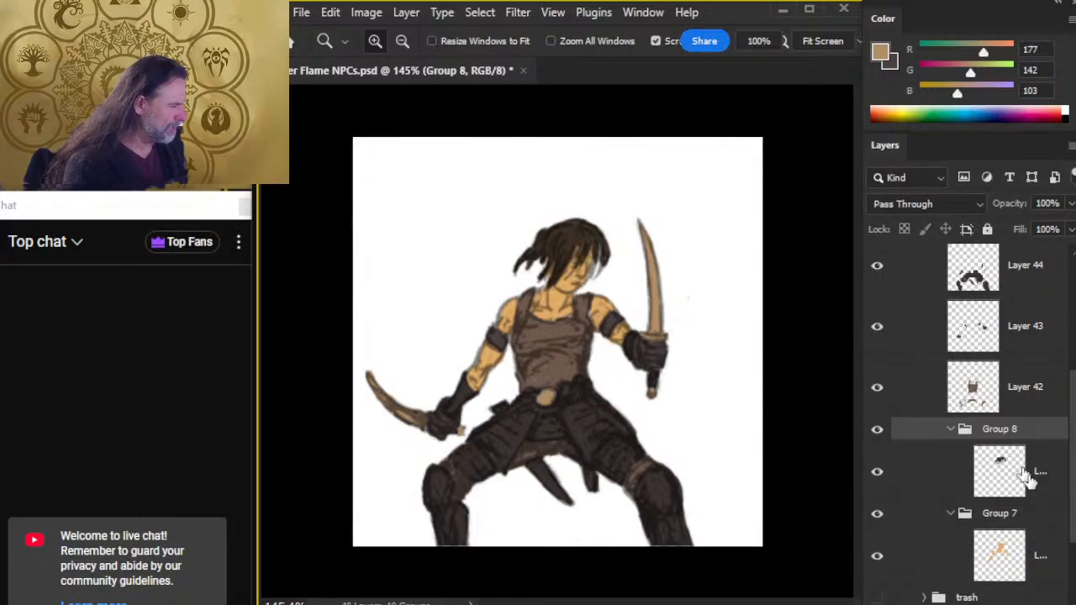
Put Layers 42, 43, 44 and 45 each into its own group inside the color group.
{"action": "left_click", "coordinate": [1021, 395]}
{"action": "key", "text": "ctrl+g"}
{"action": "left_click", "coordinate": [1021, 334]}
{"action": "key", "text": "ctrl+g"}
{"action": "left_click", "coordinate": [1026, 273]}
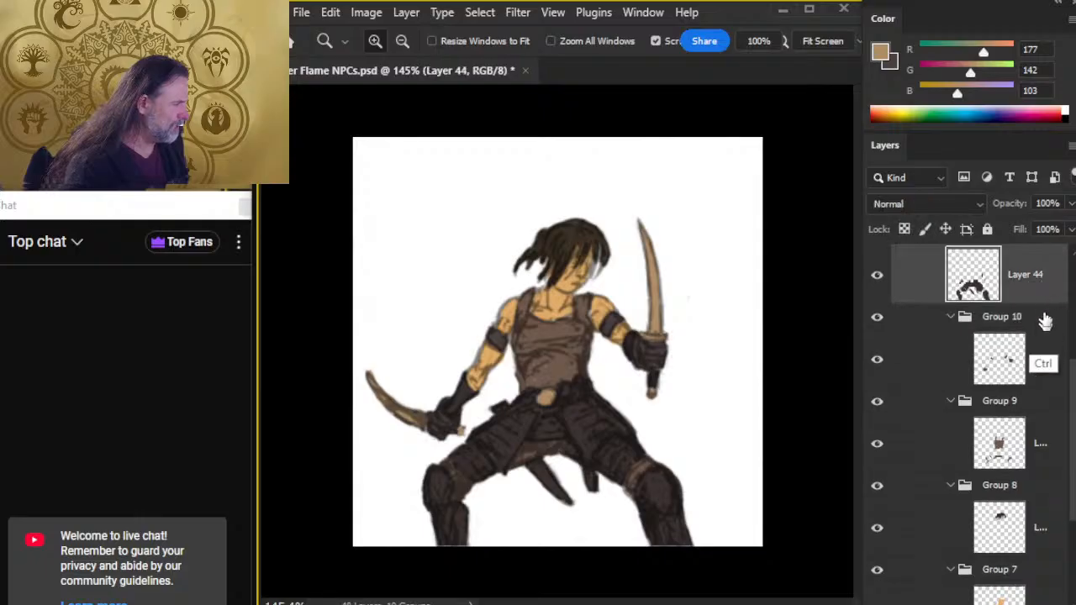
{"action": "key", "text": "ctrl+g"}
{"action": "scroll", "coordinate": [1042, 336], "scroll_direction": "up", "scroll_amount": 2}
{"action": "left_click", "coordinate": [1025, 360]}
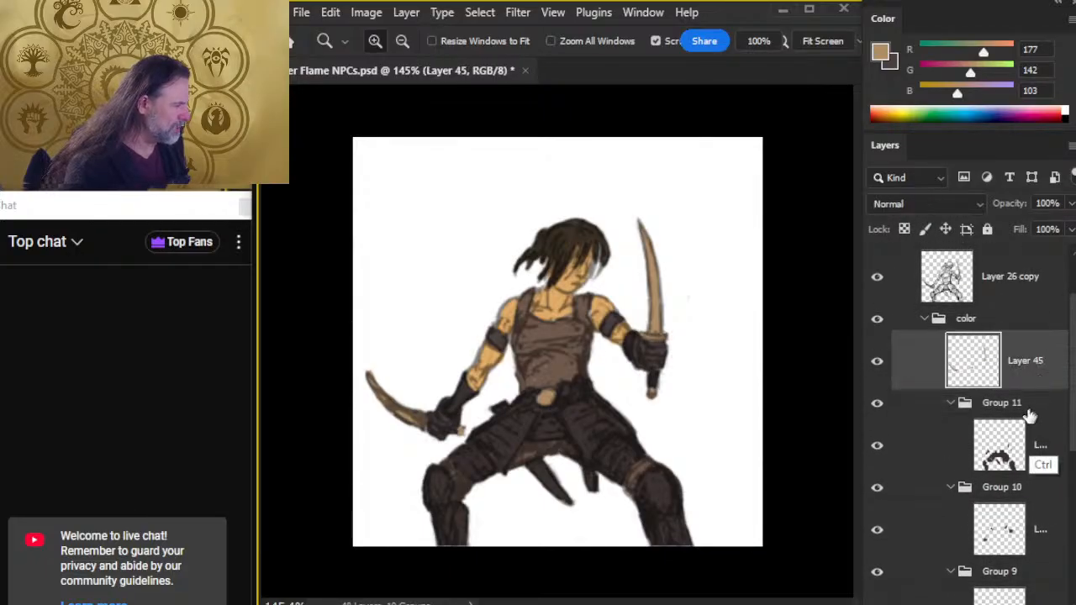
{"action": "key", "text": "ctrl+g"}
Show the Layer 34 reference image and add a new empty layer above Layer 40 inside Group 7.
{"action": "scroll", "coordinate": [967, 379], "scroll_direction": "up", "scroll_amount": 2}
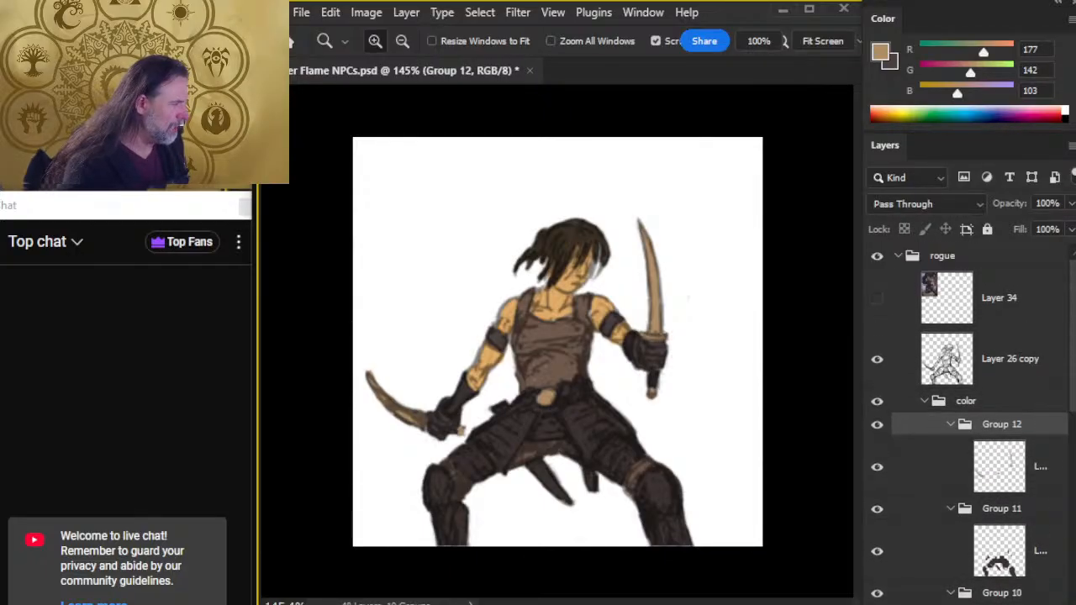
{"action": "left_click", "coordinate": [876, 298]}
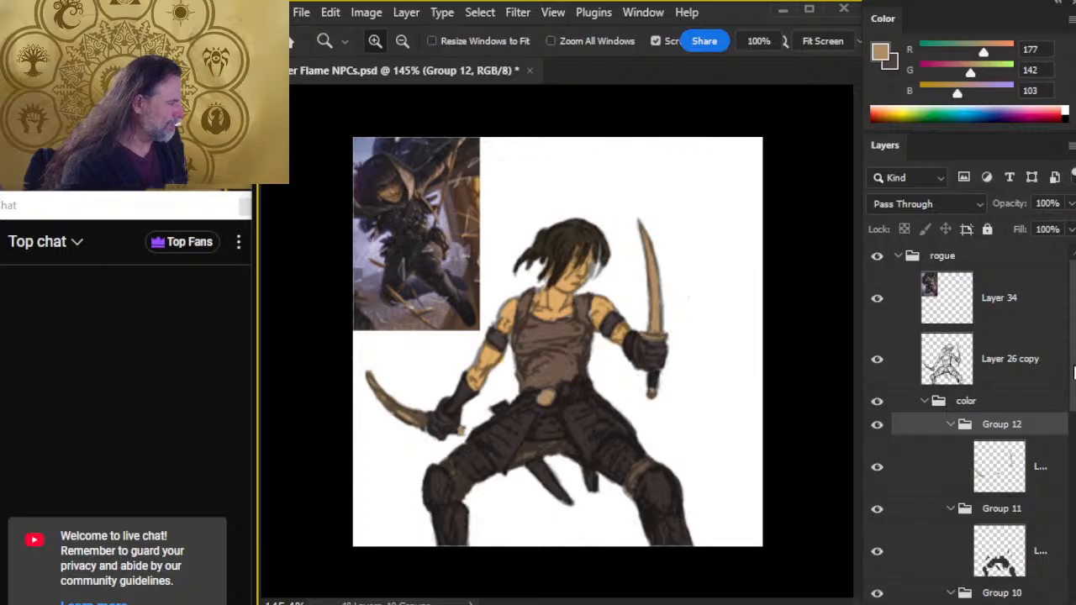
{"action": "scroll", "coordinate": [1059, 456], "scroll_direction": "down", "scroll_amount": 10}
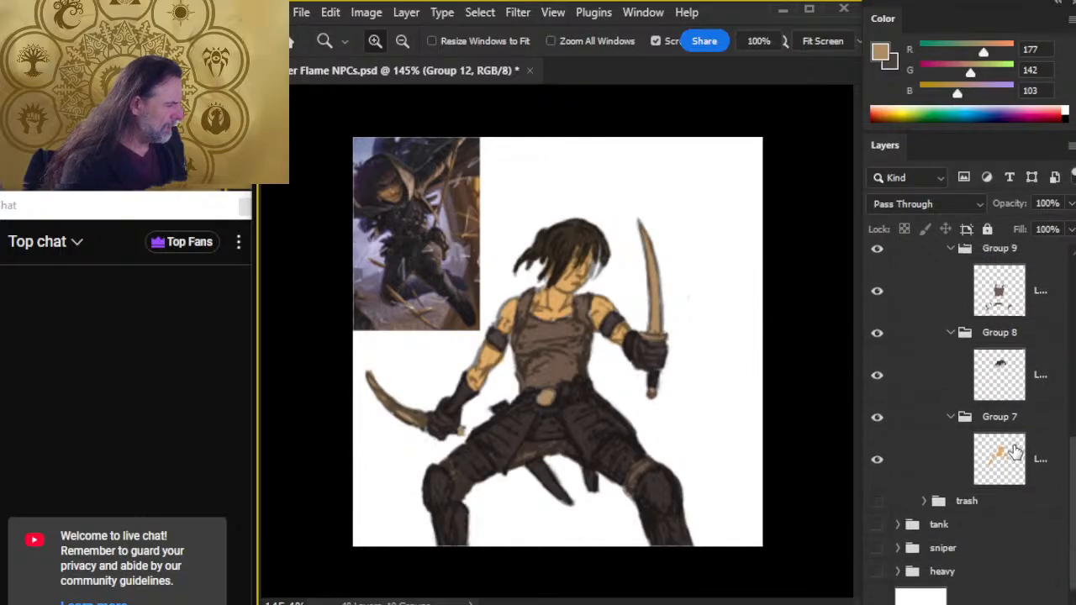
{"action": "left_click", "coordinate": [1012, 458]}
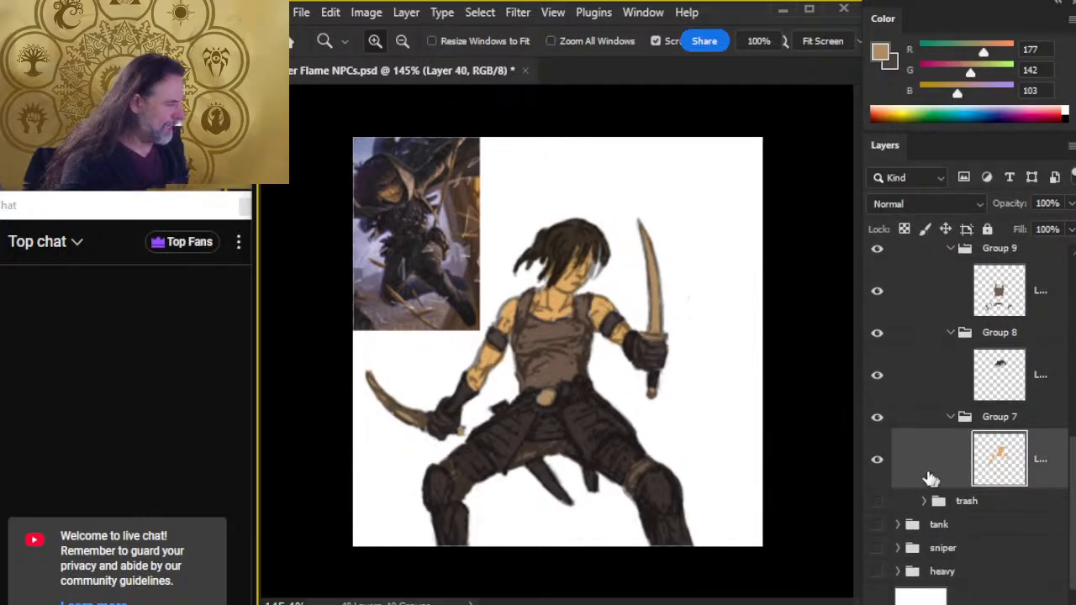
{"action": "left_click", "coordinate": [879, 462]}
{"action": "left_click", "coordinate": [879, 463]}
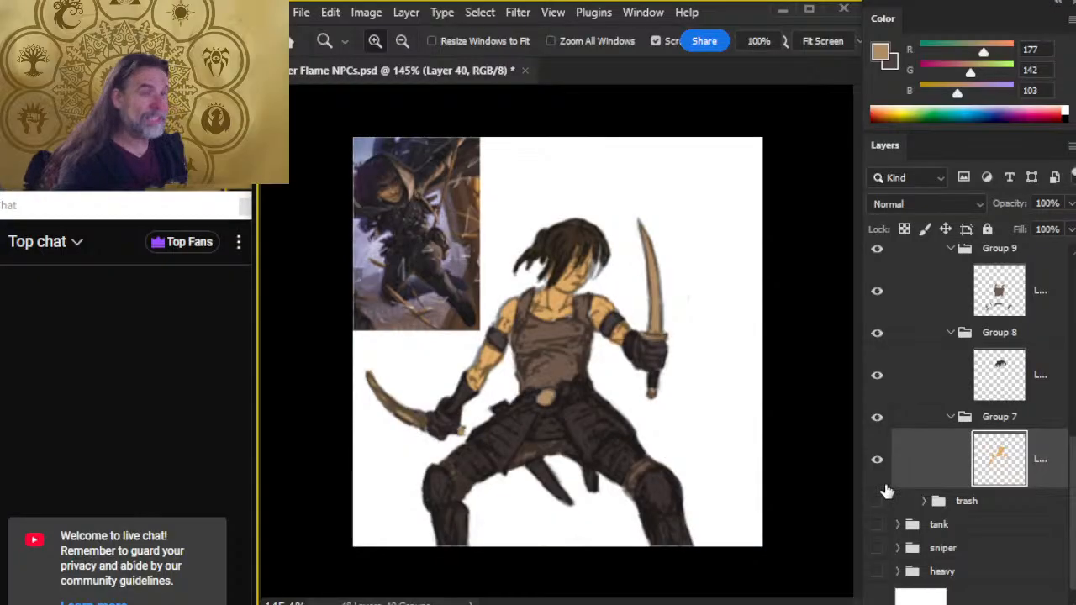
{"action": "key", "text": "ctrl+g"}
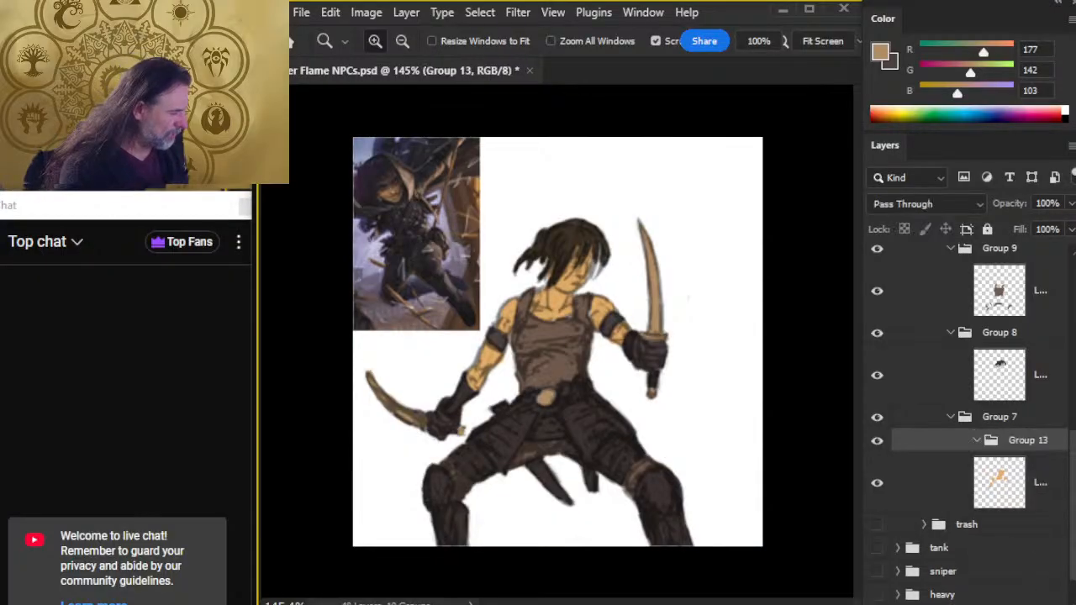
{"action": "key", "text": "ctrl+z"}
{"action": "key", "text": "ctrl+shift+alt+n"}
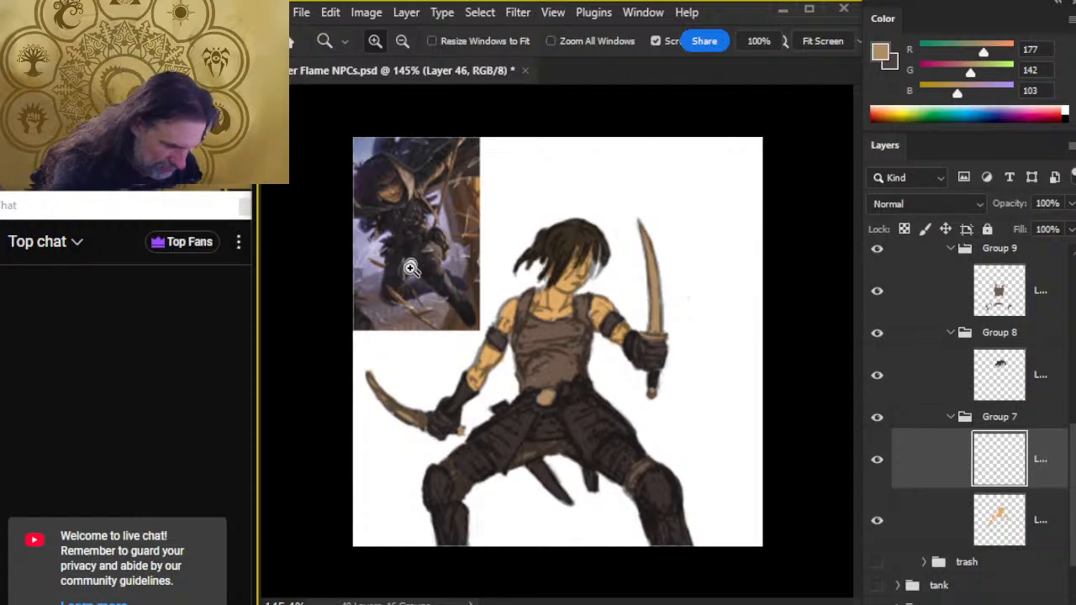
Sample the dark brown RGB 63, 50, 42 from the reference character's head as the brush color.
{"action": "triple_click", "coordinate": [398, 199]}
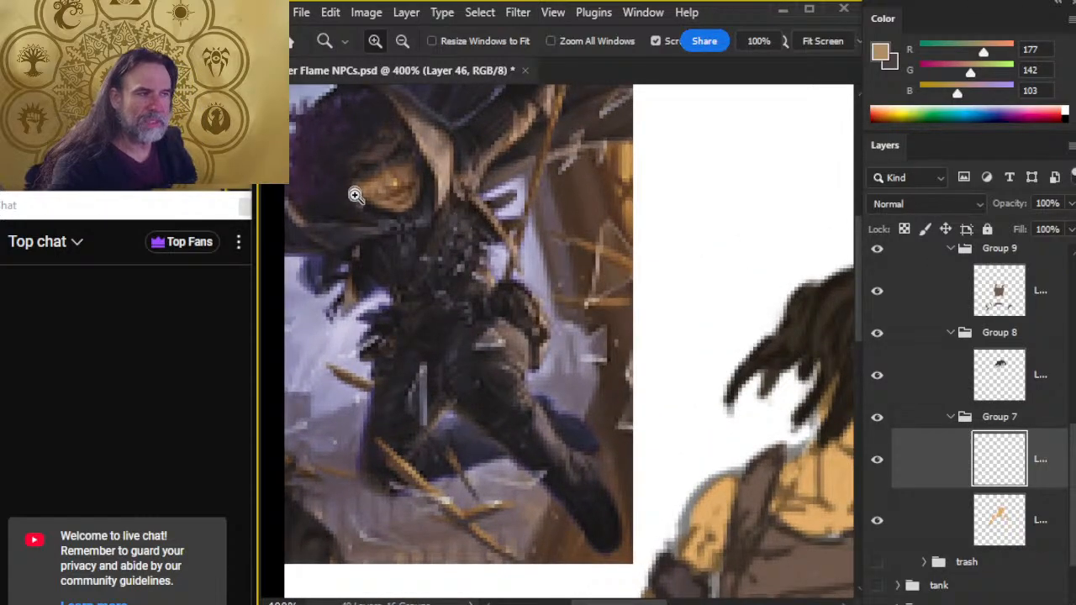
{"action": "key", "text": "b"}
{"action": "left_click", "coordinate": [386, 151], "text": "alt"}
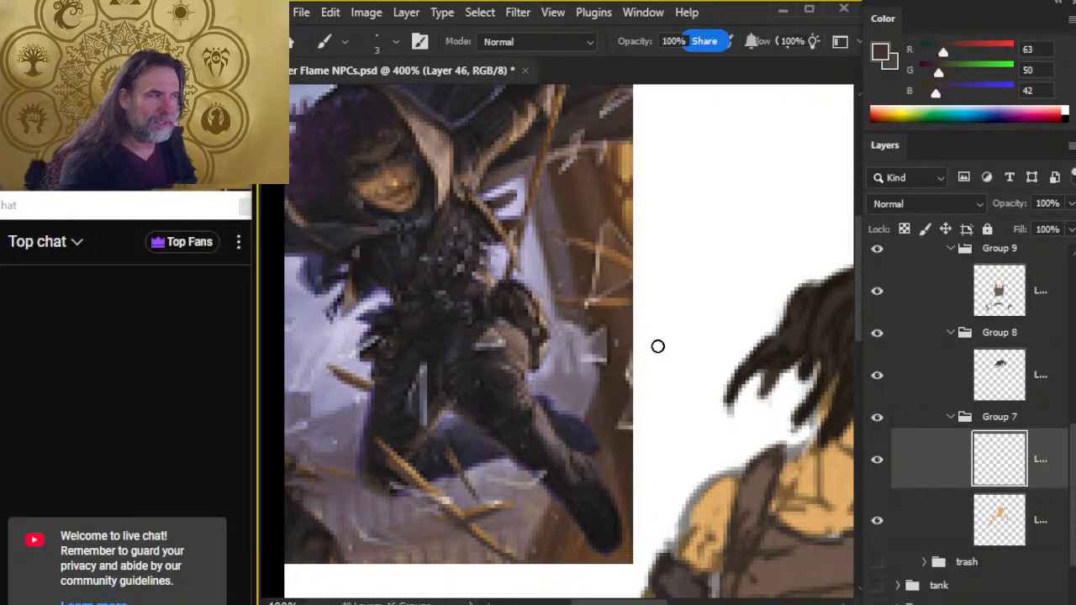
Paint dark shading on the rogue's jaw, nose and skin under the bangs with the brush at 40% opacity.
{"action": "mouse_move", "coordinate": [658, 345]}
{"action": "left_mouse_down"}
{"action": "mouse_move", "coordinate": [675, 327]}
{"action": "mouse_move", "coordinate": [653, 425]}
{"action": "mouse_move", "coordinate": [733, 300]}
{"action": "mouse_move", "coordinate": [723, 306]}
{"action": "left_mouse_up"}
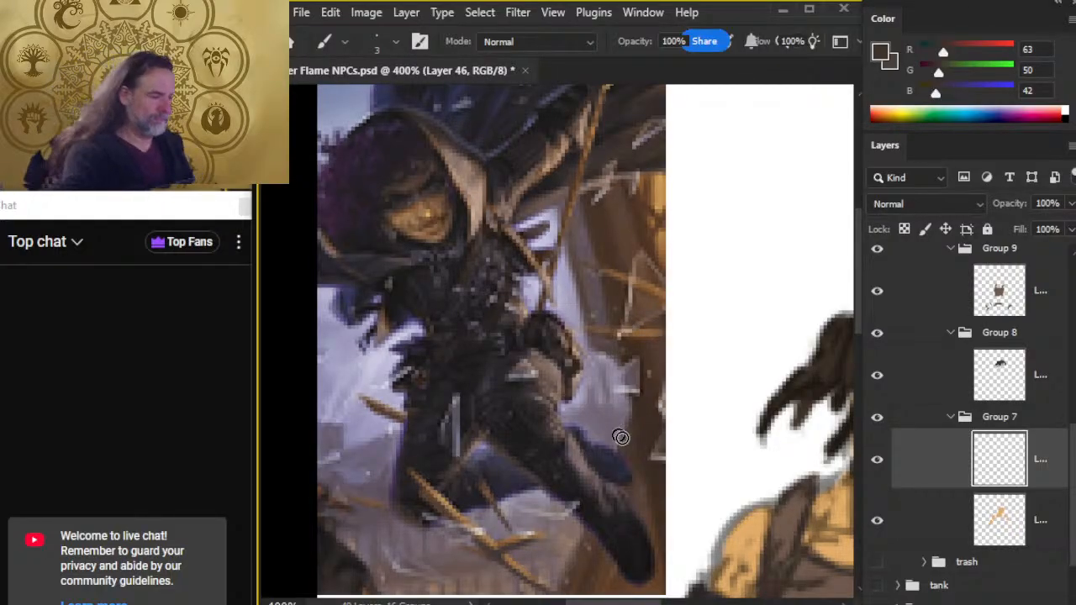
{"action": "left_click_drag", "start_coordinate": [620, 437], "coordinate": [373, 348]}
{"action": "mouse_move", "coordinate": [668, 546]}
{"action": "left_mouse_down"}
{"action": "mouse_move", "coordinate": [584, 420]}
{"action": "mouse_move", "coordinate": [529, 309]}
{"action": "left_mouse_up"}
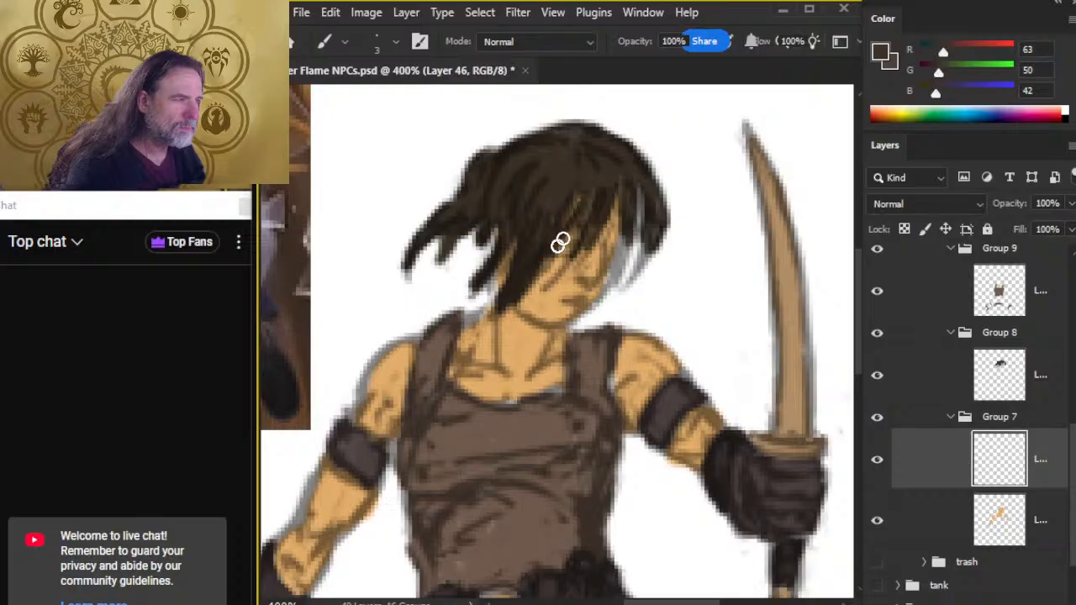
{"action": "mouse_move", "coordinate": [560, 243]}
{"action": "left_mouse_down"}
{"action": "mouse_move", "coordinate": [612, 207]}
{"action": "mouse_move", "coordinate": [592, 226]}
{"action": "mouse_move", "coordinate": [584, 283]}
{"action": "left_mouse_up"}
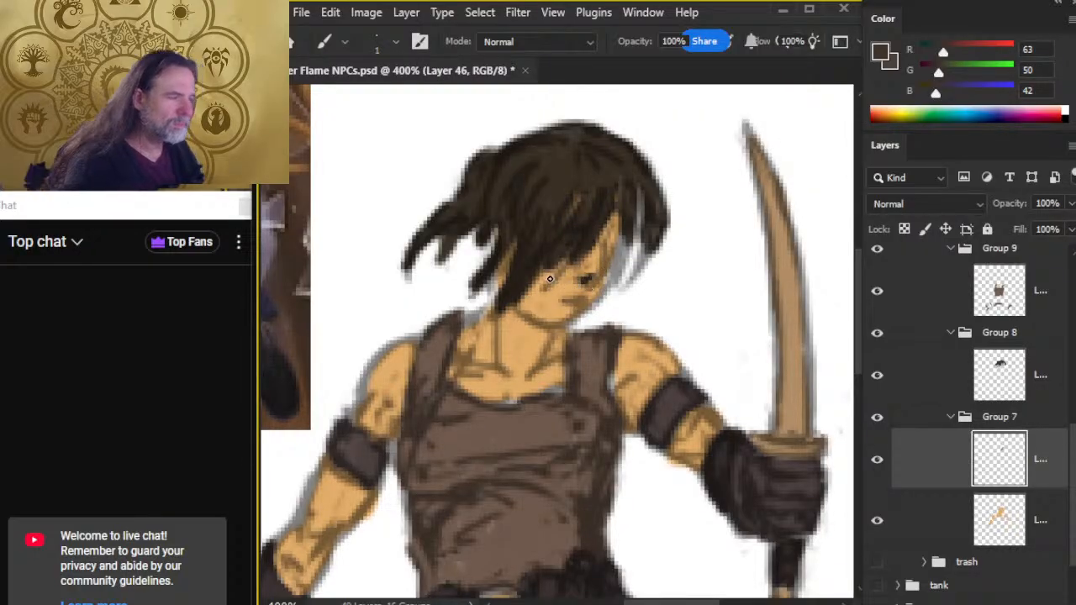
{"action": "left_click_drag", "start_coordinate": [493, 293], "coordinate": [783, 469]}
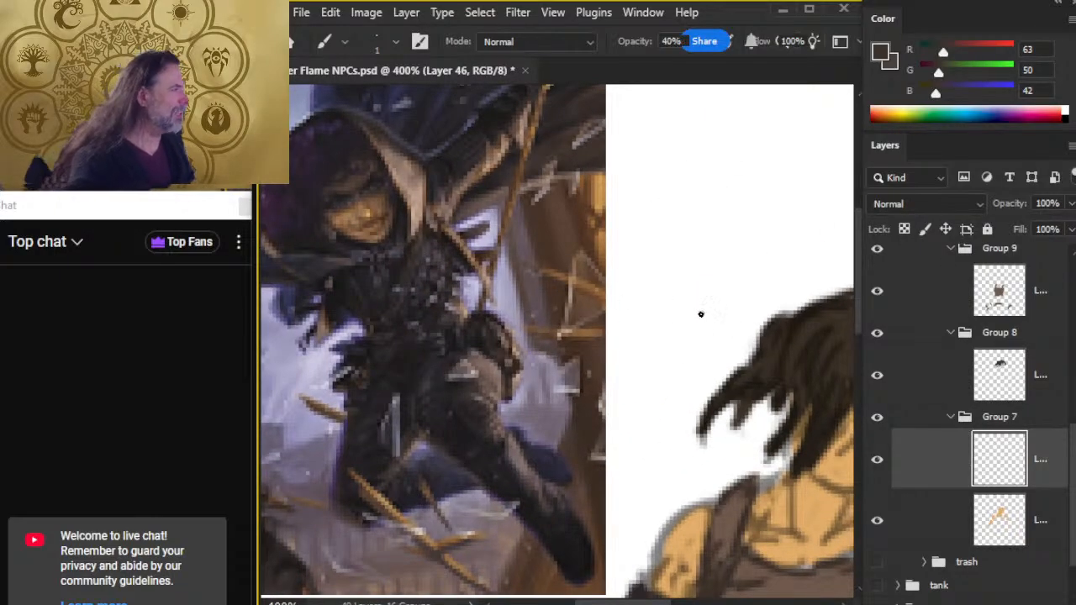
{"action": "left_click_drag", "start_coordinate": [720, 395], "coordinate": [493, 300]}
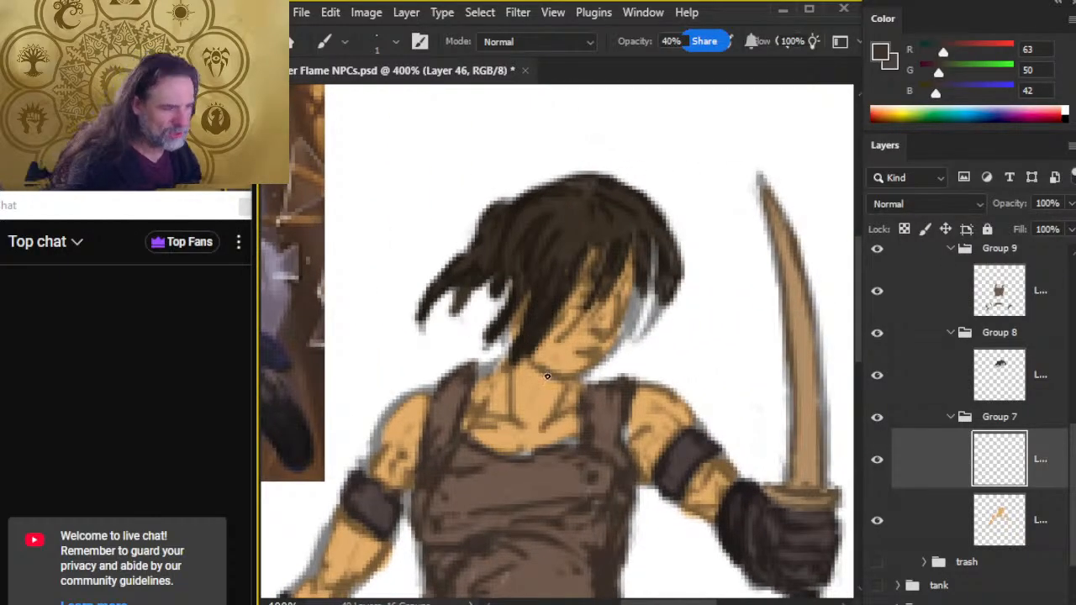
{"action": "key", "text": "bracketright"}
{"action": "key", "text": "bracketright"}
{"action": "mouse_move", "coordinate": [536, 351]}
{"action": "left_mouse_down"}
{"action": "mouse_move", "coordinate": [553, 371]}
{"action": "mouse_move", "coordinate": [544, 362]}
{"action": "mouse_move", "coordinate": [608, 332]}
{"action": "left_mouse_up"}
{"action": "mouse_move", "coordinate": [587, 259]}
{"action": "left_mouse_down"}
{"action": "mouse_move", "coordinate": [582, 296]}
{"action": "mouse_move", "coordinate": [638, 265]}
{"action": "mouse_move", "coordinate": [621, 307]}
{"action": "mouse_move", "coordinate": [637, 279]}
{"action": "mouse_move", "coordinate": [639, 304]}
{"action": "mouse_move", "coordinate": [602, 284]}
{"action": "mouse_move", "coordinate": [557, 286]}
{"action": "mouse_move", "coordinate": [602, 300]}
{"action": "mouse_move", "coordinate": [619, 263]}
{"action": "mouse_move", "coordinate": [602, 297]}
{"action": "mouse_move", "coordinate": [638, 252]}
{"action": "mouse_move", "coordinate": [606, 294]}
{"action": "mouse_move", "coordinate": [620, 255]}
{"action": "mouse_move", "coordinate": [596, 271]}
{"action": "left_mouse_up"}
Try a size 90 smudge on the face shading, undo it, and reduce the Smudge tool to size 10.
{"action": "key", "text": "r"}
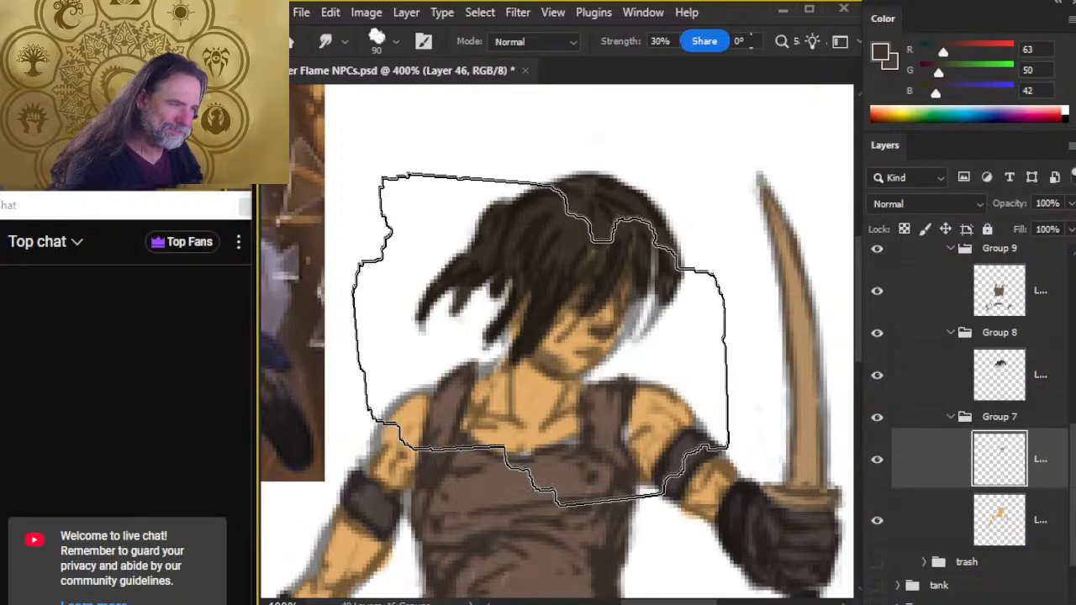
{"action": "left_click_drag", "start_coordinate": [540, 338], "coordinate": [542, 343]}
{"action": "key", "text": "ctrl+z"}
{"action": "key", "text": "["}
{"action": "key", "text": "["}
{"action": "key", "text": "["}
{"action": "key", "text": "["}
{"action": "key", "text": "["}
{"action": "key", "text": "["}
{"action": "key", "text": "["}
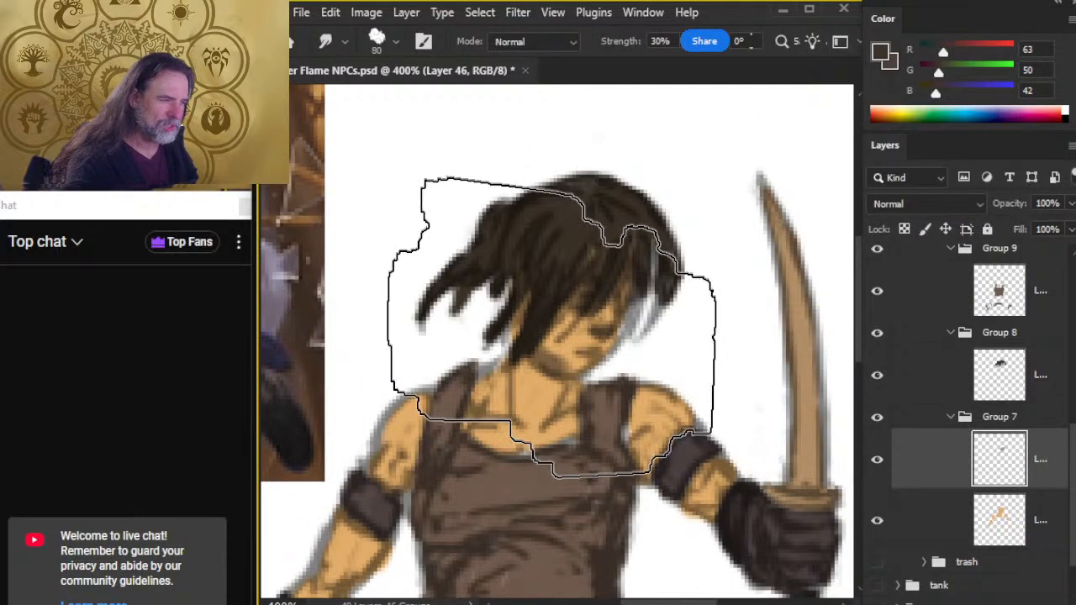
{"action": "key", "text": "["}
{"action": "key", "text": "["}
{"action": "key", "text": "["}
{"action": "key", "text": "["}
{"action": "key", "text": "["}
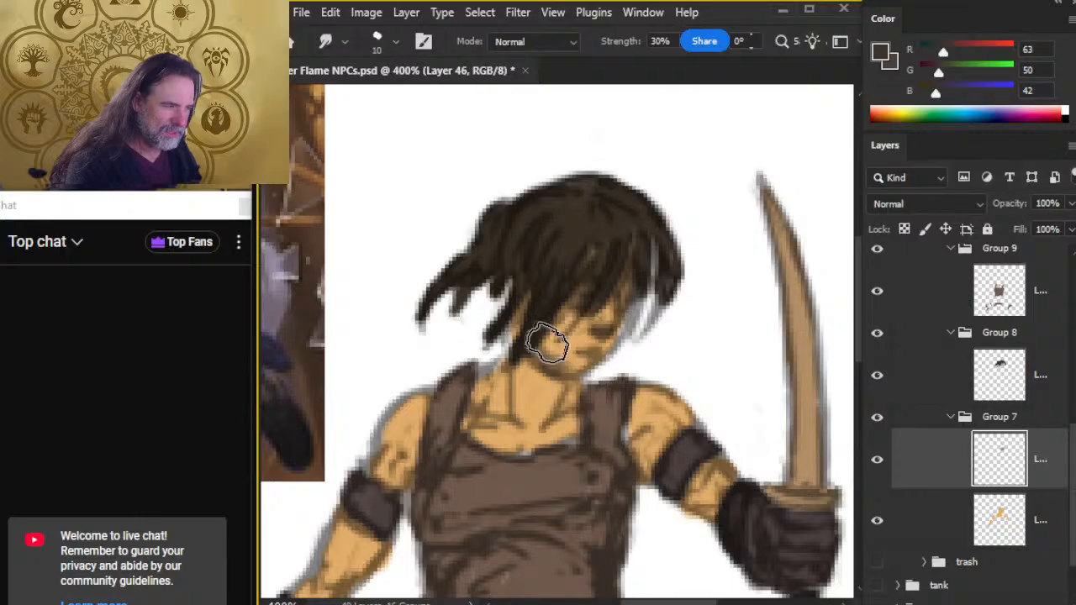
Choose a smoother brush tip for the Smudge tool and blend the shading around the nose and mouth.
{"action": "right_click", "coordinate": [554, 338]}
{"action": "left_click", "coordinate": [646, 454]}
{"action": "left_click", "coordinate": [513, 415]}
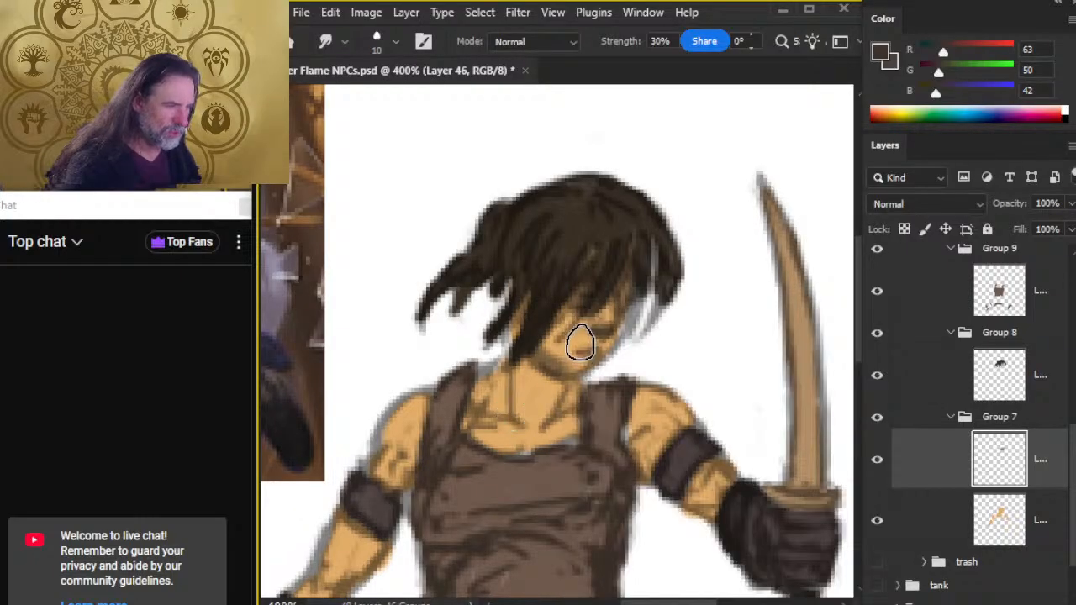
{"action": "mouse_move", "coordinate": [571, 342]}
{"action": "left_mouse_down"}
{"action": "mouse_move", "coordinate": [560, 347]}
{"action": "mouse_move", "coordinate": [592, 327]}
{"action": "mouse_move", "coordinate": [584, 350]}
{"action": "left_mouse_up"}
Paint dark shading on the rogue's lips, neck, shoulders and arms with the small brush at 40% opacity.
{"action": "key", "text": "b"}
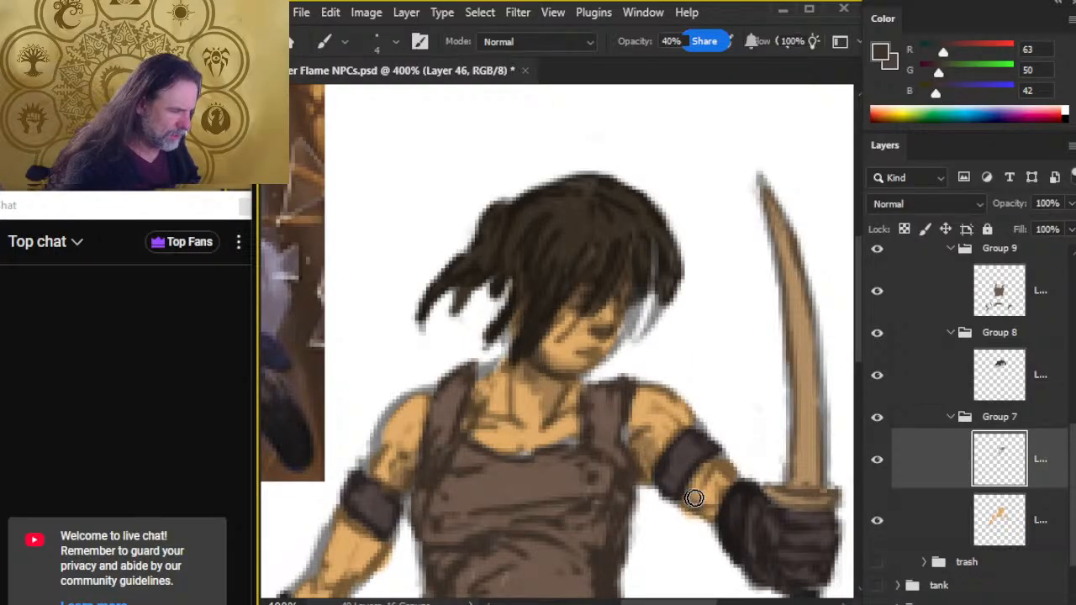
{"action": "left_click_drag", "start_coordinate": [450, 551], "coordinate": [621, 332]}
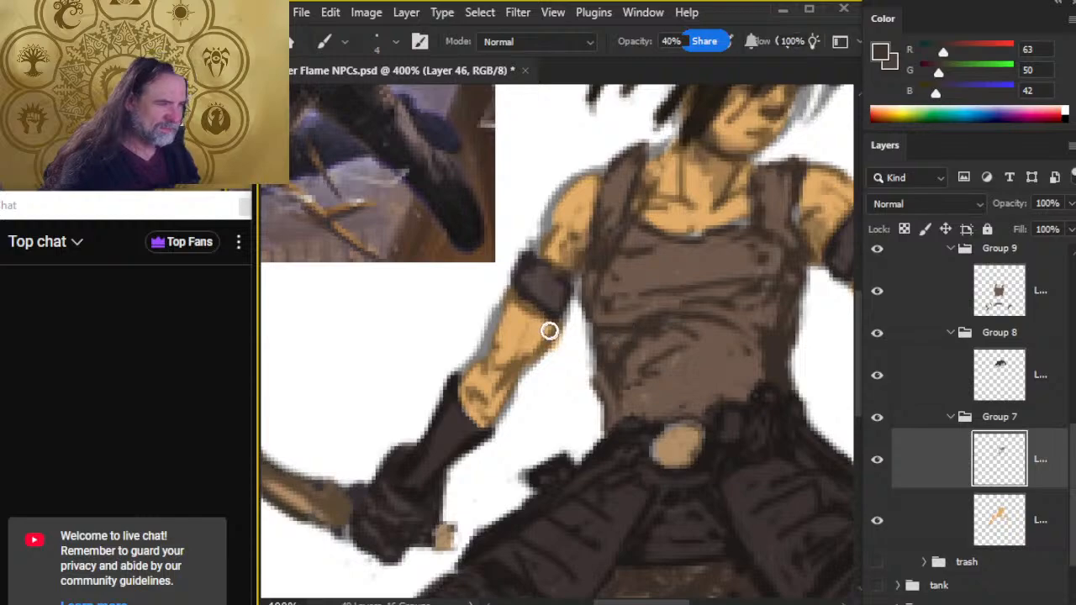
{"action": "mouse_move", "coordinate": [502, 368]}
{"action": "left_mouse_down"}
{"action": "mouse_move", "coordinate": [531, 355]}
{"action": "mouse_move", "coordinate": [488, 409]}
{"action": "mouse_move", "coordinate": [528, 363]}
{"action": "left_mouse_up"}
{"action": "mouse_move", "coordinate": [720, 366]}
{"action": "left_mouse_down"}
{"action": "mouse_move", "coordinate": [552, 483]}
{"action": "mouse_move", "coordinate": [545, 500]}
{"action": "left_mouse_up"}
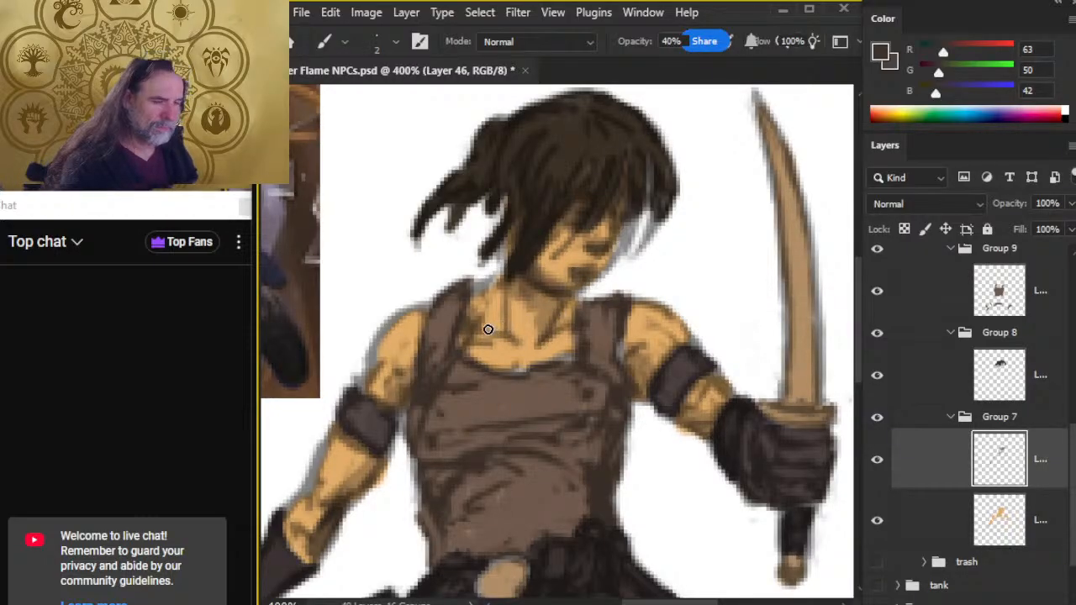
{"action": "key", "text": "alt+space"}
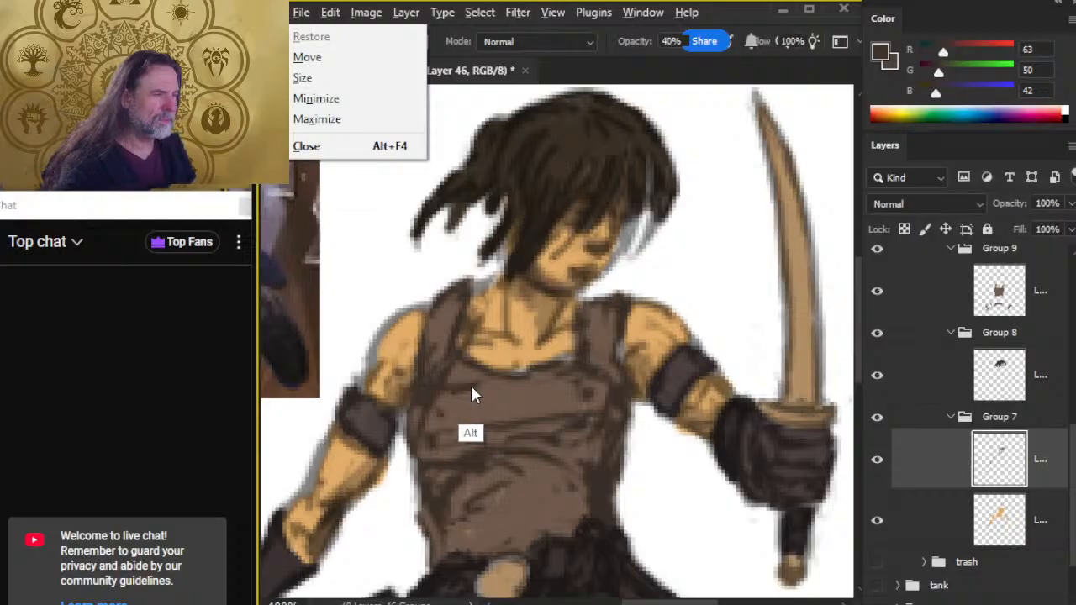
{"action": "key", "text": "alt+Tab"}
{"action": "key", "text": "alt+Tab"}
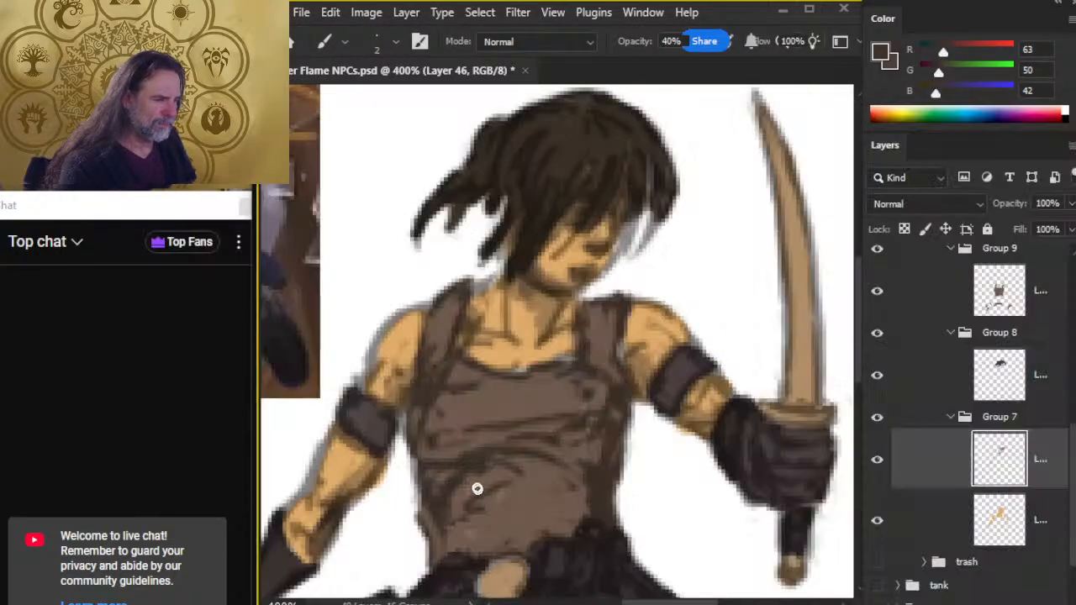
Sample the light orange skin color RGB 226, 173, 105 from the reference character's face.
{"action": "left_click_drag", "start_coordinate": [679, 412], "coordinate": [643, 395]}
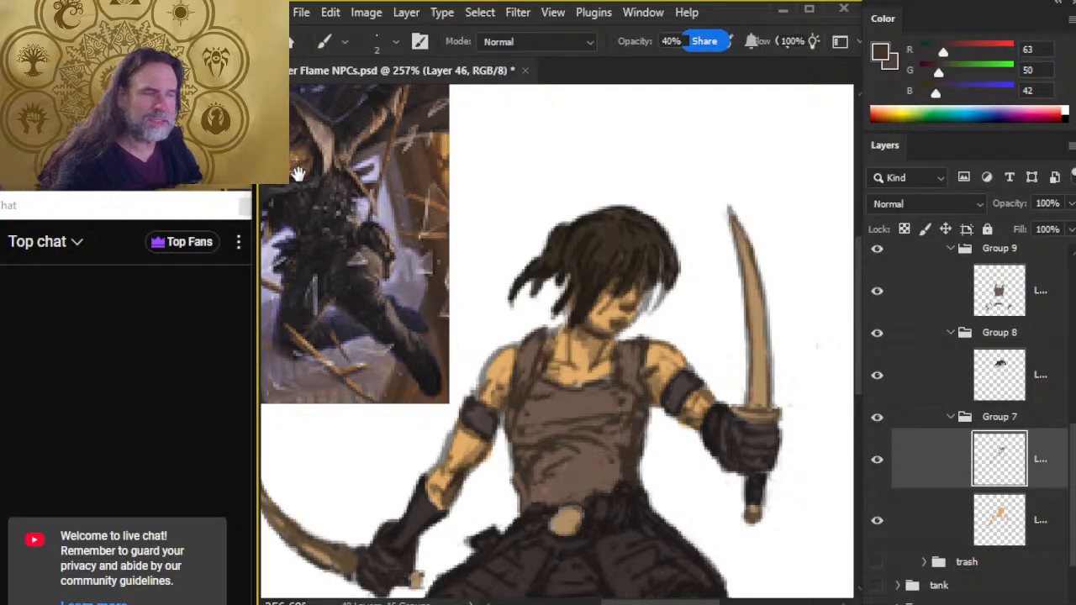
{"action": "left_click_drag", "start_coordinate": [299, 174], "coordinate": [490, 241]}
{"action": "left_click", "coordinate": [410, 251], "text": "alt"}
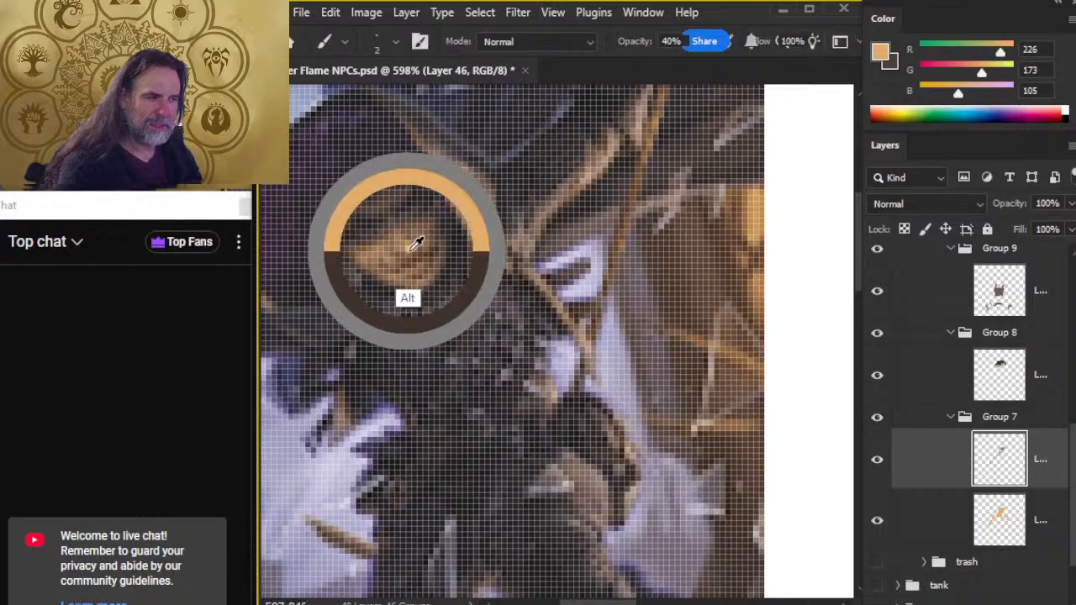
{"action": "key", "text": "z"}
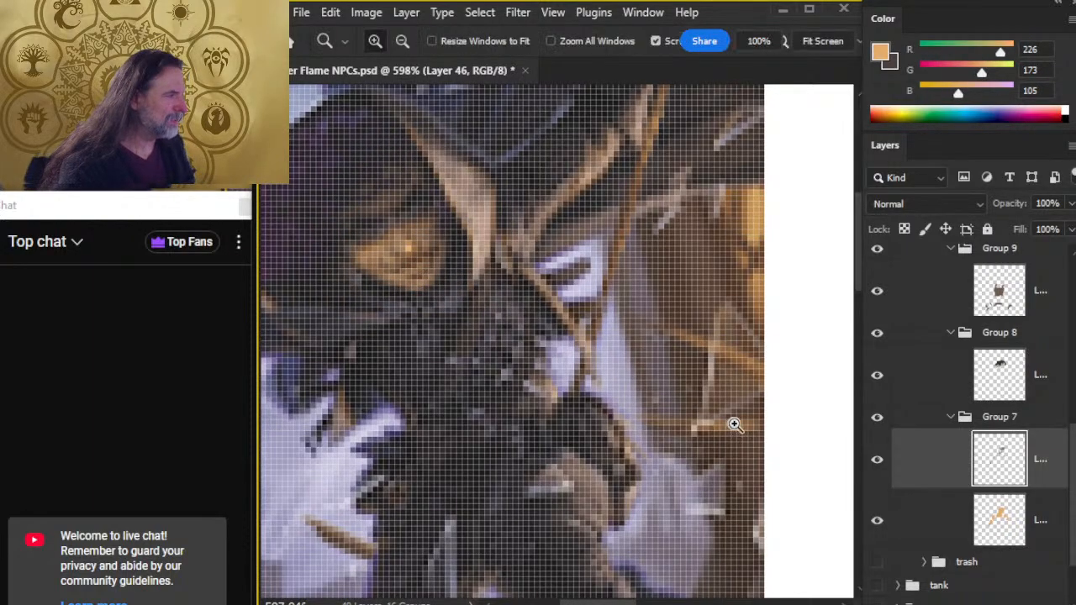
{"action": "left_click_drag", "start_coordinate": [734, 425], "coordinate": [660, 413]}
{"action": "left_click_drag", "start_coordinate": [798, 441], "coordinate": [442, 337]}
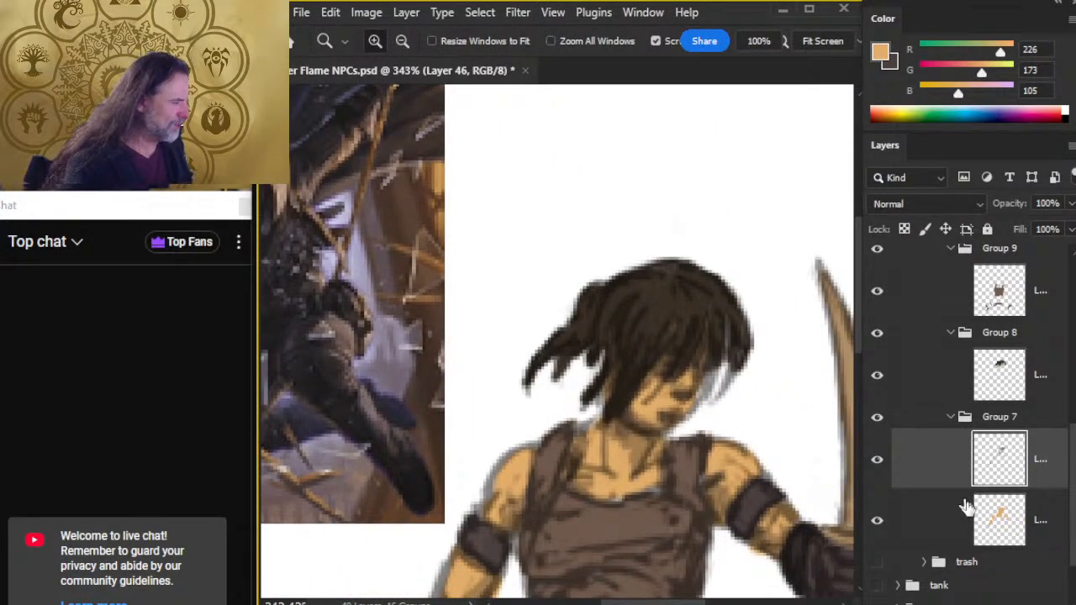
Add a new layer above the skin shading and lighten the brush color to RGB 255, 205, 149 at 100% opacity.
{"action": "key", "text": "ctrl+shift+alt+n"}
{"action": "key", "text": "b"}
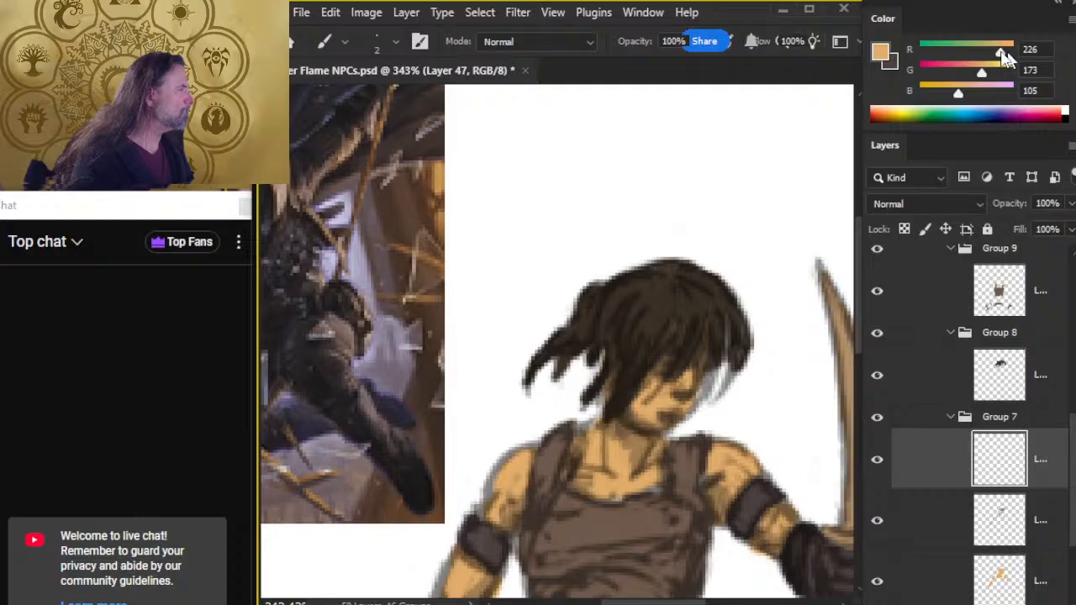
{"action": "left_click", "coordinate": [990, 73]}
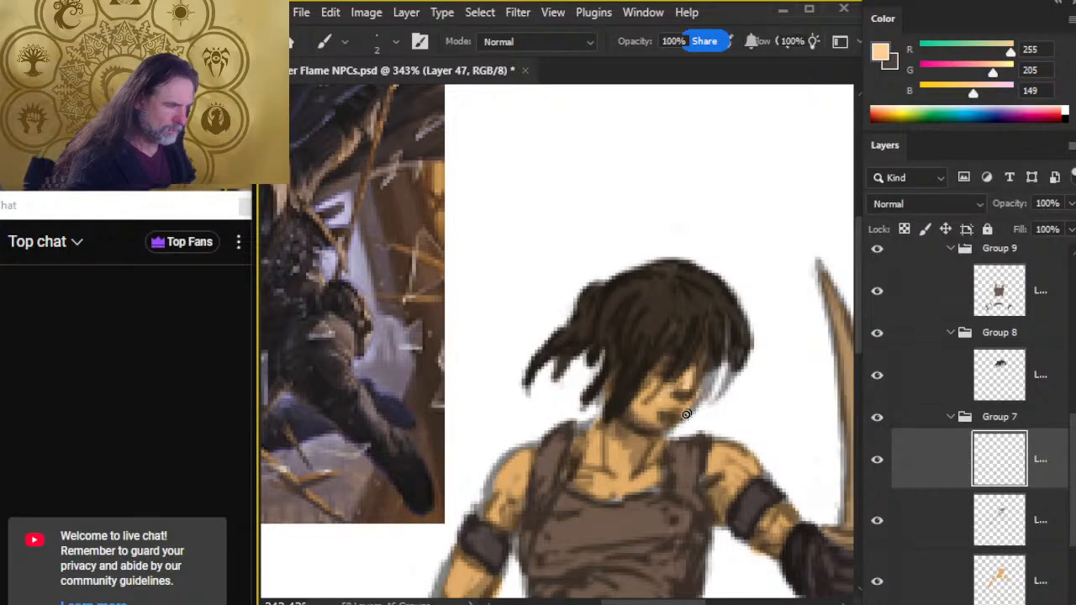
Paint light skin highlights on the rogue's face, neck, collarbone and shoulders with the size 2 brush.
{"action": "key", "text": "ctrl+space"}
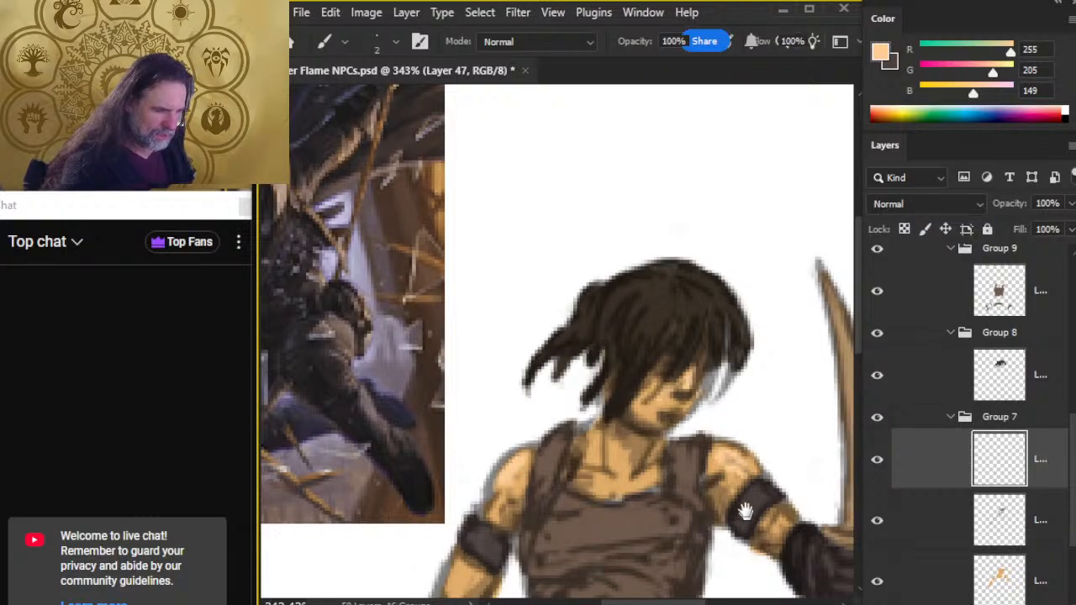
{"action": "mouse_move", "coordinate": [745, 510]}
{"action": "left_mouse_down"}
{"action": "mouse_move", "coordinate": [571, 367]}
{"action": "mouse_move", "coordinate": [576, 376]}
{"action": "left_mouse_up"}
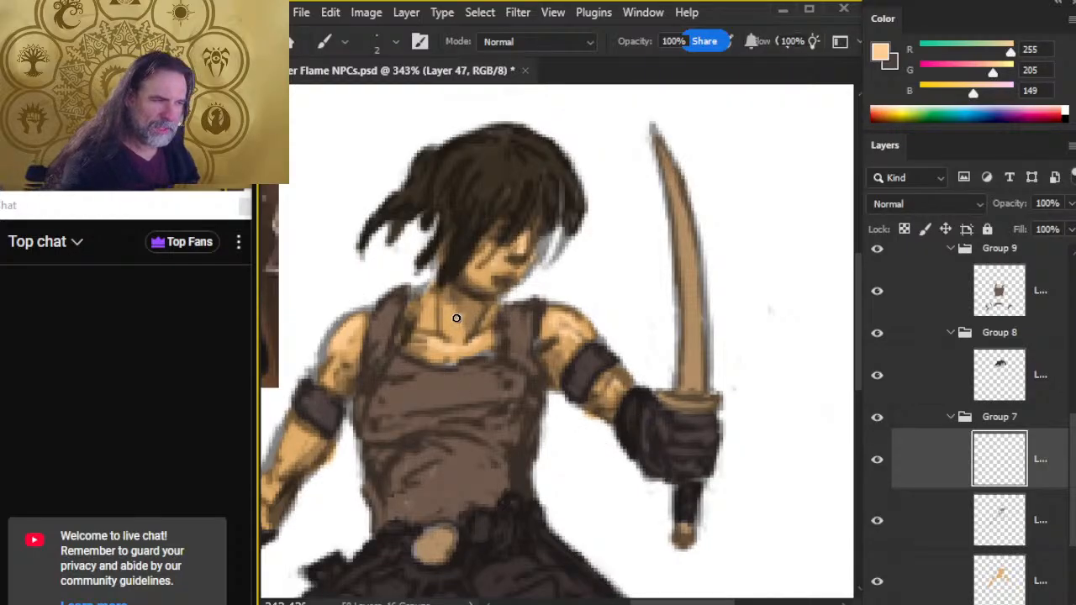
{"action": "left_click_drag", "start_coordinate": [452, 294], "coordinate": [454, 334]}
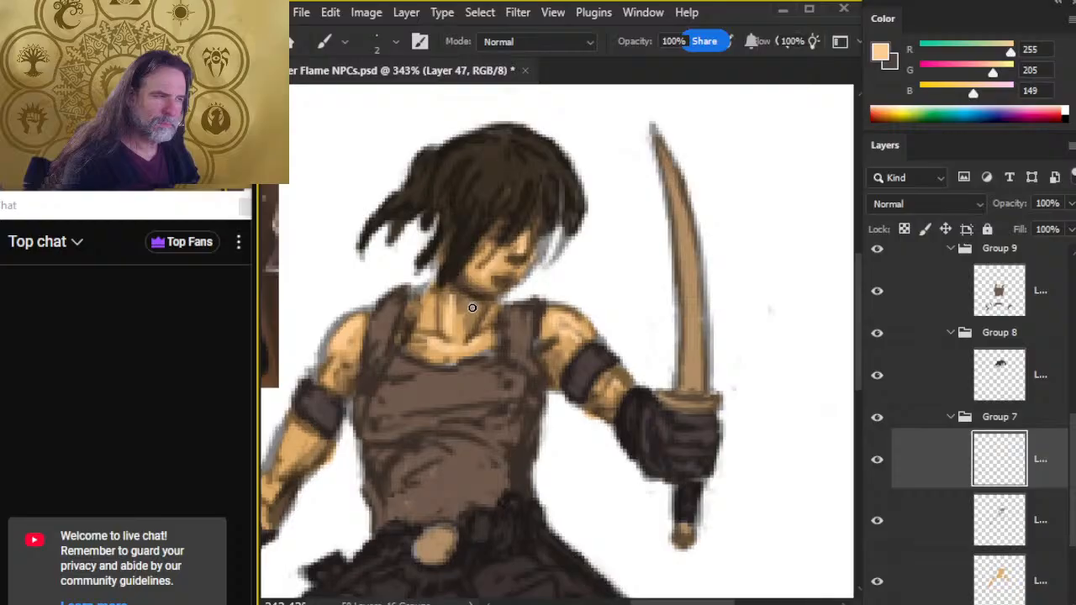
{"action": "key", "text": "ctrl+space"}
{"action": "left_click_drag", "start_coordinate": [506, 386], "coordinate": [458, 385]}
{"action": "key", "text": "space"}
{"action": "left_click_drag", "start_coordinate": [454, 449], "coordinate": [533, 365]}
Collapse Group 7 and select the hair layer in Group 8.
{"action": "left_click_drag", "start_coordinate": [604, 405], "coordinate": [544, 422]}
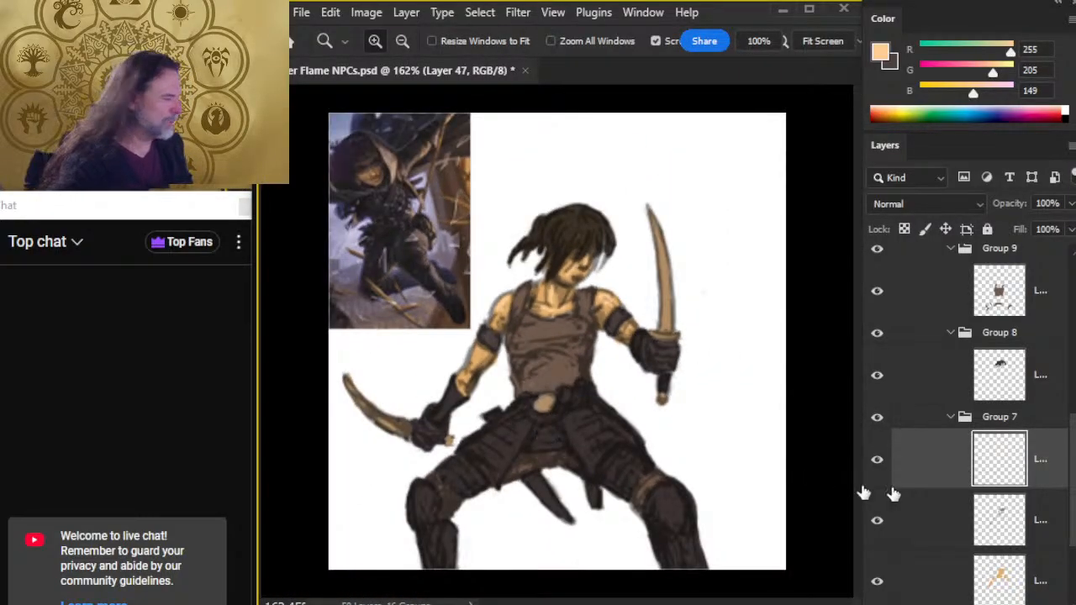
{"action": "left_click", "coordinate": [950, 418]}
{"action": "left_click", "coordinate": [941, 410]}
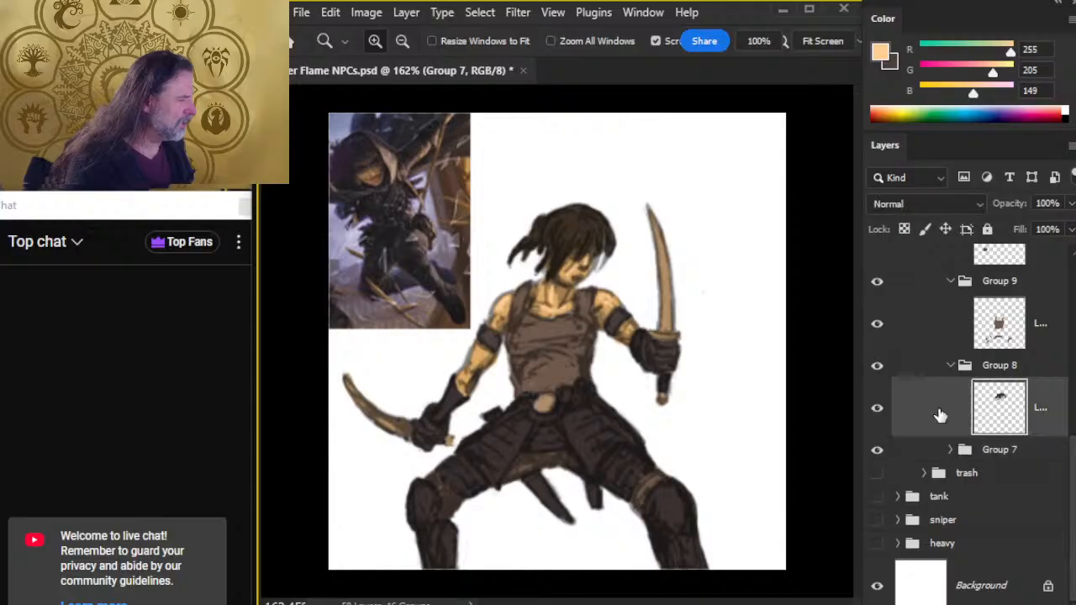
{"action": "left_click_drag", "start_coordinate": [583, 243], "coordinate": [608, 257]}
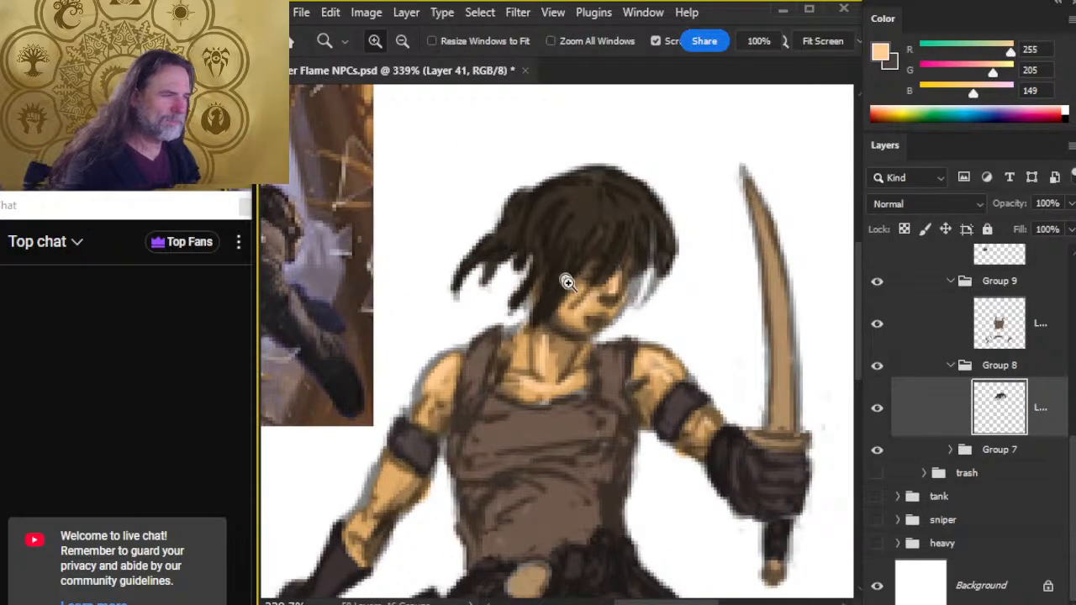
Reduce the Smudge tool to size 5, toggle the hair layer's visibility, and try smudging the hair at 30% strength.
{"action": "key", "text": "r"}
{"action": "key", "text": "bracketleft"}
{"action": "key", "text": "bracketleft"}
{"action": "key", "text": "bracketleft"}
{"action": "key", "text": "bracketleft"}
{"action": "key", "text": "bracketleft"}
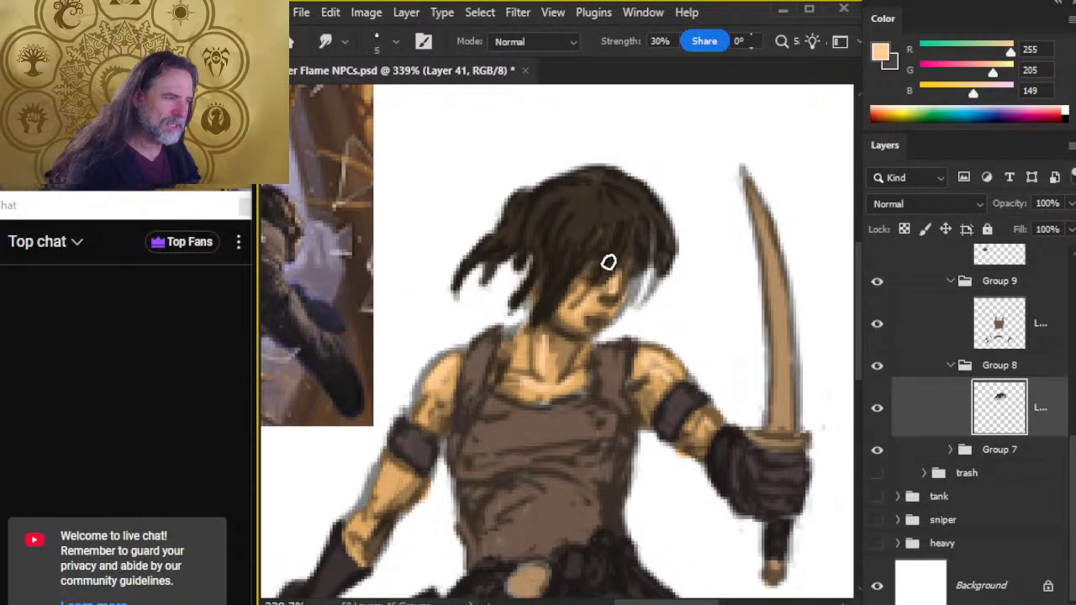
{"action": "left_click", "coordinate": [877, 406]}
{"action": "left_click", "coordinate": [880, 407]}
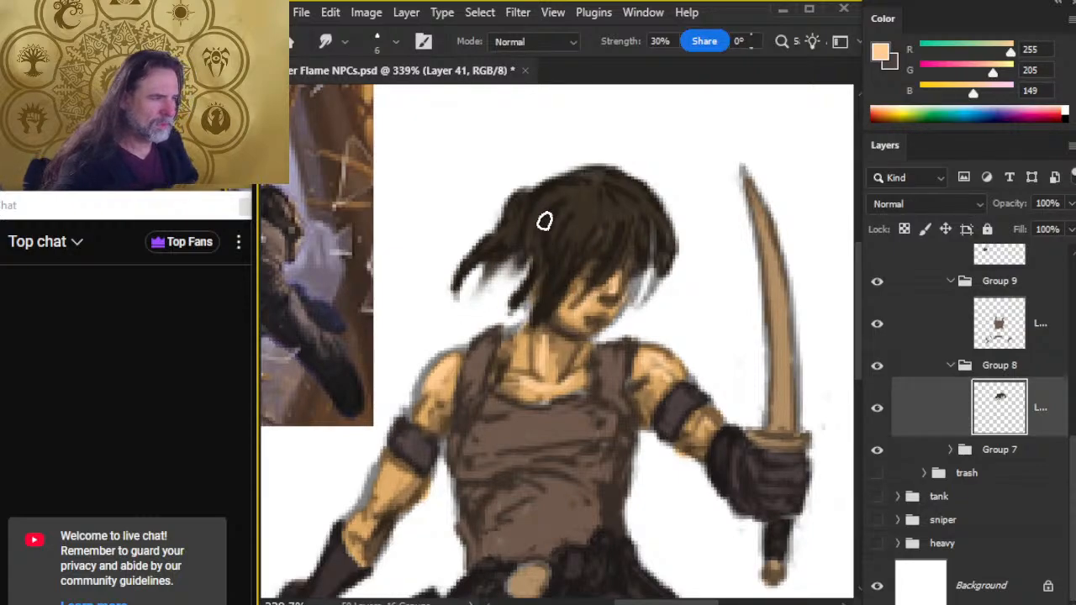
{"action": "key", "text": "7"}
{"action": "key", "text": "f"}
{"action": "key", "text": "f"}
{"action": "key", "text": "f"}
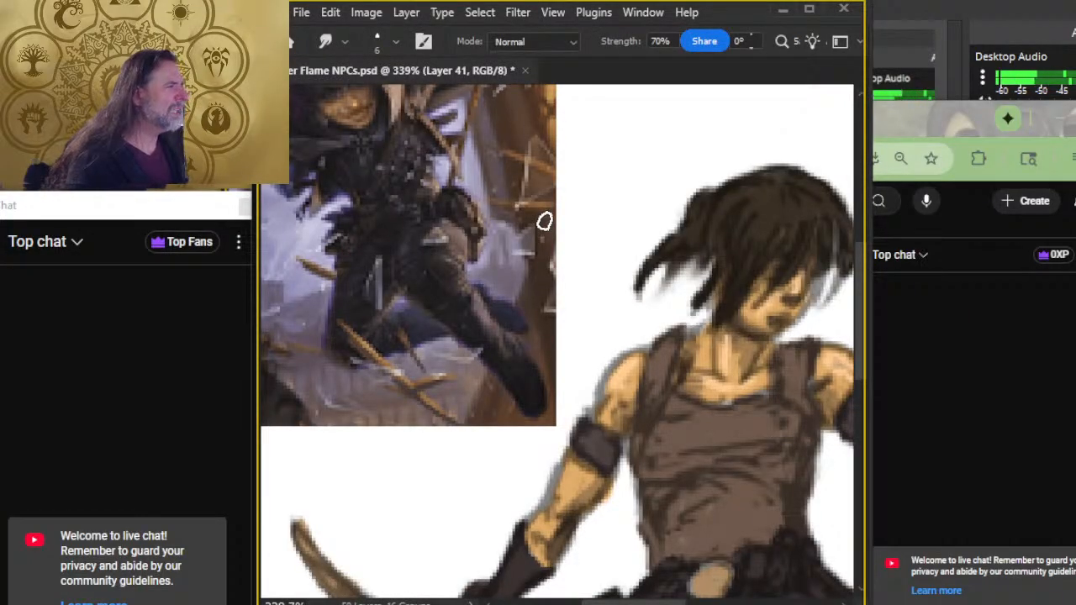
{"action": "left_click", "coordinate": [646, 18]}
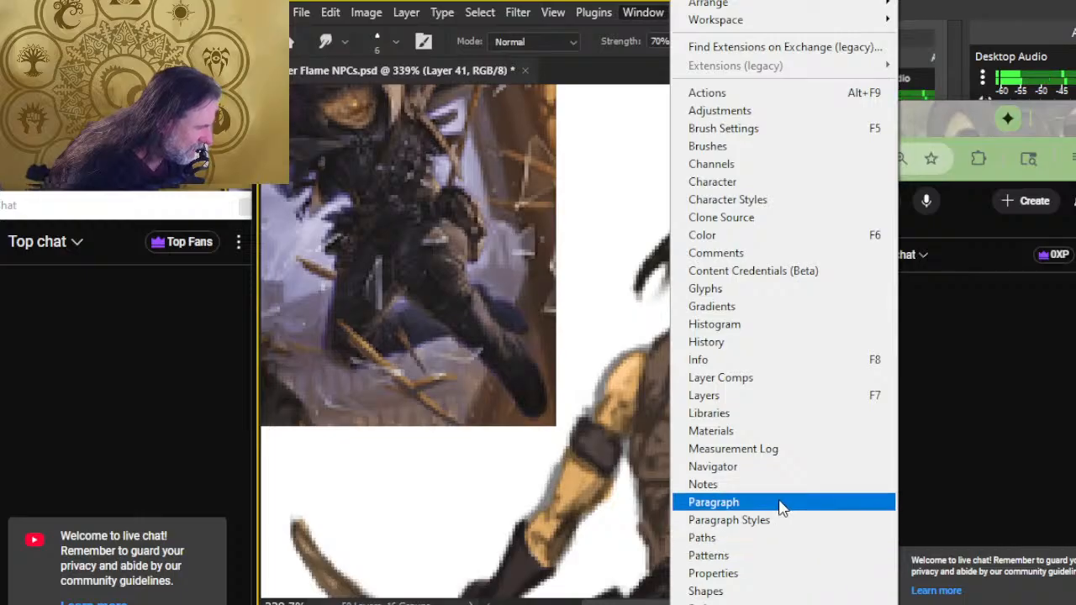
{"action": "left_click", "coordinate": [747, 397]}
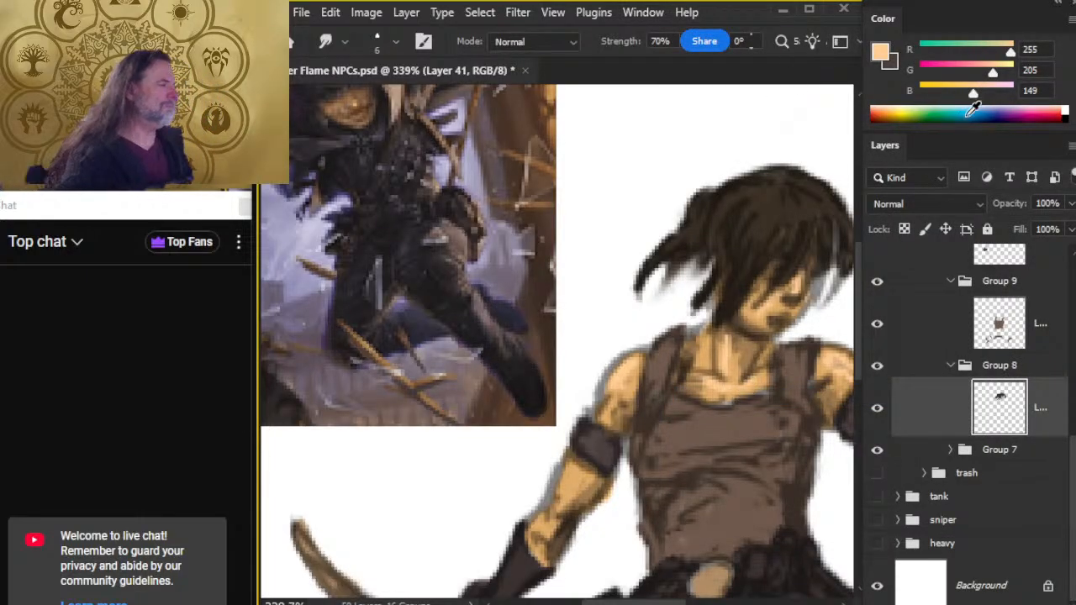
Raise the Smudge tool's strength to 80% and undo the last smudges on the hair.
{"action": "key", "text": "8"}
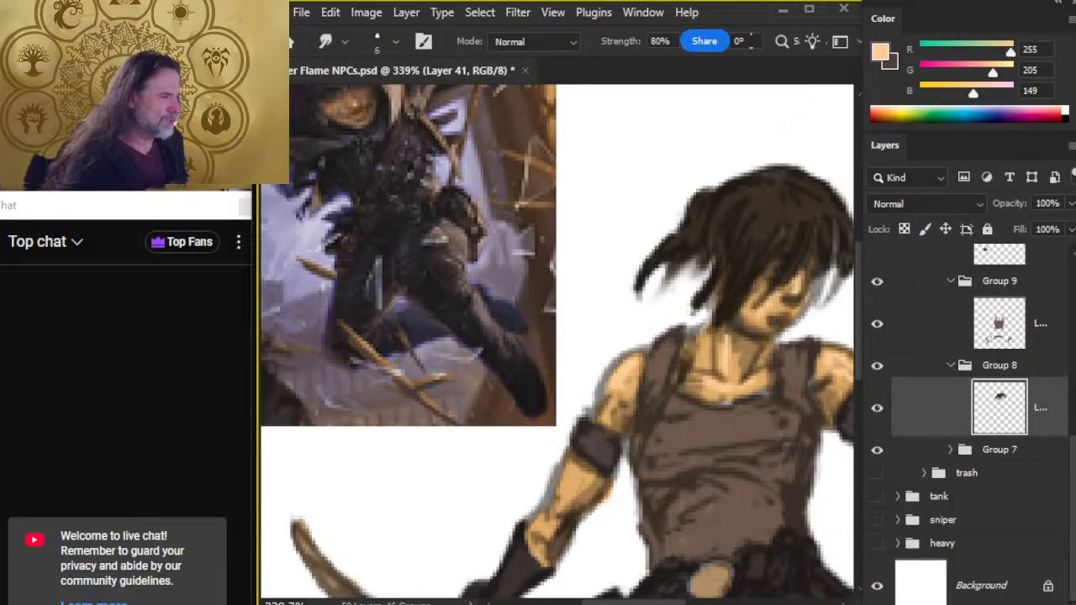
{"action": "left_click_drag", "start_coordinate": [691, 310], "coordinate": [569, 319]}
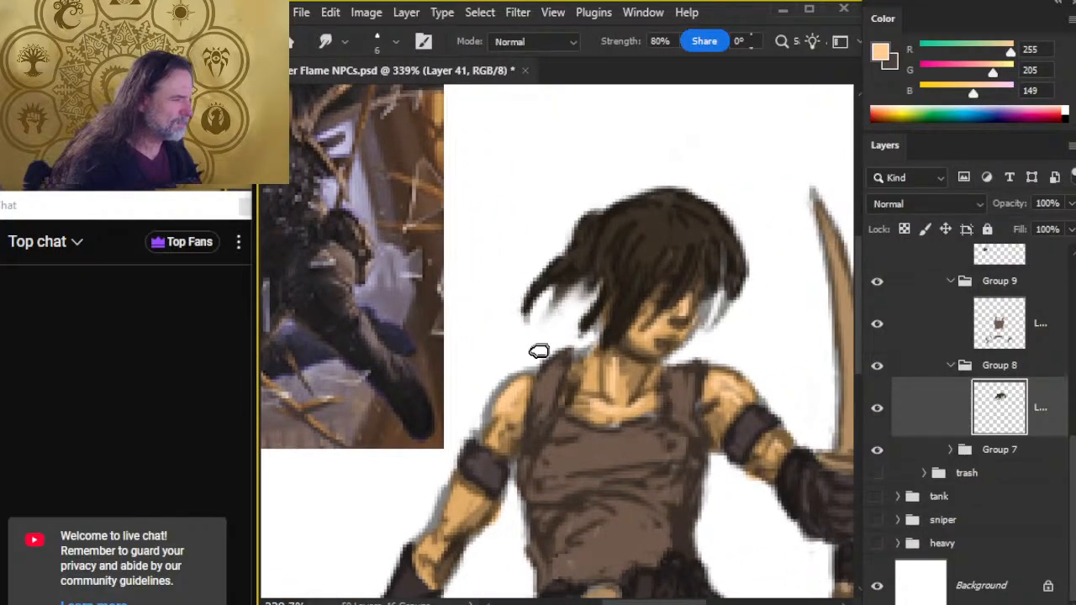
{"action": "key", "text": "ctrl+z"}
{"action": "key", "text": "ctrl+z"}
{"action": "key", "text": "ctrl+z"}
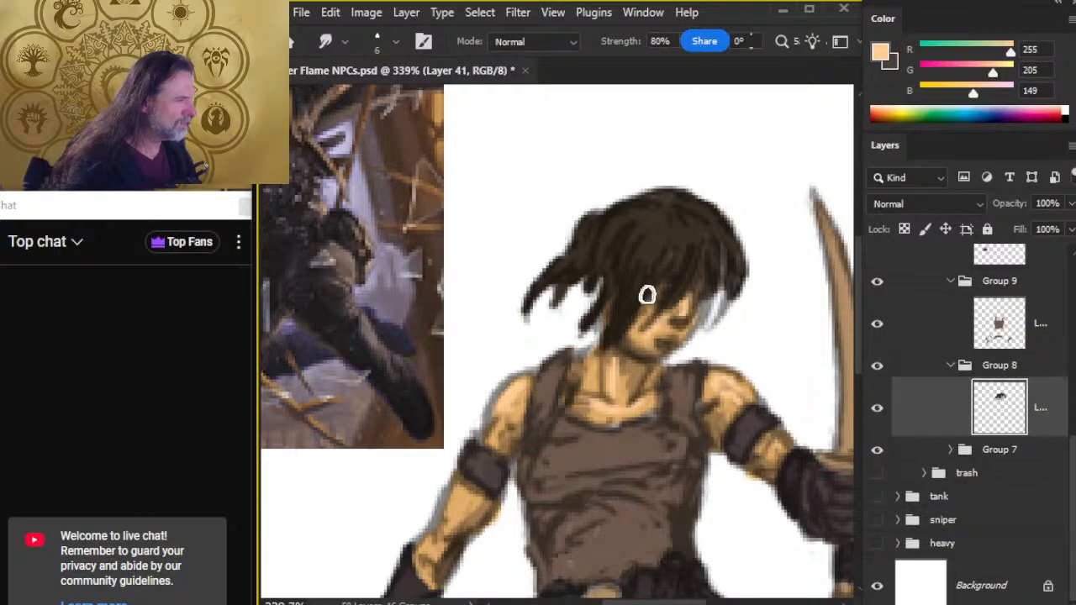
Reduce the Smudge tool to size 4 and pull the bangs beside the rogue's face into soft, pointed strands.
{"action": "key", "text": "["}
{"action": "key", "text": "["}
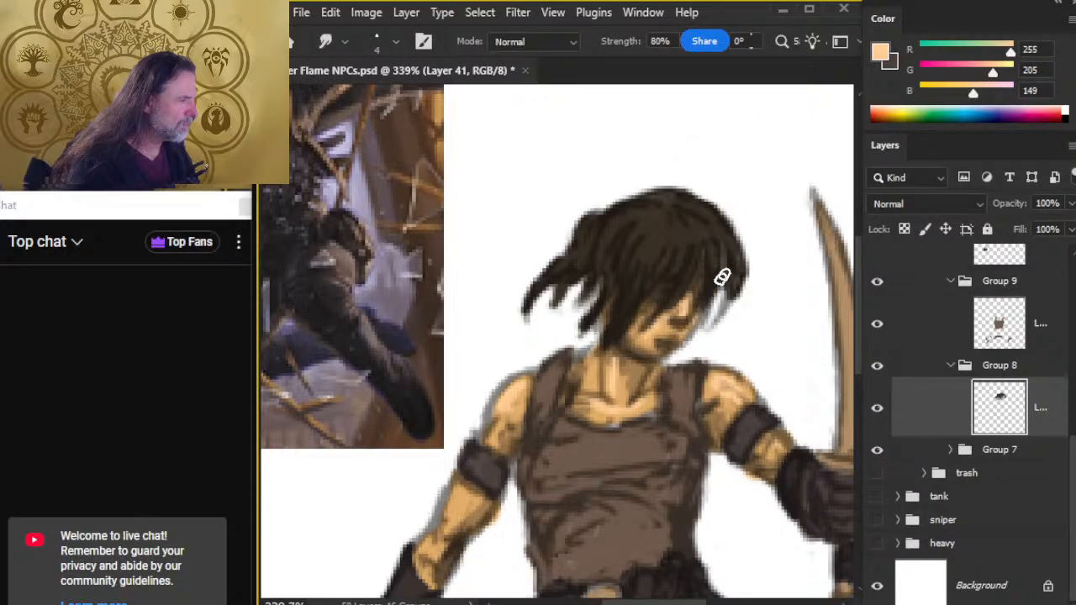
{"action": "mouse_move", "coordinate": [736, 259]}
{"action": "left_mouse_down"}
{"action": "mouse_move", "coordinate": [713, 325]}
{"action": "mouse_move", "coordinate": [746, 293]}
{"action": "mouse_move", "coordinate": [741, 246]}
{"action": "mouse_move", "coordinate": [732, 277]}
{"action": "mouse_move", "coordinate": [729, 238]}
{"action": "mouse_move", "coordinate": [706, 214]}
{"action": "mouse_move", "coordinate": [729, 270]}
{"action": "mouse_move", "coordinate": [720, 223]}
{"action": "mouse_move", "coordinate": [731, 263]}
{"action": "mouse_move", "coordinate": [720, 228]}
{"action": "mouse_move", "coordinate": [741, 295]}
{"action": "left_mouse_up"}
{"action": "key", "text": "["}
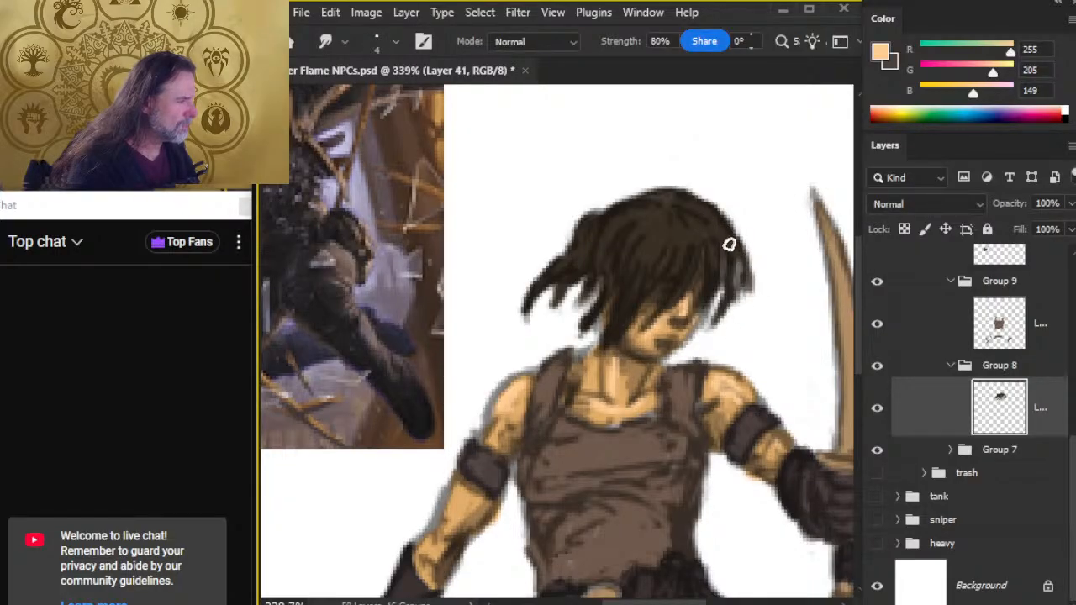
{"action": "left_click_drag", "start_coordinate": [730, 243], "coordinate": [748, 304]}
{"action": "mouse_move", "coordinate": [729, 244]}
{"action": "left_mouse_down"}
{"action": "mouse_move", "coordinate": [735, 294]}
{"action": "mouse_move", "coordinate": [681, 310]}
{"action": "left_mouse_up"}
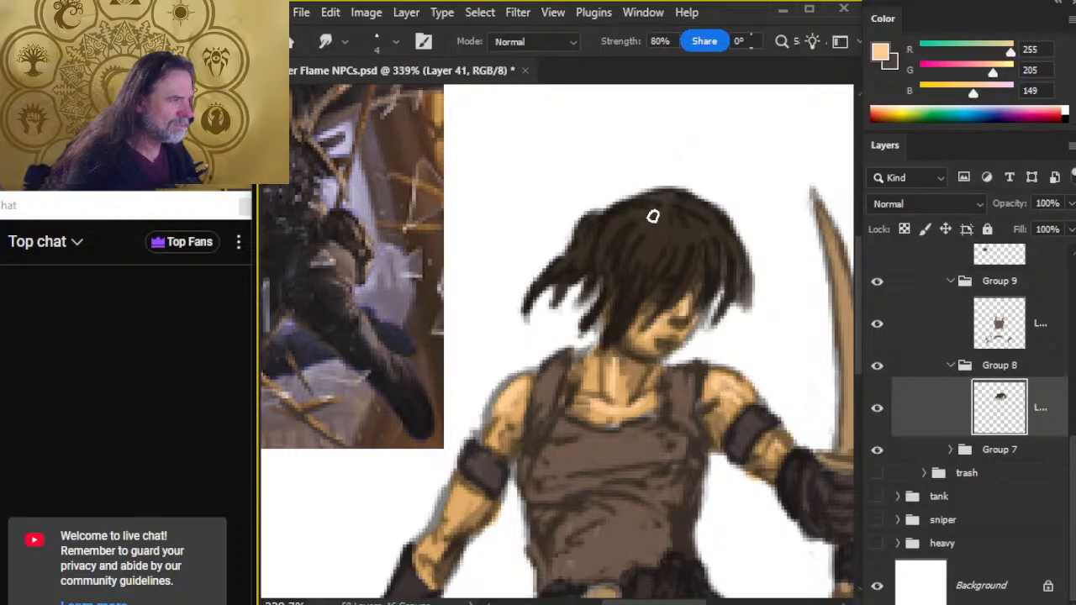
Smudge the ponytail and the hair behind the neck into thin feathered strands, using size 3 for the finer ends.
{"action": "mouse_move", "coordinate": [567, 260]}
{"action": "left_mouse_down"}
{"action": "mouse_move", "coordinate": [536, 298]}
{"action": "mouse_move", "coordinate": [544, 286]}
{"action": "mouse_move", "coordinate": [544, 307]}
{"action": "mouse_move", "coordinate": [532, 306]}
{"action": "mouse_move", "coordinate": [571, 275]}
{"action": "mouse_move", "coordinate": [548, 321]}
{"action": "mouse_move", "coordinate": [557, 287]}
{"action": "mouse_move", "coordinate": [538, 316]}
{"action": "mouse_move", "coordinate": [562, 281]}
{"action": "mouse_move", "coordinate": [541, 316]}
{"action": "left_mouse_up"}
{"action": "left_click_drag", "start_coordinate": [574, 269], "coordinate": [551, 309]}
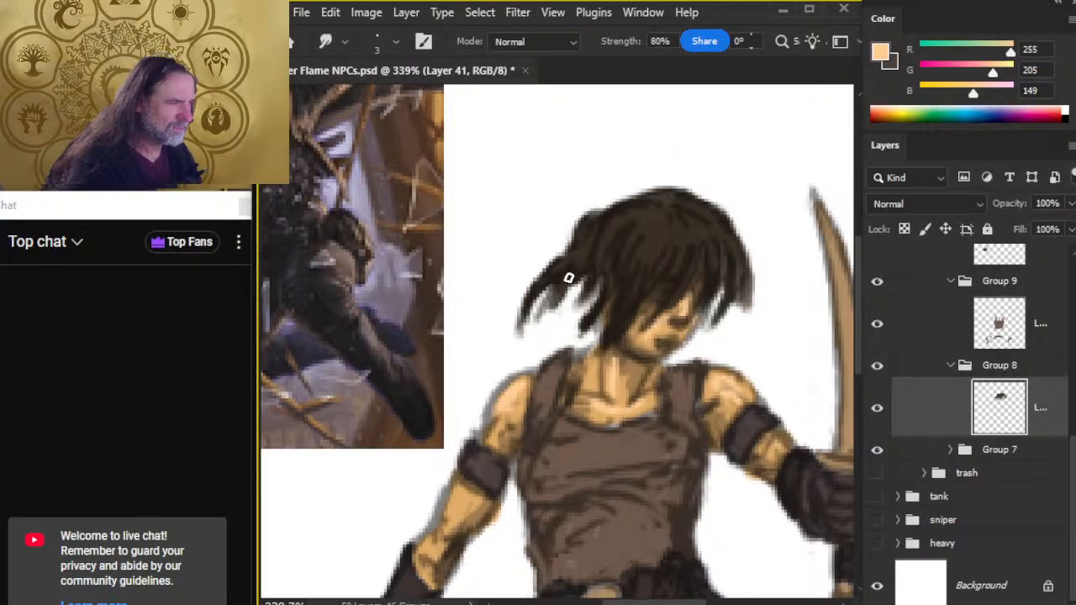
{"action": "mouse_move", "coordinate": [591, 260]}
{"action": "left_mouse_down"}
{"action": "mouse_move", "coordinate": [594, 303]}
{"action": "mouse_move", "coordinate": [605, 243]}
{"action": "mouse_move", "coordinate": [581, 315]}
{"action": "left_mouse_up"}
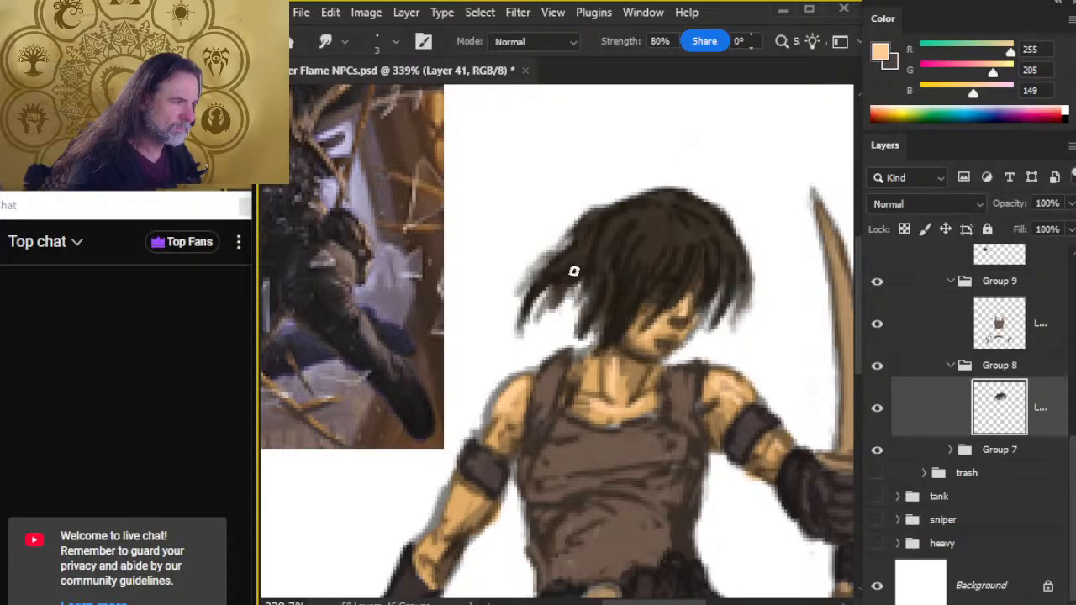
Sample the dark hair color RGB 42, 35, 27 and paint fine strands over the hair with the size 1 brush.
{"action": "key", "text": "b"}
{"action": "left_click", "coordinate": [620, 260], "text": "alt"}
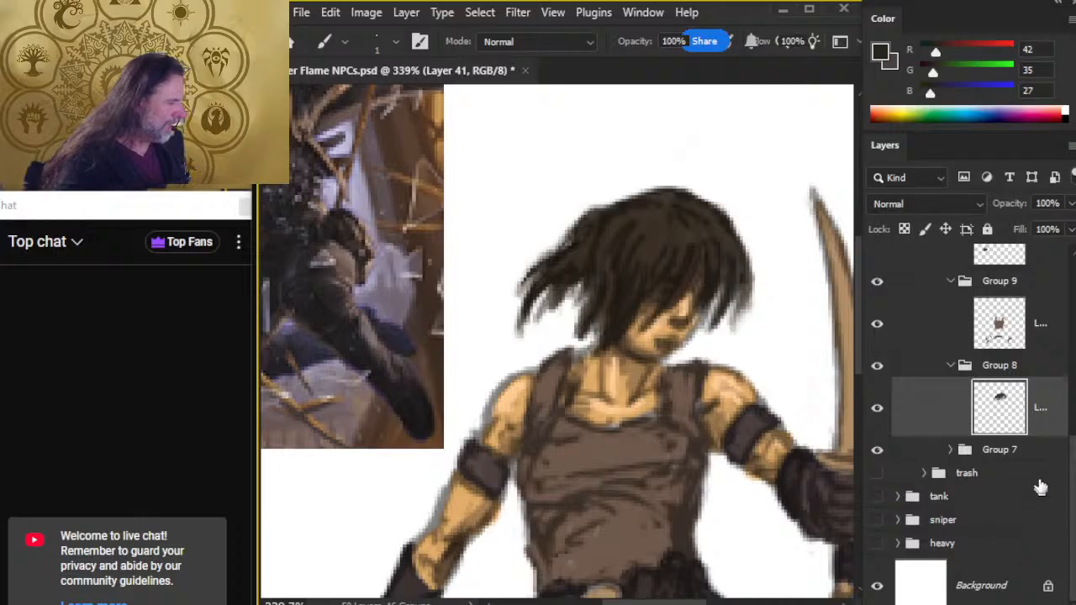
Add a new layer above the hair layer and sample the muted purple RGB 69, 59, 93 from the reference character's hood area.
{"action": "key", "text": "ctrl+shift+alt+n"}
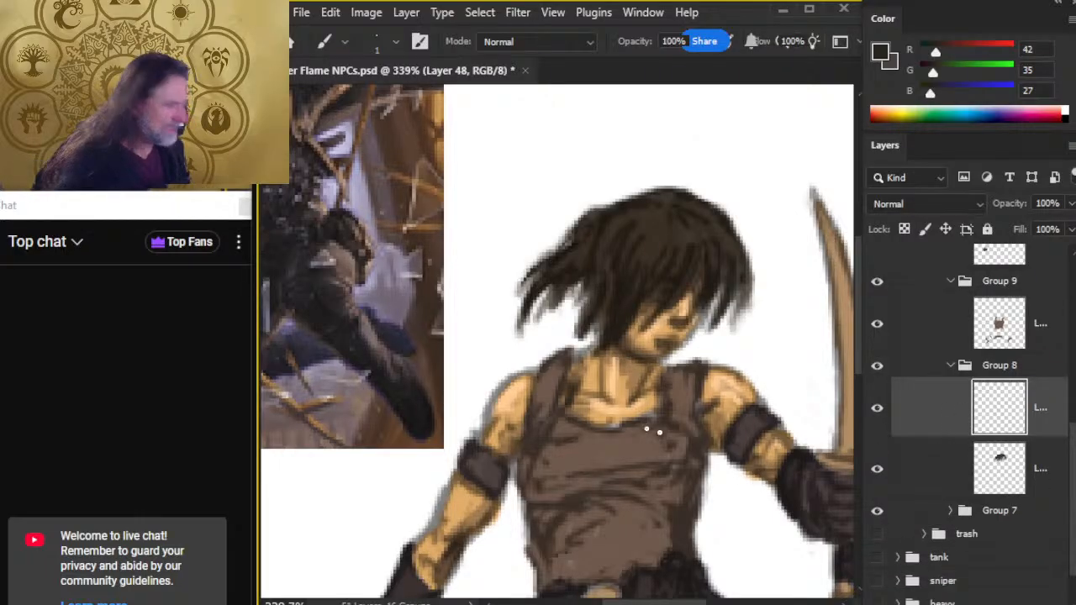
{"action": "left_click_drag", "start_coordinate": [444, 287], "coordinate": [691, 465]}
{"action": "left_click_drag", "start_coordinate": [455, 221], "coordinate": [494, 227]}
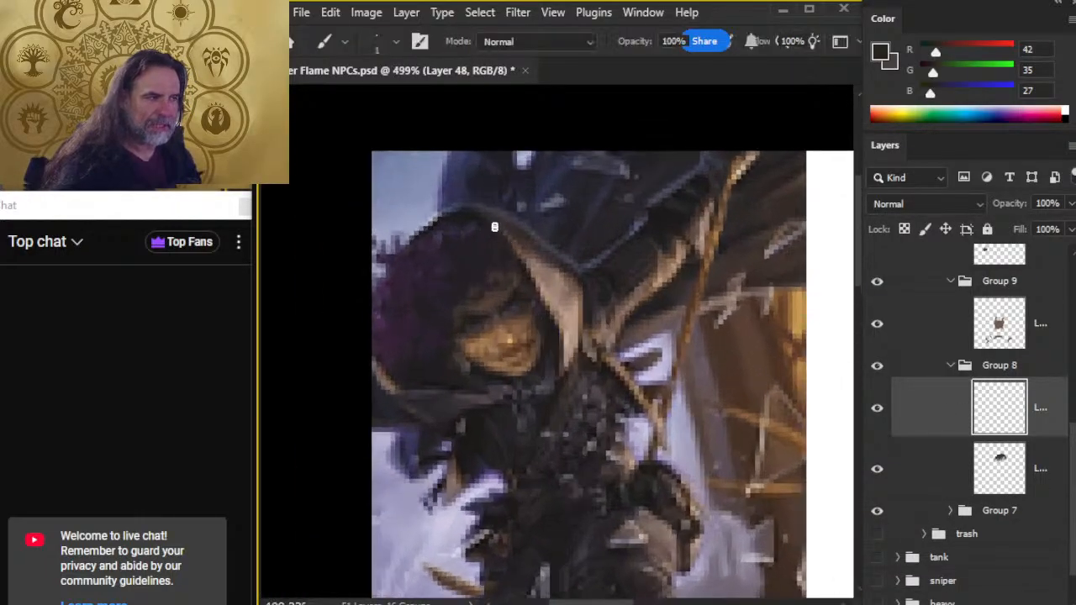
{"action": "left_click", "coordinate": [445, 227], "text": "alt"}
Paint thin purple highlight strands down the crown of the rogue's hair with the size 1 brush.
{"action": "left_click_drag", "start_coordinate": [673, 386], "coordinate": [496, 328]}
{"action": "mouse_move", "coordinate": [661, 367]}
{"action": "left_mouse_down"}
{"action": "mouse_move", "coordinate": [456, 291]}
{"action": "mouse_move", "coordinate": [446, 238]}
{"action": "left_mouse_up"}
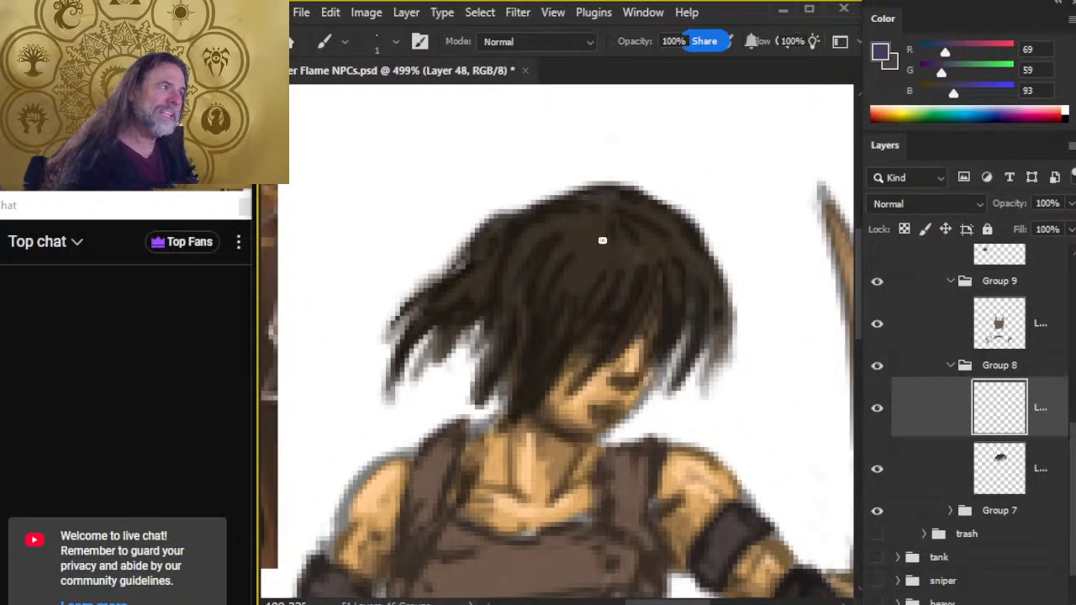
{"action": "left_click_drag", "start_coordinate": [593, 238], "coordinate": [566, 294]}
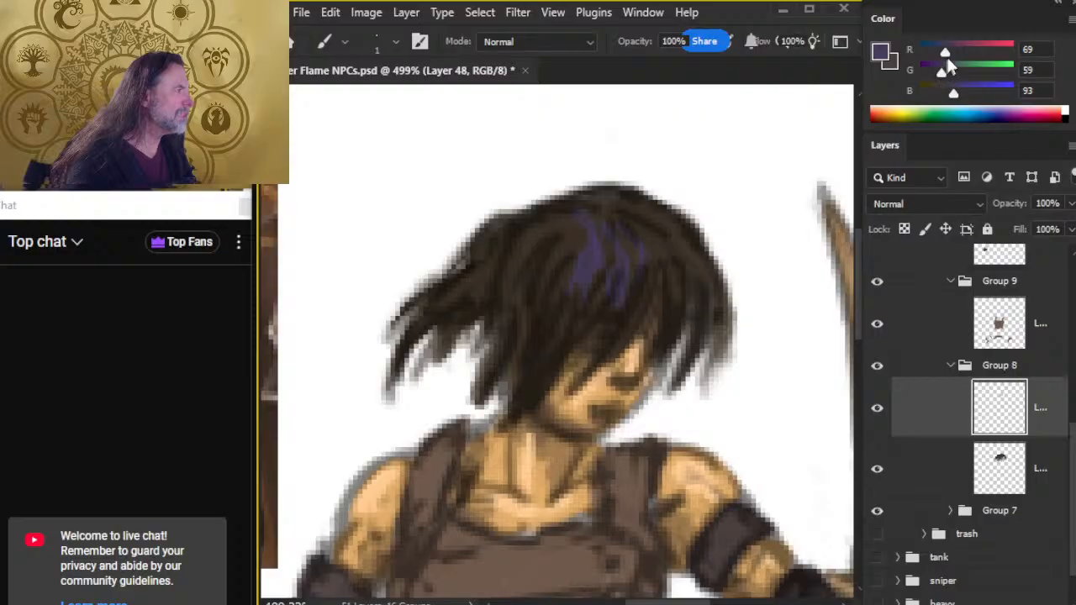
Set the paint color to RGB 117, 93, 104 and paint lighter strands over the crown and the right side of the hair.
{"action": "left_click_drag", "start_coordinate": [947, 53], "coordinate": [953, 95]}
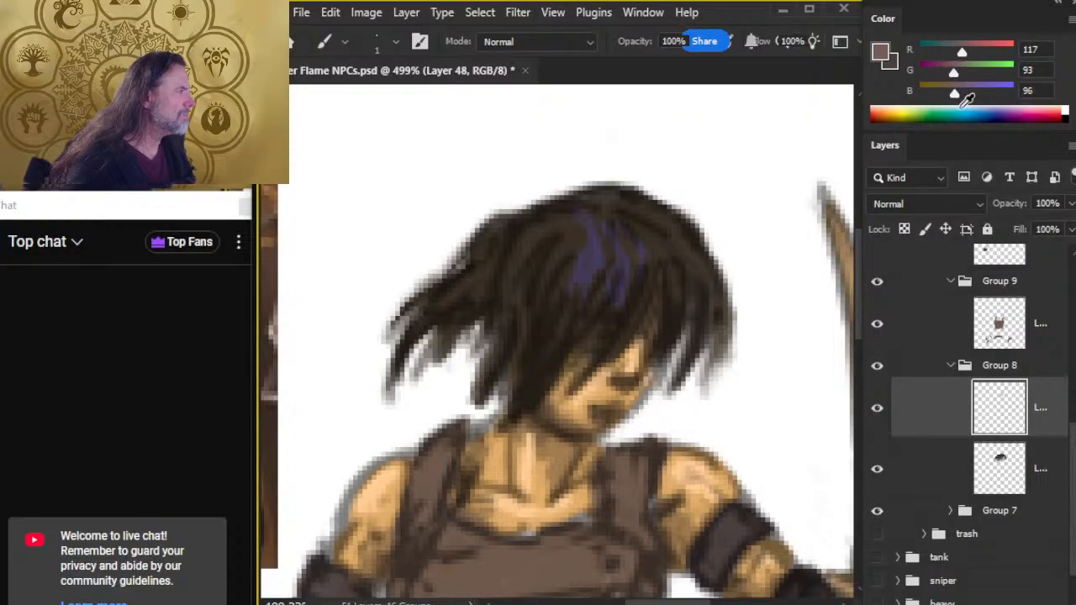
{"action": "left_click", "coordinate": [959, 98]}
{"action": "mouse_move", "coordinate": [605, 216]}
{"action": "left_mouse_down"}
{"action": "mouse_move", "coordinate": [583, 288]}
{"action": "mouse_move", "coordinate": [595, 251]}
{"action": "mouse_move", "coordinate": [602, 276]}
{"action": "mouse_move", "coordinate": [623, 284]}
{"action": "mouse_move", "coordinate": [611, 292]}
{"action": "mouse_move", "coordinate": [619, 222]}
{"action": "mouse_move", "coordinate": [628, 218]}
{"action": "mouse_move", "coordinate": [641, 258]}
{"action": "mouse_move", "coordinate": [637, 317]}
{"action": "left_mouse_up"}
{"action": "left_click_drag", "start_coordinate": [652, 220], "coordinate": [672, 294]}
{"action": "left_click_drag", "start_coordinate": [669, 250], "coordinate": [681, 289]}
{"action": "left_click_drag", "start_coordinate": [669, 224], "coordinate": [703, 290]}
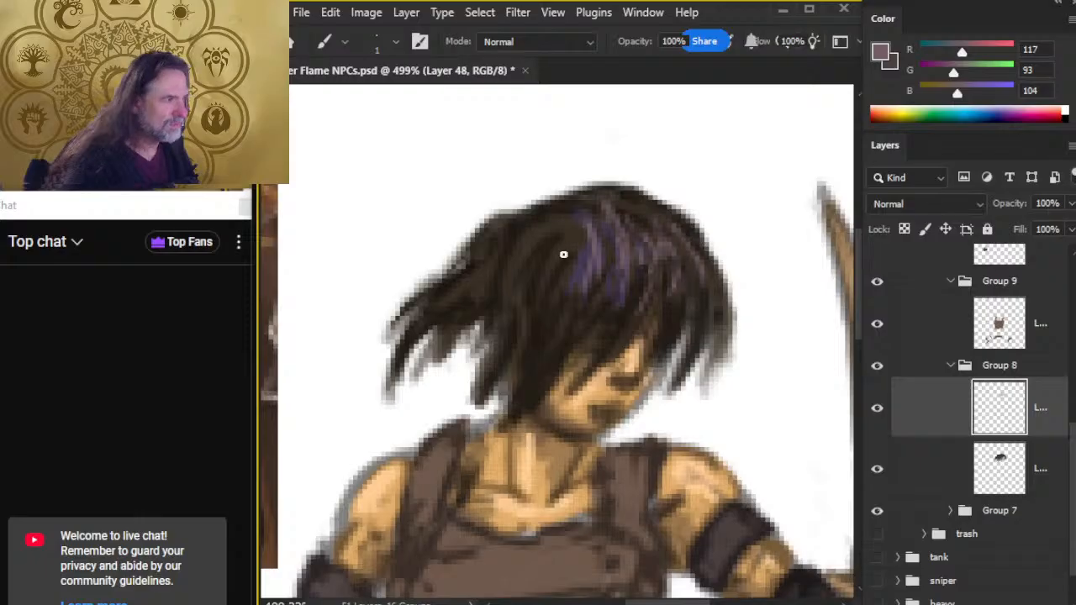
Paint thin mauve highlight strands down the back of the head and along the ponytail with the size 1 brush.
{"action": "mouse_move", "coordinate": [592, 238]}
{"action": "left_mouse_down"}
{"action": "mouse_move", "coordinate": [572, 265]}
{"action": "mouse_move", "coordinate": [537, 257]}
{"action": "left_mouse_up"}
{"action": "left_click_drag", "start_coordinate": [473, 283], "coordinate": [430, 304]}
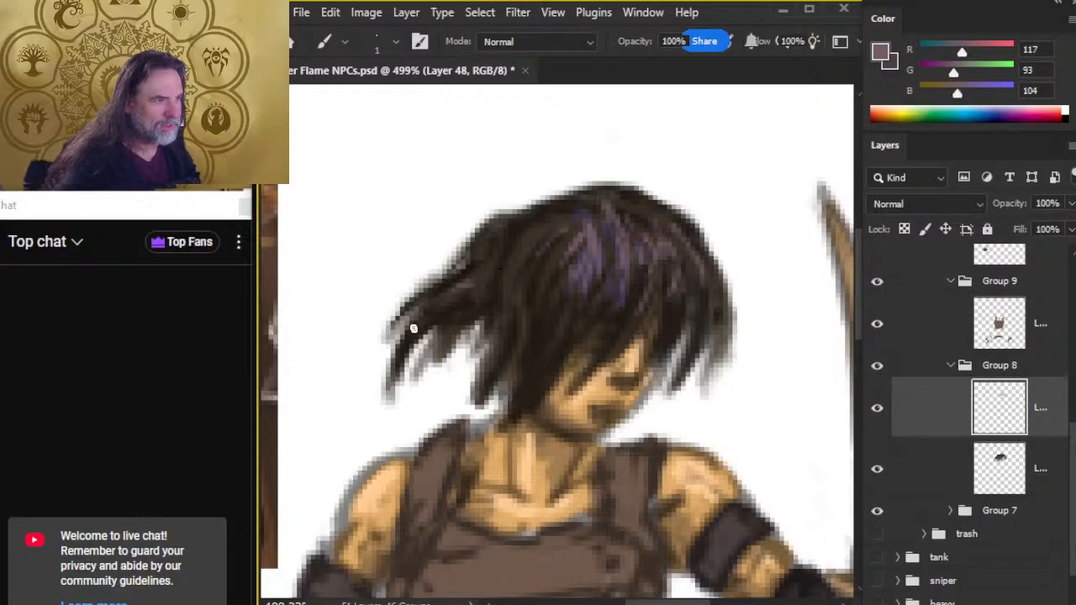
{"action": "mouse_move", "coordinate": [498, 270]}
{"action": "left_mouse_down"}
{"action": "mouse_move", "coordinate": [455, 289]}
{"action": "mouse_move", "coordinate": [467, 312]}
{"action": "left_mouse_up"}
{"action": "left_click_drag", "start_coordinate": [546, 233], "coordinate": [504, 310]}
Smudge the highlight strands at the top of the head with the size 3 Smudge tool at 80% strength.
{"action": "key", "text": "r"}
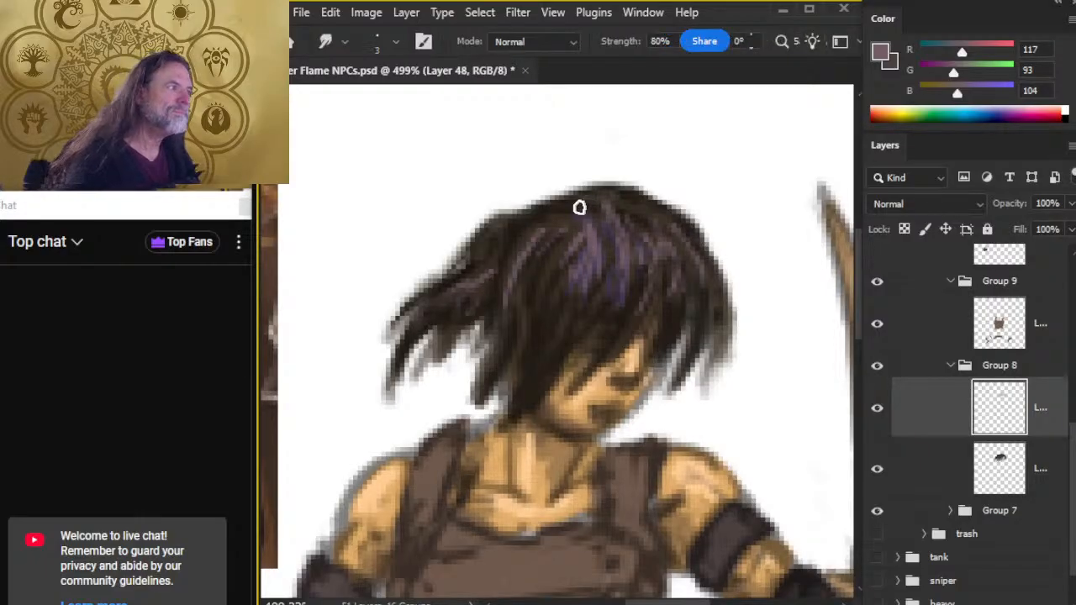
{"action": "mouse_move", "coordinate": [580, 209]}
{"action": "left_mouse_down"}
{"action": "mouse_move", "coordinate": [611, 206]}
{"action": "mouse_move", "coordinate": [618, 271]}
{"action": "left_mouse_up"}
{"action": "mouse_move", "coordinate": [600, 190]}
{"action": "left_mouse_down"}
{"action": "mouse_move", "coordinate": [591, 202]}
{"action": "mouse_move", "coordinate": [674, 227]}
{"action": "left_mouse_up"}
{"action": "key", "text": "b"}
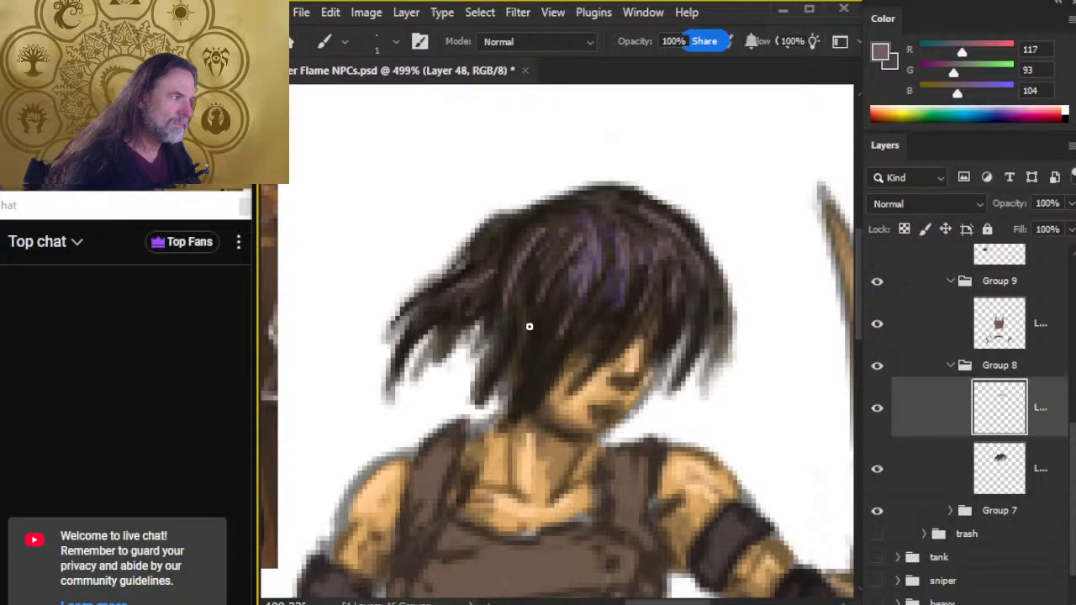
Collapse the hair group, Group 8, and select the tank top and trousers layer in Group 9.
{"action": "key", "text": "z"}
{"action": "mouse_move", "coordinate": [620, 340]}
{"action": "left_mouse_down"}
{"action": "mouse_move", "coordinate": [546, 311]}
{"action": "mouse_move", "coordinate": [543, 340]}
{"action": "left_mouse_up"}
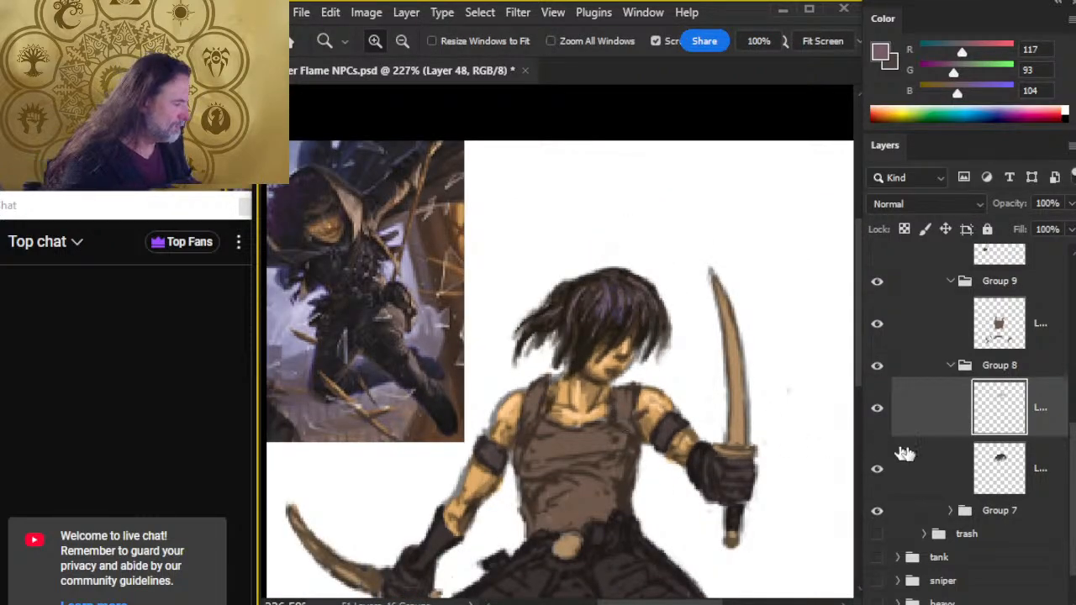
{"action": "left_click", "coordinate": [950, 364]}
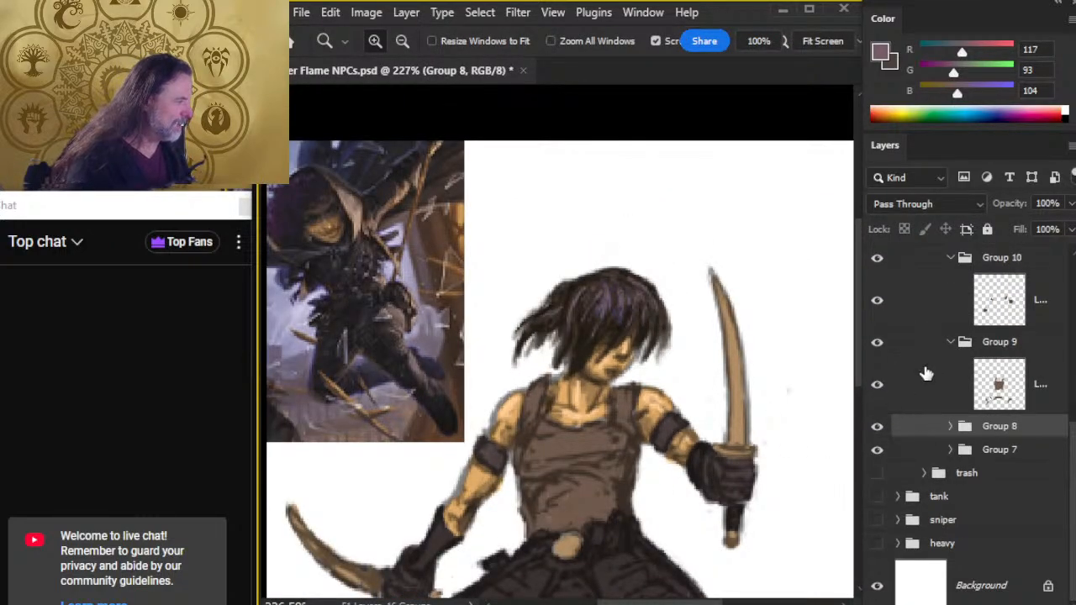
{"action": "left_click", "coordinate": [881, 391]}
{"action": "left_click", "coordinate": [882, 391]}
{"action": "left_click", "coordinate": [932, 398]}
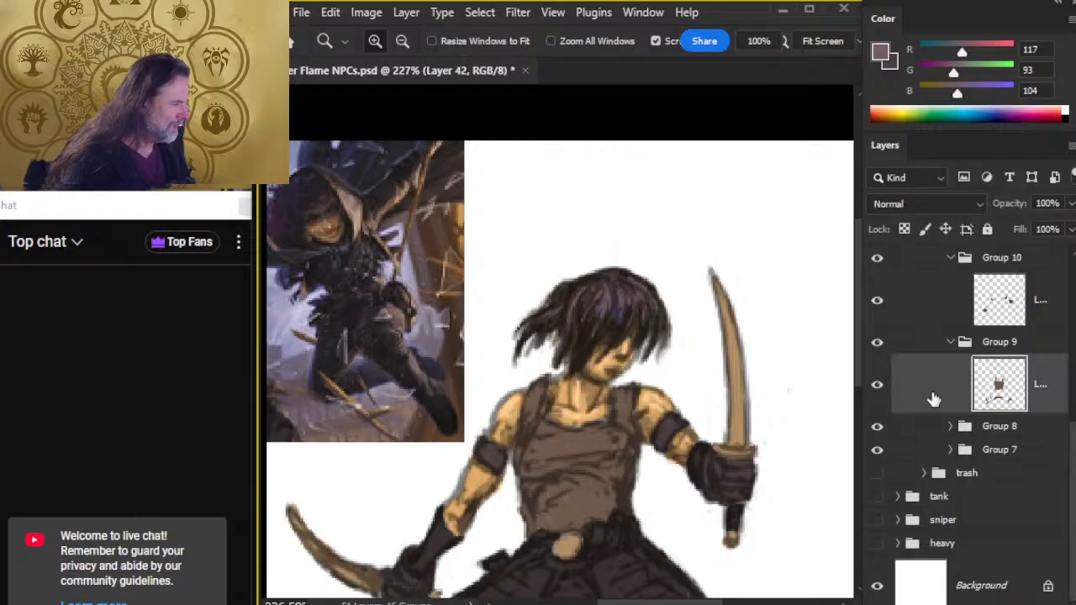
Sample the dark gray RGB 48, 45, 51 from the clothing of the reference character.
{"action": "left_click_drag", "start_coordinate": [346, 237], "coordinate": [408, 241]}
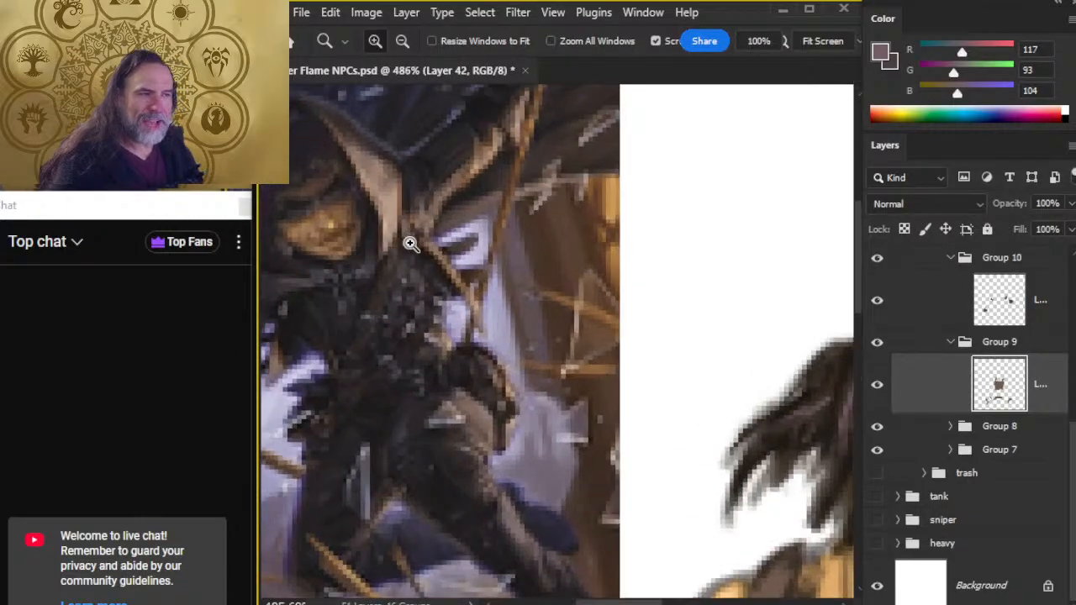
{"action": "key", "text": "b"}
{"action": "left_click_drag", "start_coordinate": [385, 174], "coordinate": [523, 299]}
Try shading the tank top's strap, side and folds with the dark gray directly on its base layer, and undo those strokes.
{"action": "key", "text": "z"}
{"action": "left_click_drag", "start_coordinate": [754, 416], "coordinate": [693, 420]}
{"action": "left_click_drag", "start_coordinate": [776, 439], "coordinate": [426, 253]}
{"action": "mouse_move", "coordinate": [527, 377]}
{"action": "left_mouse_down"}
{"action": "mouse_move", "coordinate": [524, 391]}
{"action": "mouse_move", "coordinate": [513, 335]}
{"action": "left_mouse_up"}
{"action": "key", "text": "b"}
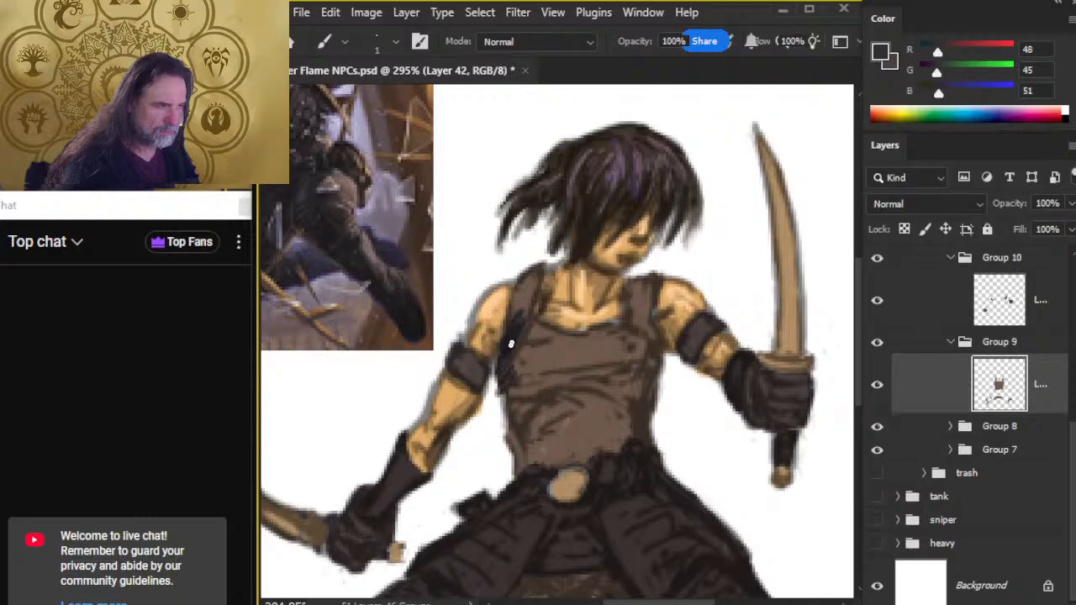
{"action": "mouse_move", "coordinate": [536, 377]}
{"action": "left_mouse_down"}
{"action": "mouse_move", "coordinate": [515, 427]}
{"action": "mouse_move", "coordinate": [553, 374]}
{"action": "left_mouse_up"}
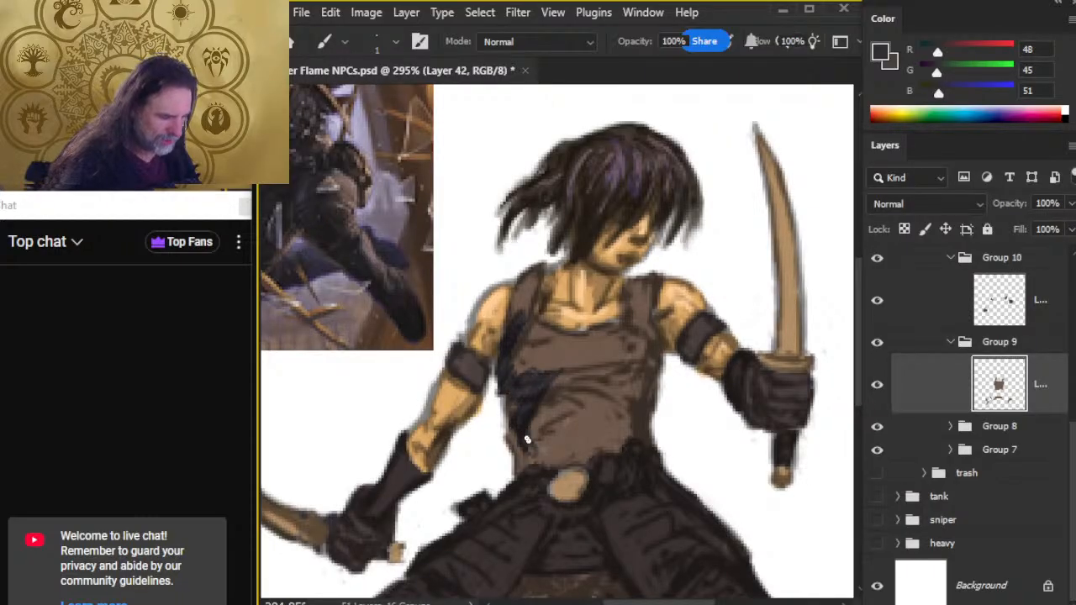
{"action": "left_click_drag", "start_coordinate": [545, 407], "coordinate": [543, 461]}
{"action": "mouse_move", "coordinate": [546, 397]}
{"action": "left_mouse_down"}
{"action": "mouse_move", "coordinate": [607, 369]}
{"action": "mouse_move", "coordinate": [628, 391]}
{"action": "left_mouse_up"}
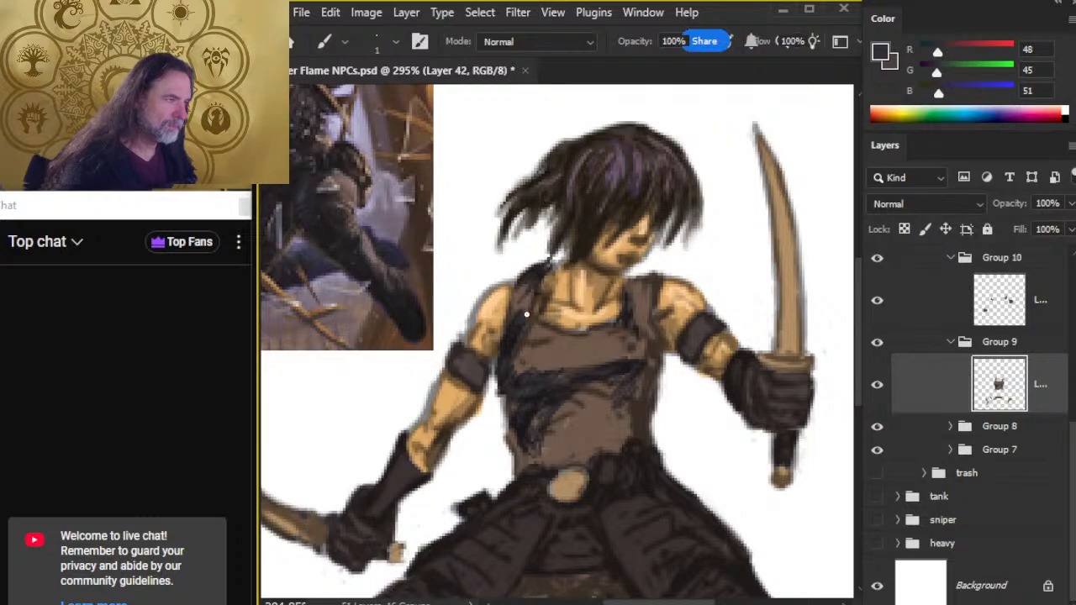
{"action": "key", "text": "r"}
{"action": "key", "text": "b"}
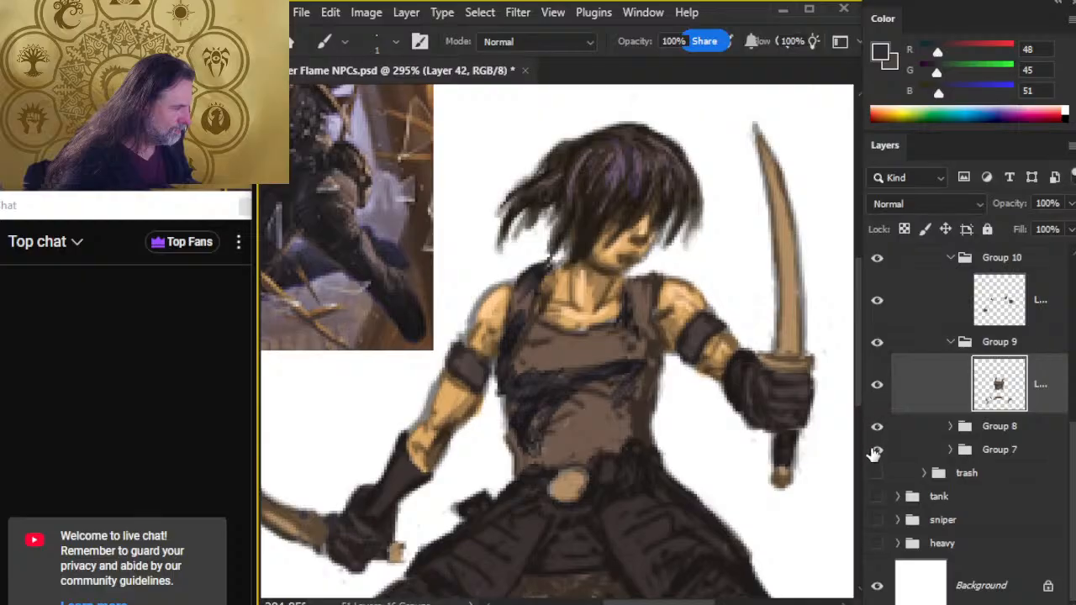
{"action": "key", "text": "ctrl"}
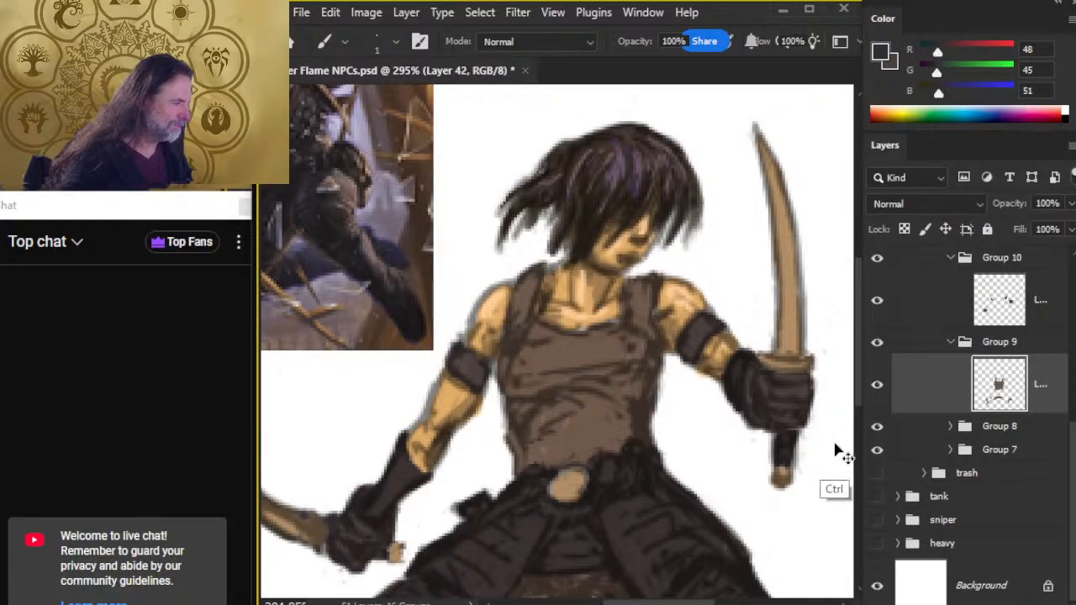
{"action": "key", "text": "shift"}
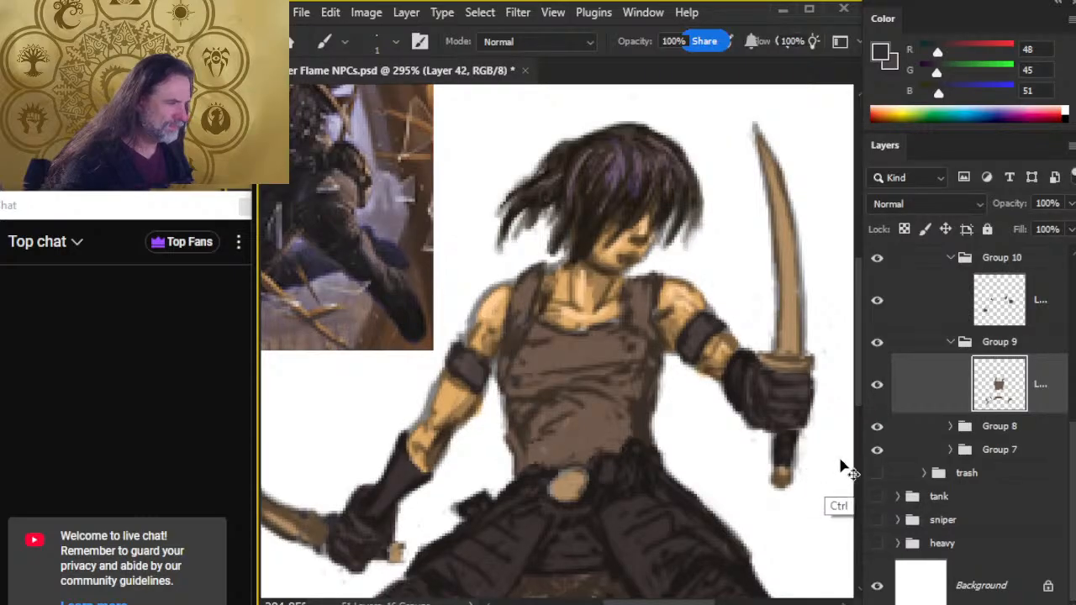
Add a new layer above the clothing base in Group 9 and paint dark shadow on the cloth between the thighs with the size 3 brush.
{"action": "left_click", "coordinate": [1009, 604]}
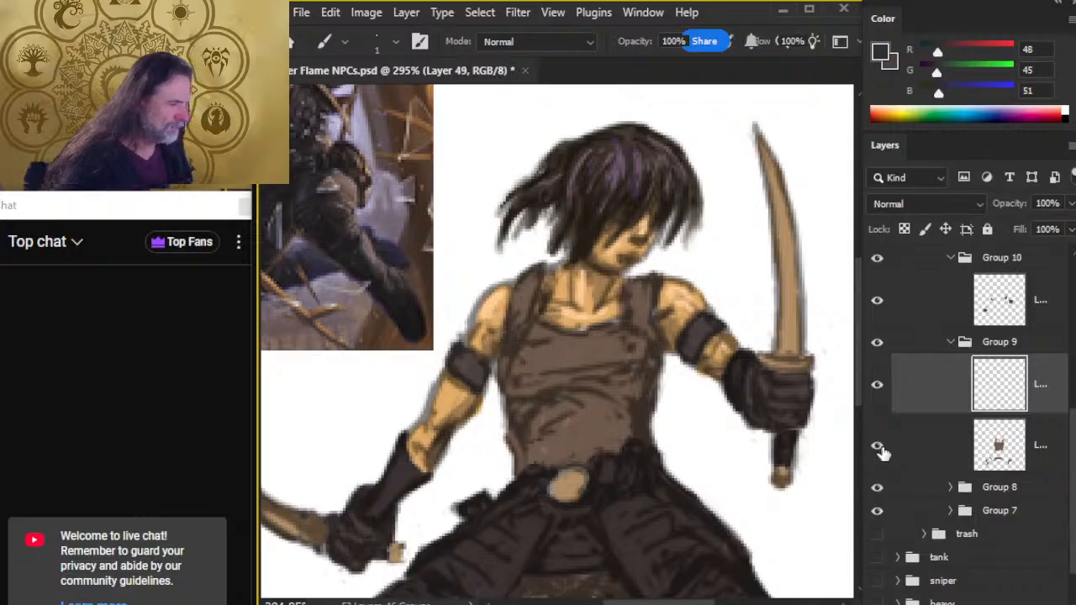
{"action": "left_click", "coordinate": [878, 447]}
{"action": "left_click", "coordinate": [878, 447]}
{"action": "left_click_drag", "start_coordinate": [600, 479], "coordinate": [684, 286]}
{"action": "key", "text": "]"}
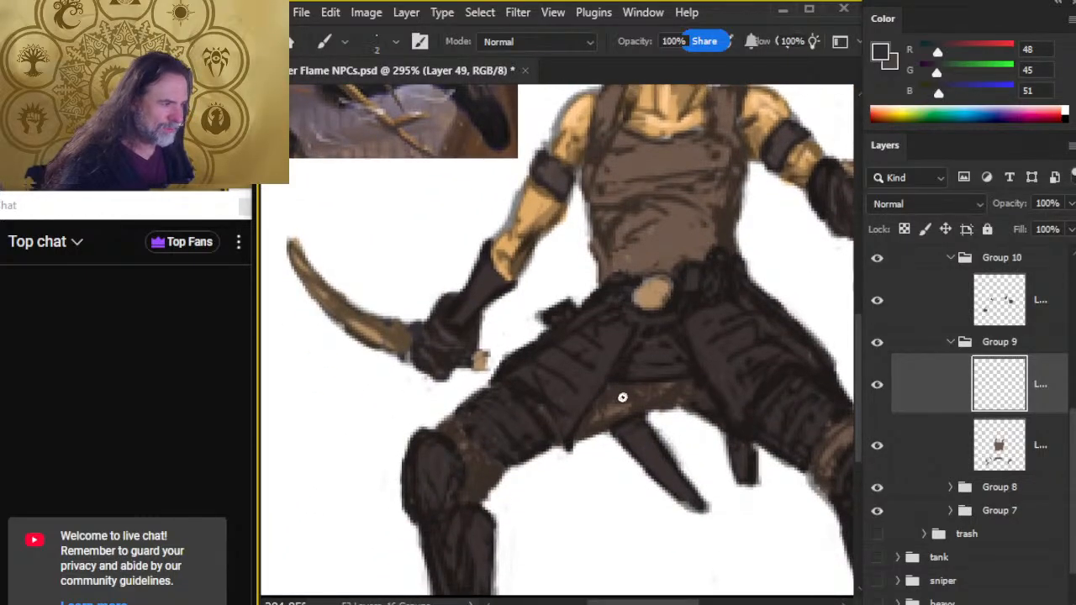
{"action": "key", "text": "]"}
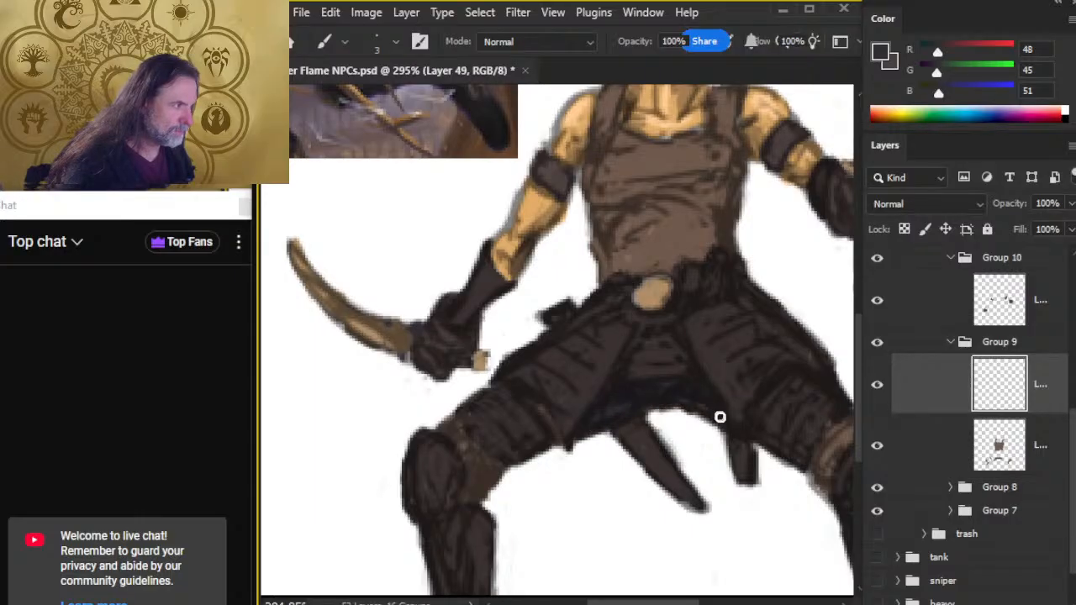
{"action": "left_click_drag", "start_coordinate": [667, 389], "coordinate": [611, 420]}
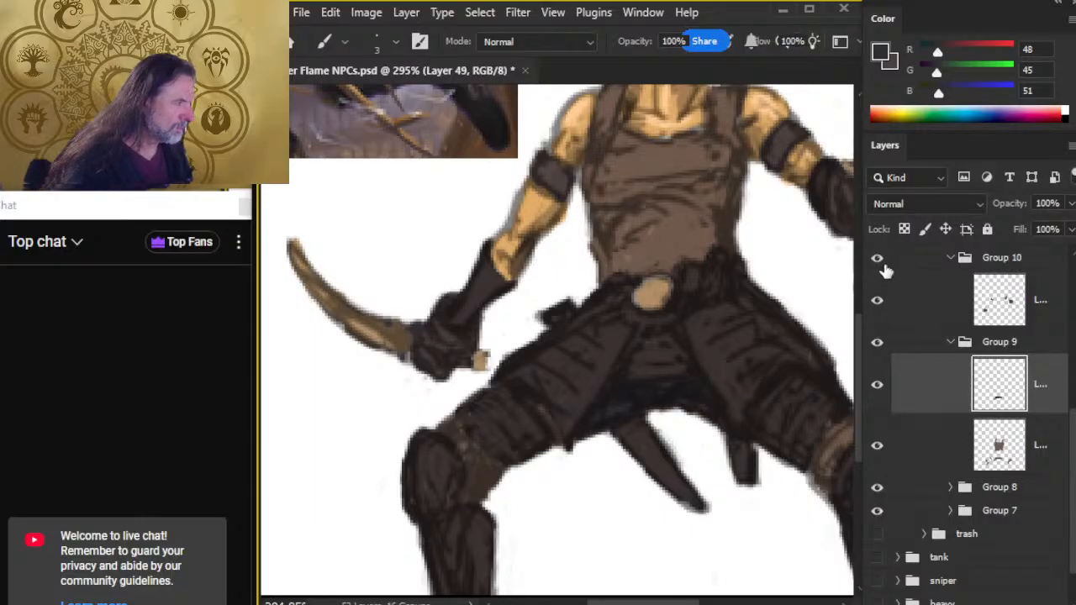
Toggle the glove group and clothing base to find the trouser areas, and paint dark shadow beside the knee on the figure's right-hand side of the image.
{"action": "left_click", "coordinate": [879, 259]}
{"action": "left_click", "coordinate": [878, 259]}
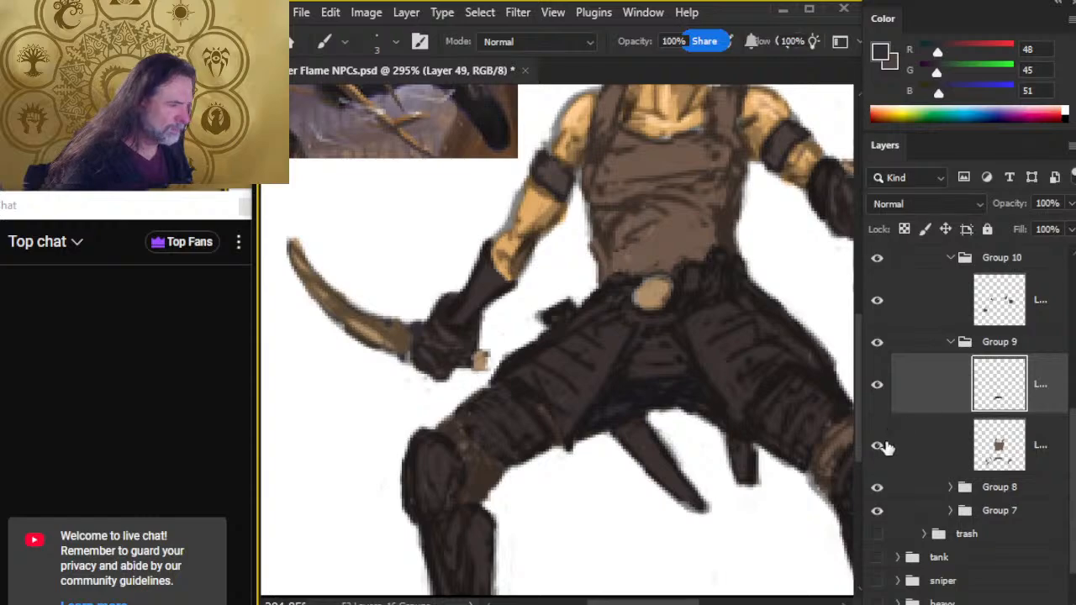
{"action": "left_click", "coordinate": [878, 446]}
{"action": "left_click", "coordinate": [878, 445]}
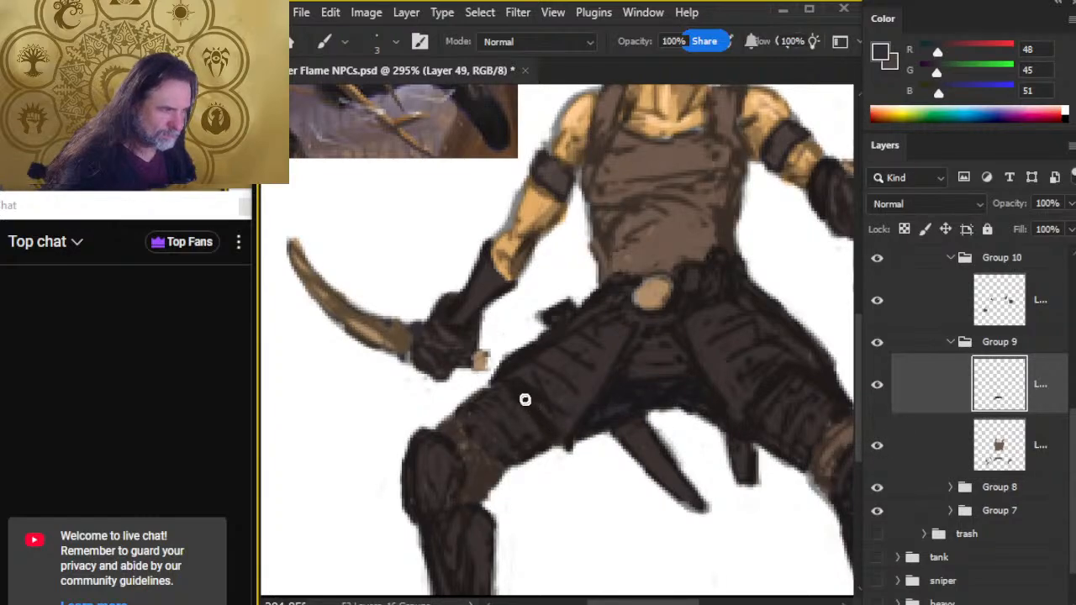
{"action": "left_click", "coordinate": [878, 447]}
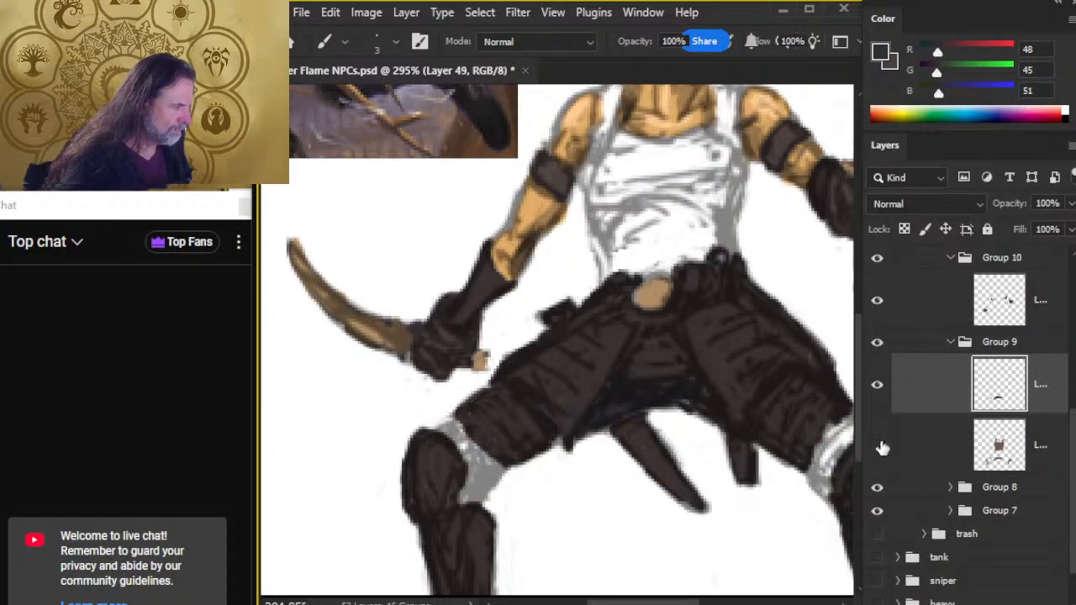
{"action": "left_click", "coordinate": [881, 447]}
{"action": "left_click_drag", "start_coordinate": [731, 468], "coordinate": [593, 410]}
{"action": "mouse_move", "coordinate": [683, 402]}
{"action": "left_mouse_down"}
{"action": "mouse_move", "coordinate": [689, 415]}
{"action": "mouse_move", "coordinate": [708, 361]}
{"action": "mouse_move", "coordinate": [718, 361]}
{"action": "left_mouse_up"}
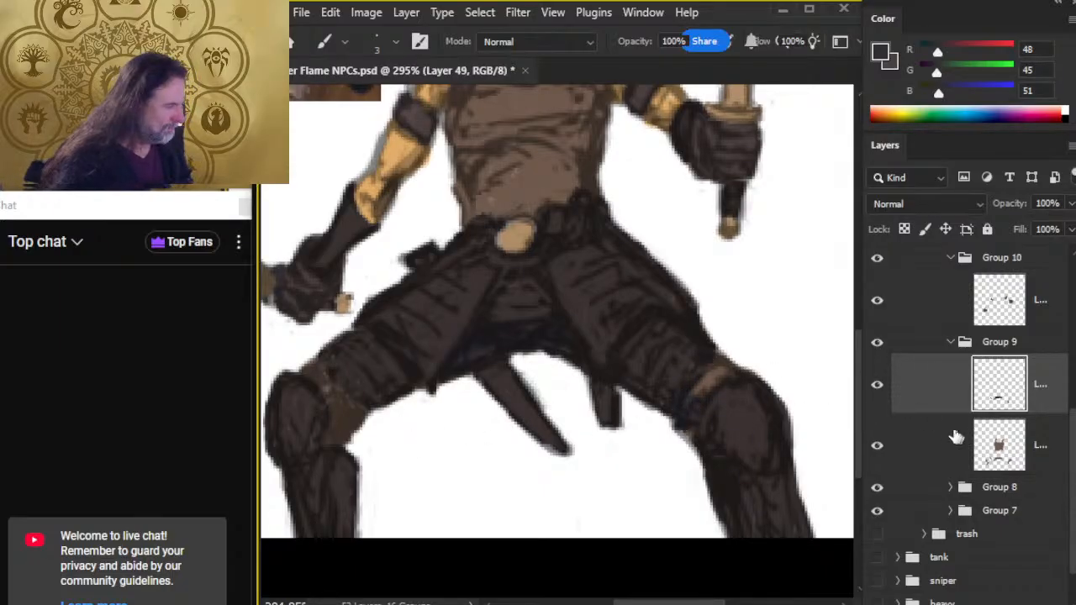
Recheck the clothing base's extent and paint dark shadow over the trouser cloth behind the knee on the left side of the image.
{"action": "left_click", "coordinate": [878, 447]}
{"action": "left_click", "coordinate": [878, 446]}
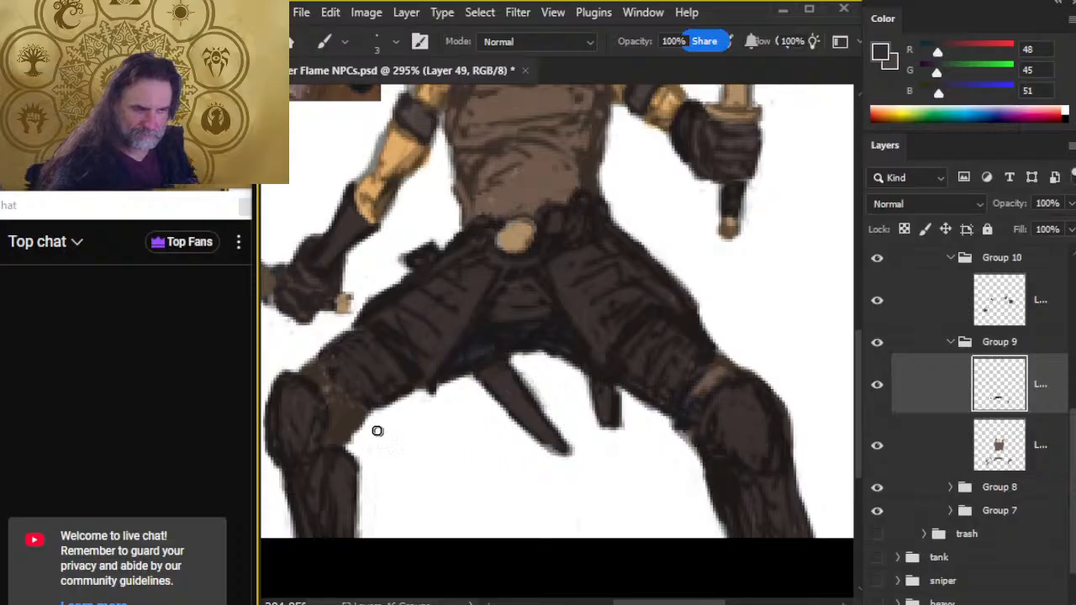
{"action": "mouse_move", "coordinate": [344, 410]}
{"action": "left_mouse_down"}
{"action": "mouse_move", "coordinate": [323, 443]}
{"action": "mouse_move", "coordinate": [363, 413]}
{"action": "mouse_move", "coordinate": [322, 438]}
{"action": "mouse_move", "coordinate": [351, 410]}
{"action": "mouse_move", "coordinate": [338, 389]}
{"action": "mouse_move", "coordinate": [333, 417]}
{"action": "left_mouse_up"}
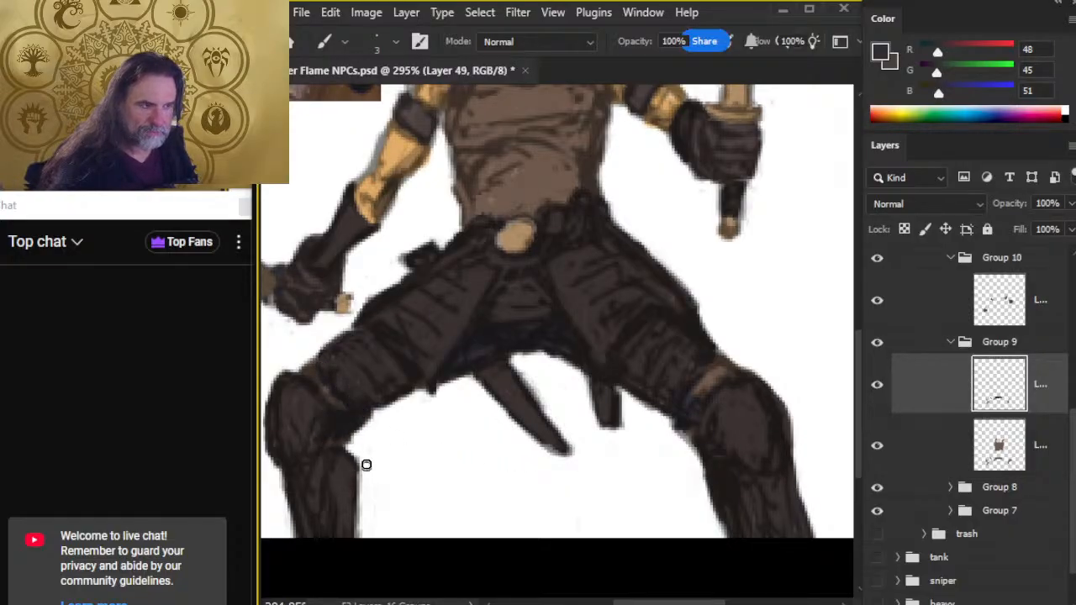
Toggle the clothing base layer's visibility to compare the tank top and trouser areas with the underlying sketch.
{"action": "scroll", "coordinate": [589, 412], "scroll_direction": "up", "scroll_amount": 3}
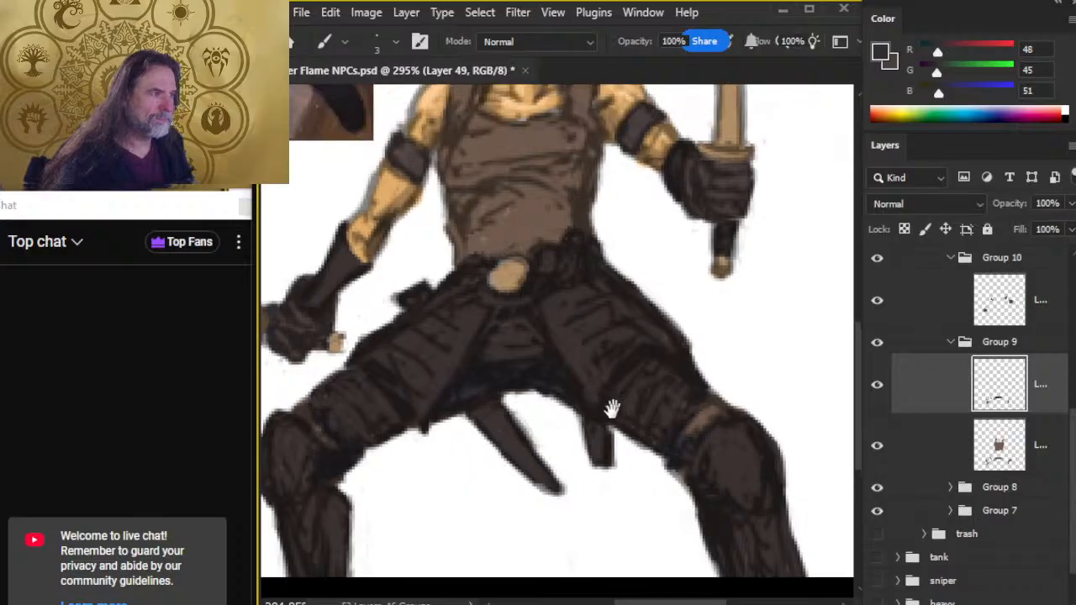
{"action": "left_click", "coordinate": [876, 445]}
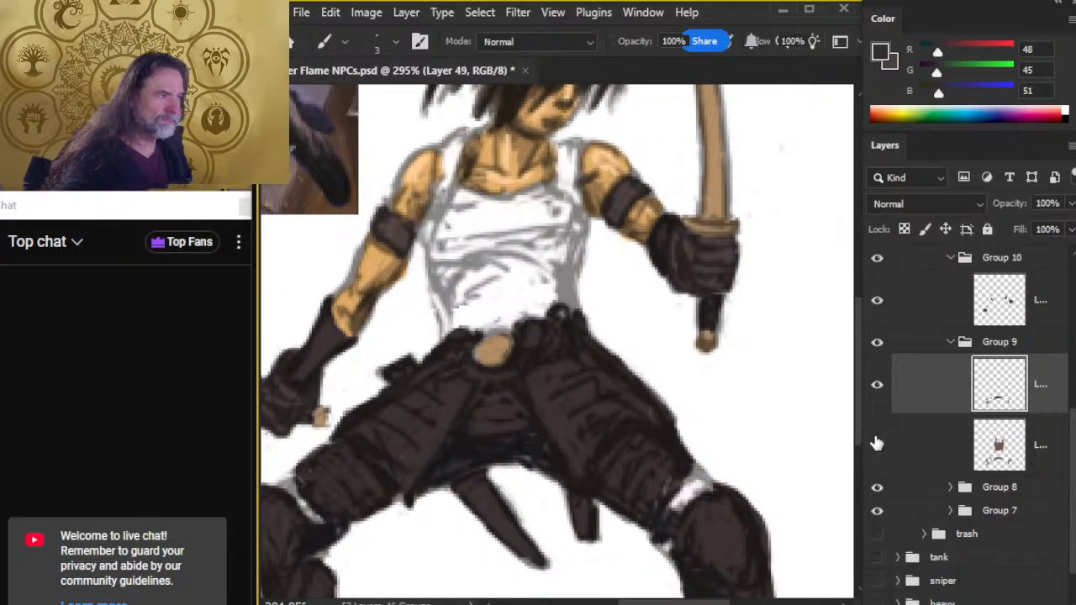
{"action": "left_click", "coordinate": [878, 444]}
{"action": "left_click", "coordinate": [878, 444]}
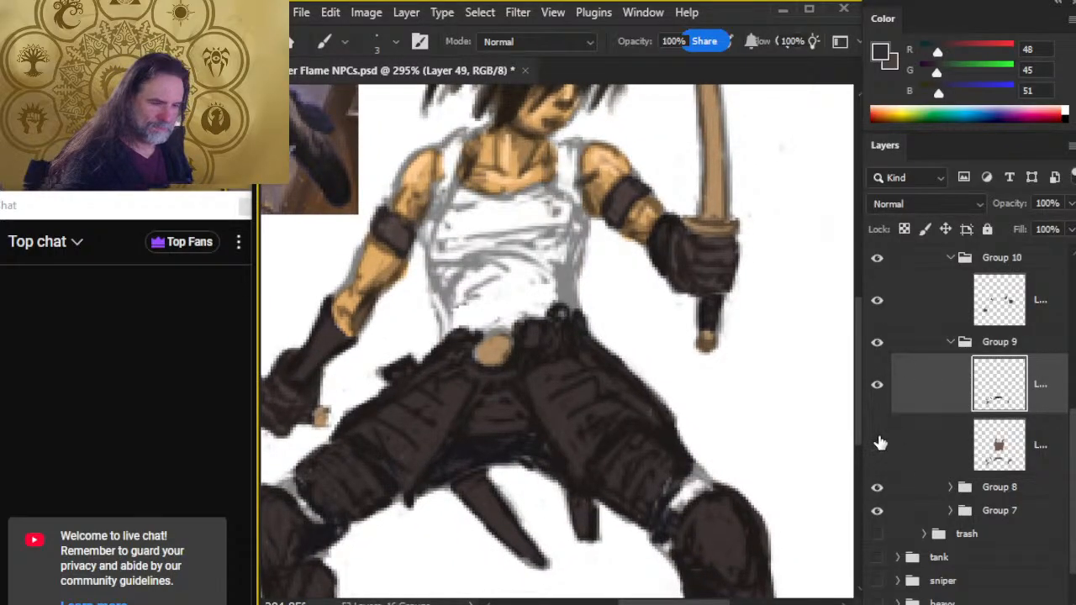
{"action": "left_click", "coordinate": [880, 441]}
{"action": "left_click", "coordinate": [880, 439]}
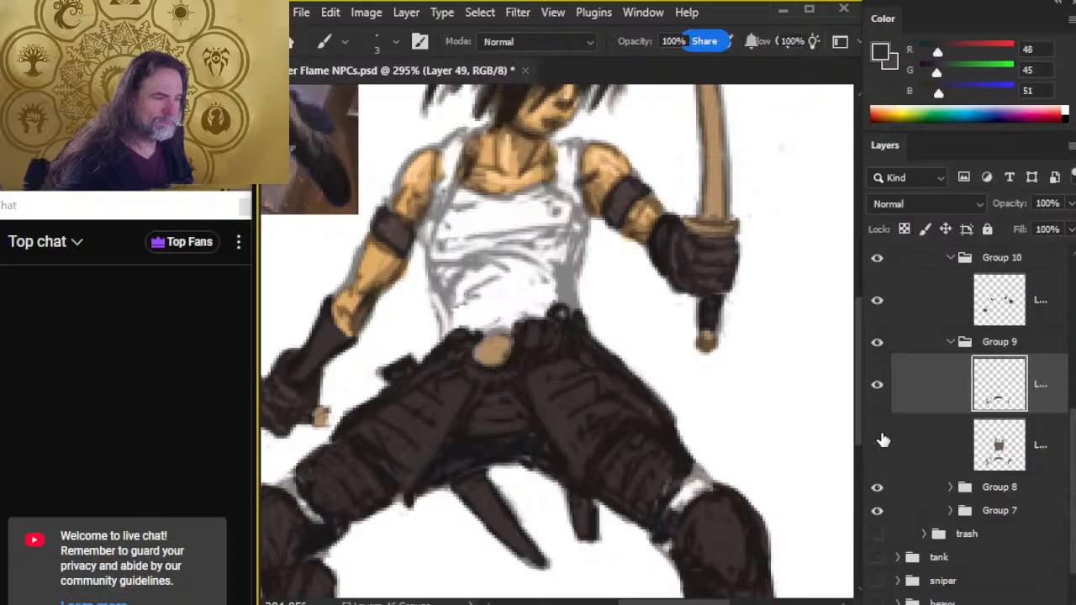
Show the tank top's base colour layer and paint dark shadows along its side and chest folds on Layer 49.
{"action": "left_click", "coordinate": [881, 442]}
{"action": "key", "text": "r"}
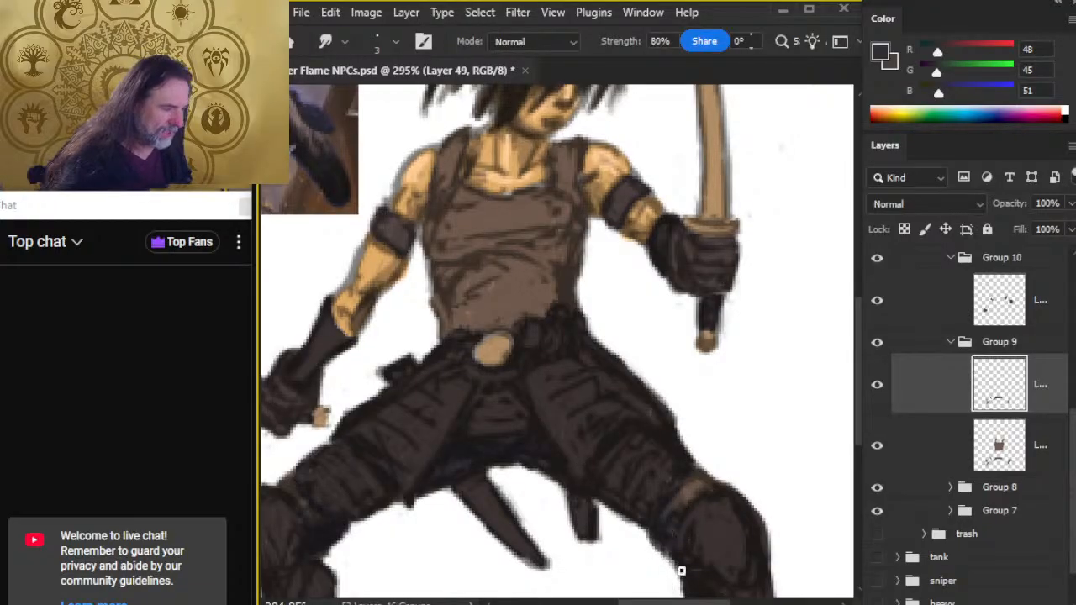
{"action": "key", "text": "b"}
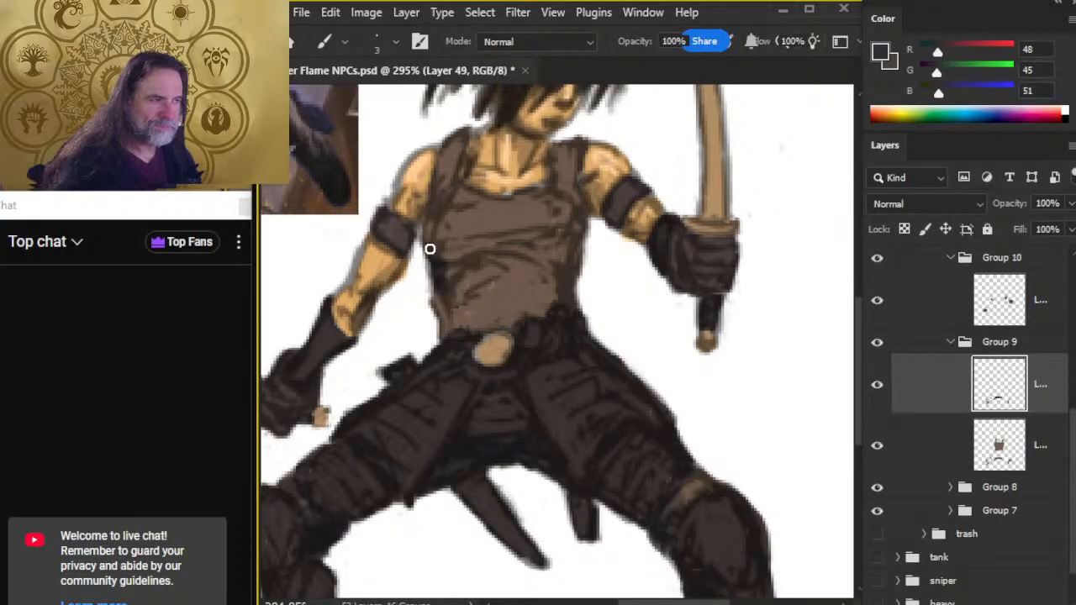
{"action": "left_click_drag", "start_coordinate": [429, 249], "coordinate": [435, 213]}
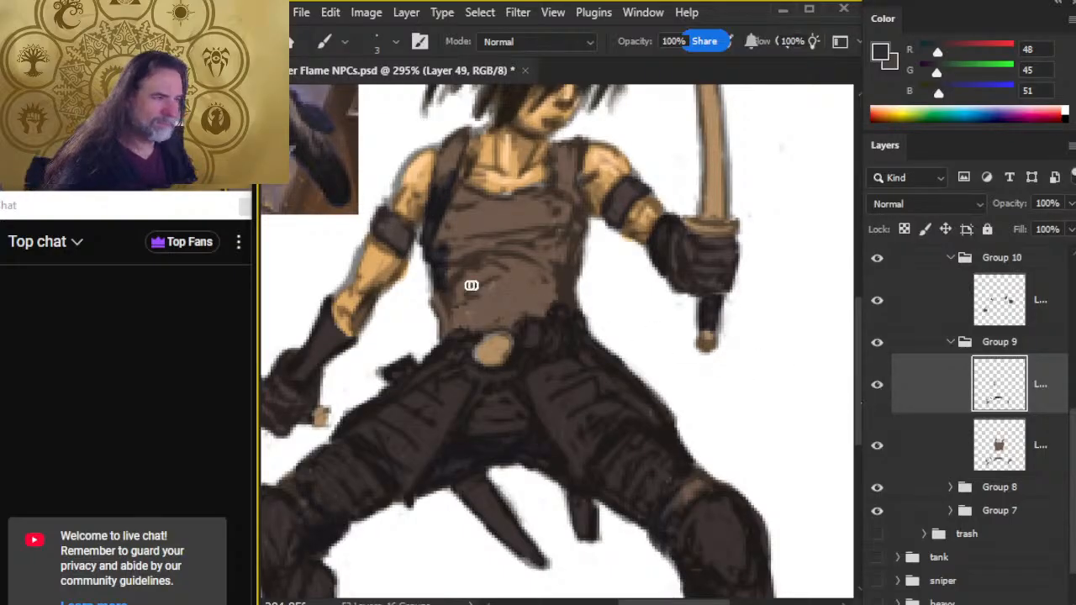
{"action": "mouse_move", "coordinate": [449, 292]}
{"action": "left_mouse_down"}
{"action": "mouse_move", "coordinate": [456, 261]}
{"action": "mouse_move", "coordinate": [455, 282]}
{"action": "mouse_move", "coordinate": [478, 257]}
{"action": "mouse_move", "coordinate": [465, 264]}
{"action": "mouse_move", "coordinate": [468, 302]}
{"action": "left_mouse_up"}
{"action": "mouse_move", "coordinate": [575, 222]}
{"action": "left_mouse_down"}
{"action": "mouse_move", "coordinate": [537, 243]}
{"action": "mouse_move", "coordinate": [551, 230]}
{"action": "mouse_move", "coordinate": [448, 262]}
{"action": "mouse_move", "coordinate": [488, 237]}
{"action": "mouse_move", "coordinate": [441, 287]}
{"action": "mouse_move", "coordinate": [460, 322]}
{"action": "mouse_move", "coordinate": [498, 325]}
{"action": "mouse_move", "coordinate": [454, 335]}
{"action": "mouse_move", "coordinate": [453, 314]}
{"action": "mouse_move", "coordinate": [474, 346]}
{"action": "left_mouse_up"}
Smudge the tank top's shadows and paint more dark shading along the waist side and stomach folds.
{"action": "key", "text": "r"}
{"action": "key", "text": "b"}
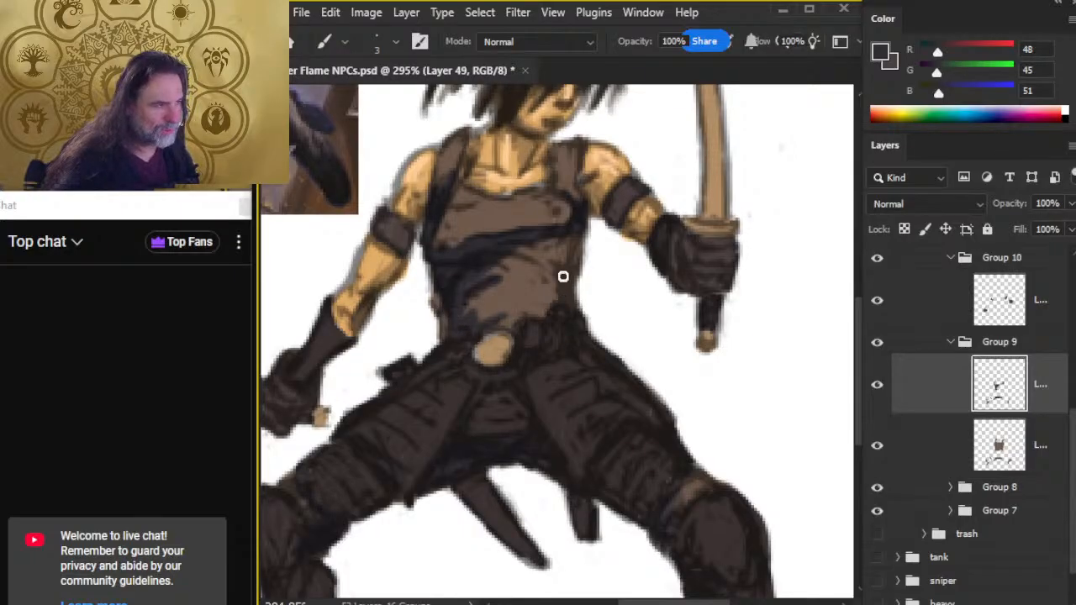
{"action": "mouse_move", "coordinate": [563, 276]}
{"action": "left_mouse_down"}
{"action": "mouse_move", "coordinate": [573, 243]}
{"action": "mouse_move", "coordinate": [584, 297]}
{"action": "mouse_move", "coordinate": [517, 386]}
{"action": "left_mouse_up"}
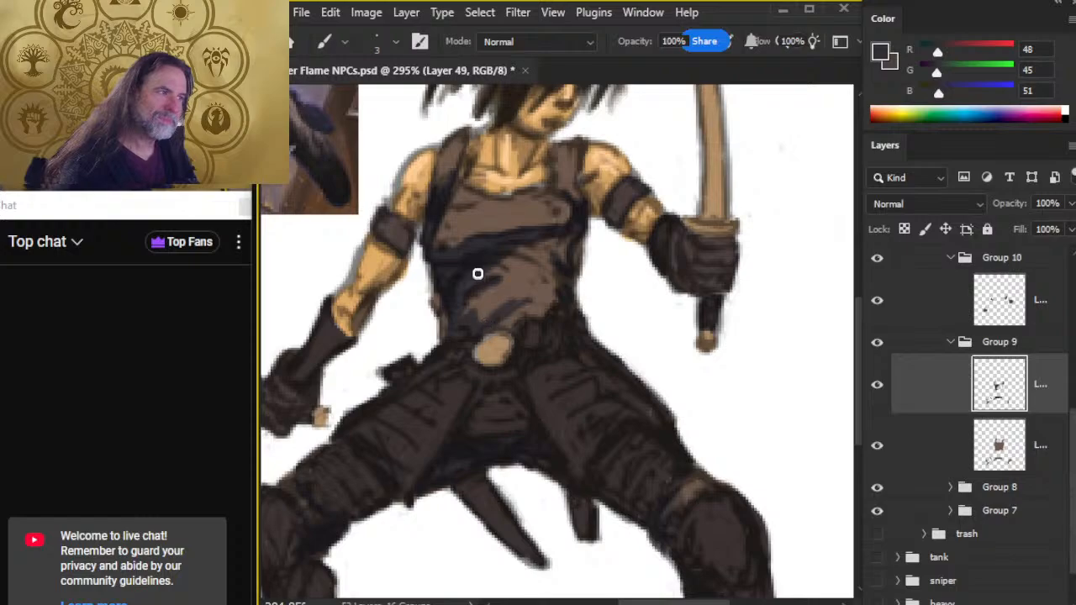
{"action": "left_click_drag", "start_coordinate": [487, 258], "coordinate": [509, 353]}
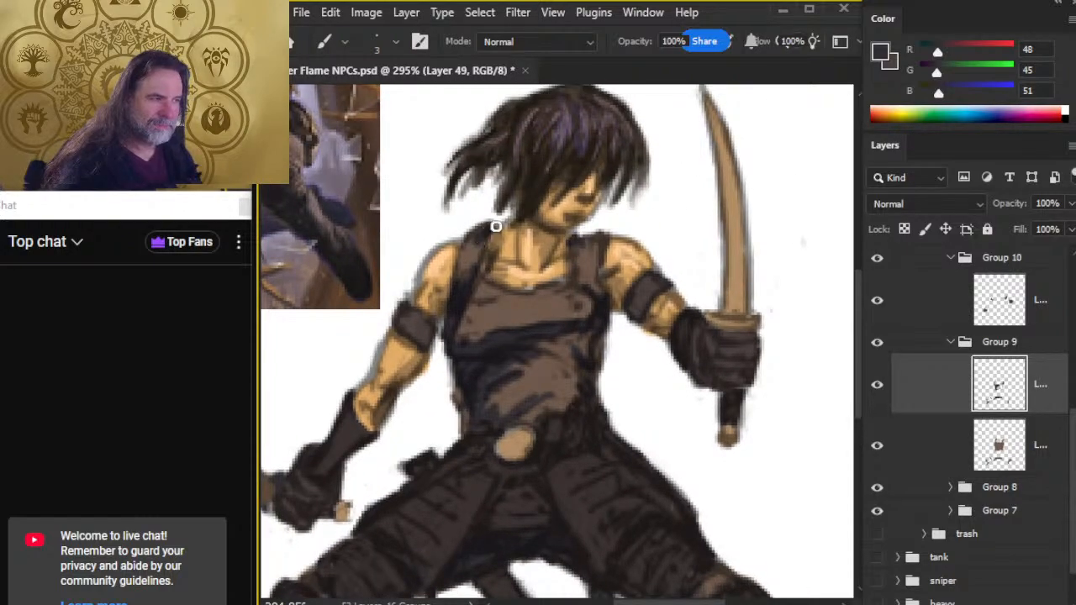
Paint dark shadows on the tank top's shoulder strap beside the hair and blend them with the Smudge tool.
{"action": "left_click_drag", "start_coordinate": [496, 226], "coordinate": [472, 277]}
{"action": "left_click_drag", "start_coordinate": [500, 223], "coordinate": [484, 269]}
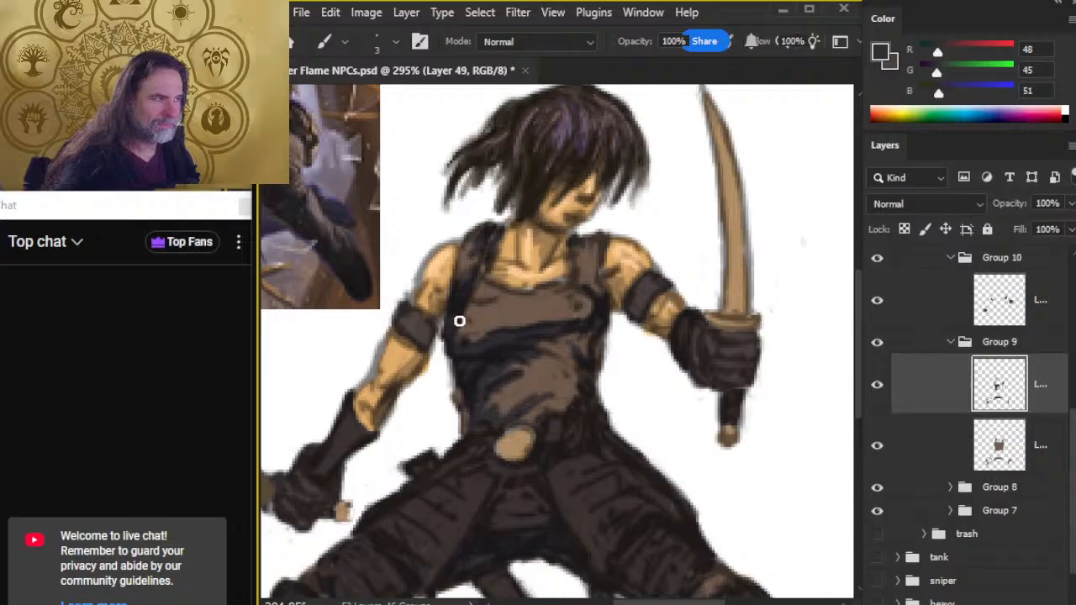
{"action": "key", "text": "r"}
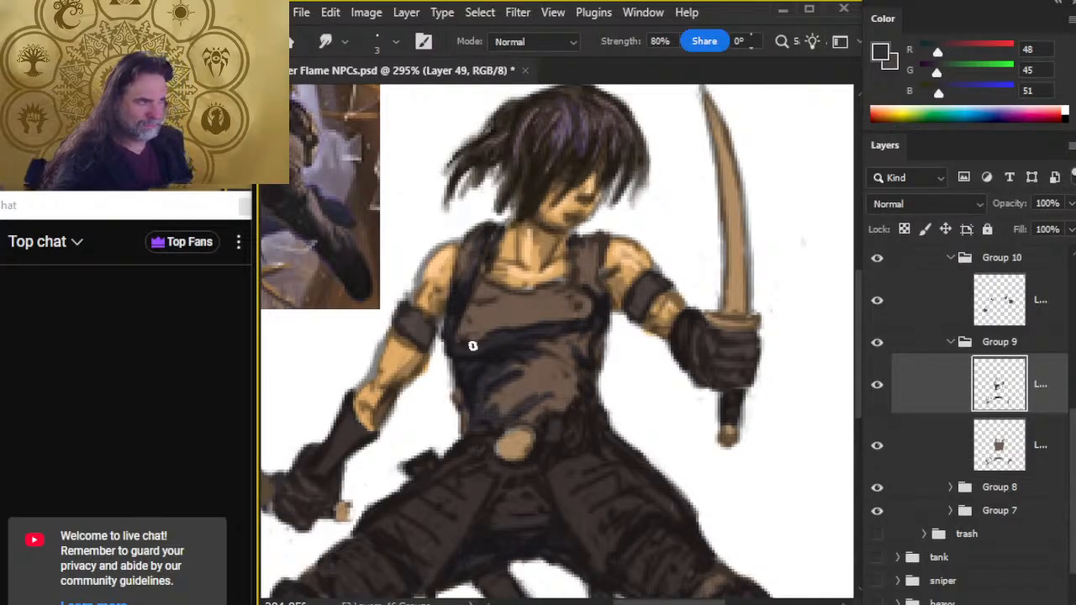
Add dark brush strokes to the stomach folds of the tank top and smudge them into the base colour.
{"action": "key", "text": "z"}
{"action": "mouse_move", "coordinate": [577, 380]}
{"action": "left_mouse_down"}
{"action": "mouse_move", "coordinate": [531, 368]}
{"action": "mouse_move", "coordinate": [514, 419]}
{"action": "left_mouse_up"}
{"action": "key", "text": "b"}
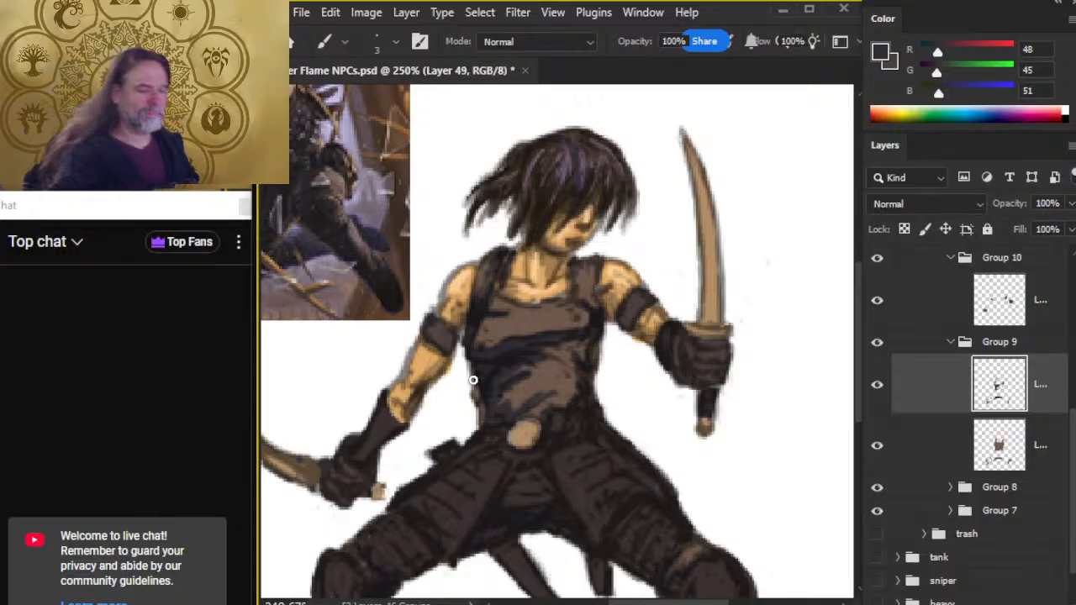
{"action": "key", "text": "r"}
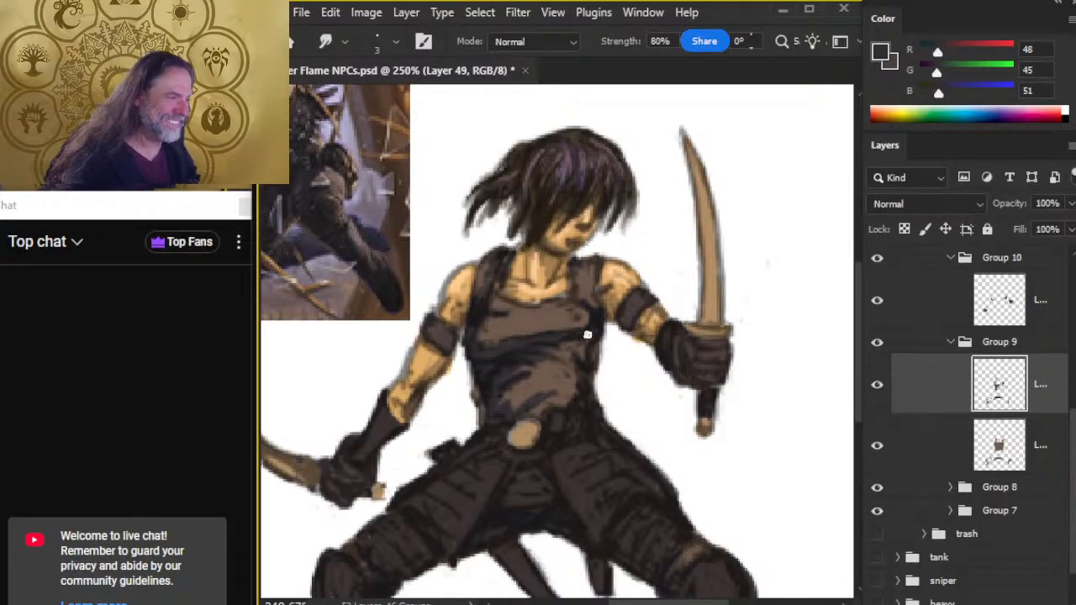
{"action": "key", "text": "b"}
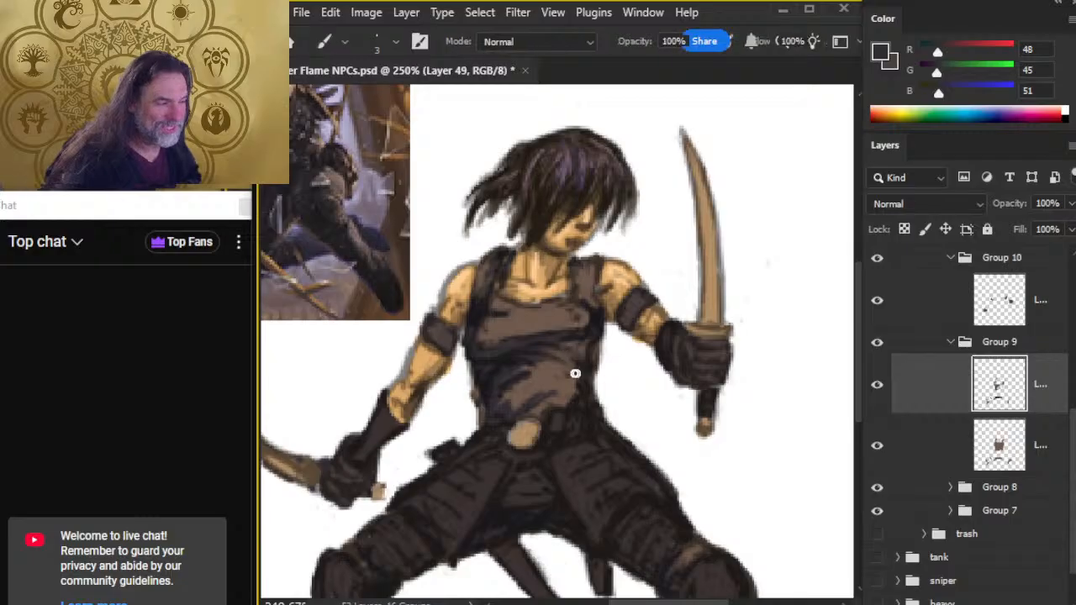
{"action": "left_click_drag", "start_coordinate": [575, 373], "coordinate": [547, 361]}
{"action": "key", "text": "r"}
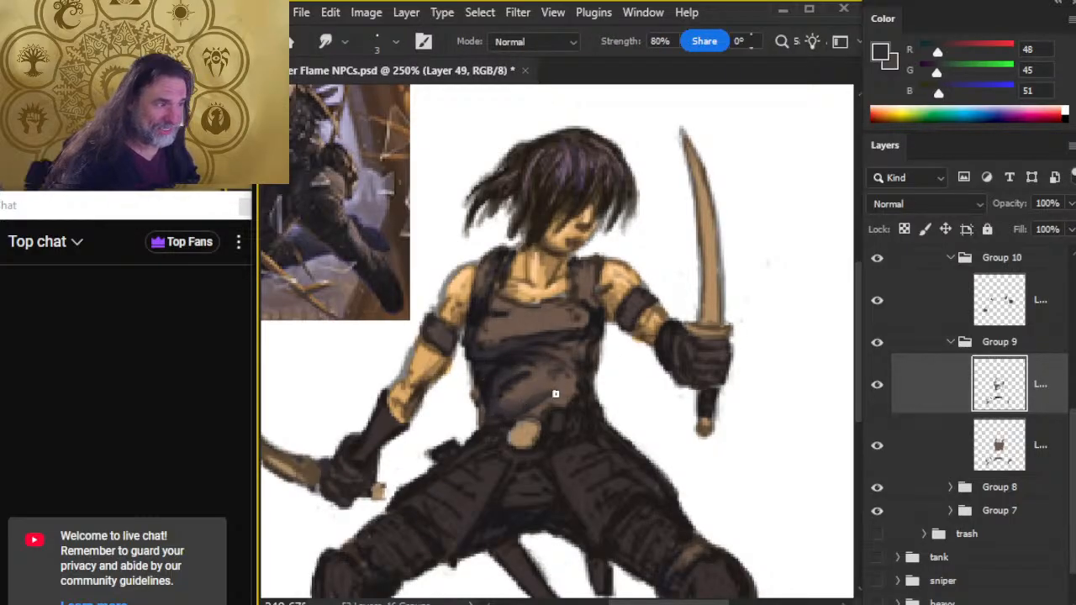
Sample a light pinkish-beige (RGB 186, 154, 138) from the hooded reference figure's collar as the brush colour.
{"action": "key", "text": "z"}
{"action": "left_click_drag", "start_coordinate": [562, 427], "coordinate": [542, 413]}
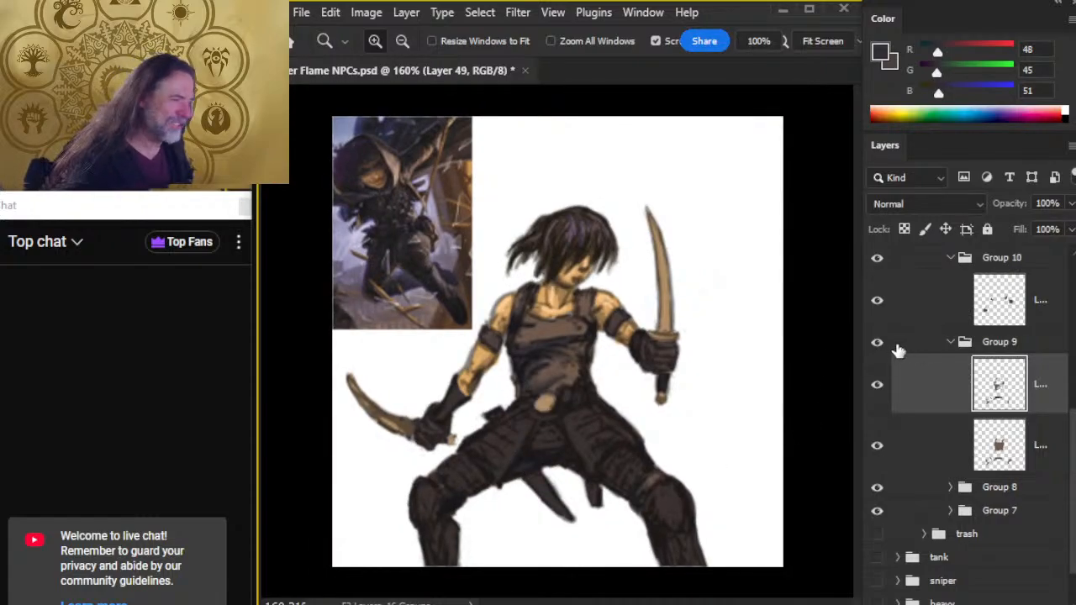
{"action": "left_click_drag", "start_coordinate": [372, 157], "coordinate": [395, 158]}
{"action": "key", "text": "b"}
{"action": "left_click", "coordinate": [432, 163], "text": "alt"}
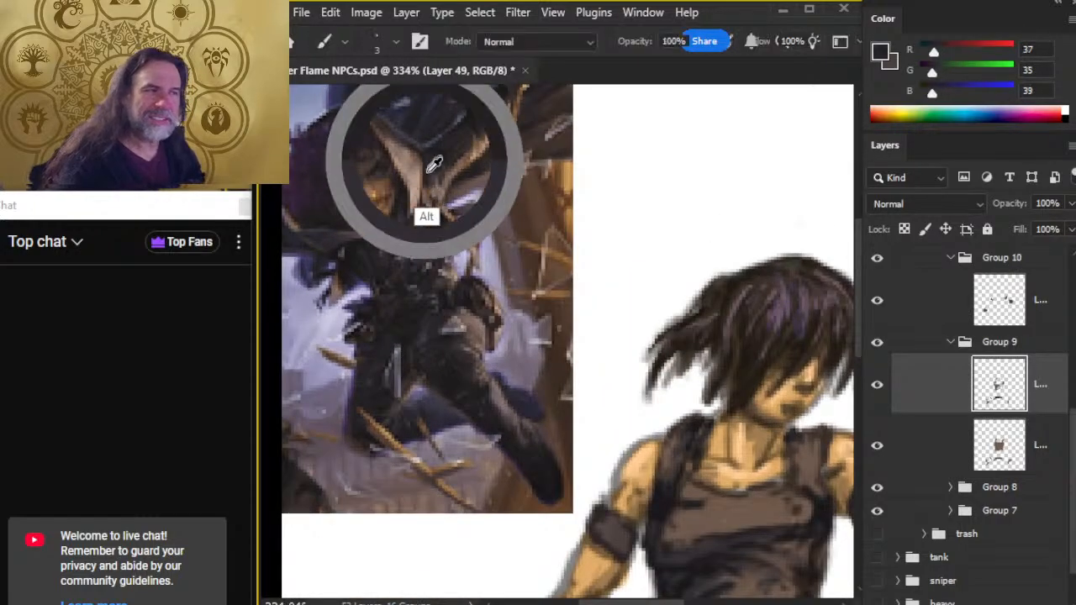
Paint light highlights across the chest and stomach of the tank top and smudge them into the fabric.
{"action": "left_click_drag", "start_coordinate": [717, 450], "coordinate": [520, 280]}
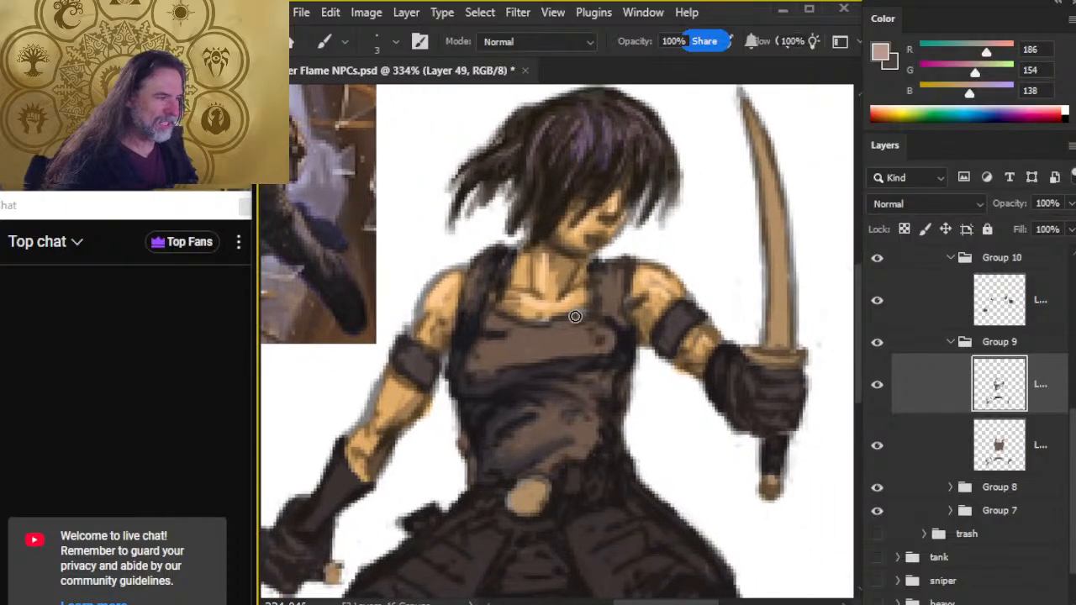
{"action": "mouse_move", "coordinate": [504, 344]}
{"action": "left_mouse_down"}
{"action": "mouse_move", "coordinate": [576, 331]}
{"action": "mouse_move", "coordinate": [555, 336]}
{"action": "left_mouse_up"}
{"action": "key", "text": "r"}
{"action": "mouse_move", "coordinate": [558, 413]}
{"action": "left_mouse_down"}
{"action": "mouse_move", "coordinate": [596, 420]}
{"action": "mouse_move", "coordinate": [580, 424]}
{"action": "left_mouse_up"}
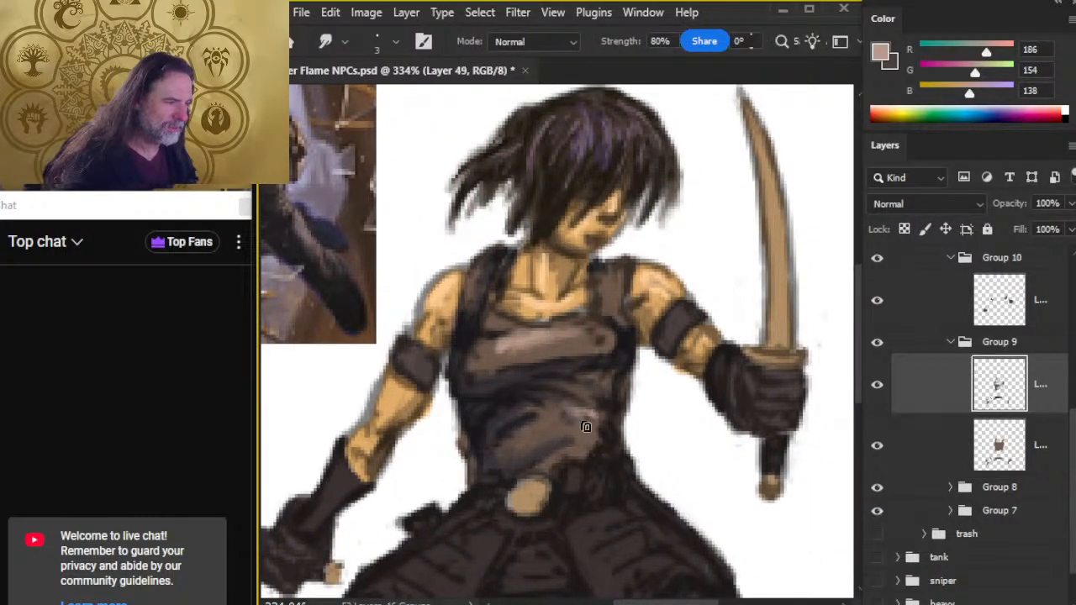
Brush light highlights onto the tank top's shoulder straps and blend them with the Smudge tool.
{"action": "key", "text": "b"}
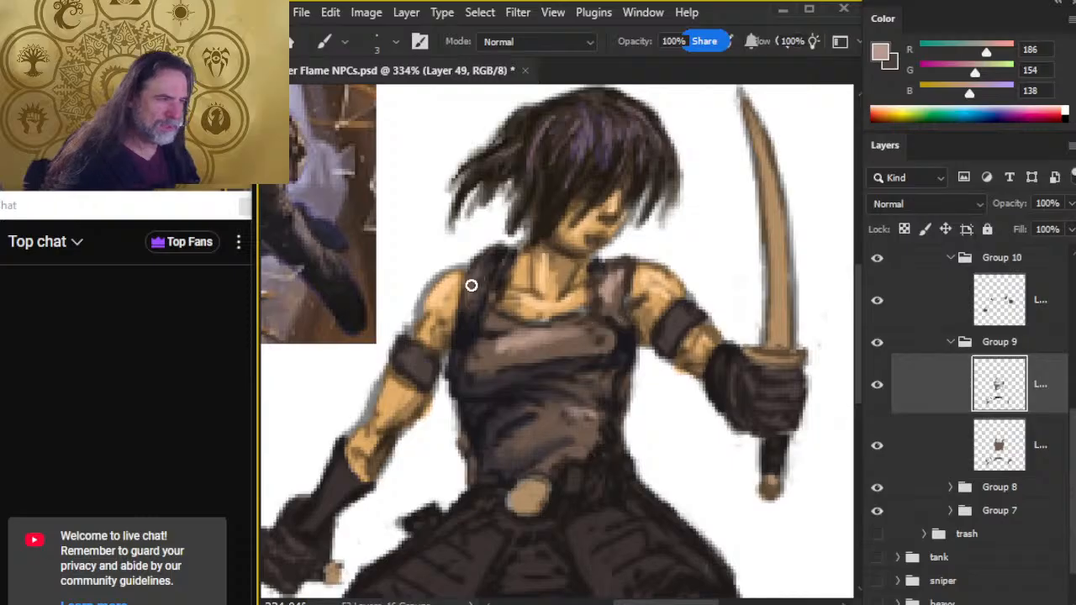
{"action": "key", "text": "r"}
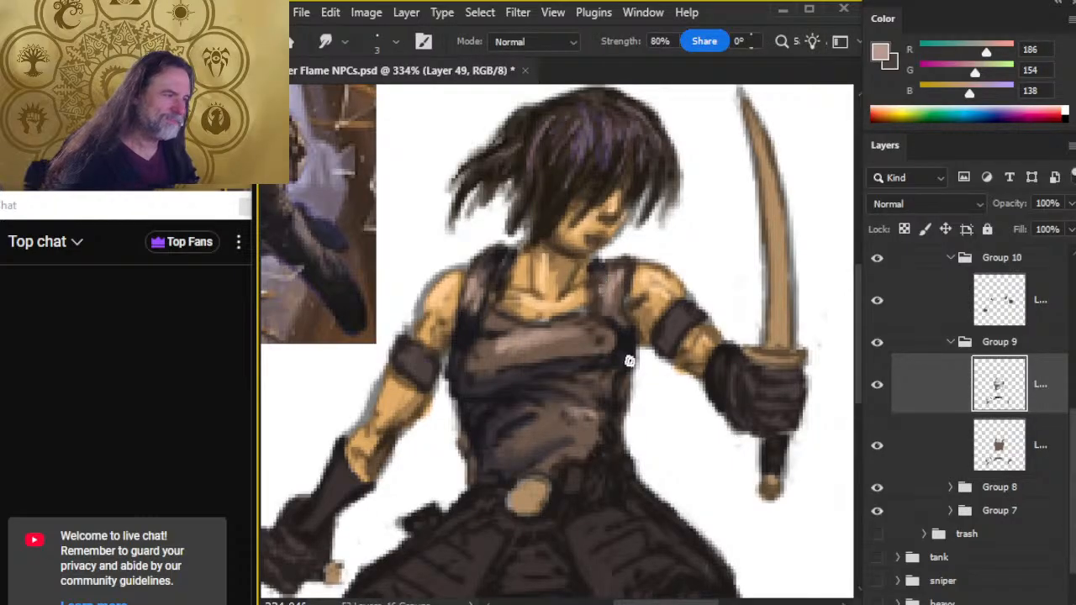
{"action": "key", "text": "b"}
{"action": "key", "text": "r"}
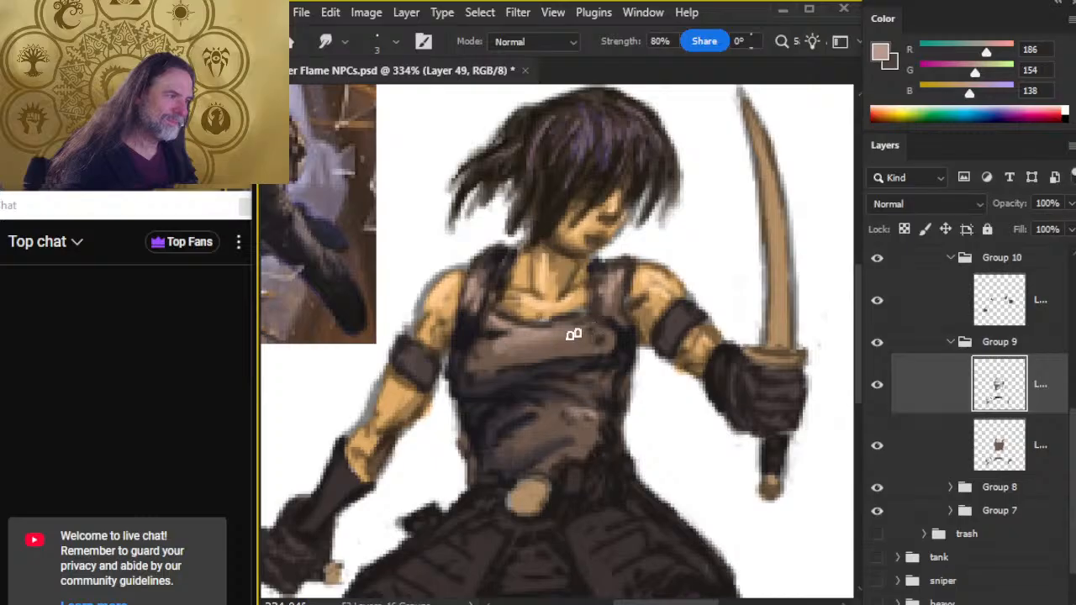
Paint light highlights on the bands above both knees of the swordfighter.
{"action": "left_click_drag", "start_coordinate": [576, 499], "coordinate": [640, 308]}
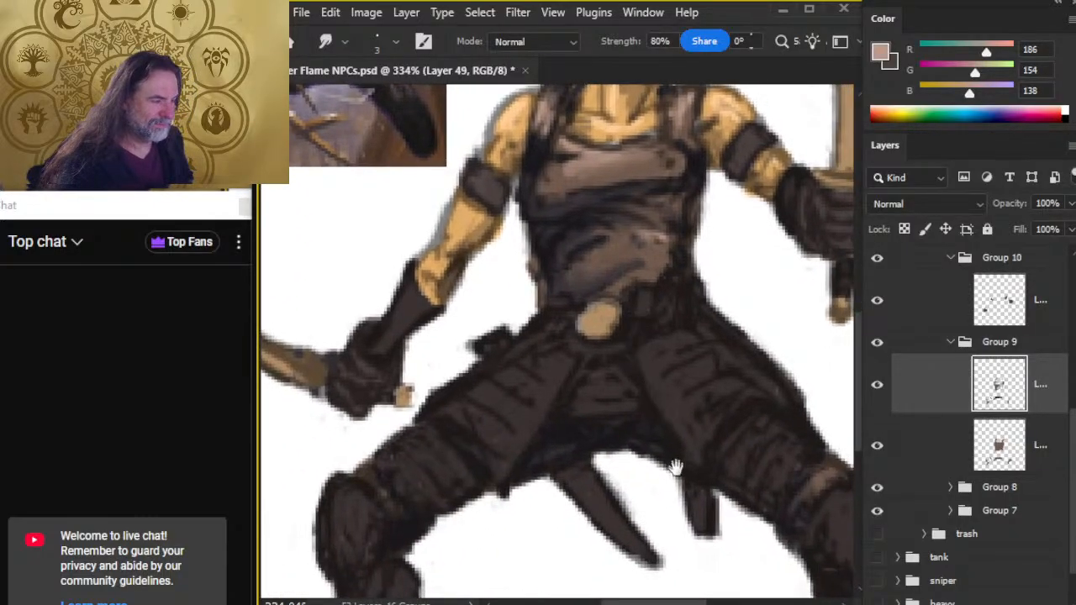
{"action": "left_click_drag", "start_coordinate": [655, 465], "coordinate": [492, 387]}
{"action": "key", "text": "b"}
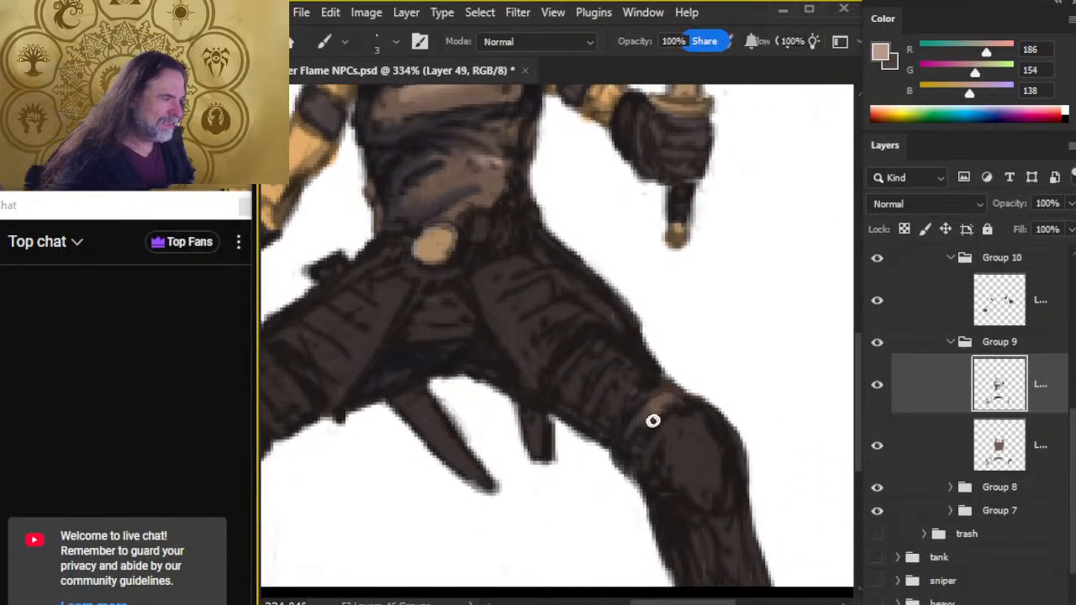
{"action": "mouse_move", "coordinate": [416, 462]}
{"action": "left_mouse_down"}
{"action": "mouse_move", "coordinate": [643, 396]}
{"action": "mouse_move", "coordinate": [624, 408]}
{"action": "left_mouse_up"}
{"action": "key", "text": "z"}
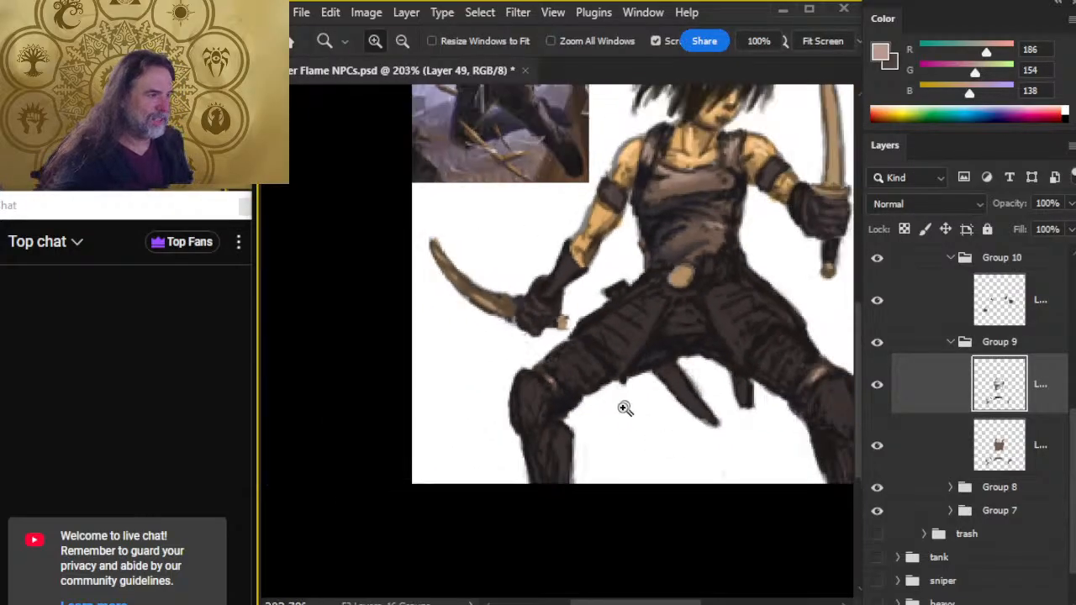
{"action": "key", "text": "b"}
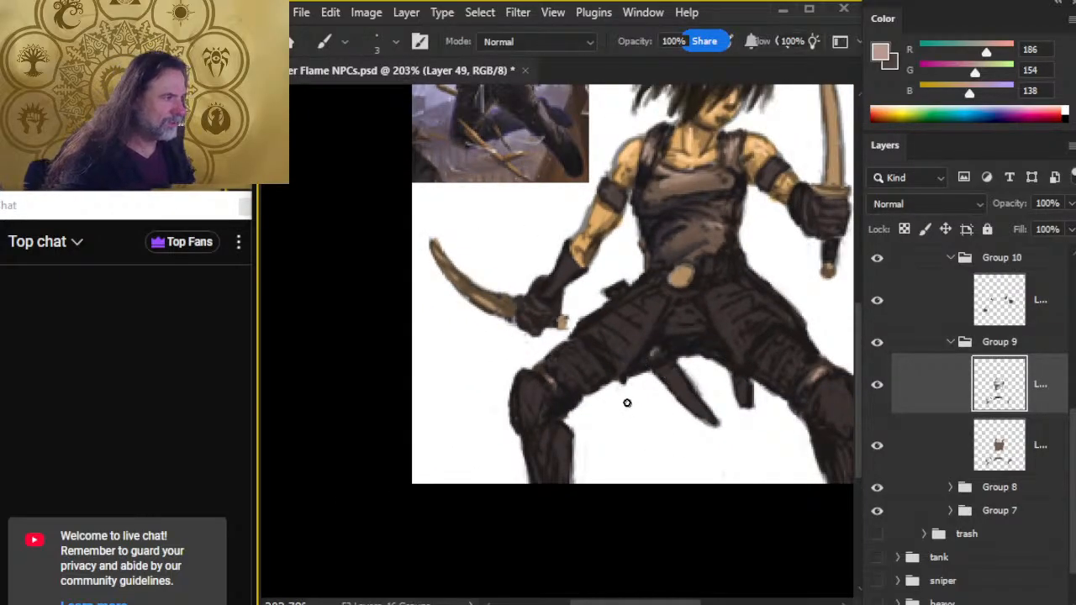
{"action": "left_click_drag", "start_coordinate": [716, 272], "coordinate": [595, 358]}
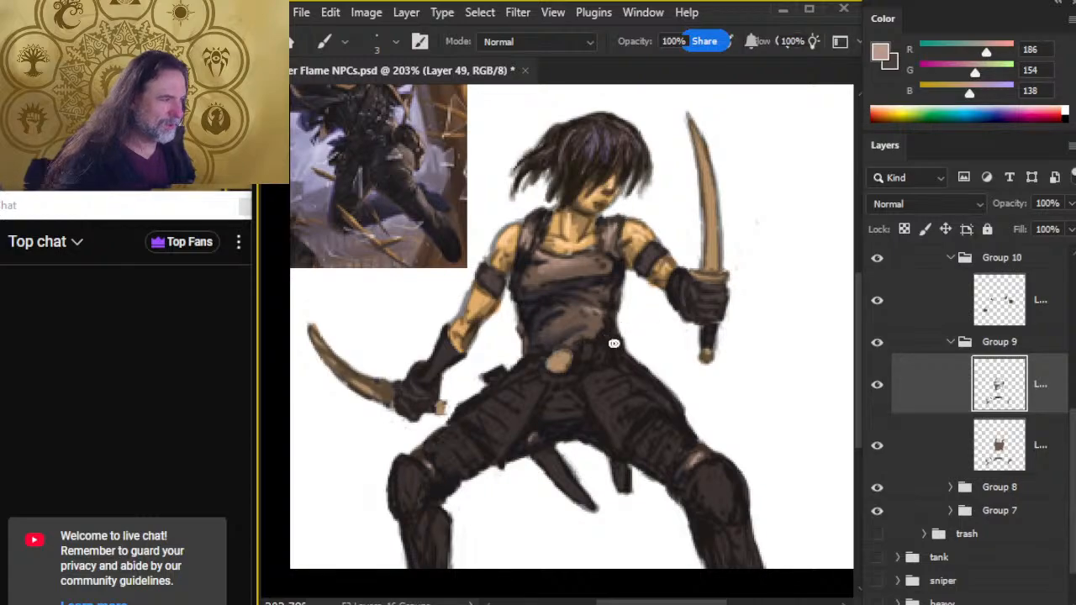
Collapse Group 9, check the glove and armband layer in Group 10 by toggling its visibility, and select it.
{"action": "left_click", "coordinate": [949, 346]}
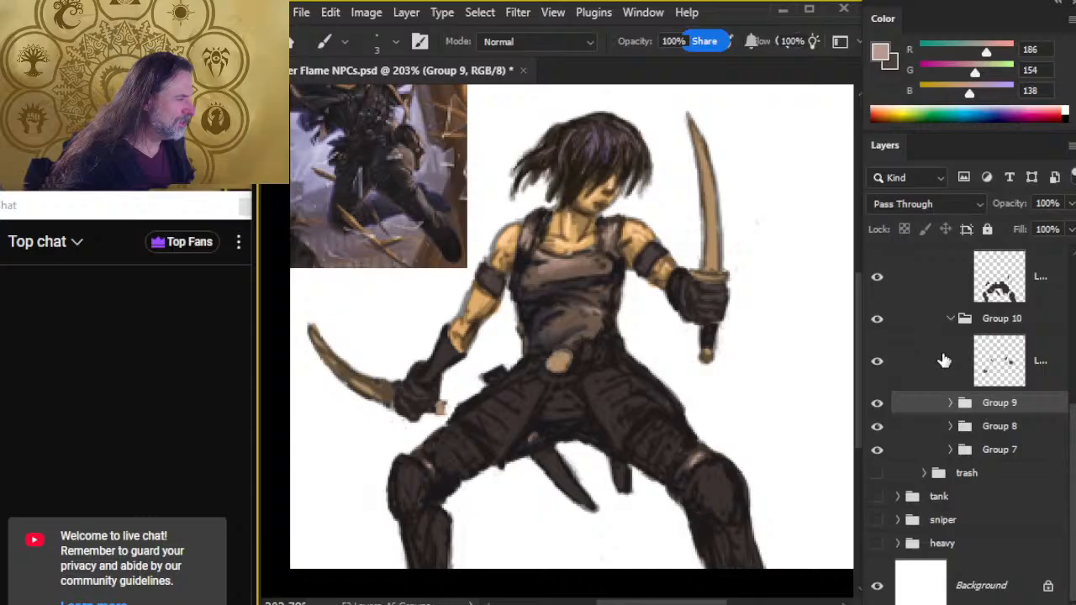
{"action": "left_click", "coordinate": [889, 360]}
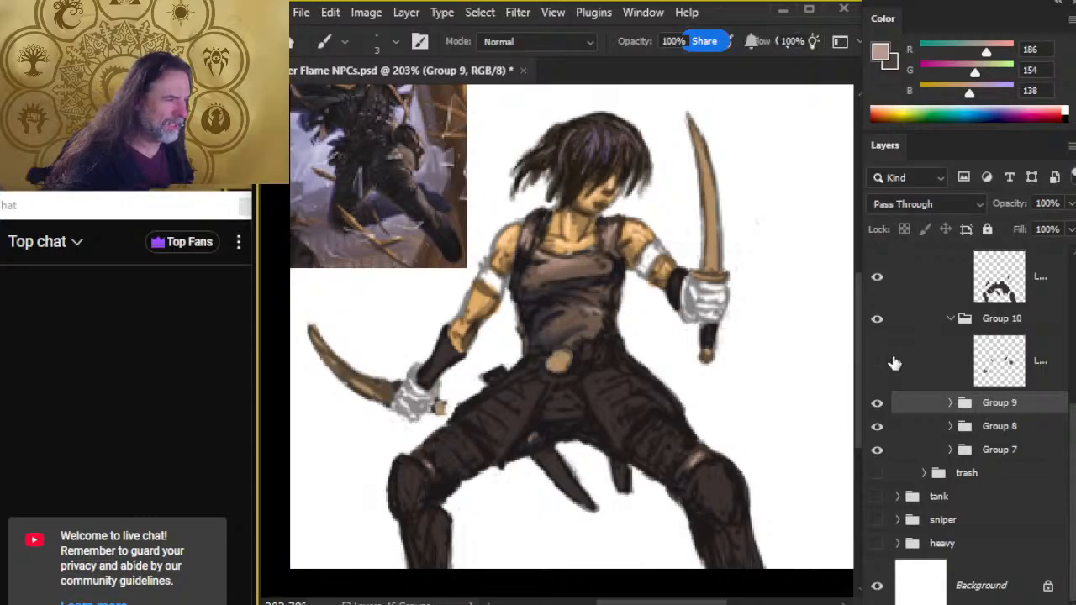
{"action": "left_click", "coordinate": [892, 362]}
{"action": "left_click", "coordinate": [882, 365]}
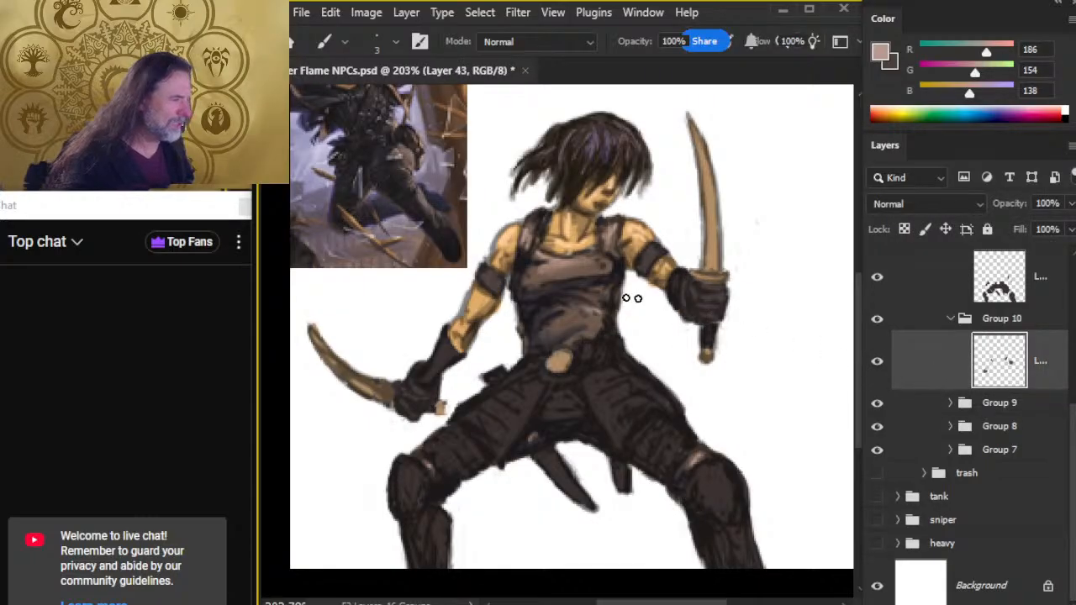
Sample dark RGB 75, 65, 67 as foreground and grey RGB 123, 106, 105 as background from the reference figure's leg.
{"action": "left_click_drag", "start_coordinate": [462, 283], "coordinate": [555, 416]}
{"action": "key", "text": "ctrl+space"}
{"action": "left_click_drag", "start_coordinate": [495, 261], "coordinate": [533, 283]}
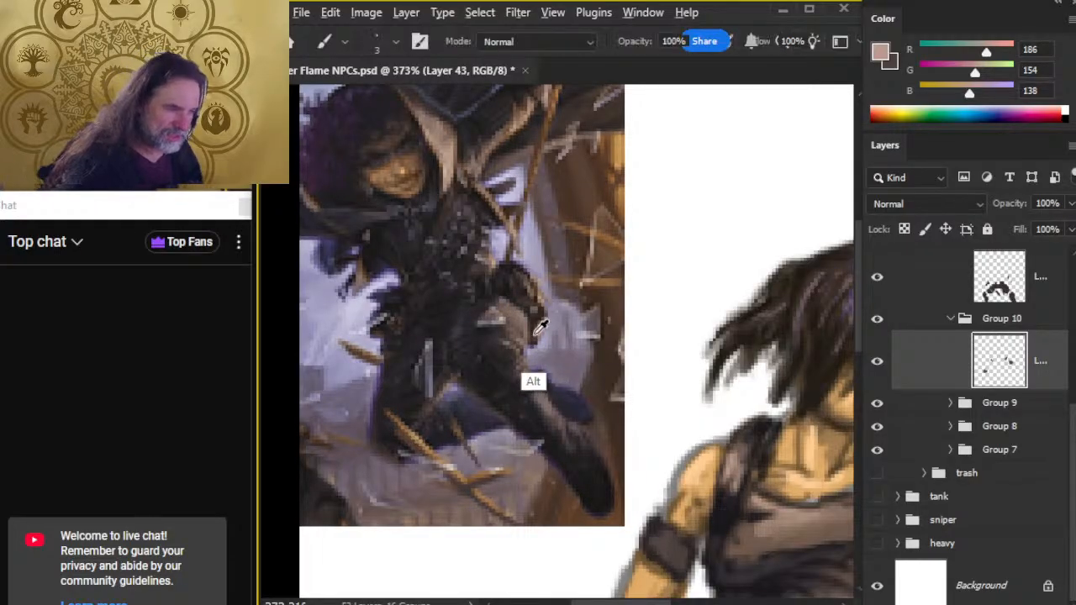
{"action": "left_click", "coordinate": [547, 425], "text": "alt"}
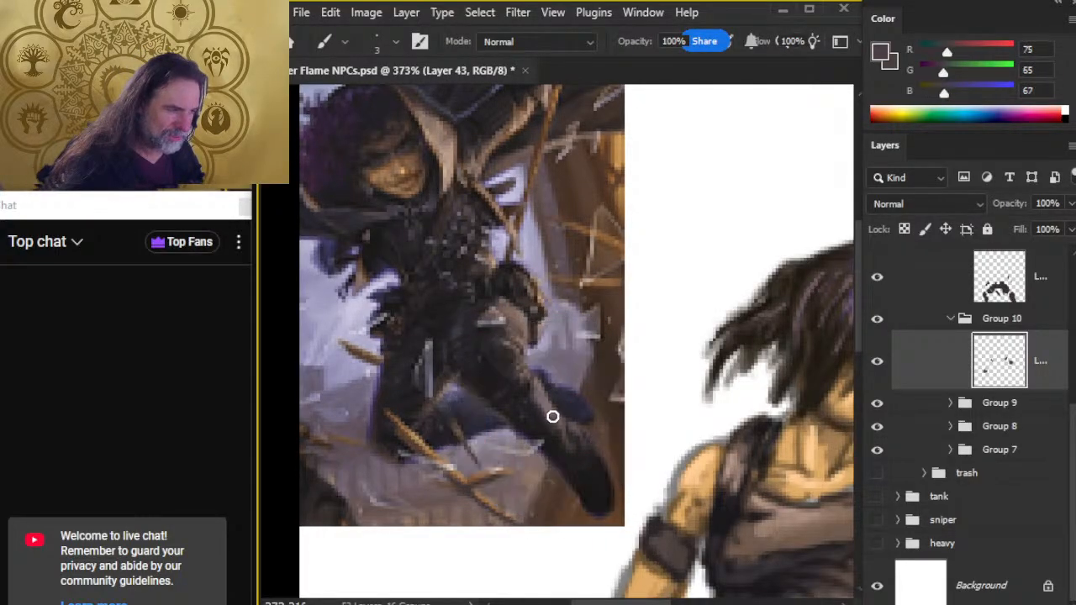
{"action": "left_click", "coordinate": [550, 387], "text": "alt"}
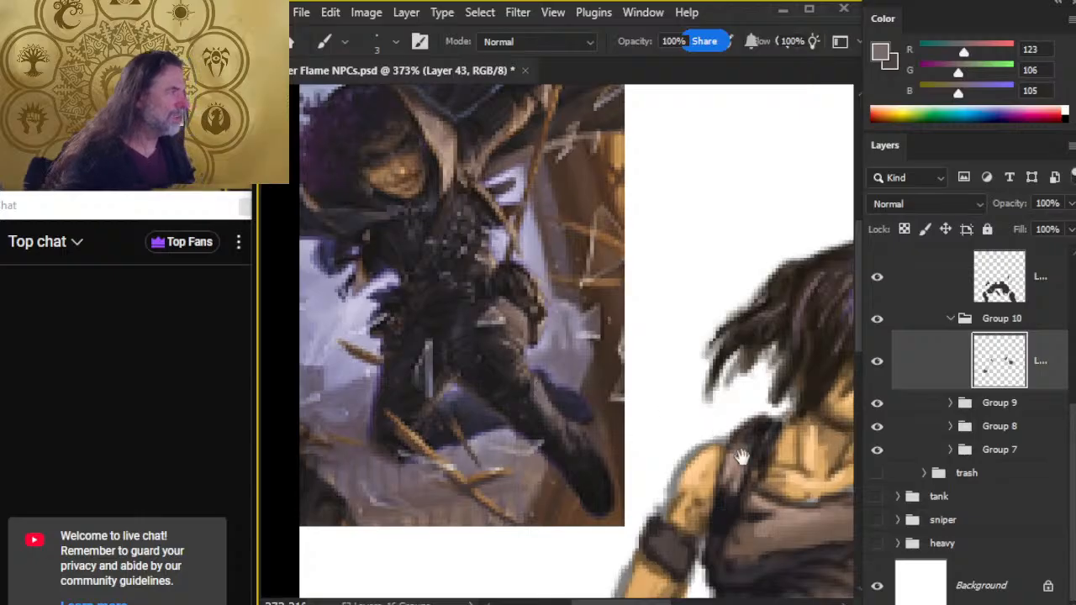
{"action": "left_click_drag", "start_coordinate": [743, 458], "coordinate": [564, 208]}
{"action": "key", "text": "x"}
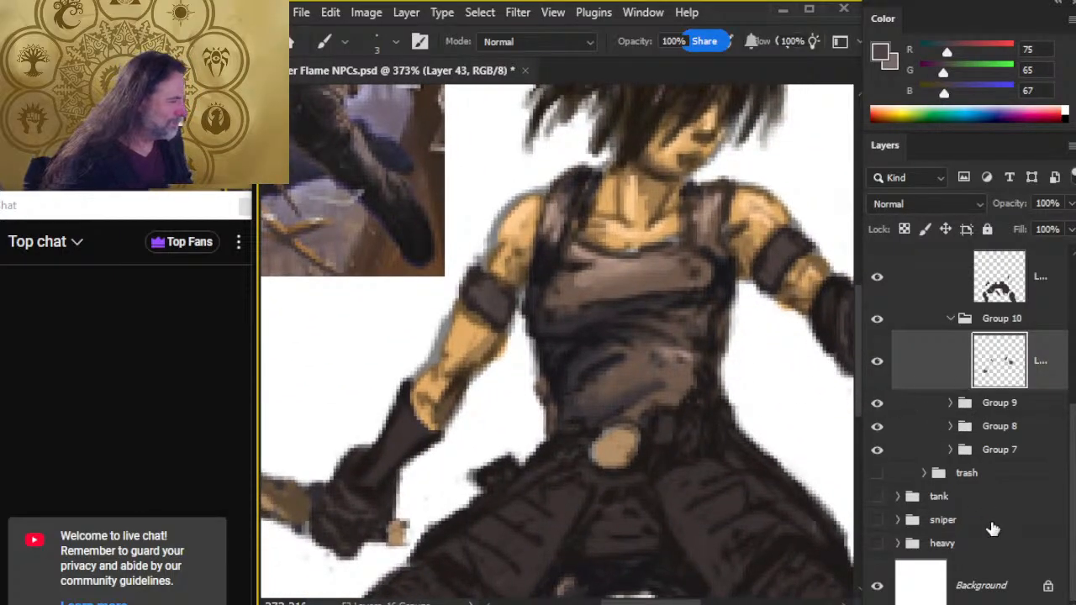
Add a new layer above the glove and armband layer in Group 10 and set the foreground colour to RGB 43, 40, 45.
{"action": "key", "text": "ctrl+shift+alt+n"}
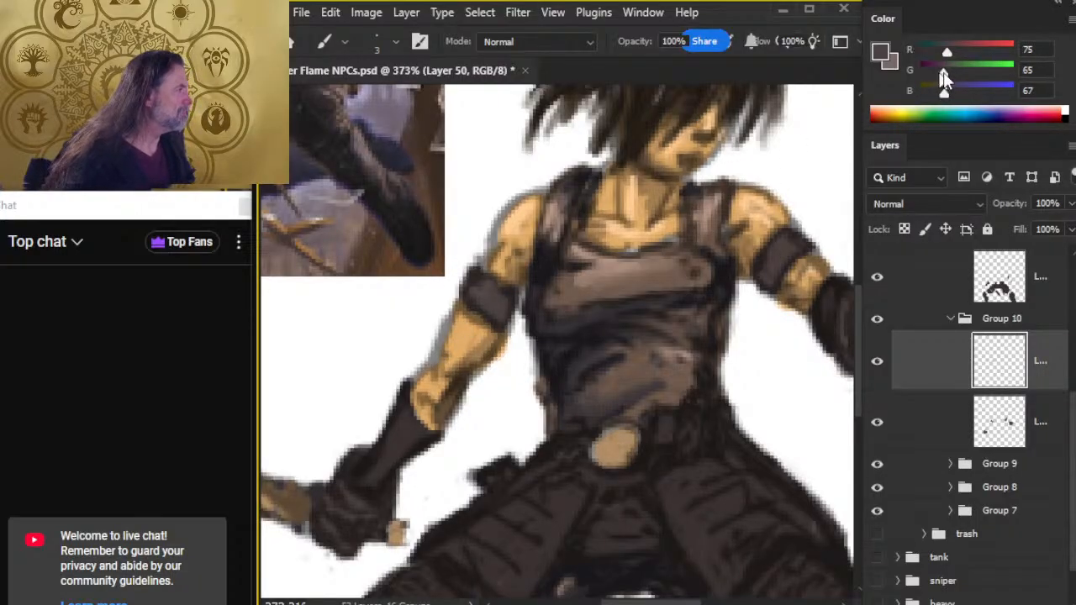
{"action": "left_click_drag", "start_coordinate": [942, 74], "coordinate": [939, 54]}
{"action": "mouse_move", "coordinate": [943, 93]}
{"action": "left_mouse_down"}
{"action": "mouse_move", "coordinate": [926, 94]}
{"action": "mouse_move", "coordinate": [943, 94]}
{"action": "left_mouse_up"}
{"action": "left_click_drag", "start_coordinate": [939, 55], "coordinate": [935, 56]}
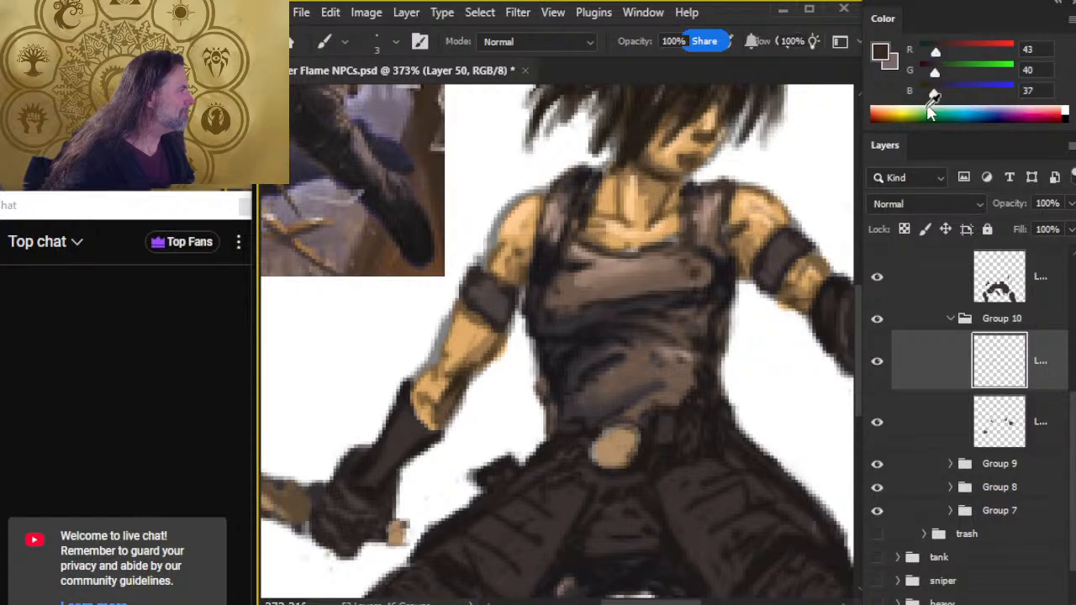
{"action": "left_click_drag", "start_coordinate": [932, 98], "coordinate": [938, 94]}
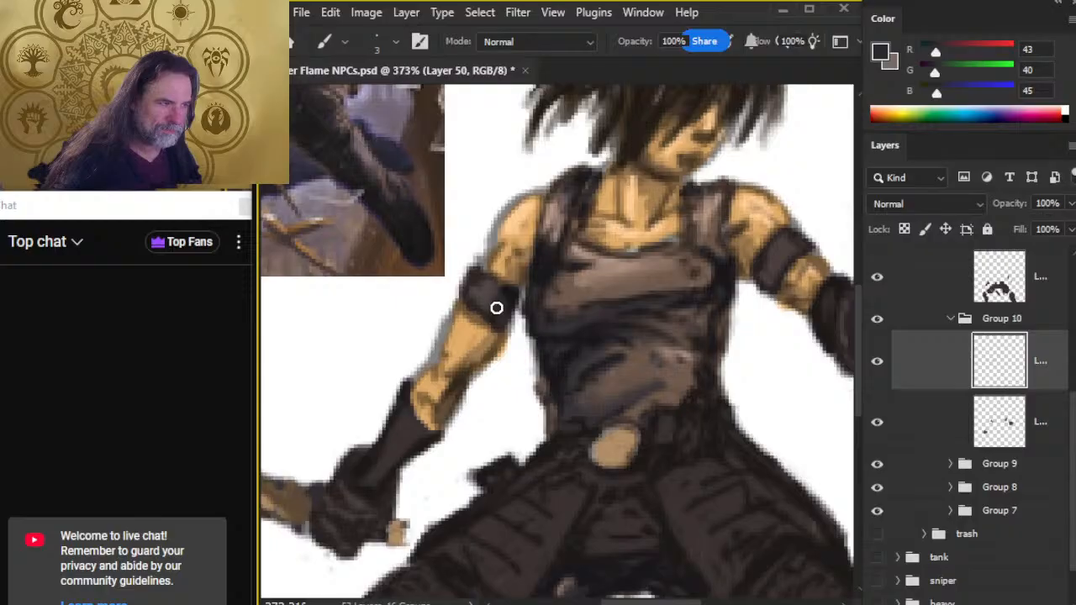
Paint RGB 43, 40, 45 shading on both armbands and both gloves of the swordfighter.
{"action": "left_click_drag", "start_coordinate": [486, 313], "coordinate": [497, 310]}
{"action": "mouse_move", "coordinate": [757, 280]}
{"action": "left_mouse_down"}
{"action": "mouse_move", "coordinate": [763, 265]}
{"action": "mouse_move", "coordinate": [774, 283]}
{"action": "left_mouse_up"}
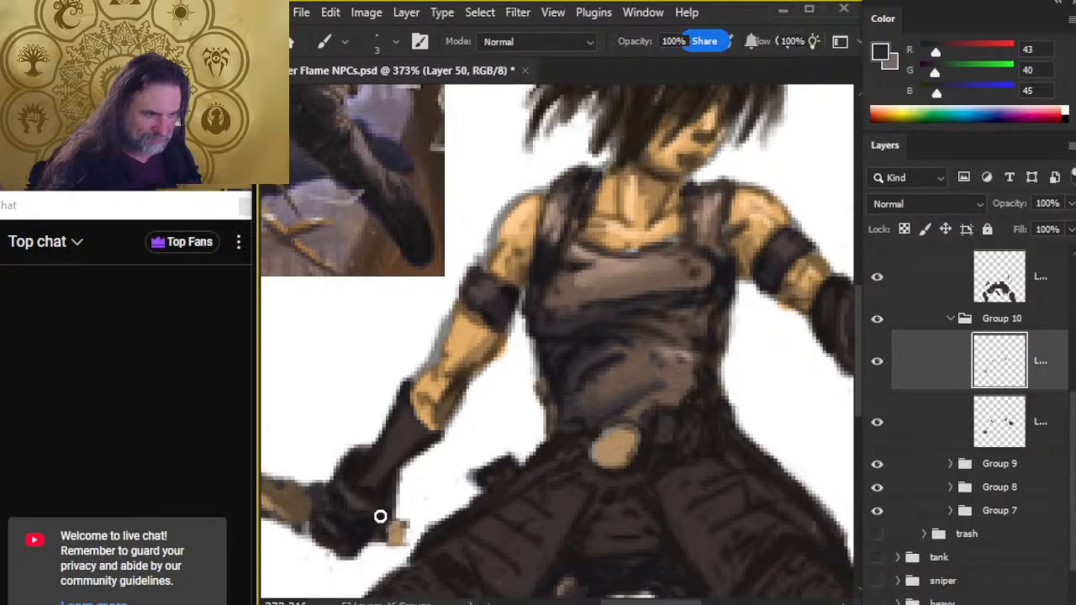
{"action": "key", "text": "z"}
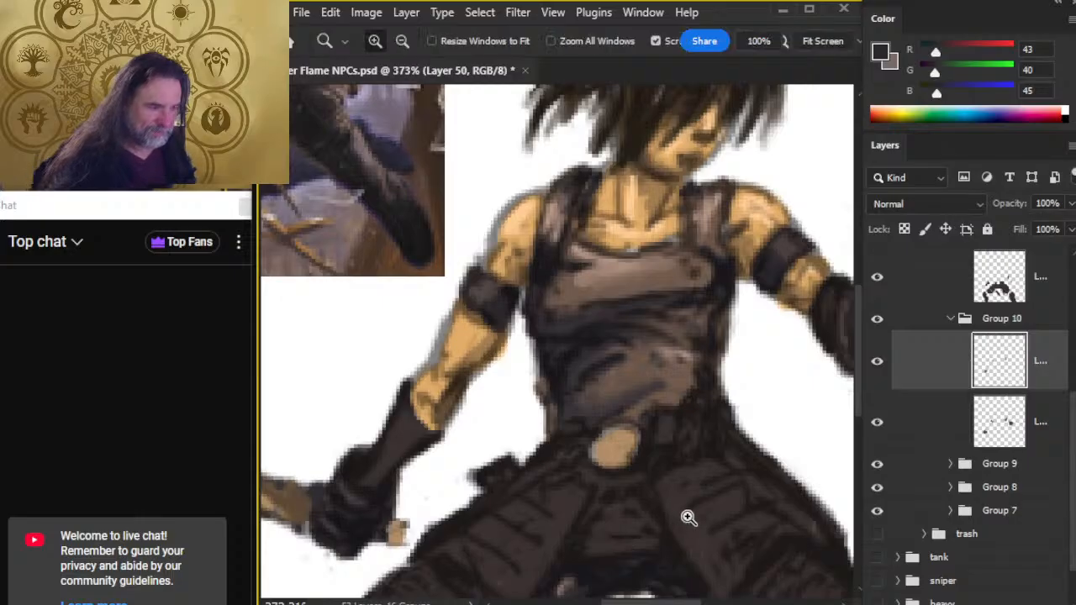
{"action": "left_click_drag", "start_coordinate": [688, 517], "coordinate": [625, 514]}
{"action": "left_click_drag", "start_coordinate": [735, 493], "coordinate": [495, 422]}
{"action": "left_click_drag", "start_coordinate": [535, 351], "coordinate": [582, 360]}
{"action": "key", "text": "b"}
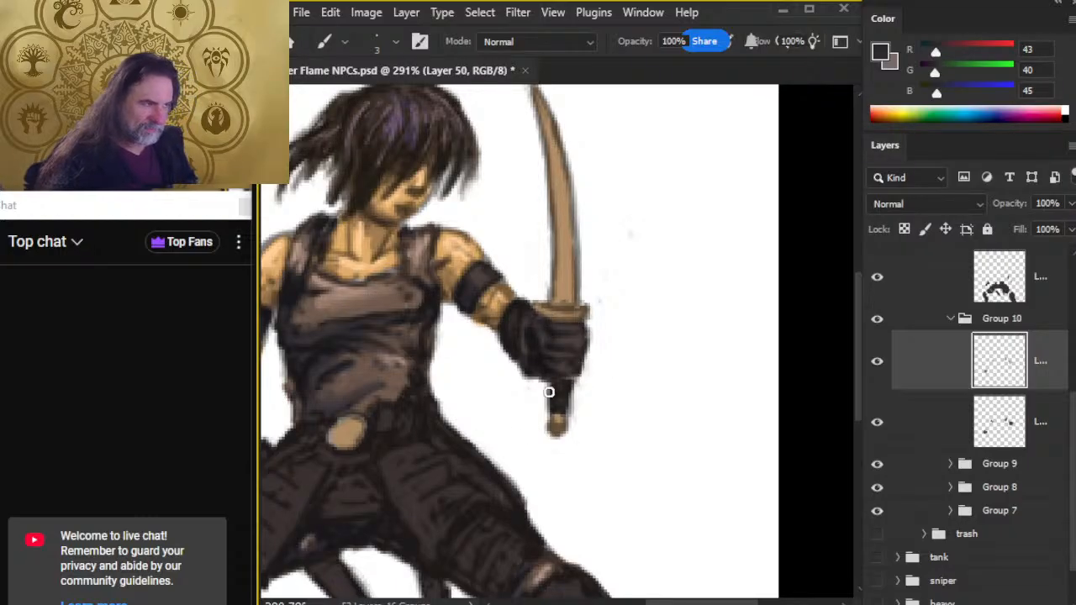
{"action": "key", "text": "z"}
{"action": "mouse_move", "coordinate": [522, 439]}
{"action": "left_mouse_down"}
{"action": "mouse_move", "coordinate": [479, 420]}
{"action": "mouse_move", "coordinate": [505, 373]}
{"action": "left_mouse_up"}
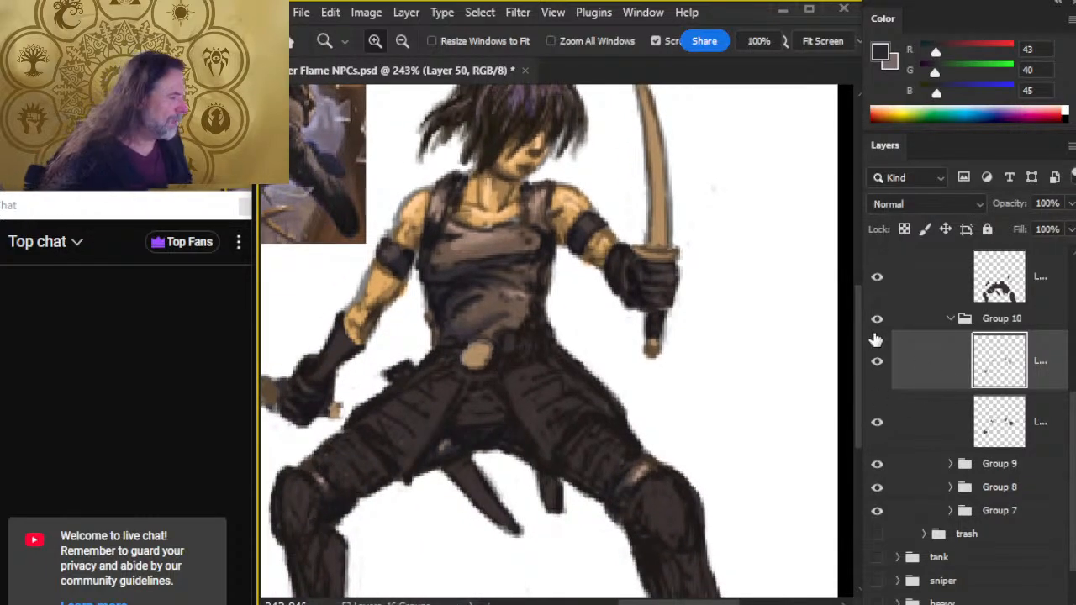
{"action": "left_click", "coordinate": [876, 423]}
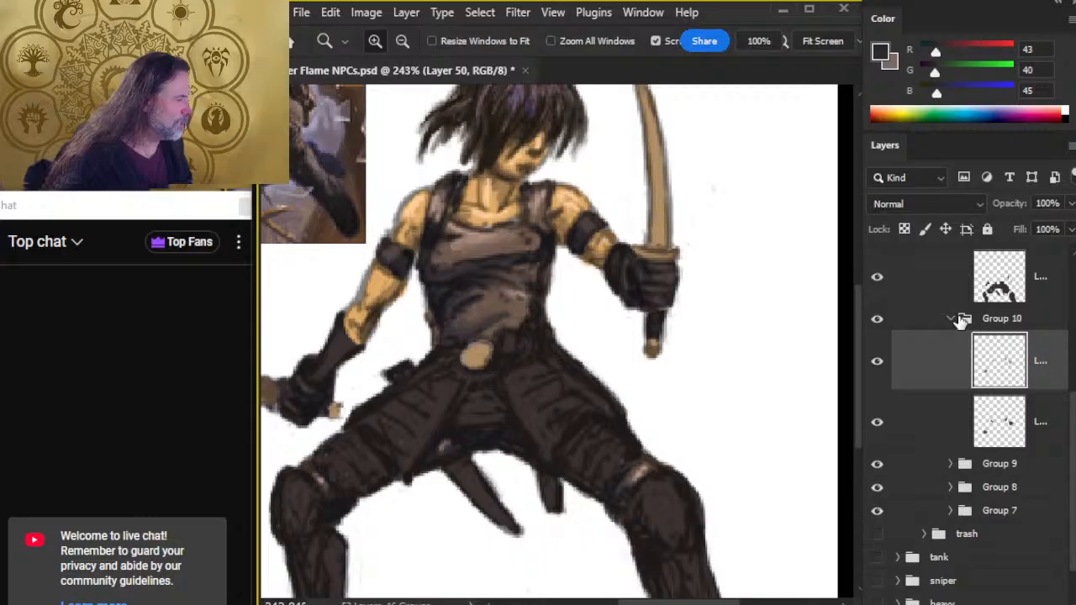
Paint highlights on both gloves and both armbands using grey RGB 123, 106, 105.
{"action": "key", "text": "x"}
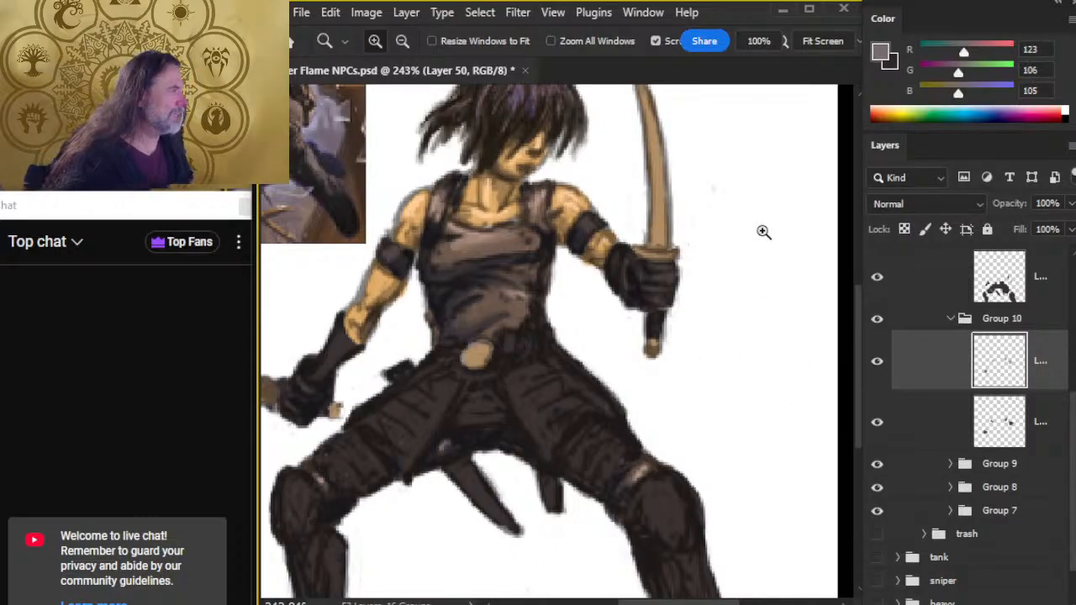
{"action": "key", "text": "b"}
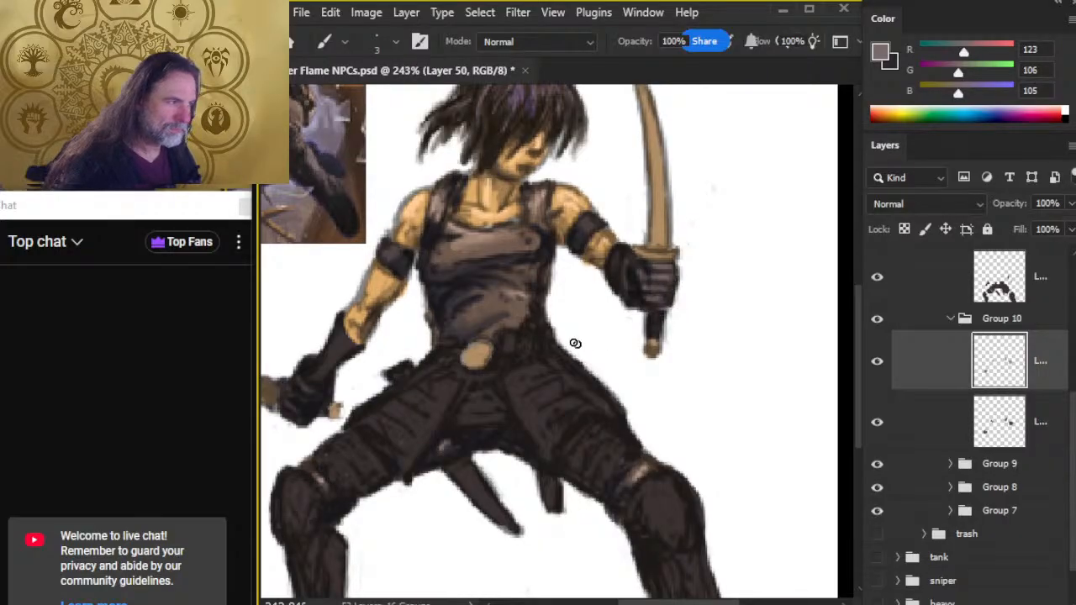
{"action": "left_click_drag", "start_coordinate": [426, 391], "coordinate": [615, 374]}
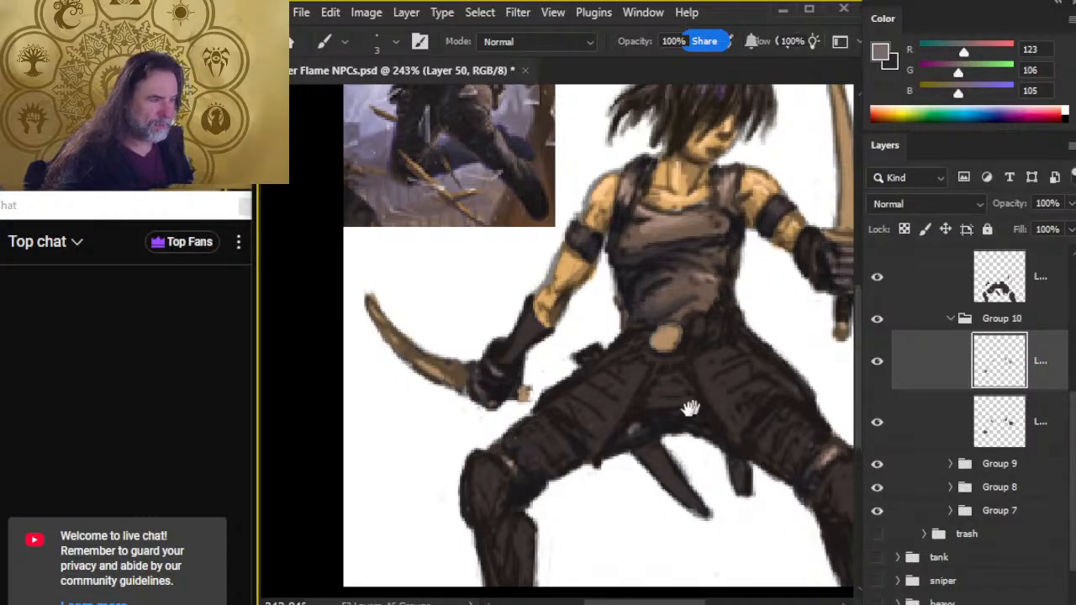
{"action": "left_click_drag", "start_coordinate": [719, 387], "coordinate": [610, 421]}
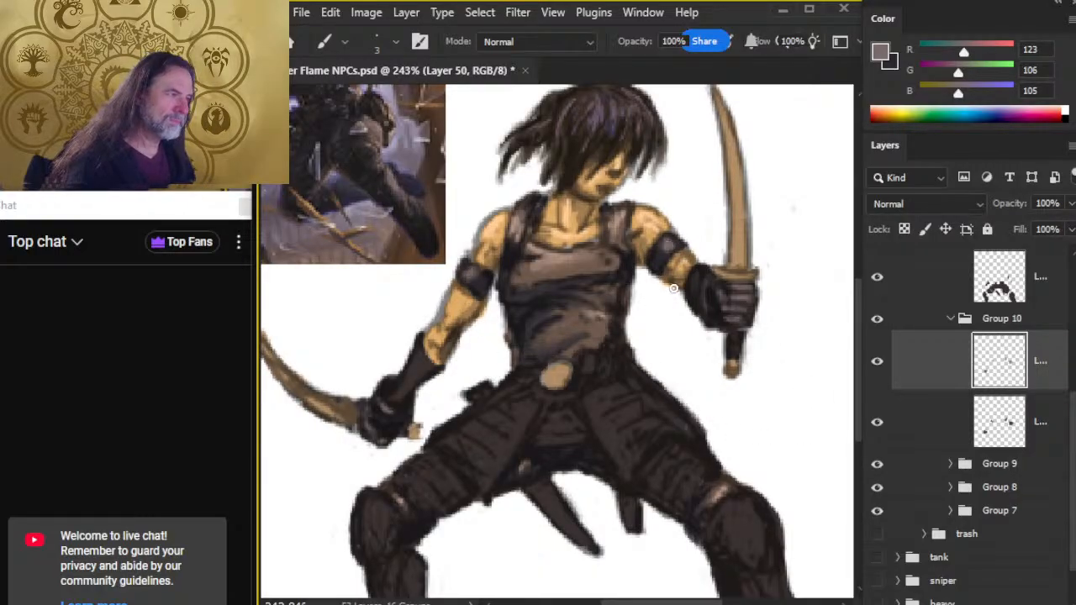
Collapse Group 10, check the leg clothing layer in Group 11 by toggling its visibility, and select it.
{"action": "left_click", "coordinate": [949, 320]}
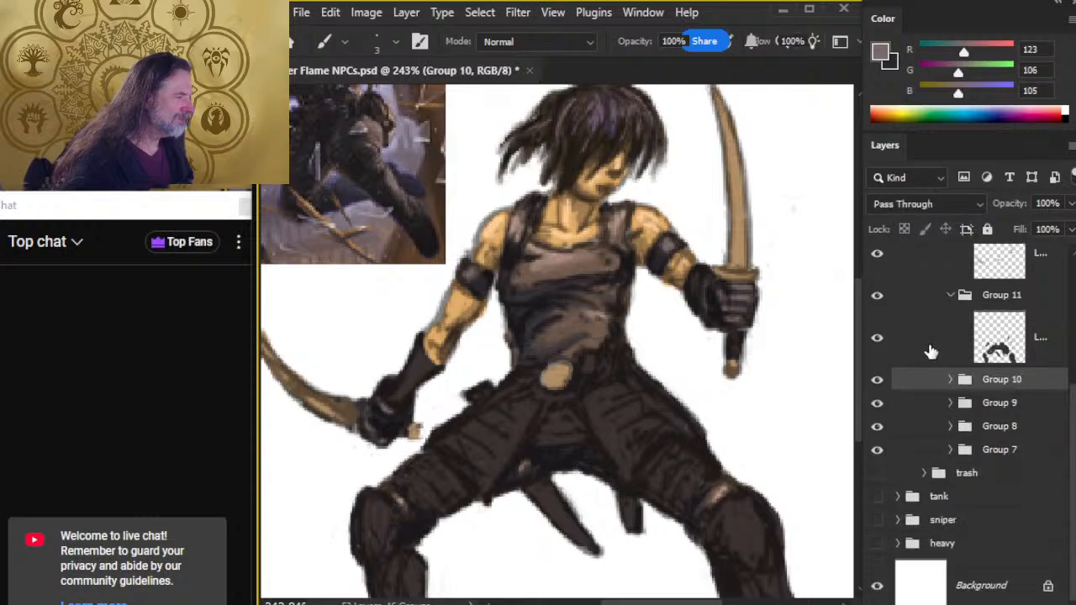
{"action": "scroll", "coordinate": [1072, 432], "scroll_direction": "up", "scroll_amount": 2}
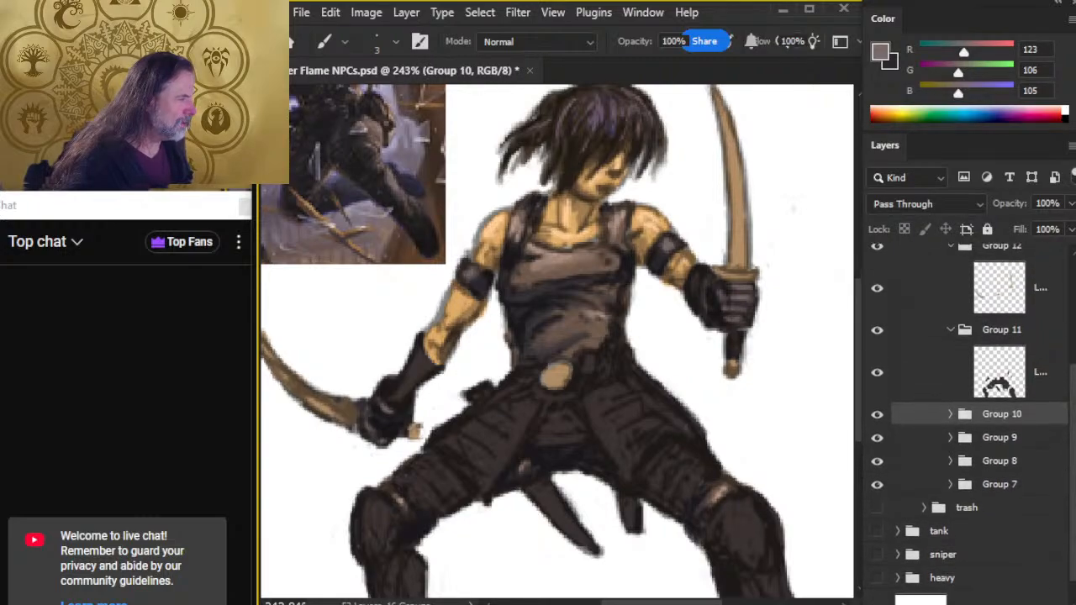
{"action": "left_click_drag", "start_coordinate": [1072, 433], "coordinate": [1072, 436]}
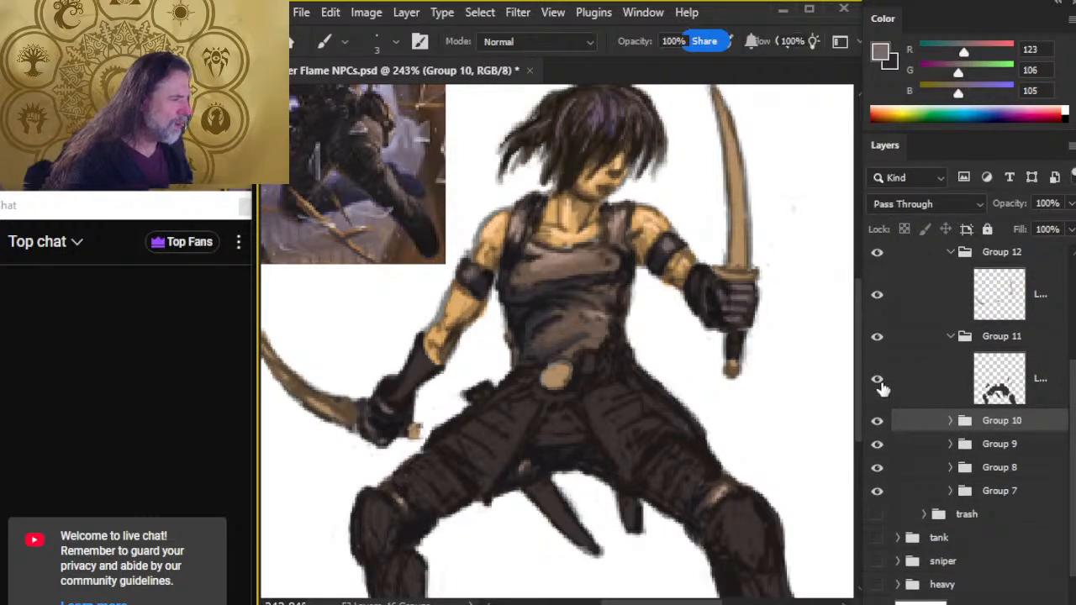
{"action": "left_click", "coordinate": [878, 382]}
{"action": "left_click", "coordinate": [879, 380]}
{"action": "left_click", "coordinate": [878, 379]}
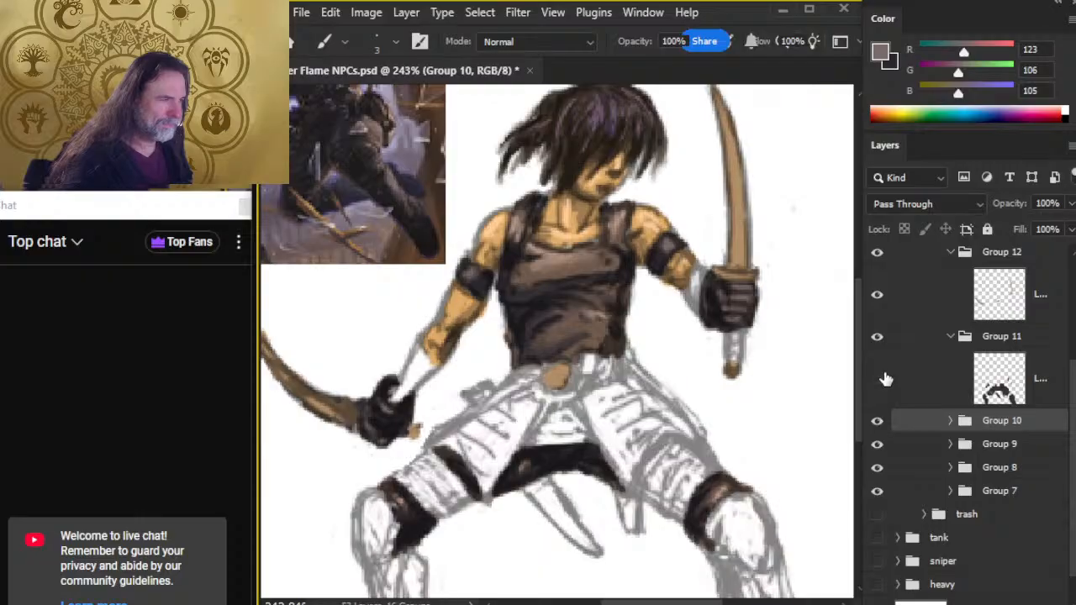
{"action": "left_click", "coordinate": [879, 378]}
{"action": "left_click", "coordinate": [936, 378]}
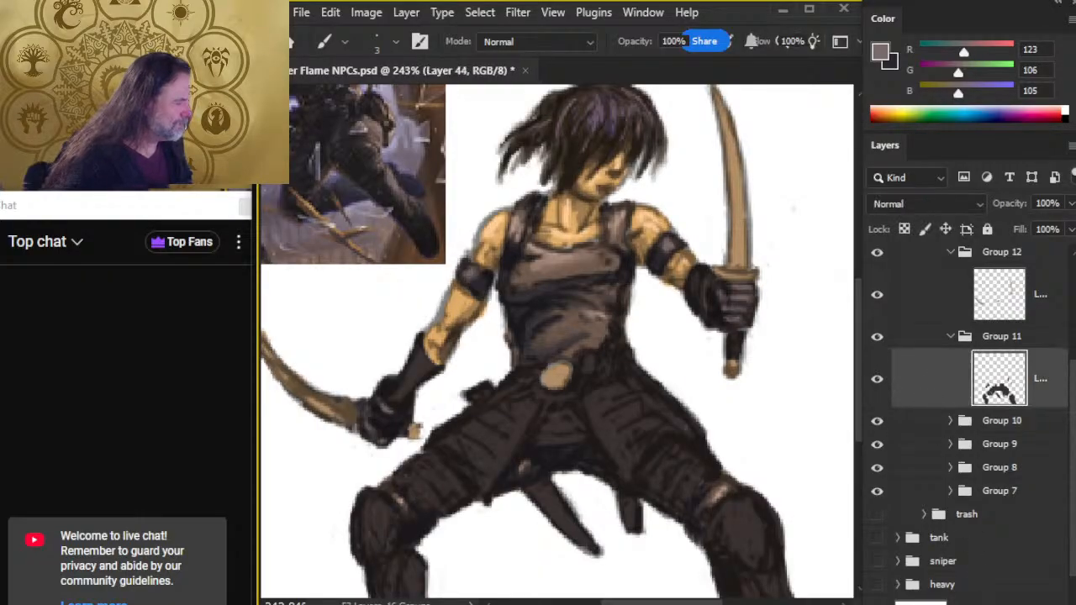
Add a new layer above the leg clothing layer in Group 11 and sample tan RGB 163, 125, 98 from the reference figure's sleeve.
{"action": "key", "text": "ctrl+alt+shift+n"}
{"action": "left_click_drag", "start_coordinate": [465, 362], "coordinate": [583, 503]}
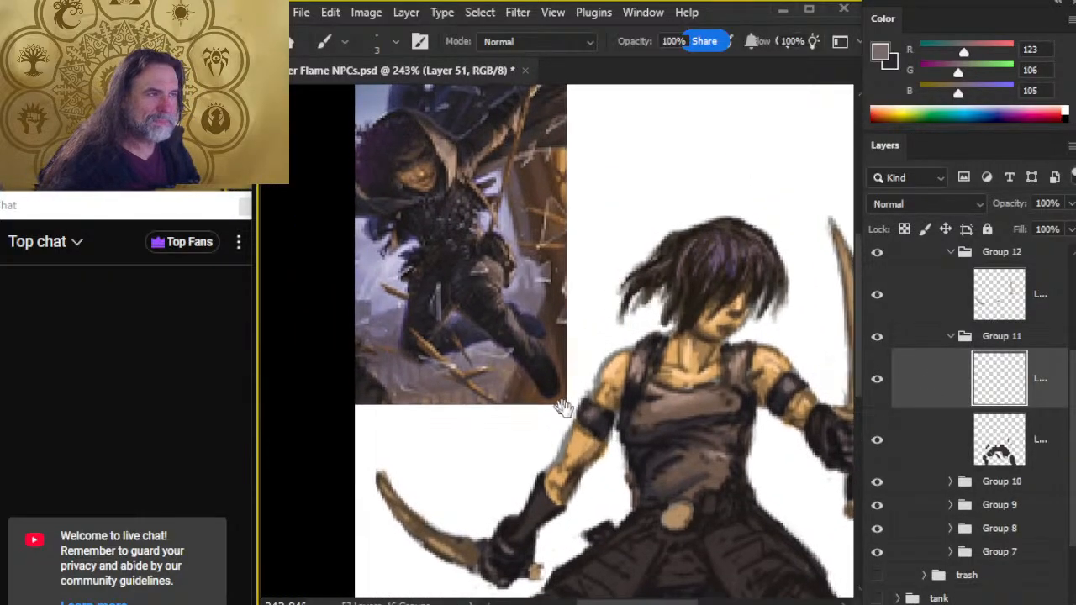
{"action": "left_click_drag", "start_coordinate": [462, 183], "coordinate": [504, 221]}
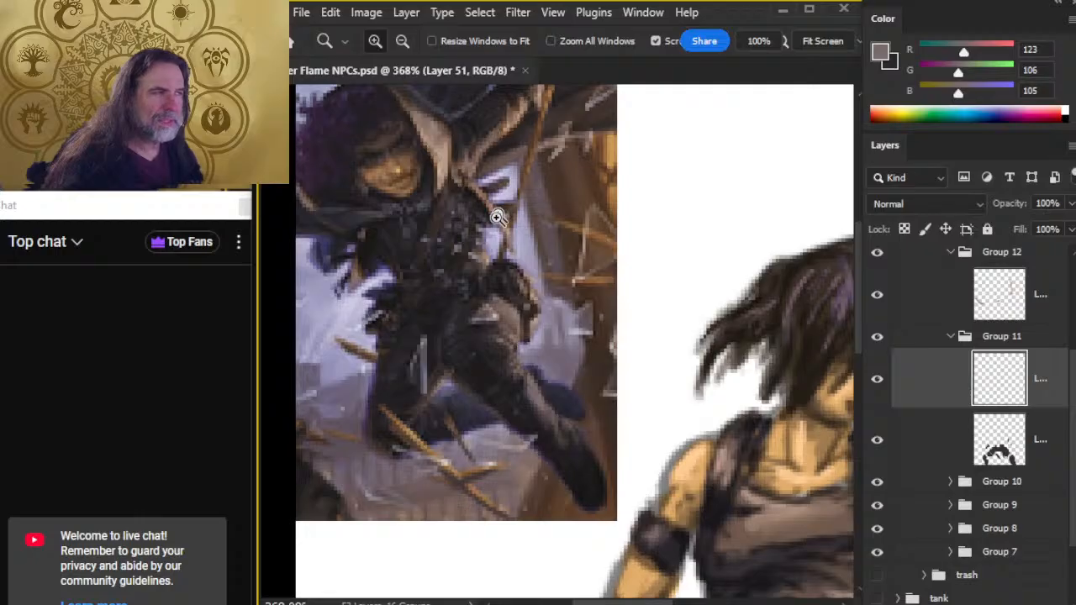
{"action": "left_click", "coordinate": [507, 134], "text": "alt"}
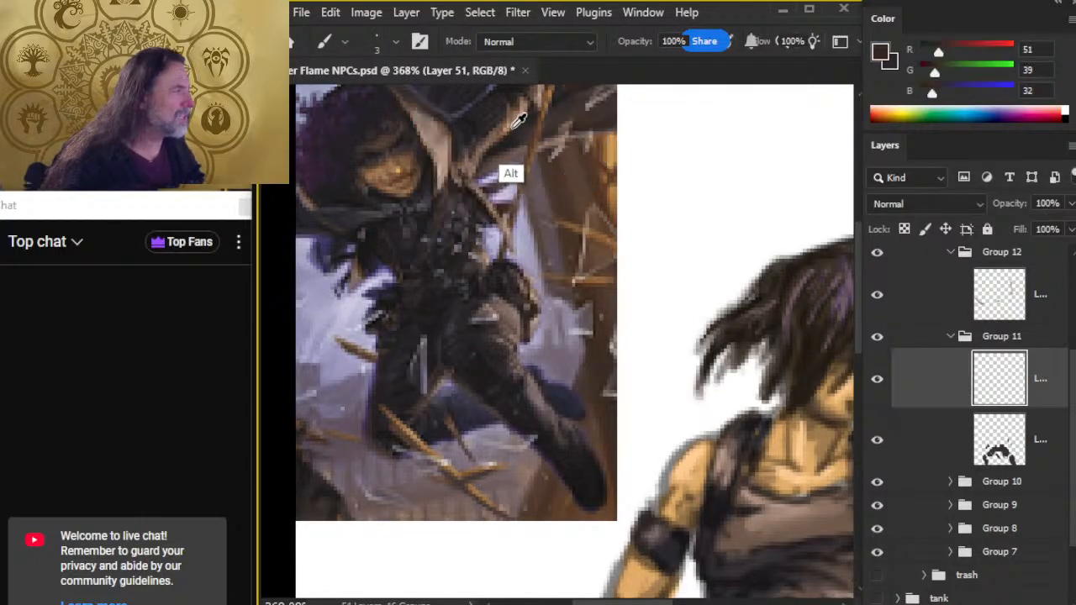
{"action": "left_click", "coordinate": [495, 160], "text": "alt"}
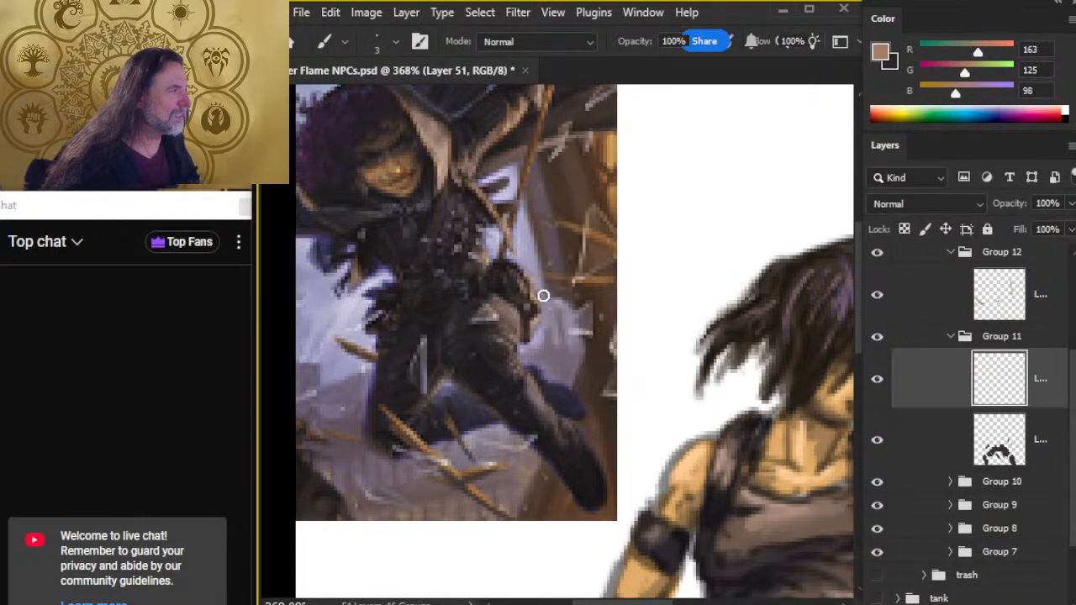
Paint tan highlights on the kneecap and shin of the leg below the raised sword.
{"action": "left_click_drag", "start_coordinate": [721, 482], "coordinate": [565, 187]}
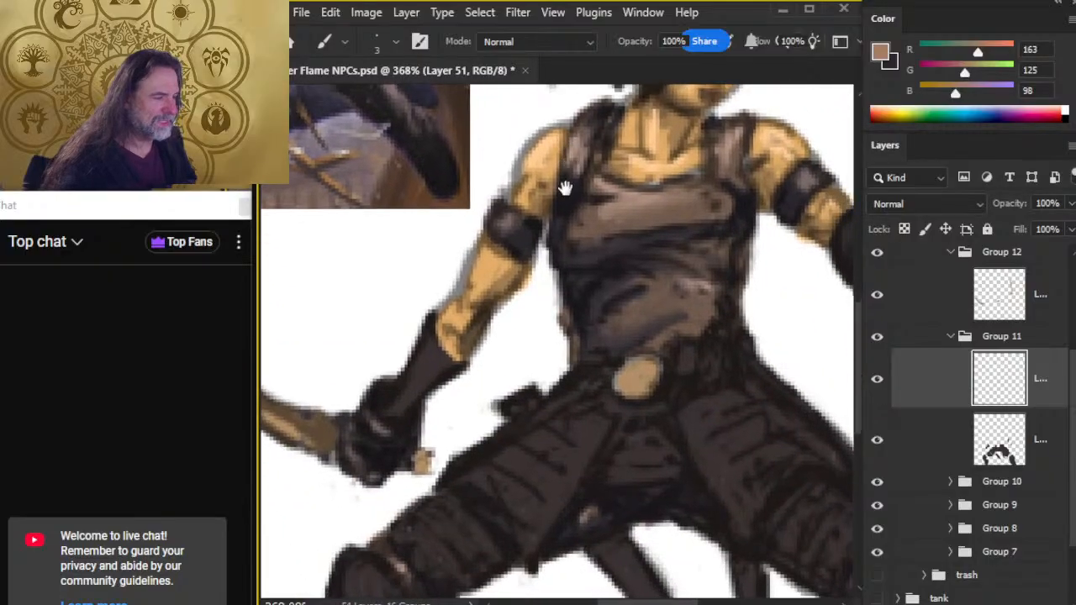
{"action": "mouse_move", "coordinate": [716, 438]}
{"action": "left_mouse_down"}
{"action": "mouse_move", "coordinate": [537, 349]}
{"action": "mouse_move", "coordinate": [496, 280]}
{"action": "left_mouse_up"}
{"action": "left_click_drag", "start_coordinate": [706, 461], "coordinate": [532, 319]}
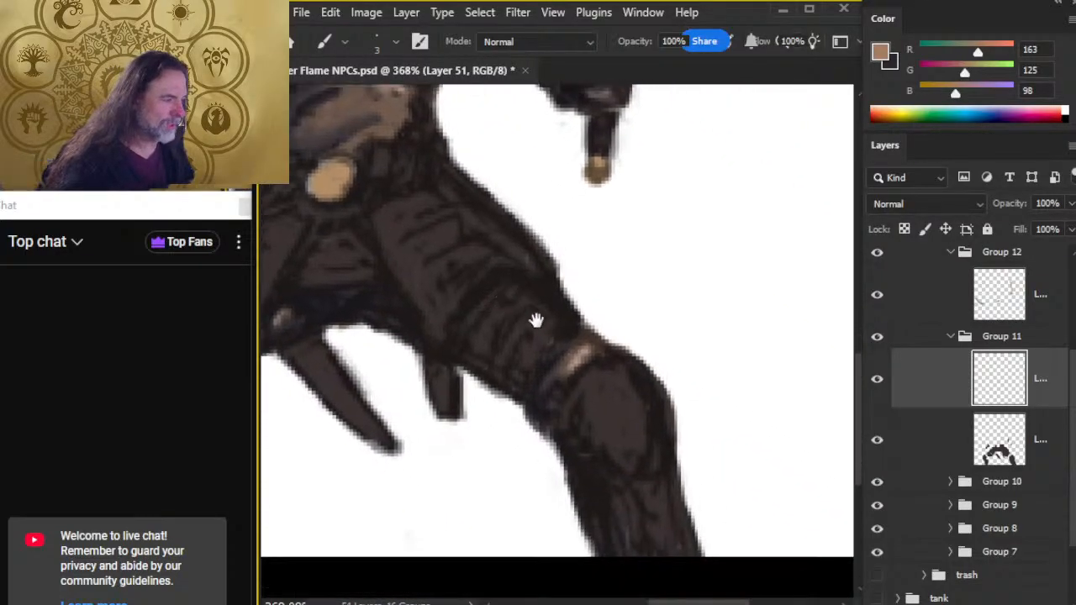
{"action": "mouse_move", "coordinate": [603, 372]}
{"action": "left_mouse_down"}
{"action": "mouse_move", "coordinate": [597, 384]}
{"action": "mouse_move", "coordinate": [629, 405]}
{"action": "mouse_move", "coordinate": [644, 396]}
{"action": "mouse_move", "coordinate": [654, 433]}
{"action": "left_mouse_up"}
{"action": "mouse_move", "coordinate": [679, 505]}
{"action": "left_mouse_down"}
{"action": "mouse_move", "coordinate": [682, 557]}
{"action": "mouse_move", "coordinate": [681, 519]}
{"action": "mouse_move", "coordinate": [657, 512]}
{"action": "mouse_move", "coordinate": [679, 529]}
{"action": "mouse_move", "coordinate": [667, 547]}
{"action": "mouse_move", "coordinate": [686, 581]}
{"action": "left_mouse_up"}
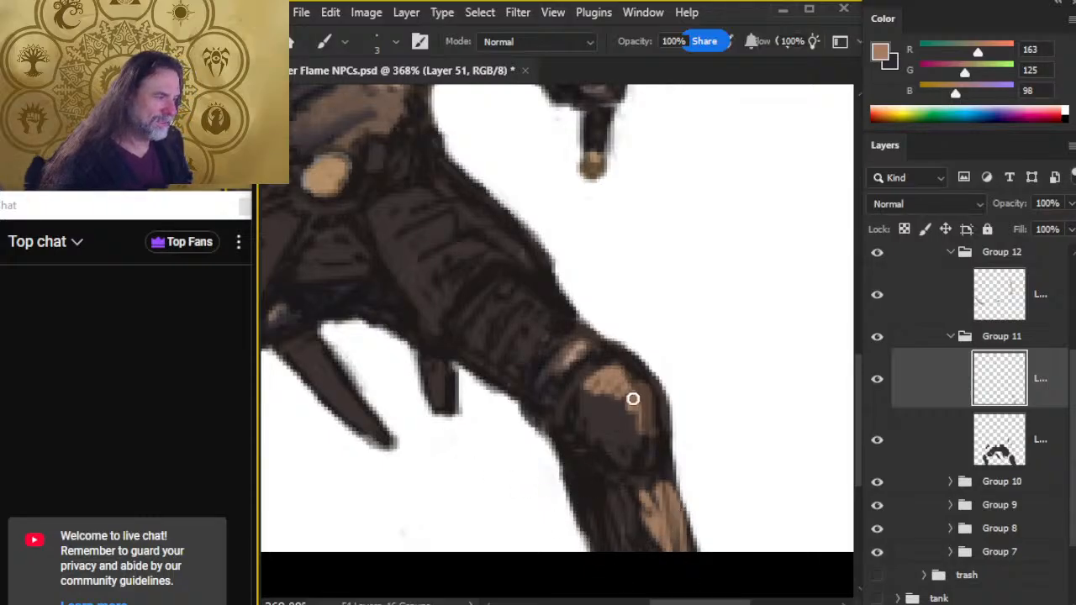
Paint tan highlights on the wraps of both thighs and on the knee and shin below the lowered curved blade.
{"action": "left_click_drag", "start_coordinate": [404, 370], "coordinate": [547, 456]}
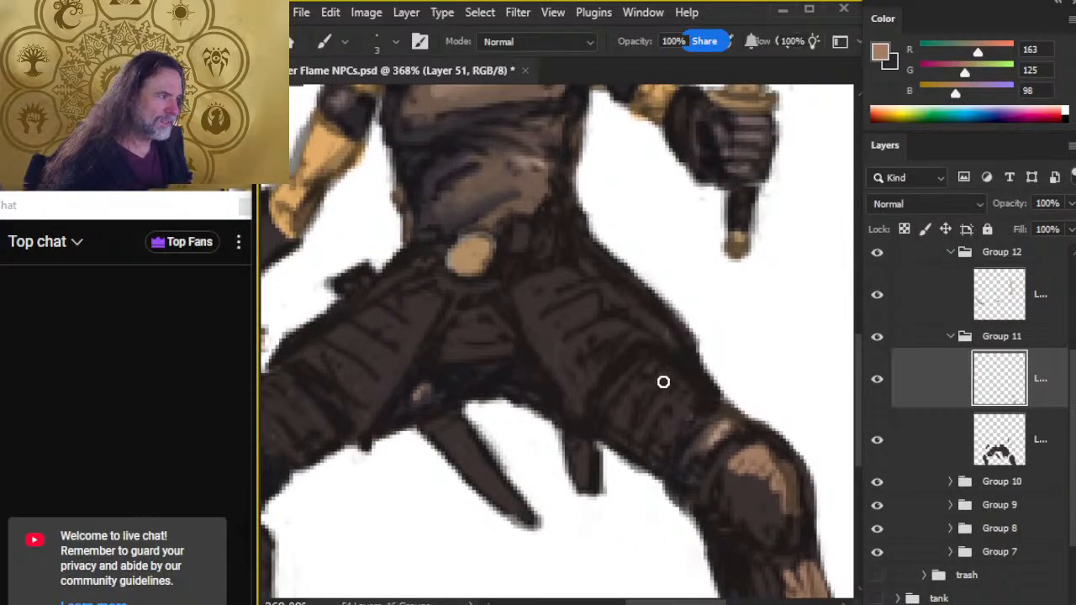
{"action": "mouse_move", "coordinate": [656, 379]}
{"action": "left_mouse_down"}
{"action": "mouse_move", "coordinate": [703, 404]}
{"action": "mouse_move", "coordinate": [677, 436]}
{"action": "left_mouse_up"}
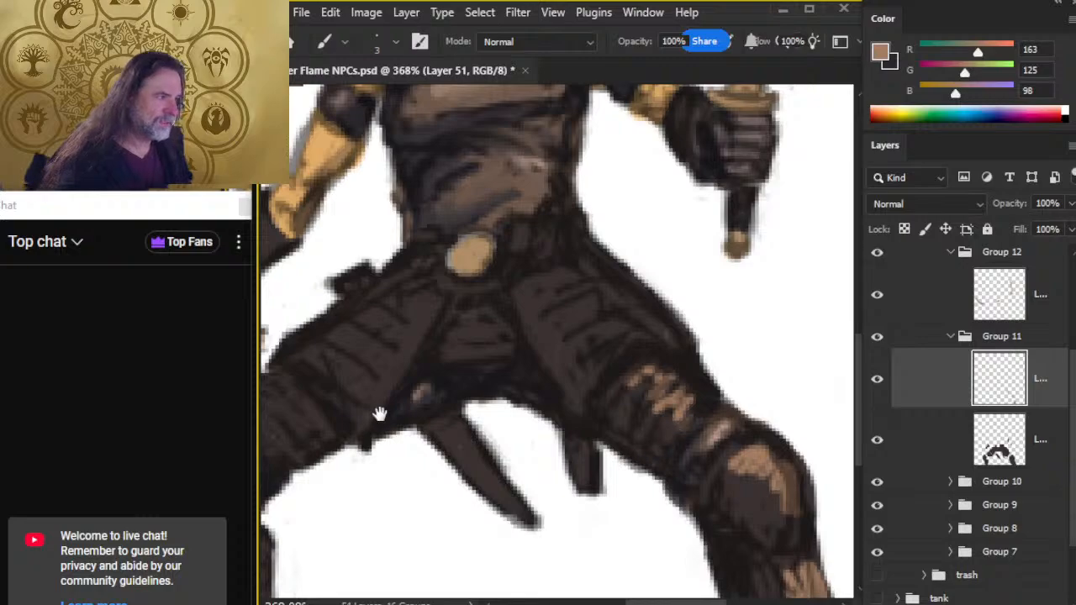
{"action": "left_click_drag", "start_coordinate": [379, 414], "coordinate": [672, 387]}
{"action": "mouse_move", "coordinate": [584, 379]}
{"action": "left_mouse_down"}
{"action": "mouse_move", "coordinate": [542, 446]}
{"action": "mouse_move", "coordinate": [492, 438]}
{"action": "mouse_move", "coordinate": [559, 538]}
{"action": "mouse_move", "coordinate": [544, 554]}
{"action": "mouse_move", "coordinate": [547, 598]}
{"action": "left_mouse_up"}
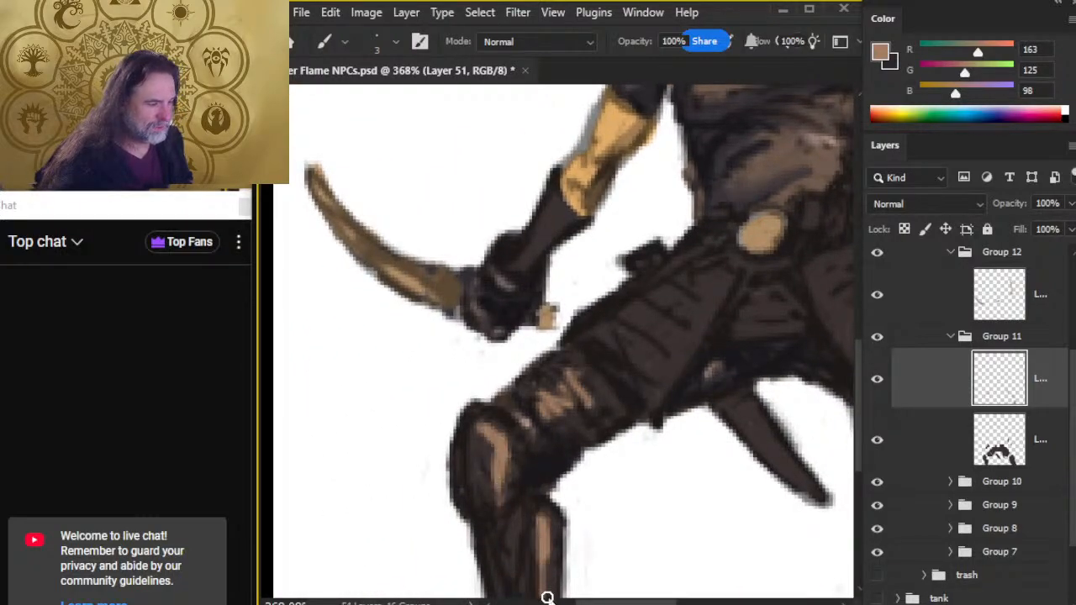
Paint tan highlights along the inner edges of both skirt panels and across the folds of the panel on the raised-sword side.
{"action": "left_click_drag", "start_coordinate": [700, 402], "coordinate": [538, 428]}
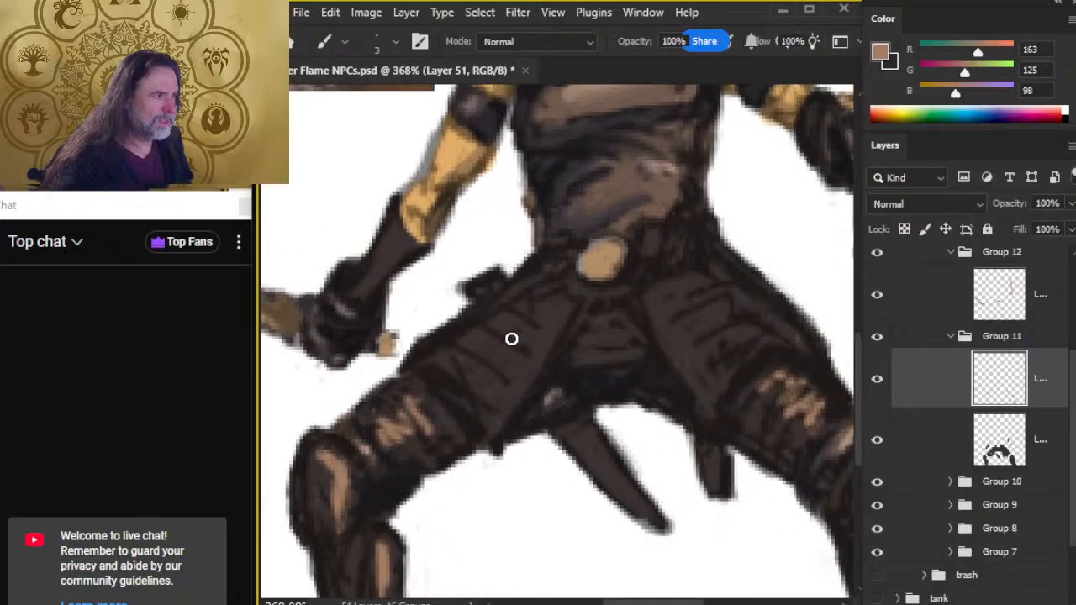
{"action": "mouse_move", "coordinate": [549, 326]}
{"action": "left_mouse_down"}
{"action": "mouse_move", "coordinate": [567, 300]}
{"action": "mouse_move", "coordinate": [542, 346]}
{"action": "left_mouse_up"}
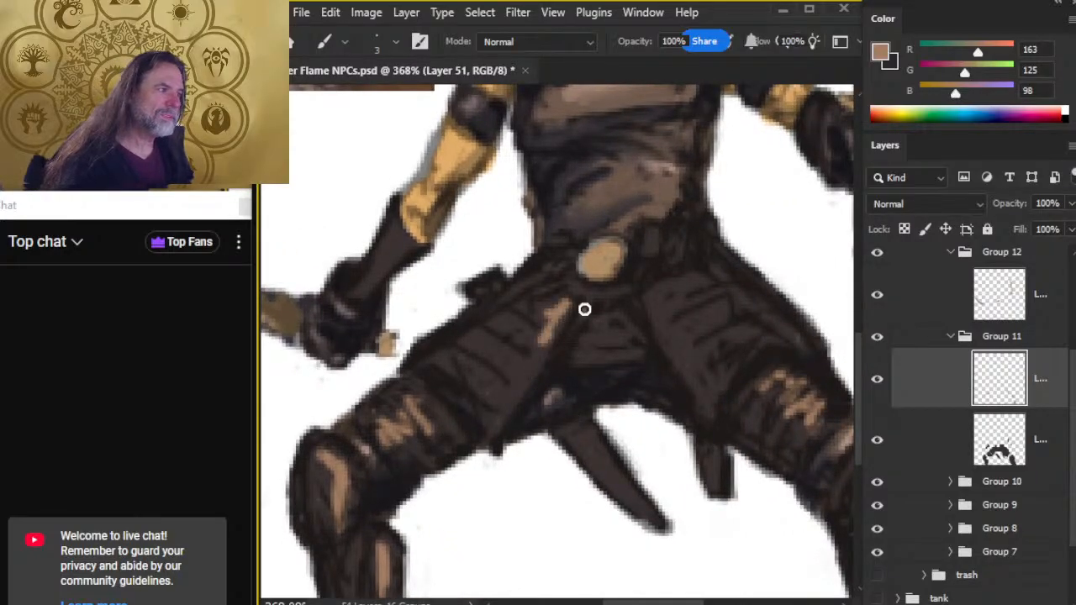
{"action": "left_click_drag", "start_coordinate": [584, 309], "coordinate": [496, 432]}
{"action": "left_click_drag", "start_coordinate": [655, 307], "coordinate": [694, 394]}
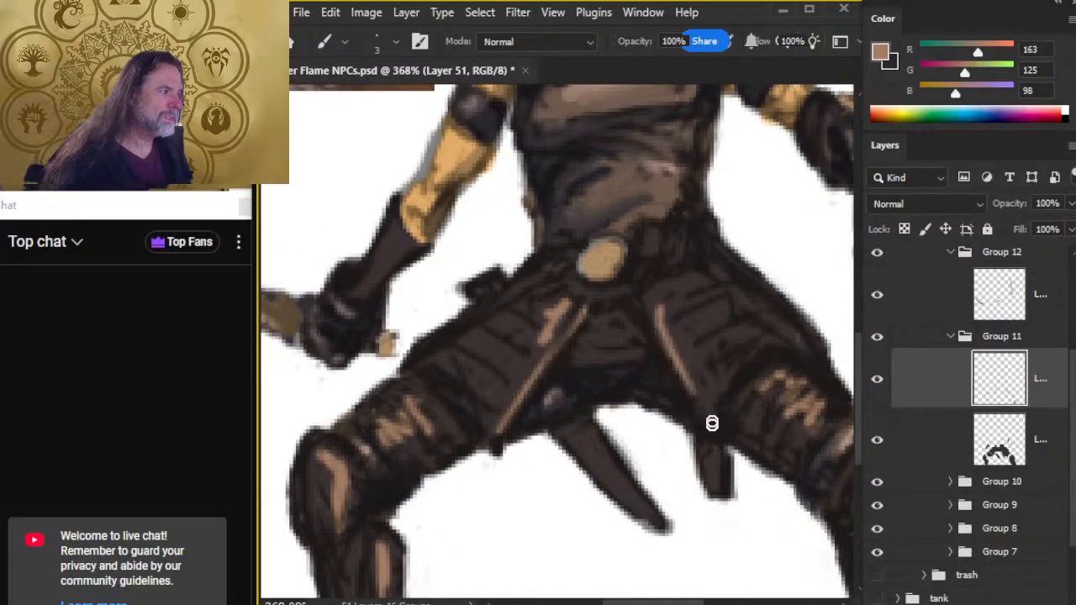
{"action": "mouse_move", "coordinate": [746, 290]}
{"action": "left_mouse_down"}
{"action": "mouse_move", "coordinate": [775, 320]}
{"action": "mouse_move", "coordinate": [746, 333]}
{"action": "mouse_move", "coordinate": [782, 341]}
{"action": "left_mouse_up"}
{"action": "left_click_drag", "start_coordinate": [728, 273], "coordinate": [703, 285]}
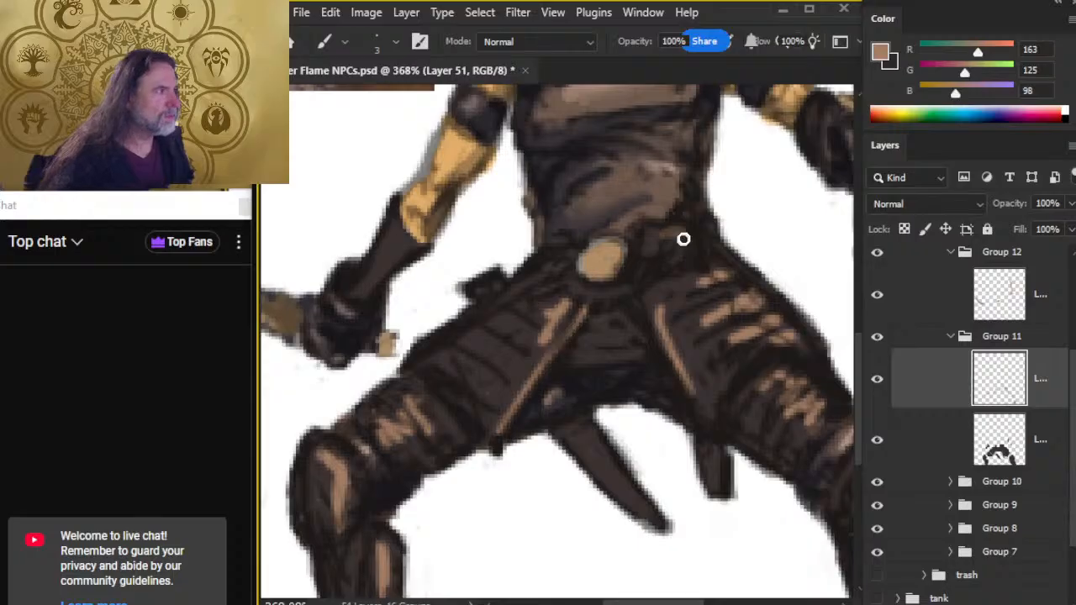
Paint tan highlights on the belt pouches, the belt beside the round buckle, and the centre cloth between the skirt panels.
{"action": "left_click_drag", "start_coordinate": [680, 233], "coordinate": [653, 227]}
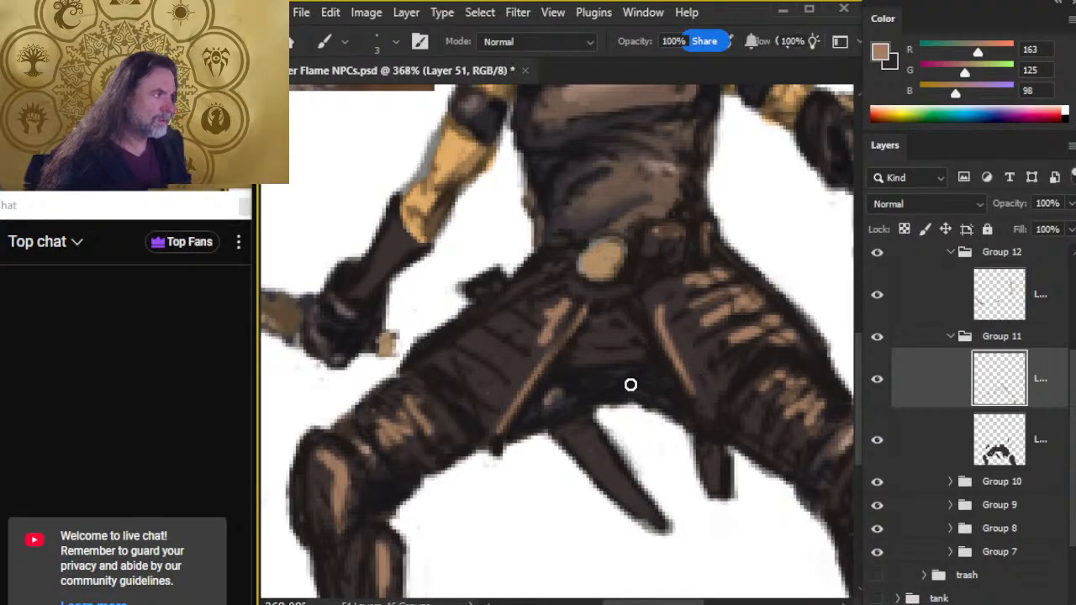
{"action": "left_click_drag", "start_coordinate": [613, 291], "coordinate": [642, 266]}
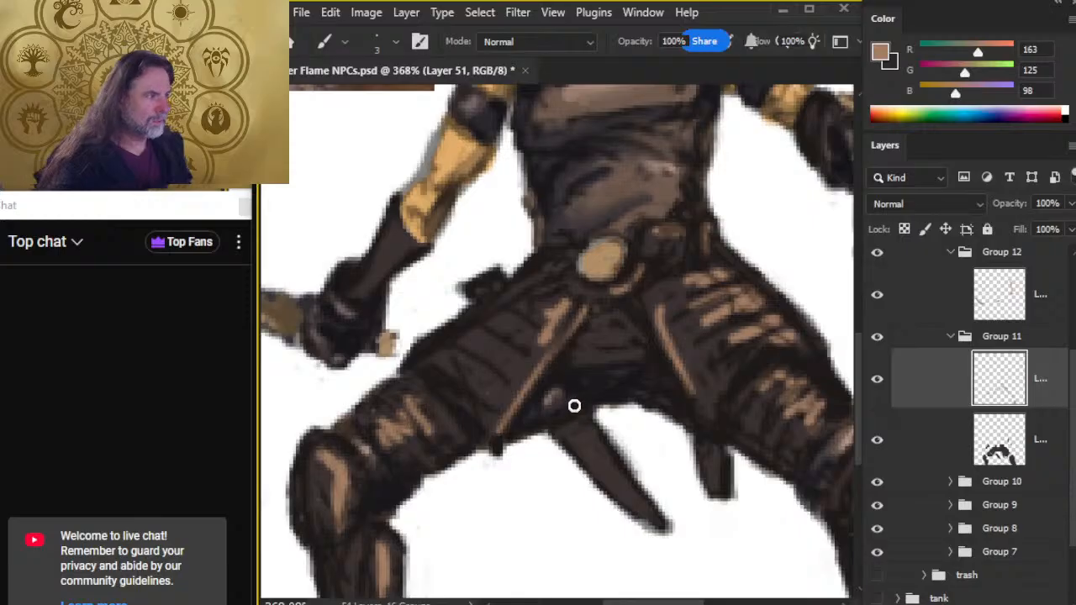
{"action": "key", "text": "ctrl+space"}
{"action": "mouse_move", "coordinate": [640, 420]}
{"action": "left_mouse_down"}
{"action": "mouse_move", "coordinate": [581, 394]}
{"action": "mouse_move", "coordinate": [564, 361]}
{"action": "left_mouse_up"}
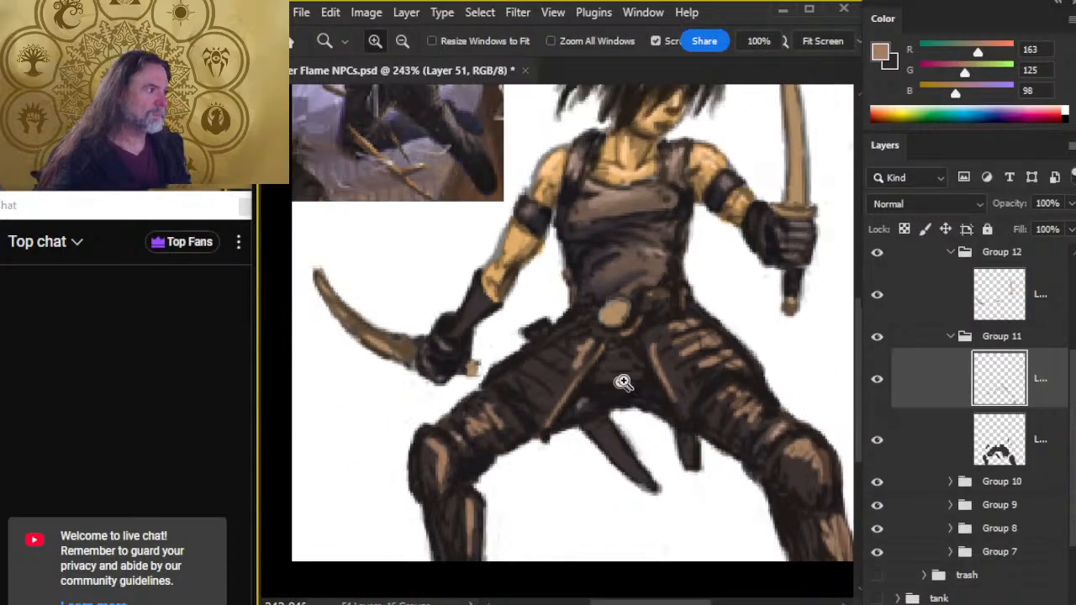
{"action": "key", "text": "ctrl+space"}
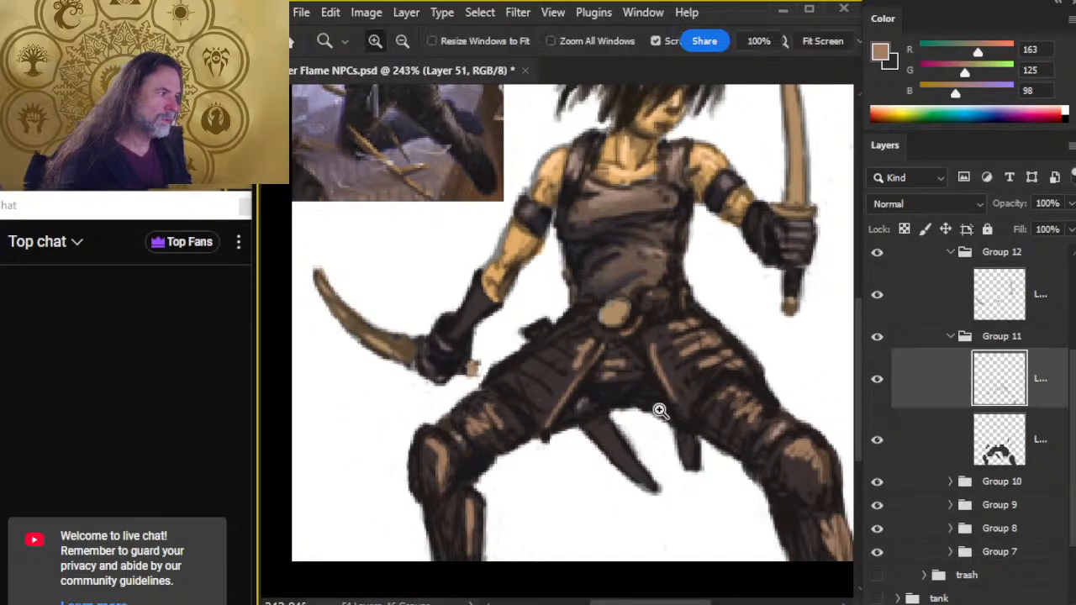
{"action": "left_click_drag", "start_coordinate": [658, 411], "coordinate": [602, 452]}
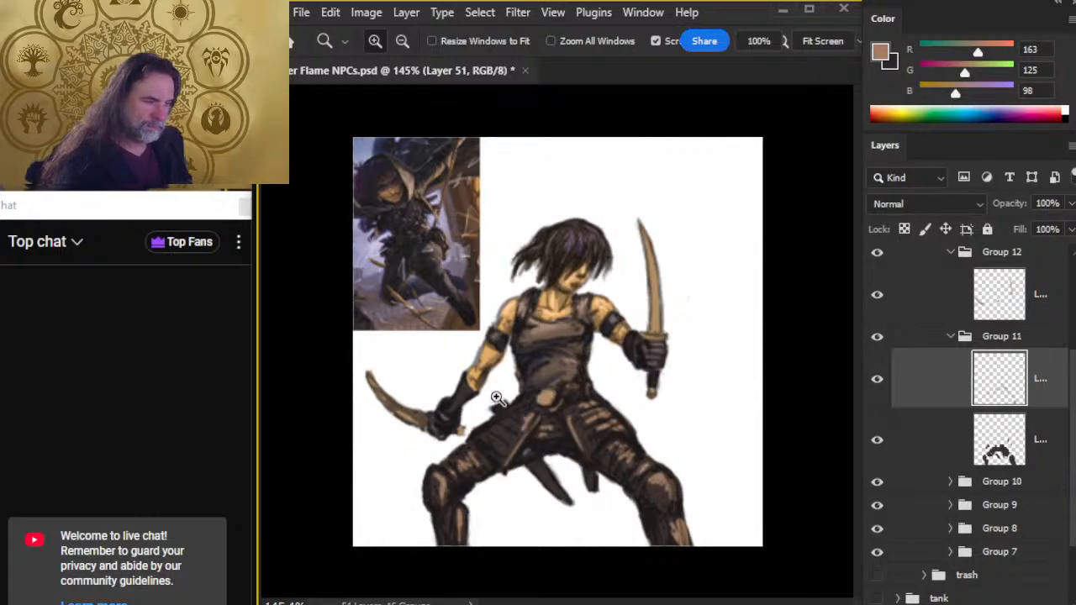
Reduce the tan highlight layer's opacity to 59%.
{"action": "left_click_drag", "start_coordinate": [643, 332], "coordinate": [648, 348]}
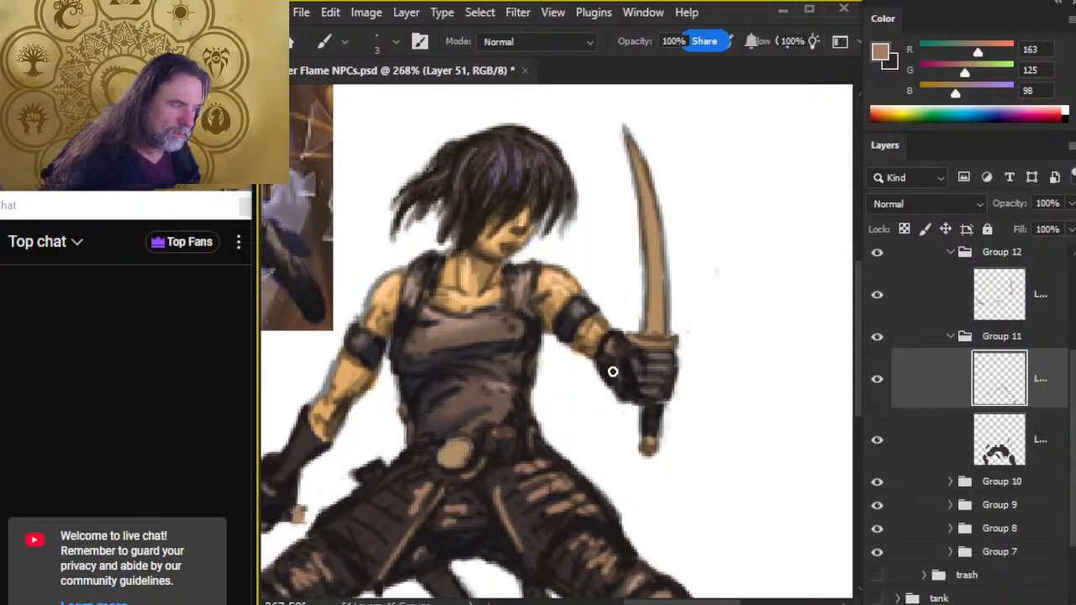
{"action": "key", "text": "e"}
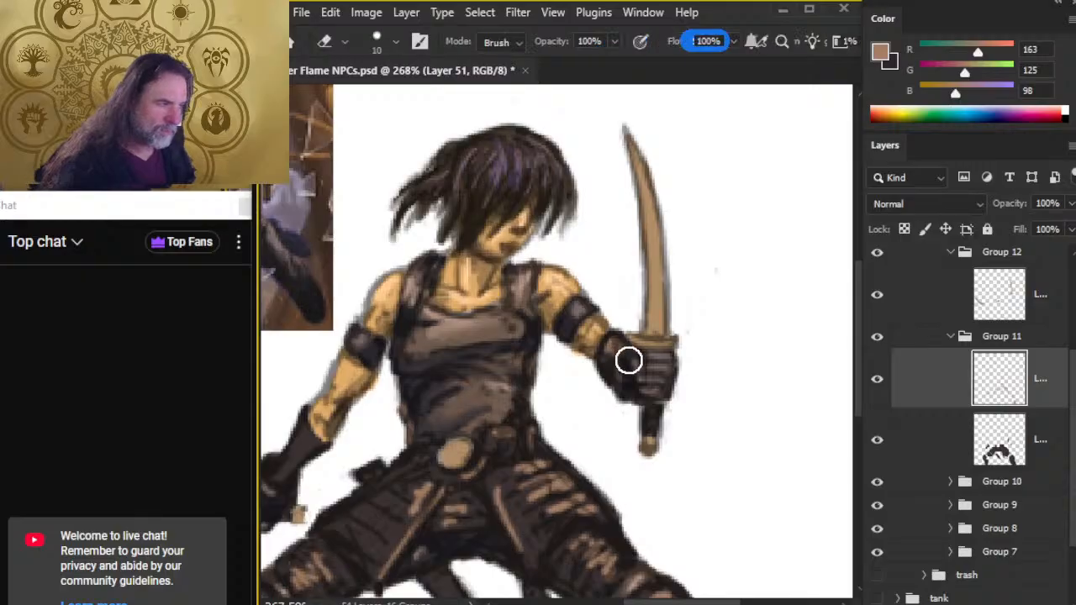
{"action": "left_click_drag", "start_coordinate": [437, 464], "coordinate": [630, 399]}
{"action": "key", "text": "b"}
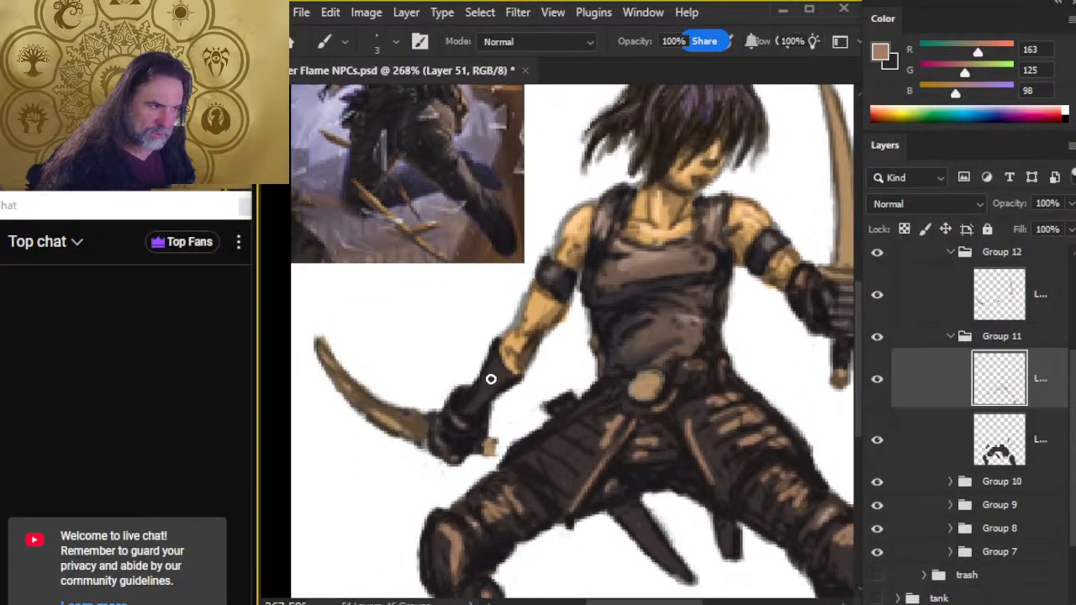
{"action": "key", "text": "z"}
{"action": "left_click_drag", "start_coordinate": [580, 444], "coordinate": [548, 483]}
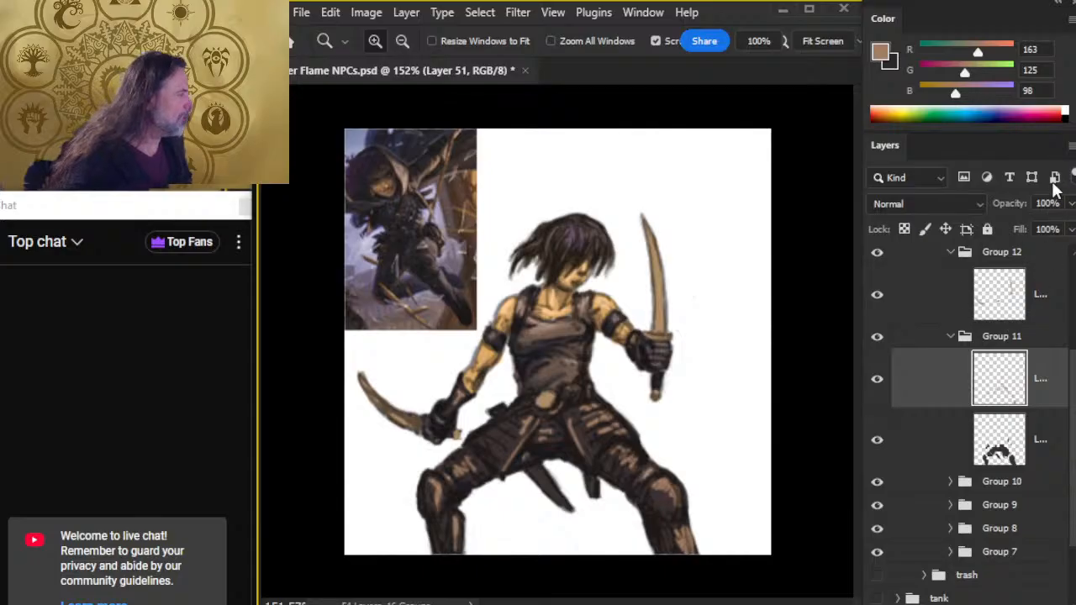
{"action": "left_click", "coordinate": [1070, 204]}
{"action": "left_click_drag", "start_coordinate": [1066, 231], "coordinate": [1034, 235]}
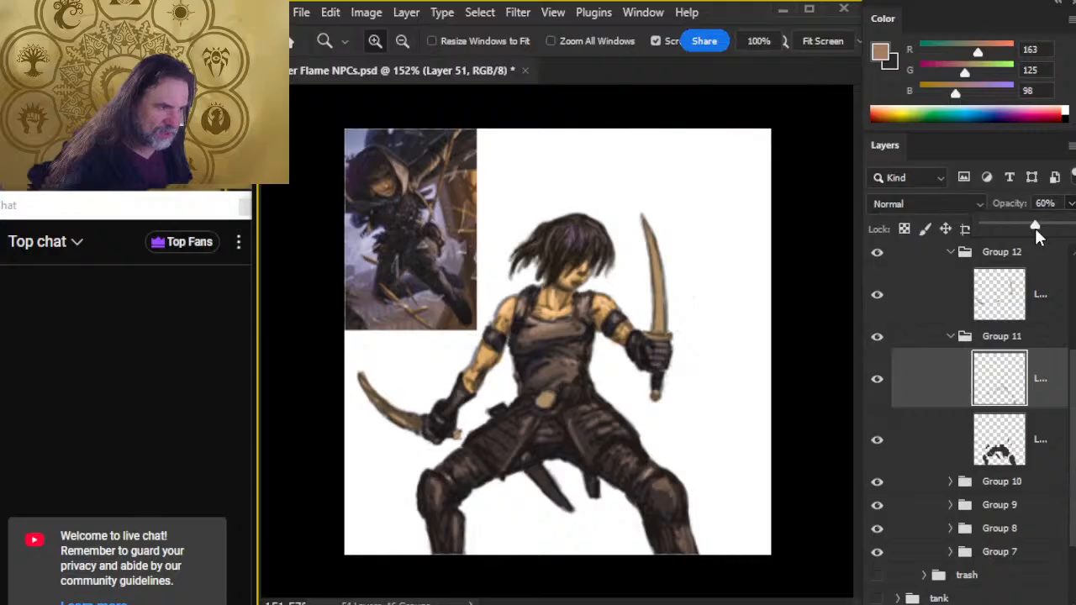
{"action": "left_click_drag", "start_coordinate": [1034, 228], "coordinate": [1034, 228]}
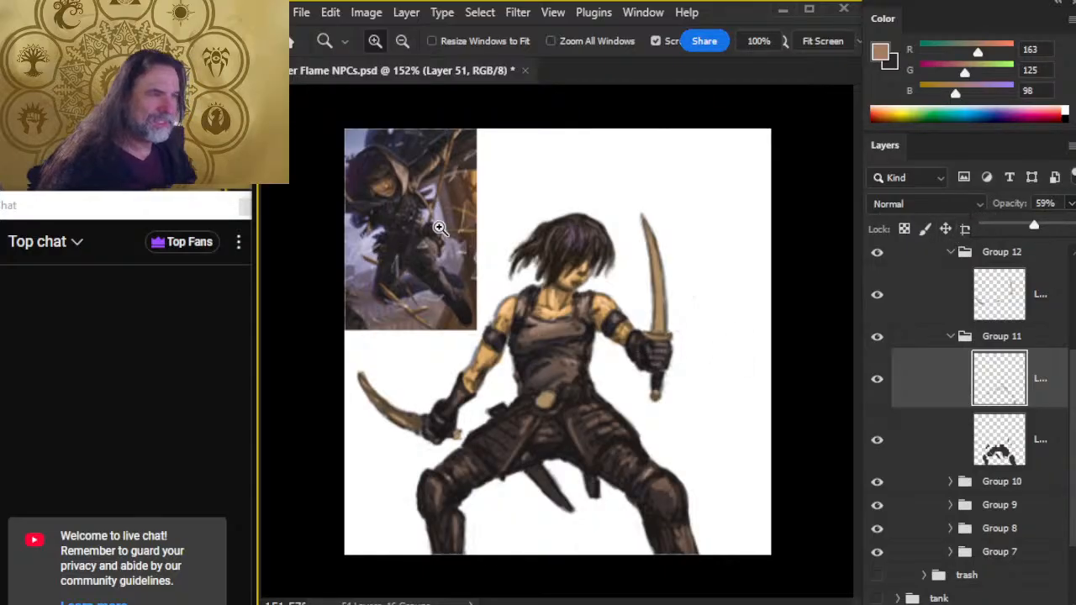
Shade the armband on the lowered-blade arm with a dark brown of RGB 58, 48, 48.
{"action": "left_click", "coordinate": [408, 221]}
{"action": "left_click_drag", "start_coordinate": [408, 220], "coordinate": [496, 263]}
{"action": "key", "text": "b"}
{"action": "mouse_move", "coordinate": [481, 402]}
{"action": "left_mouse_down"}
{"action": "mouse_move", "coordinate": [488, 413]}
{"action": "mouse_move", "coordinate": [504, 378]}
{"action": "mouse_move", "coordinate": [462, 114]}
{"action": "mouse_move", "coordinate": [435, 95]}
{"action": "mouse_move", "coordinate": [428, 106]}
{"action": "left_mouse_up"}
{"action": "left_click_drag", "start_coordinate": [689, 372], "coordinate": [640, 204]}
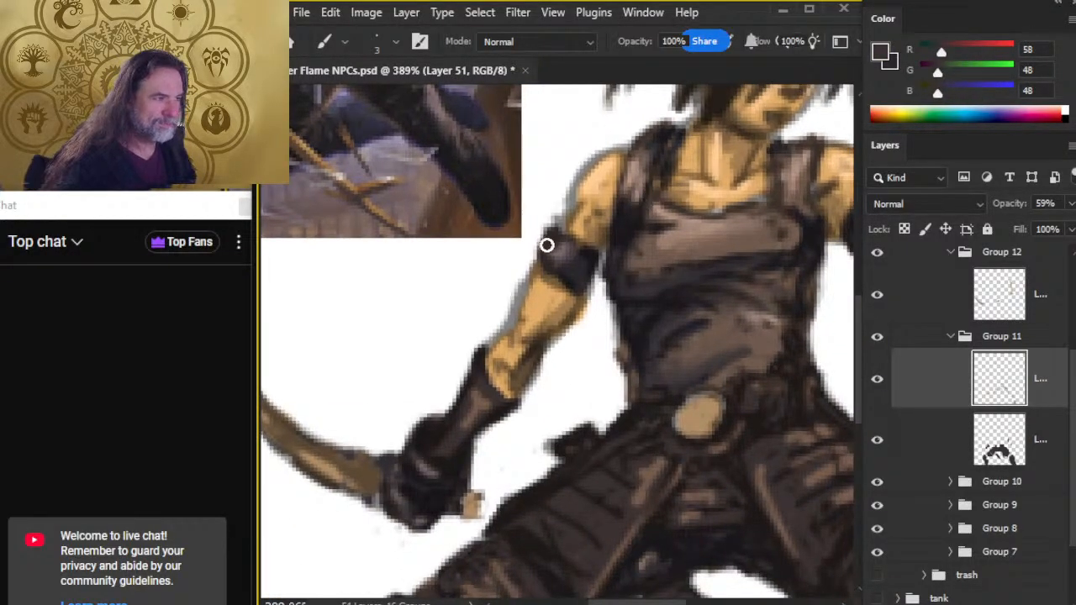
{"action": "left_click_drag", "start_coordinate": [575, 282], "coordinate": [588, 267]}
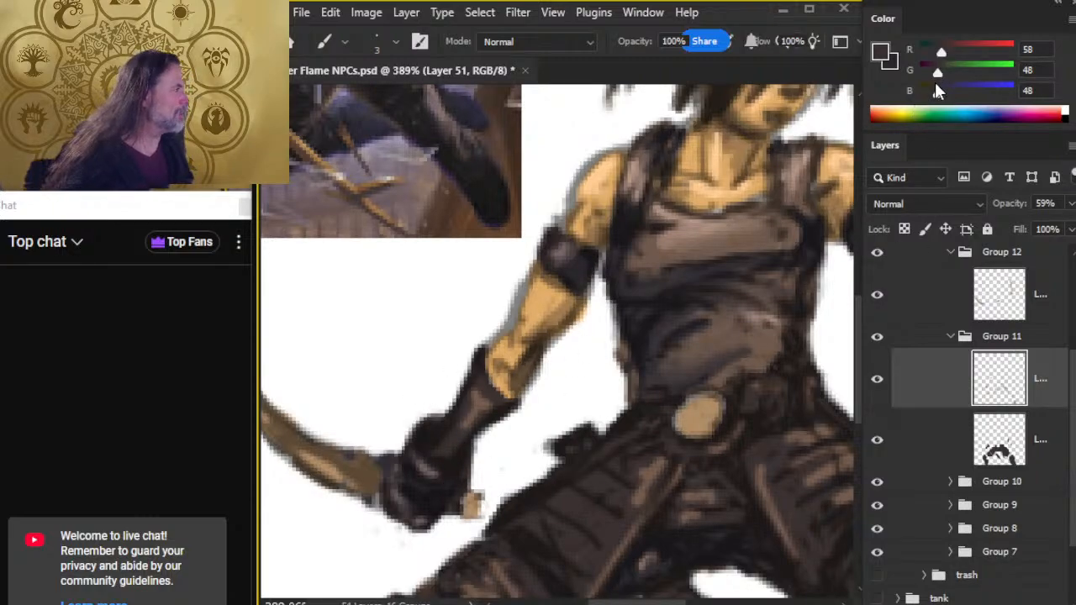
Darken the glove holding the lowered blade at 50% brush opacity, using the near-black sampled from the skirt's outer edge.
{"action": "left_click", "coordinate": [938, 54]}
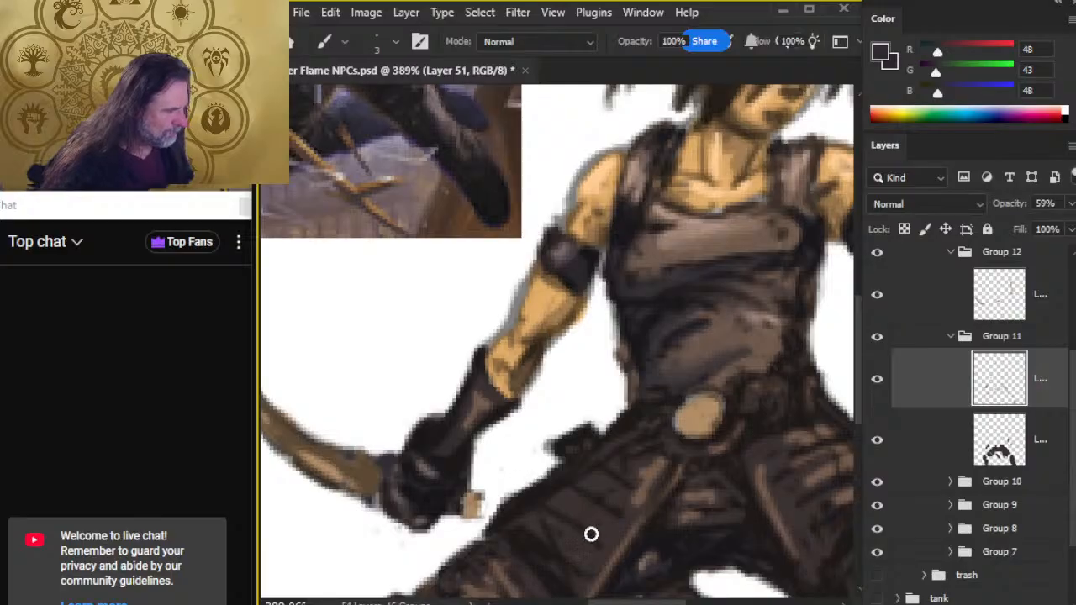
{"action": "left_click", "coordinate": [544, 491], "text": "alt"}
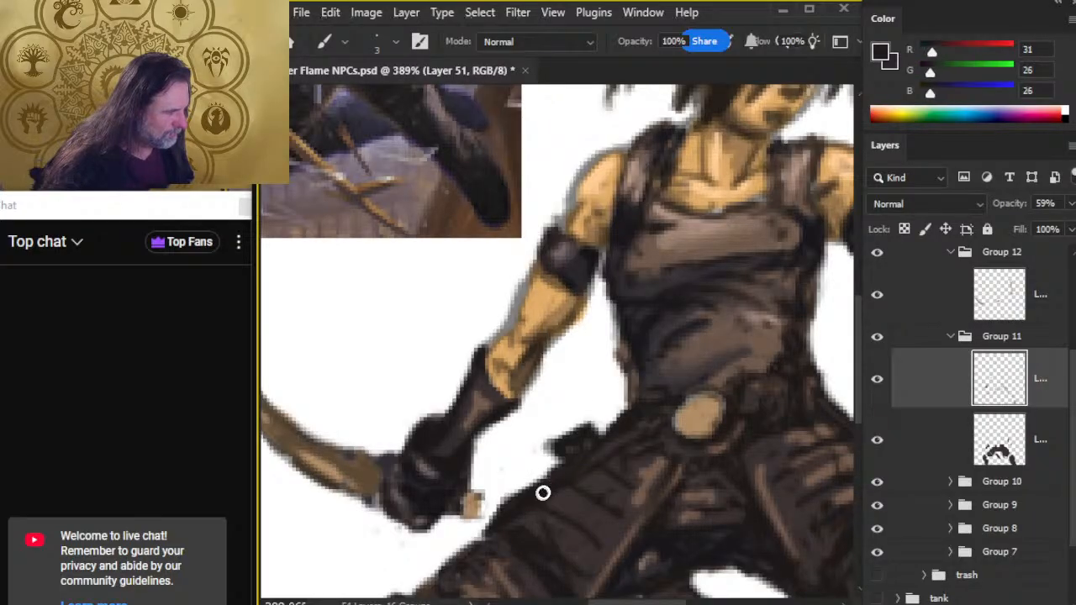
{"action": "key", "text": "5"}
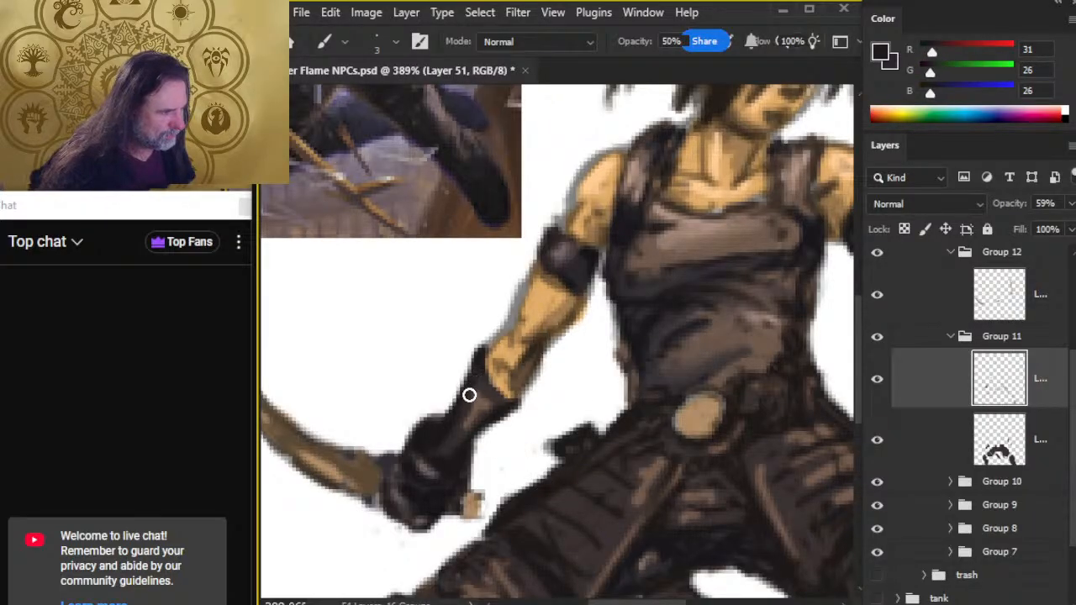
{"action": "left_click_drag", "start_coordinate": [456, 446], "coordinate": [440, 450]}
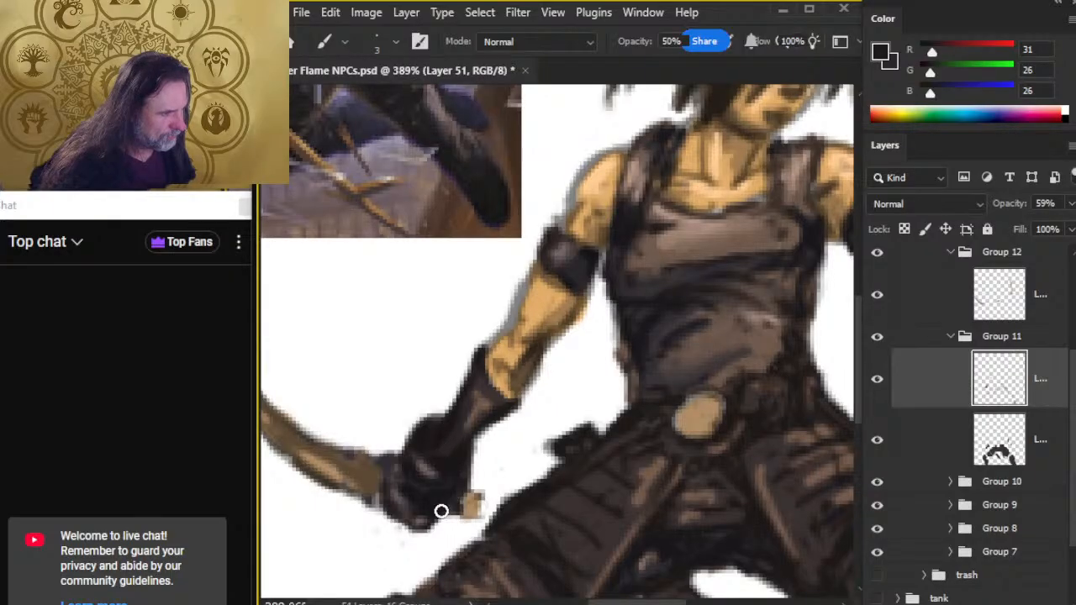
Shade the belt pouches and the skirt panel on the raised-sword side with dark browns sampled from the skirt.
{"action": "left_click_drag", "start_coordinate": [653, 471], "coordinate": [432, 428]}
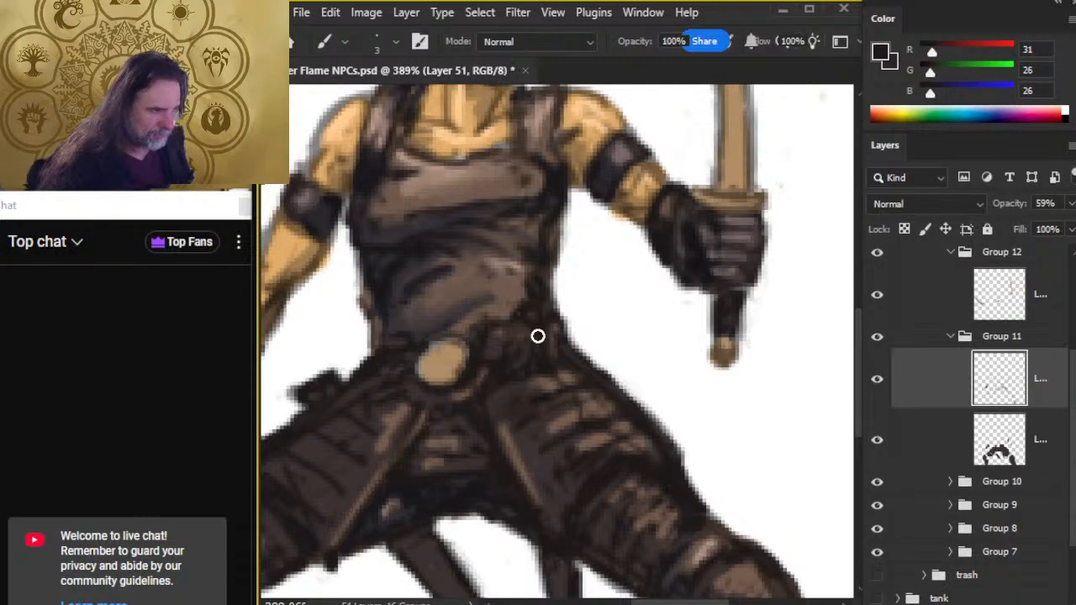
{"action": "left_click", "coordinate": [502, 478], "text": "alt"}
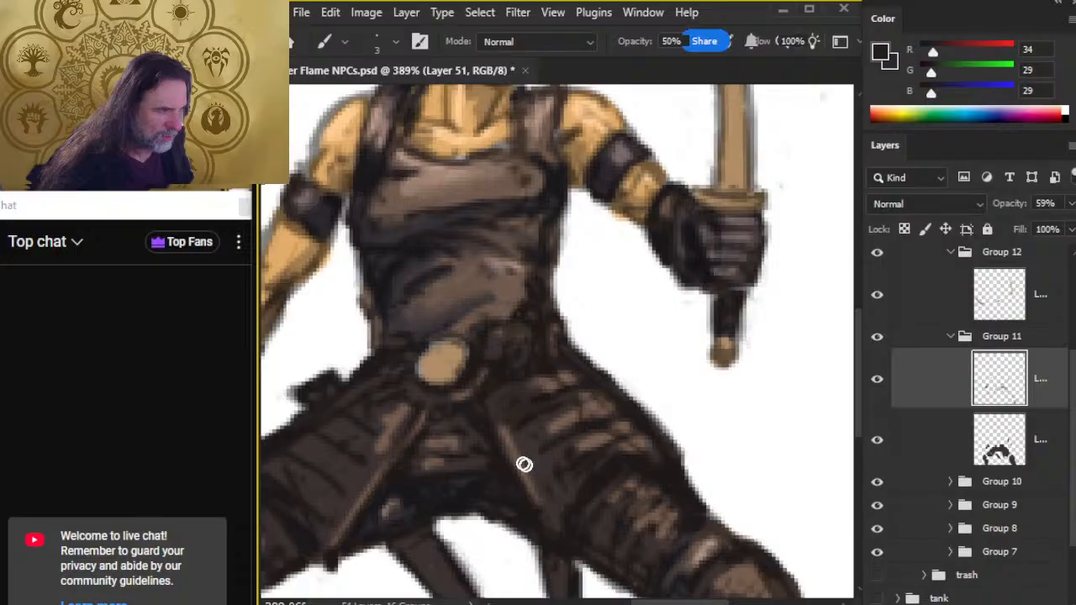
{"action": "left_click", "coordinate": [598, 422], "text": "alt"}
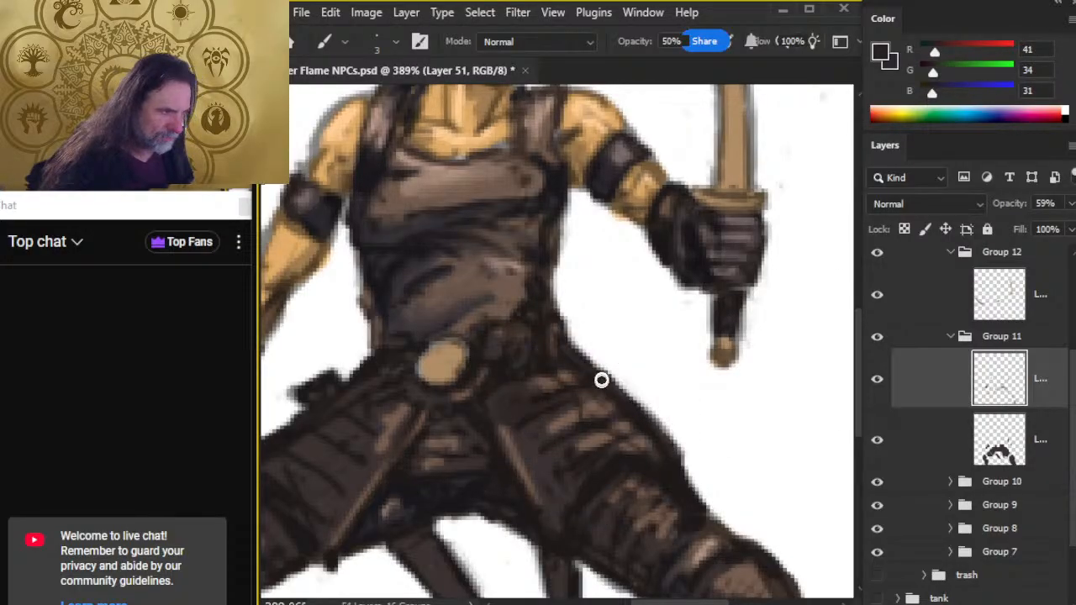
{"action": "left_click_drag", "start_coordinate": [614, 308], "coordinate": [636, 329]}
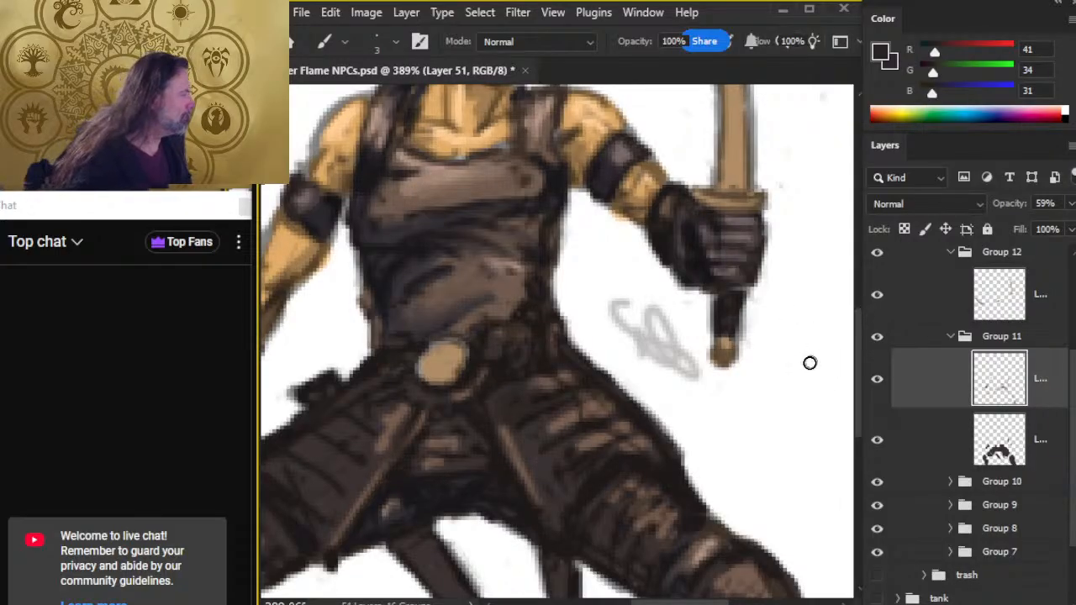
{"action": "key", "text": "ctrl+z"}
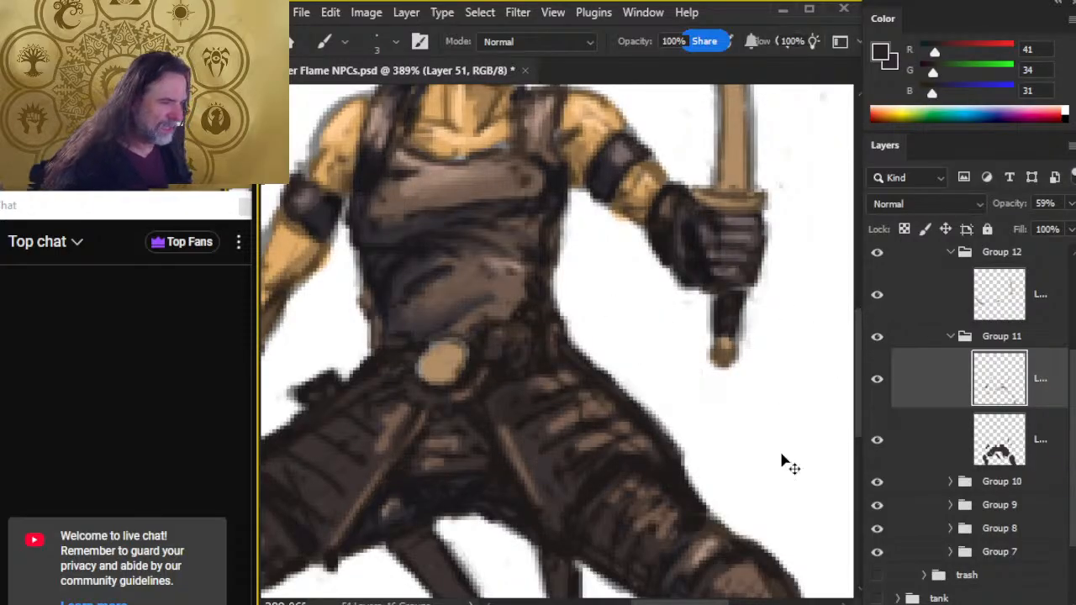
Add a layer beneath the highlight layer and paint dark brown shadows on the skirt panel on the raised-sword side.
{"action": "left_click", "coordinate": [1007, 602]}
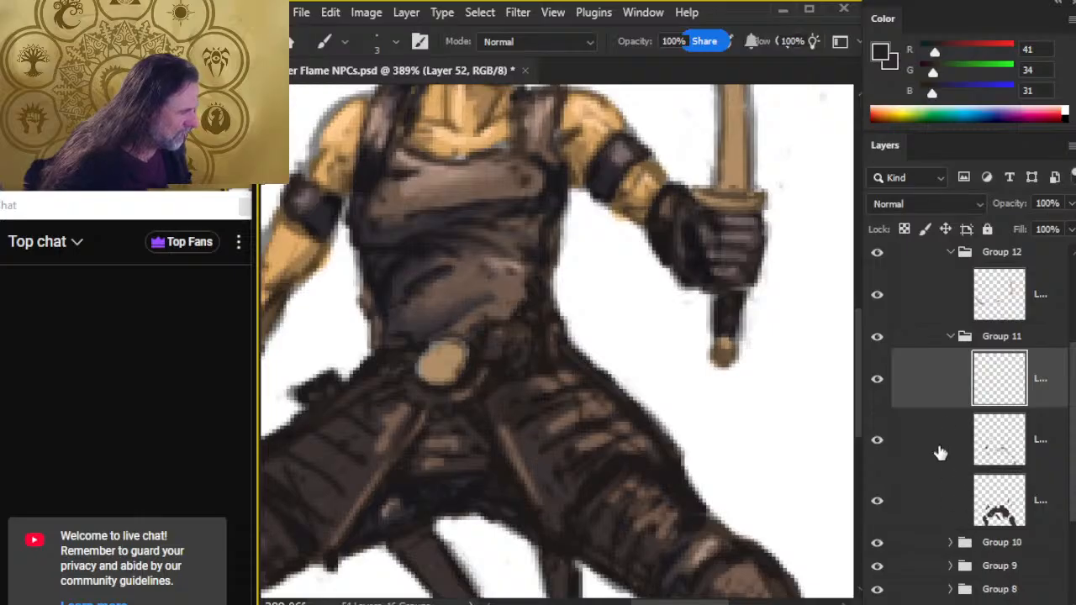
{"action": "left_click_drag", "start_coordinate": [942, 387], "coordinate": [944, 459]}
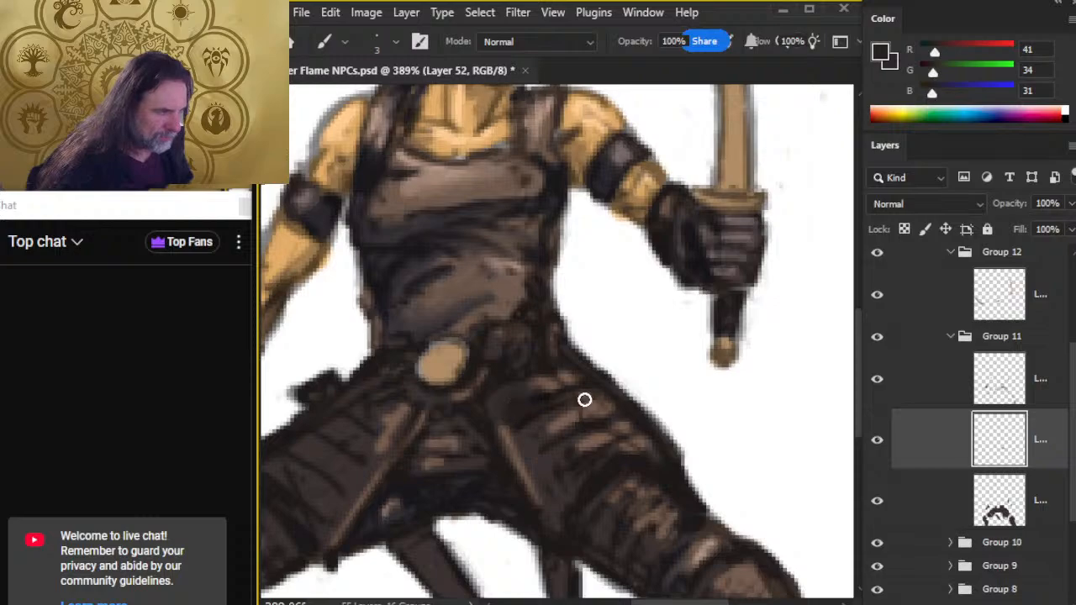
{"action": "mouse_move", "coordinate": [499, 396]}
{"action": "left_mouse_down"}
{"action": "mouse_move", "coordinate": [555, 437]}
{"action": "mouse_move", "coordinate": [568, 431]}
{"action": "mouse_move", "coordinate": [536, 472]}
{"action": "left_mouse_up"}
{"action": "mouse_move", "coordinate": [576, 429]}
{"action": "left_mouse_down"}
{"action": "mouse_move", "coordinate": [547, 495]}
{"action": "mouse_move", "coordinate": [558, 527]}
{"action": "left_mouse_up"}
Paint dark brown shadows on the skirt panel on the lowered-blade side and along both scabbards hanging below the skirt.
{"action": "left_click_drag", "start_coordinate": [404, 494], "coordinate": [584, 440]}
{"action": "mouse_move", "coordinate": [538, 337]}
{"action": "left_mouse_down"}
{"action": "mouse_move", "coordinate": [483, 377]}
{"action": "mouse_move", "coordinate": [501, 338]}
{"action": "left_mouse_up"}
{"action": "mouse_move", "coordinate": [581, 490]}
{"action": "left_mouse_down"}
{"action": "mouse_move", "coordinate": [645, 543]}
{"action": "mouse_move", "coordinate": [638, 553]}
{"action": "mouse_move", "coordinate": [673, 589]}
{"action": "left_mouse_up"}
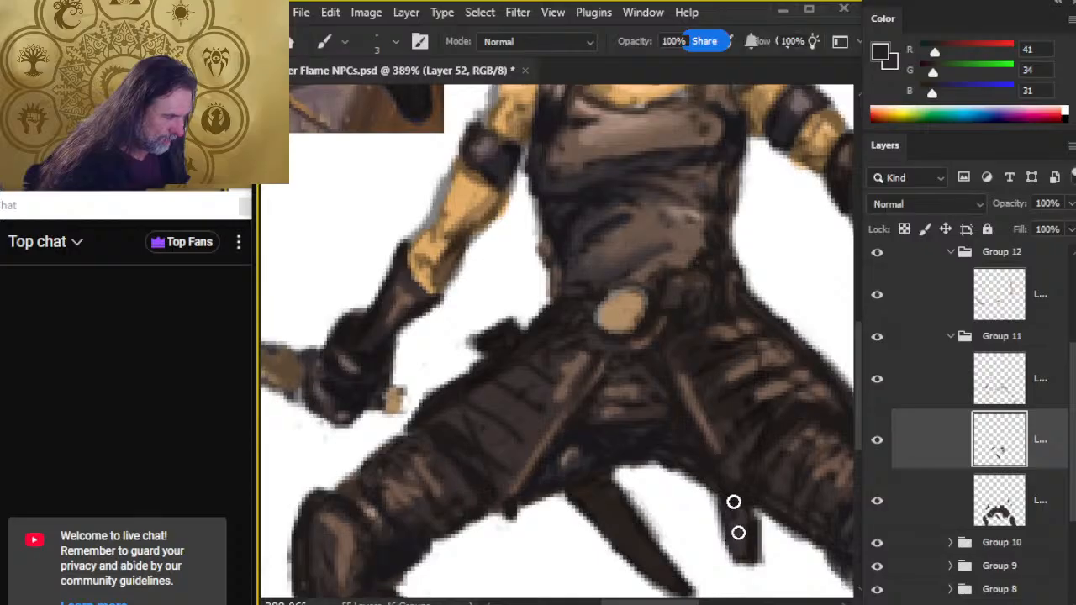
{"action": "left_click_drag", "start_coordinate": [735, 502], "coordinate": [745, 555]}
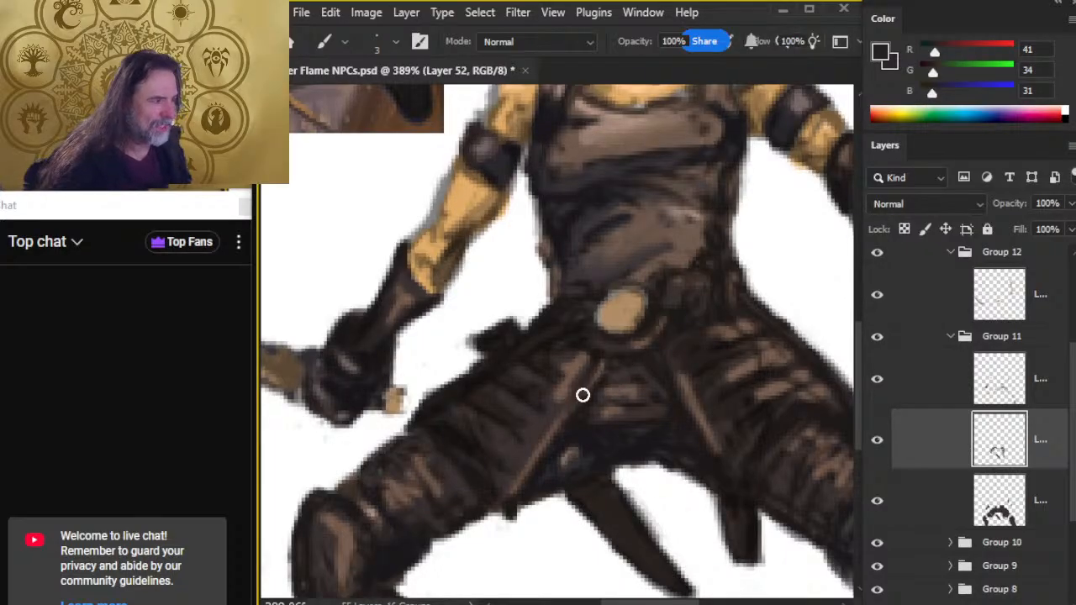
Compare the skirt and leg armour with the highlight and shadow layers hidden and shown.
{"action": "key", "text": "ctrl+space"}
{"action": "left_click_drag", "start_coordinate": [668, 417], "coordinate": [603, 362]}
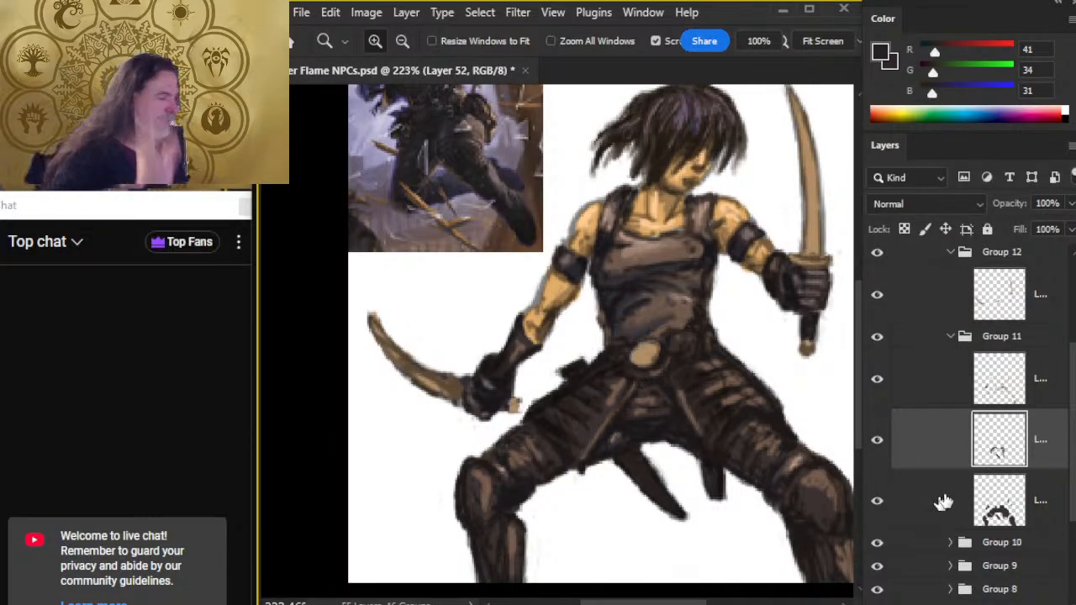
{"action": "left_click_drag", "start_coordinate": [877, 380], "coordinate": [871, 453]}
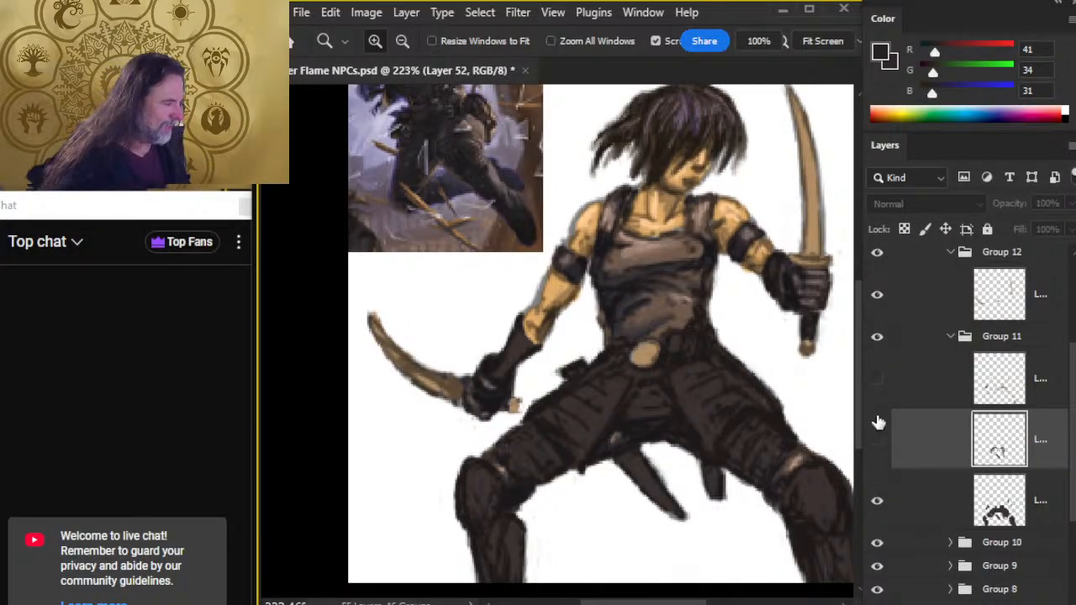
{"action": "left_click", "coordinate": [877, 381]}
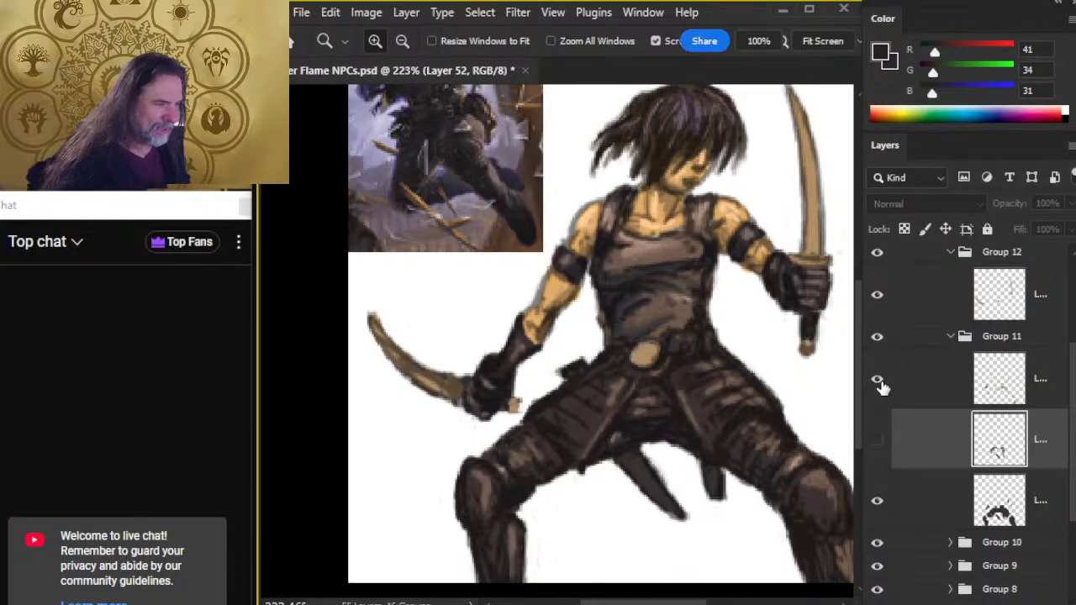
{"action": "left_click", "coordinate": [876, 440]}
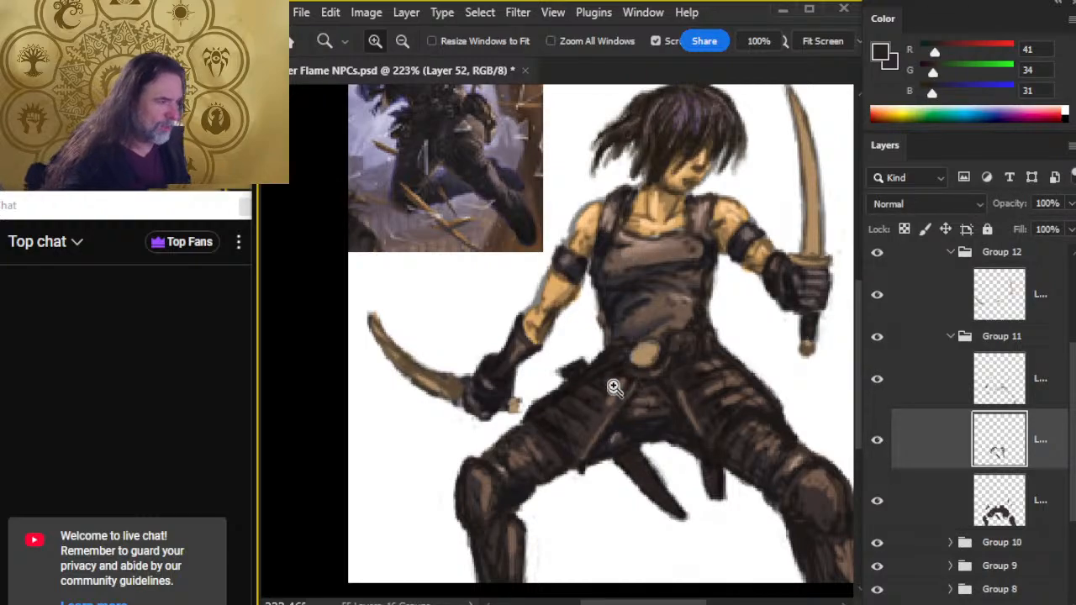
Deepen the dark brown shading on the leg armour on the shadow layer beneath the highlights.
{"action": "left_click", "coordinate": [960, 395]}
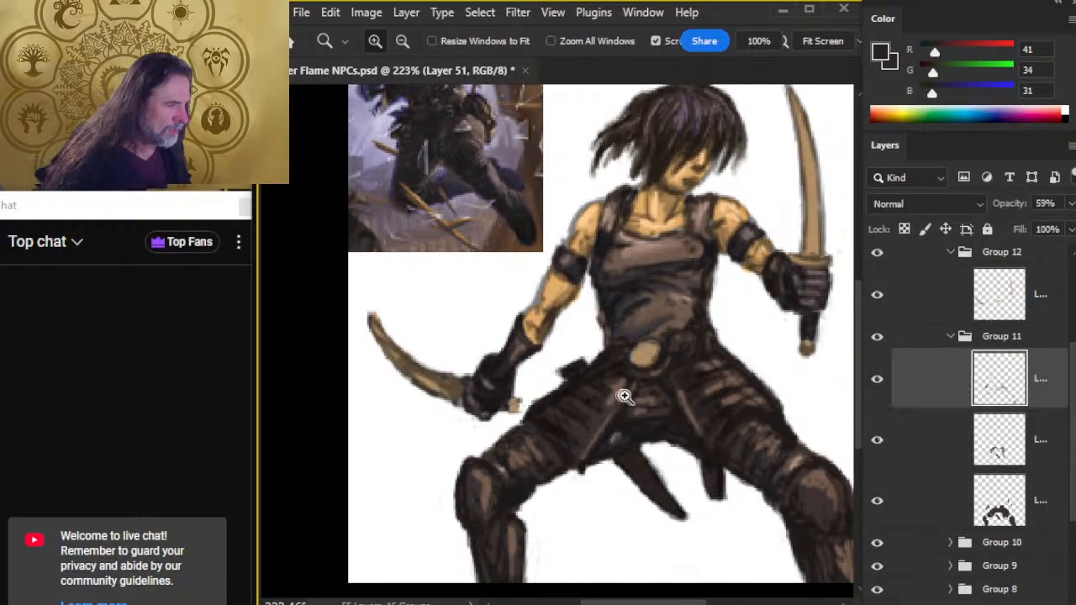
{"action": "key", "text": "e"}
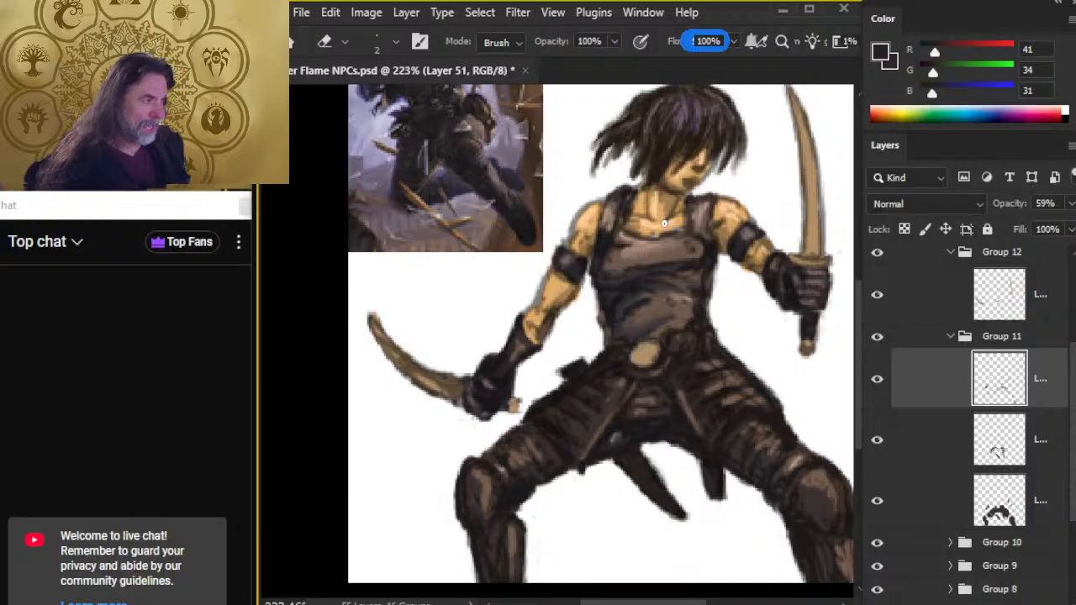
{"action": "left_click_drag", "start_coordinate": [652, 503], "coordinate": [633, 495]}
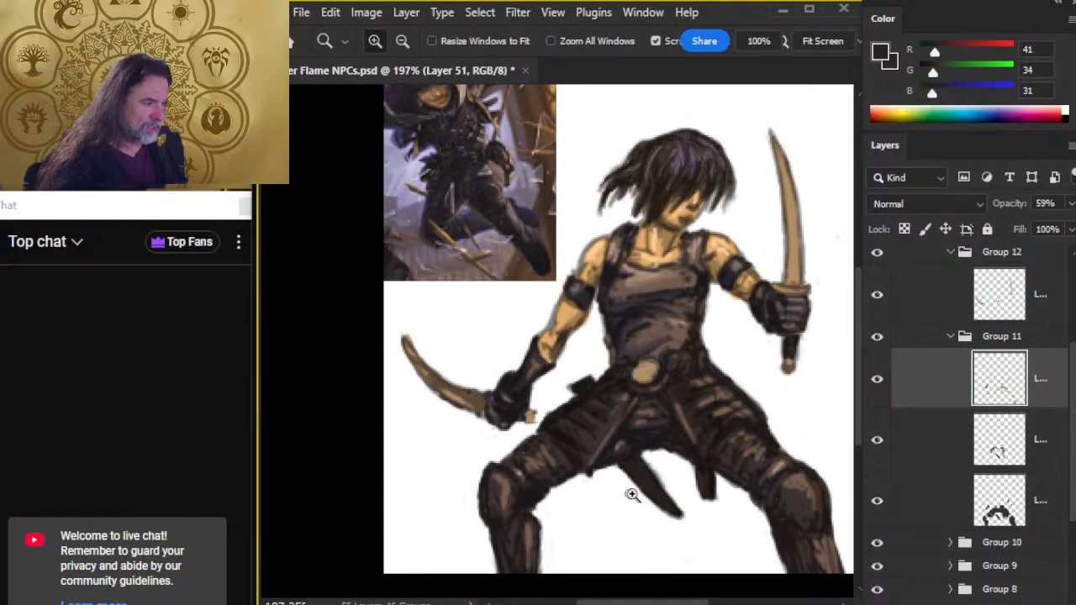
{"action": "left_click", "coordinate": [933, 438]}
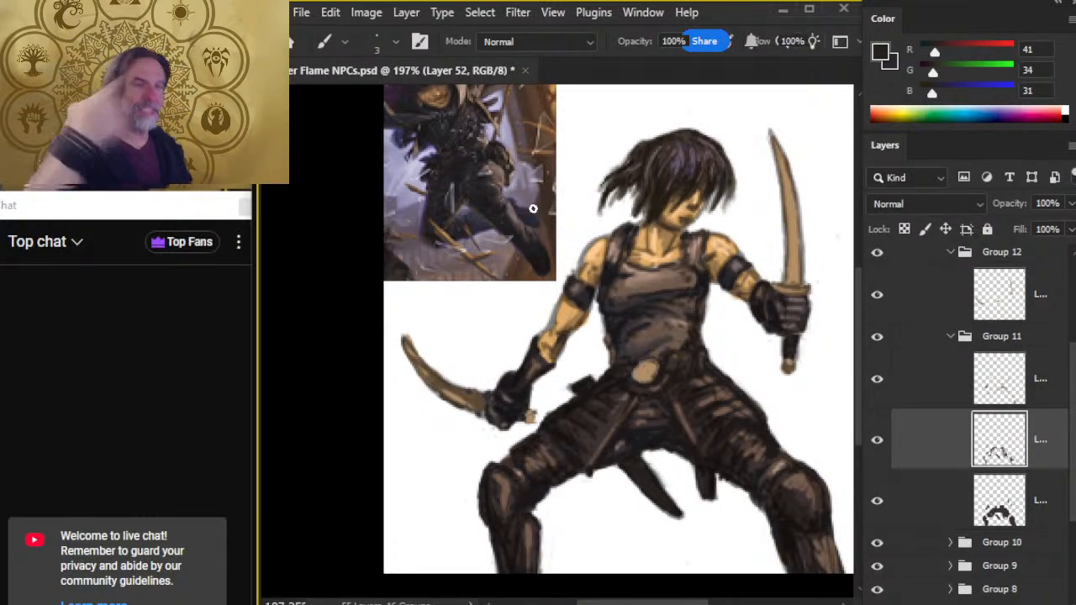
Compare the painting with the reference picture's outfit and pick up a pale cream painting colour of RGB 218, 203, 180.
{"action": "left_click_drag", "start_coordinate": [528, 183], "coordinate": [558, 348]}
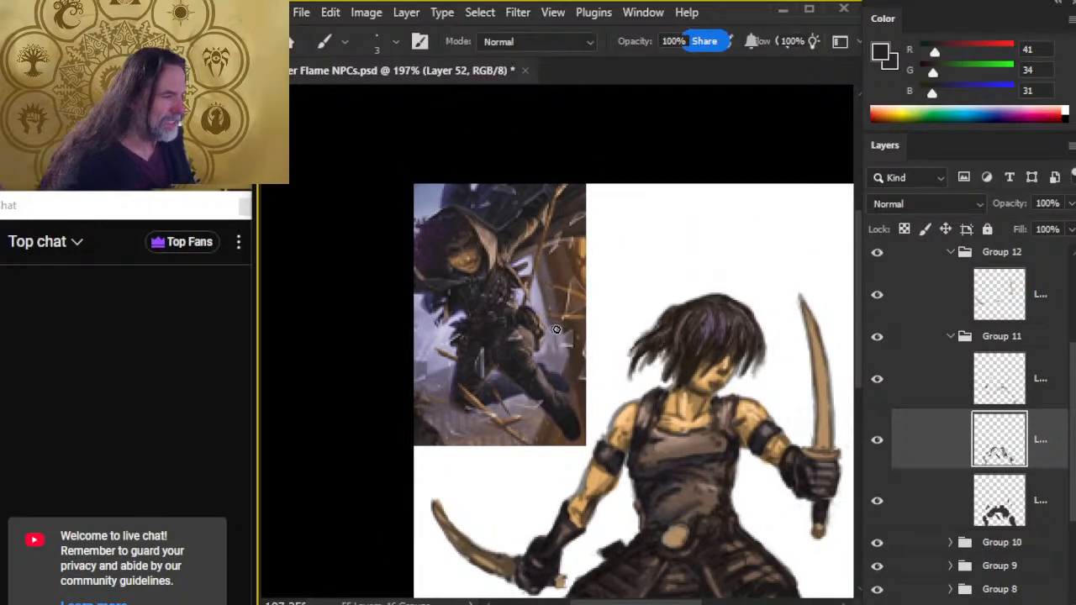
{"action": "key", "text": "z"}
{"action": "left_click", "coordinate": [684, 440], "text": "alt"}
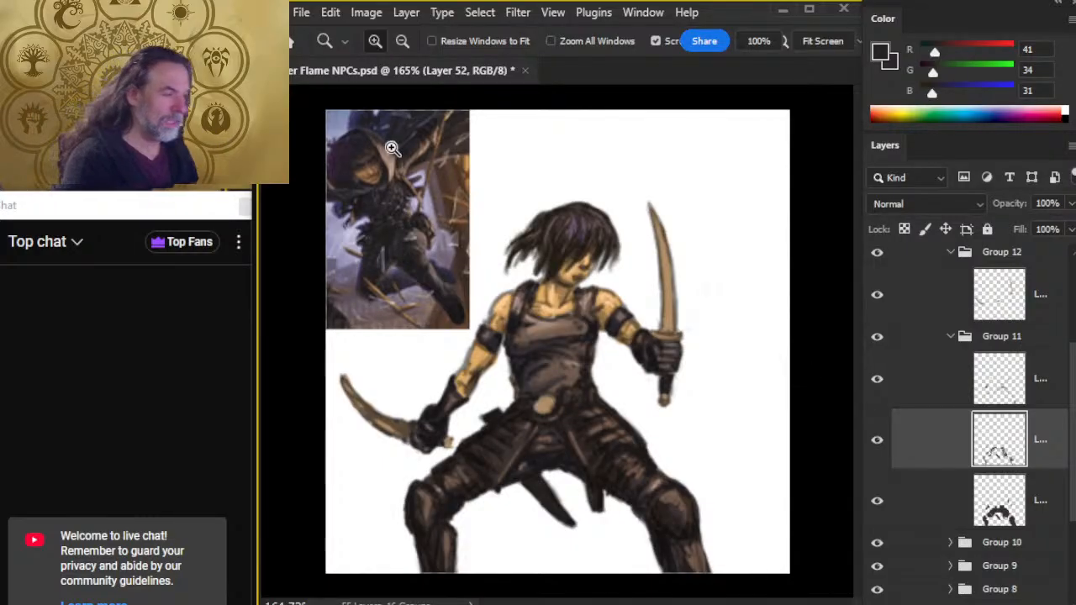
{"action": "left_click", "coordinate": [364, 213]}
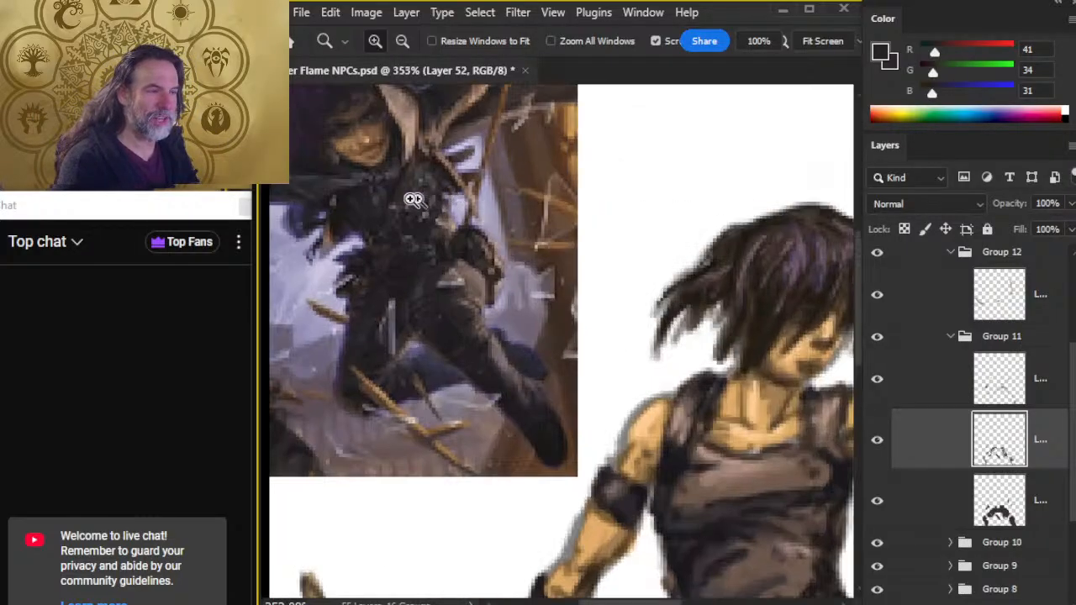
{"action": "left_click_drag", "start_coordinate": [666, 273], "coordinate": [412, 307]}
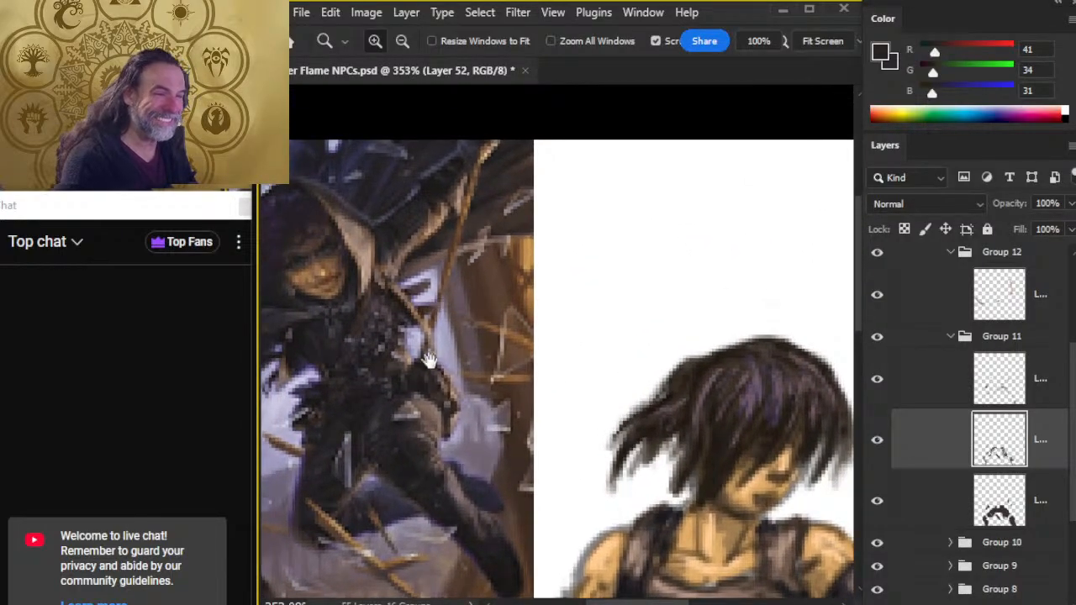
{"action": "left_click_drag", "start_coordinate": [427, 360], "coordinate": [473, 337]}
{"action": "left_click", "coordinate": [500, 421], "text": "alt"}
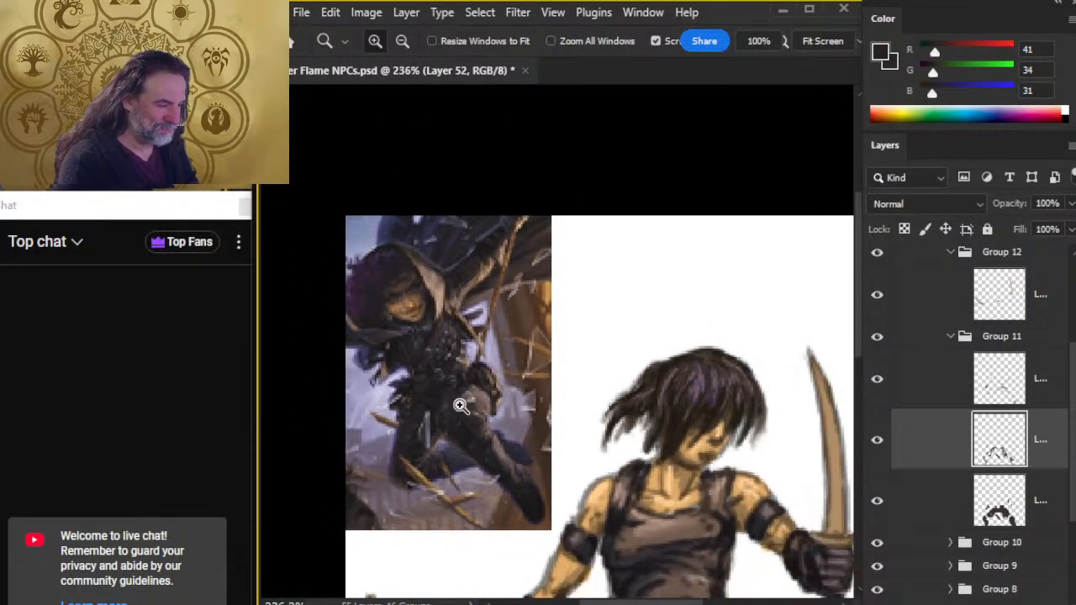
{"action": "mouse_move", "coordinate": [563, 496]}
{"action": "left_mouse_down"}
{"action": "mouse_move", "coordinate": [470, 327]}
{"action": "mouse_move", "coordinate": [531, 427]}
{"action": "left_mouse_up"}
{"action": "key", "text": "b"}
{"action": "left_click_drag", "start_coordinate": [399, 420], "coordinate": [405, 423]}
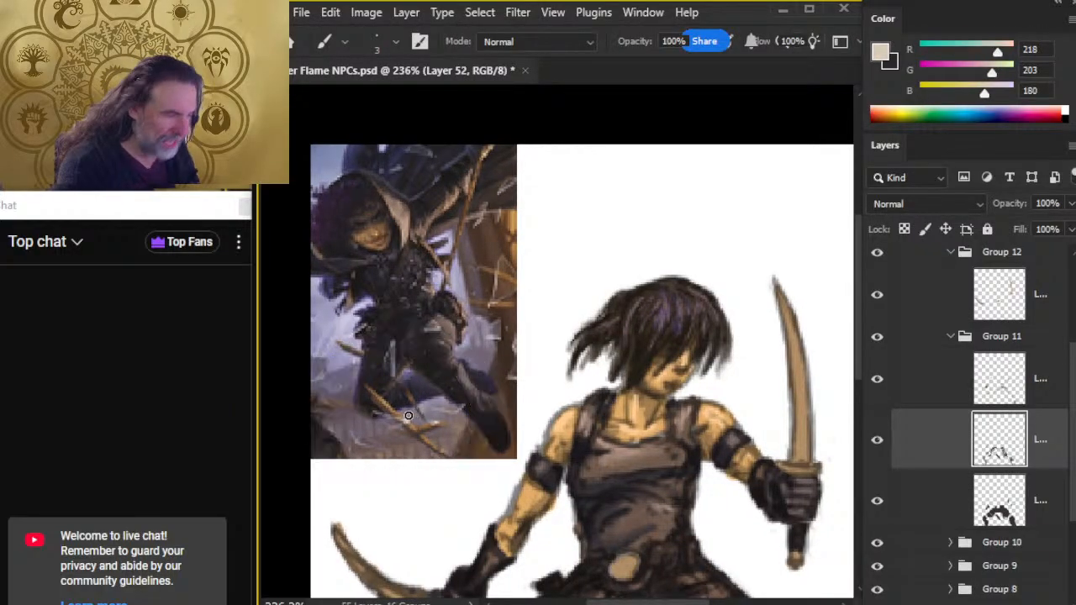
Add a new layer above the blade layer in Group 12 and paint pale cream highlights along the raised blade.
{"action": "left_click_drag", "start_coordinate": [729, 428], "coordinate": [580, 418]}
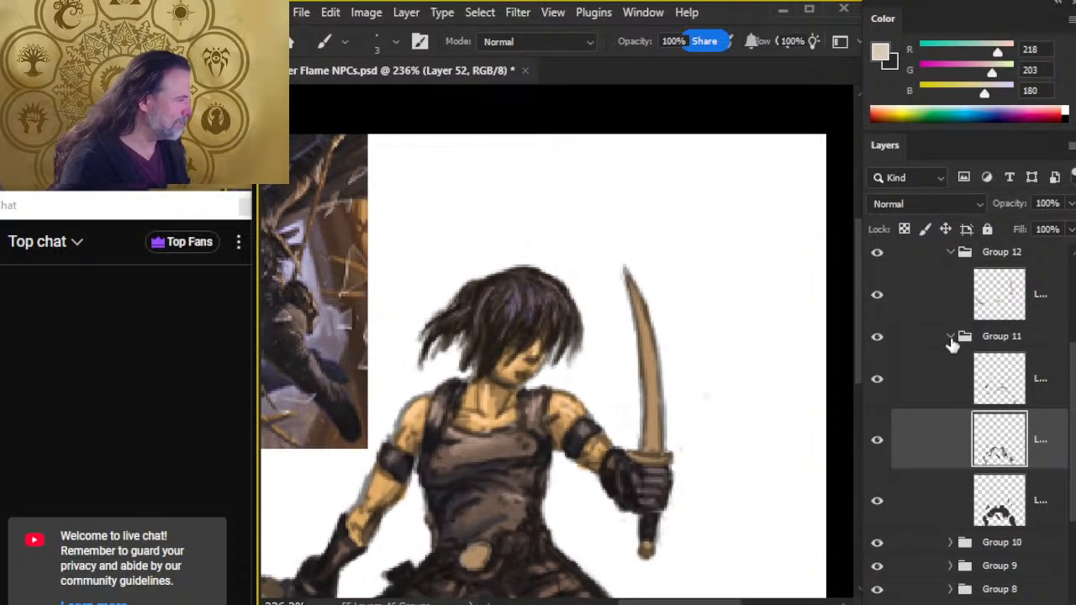
{"action": "left_click", "coordinate": [950, 337]}
{"action": "left_click", "coordinate": [993, 318]}
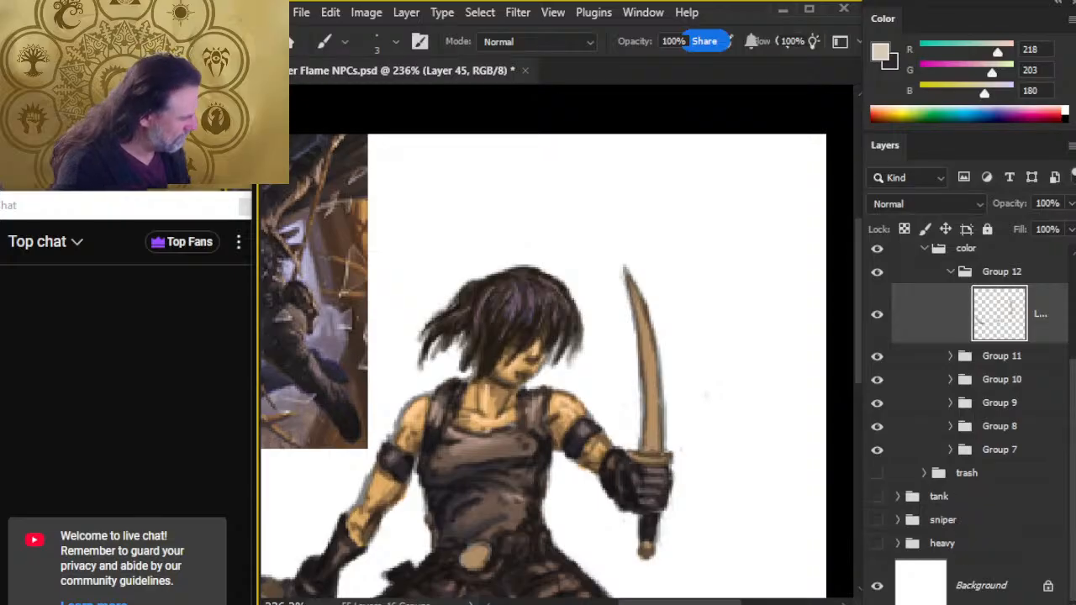
{"action": "key", "text": "ctrl+shift+alt+n"}
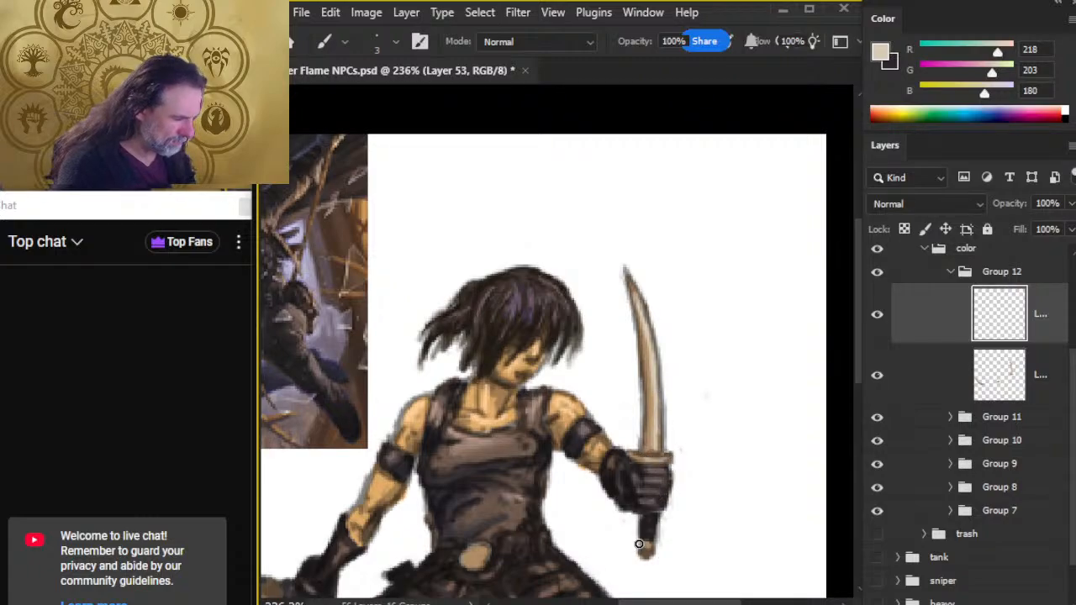
Paint pale cream highlights along the curve of the lowered blade and tidy its tip with the Eraser.
{"action": "left_click_drag", "start_coordinate": [459, 471], "coordinate": [648, 356]}
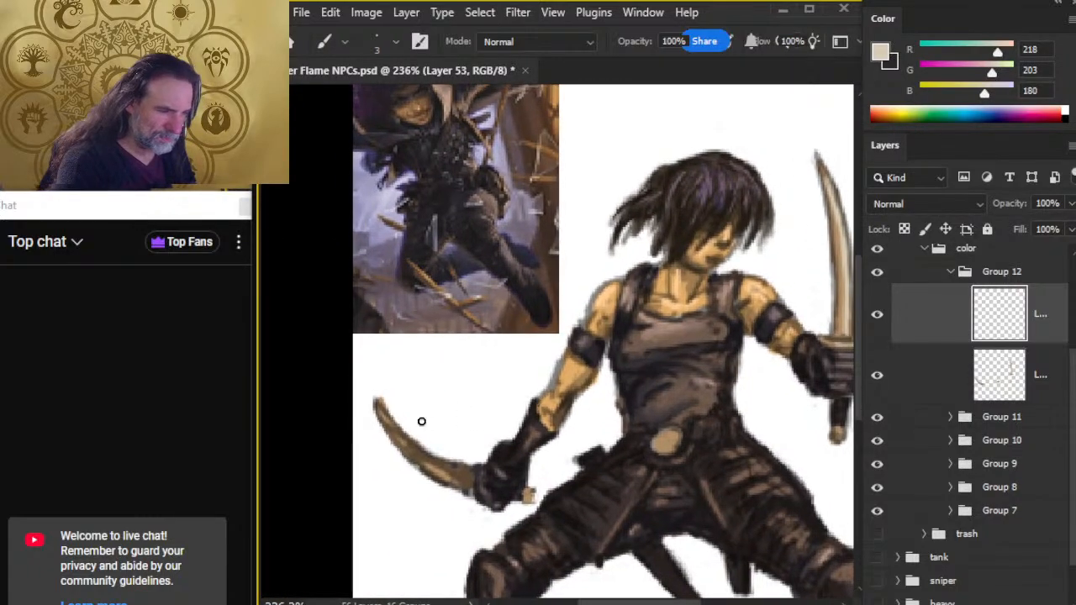
{"action": "left_click_drag", "start_coordinate": [391, 434], "coordinate": [446, 481]}
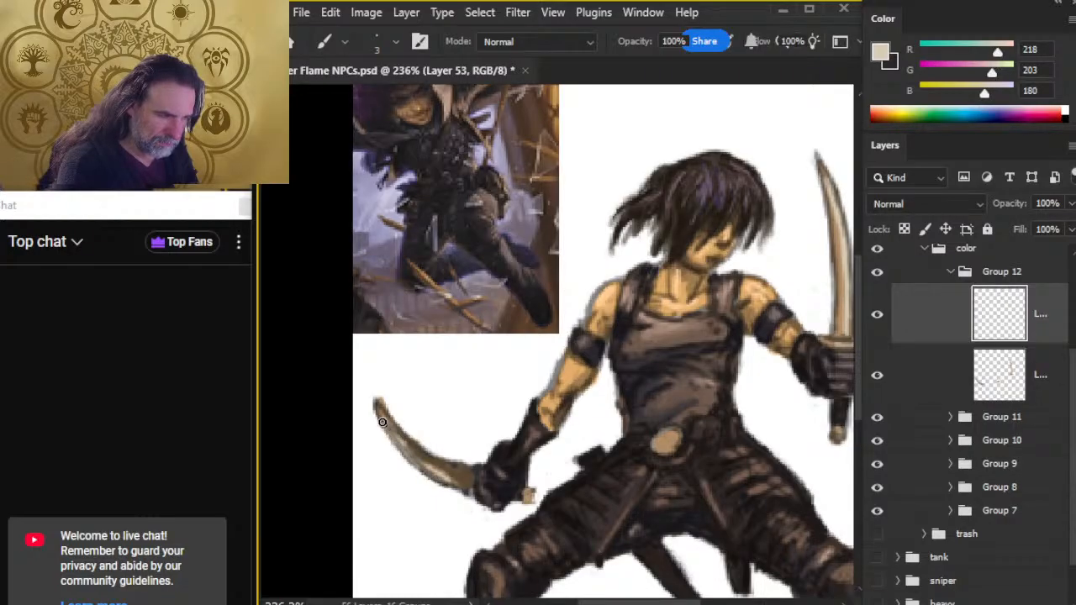
{"action": "key", "text": "e"}
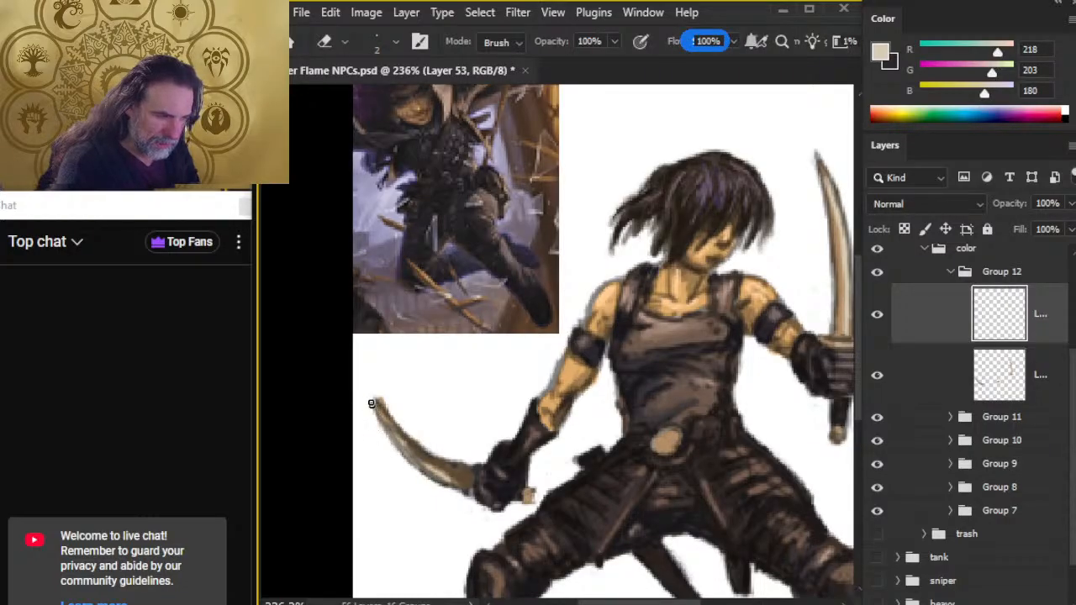
{"action": "key", "text": "b"}
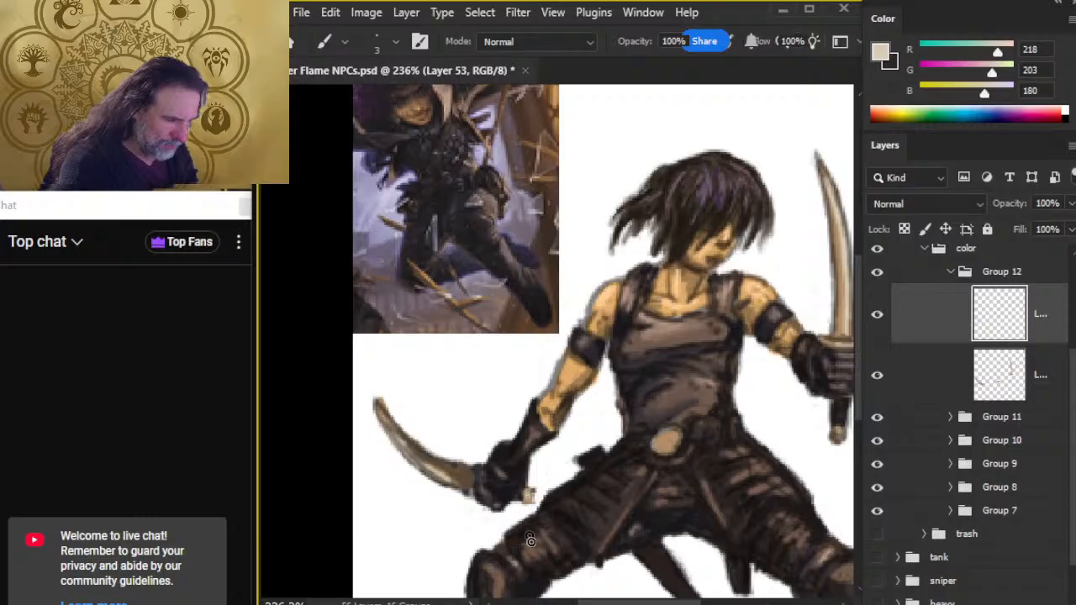
Collapse Group 12, hide the reference picture on Layer 34 and check the whole figure without it.
{"action": "key", "text": "z"}
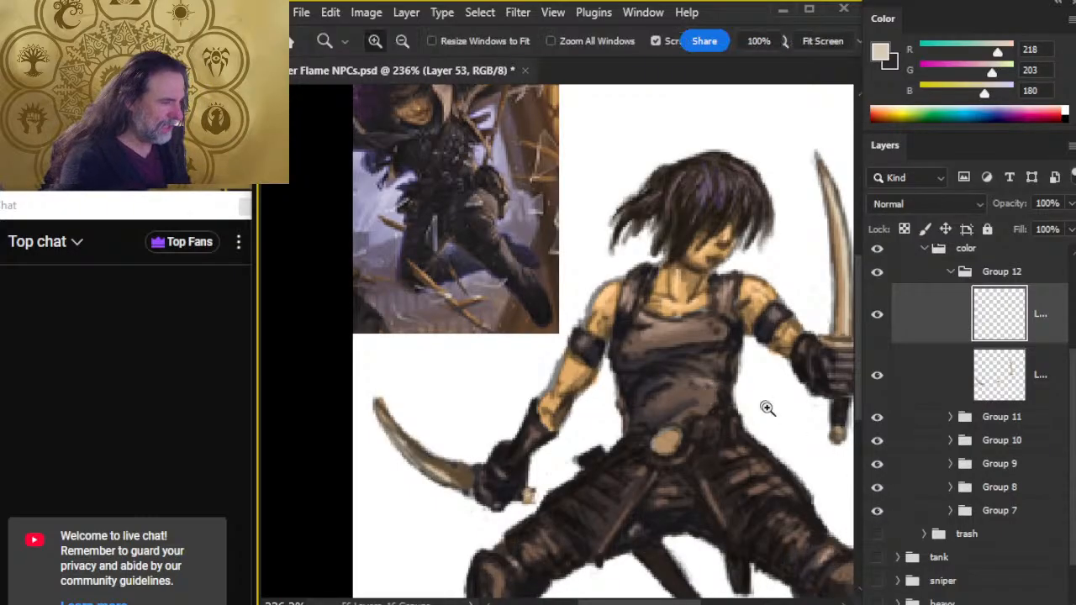
{"action": "mouse_move", "coordinate": [765, 409]}
{"action": "left_mouse_down"}
{"action": "mouse_move", "coordinate": [714, 400]}
{"action": "mouse_move", "coordinate": [542, 330]}
{"action": "left_mouse_up"}
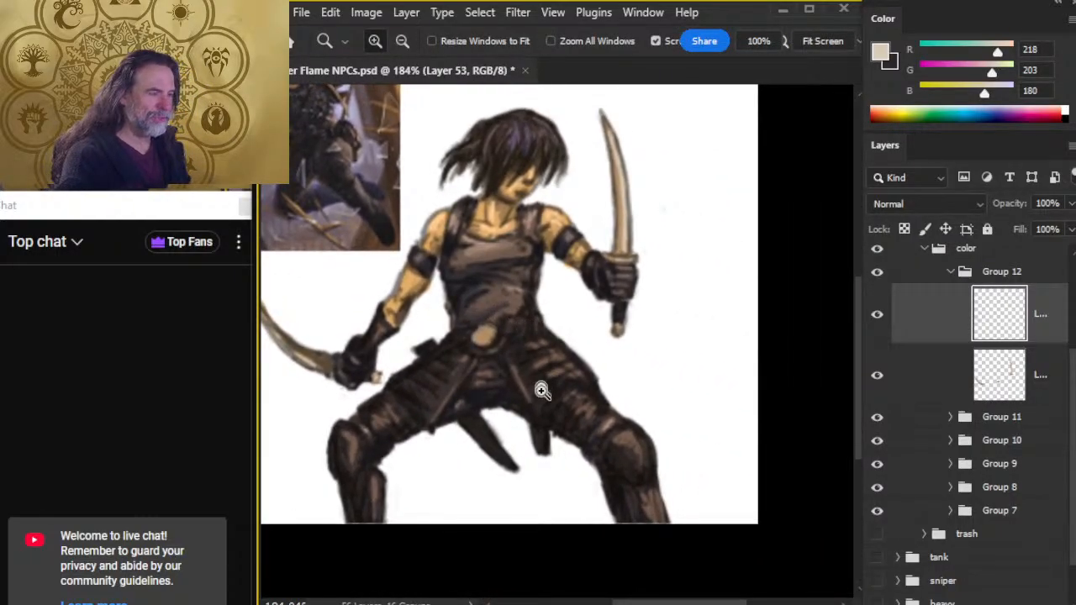
{"action": "left_click", "coordinate": [949, 273]}
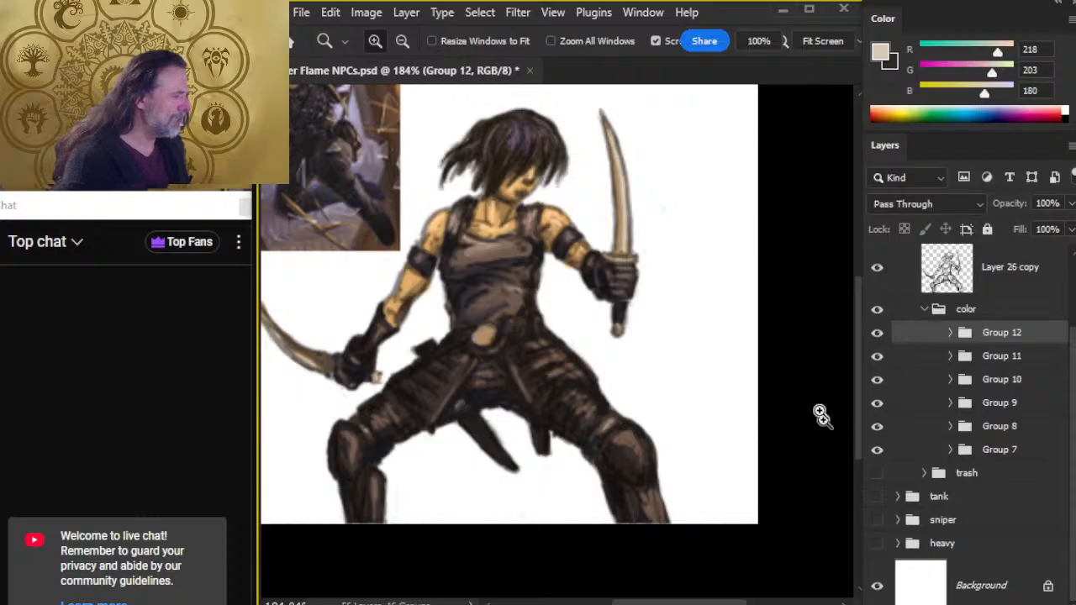
{"action": "left_click_drag", "start_coordinate": [506, 353], "coordinate": [570, 355]}
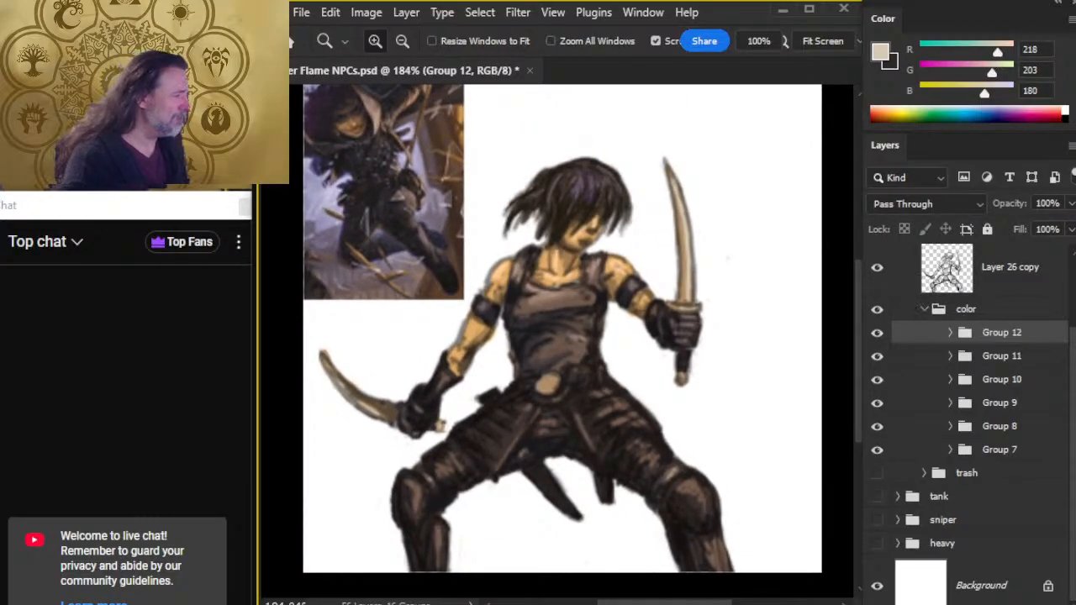
{"action": "scroll", "coordinate": [1072, 382], "scroll_direction": "up", "scroll_amount": 3}
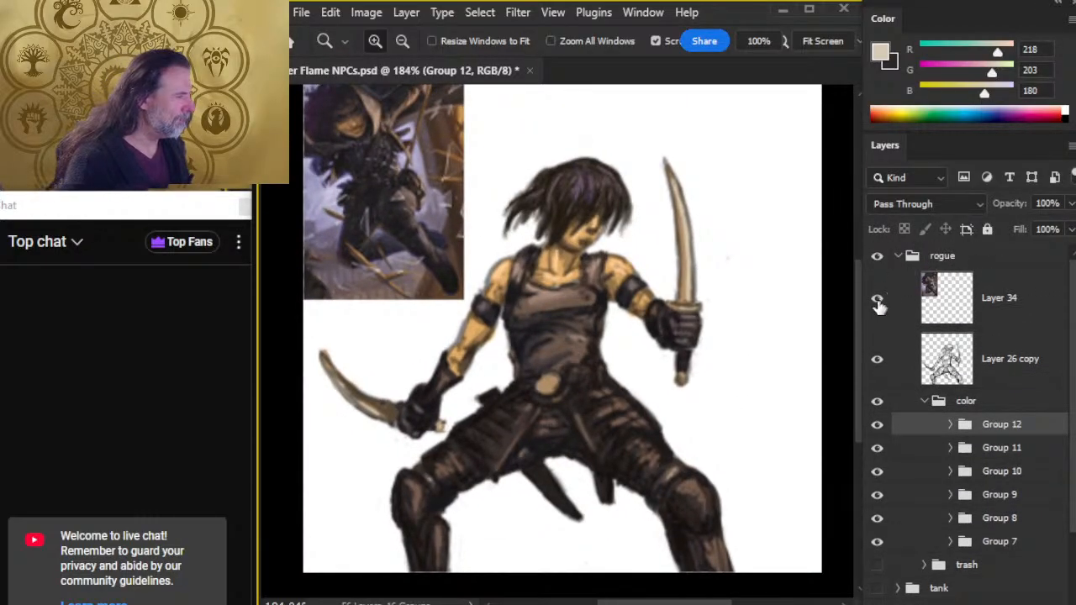
{"action": "left_click", "coordinate": [877, 297]}
{"action": "left_click_drag", "start_coordinate": [684, 374], "coordinate": [637, 397]}
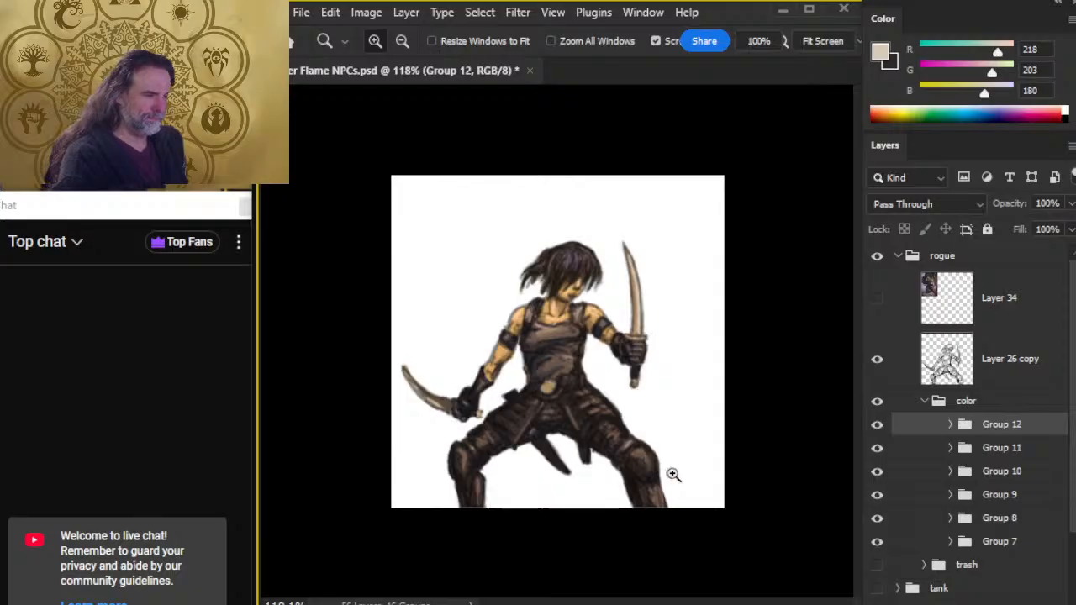
{"action": "left_click", "coordinate": [542, 392]}
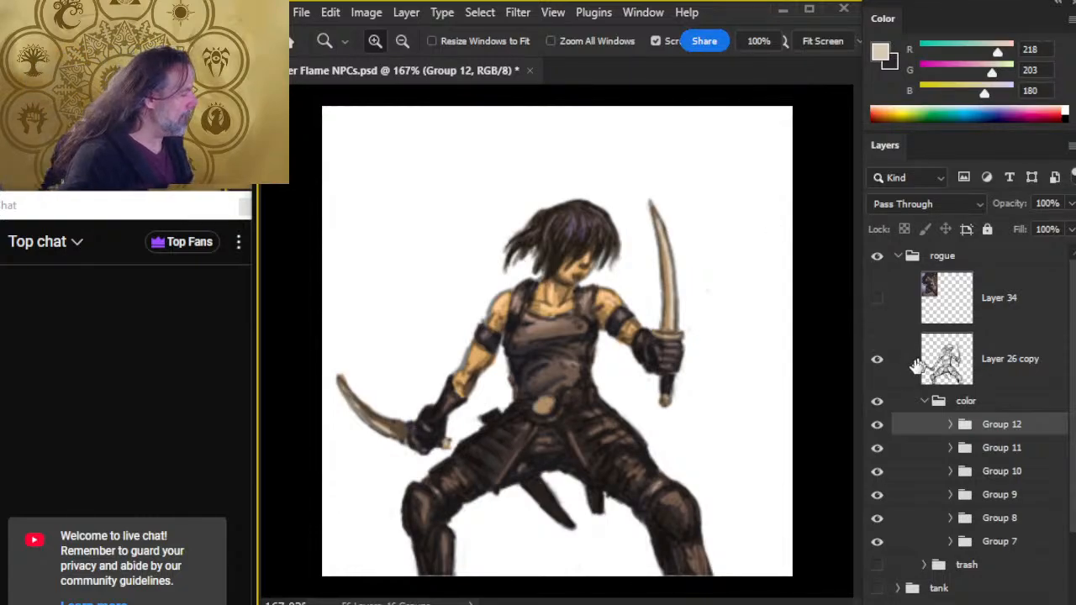
Collapse the color group and put it into a new group together with the Layer 26 copy line art.
{"action": "left_click", "coordinate": [924, 401]}
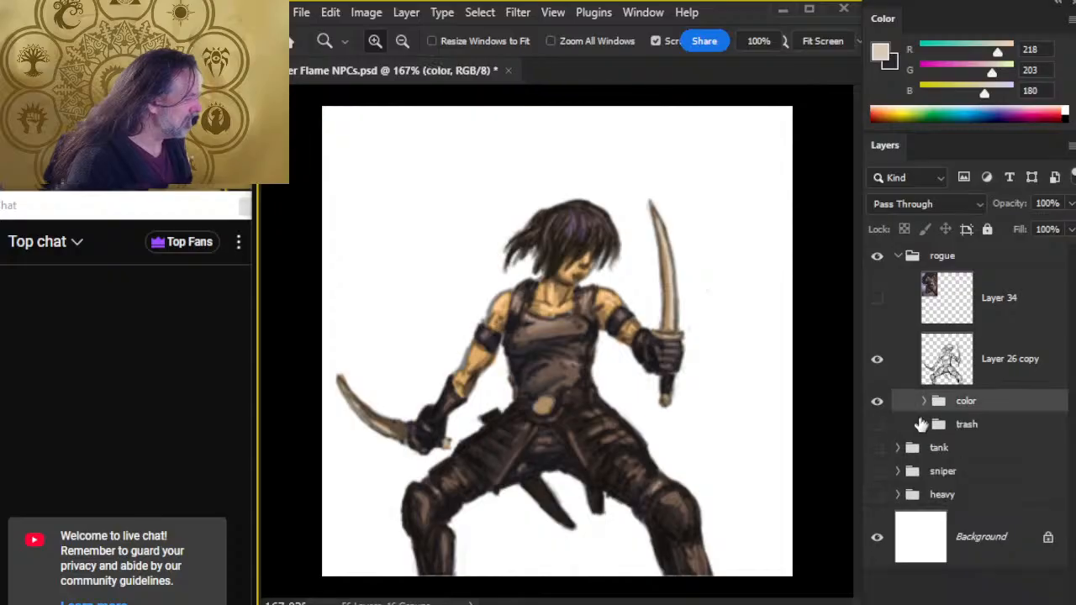
{"action": "left_click", "coordinate": [1011, 378], "text": "ctrl"}
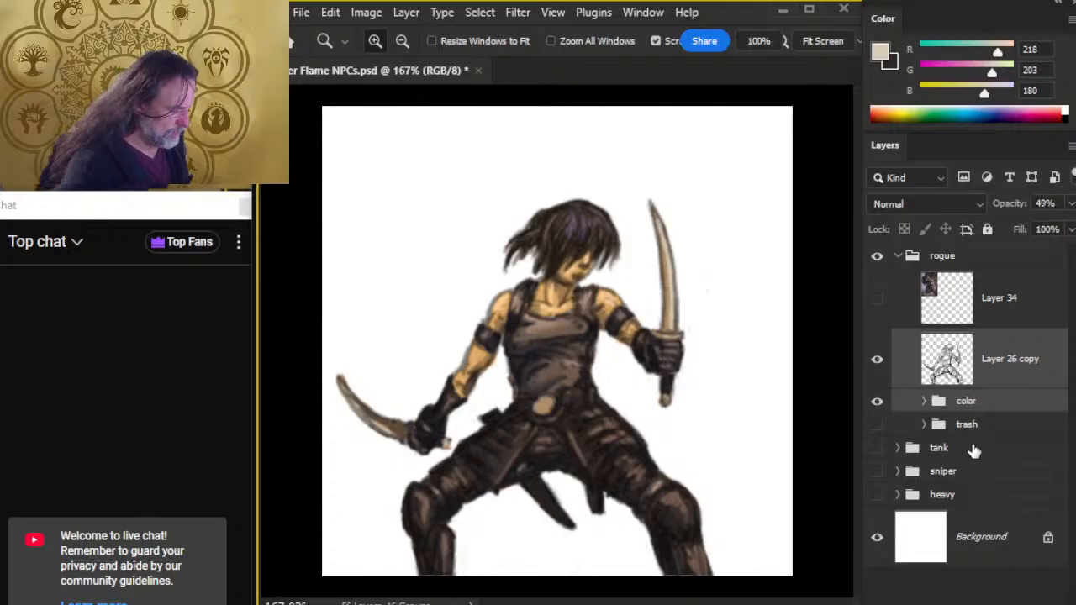
{"action": "key", "text": "ctrl+g"}
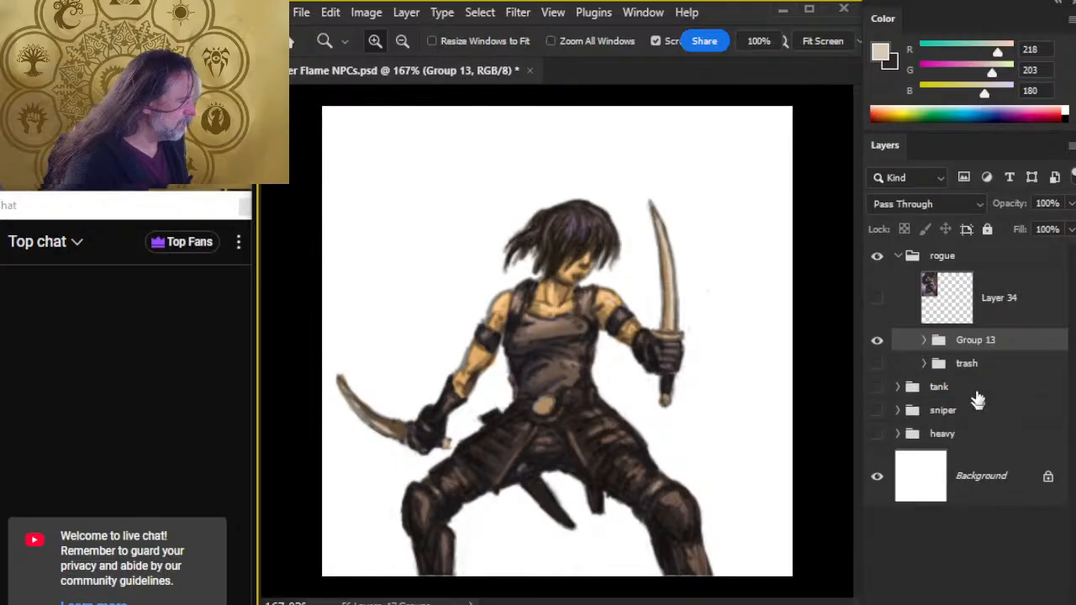
Duplicate Group 13, hide the original group and merge the copy into a single layer.
{"action": "right_click", "coordinate": [991, 346]}
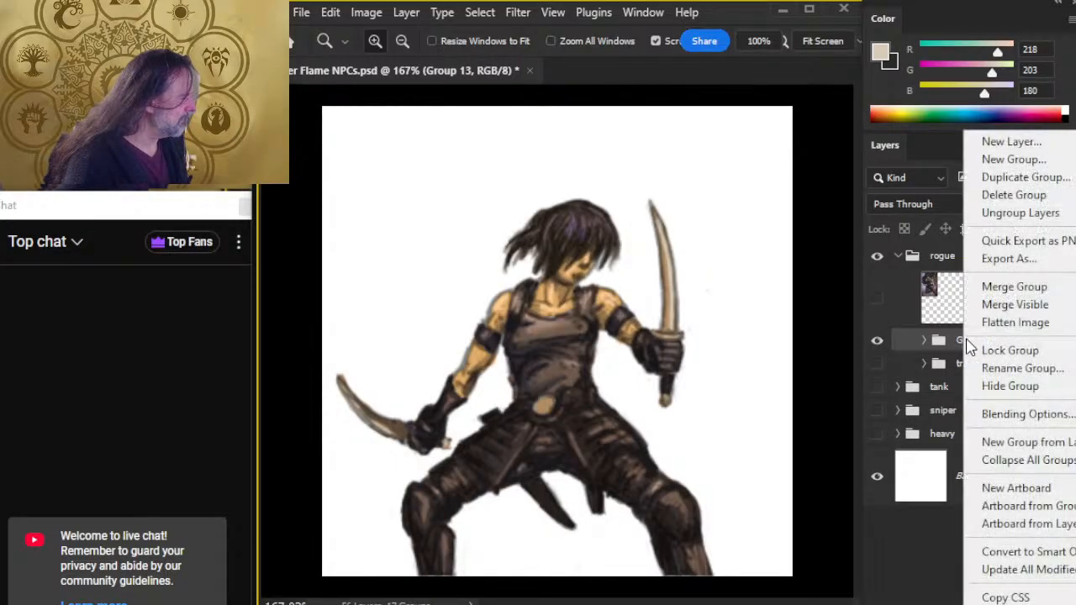
{"action": "left_click", "coordinate": [1051, 177]}
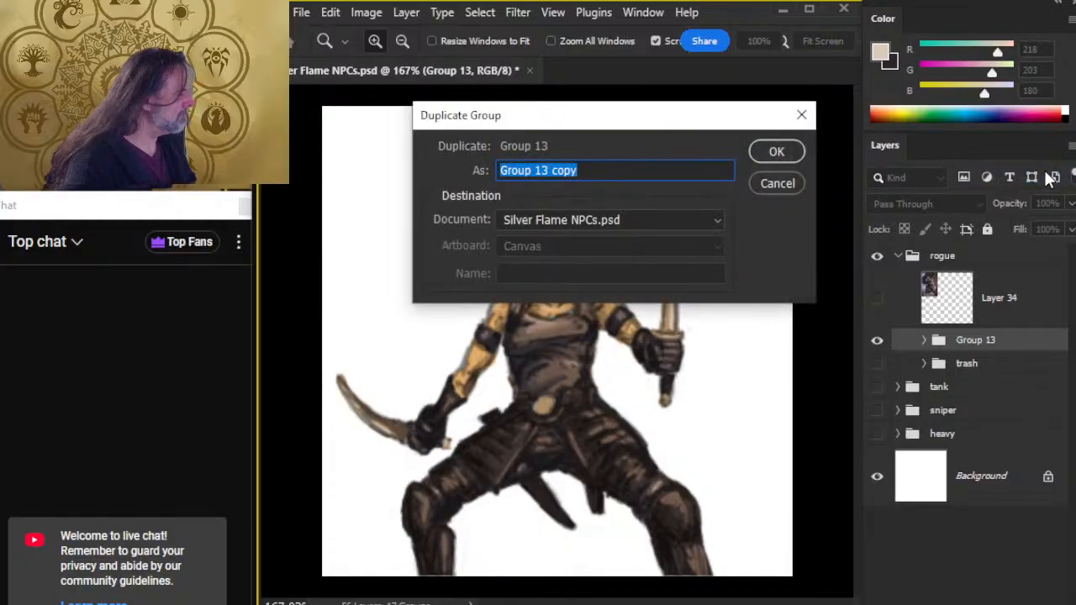
{"action": "key", "text": "Return"}
{"action": "left_click", "coordinate": [876, 363]}
{"action": "right_click", "coordinate": [901, 346]}
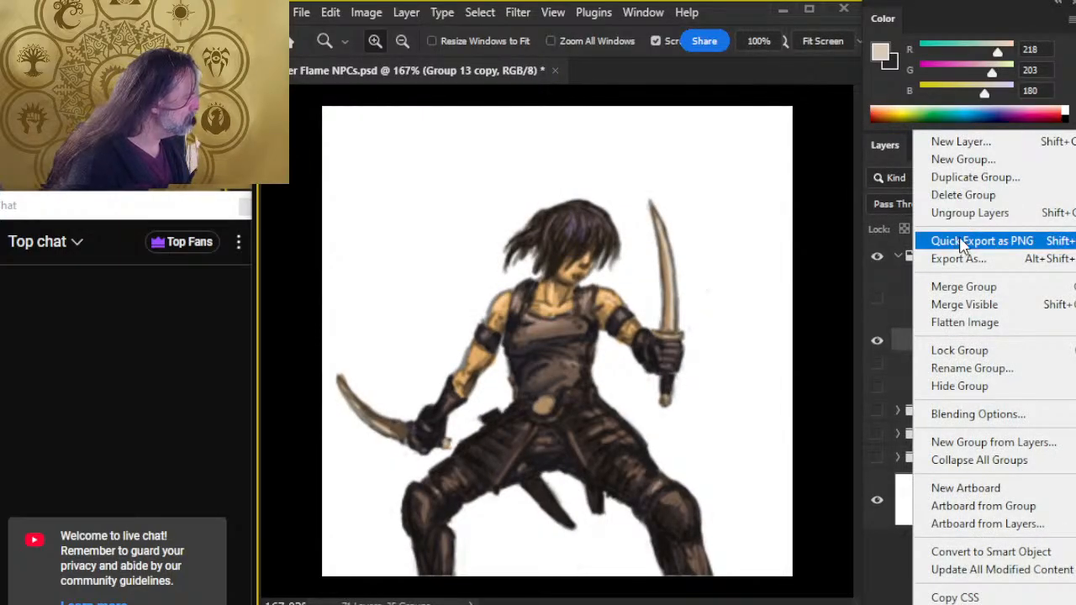
{"action": "left_click", "coordinate": [979, 287]}
{"action": "key", "text": "e"}
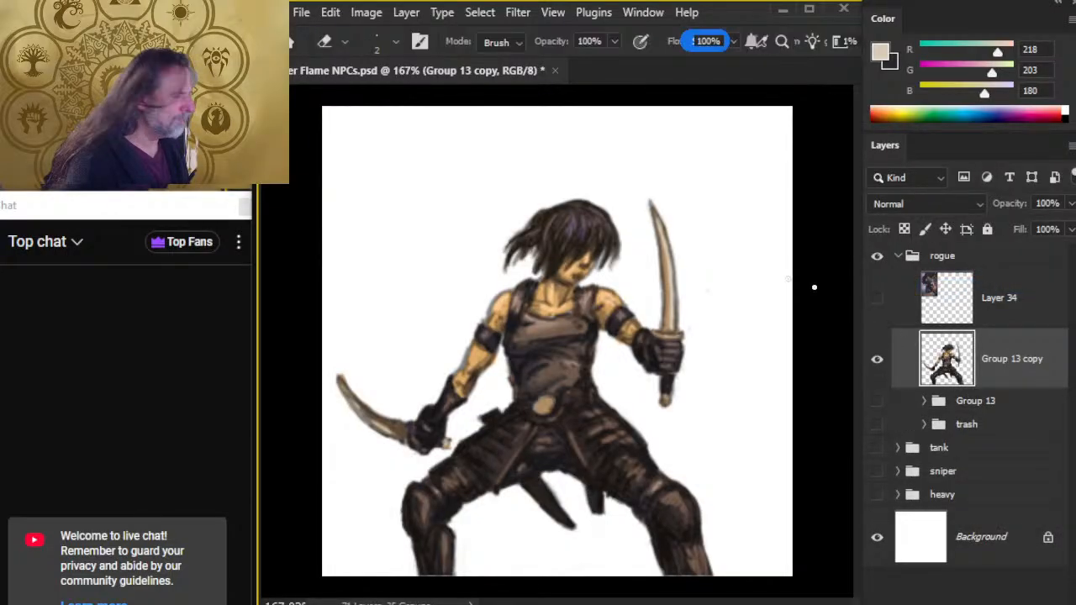
{"action": "key", "text": "]"}
{"action": "key", "text": "]"}
{"action": "key", "text": "]"}
{"action": "key", "text": "]"}
{"action": "key", "text": "]"}
{"action": "key", "text": "]"}
{"action": "key", "text": "]"}
{"action": "key", "text": "]"}
{"action": "left_click", "coordinate": [676, 288]}
{"action": "left_click", "coordinate": [391, 450], "text": "shift"}
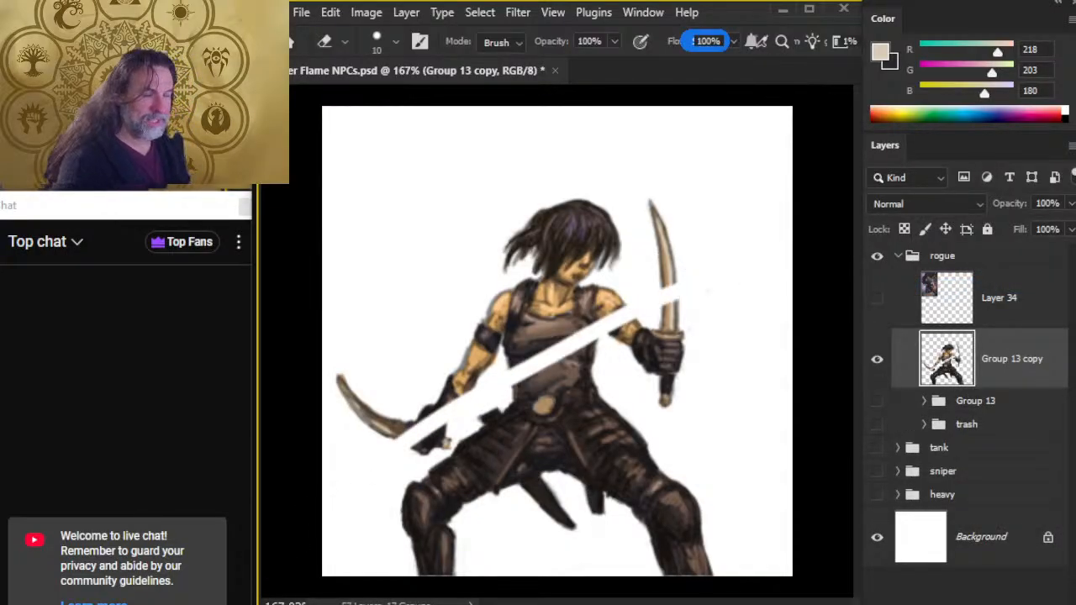
{"action": "key", "text": "ctrl+z"}
Blend the hair strands and soften the hair's outline on the merged figure using the Smudge tool at 80% strength.
{"action": "key", "text": "z"}
{"action": "left_click", "coordinate": [484, 296]}
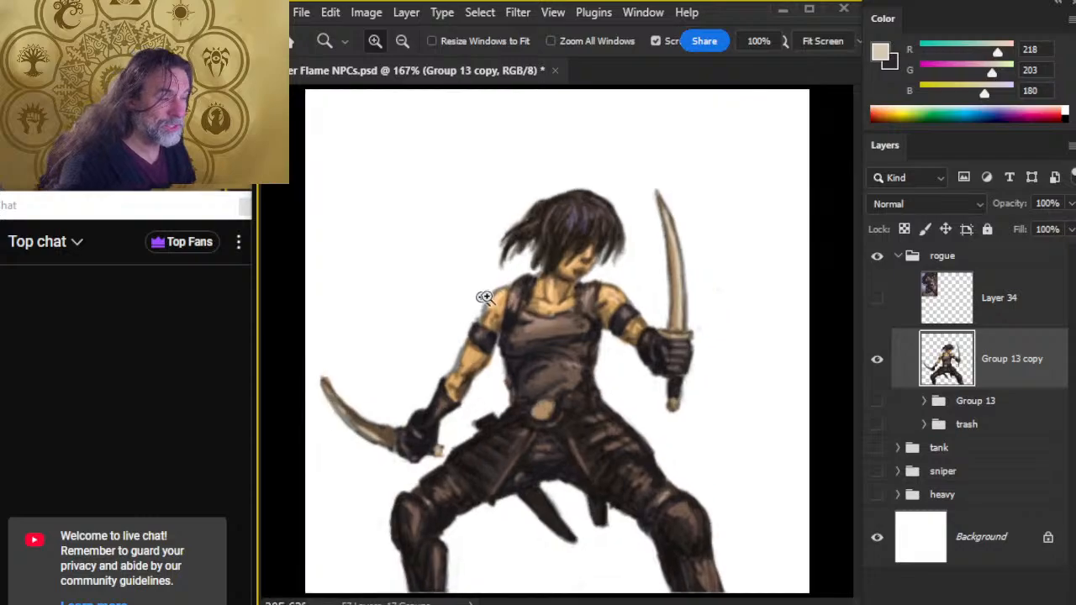
{"action": "key", "text": "e"}
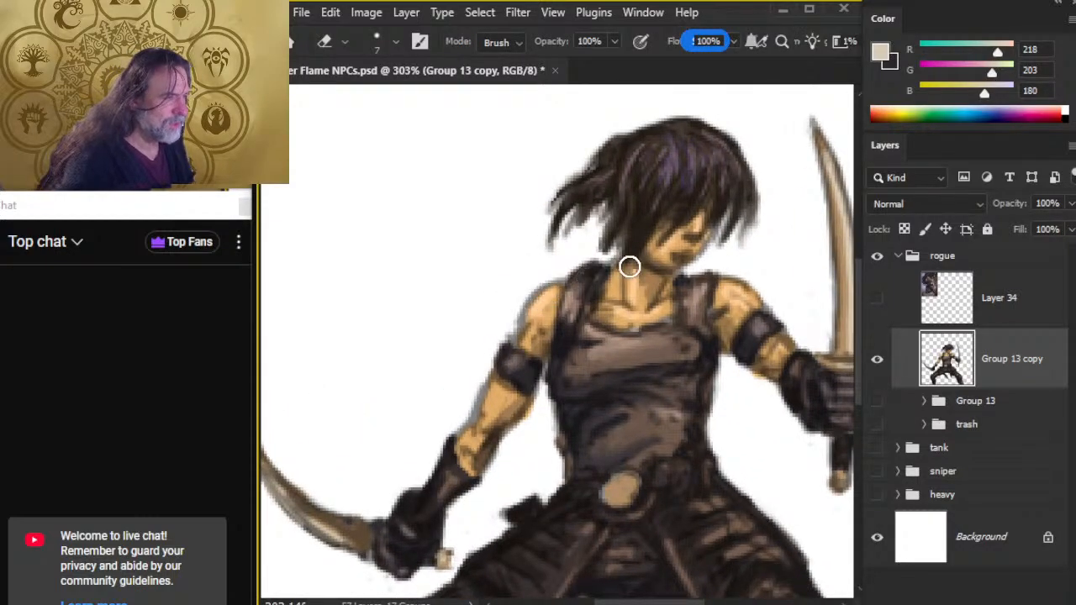
{"action": "key", "text": "r"}
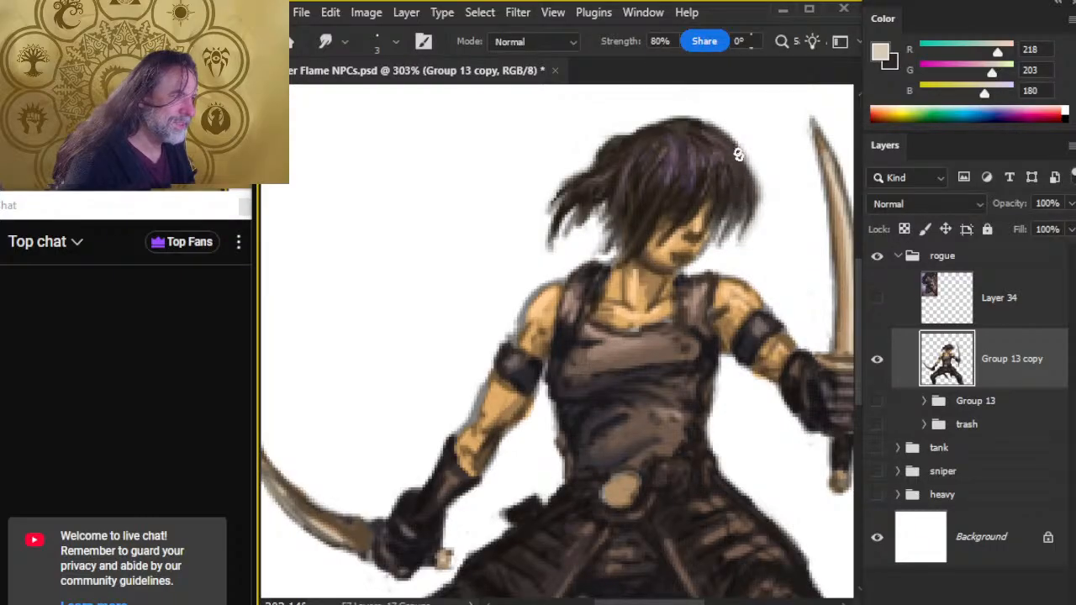
Paint near-black brown strands of RGB 33, 27, 21 along the face-side edge of the hair and smudge them in.
{"action": "key", "text": "b"}
{"action": "left_click", "coordinate": [713, 203], "text": "alt"}
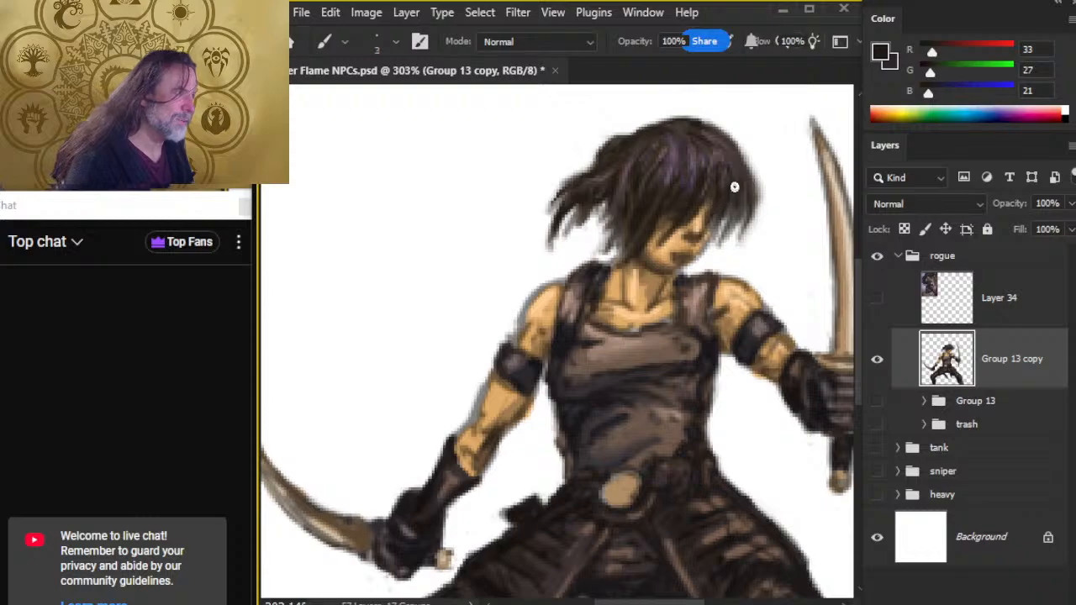
{"action": "left_click_drag", "start_coordinate": [747, 207], "coordinate": [726, 144]}
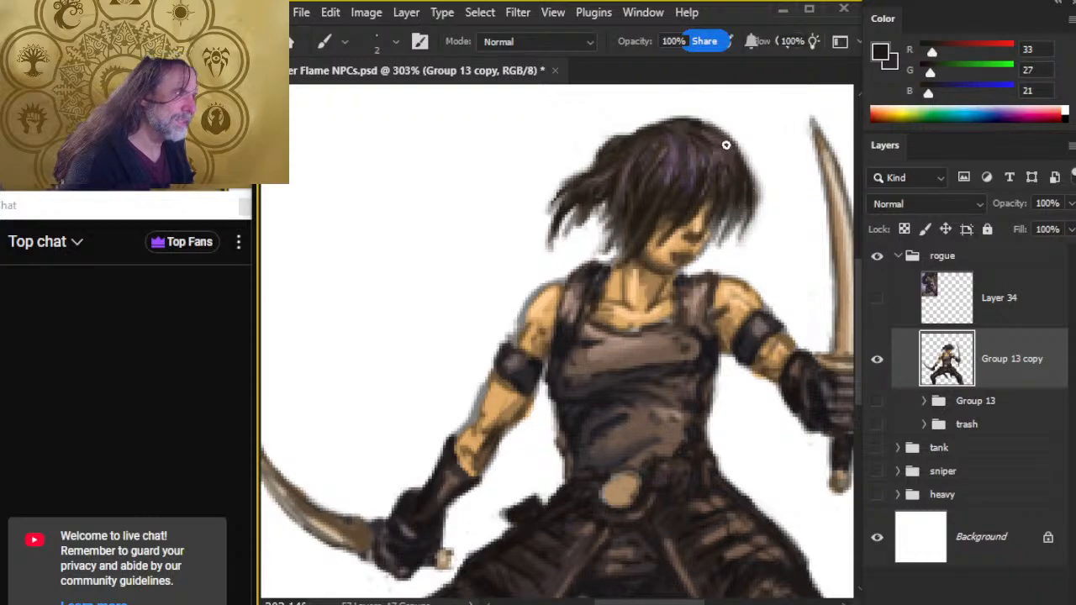
{"action": "key", "text": "r"}
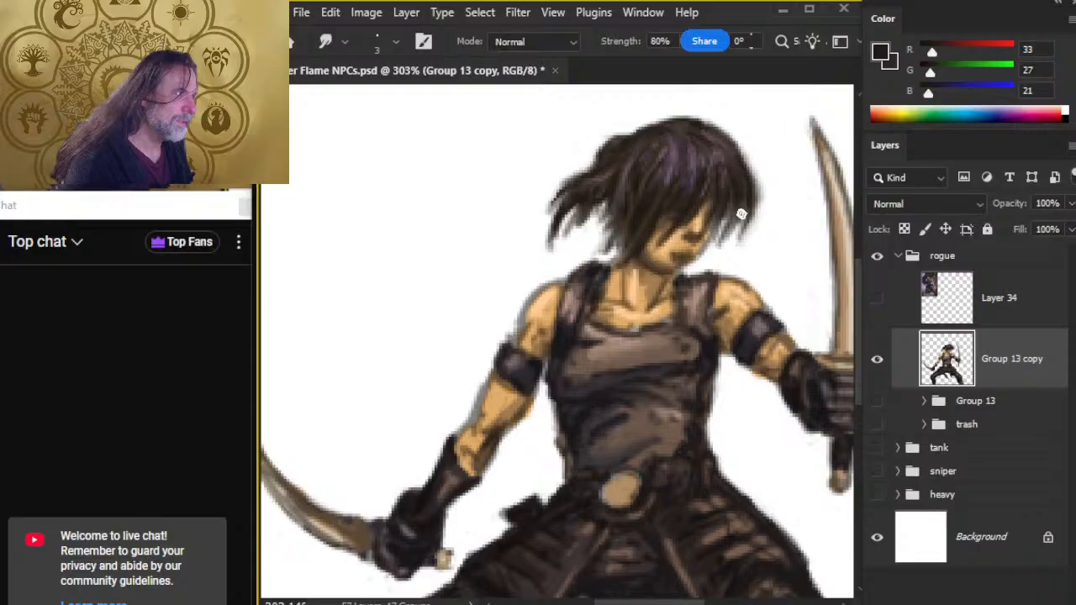
Paint thin muted mauve strands of RGB 100, 80, 86 into the hair and smudge them into the dark mass.
{"action": "key", "text": "b"}
{"action": "left_click", "coordinate": [715, 168], "text": "alt"}
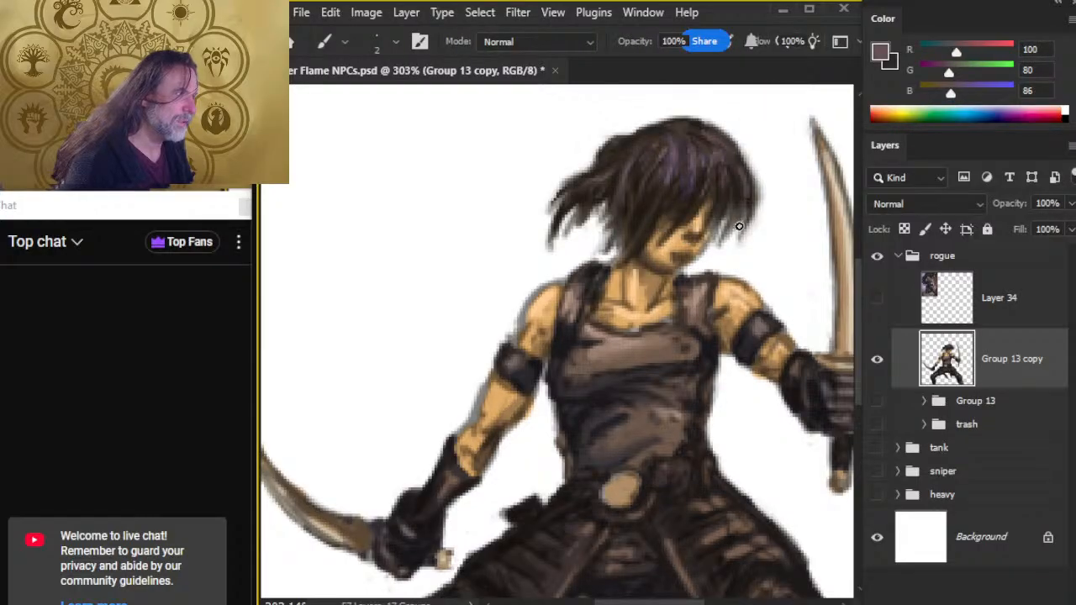
{"action": "key", "text": "r"}
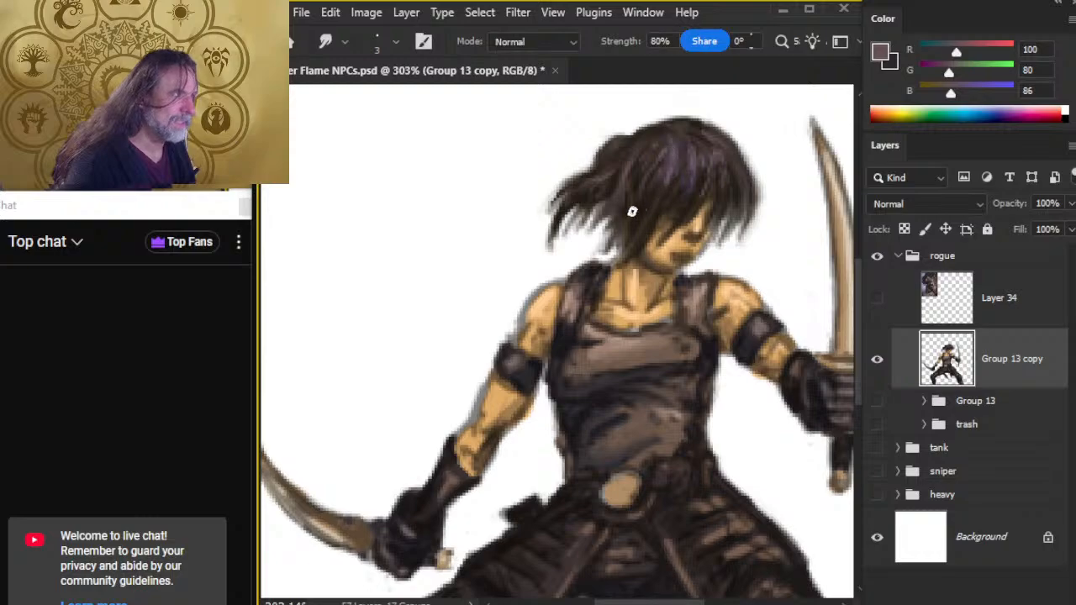
Add dark brown strands of RGB 41, 33, 25 to the swept-back hair near the nape, smudge them and check the result.
{"action": "key", "text": "b"}
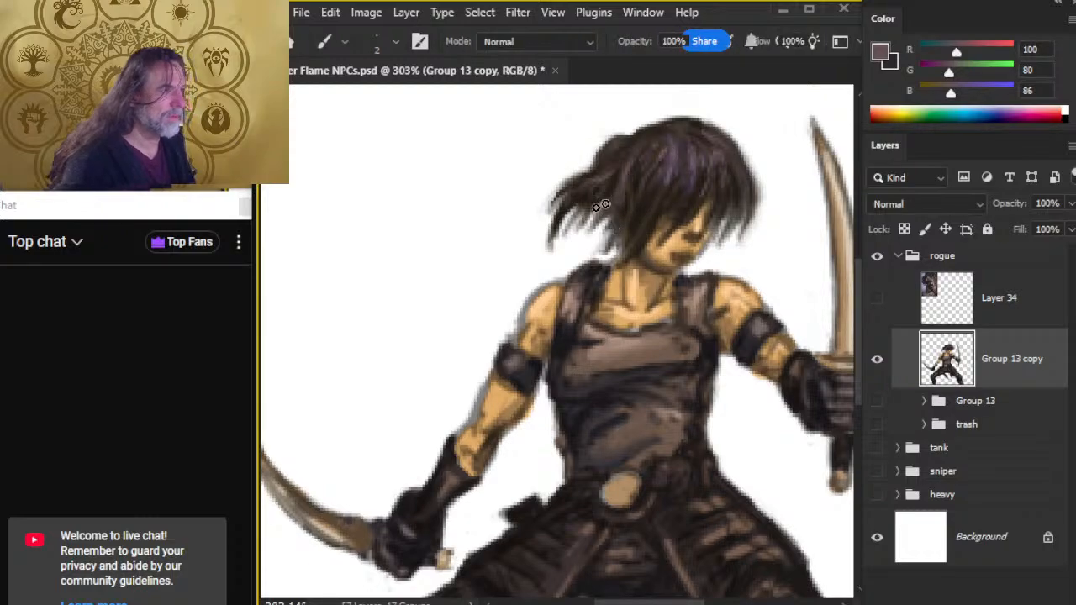
{"action": "left_click", "coordinate": [643, 173], "text": "alt"}
{"action": "key", "text": "r"}
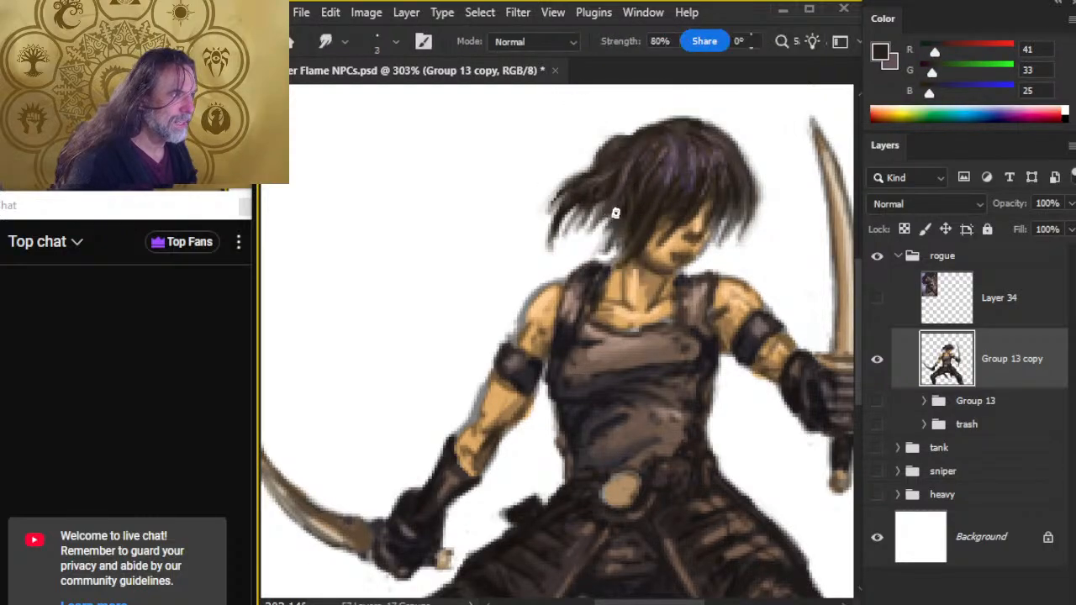
{"action": "key", "text": "b"}
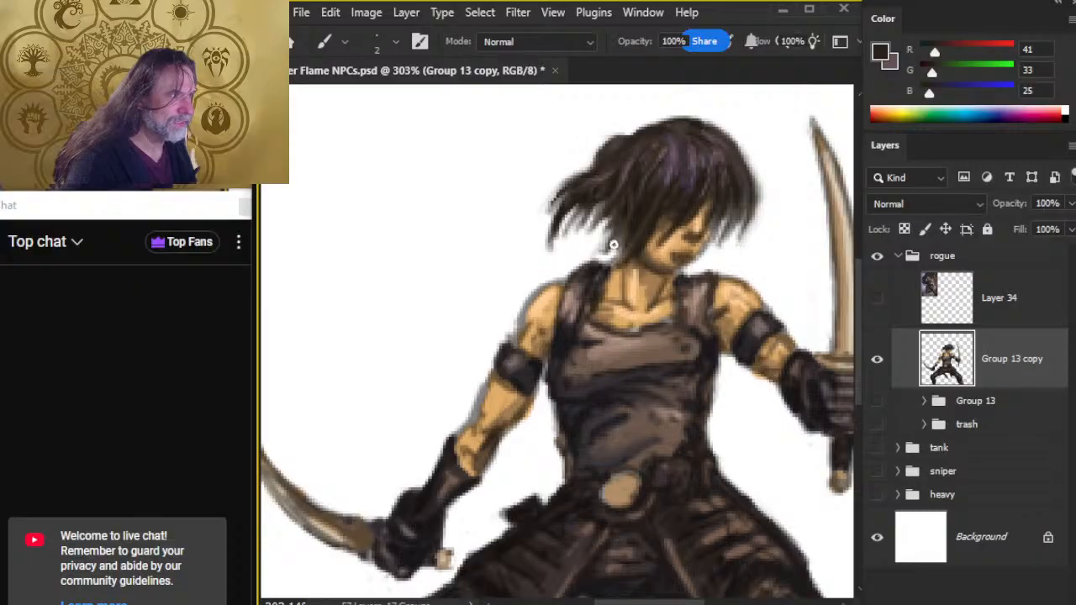
{"action": "key", "text": "z"}
{"action": "mouse_move", "coordinate": [657, 213]}
{"action": "left_mouse_down"}
{"action": "mouse_move", "coordinate": [668, 255]}
{"action": "mouse_move", "coordinate": [575, 287]}
{"action": "left_mouse_up"}
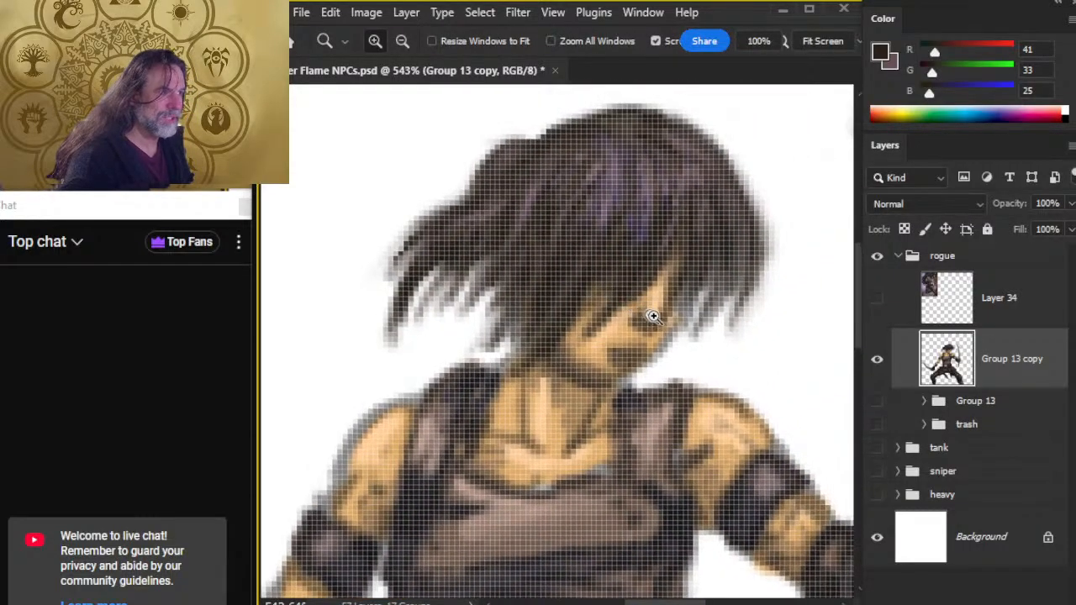
{"action": "left_click_drag", "start_coordinate": [652, 316], "coordinate": [686, 320]}
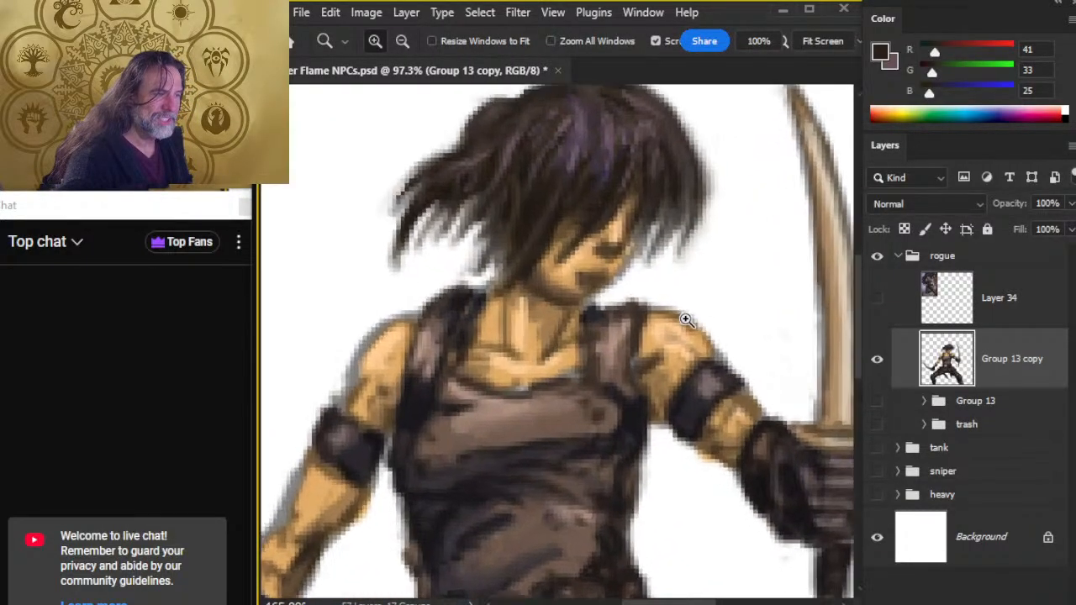
Fill out the hair's lower back edge above the neck with short dark brown strands and blend them using the Smudge tool.
{"action": "key", "text": "r"}
{"action": "key", "text": "b"}
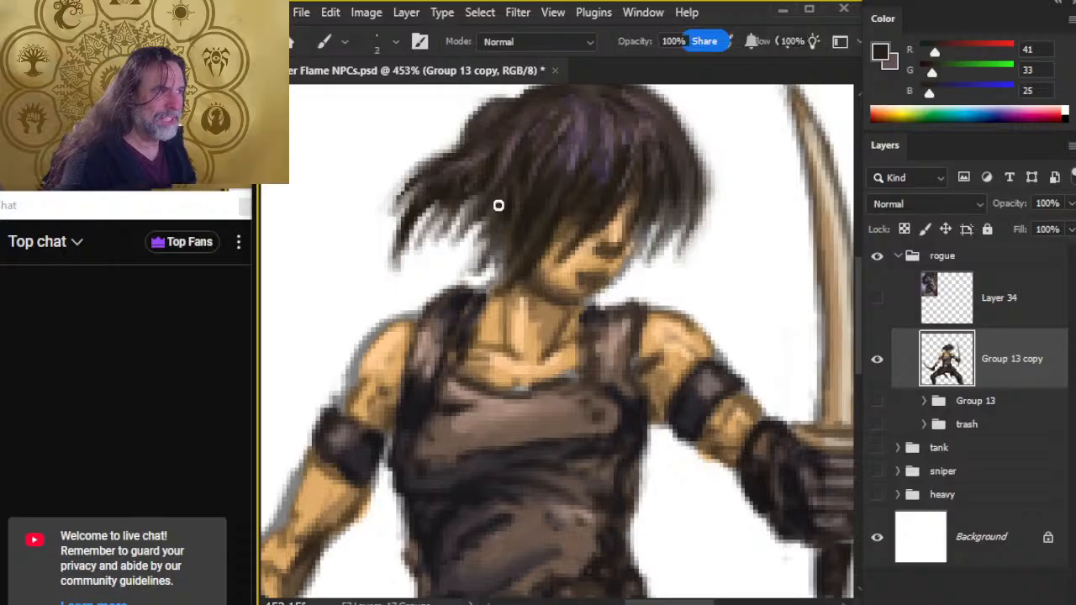
{"action": "key", "text": "r"}
{"action": "key", "text": "b"}
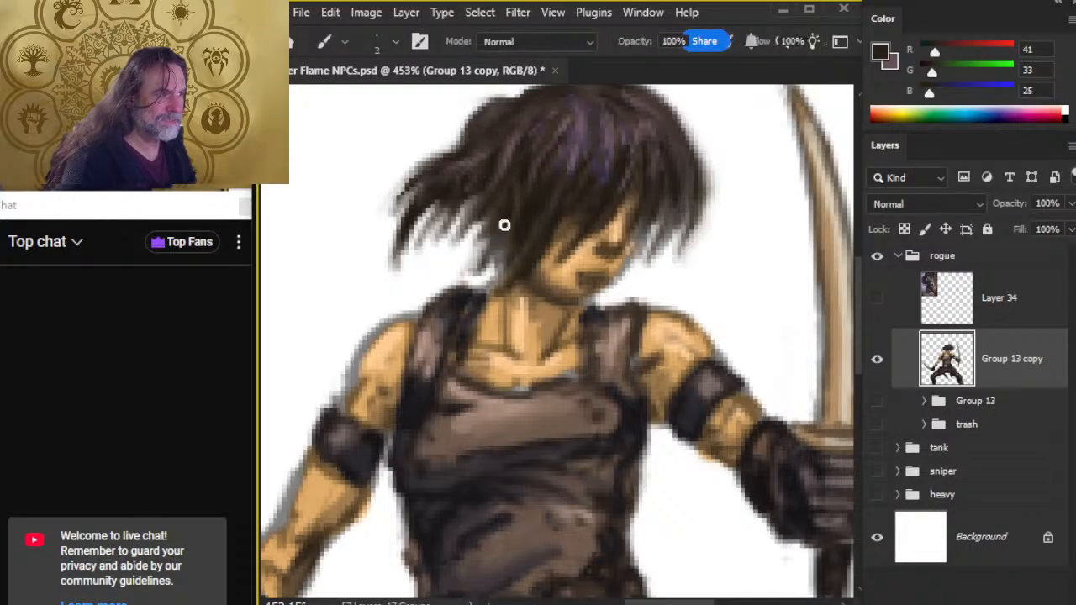
{"action": "key", "text": "r"}
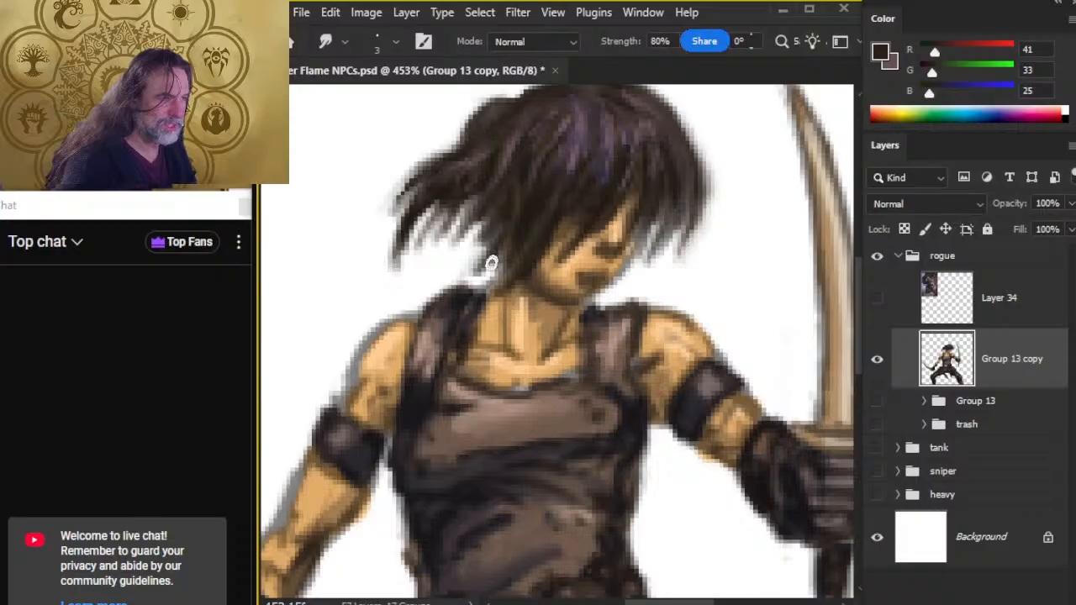
{"action": "key", "text": "b"}
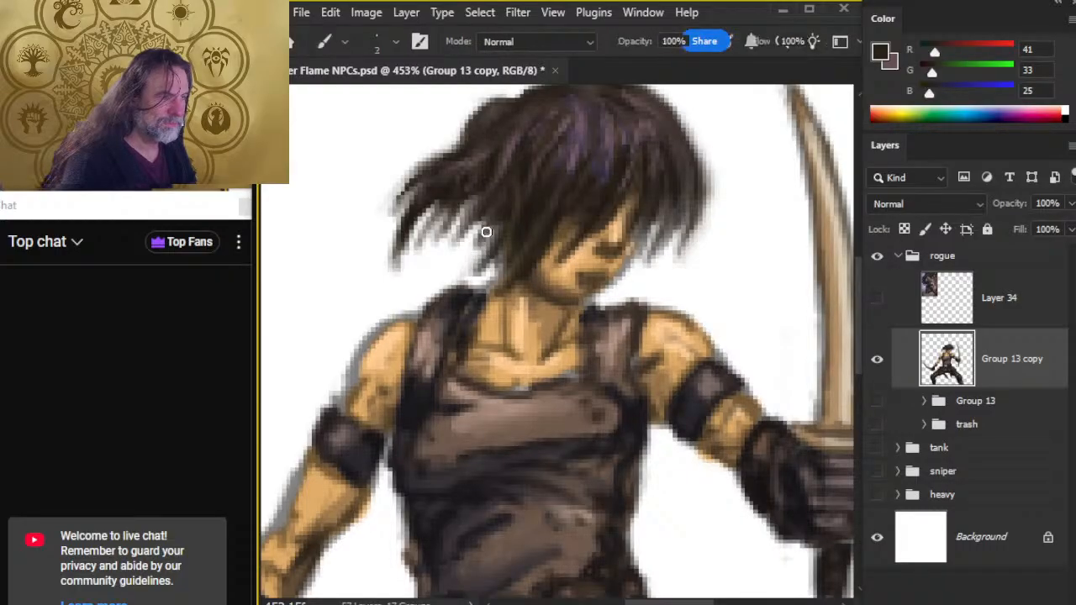
{"action": "key", "text": "r"}
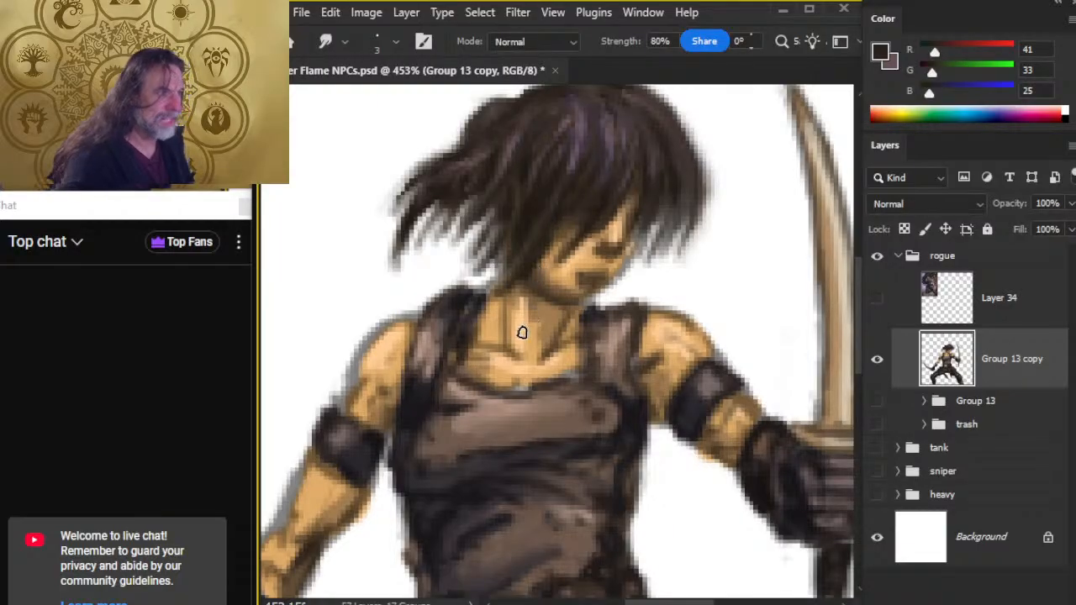
Erase stray edge pixels around the neck and shoulder, and smooth the neck shading with the Smudge tool at 80% strength.
{"action": "key", "text": "z"}
{"action": "left_click_drag", "start_coordinate": [648, 317], "coordinate": [583, 314]}
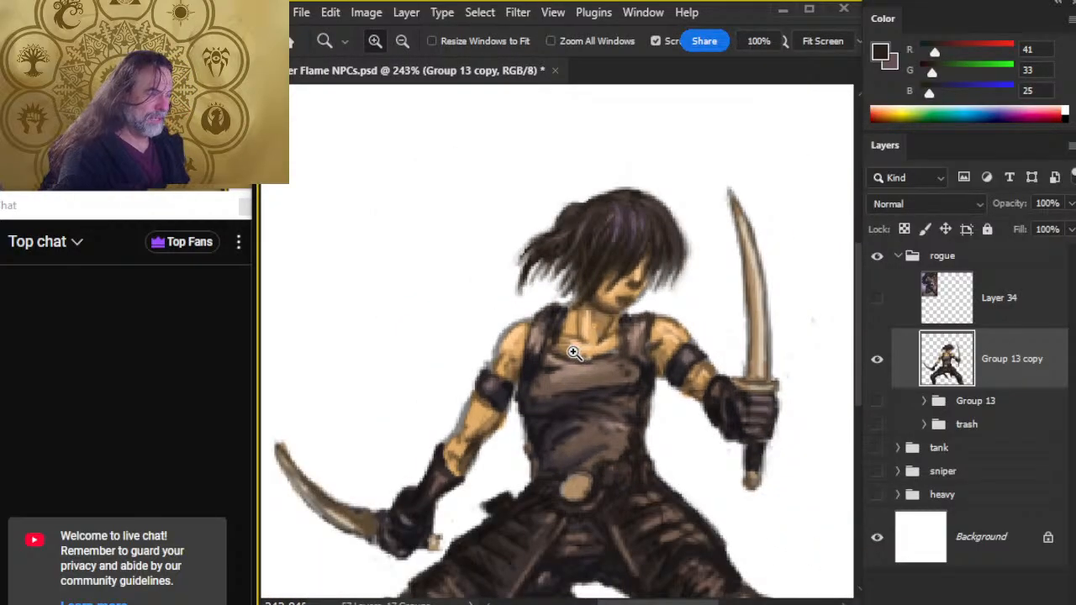
{"action": "left_click_drag", "start_coordinate": [661, 342], "coordinate": [629, 290]}
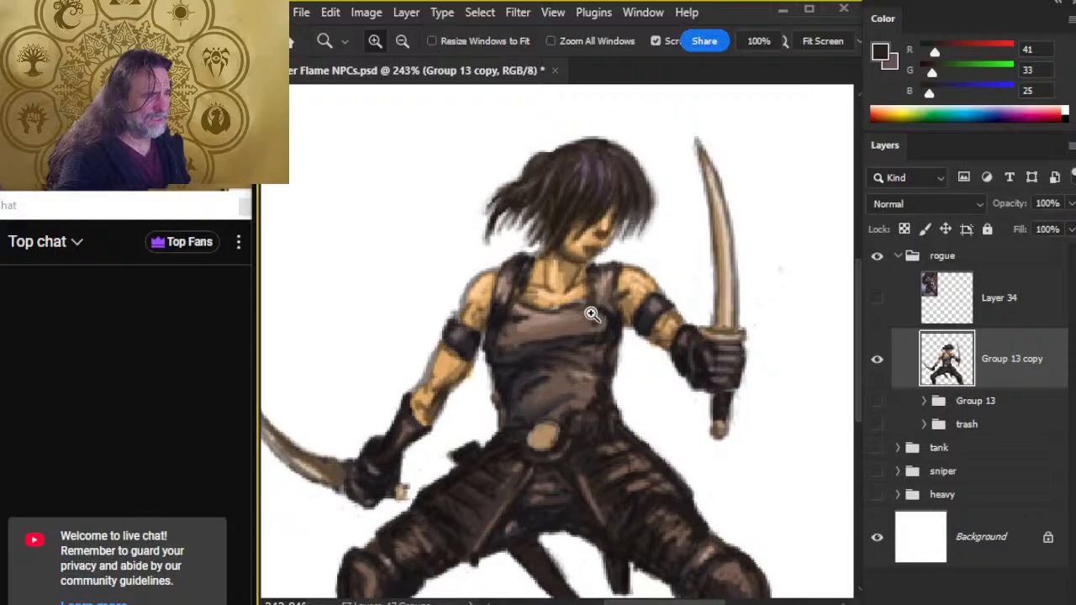
{"action": "key", "text": "e"}
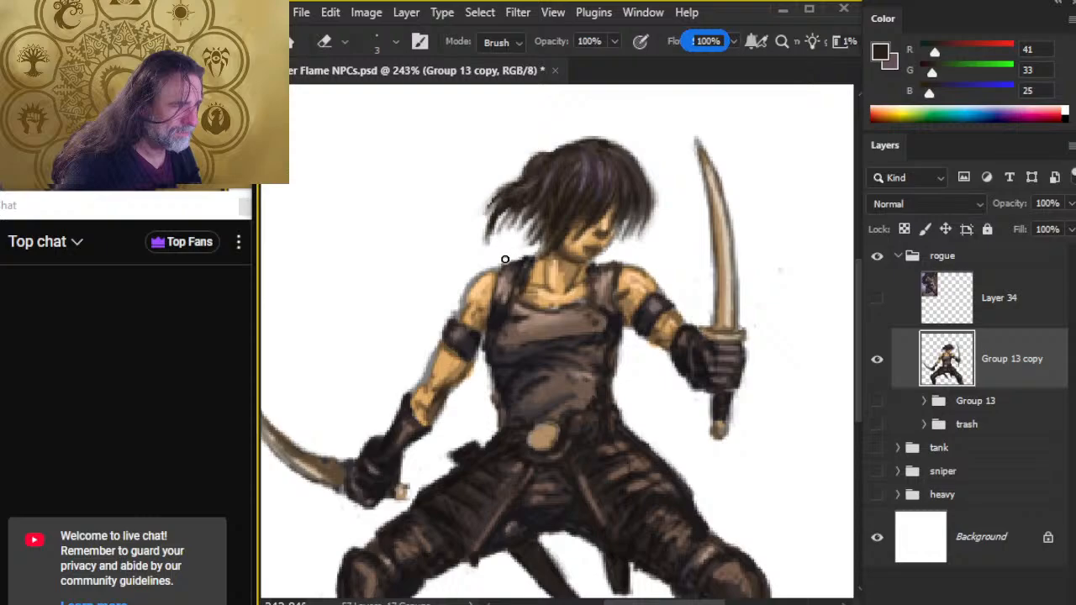
{"action": "key", "text": "r"}
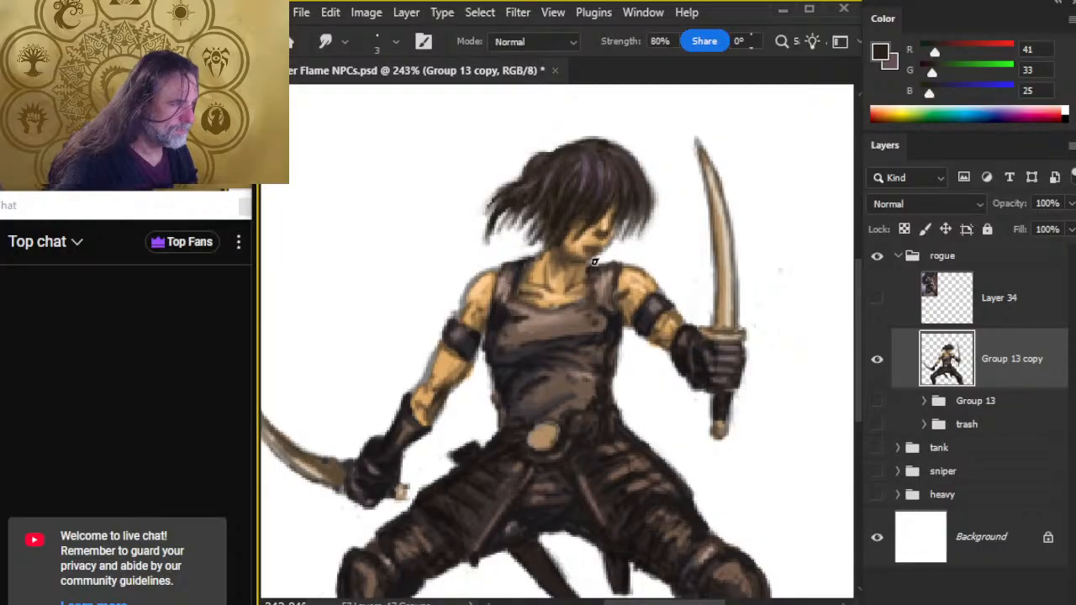
Switch to the Epidemic Sound window in Chrome, skip to the next music track, and return to the painting in Photoshop.
{"action": "key", "text": "alt+Tab"}
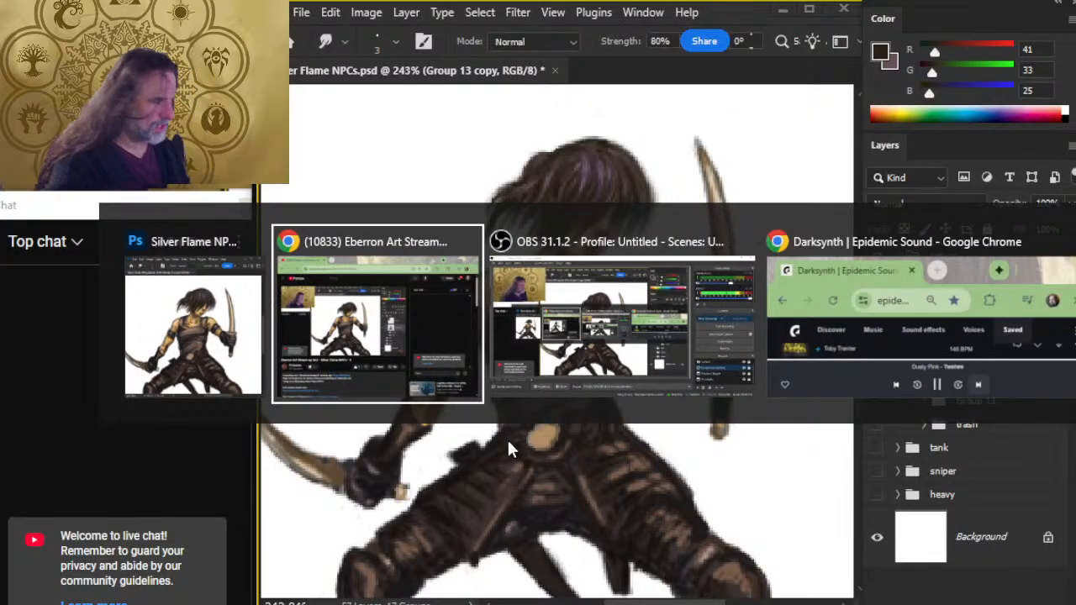
{"action": "key", "text": "alt+Tab"}
{"action": "key", "text": "alt+Tab"}
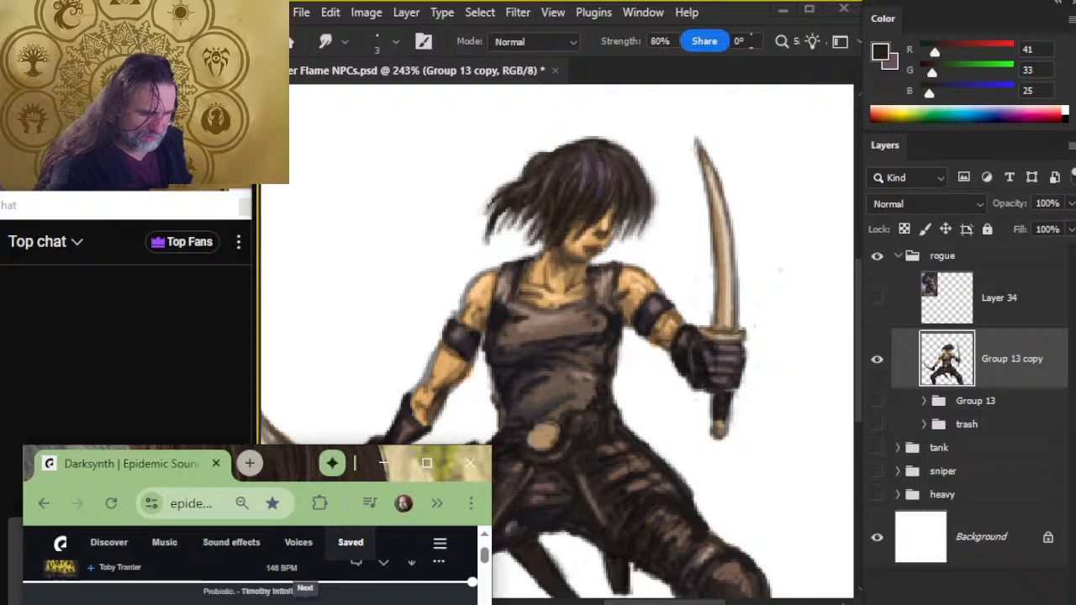
{"action": "key", "text": "alt+Tab"}
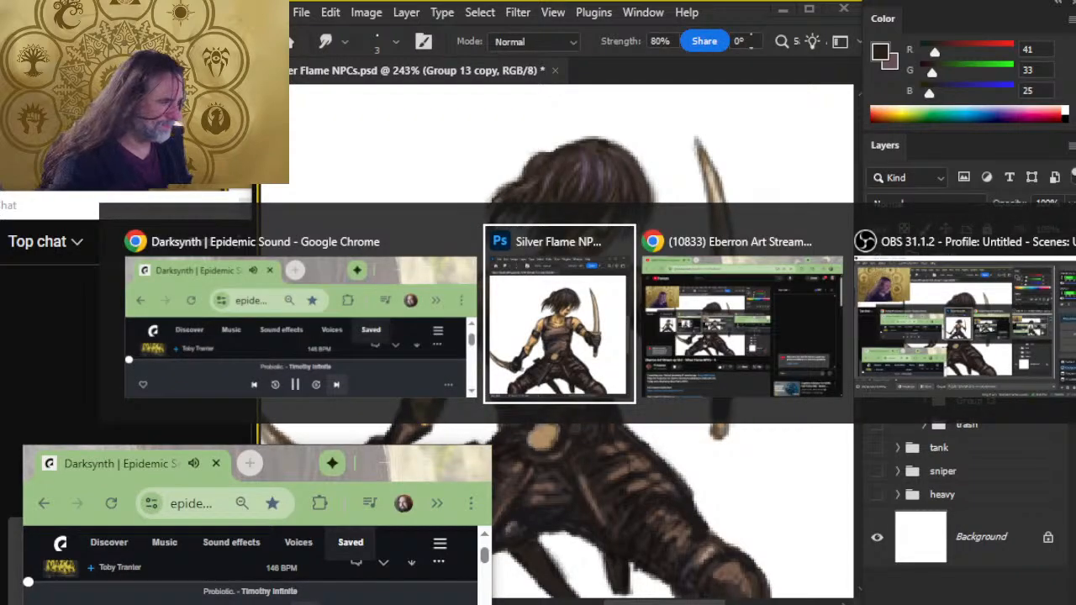
{"action": "key", "text": "alt+Tab"}
{"action": "key", "text": "alt+Tab"}
{"action": "key", "text": "alt+Tab"}
{"action": "key", "text": "alt+Tab"}
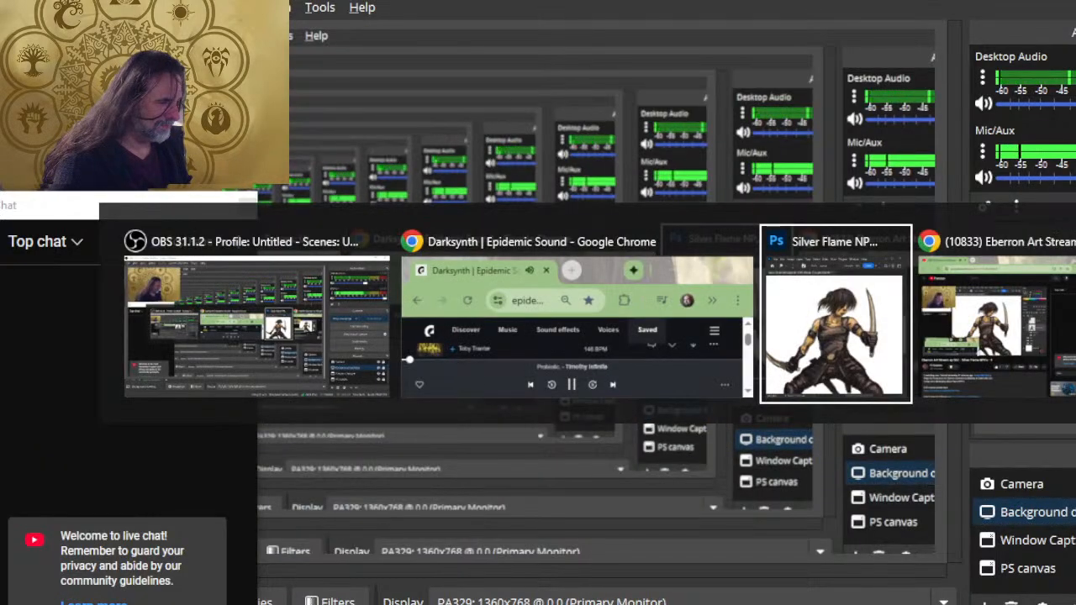
{"action": "key", "text": "alt+Tab"}
{"action": "key", "text": "alt+Tab"}
{"action": "key", "text": "alt+Tab"}
{"action": "key", "text": "alt+Tab"}
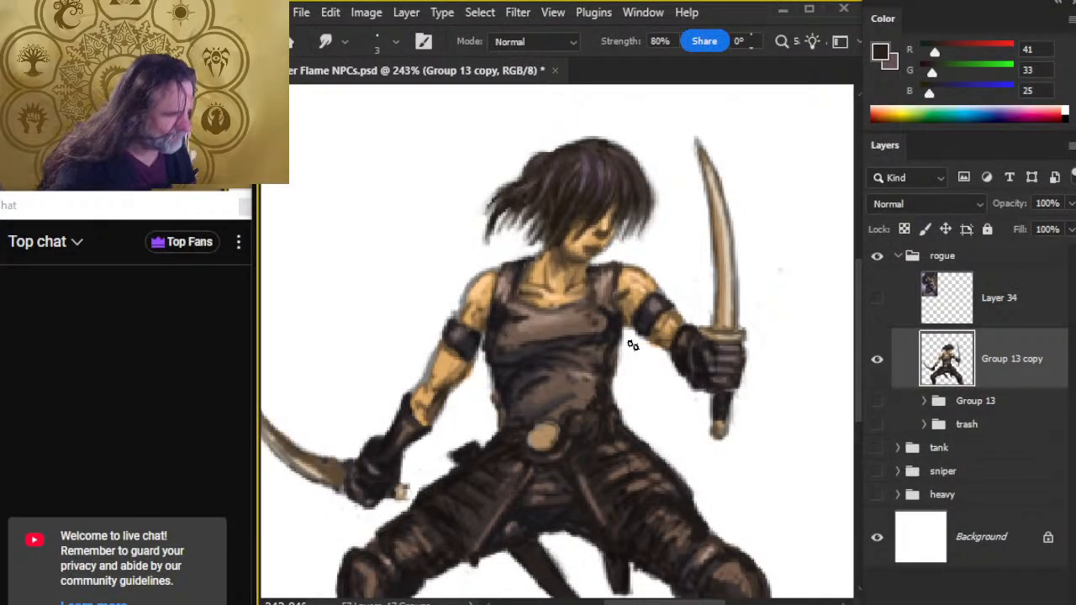
Clean the outline between the neck and shoulder with the Eraser, and smudge the tank top's straps and upper chest smooth.
{"action": "key", "text": "e"}
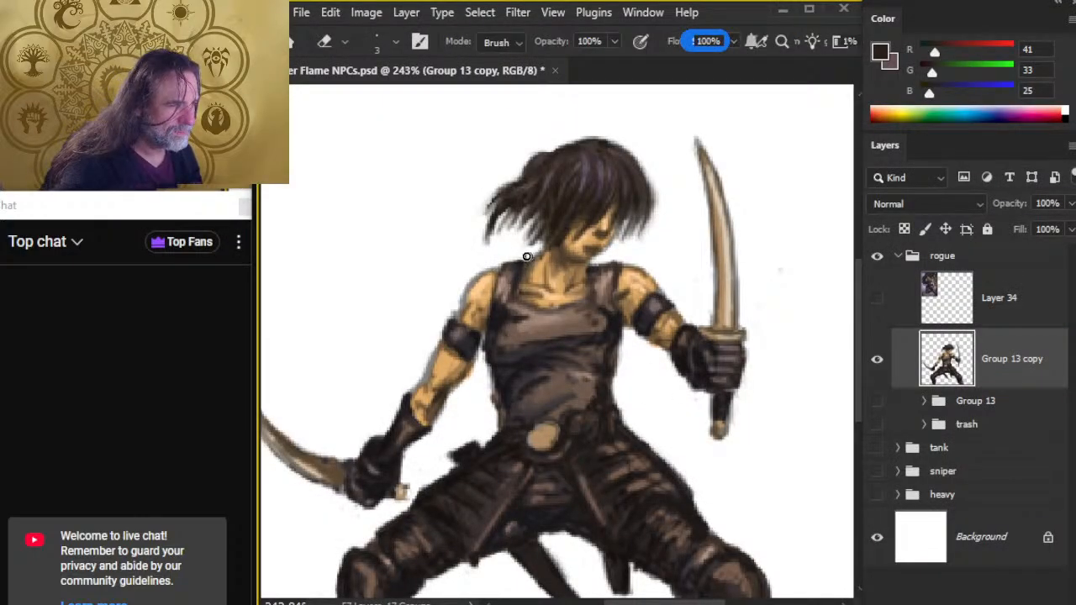
{"action": "key", "text": "r"}
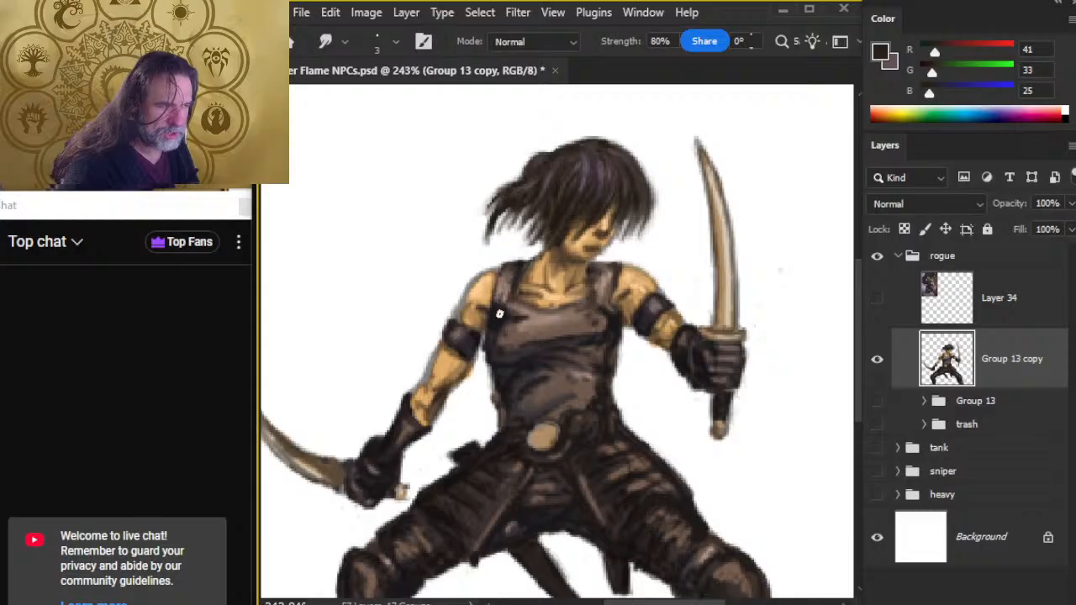
{"action": "left_click_drag", "start_coordinate": [510, 285], "coordinate": [505, 313]}
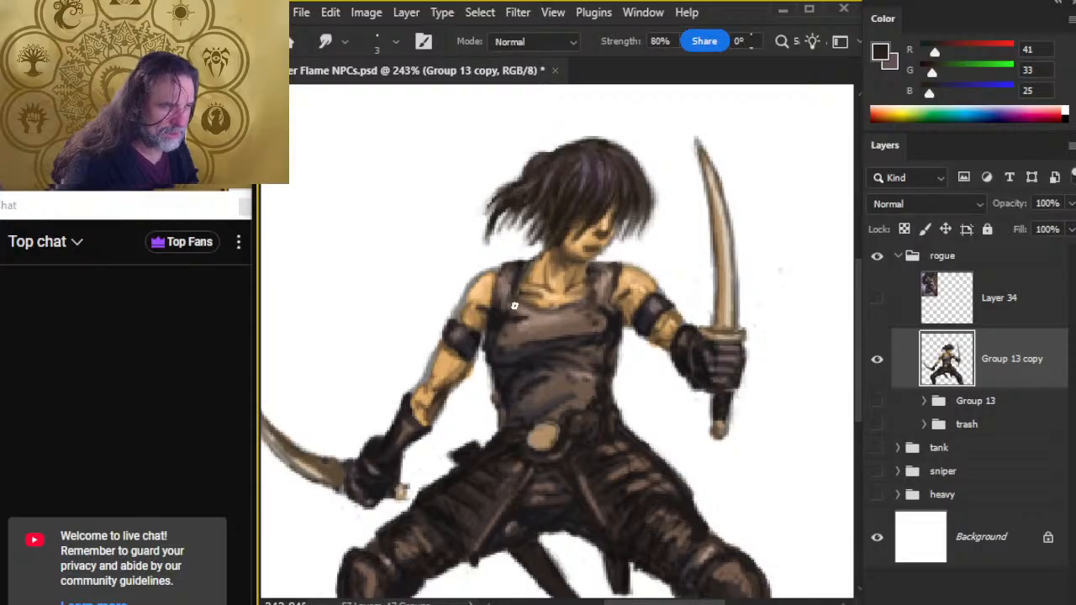
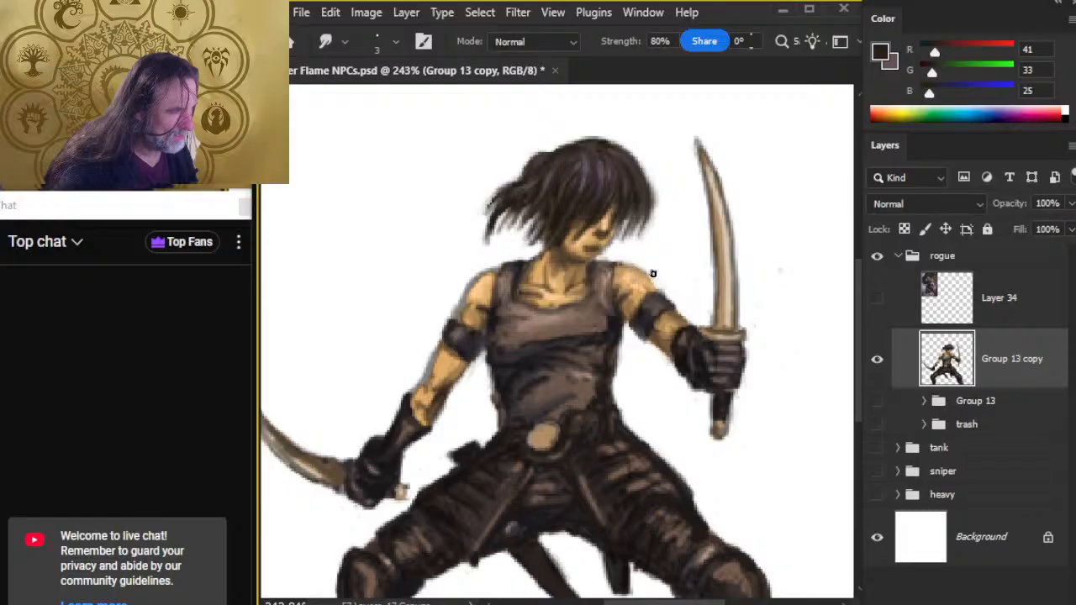
Trim the shoulder and waist outlines with the Eraser, and blend the tank top's folds and side edges with the Smudge tool.
{"action": "key", "text": "e"}
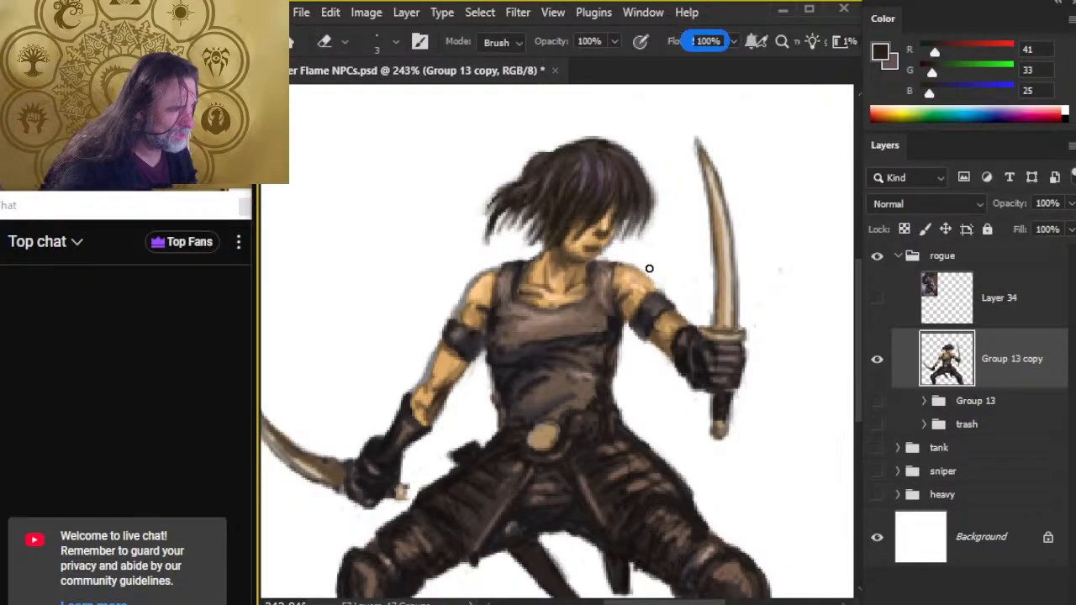
{"action": "key", "text": "r"}
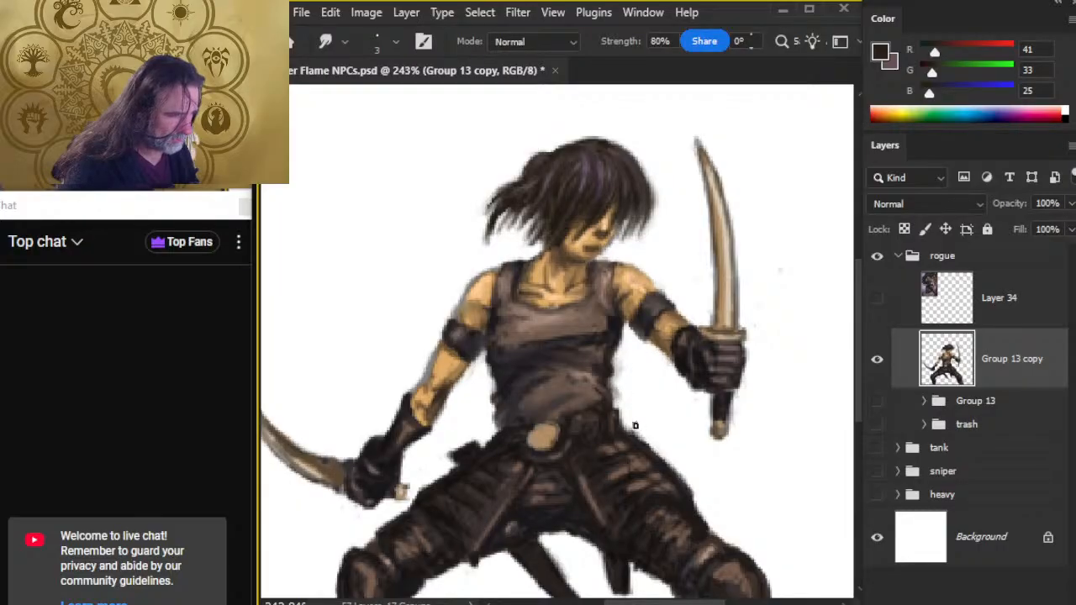
{"action": "key", "text": "e"}
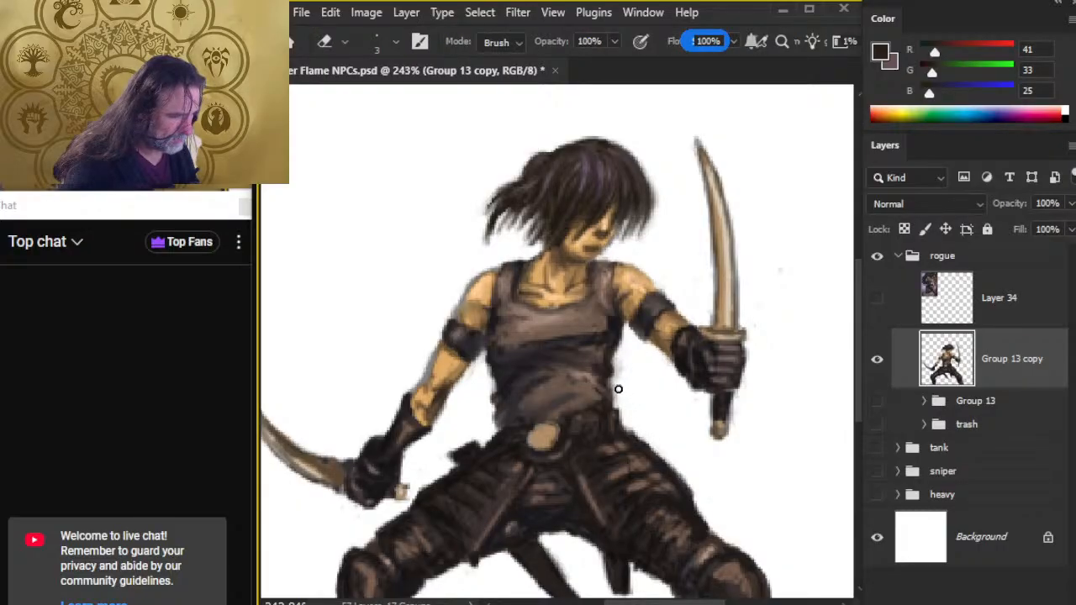
{"action": "key", "text": "r"}
{"action": "key", "text": "e"}
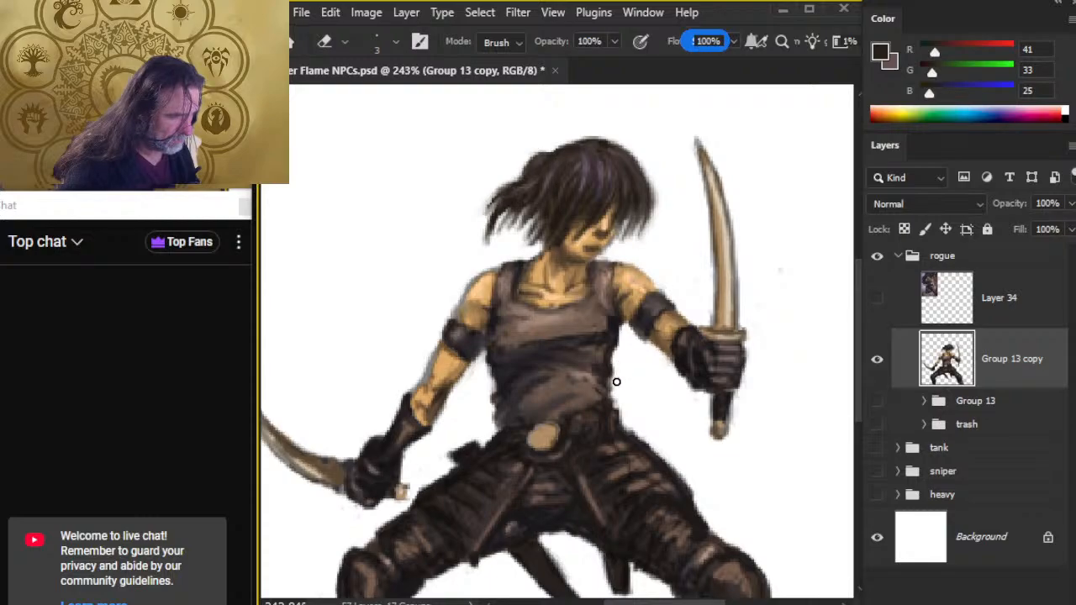
{"action": "key", "text": "r"}
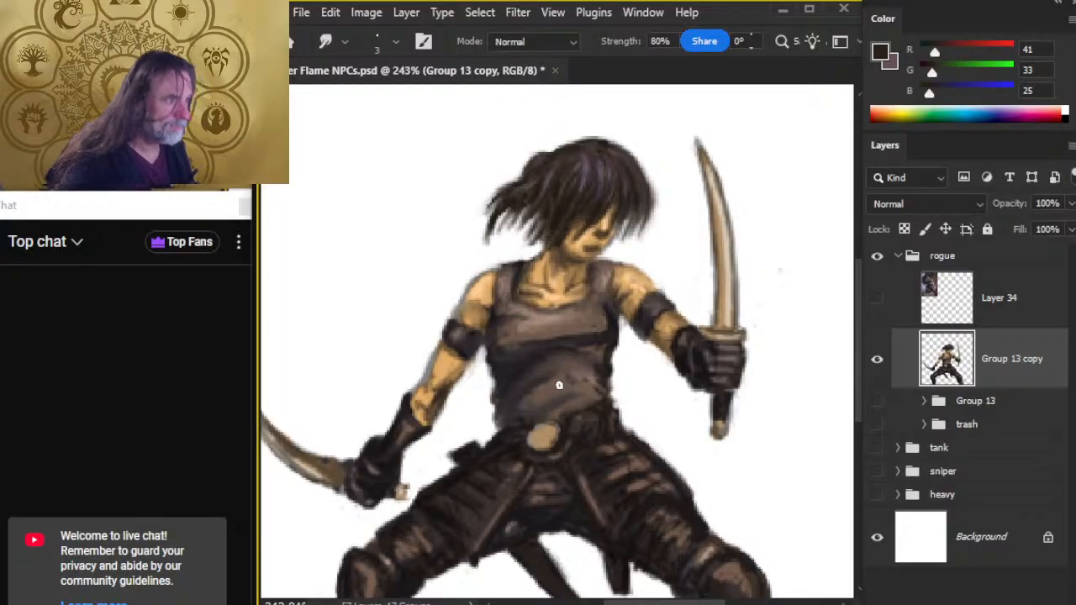
Smudge the skin shading and armbands on both arms into softer transitions.
{"action": "key", "text": "z"}
{"action": "left_click_drag", "start_coordinate": [596, 411], "coordinate": [526, 430]}
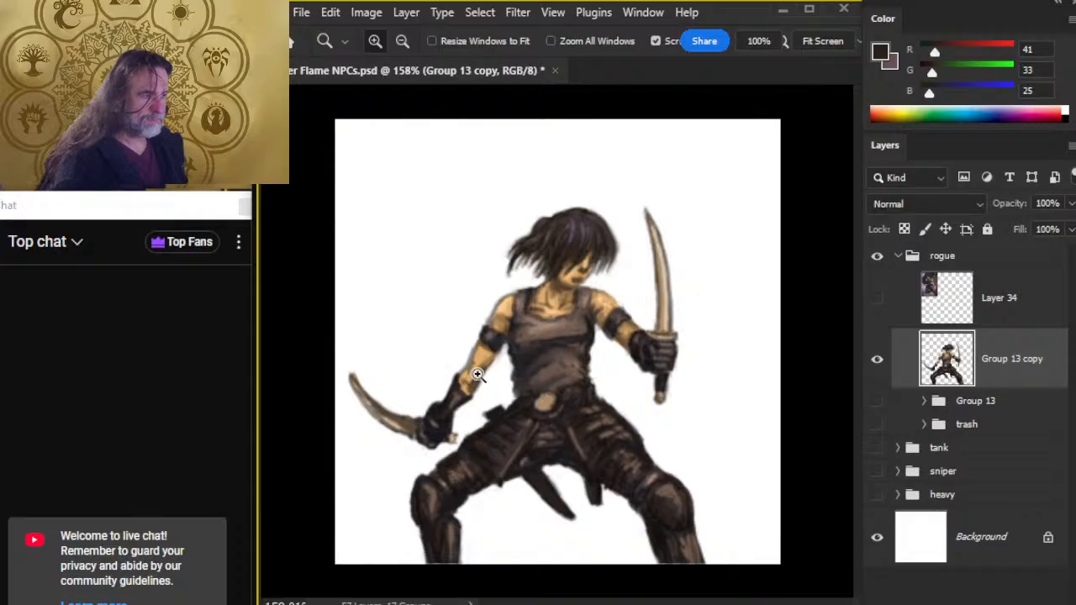
{"action": "left_click_drag", "start_coordinate": [462, 365], "coordinate": [480, 396]}
{"action": "key", "text": "r"}
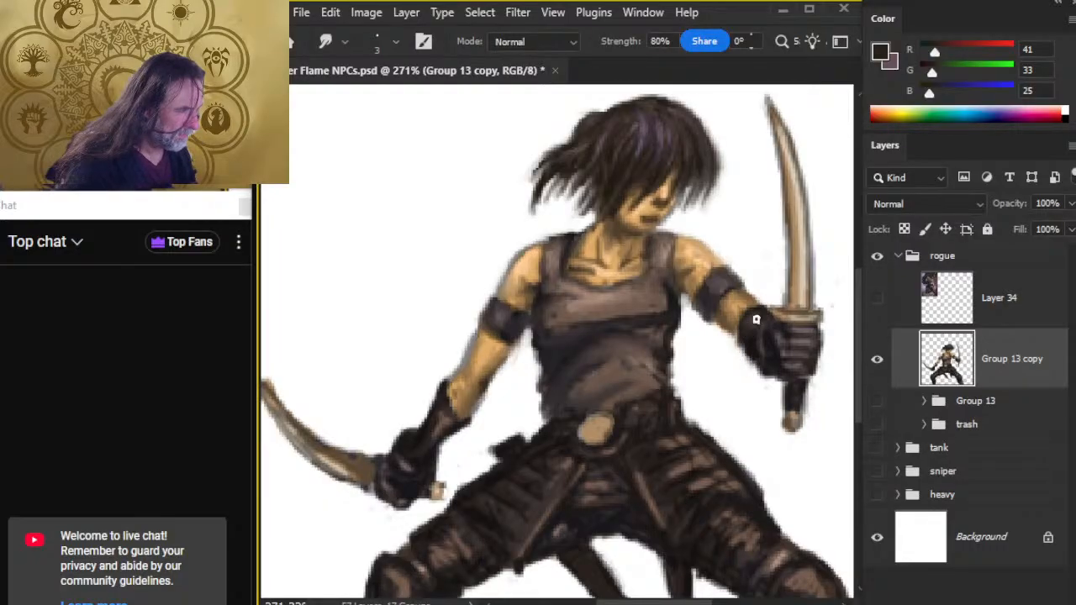
Paint the lowered arm's glove cuff with sampled dark brown of RGB 55, 43, 31, smudge it in and tidy the arm's outline.
{"action": "key", "text": "b"}
{"action": "left_click", "coordinate": [486, 382], "text": "alt"}
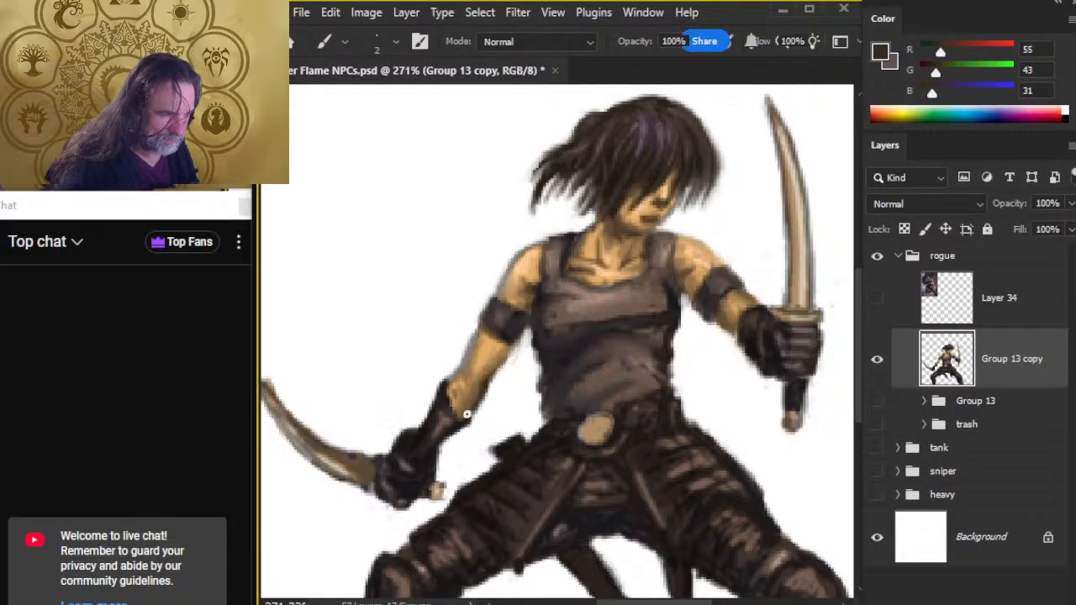
{"action": "key", "text": "r"}
{"action": "key", "text": "b"}
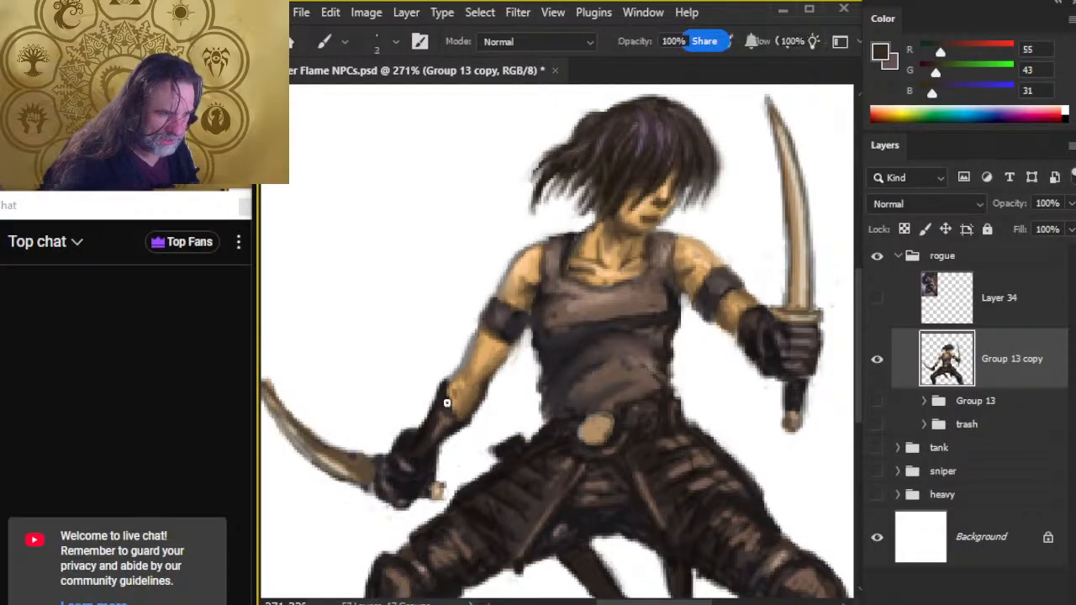
{"action": "mouse_move", "coordinate": [447, 400]}
{"action": "left_mouse_down"}
{"action": "mouse_move", "coordinate": [469, 419]}
{"action": "mouse_move", "coordinate": [458, 376]}
{"action": "left_mouse_up"}
{"action": "key", "text": "r"}
{"action": "key", "text": "b"}
{"action": "key", "text": "r"}
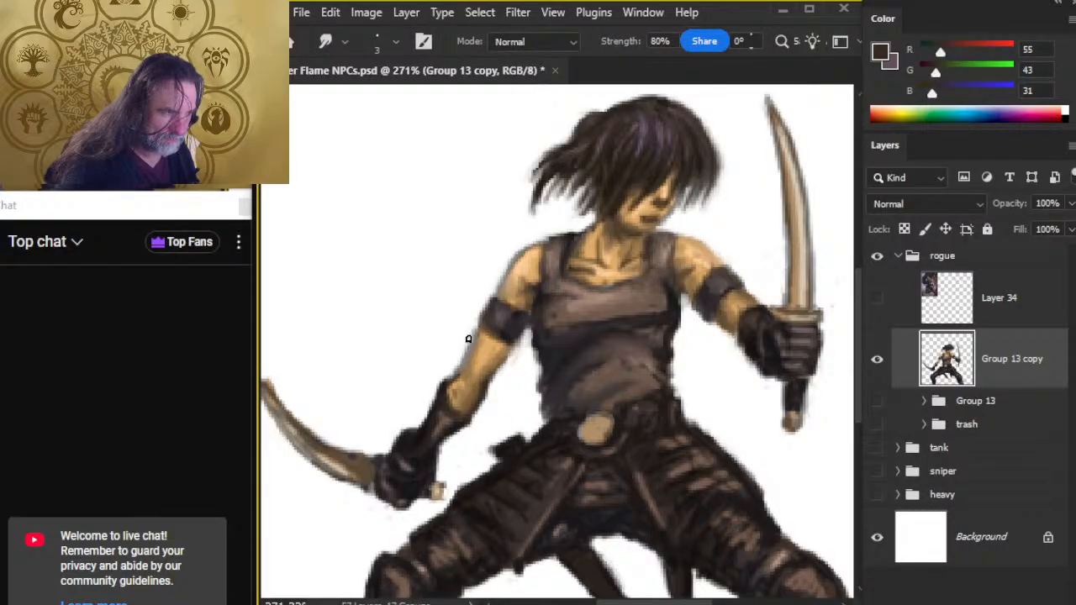
{"action": "key", "text": "e"}
{"action": "key", "text": "z"}
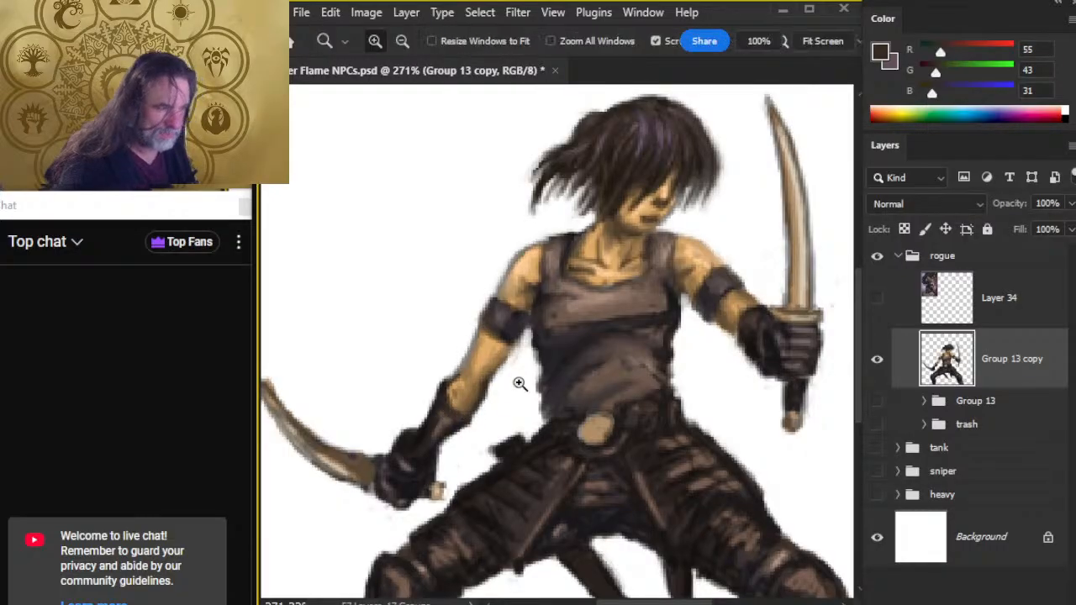
Erase rough pixels around the lowered curved blade and smudge its surface and edges smooth from tip to guard.
{"action": "left_click_drag", "start_coordinate": [518, 384], "coordinate": [478, 427]}
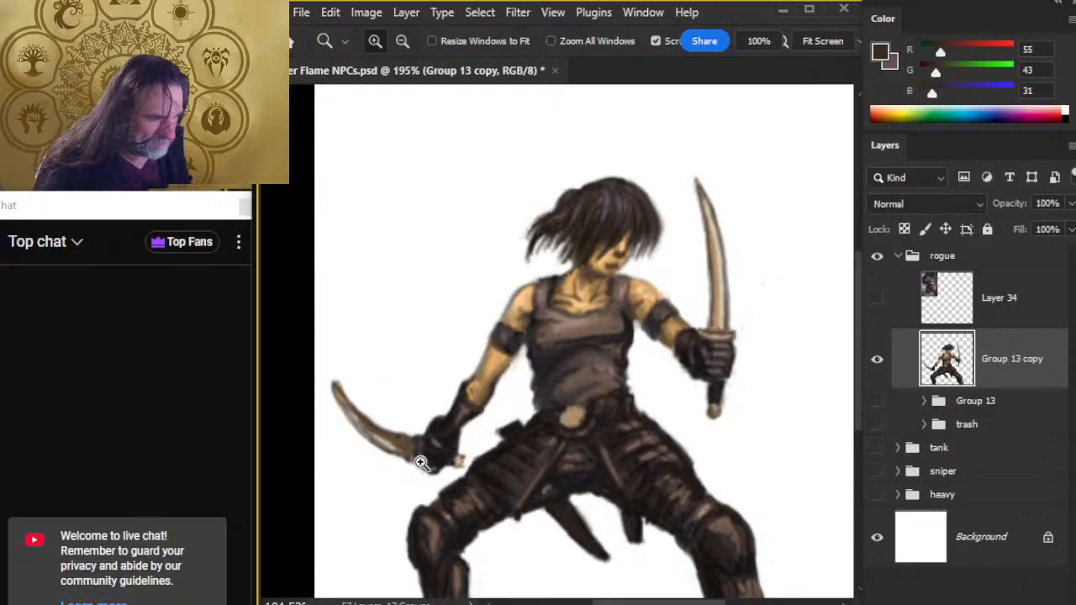
{"action": "left_click_drag", "start_coordinate": [432, 456], "coordinate": [480, 412]}
{"action": "key", "text": "e"}
{"action": "key", "text": "r"}
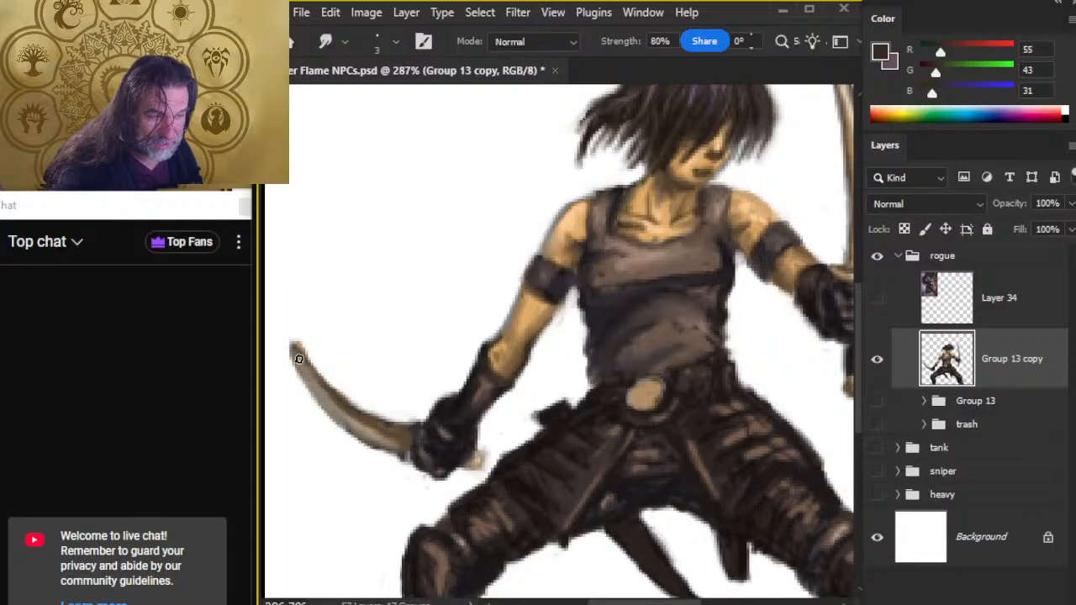
{"action": "key", "text": "e"}
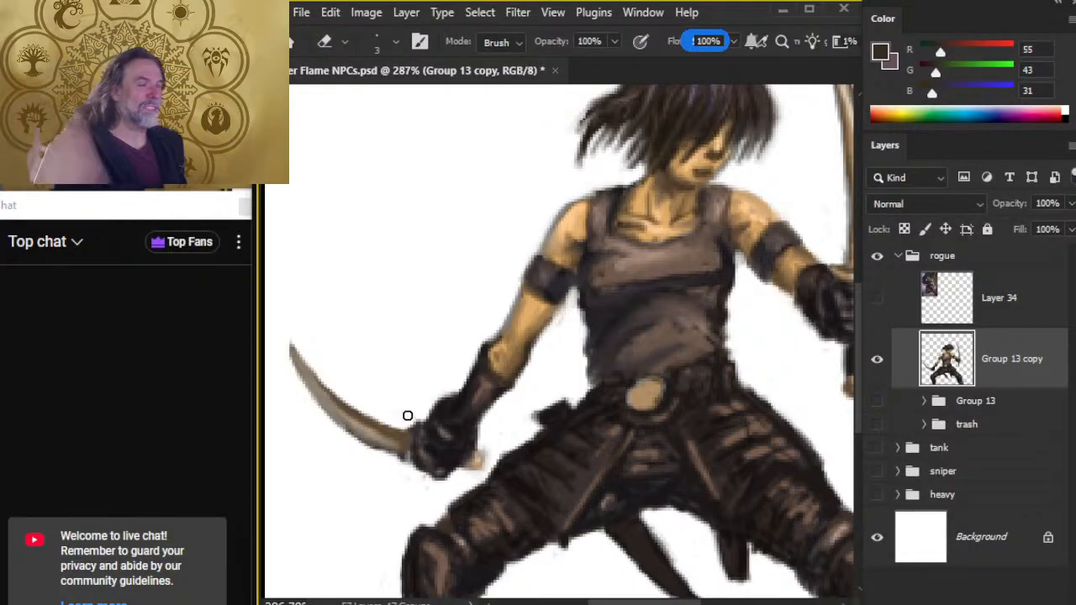
Shade the pommel of the lowered curved blade with sampled brown of RGB 91, 73, 53 and smudge it in.
{"action": "key", "text": "b"}
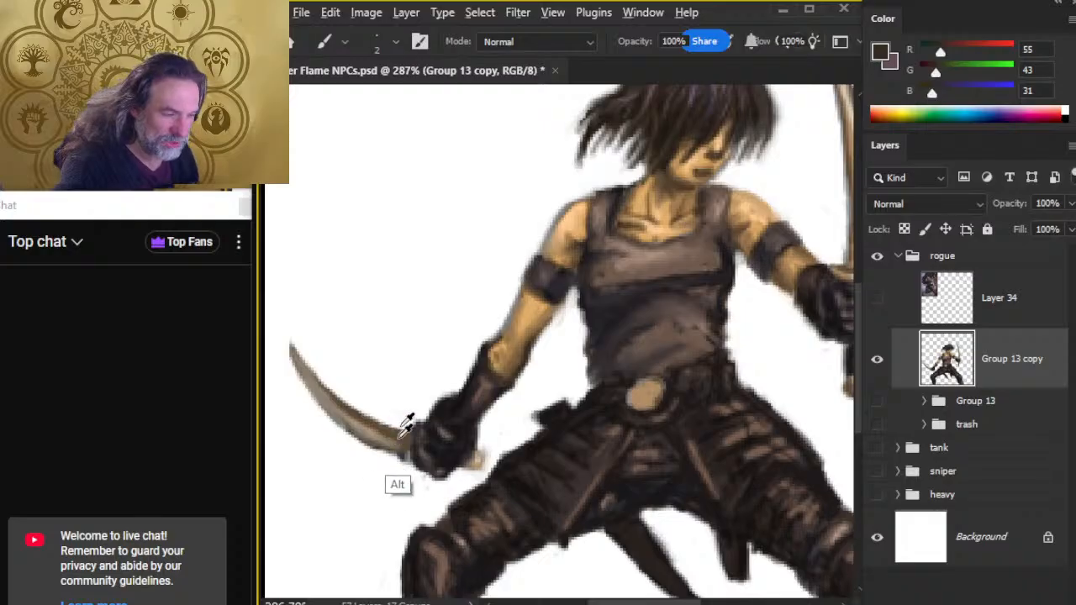
{"action": "left_click", "coordinate": [427, 446], "text": "alt"}
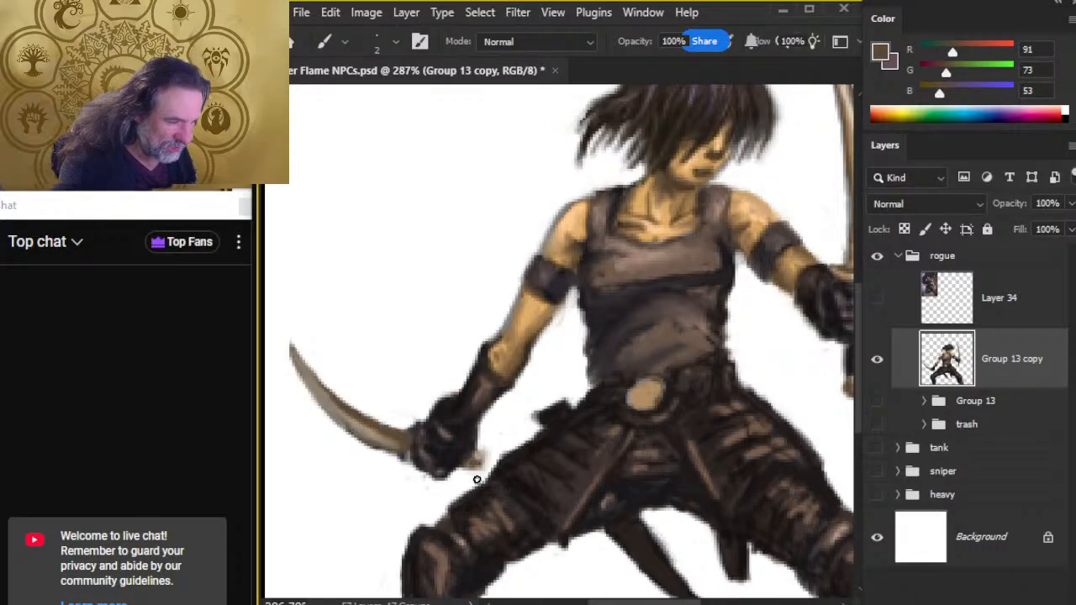
{"action": "key", "text": "r"}
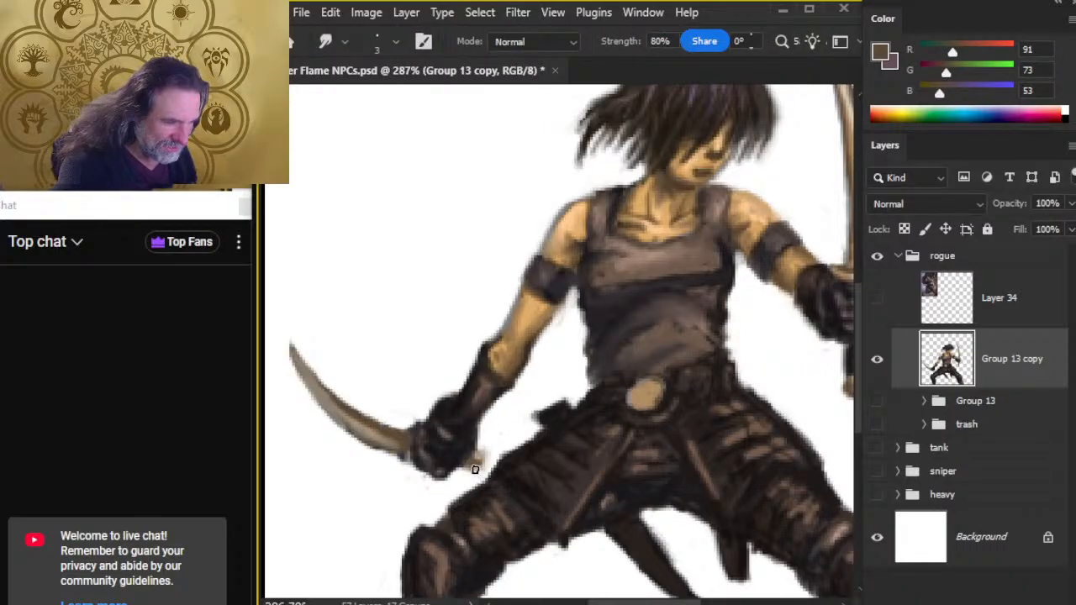
{"action": "key", "text": "b"}
{"action": "left_click", "coordinate": [400, 437], "text": "alt"}
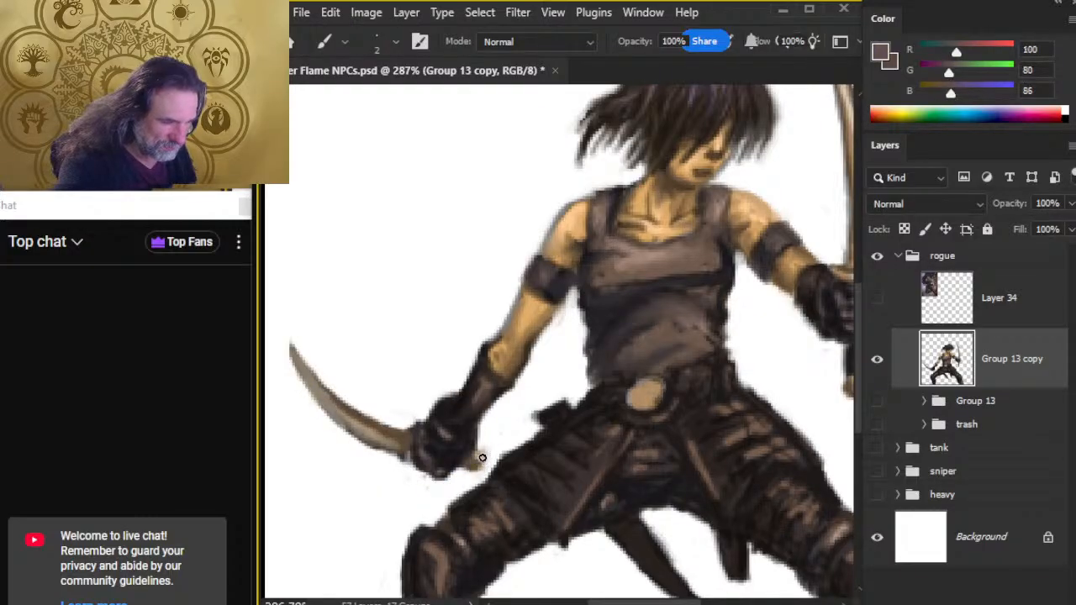
Paint a thin highlight along the lowered curved blade with sampled tan of RGB 172, 148, 120 and smudge it toward the tip.
{"action": "left_click", "coordinate": [483, 450], "text": "alt"}
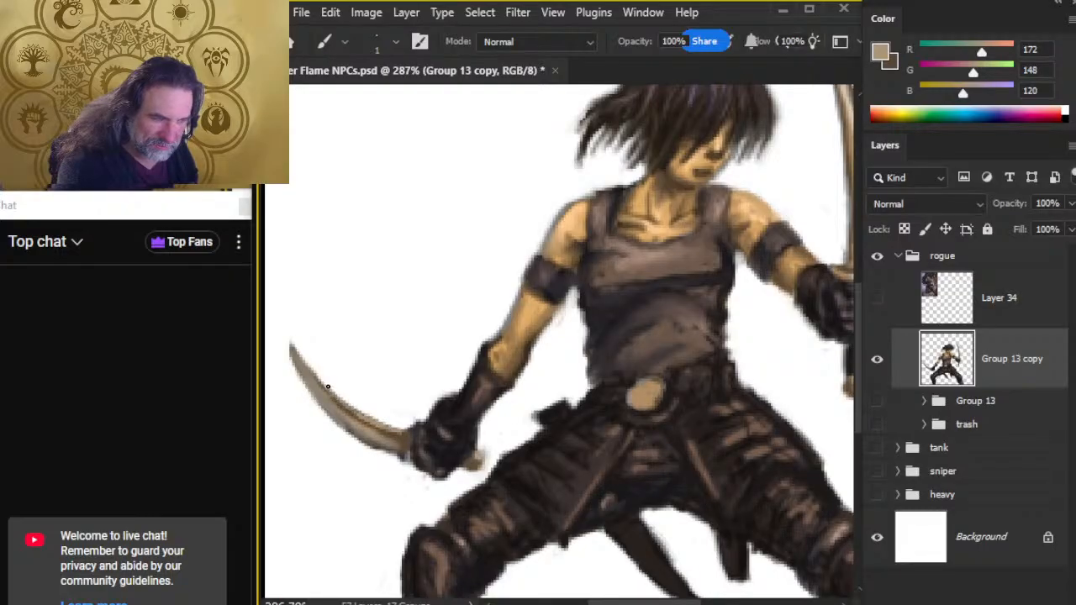
{"action": "key", "text": "r"}
{"action": "left_click_drag", "start_coordinate": [359, 412], "coordinate": [305, 361]}
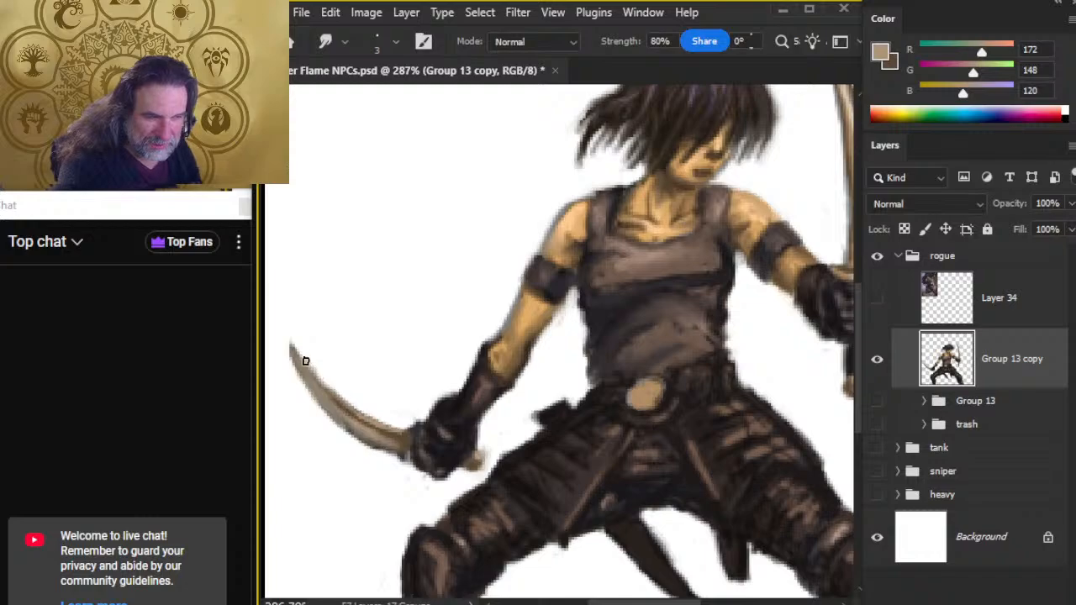
Erase stray pixels along the lowered blade's upper edge and smudge its shading smooth between guard and tip.
{"action": "key", "text": "e"}
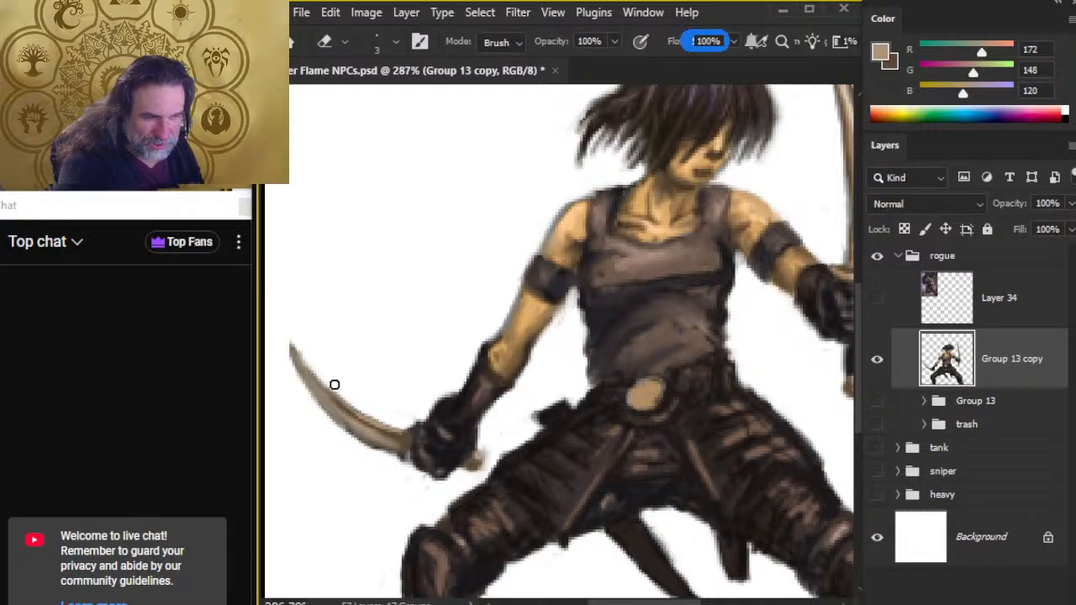
{"action": "key", "text": "r"}
{"action": "mouse_move", "coordinate": [334, 398]}
{"action": "left_mouse_down"}
{"action": "mouse_move", "coordinate": [300, 372]}
{"action": "mouse_move", "coordinate": [332, 401]}
{"action": "left_mouse_up"}
{"action": "mouse_move", "coordinate": [296, 359]}
{"action": "left_mouse_down"}
{"action": "mouse_move", "coordinate": [341, 407]}
{"action": "mouse_move", "coordinate": [305, 365]}
{"action": "left_mouse_up"}
{"action": "left_click_drag", "start_coordinate": [341, 406], "coordinate": [317, 385]}
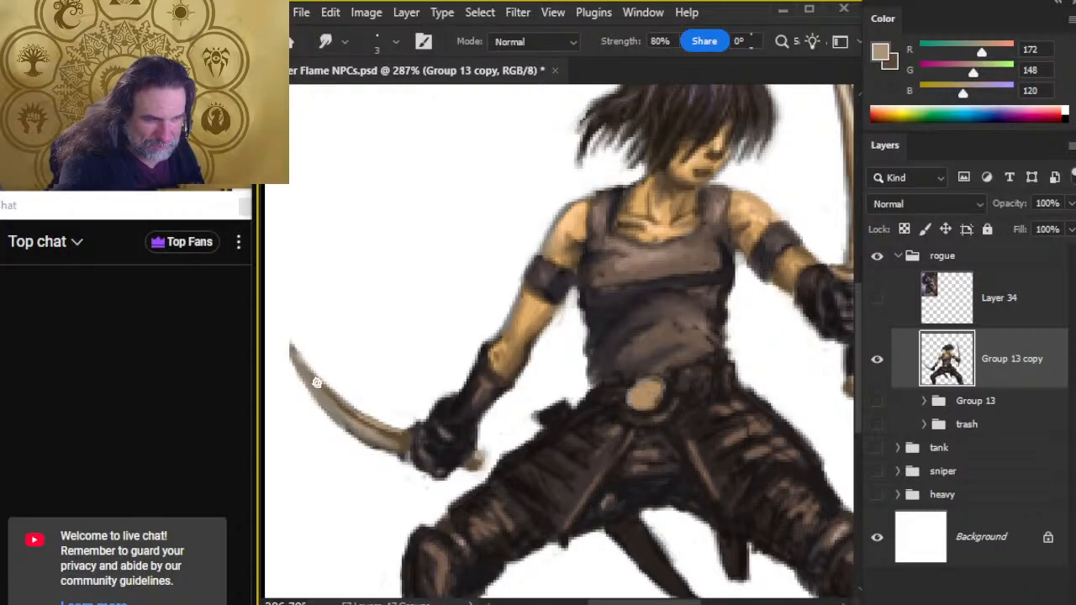
{"action": "key", "text": "e"}
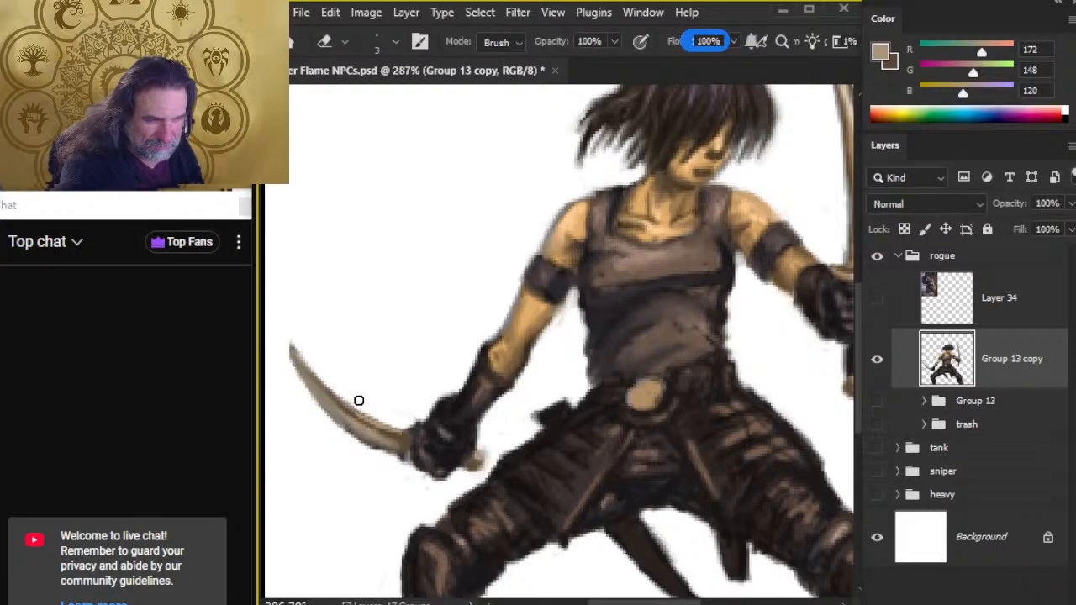
{"action": "key", "text": "r"}
{"action": "mouse_move", "coordinate": [359, 401]}
{"action": "left_mouse_down"}
{"action": "mouse_move", "coordinate": [384, 448]}
{"action": "mouse_move", "coordinate": [356, 430]}
{"action": "mouse_move", "coordinate": [397, 455]}
{"action": "mouse_move", "coordinate": [335, 411]}
{"action": "mouse_move", "coordinate": [363, 445]}
{"action": "mouse_move", "coordinate": [327, 433]}
{"action": "left_mouse_up"}
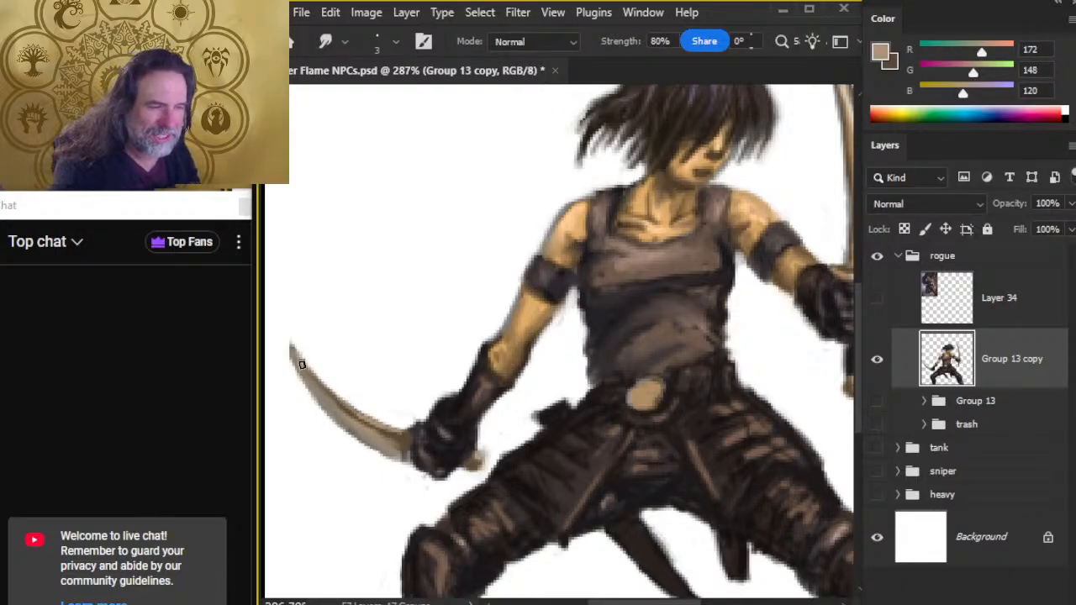
Select the lowered blade with the Lasso, shift it slightly toward the hand, deselect it and clean up the surrounding edges.
{"action": "key", "text": "l"}
{"action": "mouse_move", "coordinate": [295, 321]}
{"action": "left_mouse_down"}
{"action": "mouse_move", "coordinate": [279, 378]}
{"action": "mouse_move", "coordinate": [356, 494]}
{"action": "mouse_move", "coordinate": [415, 500]}
{"action": "mouse_move", "coordinate": [425, 480]}
{"action": "mouse_move", "coordinate": [409, 458]}
{"action": "mouse_move", "coordinate": [417, 420]}
{"action": "mouse_move", "coordinate": [393, 381]}
{"action": "mouse_move", "coordinate": [416, 394]}
{"action": "left_mouse_up"}
{"action": "key", "text": "v"}
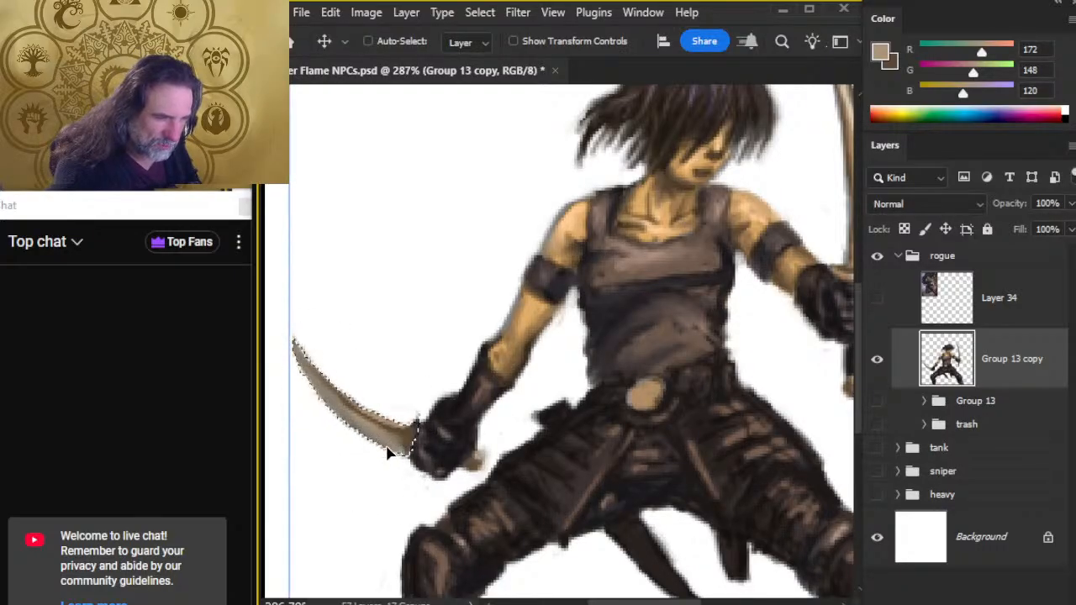
{"action": "key", "text": "l"}
{"action": "left_click", "coordinate": [428, 457]}
{"action": "key", "text": "r"}
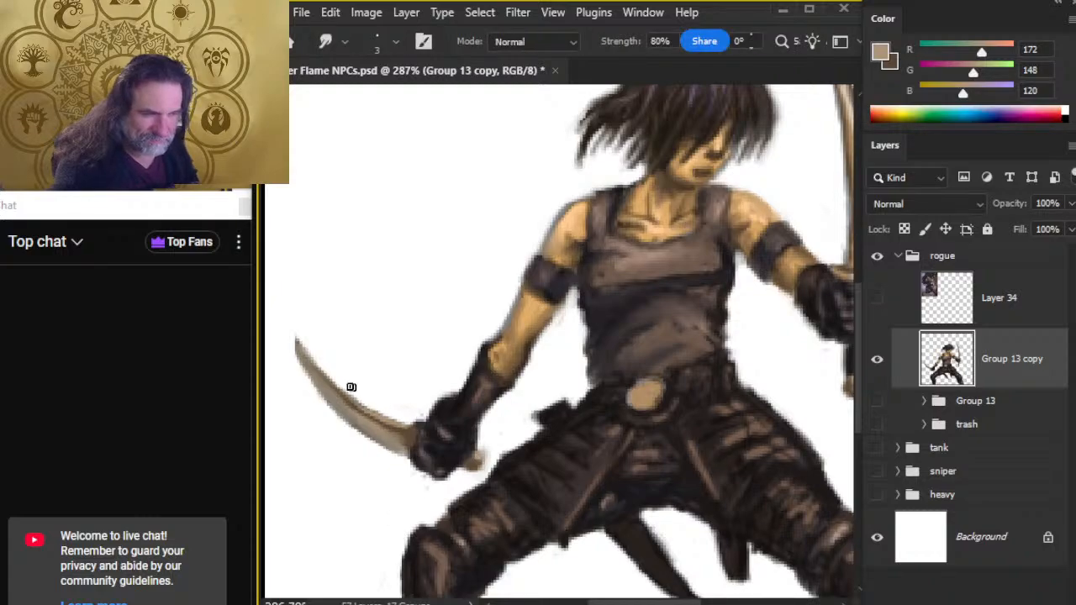
{"action": "key", "text": "e"}
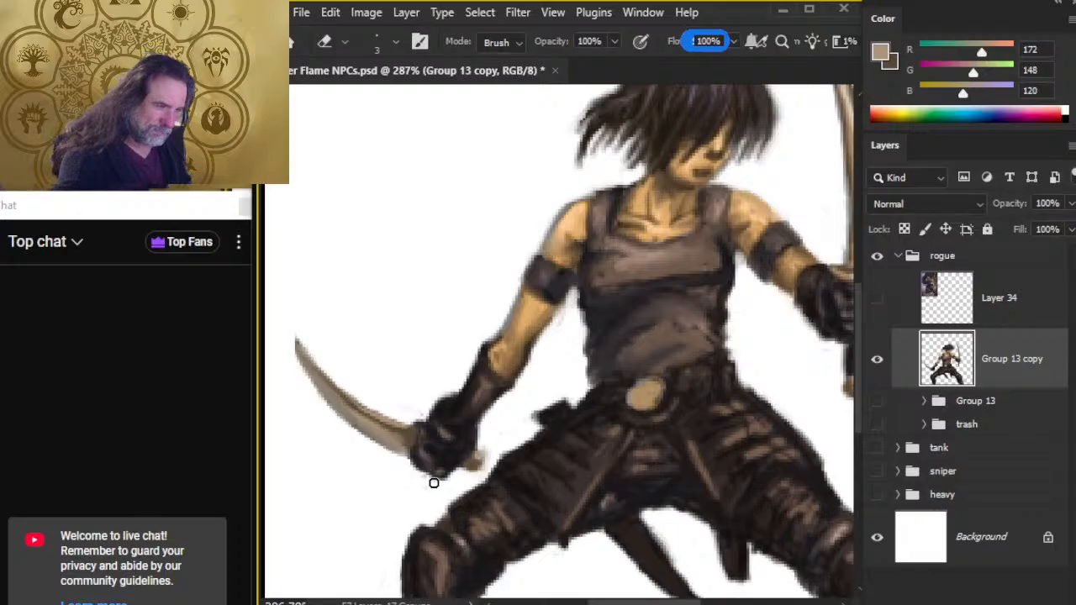
Paint highlights on the lowered hand's glove with sampled grey-brown of RGB 89, 76, 76 and smudge them into the dark leather.
{"action": "key", "text": "z"}
{"action": "left_click_drag", "start_coordinate": [423, 484], "coordinate": [367, 499]}
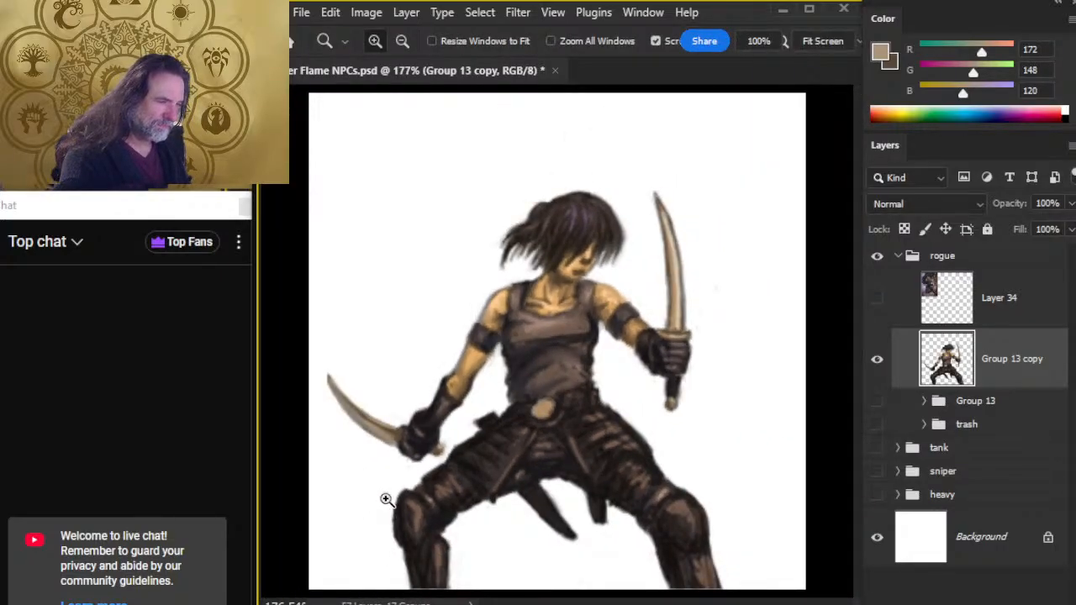
{"action": "left_click_drag", "start_coordinate": [404, 478], "coordinate": [458, 424]}
{"action": "key", "text": "r"}
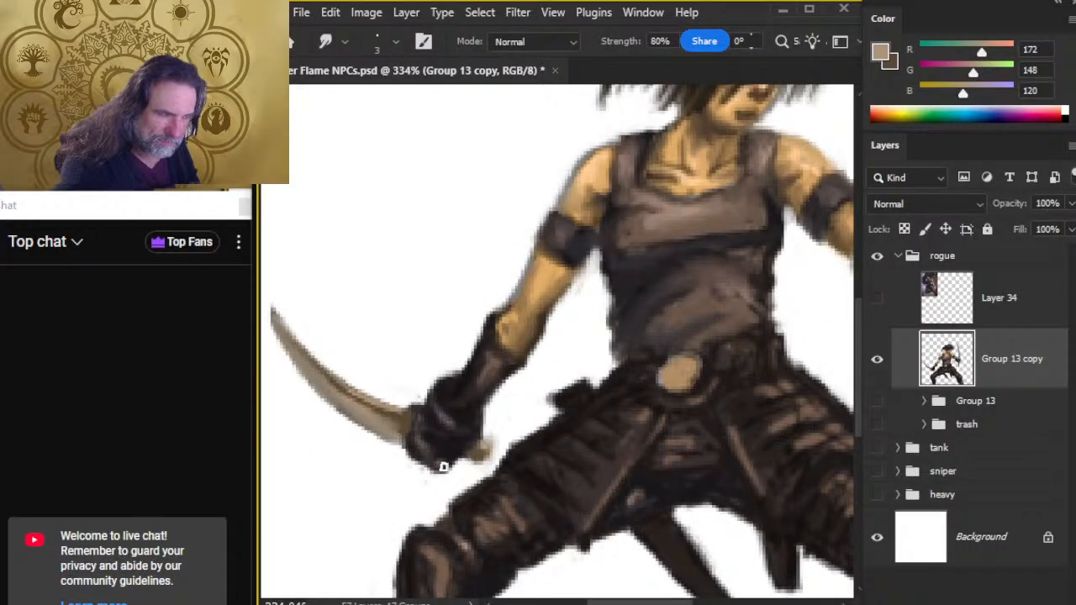
{"action": "key", "text": "b"}
{"action": "key", "text": "alt"}
{"action": "left_click", "coordinate": [448, 415], "text": "alt"}
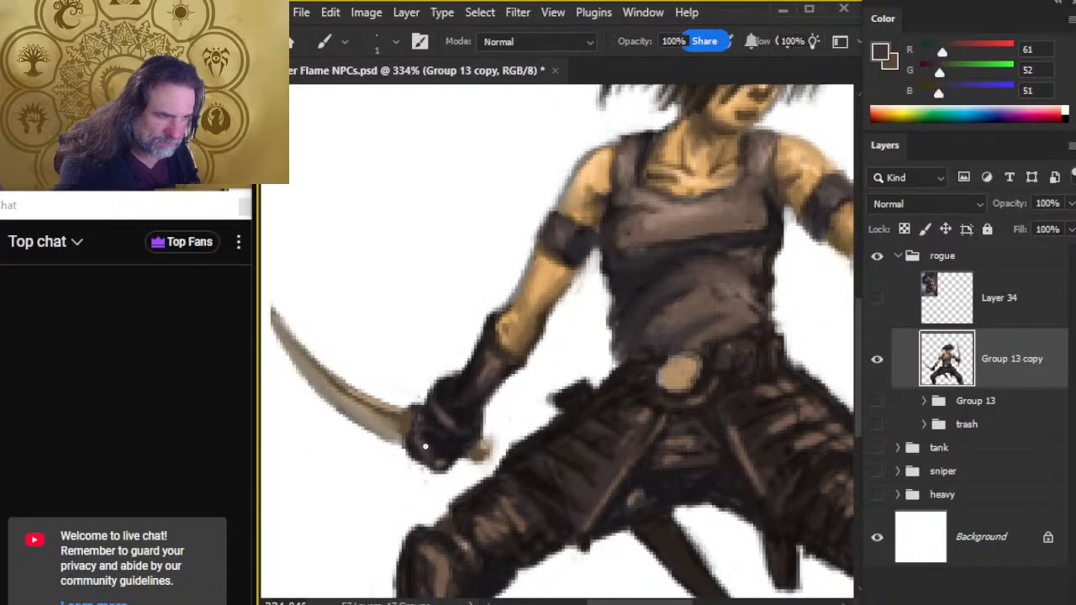
{"action": "left_click", "coordinate": [445, 418], "text": "alt"}
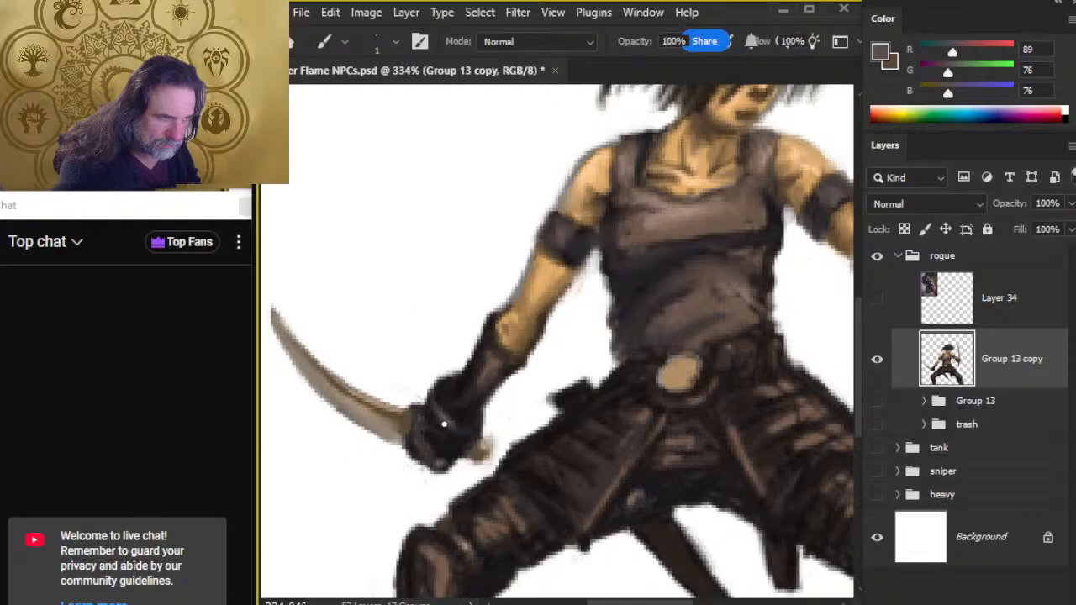
{"action": "left_click_drag", "start_coordinate": [411, 439], "coordinate": [424, 456]}
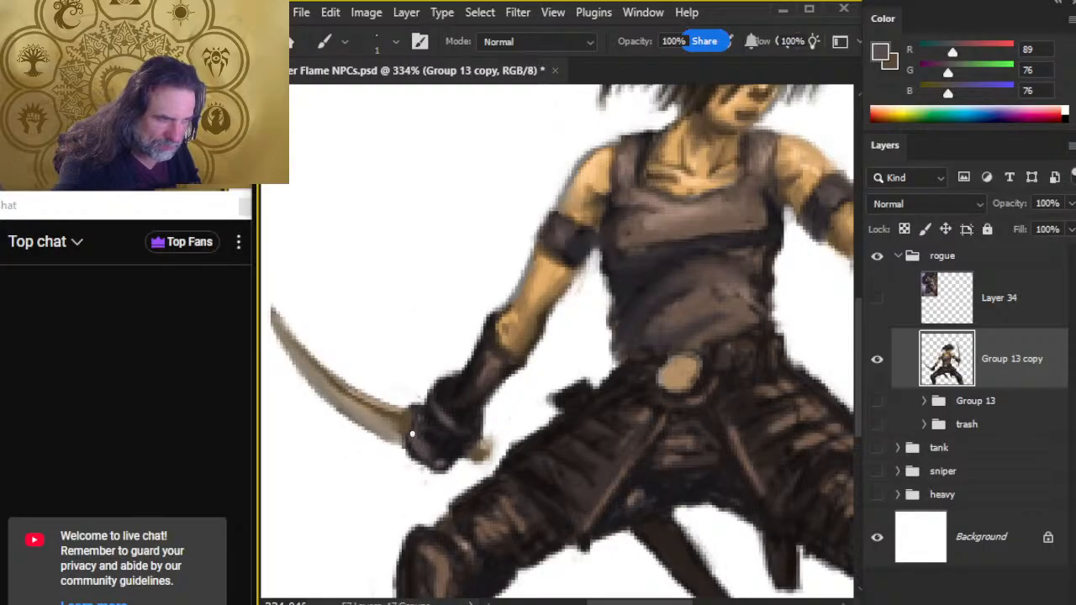
{"action": "key", "text": "r"}
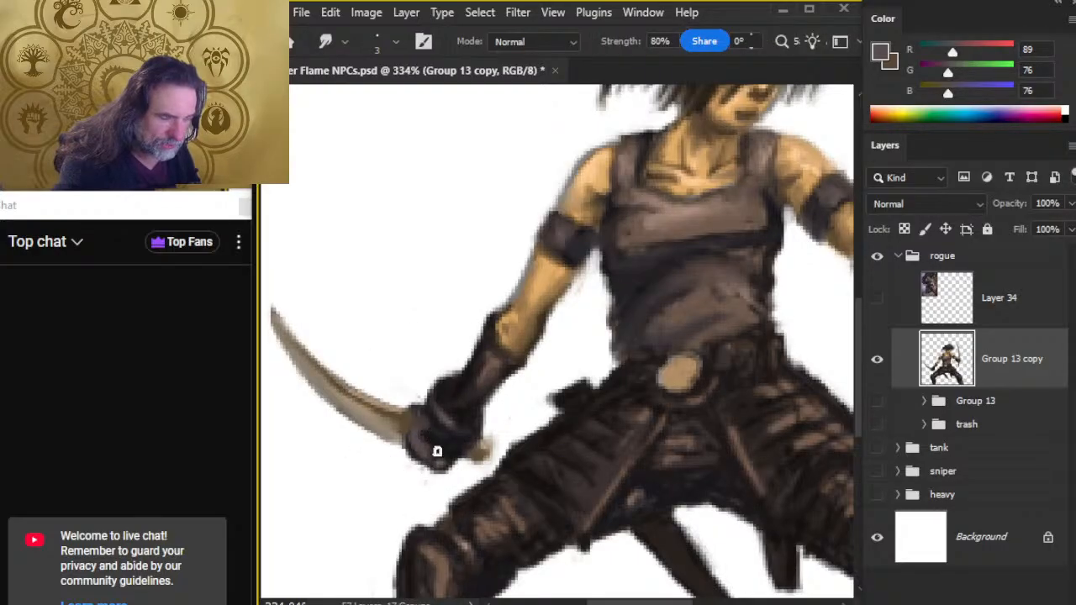
{"action": "left_click_drag", "start_coordinate": [427, 440], "coordinate": [444, 472]}
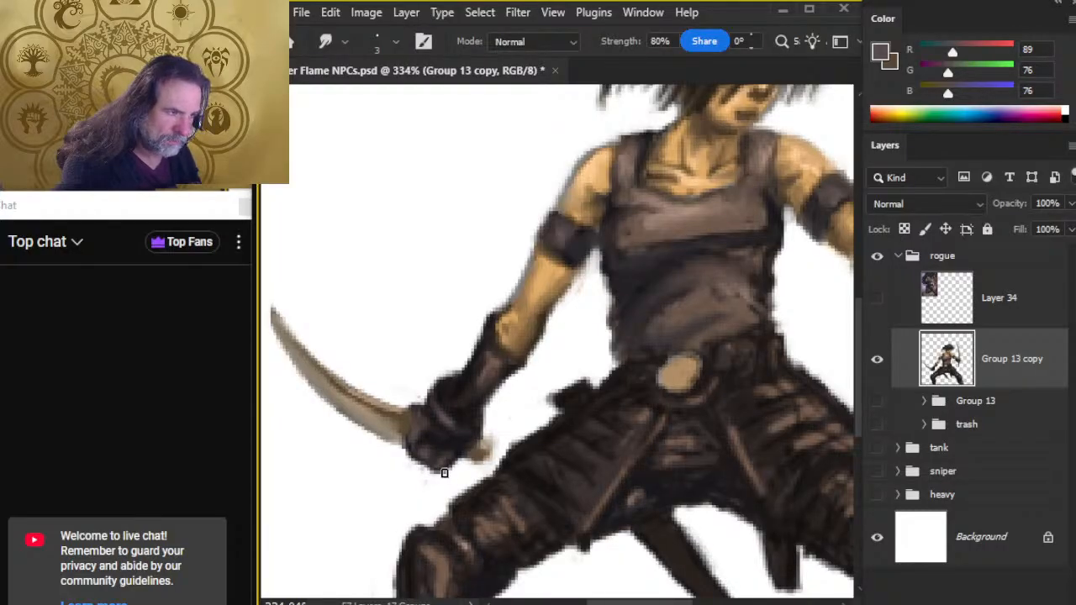
Refine the lowered glove's fingers, then shade the pommel beside it with sampled brown of RGB 98, 80, 57 and smudge it.
{"action": "key", "text": "b"}
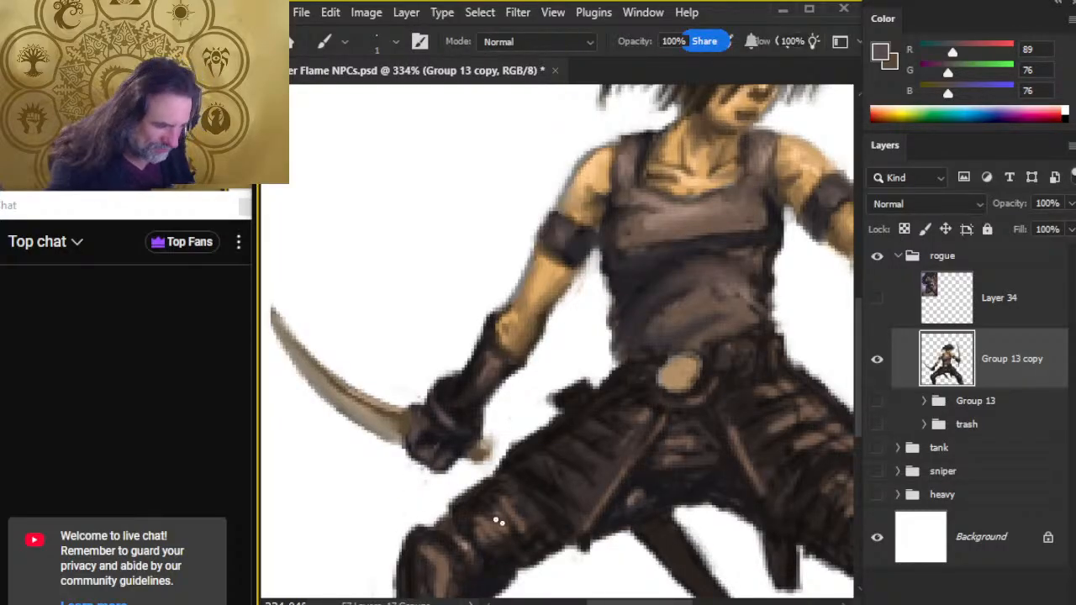
{"action": "left_click_drag", "start_coordinate": [639, 485], "coordinate": [526, 520]}
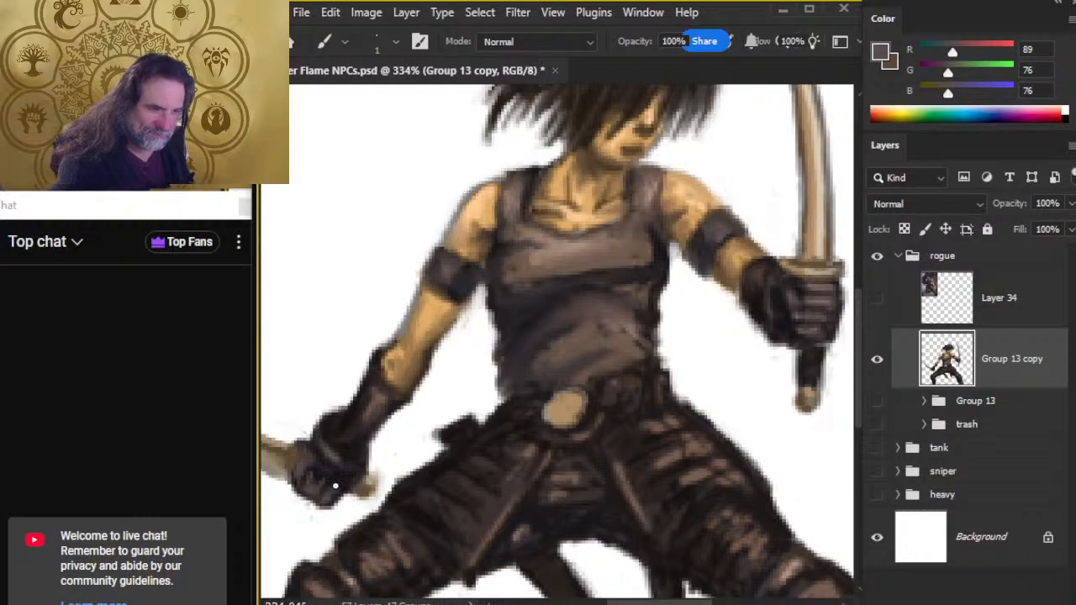
{"action": "key", "text": "r"}
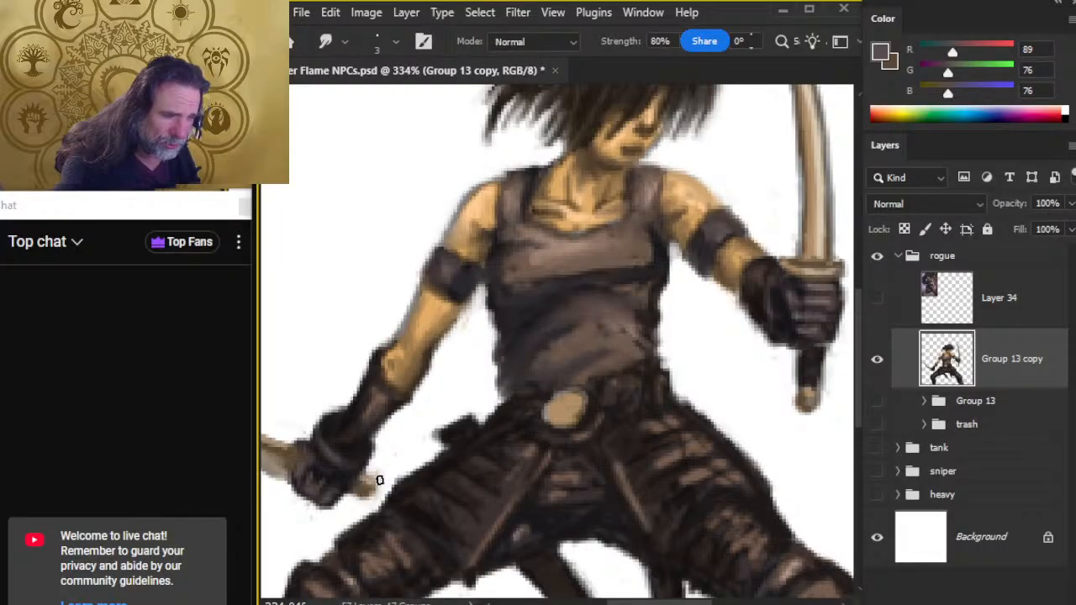
{"action": "key", "text": "b"}
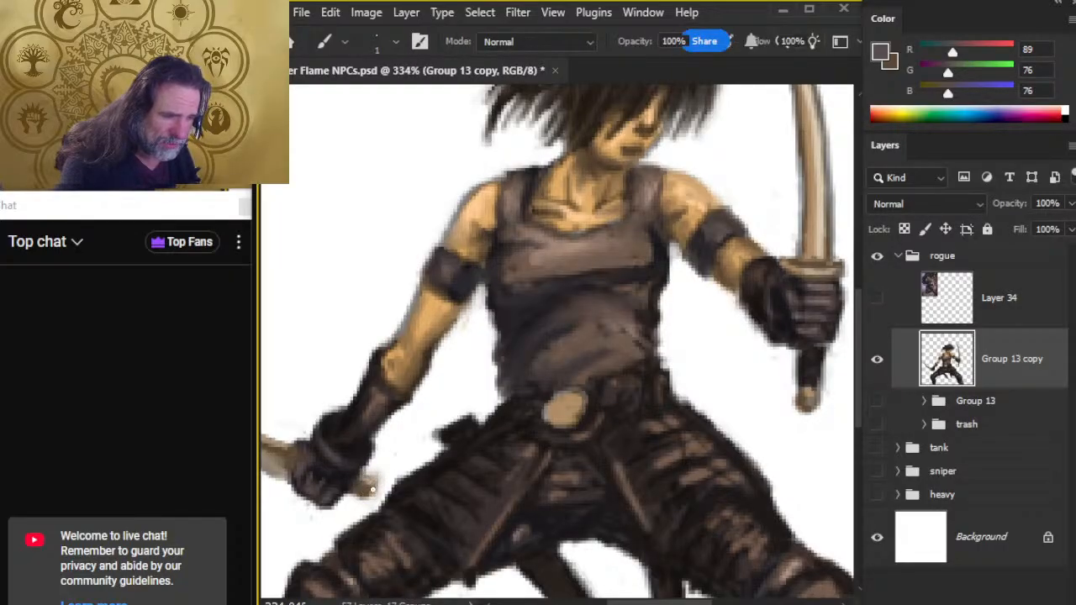
{"action": "left_click", "coordinate": [311, 441], "text": "alt"}
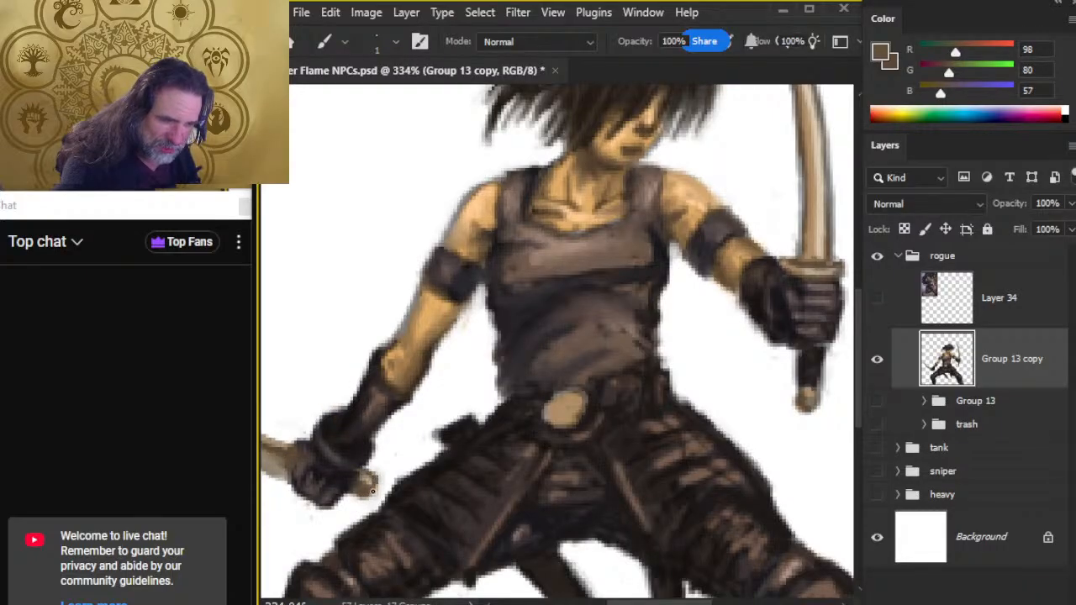
{"action": "key", "text": "r"}
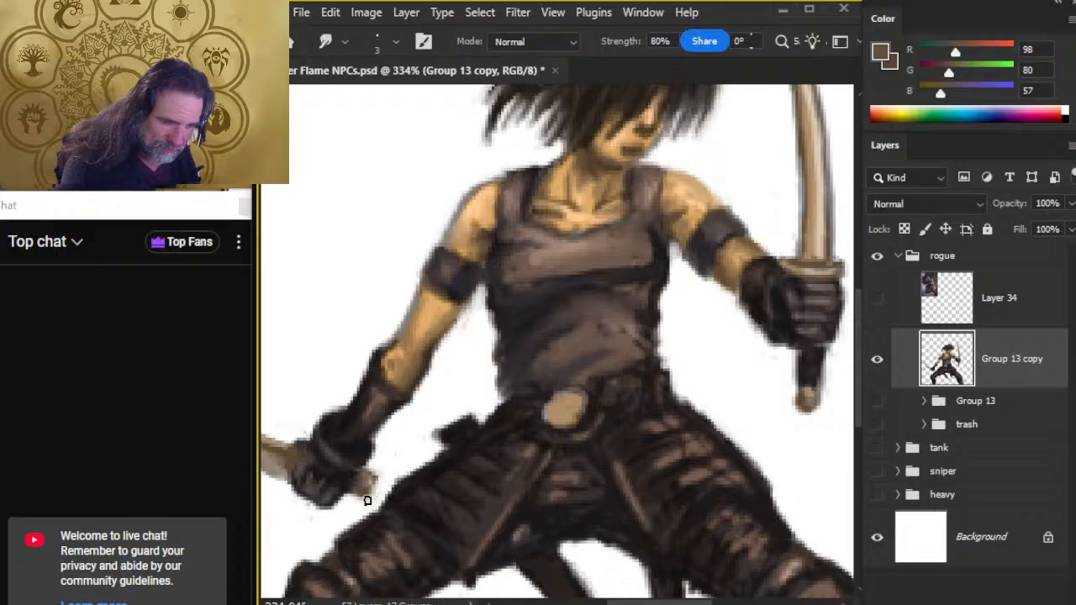
Select the raised sword's handle below the fist with the Lasso, nudge it slightly up and toward the body, and deselect it.
{"action": "key", "text": "z"}
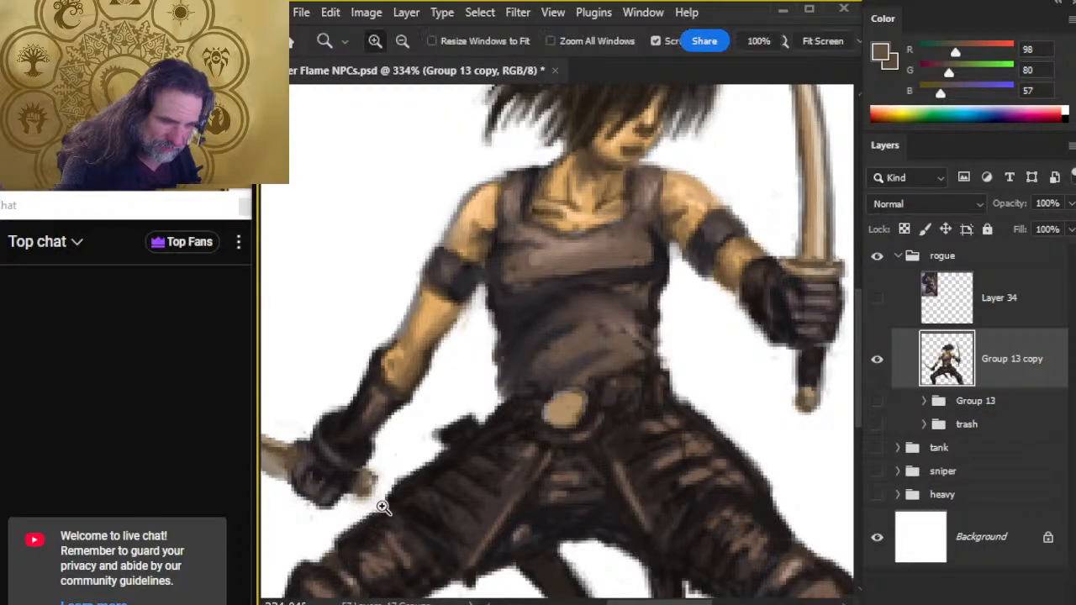
{"action": "left_click", "coordinate": [383, 506], "text": "alt"}
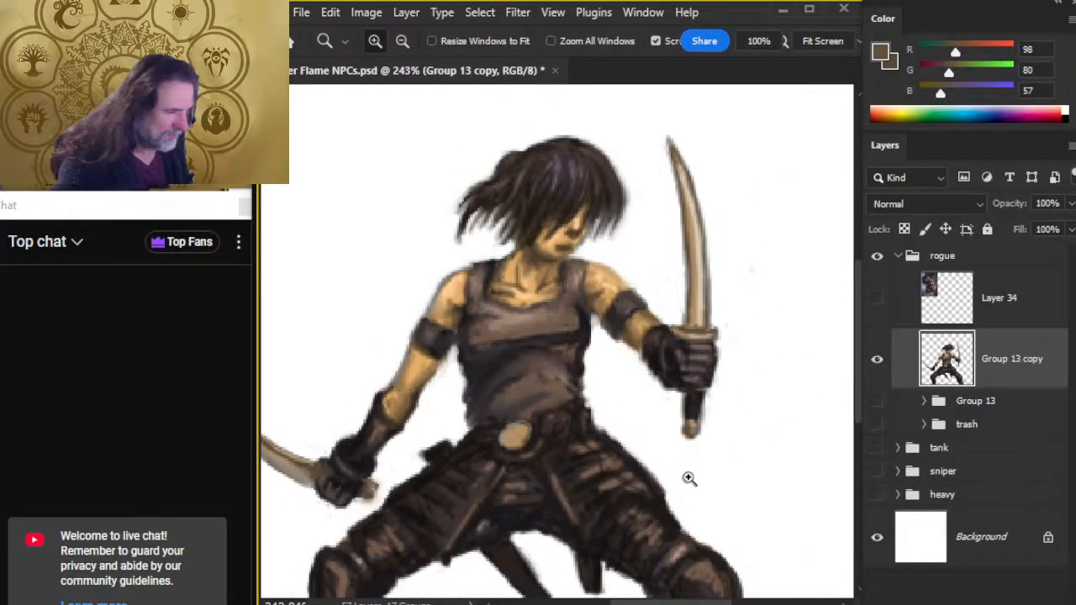
{"action": "left_click_drag", "start_coordinate": [631, 442], "coordinate": [446, 475]}
{"action": "key", "text": "r"}
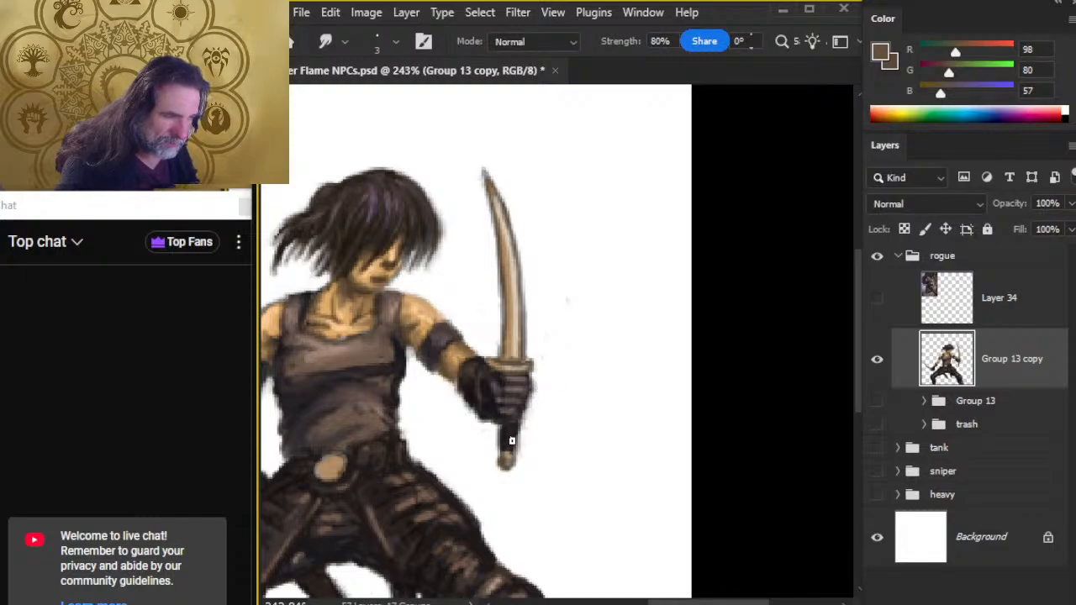
{"action": "key", "text": "l"}
{"action": "mouse_move", "coordinate": [536, 429]}
{"action": "left_mouse_down"}
{"action": "mouse_move", "coordinate": [499, 426]}
{"action": "mouse_move", "coordinate": [487, 477]}
{"action": "mouse_move", "coordinate": [533, 432]}
{"action": "left_mouse_up"}
{"action": "key", "text": "v"}
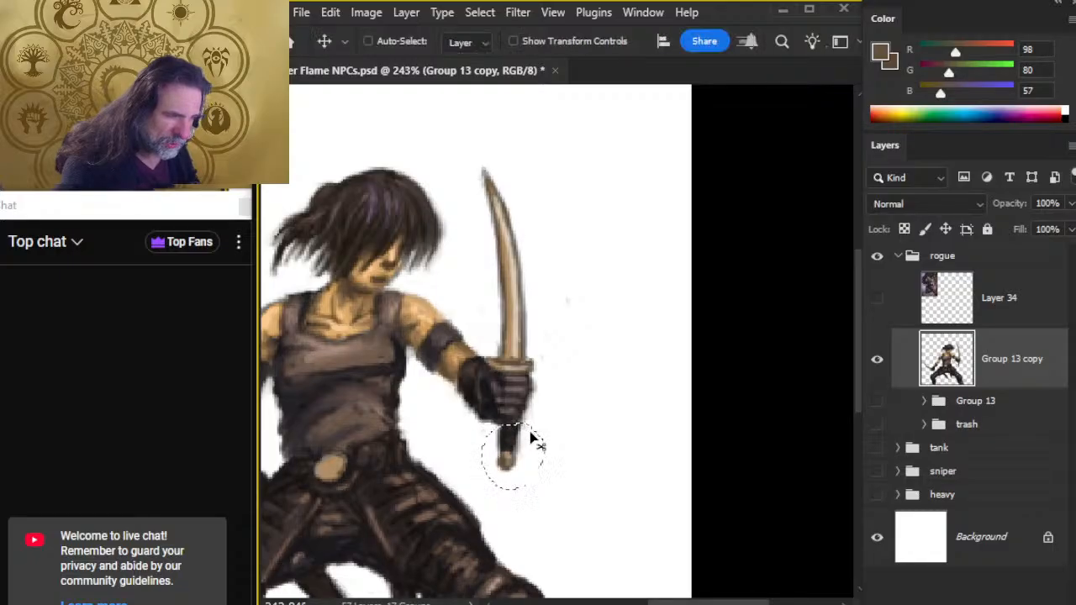
{"action": "key", "text": "Up"}
{"action": "key", "text": "Up"}
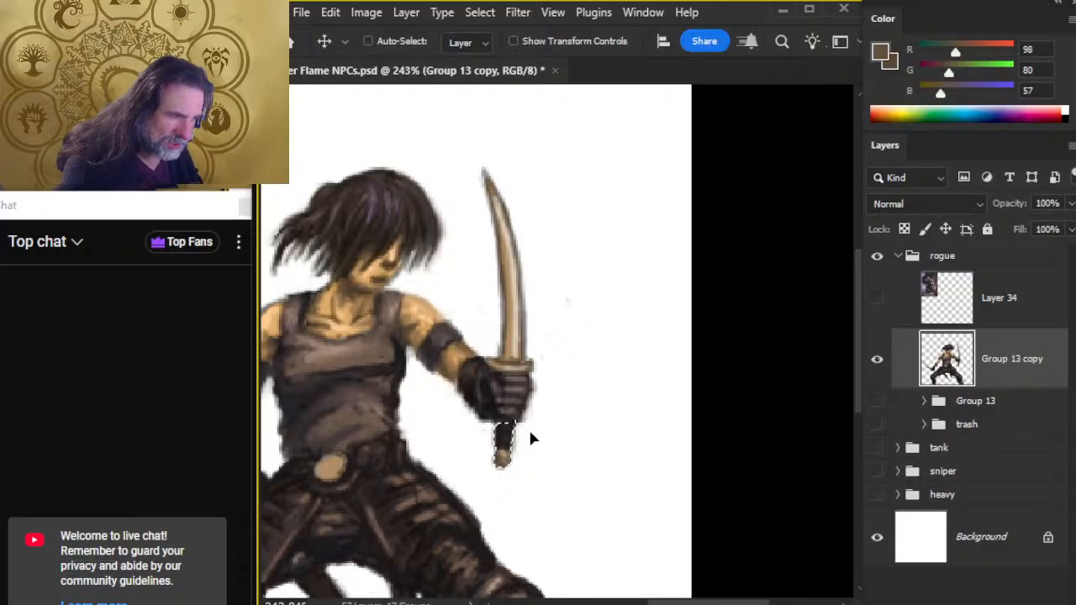
{"action": "key", "text": "Right"}
{"action": "key", "text": "ctrl+d"}
{"action": "key", "text": "l"}
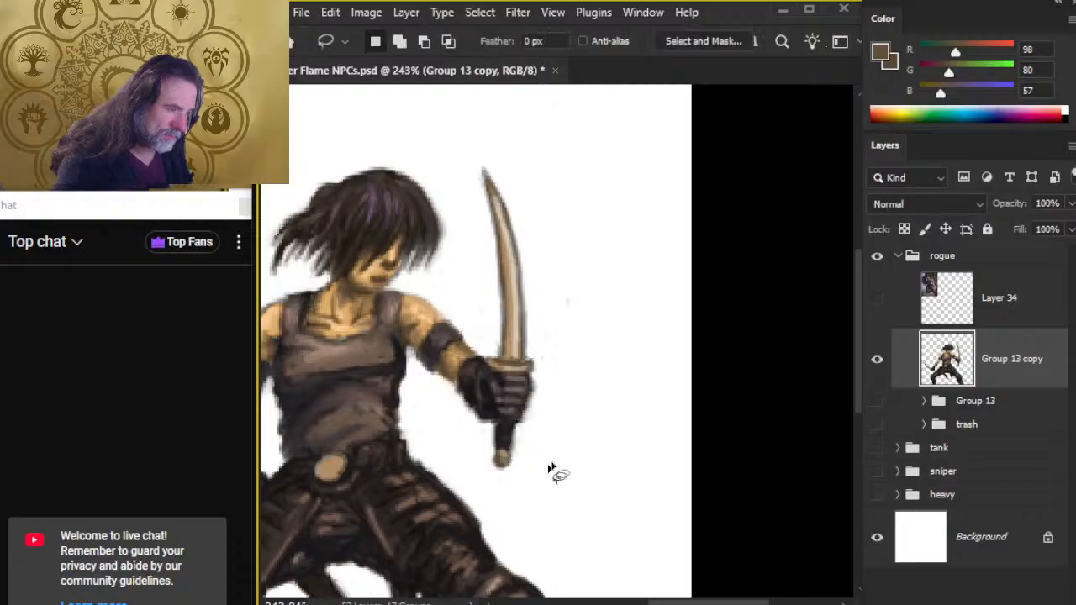
Smudge the raised sword's guard and blade smooth up to the tip, and erase rough pixels along the blade's edge.
{"action": "key", "text": "r"}
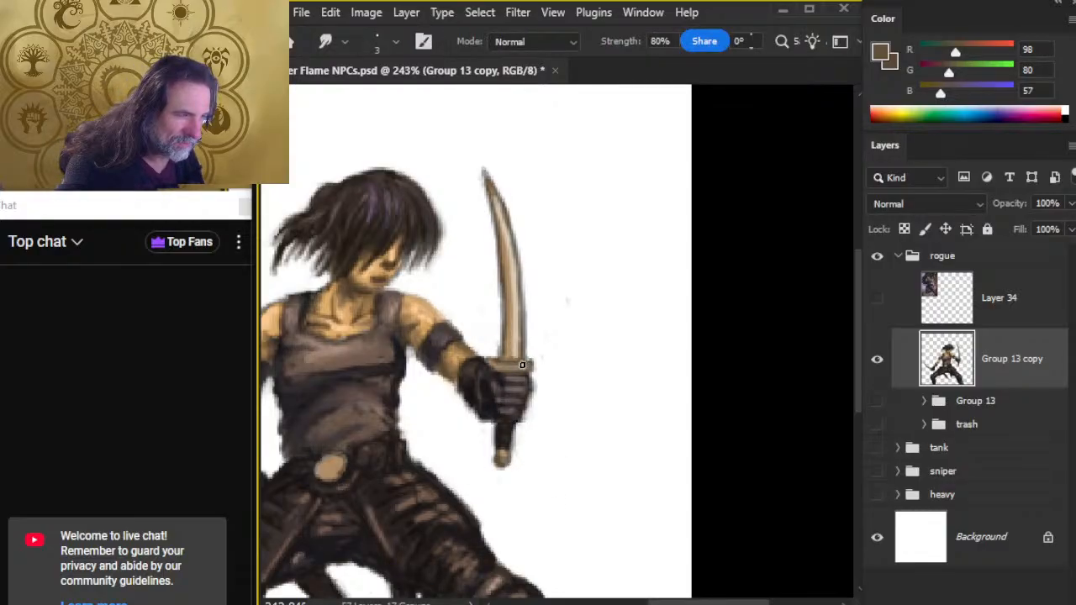
{"action": "key", "text": "e"}
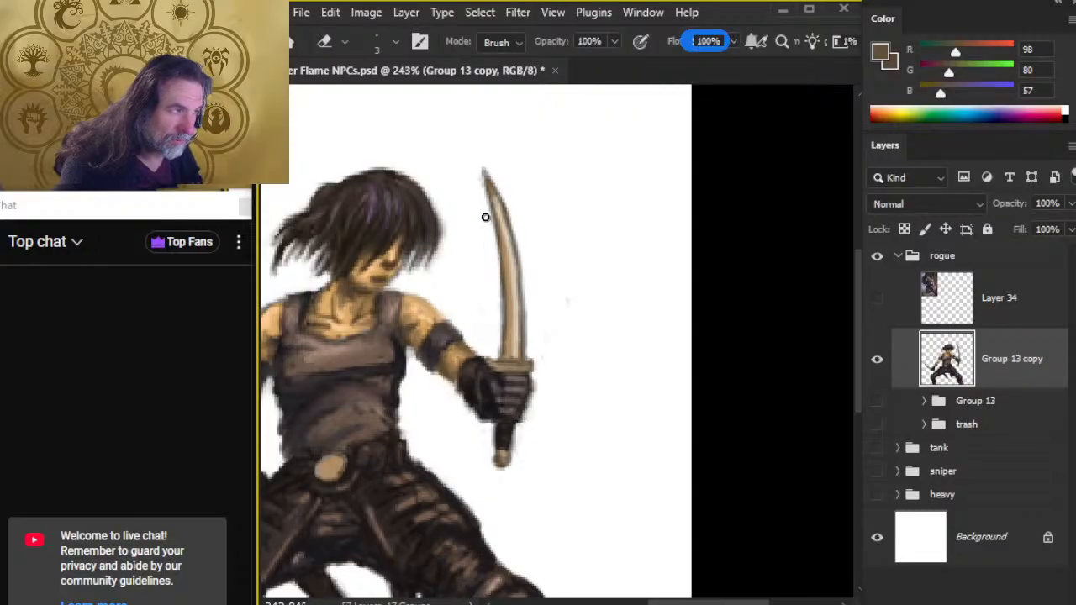
{"action": "key", "text": "r"}
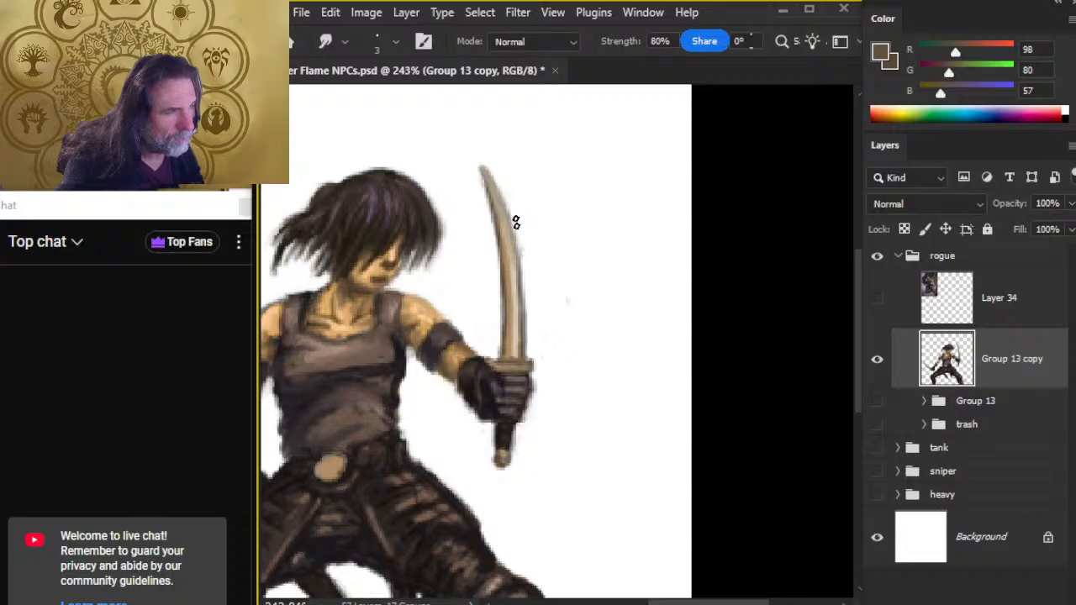
Erase and smudge the raised blade's outer edge into a clean curve from the tip down to the guard.
{"action": "key", "text": "e"}
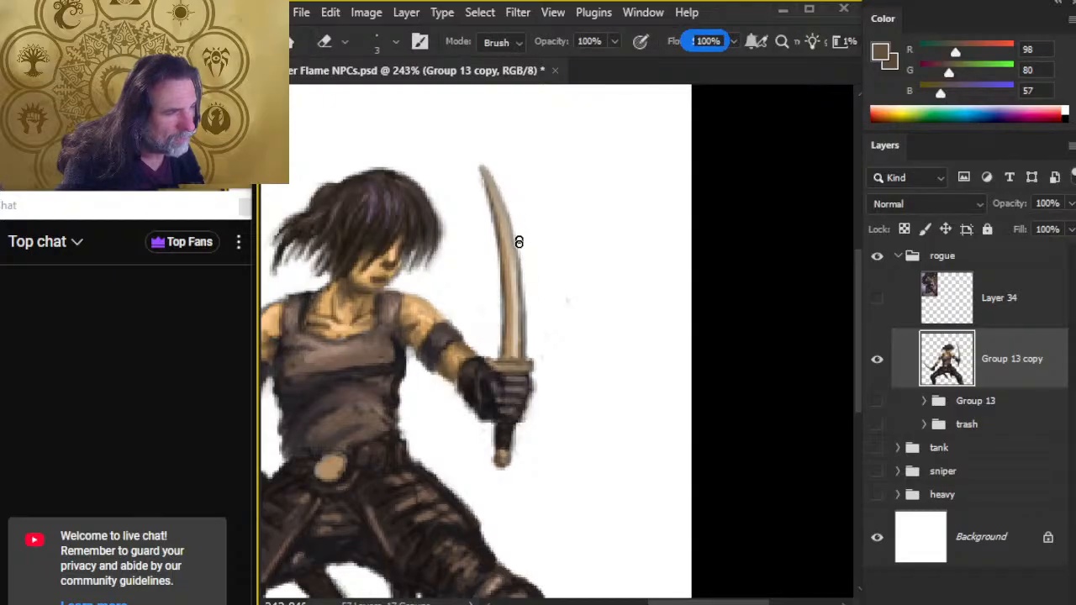
{"action": "key", "text": "r"}
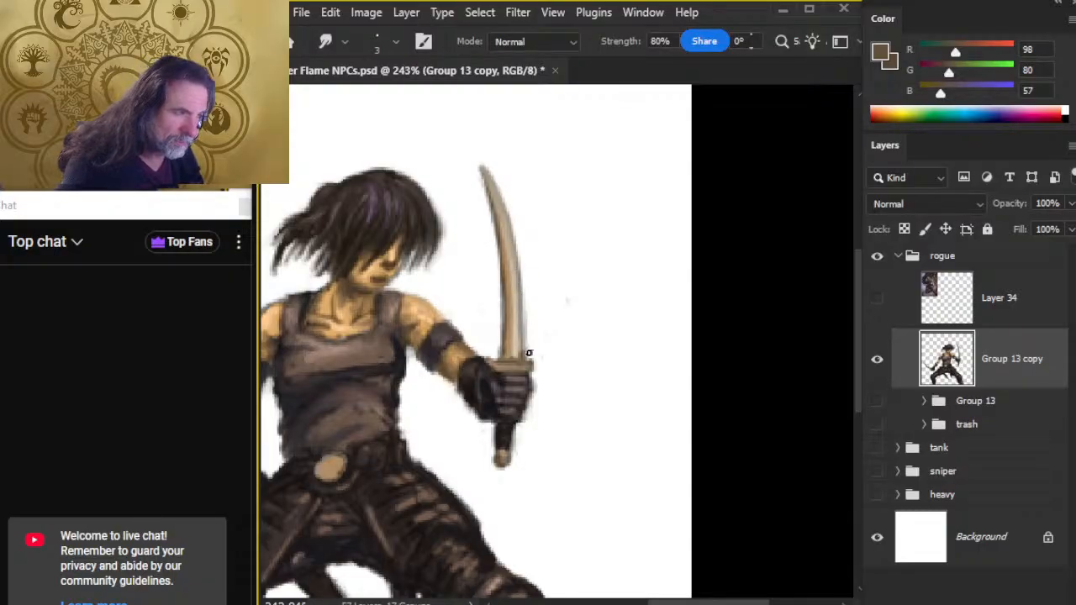
{"action": "key", "text": "e"}
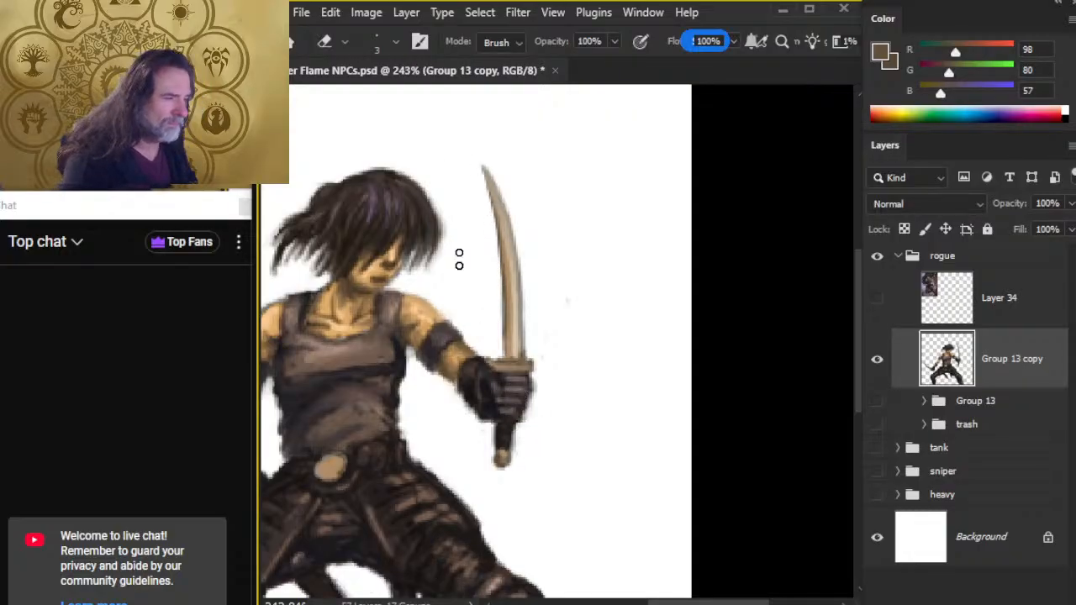
Select the raised sword's blade with the Lasso, nudge it slightly toward the body, and deselect it.
{"action": "key", "text": "l"}
{"action": "mouse_move", "coordinate": [508, 136]}
{"action": "left_mouse_down"}
{"action": "mouse_move", "coordinate": [483, 148]}
{"action": "mouse_move", "coordinate": [470, 228]}
{"action": "mouse_move", "coordinate": [485, 341]}
{"action": "mouse_move", "coordinate": [514, 363]}
{"action": "mouse_move", "coordinate": [543, 321]}
{"action": "mouse_move", "coordinate": [513, 210]}
{"action": "left_mouse_up"}
{"action": "key", "text": "v"}
{"action": "key", "text": "l"}
{"action": "left_click", "coordinate": [607, 393]}
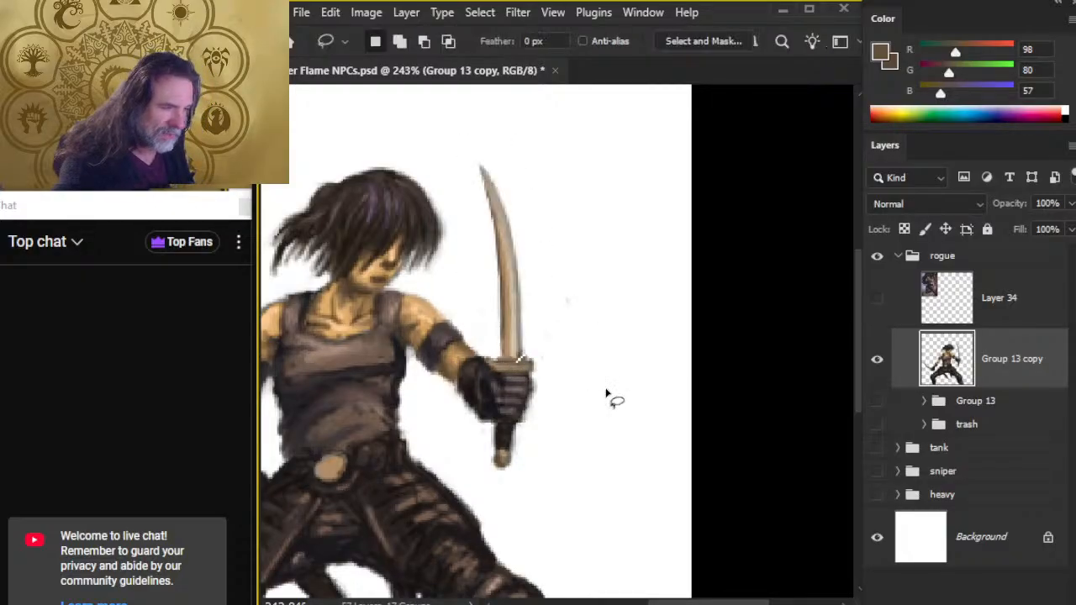
Repaint the raised sword's guard with sampled cream of RGB 208, 189, 162, trim its edge with the eraser, and smudge it.
{"action": "key", "text": "r"}
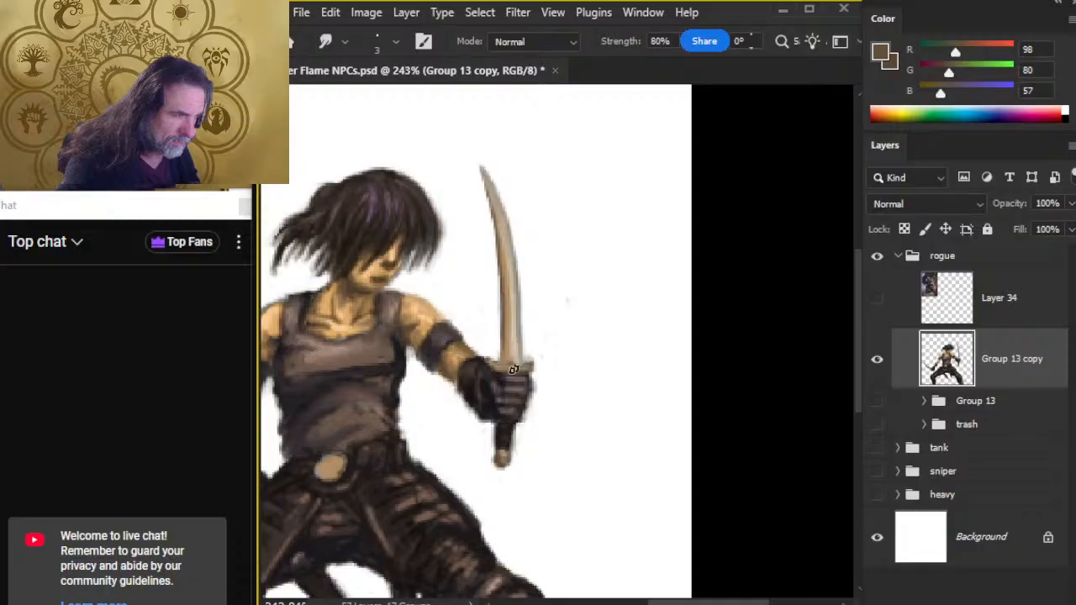
{"action": "key", "text": "b"}
{"action": "left_click", "coordinate": [514, 354], "text": "alt"}
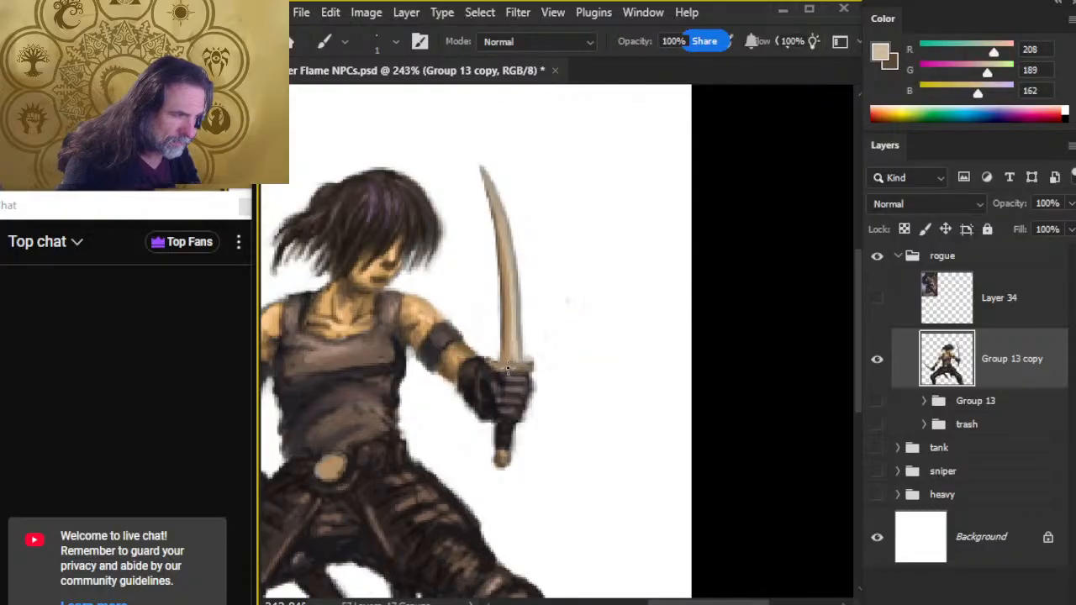
{"action": "key", "text": "e"}
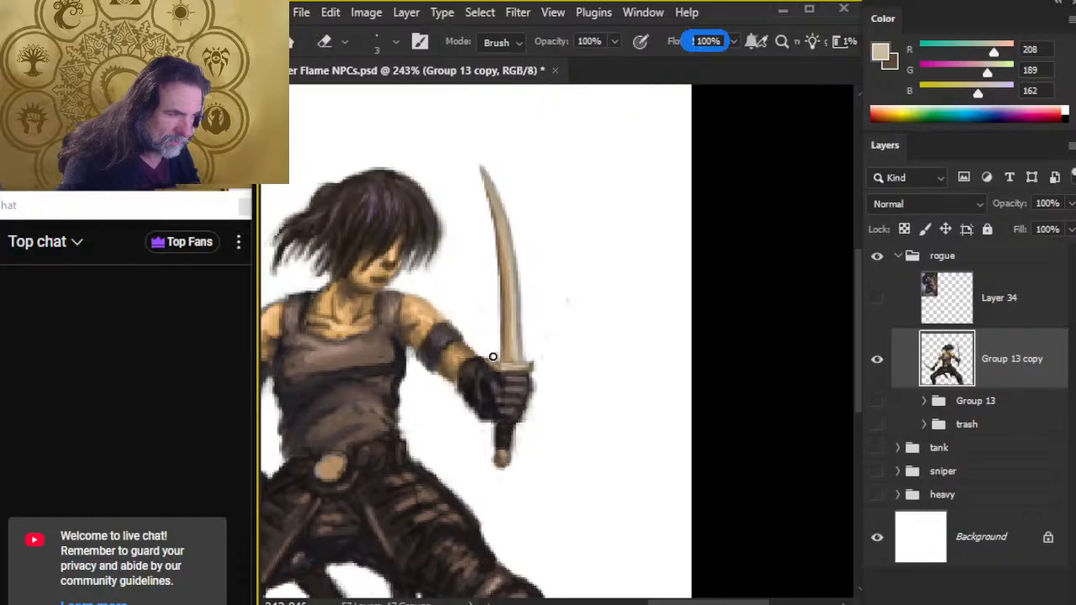
{"action": "key", "text": "r"}
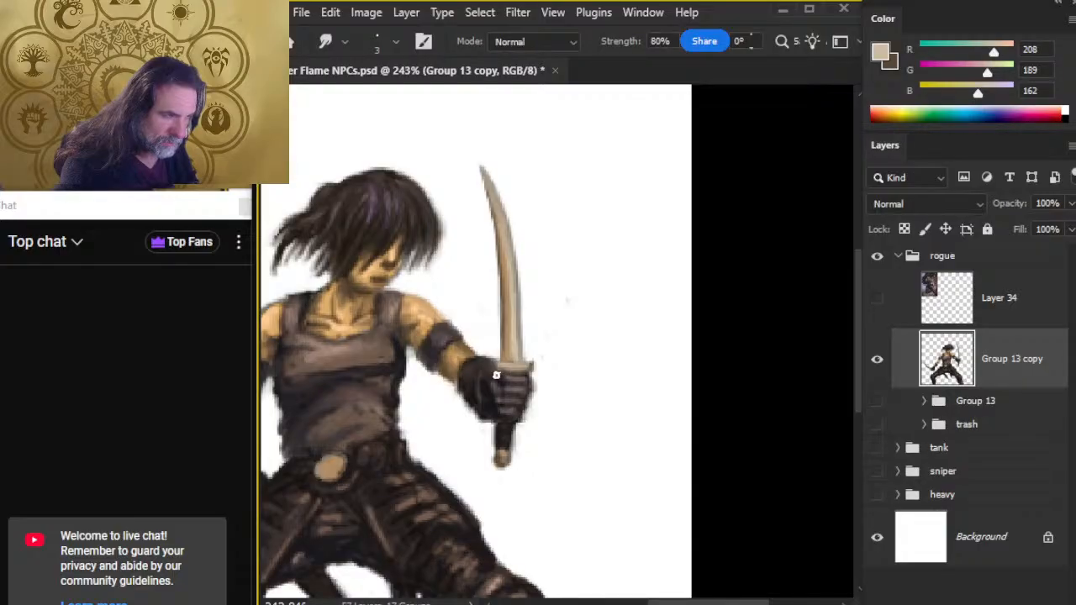
Shade the raised sword's pommel with sampled tan of RGB 154, 125, 90 and smudge it into the handle.
{"action": "key", "text": "b"}
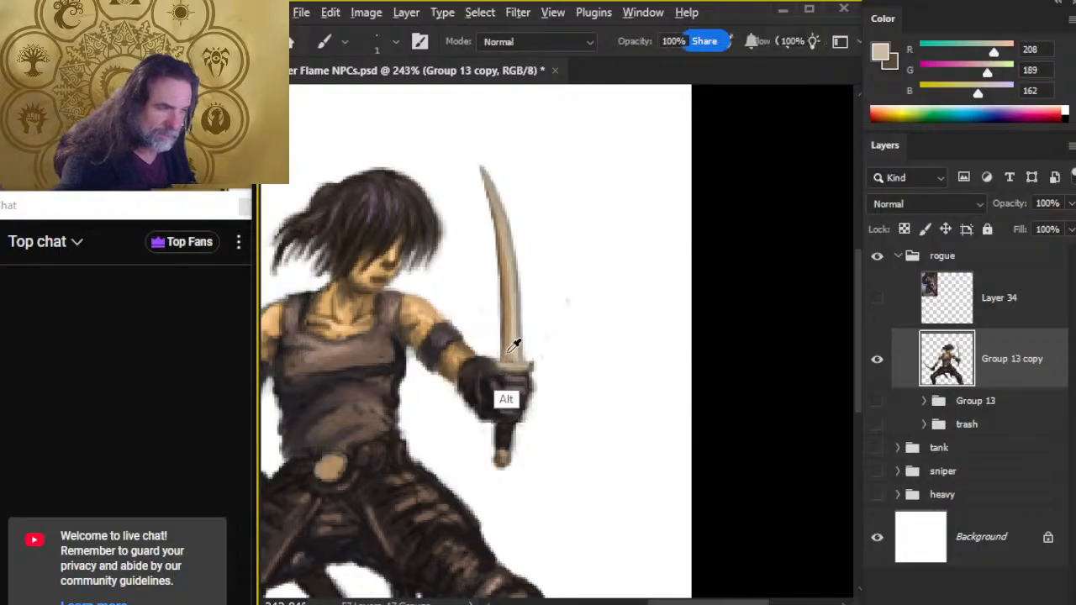
{"action": "left_click", "coordinate": [505, 352], "text": "alt"}
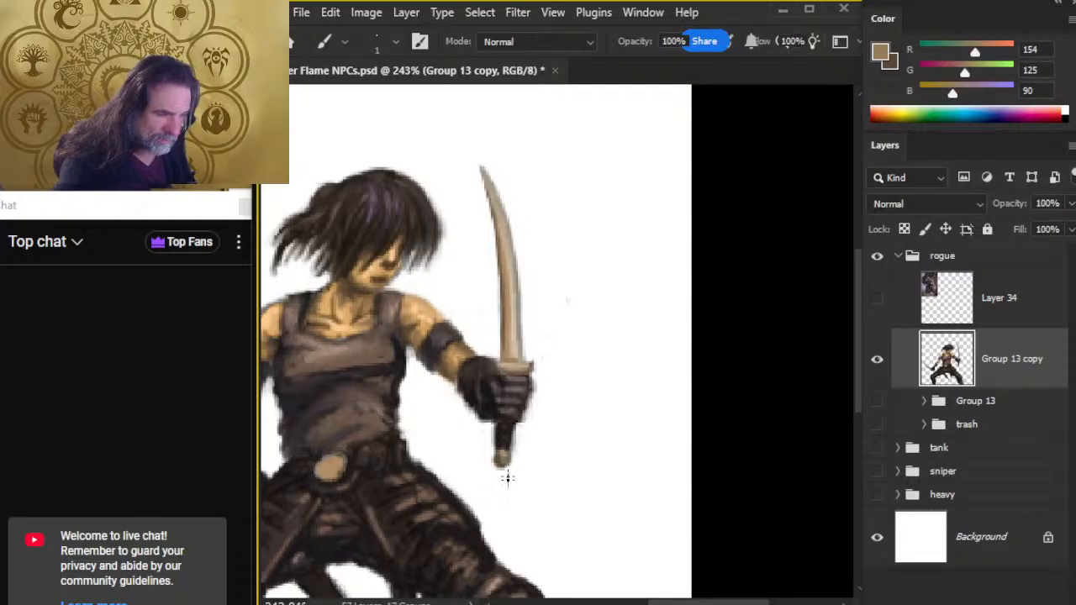
{"action": "key", "text": "r"}
{"action": "mouse_move", "coordinate": [504, 454]}
{"action": "left_mouse_down"}
{"action": "mouse_move", "coordinate": [507, 462]}
{"action": "mouse_move", "coordinate": [494, 435]}
{"action": "left_mouse_up"}
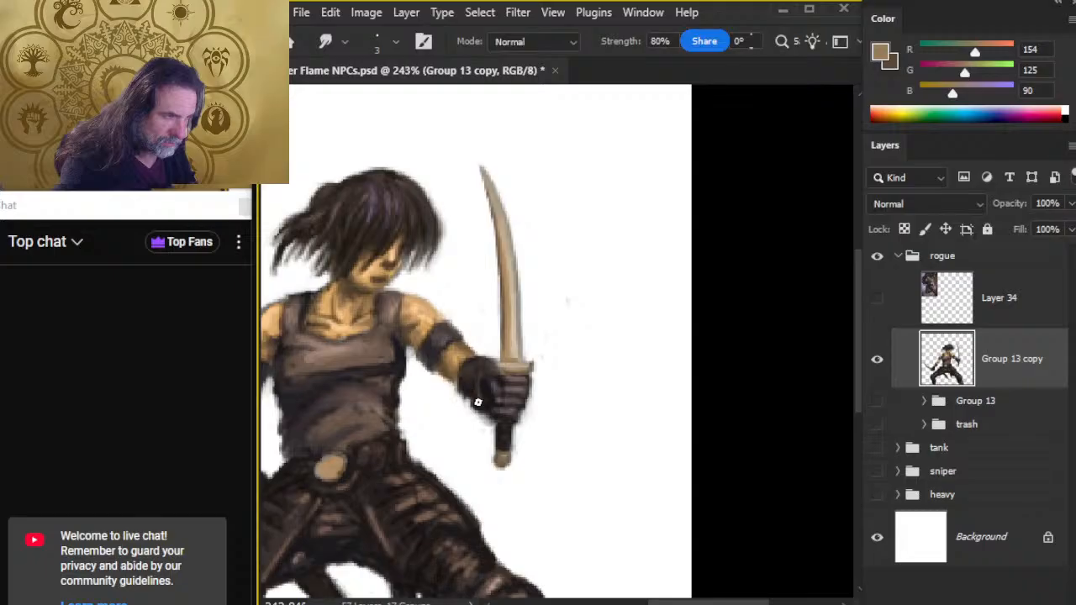
Smudge the round belt buckle, define its edge with sampled near-black of RGB 30, 25, 25, and blend the surrounding leather.
{"action": "key", "text": "z"}
{"action": "mouse_move", "coordinate": [576, 440]}
{"action": "left_mouse_down"}
{"action": "mouse_move", "coordinate": [518, 462]}
{"action": "mouse_move", "coordinate": [553, 498]}
{"action": "left_mouse_up"}
{"action": "key", "text": "r"}
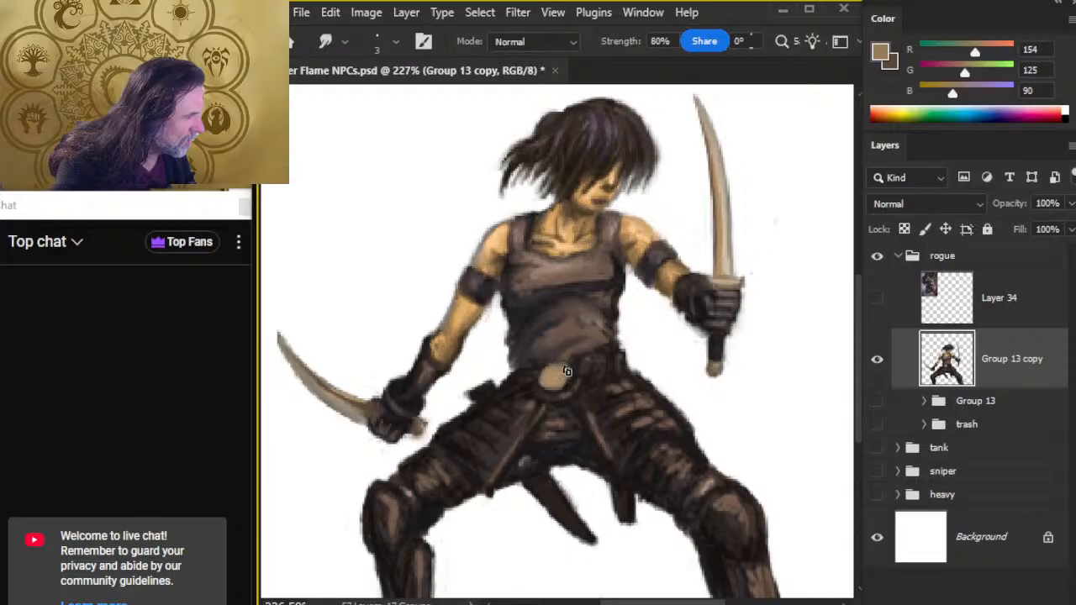
{"action": "left_click_drag", "start_coordinate": [550, 370], "coordinate": [559, 389]}
{"action": "key", "text": "b"}
{"action": "left_click", "coordinate": [571, 378], "text": "alt"}
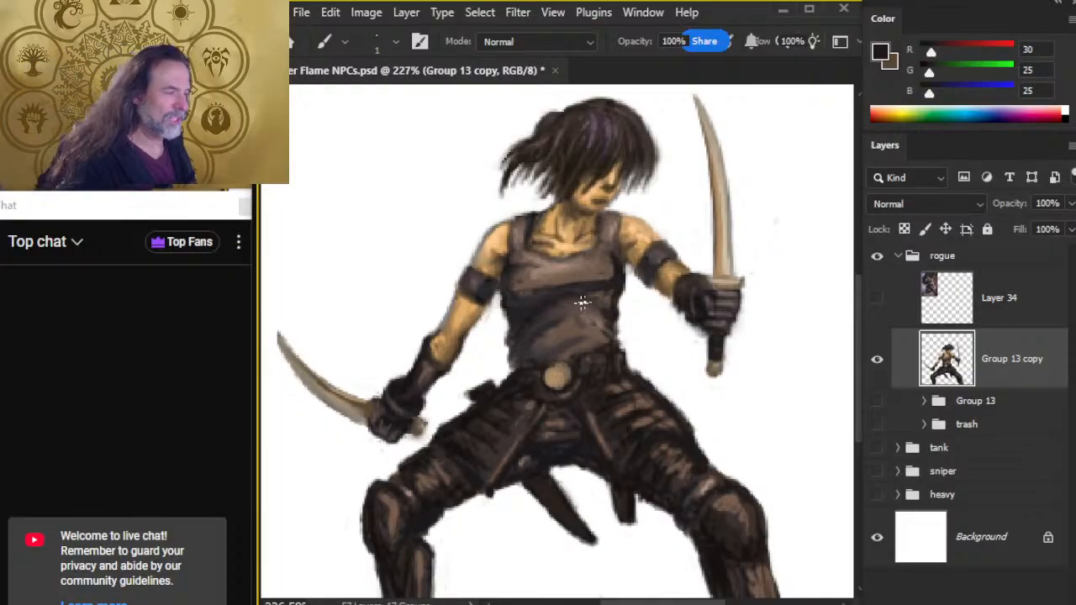
{"action": "key", "text": "r"}
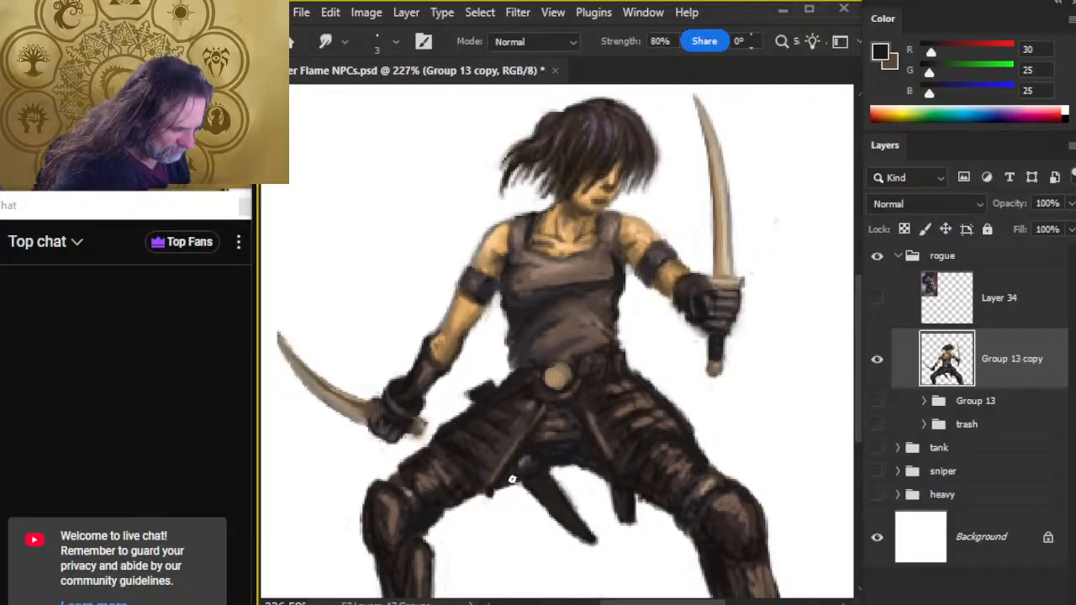
Darken the skirt armor on the lowered sword's side with sampled RGB 41, 33, 31 and 33, 27, 24, and smudge it.
{"action": "key", "text": "b"}
{"action": "key", "text": "alt"}
{"action": "left_click", "coordinate": [534, 408], "text": "alt"}
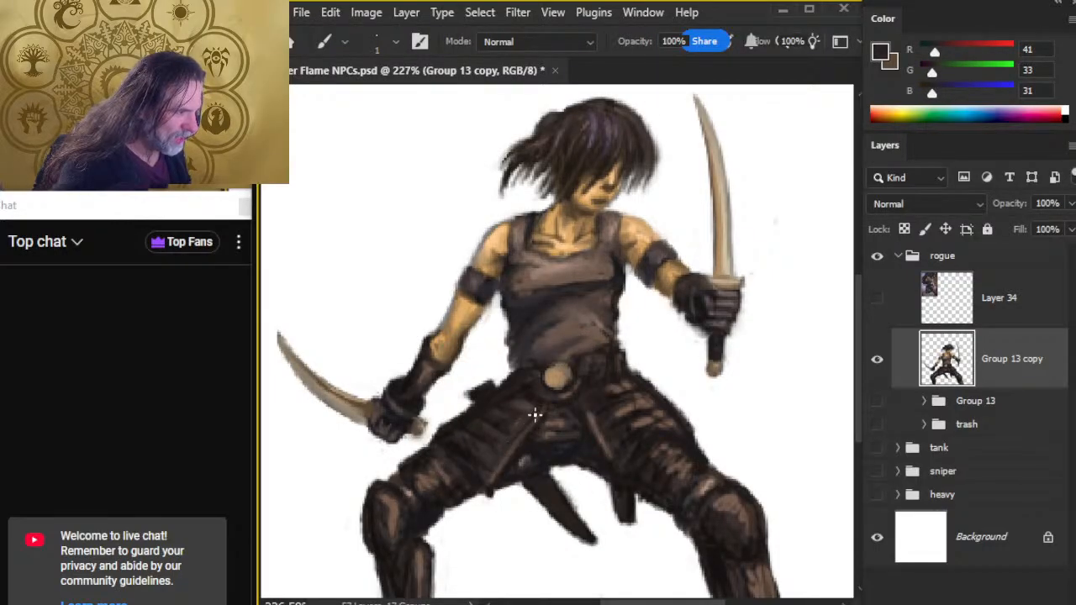
{"action": "key", "text": "r"}
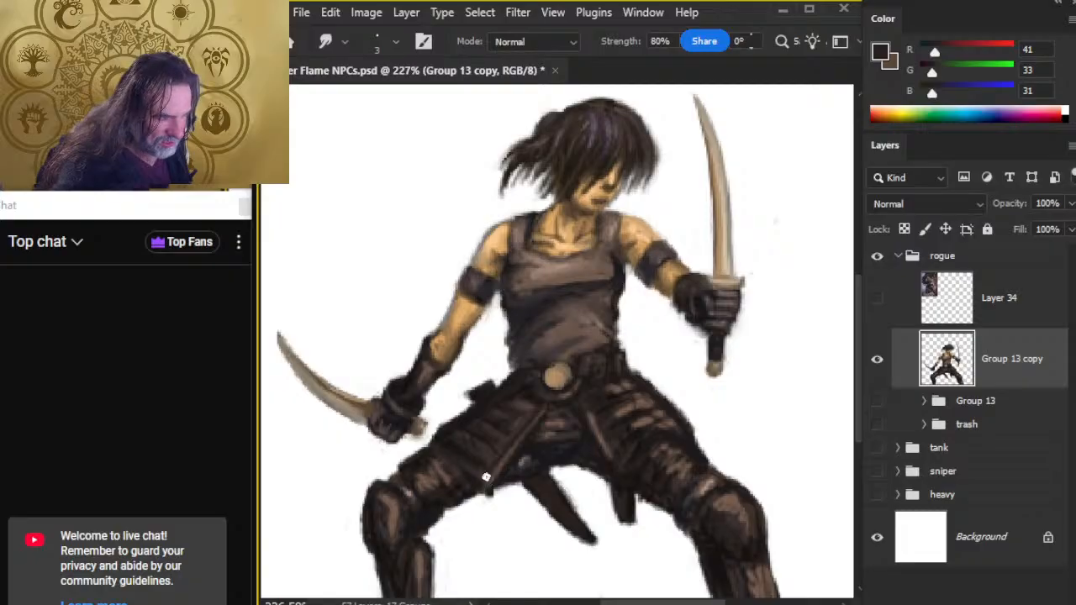
{"action": "key", "text": "b"}
{"action": "left_click", "coordinate": [479, 452], "text": "alt"}
{"action": "mouse_move", "coordinate": [469, 446]}
{"action": "left_mouse_down"}
{"action": "mouse_move", "coordinate": [454, 450]}
{"action": "mouse_move", "coordinate": [455, 464]}
{"action": "mouse_move", "coordinate": [492, 489]}
{"action": "left_mouse_up"}
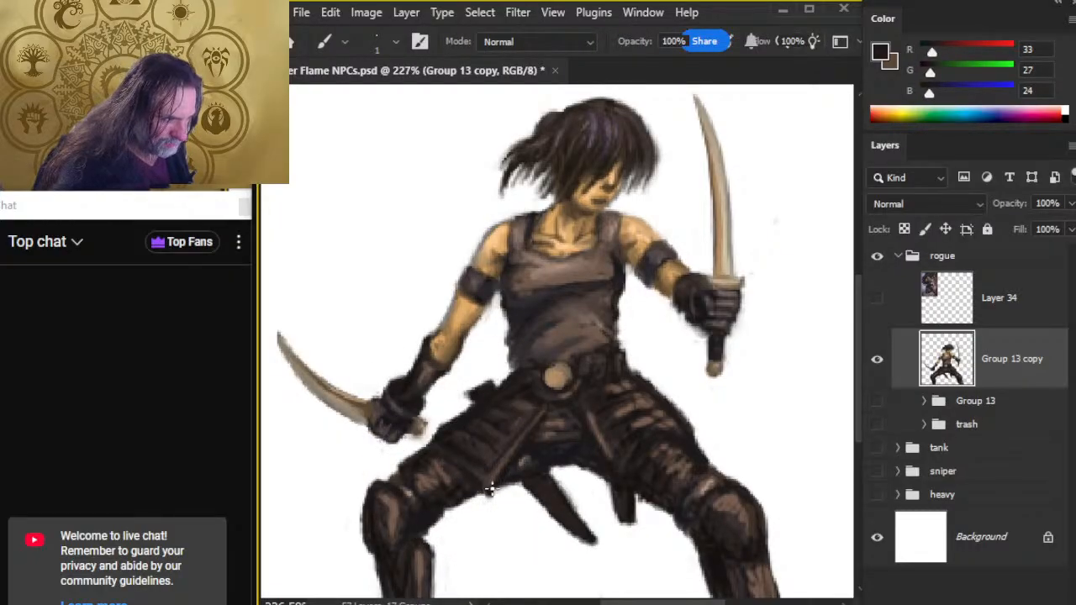
{"action": "key", "text": "r"}
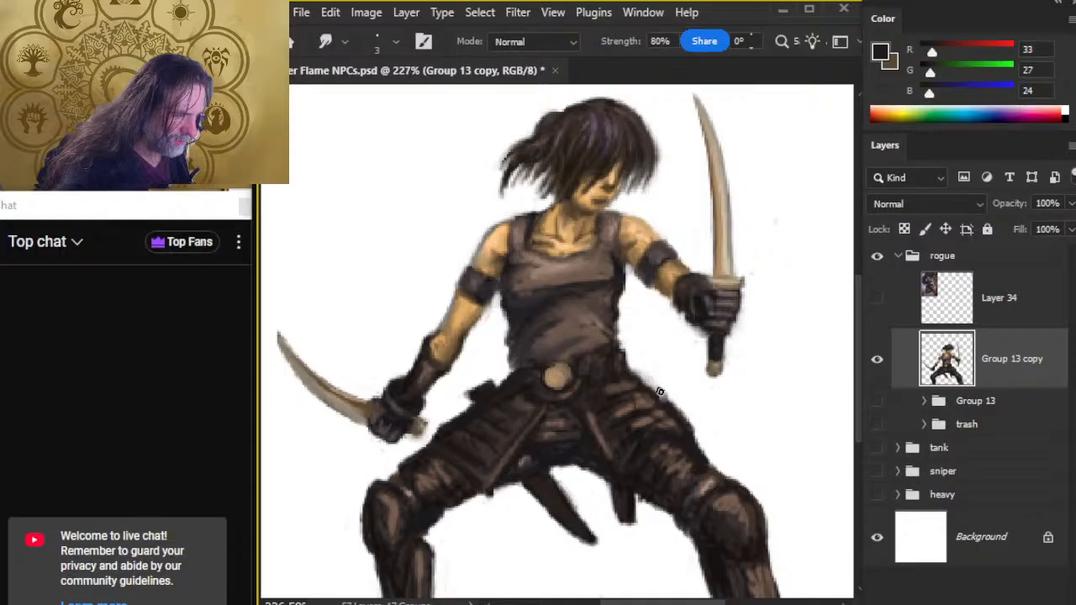
Erase rough pixels along the outer edges of both thighs and smudge the thigh armor plates smooth.
{"action": "key", "text": "e"}
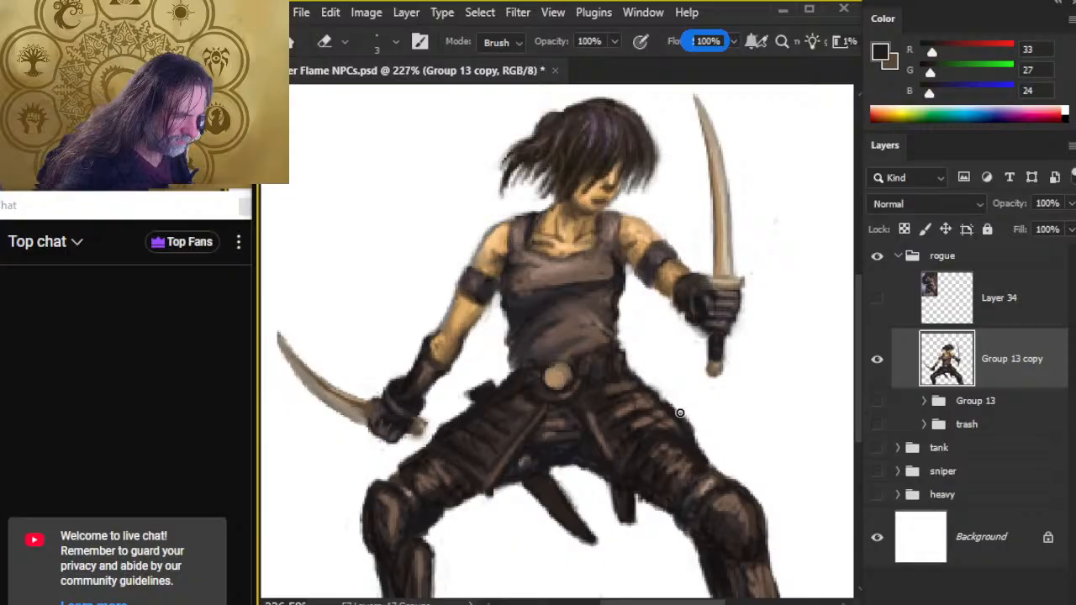
{"action": "key", "text": "r"}
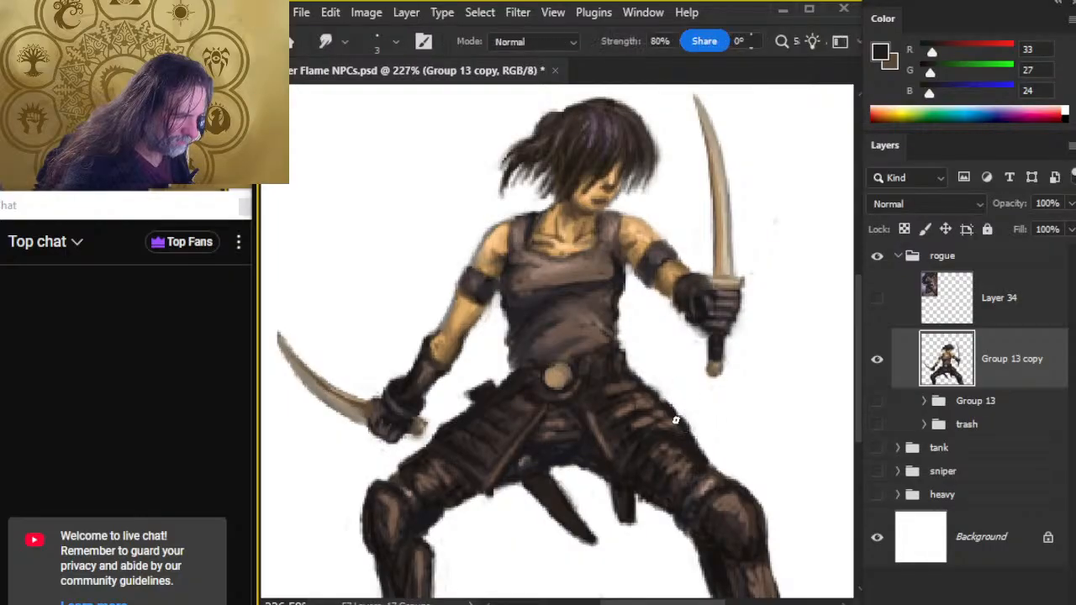
{"action": "key", "text": "e"}
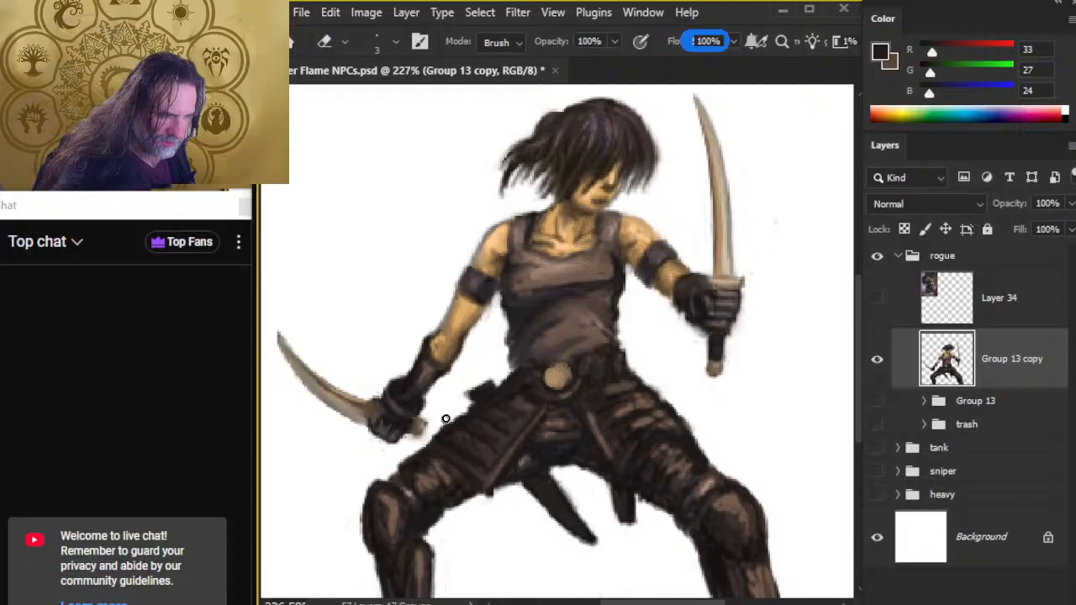
{"action": "key", "text": "r"}
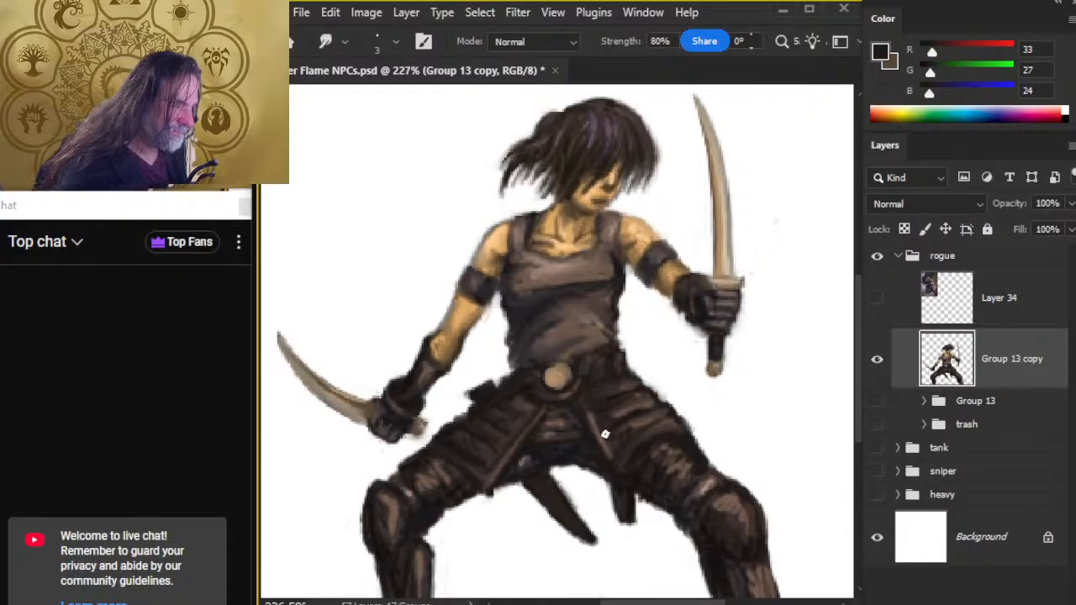
Paint dark bands on the central skirt panel below the buckle with RGB 33, 27, 24 and smudge them together.
{"action": "key", "text": "b"}
{"action": "key", "text": "r"}
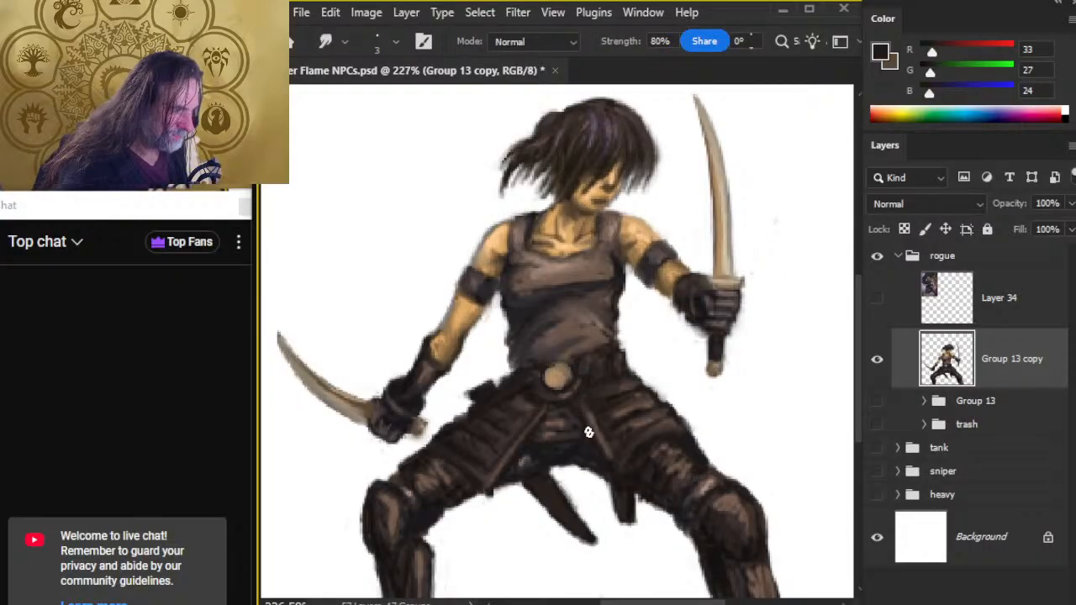
{"action": "key", "text": "b"}
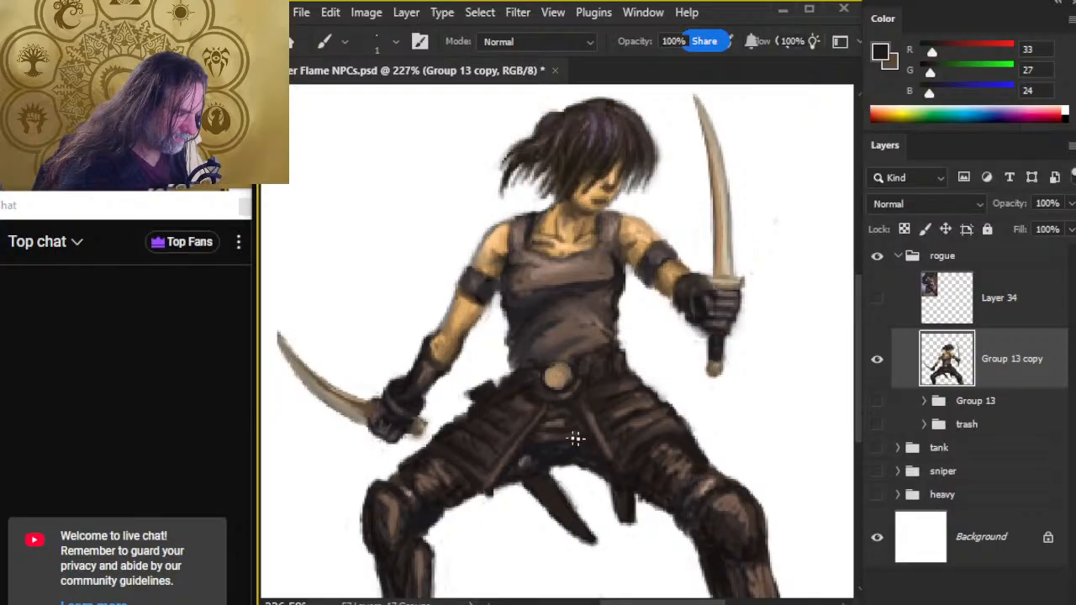
{"action": "key", "text": "r"}
{"action": "key", "text": "b"}
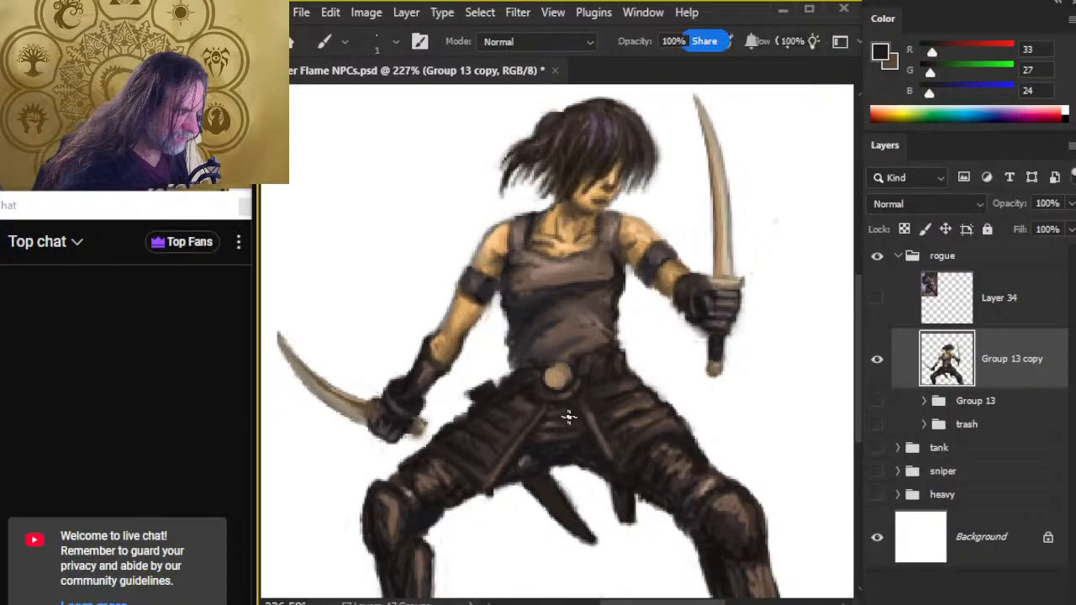
{"action": "key", "text": "r"}
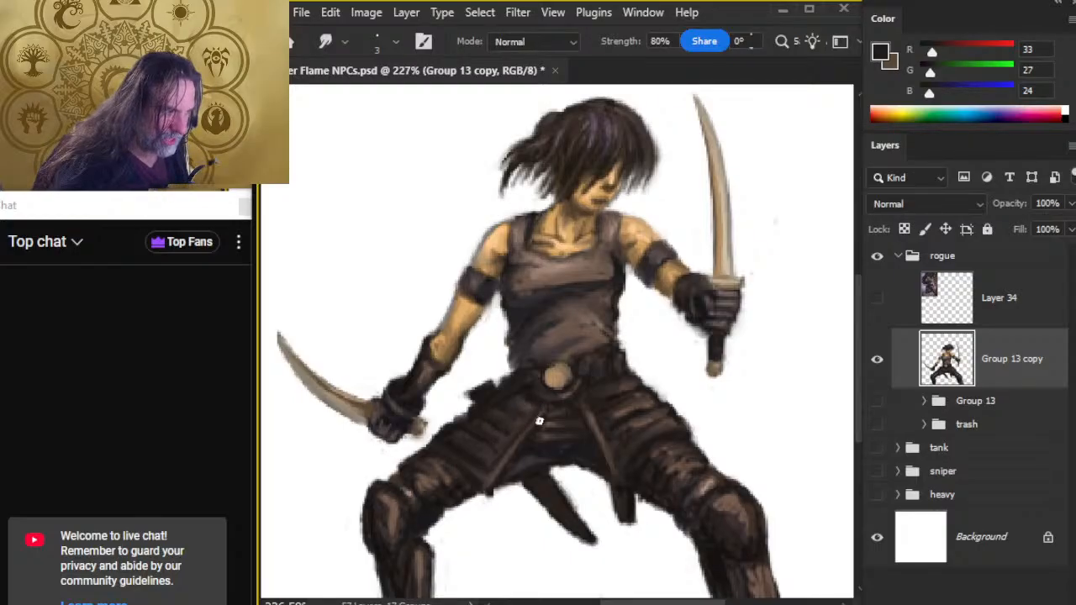
Add highlights to the belt and the skirt's diagonal trim with sampled brown of RGB 78, 64, 58, smudging them in.
{"action": "key", "text": "b"}
{"action": "left_click", "coordinate": [528, 400], "text": "alt"}
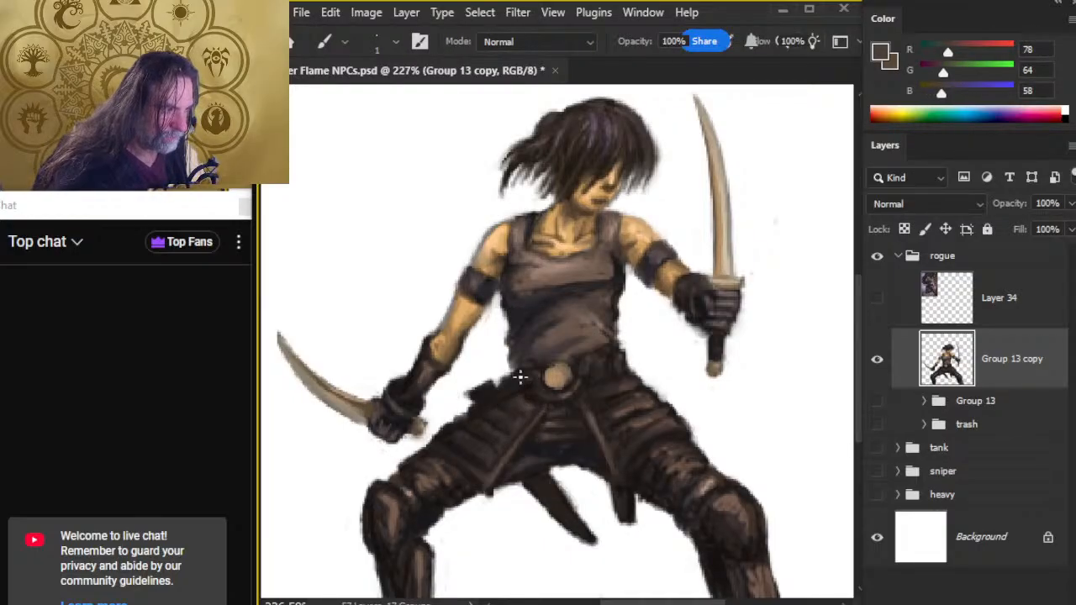
{"action": "left_click_drag", "start_coordinate": [520, 377], "coordinate": [503, 389]}
{"action": "key", "text": "r"}
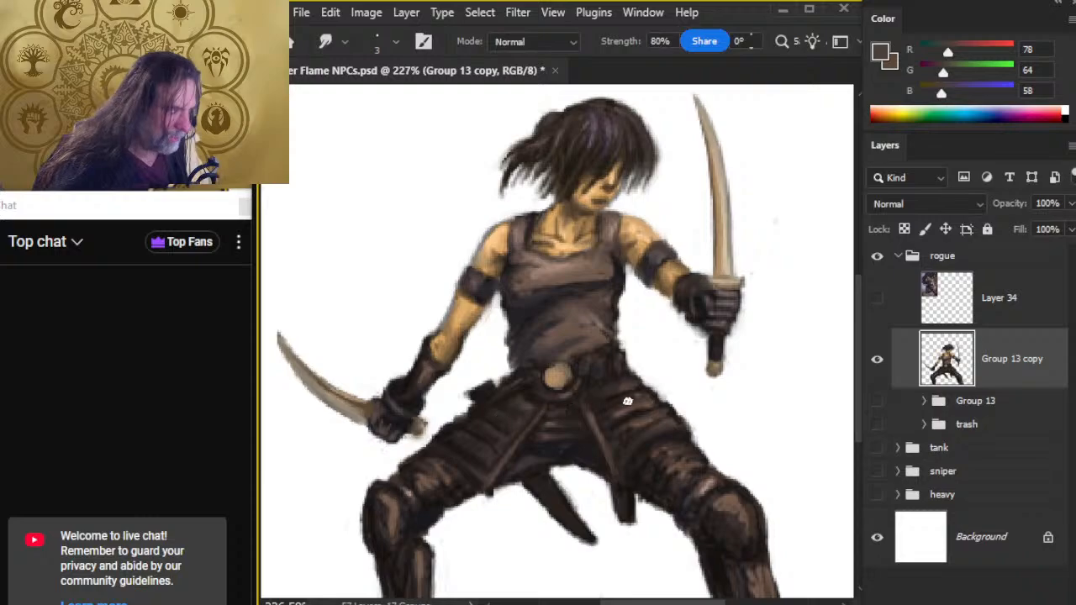
{"action": "key", "text": "b"}
{"action": "left_click_drag", "start_coordinate": [583, 402], "coordinate": [594, 437]}
{"action": "key", "text": "r"}
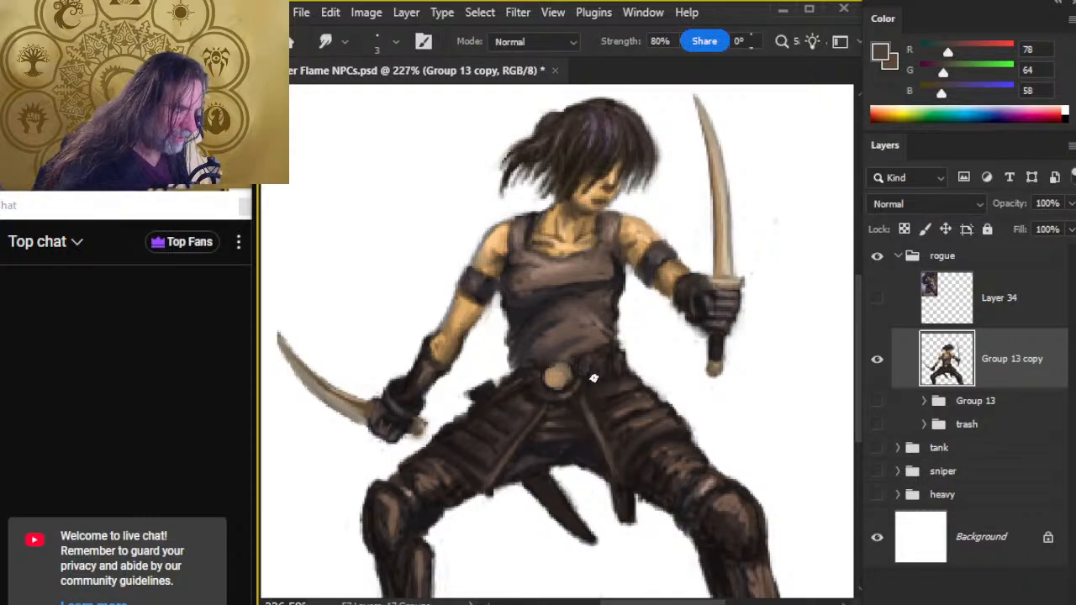
{"action": "key", "text": "b"}
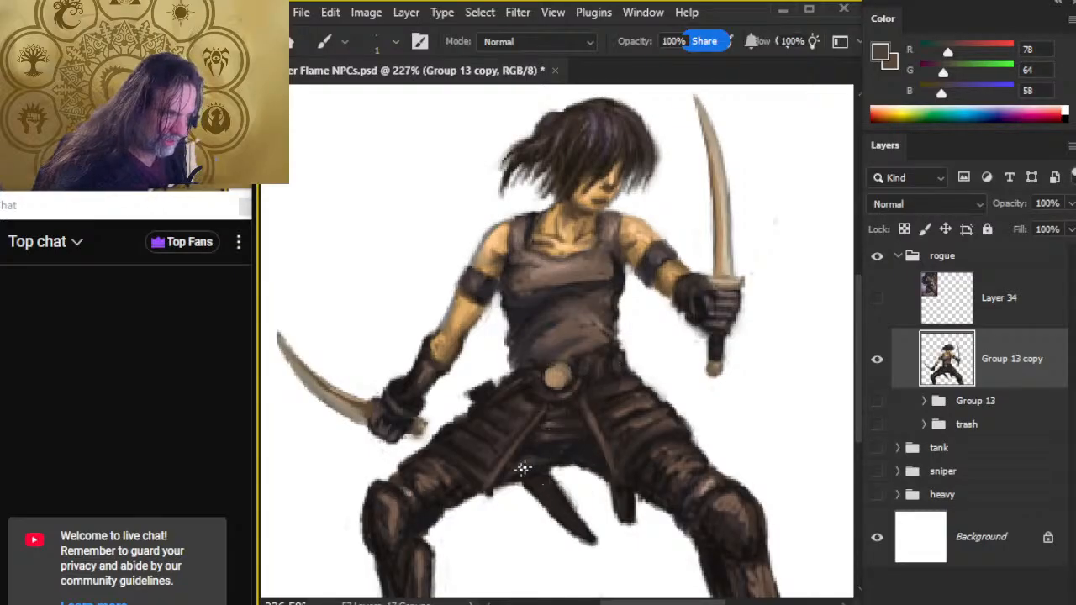
Smudge the light patches above the knee on the lowered sword's side and blend the thigh armor.
{"action": "key", "text": "r"}
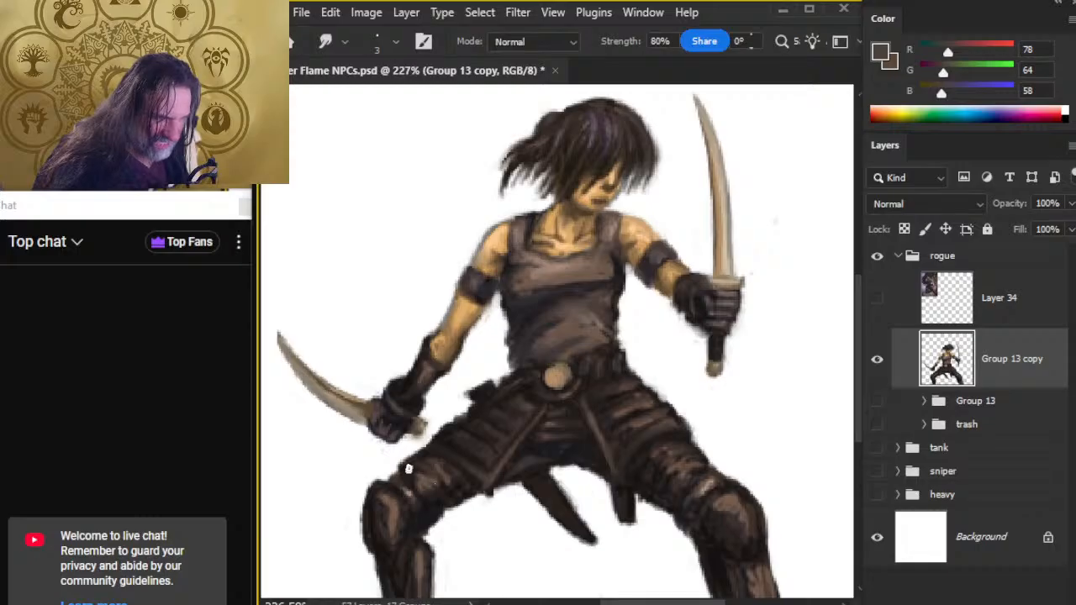
{"action": "mouse_move", "coordinate": [412, 480]}
{"action": "left_mouse_down"}
{"action": "mouse_move", "coordinate": [433, 502]}
{"action": "mouse_move", "coordinate": [425, 510]}
{"action": "mouse_move", "coordinate": [409, 497]}
{"action": "left_mouse_up"}
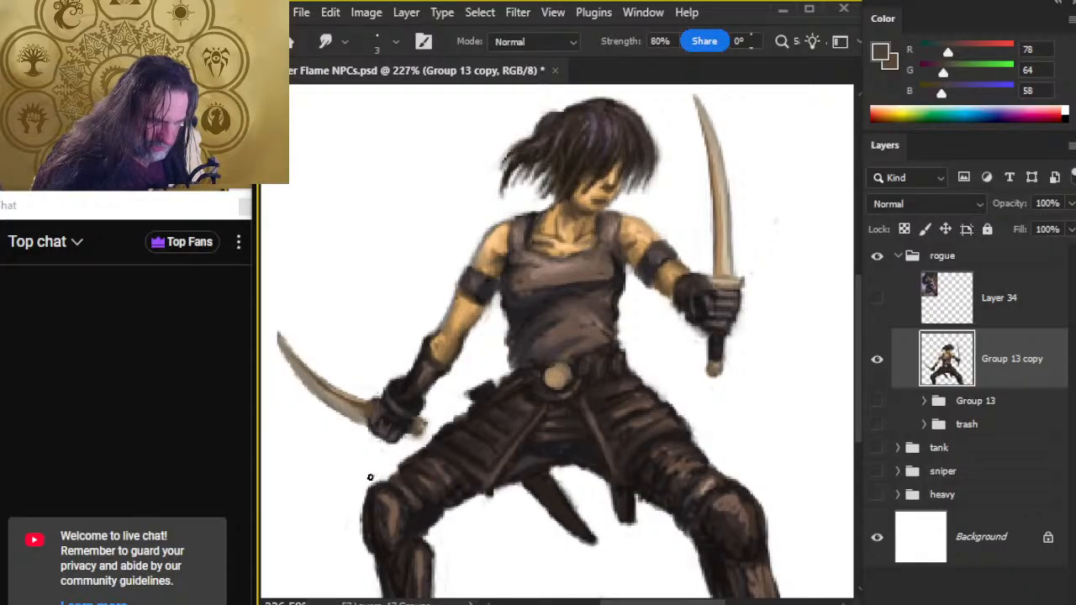
{"action": "mouse_move", "coordinate": [396, 490]}
{"action": "left_mouse_down"}
{"action": "mouse_move", "coordinate": [394, 502]}
{"action": "mouse_move", "coordinate": [381, 477]}
{"action": "mouse_move", "coordinate": [404, 489]}
{"action": "mouse_move", "coordinate": [394, 473]}
{"action": "mouse_move", "coordinate": [408, 473]}
{"action": "left_mouse_up"}
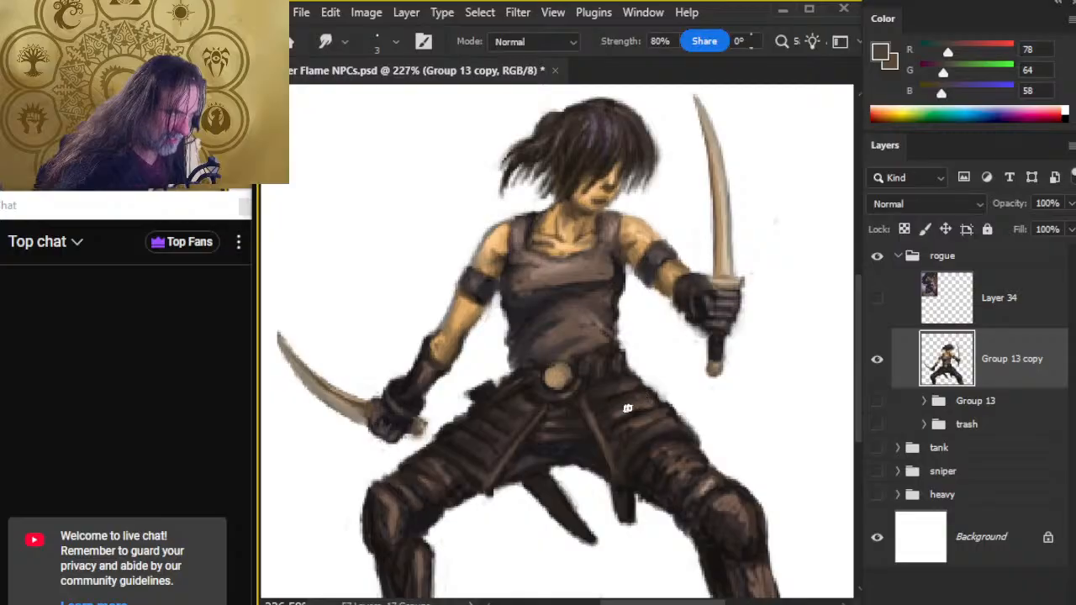
{"action": "key", "text": "z"}
{"action": "left_click_drag", "start_coordinate": [612, 535], "coordinate": [584, 532]}
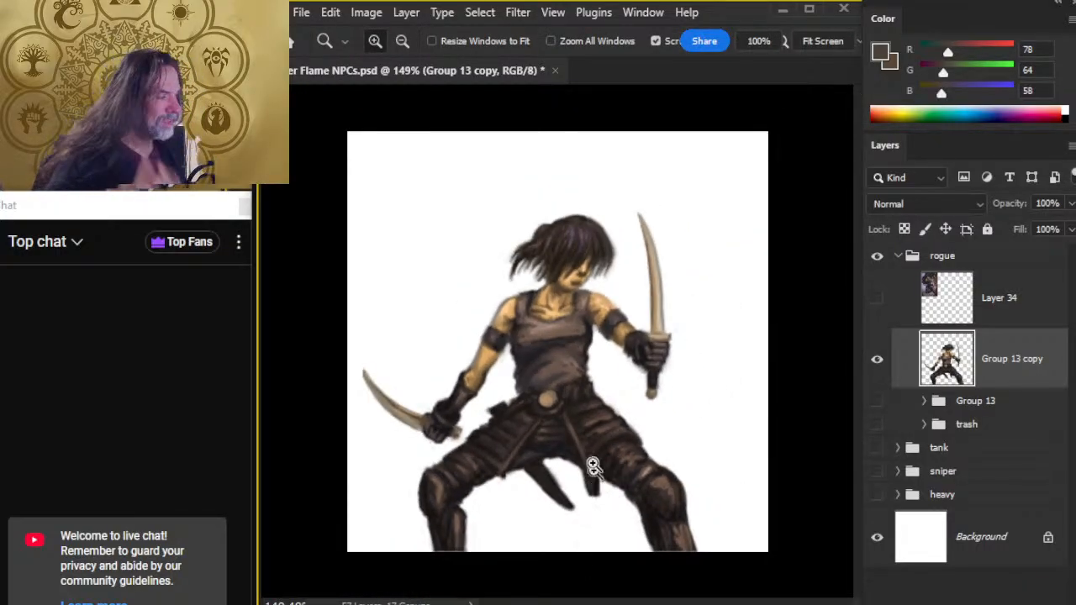
{"action": "left_click", "coordinate": [589, 348]}
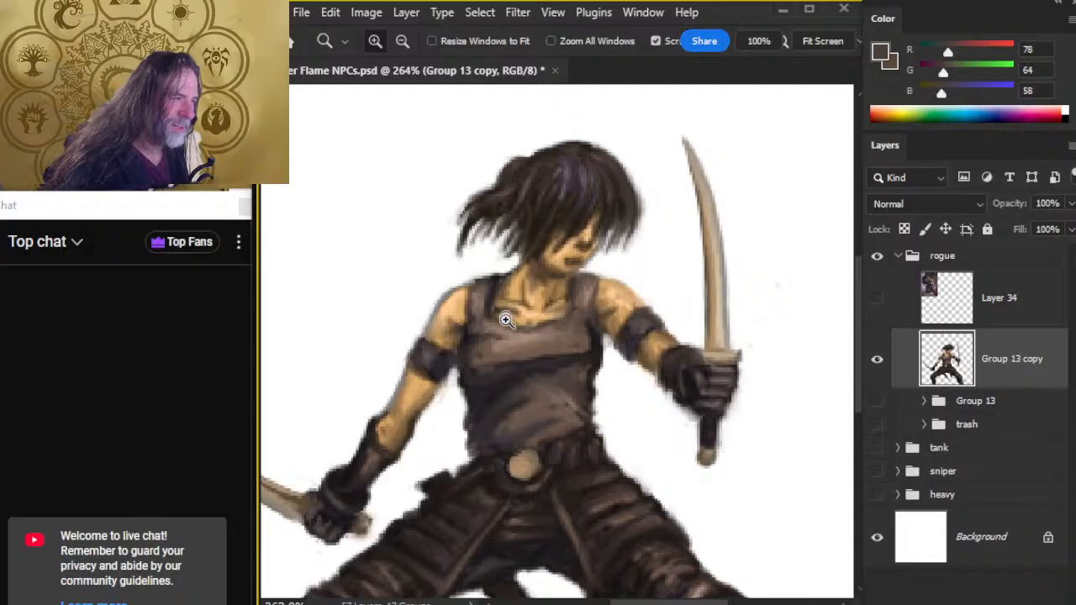
Smudge and erase the rough edges of the knee and shin on the lowered sword's side.
{"action": "key", "text": "r"}
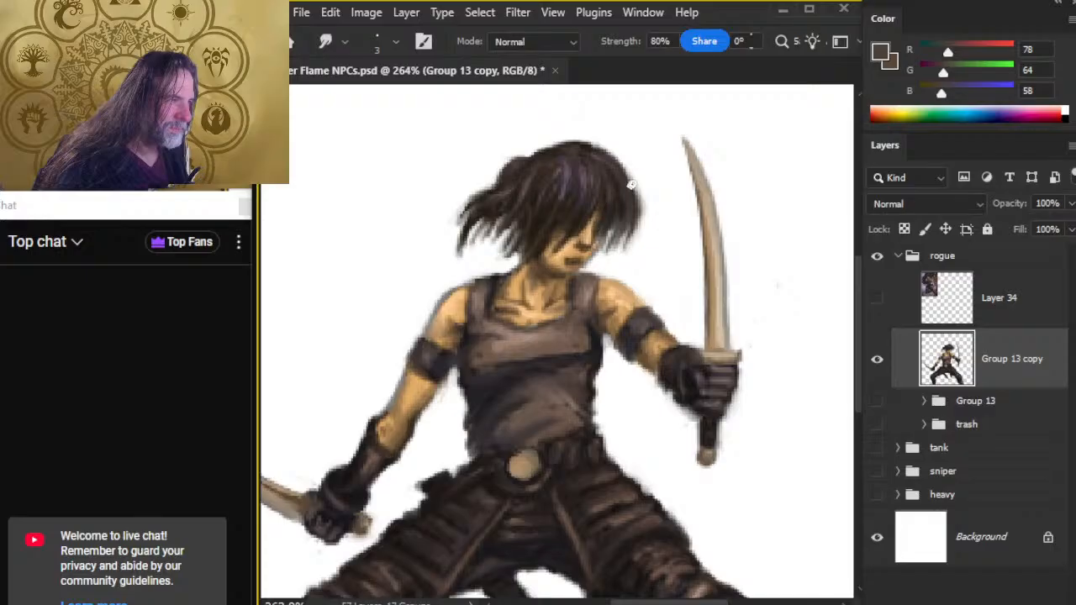
{"action": "key", "text": "z"}
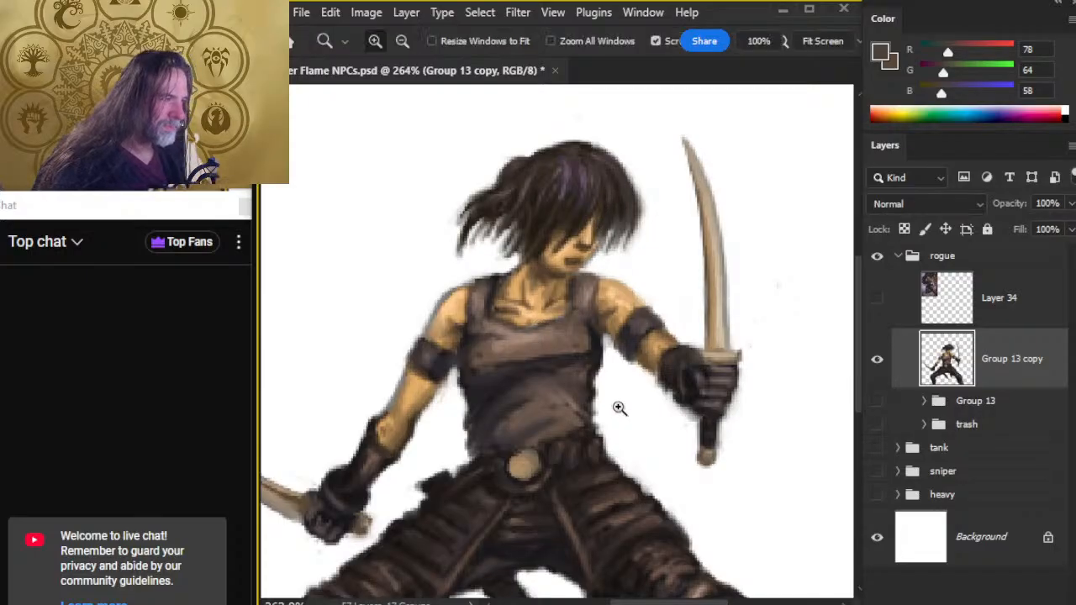
{"action": "left_click_drag", "start_coordinate": [619, 410], "coordinate": [562, 421]}
{"action": "left_click_drag", "start_coordinate": [585, 506], "coordinate": [624, 329]}
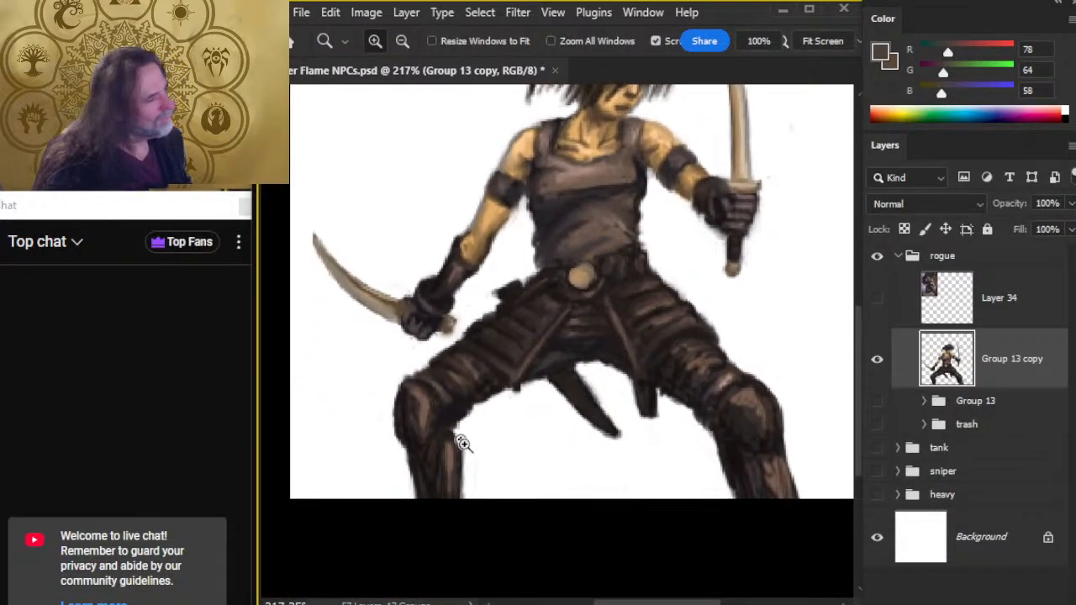
{"action": "key", "text": "r"}
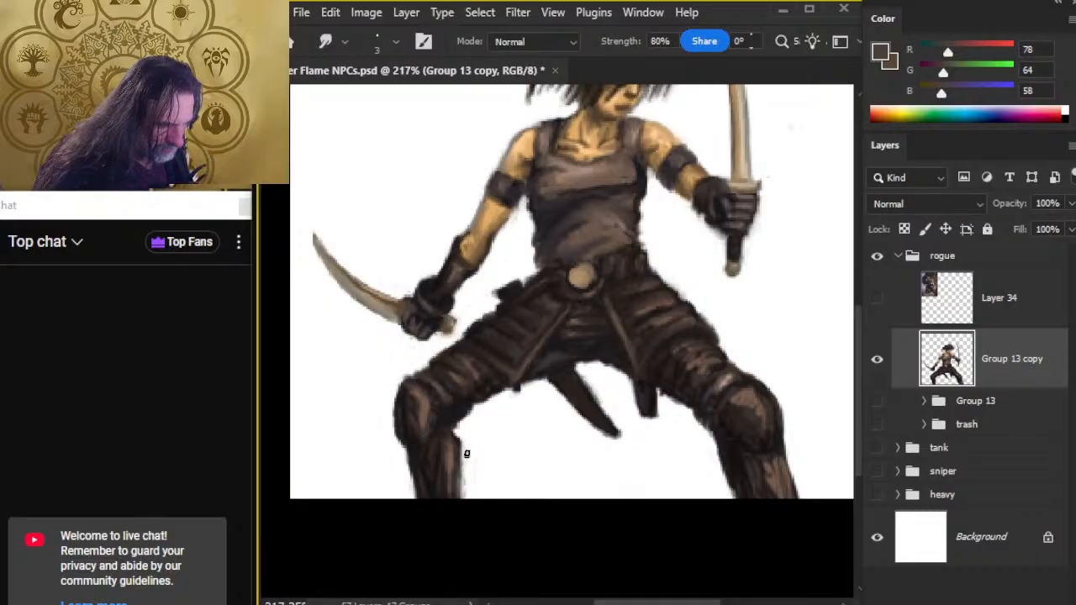
{"action": "key", "text": "e"}
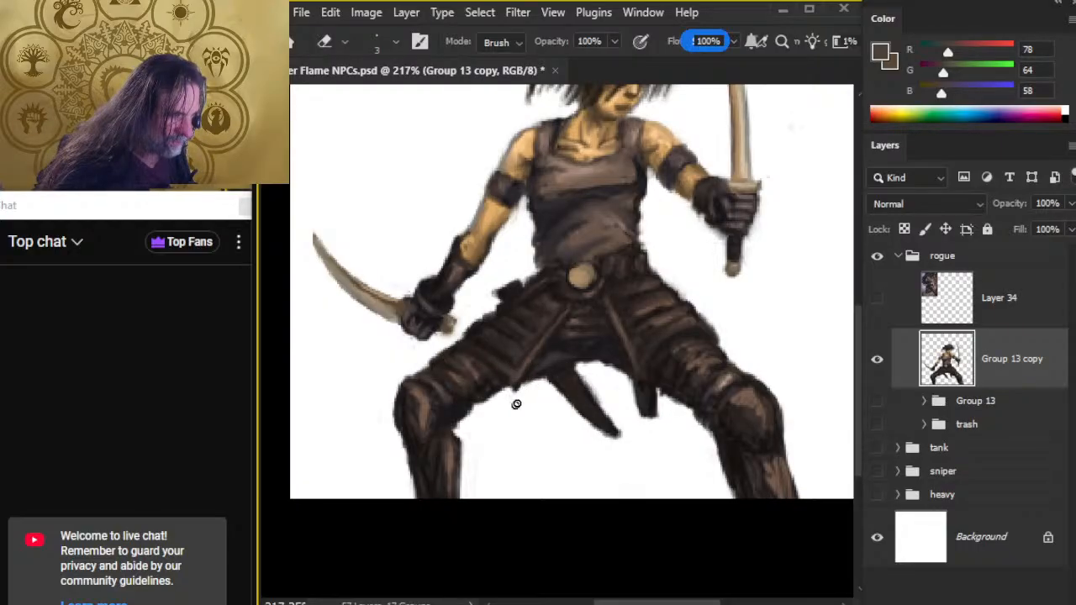
Shade the kneecap on the raised sword's side with sampled RGB 21, 18, 16 and smudge its highlights smooth.
{"action": "mouse_move", "coordinate": [679, 424]}
{"action": "left_mouse_down"}
{"action": "mouse_move", "coordinate": [559, 396]}
{"action": "mouse_move", "coordinate": [533, 378]}
{"action": "left_mouse_up"}
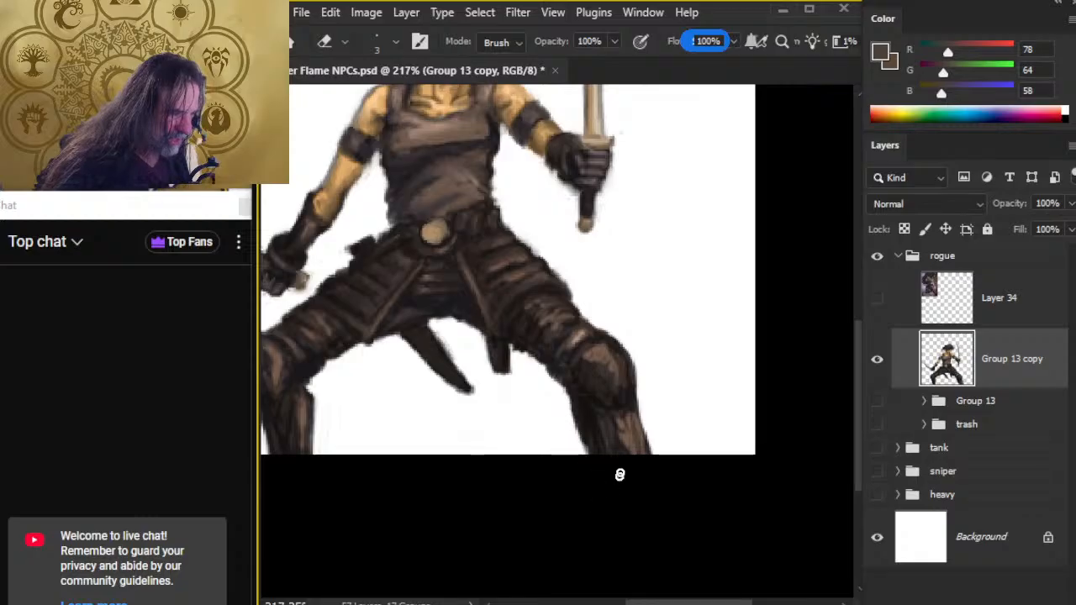
{"action": "key", "text": "r"}
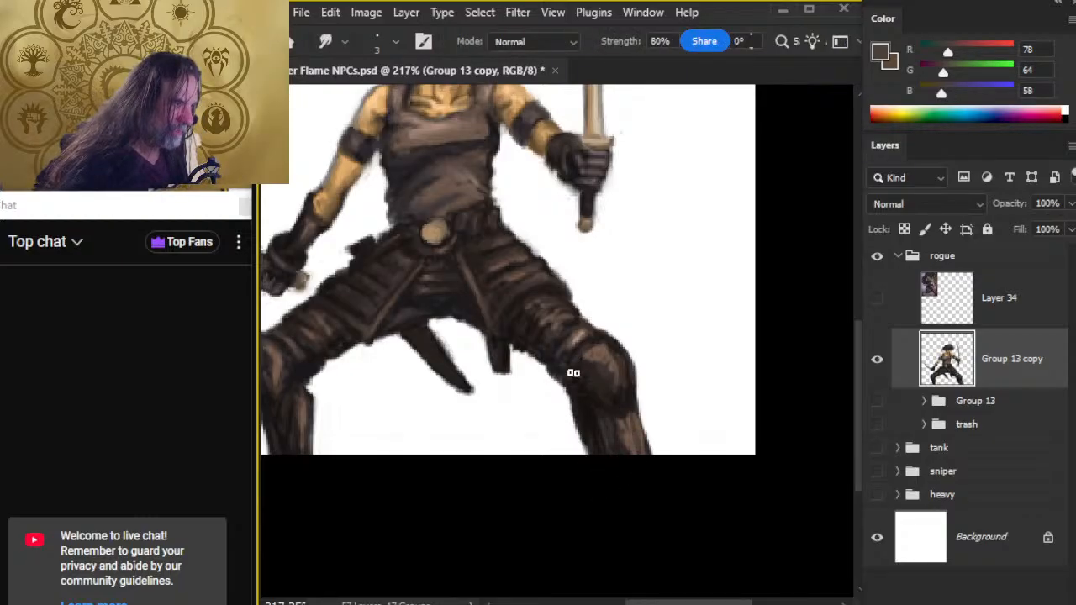
{"action": "key", "text": "b"}
{"action": "left_click", "coordinate": [589, 385], "text": "alt"}
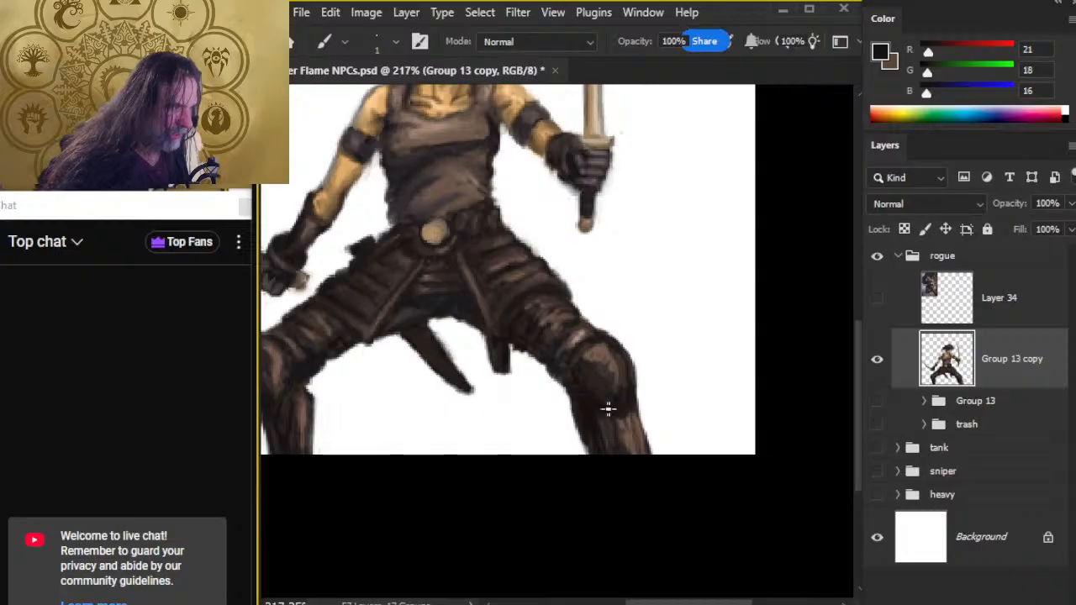
{"action": "key", "text": "r"}
{"action": "mouse_move", "coordinate": [601, 359]}
{"action": "left_mouse_down"}
{"action": "mouse_move", "coordinate": [625, 367]}
{"action": "mouse_move", "coordinate": [600, 347]}
{"action": "left_mouse_up"}
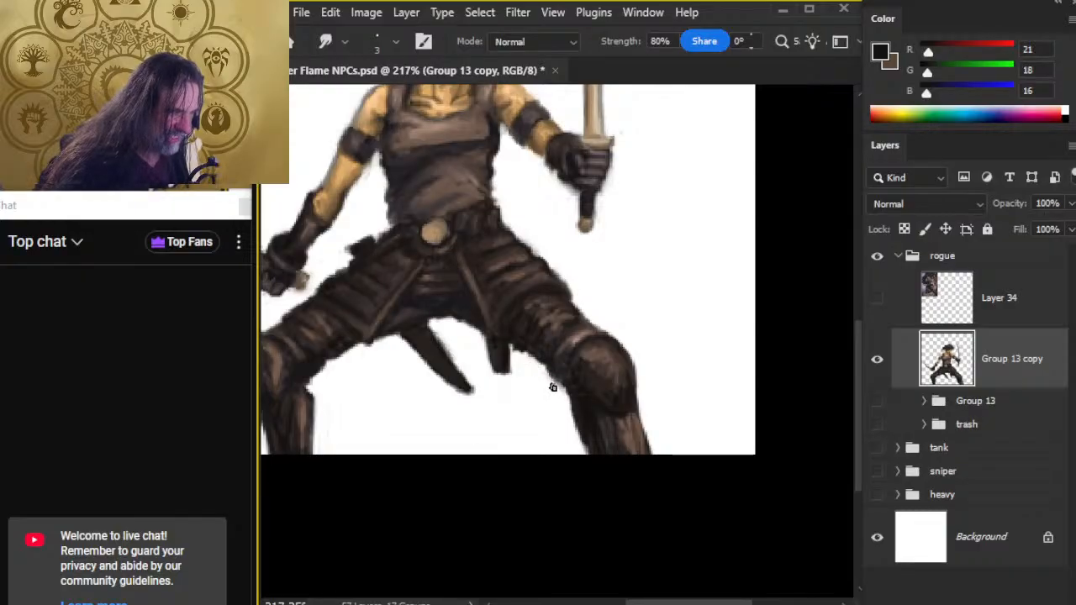
Erase and smudge the outer and inner edges of the shin on the raised sword's side.
{"action": "key", "text": "e"}
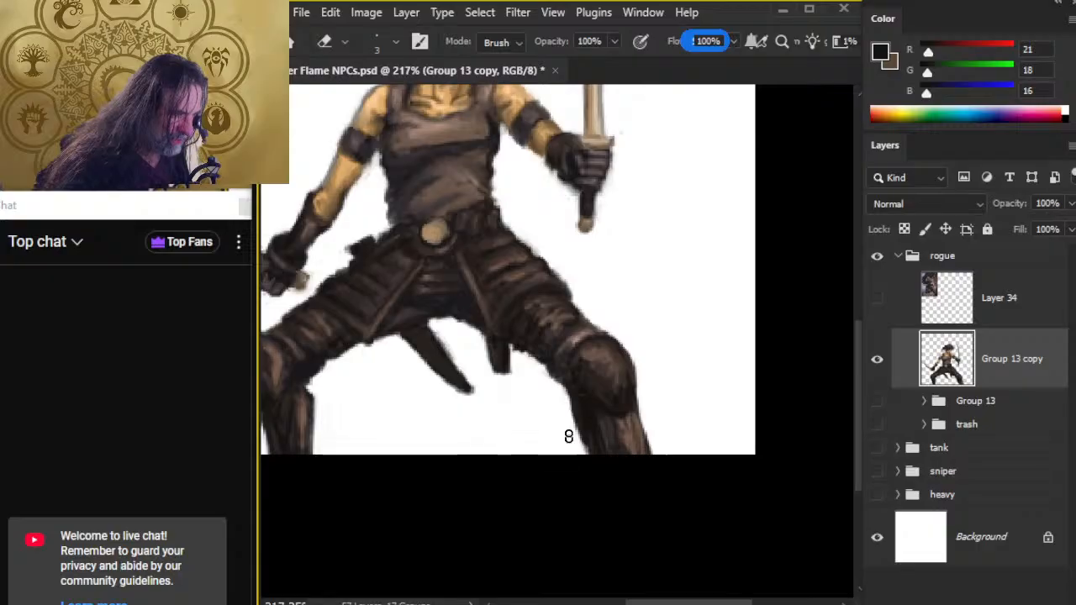
{"action": "key", "text": "r"}
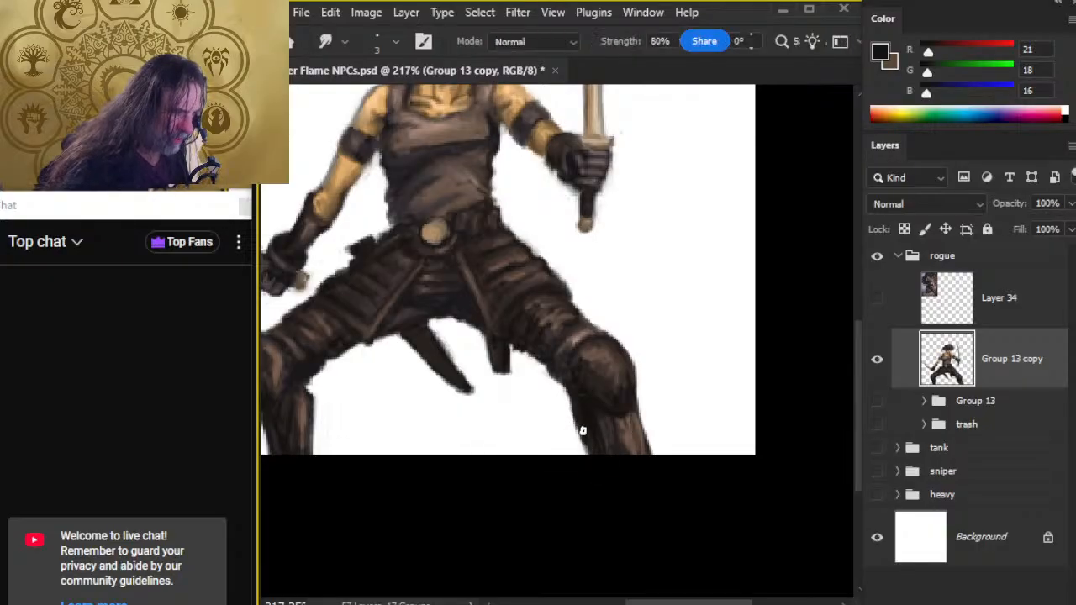
{"action": "left_click_drag", "start_coordinate": [653, 425], "coordinate": [644, 448]}
{"action": "key", "text": "r"}
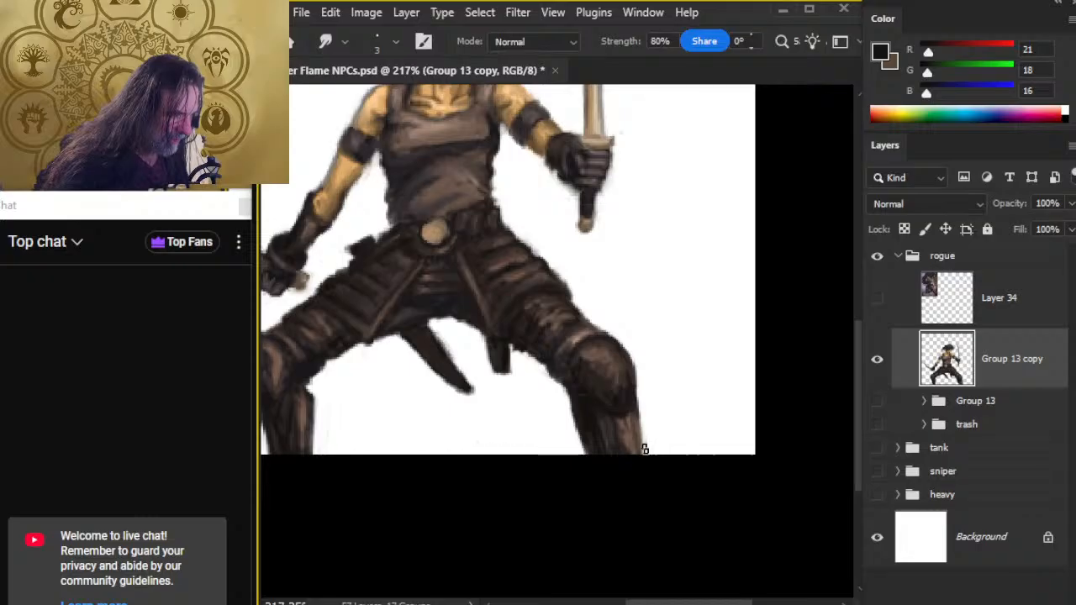
{"action": "mouse_move", "coordinate": [634, 407]}
{"action": "left_mouse_down"}
{"action": "mouse_move", "coordinate": [648, 463]}
{"action": "mouse_move", "coordinate": [647, 449]}
{"action": "left_mouse_up"}
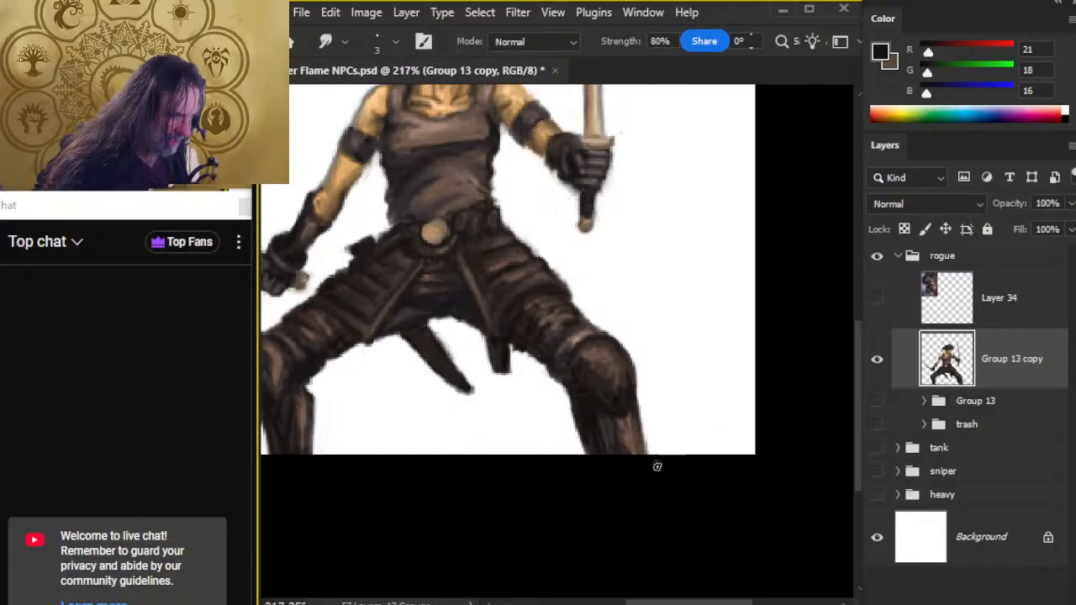
Lasso the knee and shin on the raised sword's side, then cut and paste them onto their own layer.
{"action": "key", "text": "z"}
{"action": "left_click_drag", "start_coordinate": [643, 489], "coordinate": [617, 507]}
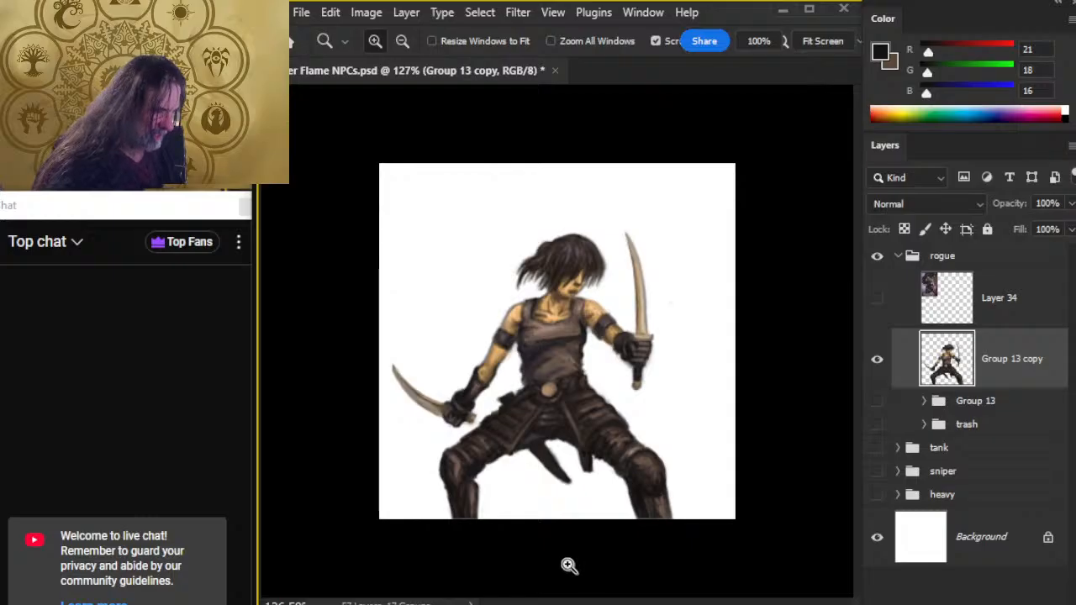
{"action": "left_click_drag", "start_coordinate": [636, 521], "coordinate": [652, 532]}
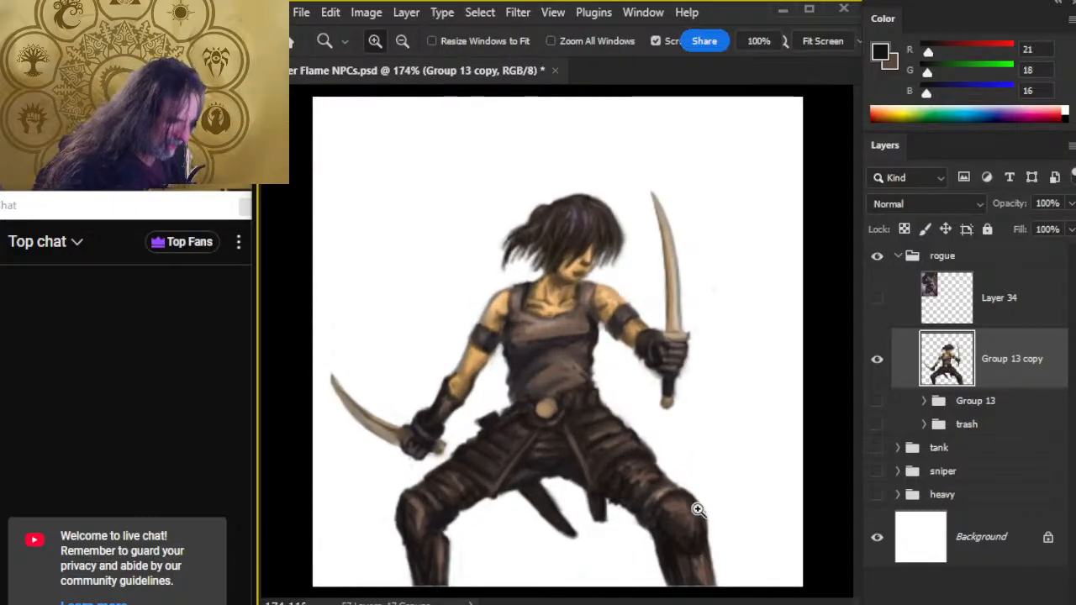
{"action": "key", "text": "l"}
{"action": "mouse_move", "coordinate": [707, 497]}
{"action": "left_mouse_down"}
{"action": "mouse_move", "coordinate": [711, 506]}
{"action": "mouse_move", "coordinate": [673, 495]}
{"action": "mouse_move", "coordinate": [653, 516]}
{"action": "mouse_move", "coordinate": [641, 578]}
{"action": "mouse_move", "coordinate": [724, 505]}
{"action": "left_mouse_up"}
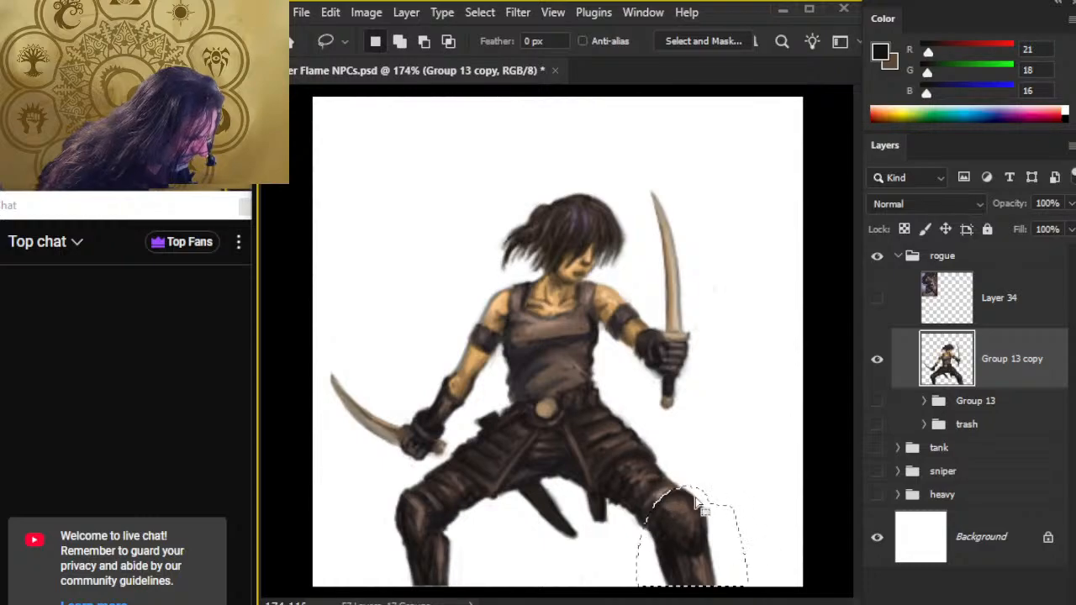
{"action": "right_click", "coordinate": [687, 454]}
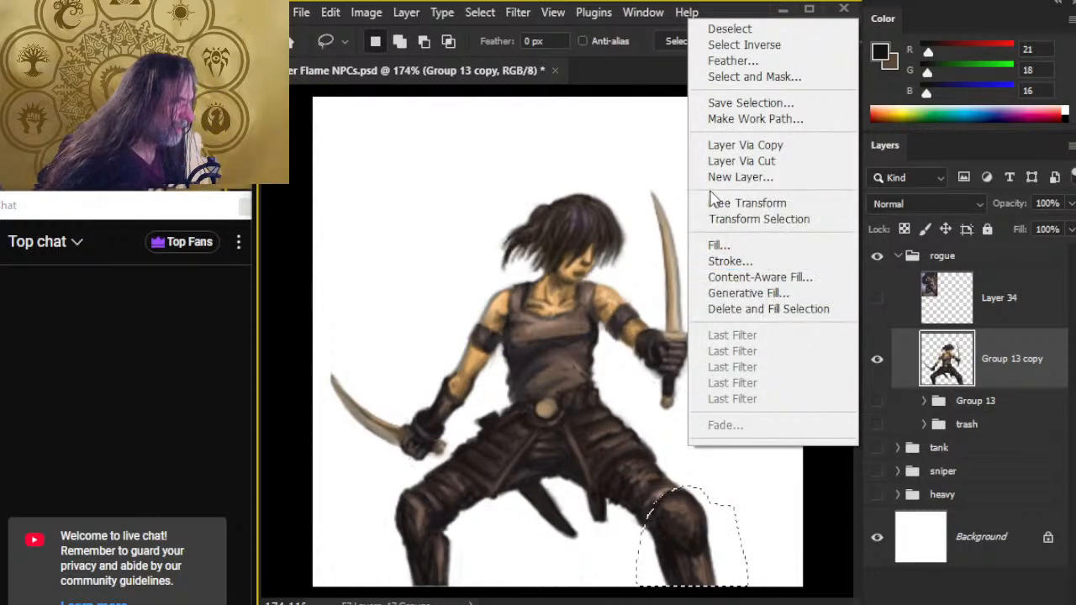
{"action": "left_click", "coordinate": [783, 515]}
{"action": "key", "text": "ctrl+x"}
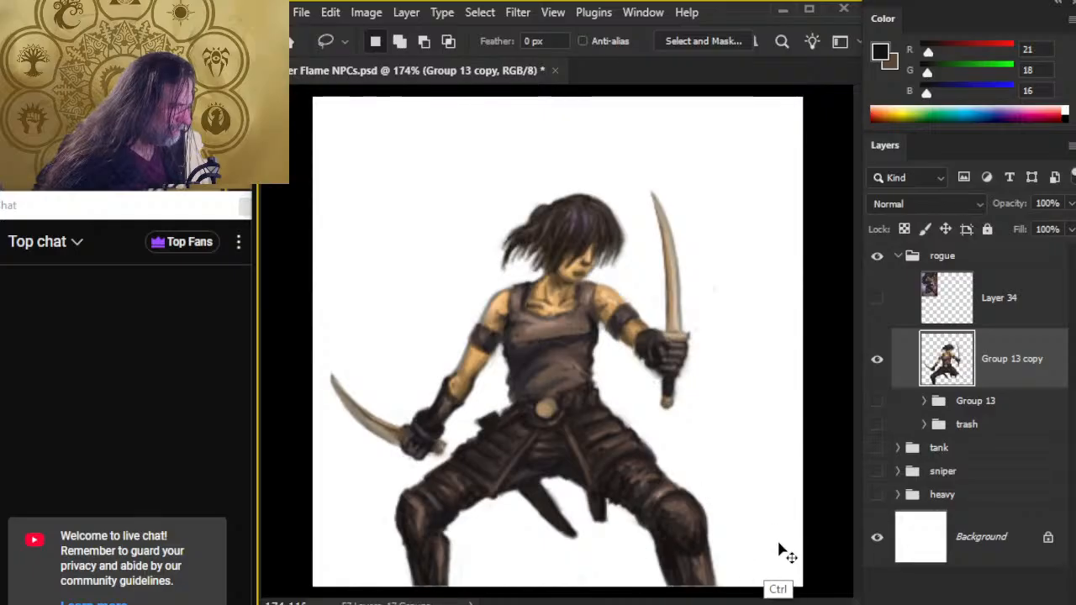
{"action": "key", "text": "ctrl+v"}
Narrow the pasted lower leg to 87.76% width with Free Transform and nudge it into line with the thigh.
{"action": "right_click", "coordinate": [677, 402]}
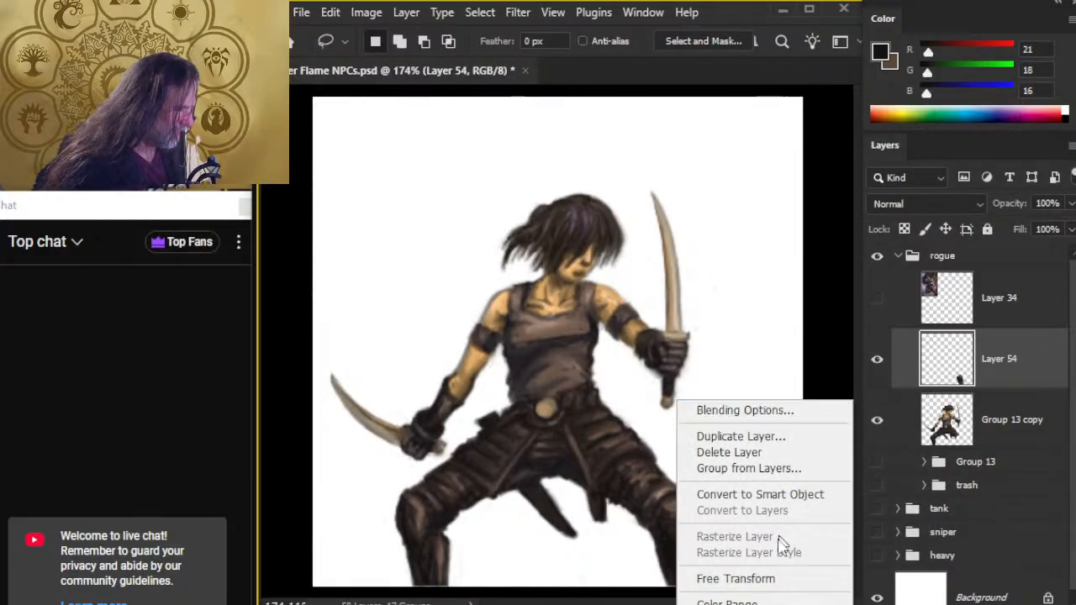
{"action": "left_click", "coordinate": [736, 579]}
{"action": "mouse_move", "coordinate": [724, 538]}
{"action": "left_mouse_down"}
{"action": "mouse_move", "coordinate": [682, 536]}
{"action": "mouse_move", "coordinate": [713, 535]}
{"action": "left_mouse_up"}
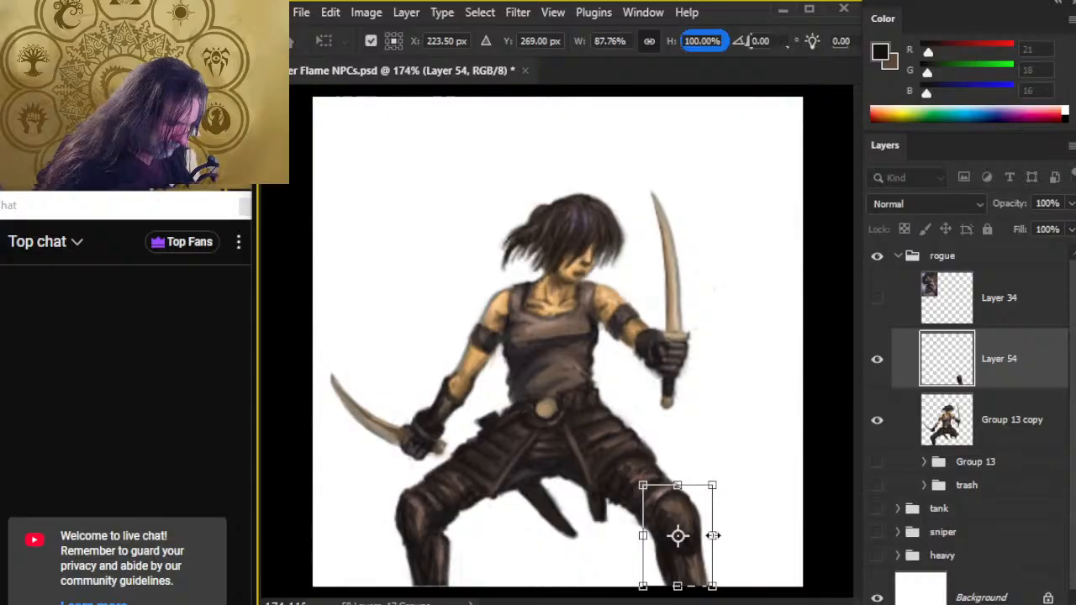
{"action": "key", "text": "Return"}
{"action": "key", "text": "v"}
{"action": "key", "text": "Right"}
{"action": "key", "text": "Left"}
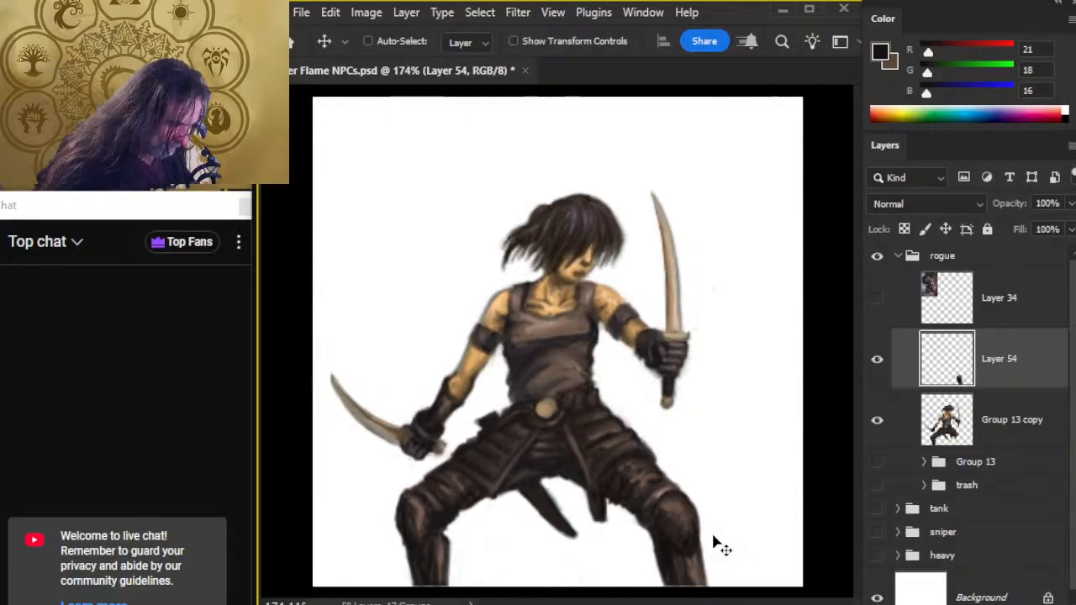
Merge the narrowed lower-leg layer down into Group 13 copy.
{"action": "key", "text": "z"}
{"action": "left_click_drag", "start_coordinate": [698, 399], "coordinate": [675, 401]}
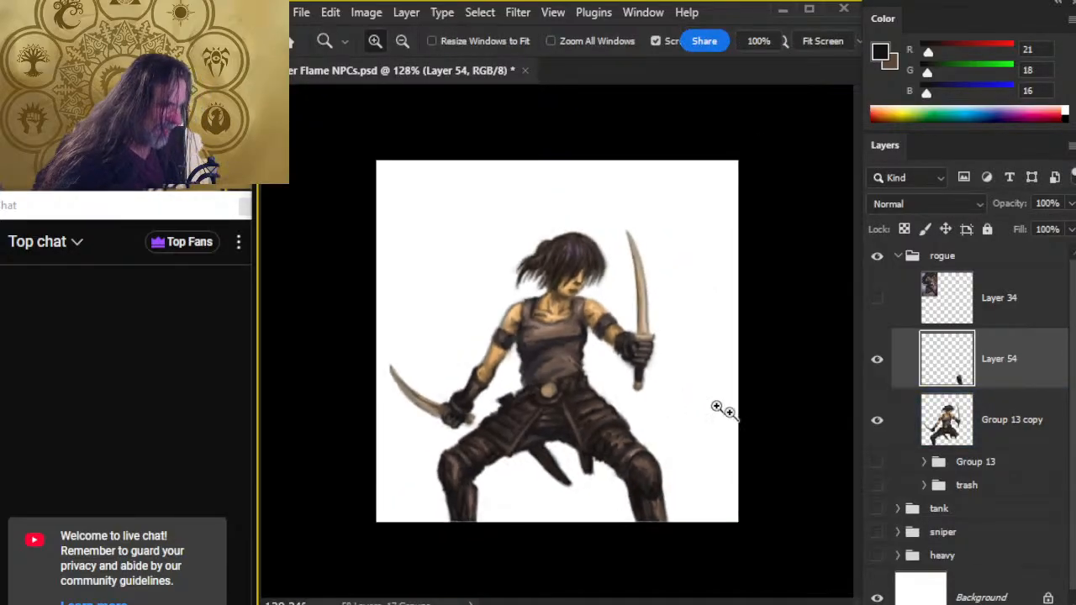
{"action": "right_click", "coordinate": [1004, 360]}
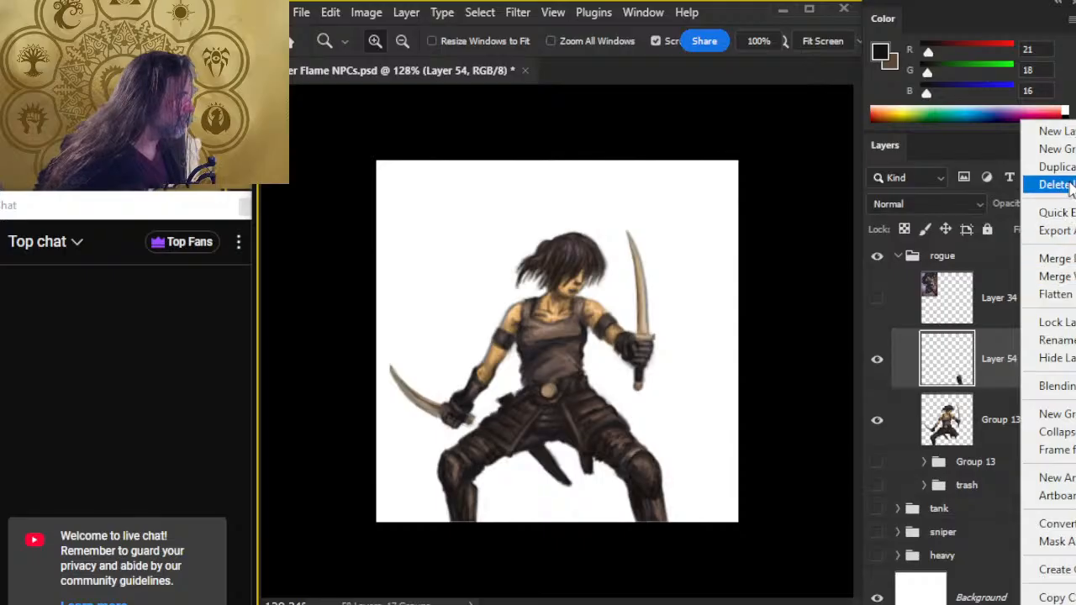
{"action": "left_click", "coordinate": [1058, 258]}
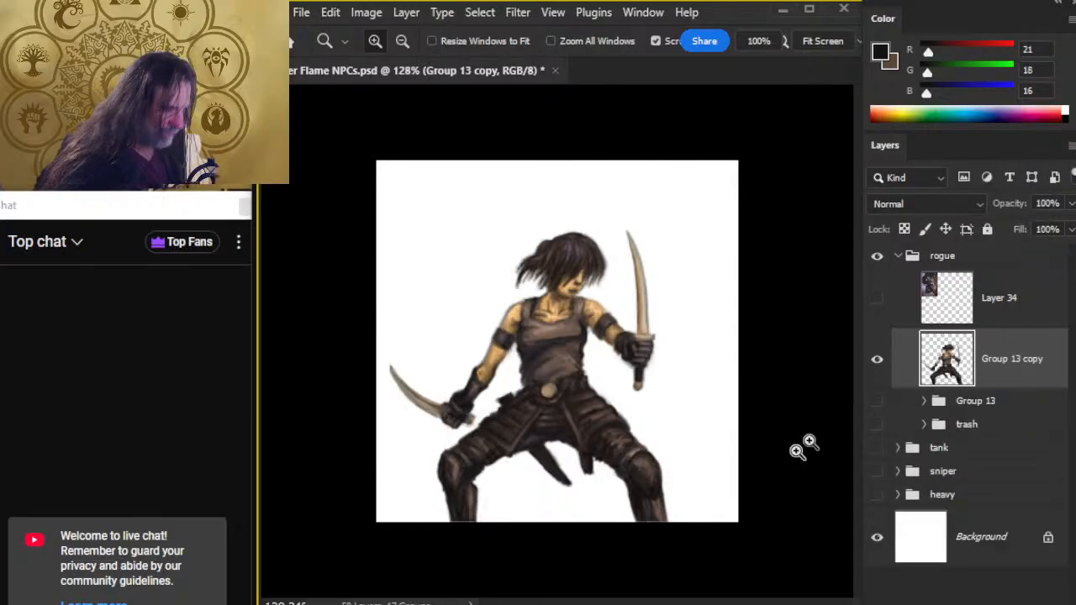
Touch up the belt buckle's upper rim with sampled RGB 48, 42, 40 and smudge it in.
{"action": "key", "text": "r"}
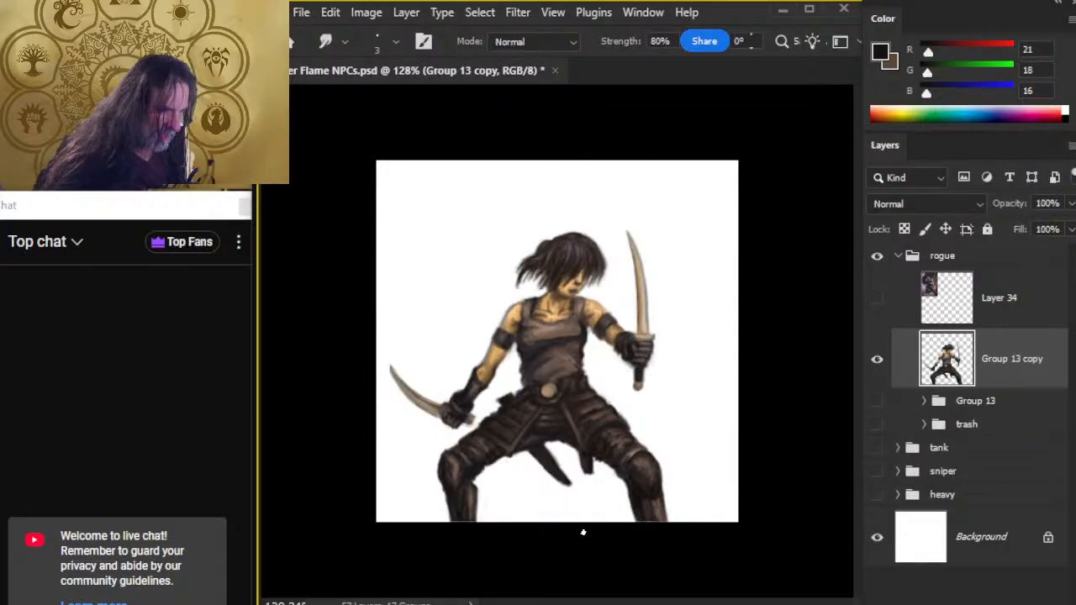
{"action": "left_click_drag", "start_coordinate": [545, 384], "coordinate": [664, 391]}
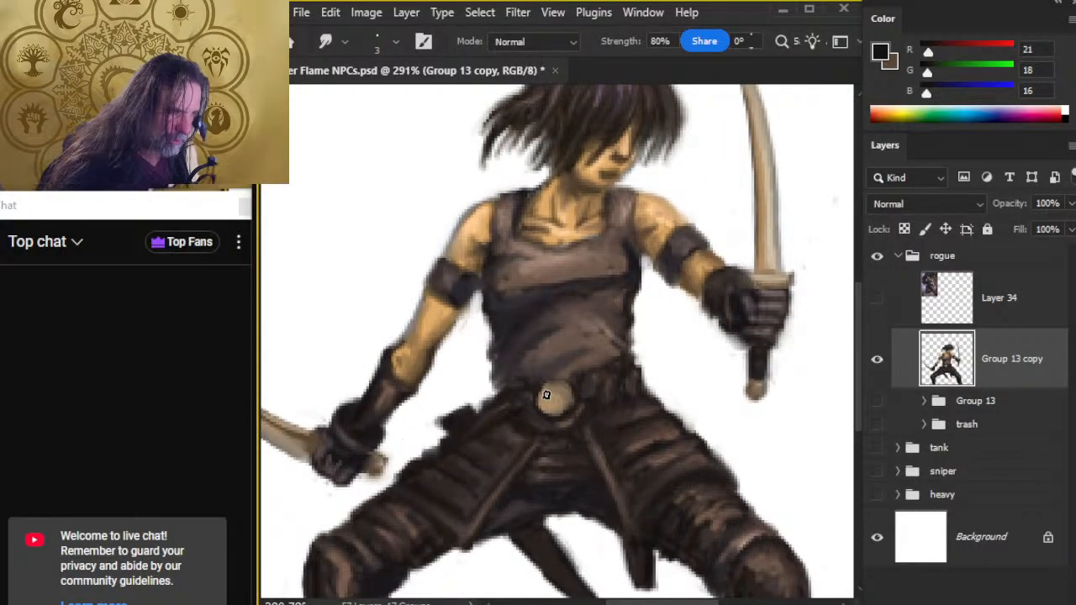
{"action": "key", "text": "b"}
{"action": "left_click", "coordinate": [539, 383], "text": "alt"}
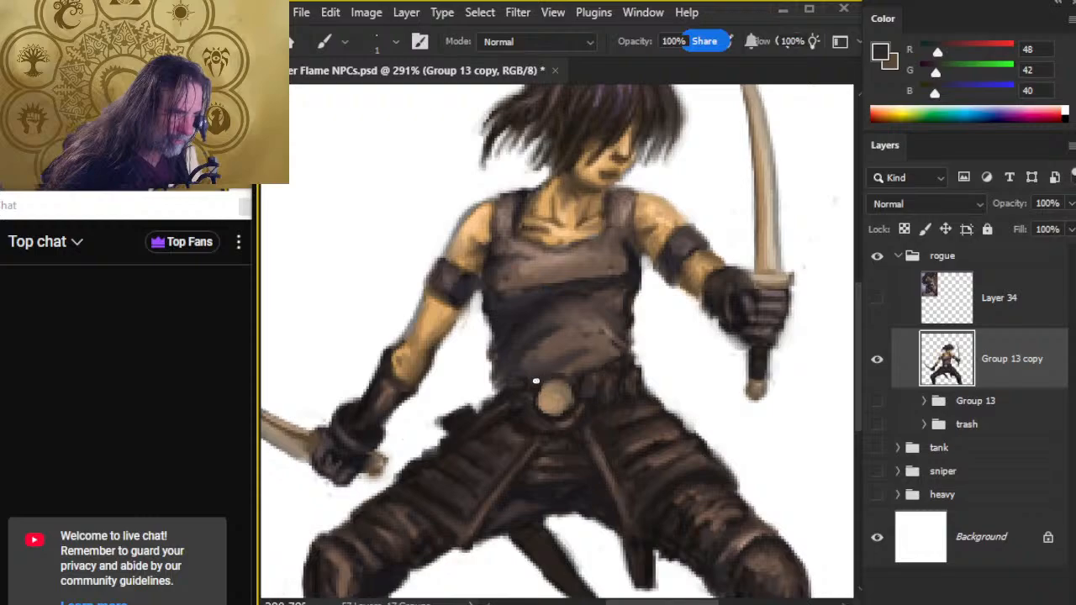
{"action": "key", "text": "r"}
Paint shadow along the shirt hem on both sides of the buckle with sampled RGB 32, 28, 32, smudging it in.
{"action": "key", "text": "b"}
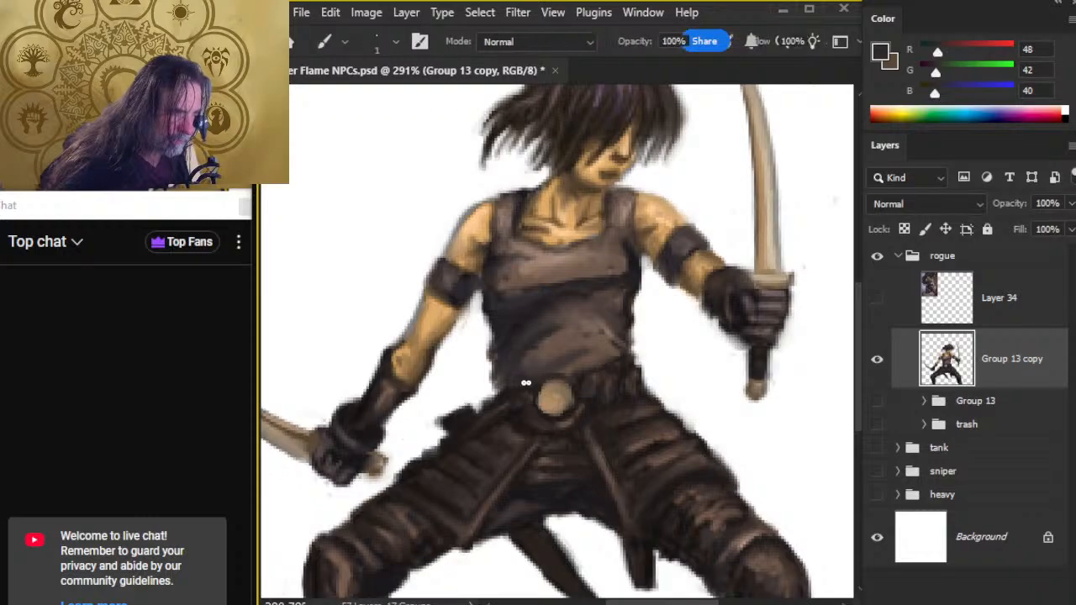
{"action": "left_click", "coordinate": [508, 358], "text": "alt"}
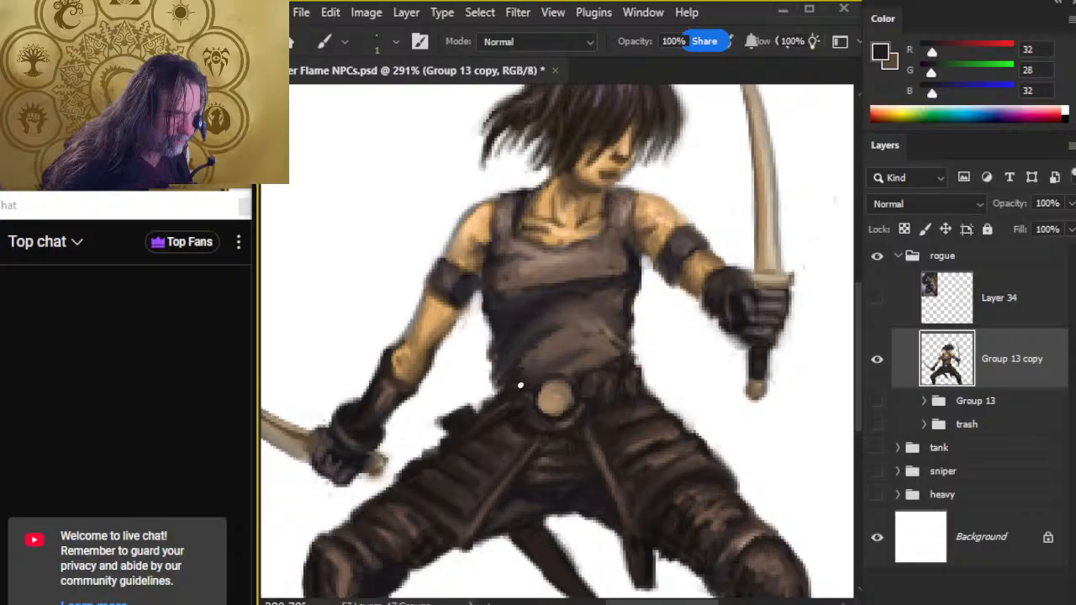
{"action": "key", "text": "r"}
{"action": "key", "text": "b"}
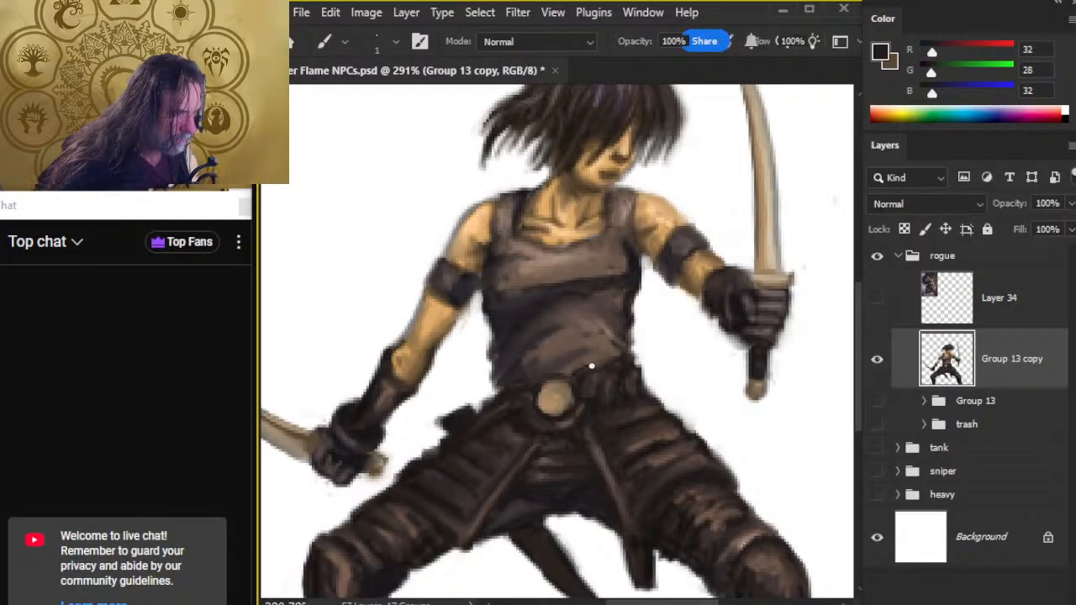
{"action": "key", "text": "r"}
{"action": "key", "text": "b"}
{"action": "key", "text": "r"}
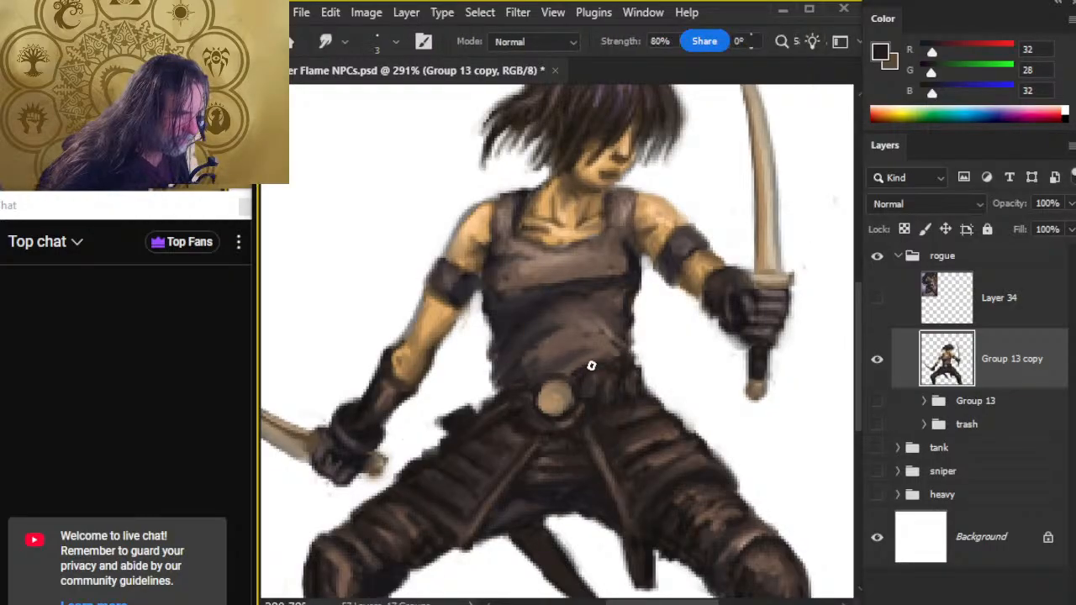
Collapse the rogue group and save the document.
{"action": "left_click", "coordinate": [618, 350], "text": "alt"}
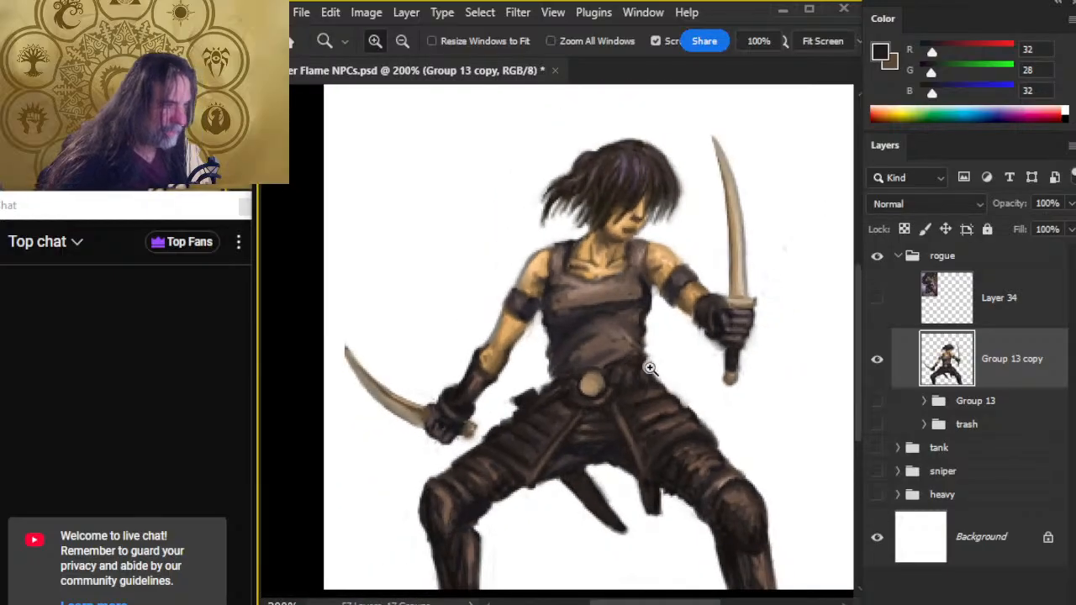
{"action": "key", "text": "z"}
{"action": "left_click_drag", "start_coordinate": [682, 363], "coordinate": [679, 384]}
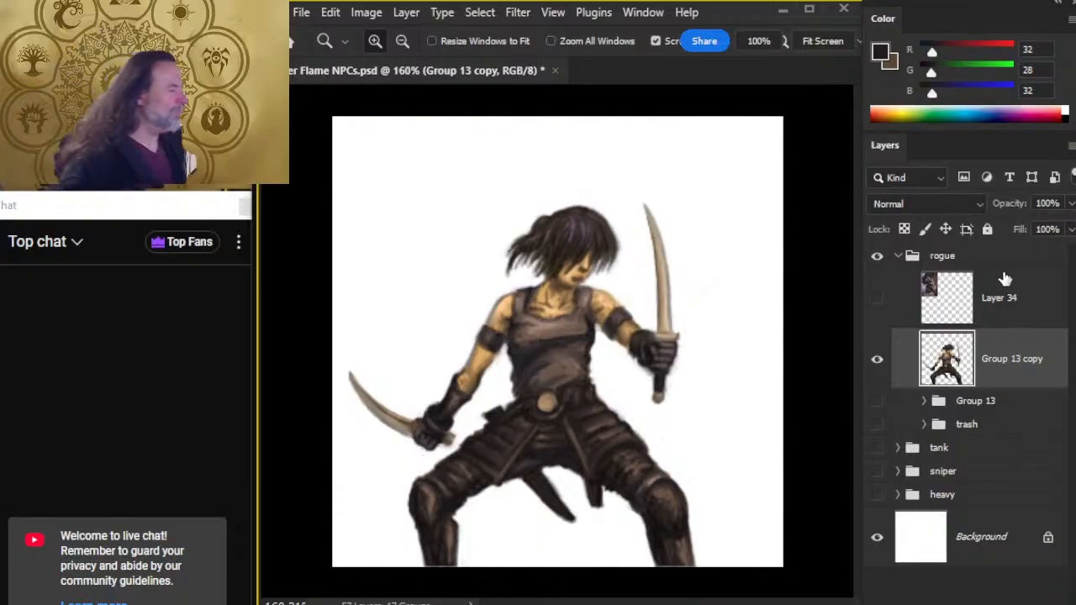
{"action": "left_click", "coordinate": [897, 257]}
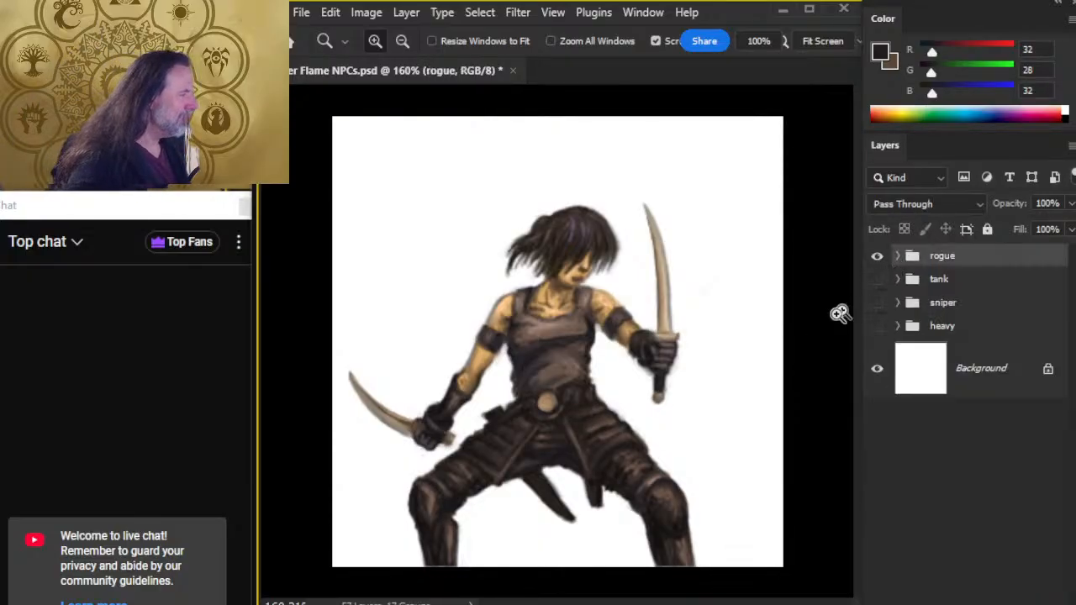
{"action": "key", "text": "ctrl+s"}
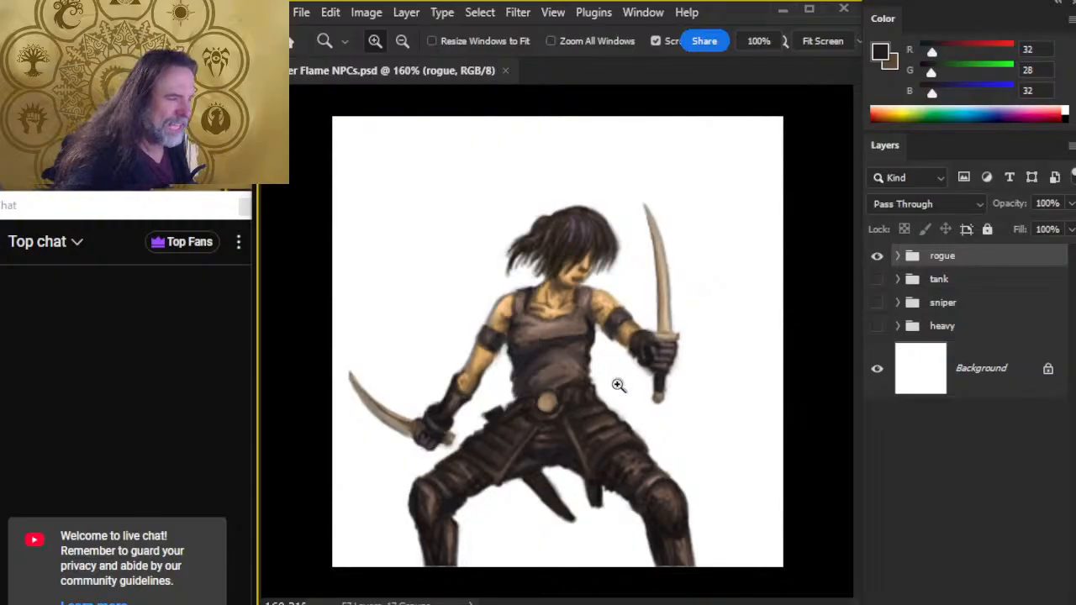
Hide the rogue group, show the tank group and expand its layers.
{"action": "left_click", "coordinate": [876, 256]}
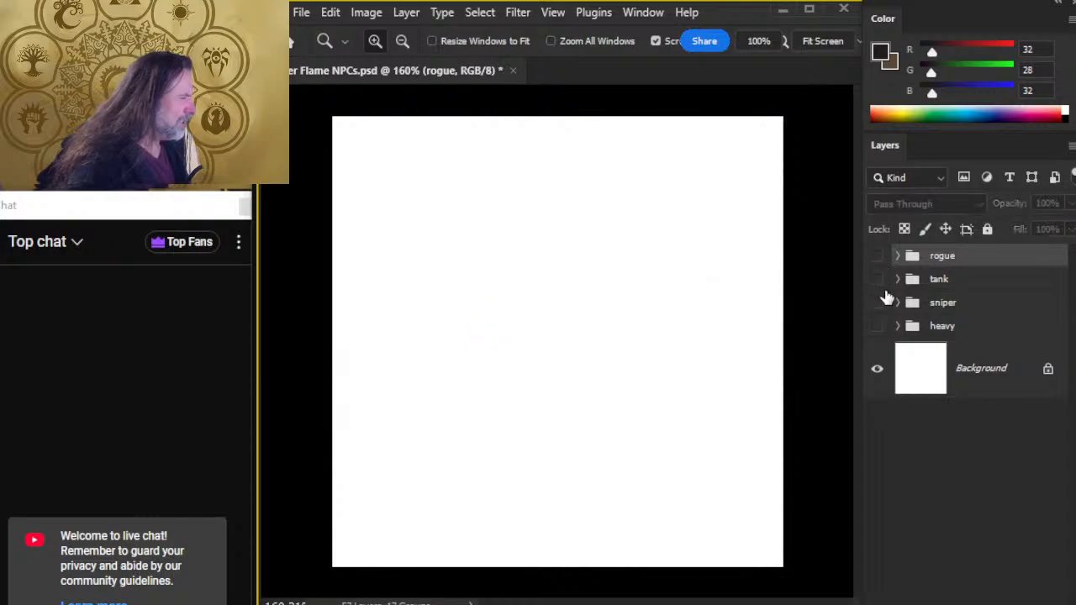
{"action": "left_click", "coordinate": [876, 279]}
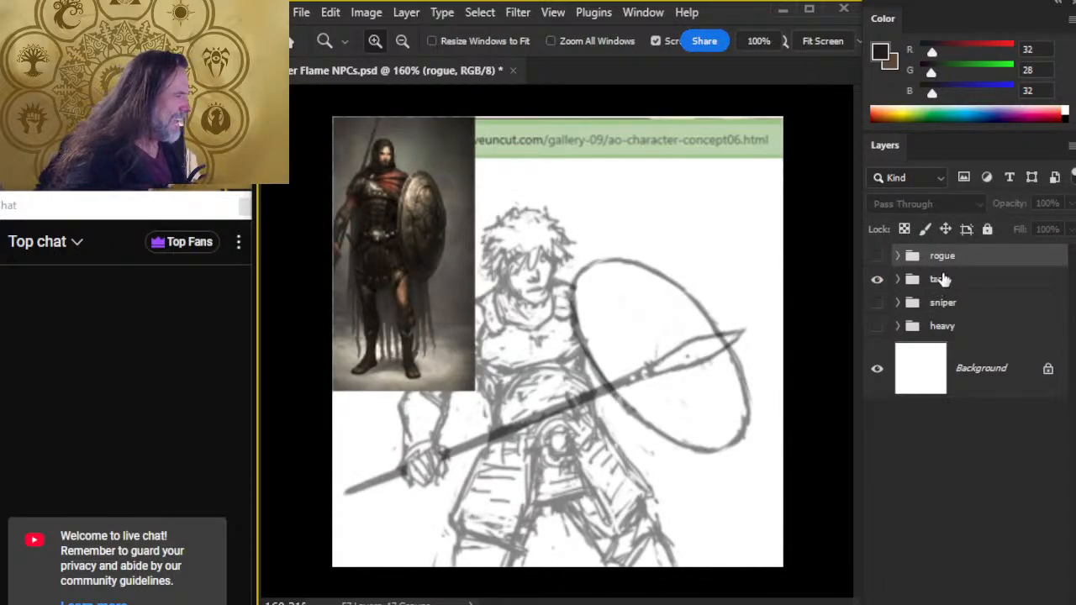
{"action": "left_click", "coordinate": [910, 283]}
{"action": "left_click", "coordinate": [898, 279]}
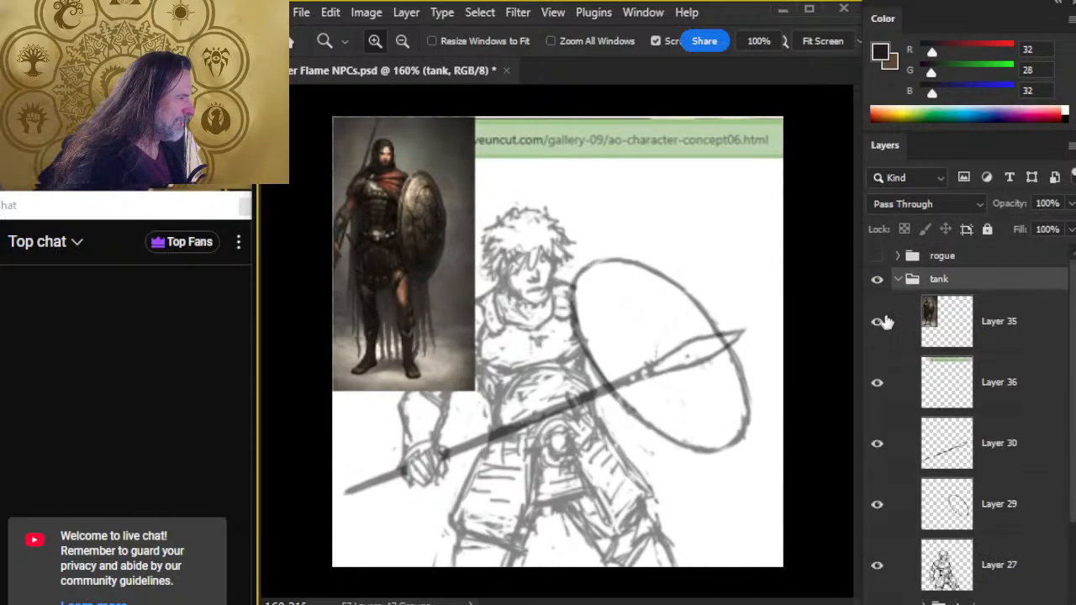
Compare the tank sketch with and without the Layer 35 reference, examining the reference warrior's armour and shield up close.
{"action": "left_click", "coordinate": [876, 321]}
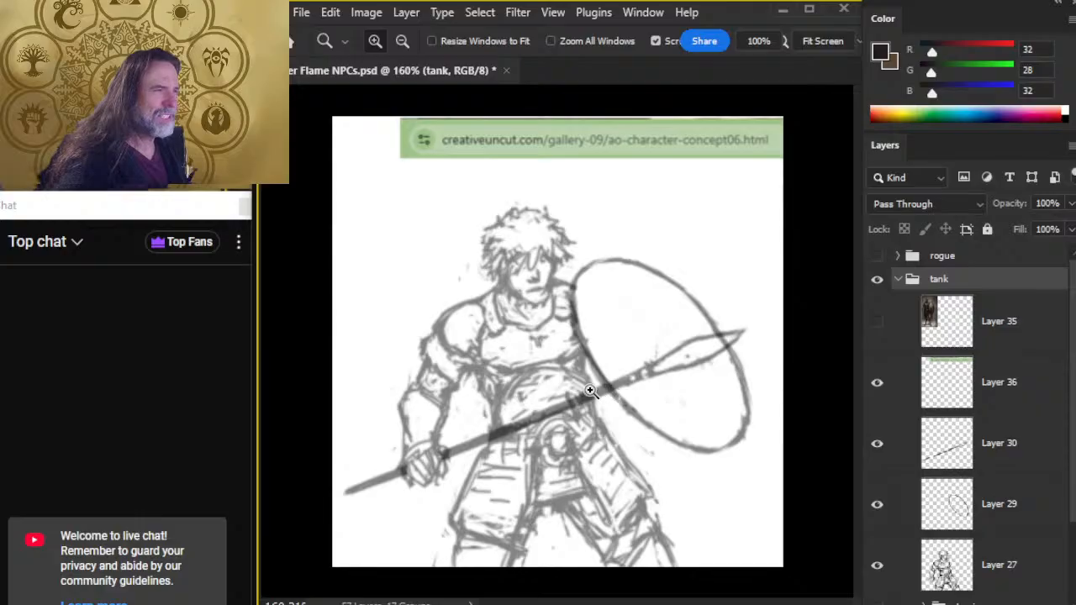
{"action": "left_click", "coordinate": [876, 321]}
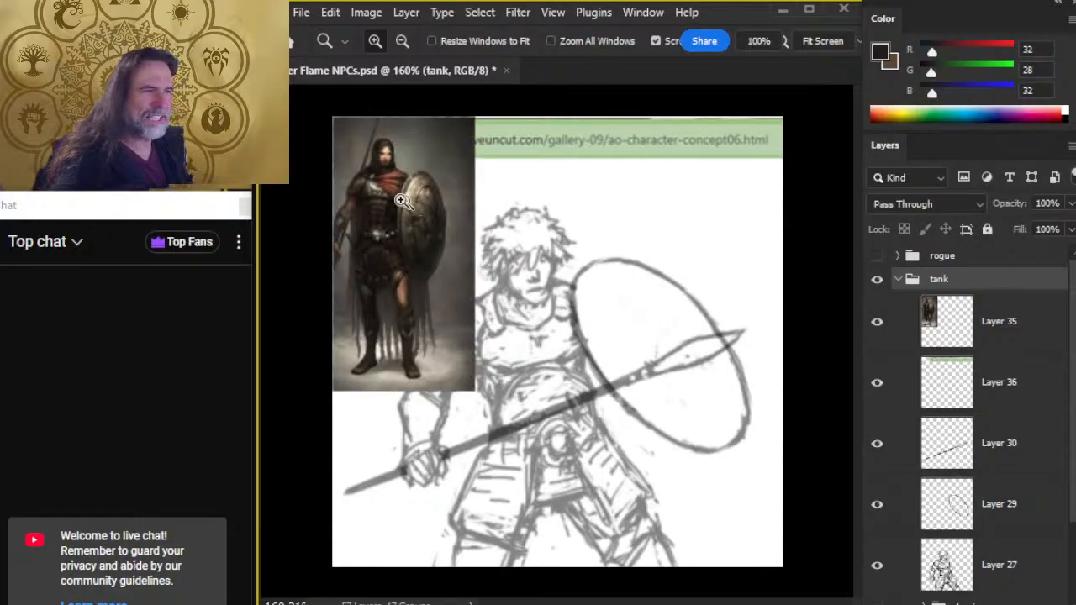
{"action": "left_click_drag", "start_coordinate": [378, 200], "coordinate": [408, 250]}
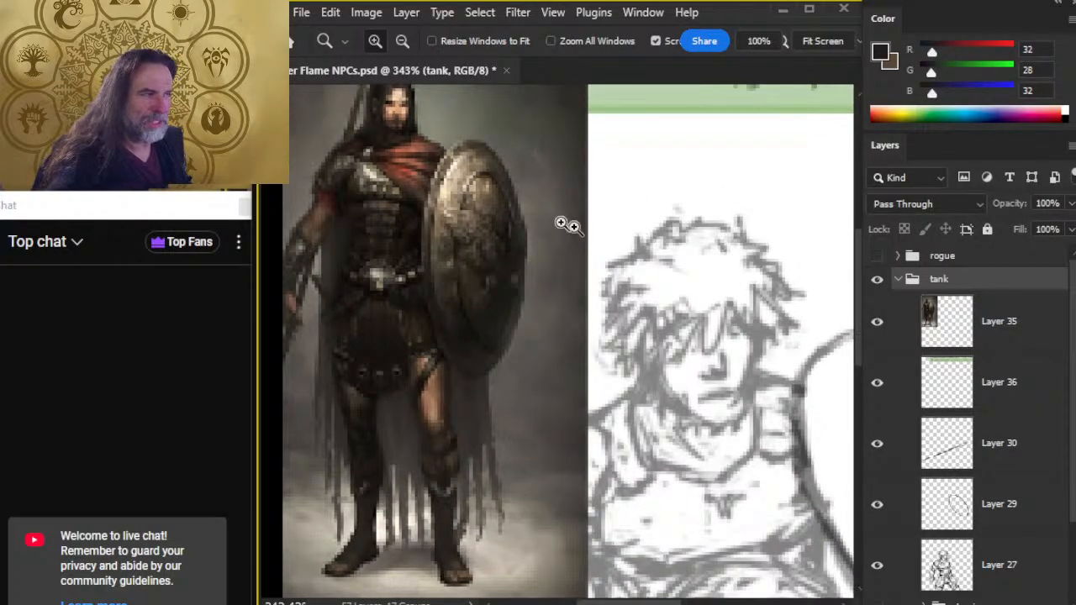
{"action": "left_click_drag", "start_coordinate": [700, 277], "coordinate": [552, 412]}
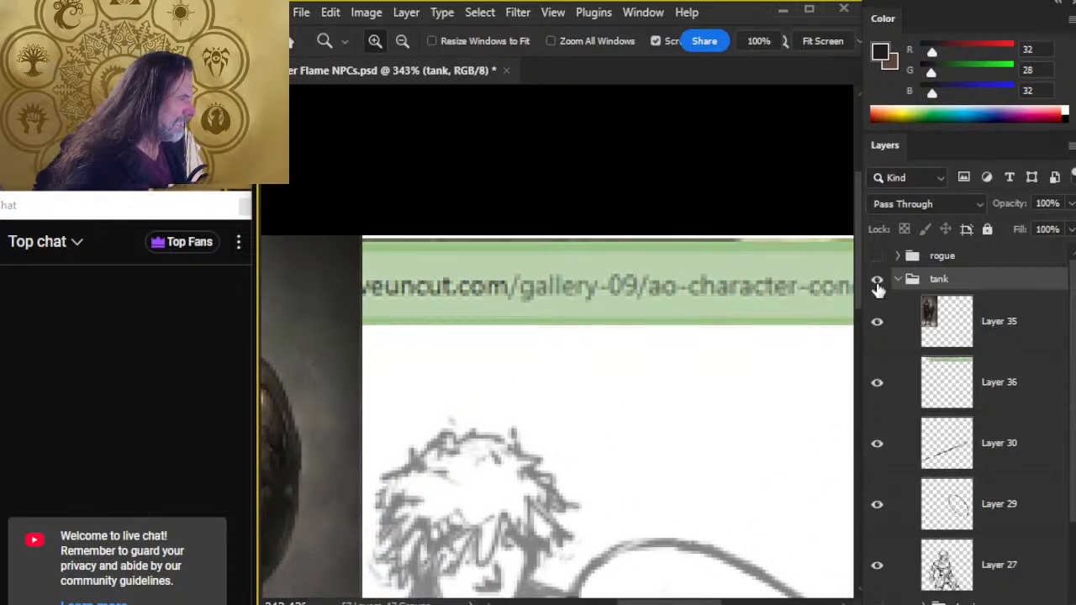
{"action": "left_click", "coordinate": [877, 321]}
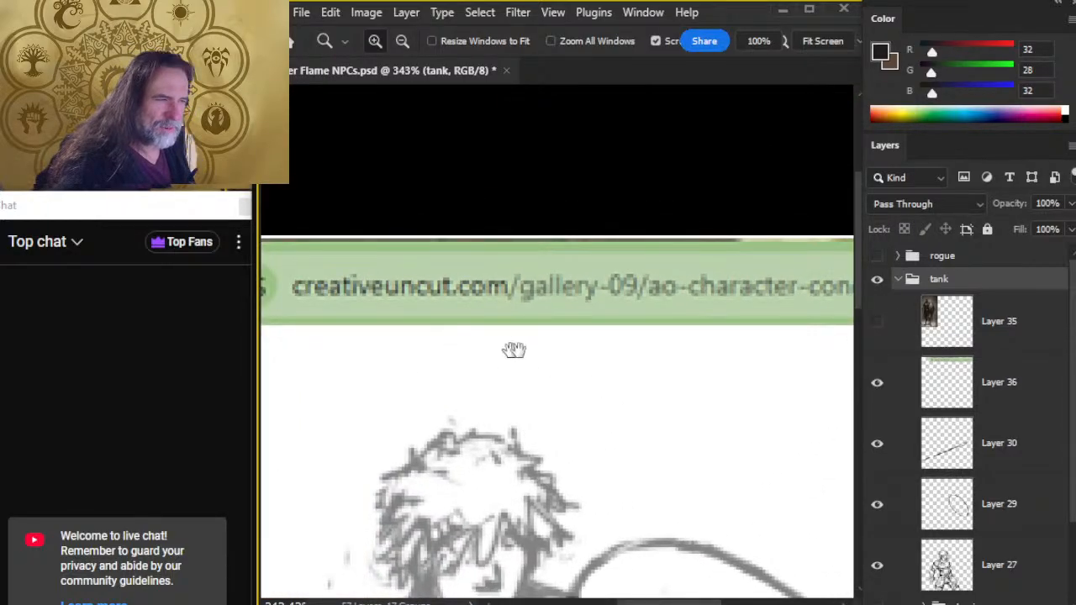
{"action": "mouse_move", "coordinate": [737, 359]}
{"action": "left_mouse_down"}
{"action": "mouse_move", "coordinate": [605, 392]}
{"action": "mouse_move", "coordinate": [485, 389]}
{"action": "mouse_move", "coordinate": [505, 399]}
{"action": "mouse_move", "coordinate": [808, 383]}
{"action": "mouse_move", "coordinate": [675, 339]}
{"action": "left_mouse_up"}
{"action": "left_click_drag", "start_coordinate": [727, 399], "coordinate": [643, 385]}
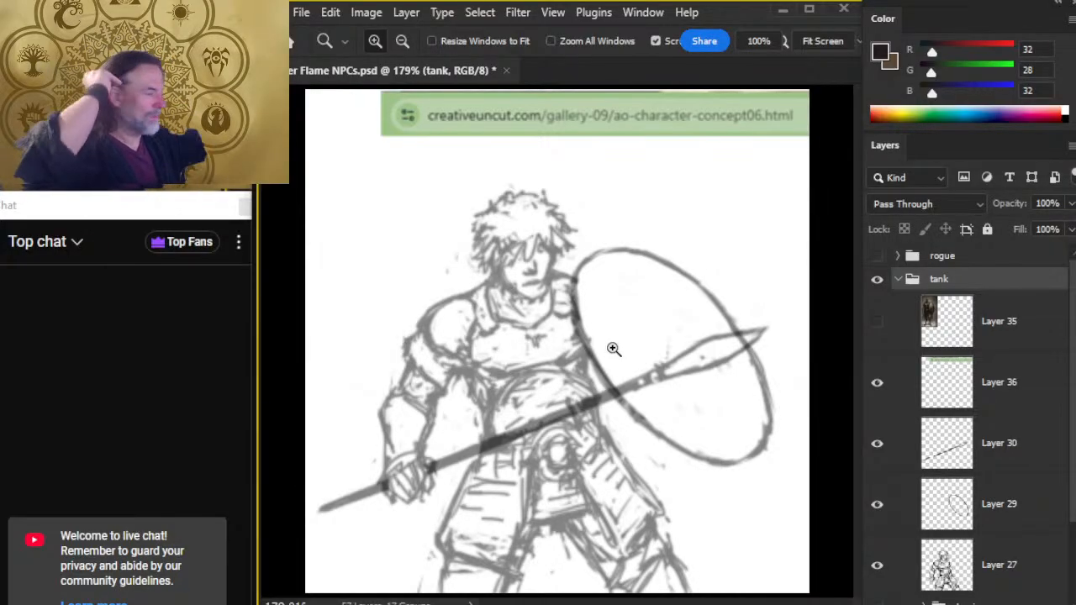
{"action": "left_click", "coordinate": [876, 322]}
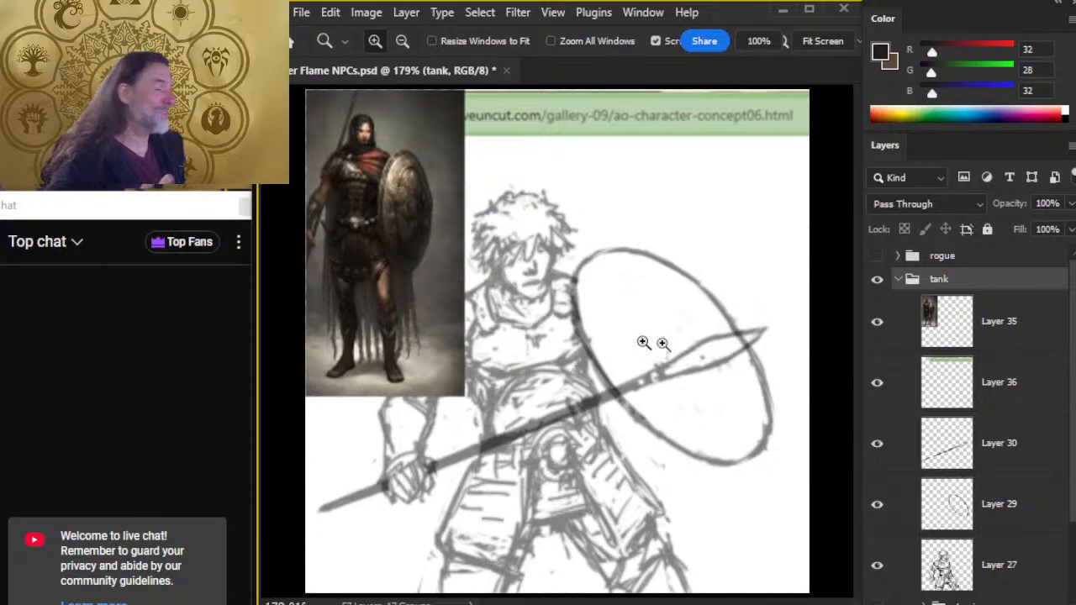
Swap the tank group's visibility for the rogue group's, and show the rogue's Layer 34 reference beside the painting.
{"action": "left_click", "coordinate": [877, 279]}
{"action": "left_click", "coordinate": [876, 256]}
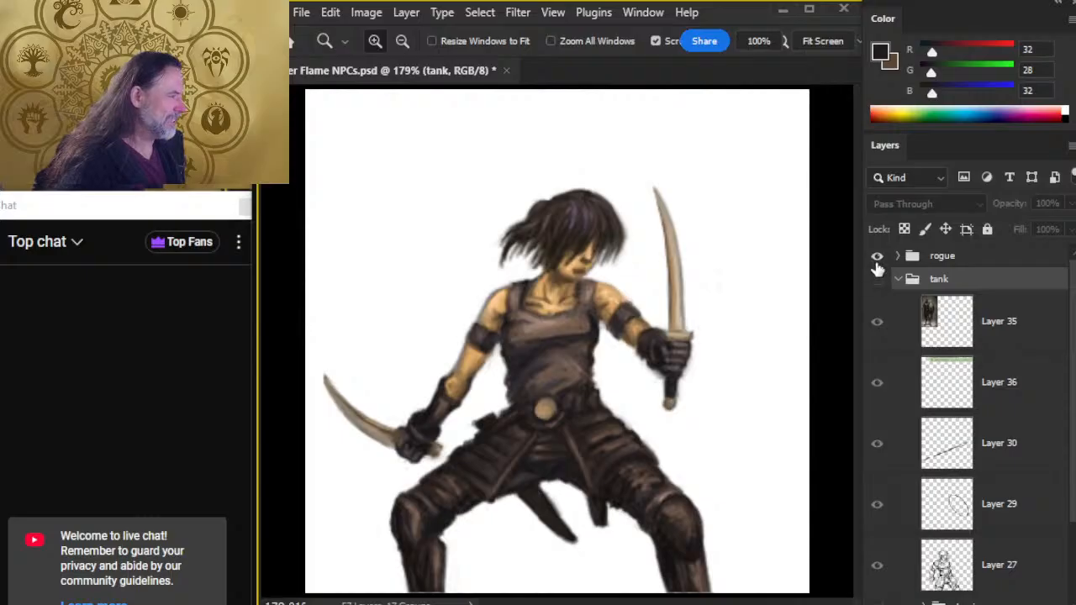
{"action": "left_click", "coordinate": [897, 255]}
{"action": "left_click", "coordinate": [876, 297]}
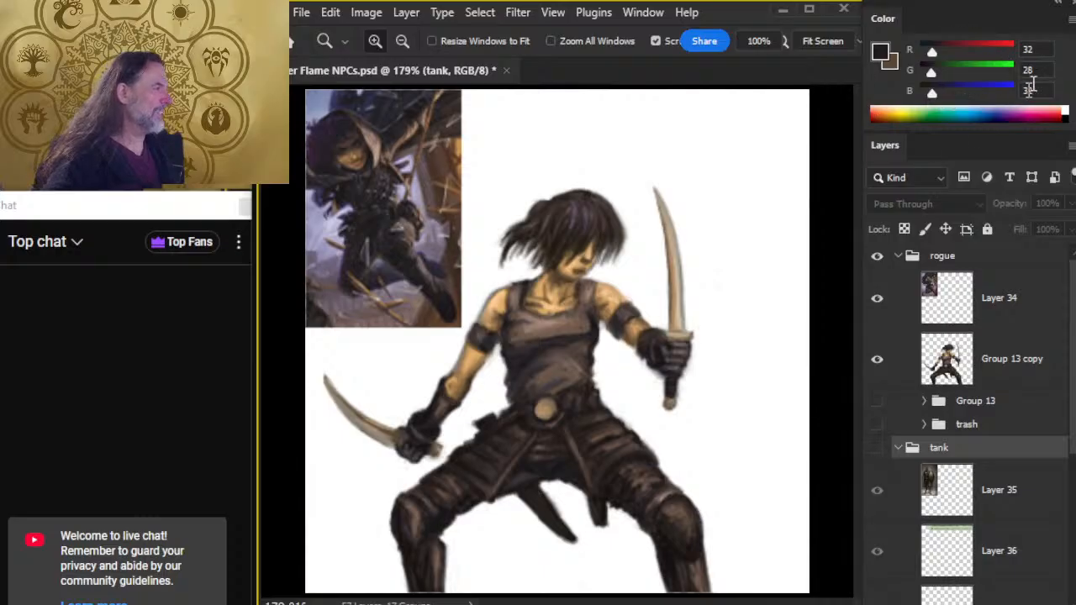
Try foreground colour mixes of green RGB 125, 149, 88, purple 133, 53, 88 and brown 135, 101, 66.
{"action": "left_click_drag", "start_coordinate": [932, 53], "coordinate": [951, 94]}
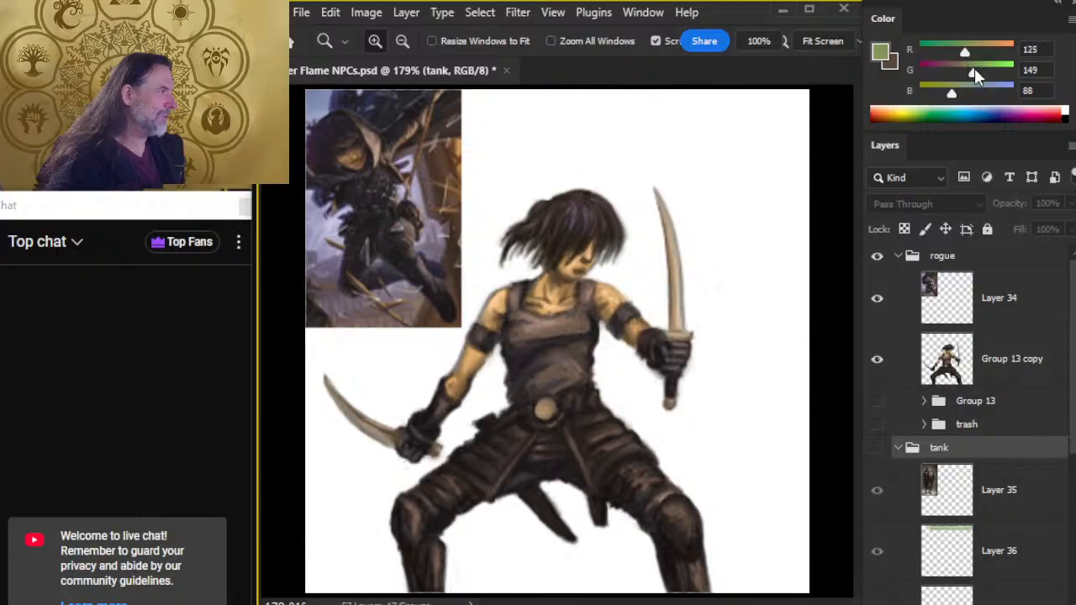
{"action": "mouse_move", "coordinate": [973, 73]}
{"action": "left_mouse_down"}
{"action": "mouse_move", "coordinate": [945, 76]}
{"action": "mouse_move", "coordinate": [932, 53]}
{"action": "mouse_move", "coordinate": [967, 53]}
{"action": "left_mouse_up"}
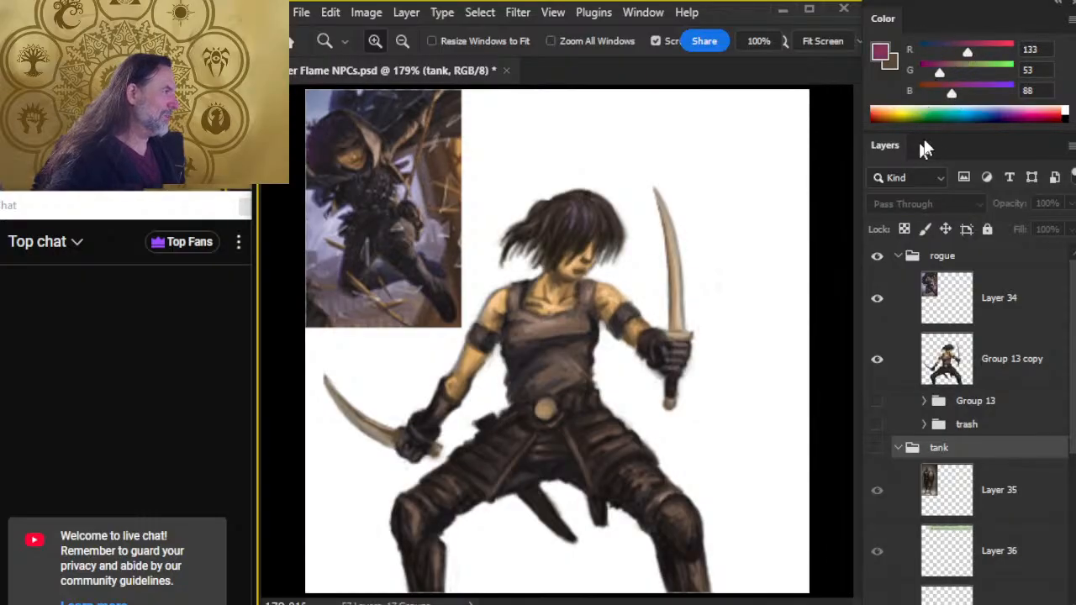
{"action": "left_click_drag", "start_coordinate": [956, 95], "coordinate": [967, 74]}
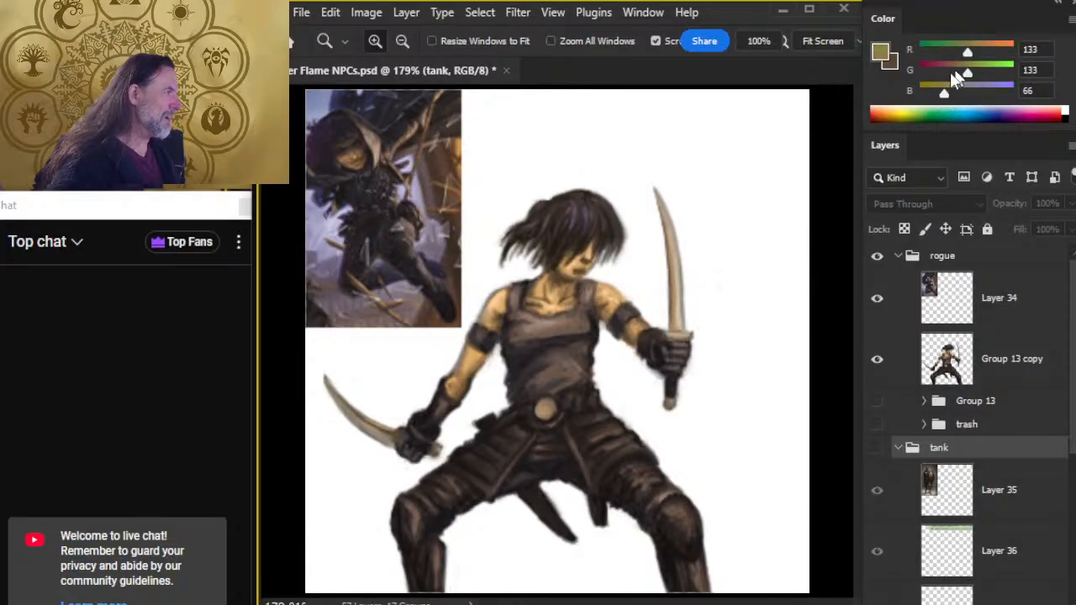
{"action": "left_click", "coordinate": [1002, 52]}
{"action": "left_click", "coordinate": [1000, 73]}
{"action": "left_click_drag", "start_coordinate": [1000, 52], "coordinate": [956, 74]}
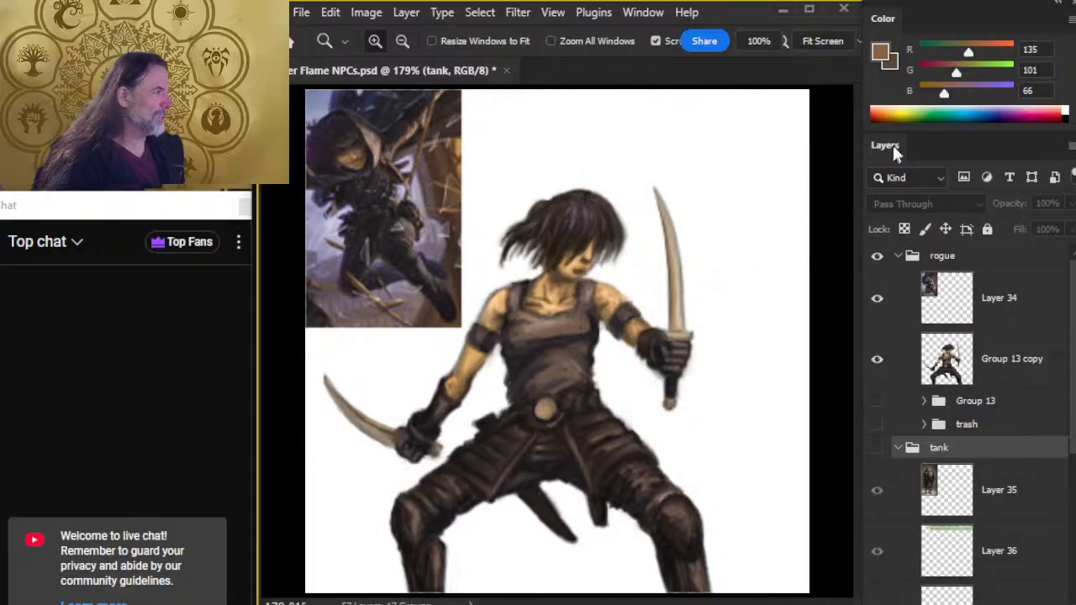
Reset the foreground colour to black, and save the document with Layer 34 hidden and the rogue group collapsed.
{"action": "key", "text": "d"}
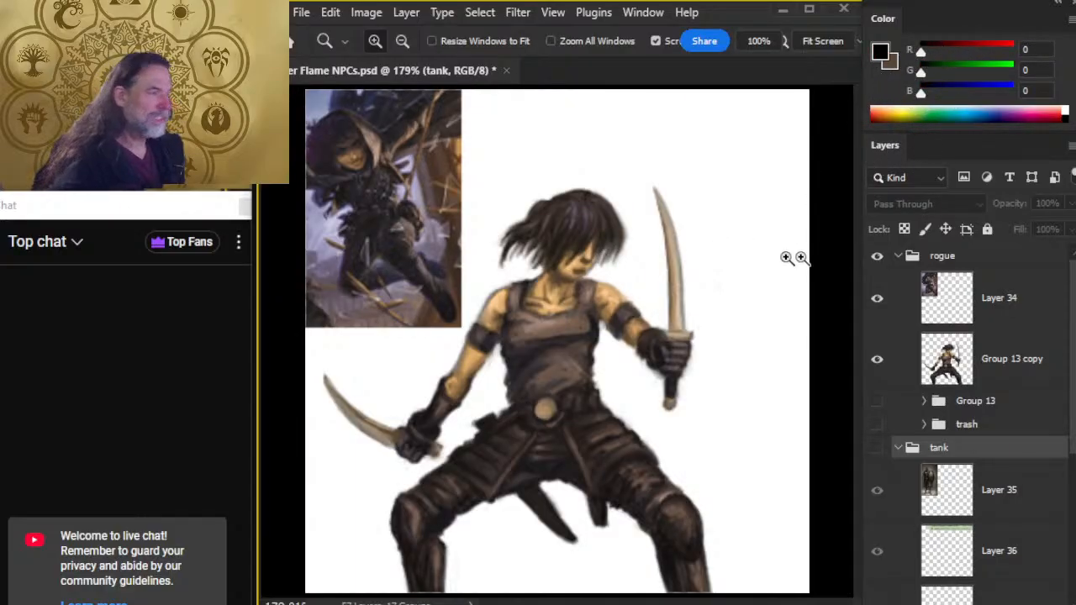
{"action": "left_click", "coordinate": [877, 298]}
{"action": "left_click", "coordinate": [897, 256]}
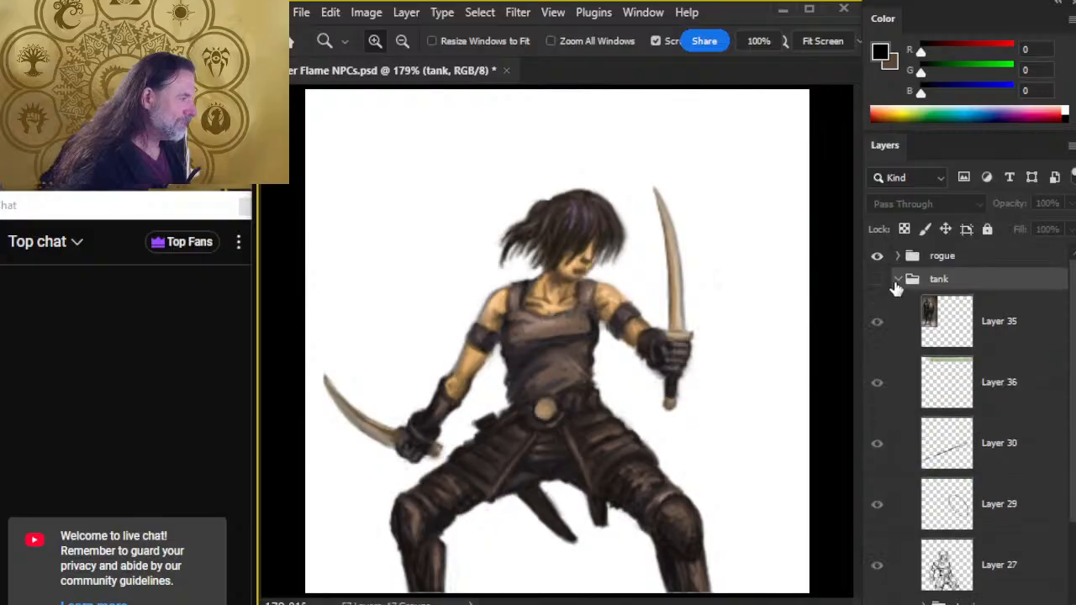
{"action": "key", "text": "ctrl+s"}
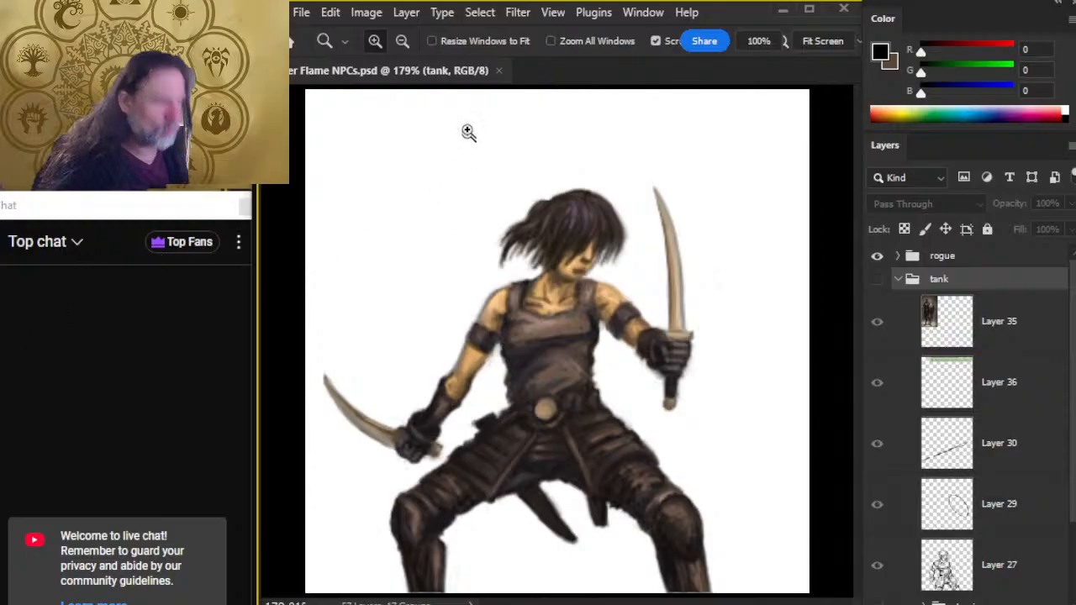
Open the recent document 2025 Page 95-96.psd.
{"action": "left_click", "coordinate": [301, 13]}
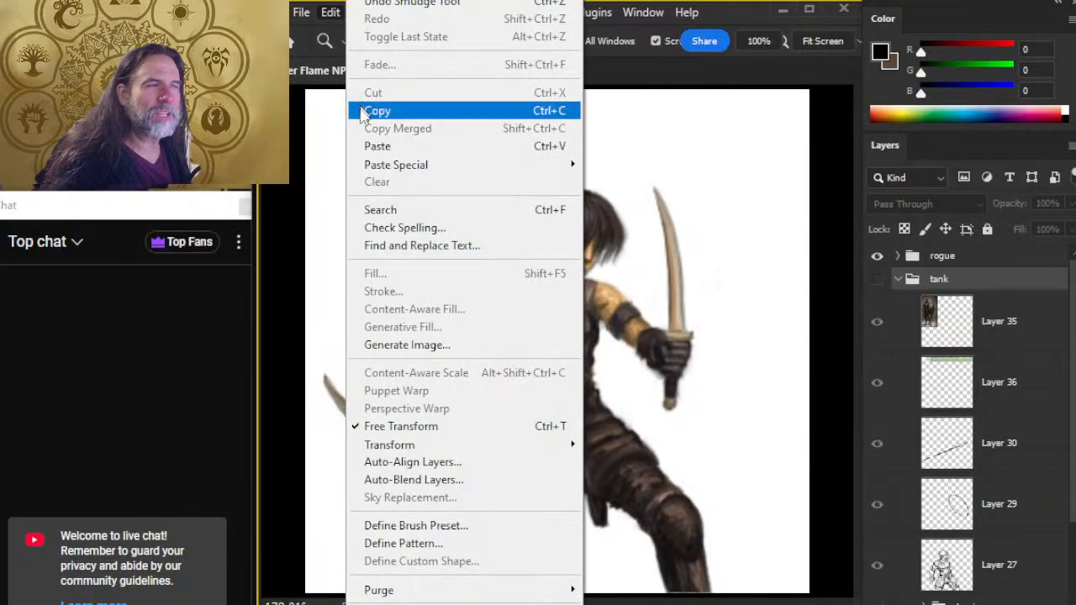
{"action": "mouse_move", "coordinate": [350, 120]}
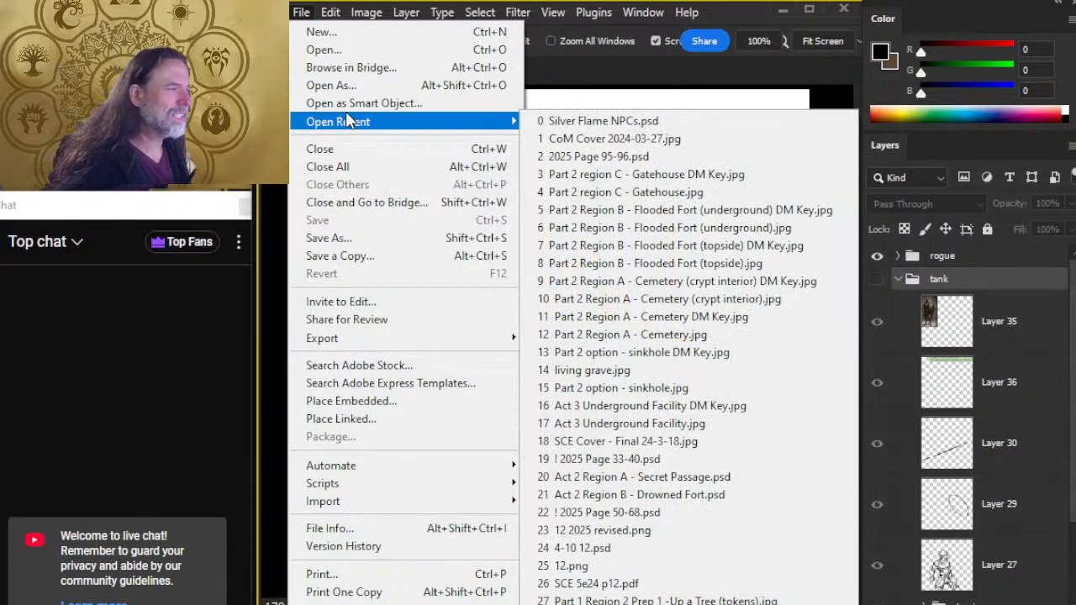
{"action": "left_click", "coordinate": [680, 156]}
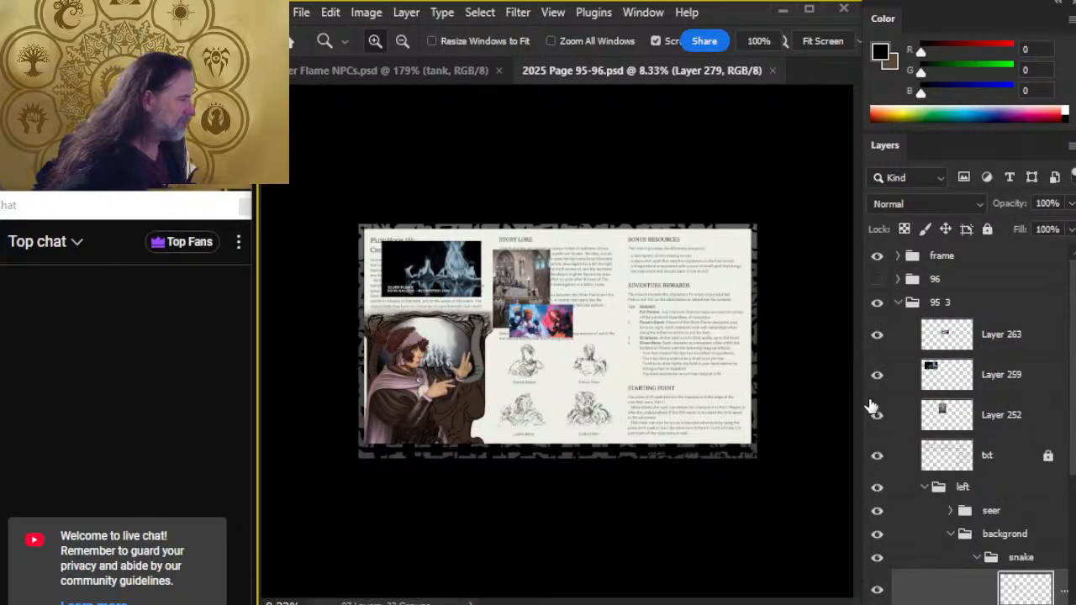
Hide reference layers 263, 259 and 252 in the 95 3 group, and briefly check the page without its txt layer.
{"action": "left_click", "coordinate": [877, 334]}
{"action": "left_click", "coordinate": [890, 382]}
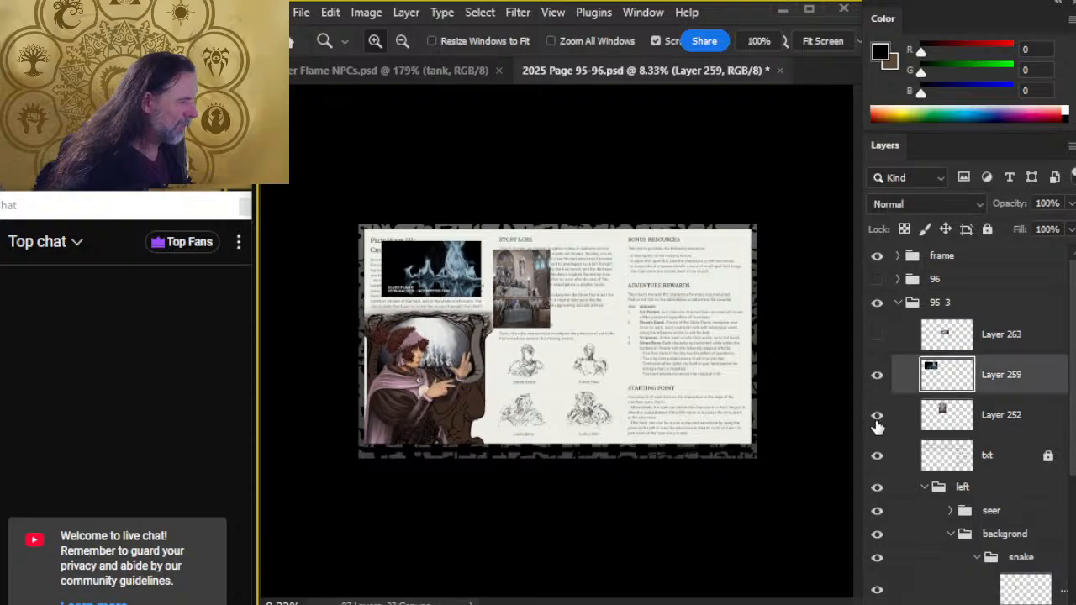
{"action": "left_click", "coordinate": [876, 415]}
{"action": "left_click", "coordinate": [877, 378]}
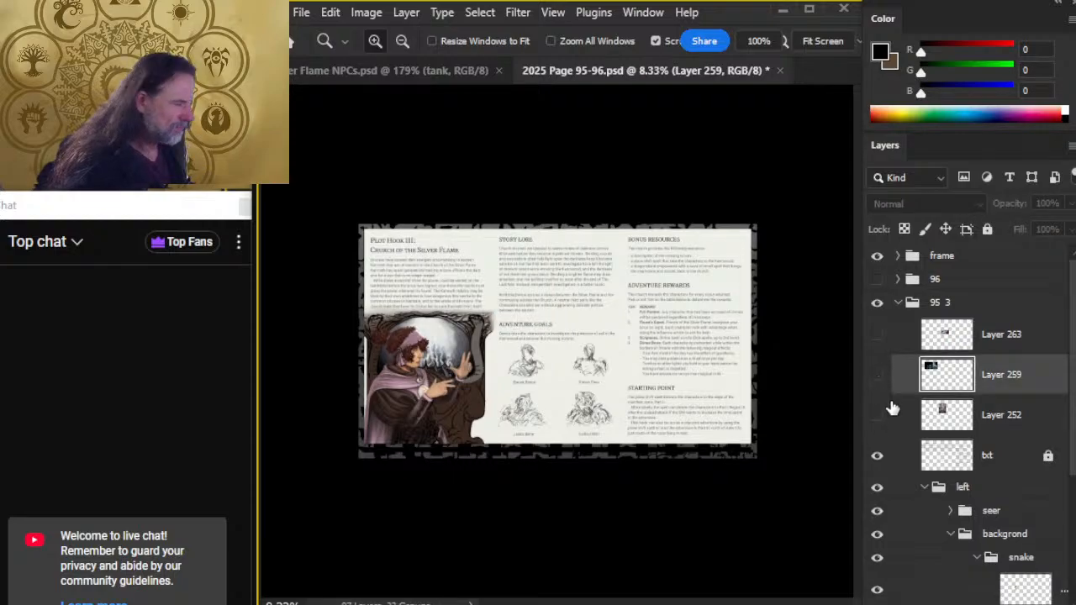
{"action": "left_click", "coordinate": [877, 455]}
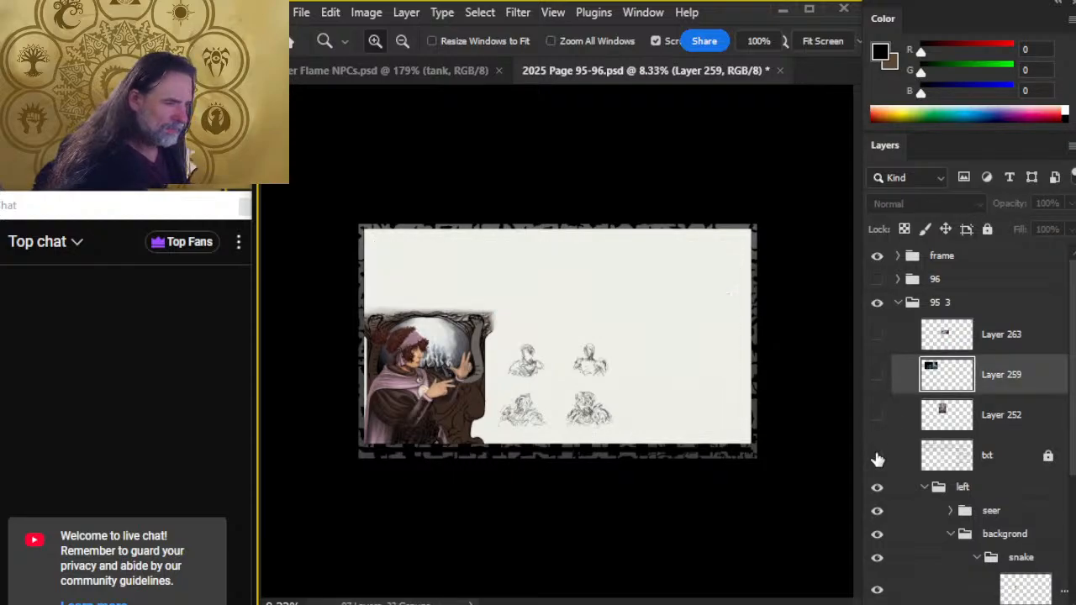
{"action": "left_click", "coordinate": [877, 455]}
Examine the Church of the Silver Flame page, from the plot hook and seer artwork to the four scout sketches under Adventure Goals.
{"action": "left_click_drag", "start_coordinate": [411, 376], "coordinate": [445, 391]}
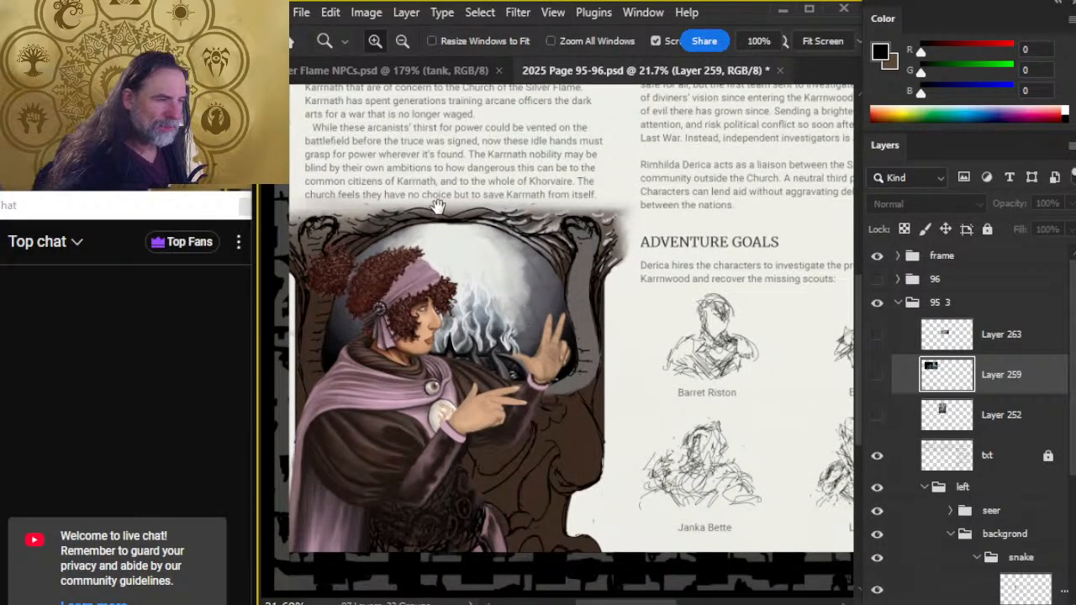
{"action": "left_click_drag", "start_coordinate": [336, 128], "coordinate": [386, 295]}
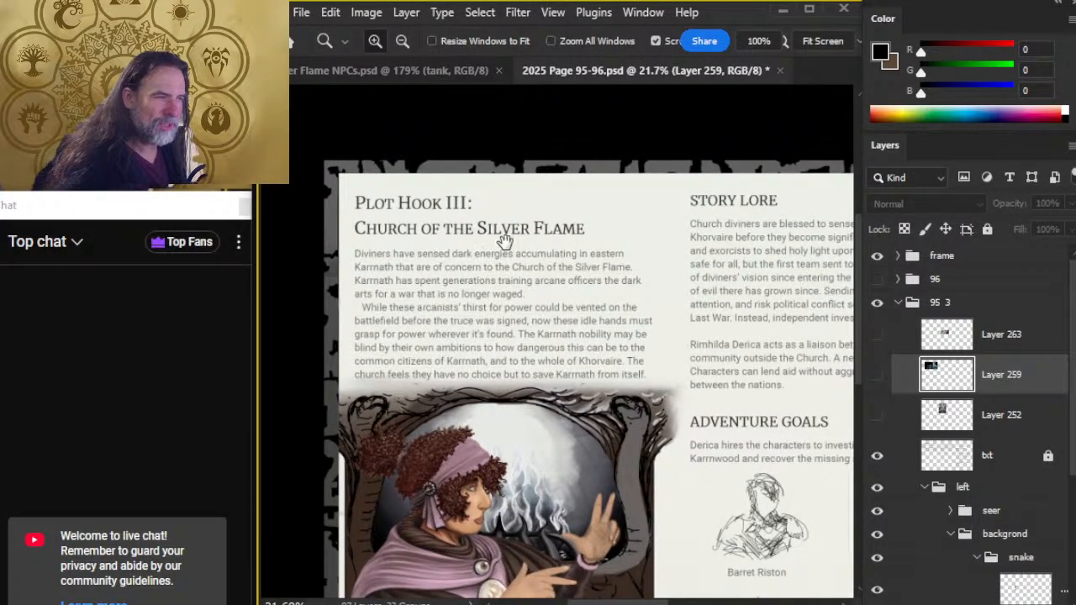
{"action": "left_click_drag", "start_coordinate": [618, 394], "coordinate": [516, 336]}
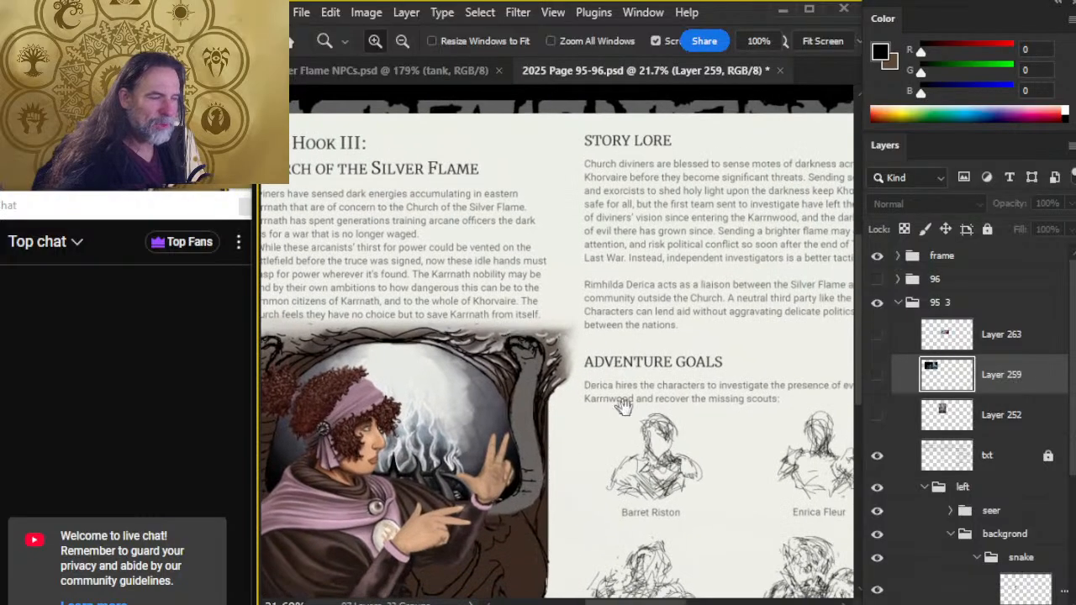
{"action": "left_click_drag", "start_coordinate": [655, 493], "coordinate": [527, 335]}
{"action": "left_click_drag", "start_coordinate": [744, 411], "coordinate": [665, 414]}
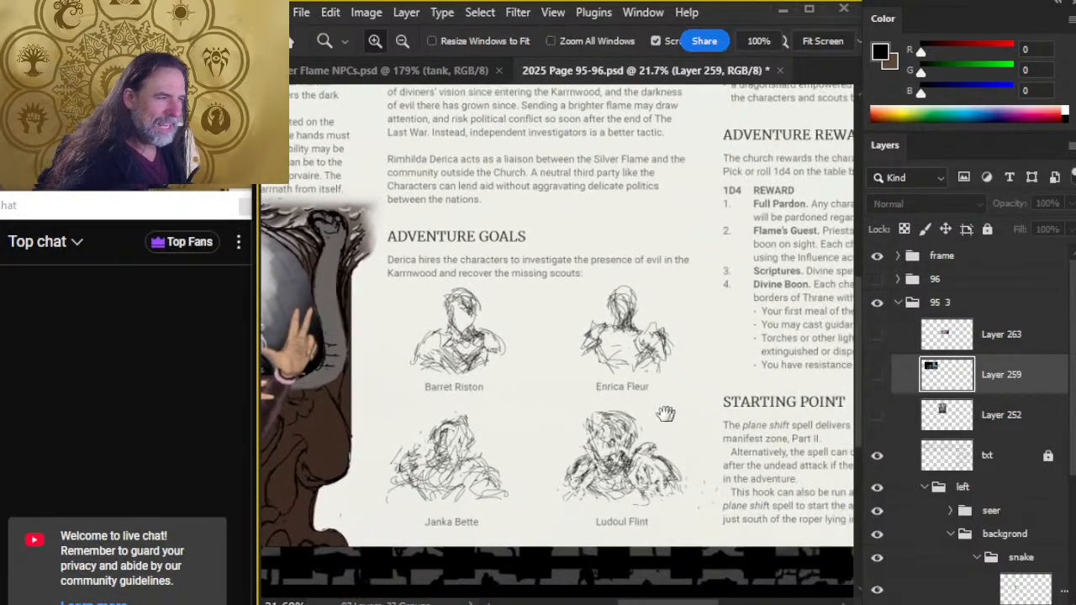
{"action": "left_click_drag", "start_coordinate": [476, 292], "coordinate": [522, 319]}
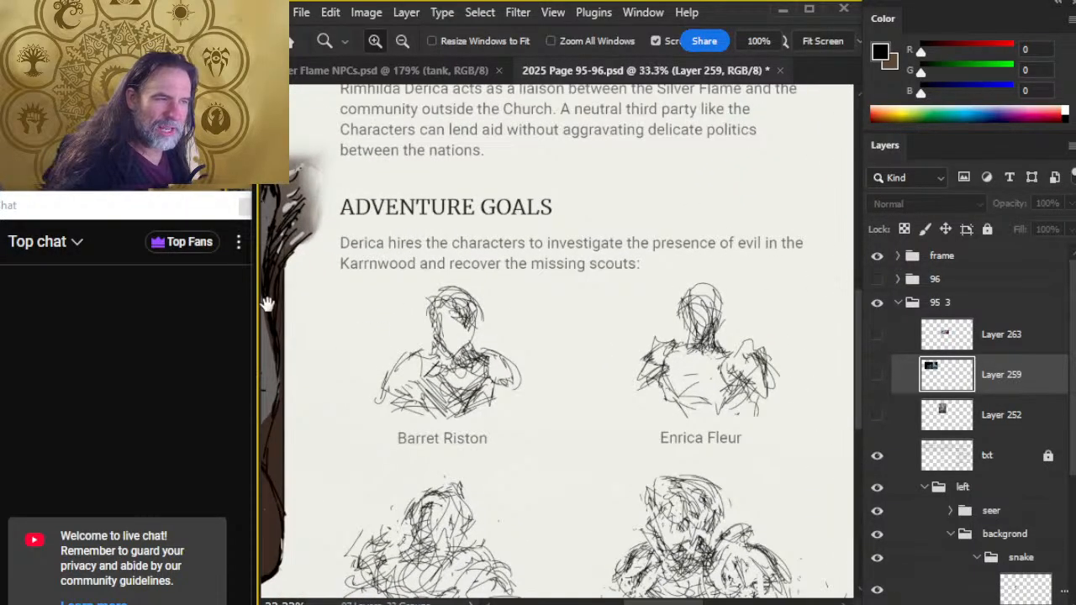
{"action": "left_click_drag", "start_coordinate": [332, 305], "coordinate": [450, 332]}
{"action": "left_click_drag", "start_coordinate": [724, 371], "coordinate": [588, 361]}
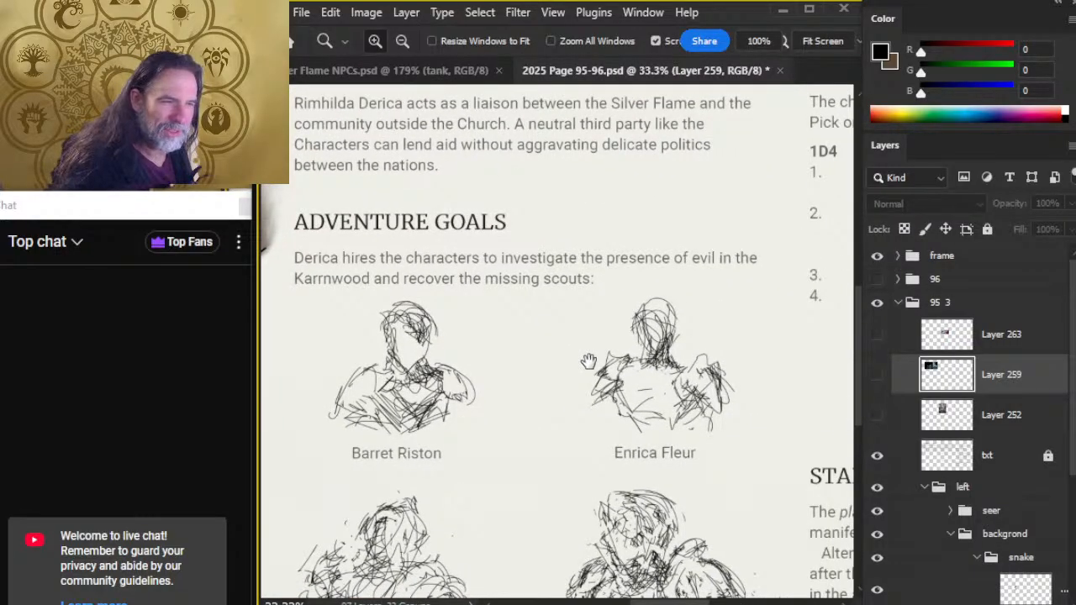
{"action": "left_click_drag", "start_coordinate": [588, 360], "coordinate": [597, 283]}
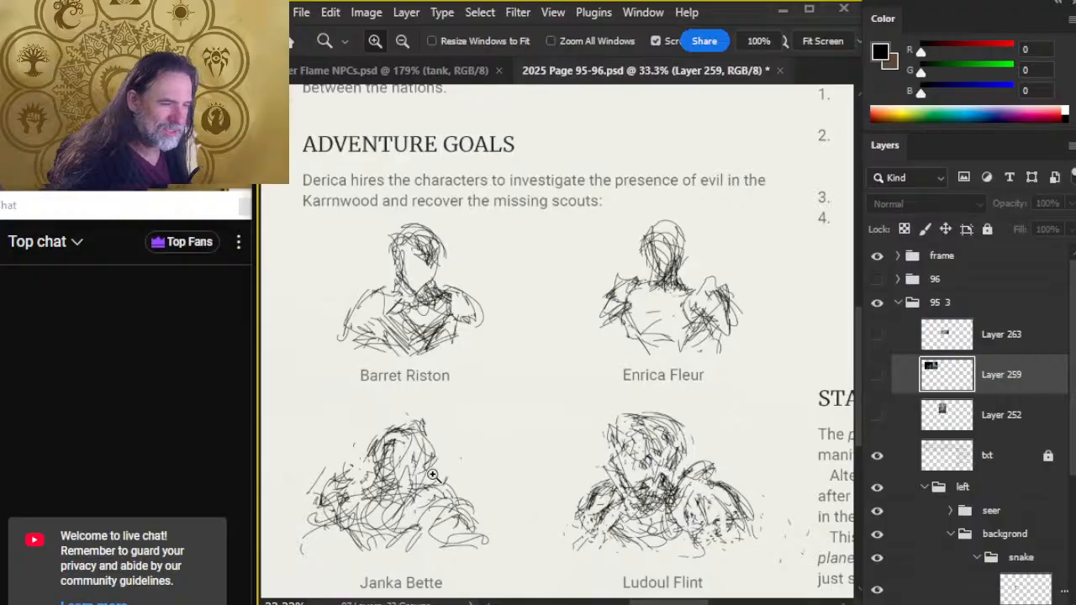
{"action": "left_click_drag", "start_coordinate": [721, 509], "coordinate": [688, 487]}
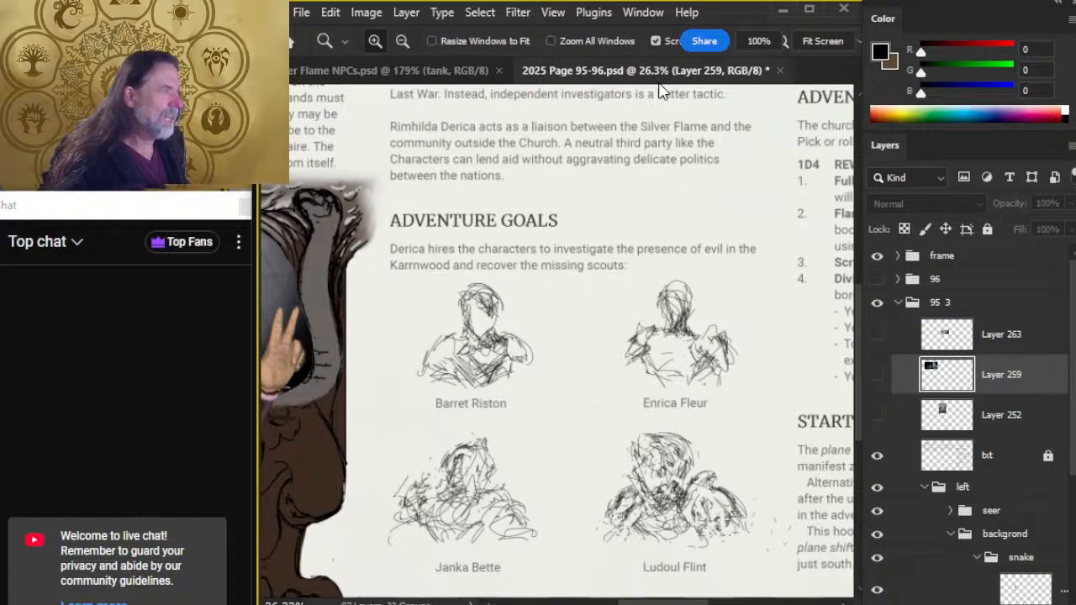
Return to the Silver Flame NPCs document and inspect the rogue's head and upper body up close.
{"action": "left_click", "coordinate": [396, 75]}
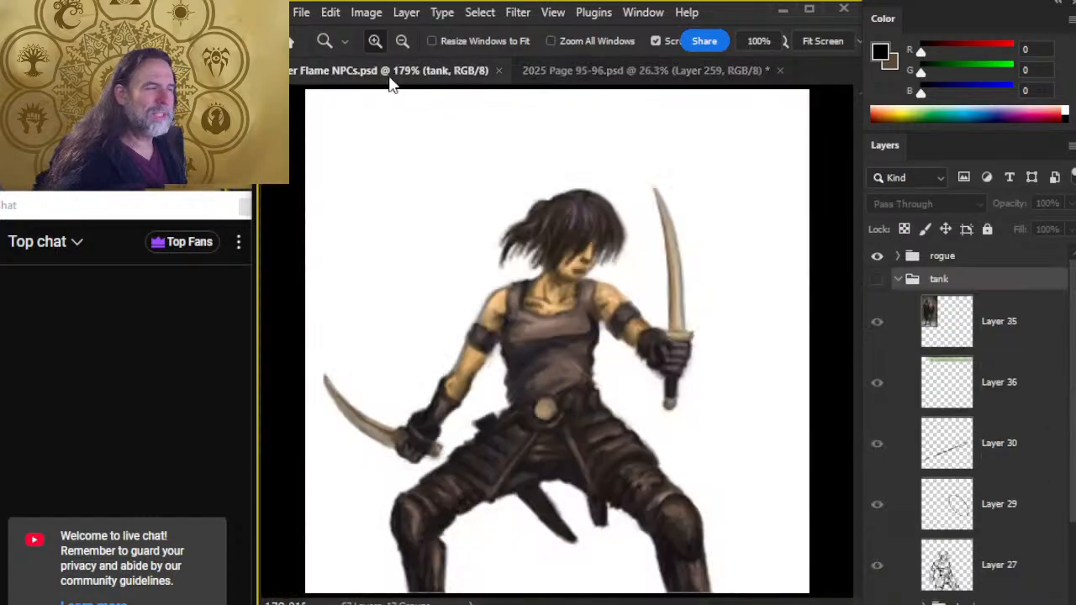
{"action": "mouse_move", "coordinate": [567, 257]}
{"action": "left_mouse_down"}
{"action": "mouse_move", "coordinate": [634, 271]}
{"action": "mouse_move", "coordinate": [600, 247]}
{"action": "left_mouse_up"}
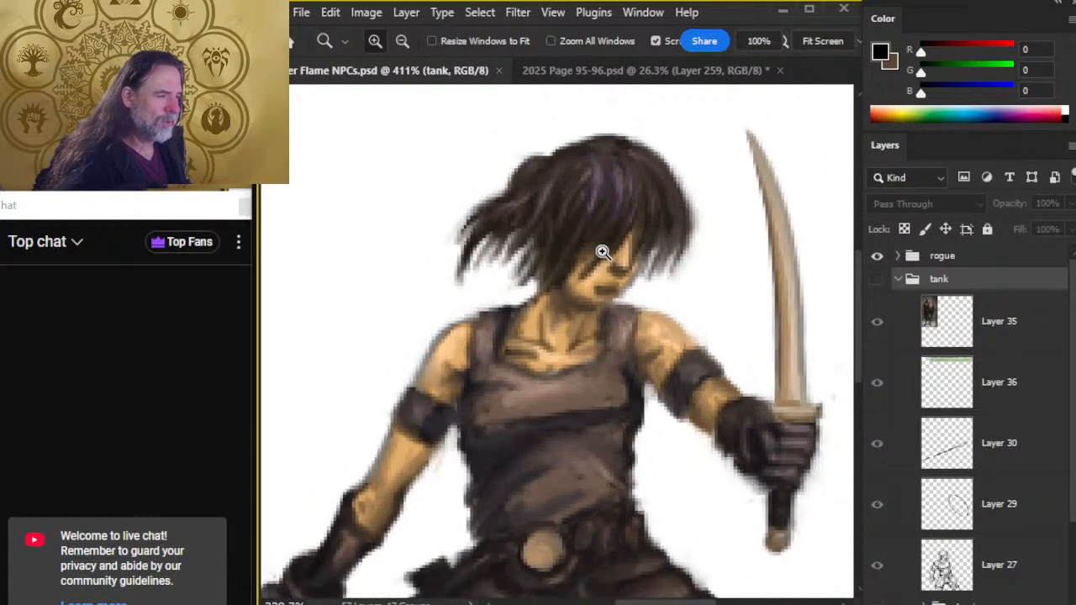
Outline the rogue's head and upper torso with the Lasso to try out a bust-length portrait crop.
{"action": "key", "text": "l"}
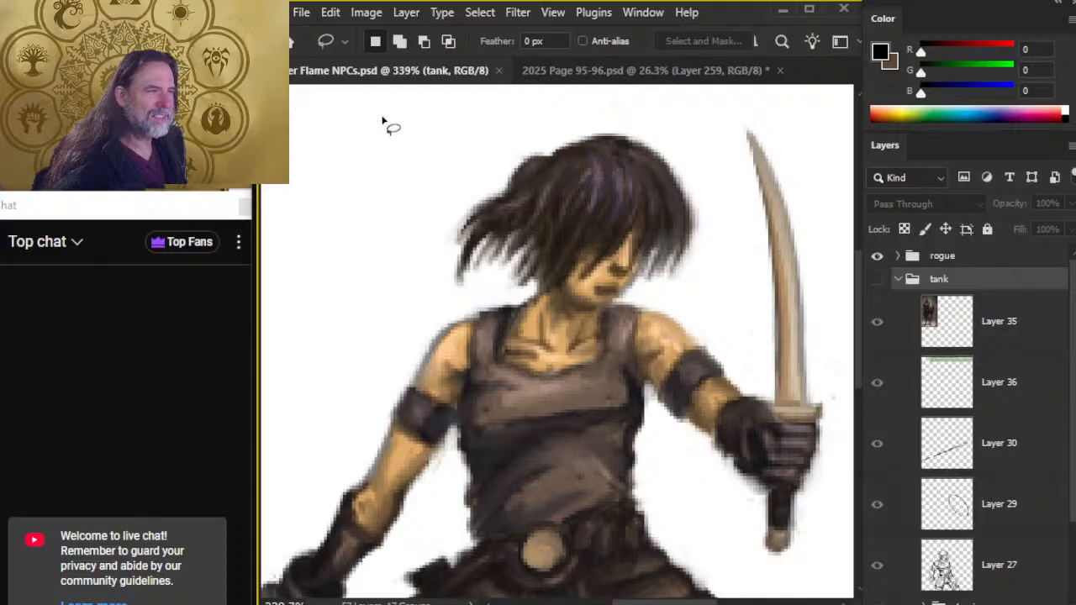
{"action": "mouse_move", "coordinate": [345, 133]}
{"action": "left_mouse_down"}
{"action": "mouse_move", "coordinate": [242, 353]}
{"action": "mouse_move", "coordinate": [369, 524]}
{"action": "mouse_move", "coordinate": [478, 525]}
{"action": "mouse_move", "coordinate": [606, 433]}
{"action": "mouse_move", "coordinate": [658, 417]}
{"action": "mouse_move", "coordinate": [719, 366]}
{"action": "mouse_move", "coordinate": [753, 243]}
{"action": "left_mouse_up"}
{"action": "mouse_move", "coordinate": [713, 99]}
{"action": "left_mouse_down"}
{"action": "mouse_move", "coordinate": [634, 94]}
{"action": "mouse_move", "coordinate": [566, 122]}
{"action": "mouse_move", "coordinate": [431, 196]}
{"action": "mouse_move", "coordinate": [379, 247]}
{"action": "mouse_move", "coordinate": [362, 425]}
{"action": "mouse_move", "coordinate": [400, 543]}
{"action": "mouse_move", "coordinate": [486, 531]}
{"action": "left_mouse_up"}
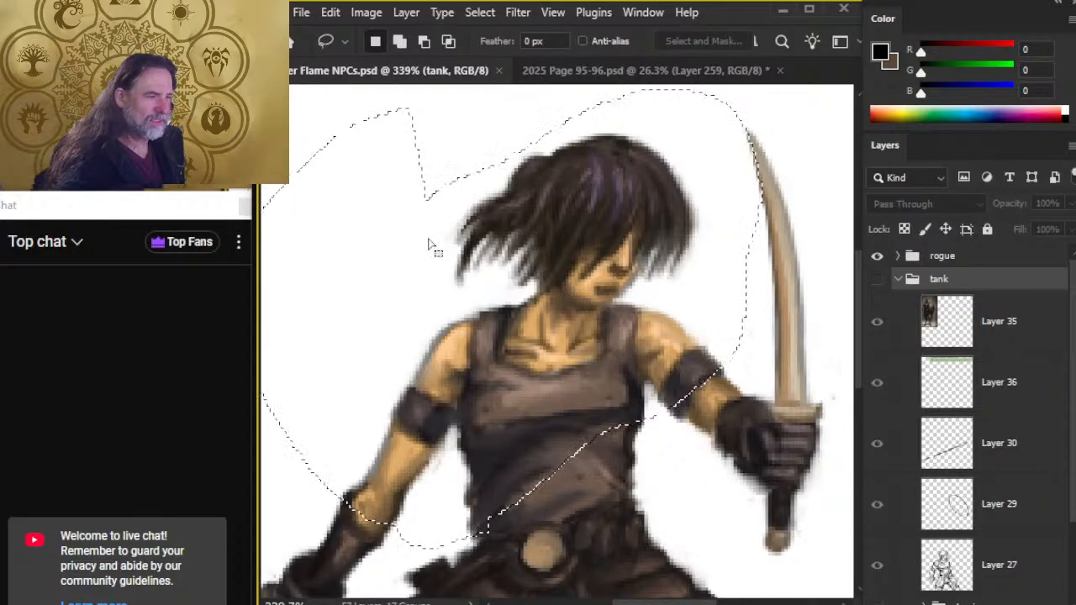
{"action": "mouse_move", "coordinate": [464, 133]}
{"action": "left_mouse_down"}
{"action": "mouse_move", "coordinate": [414, 191]}
{"action": "mouse_move", "coordinate": [366, 328]}
{"action": "mouse_move", "coordinate": [392, 460]}
{"action": "mouse_move", "coordinate": [609, 500]}
{"action": "mouse_move", "coordinate": [627, 444]}
{"action": "mouse_move", "coordinate": [702, 366]}
{"action": "mouse_move", "coordinate": [733, 303]}
{"action": "mouse_move", "coordinate": [744, 244]}
{"action": "mouse_move", "coordinate": [734, 141]}
{"action": "mouse_move", "coordinate": [667, 80]}
{"action": "mouse_move", "coordinate": [537, 99]}
{"action": "left_mouse_up"}
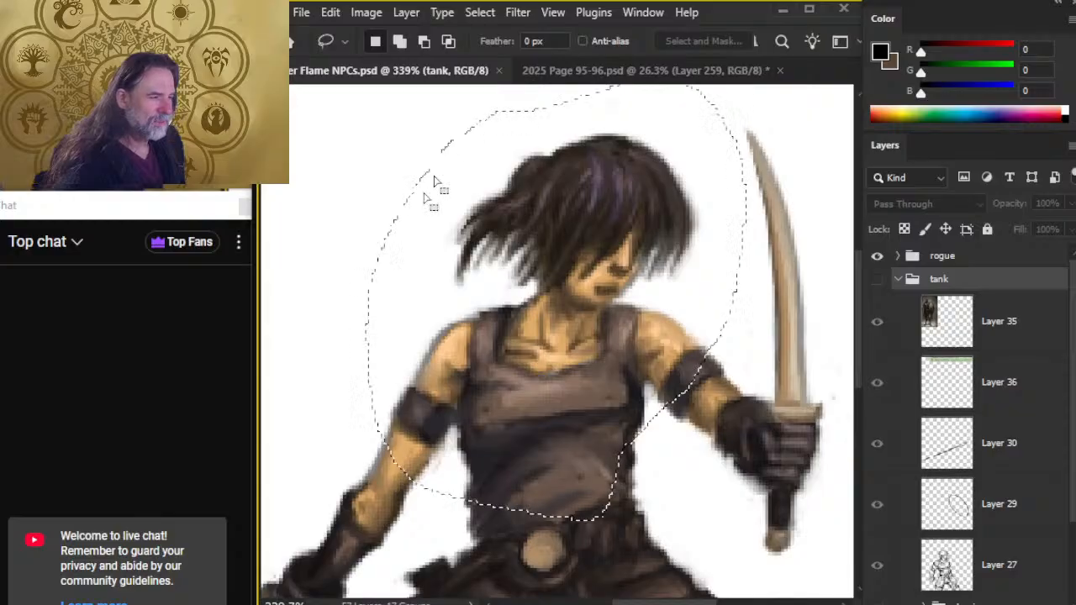
{"action": "mouse_move", "coordinate": [412, 417]}
{"action": "left_mouse_down"}
{"action": "mouse_move", "coordinate": [653, 451]}
{"action": "mouse_move", "coordinate": [463, 557]}
{"action": "mouse_move", "coordinate": [370, 471]}
{"action": "left_mouse_up"}
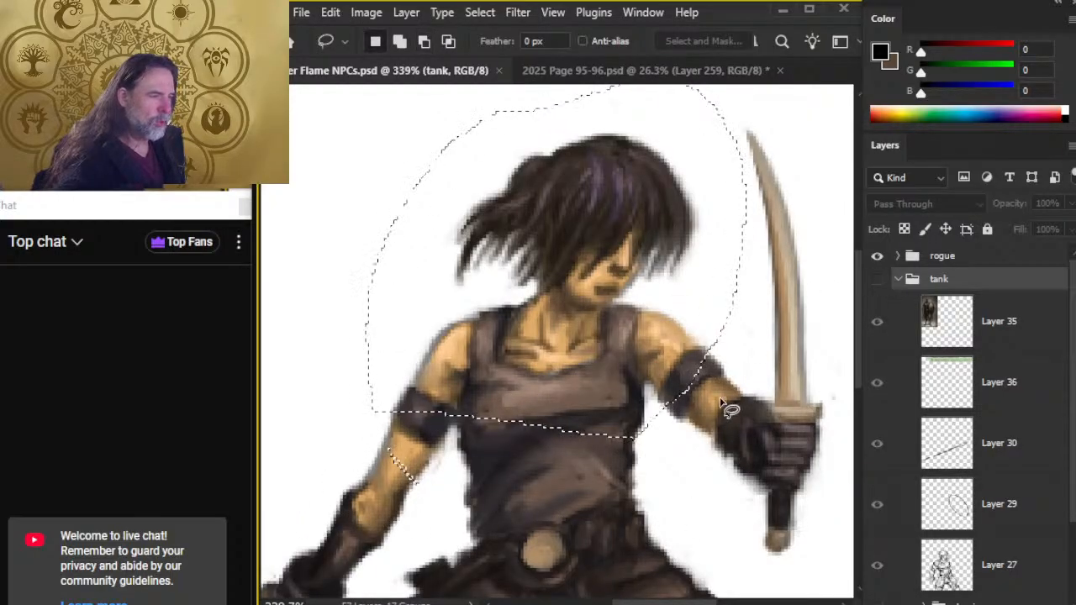
Compare the outlined rogue bust with the four scout sketches in 2025 Page 95-96.psd.
{"action": "left_click", "coordinate": [647, 72]}
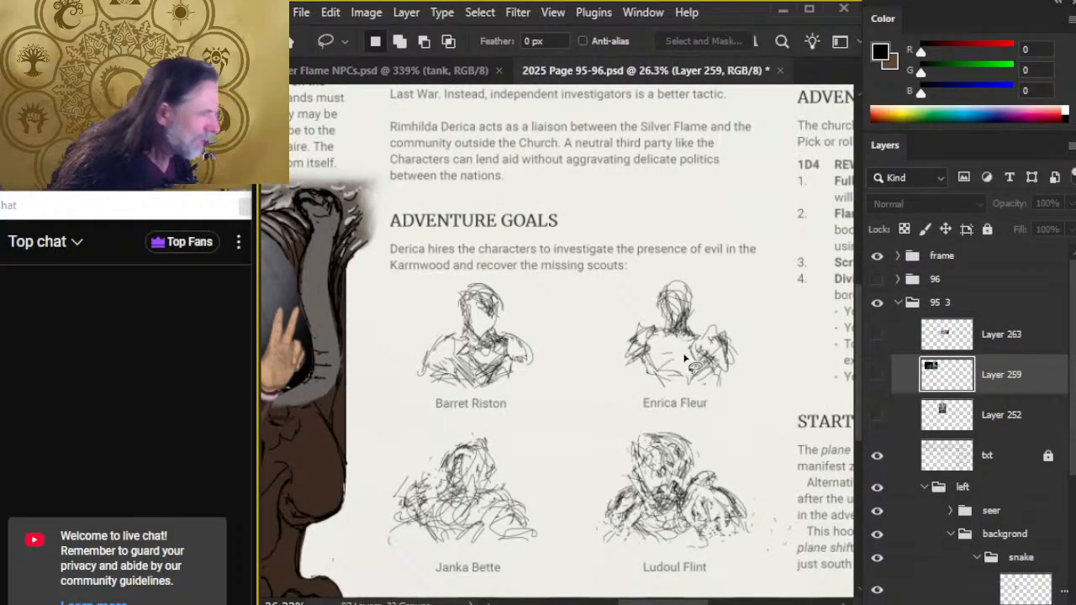
{"action": "key", "text": "alt+Tab"}
{"action": "key", "text": "alt+Tab"}
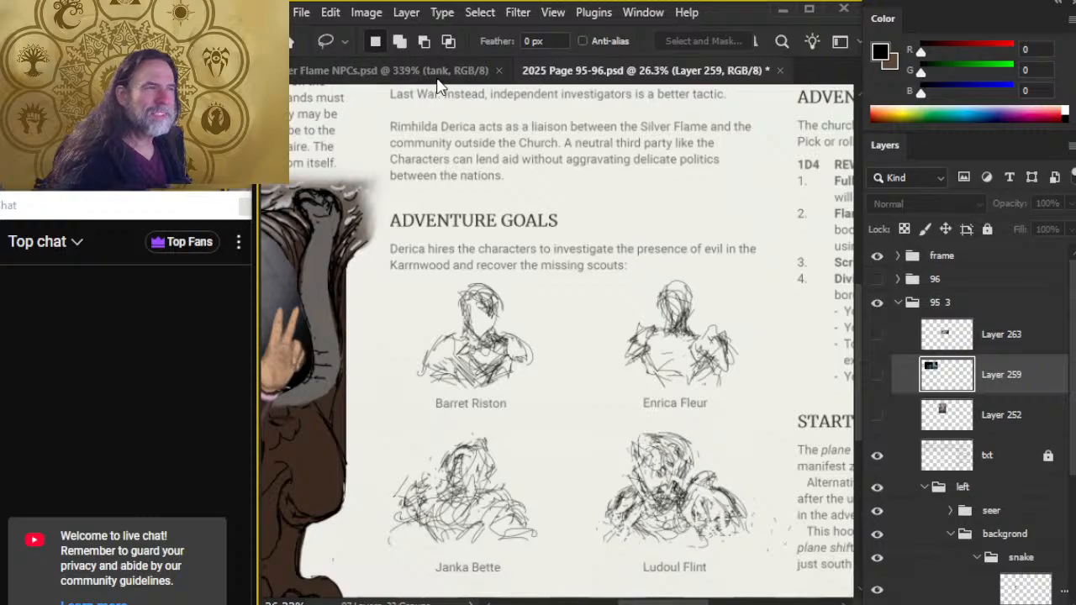
{"action": "left_click", "coordinate": [436, 74]}
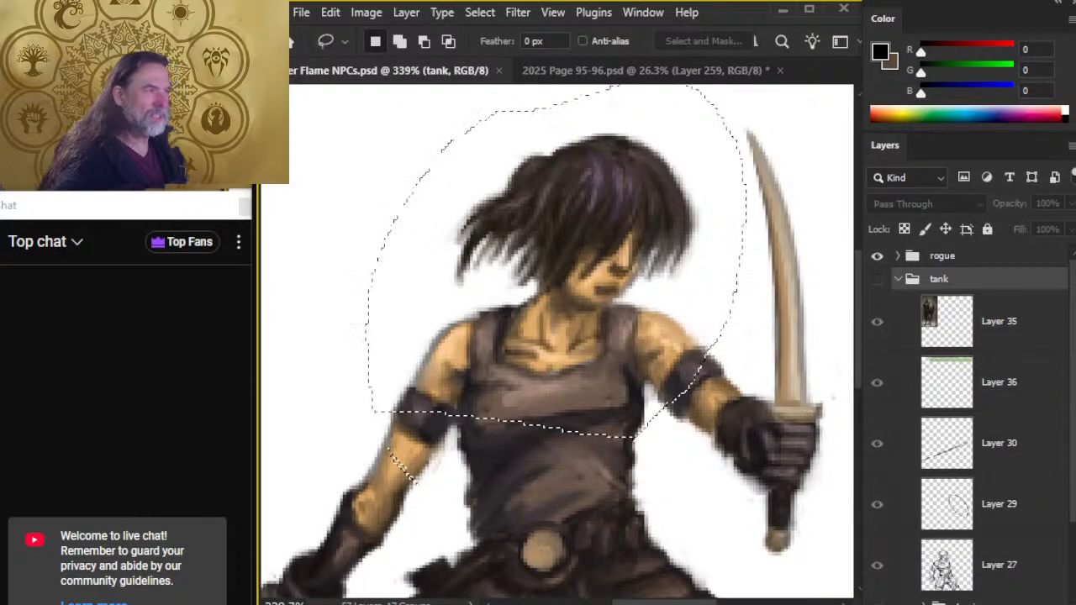
{"action": "left_click", "coordinate": [643, 71]}
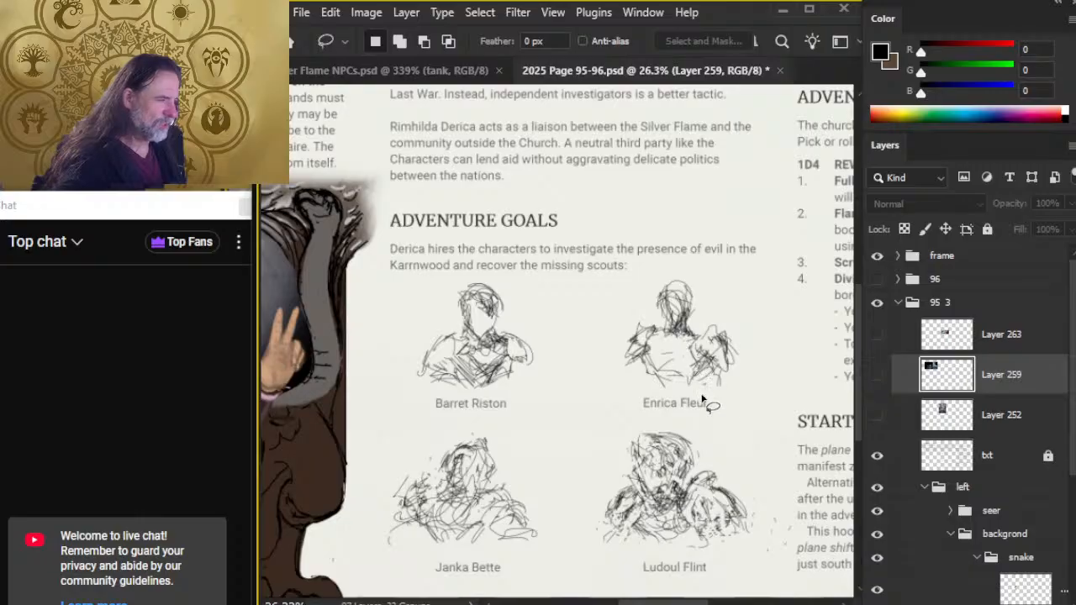
Examine the Church of the Silver Flame page in full-screen view, from the scout sketches up to the Story Lore text.
{"action": "key", "text": "z"}
{"action": "key", "text": "f"}
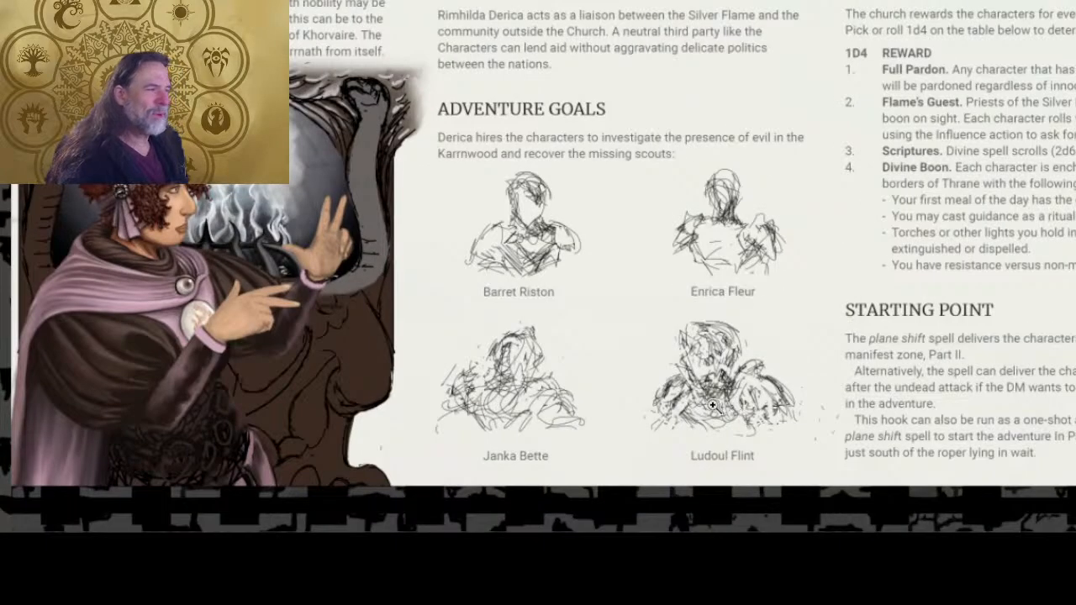
{"action": "left_click_drag", "start_coordinate": [689, 381], "coordinate": [656, 358]}
{"action": "left_click_drag", "start_coordinate": [753, 252], "coordinate": [728, 357]}
{"action": "left_click_drag", "start_coordinate": [645, 369], "coordinate": [702, 379]}
{"action": "left_click_drag", "start_coordinate": [769, 391], "coordinate": [751, 368]}
{"action": "left_click_drag", "start_coordinate": [751, 316], "coordinate": [743, 335]}
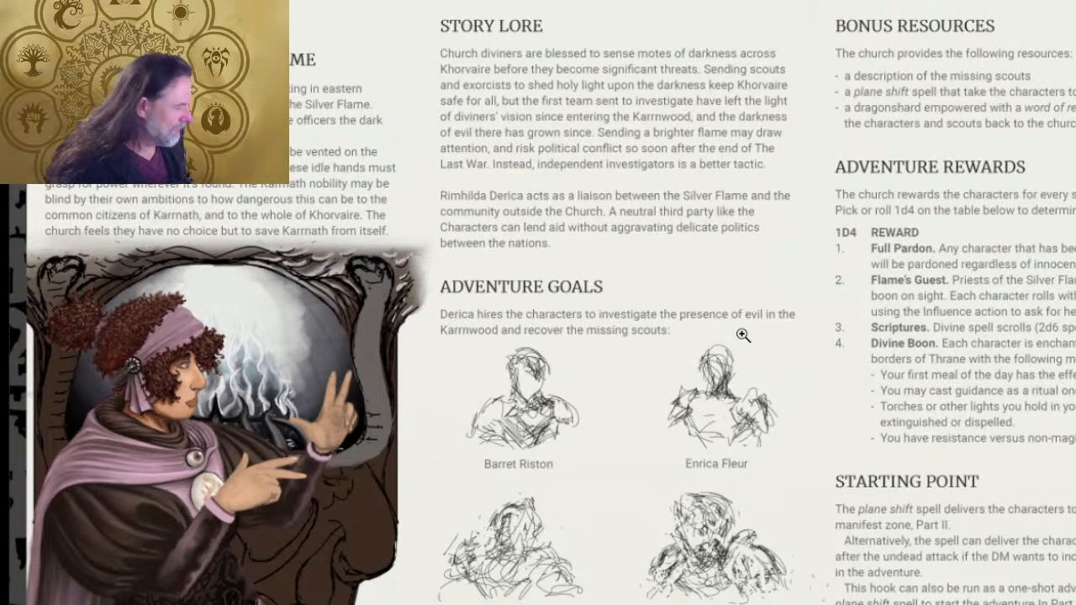
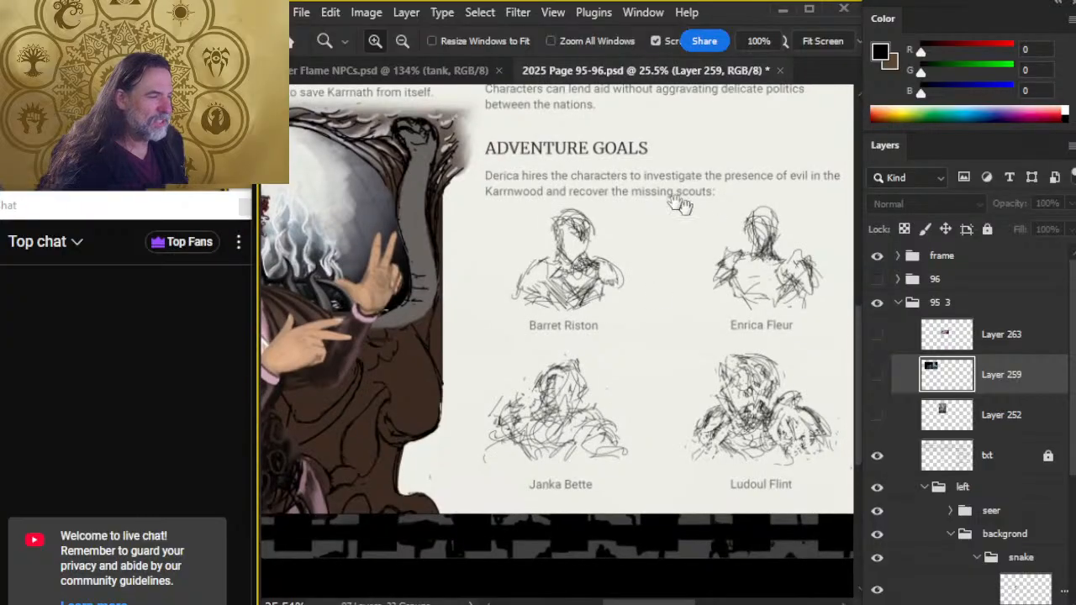
Compare the full rogue painting with the scout sketches once more, and close 2025 Page 95-96.psd without saving changes.
{"action": "left_click", "coordinate": [358, 74]}
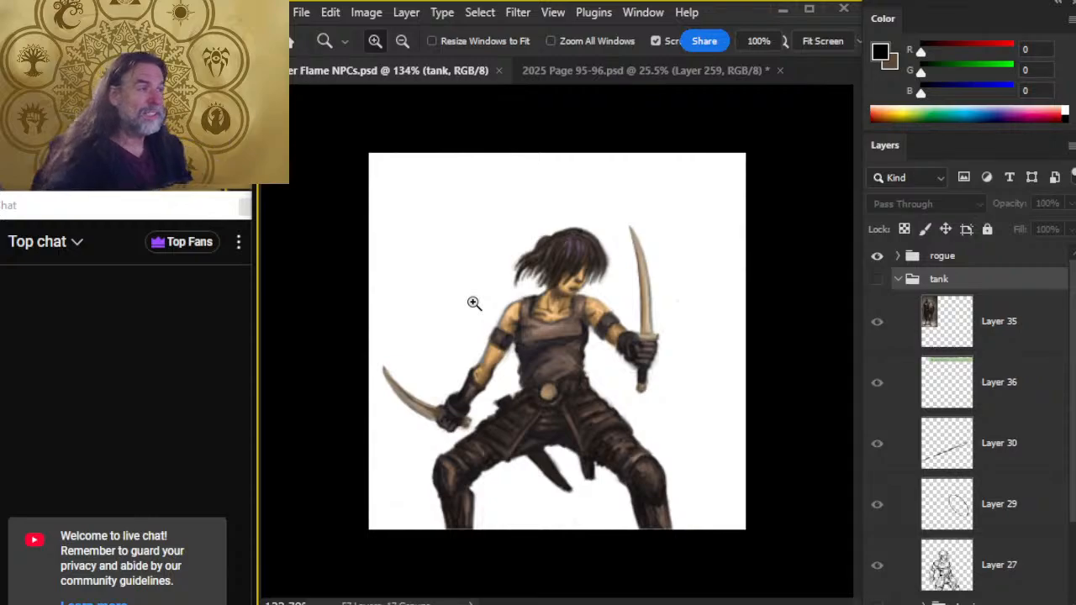
{"action": "left_click", "coordinate": [631, 69]}
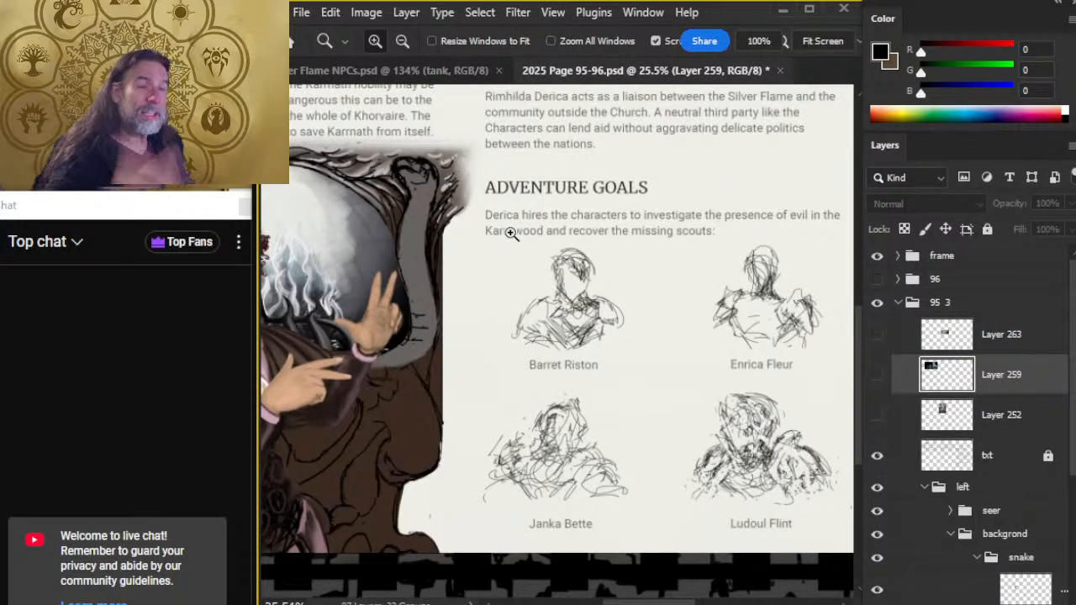
{"action": "left_click_drag", "start_coordinate": [460, 404], "coordinate": [537, 373]}
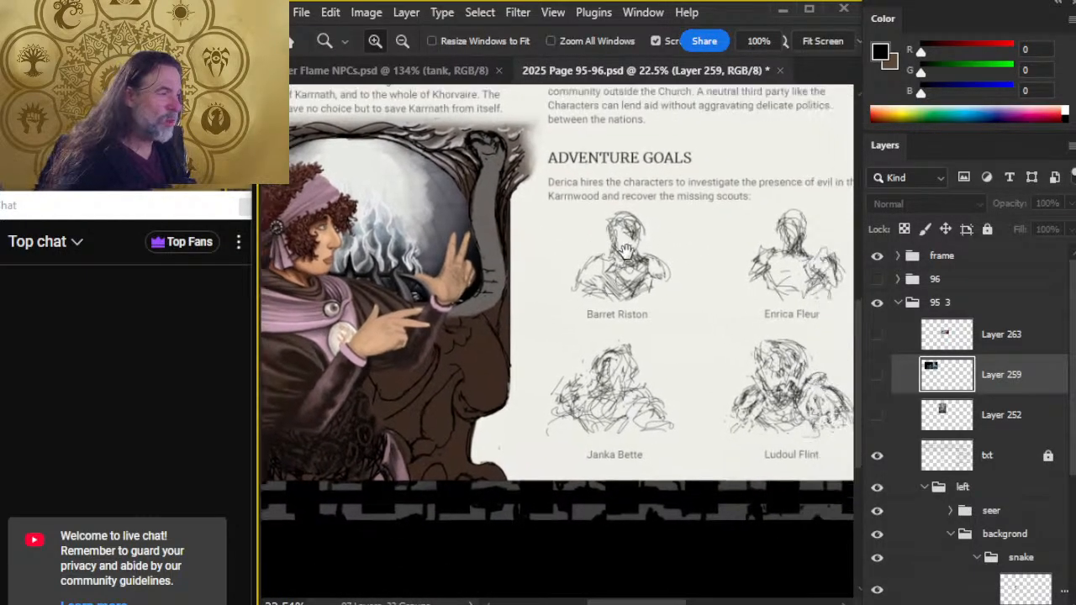
{"action": "left_click_drag", "start_coordinate": [755, 277], "coordinate": [587, 273]}
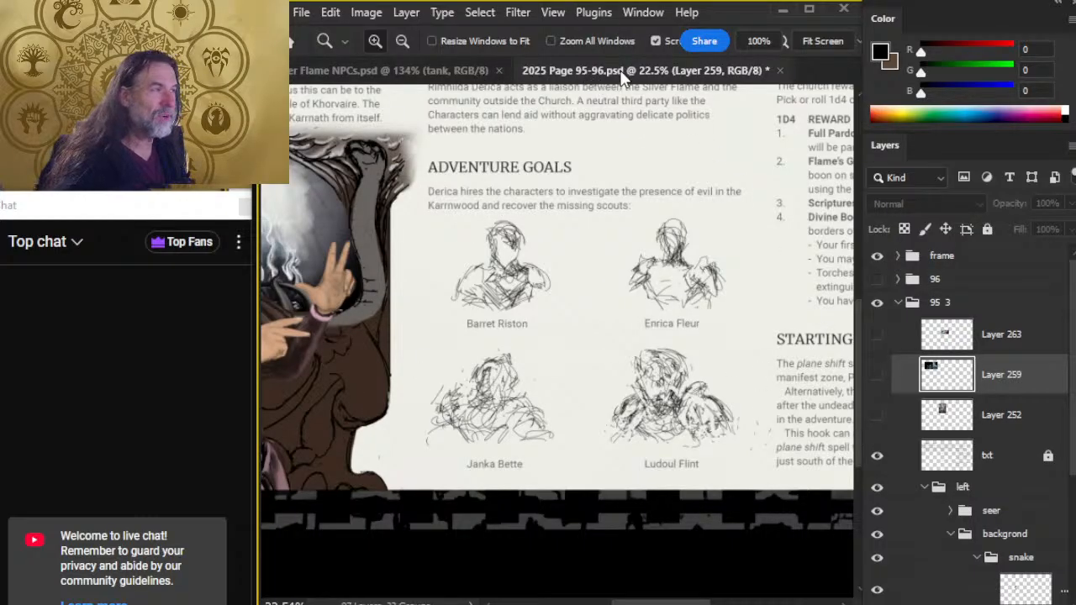
{"action": "left_click", "coordinate": [779, 68]}
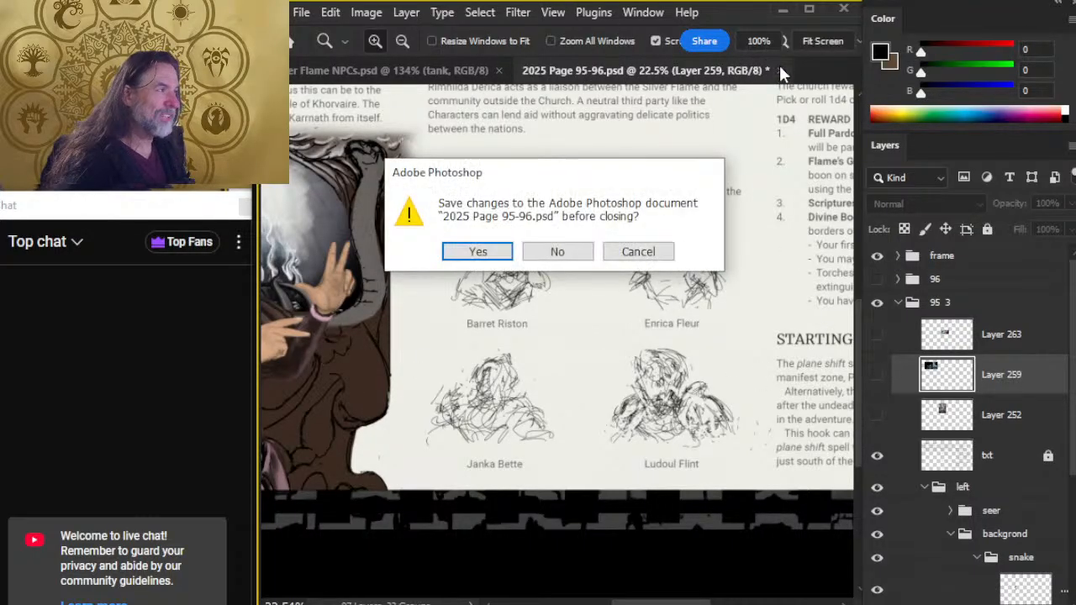
{"action": "left_click", "coordinate": [557, 252]}
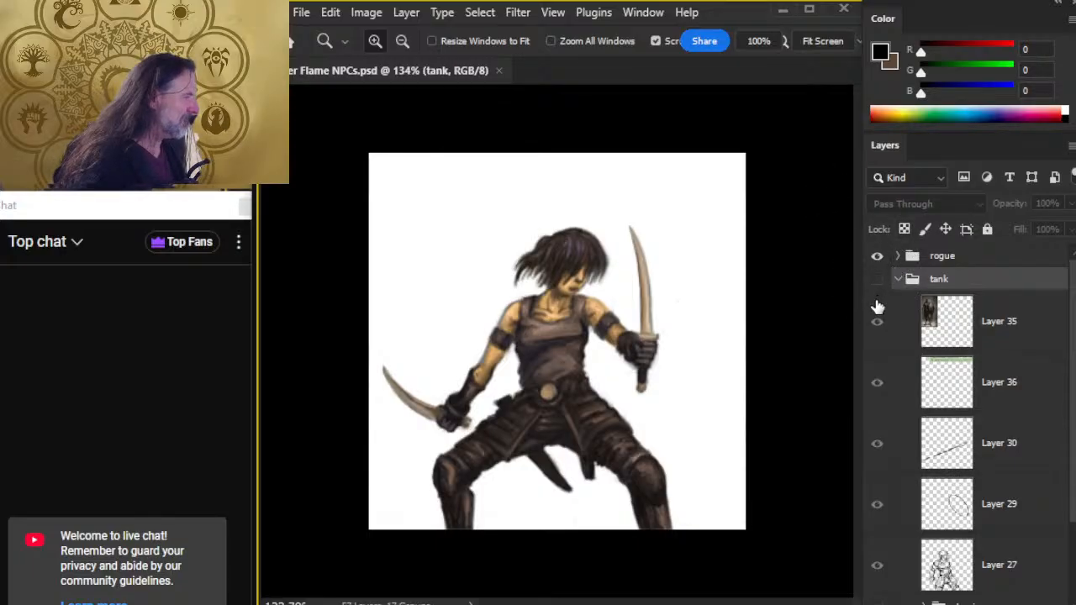
Hide the rogue group, show the tank group, and hide its reference layers 35 and 36.
{"action": "left_click", "coordinate": [876, 255]}
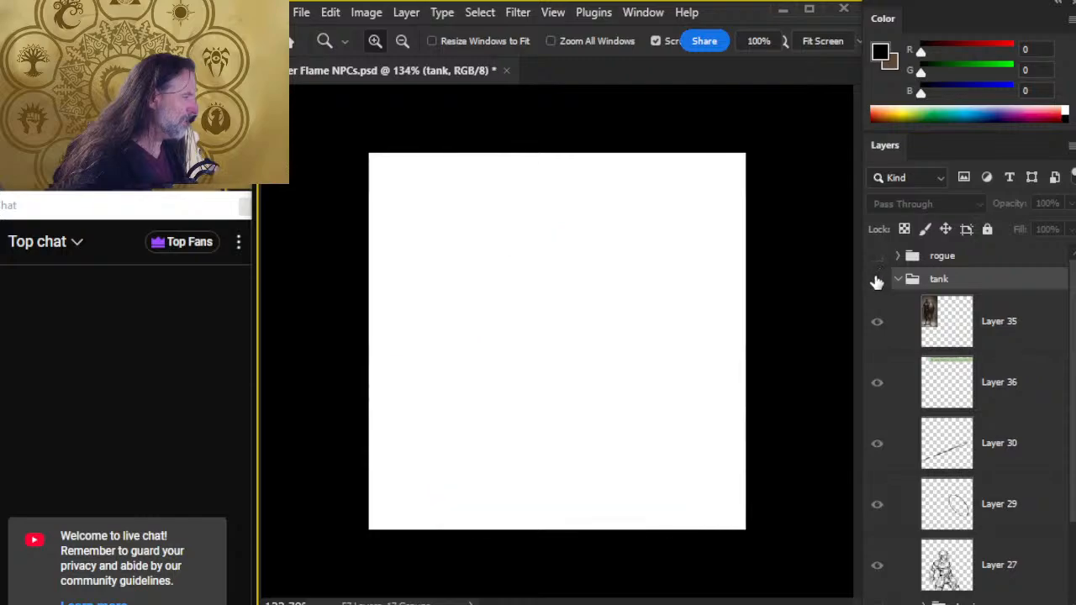
{"action": "left_click", "coordinate": [876, 278]}
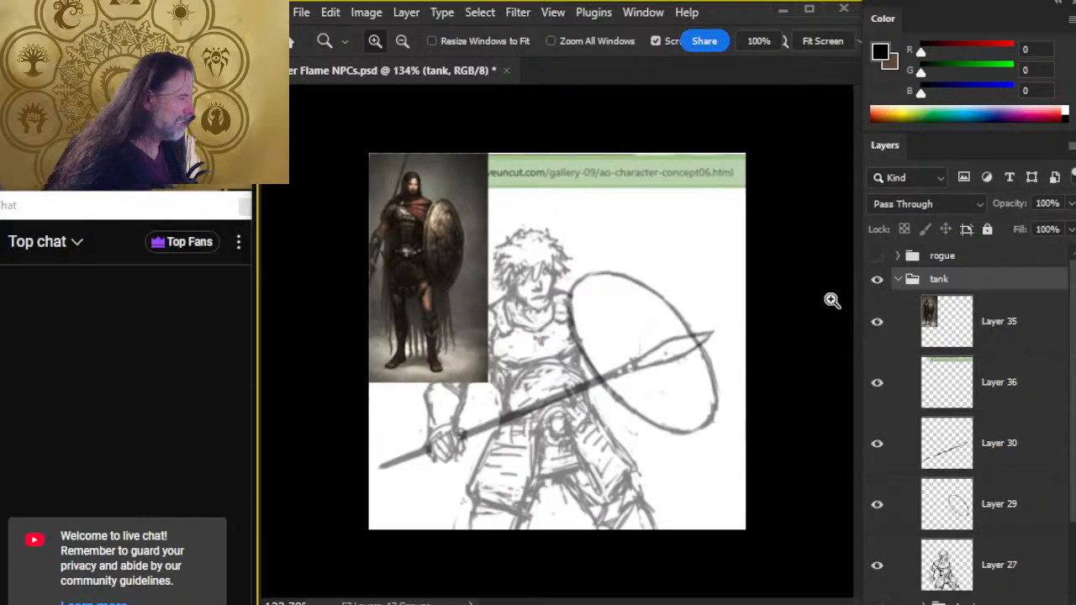
{"action": "left_click", "coordinate": [876, 322]}
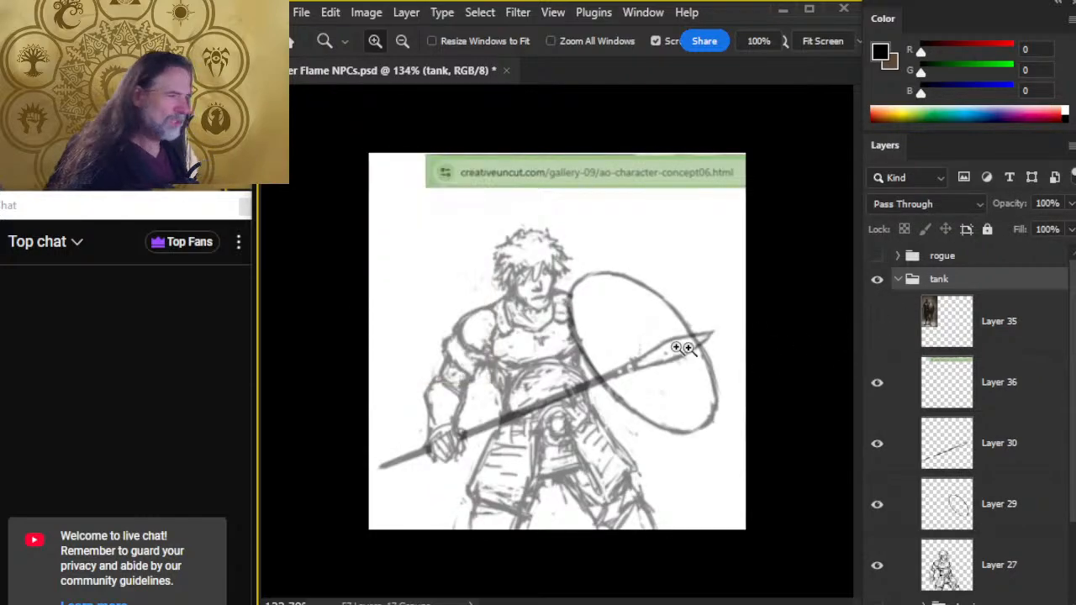
{"action": "left_click", "coordinate": [941, 383]}
{"action": "left_click", "coordinate": [876, 382]}
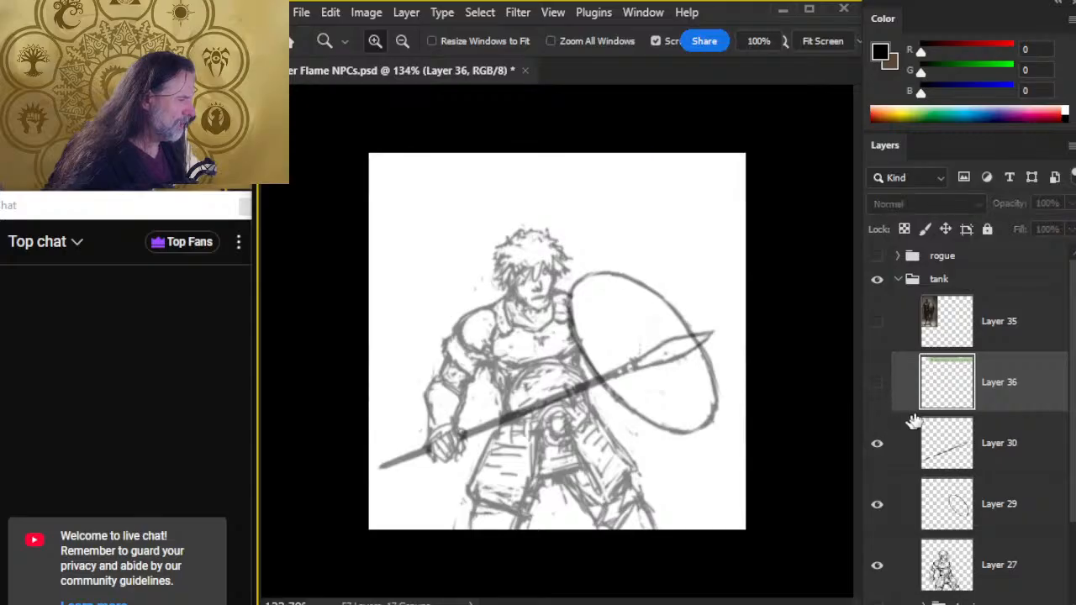
Check what layers 27, 29 and 30 of the tank sketch contain by toggling their visibility.
{"action": "scroll", "coordinate": [1061, 370], "scroll_direction": "down", "scroll_amount": 1}
{"action": "scroll", "coordinate": [1072, 420], "scroll_direction": "down", "scroll_amount": 1}
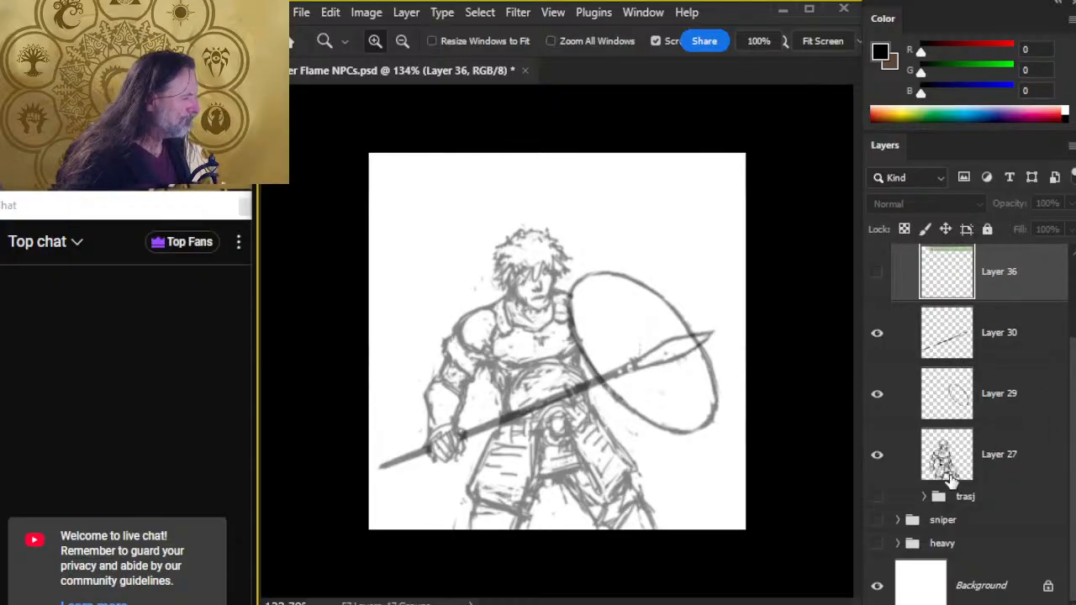
{"action": "left_click", "coordinate": [876, 454]}
{"action": "left_click", "coordinate": [876, 454]}
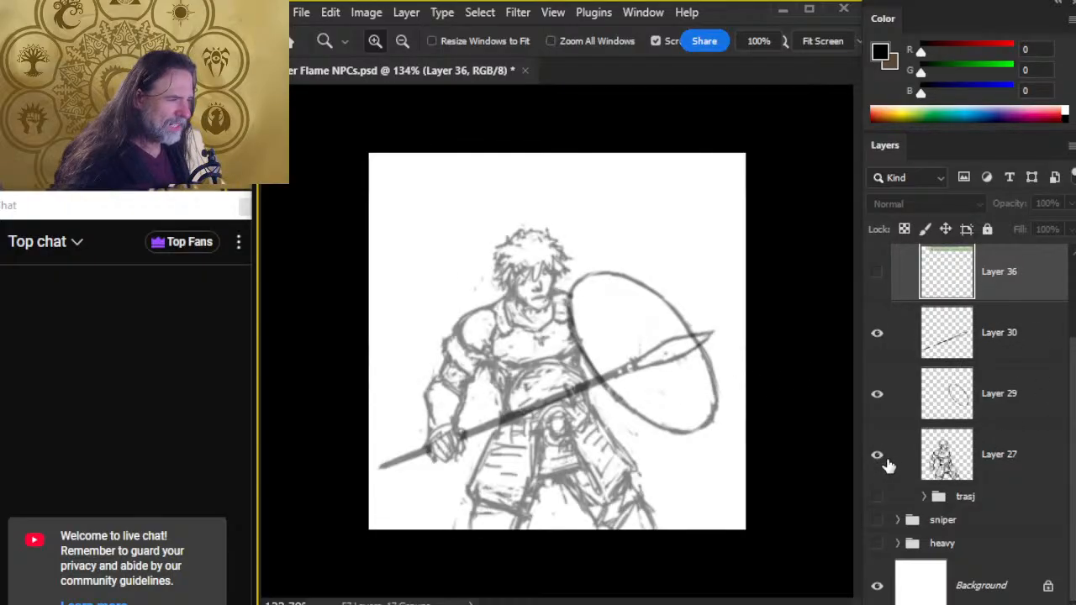
{"action": "left_click", "coordinate": [877, 395]}
{"action": "left_click", "coordinate": [877, 395]}
{"action": "left_click", "coordinate": [876, 335]}
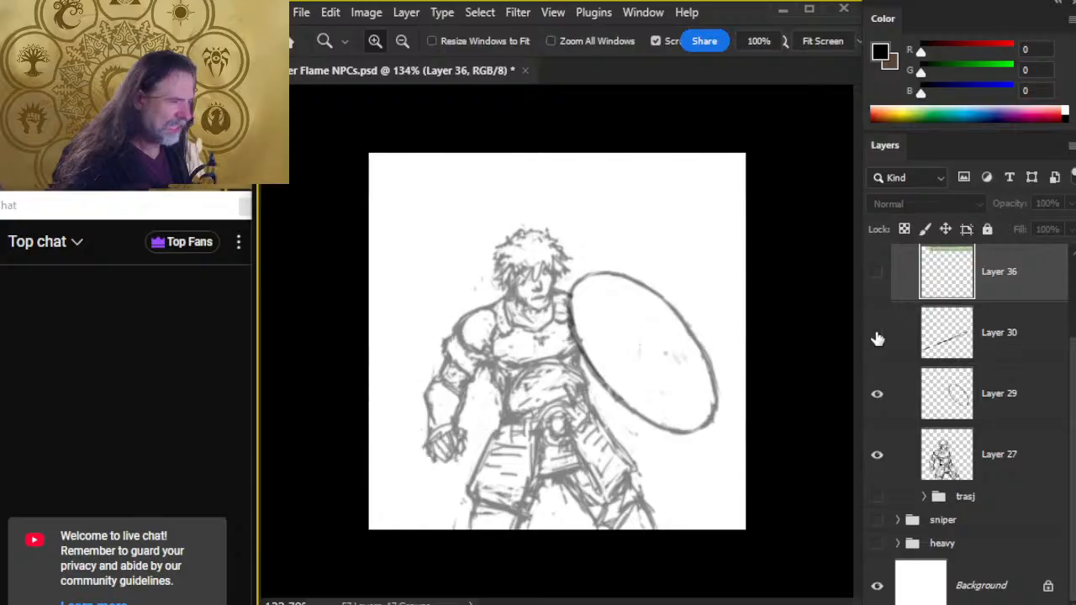
{"action": "left_click", "coordinate": [876, 336]}
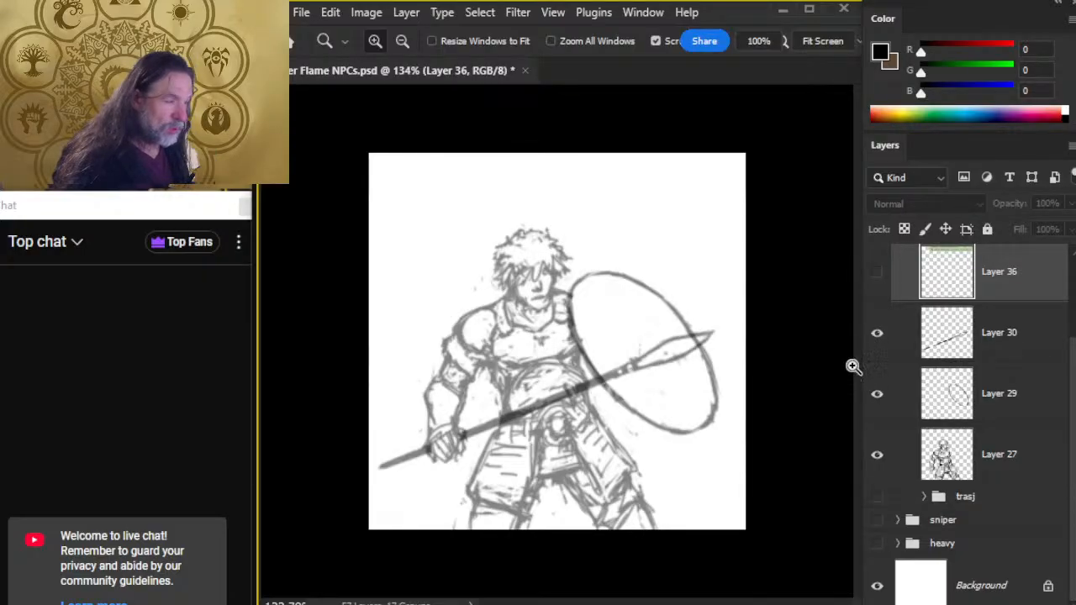
Place Layer 36 above Layer 35 in the tank group and show the warrior reference on Layer 35.
{"action": "left_click", "coordinate": [876, 272]}
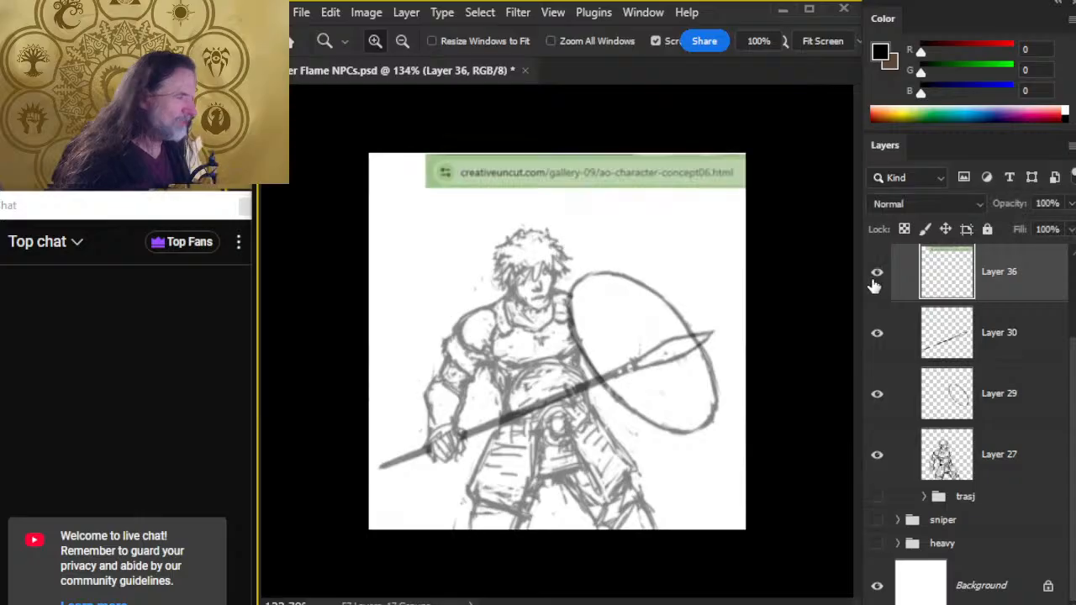
{"action": "left_click", "coordinate": [878, 273]}
{"action": "left_click_drag", "start_coordinate": [1072, 364], "coordinate": [1072, 319]}
{"action": "left_click_drag", "start_coordinate": [1004, 330], "coordinate": [982, 285]}
{"action": "left_click", "coordinate": [879, 335]}
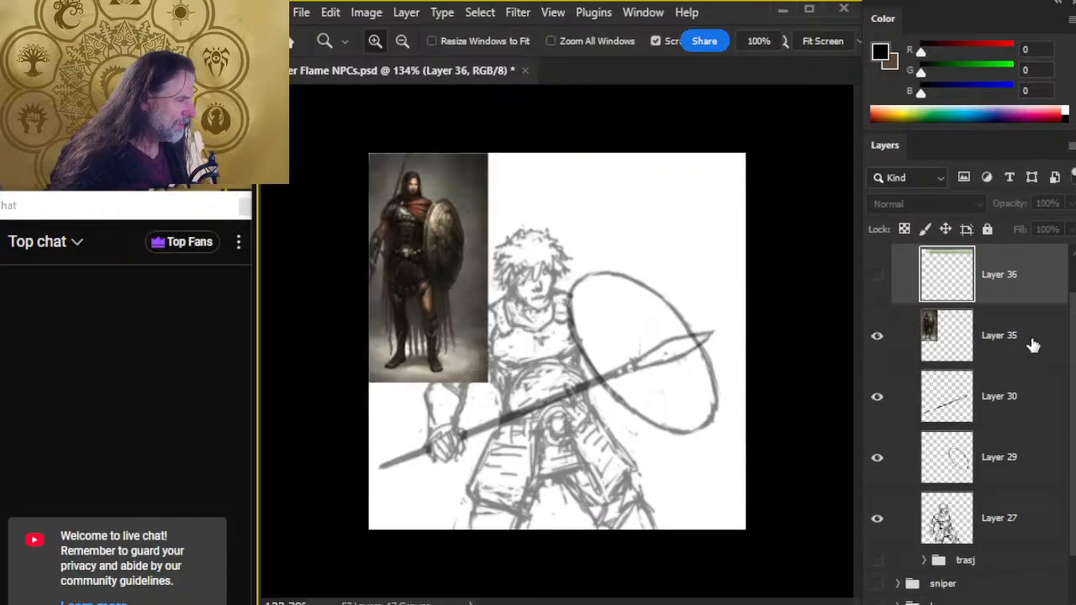
Group the tank's sketch layers 27, 29 and 30 and name the group "line".
{"action": "left_click_drag", "start_coordinate": [1068, 339], "coordinate": [1068, 387]}
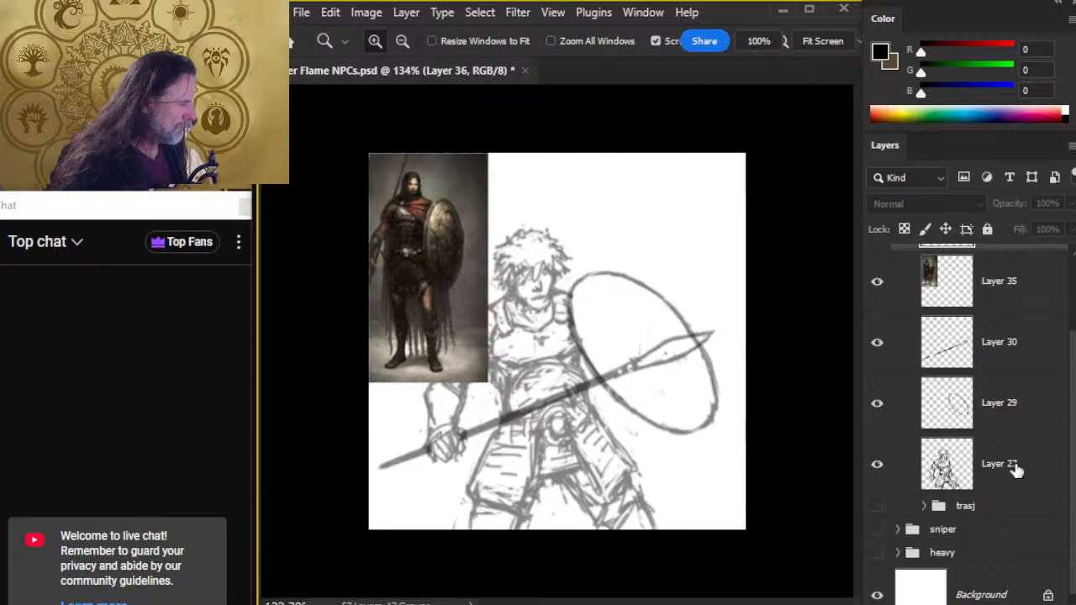
{"action": "left_click", "coordinate": [1014, 468]}
{"action": "left_click", "coordinate": [1011, 350], "text": "shift"}
{"action": "key", "text": "ctrl+g"}
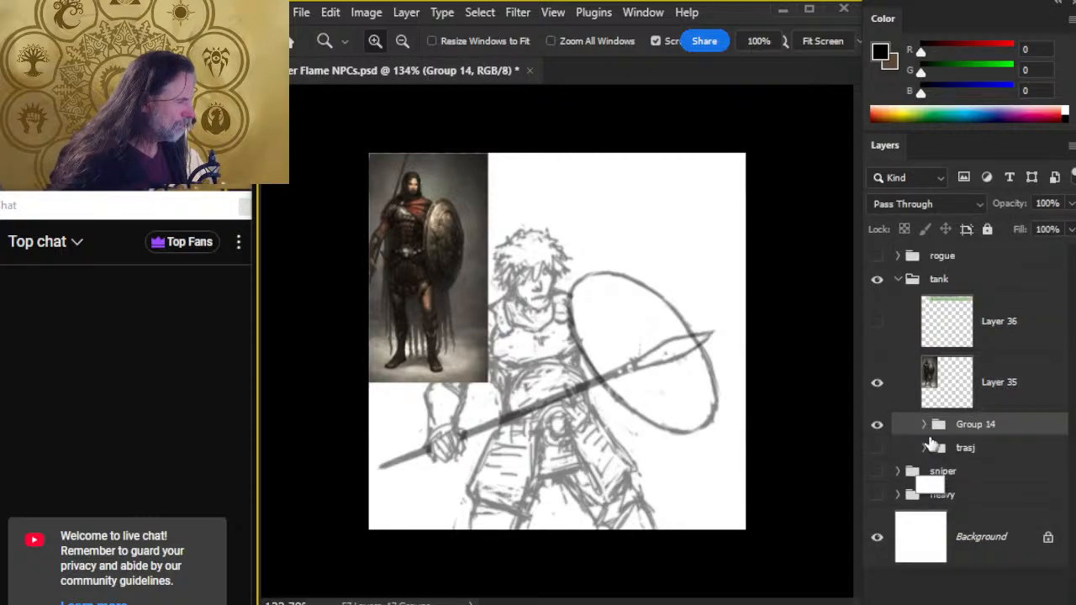
{"action": "double_click", "coordinate": [979, 424]}
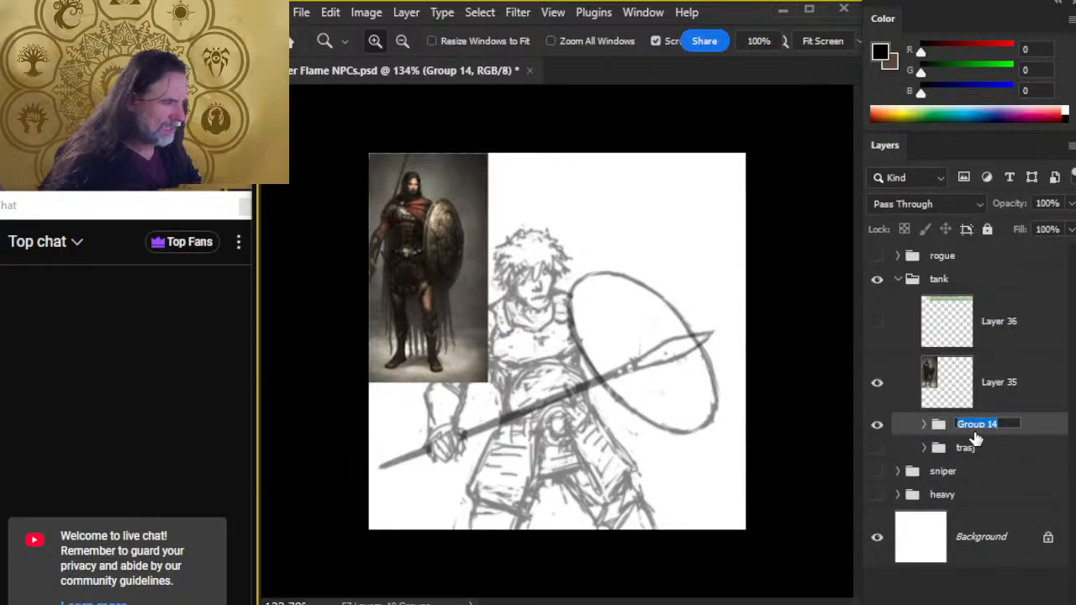
{"action": "type", "text": "line"}
{"action": "key", "text": "Return"}
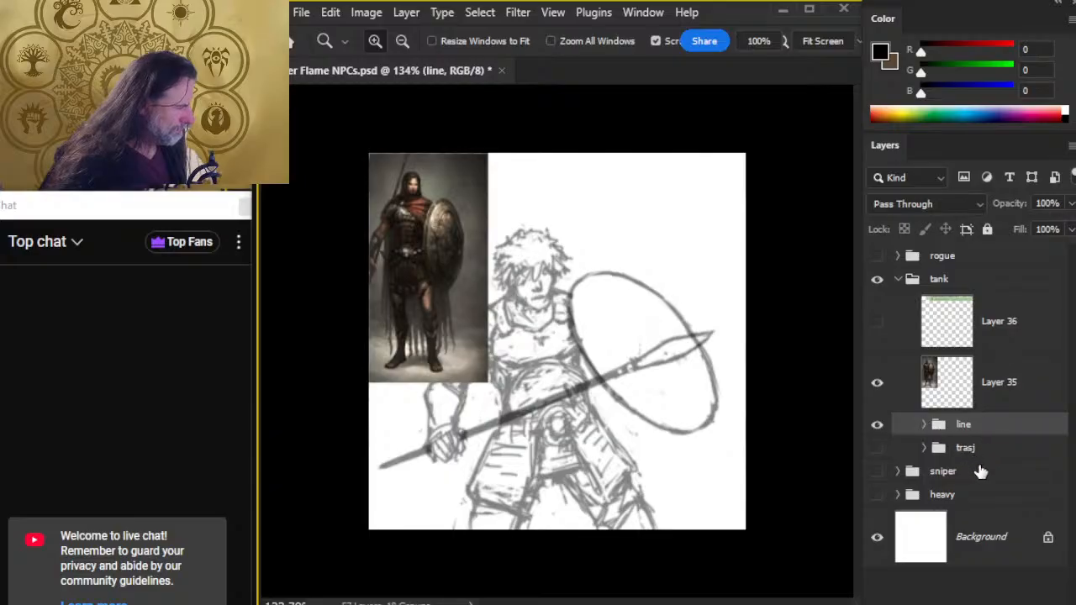
Add a new empty layer between the line and trasj groups, and put it in a group named "color".
{"action": "left_click", "coordinate": [985, 449]}
{"action": "key", "text": "ctrl+shift+alt+n"}
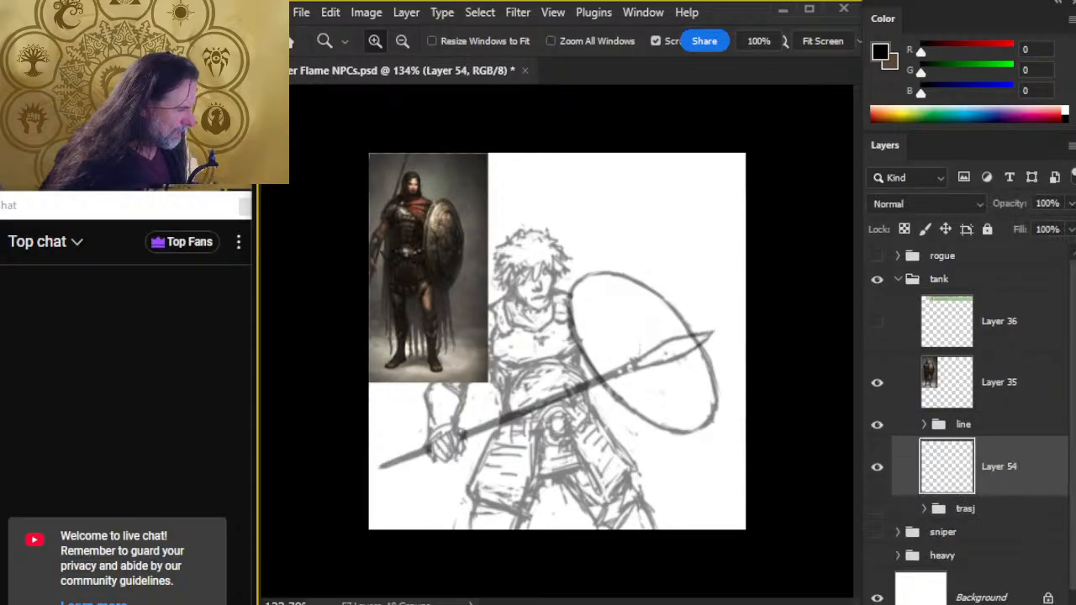
{"action": "key", "text": "ctrl+g"}
{"action": "double_click", "coordinate": [967, 448]}
{"action": "type", "text": "d"}
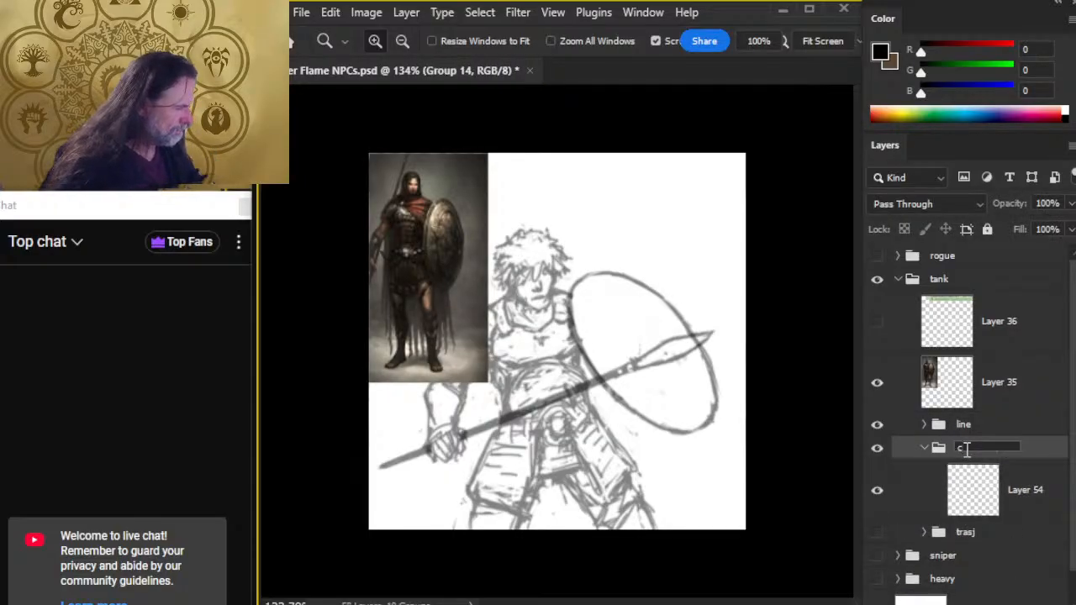
{"action": "type", "text": "olor"}
{"action": "key", "text": "Return"}
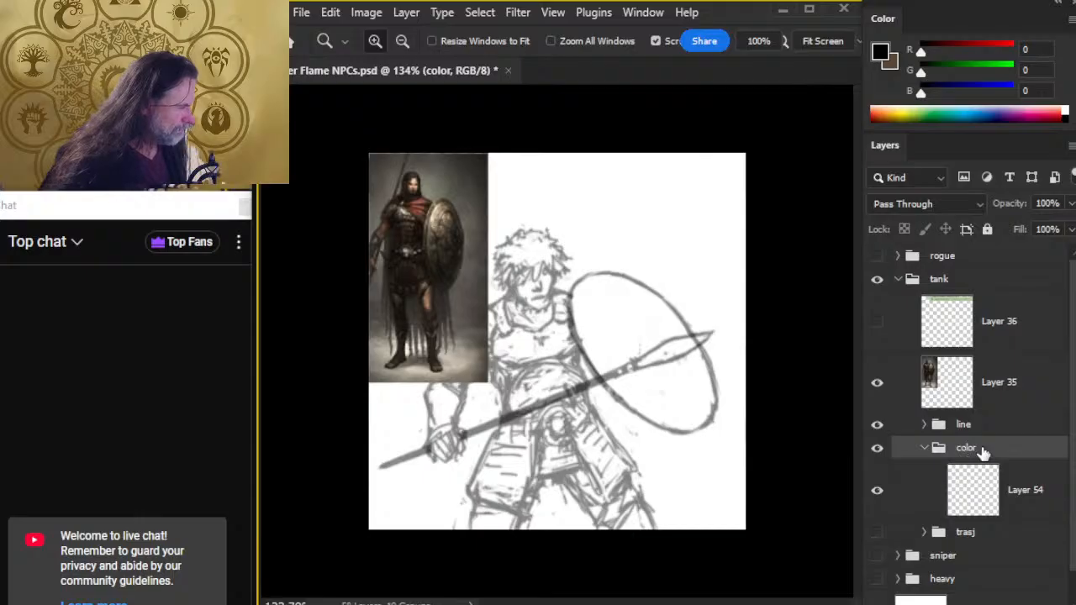
On Layer 54, paint the sketched figure's face with a skin tone of RGB 158, 107, 89 sampled from the reference warrior's face.
{"action": "left_click", "coordinate": [930, 499]}
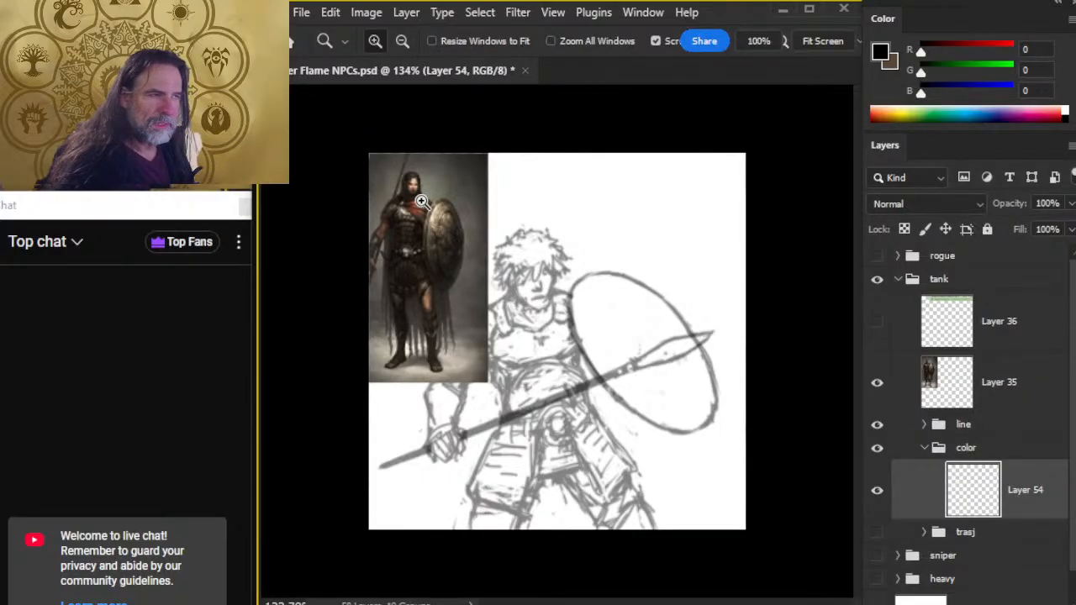
{"action": "left_click_drag", "start_coordinate": [394, 195], "coordinate": [461, 309]}
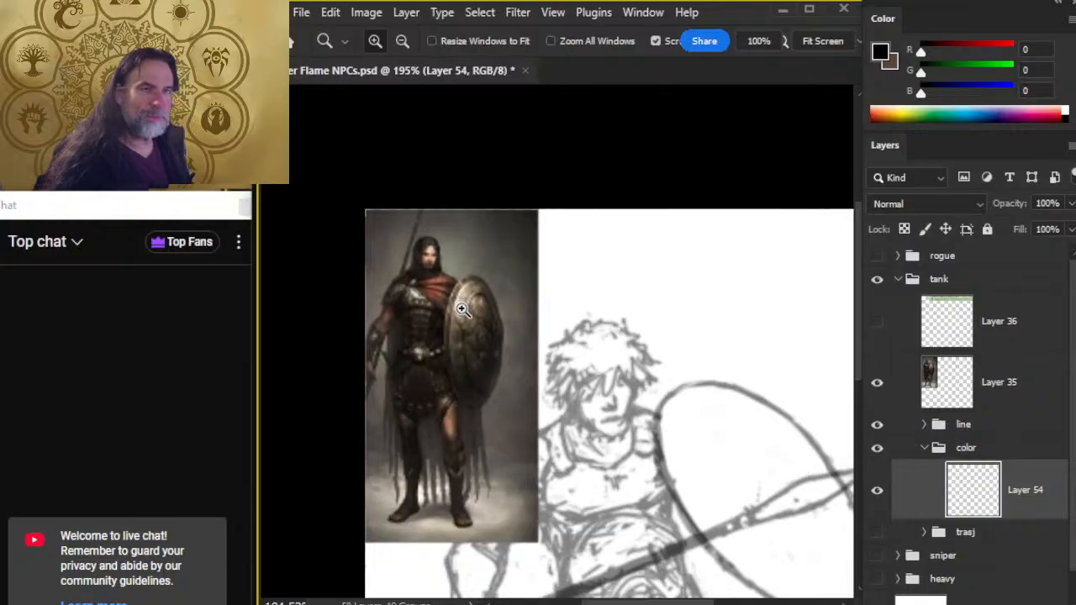
{"action": "key", "text": "b"}
{"action": "left_click", "coordinate": [432, 255], "text": "alt"}
{"action": "mouse_move", "coordinate": [432, 254]}
{"action": "left_mouse_down"}
{"action": "mouse_move", "coordinate": [423, 277]}
{"action": "mouse_move", "coordinate": [443, 263]}
{"action": "mouse_move", "coordinate": [435, 270]}
{"action": "left_mouse_up"}
{"action": "left_click", "coordinate": [440, 261], "text": "ctrl"}
{"action": "mouse_move", "coordinate": [724, 372]}
{"action": "left_mouse_down"}
{"action": "mouse_move", "coordinate": [615, 342]}
{"action": "mouse_move", "coordinate": [528, 280]}
{"action": "mouse_move", "coordinate": [530, 312]}
{"action": "mouse_move", "coordinate": [546, 304]}
{"action": "mouse_move", "coordinate": [542, 290]}
{"action": "left_mouse_up"}
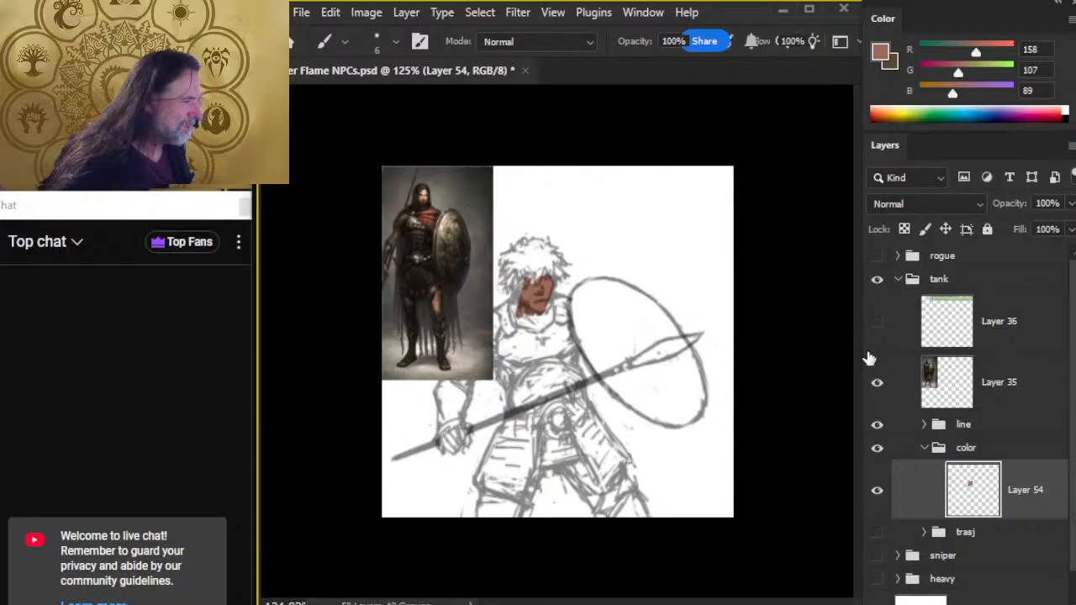
Move the reference image on Layer 35 up and to the left to uncover the figure's shoulder and arm.
{"action": "left_click", "coordinate": [1004, 382]}
{"action": "key", "text": "v"}
{"action": "left_click_drag", "start_coordinate": [607, 376], "coordinate": [579, 303]}
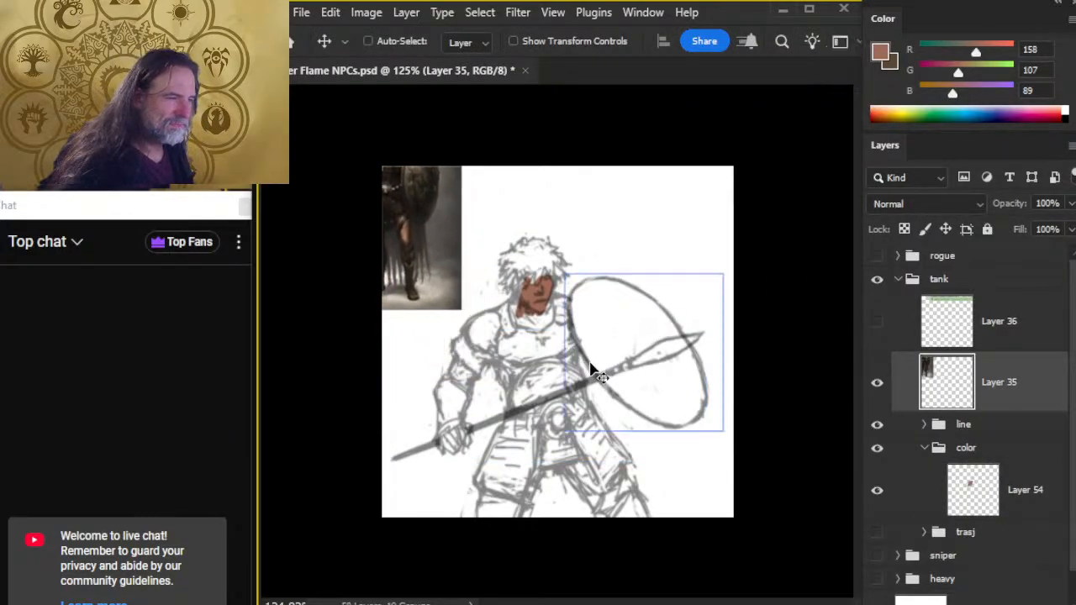
{"action": "key", "text": "b"}
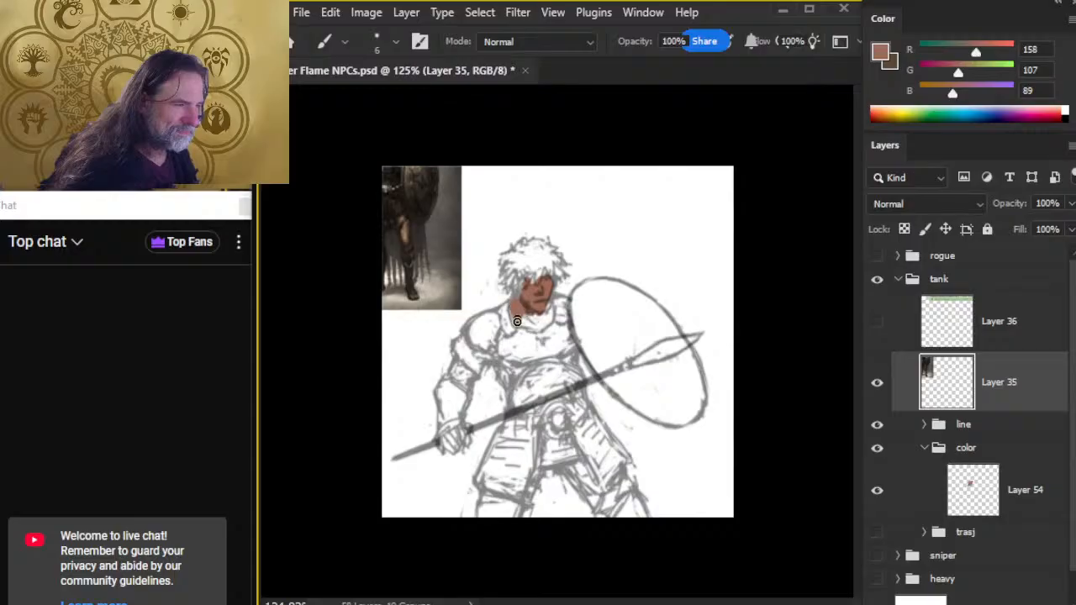
{"action": "left_click_drag", "start_coordinate": [517, 320], "coordinate": [535, 310]}
{"action": "key", "text": "ctrl+z"}
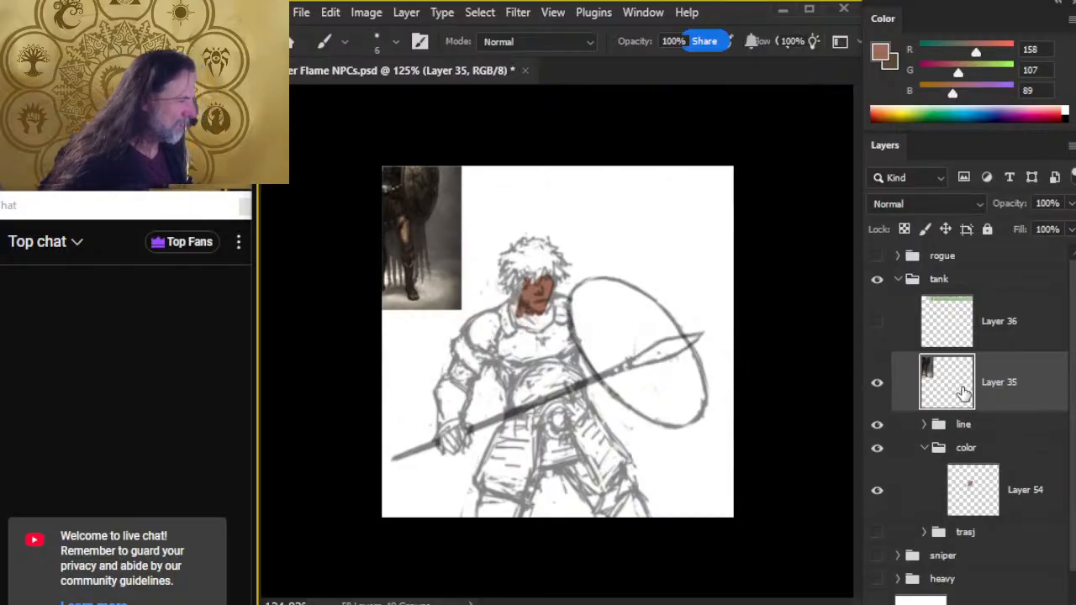
{"action": "key", "text": "ctrl+z"}
{"action": "key", "text": "ctrl+shift+z"}
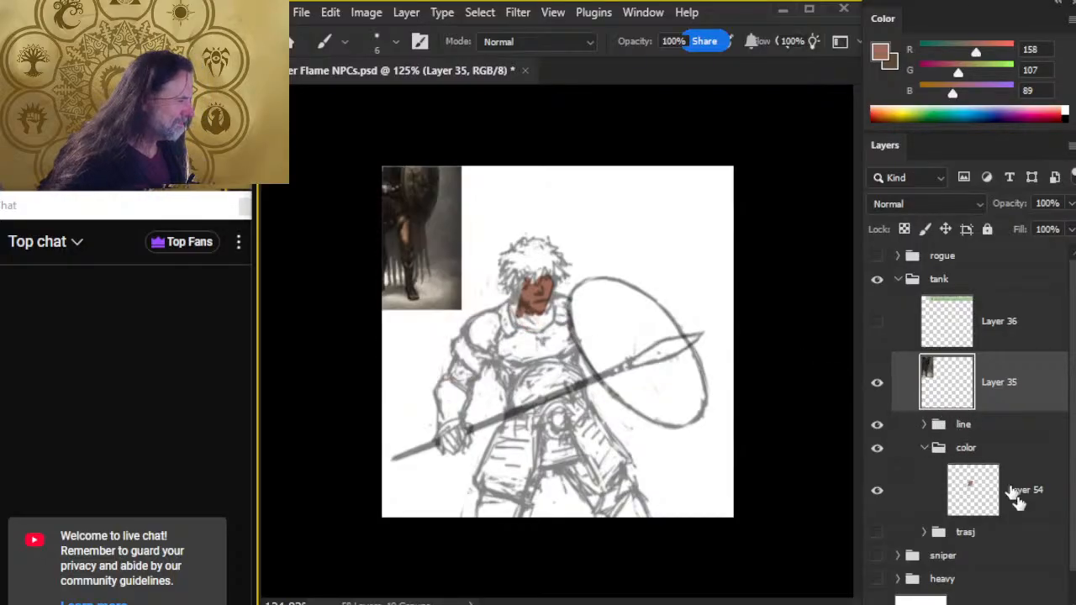
Paint the figure's neck and forehead with the skin tone on Layer 54.
{"action": "left_click", "coordinate": [1021, 497]}
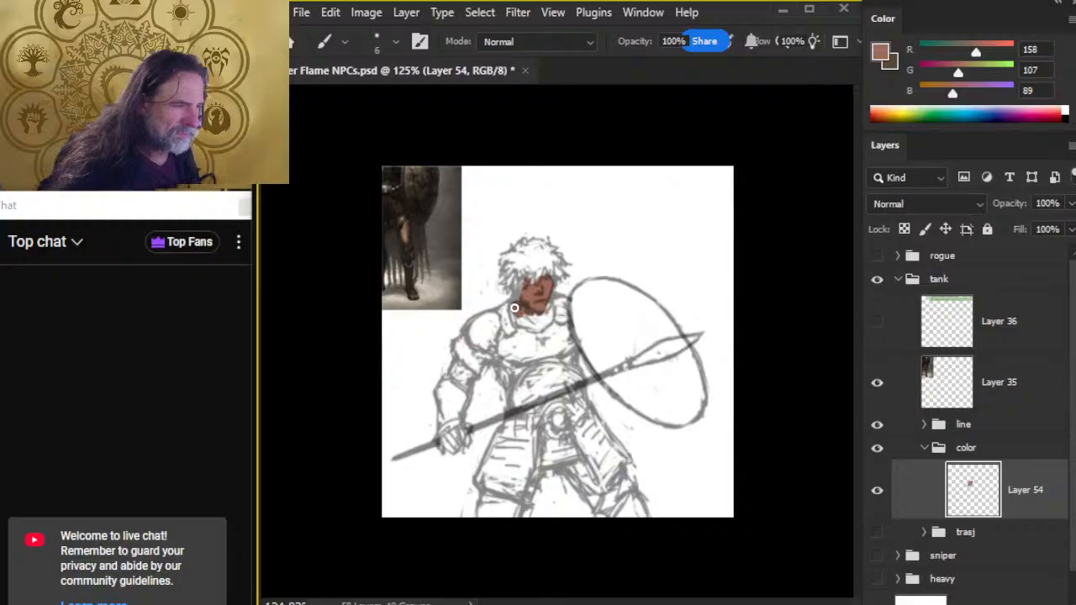
{"action": "left_click_drag", "start_coordinate": [517, 324], "coordinate": [540, 321]}
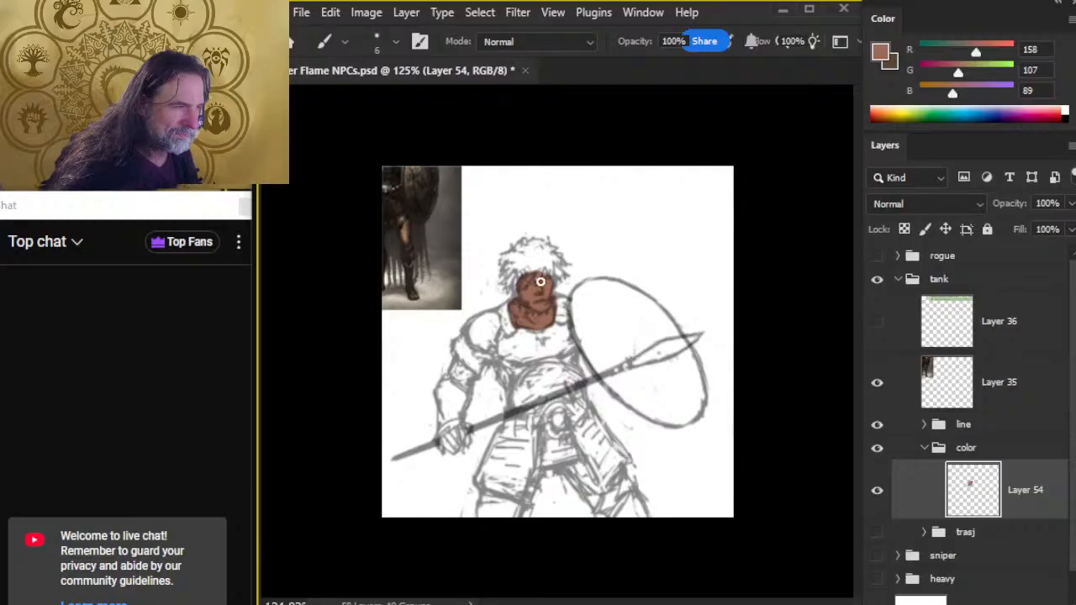
{"action": "mouse_move", "coordinate": [540, 281]}
{"action": "left_mouse_down"}
{"action": "mouse_move", "coordinate": [523, 274]}
{"action": "mouse_move", "coordinate": [542, 267]}
{"action": "mouse_move", "coordinate": [522, 277]}
{"action": "left_mouse_up"}
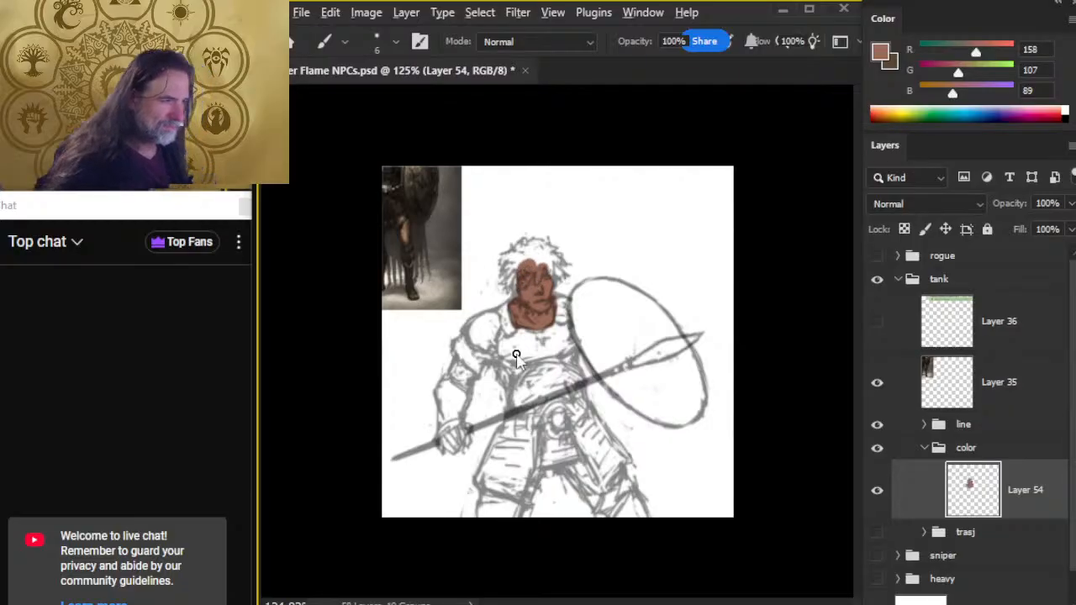
{"action": "key", "text": "alt+Tab"}
{"action": "key", "text": "alt+Tab"}
{"action": "key", "text": "alt+Tab"}
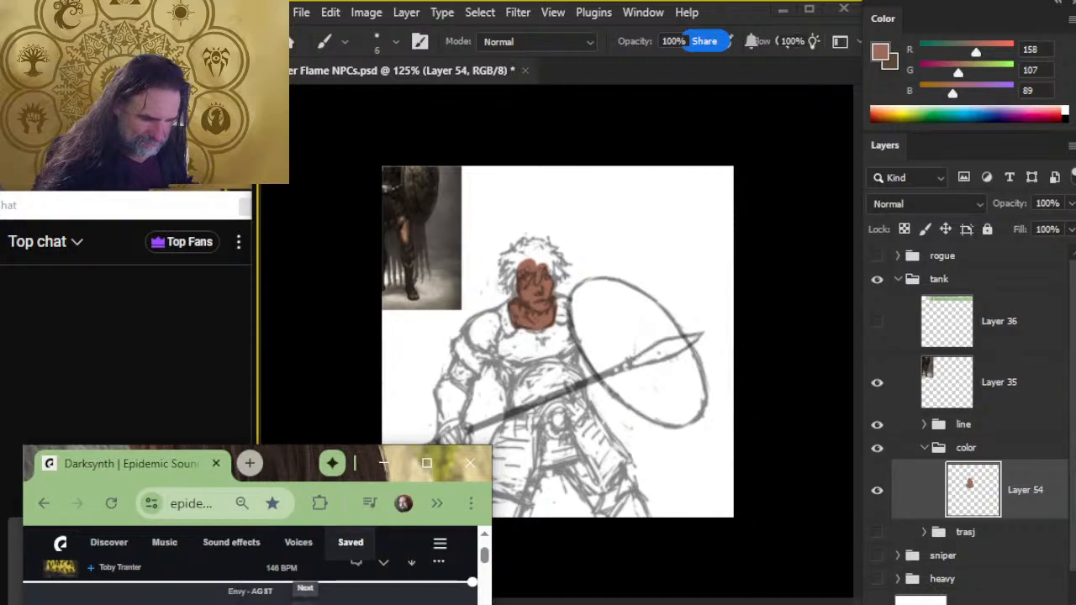
{"action": "key", "text": "alt+Tab"}
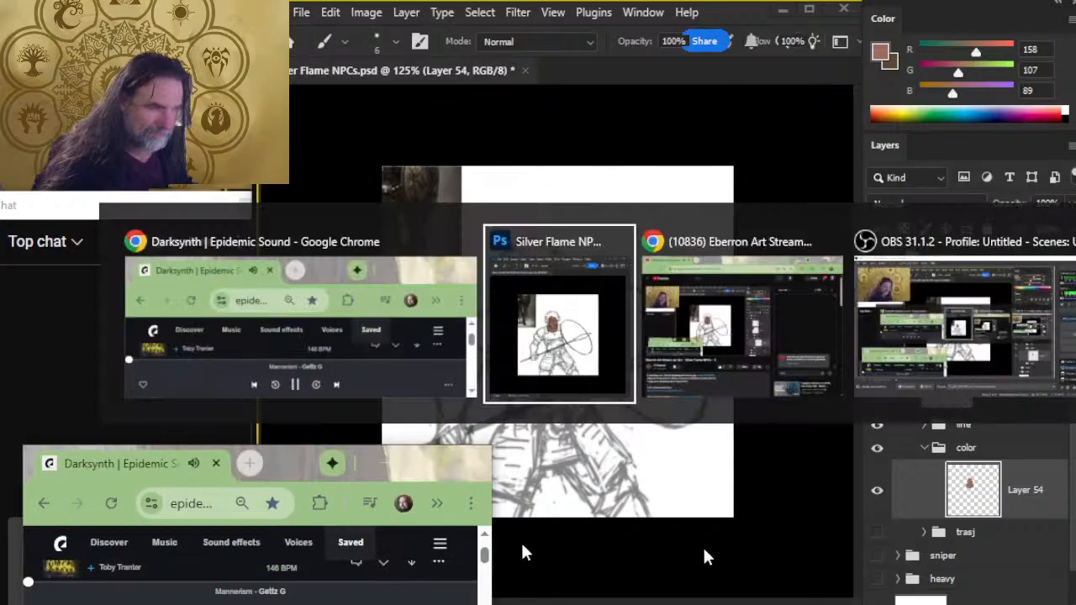
{"action": "key", "text": "alt+shift+Tab"}
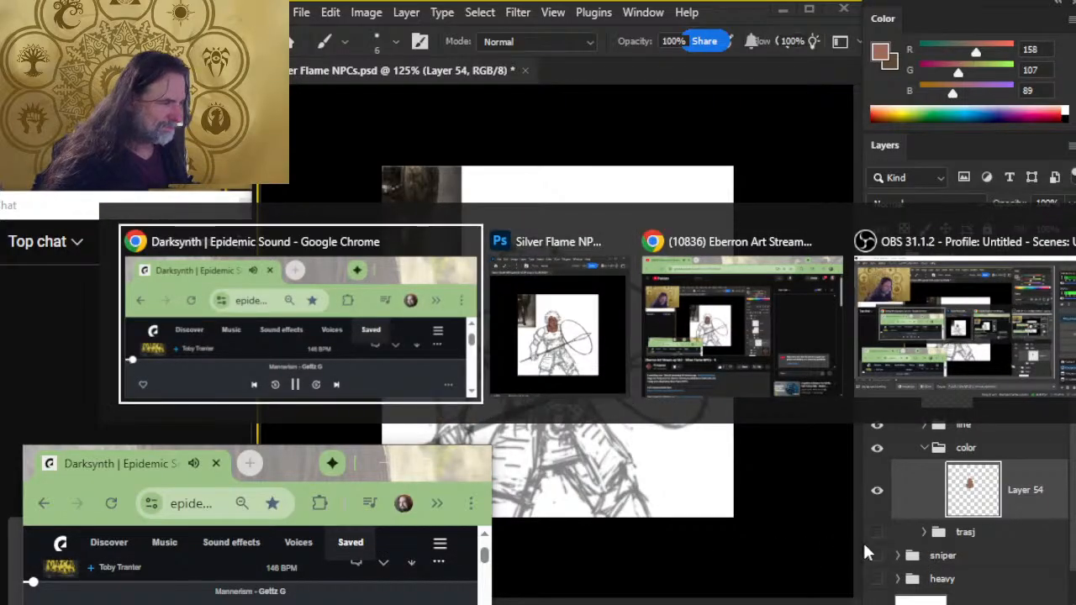
{"action": "key", "text": "alt+Tab"}
{"action": "key", "text": "alt+Tab"}
{"action": "key", "text": "alt+Tab"}
{"action": "key", "text": "alt+Tab"}
{"action": "key", "text": "alt+Tab"}
{"action": "key", "text": "alt+Tab"}
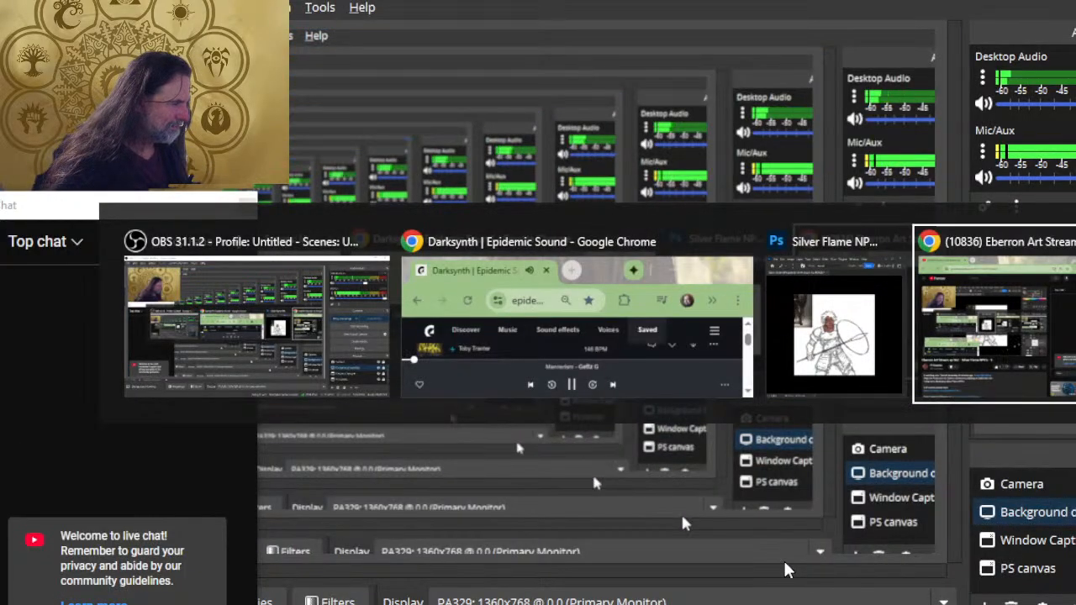
{"action": "key", "text": "alt+Tab"}
{"action": "key", "text": "alt+Tab"}
{"action": "key", "text": "alt+Tab"}
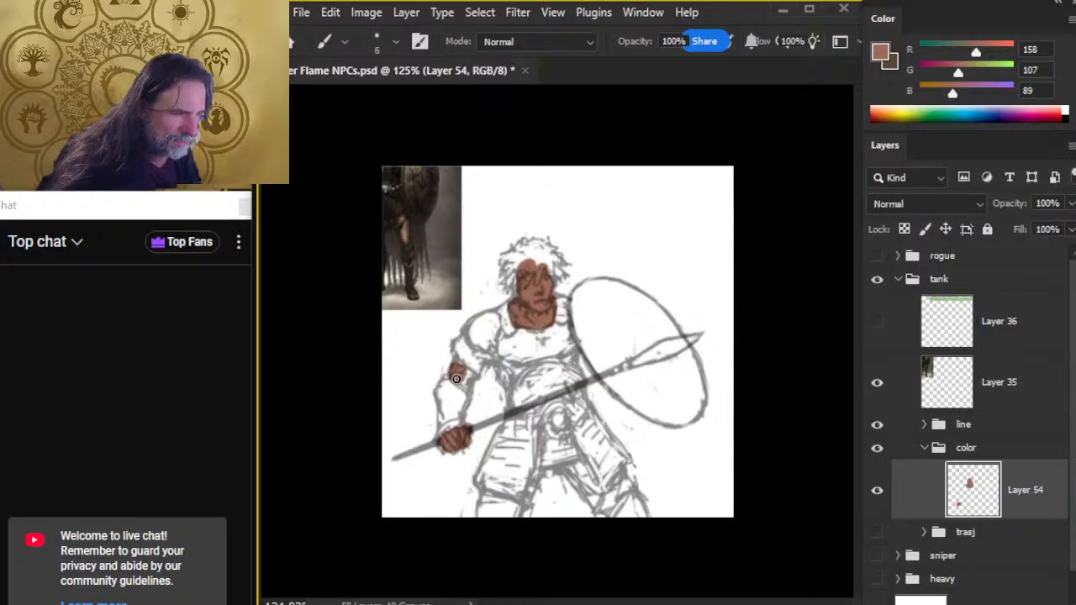
Paint the bare skin around the spear arm's elbow and add a new empty layer above Layer 54 in the color group.
{"action": "left_click_drag", "start_coordinate": [456, 379], "coordinate": [465, 382]}
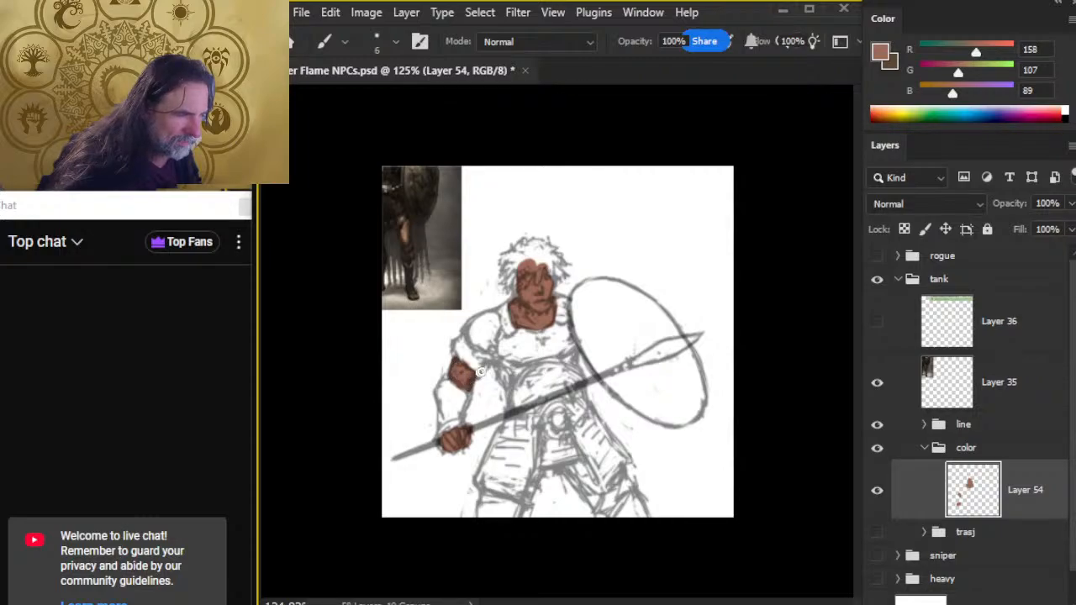
{"action": "left_click", "coordinate": [1032, 603]}
Move the reference image on Layer 35 back into full view and sample the dark hair color, RGB 30, 26, 22.
{"action": "left_click", "coordinate": [1012, 383]}
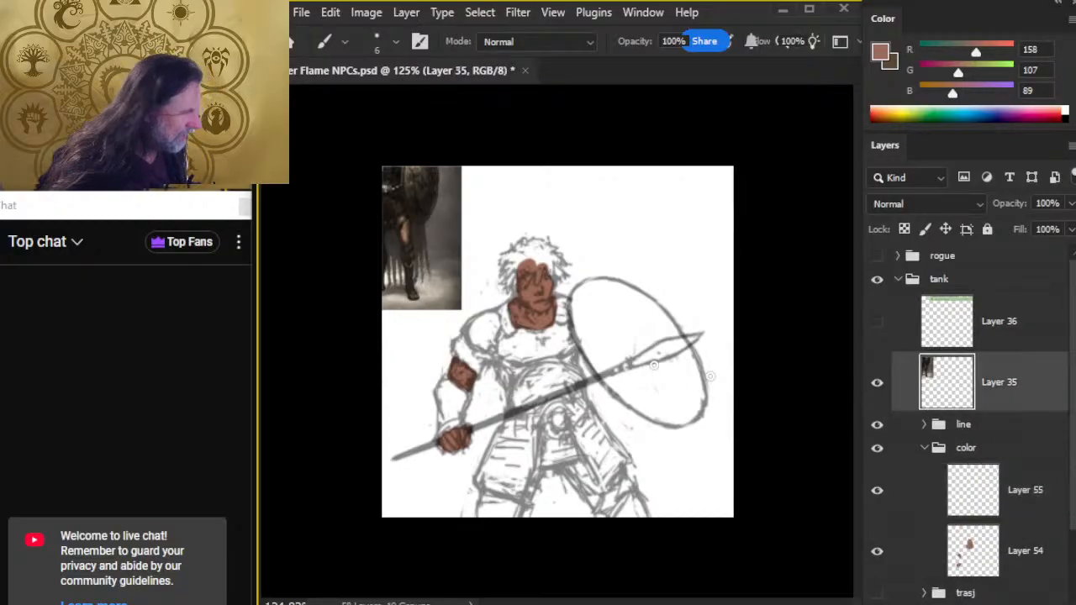
{"action": "key", "text": "v"}
{"action": "left_click_drag", "start_coordinate": [463, 280], "coordinate": [487, 336]}
{"action": "key", "text": "b"}
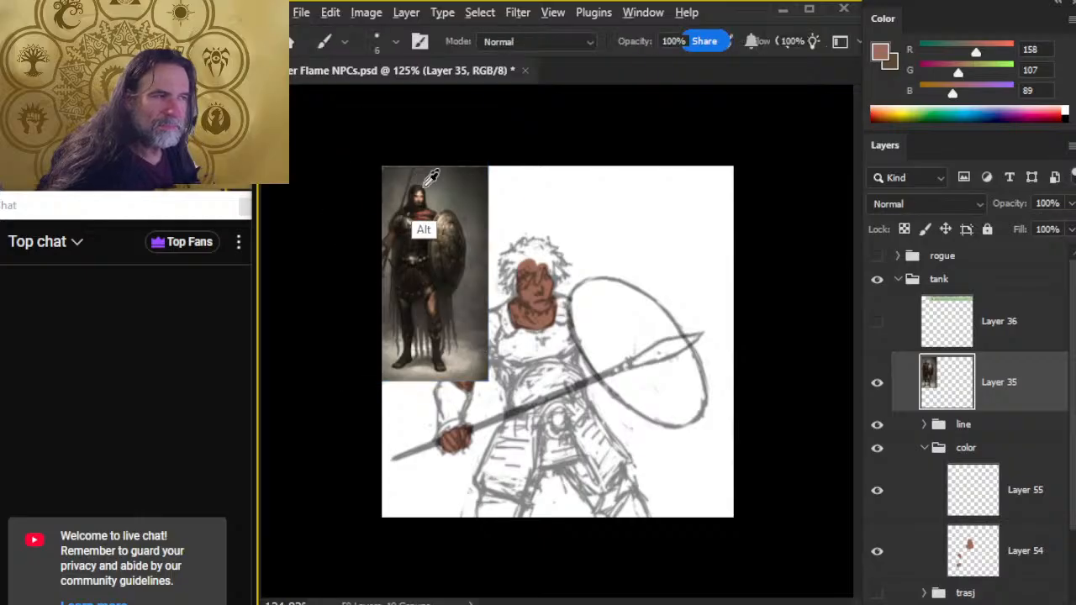
{"action": "left_click", "coordinate": [417, 183], "text": "alt"}
{"action": "left_click_drag", "start_coordinate": [417, 183], "coordinate": [411, 193]}
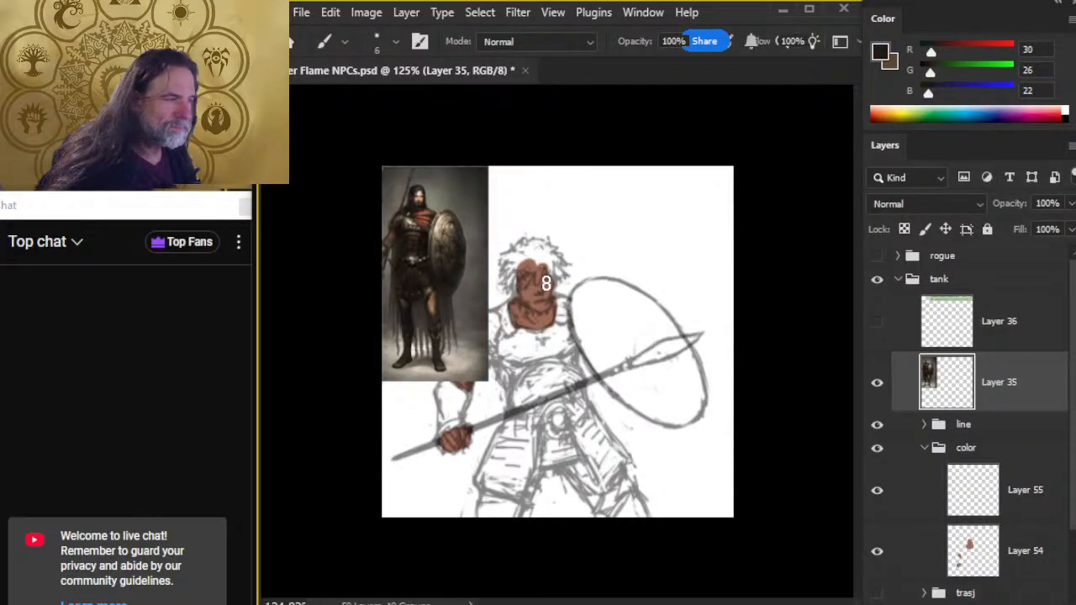
Block in the figure's hair with the dark color and refine its spiky strands with RGB 39, 34, 29 sampled from the reference.
{"action": "mouse_move", "coordinate": [525, 258]}
{"action": "left_mouse_down"}
{"action": "mouse_move", "coordinate": [558, 274]}
{"action": "mouse_move", "coordinate": [546, 258]}
{"action": "mouse_move", "coordinate": [518, 264]}
{"action": "mouse_move", "coordinate": [513, 282]}
{"action": "mouse_move", "coordinate": [509, 263]}
{"action": "mouse_move", "coordinate": [516, 282]}
{"action": "mouse_move", "coordinate": [538, 261]}
{"action": "mouse_move", "coordinate": [538, 277]}
{"action": "mouse_move", "coordinate": [545, 248]}
{"action": "left_mouse_up"}
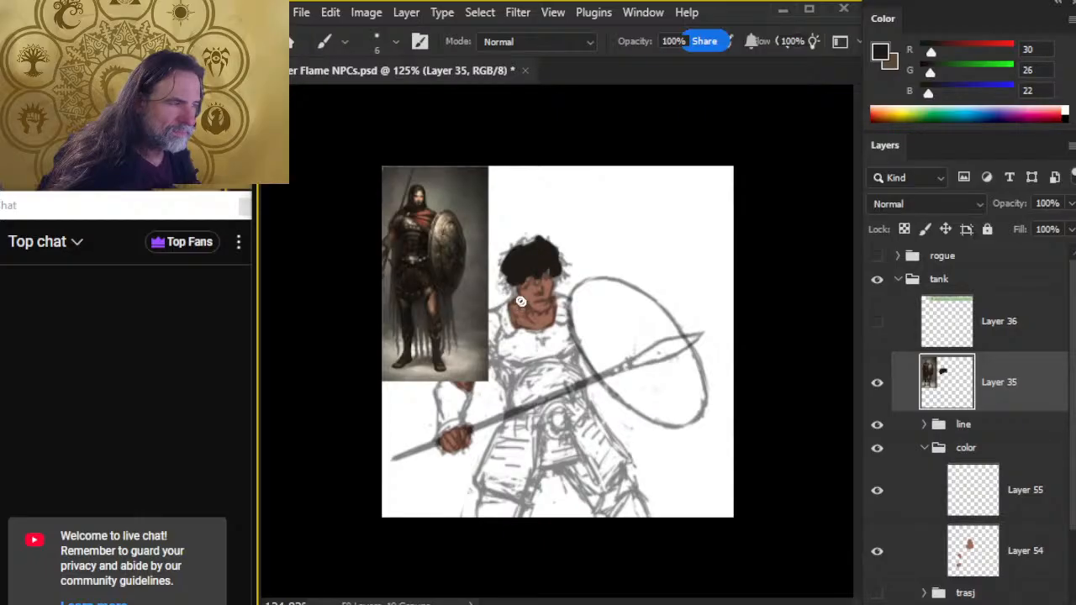
{"action": "left_click_drag", "start_coordinate": [517, 262], "coordinate": [543, 277]}
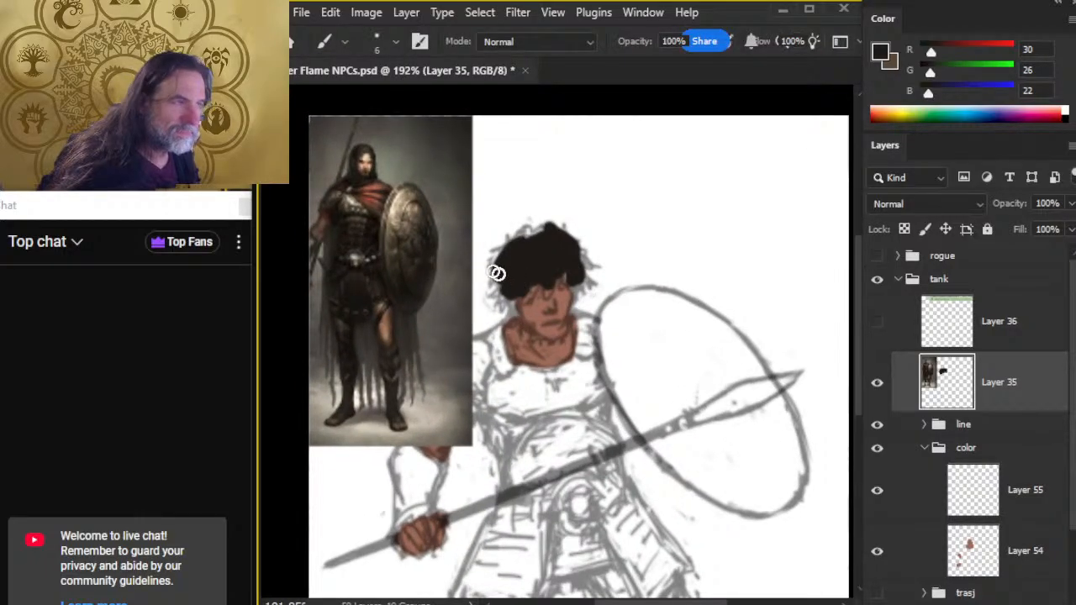
{"action": "left_click_drag", "start_coordinate": [378, 179], "coordinate": [361, 153]}
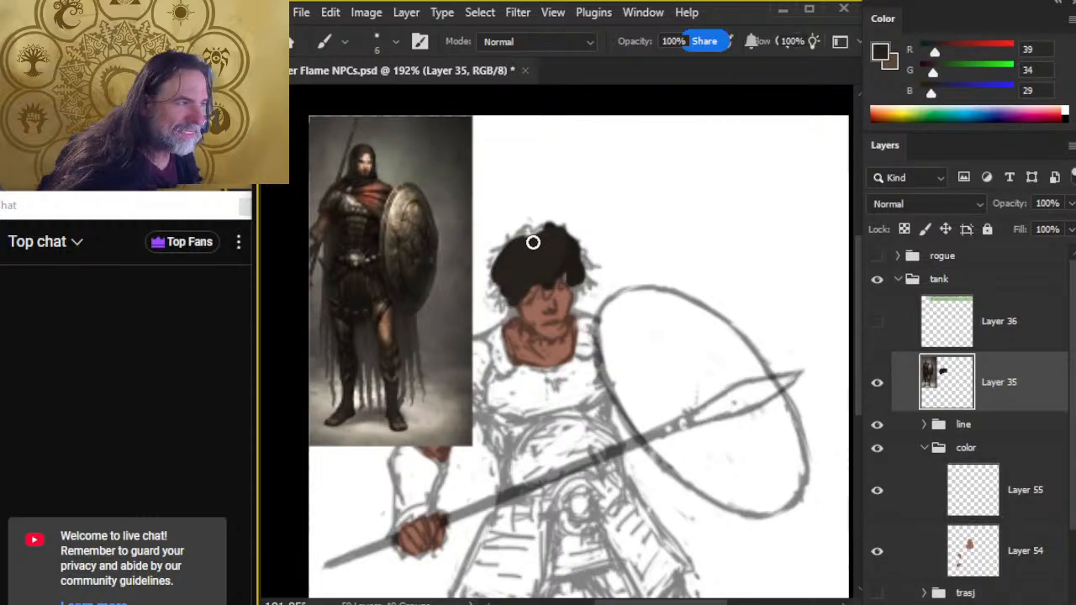
{"action": "mouse_move", "coordinate": [533, 242]}
{"action": "left_mouse_down"}
{"action": "mouse_move", "coordinate": [521, 233]}
{"action": "mouse_move", "coordinate": [499, 257]}
{"action": "left_mouse_up"}
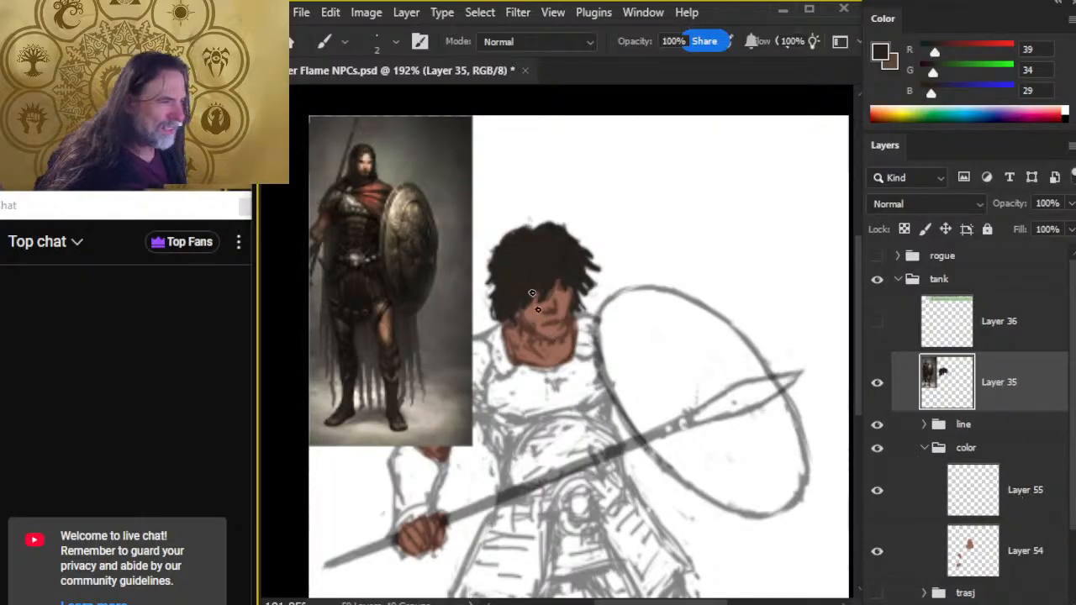
Cut the painted hair out of Layer 35 with the Lasso, paste it in place on Layer 55 and check it by toggling visibility.
{"action": "key", "text": "l"}
{"action": "mouse_move", "coordinate": [539, 196]}
{"action": "left_mouse_down"}
{"action": "mouse_move", "coordinate": [495, 233]}
{"action": "mouse_move", "coordinate": [492, 363]}
{"action": "mouse_move", "coordinate": [639, 283]}
{"action": "mouse_move", "coordinate": [679, 300]}
{"action": "left_mouse_up"}
{"action": "key", "text": "Delete"}
{"action": "left_click", "coordinate": [1008, 485]}
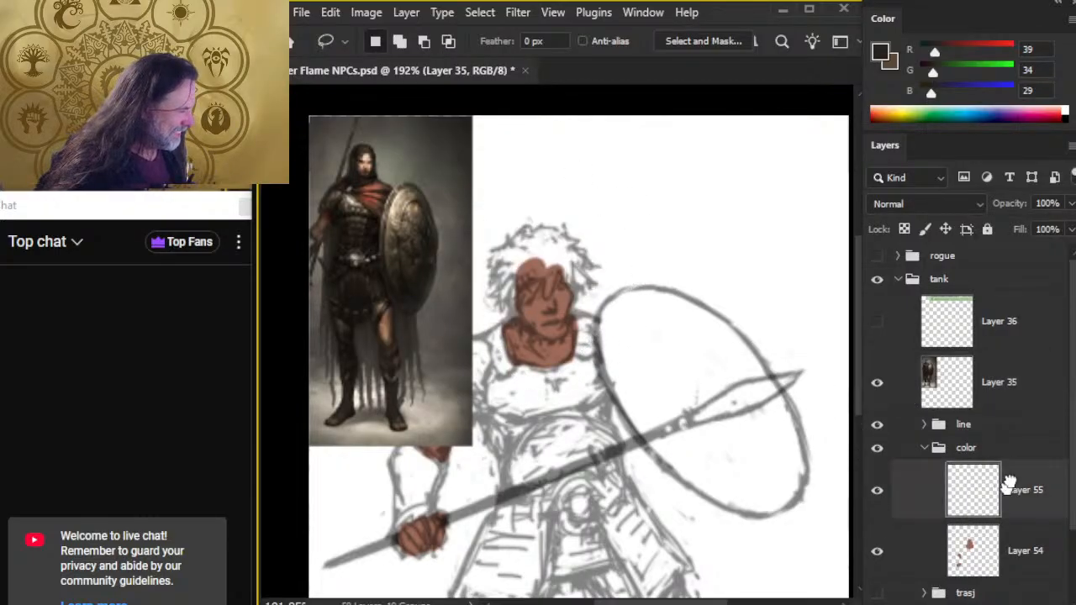
{"action": "left_click", "coordinate": [1008, 486]}
{"action": "key", "text": "ctrl+shift+v"}
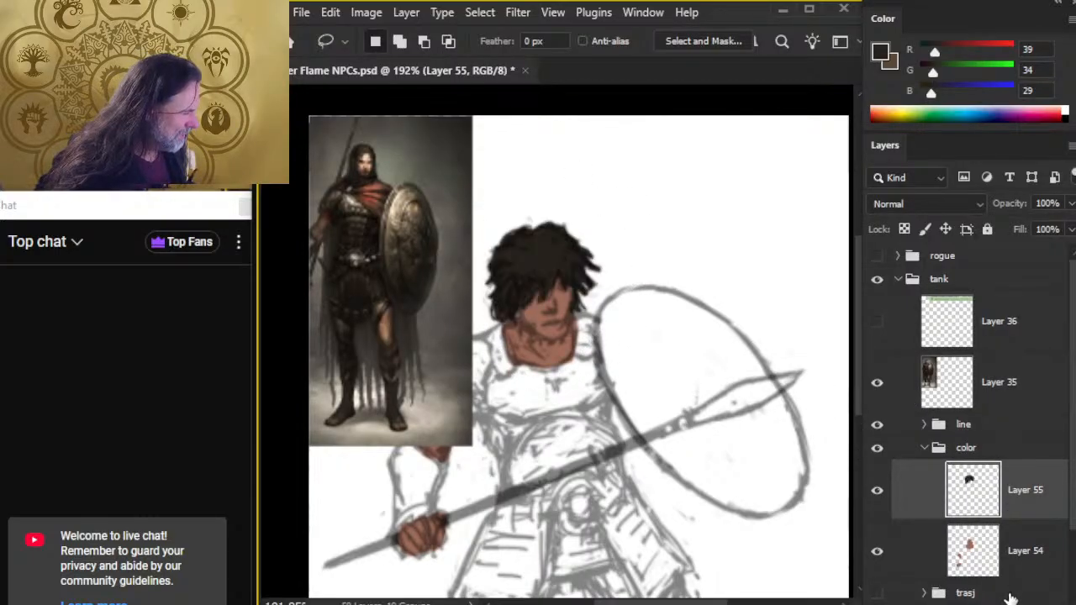
{"action": "left_click", "coordinate": [877, 497]}
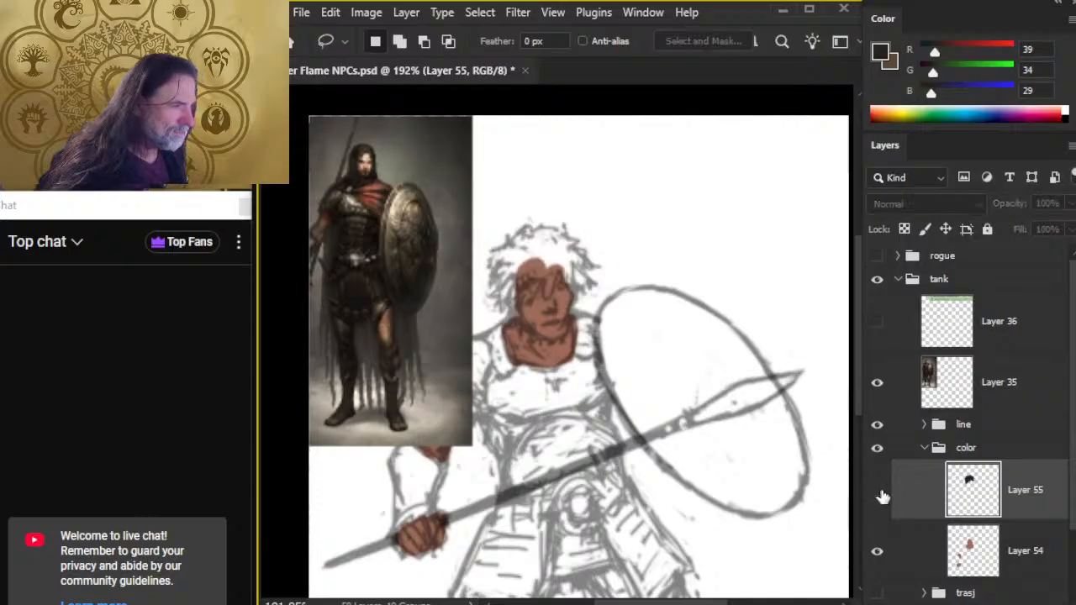
{"action": "left_click", "coordinate": [879, 496]}
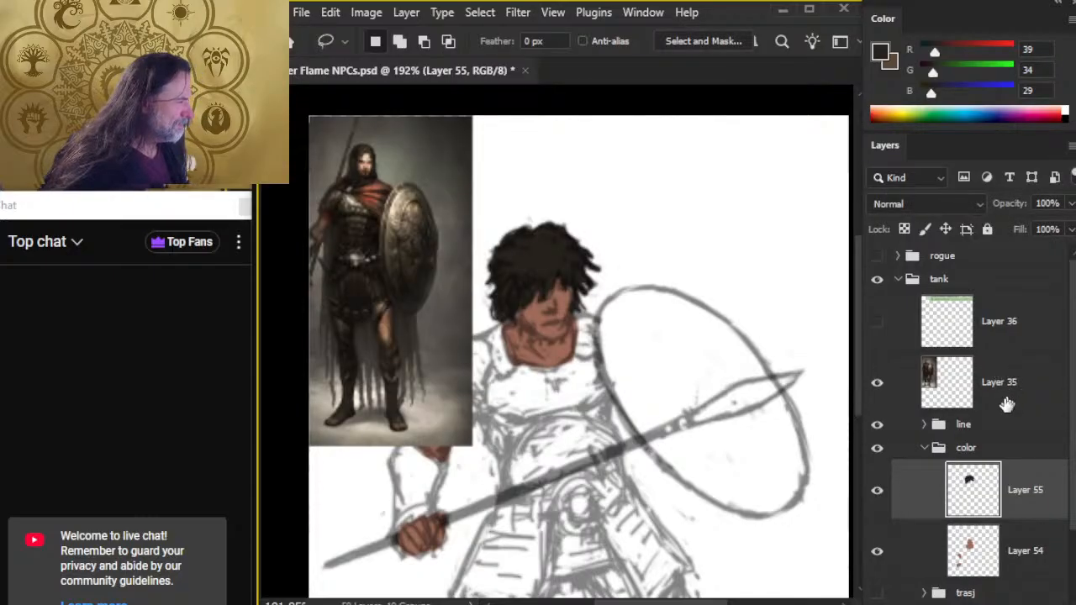
Add a new layer above Layer 55 and move the reference image on Layer 35 up and left to uncover the elbow.
{"action": "key", "text": "ctrl+shift+alt+n"}
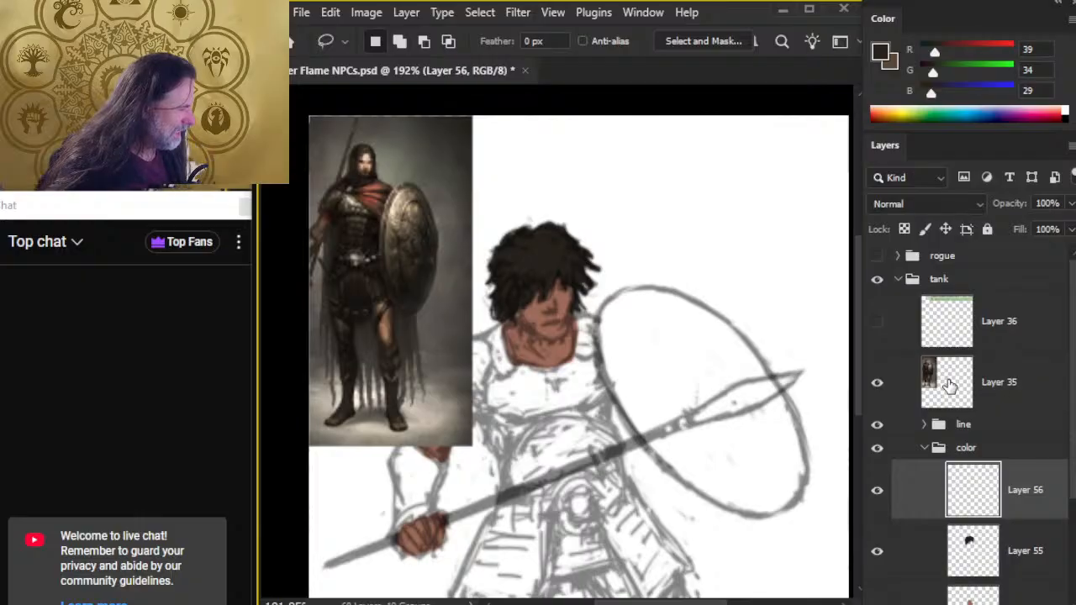
{"action": "left_click", "coordinate": [1004, 381]}
{"action": "key", "text": "v"}
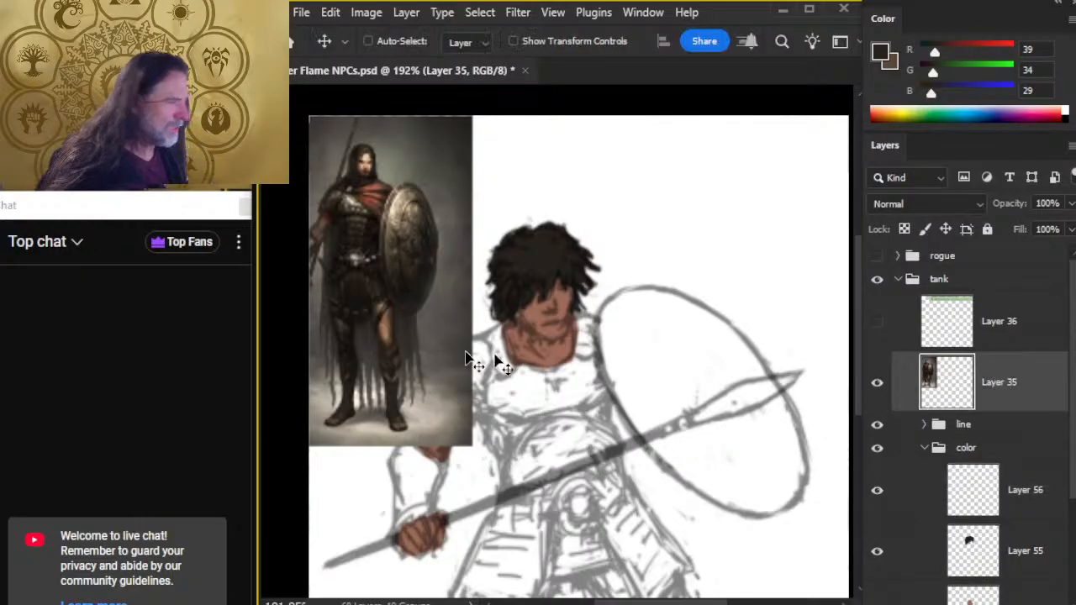
{"action": "left_click_drag", "start_coordinate": [496, 362], "coordinate": [404, 316]}
{"action": "left_click_drag", "start_coordinate": [470, 353], "coordinate": [442, 358]}
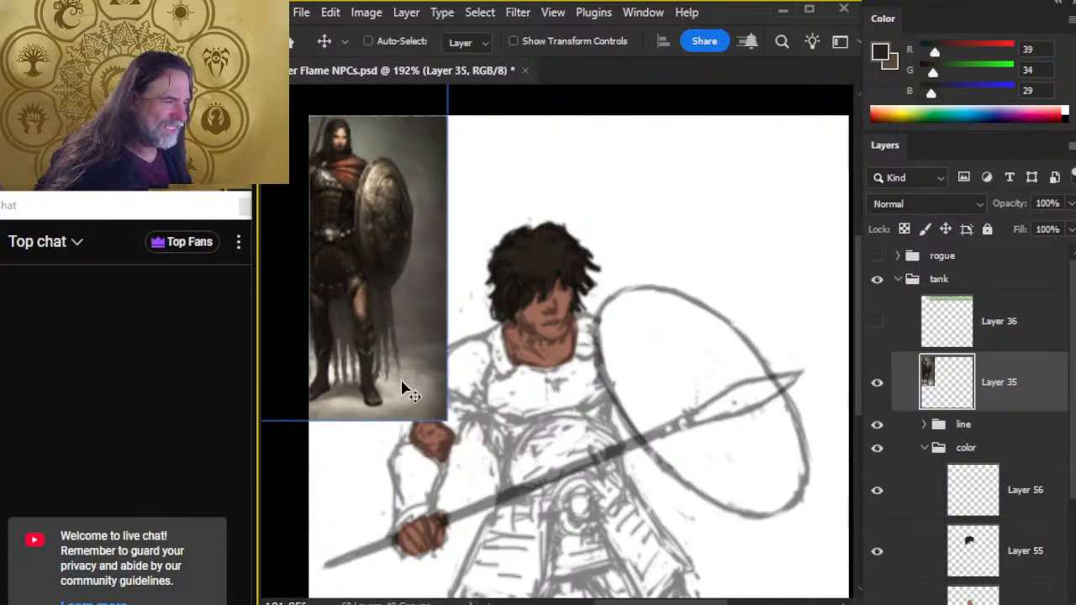
Sample brown RGB 96, 82, 62 from the reference and, with a larger brush, paint the shield's upper, left and lower edges on Layer 56.
{"action": "key", "text": "b"}
{"action": "left_click", "coordinate": [371, 204], "text": "alt"}
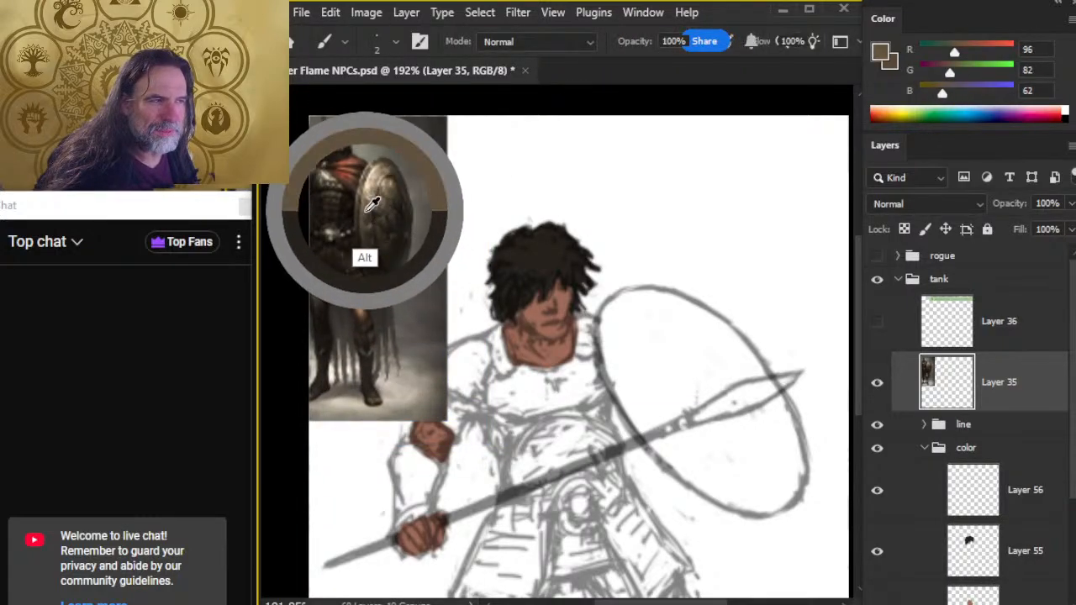
{"action": "left_click", "coordinate": [1047, 496]}
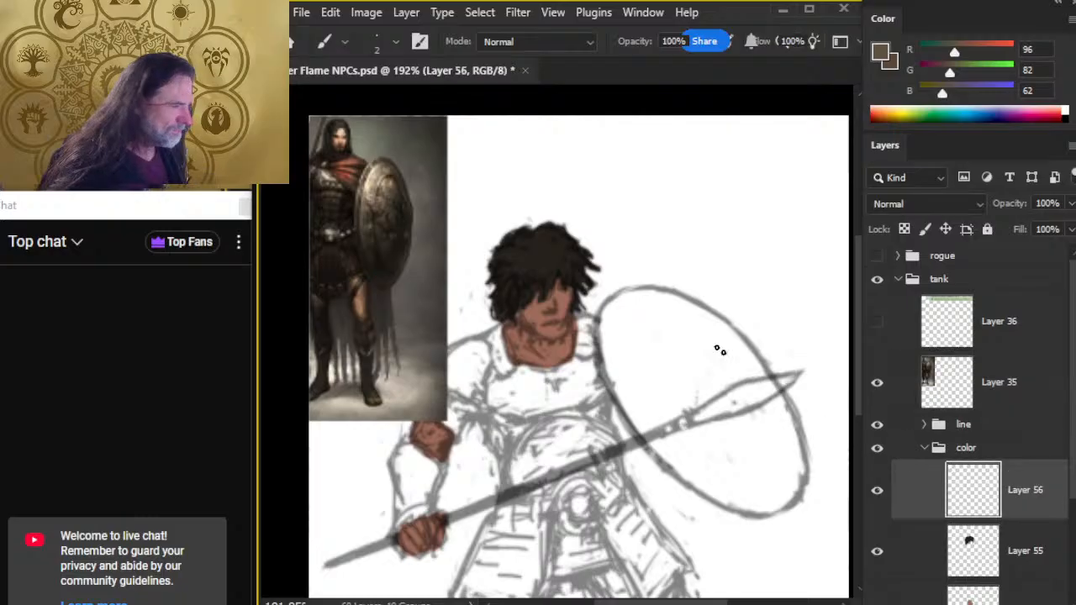
{"action": "key", "text": "bracketright"}
{"action": "key", "text": "bracketright"}
{"action": "key", "text": "bracketright"}
{"action": "key", "text": "bracketright"}
{"action": "key", "text": "bracketright"}
{"action": "key", "text": "bracketright"}
{"action": "key", "text": "bracketright"}
{"action": "key", "text": "bracketright"}
{"action": "mouse_move", "coordinate": [619, 322]}
{"action": "left_mouse_down"}
{"action": "mouse_move", "coordinate": [654, 331]}
{"action": "mouse_move", "coordinate": [621, 312]}
{"action": "mouse_move", "coordinate": [629, 340]}
{"action": "mouse_move", "coordinate": [631, 314]}
{"action": "mouse_move", "coordinate": [690, 337]}
{"action": "mouse_move", "coordinate": [665, 315]}
{"action": "mouse_move", "coordinate": [678, 312]}
{"action": "mouse_move", "coordinate": [659, 305]}
{"action": "mouse_move", "coordinate": [717, 337]}
{"action": "mouse_move", "coordinate": [613, 322]}
{"action": "mouse_move", "coordinate": [610, 340]}
{"action": "mouse_move", "coordinate": [636, 301]}
{"action": "mouse_move", "coordinate": [617, 312]}
{"action": "mouse_move", "coordinate": [626, 377]}
{"action": "mouse_move", "coordinate": [617, 375]}
{"action": "mouse_move", "coordinate": [615, 363]}
{"action": "mouse_move", "coordinate": [662, 422]}
{"action": "mouse_move", "coordinate": [635, 410]}
{"action": "mouse_move", "coordinate": [631, 398]}
{"action": "mouse_move", "coordinate": [693, 467]}
{"action": "mouse_move", "coordinate": [651, 429]}
{"action": "mouse_move", "coordinate": [663, 448]}
{"action": "mouse_move", "coordinate": [702, 474]}
{"action": "mouse_move", "coordinate": [664, 449]}
{"action": "mouse_move", "coordinate": [689, 470]}
{"action": "mouse_move", "coordinate": [739, 494]}
{"action": "mouse_move", "coordinate": [703, 480]}
{"action": "mouse_move", "coordinate": [718, 490]}
{"action": "mouse_move", "coordinate": [770, 496]}
{"action": "mouse_move", "coordinate": [751, 503]}
{"action": "mouse_move", "coordinate": [787, 493]}
{"action": "mouse_move", "coordinate": [759, 500]}
{"action": "left_mouse_up"}
Fill the rest of the shield on Layer 56 with the brown, covering its right edge and the whole interior.
{"action": "key", "text": "e"}
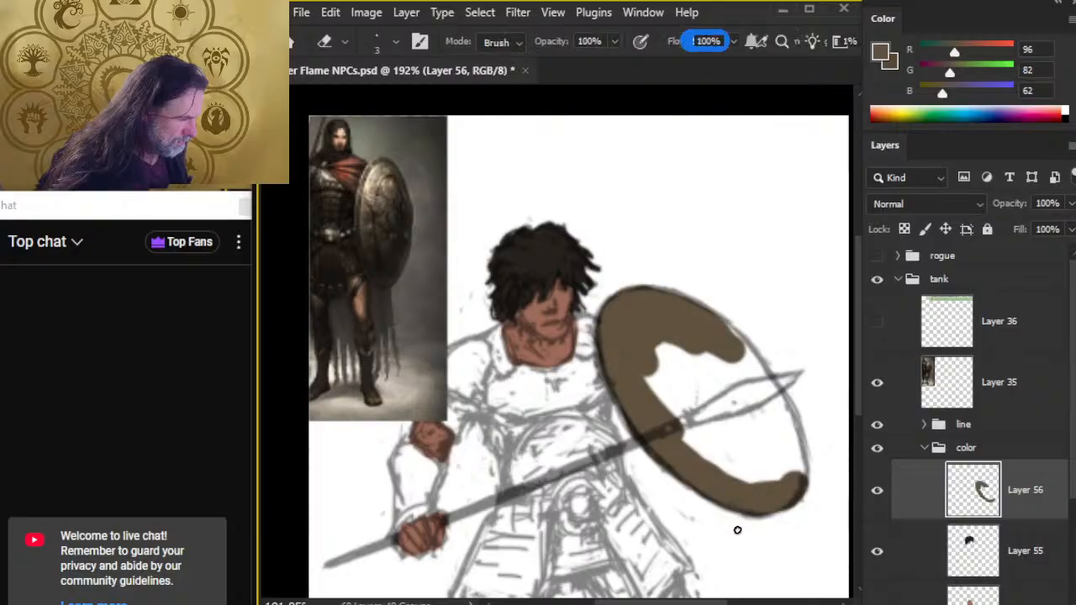
{"action": "key", "text": "b"}
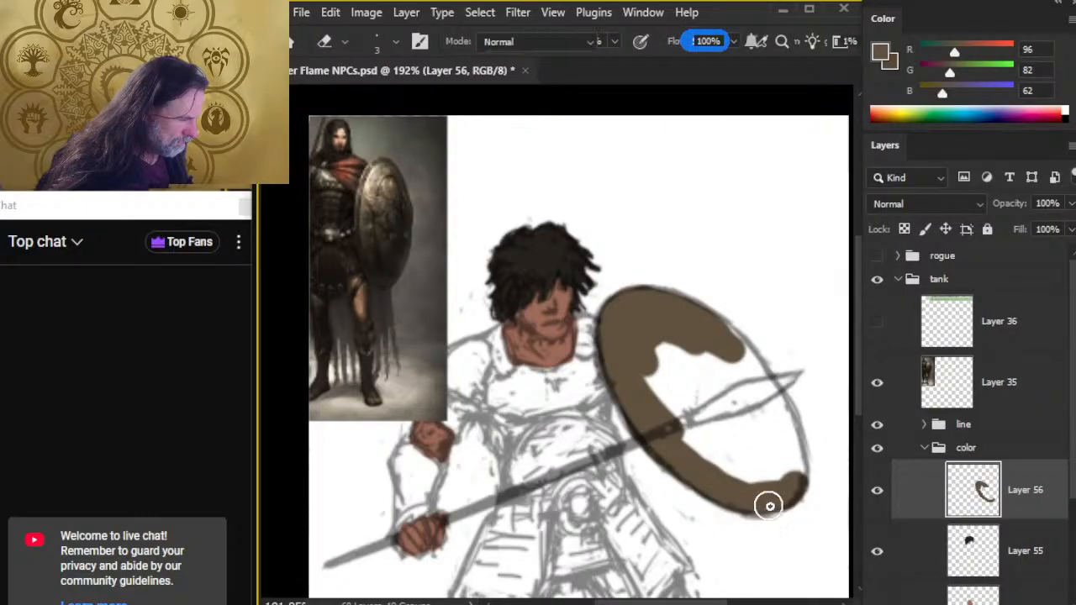
{"action": "mouse_move", "coordinate": [750, 502]}
{"action": "left_mouse_down"}
{"action": "mouse_move", "coordinate": [704, 471]}
{"action": "mouse_move", "coordinate": [780, 487]}
{"action": "mouse_move", "coordinate": [795, 463]}
{"action": "mouse_move", "coordinate": [764, 384]}
{"action": "mouse_move", "coordinate": [711, 353]}
{"action": "mouse_move", "coordinate": [696, 325]}
{"action": "mouse_move", "coordinate": [720, 335]}
{"action": "left_mouse_up"}
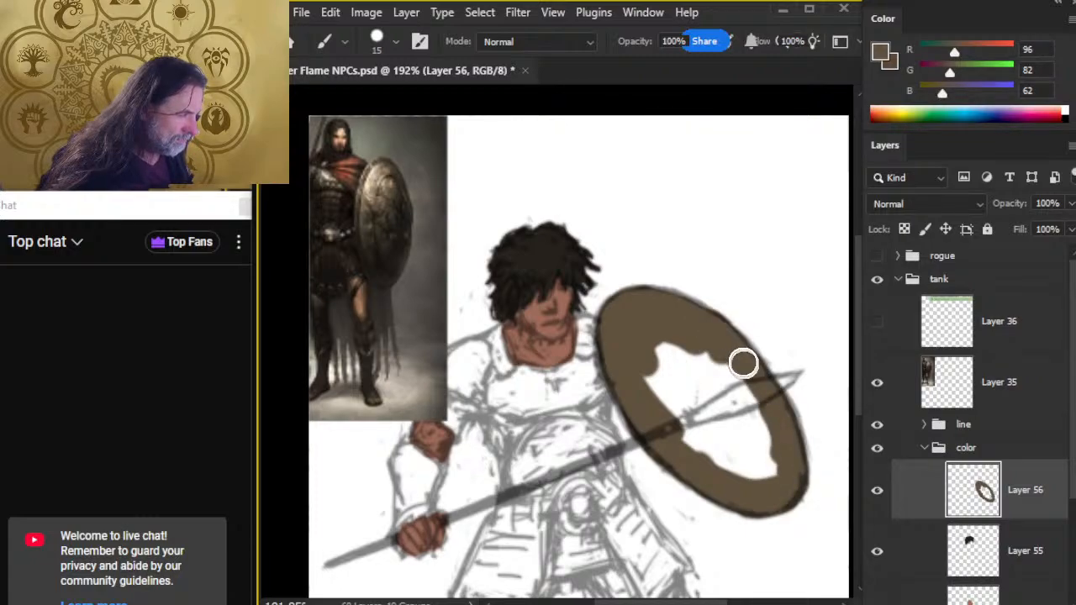
{"action": "key", "text": "e"}
{"action": "key", "text": "b"}
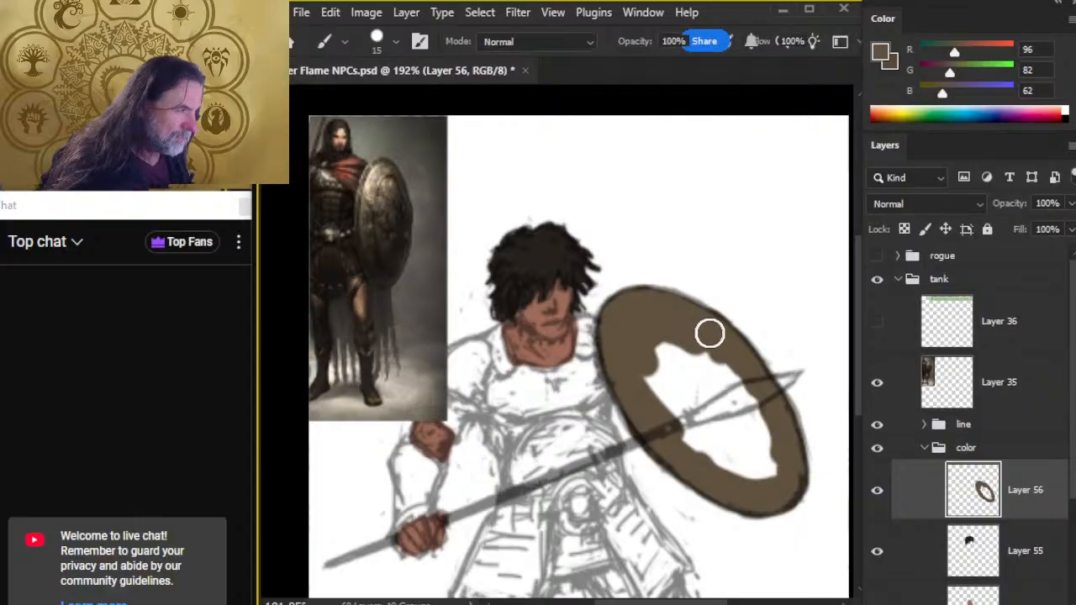
{"action": "key", "text": "e"}
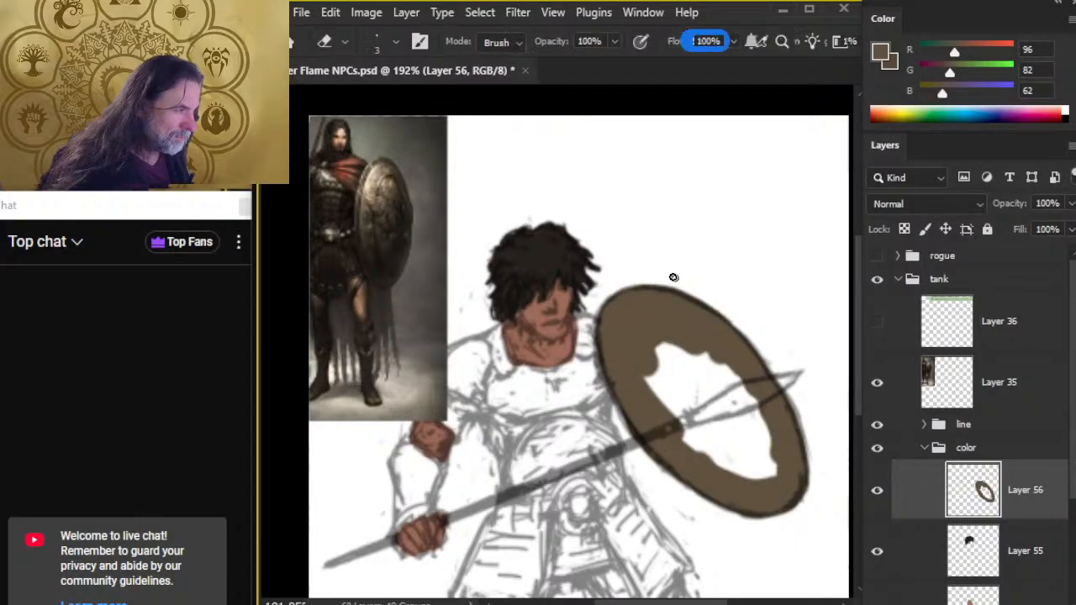
{"action": "key", "text": "b"}
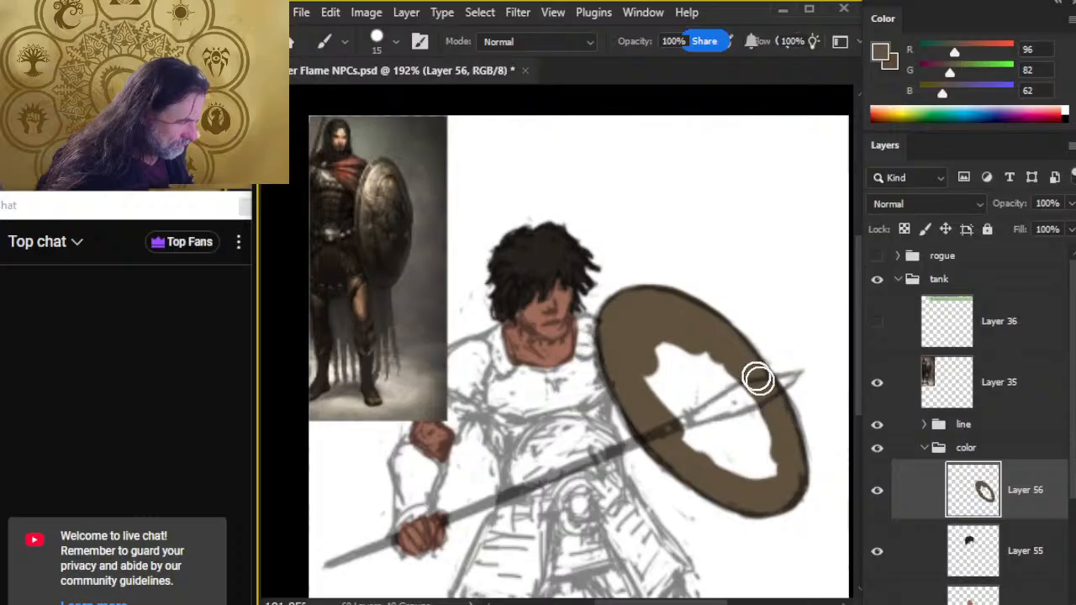
{"action": "mouse_move", "coordinate": [775, 420]}
{"action": "left_mouse_down"}
{"action": "mouse_move", "coordinate": [789, 475]}
{"action": "mouse_move", "coordinate": [762, 451]}
{"action": "mouse_move", "coordinate": [775, 439]}
{"action": "mouse_move", "coordinate": [757, 457]}
{"action": "mouse_move", "coordinate": [761, 480]}
{"action": "mouse_move", "coordinate": [677, 418]}
{"action": "mouse_move", "coordinate": [709, 451]}
{"action": "mouse_move", "coordinate": [689, 400]}
{"action": "mouse_move", "coordinate": [693, 419]}
{"action": "mouse_move", "coordinate": [730, 373]}
{"action": "mouse_move", "coordinate": [706, 335]}
{"action": "mouse_move", "coordinate": [767, 392]}
{"action": "mouse_move", "coordinate": [778, 424]}
{"action": "left_mouse_up"}
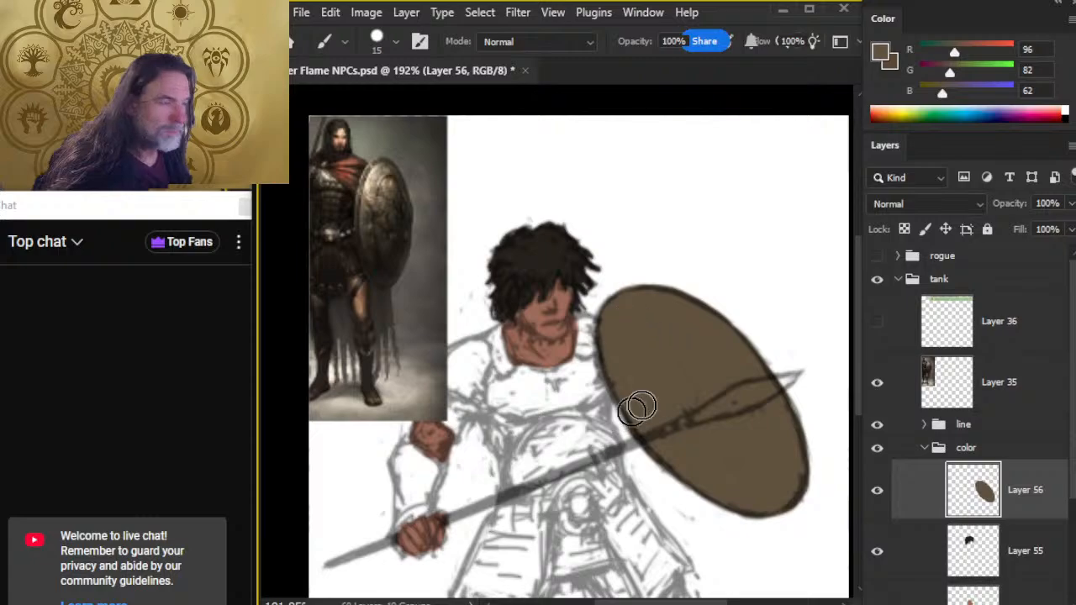
Move the reference image on Layer 35 down to reveal its spear, and sample light tan RGB 177, 158, 133 from its shield.
{"action": "left_click", "coordinate": [1008, 391]}
{"action": "key", "text": "v"}
{"action": "left_click_drag", "start_coordinate": [644, 398], "coordinate": [471, 345]}
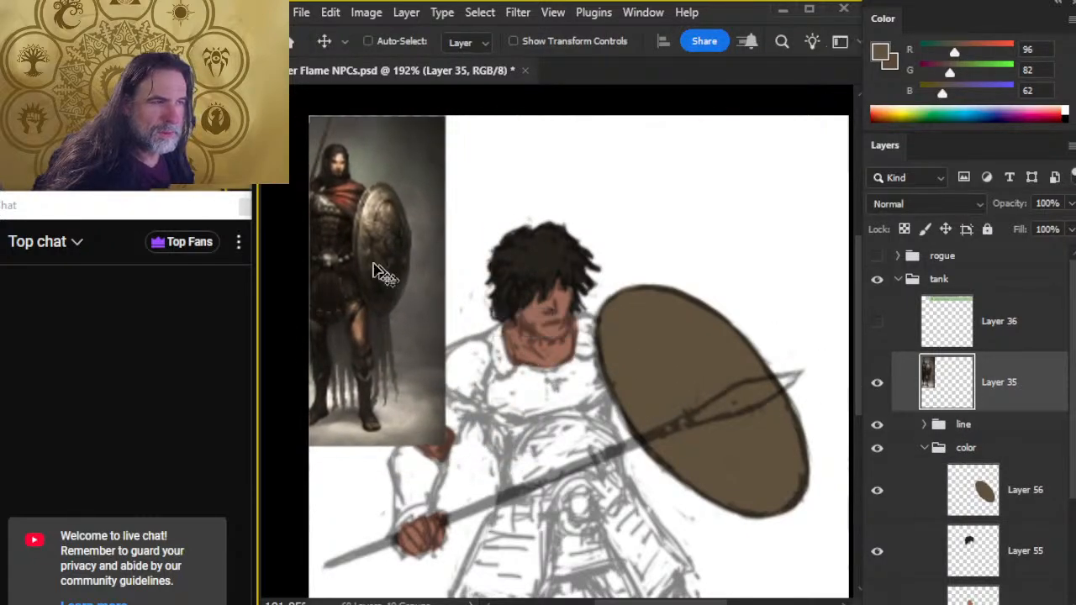
{"action": "key", "text": "b"}
{"action": "left_click", "coordinate": [369, 208], "text": "alt"}
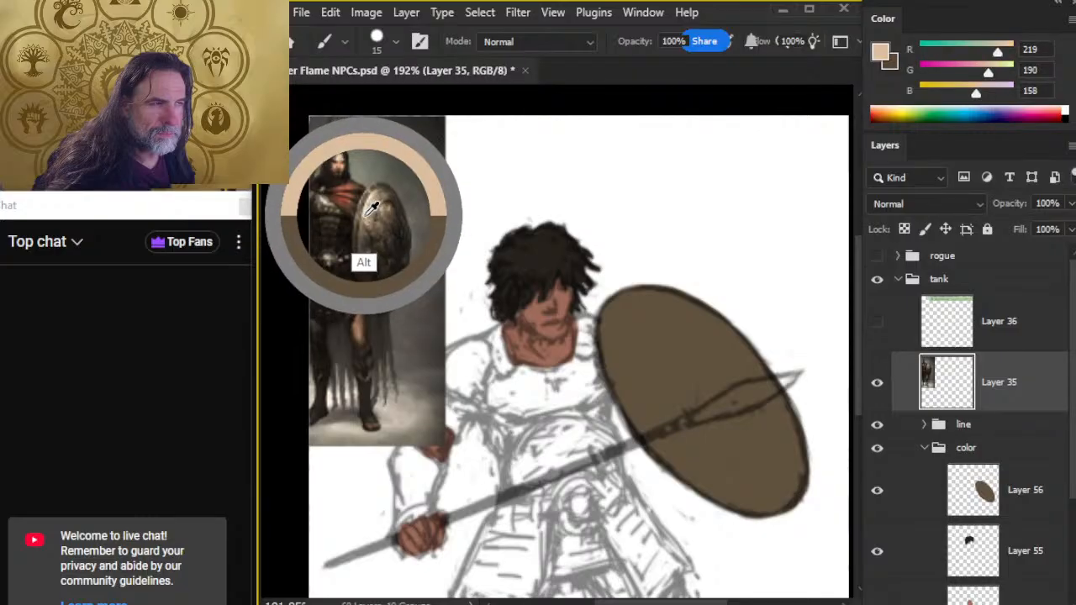
{"action": "left_click_drag", "start_coordinate": [370, 208], "coordinate": [366, 222]}
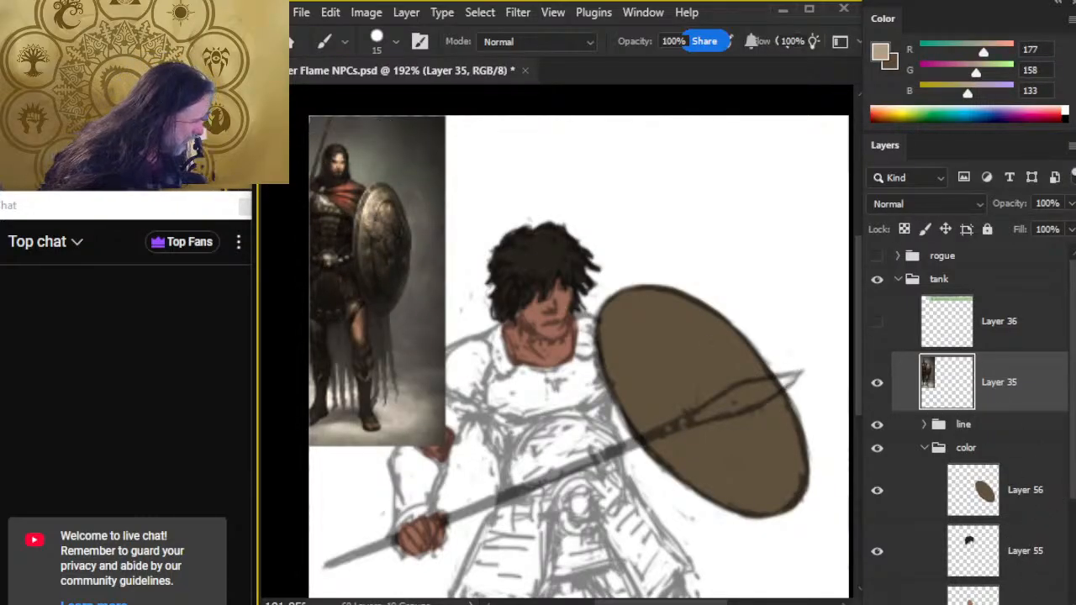
Add a new layer directly above Layer 56 in the color group and paint the spearhead and its collar tan with a smaller brush.
{"action": "key", "text": "ctrl+shift+alt+n"}
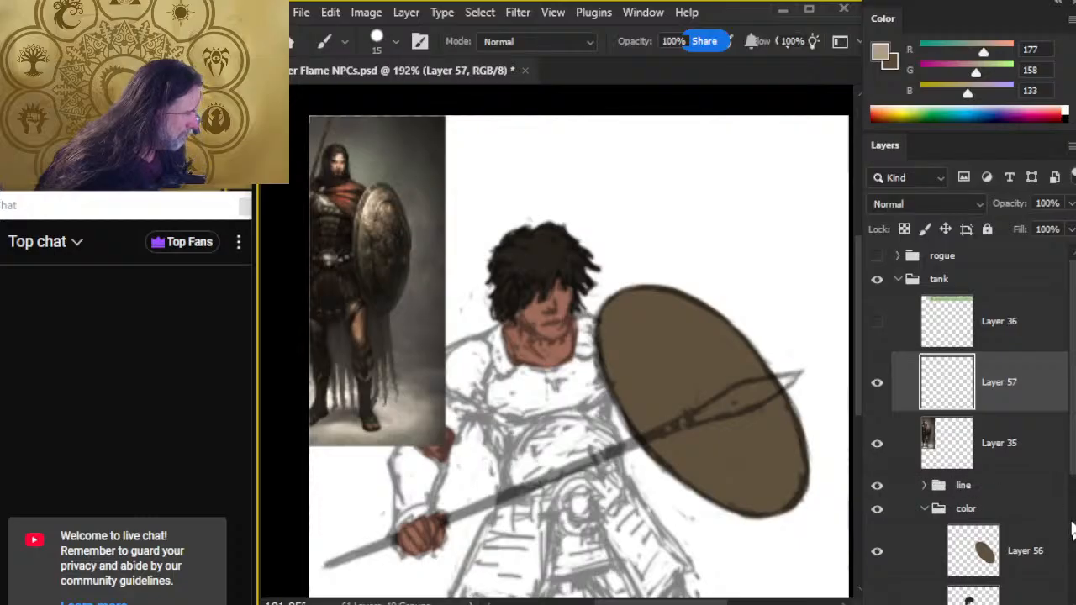
{"action": "left_click_drag", "start_coordinate": [1016, 388], "coordinate": [1020, 541]}
{"action": "key", "text": "bracketleft"}
{"action": "key", "text": "bracketleft"}
{"action": "key", "text": "bracketleft"}
{"action": "mouse_move", "coordinate": [747, 392]}
{"action": "left_mouse_down"}
{"action": "mouse_move", "coordinate": [726, 407]}
{"action": "mouse_move", "coordinate": [789, 380]}
{"action": "mouse_move", "coordinate": [706, 410]}
{"action": "left_mouse_up"}
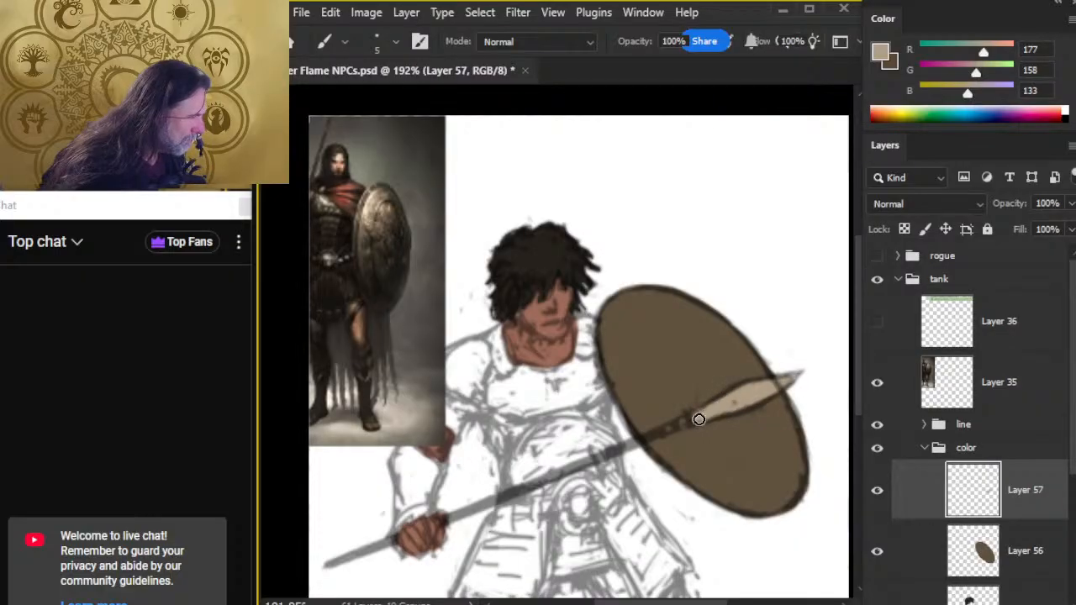
{"action": "left_click", "coordinate": [668, 430]}
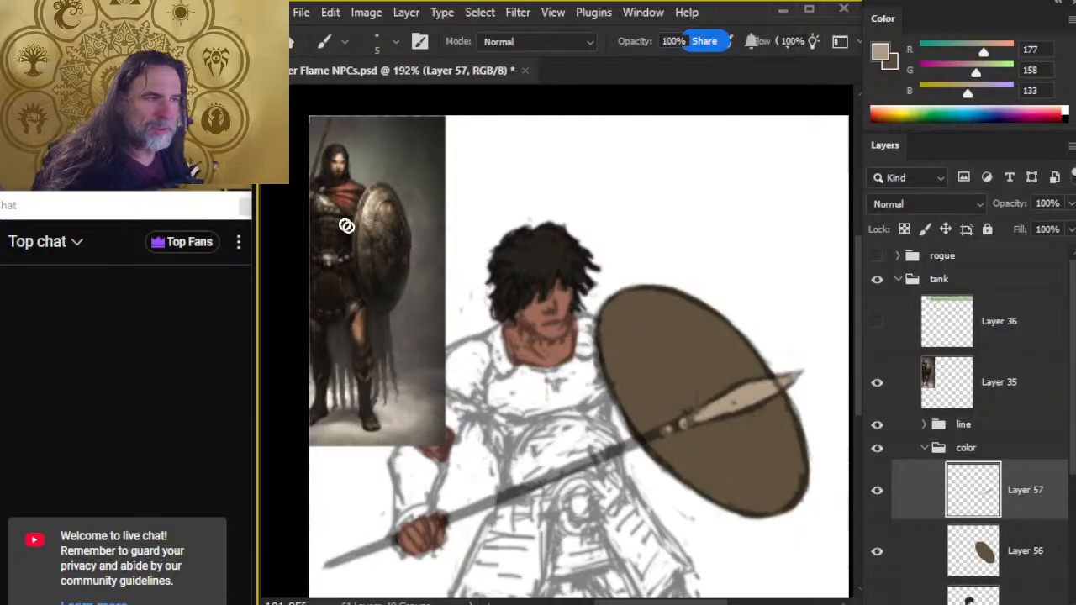
Sample dark RGB 66, 62, 51 from the reference and paint the spear shaft on both sides of the hand, tidying its end.
{"action": "left_click_drag", "start_coordinate": [341, 181], "coordinate": [324, 152]}
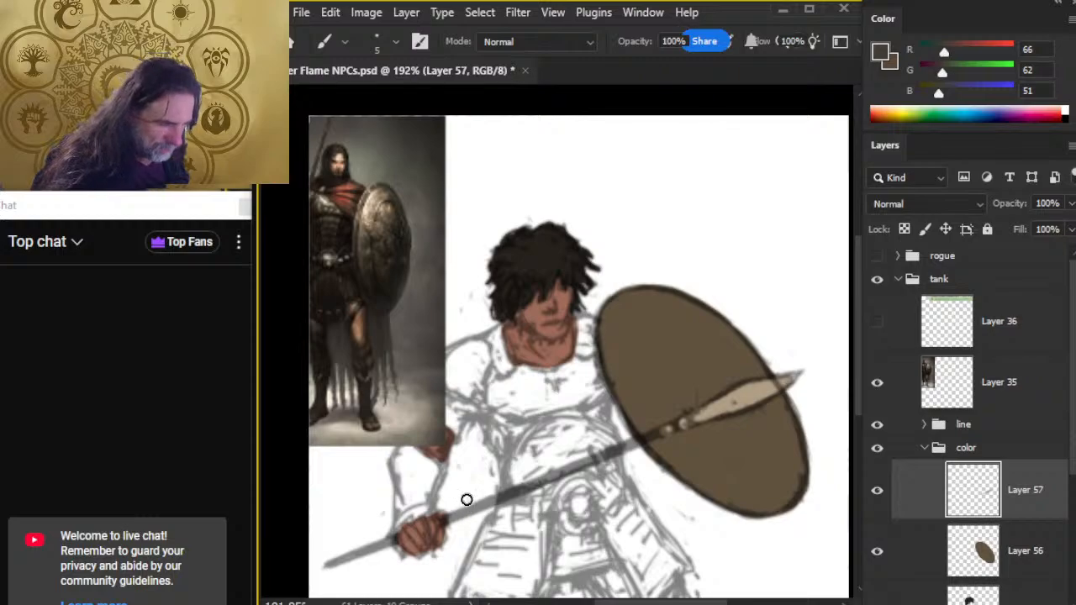
{"action": "left_click_drag", "start_coordinate": [476, 509], "coordinate": [583, 464]}
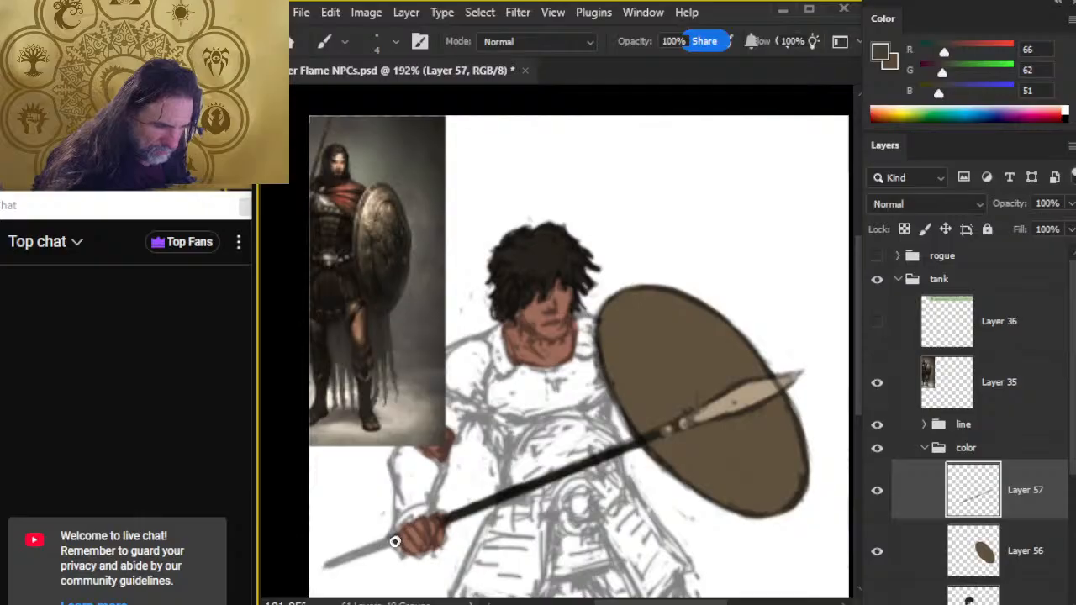
{"action": "left_click_drag", "start_coordinate": [395, 542], "coordinate": [327, 566]}
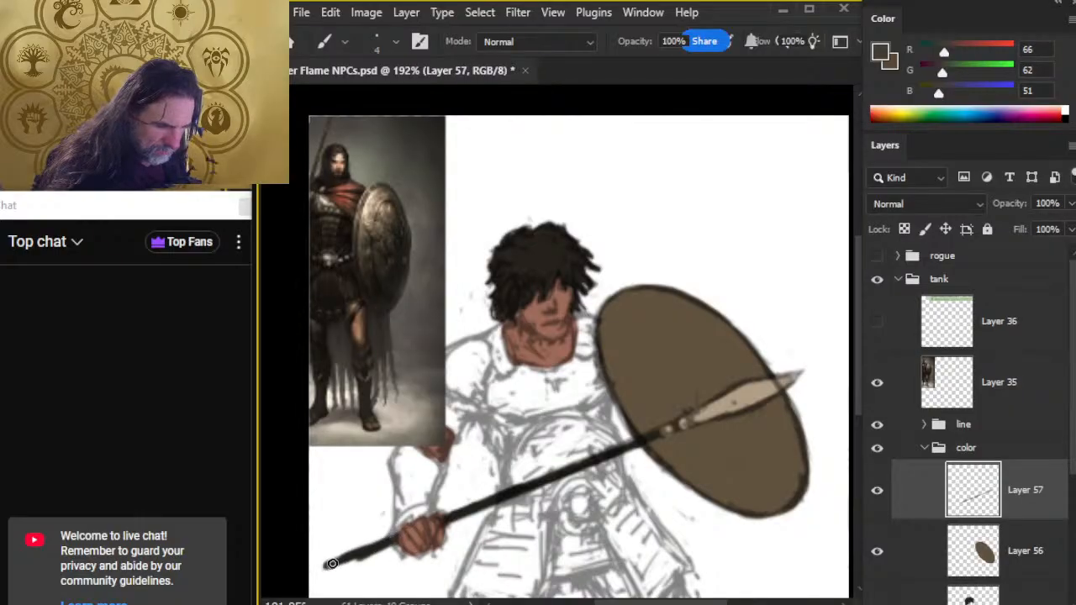
{"action": "key", "text": "e"}
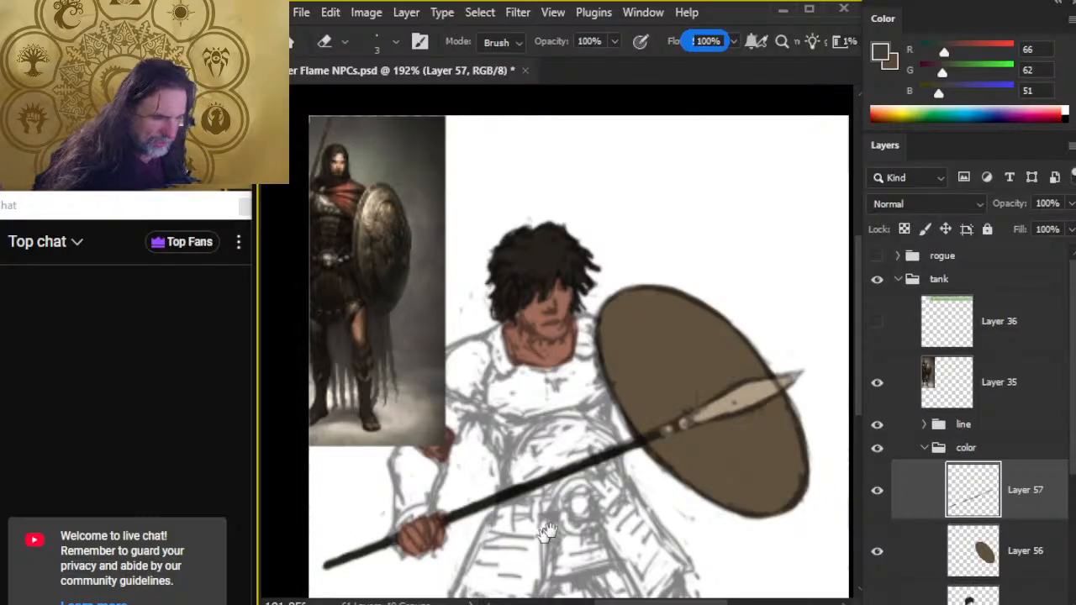
Select the spear's line art on Layer 30 together with its color on Layer 57 and nudge both slightly down.
{"action": "left_click_drag", "start_coordinate": [542, 476], "coordinate": [515, 373]}
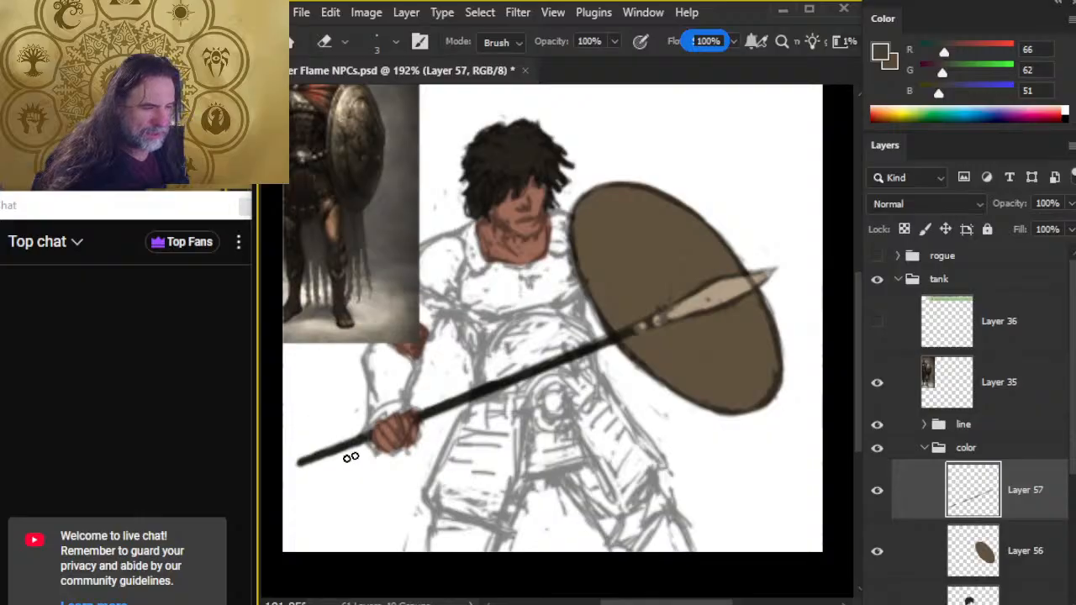
{"action": "left_click", "coordinate": [926, 425]}
{"action": "left_click", "coordinate": [923, 495], "text": "ctrl"}
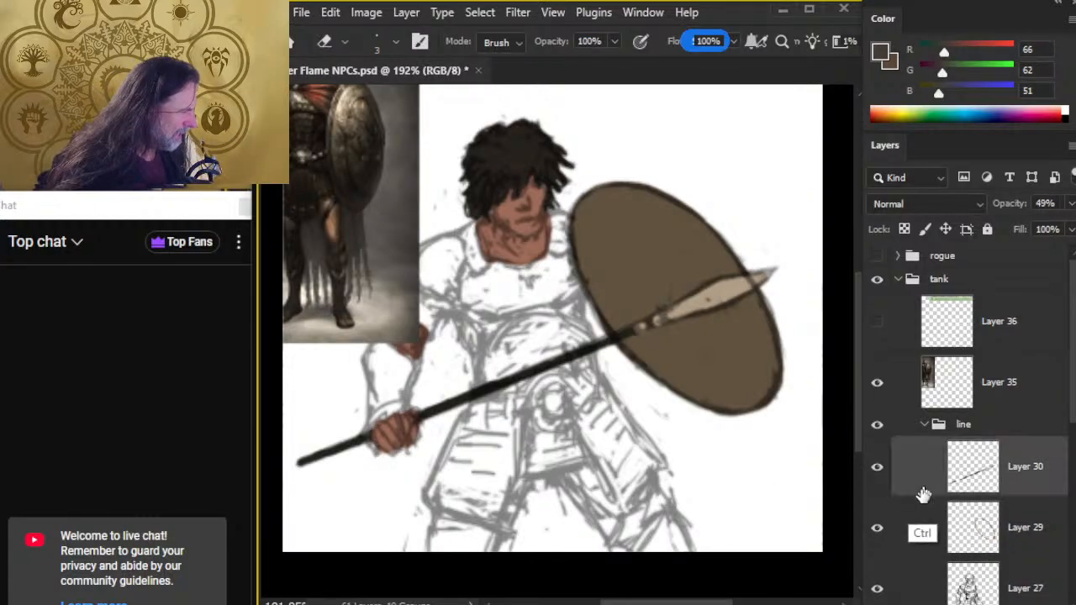
{"action": "key", "text": "v"}
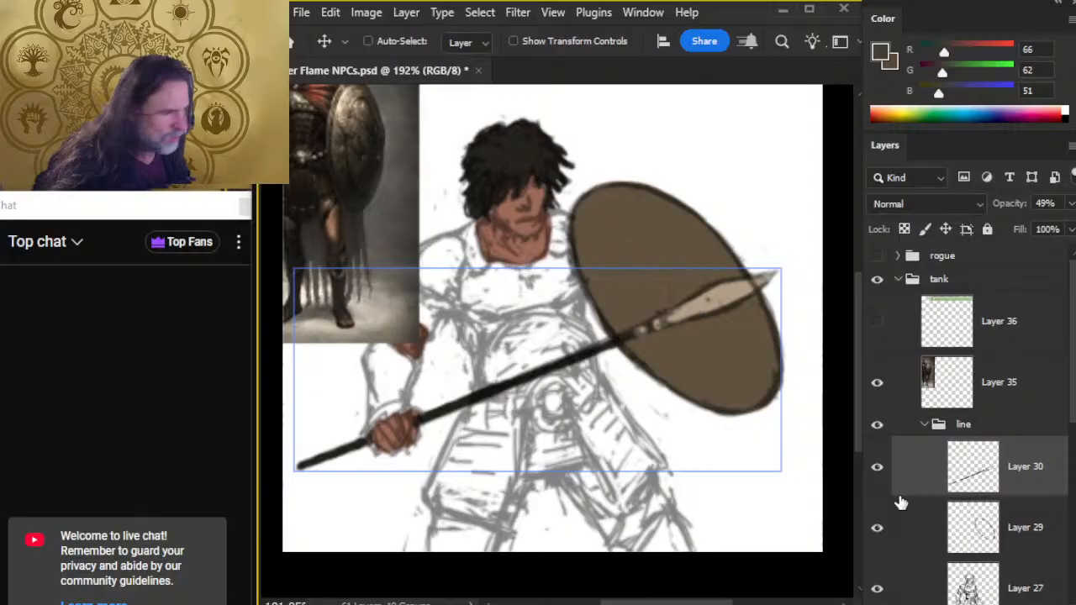
{"action": "key", "text": "Down"}
{"action": "key", "text": "Down"}
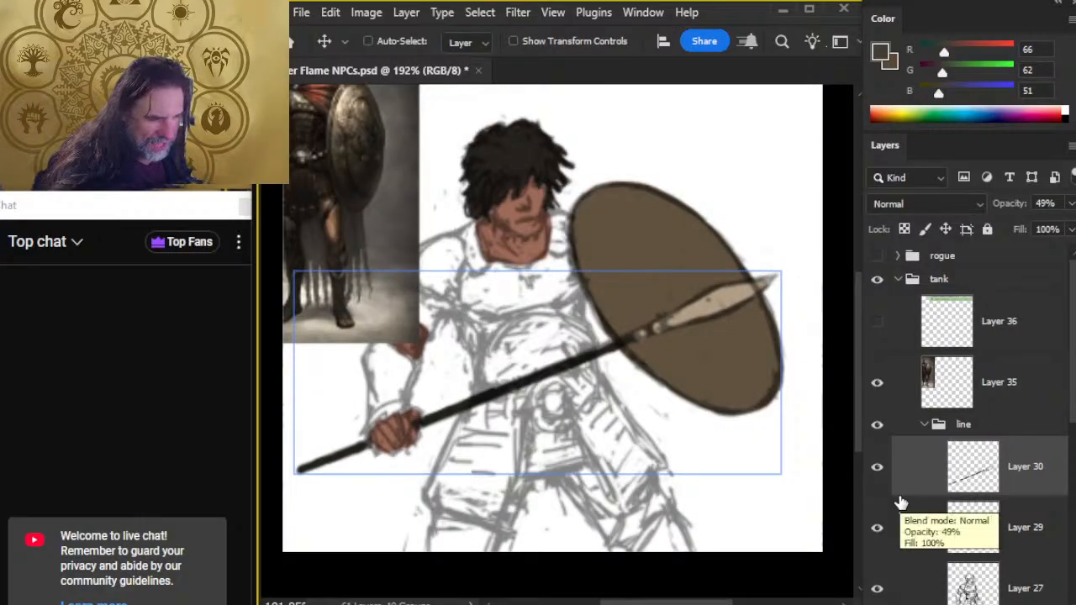
{"action": "key", "text": "Up"}
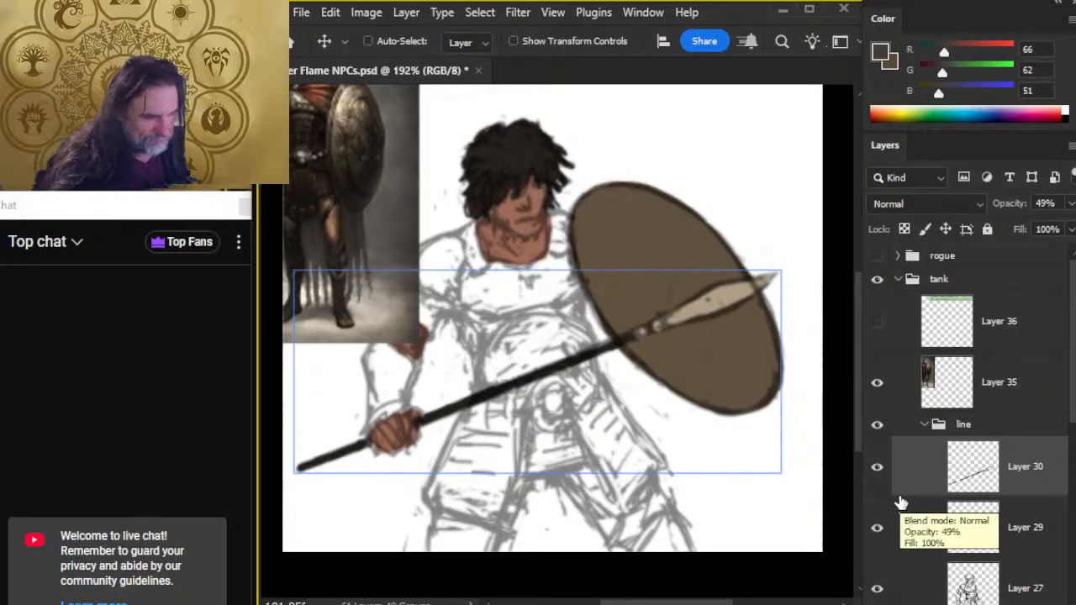
{"action": "key", "text": "Down"}
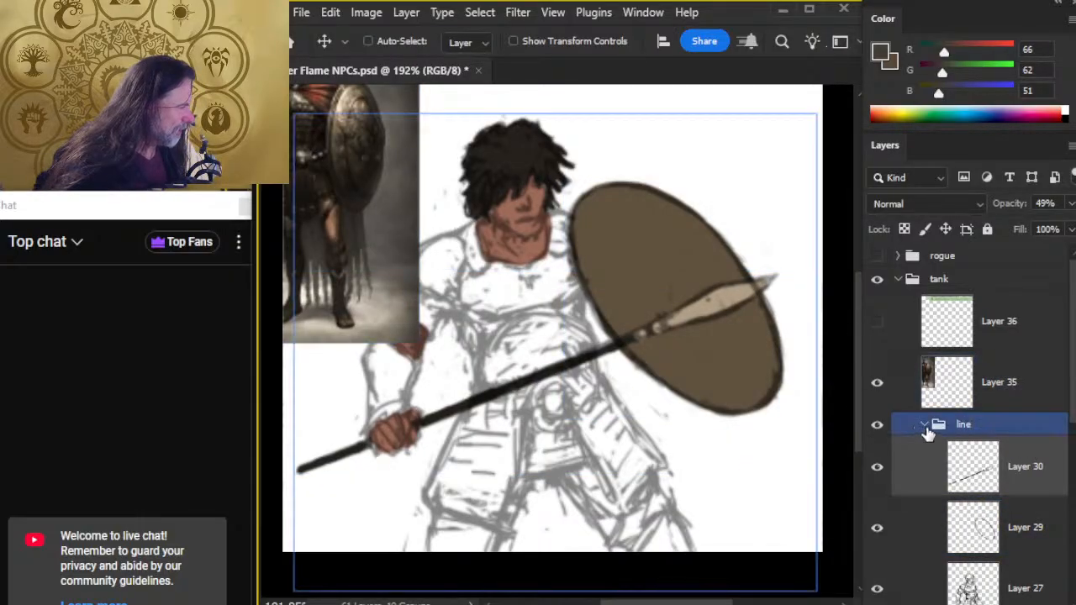
{"action": "left_click", "coordinate": [924, 425]}
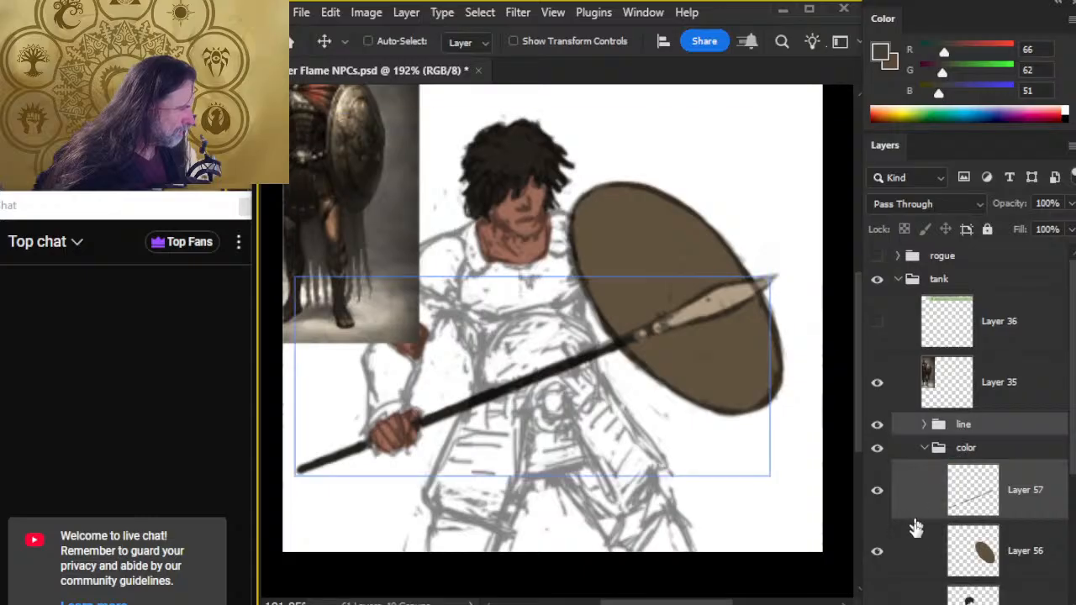
Add a new empty layer directly above Layer 55 in the color group.
{"action": "scroll", "coordinate": [1066, 454], "scroll_direction": "down", "scroll_amount": 3}
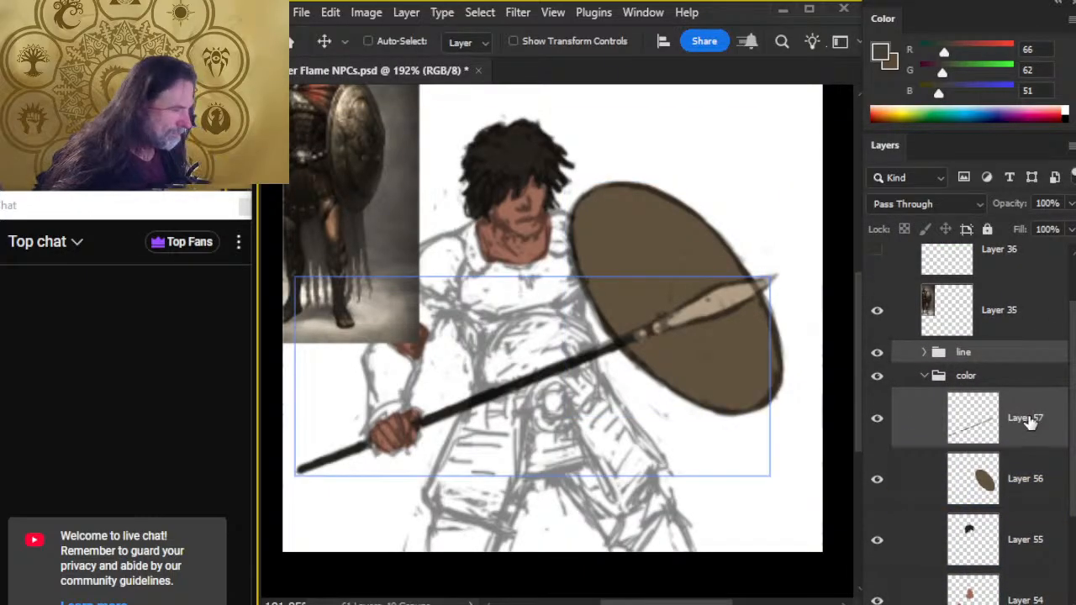
{"action": "left_click", "coordinate": [1047, 542]}
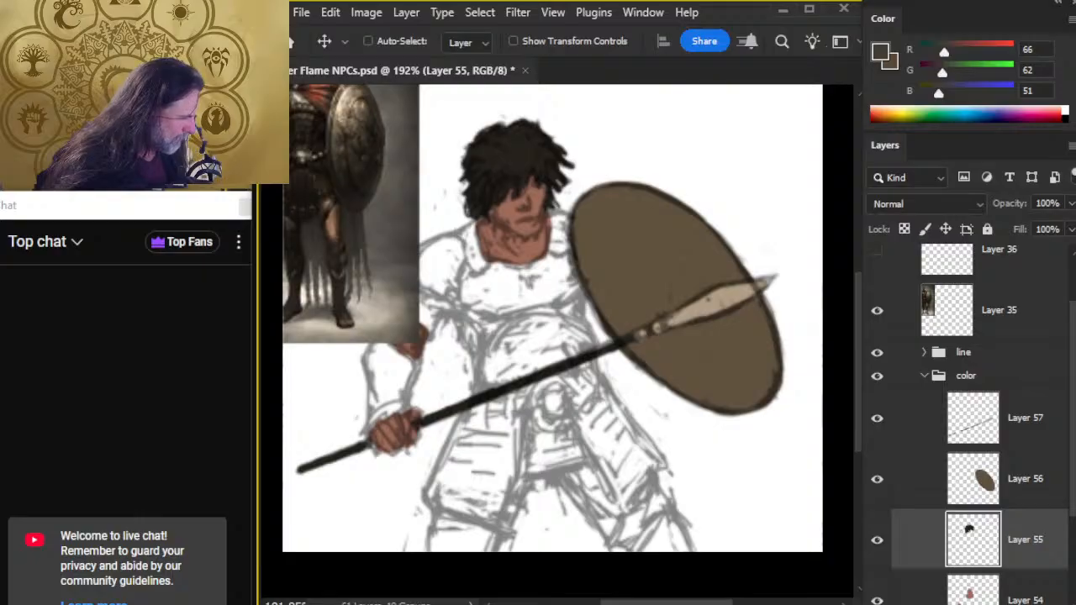
{"action": "key", "text": "ctrl+shift+alt+n"}
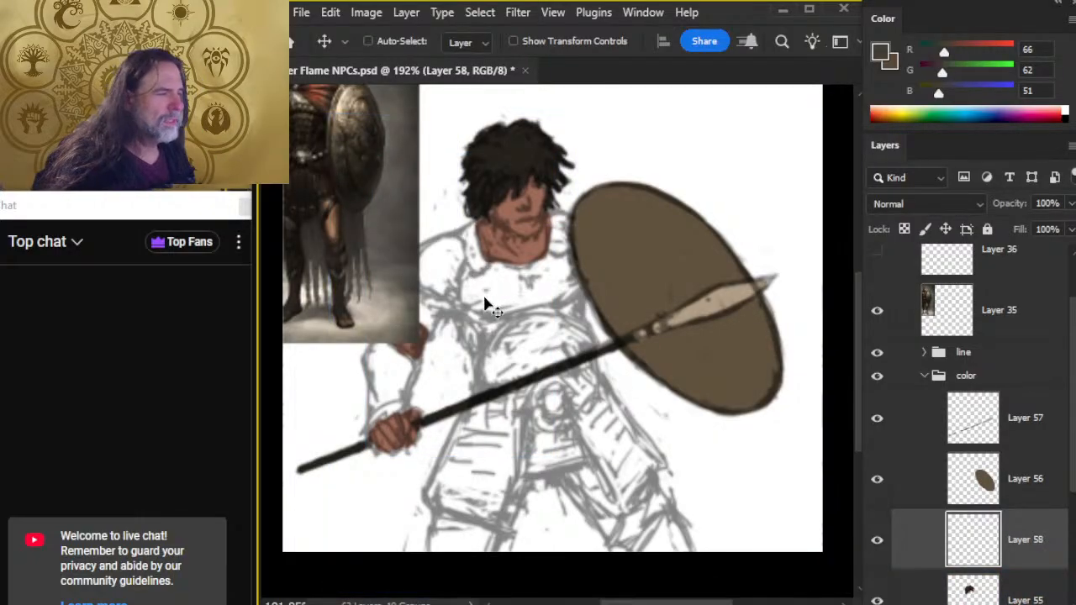
Sample dark reddish brown RGB 84, 47, 37 from the red cloth of the reference warrior.
{"action": "left_click_drag", "start_coordinate": [492, 240], "coordinate": [622, 399]}
{"action": "key", "text": "z"}
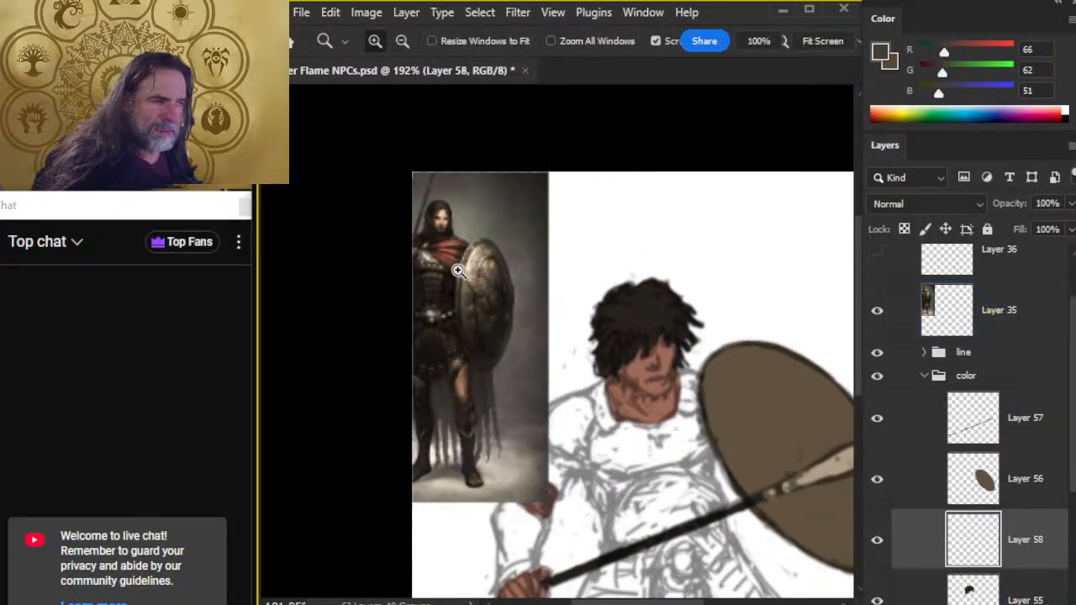
{"action": "left_click", "coordinate": [458, 269]}
{"action": "key", "text": "b"}
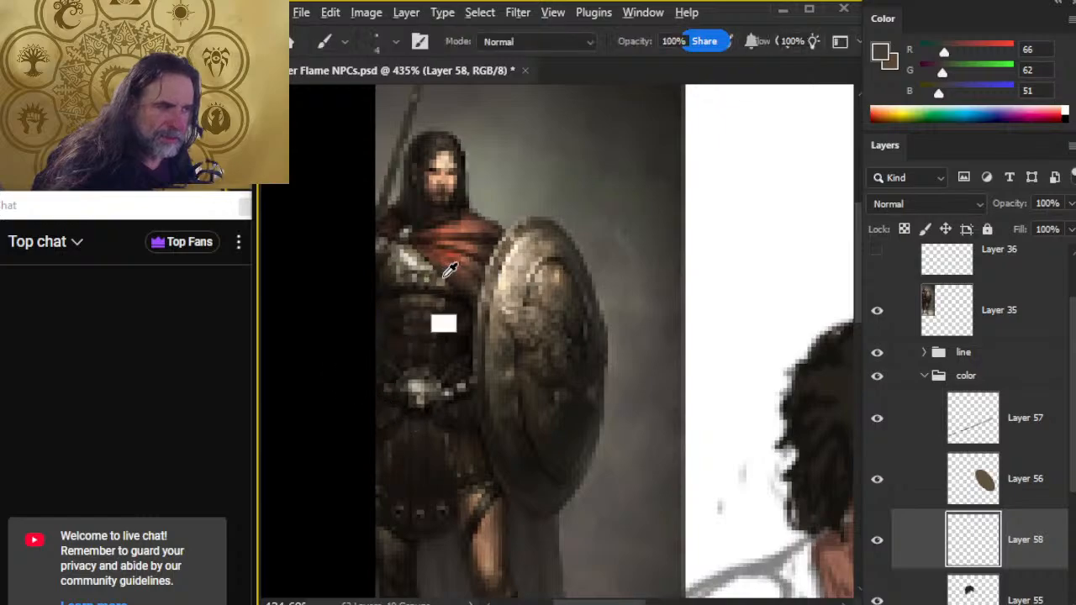
{"action": "mouse_move", "coordinate": [450, 269]}
{"action": "left_mouse_down"}
{"action": "mouse_move", "coordinate": [435, 290]}
{"action": "mouse_move", "coordinate": [433, 261]}
{"action": "mouse_move", "coordinate": [481, 444]}
{"action": "mouse_move", "coordinate": [442, 422]}
{"action": "mouse_move", "coordinate": [418, 427]}
{"action": "mouse_move", "coordinate": [431, 439]}
{"action": "mouse_move", "coordinate": [454, 231]}
{"action": "mouse_move", "coordinate": [477, 238]}
{"action": "mouse_move", "coordinate": [464, 241]}
{"action": "left_mouse_up"}
{"action": "left_click_drag", "start_coordinate": [682, 459], "coordinate": [626, 459]}
{"action": "mouse_move", "coordinate": [753, 491]}
{"action": "left_mouse_down"}
{"action": "mouse_move", "coordinate": [590, 206]}
{"action": "mouse_move", "coordinate": [633, 266]}
{"action": "mouse_move", "coordinate": [614, 168]}
{"action": "mouse_move", "coordinate": [620, 377]}
{"action": "left_mouse_up"}
{"action": "left_click", "coordinate": [454, 223], "text": "alt"}
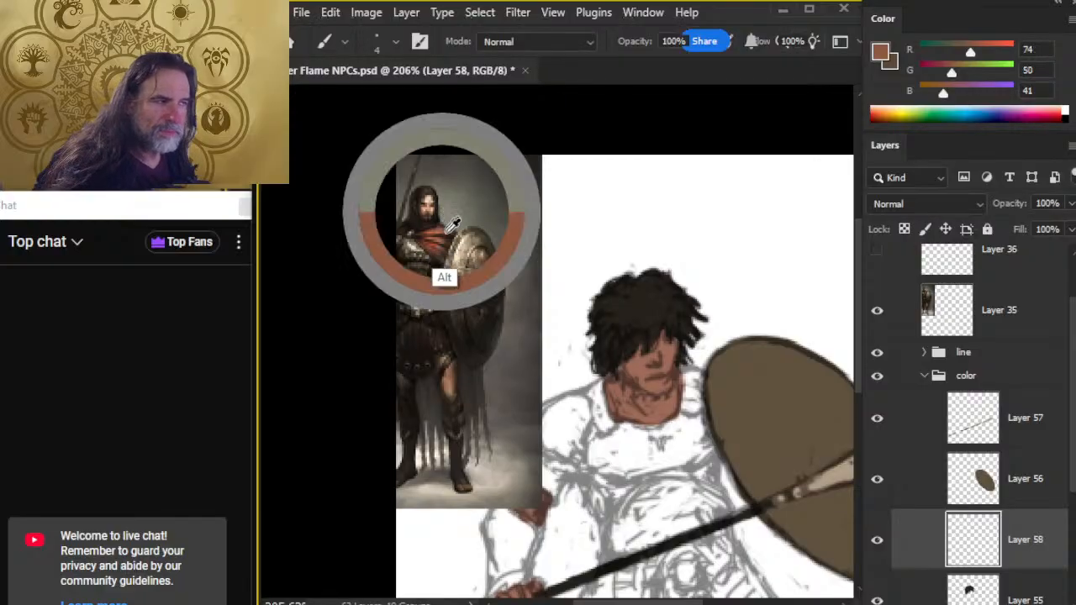
{"action": "left_click_drag", "start_coordinate": [452, 223], "coordinate": [424, 243]}
Paint both legs below the armor skirt on Layer 58 with the reddish brown, using a brush of size 7.
{"action": "left_click_drag", "start_coordinate": [674, 465], "coordinate": [595, 188]}
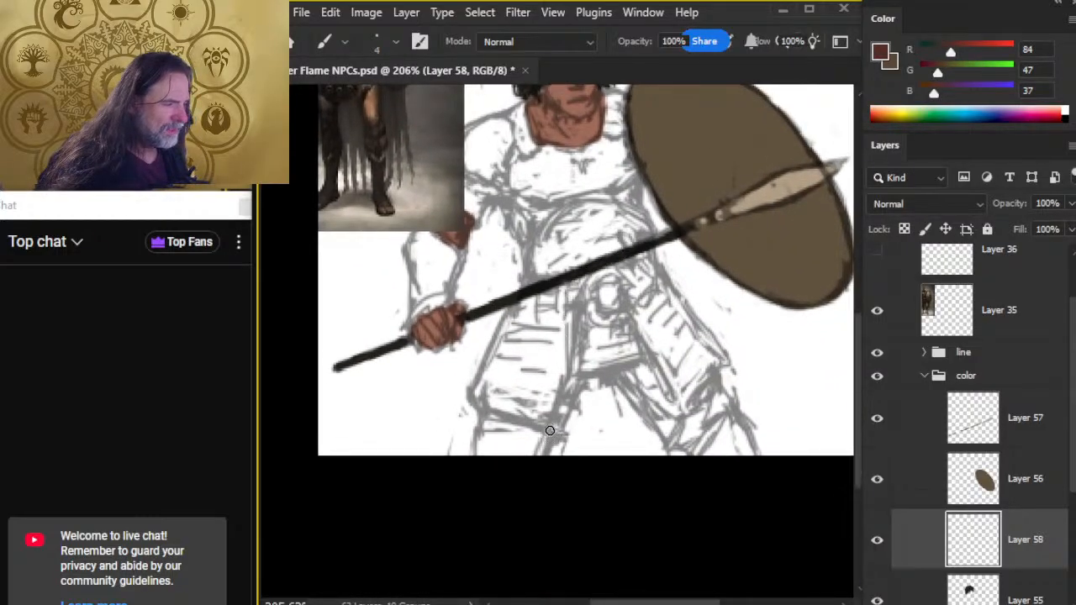
{"action": "key", "text": "bracketright"}
{"action": "key", "text": "bracketright"}
{"action": "key", "text": "bracketright"}
{"action": "mouse_move", "coordinate": [495, 432]}
{"action": "left_mouse_down"}
{"action": "mouse_move", "coordinate": [482, 466]}
{"action": "mouse_move", "coordinate": [488, 429]}
{"action": "mouse_move", "coordinate": [489, 449]}
{"action": "mouse_move", "coordinate": [503, 428]}
{"action": "mouse_move", "coordinate": [499, 463]}
{"action": "mouse_move", "coordinate": [522, 431]}
{"action": "mouse_move", "coordinate": [516, 464]}
{"action": "mouse_move", "coordinate": [543, 429]}
{"action": "mouse_move", "coordinate": [544, 461]}
{"action": "mouse_move", "coordinate": [567, 413]}
{"action": "left_mouse_up"}
{"action": "mouse_move", "coordinate": [647, 380]}
{"action": "left_mouse_down"}
{"action": "mouse_move", "coordinate": [615, 372]}
{"action": "mouse_move", "coordinate": [650, 368]}
{"action": "mouse_move", "coordinate": [636, 387]}
{"action": "mouse_move", "coordinate": [658, 376]}
{"action": "mouse_move", "coordinate": [649, 399]}
{"action": "mouse_move", "coordinate": [665, 394]}
{"action": "mouse_move", "coordinate": [661, 422]}
{"action": "mouse_move", "coordinate": [677, 412]}
{"action": "mouse_move", "coordinate": [679, 428]}
{"action": "mouse_move", "coordinate": [713, 383]}
{"action": "mouse_move", "coordinate": [682, 449]}
{"action": "mouse_move", "coordinate": [721, 403]}
{"action": "mouse_move", "coordinate": [698, 443]}
{"action": "mouse_move", "coordinate": [682, 443]}
{"action": "mouse_move", "coordinate": [697, 421]}
{"action": "mouse_move", "coordinate": [705, 454]}
{"action": "mouse_move", "coordinate": [733, 422]}
{"action": "mouse_move", "coordinate": [730, 462]}
{"action": "mouse_move", "coordinate": [748, 437]}
{"action": "mouse_move", "coordinate": [743, 478]}
{"action": "mouse_move", "coordinate": [722, 411]}
{"action": "left_mouse_up"}
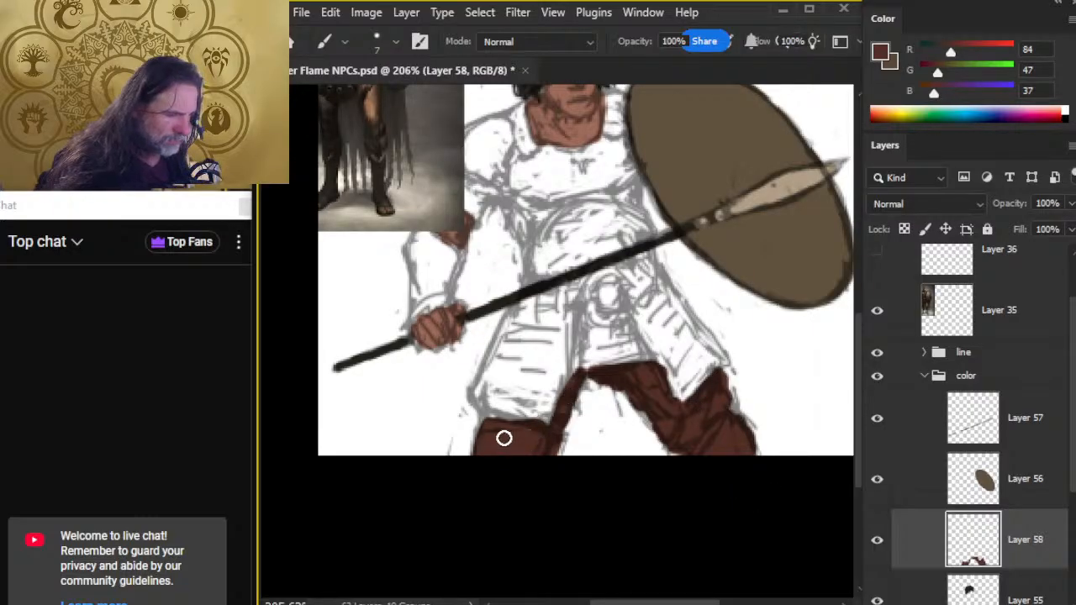
{"action": "mouse_move", "coordinate": [513, 425]}
{"action": "left_mouse_down"}
{"action": "mouse_move", "coordinate": [633, 410]}
{"action": "mouse_move", "coordinate": [575, 395]}
{"action": "mouse_move", "coordinate": [561, 403]}
{"action": "mouse_move", "coordinate": [592, 378]}
{"action": "left_mouse_up"}
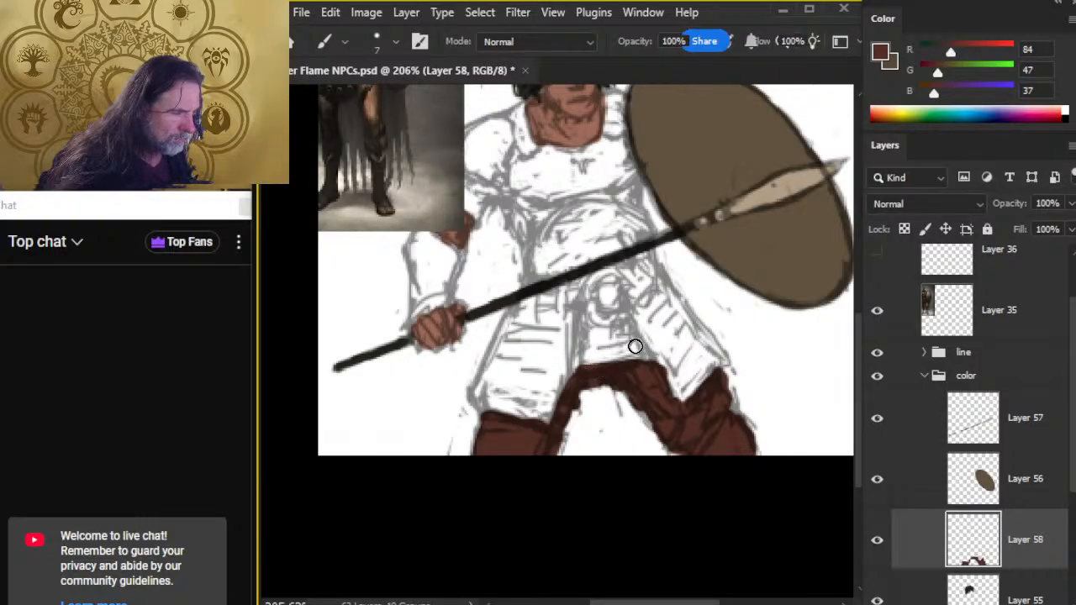
Erase the reddish brown overlapping the lower edge of the armor skirt's center panel.
{"action": "key", "text": "e"}
{"action": "left_click_drag", "start_coordinate": [639, 356], "coordinate": [572, 367]}
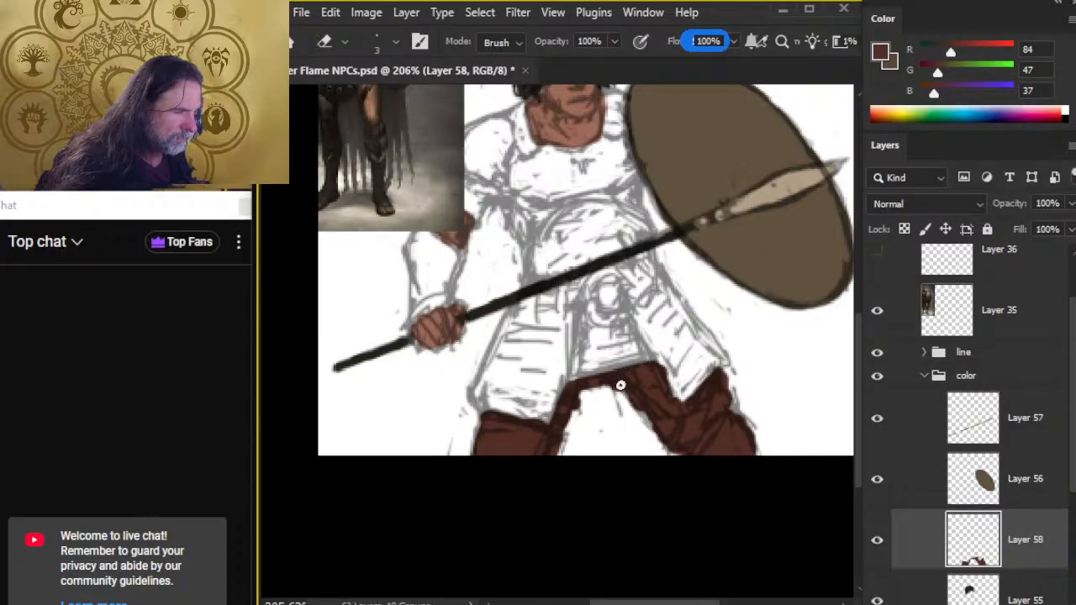
{"action": "key", "text": "b"}
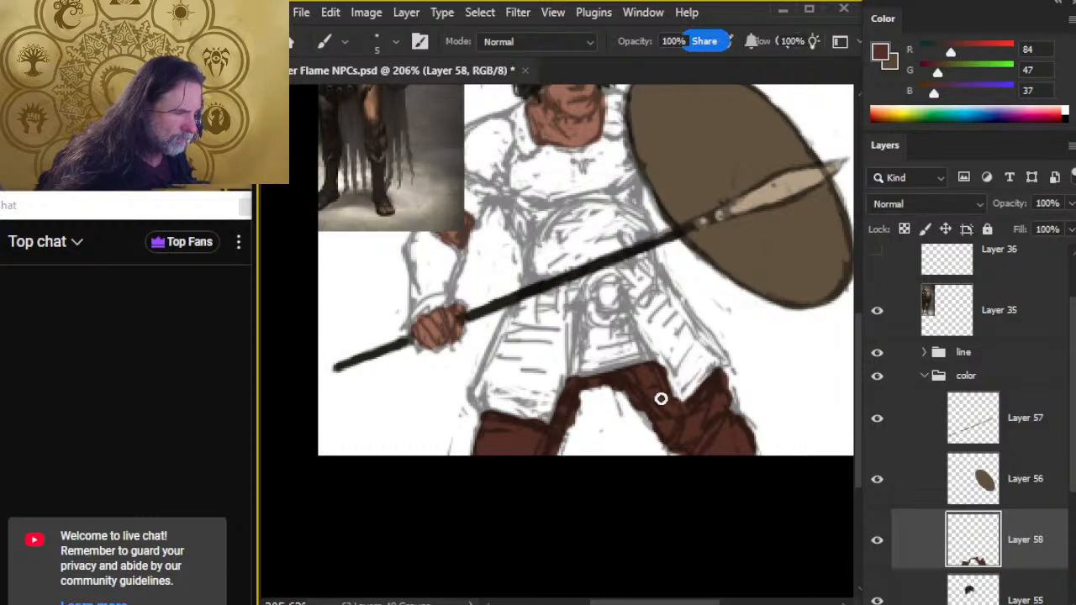
Erase the reddish brown overlapping the armor skirt's side panels and touch up the leg color along the panel edge.
{"action": "key", "text": "e"}
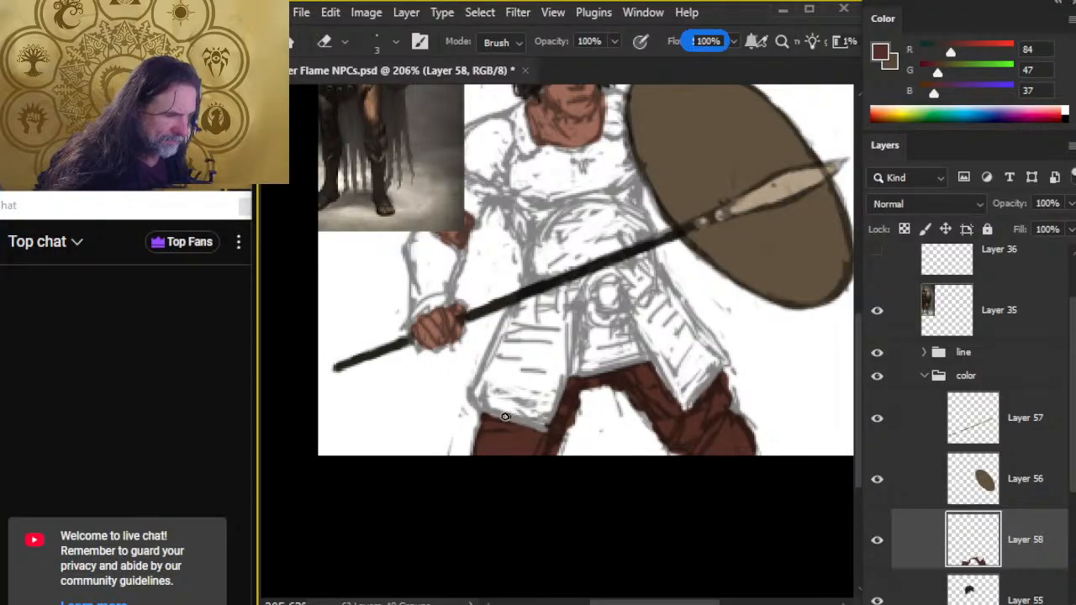
{"action": "key", "text": "b"}
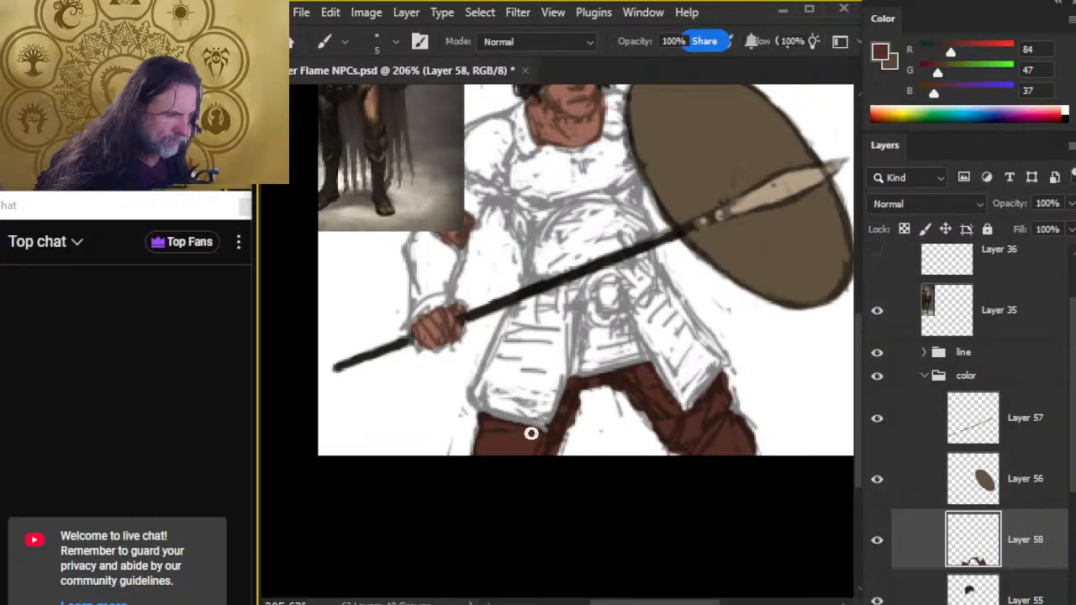
{"action": "left_click_drag", "start_coordinate": [552, 423], "coordinate": [572, 386]}
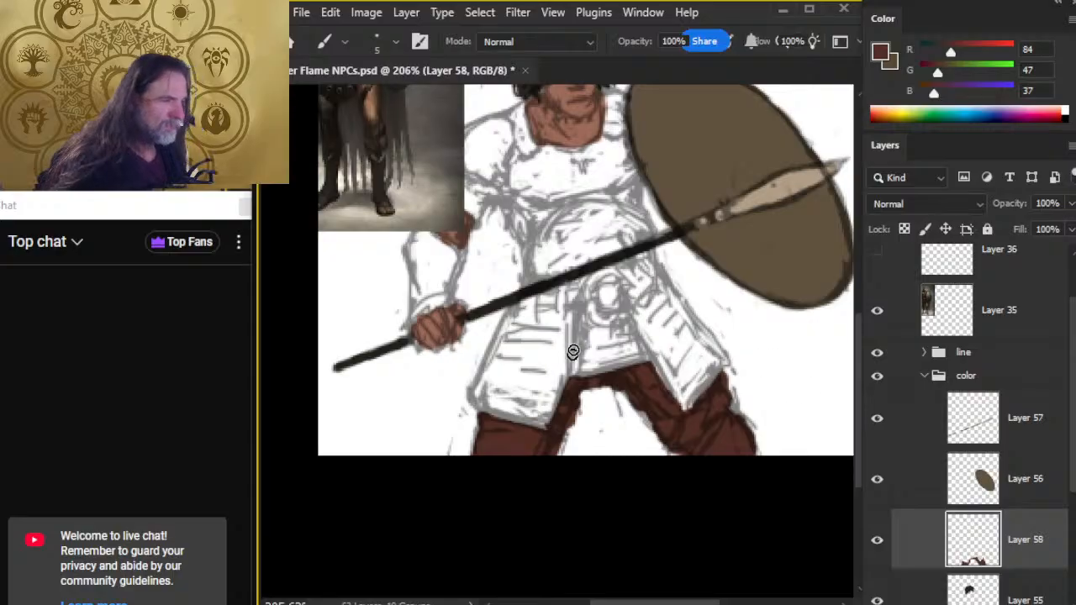
Paint the collar on both sides of the neck reddish brown on Layer 58 with a size 2 brush and smudge its edges.
{"action": "left_click_drag", "start_coordinate": [544, 282], "coordinate": [513, 376]}
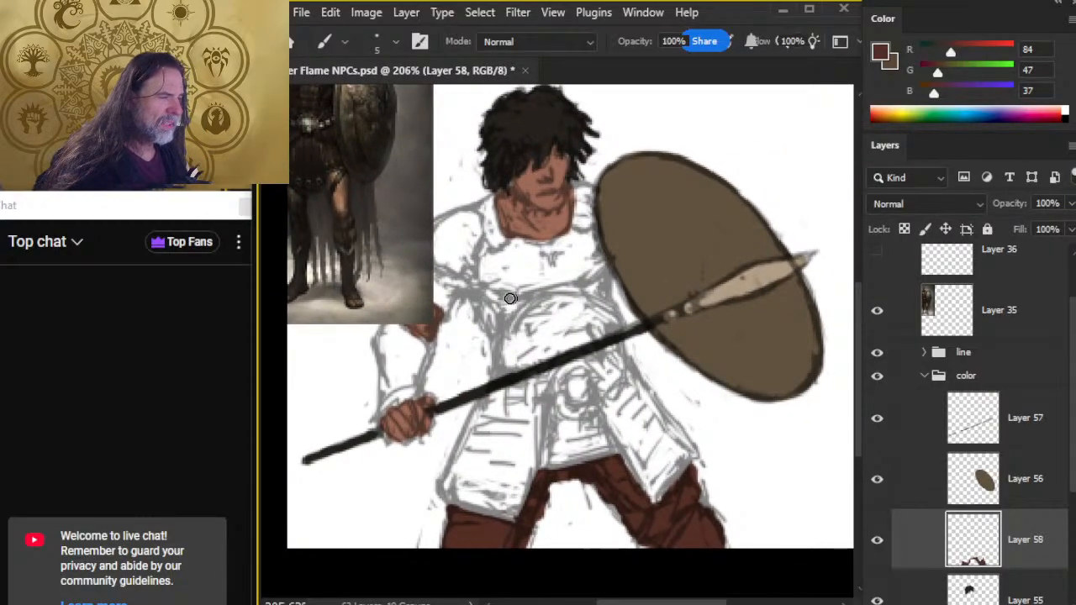
{"action": "left_click_drag", "start_coordinate": [521, 235], "coordinate": [550, 279]}
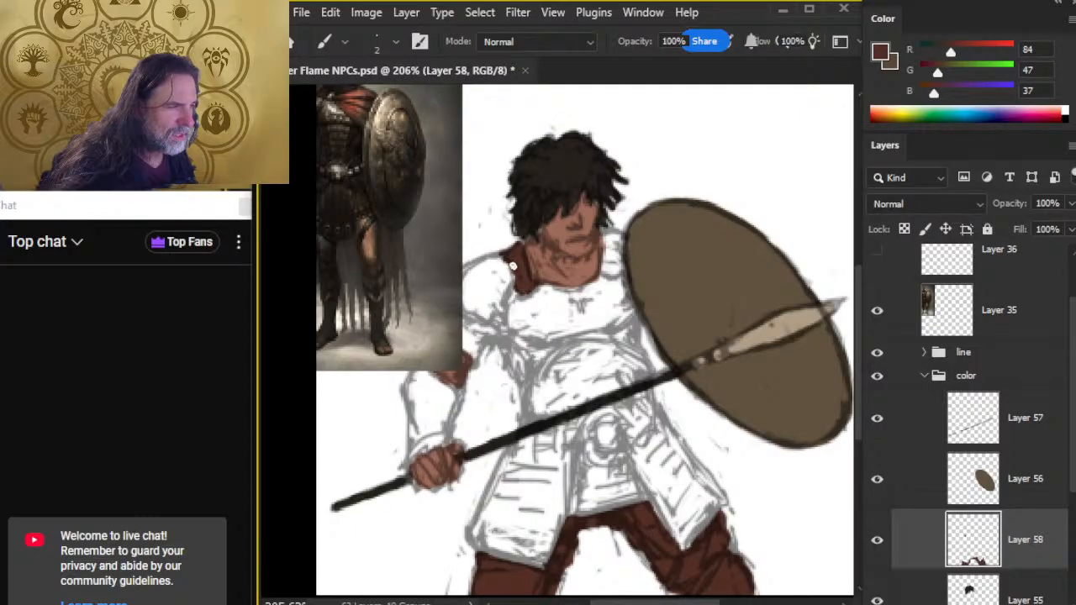
{"action": "key", "text": "r"}
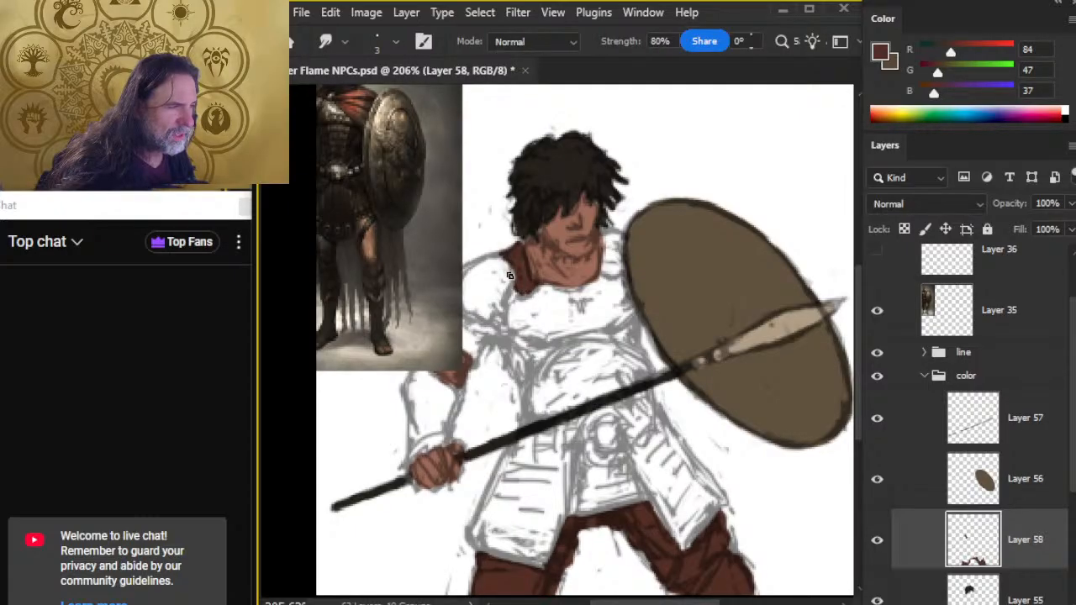
{"action": "key", "text": "b"}
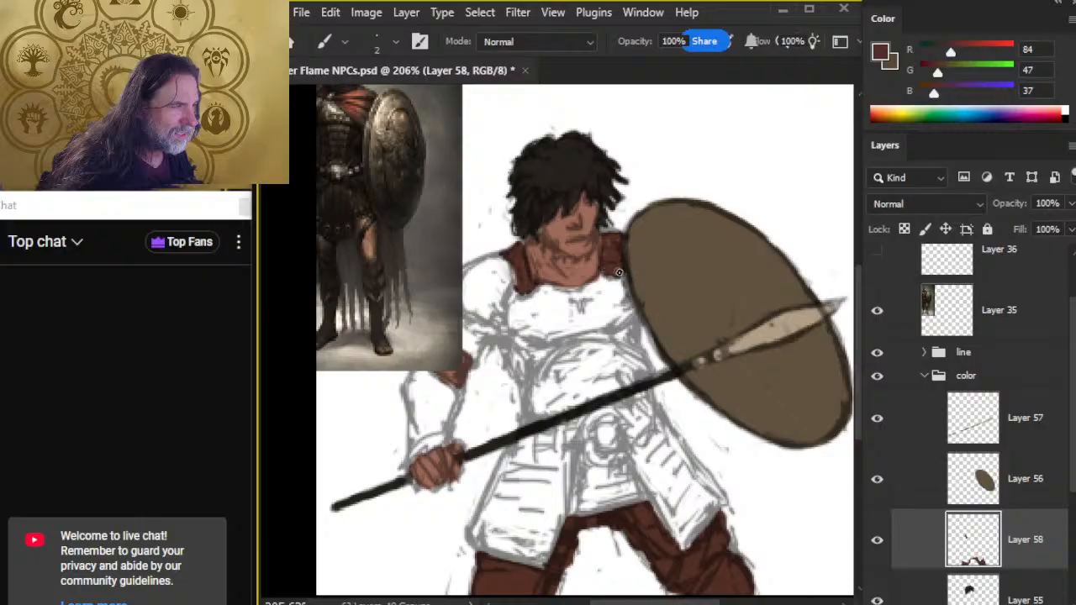
{"action": "key", "text": "r"}
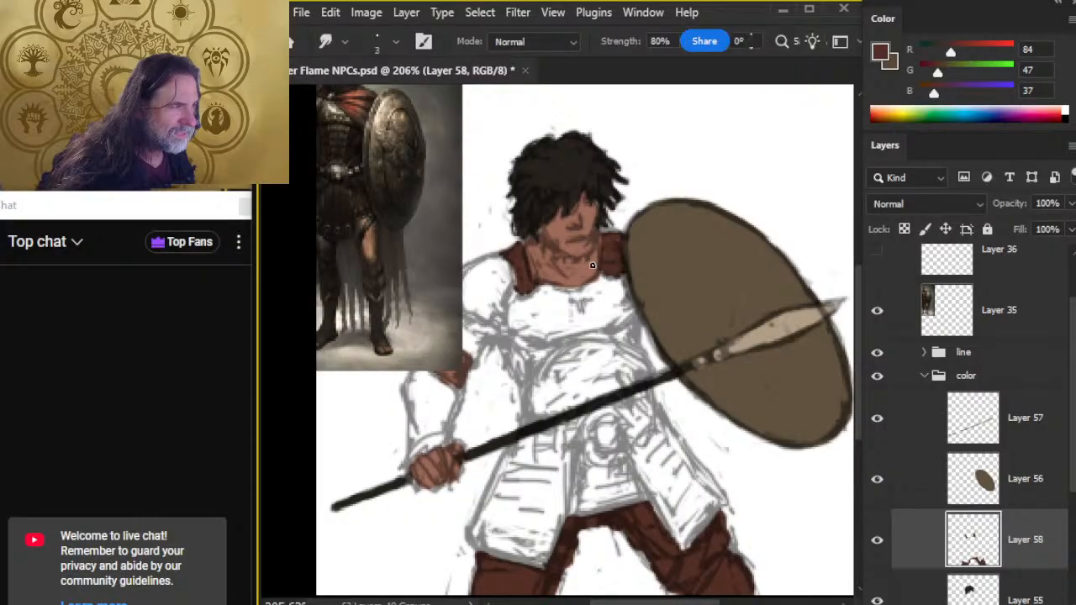
{"action": "key", "text": "b"}
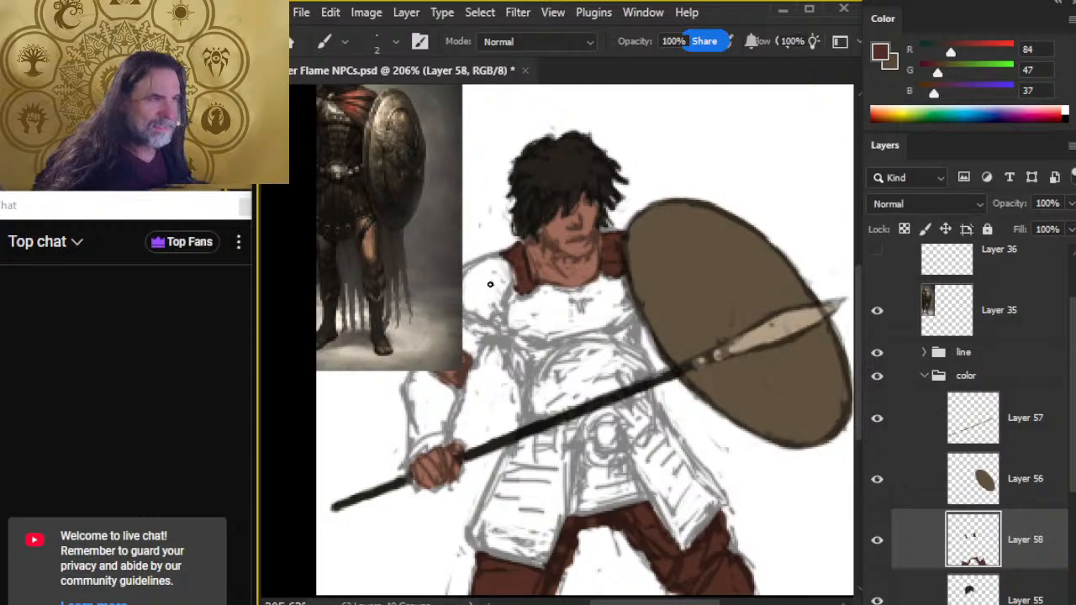
Sample brown RGB 73, 62, 47 from the reference warrior's chest armor.
{"action": "left_click_drag", "start_coordinate": [412, 228], "coordinate": [523, 283]}
{"action": "key", "text": "z"}
{"action": "left_click", "coordinate": [531, 219]}
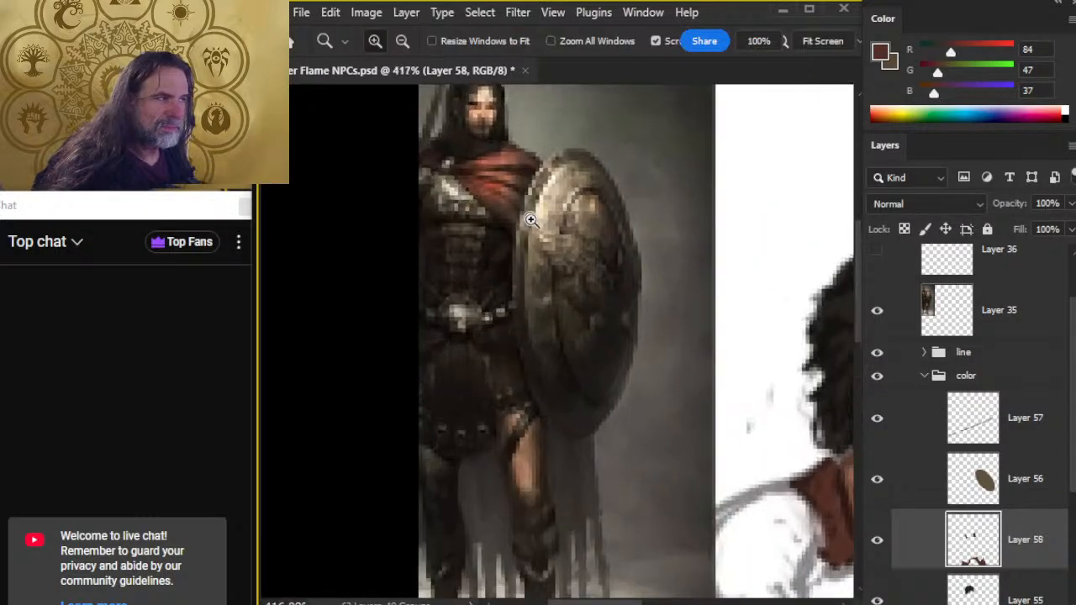
{"action": "key", "text": "b"}
{"action": "left_click", "coordinate": [427, 202], "text": "alt"}
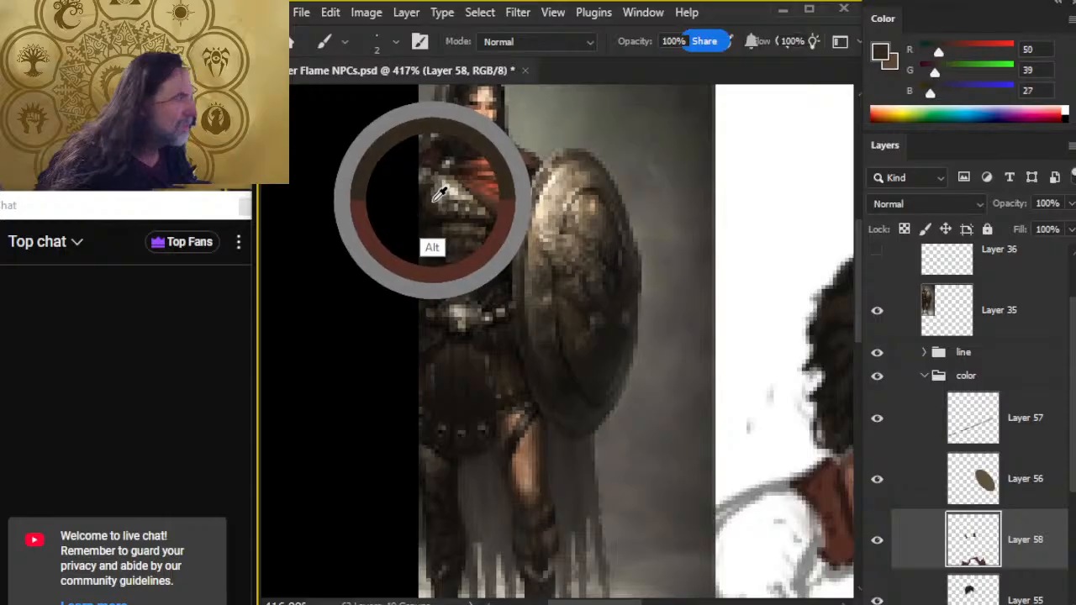
{"action": "left_click_drag", "start_coordinate": [439, 194], "coordinate": [431, 201]}
Hide the reference image, add an empty layer above Layer 58 and paint brown along the shoulder armor's upper edge with a size 5 brush.
{"action": "left_click_drag", "start_coordinate": [719, 429], "coordinate": [533, 226]}
{"action": "key", "text": "z"}
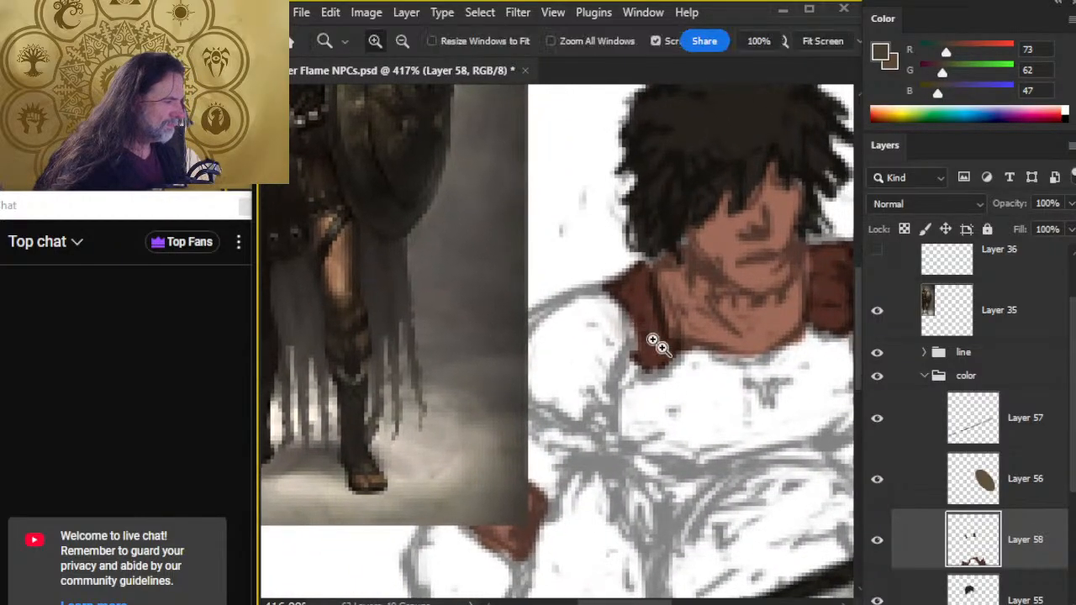
{"action": "left_click_drag", "start_coordinate": [698, 407], "coordinate": [623, 380]}
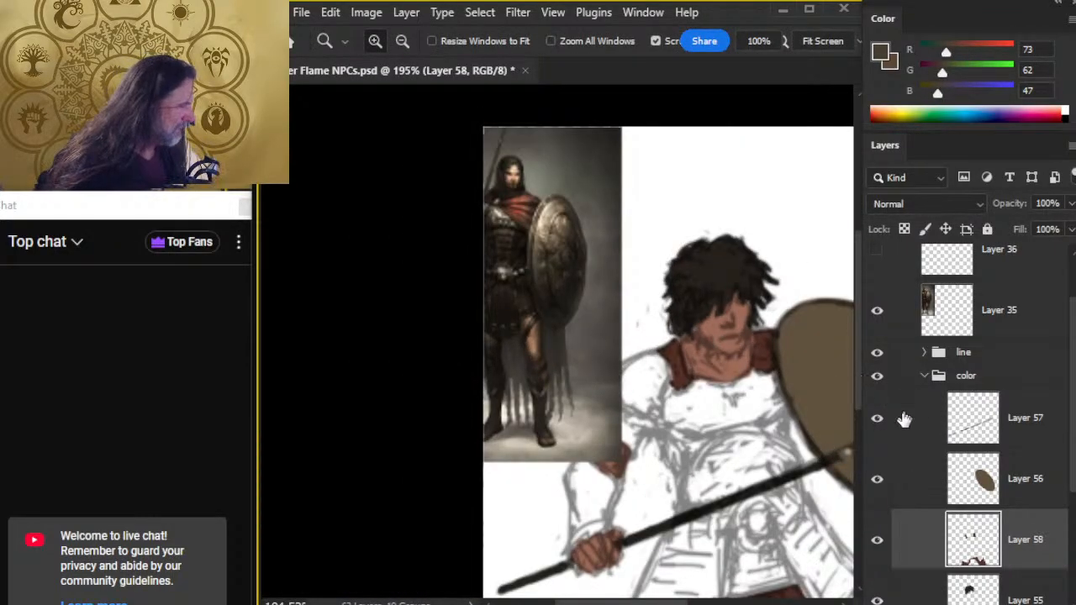
{"action": "left_click", "coordinate": [877, 311]}
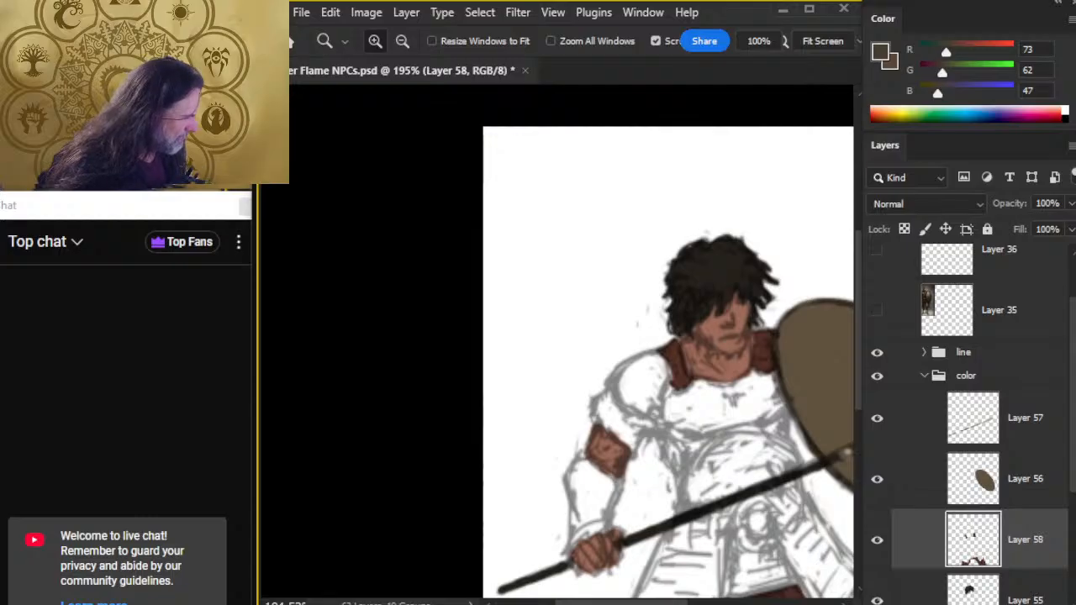
{"action": "key", "text": "b"}
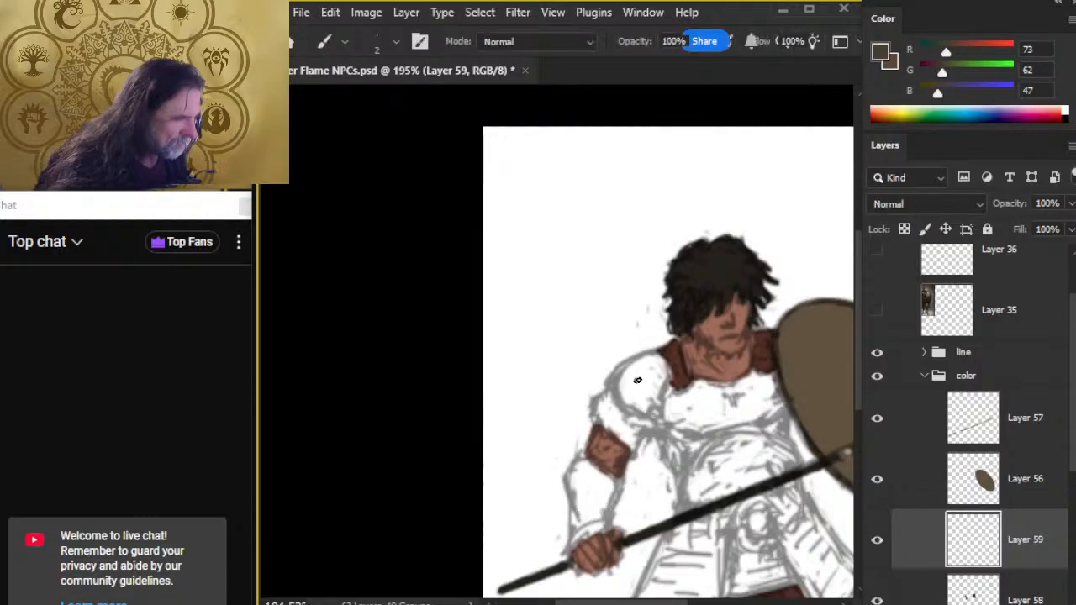
{"action": "left_click_drag", "start_coordinate": [636, 371], "coordinate": [644, 361]}
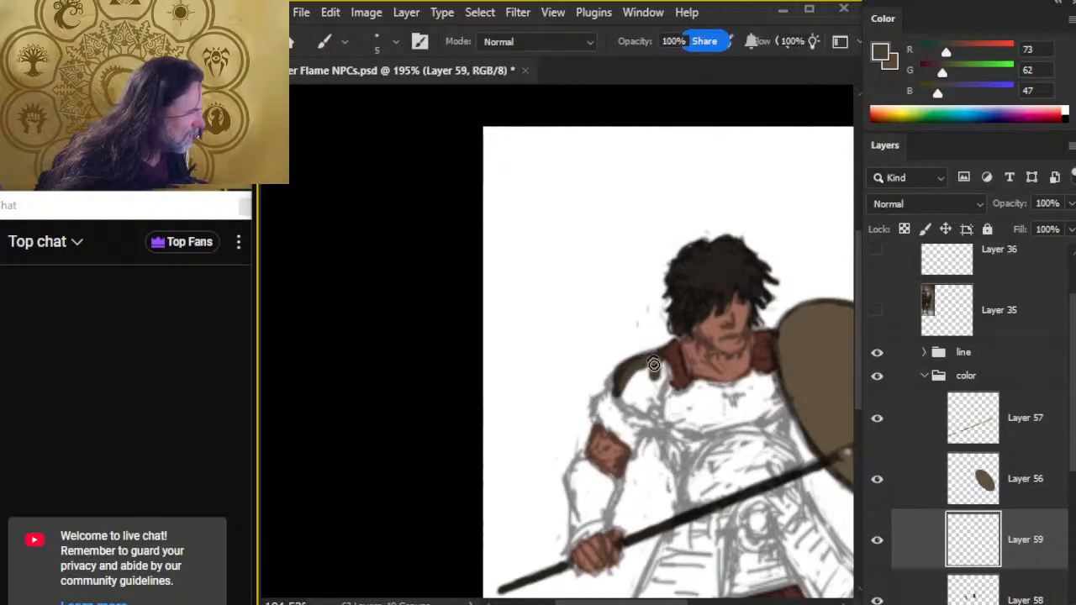
{"action": "left_click", "coordinate": [617, 367], "text": "alt"}
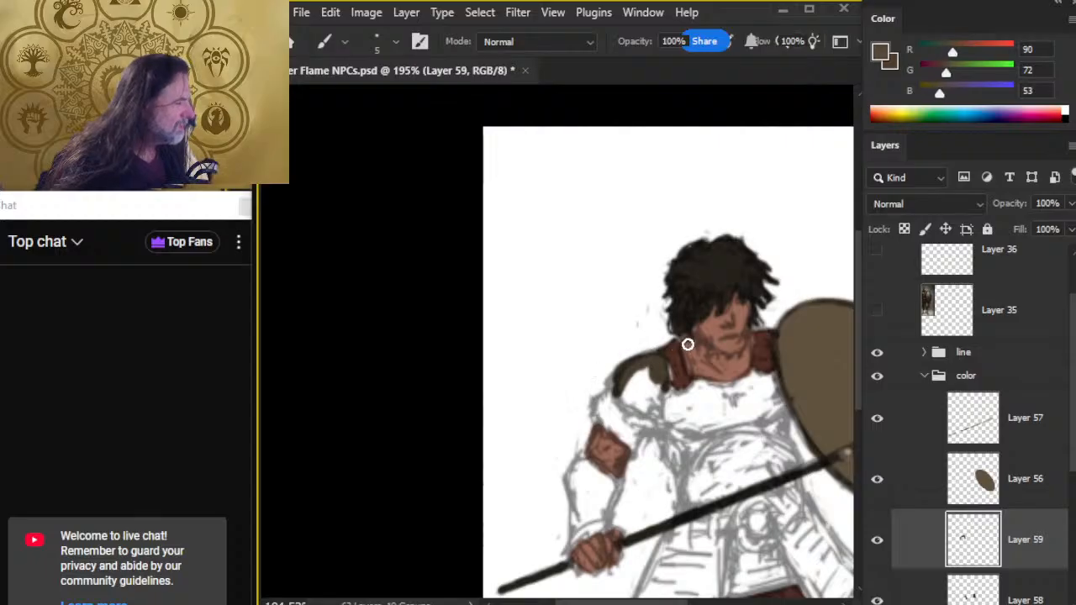
Show the reference image again and sample near-black RGB 21, 17, 13 from the warrior's dark torso armor.
{"action": "left_click", "coordinate": [876, 311]}
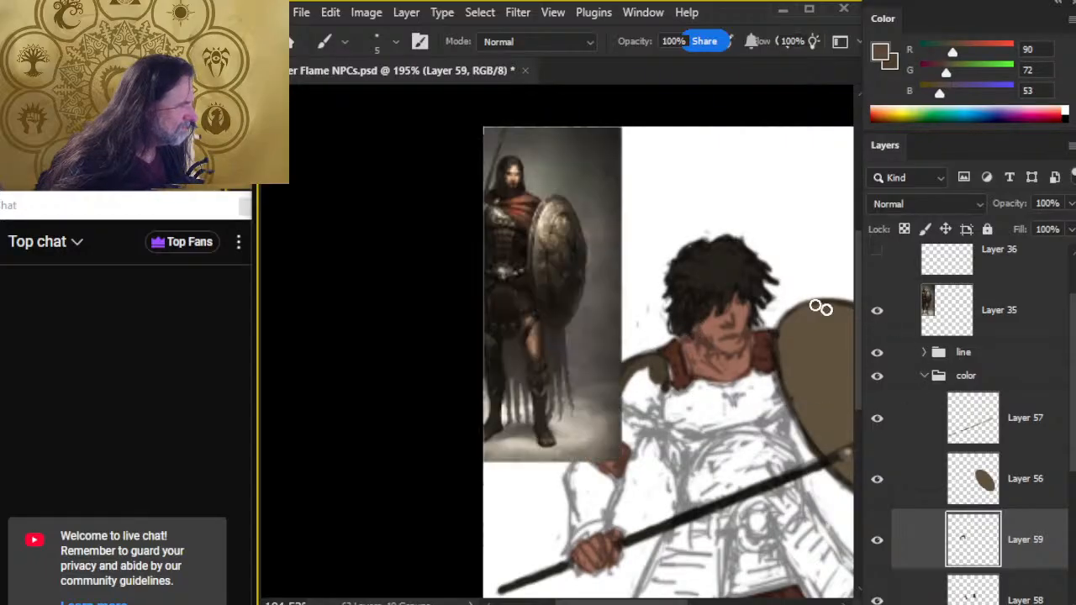
{"action": "key", "text": "x"}
{"action": "left_click_drag", "start_coordinate": [495, 193], "coordinate": [558, 215]}
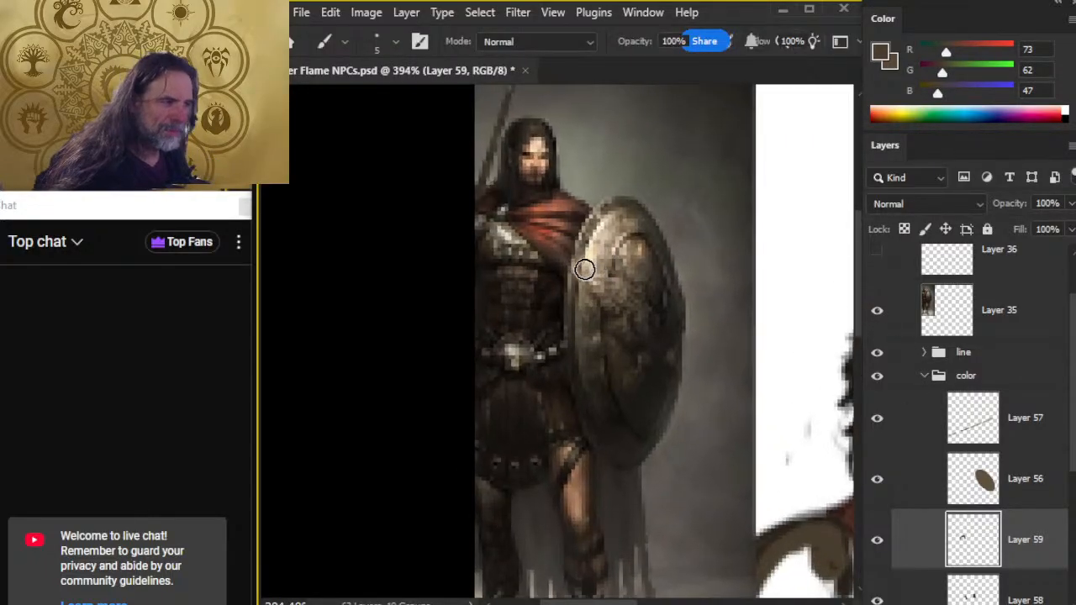
{"action": "left_click", "coordinate": [554, 286], "text": "alt"}
{"action": "left_click_drag", "start_coordinate": [555, 287], "coordinate": [552, 281]}
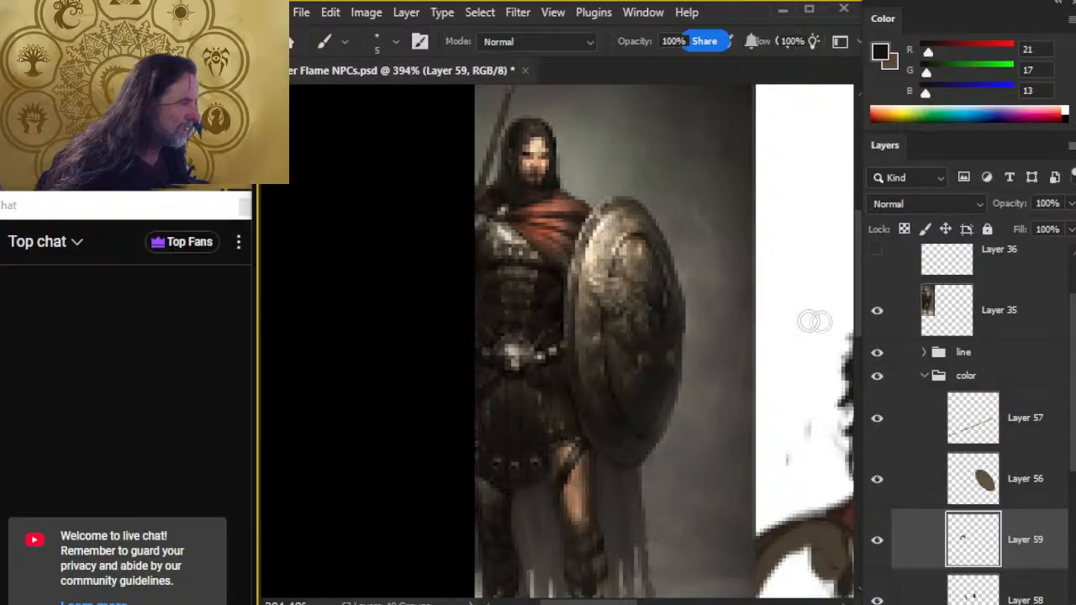
Hide the reference image and paint the shoulder armor and adjoining edge of the chest near-black on Layer 59.
{"action": "left_click", "coordinate": [876, 314]}
{"action": "mouse_move", "coordinate": [737, 457]}
{"action": "left_mouse_down"}
{"action": "mouse_move", "coordinate": [630, 290]}
{"action": "mouse_move", "coordinate": [500, 207]}
{"action": "left_mouse_up"}
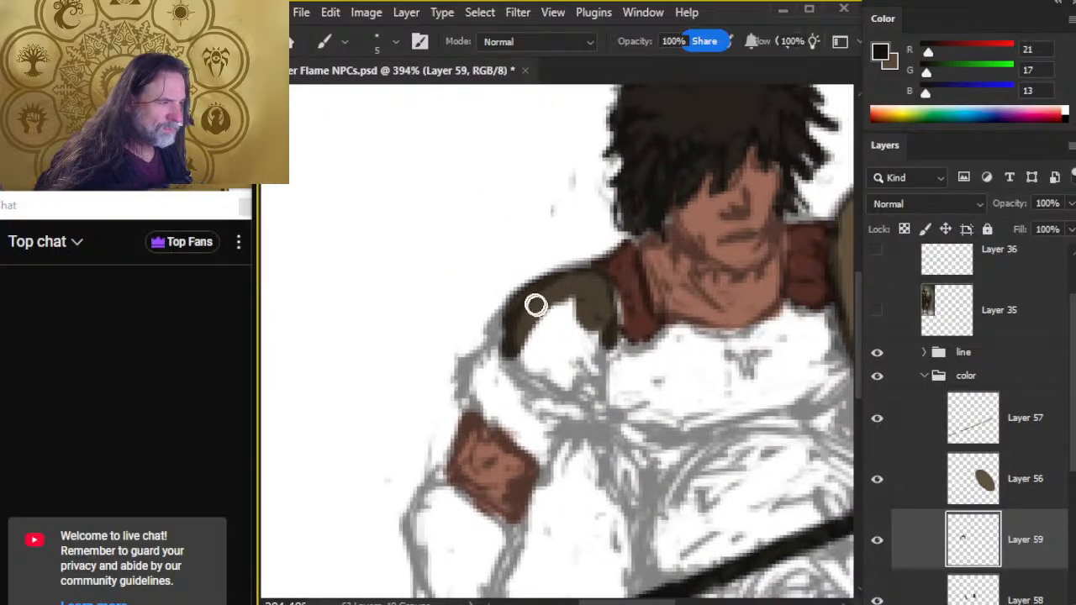
{"action": "mouse_move", "coordinate": [536, 305]}
{"action": "left_mouse_down"}
{"action": "mouse_move", "coordinate": [519, 327]}
{"action": "mouse_move", "coordinate": [537, 292]}
{"action": "mouse_move", "coordinate": [518, 335]}
{"action": "mouse_move", "coordinate": [583, 284]}
{"action": "mouse_move", "coordinate": [530, 303]}
{"action": "mouse_move", "coordinate": [574, 280]}
{"action": "mouse_move", "coordinate": [591, 300]}
{"action": "mouse_move", "coordinate": [589, 287]}
{"action": "mouse_move", "coordinate": [596, 292]}
{"action": "mouse_move", "coordinate": [600, 319]}
{"action": "mouse_move", "coordinate": [592, 281]}
{"action": "mouse_move", "coordinate": [606, 292]}
{"action": "mouse_move", "coordinate": [574, 380]}
{"action": "mouse_move", "coordinate": [590, 364]}
{"action": "mouse_move", "coordinate": [568, 367]}
{"action": "mouse_move", "coordinate": [540, 337]}
{"action": "mouse_move", "coordinate": [543, 305]}
{"action": "mouse_move", "coordinate": [547, 347]}
{"action": "mouse_move", "coordinate": [578, 313]}
{"action": "mouse_move", "coordinate": [584, 342]}
{"action": "mouse_move", "coordinate": [532, 371]}
{"action": "mouse_move", "coordinate": [541, 374]}
{"action": "mouse_move", "coordinate": [505, 339]}
{"action": "mouse_move", "coordinate": [541, 377]}
{"action": "mouse_move", "coordinate": [520, 367]}
{"action": "mouse_move", "coordinate": [578, 384]}
{"action": "mouse_move", "coordinate": [602, 329]}
{"action": "mouse_move", "coordinate": [593, 357]}
{"action": "mouse_move", "coordinate": [600, 333]}
{"action": "mouse_move", "coordinate": [565, 374]}
{"action": "mouse_move", "coordinate": [600, 332]}
{"action": "mouse_move", "coordinate": [596, 379]}
{"action": "mouse_move", "coordinate": [574, 389]}
{"action": "mouse_move", "coordinate": [604, 325]}
{"action": "mouse_move", "coordinate": [588, 390]}
{"action": "mouse_move", "coordinate": [604, 328]}
{"action": "mouse_move", "coordinate": [610, 391]}
{"action": "mouse_move", "coordinate": [580, 398]}
{"action": "mouse_move", "coordinate": [607, 397]}
{"action": "mouse_move", "coordinate": [626, 380]}
{"action": "mouse_move", "coordinate": [606, 330]}
{"action": "mouse_move", "coordinate": [637, 364]}
{"action": "mouse_move", "coordinate": [650, 354]}
{"action": "mouse_move", "coordinate": [635, 350]}
{"action": "mouse_move", "coordinate": [674, 329]}
{"action": "mouse_move", "coordinate": [715, 342]}
{"action": "mouse_move", "coordinate": [620, 356]}
{"action": "mouse_move", "coordinate": [607, 303]}
{"action": "mouse_move", "coordinate": [616, 329]}
{"action": "mouse_move", "coordinate": [711, 336]}
{"action": "mouse_move", "coordinate": [620, 357]}
{"action": "mouse_move", "coordinate": [529, 416]}
{"action": "left_mouse_up"}
{"action": "key", "text": "z"}
{"action": "left_click_drag", "start_coordinate": [604, 442], "coordinate": [533, 427]}
{"action": "key", "text": "x"}
{"action": "key", "text": "b"}
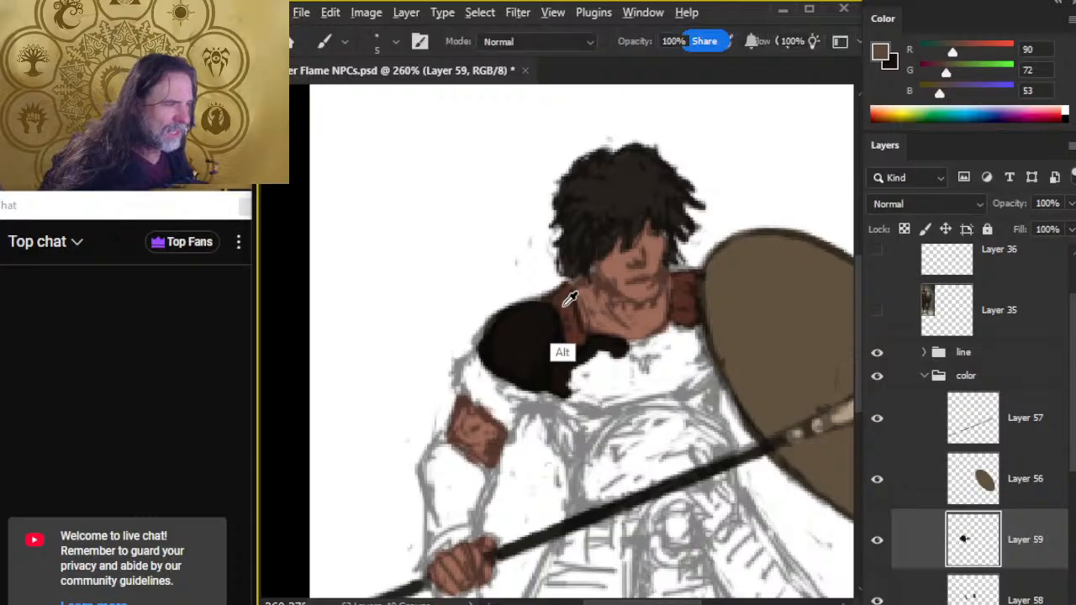
Sample reddish brown RGB 84, 47, 37 from the collar and paint the sleeve below the shoulder armor on Layer 58.
{"action": "left_click", "coordinate": [565, 298], "text": "alt"}
{"action": "left_click", "coordinate": [879, 540]}
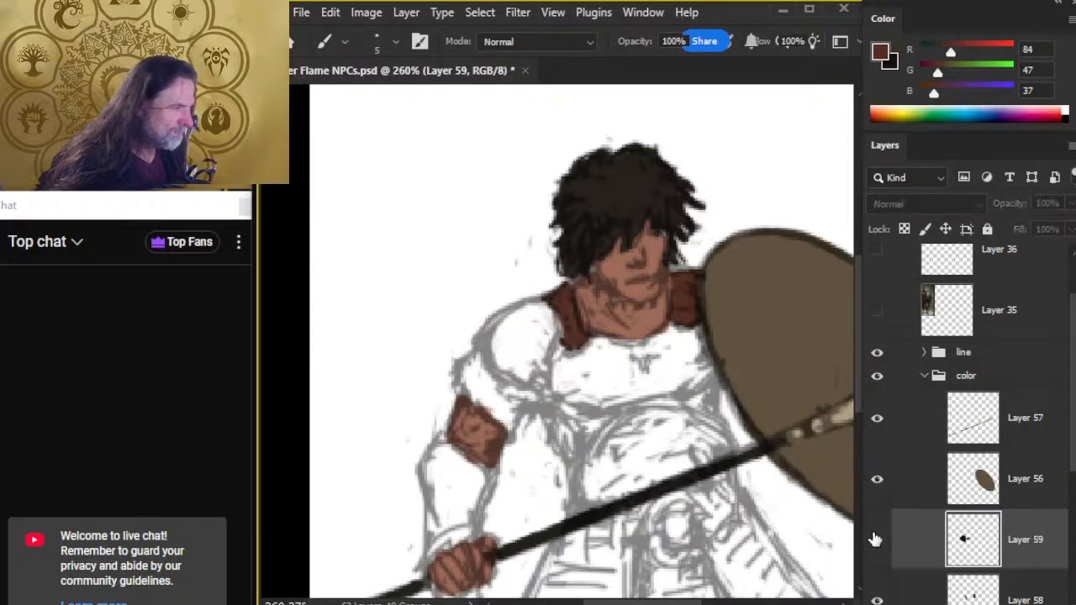
{"action": "left_click", "coordinate": [878, 539]}
{"action": "left_click", "coordinate": [930, 598]}
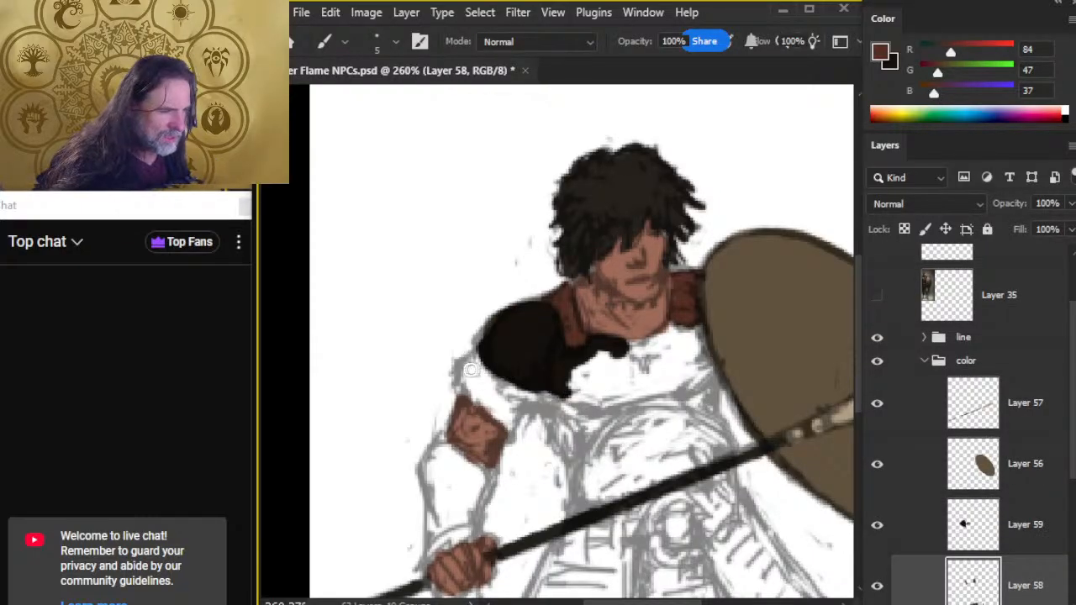
{"action": "mouse_move", "coordinate": [462, 364]}
{"action": "left_mouse_down"}
{"action": "mouse_move", "coordinate": [488, 346]}
{"action": "mouse_move", "coordinate": [462, 369]}
{"action": "mouse_move", "coordinate": [506, 426]}
{"action": "left_mouse_up"}
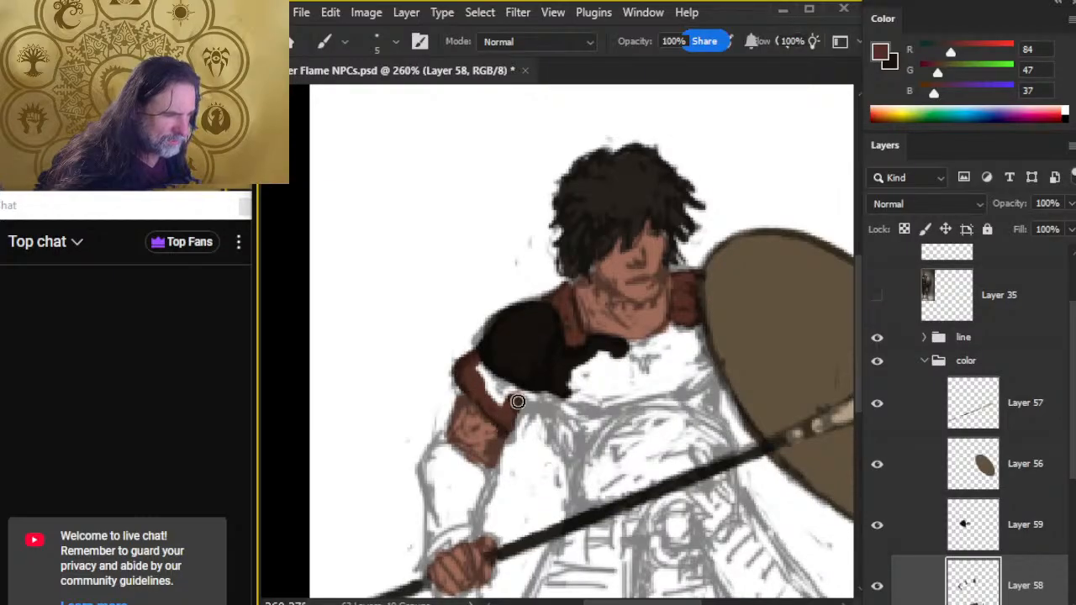
{"action": "mouse_move", "coordinate": [517, 400]}
{"action": "left_mouse_down"}
{"action": "mouse_move", "coordinate": [494, 373]}
{"action": "mouse_move", "coordinate": [483, 382]}
{"action": "left_mouse_up"}
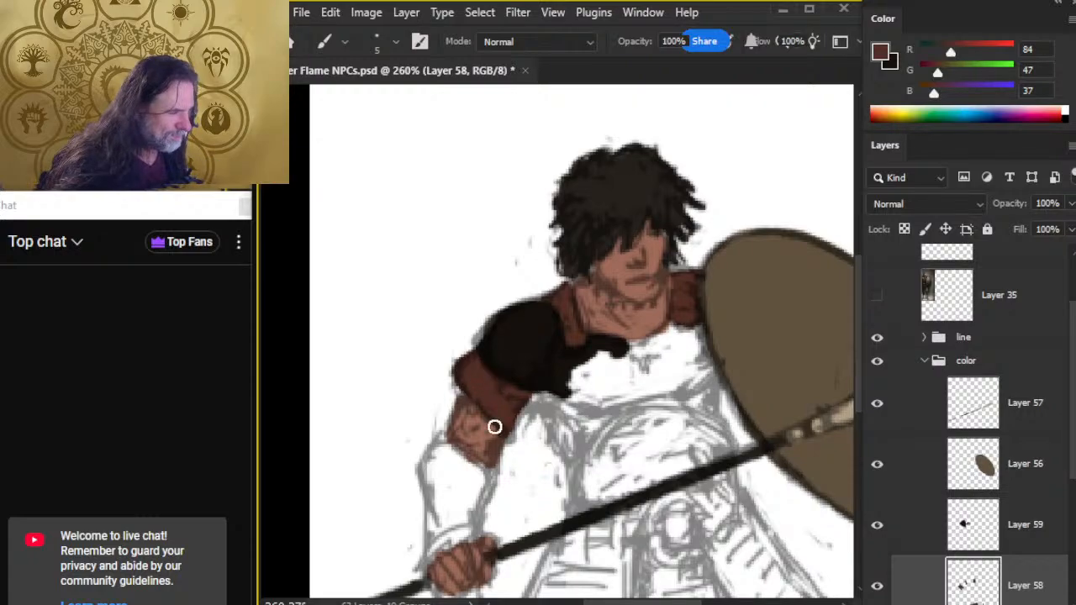
Extend the near-black RGB 21, 17, 13 across the upper chest and down to the armpit on Layer 59.
{"action": "left_click", "coordinate": [910, 529]}
{"action": "key", "text": "x"}
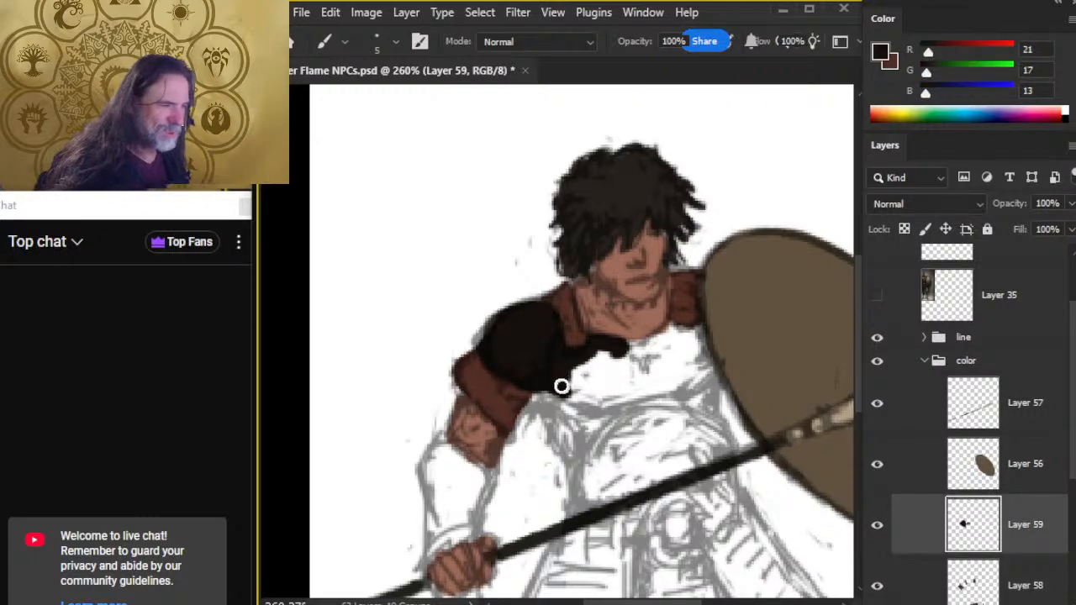
{"action": "left_click_drag", "start_coordinate": [544, 370], "coordinate": [541, 396]}
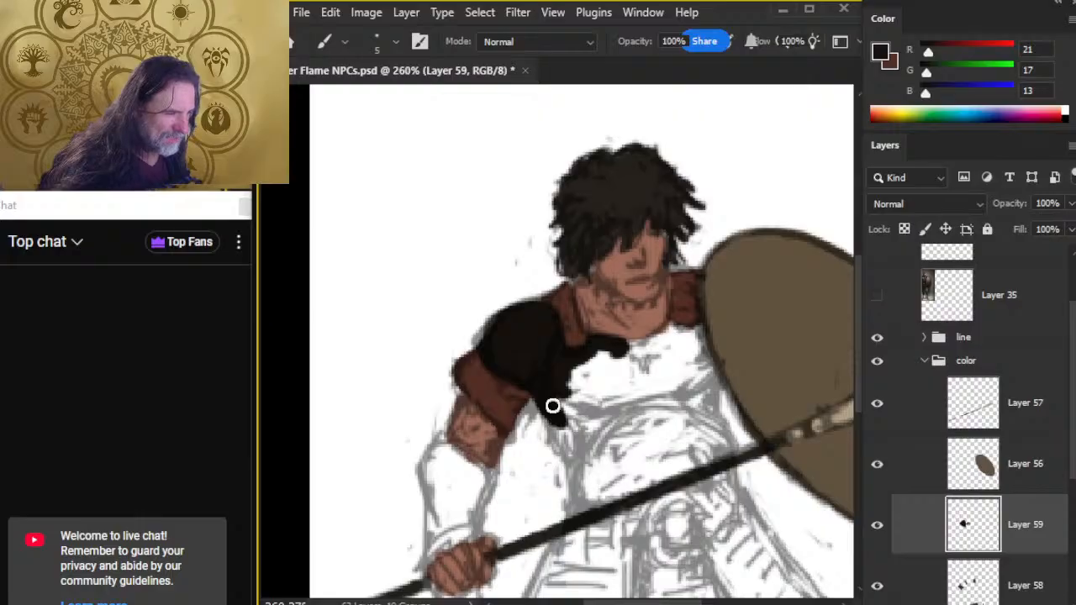
{"action": "mouse_move", "coordinate": [596, 376]}
{"action": "left_mouse_down"}
{"action": "mouse_move", "coordinate": [581, 364]}
{"action": "mouse_move", "coordinate": [617, 372]}
{"action": "mouse_move", "coordinate": [626, 358]}
{"action": "mouse_move", "coordinate": [626, 368]}
{"action": "left_mouse_up"}
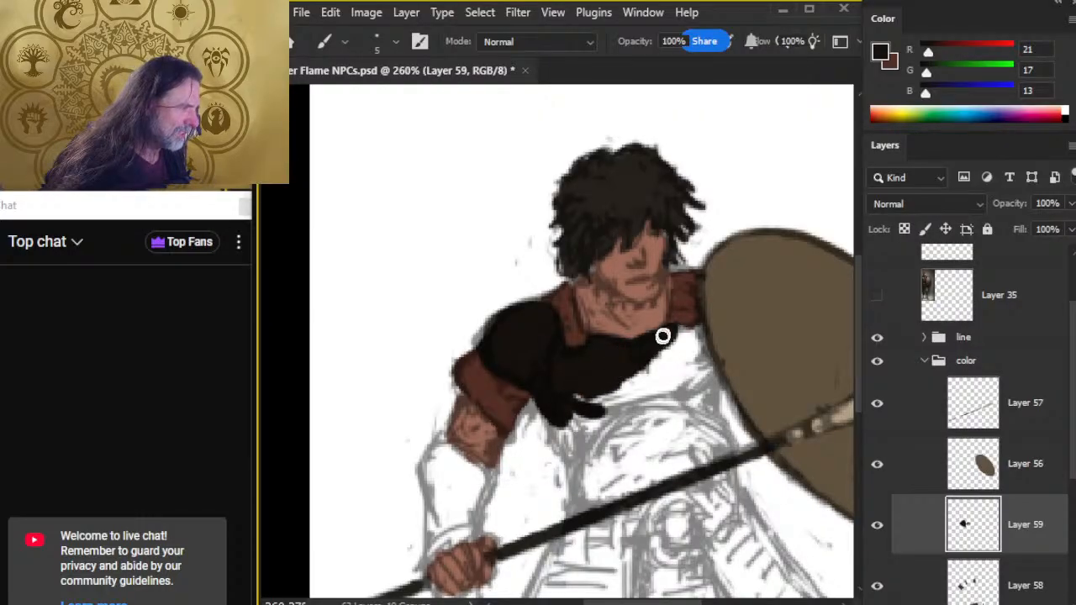
Select the near-black armor shape with the Magic Wand and sample brown RGB 74, 62, 49 from the reference warrior's chest armor.
{"action": "key", "text": "w"}
{"action": "left_click", "coordinate": [593, 372]}
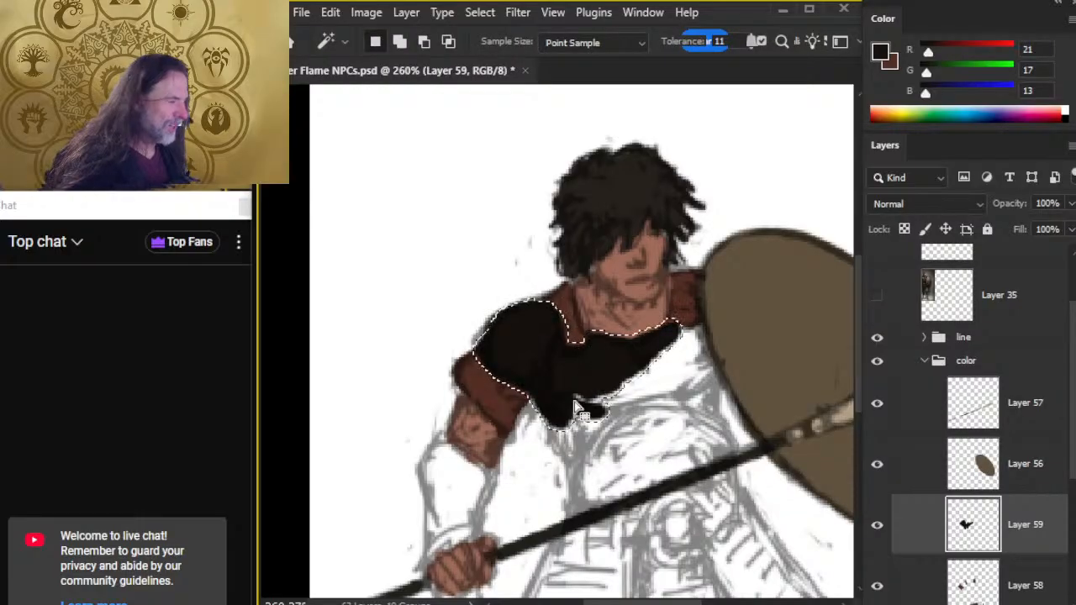
{"action": "left_click", "coordinate": [884, 294]}
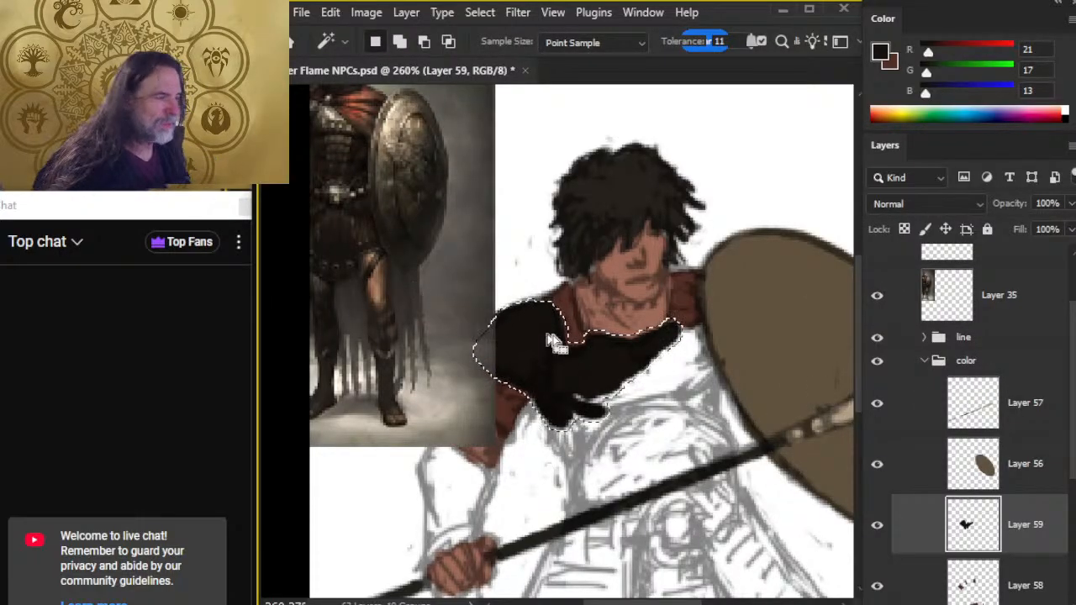
{"action": "left_click_drag", "start_coordinate": [388, 232], "coordinate": [484, 338]}
{"action": "left_click", "coordinate": [462, 236], "text": "ctrl"}
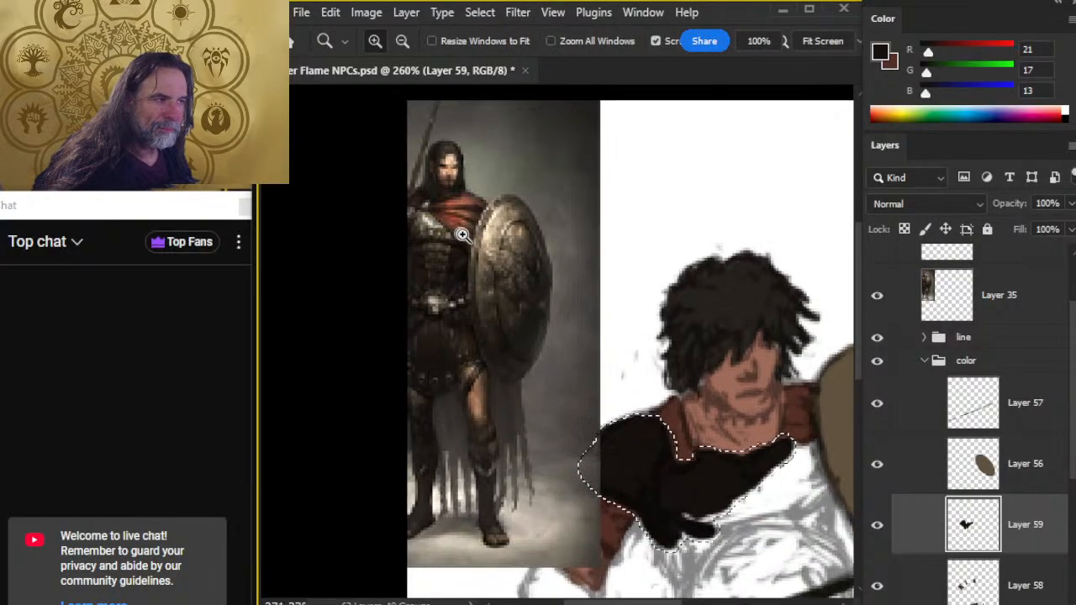
{"action": "left_click_drag", "start_coordinate": [463, 235], "coordinate": [485, 307]}
{"action": "left_click", "coordinate": [440, 248], "text": "alt"}
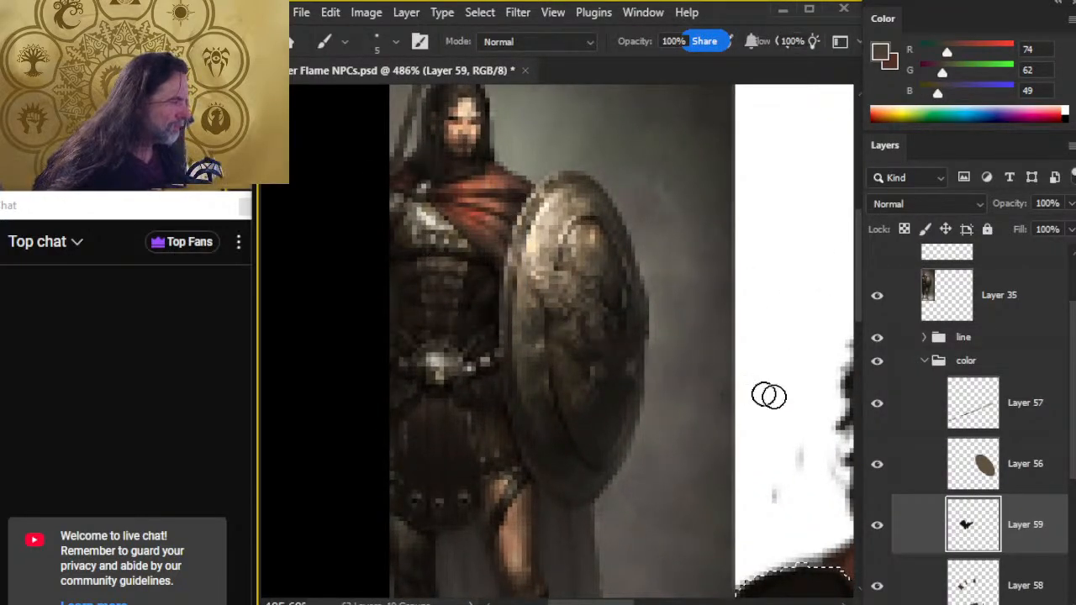
Hide the reference image and try to fill the selected shoulder and chest armor on Layer 59 with the sampled brown.
{"action": "left_click", "coordinate": [876, 294]}
{"action": "left_click_drag", "start_coordinate": [737, 468], "coordinate": [513, 232]}
{"action": "key", "text": "g"}
{"action": "left_click", "coordinate": [603, 446]}
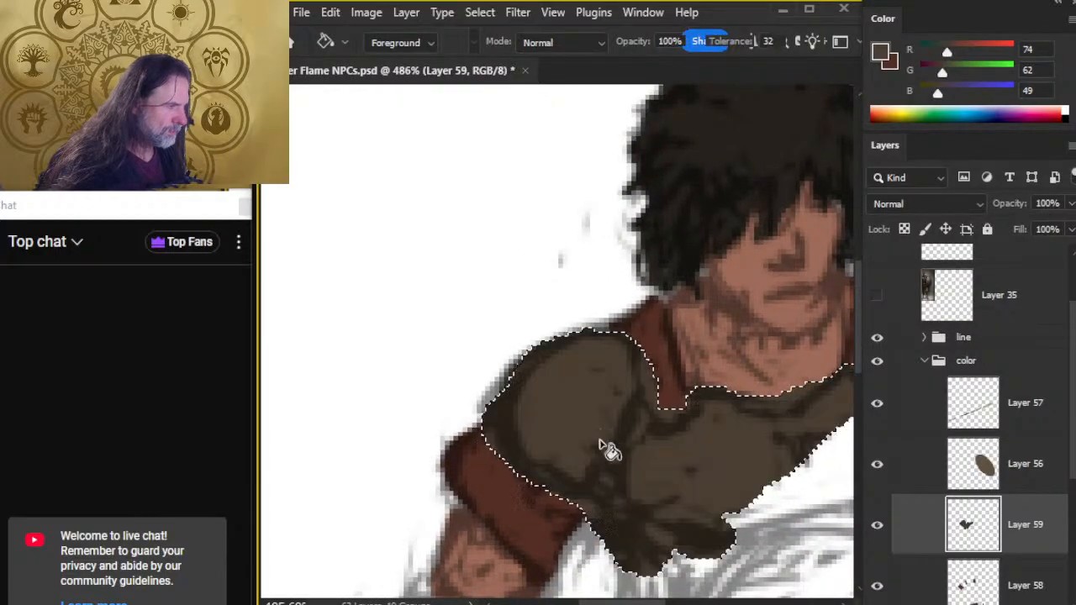
{"action": "left_click", "coordinate": [660, 487]}
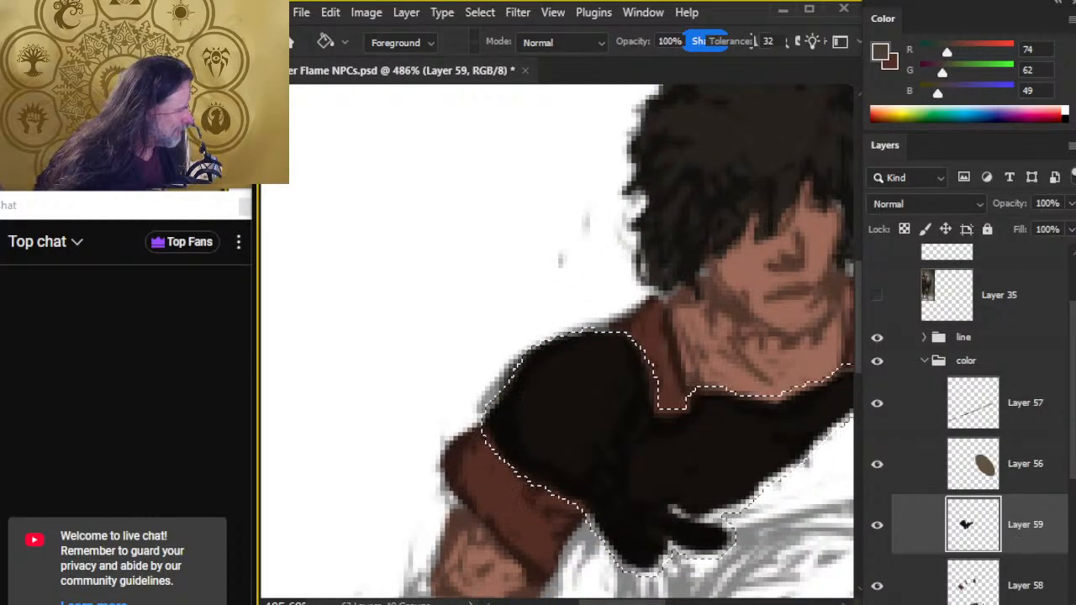
Fill the armor selection with brown RGB 74, 62, 49 on a new layer above Layer 59, deselect, and set the layer's opacity to 40%.
{"action": "key", "text": "ctrl+alt+shift+n"}
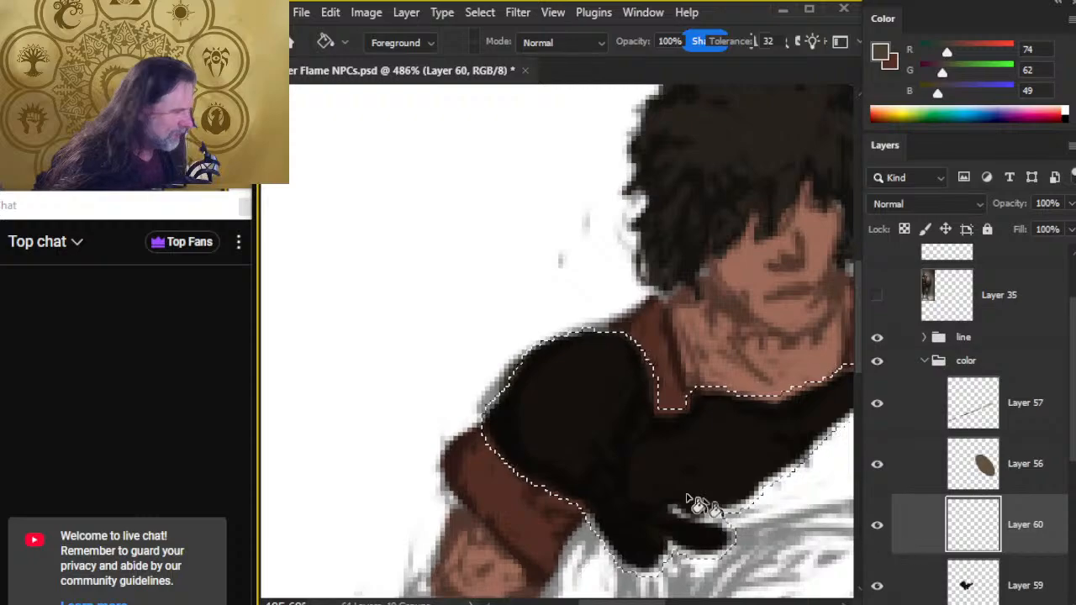
{"action": "left_click", "coordinate": [611, 450]}
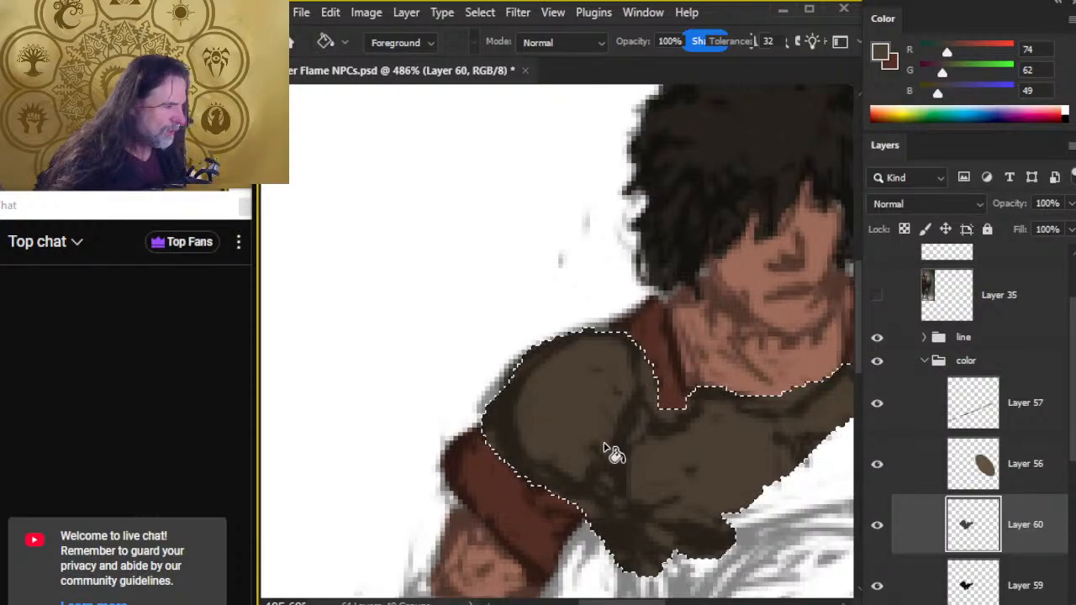
{"action": "key", "text": "6"}
{"action": "key", "text": "7"}
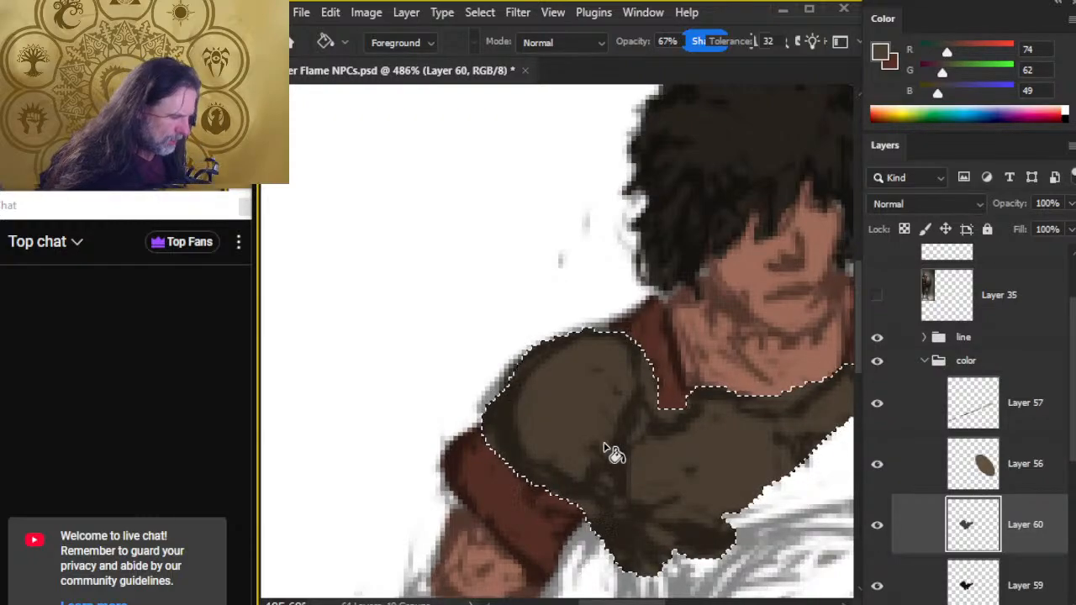
{"action": "key", "text": "l"}
{"action": "key", "text": "6"}
{"action": "key", "text": "ctrl+d"}
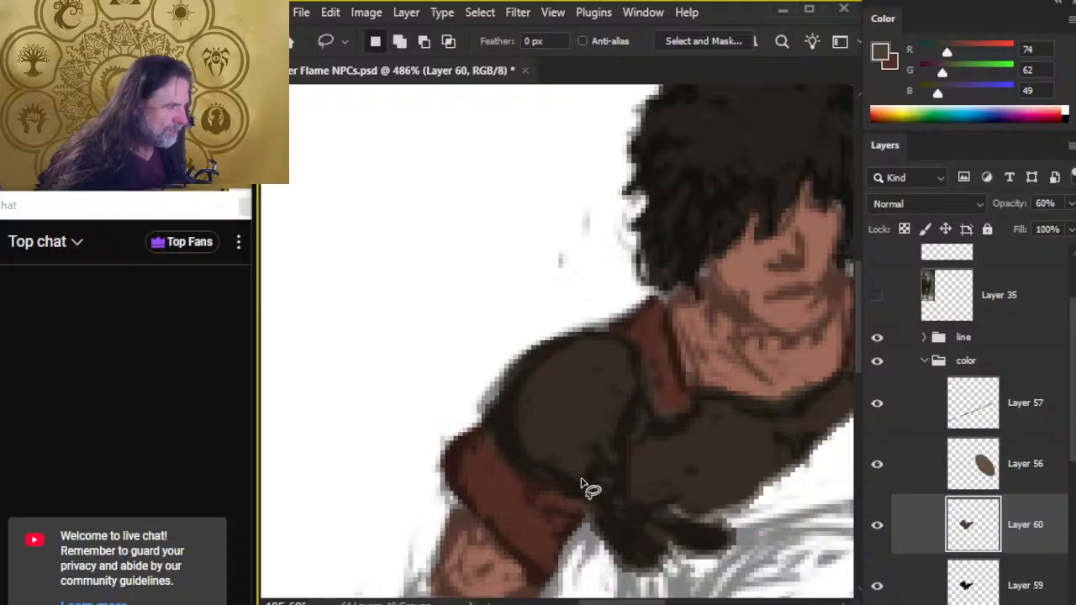
{"action": "key", "text": "4"}
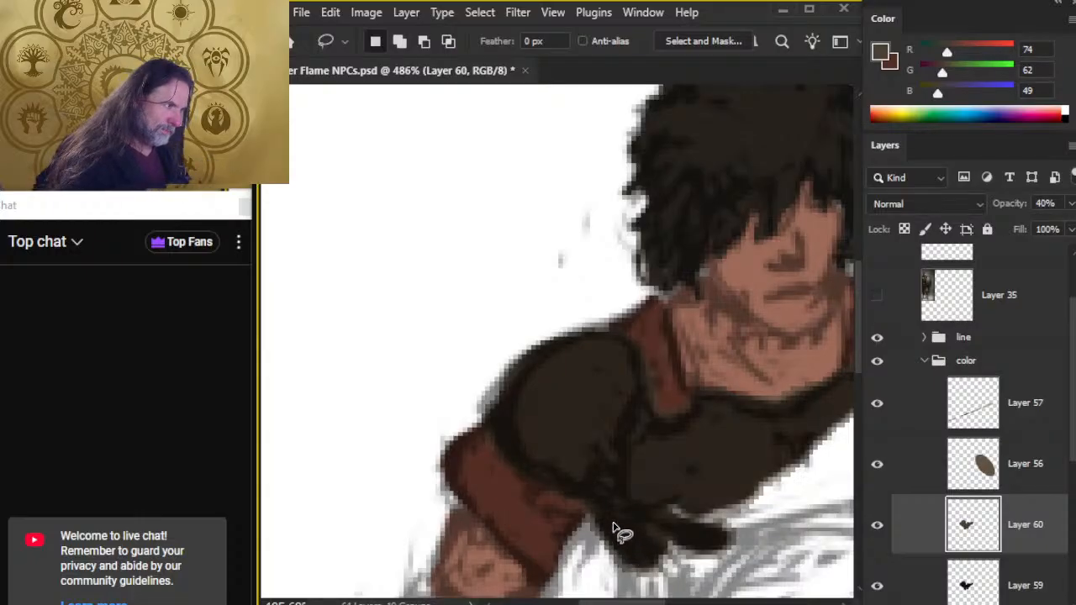
{"action": "left_click_drag", "start_coordinate": [624, 484], "coordinate": [472, 354]}
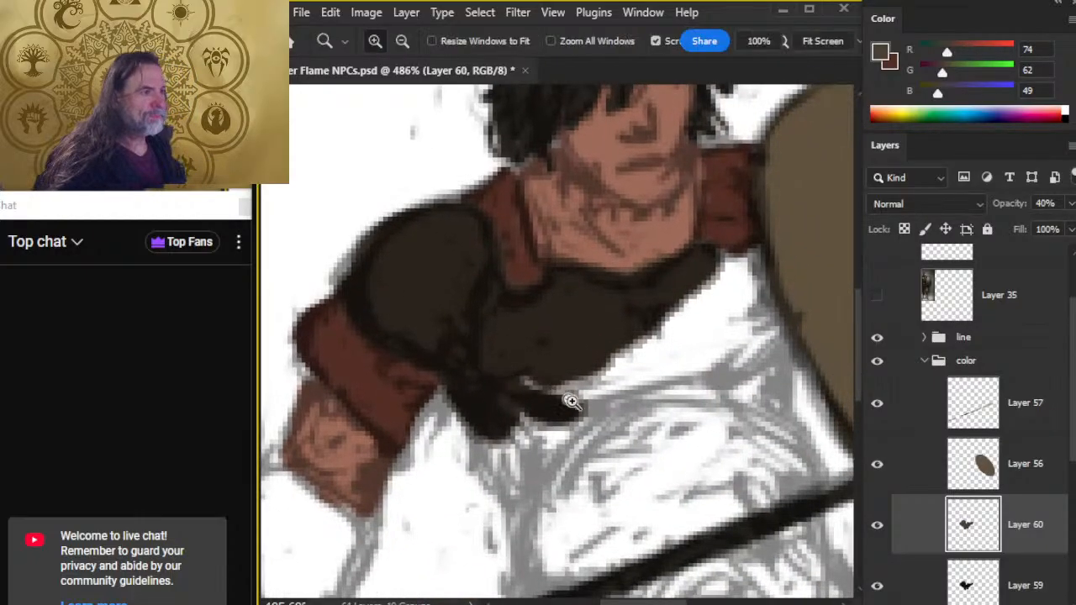
{"action": "left_click_drag", "start_coordinate": [610, 427], "coordinate": [536, 434]}
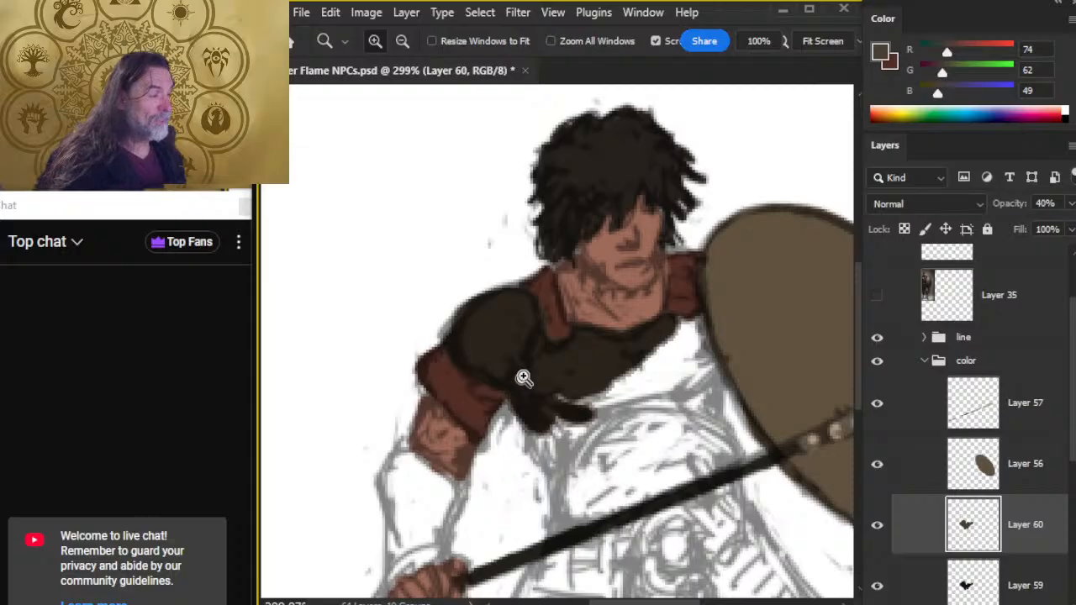
Sample dark brown RGB 42, 35, 27 from the shoulder armor and merge the brown fill layer down into Layer 59.
{"action": "key", "text": "b"}
{"action": "left_click", "coordinate": [498, 329], "text": "alt"}
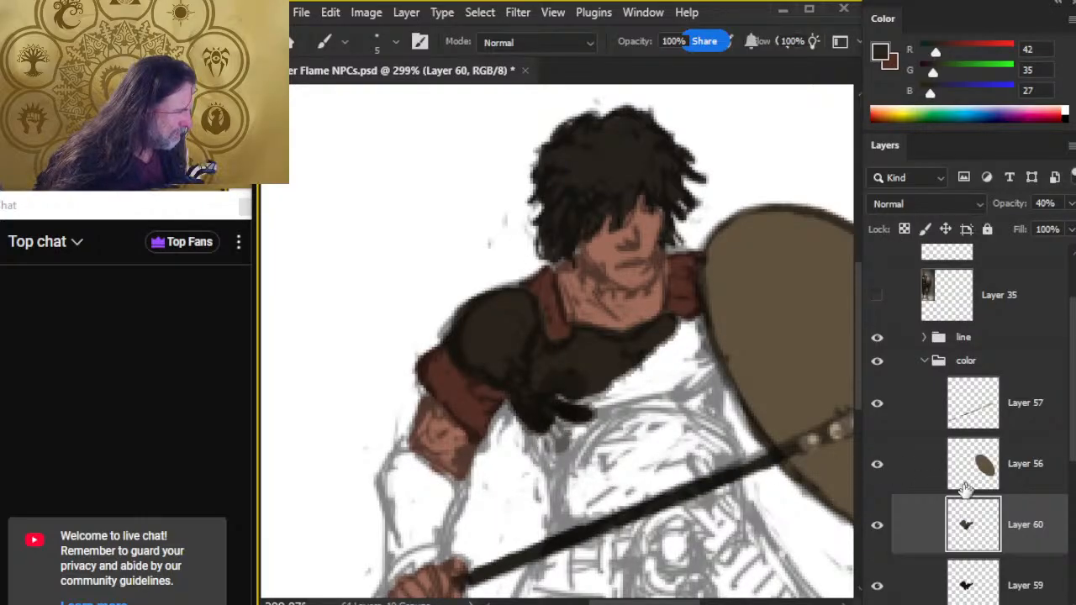
{"action": "left_click", "coordinate": [877, 526]}
{"action": "left_click", "coordinate": [877, 529]}
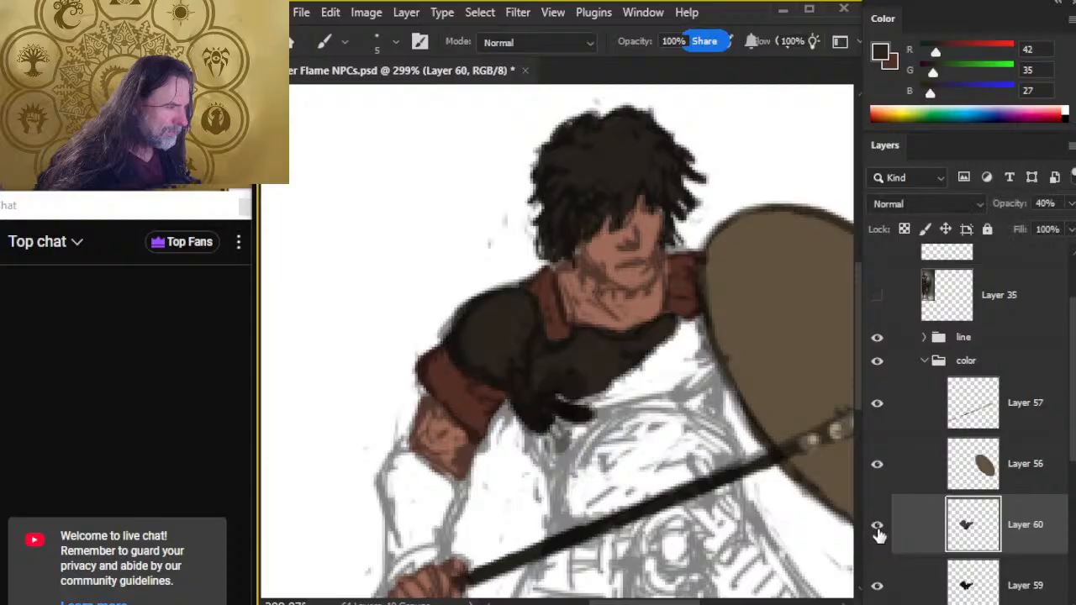
{"action": "right_click", "coordinate": [909, 535]}
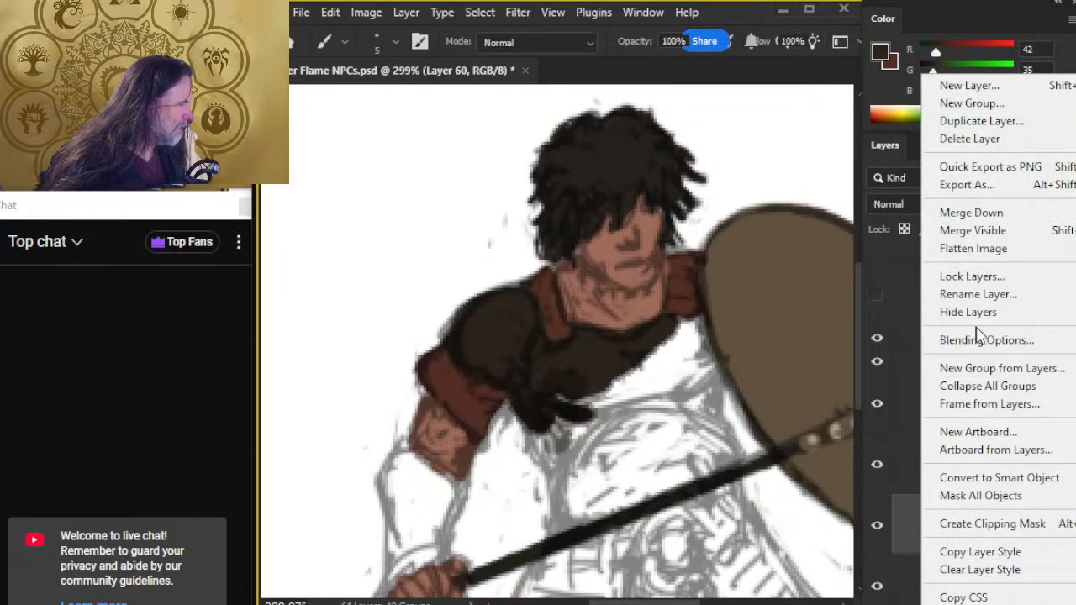
{"action": "left_click", "coordinate": [983, 214]}
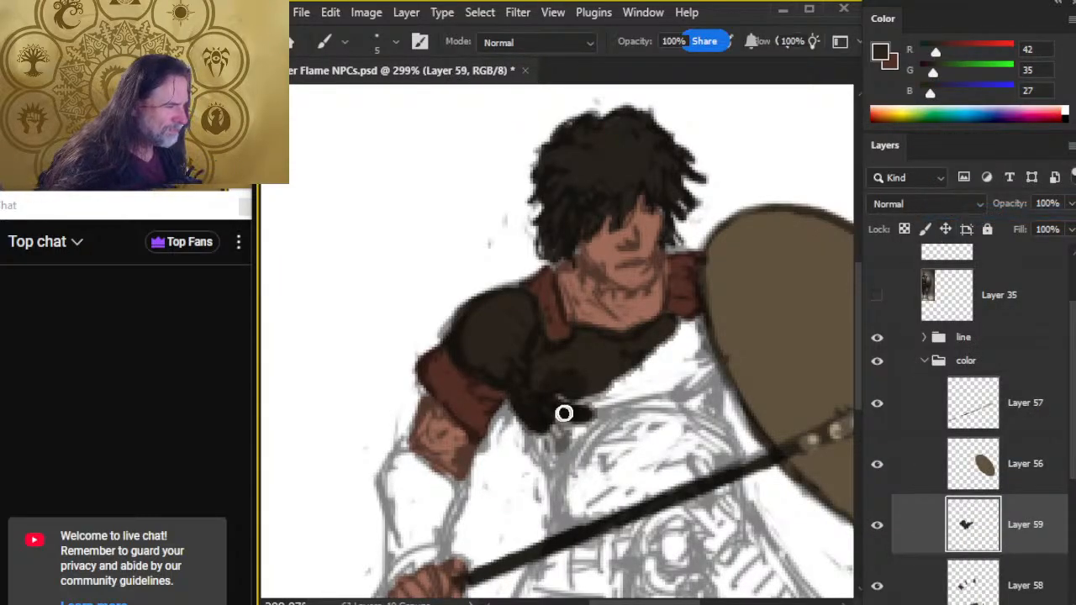
Paint the chest and abdomen armor with the sampled dark brown on Layer 59, down to the spear shaft.
{"action": "mouse_move", "coordinate": [549, 407]}
{"action": "left_mouse_down"}
{"action": "mouse_move", "coordinate": [549, 456]}
{"action": "mouse_move", "coordinate": [570, 413]}
{"action": "mouse_move", "coordinate": [573, 431]}
{"action": "mouse_move", "coordinate": [675, 327]}
{"action": "mouse_move", "coordinate": [693, 328]}
{"action": "mouse_move", "coordinate": [667, 330]}
{"action": "mouse_move", "coordinate": [674, 321]}
{"action": "mouse_move", "coordinate": [701, 322]}
{"action": "mouse_move", "coordinate": [657, 351]}
{"action": "mouse_move", "coordinate": [609, 407]}
{"action": "mouse_move", "coordinate": [638, 399]}
{"action": "mouse_move", "coordinate": [696, 347]}
{"action": "mouse_move", "coordinate": [635, 429]}
{"action": "mouse_move", "coordinate": [716, 345]}
{"action": "mouse_move", "coordinate": [649, 443]}
{"action": "mouse_move", "coordinate": [708, 373]}
{"action": "mouse_move", "coordinate": [678, 437]}
{"action": "mouse_move", "coordinate": [712, 373]}
{"action": "mouse_move", "coordinate": [701, 417]}
{"action": "mouse_move", "coordinate": [713, 388]}
{"action": "mouse_move", "coordinate": [701, 345]}
{"action": "left_mouse_up"}
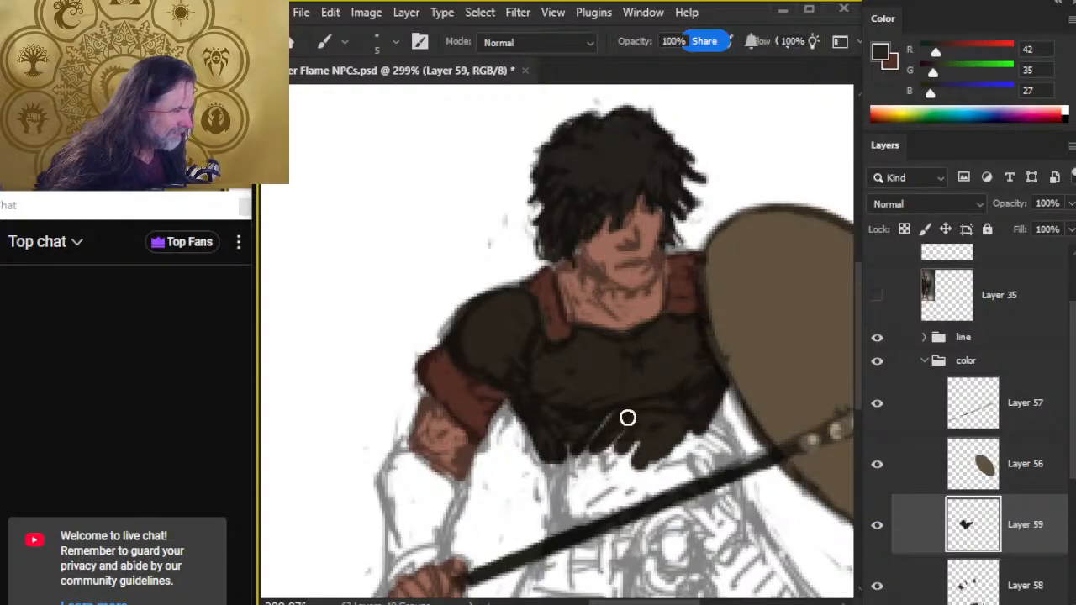
{"action": "mouse_move", "coordinate": [627, 418]}
{"action": "left_mouse_down"}
{"action": "mouse_move", "coordinate": [620, 379]}
{"action": "mouse_move", "coordinate": [599, 446]}
{"action": "mouse_move", "coordinate": [609, 453]}
{"action": "mouse_move", "coordinate": [551, 416]}
{"action": "left_mouse_up"}
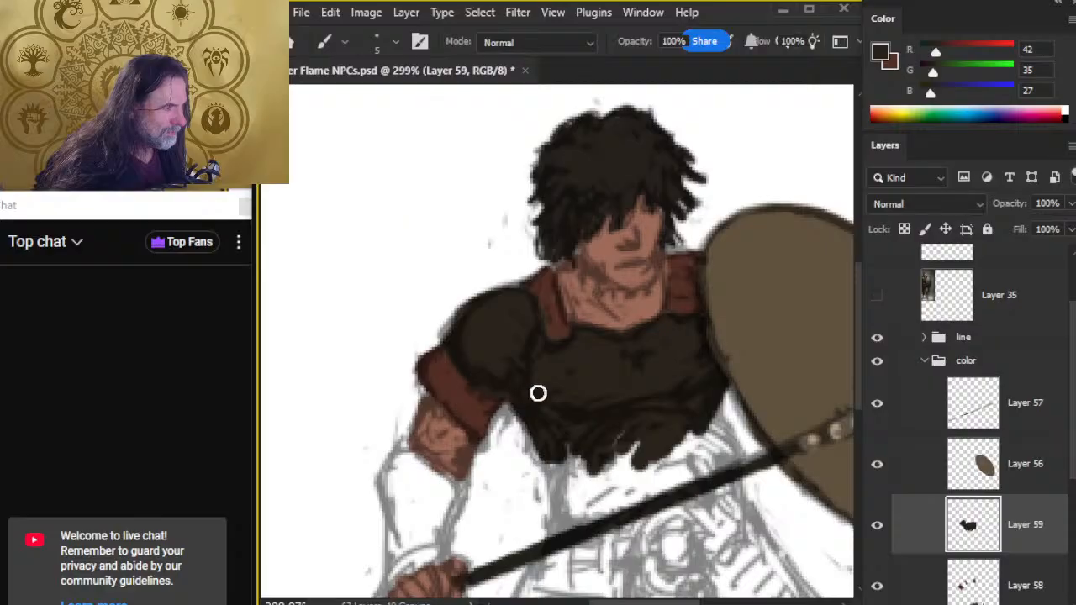
{"action": "mouse_move", "coordinate": [608, 395]}
{"action": "left_mouse_down"}
{"action": "mouse_move", "coordinate": [678, 384]}
{"action": "mouse_move", "coordinate": [617, 434]}
{"action": "mouse_move", "coordinate": [592, 489]}
{"action": "mouse_move", "coordinate": [535, 443]}
{"action": "mouse_move", "coordinate": [538, 418]}
{"action": "mouse_move", "coordinate": [533, 450]}
{"action": "mouse_move", "coordinate": [579, 494]}
{"action": "mouse_move", "coordinate": [606, 425]}
{"action": "mouse_move", "coordinate": [670, 416]}
{"action": "mouse_move", "coordinate": [608, 495]}
{"action": "mouse_move", "coordinate": [674, 424]}
{"action": "mouse_move", "coordinate": [693, 421]}
{"action": "mouse_move", "coordinate": [681, 460]}
{"action": "mouse_move", "coordinate": [709, 415]}
{"action": "mouse_move", "coordinate": [714, 425]}
{"action": "mouse_move", "coordinate": [704, 425]}
{"action": "mouse_move", "coordinate": [731, 458]}
{"action": "mouse_move", "coordinate": [650, 486]}
{"action": "mouse_move", "coordinate": [687, 451]}
{"action": "mouse_move", "coordinate": [701, 462]}
{"action": "mouse_move", "coordinate": [666, 517]}
{"action": "mouse_move", "coordinate": [660, 457]}
{"action": "mouse_move", "coordinate": [613, 519]}
{"action": "mouse_move", "coordinate": [600, 519]}
{"action": "mouse_move", "coordinate": [636, 443]}
{"action": "mouse_move", "coordinate": [583, 524]}
{"action": "mouse_move", "coordinate": [572, 529]}
{"action": "mouse_move", "coordinate": [577, 476]}
{"action": "mouse_move", "coordinate": [558, 507]}
{"action": "left_mouse_up"}
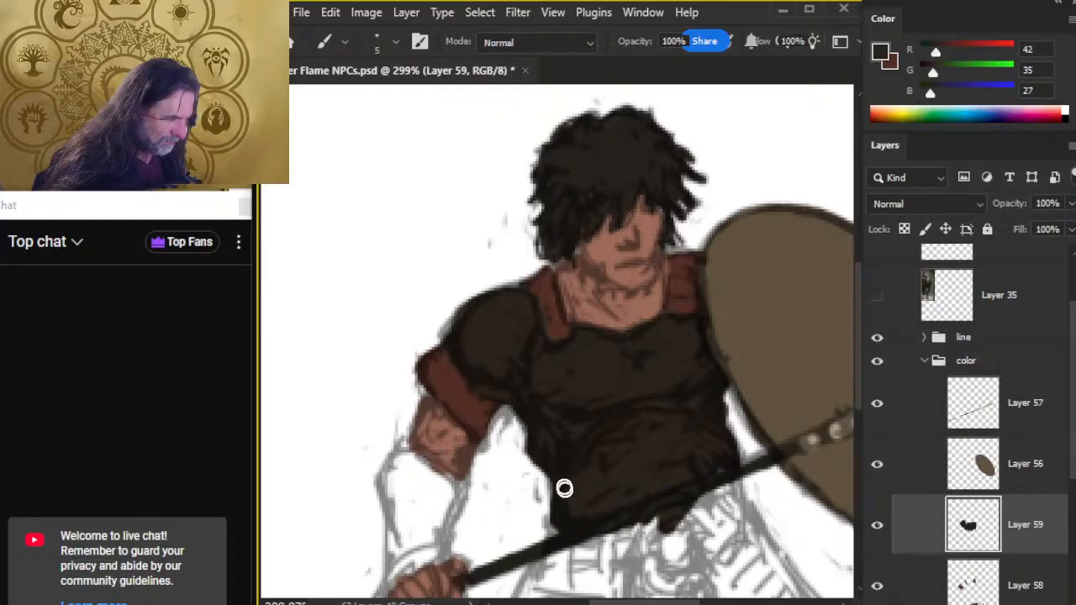
Erase the dark brown that spills below the spear shaft at the waist on Layer 59.
{"action": "mouse_move", "coordinate": [653, 479]}
{"action": "left_mouse_down"}
{"action": "mouse_move", "coordinate": [695, 479]}
{"action": "mouse_move", "coordinate": [685, 499]}
{"action": "mouse_move", "coordinate": [716, 467]}
{"action": "mouse_move", "coordinate": [728, 491]}
{"action": "mouse_move", "coordinate": [624, 528]}
{"action": "mouse_move", "coordinate": [689, 499]}
{"action": "mouse_move", "coordinate": [681, 545]}
{"action": "mouse_move", "coordinate": [572, 412]}
{"action": "mouse_move", "coordinate": [508, 372]}
{"action": "left_mouse_up"}
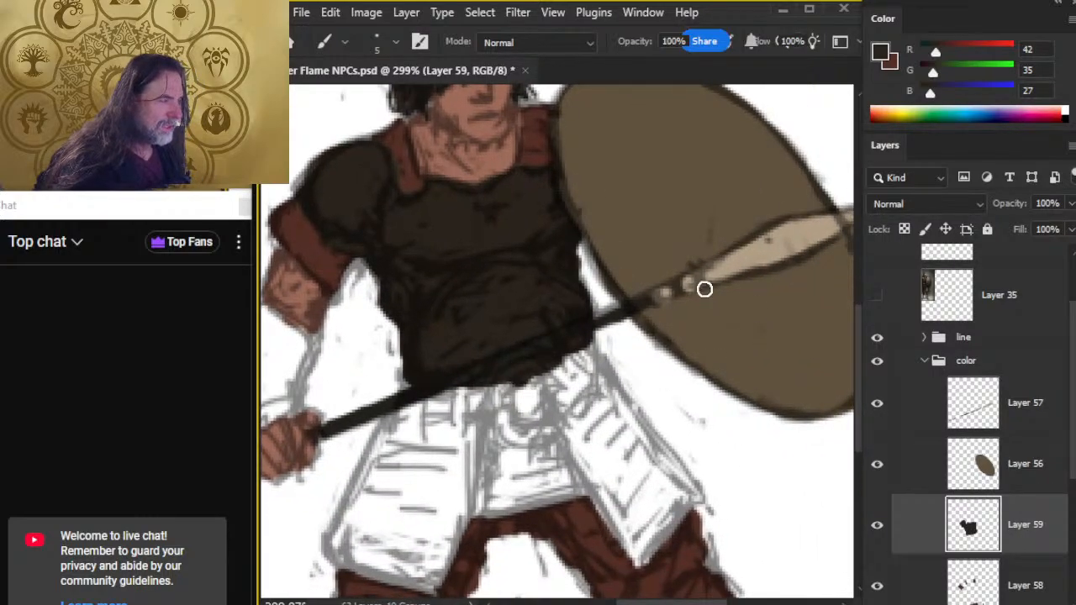
{"action": "key", "text": "e"}
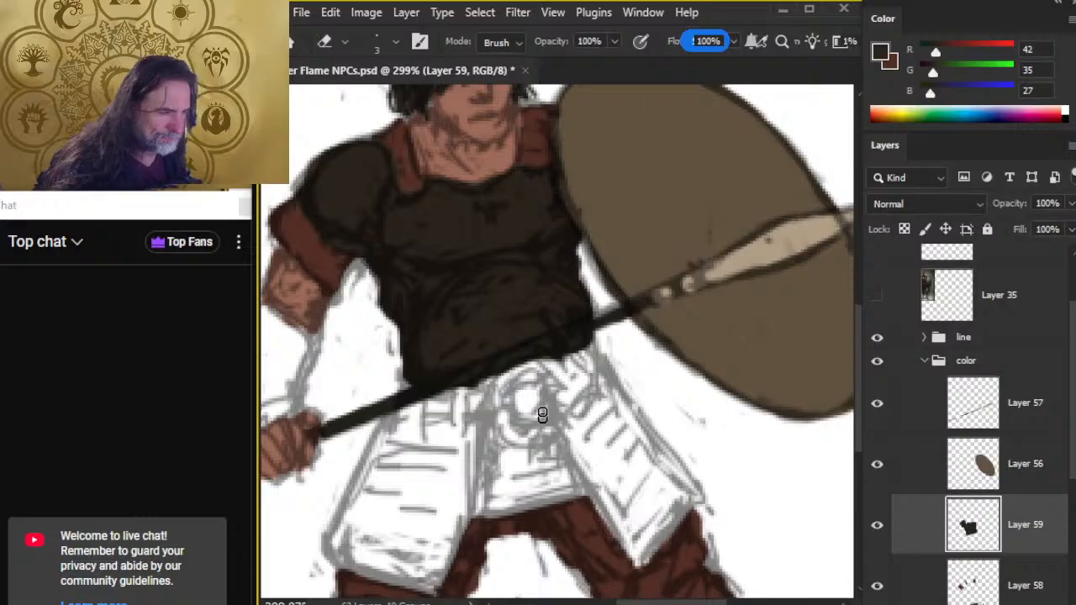
{"action": "left_click_drag", "start_coordinate": [508, 379], "coordinate": [481, 388]}
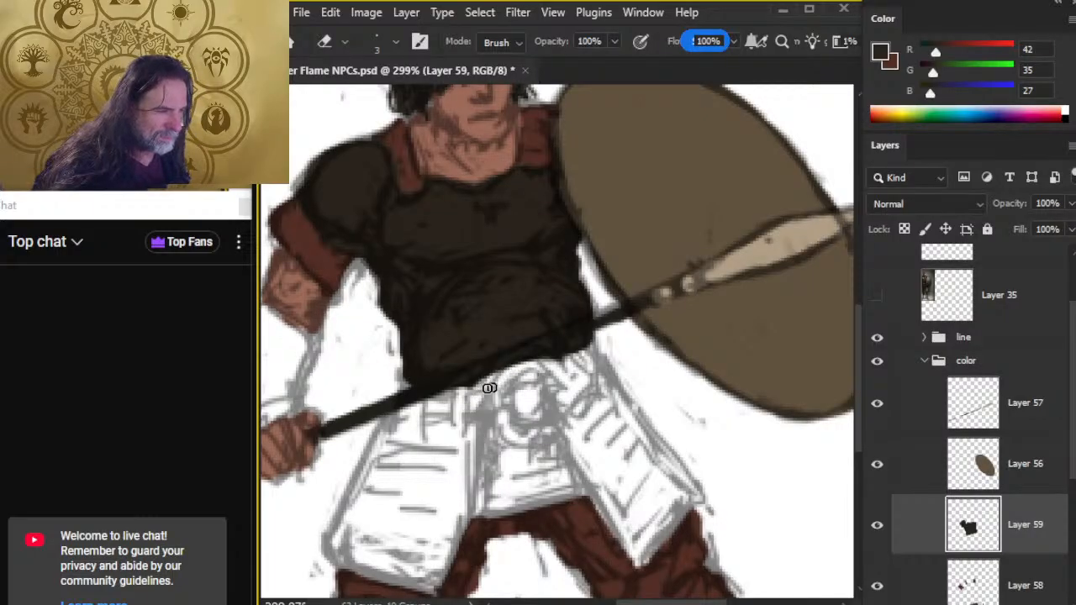
Outline the panels of the armored skirt with the dark brown RGB 42, 35, 27 on Layer 59.
{"action": "key", "text": "b"}
{"action": "mouse_move", "coordinate": [396, 456]}
{"action": "left_mouse_down"}
{"action": "mouse_move", "coordinate": [397, 416]}
{"action": "mouse_move", "coordinate": [336, 550]}
{"action": "mouse_move", "coordinate": [359, 498]}
{"action": "mouse_move", "coordinate": [338, 535]}
{"action": "mouse_move", "coordinate": [366, 553]}
{"action": "mouse_move", "coordinate": [352, 565]}
{"action": "mouse_move", "coordinate": [401, 577]}
{"action": "mouse_move", "coordinate": [345, 566]}
{"action": "mouse_move", "coordinate": [431, 587]}
{"action": "mouse_move", "coordinate": [442, 552]}
{"action": "mouse_move", "coordinate": [434, 590]}
{"action": "mouse_move", "coordinate": [482, 429]}
{"action": "mouse_move", "coordinate": [473, 497]}
{"action": "mouse_move", "coordinate": [489, 505]}
{"action": "mouse_move", "coordinate": [475, 506]}
{"action": "mouse_move", "coordinate": [575, 494]}
{"action": "mouse_move", "coordinate": [481, 506]}
{"action": "mouse_move", "coordinate": [558, 486]}
{"action": "mouse_move", "coordinate": [592, 497]}
{"action": "mouse_move", "coordinate": [584, 483]}
{"action": "mouse_move", "coordinate": [639, 561]}
{"action": "mouse_move", "coordinate": [661, 523]}
{"action": "mouse_move", "coordinate": [637, 561]}
{"action": "mouse_move", "coordinate": [691, 498]}
{"action": "mouse_move", "coordinate": [667, 524]}
{"action": "mouse_move", "coordinate": [689, 492]}
{"action": "mouse_move", "coordinate": [660, 449]}
{"action": "left_mouse_up"}
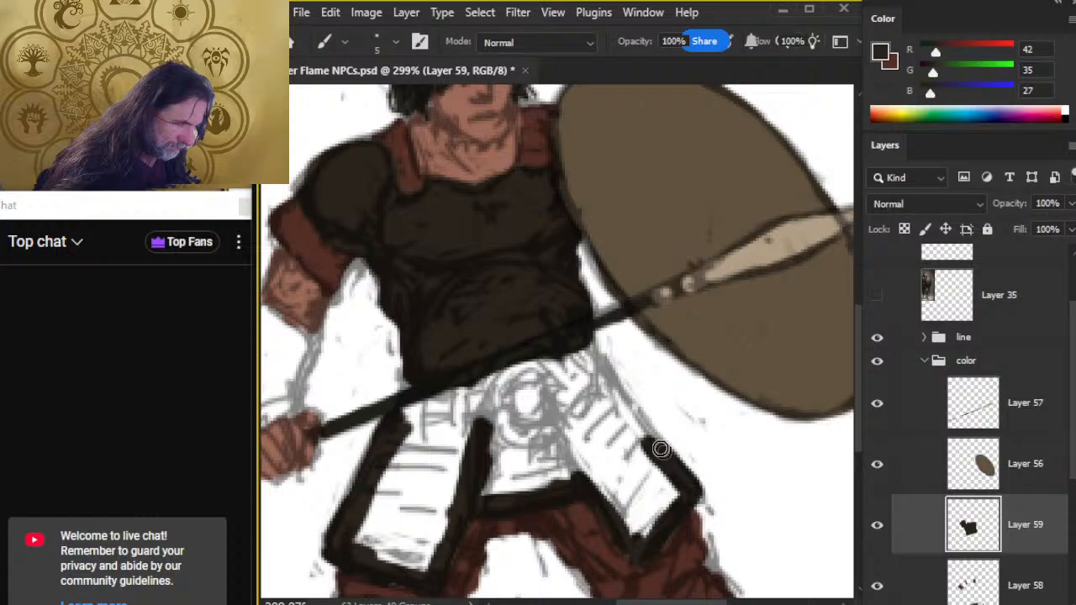
{"action": "mouse_move", "coordinate": [596, 382]}
{"action": "left_mouse_down"}
{"action": "mouse_move", "coordinate": [669, 471]}
{"action": "mouse_move", "coordinate": [594, 372]}
{"action": "mouse_move", "coordinate": [628, 404]}
{"action": "mouse_move", "coordinate": [588, 341]}
{"action": "mouse_move", "coordinate": [554, 373]}
{"action": "left_mouse_up"}
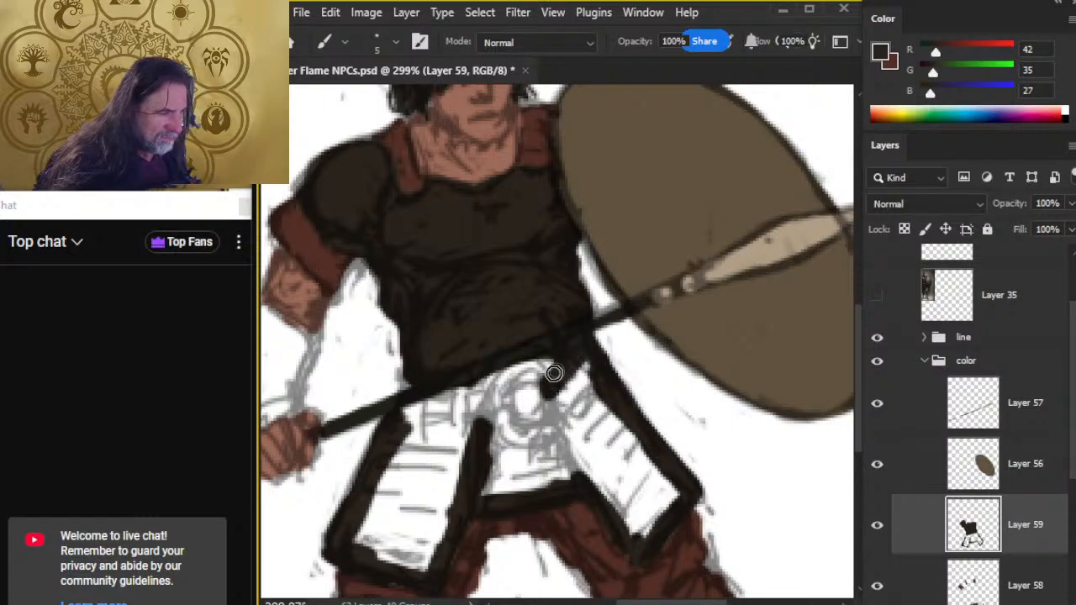
{"action": "left_click_drag", "start_coordinate": [602, 459], "coordinate": [521, 476]}
{"action": "key", "text": "g"}
{"action": "left_click", "coordinate": [567, 413]}
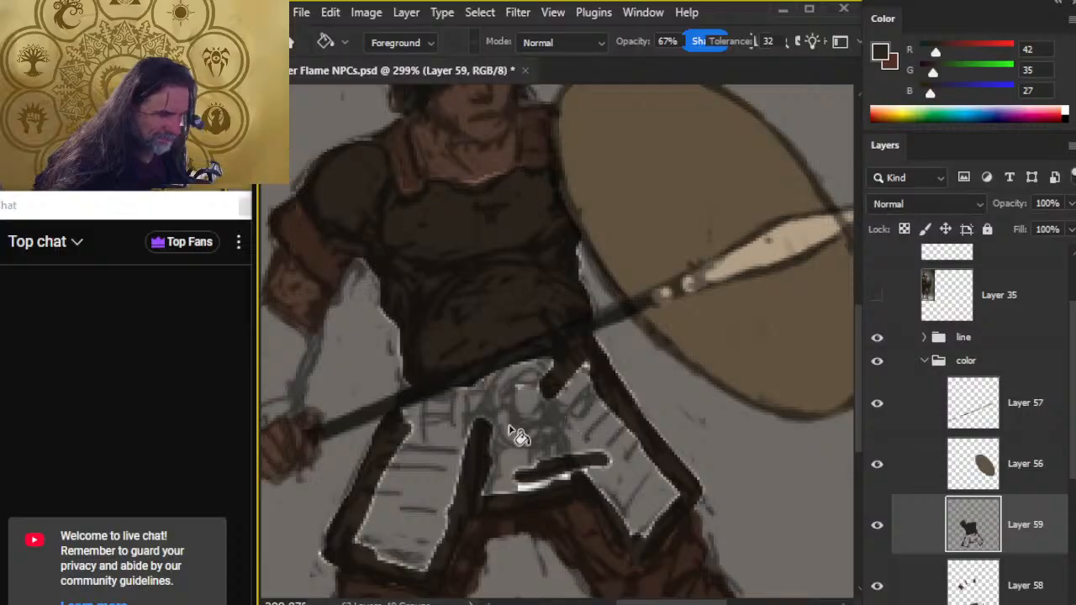
{"action": "key", "text": "ctrl+z"}
Close the outline gap beside the waist where the spear crosses the skirt and try to bucket-fill the skirt's interior, then undo the fill.
{"action": "key", "text": "b"}
{"action": "mouse_move", "coordinate": [402, 403]}
{"action": "left_mouse_down"}
{"action": "mouse_move", "coordinate": [413, 379]}
{"action": "mouse_move", "coordinate": [410, 442]}
{"action": "left_mouse_up"}
{"action": "key", "text": "g"}
{"action": "left_click", "coordinate": [442, 436]}
{"action": "key", "text": "b"}
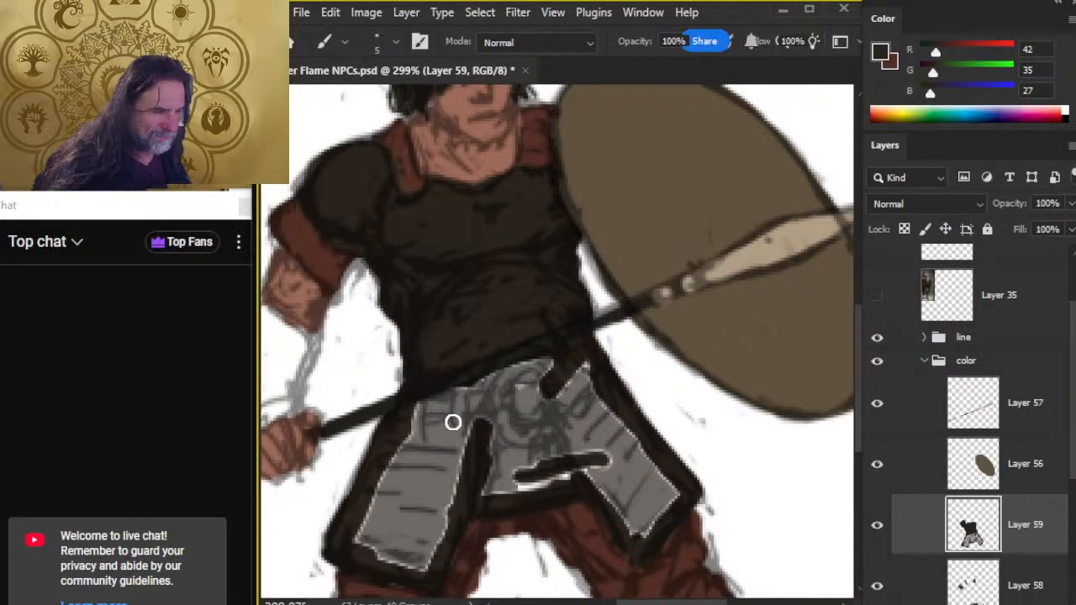
{"action": "key", "text": "ctrl+z"}
Brush dark brown over the remaining white areas of the skirt panels and belt buckle until the skirt is covered on Layer 59.
{"action": "mouse_move", "coordinate": [429, 401]}
{"action": "left_mouse_down"}
{"action": "mouse_move", "coordinate": [412, 454]}
{"action": "mouse_move", "coordinate": [397, 483]}
{"action": "left_mouse_up"}
{"action": "key", "text": "g"}
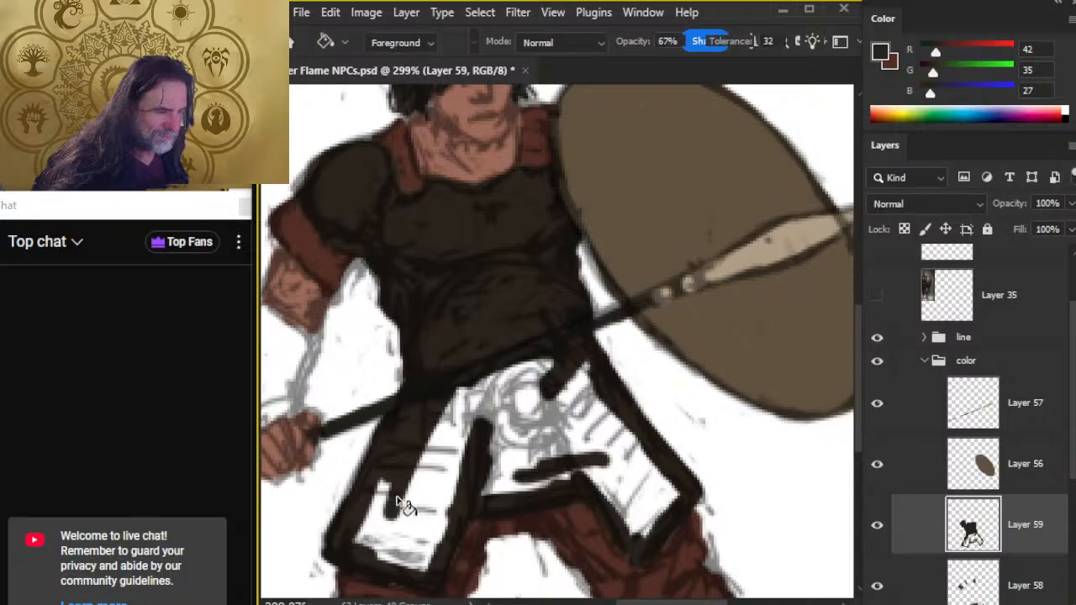
{"action": "left_click", "coordinate": [400, 503]}
{"action": "key", "text": "b"}
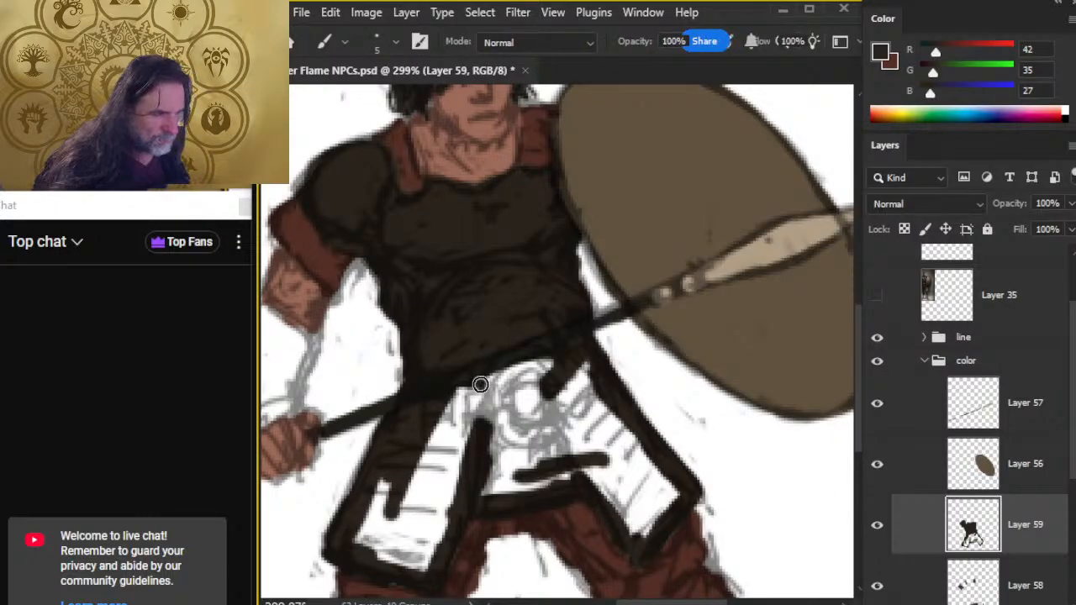
{"action": "mouse_move", "coordinate": [480, 384]}
{"action": "left_mouse_down"}
{"action": "mouse_move", "coordinate": [536, 364]}
{"action": "mouse_move", "coordinate": [470, 395]}
{"action": "mouse_move", "coordinate": [529, 366]}
{"action": "mouse_move", "coordinate": [490, 433]}
{"action": "mouse_move", "coordinate": [553, 373]}
{"action": "mouse_move", "coordinate": [524, 421]}
{"action": "mouse_move", "coordinate": [582, 371]}
{"action": "mouse_move", "coordinate": [568, 401]}
{"action": "mouse_move", "coordinate": [573, 371]}
{"action": "mouse_move", "coordinate": [590, 356]}
{"action": "mouse_move", "coordinate": [554, 440]}
{"action": "mouse_move", "coordinate": [548, 417]}
{"action": "mouse_move", "coordinate": [593, 420]}
{"action": "mouse_move", "coordinate": [576, 414]}
{"action": "mouse_move", "coordinate": [549, 447]}
{"action": "mouse_move", "coordinate": [597, 393]}
{"action": "mouse_move", "coordinate": [577, 458]}
{"action": "mouse_move", "coordinate": [581, 433]}
{"action": "mouse_move", "coordinate": [561, 449]}
{"action": "mouse_move", "coordinate": [643, 529]}
{"action": "mouse_move", "coordinate": [617, 515]}
{"action": "mouse_move", "coordinate": [632, 549]}
{"action": "mouse_move", "coordinate": [668, 482]}
{"action": "mouse_move", "coordinate": [664, 502]}
{"action": "mouse_move", "coordinate": [656, 522]}
{"action": "mouse_move", "coordinate": [651, 458]}
{"action": "mouse_move", "coordinate": [637, 477]}
{"action": "mouse_move", "coordinate": [642, 511]}
{"action": "left_mouse_up"}
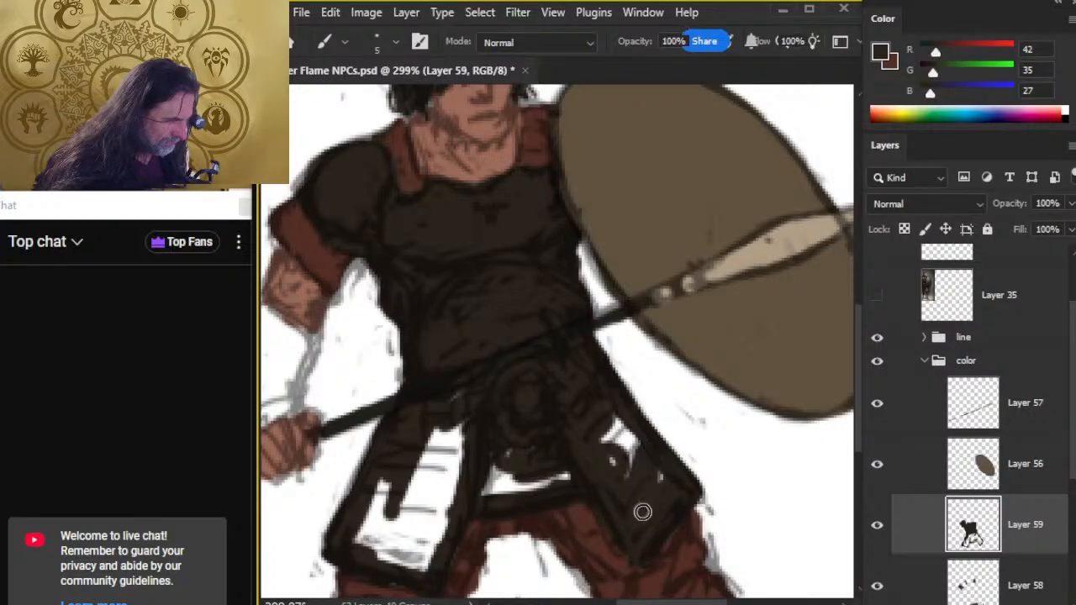
{"action": "mouse_move", "coordinate": [646, 449]}
{"action": "left_mouse_down"}
{"action": "mouse_move", "coordinate": [619, 488]}
{"action": "mouse_move", "coordinate": [622, 414]}
{"action": "mouse_move", "coordinate": [577, 446]}
{"action": "mouse_move", "coordinate": [598, 468]}
{"action": "mouse_move", "coordinate": [562, 477]}
{"action": "mouse_move", "coordinate": [524, 470]}
{"action": "mouse_move", "coordinate": [537, 427]}
{"action": "mouse_move", "coordinate": [480, 454]}
{"action": "mouse_move", "coordinate": [410, 428]}
{"action": "mouse_move", "coordinate": [475, 356]}
{"action": "mouse_move", "coordinate": [466, 391]}
{"action": "mouse_move", "coordinate": [485, 391]}
{"action": "mouse_move", "coordinate": [445, 524]}
{"action": "mouse_move", "coordinate": [437, 533]}
{"action": "mouse_move", "coordinate": [438, 501]}
{"action": "mouse_move", "coordinate": [417, 570]}
{"action": "mouse_move", "coordinate": [420, 557]}
{"action": "mouse_move", "coordinate": [363, 544]}
{"action": "mouse_move", "coordinate": [379, 567]}
{"action": "mouse_move", "coordinate": [367, 574]}
{"action": "mouse_move", "coordinate": [356, 541]}
{"action": "mouse_move", "coordinate": [418, 445]}
{"action": "mouse_move", "coordinate": [369, 519]}
{"action": "mouse_move", "coordinate": [372, 490]}
{"action": "mouse_move", "coordinate": [433, 436]}
{"action": "mouse_move", "coordinate": [406, 551]}
{"action": "mouse_move", "coordinate": [475, 398]}
{"action": "mouse_move", "coordinate": [436, 555]}
{"action": "left_mouse_up"}
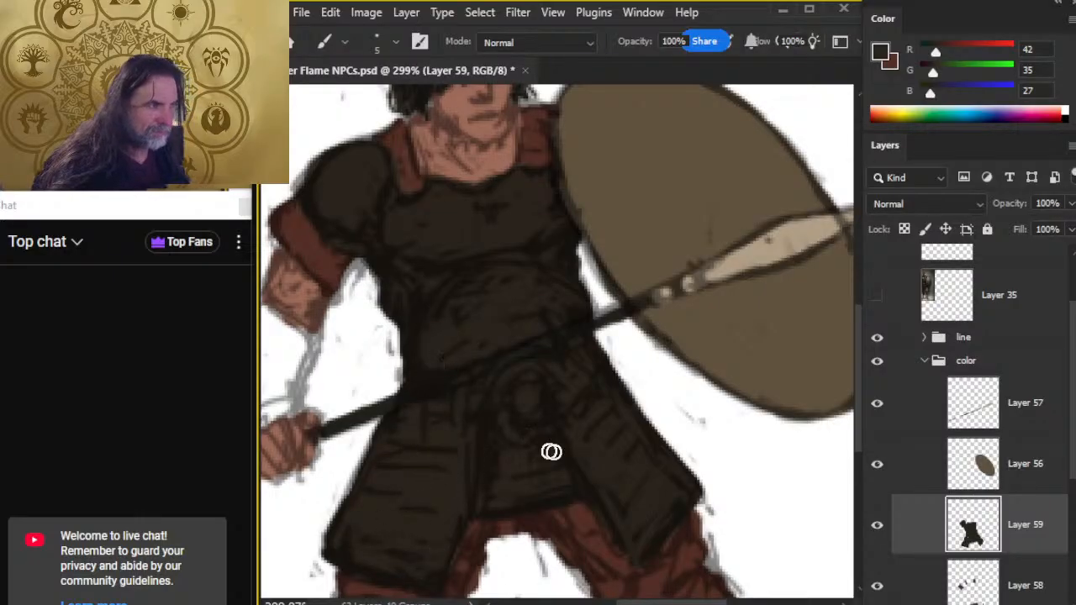
Paint the bracer on the spear arm's forearm dark brown, from below the elbow to the wrist, on Layer 59.
{"action": "key", "text": "z"}
{"action": "scroll", "coordinate": [545, 416], "scroll_direction": "down", "scroll_amount": 3}
{"action": "key", "text": "b"}
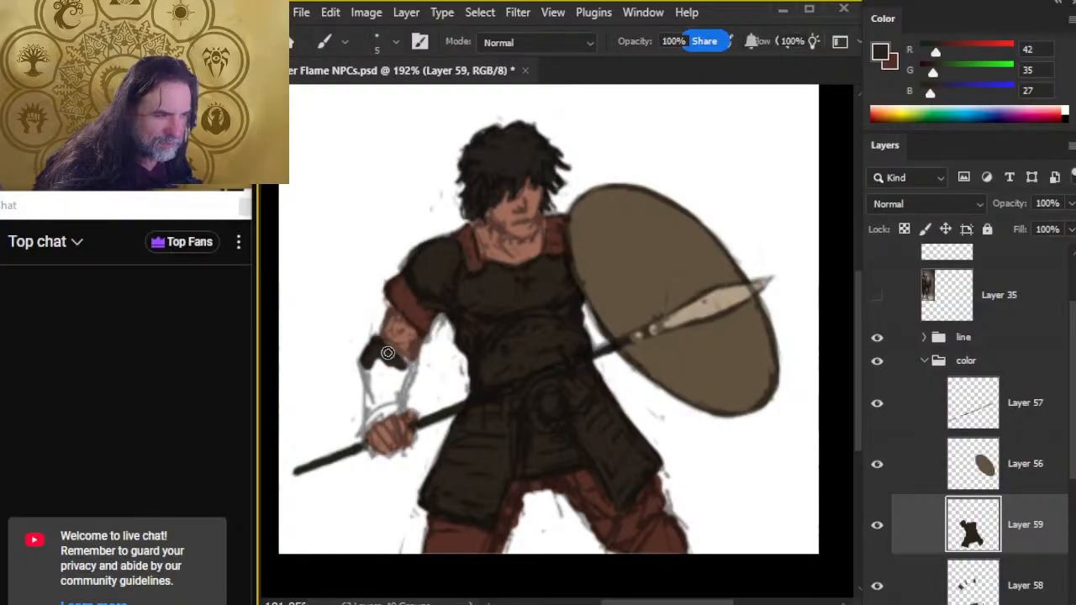
{"action": "mouse_move", "coordinate": [387, 352]}
{"action": "left_mouse_down"}
{"action": "mouse_move", "coordinate": [404, 381]}
{"action": "mouse_move", "coordinate": [411, 363]}
{"action": "mouse_move", "coordinate": [374, 390]}
{"action": "mouse_move", "coordinate": [382, 356]}
{"action": "left_mouse_up"}
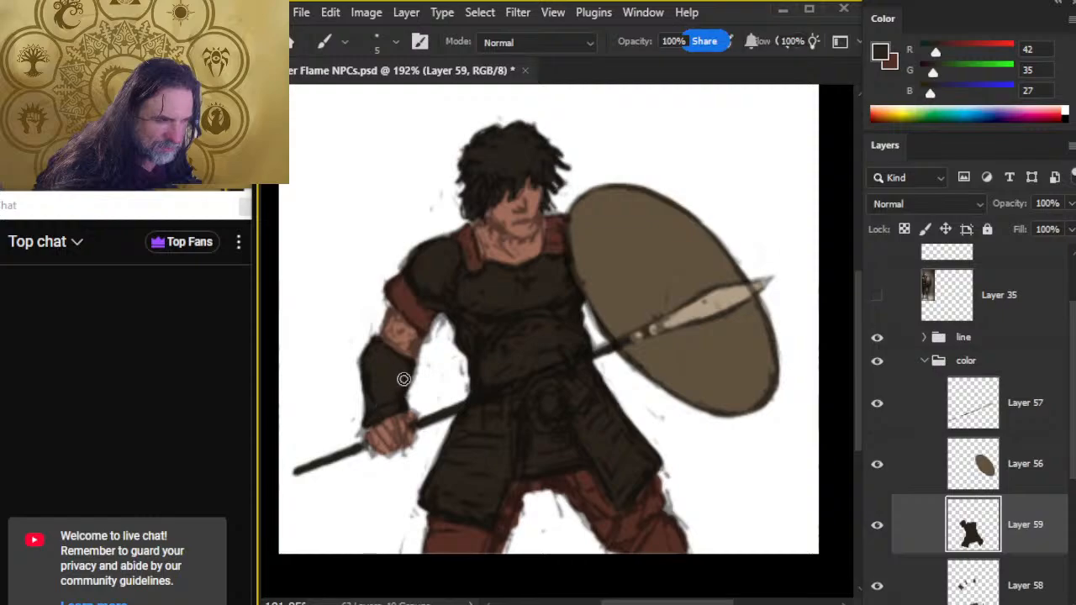
{"action": "key", "text": "r"}
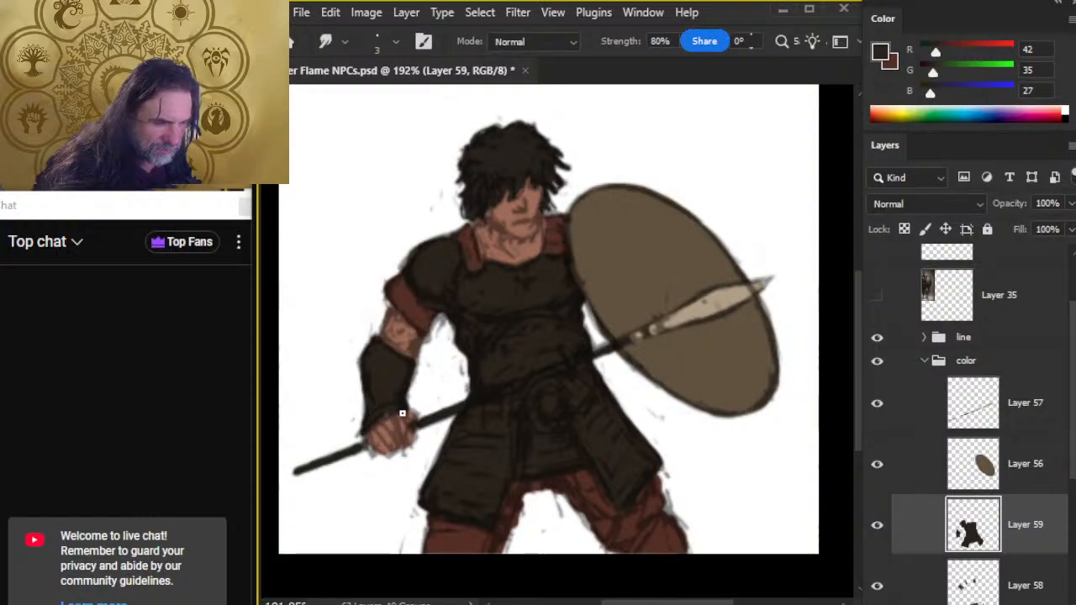
{"action": "key", "text": "b"}
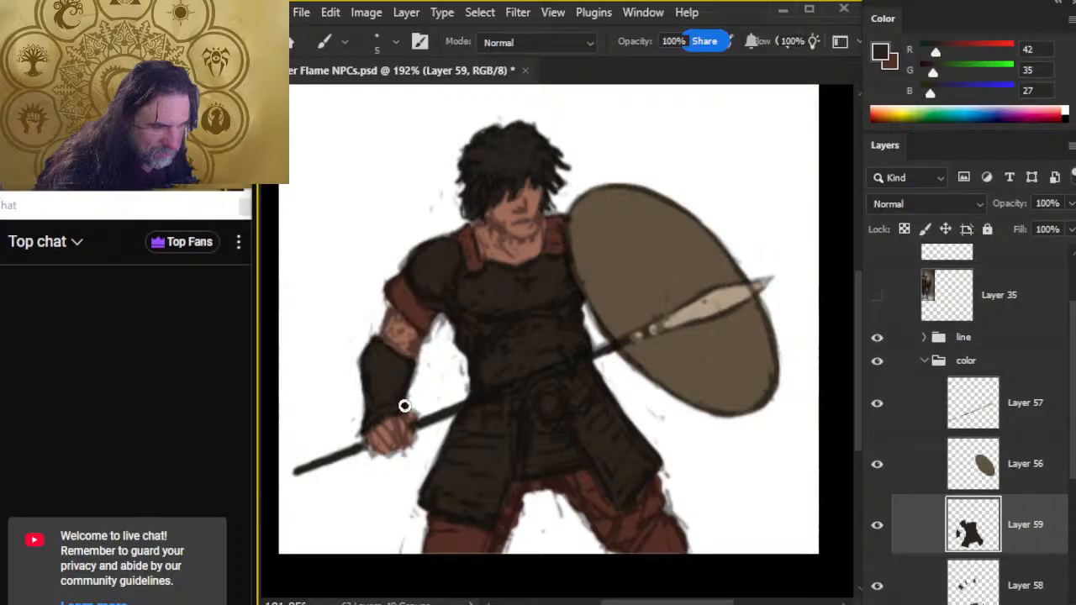
{"action": "key", "text": "r"}
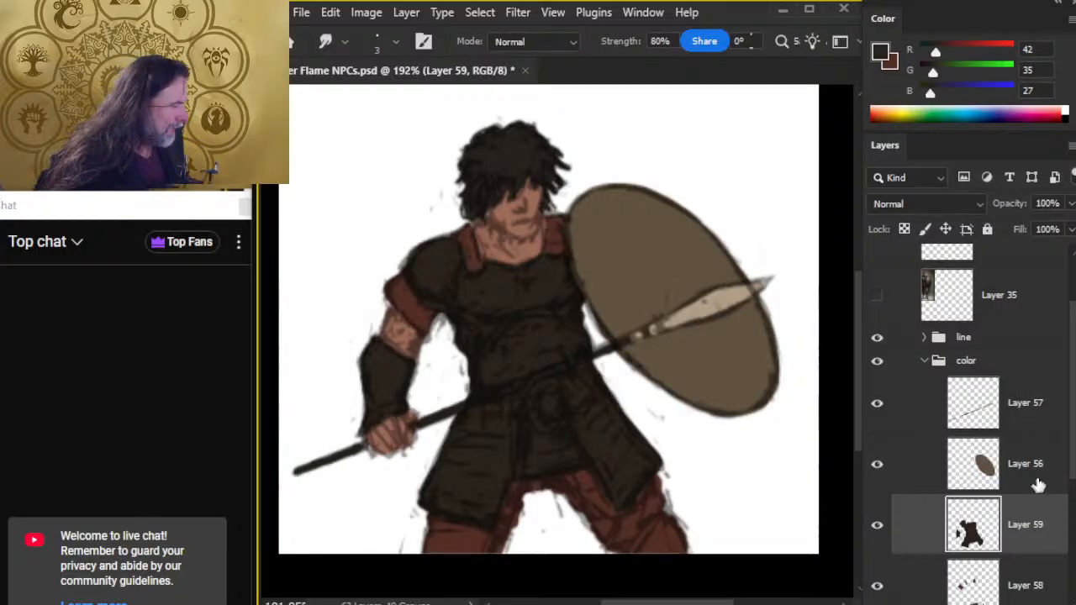
Create a new layer above Layer 59 and dab the belt buckle's center with brown RGB 96, 82, 62 sampled from the shield.
{"action": "key", "text": "ctrl+shift+alt+n"}
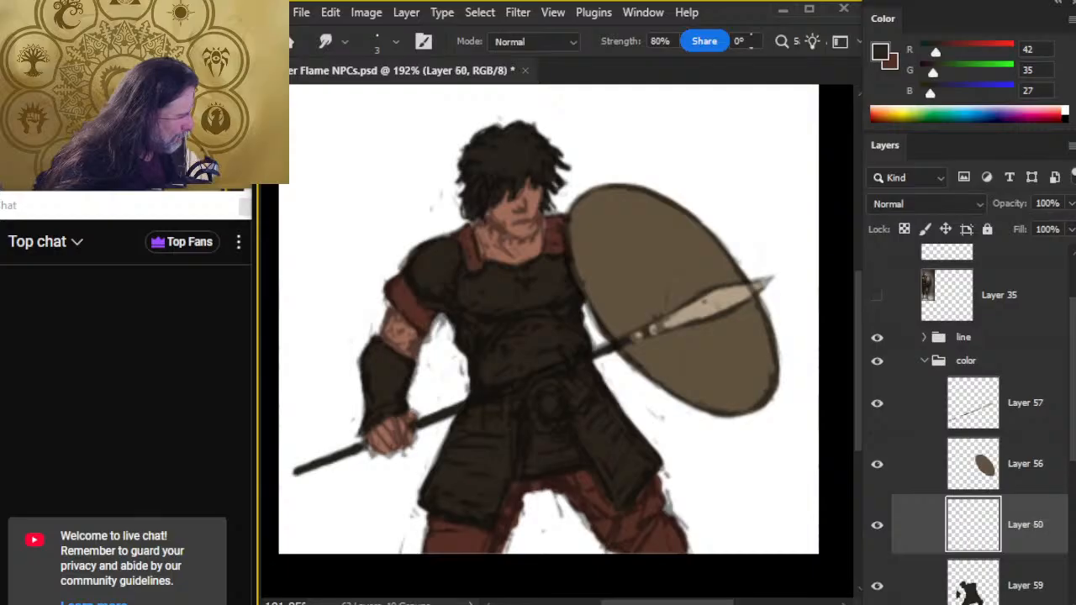
{"action": "key", "text": "b"}
{"action": "left_click", "coordinate": [658, 280], "text": "alt"}
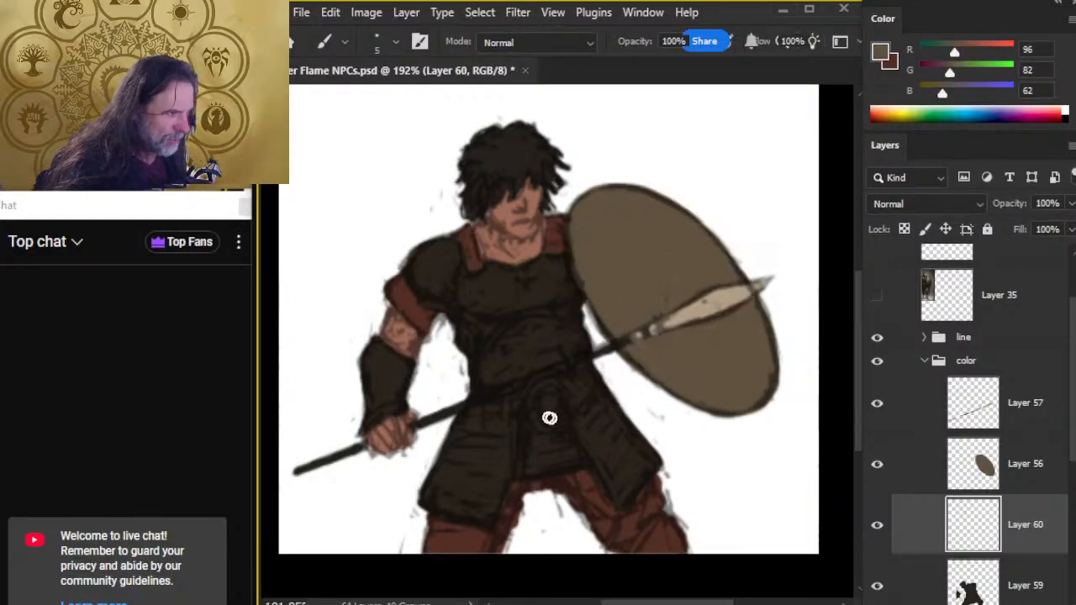
{"action": "left_click", "coordinate": [548, 402]}
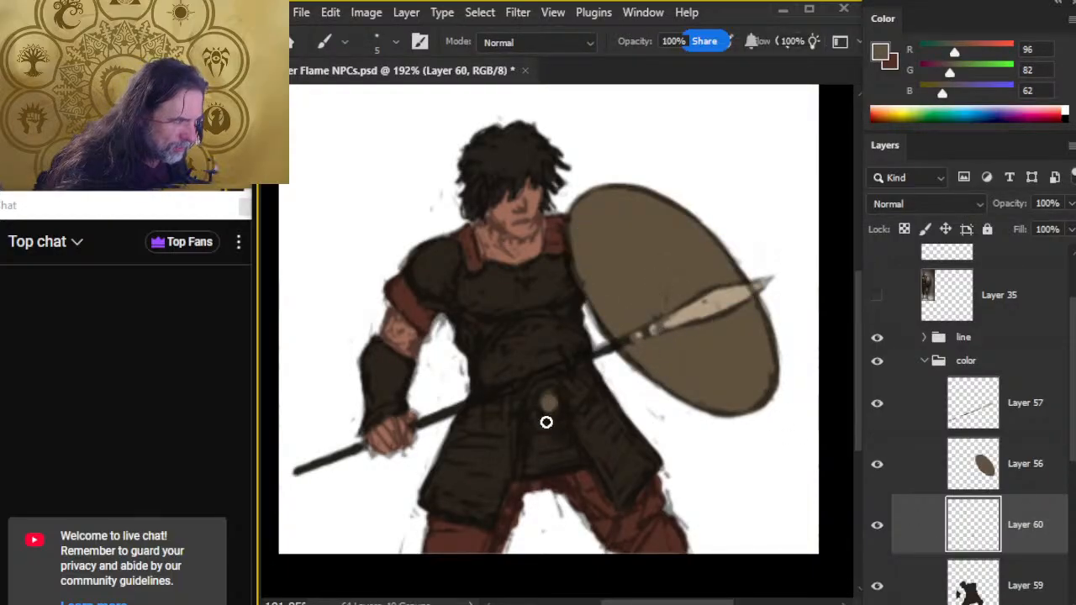
{"action": "key", "text": "z"}
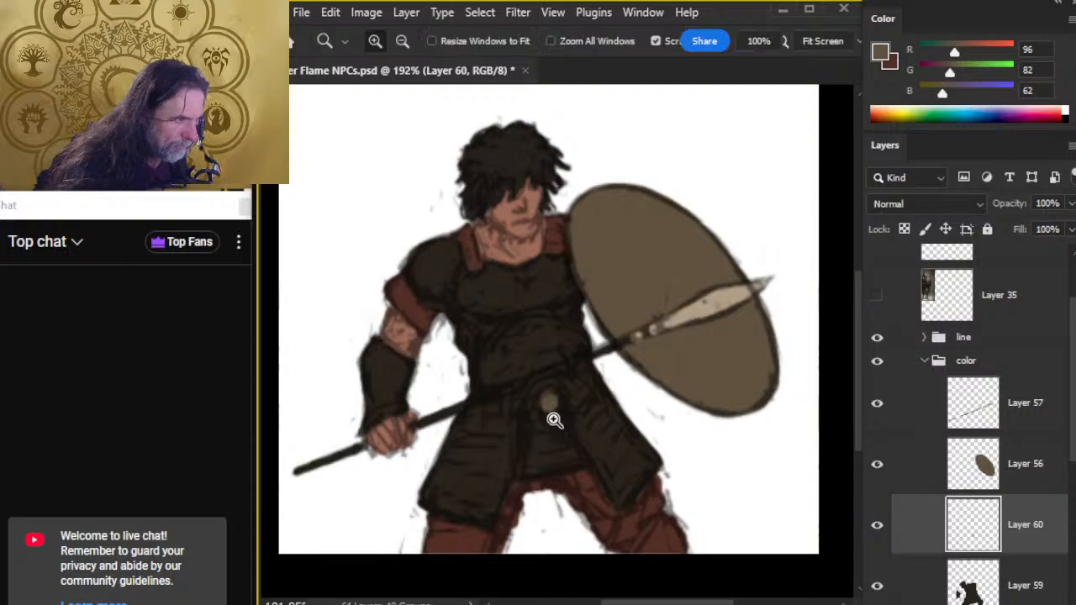
{"action": "left_click", "coordinate": [553, 420]}
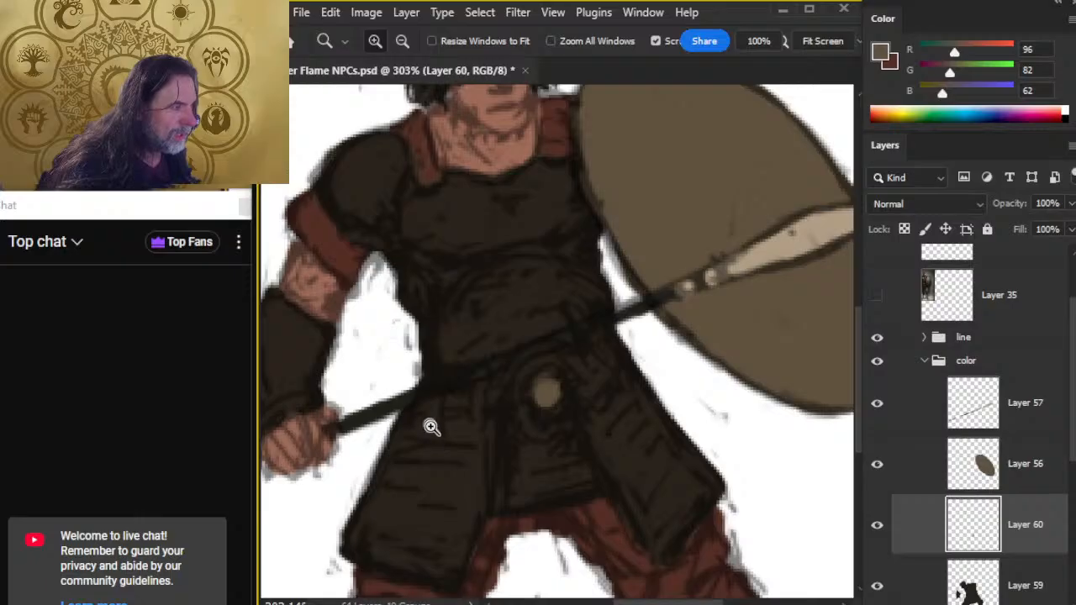
Touch up the belt buckle's center with brown RGB 96, 82, 62 on Layer 60.
{"action": "key", "text": "b"}
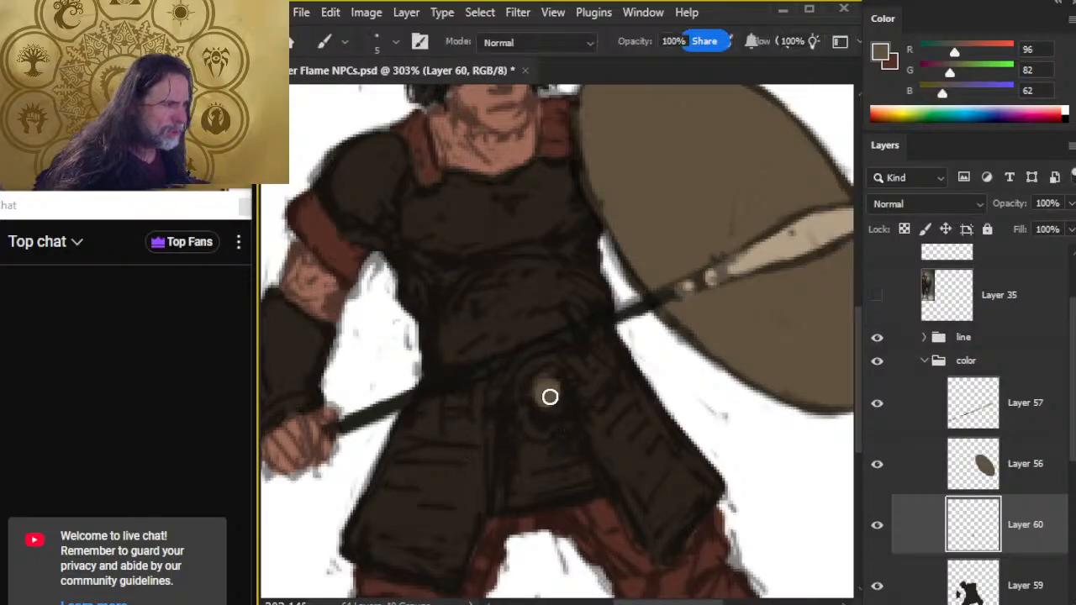
{"action": "left_click_drag", "start_coordinate": [549, 396], "coordinate": [546, 399]}
{"action": "key", "text": "z"}
{"action": "left_click", "coordinate": [581, 488], "text": "alt"}
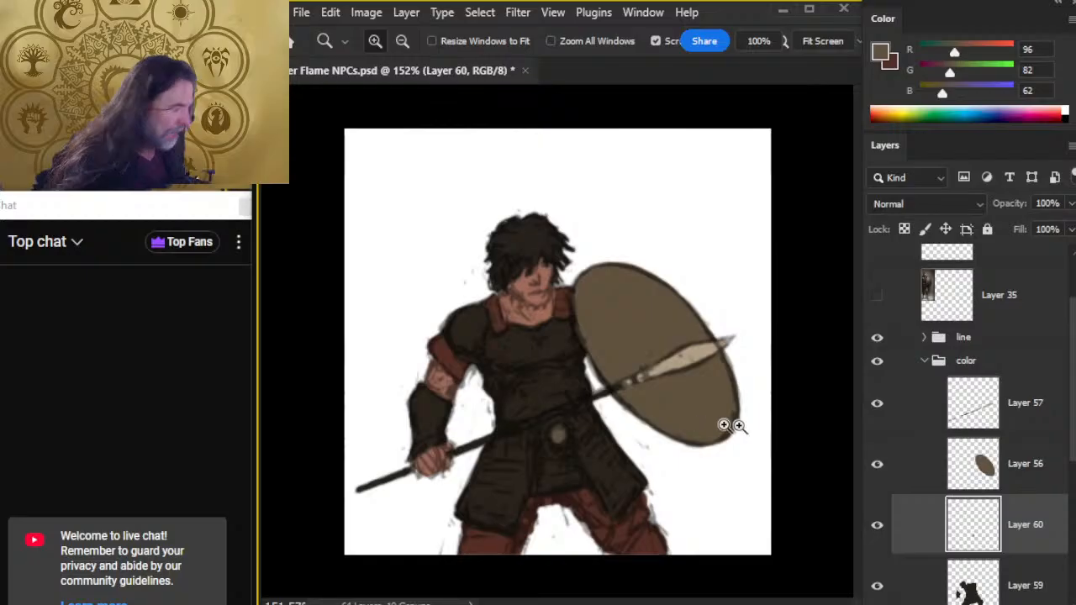
Move the spear color Layer 57 beneath Layer 30 and the shield color Layer 56 beneath Layer 29 in the line group.
{"action": "left_click_drag", "start_coordinate": [1074, 430], "coordinate": [1072, 526]}
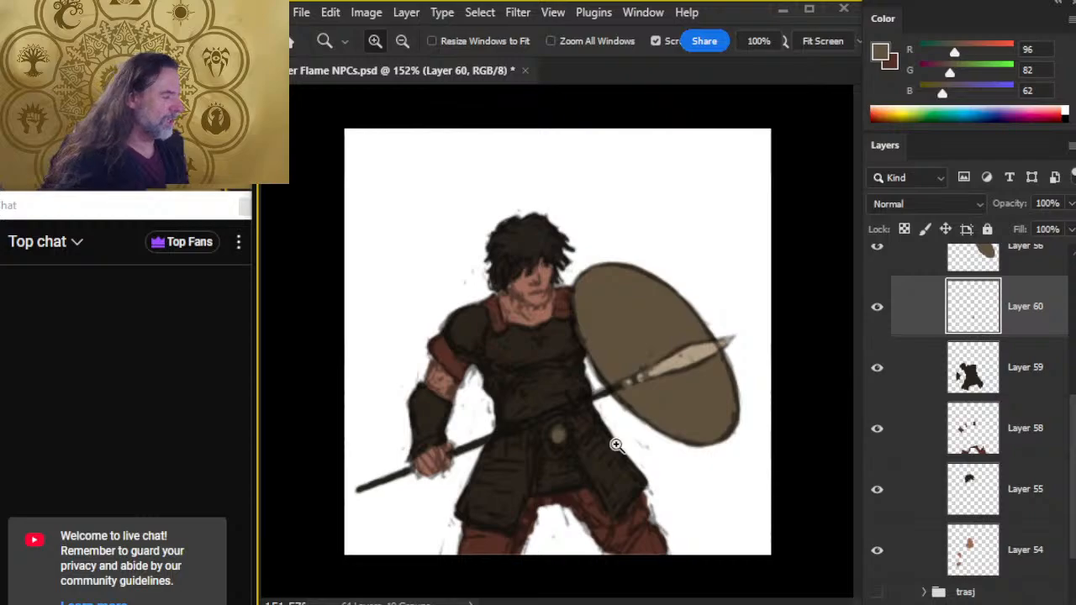
{"action": "scroll", "coordinate": [924, 336], "scroll_direction": "up", "scroll_amount": 3}
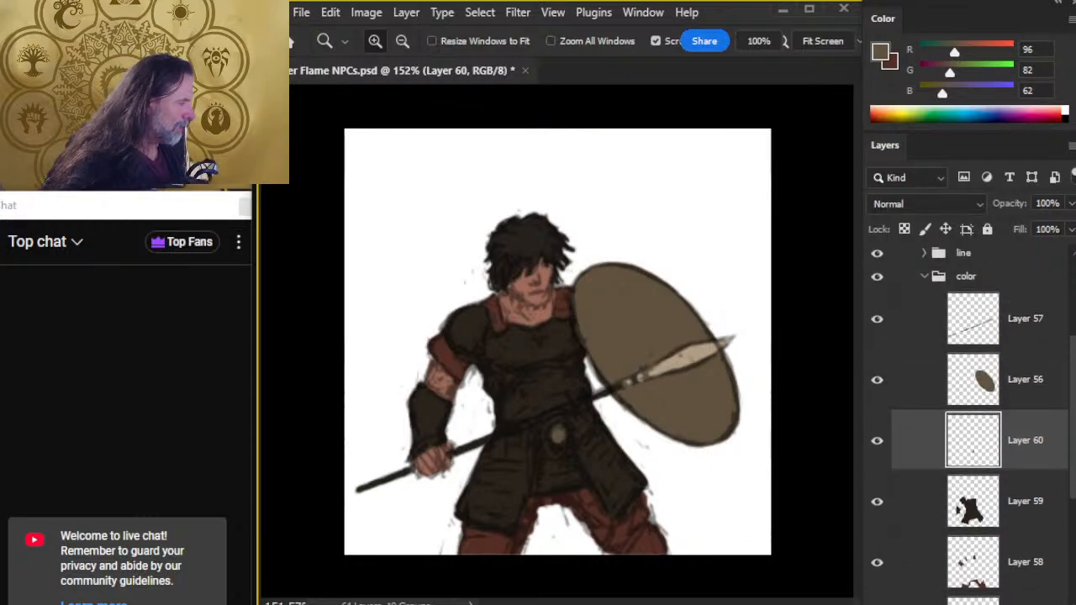
{"action": "left_click", "coordinate": [922, 252]}
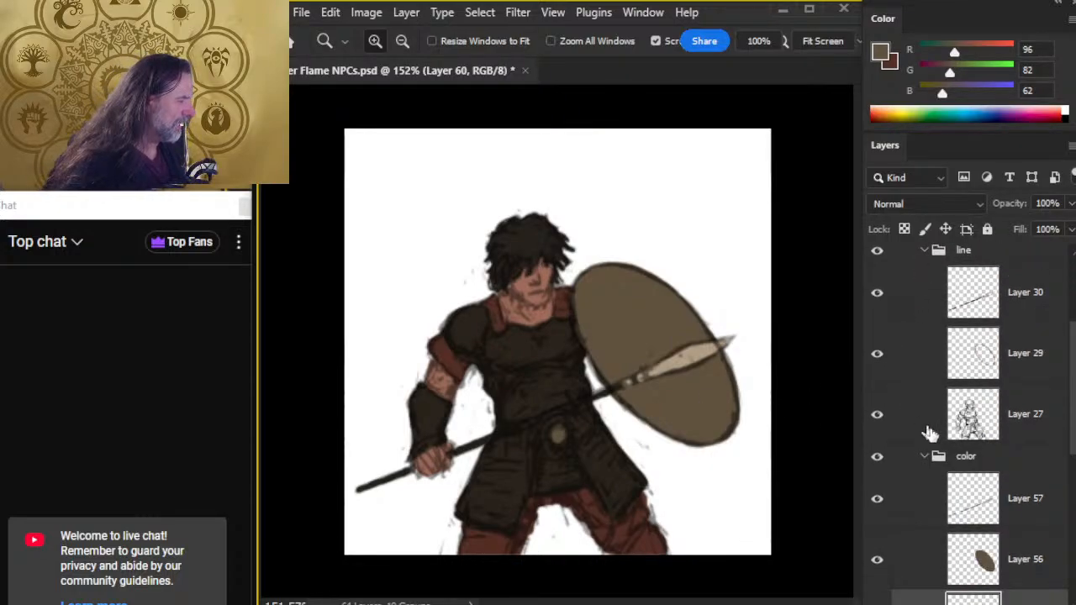
{"action": "left_click_drag", "start_coordinate": [1045, 500], "coordinate": [1040, 333]}
{"action": "left_click_drag", "start_coordinate": [1031, 580], "coordinate": [1040, 446]}
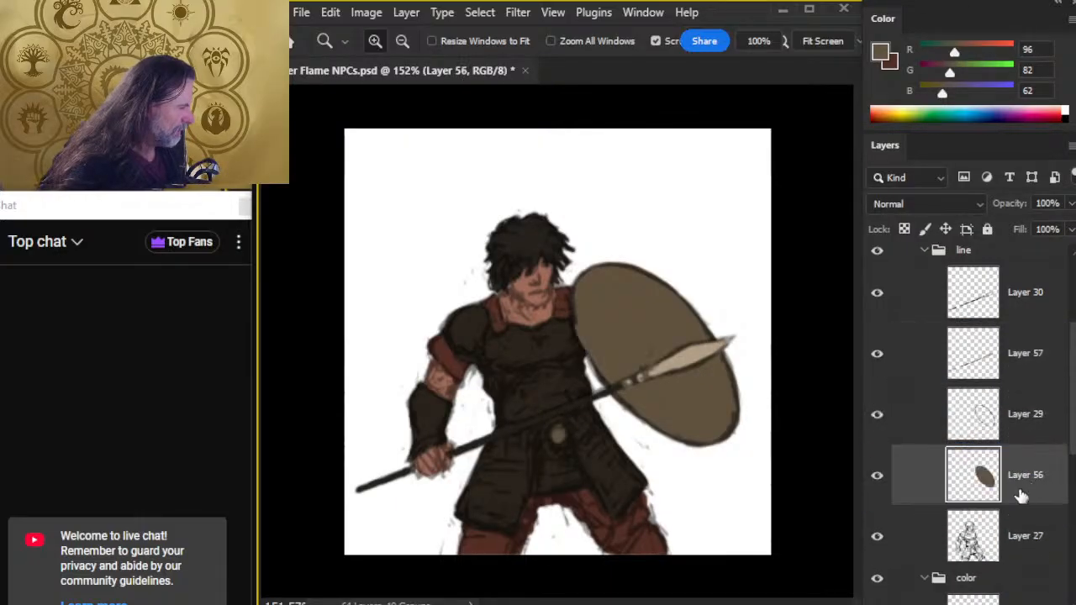
Group Layer 30 and Layer 57 and name the group "spear".
{"action": "left_click", "coordinate": [1026, 308]}
{"action": "left_click", "coordinate": [1029, 363], "text": "shift"}
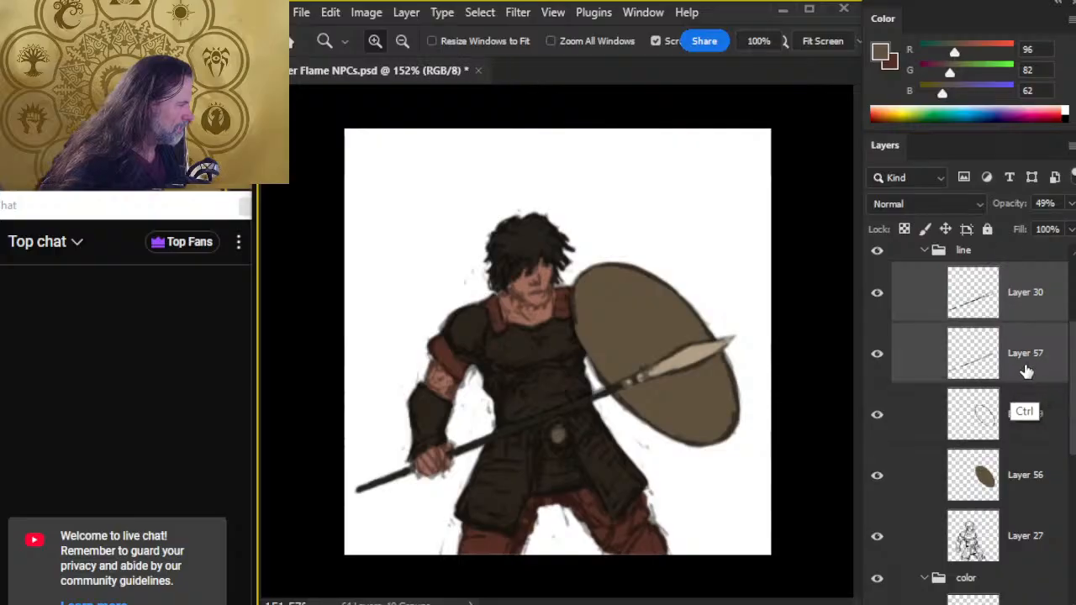
{"action": "key", "text": "ctrl+g"}
{"action": "double_click", "coordinate": [1001, 274]}
{"action": "type", "text": "s"}
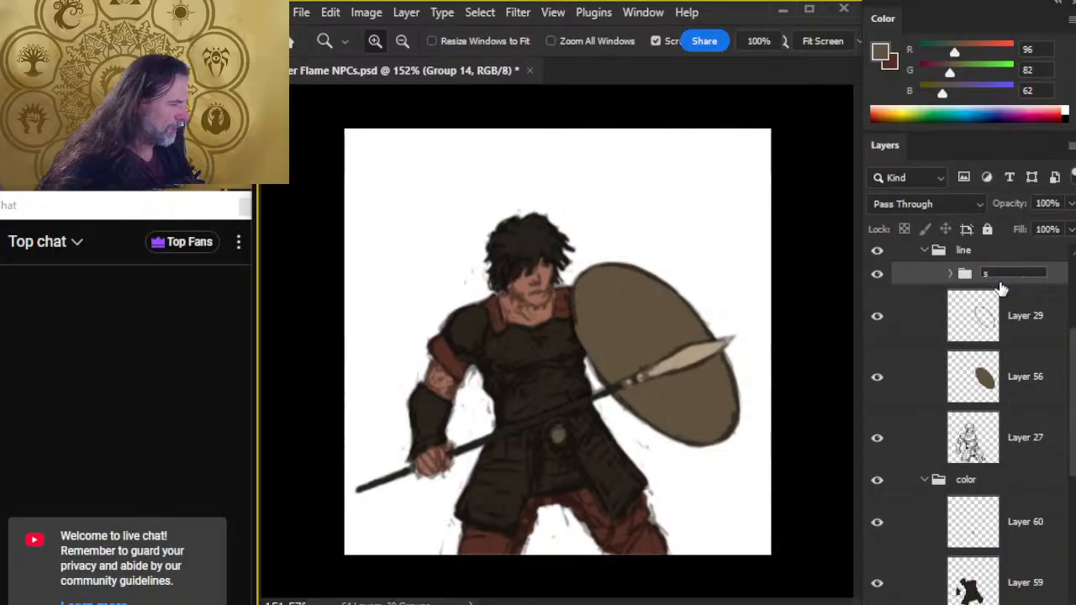
{"action": "type", "text": "pear"}
{"action": "key", "text": "Return"}
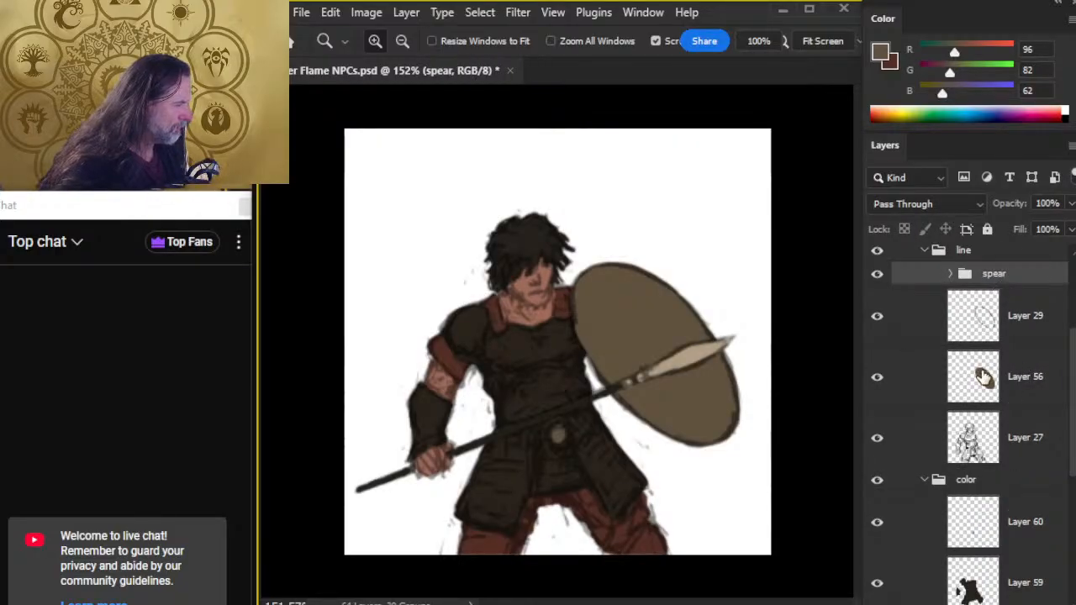
Group Layer 29 and Layer 56 and name the group "shield".
{"action": "left_click", "coordinate": [1032, 318]}
{"action": "left_click", "coordinate": [1026, 387], "text": "ctrl"}
{"action": "key", "text": "ctrl+g"}
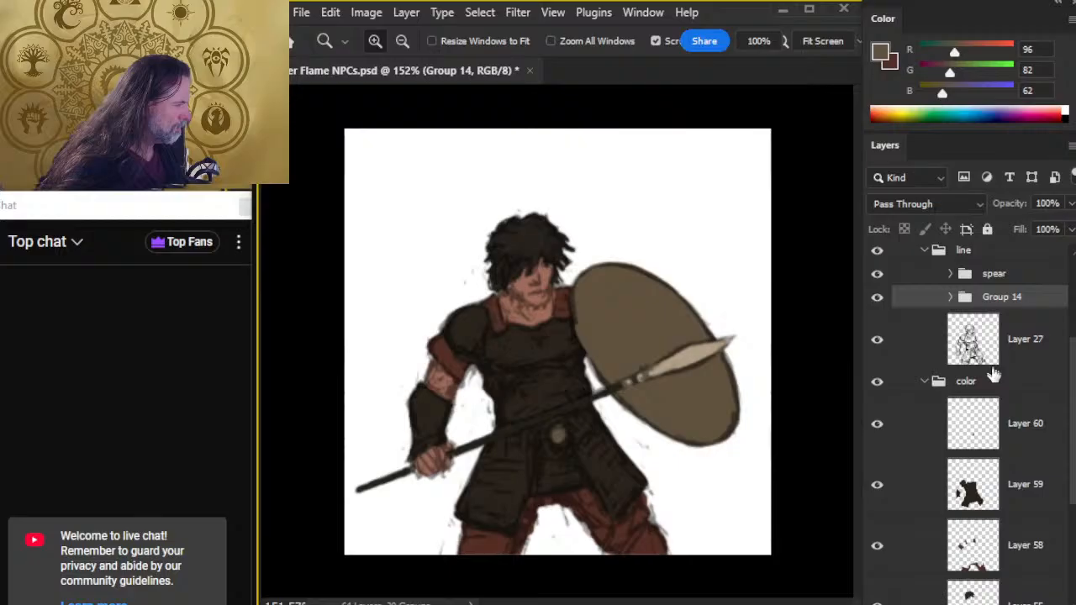
{"action": "double_click", "coordinate": [1006, 302]}
{"action": "type", "text": "shie"}
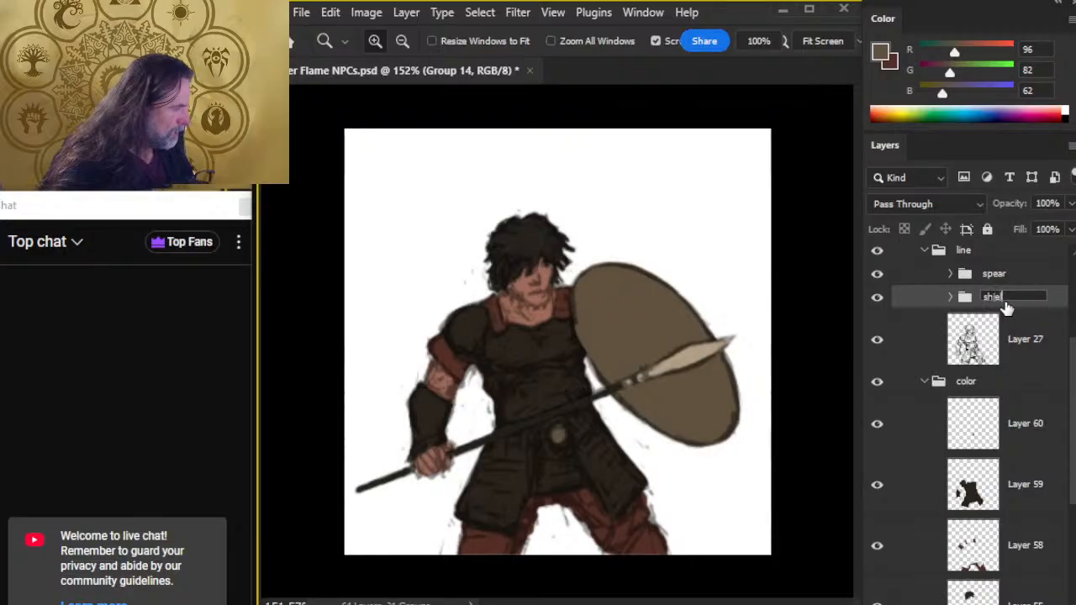
{"action": "type", "text": "ld"}
{"action": "key", "text": "Return"}
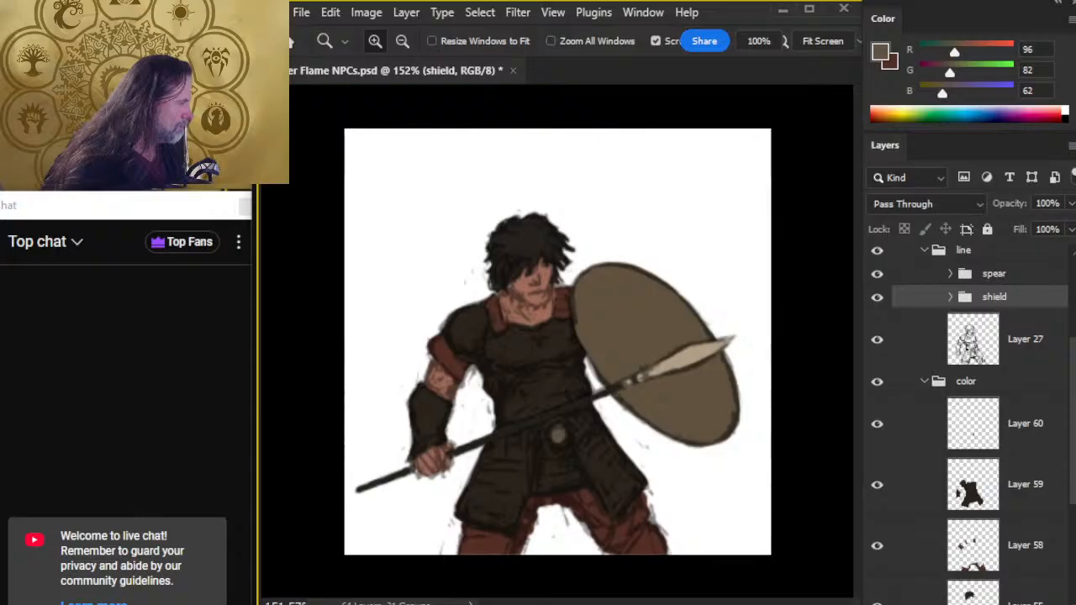
Move the spear and shield groups out of the line group to just above it, and collapse the line and color groups.
{"action": "scroll", "coordinate": [1002, 334], "scroll_direction": "up", "scroll_amount": 1}
{"action": "left_click_drag", "start_coordinate": [1012, 340], "coordinate": [1009, 306]}
{"action": "left_click_drag", "start_coordinate": [1008, 356], "coordinate": [942, 334]}
{"action": "left_click", "coordinate": [924, 362]}
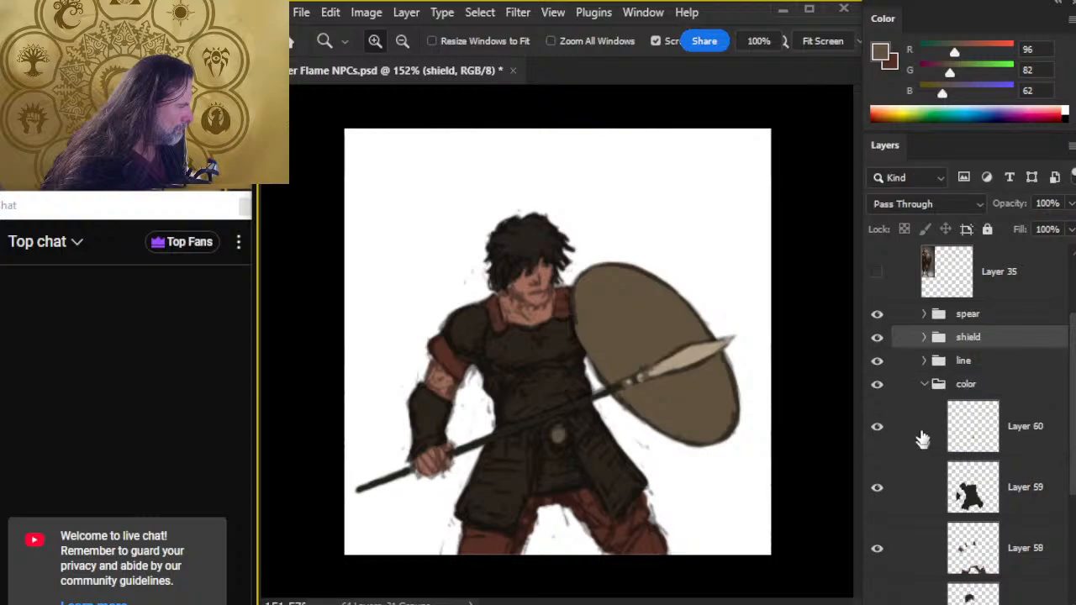
{"action": "left_click", "coordinate": [925, 384]}
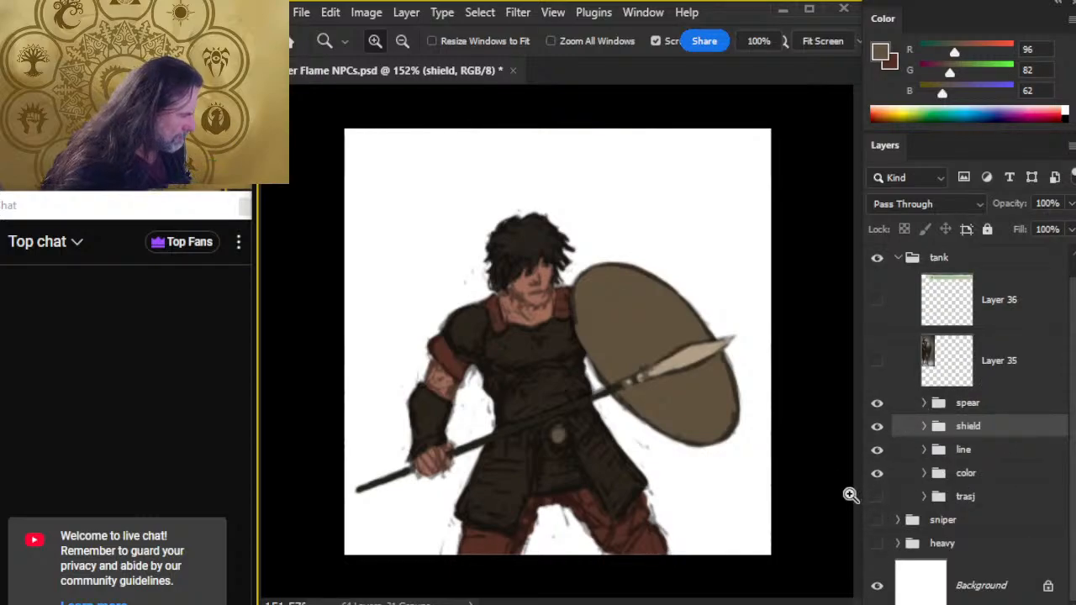
Check the spear and shield groups in isolation by toggling group visibility, and restore the line and color groups.
{"action": "left_click_drag", "start_coordinate": [877, 450], "coordinate": [876, 476]}
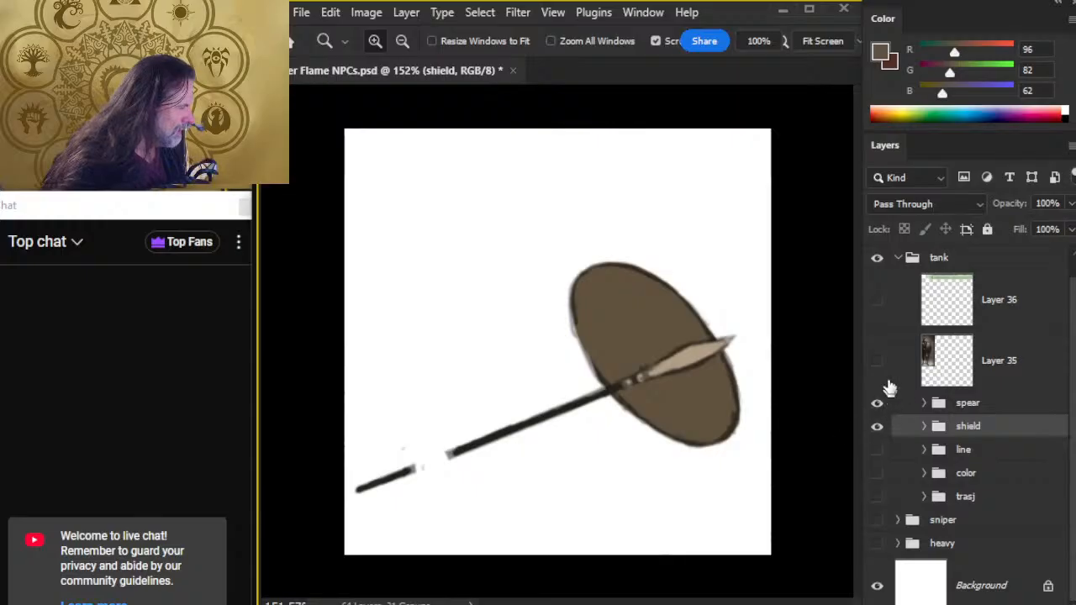
{"action": "left_click", "coordinate": [878, 426]}
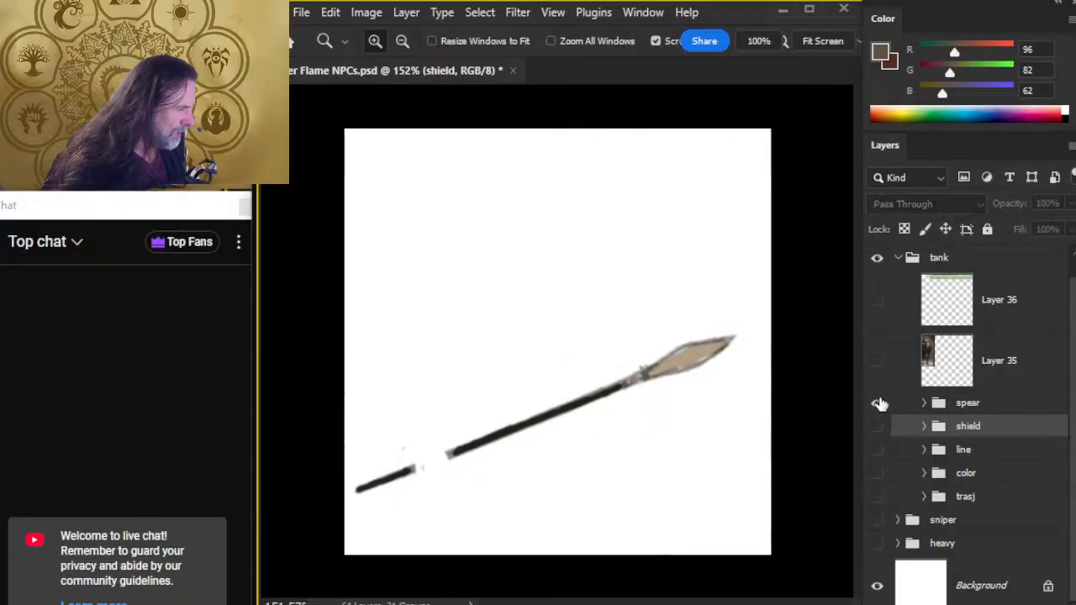
{"action": "left_click", "coordinate": [878, 426]}
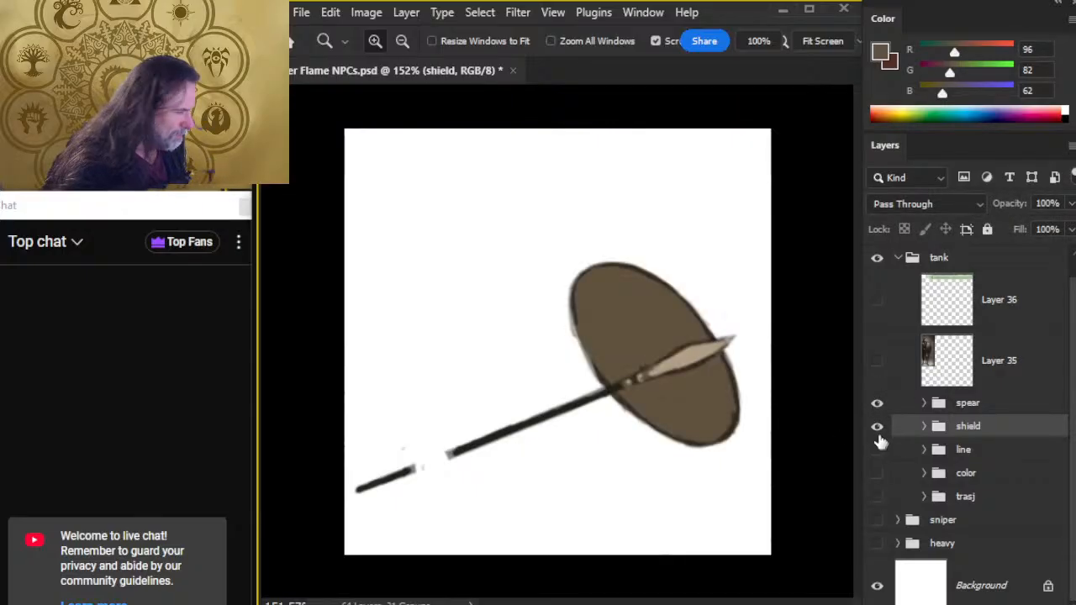
{"action": "left_click", "coordinate": [877, 426]}
{"action": "left_click", "coordinate": [877, 426]}
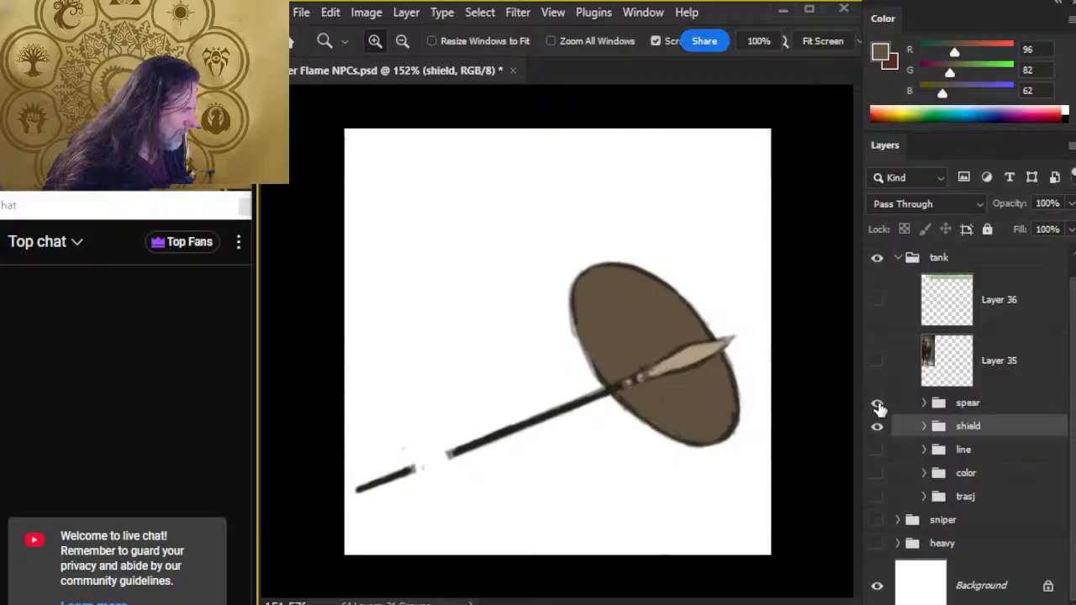
{"action": "left_click", "coordinate": [877, 404]}
{"action": "left_click", "coordinate": [877, 403]}
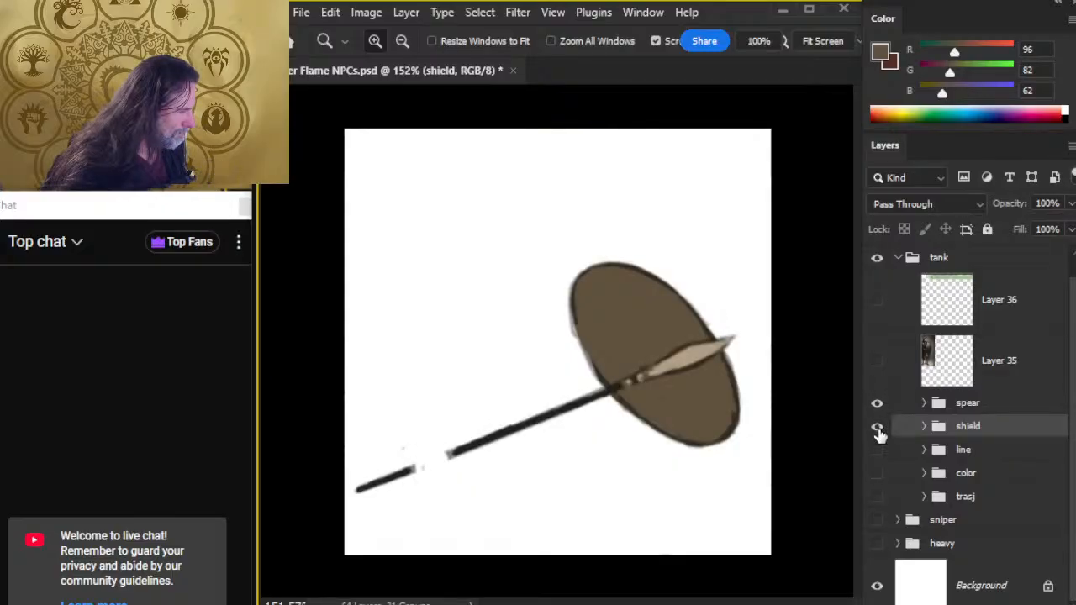
{"action": "left_click", "coordinate": [878, 427]}
{"action": "left_click", "coordinate": [877, 426]}
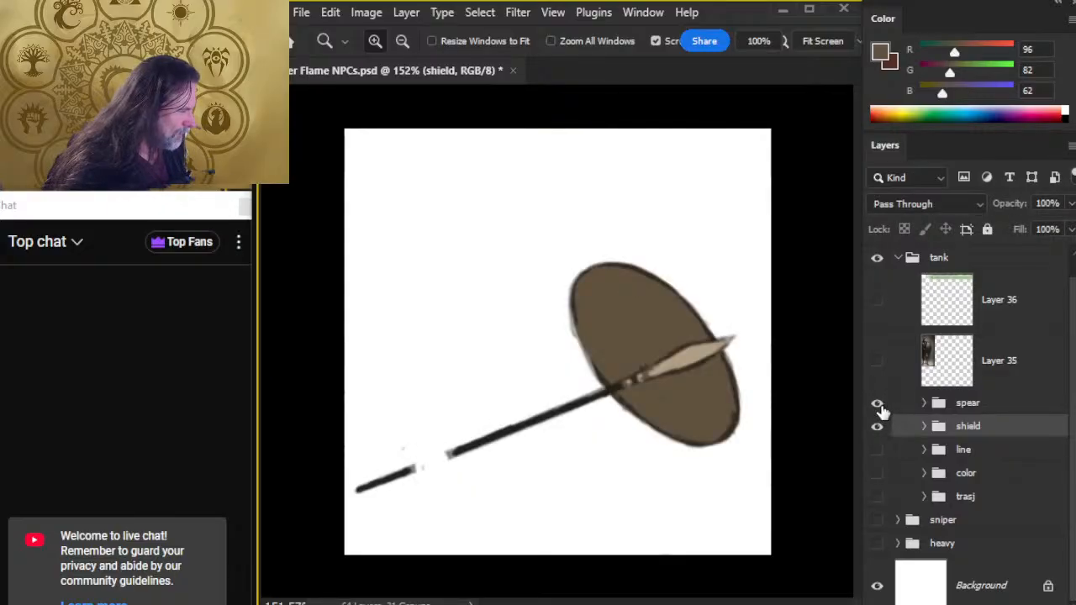
{"action": "left_click", "coordinate": [877, 450]}
{"action": "left_click", "coordinate": [877, 473]}
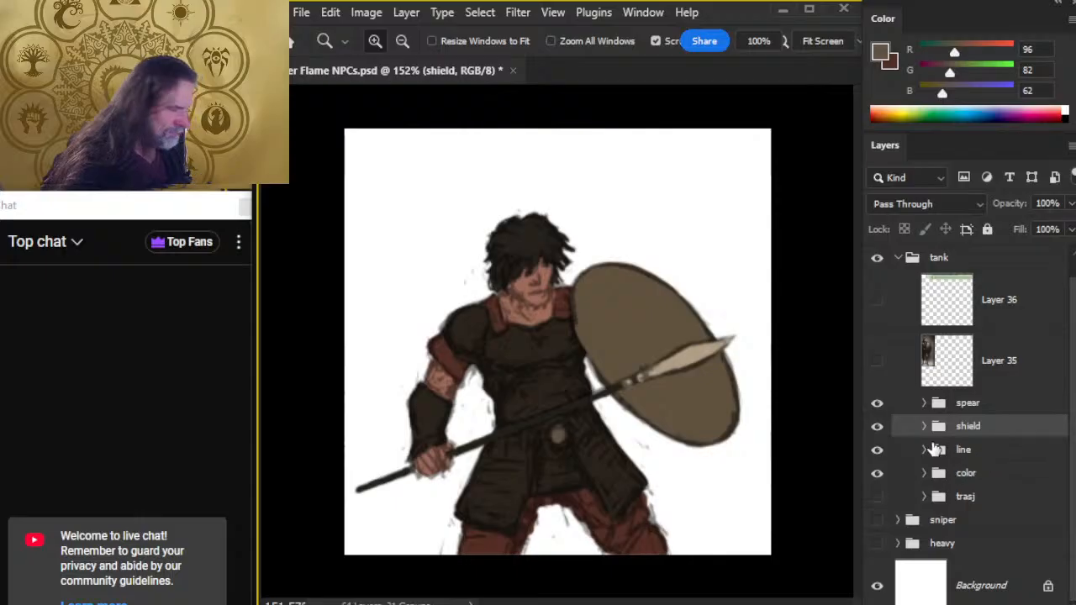
Group the line and color groups together and duplicate the combined group.
{"action": "left_click", "coordinate": [1002, 452]}
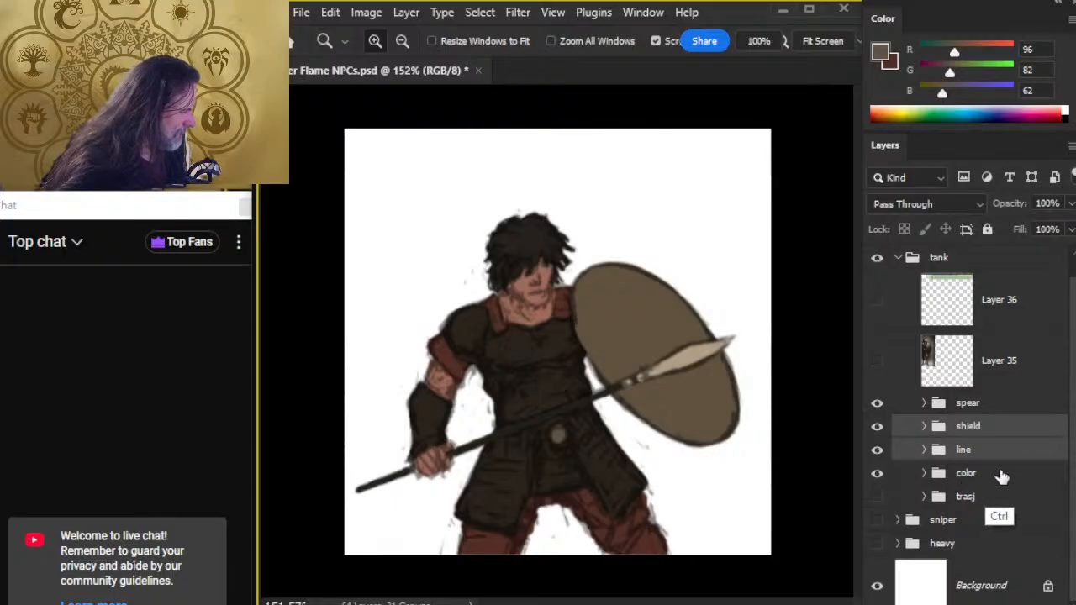
{"action": "left_click", "coordinate": [1000, 475], "text": "ctrl"}
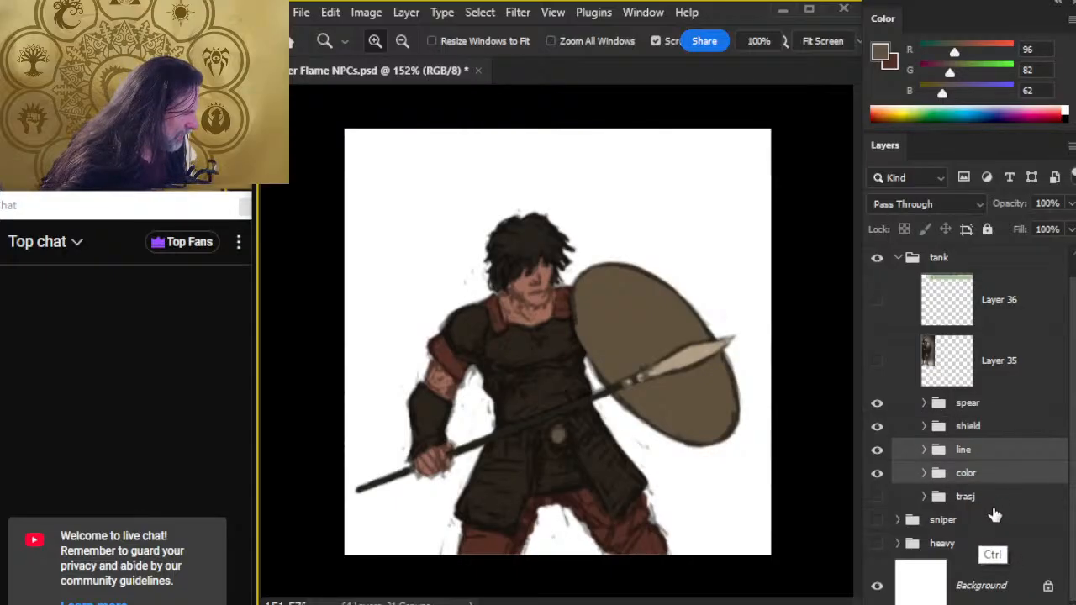
{"action": "key", "text": "ctrl+g"}
{"action": "right_click", "coordinate": [988, 474]}
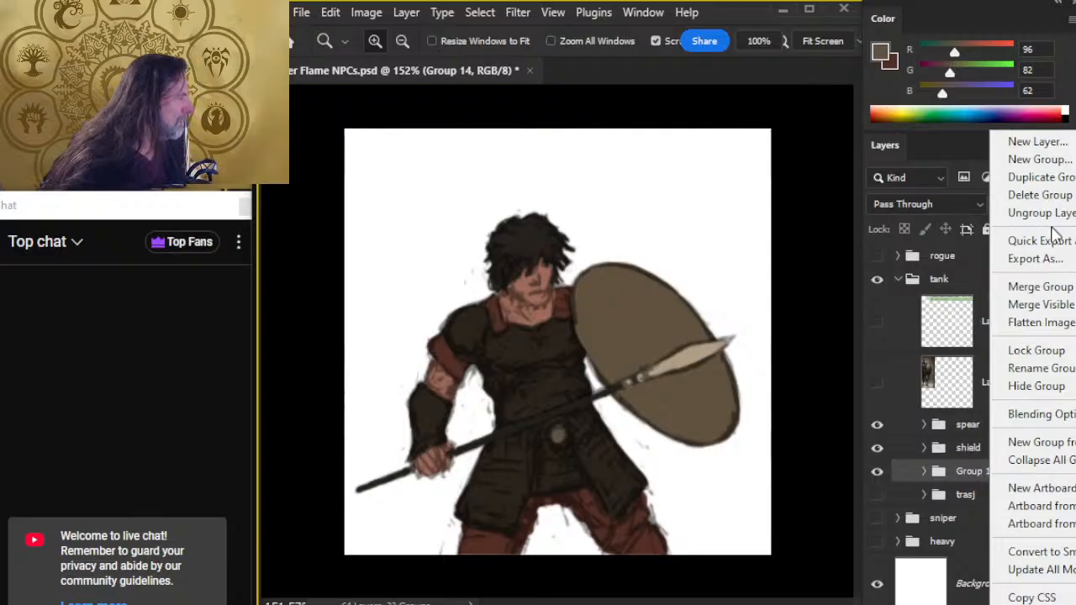
{"action": "left_click", "coordinate": [1039, 178]}
{"action": "key", "text": "Return"}
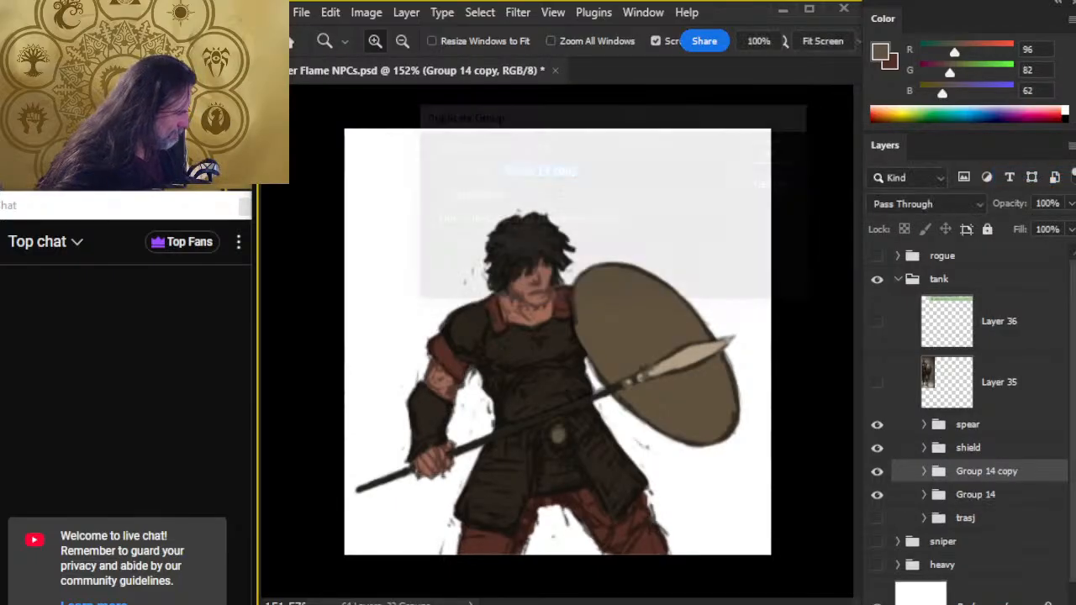
Hide the original Group 14 and merge Group 14 copy into a single layer.
{"action": "left_click", "coordinate": [876, 495]}
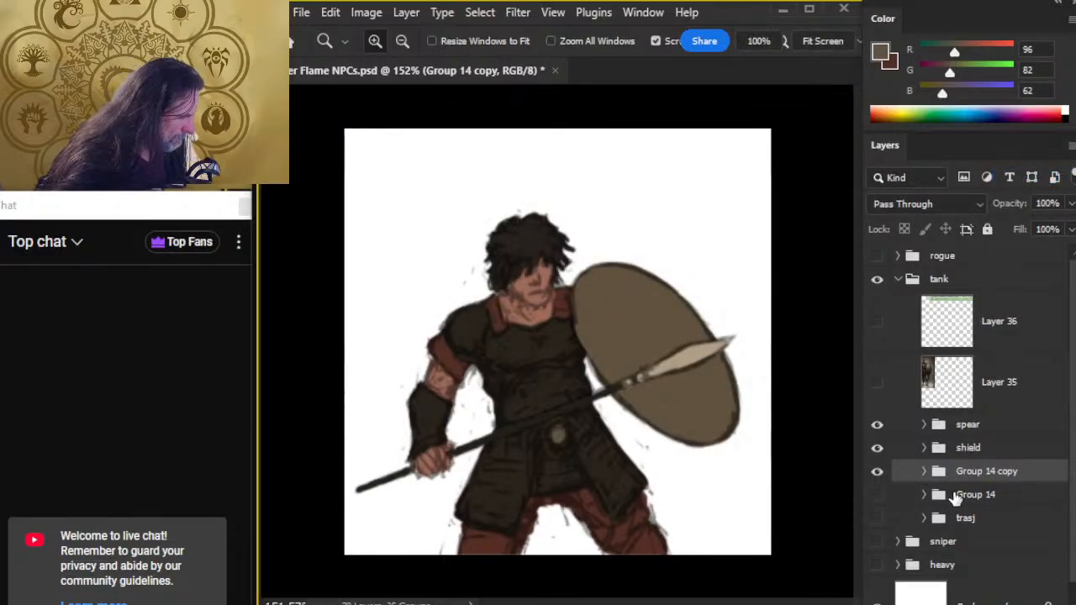
{"action": "right_click", "coordinate": [963, 476]}
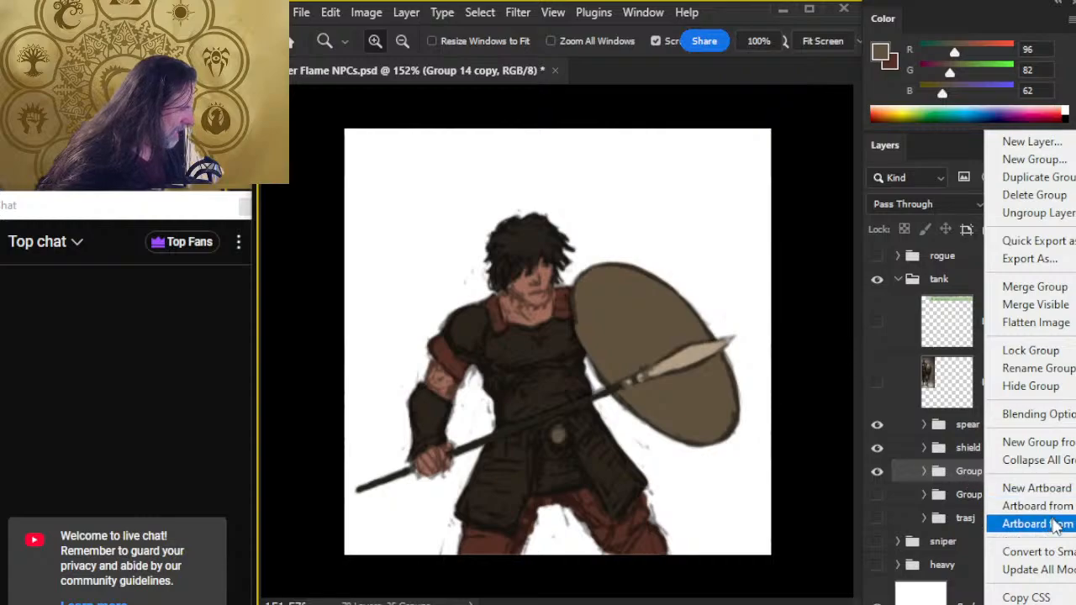
{"action": "left_click", "coordinate": [1035, 287]}
Try a size 10 eraser stroke diagonally across the merged figure's chest, then undo it.
{"action": "key", "text": "e"}
{"action": "key", "text": "bracketright"}
{"action": "key", "text": "bracketright"}
{"action": "left_click_drag", "start_coordinate": [575, 274], "coordinate": [489, 425]}
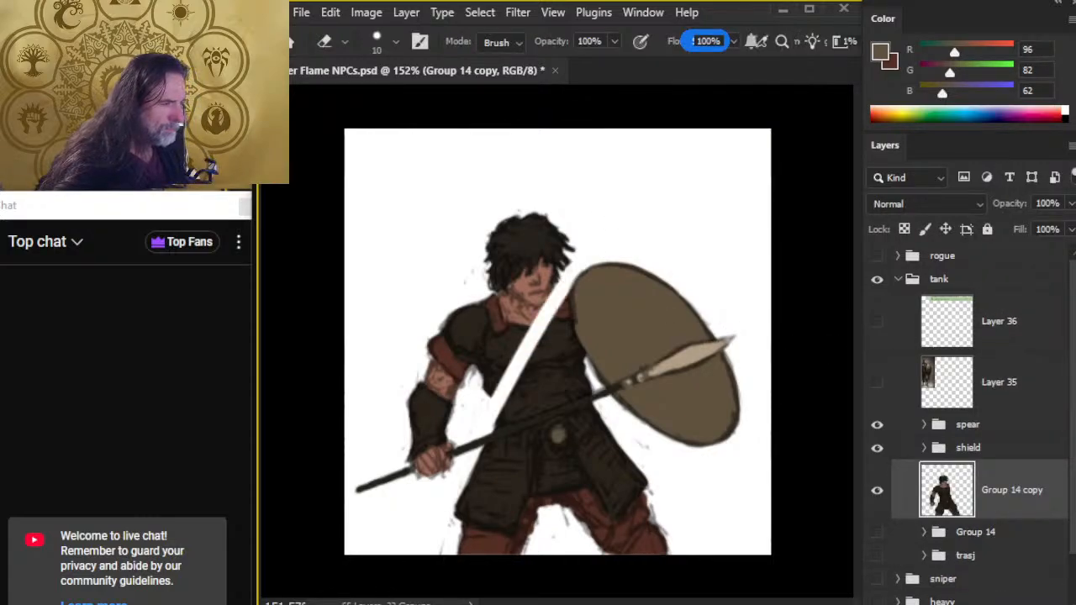
{"action": "key", "text": "ctrl+z"}
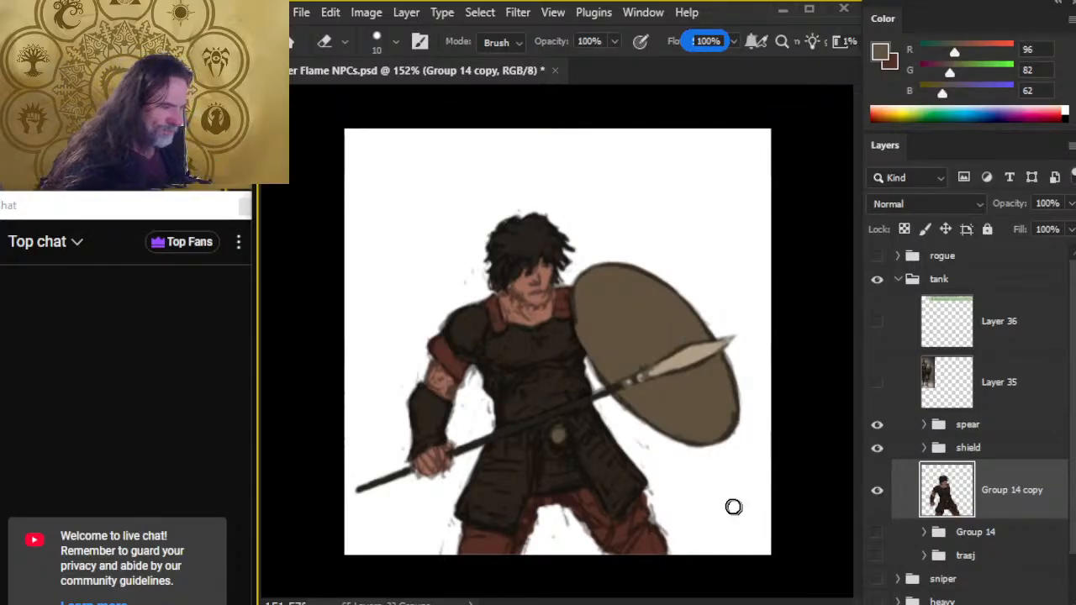
Hide the spear and shield groups and erase the stray lines and specks beside the figure's waist on Group 14 copy.
{"action": "left_click", "coordinate": [877, 427]}
{"action": "left_click", "coordinate": [877, 427]}
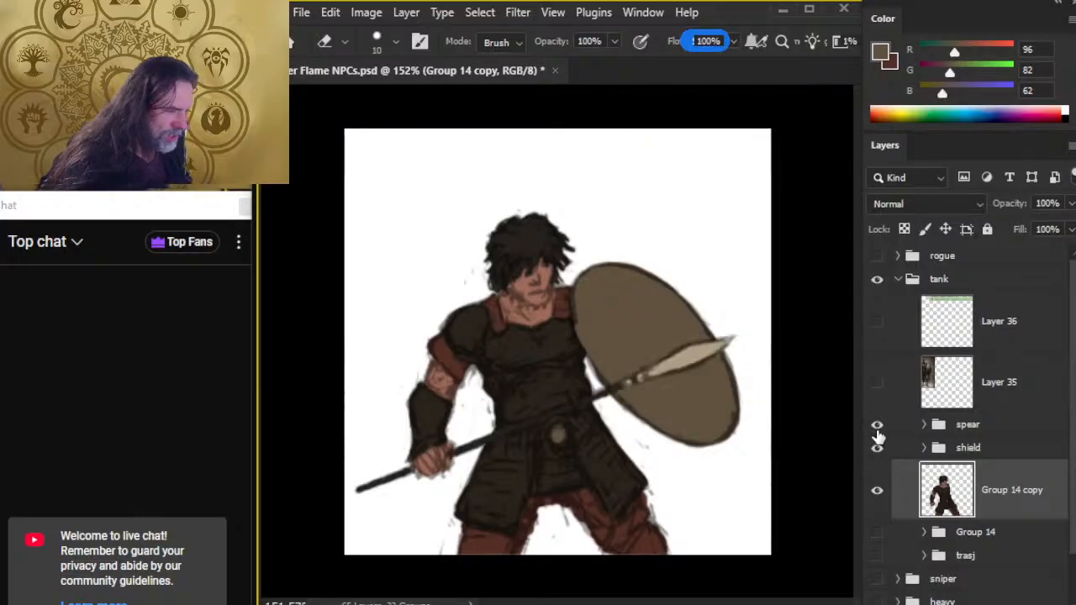
{"action": "left_click", "coordinate": [878, 448]}
{"action": "left_click", "coordinate": [877, 448]}
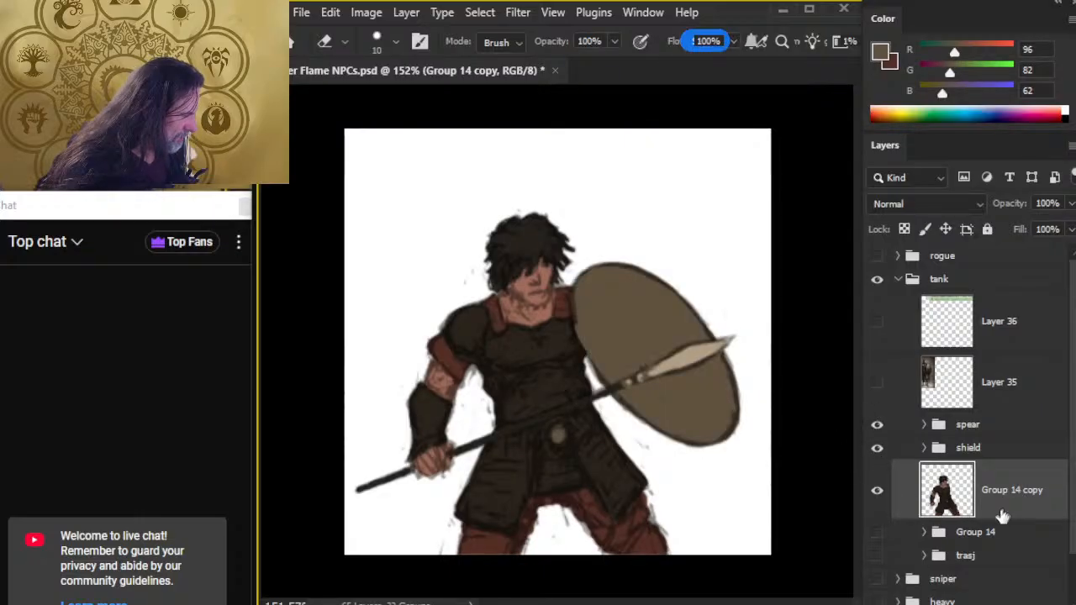
{"action": "left_click", "coordinate": [877, 425]}
{"action": "left_click", "coordinate": [878, 450]}
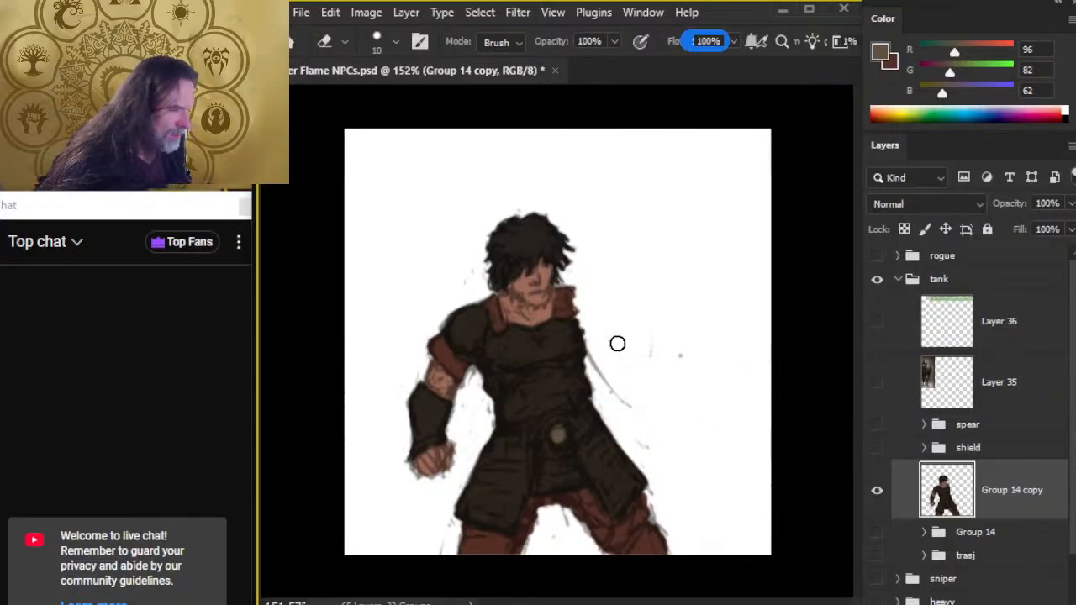
{"action": "left_click_drag", "start_coordinate": [605, 390], "coordinate": [657, 461]}
{"action": "mouse_move", "coordinate": [652, 340]}
{"action": "left_mouse_down"}
{"action": "mouse_move", "coordinate": [666, 405]}
{"action": "mouse_move", "coordinate": [701, 341]}
{"action": "mouse_move", "coordinate": [649, 335]}
{"action": "mouse_move", "coordinate": [650, 377]}
{"action": "left_mouse_up"}
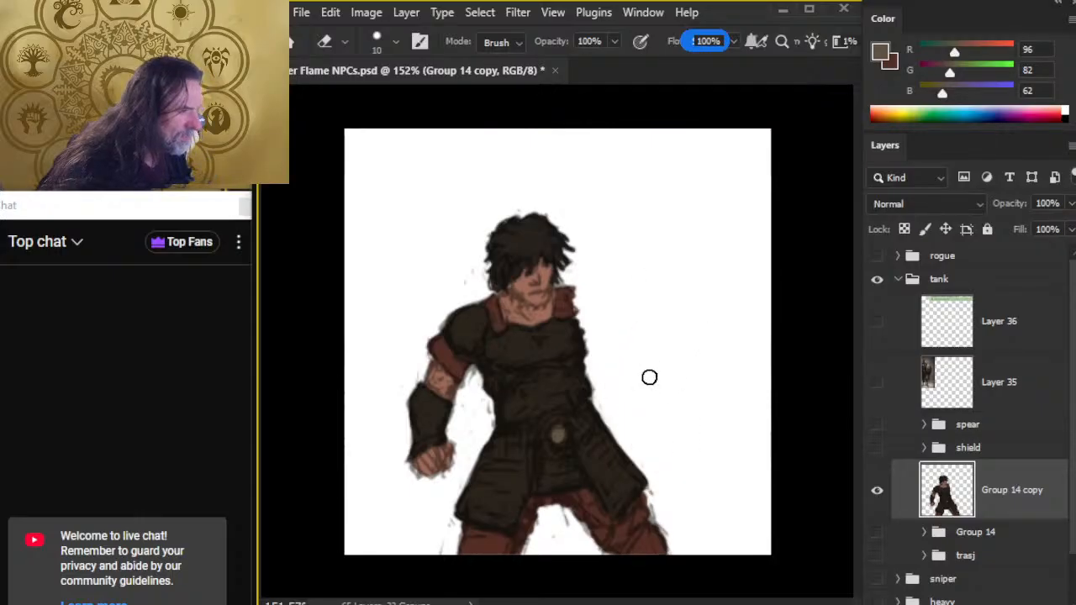
Try selecting the empty area around the figure with the Magic Wand, then deselect and return to the Eraser.
{"action": "key", "text": "w"}
{"action": "left_click", "coordinate": [445, 212]}
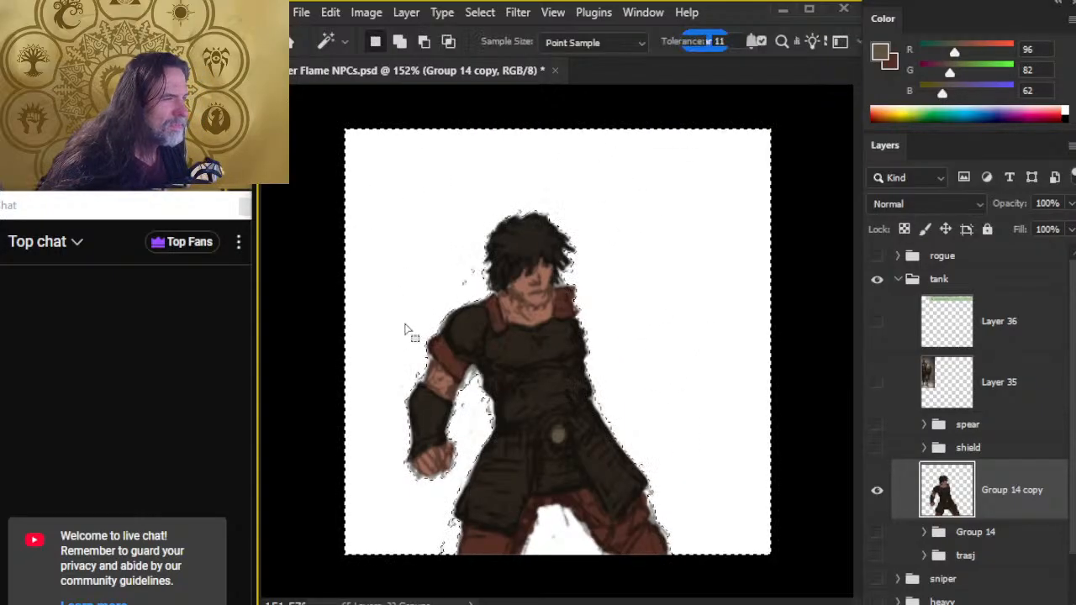
{"action": "key", "text": "ctrl+d"}
{"action": "key", "text": "e"}
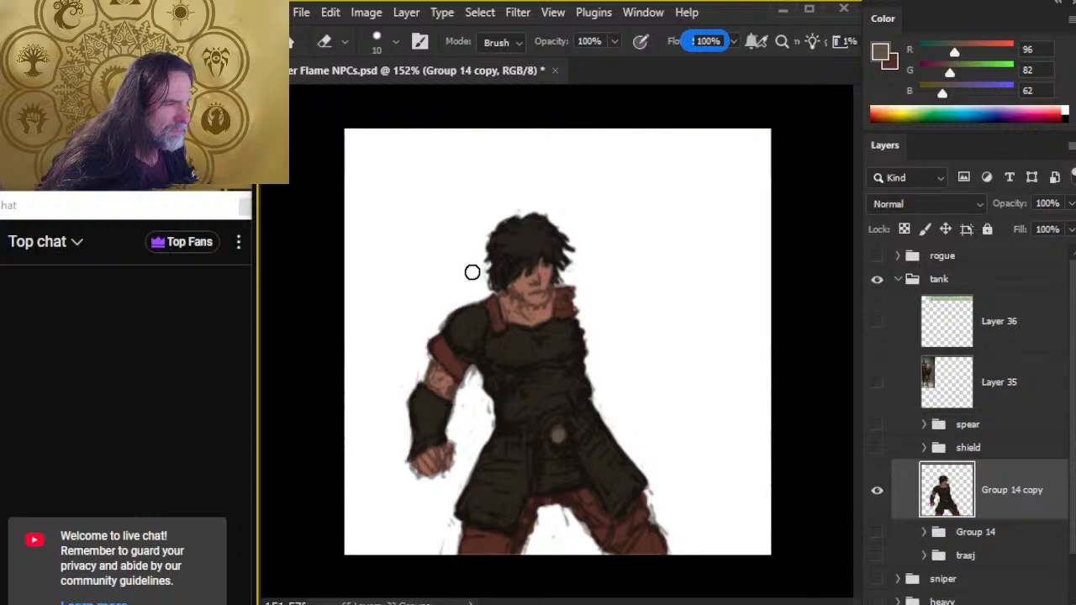
{"action": "key", "text": "w"}
{"action": "left_click", "coordinate": [353, 416]}
{"action": "key", "text": "ctrl+d"}
{"action": "key", "text": "e"}
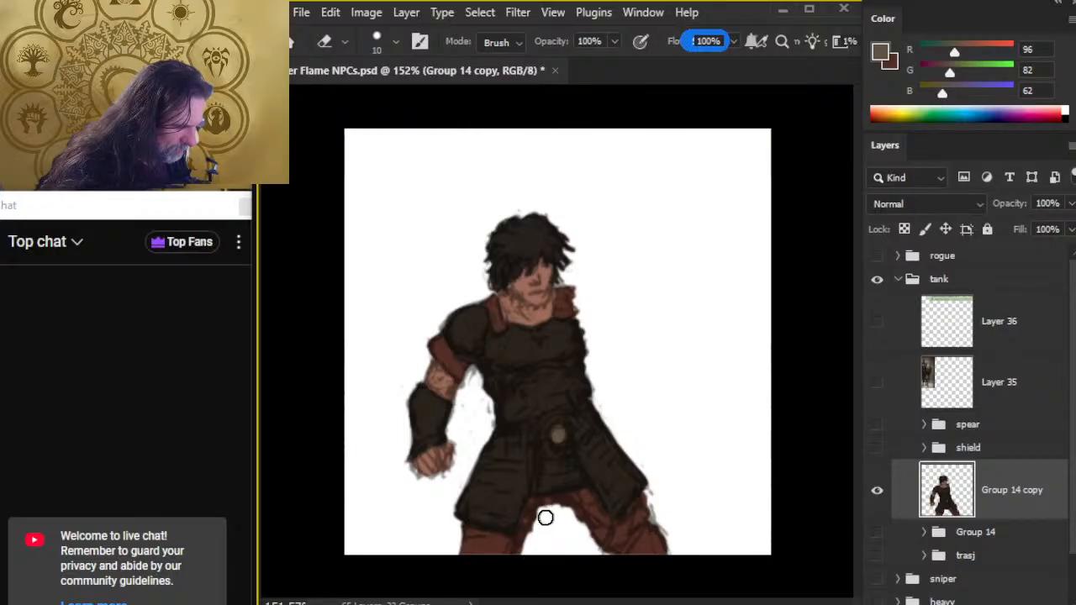
Erase the stray marks between the legs and along the outer thigh on Group 14 copy, reducing the eraser to size 8.
{"action": "left_click_drag", "start_coordinate": [566, 517], "coordinate": [603, 558]}
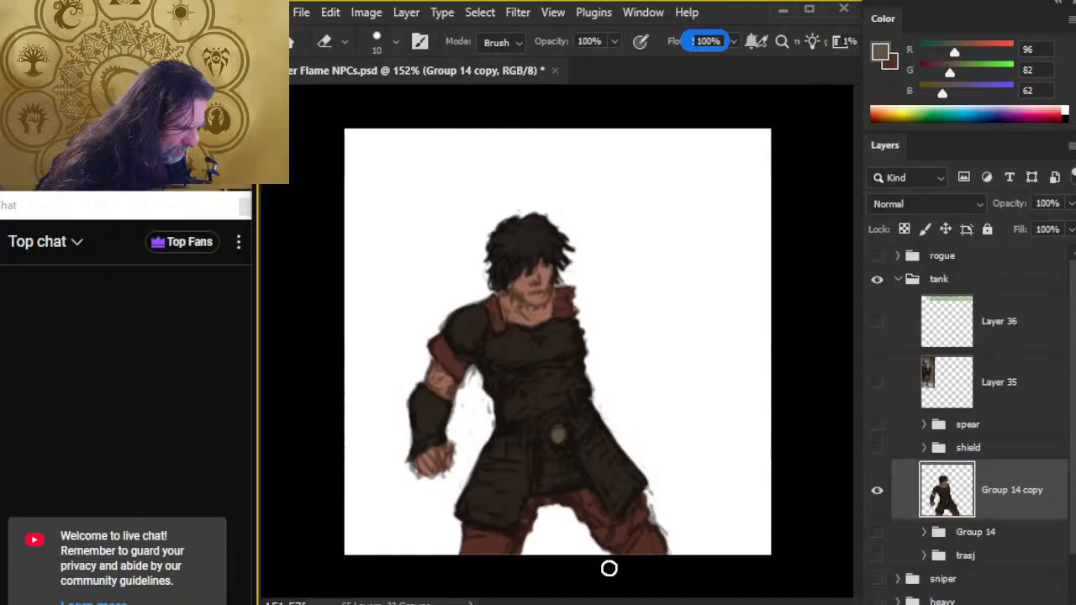
{"action": "key", "text": "bracketleft"}
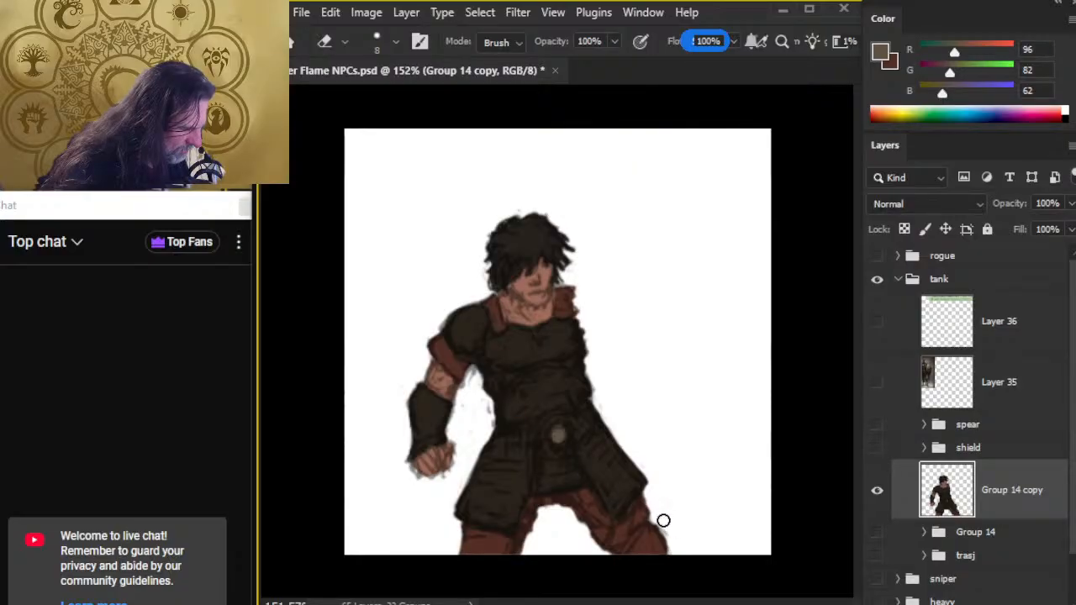
{"action": "left_click_drag", "start_coordinate": [663, 520], "coordinate": [671, 538]}
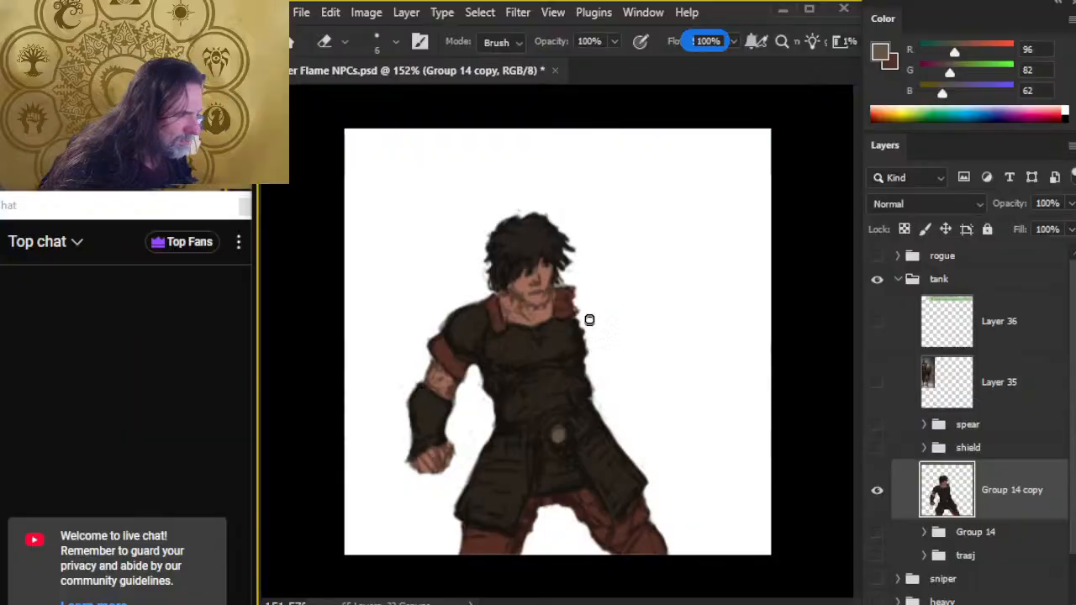
Clean up the merged figure's shoulder outline and hair tips with a size 3 eraser and the Smudge tool at 80% strength.
{"action": "key", "text": "bracketleft"}
{"action": "key", "text": "bracketleft"}
{"action": "key", "text": "bracketleft"}
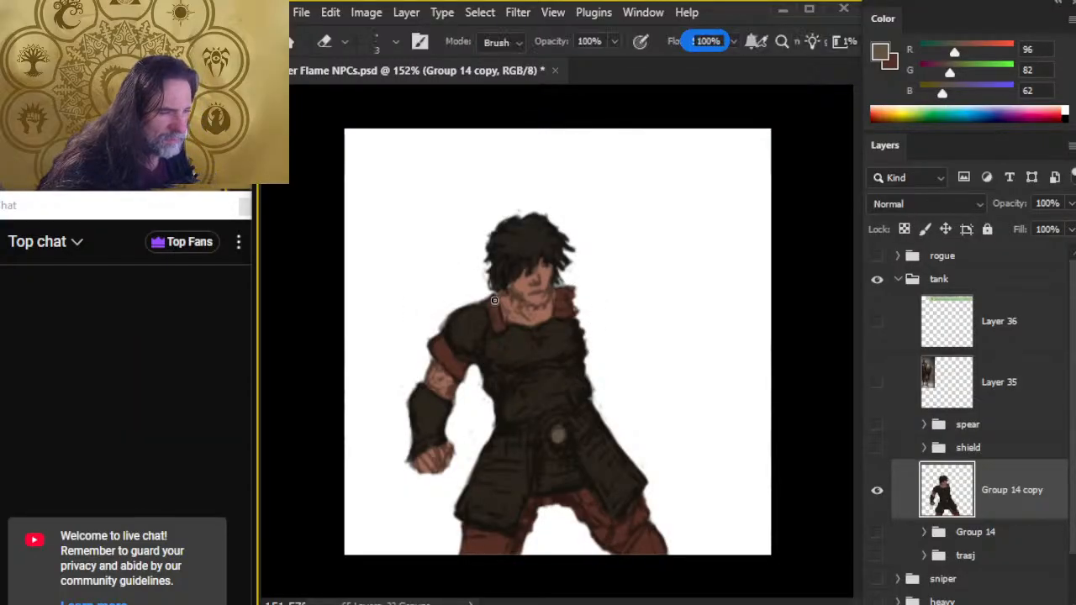
{"action": "key", "text": "ctrl+space"}
{"action": "left_click_drag", "start_coordinate": [433, 294], "coordinate": [546, 294]}
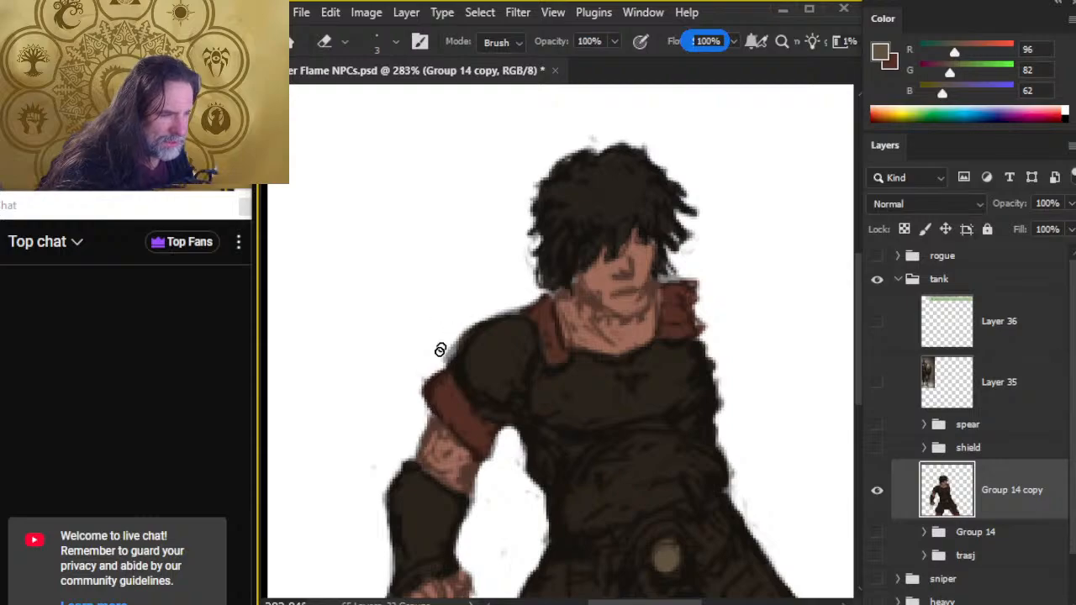
{"action": "key", "text": "r"}
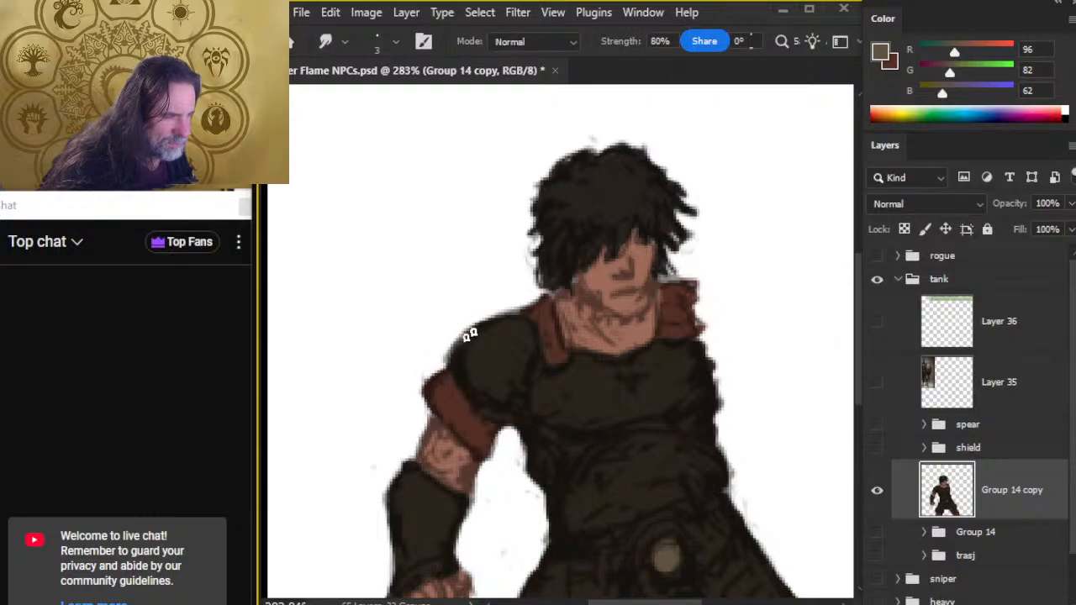
{"action": "left_click_drag", "start_coordinate": [470, 334], "coordinate": [456, 348]}
{"action": "key", "text": "e"}
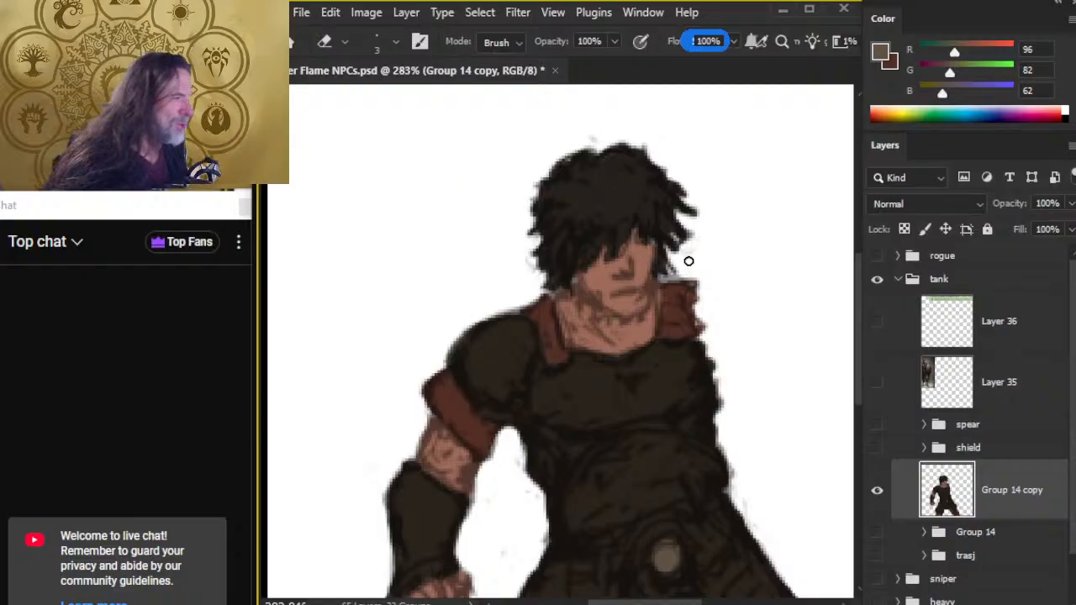
{"action": "key", "text": "r"}
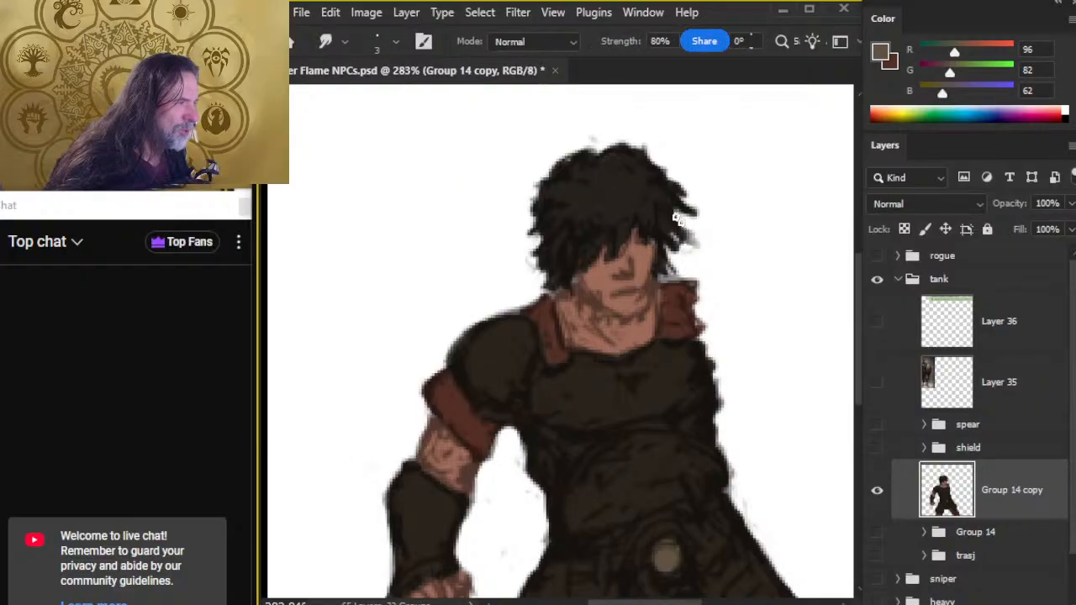
{"action": "left_click_drag", "start_coordinate": [666, 206], "coordinate": [679, 211]}
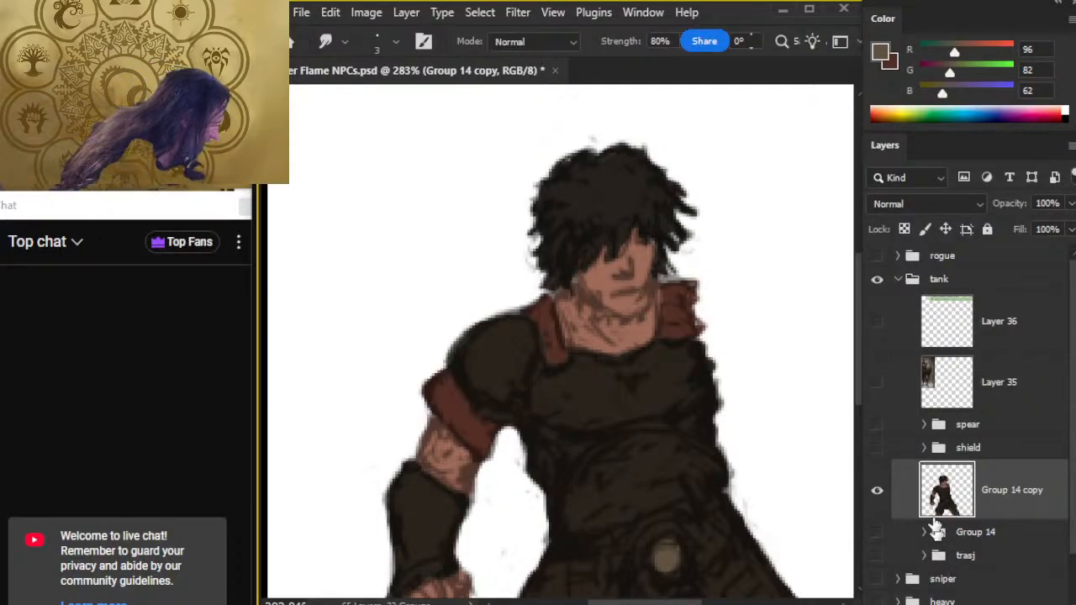
Show and expand the original Group 14 and delete the merged Group 14 copy layer.
{"action": "left_click", "coordinate": [876, 491]}
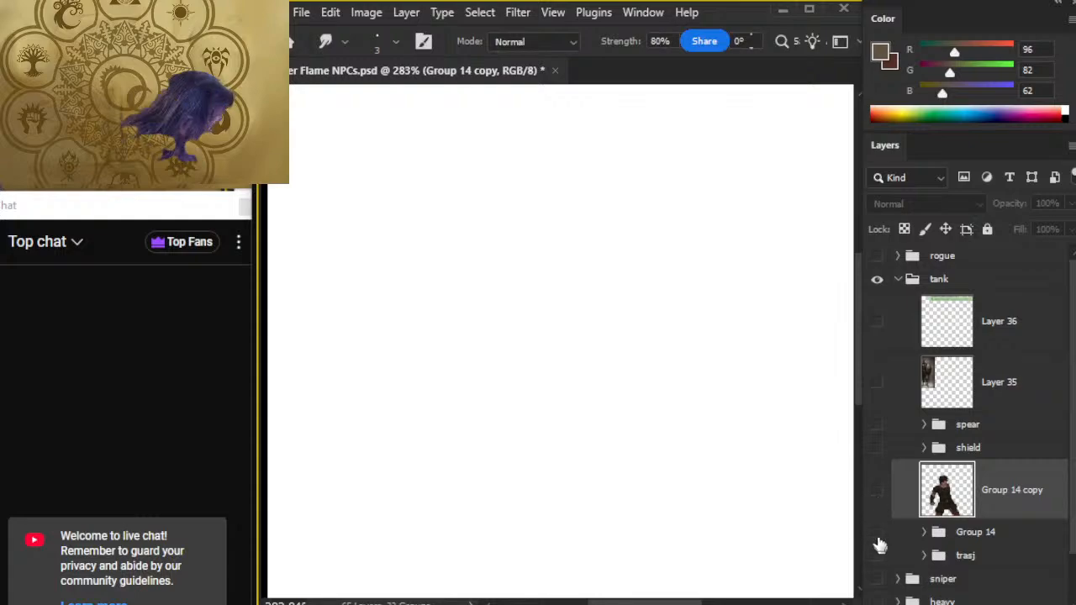
{"action": "left_click", "coordinate": [876, 533]}
{"action": "left_click", "coordinate": [924, 532]}
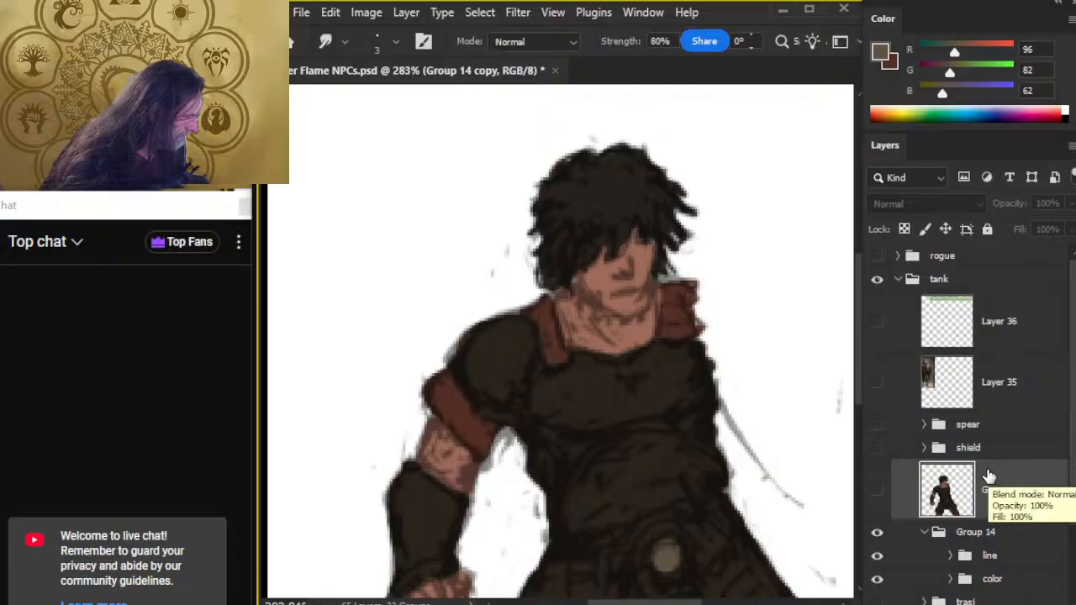
{"action": "key", "text": "Delete"}
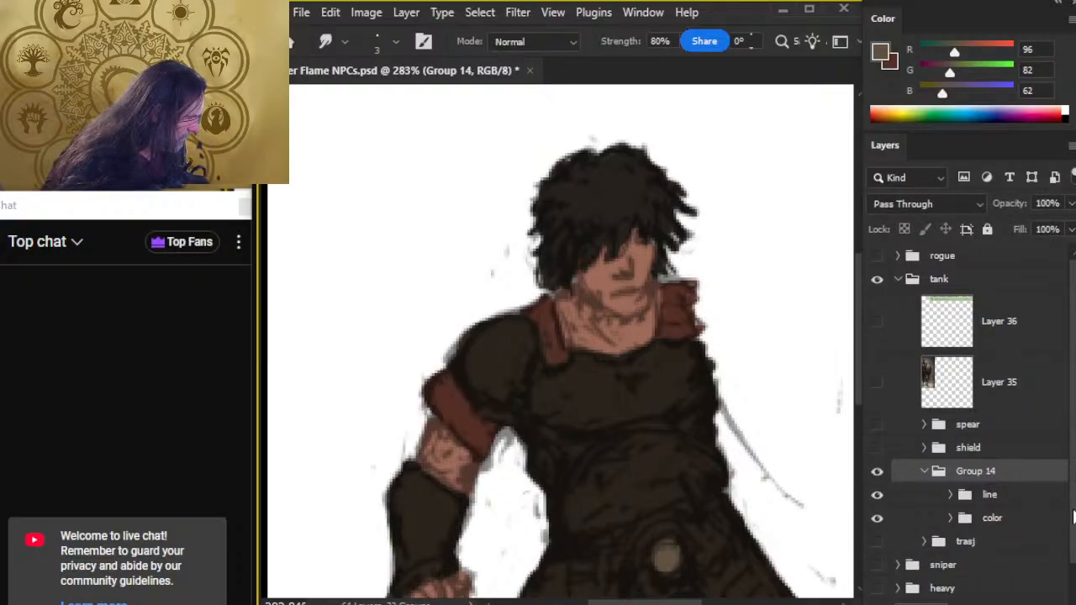
Expand the color group and put the skin, hair and red clothing layers each into their own group.
{"action": "scroll", "coordinate": [1059, 530], "scroll_direction": "down", "scroll_amount": 1}
{"action": "left_click", "coordinate": [952, 474]}
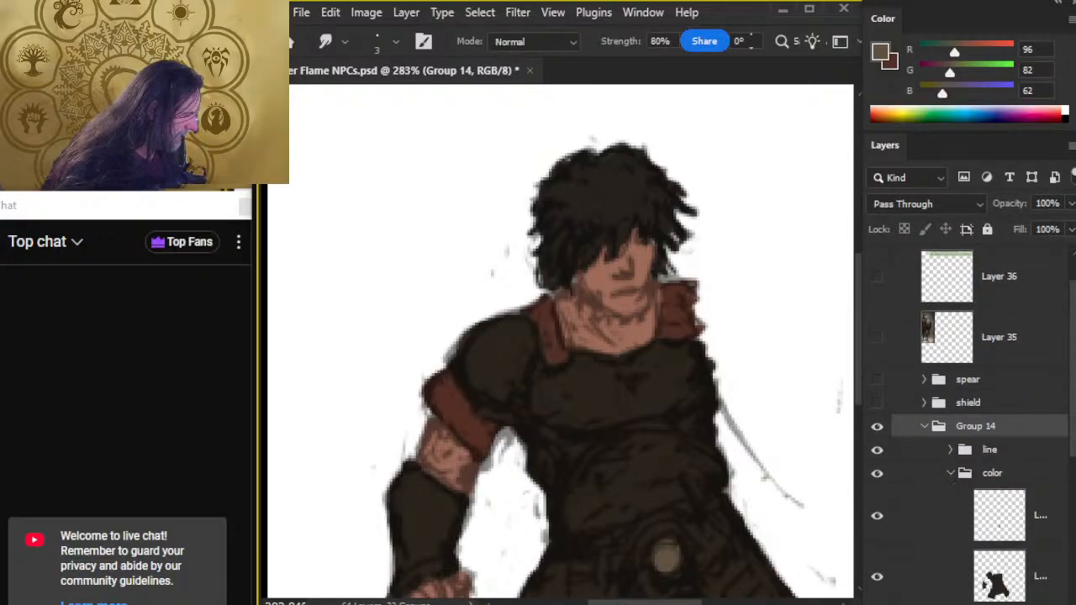
{"action": "scroll", "coordinate": [1057, 567], "scroll_direction": "down", "scroll_amount": 6}
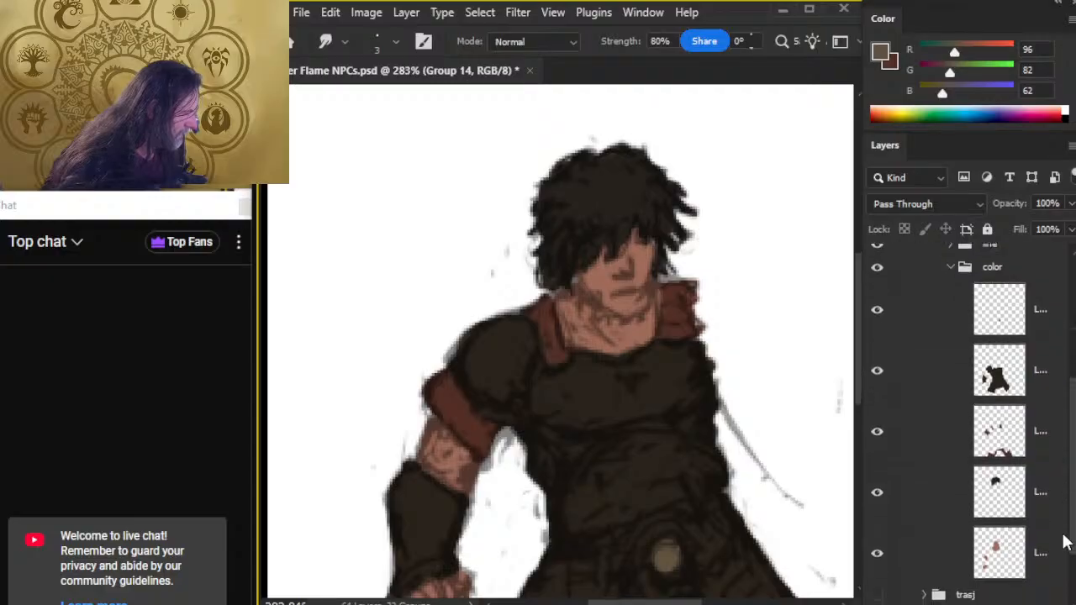
{"action": "left_click", "coordinate": [949, 495]}
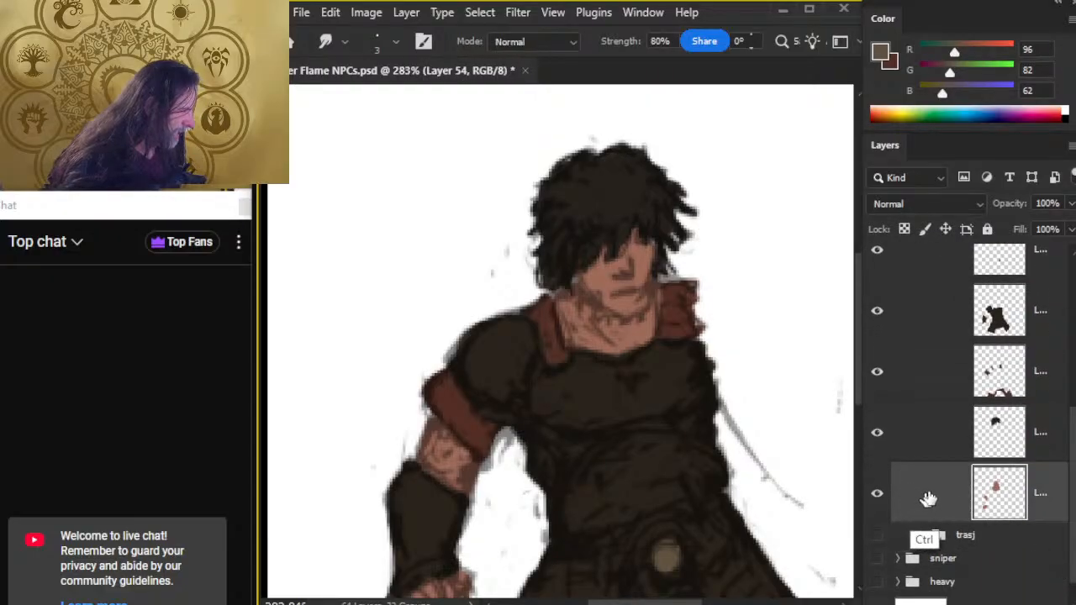
{"action": "key", "text": "ctrl+g"}
{"action": "left_click", "coordinate": [948, 437]}
{"action": "key", "text": "ctrl+g"}
{"action": "left_click", "coordinate": [958, 376]}
{"action": "key", "text": "ctrl+g"}
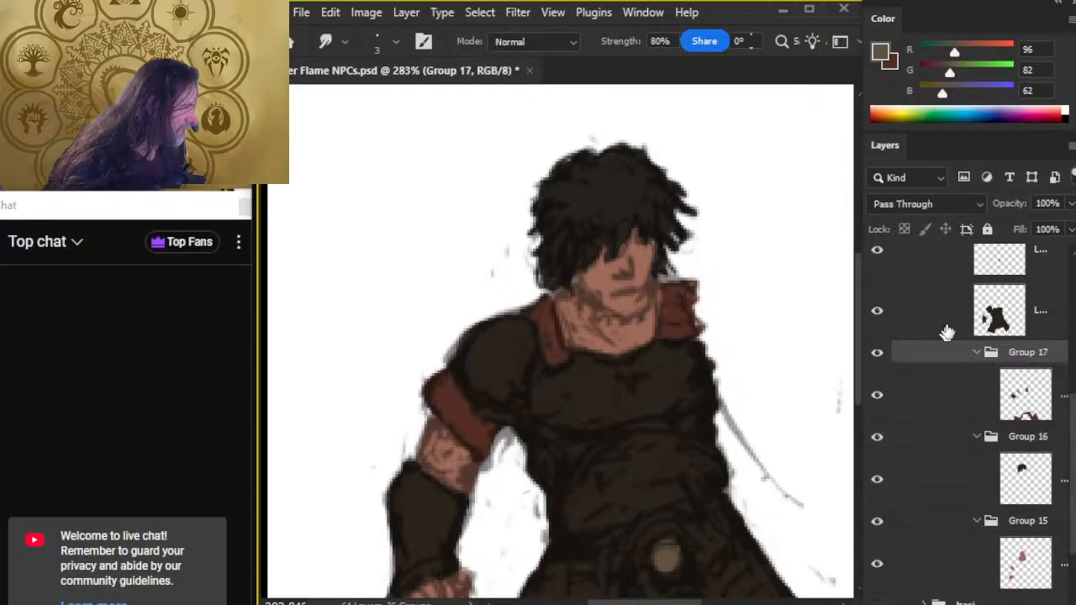
Put the dark armor layer and the belt buckle layer each into their own group inside the color group.
{"action": "left_click", "coordinate": [947, 333]}
{"action": "key", "text": "ctrl+g"}
{"action": "scroll", "coordinate": [966, 395], "scroll_direction": "up", "scroll_amount": 3}
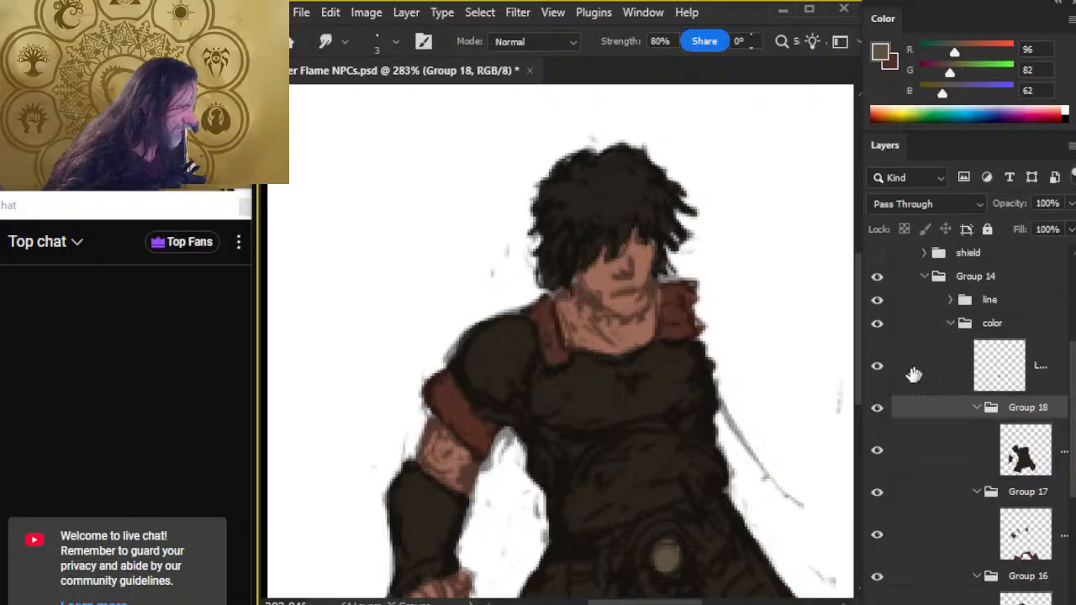
{"action": "left_click", "coordinate": [877, 367]}
{"action": "left_click", "coordinate": [879, 370]}
{"action": "left_click", "coordinate": [935, 382]}
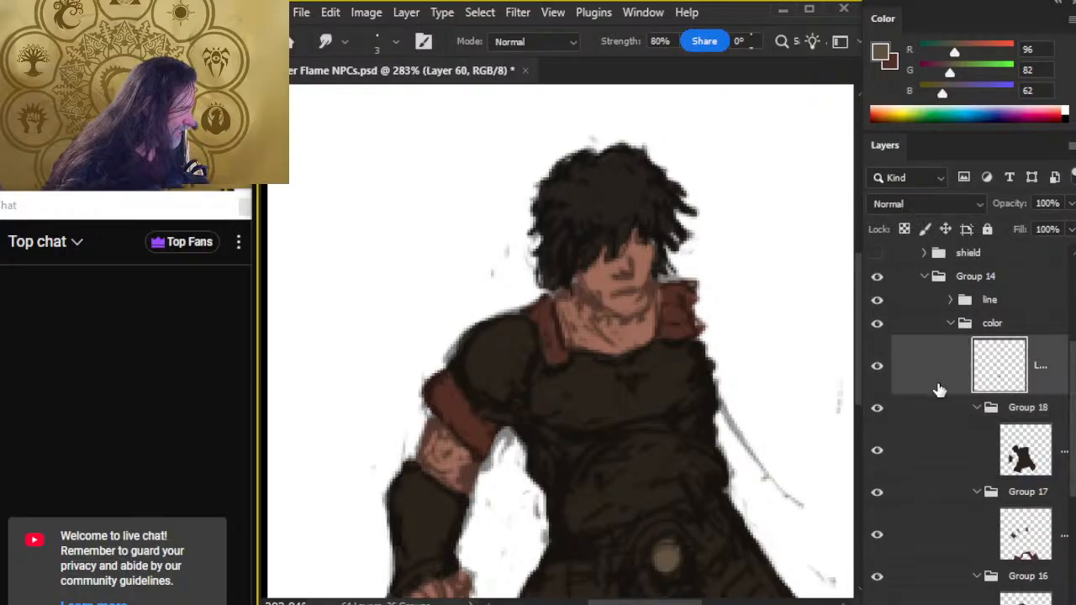
{"action": "key", "text": "ctrl+g"}
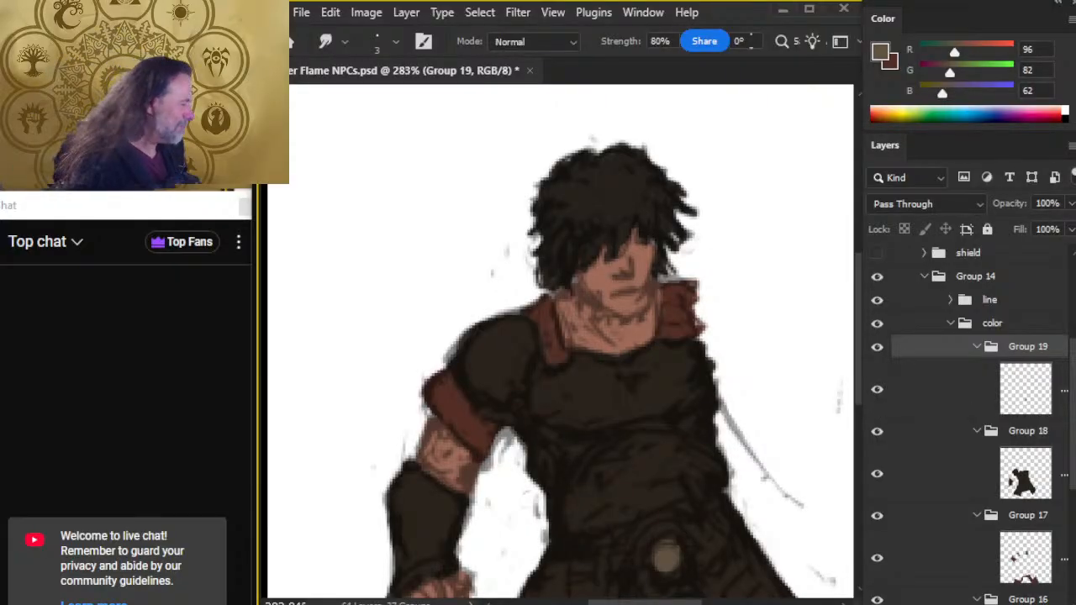
Select the skin color layer in Group 15 and check the figure with the shield group shown and hidden again.
{"action": "scroll", "coordinate": [955, 451], "scroll_direction": "down", "scroll_amount": 5}
{"action": "left_click", "coordinate": [940, 477]}
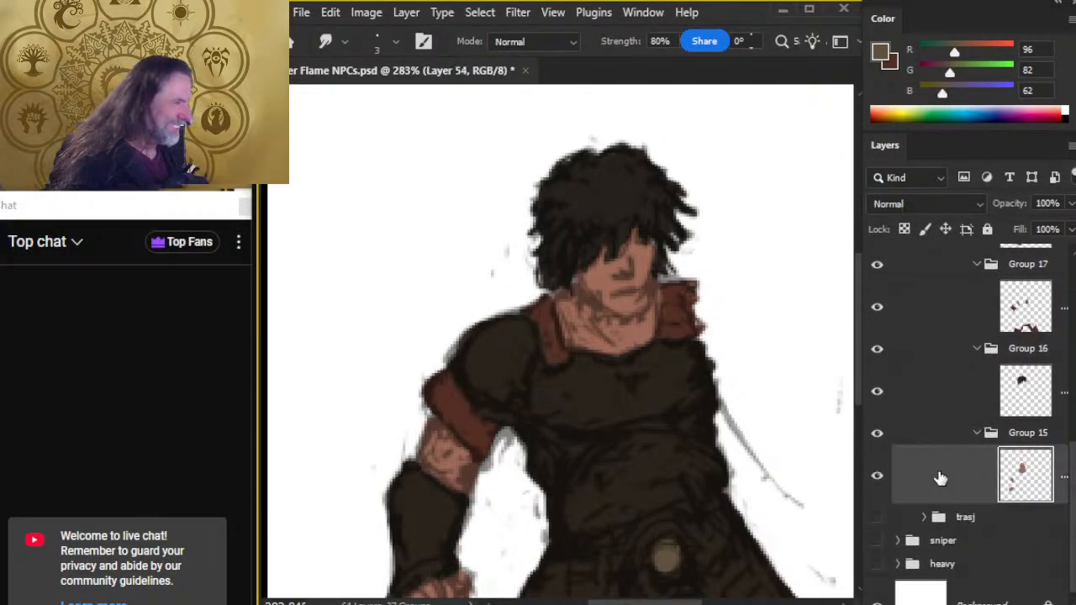
{"action": "scroll", "coordinate": [967, 403], "scroll_direction": "up", "scroll_amount": 6}
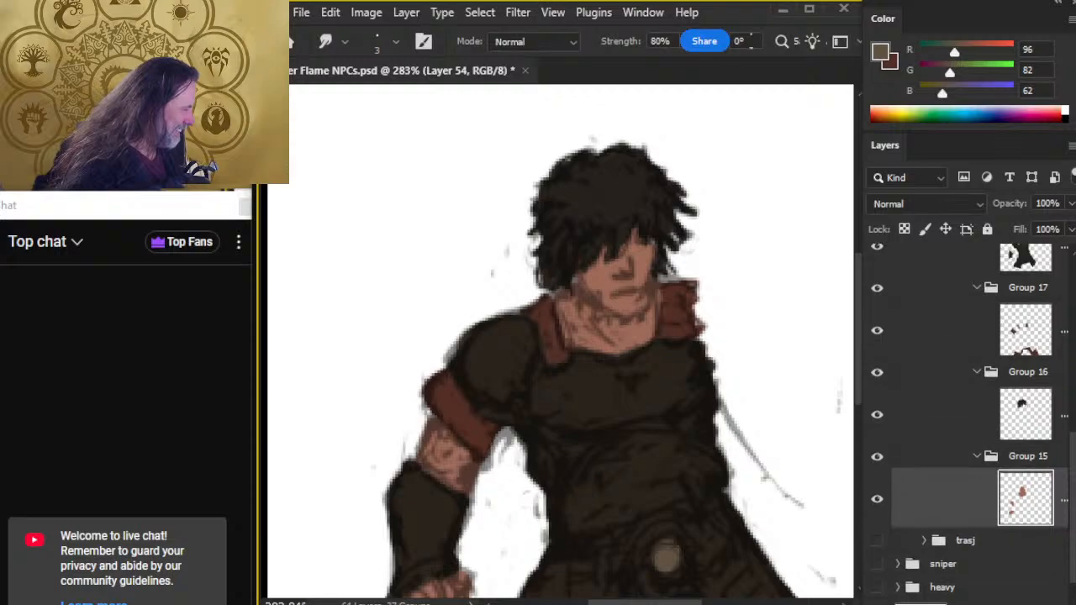
{"action": "left_click", "coordinate": [877, 262]}
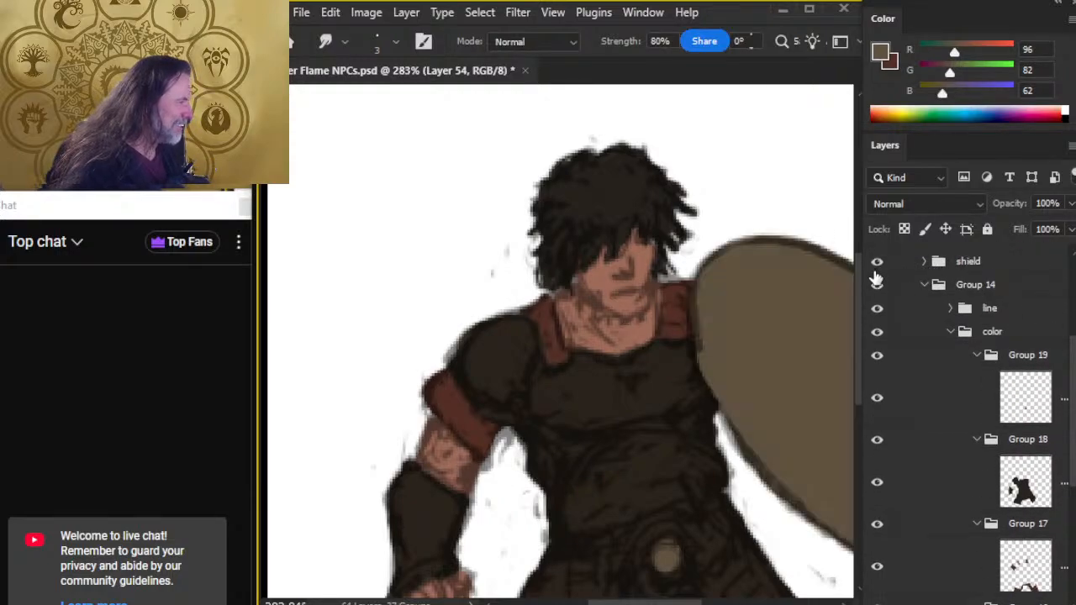
{"action": "left_click", "coordinate": [877, 263]}
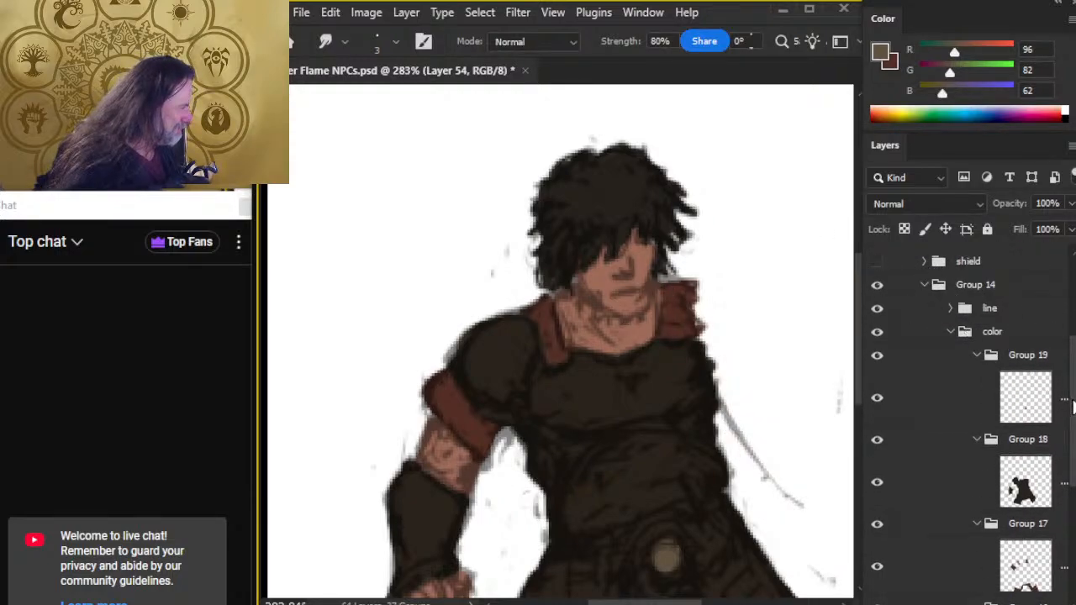
Show the Layer 35 reference, sample light (226, 197, 169) and dark (77, 53, 42) skin tones from its face, and hide the reference.
{"action": "scroll", "coordinate": [966, 378], "scroll_direction": "up", "scroll_amount": 5}
{"action": "left_click", "coordinate": [876, 342]}
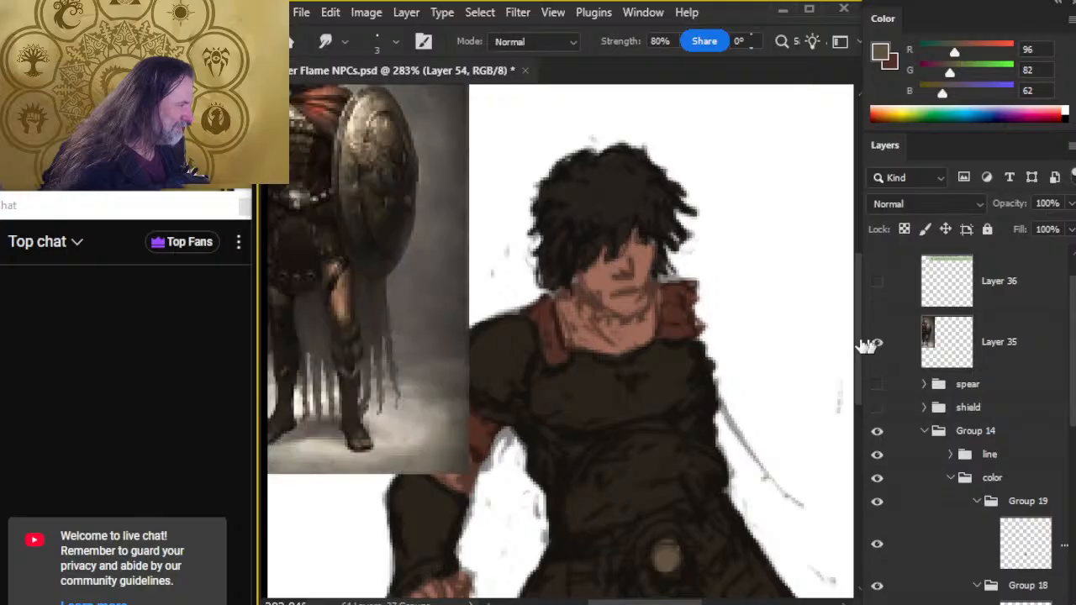
{"action": "left_click_drag", "start_coordinate": [432, 268], "coordinate": [632, 433]}
{"action": "left_click_drag", "start_coordinate": [509, 210], "coordinate": [597, 231]}
{"action": "key", "text": "b"}
{"action": "left_click", "coordinate": [505, 206], "text": "alt"}
{"action": "left_click", "coordinate": [511, 242], "text": "alt"}
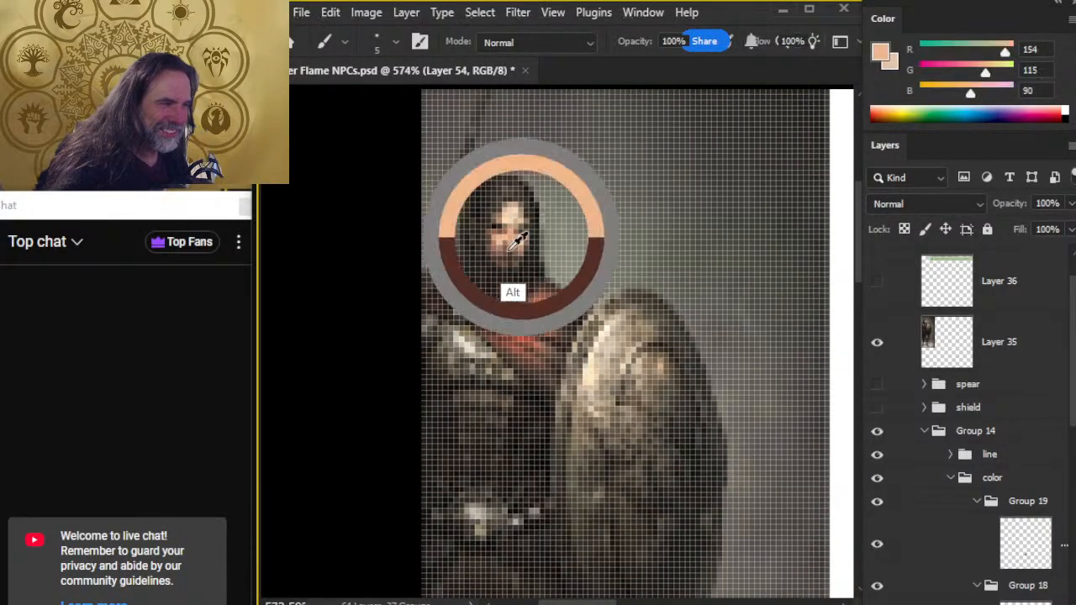
{"action": "left_click", "coordinate": [503, 253], "text": "alt"}
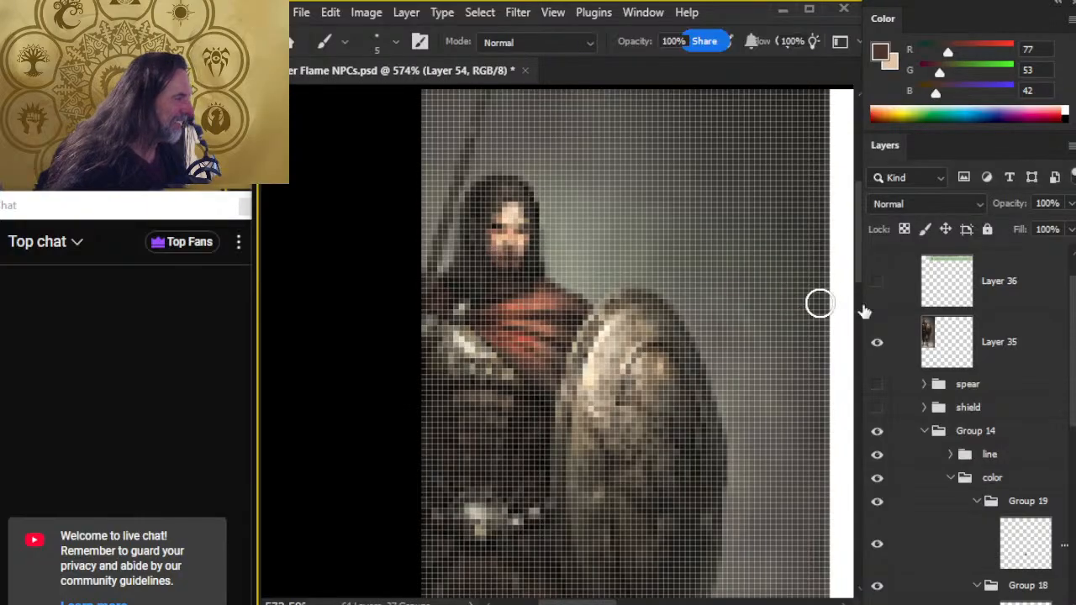
{"action": "left_click", "coordinate": [876, 342]}
Check the skin layer in Group 15 by toggling its visibility, and swap the light skin tone to the foreground color.
{"action": "left_click_drag", "start_coordinate": [789, 467], "coordinate": [651, 430]}
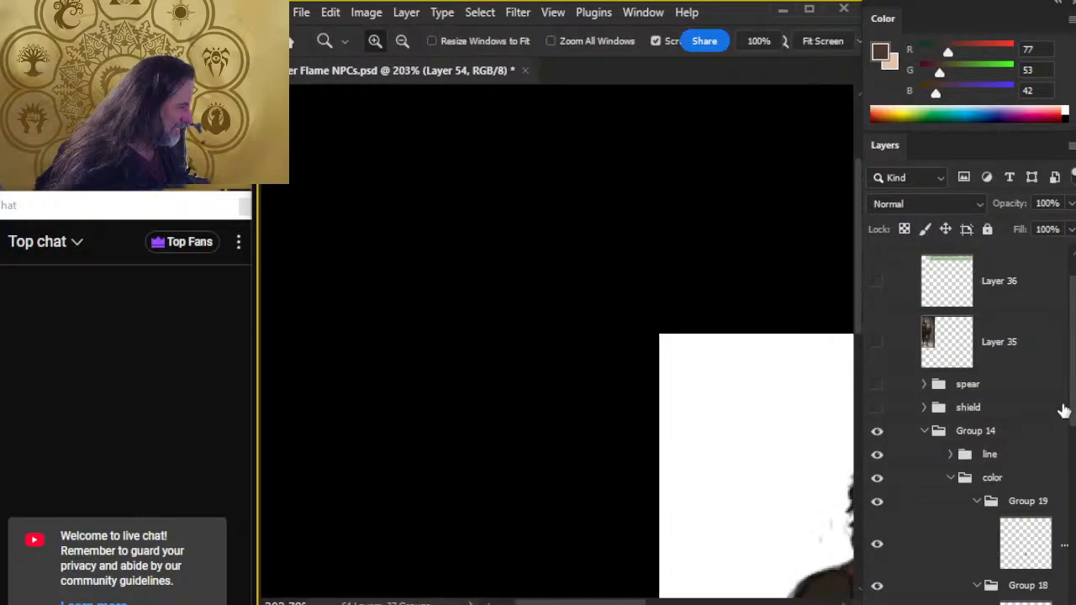
{"action": "scroll", "coordinate": [884, 513], "scroll_direction": "down", "scroll_amount": 8}
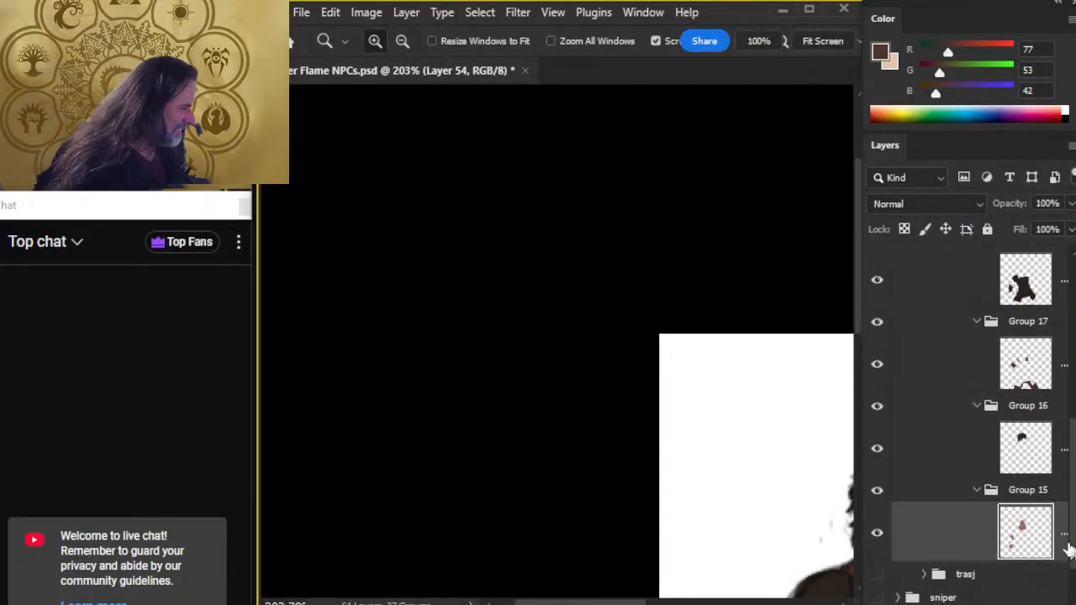
{"action": "left_click_drag", "start_coordinate": [804, 500], "coordinate": [411, 189]}
{"action": "left_click", "coordinate": [879, 535]}
{"action": "left_click", "coordinate": [879, 535]}
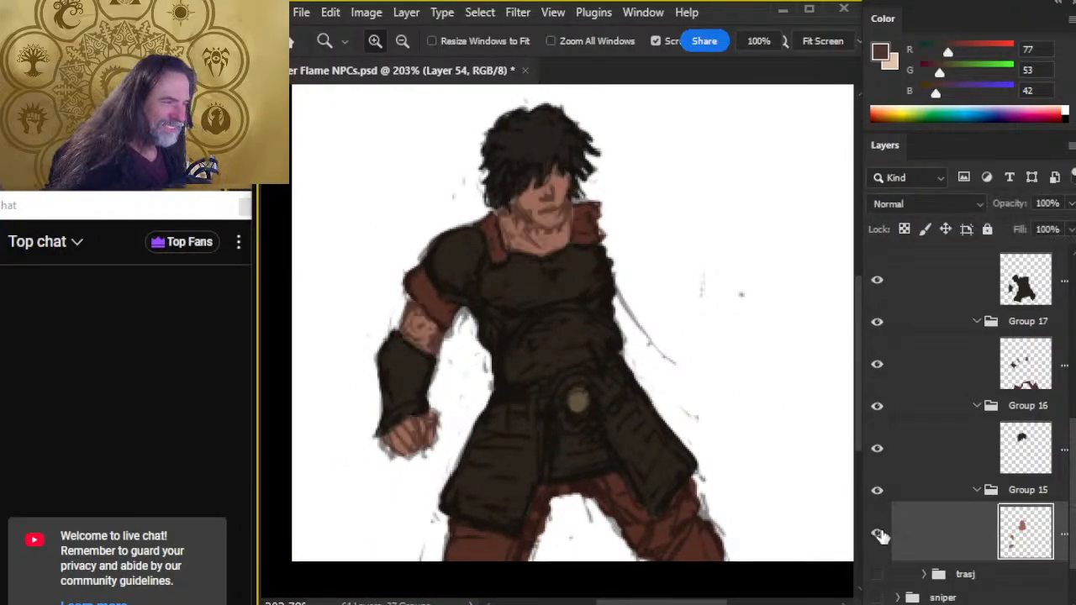
{"action": "left_click", "coordinate": [543, 177]}
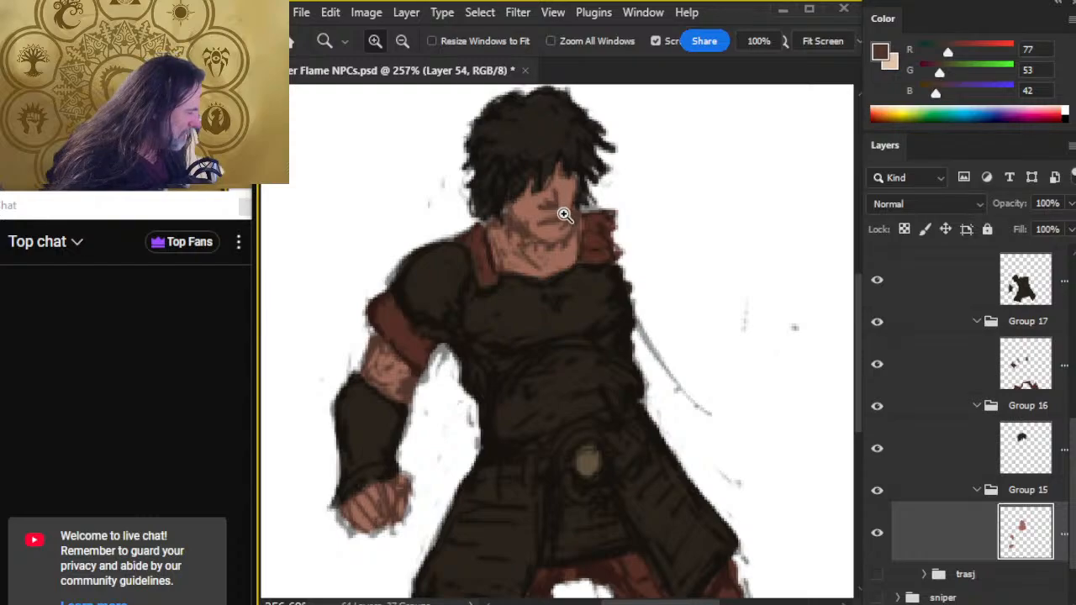
{"action": "key", "text": "x"}
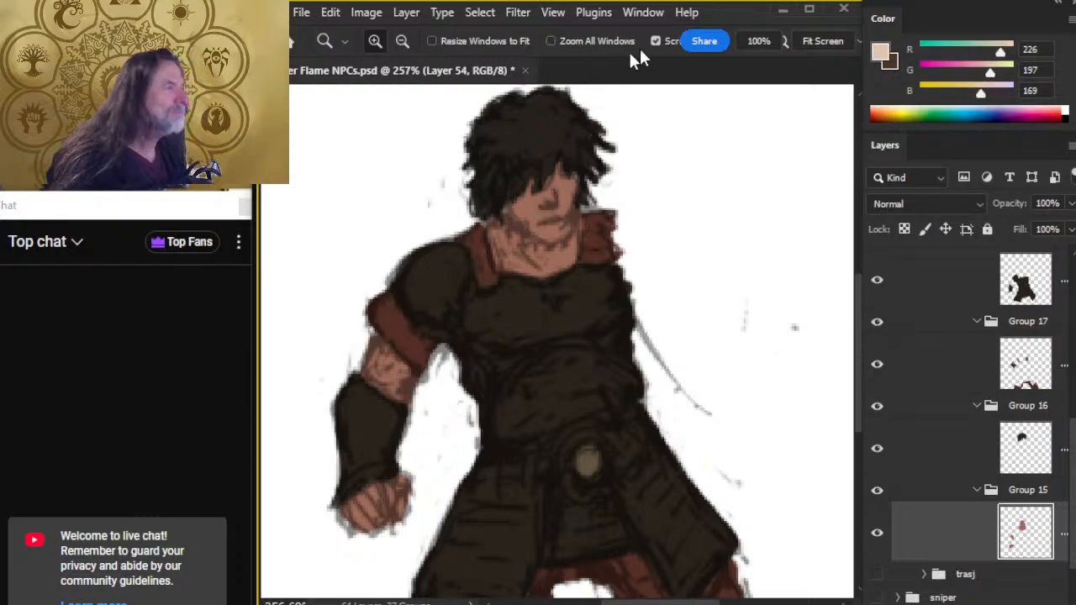
{"action": "left_click", "coordinate": [645, 14]}
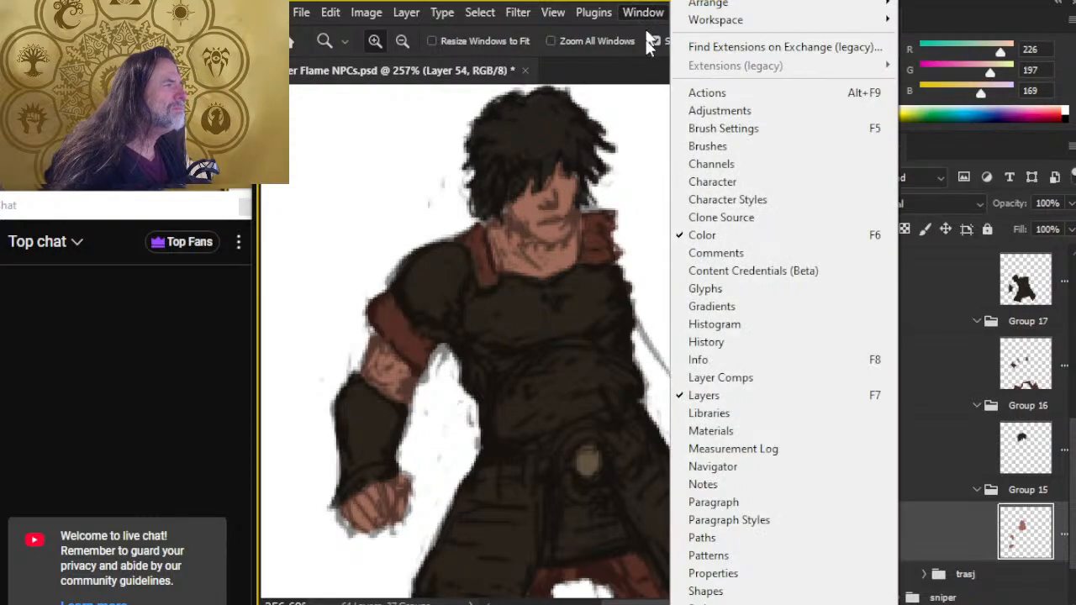
{"action": "scroll", "coordinate": [784, 299], "scroll_direction": "down", "scroll_amount": 2}
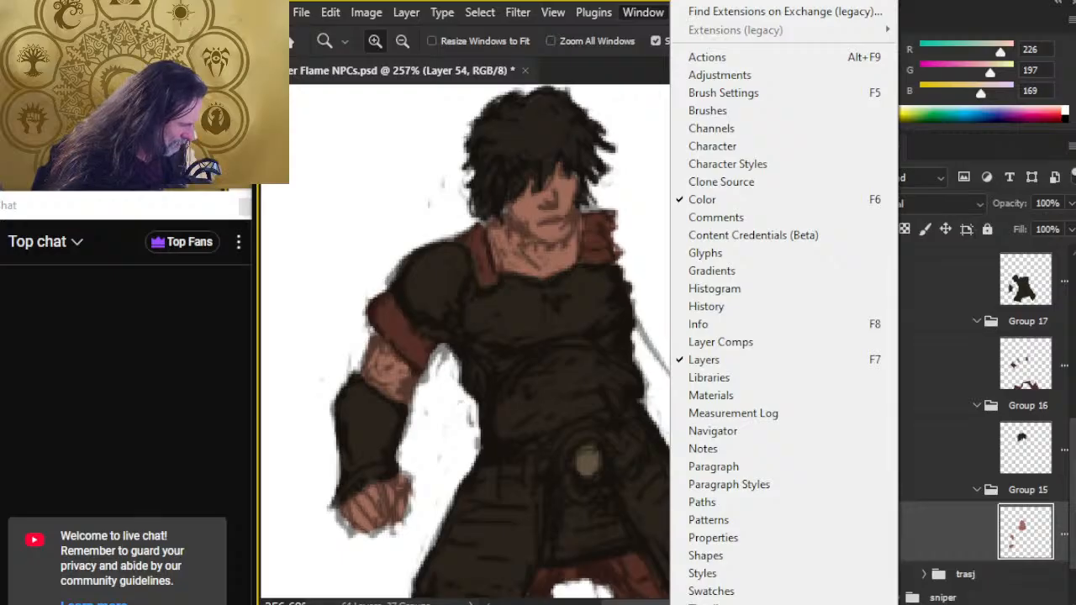
{"action": "scroll", "coordinate": [784, 303], "scroll_direction": "down", "scroll_amount": 3}
{"action": "key", "text": "Escape"}
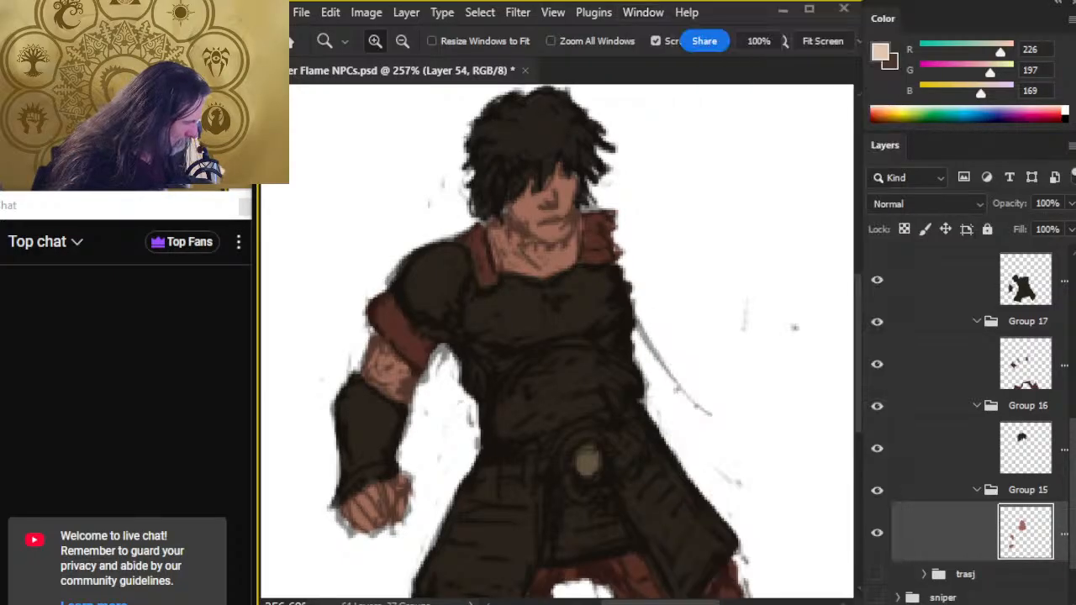
Shade the face, neck, upper arm and fist with the dark skin tone (77, 53, 42), using a size 3 brush at 30% opacity.
{"action": "key", "text": "x"}
{"action": "key", "text": "b"}
{"action": "left_click_drag", "start_coordinate": [517, 218], "coordinate": [524, 226]}
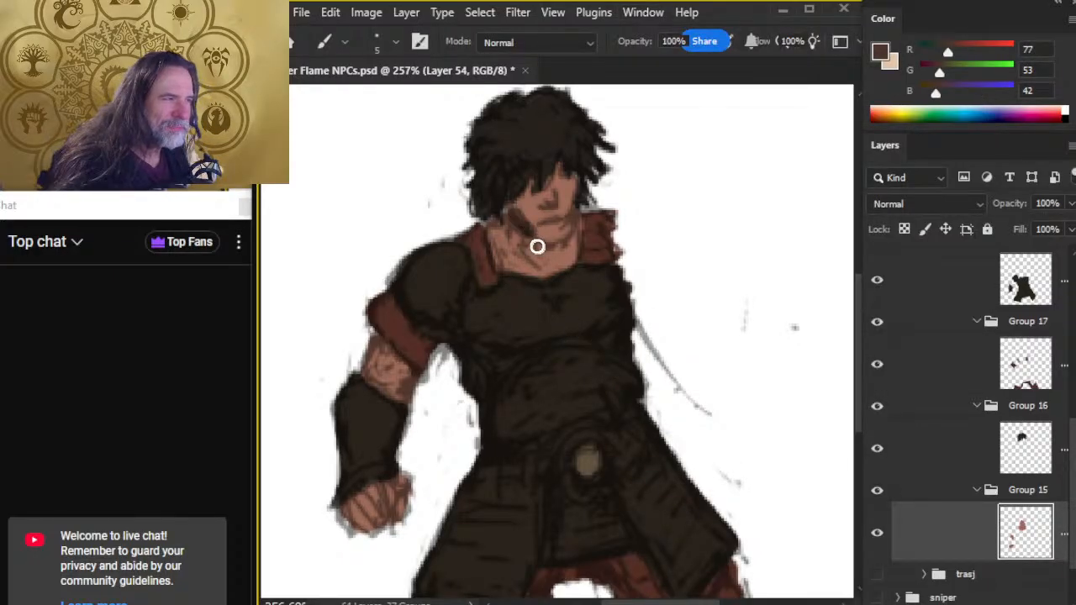
{"action": "key", "text": "["}
{"action": "key", "text": "["}
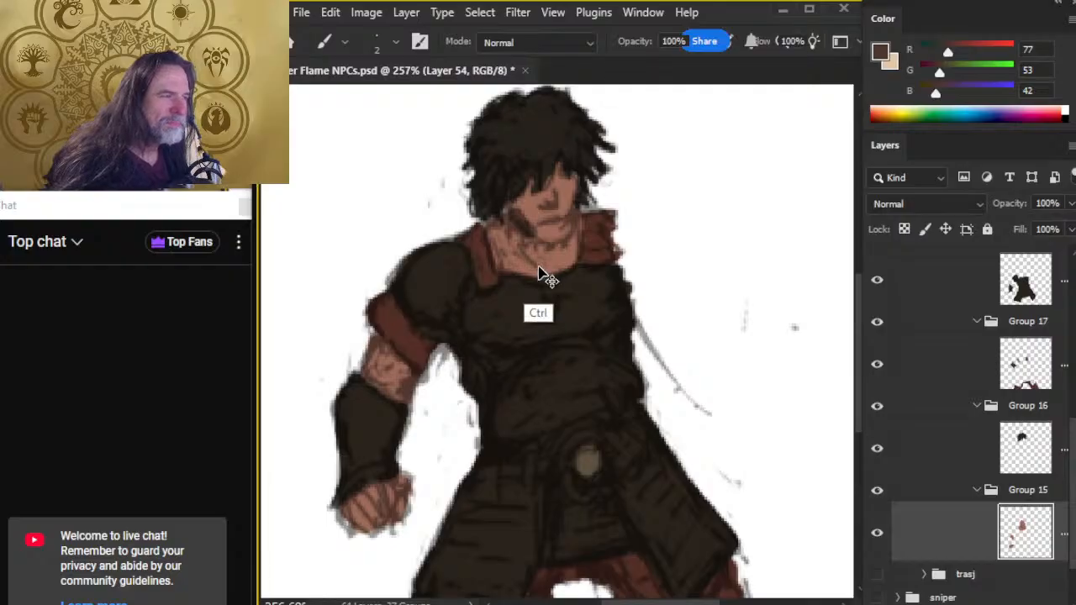
{"action": "key", "text": "3"}
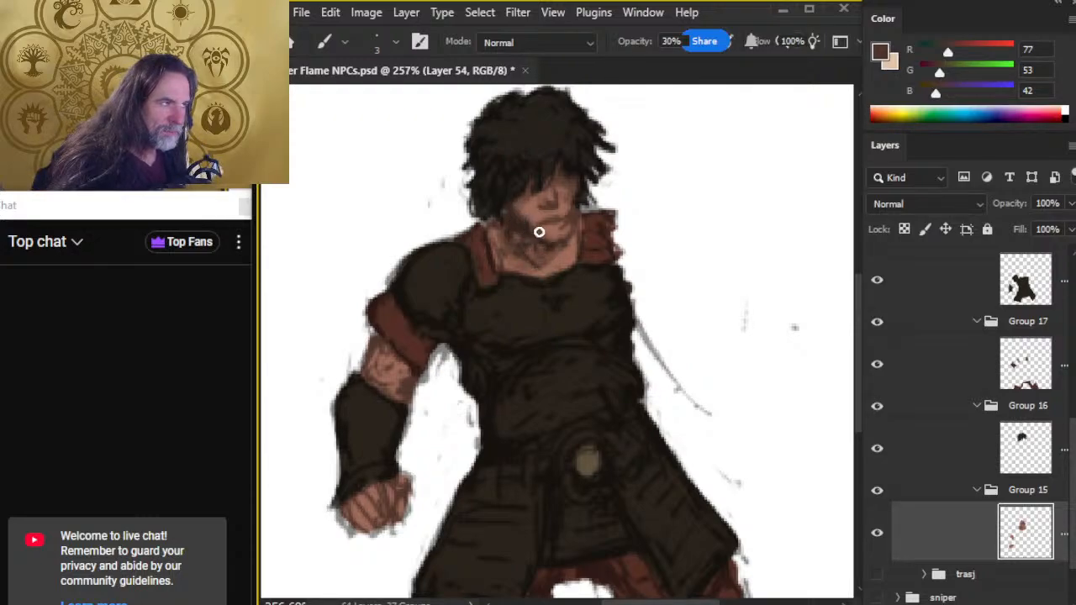
{"action": "left_click_drag", "start_coordinate": [528, 225], "coordinate": [544, 232]}
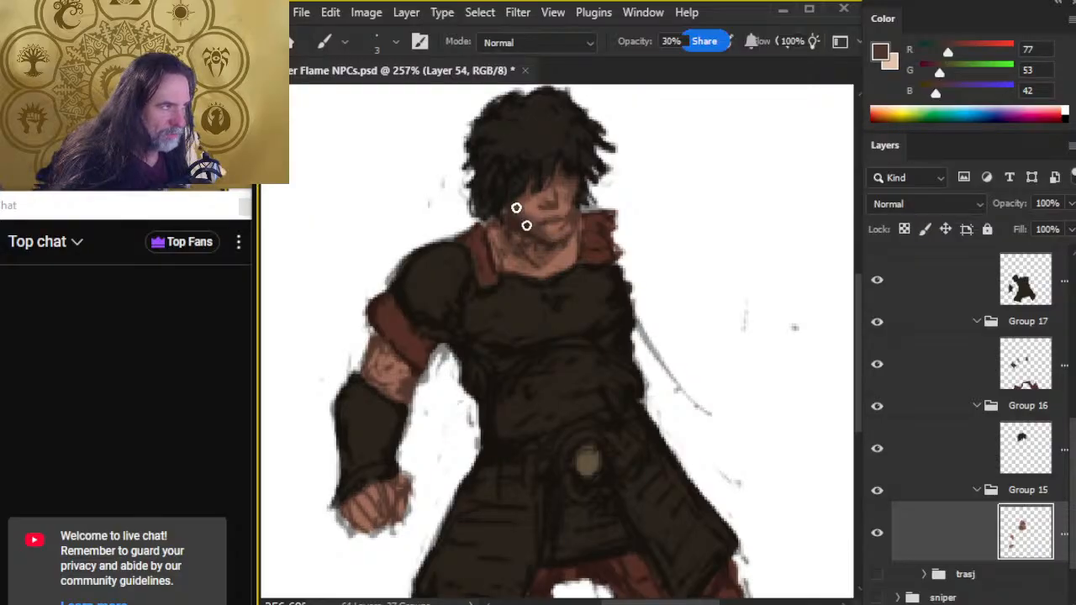
{"action": "key", "text": "x"}
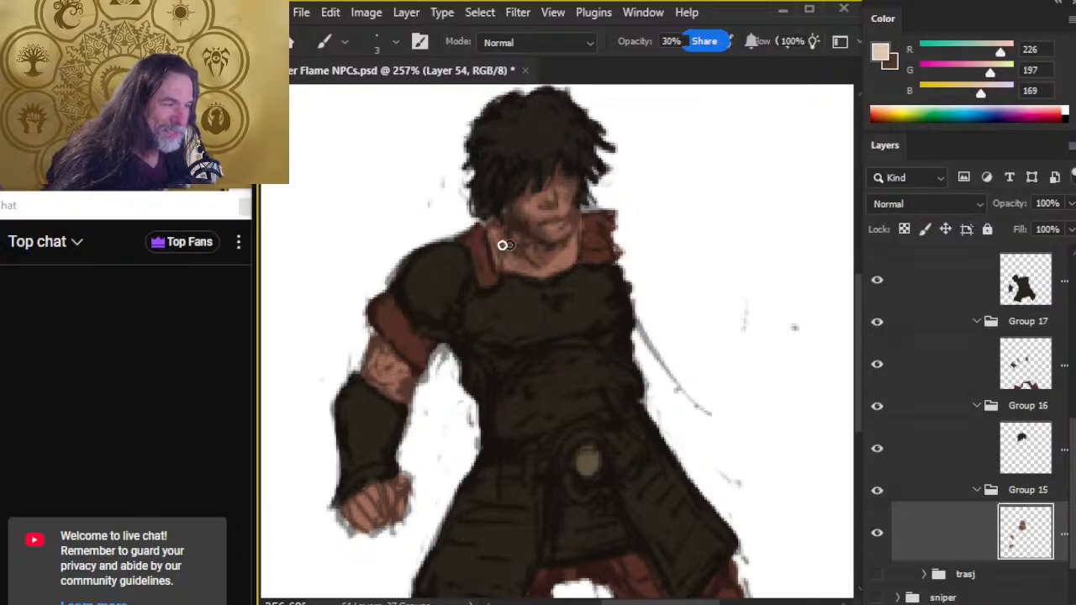
{"action": "key", "text": "x"}
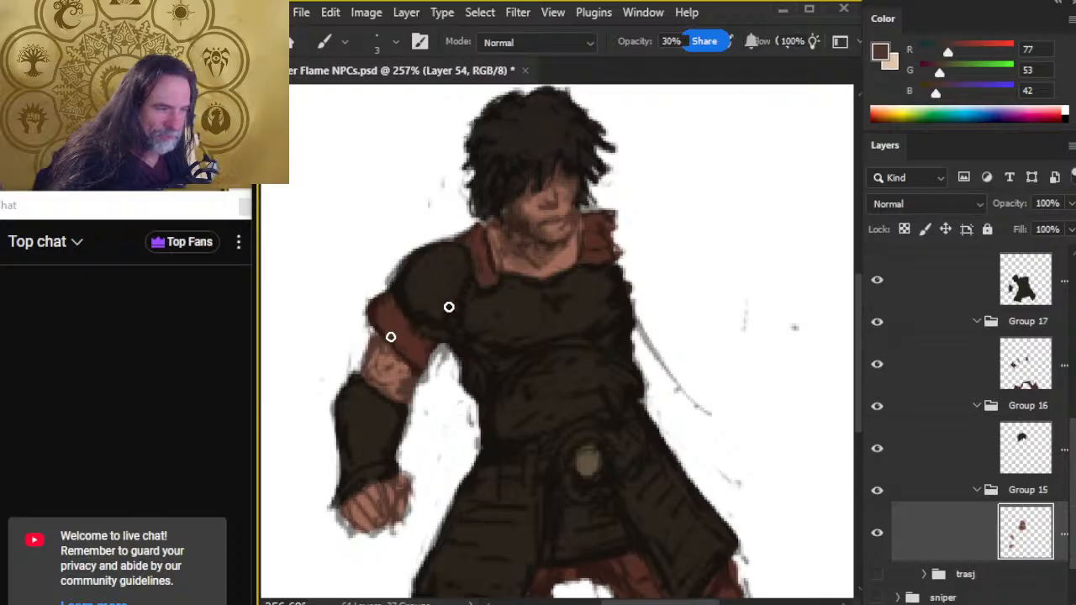
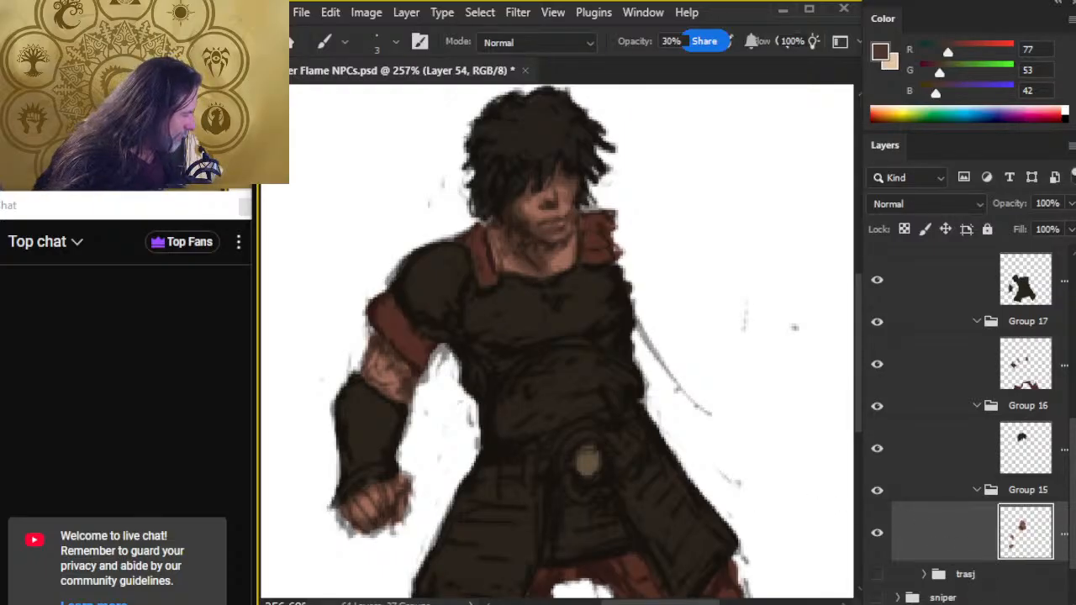
Add a layer above the skin layer in Group 15 and paint light (226, 197, 169) highlights on the face, neck and fist with a size 2 brush.
{"action": "key", "text": "ctrl+shift+alt+n"}
{"action": "scroll", "coordinate": [958, 563], "scroll_direction": "down", "scroll_amount": 2}
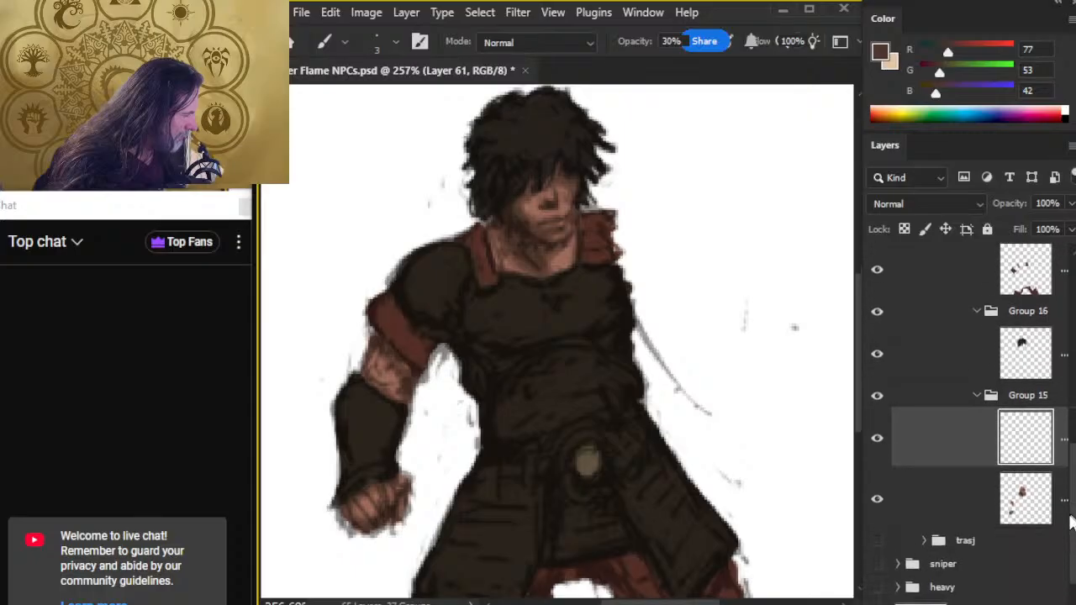
{"action": "left_click", "coordinate": [878, 561]}
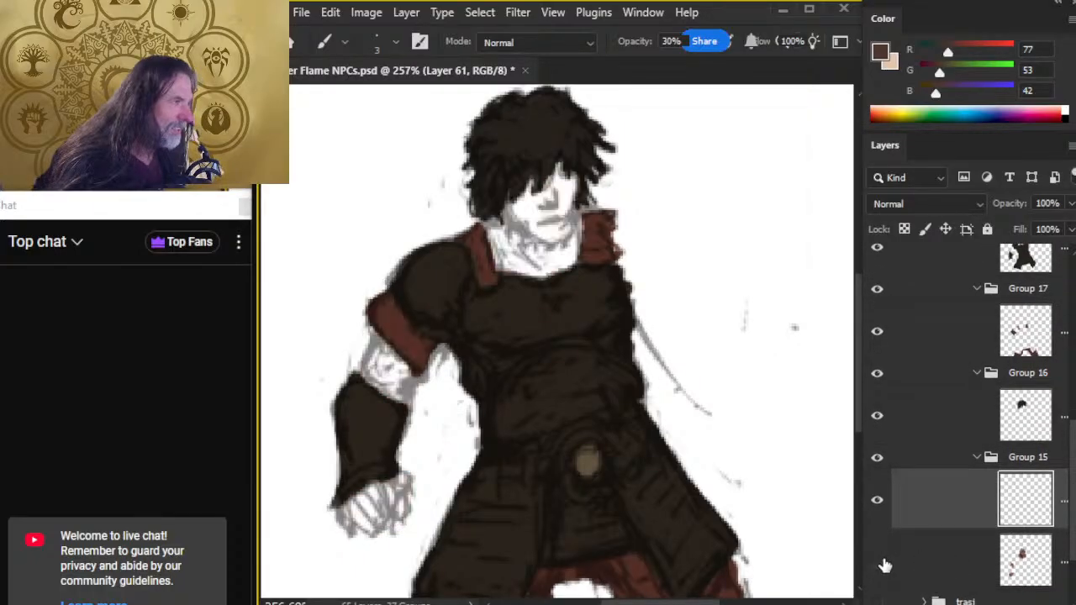
{"action": "left_click", "coordinate": [878, 561]}
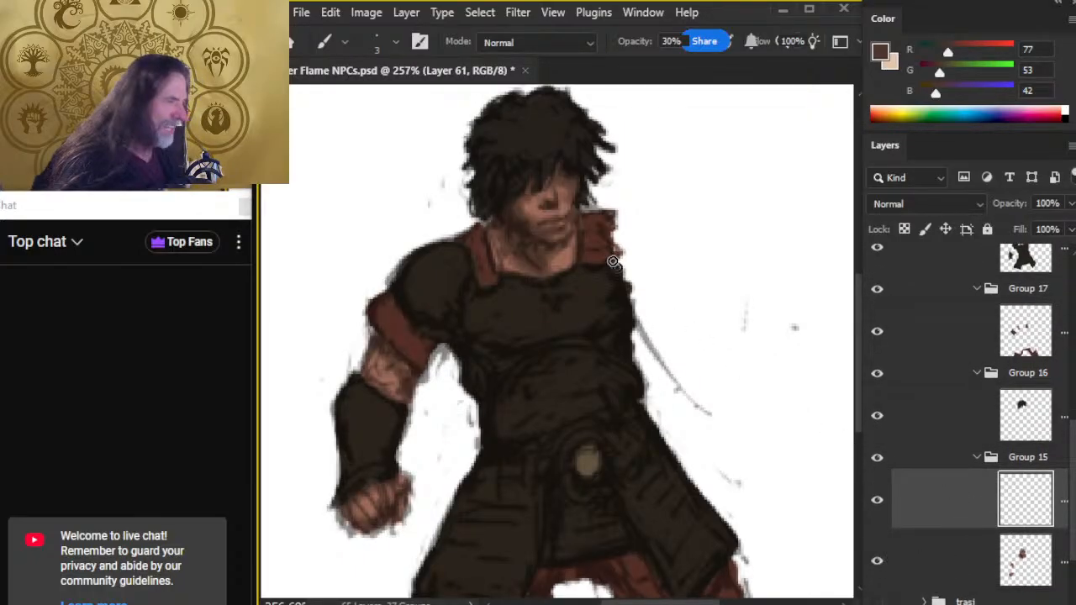
{"action": "key", "text": "x"}
{"action": "key", "text": "["}
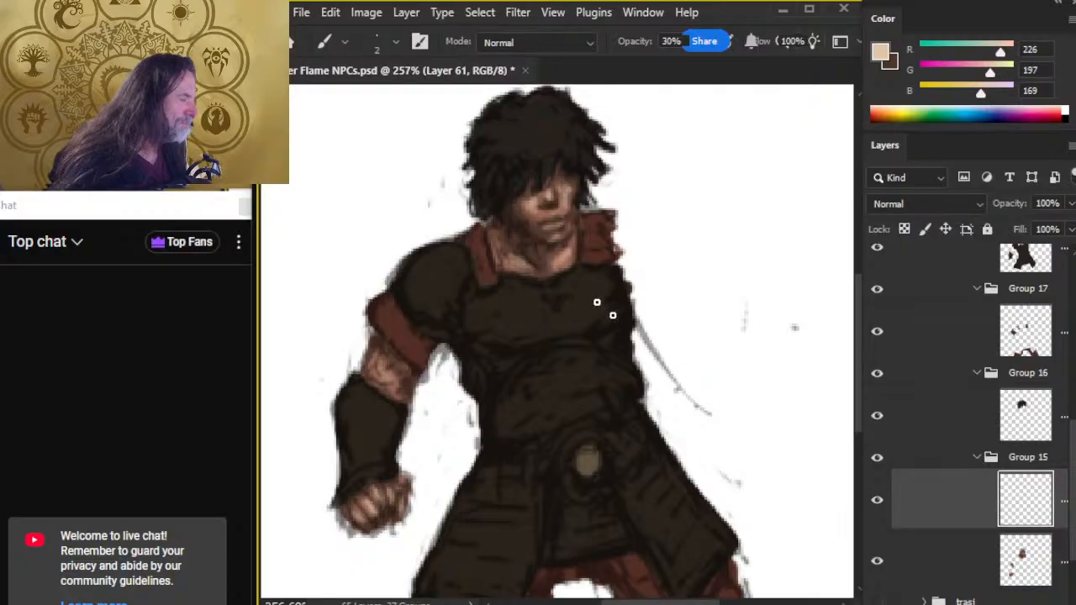
Collapse Group 15 and add a new layer above the hair layer in Group 16.
{"action": "left_click", "coordinate": [976, 457]}
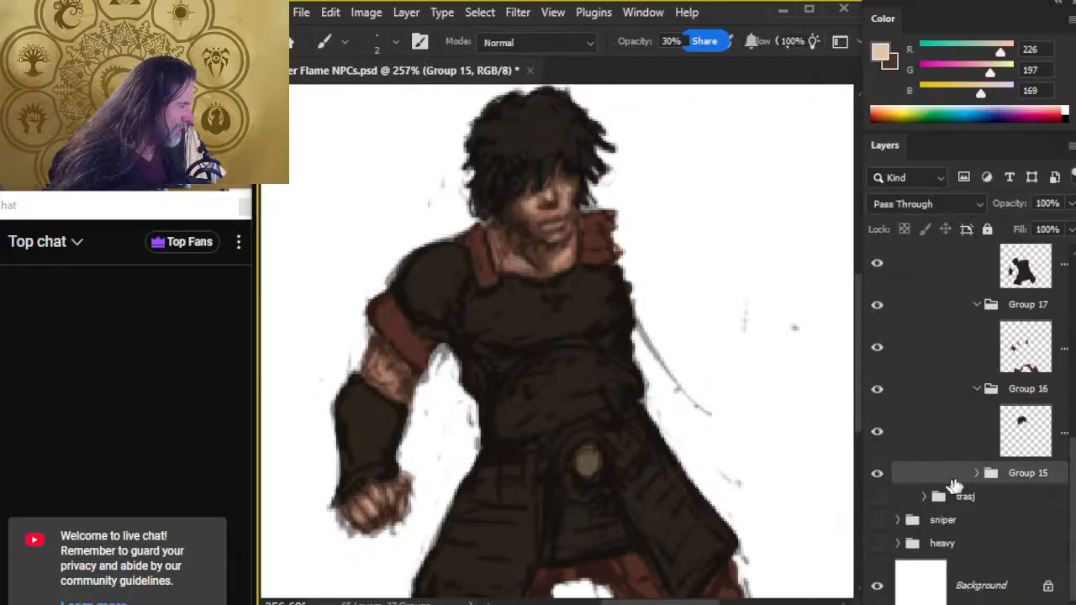
{"action": "left_click", "coordinate": [985, 458]}
{"action": "left_click", "coordinate": [994, 603]}
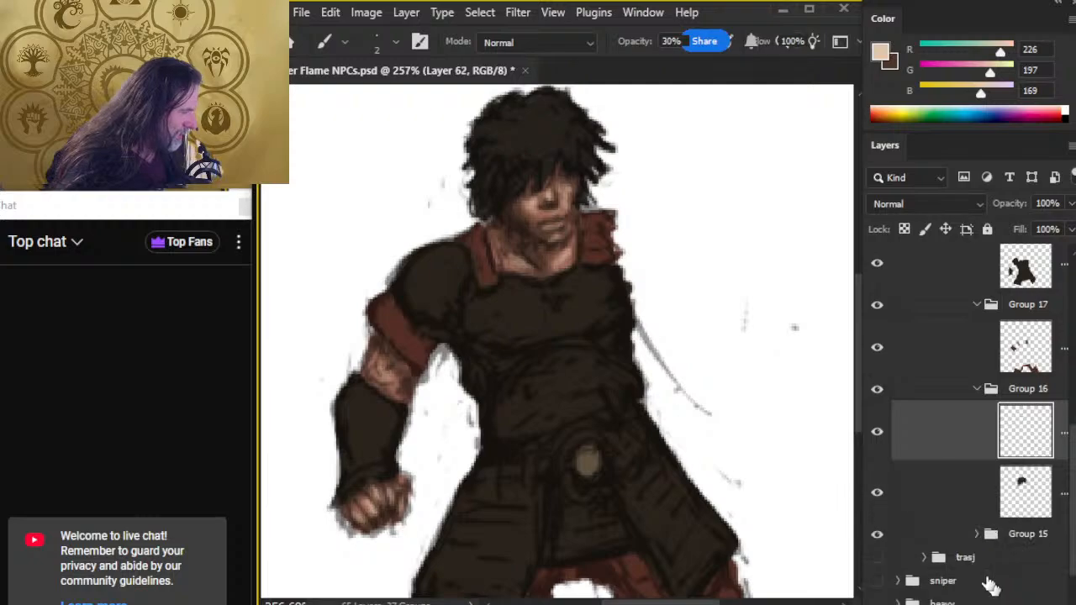
Show the Layer 35 reference, sample the dark tone (68, 60, 50) from the figure's hood, and hide the reference.
{"action": "scroll", "coordinate": [1072, 467], "scroll_direction": "up", "scroll_amount": 10}
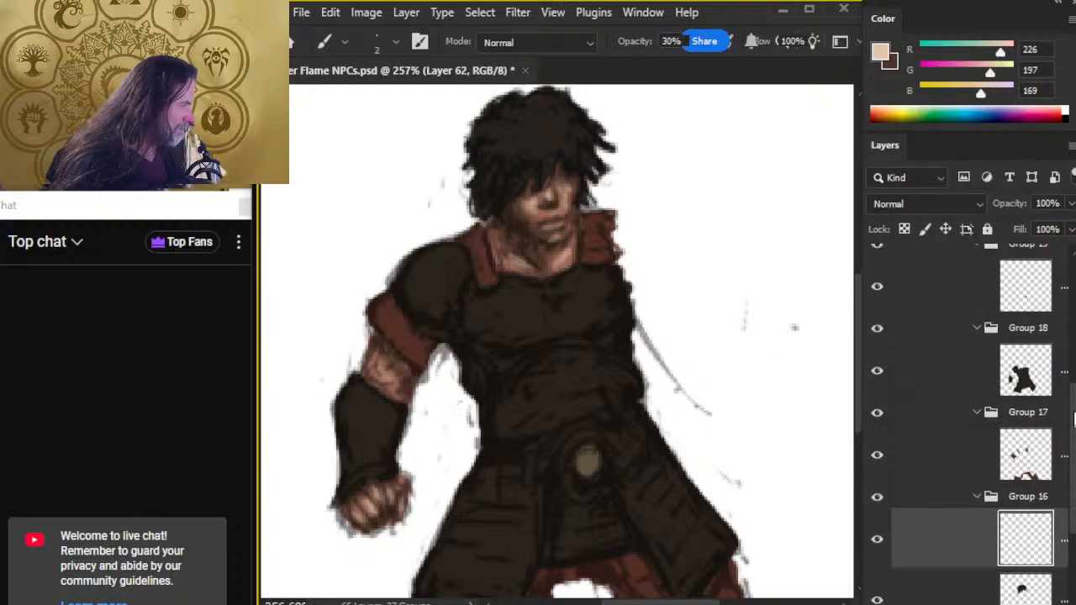
{"action": "left_click", "coordinate": [877, 382]}
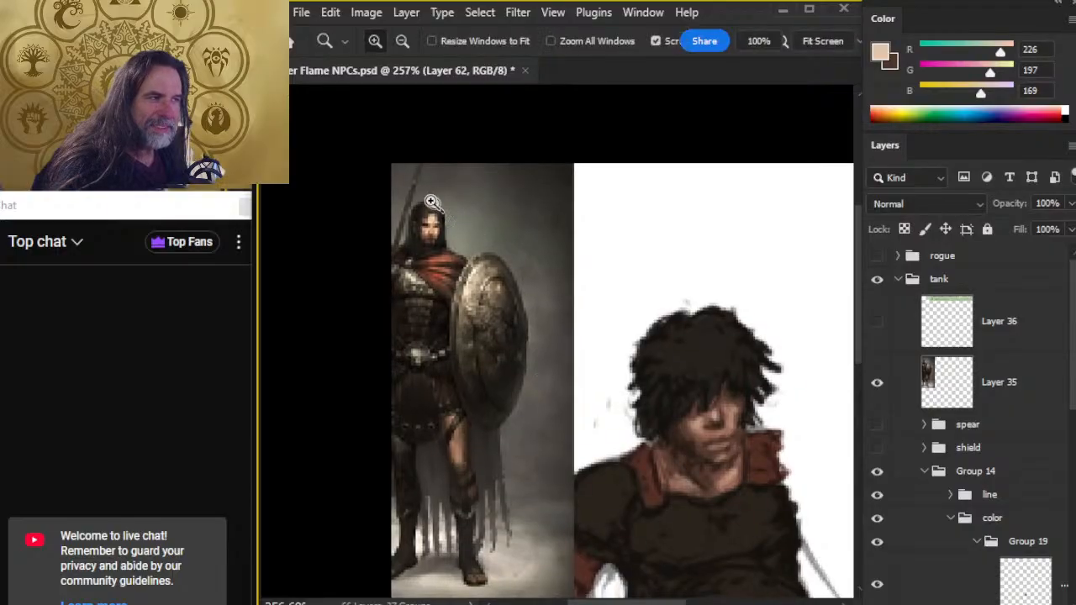
{"action": "left_click_drag", "start_coordinate": [421, 190], "coordinate": [483, 216]}
{"action": "left_click", "coordinate": [436, 229], "text": "alt"}
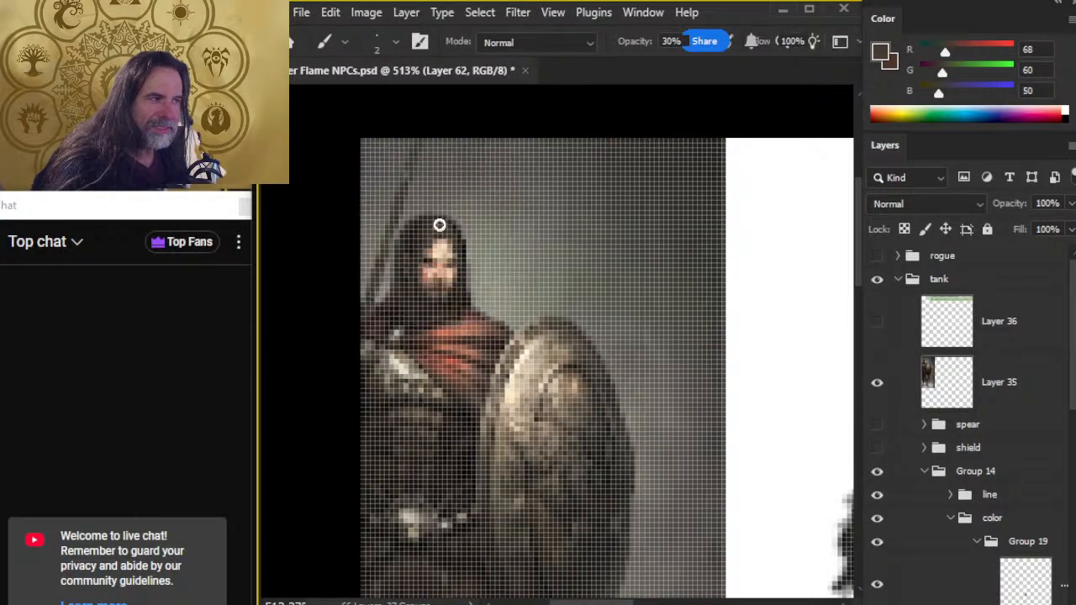
{"action": "left_click", "coordinate": [877, 381]}
Lighten the brush color to (125, 109, 88), paint highlight strands across the hair at 30% opacity, and blend them with the Smudge tool.
{"action": "key", "text": "z"}
{"action": "left_click_drag", "start_coordinate": [832, 414], "coordinate": [725, 428]}
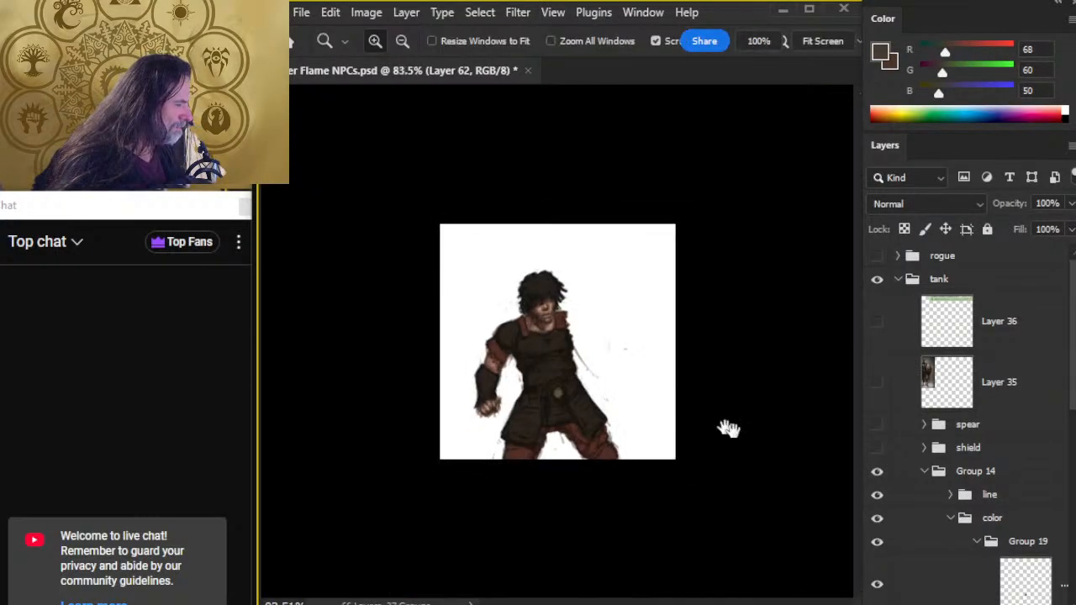
{"action": "scroll", "coordinate": [1008, 387], "scroll_direction": "down", "scroll_amount": 10}
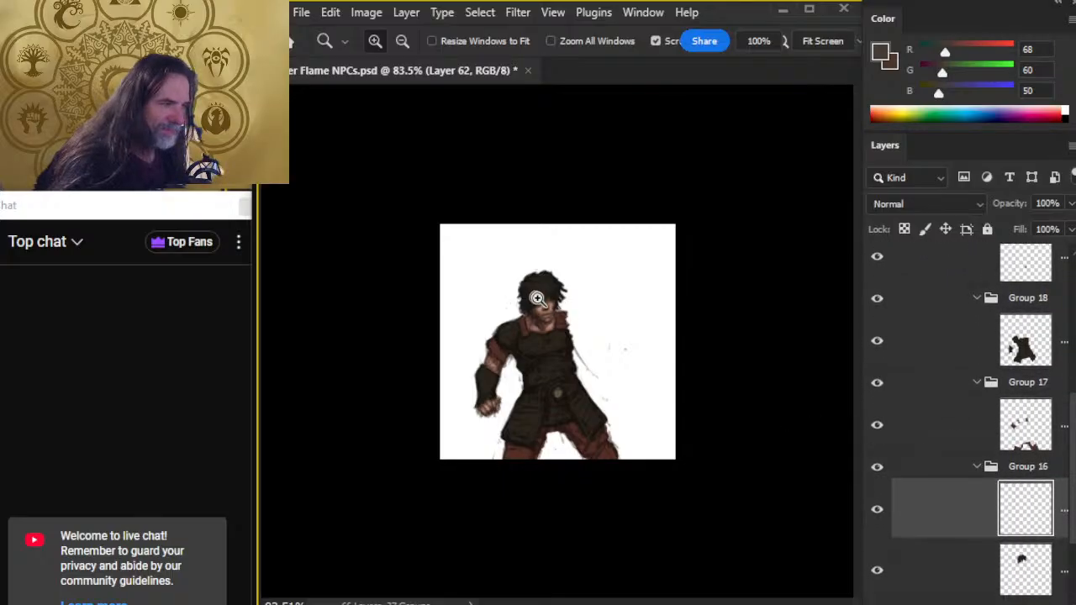
{"action": "left_click_drag", "start_coordinate": [555, 309], "coordinate": [611, 322]}
{"action": "key", "text": "b"}
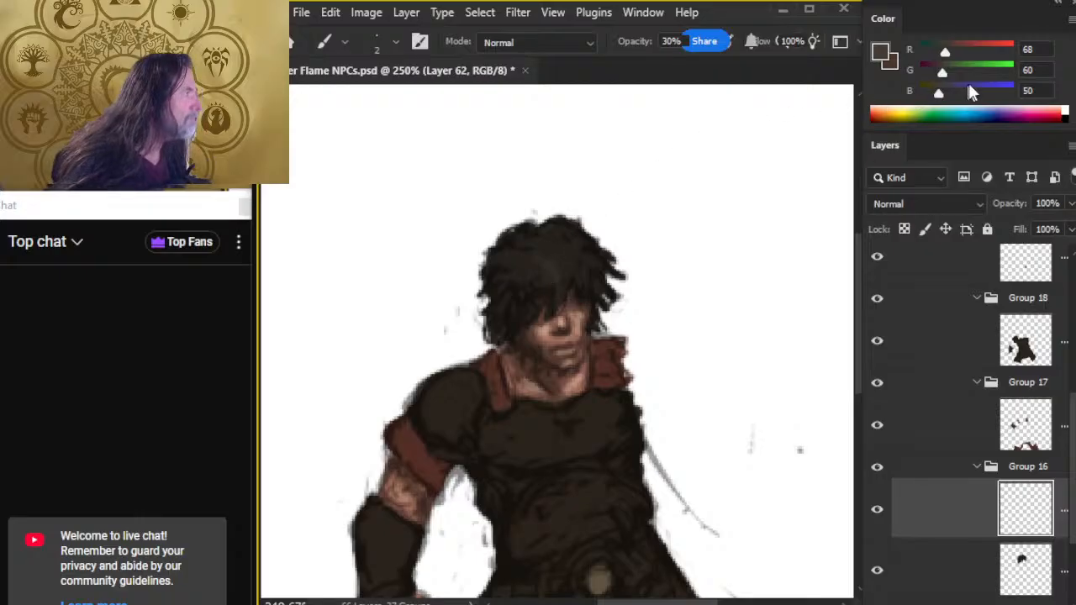
{"action": "left_click_drag", "start_coordinate": [945, 52], "coordinate": [955, 92]}
{"action": "left_click", "coordinate": [950, 95]}
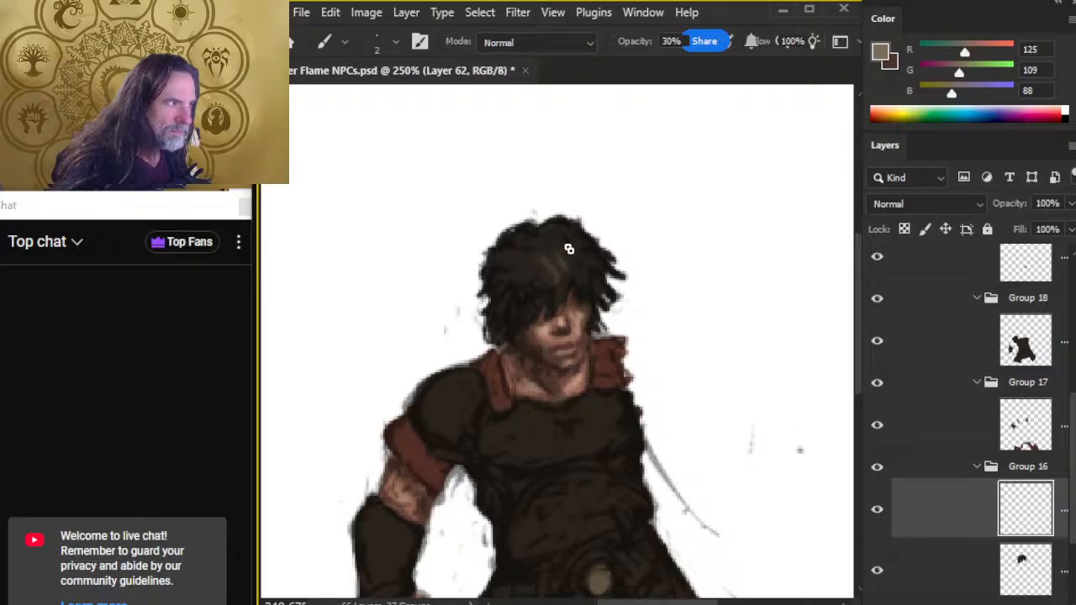
{"action": "left_click_drag", "start_coordinate": [548, 272], "coordinate": [524, 293]}
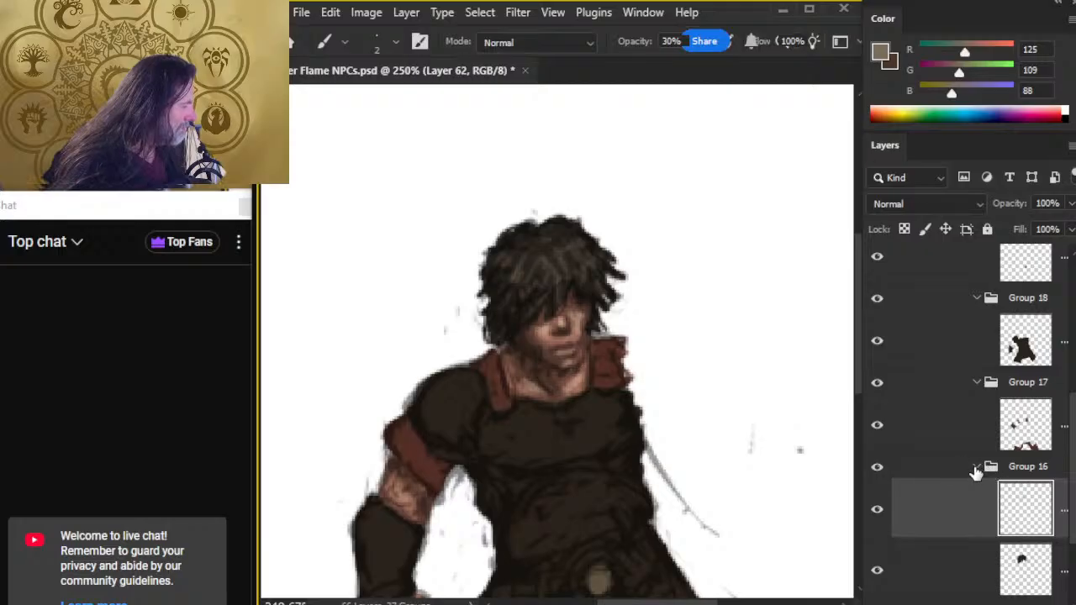
{"action": "key", "text": "r"}
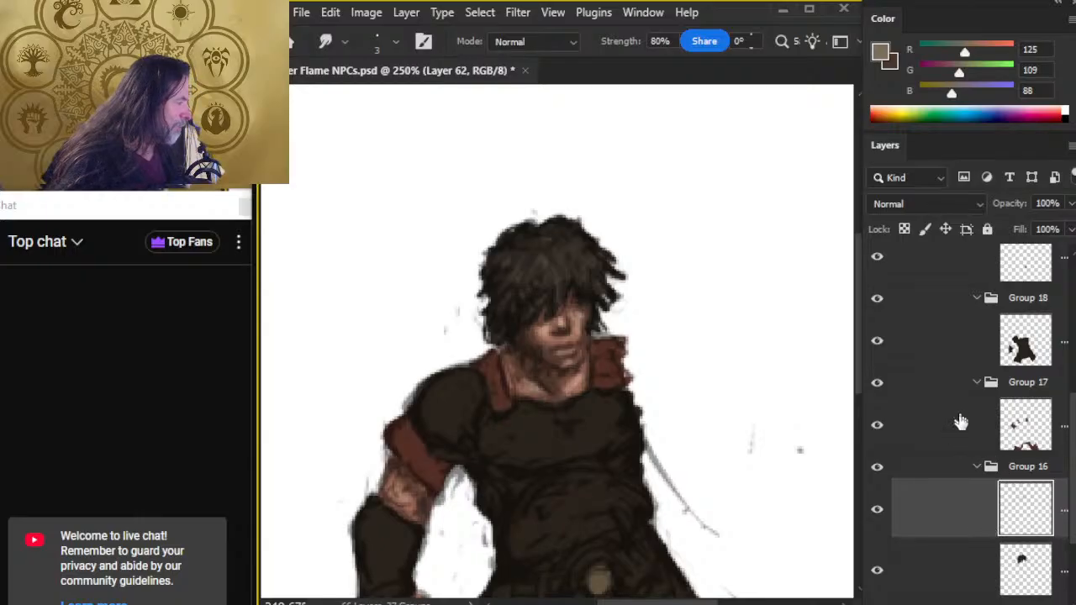
Collapse Group 16, add a new layer above the red cloth layer in Group 17, and check the cloth layer by toggling its visibility.
{"action": "left_click", "coordinate": [976, 467]}
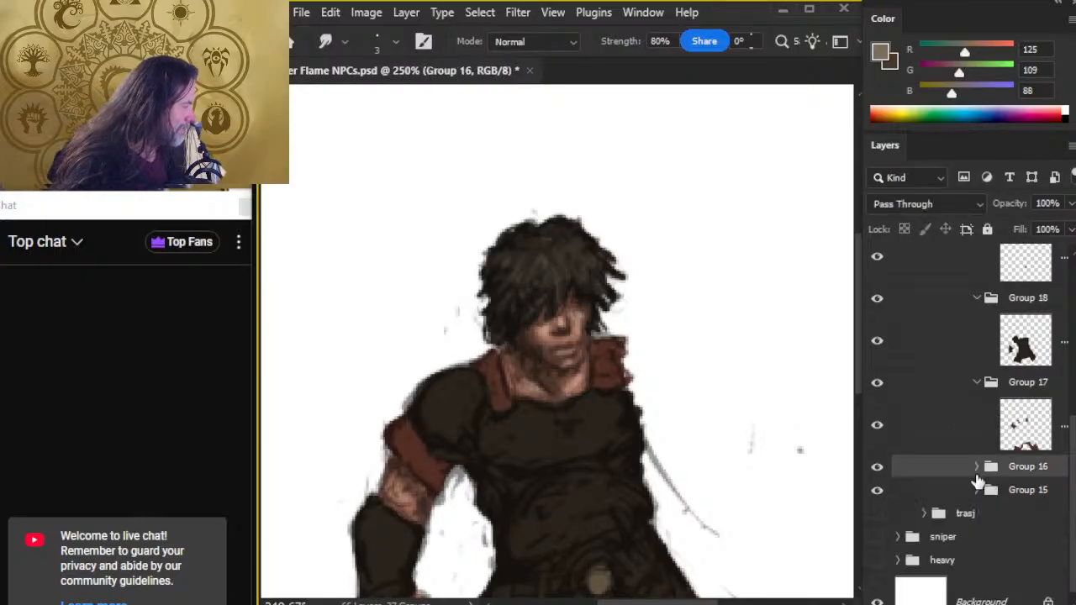
{"action": "left_click", "coordinate": [953, 435]}
{"action": "key", "text": "ctrl+shift+alt+n"}
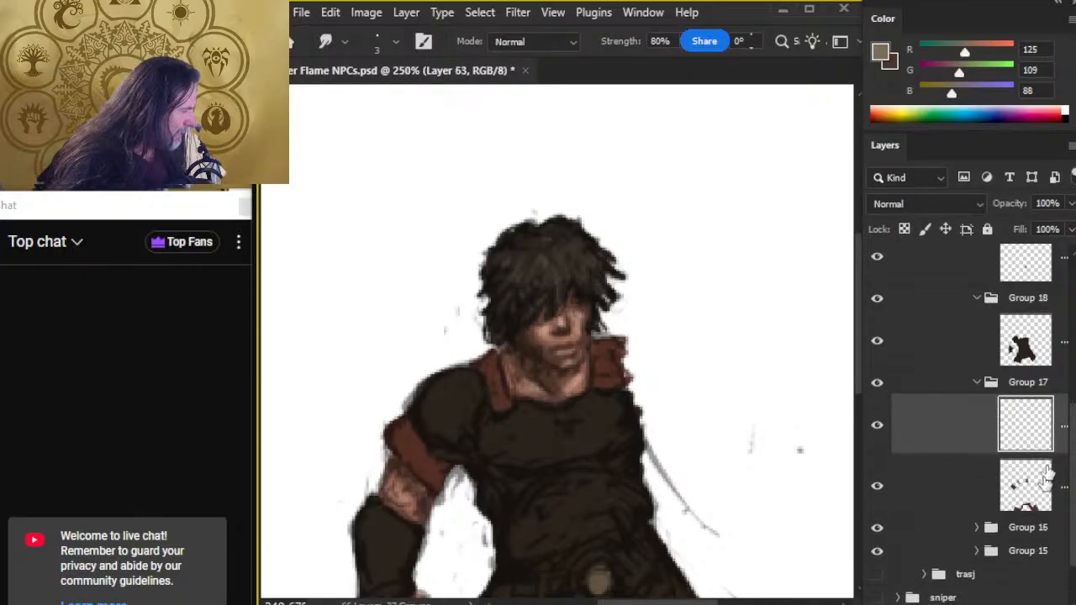
{"action": "left_click_drag", "start_coordinate": [1070, 451], "coordinate": [1069, 480]}
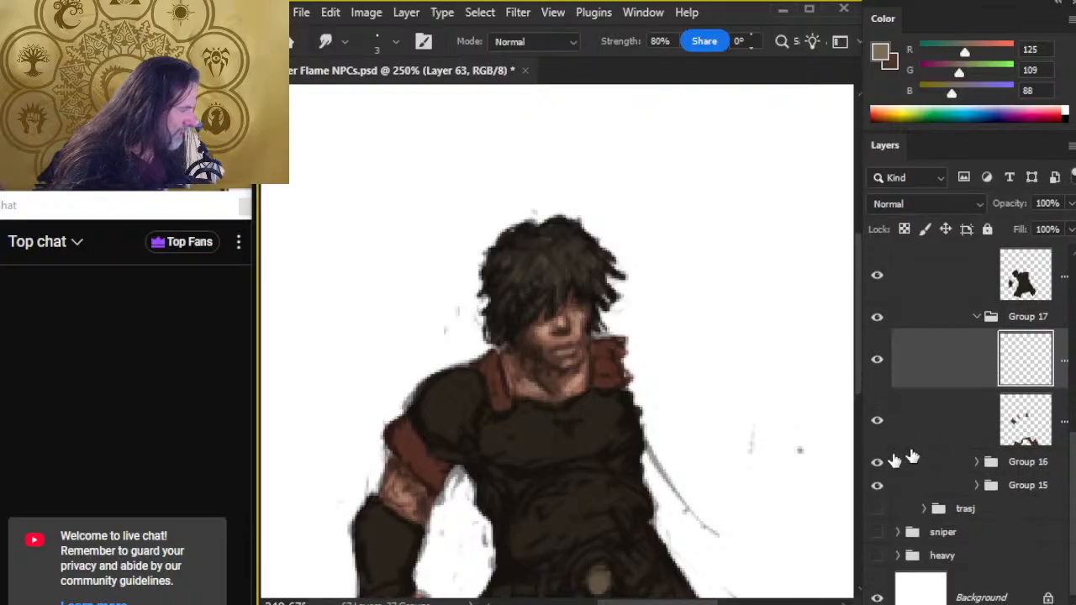
{"action": "left_click_drag", "start_coordinate": [697, 495], "coordinate": [676, 373]}
{"action": "left_click", "coordinate": [878, 420]}
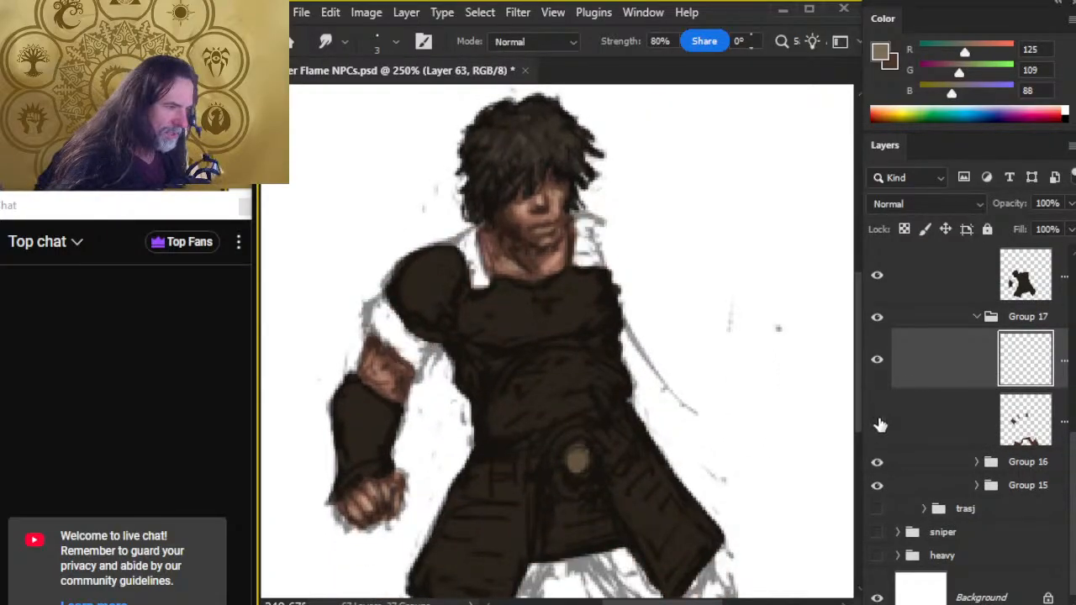
{"action": "left_click", "coordinate": [879, 421]}
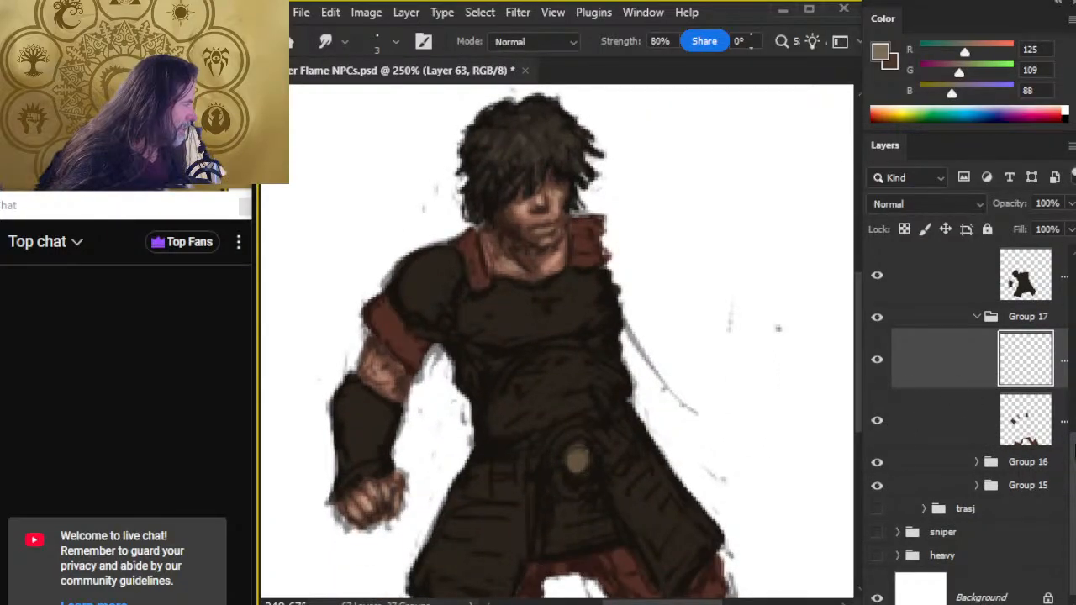
Show the Layer 35 reference, sample red (159, 91, 71) and dark (49, 33, 26) tones around its cape, and hide the reference.
{"action": "scroll", "coordinate": [1074, 451], "scroll_direction": "up", "scroll_amount": 6}
{"action": "left_click", "coordinate": [876, 382]}
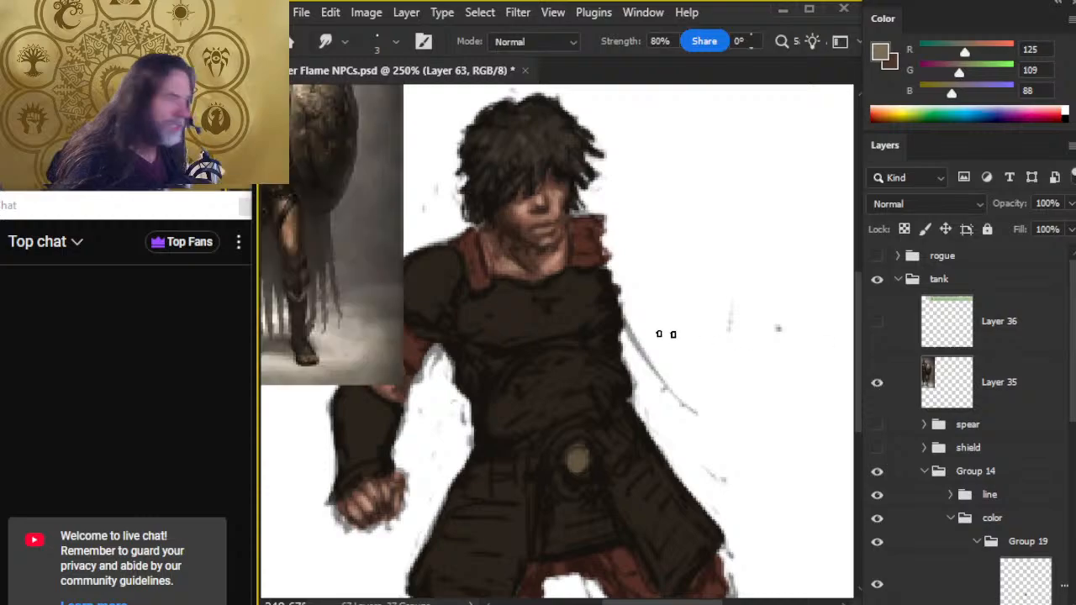
{"action": "mouse_move", "coordinate": [454, 288]}
{"action": "left_mouse_down"}
{"action": "mouse_move", "coordinate": [463, 312]}
{"action": "mouse_move", "coordinate": [524, 368]}
{"action": "left_mouse_up"}
{"action": "key", "text": "b"}
{"action": "left_click", "coordinate": [483, 234], "text": "alt"}
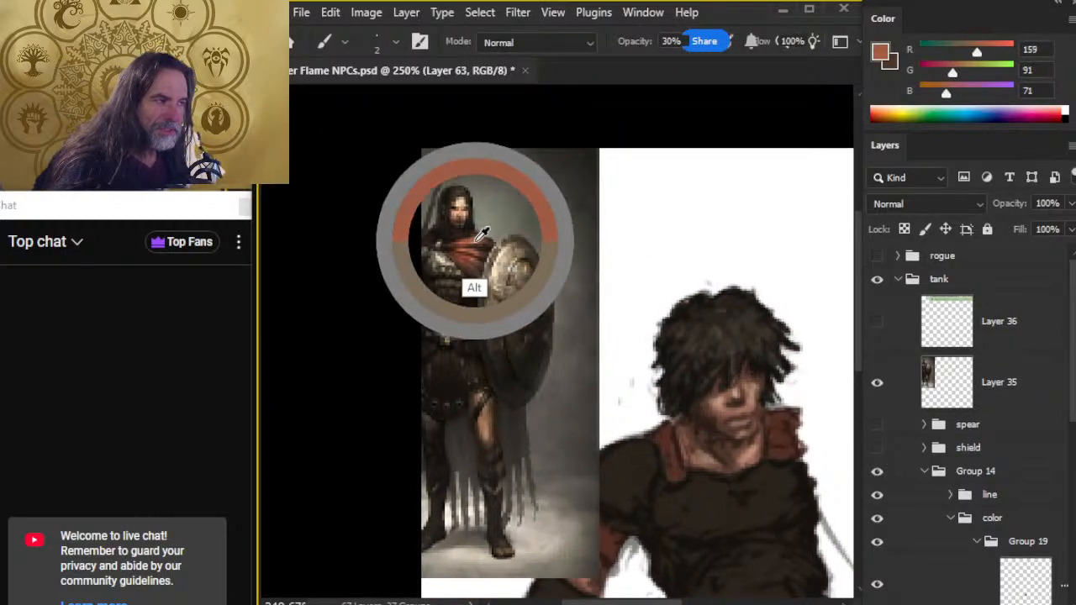
{"action": "left_click", "coordinate": [490, 237], "text": "alt"}
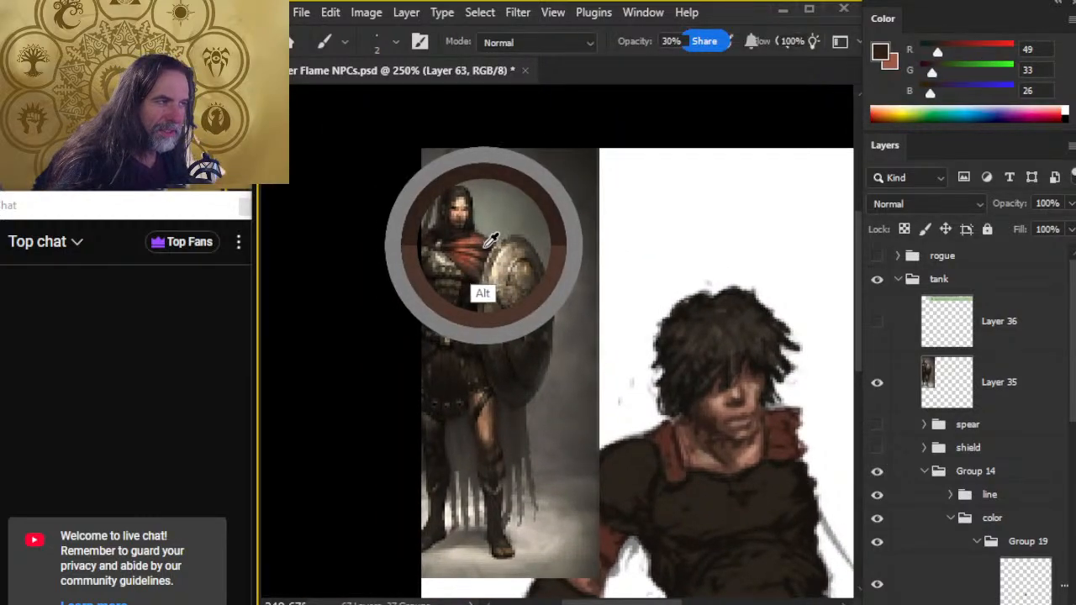
{"action": "left_click", "coordinate": [877, 382]}
Paint dark (49, 33, 26) shadows on the new Group 17 layer over the red sleeve and trousers at 100% brush opacity.
{"action": "key", "text": "space"}
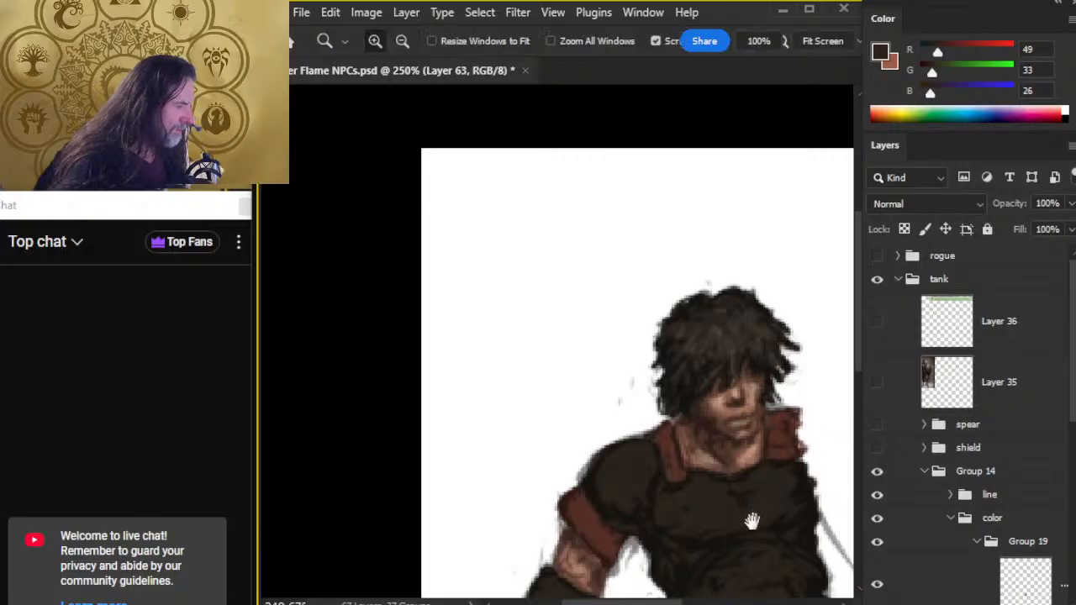
{"action": "left_click_drag", "start_coordinate": [752, 521], "coordinate": [665, 315]}
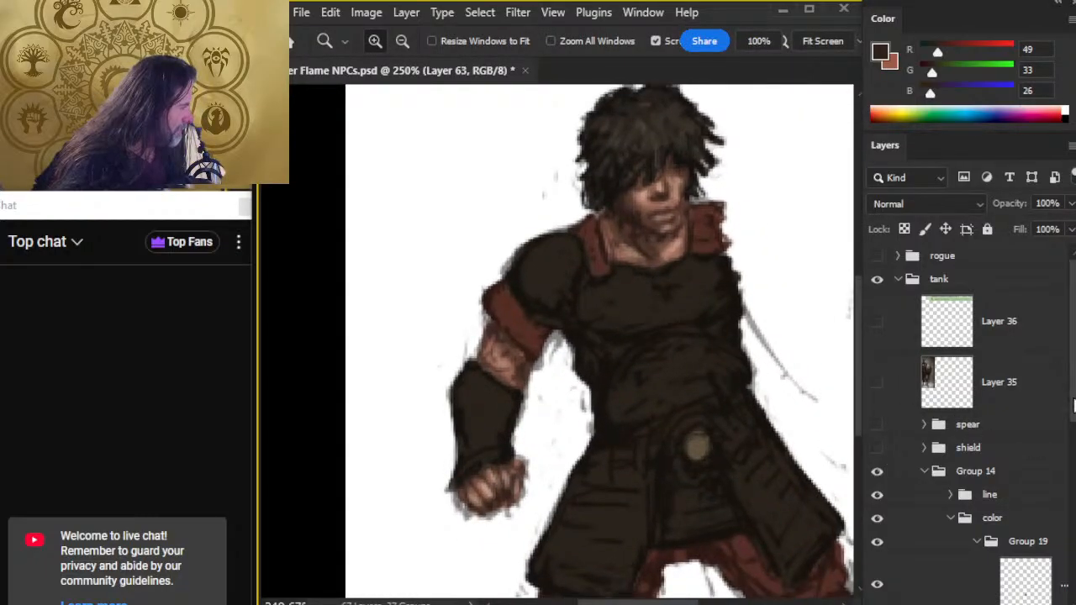
{"action": "scroll", "coordinate": [1061, 376], "scroll_direction": "down", "scroll_amount": 10}
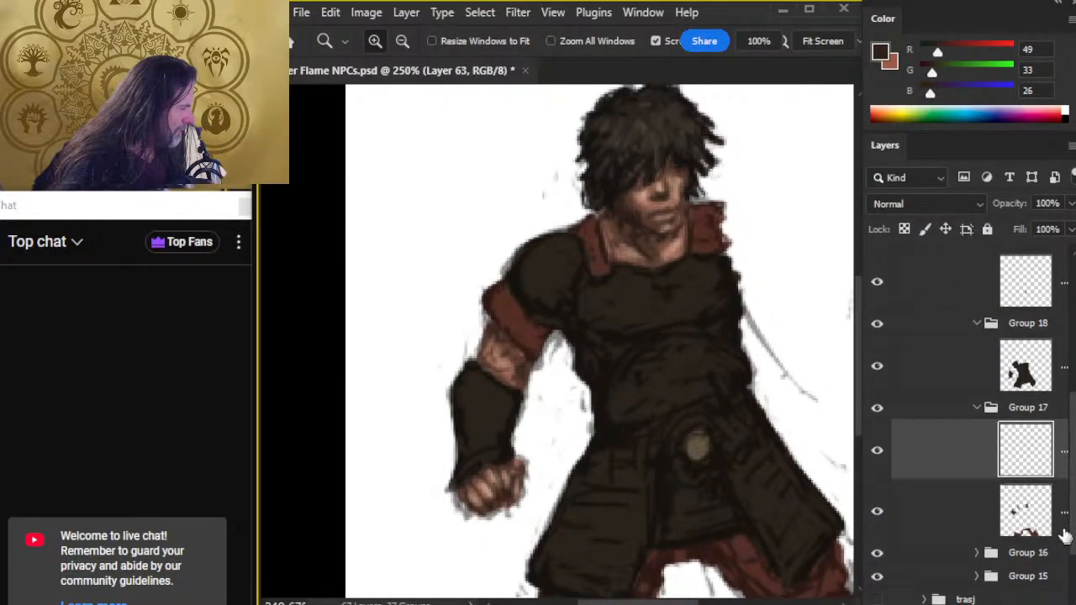
{"action": "key", "text": "b"}
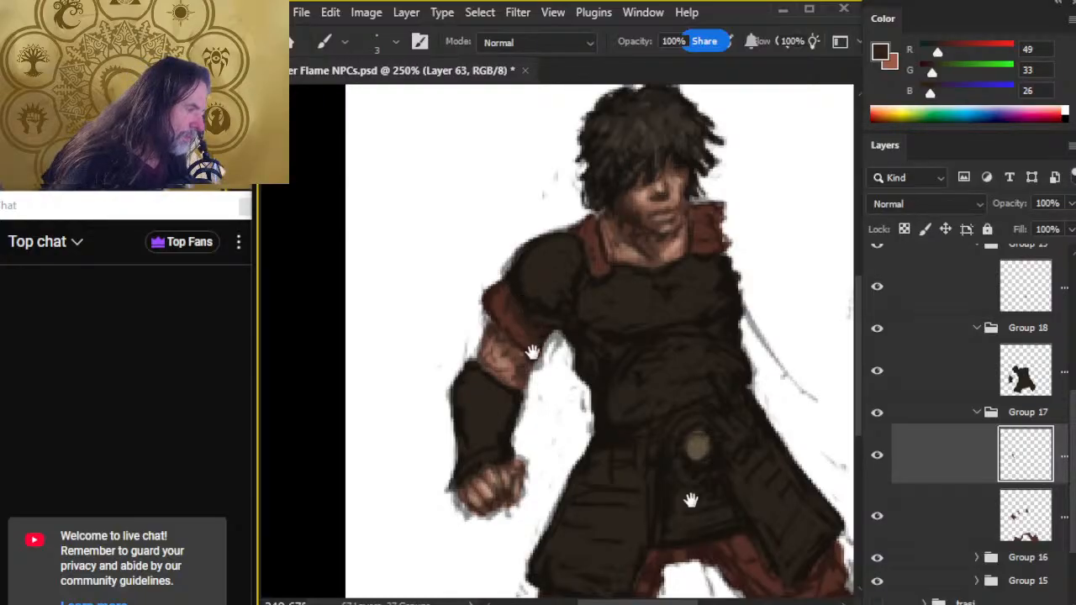
{"action": "scroll", "coordinate": [532, 353], "scroll_direction": "down", "scroll_amount": 5}
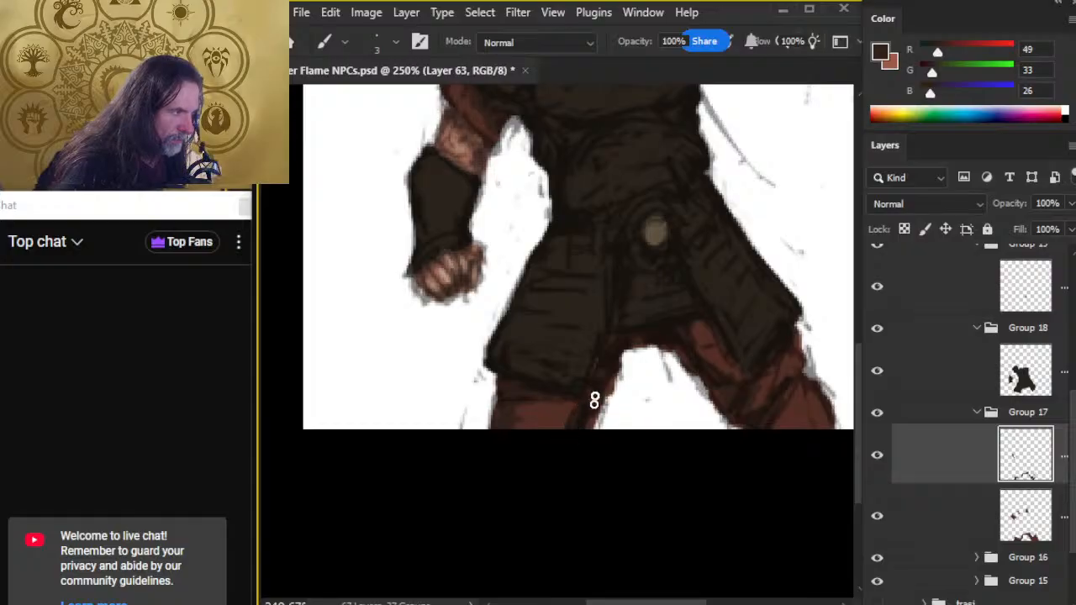
{"action": "mouse_move", "coordinate": [619, 358]}
{"action": "left_mouse_down"}
{"action": "mouse_move", "coordinate": [602, 407]}
{"action": "mouse_move", "coordinate": [616, 383]}
{"action": "left_mouse_up"}
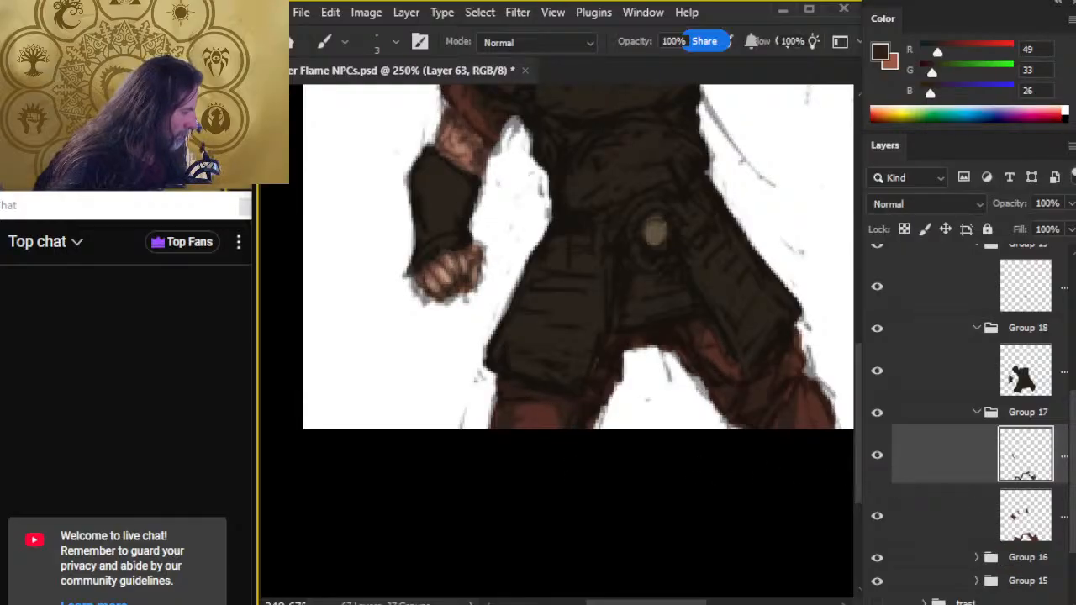
Add a layer above the shadows in Group 17, paint a red (159, 91, 71) highlight on the shield-free side's thigh, and smudge it.
{"action": "key", "text": "ctrl+alt+shift+n"}
{"action": "key", "text": "x"}
{"action": "left_click_drag", "start_coordinate": [544, 407], "coordinate": [526, 421]}
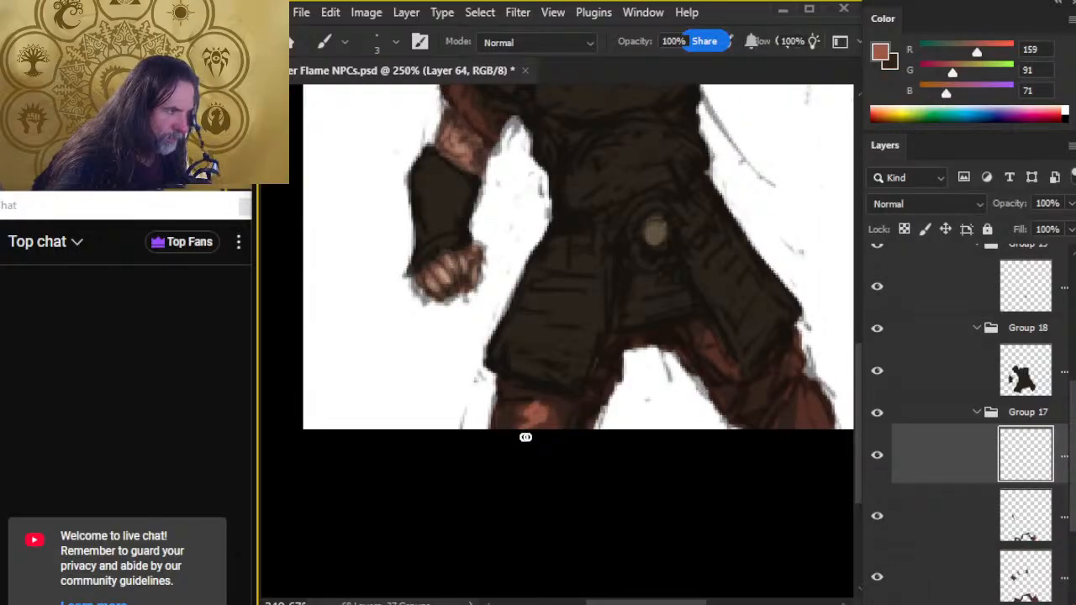
{"action": "key", "text": "r"}
{"action": "key", "text": "b"}
Paint red highlights along the trouser folds of the leg on the shield side, blending them with the Smudge tool.
{"action": "left_click_drag", "start_coordinate": [807, 403], "coordinate": [809, 442]}
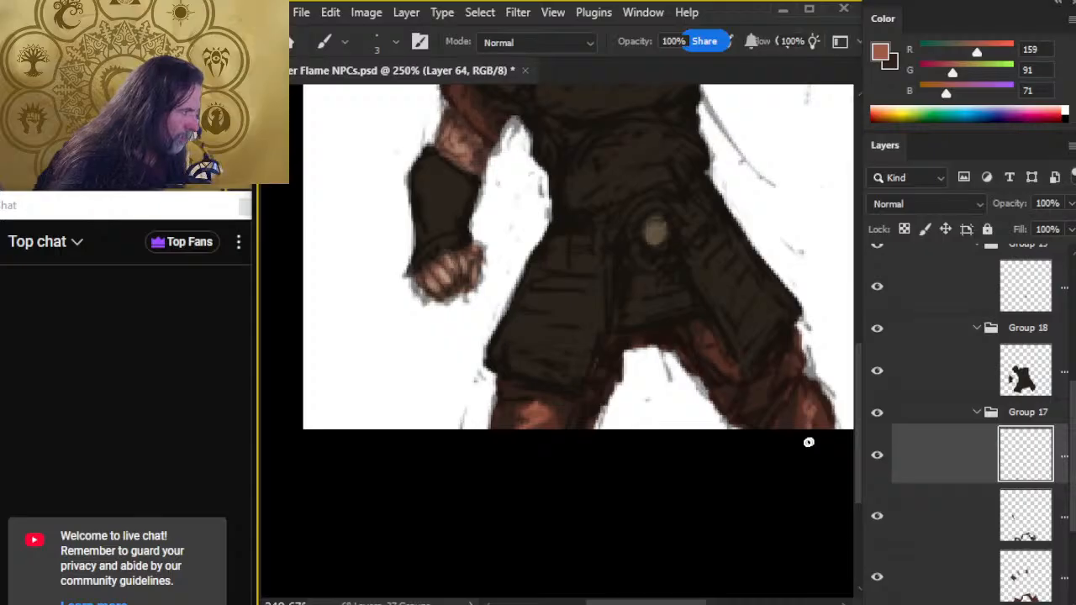
{"action": "key", "text": "r"}
{"action": "key", "text": "b"}
{"action": "key", "text": "r"}
{"action": "mouse_move", "coordinate": [765, 384]}
{"action": "left_mouse_down"}
{"action": "mouse_move", "coordinate": [733, 424]}
{"action": "mouse_move", "coordinate": [751, 407]}
{"action": "left_mouse_up"}
{"action": "key", "text": "b"}
{"action": "left_click_drag", "start_coordinate": [786, 371], "coordinate": [789, 367]}
{"action": "key", "text": "r"}
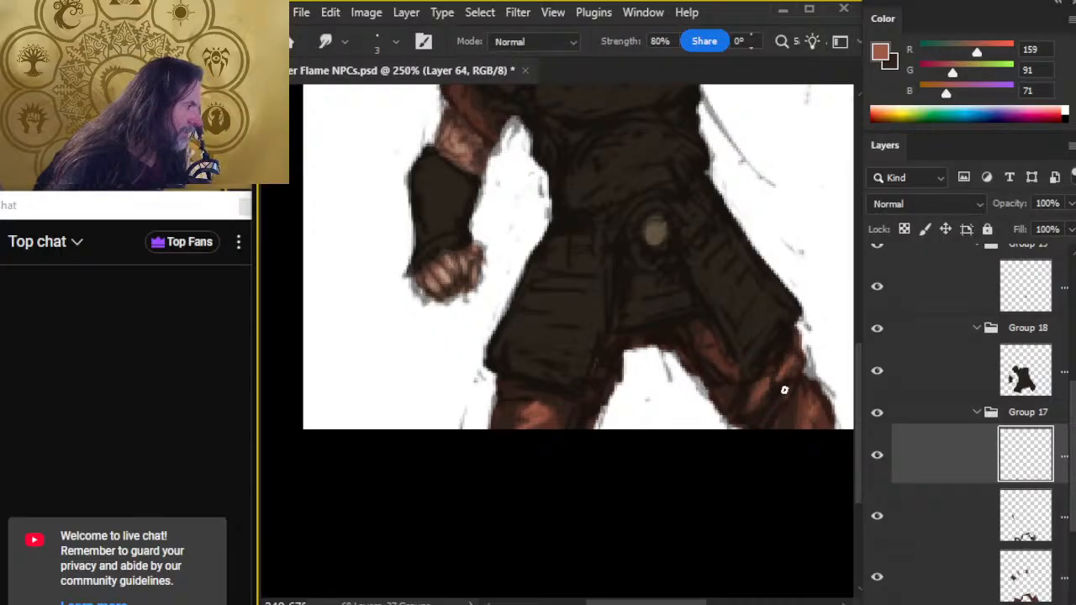
{"action": "key", "text": "b"}
{"action": "left_click_drag", "start_coordinate": [782, 405], "coordinate": [778, 411]}
{"action": "key", "text": "r"}
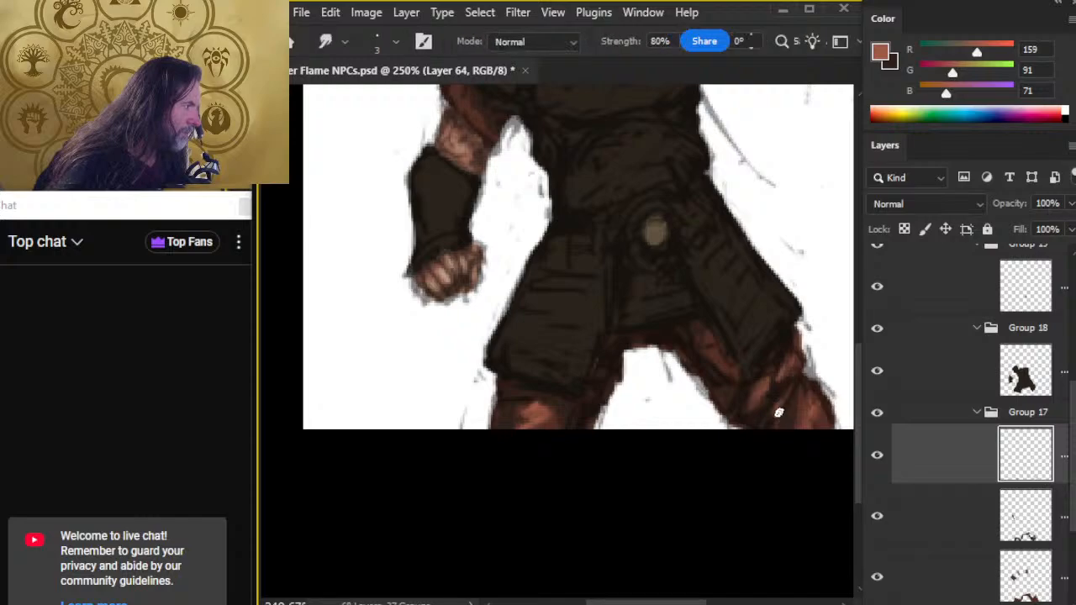
Add another red fold highlight across the thigh on the shield-free side and smudge it into the cloth.
{"action": "key", "text": "b"}
{"action": "left_click_drag", "start_coordinate": [529, 398], "coordinate": [565, 410]}
{"action": "key", "text": "r"}
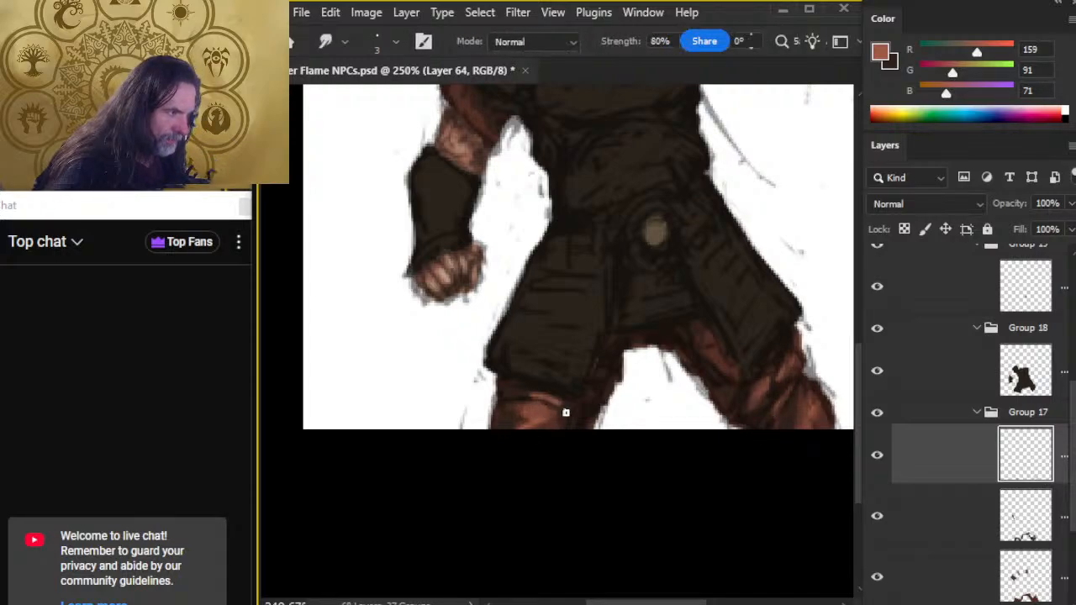
{"action": "key", "text": "b"}
{"action": "key", "text": "r"}
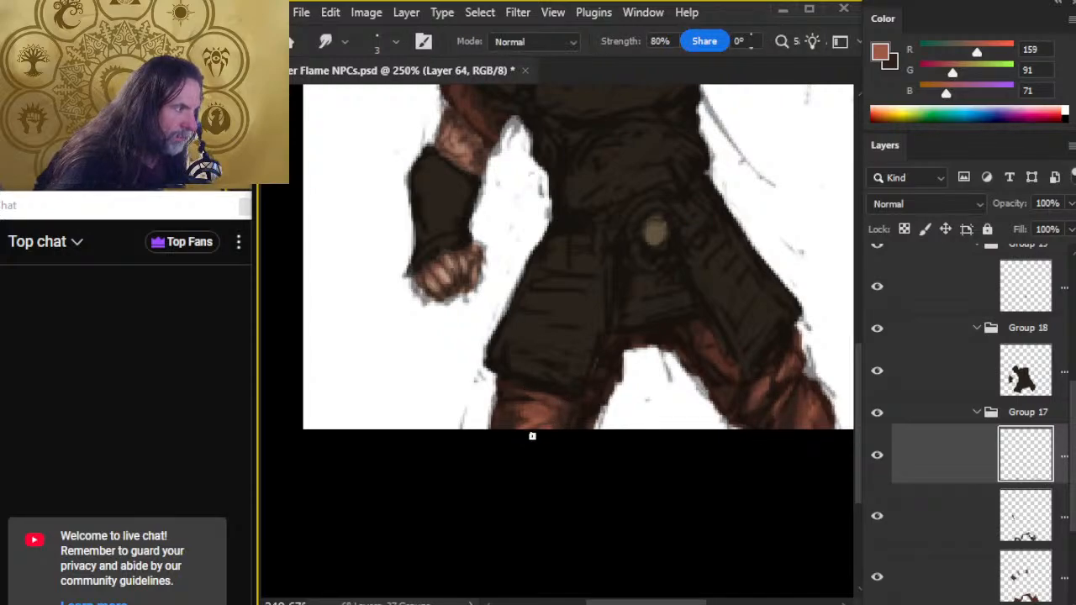
Paint and smudge red highlights on the upper-arm sleeve and the collar strip beside the rounded shoulder.
{"action": "left_click_drag", "start_coordinate": [619, 348], "coordinate": [601, 420]}
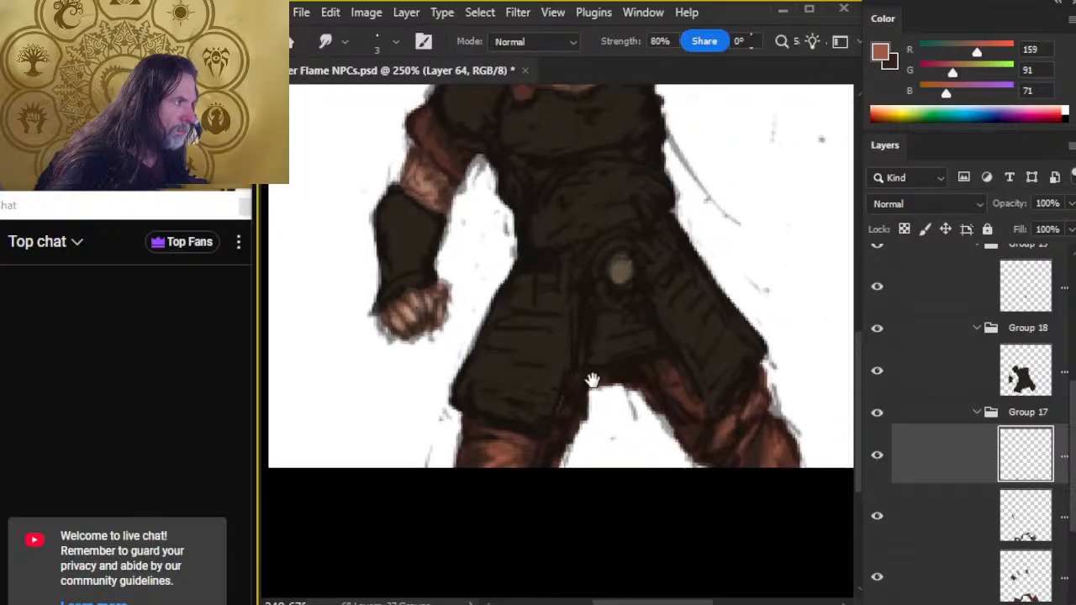
{"action": "left_click_drag", "start_coordinate": [583, 295], "coordinate": [609, 358]}
{"action": "key", "text": "b"}
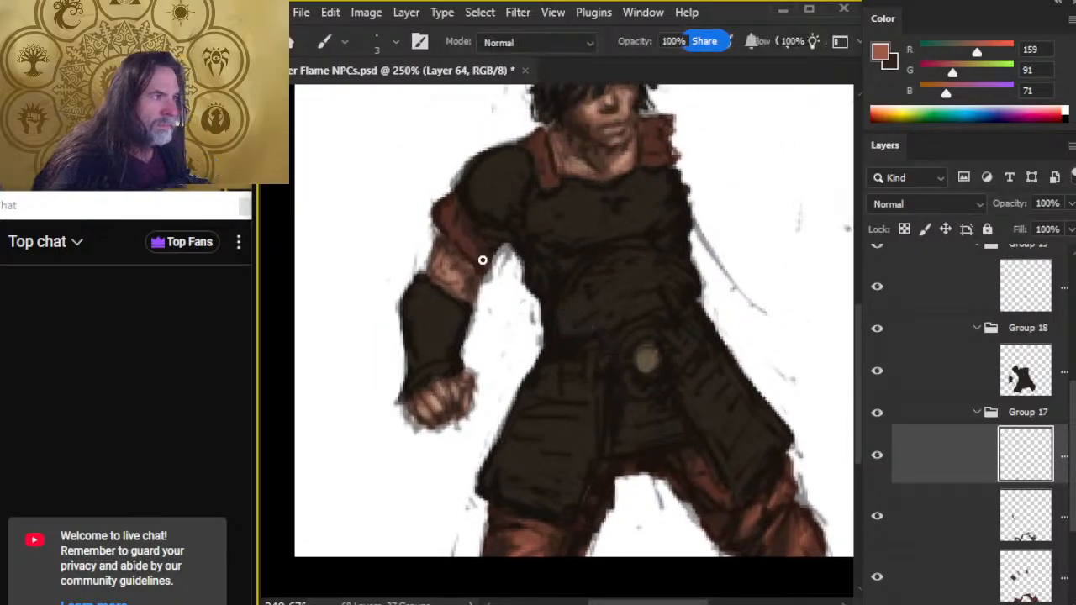
{"action": "key", "text": "r"}
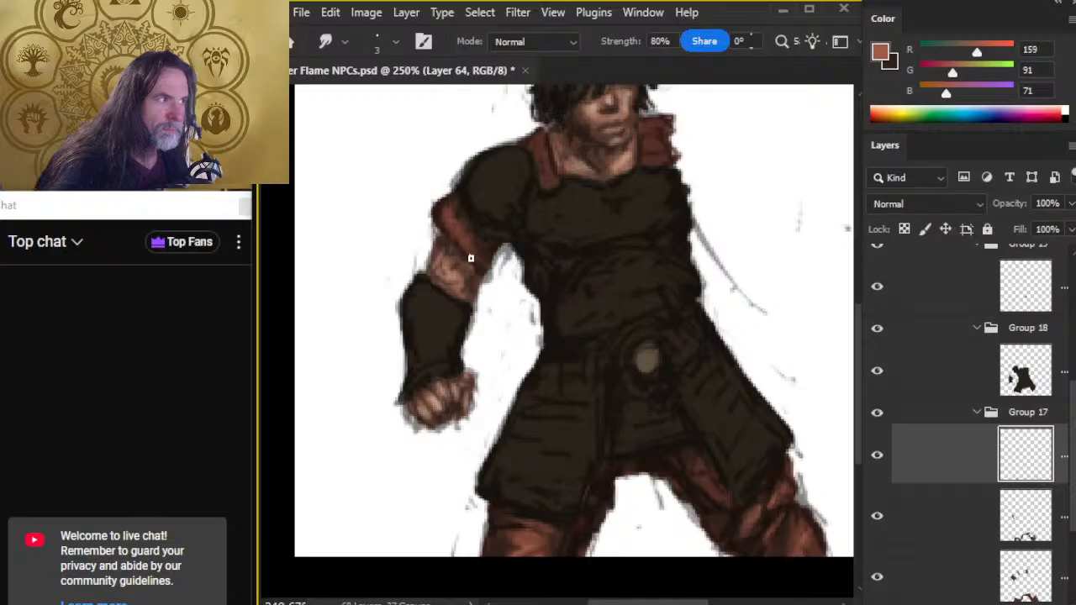
{"action": "key", "text": "b"}
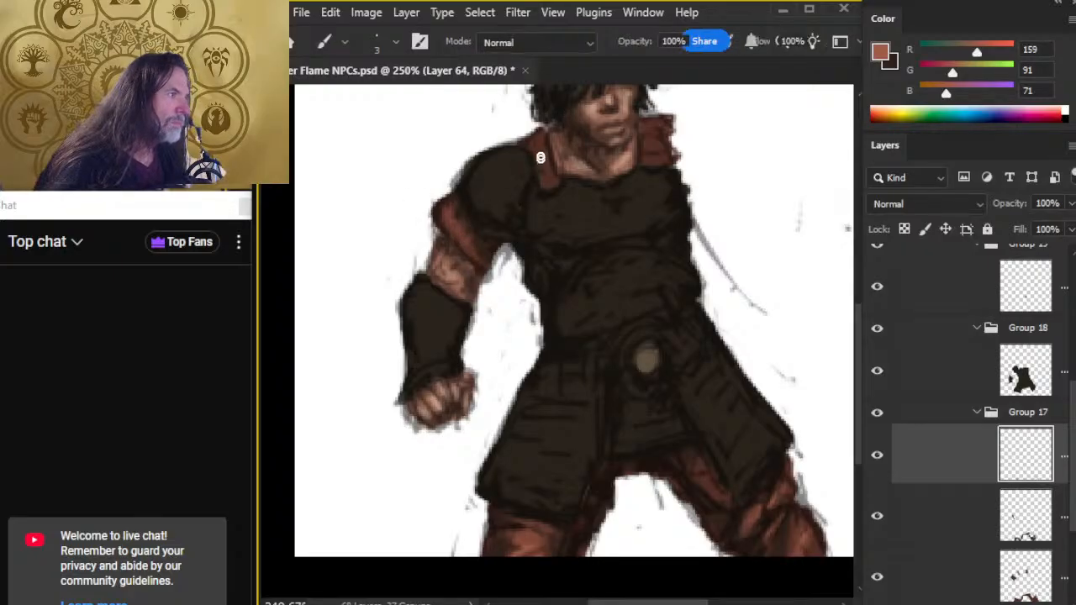
{"action": "left_click", "coordinate": [547, 172], "text": "alt"}
Darken the collar on the shield side with (49, 33, 26) on shadow layer Layer 63, and show the shield group.
{"action": "left_click", "coordinate": [912, 514]}
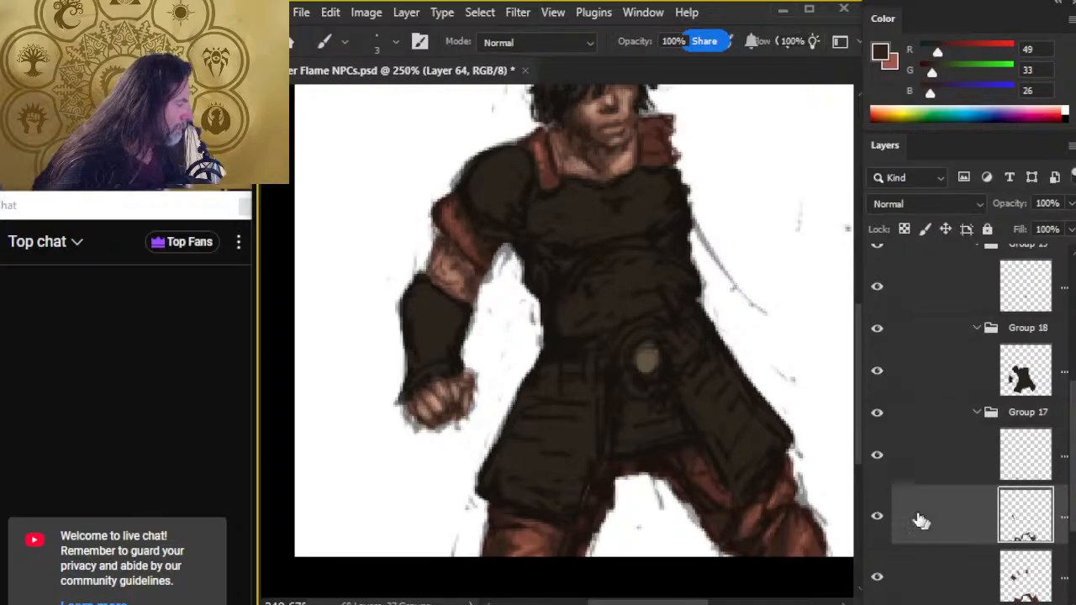
{"action": "left_click_drag", "start_coordinate": [656, 145], "coordinate": [656, 159]}
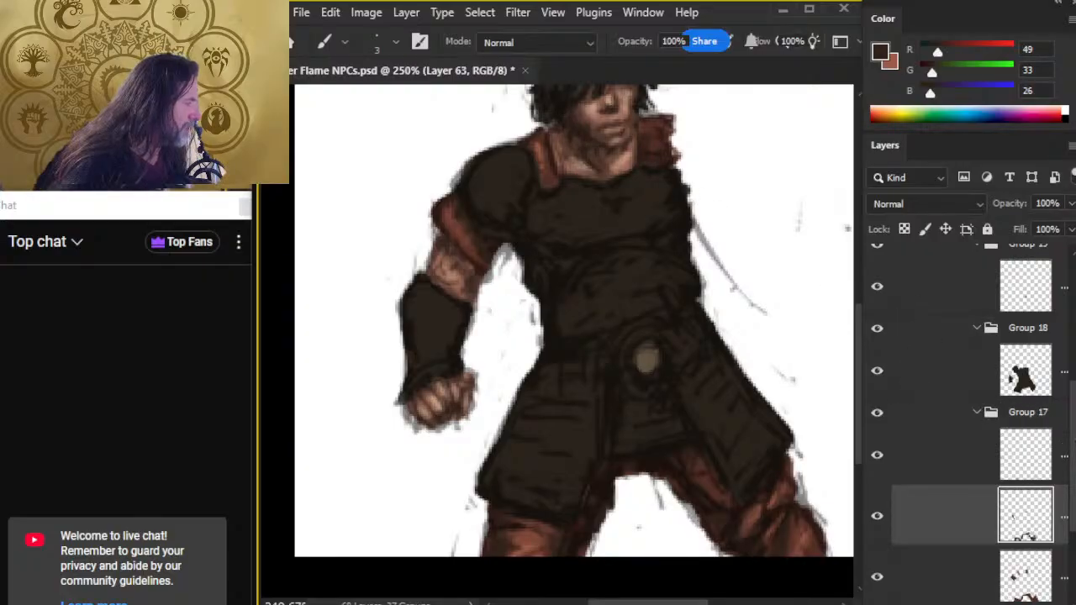
{"action": "scroll", "coordinate": [966, 420], "scroll_direction": "up", "scroll_amount": 3}
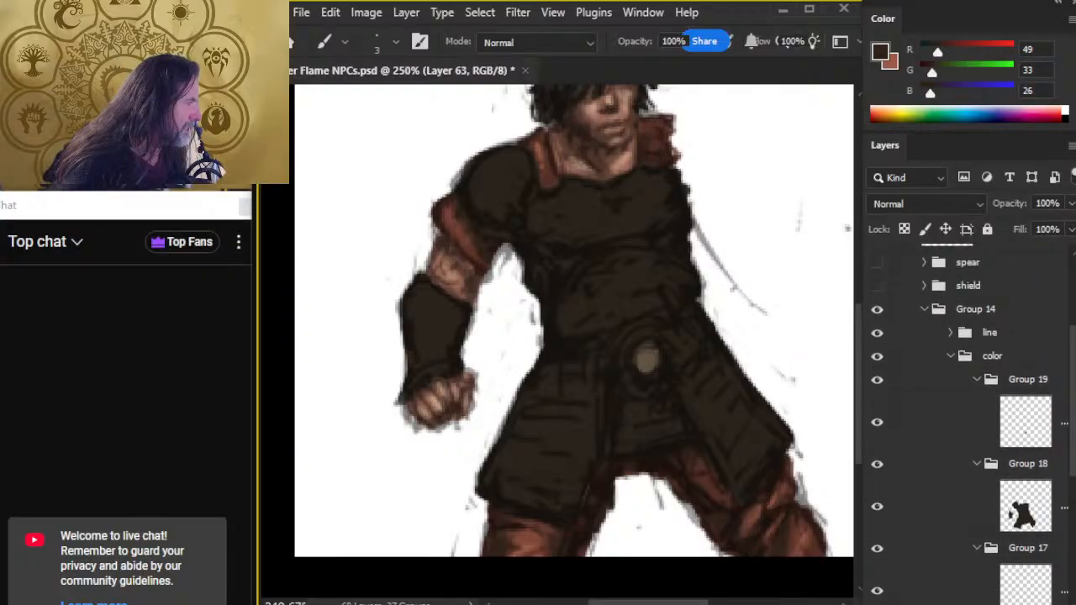
{"action": "left_click", "coordinate": [877, 276]}
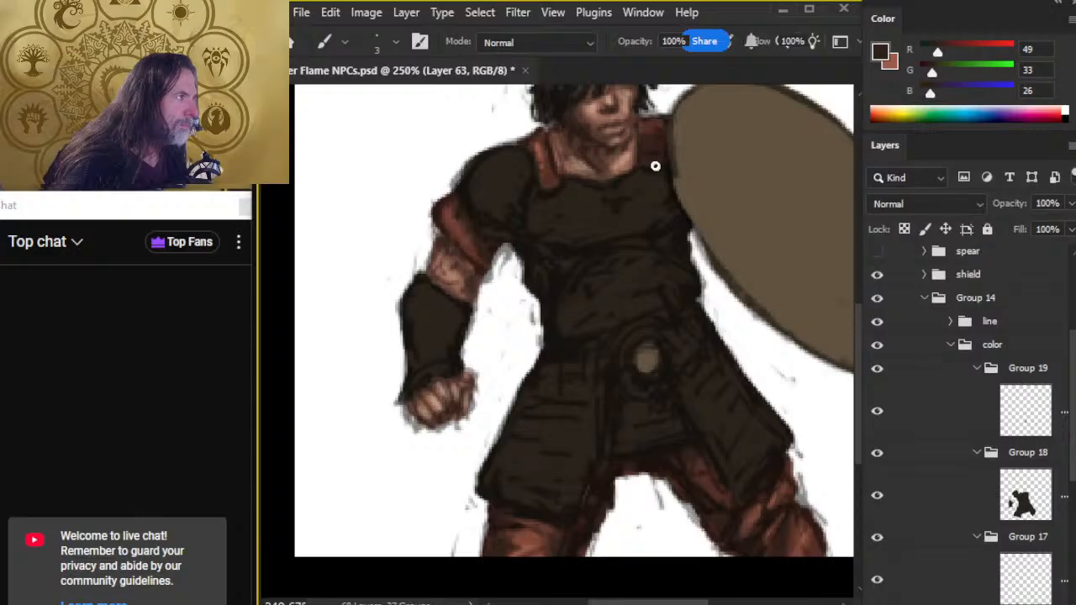
Switch to red (159, 91, 71) and highlight the collar edge beside the shield on Layer 64.
{"action": "left_click", "coordinate": [646, 126], "text": "alt"}
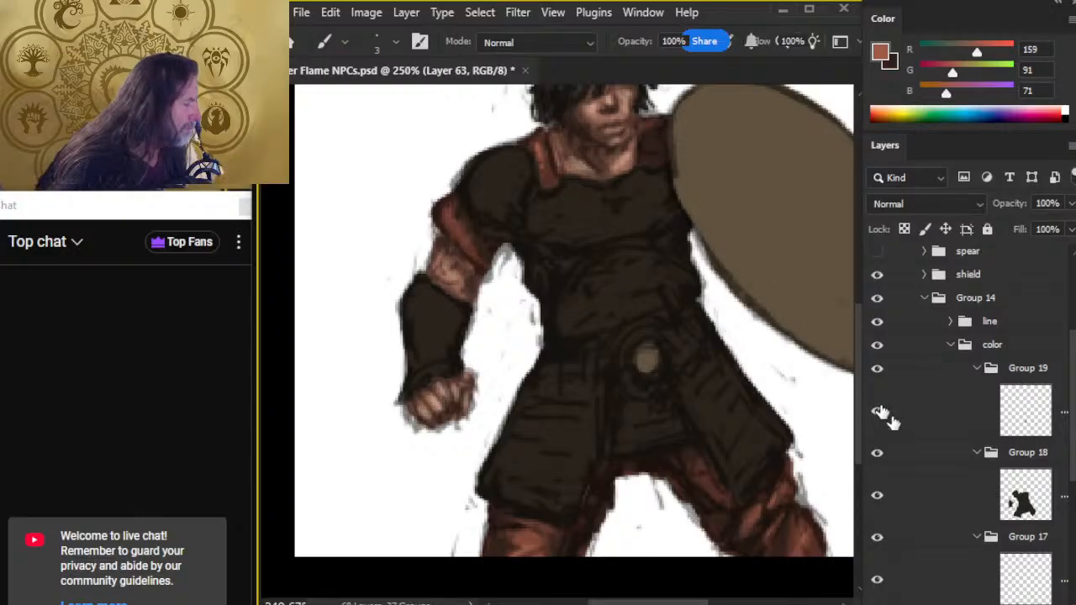
{"action": "left_click_drag", "start_coordinate": [1073, 429], "coordinate": [1071, 467]}
{"action": "left_click", "coordinate": [960, 498]}
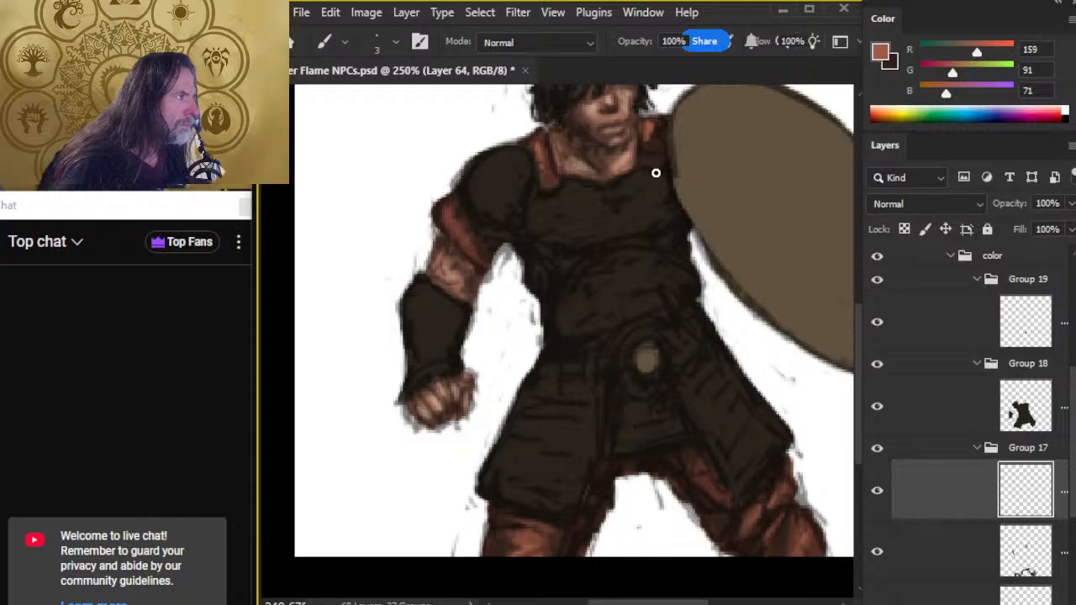
Rework the collar strip beside the rounded shoulder, erasing on Layer 64 and painting dark shadow over it on Layer 63.
{"action": "key", "text": "x"}
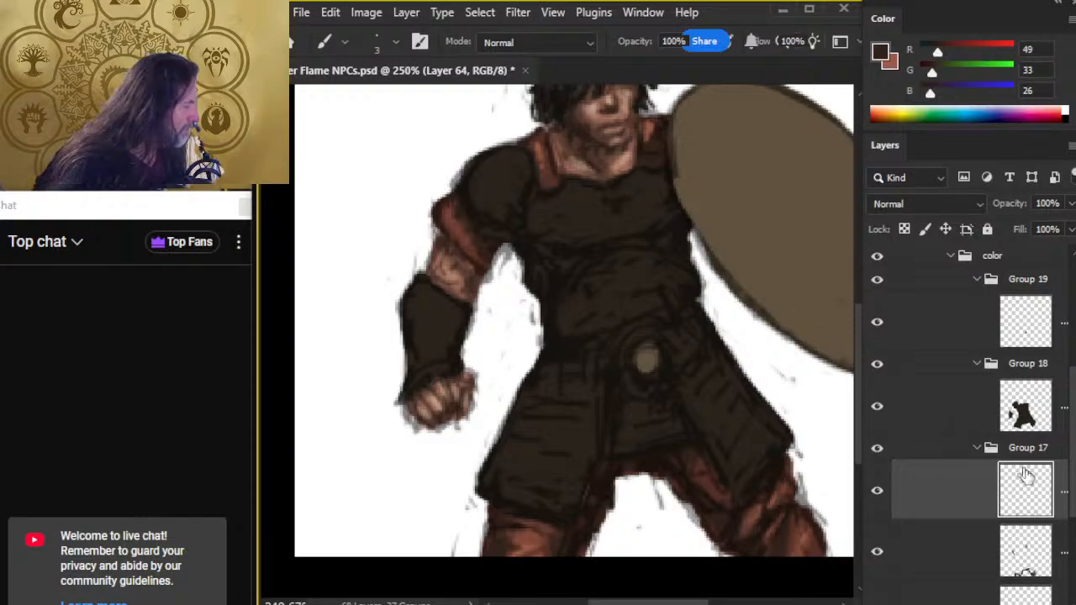
{"action": "left_click", "coordinate": [964, 568]}
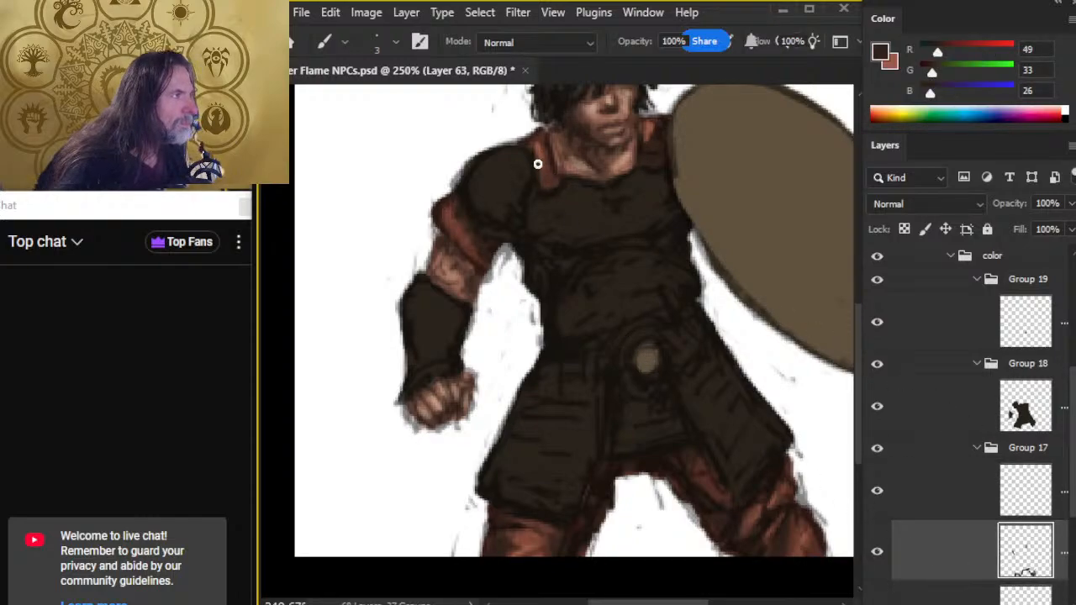
{"action": "key", "text": "x"}
{"action": "left_click_drag", "start_coordinate": [542, 141], "coordinate": [546, 192]}
{"action": "left_click", "coordinate": [937, 502]}
{"action": "key", "text": "e"}
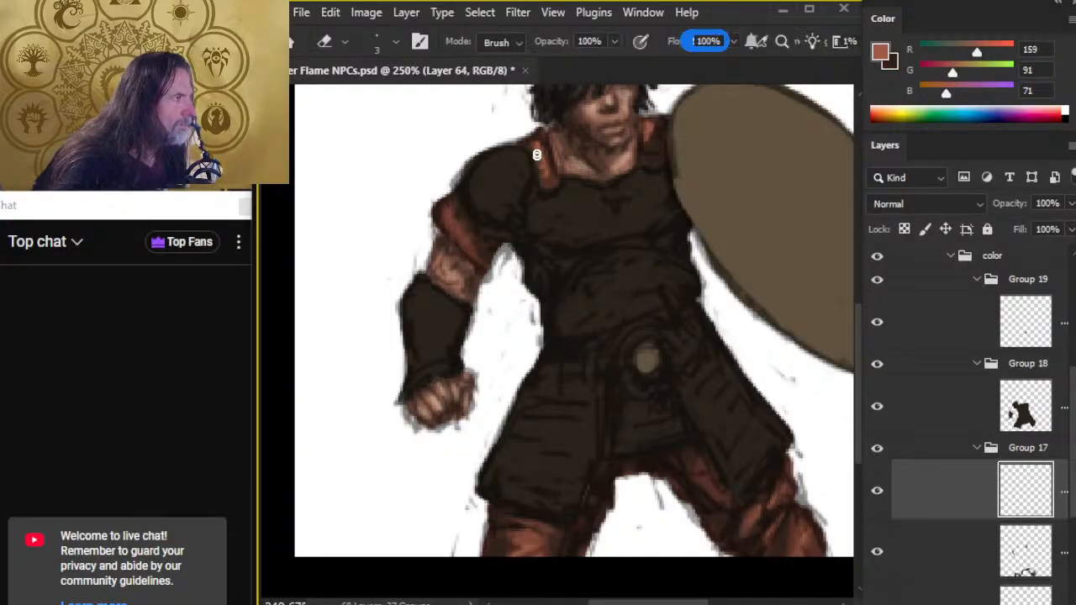
{"action": "left_click", "coordinate": [888, 542]}
{"action": "key", "text": "x"}
{"action": "key", "text": "b"}
{"action": "left_click_drag", "start_coordinate": [538, 145], "coordinate": [553, 186]}
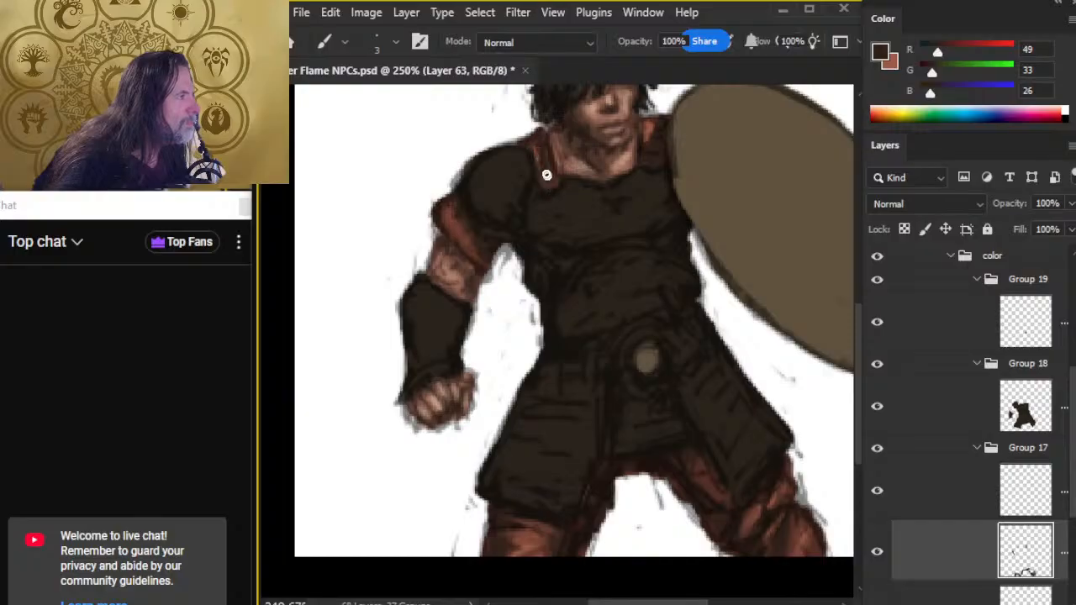
Repaint the red highlight on the shadowed collar strip on Layer 64 and soften it with the Smudge tool.
{"action": "key", "text": "x"}
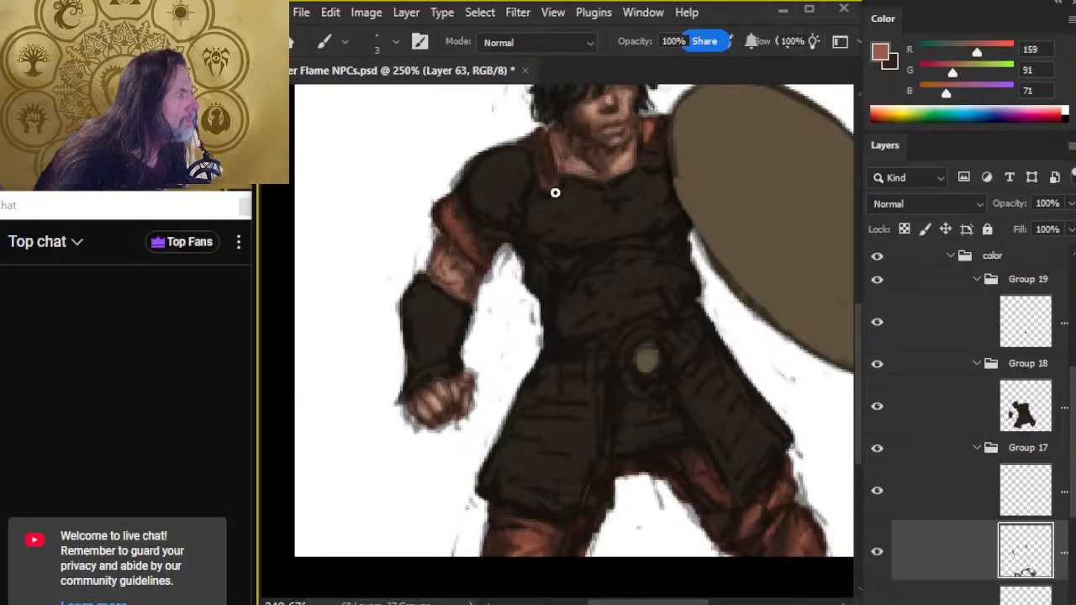
{"action": "left_click", "coordinate": [903, 490]}
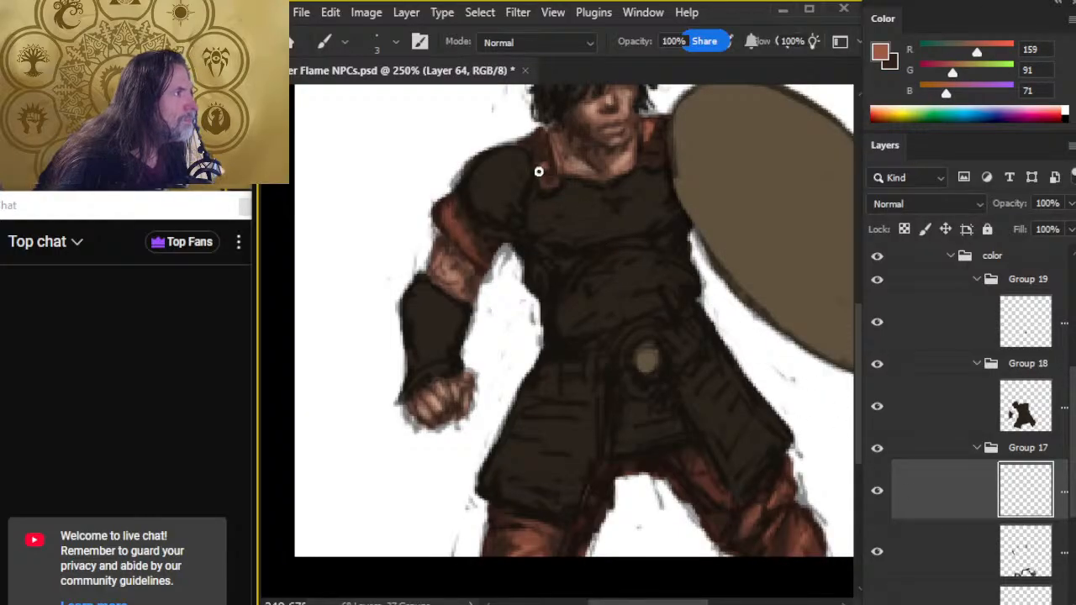
{"action": "key", "text": "r"}
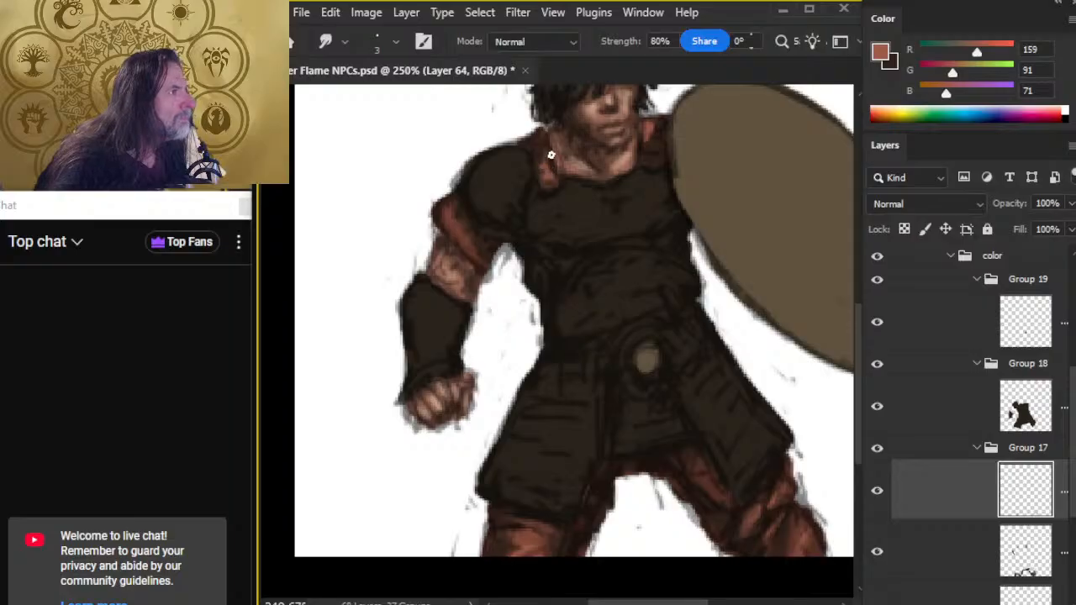
{"action": "key", "text": "z"}
{"action": "left_click_drag", "start_coordinate": [619, 233], "coordinate": [570, 294]}
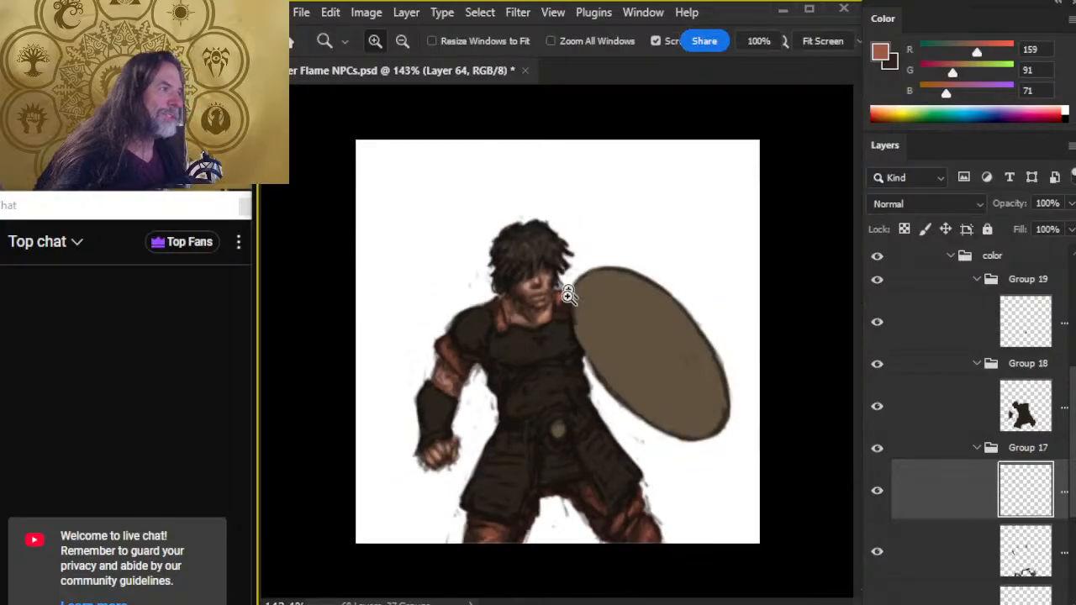
Collapse Group 17 and add a new layer above the dark armor layer in Group 18.
{"action": "key", "text": "r"}
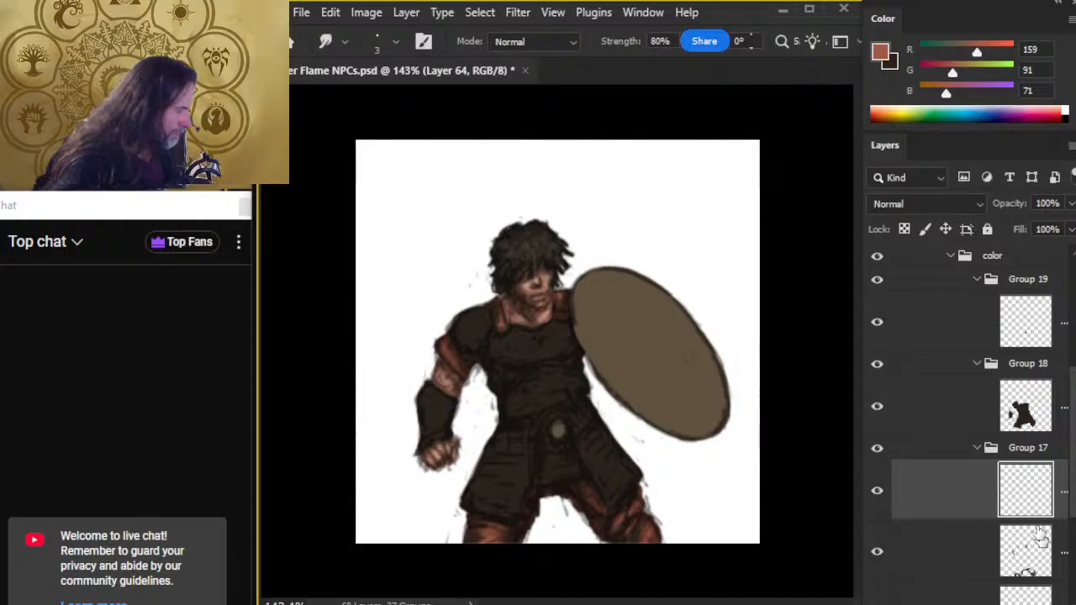
{"action": "left_click", "coordinate": [976, 447]}
{"action": "left_click", "coordinate": [951, 411]}
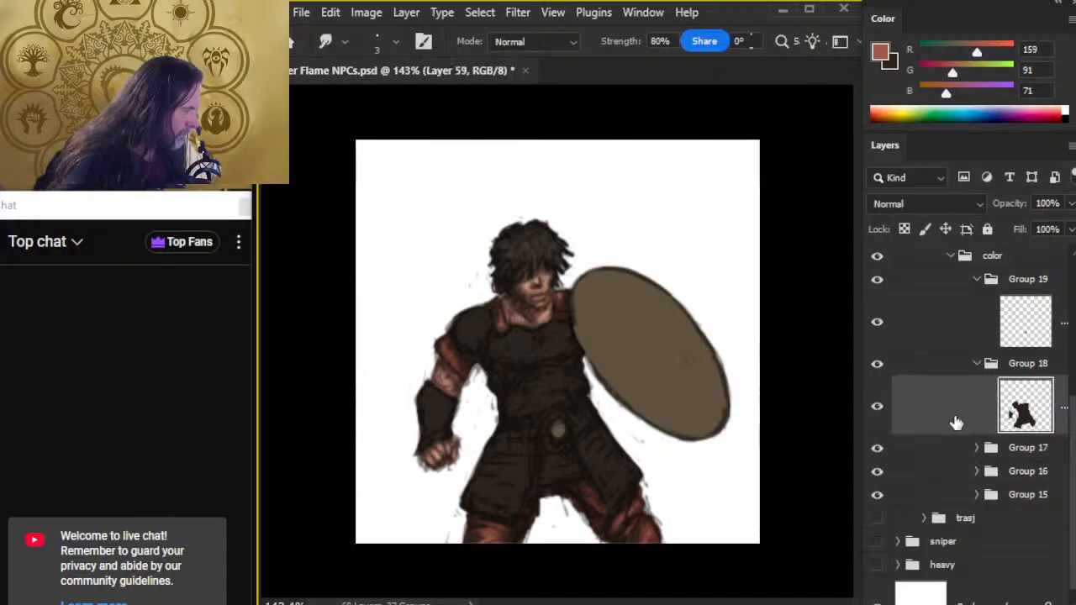
{"action": "key", "text": "ctrl+shift+alt+n"}
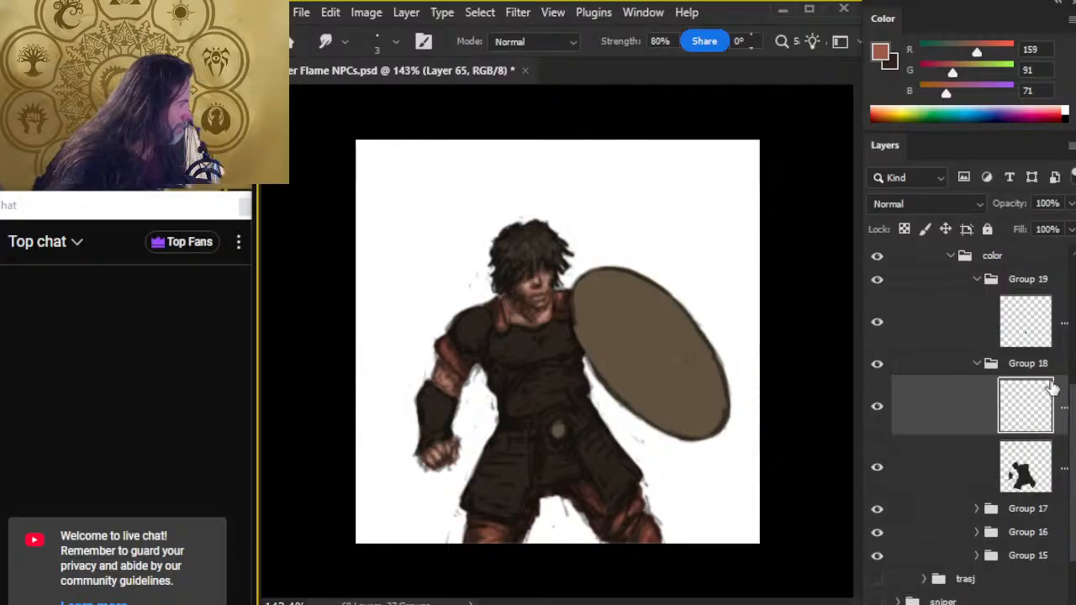
{"action": "scroll", "coordinate": [1072, 416], "scroll_direction": "up", "scroll_amount": 3}
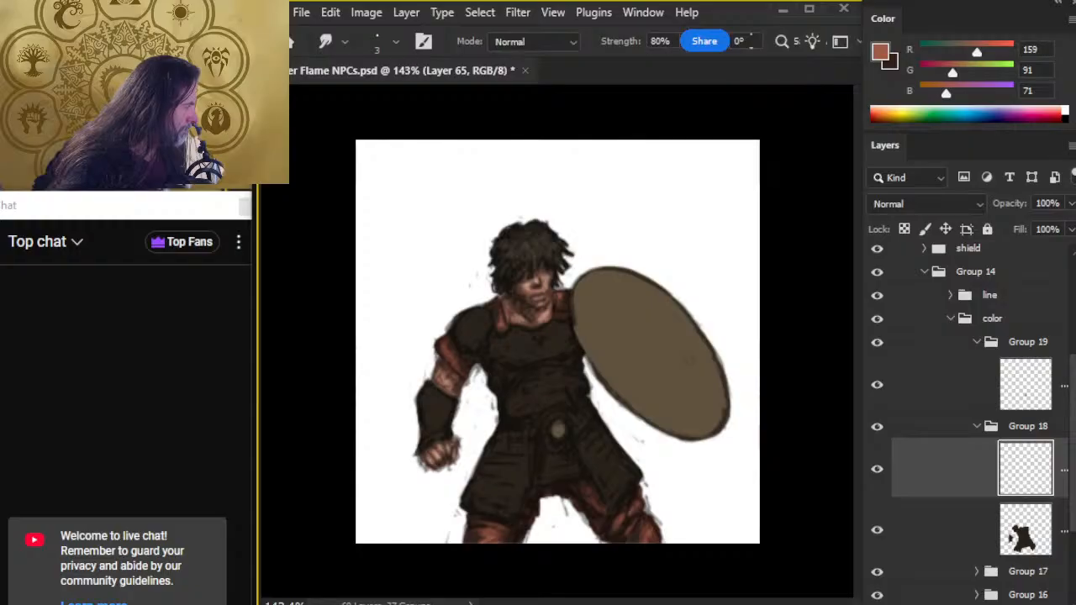
{"action": "scroll", "coordinate": [973, 422], "scroll_direction": "up", "scroll_amount": 5}
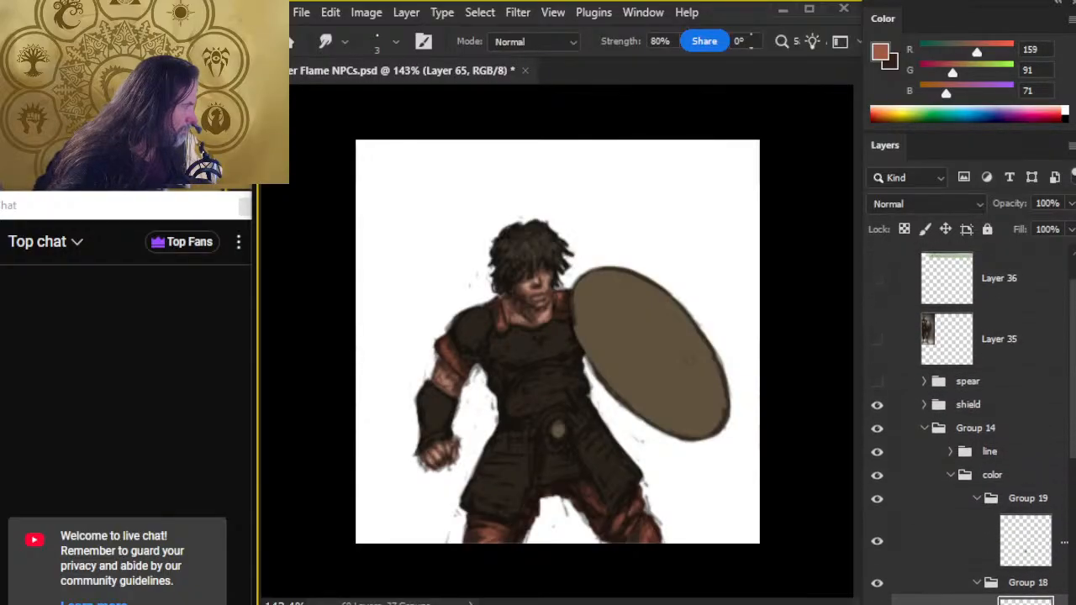
Show the Layer 35 reference image and sample a grey-brown (98, 80, 64) and a near-black (20, 16, 11) from its armor.
{"action": "scroll", "coordinate": [967, 420], "scroll_direction": "up", "scroll_amount": 1}
{"action": "left_click", "coordinate": [877, 365]}
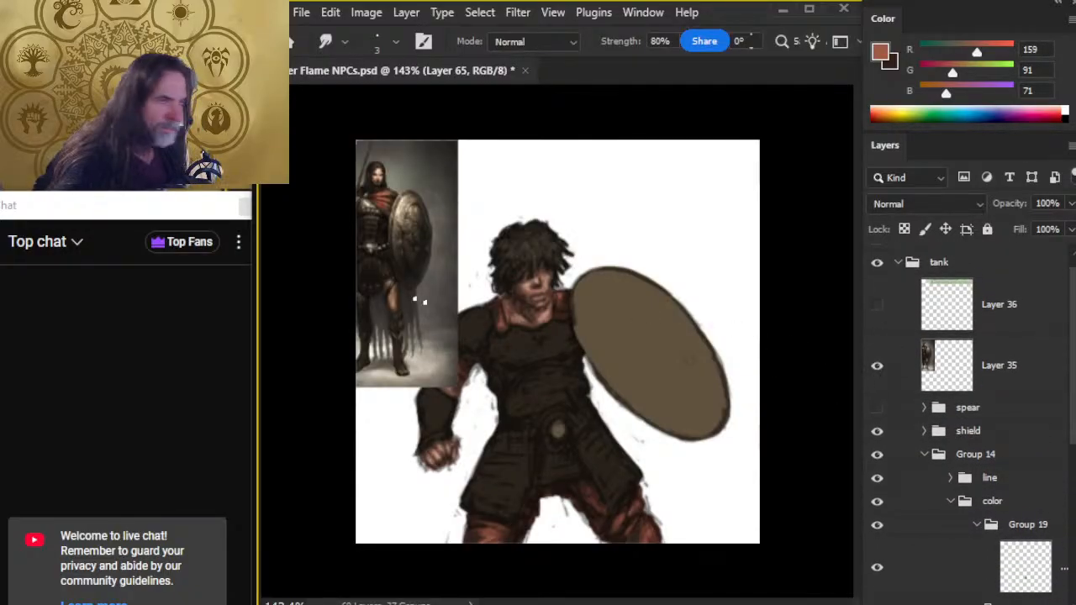
{"action": "key", "text": "z"}
{"action": "mouse_move", "coordinate": [357, 200]}
{"action": "left_mouse_down"}
{"action": "mouse_move", "coordinate": [398, 240]}
{"action": "mouse_move", "coordinate": [420, 211]}
{"action": "left_mouse_up"}
{"action": "key", "text": "b"}
{"action": "left_click", "coordinate": [430, 259], "text": "alt"}
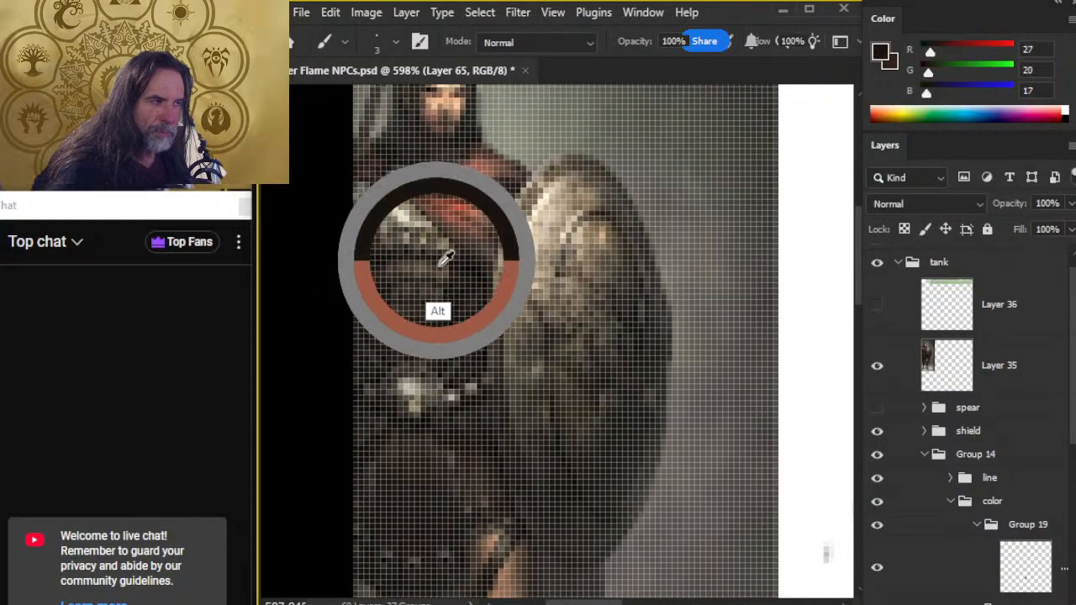
{"action": "left_click_drag", "start_coordinate": [443, 261], "coordinate": [424, 307]}
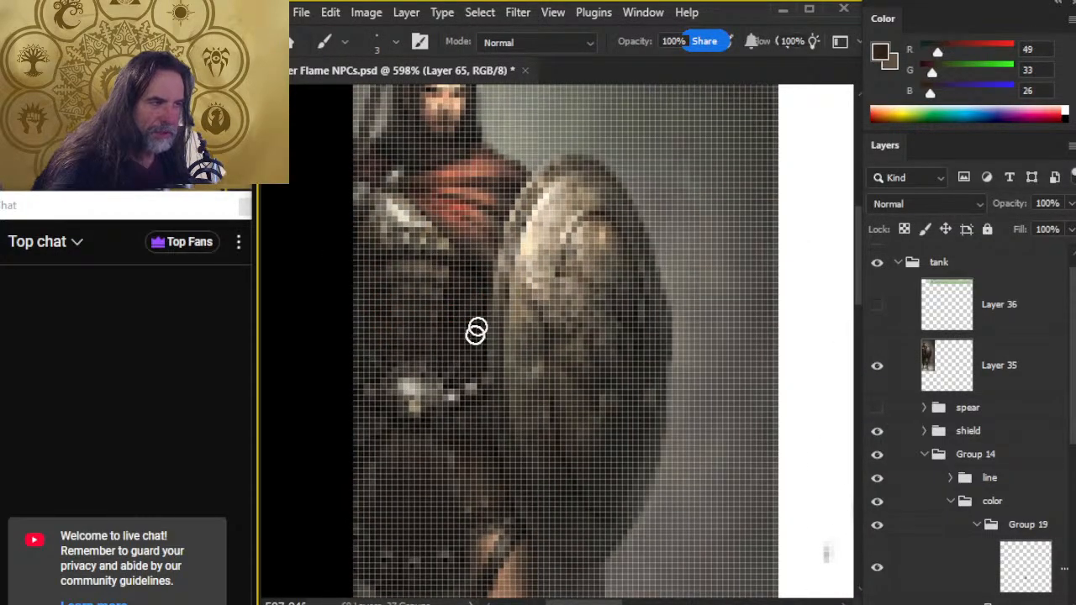
{"action": "left_click", "coordinate": [462, 293], "text": "alt"}
{"action": "key", "text": "z"}
{"action": "left_click_drag", "start_coordinate": [692, 408], "coordinate": [595, 394]}
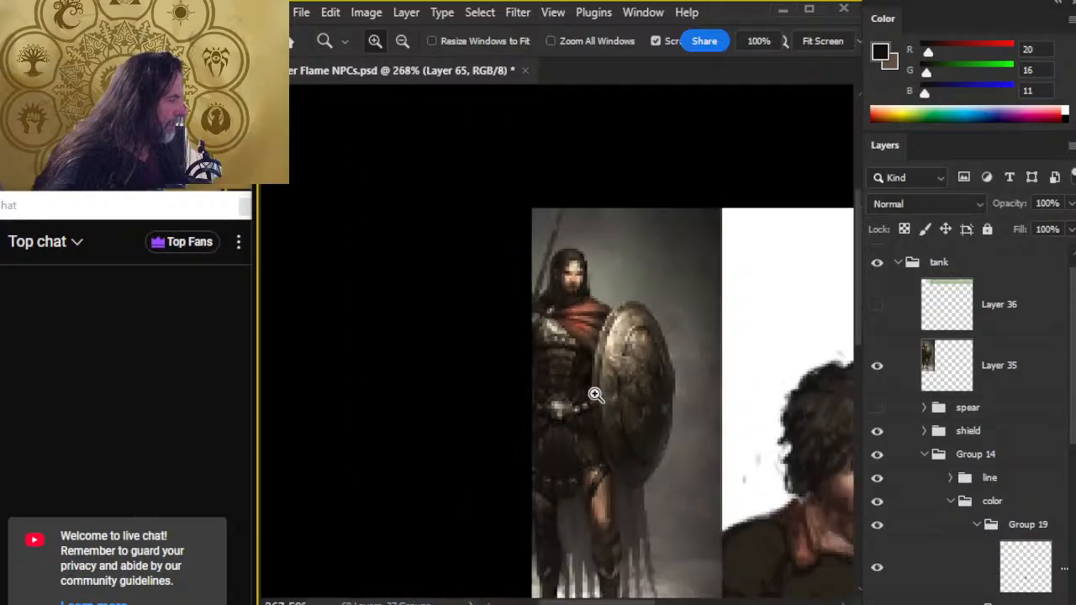
Hide the reference and paint a grey-brown (98, 80, 64) highlight on the rounded shoulder armor on Layer 65, softening it with the Smudge tool.
{"action": "left_click_drag", "start_coordinate": [736, 506], "coordinate": [492, 182]}
{"action": "key", "text": "x"}
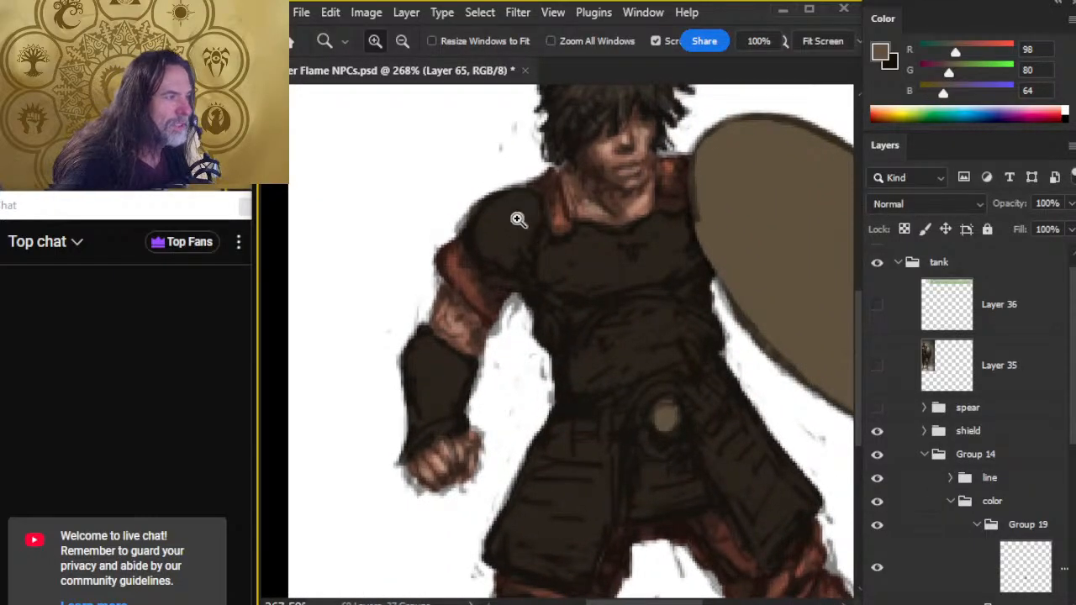
{"action": "key", "text": "b"}
{"action": "mouse_move", "coordinate": [518, 232]}
{"action": "left_mouse_down"}
{"action": "mouse_move", "coordinate": [511, 203]}
{"action": "mouse_move", "coordinate": [497, 225]}
{"action": "mouse_move", "coordinate": [523, 232]}
{"action": "mouse_move", "coordinate": [519, 215]}
{"action": "mouse_move", "coordinate": [525, 241]}
{"action": "mouse_move", "coordinate": [505, 215]}
{"action": "mouse_move", "coordinate": [523, 223]}
{"action": "mouse_move", "coordinate": [525, 268]}
{"action": "mouse_move", "coordinate": [588, 254]}
{"action": "left_mouse_up"}
{"action": "key", "text": "r"}
{"action": "key", "text": "b"}
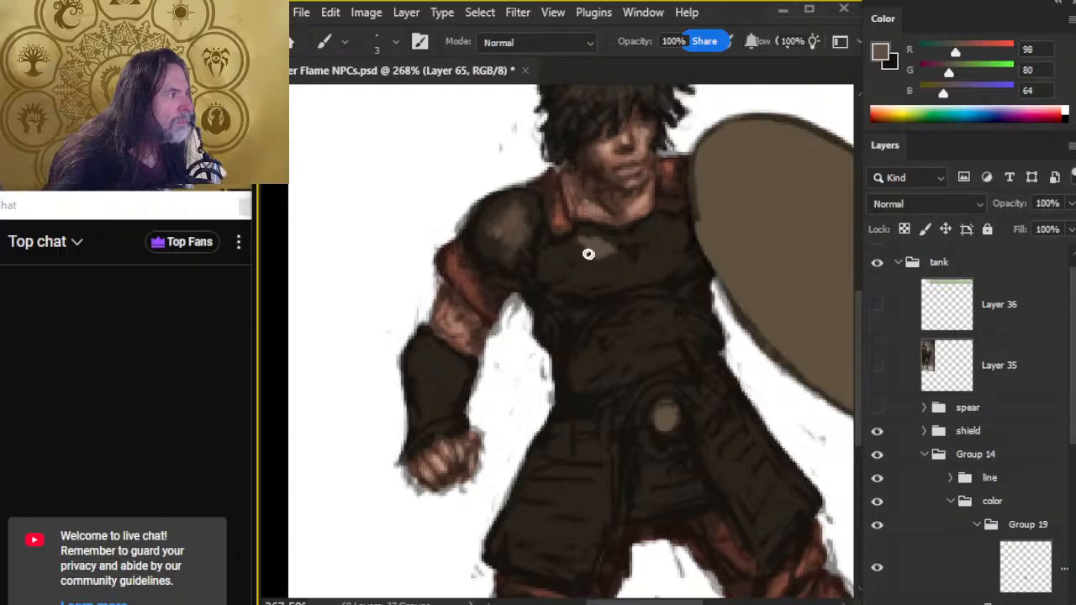
{"action": "left_click", "coordinate": [643, 249], "text": "alt"}
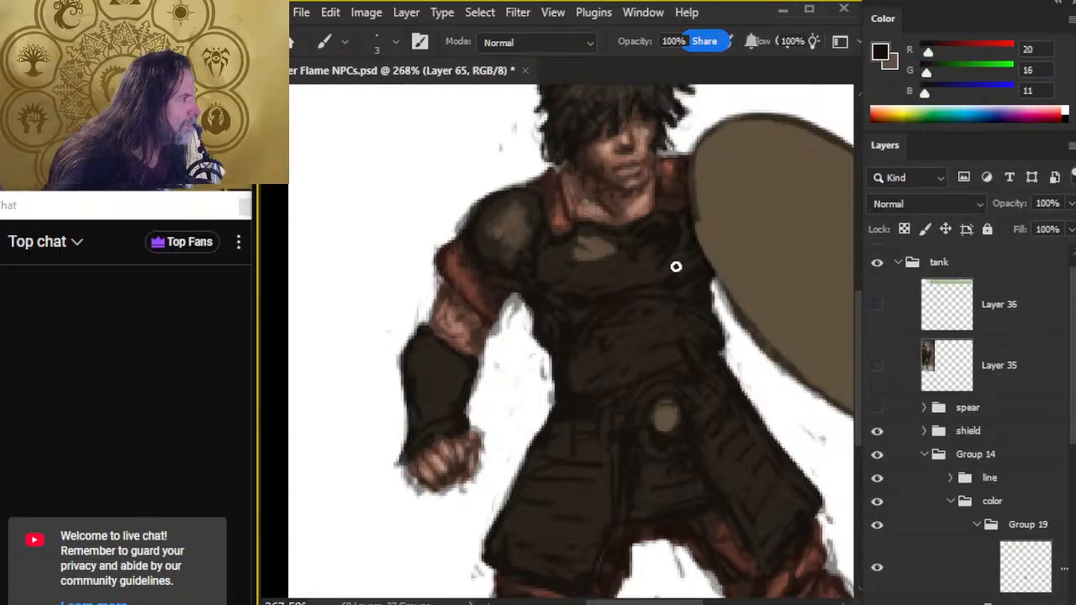
{"action": "key", "text": "ctrl+z"}
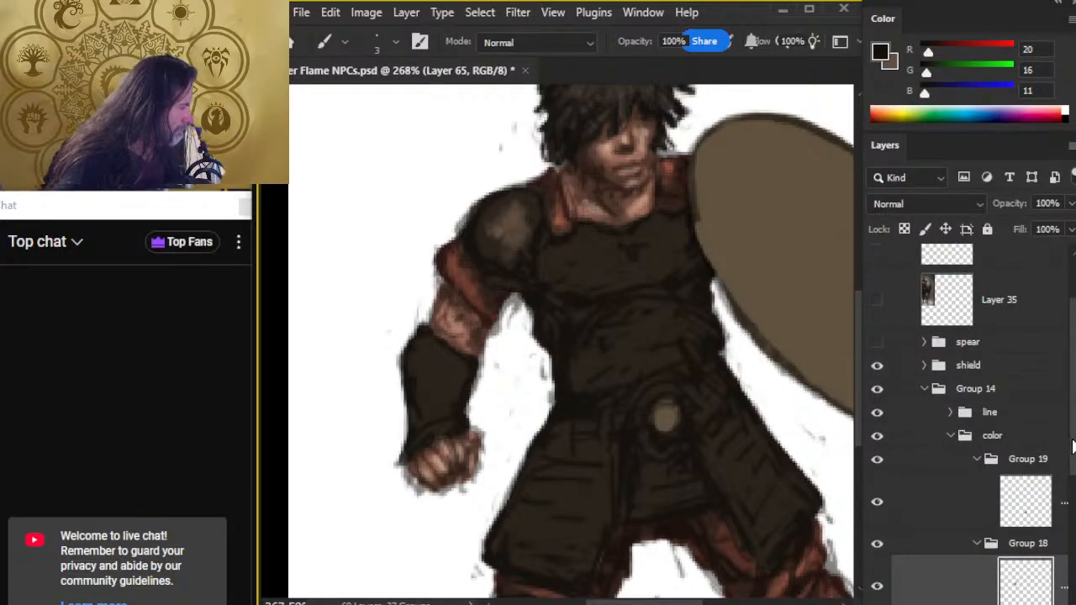
Blend the outer edge of the shoulder armor highlight with the Smudge tool on Layer 65.
{"action": "mouse_move", "coordinate": [1073, 447]}
{"action": "left_mouse_down"}
{"action": "mouse_move", "coordinate": [1073, 479]}
{"action": "mouse_move", "coordinate": [1073, 466]}
{"action": "left_mouse_up"}
{"action": "key", "text": "r"}
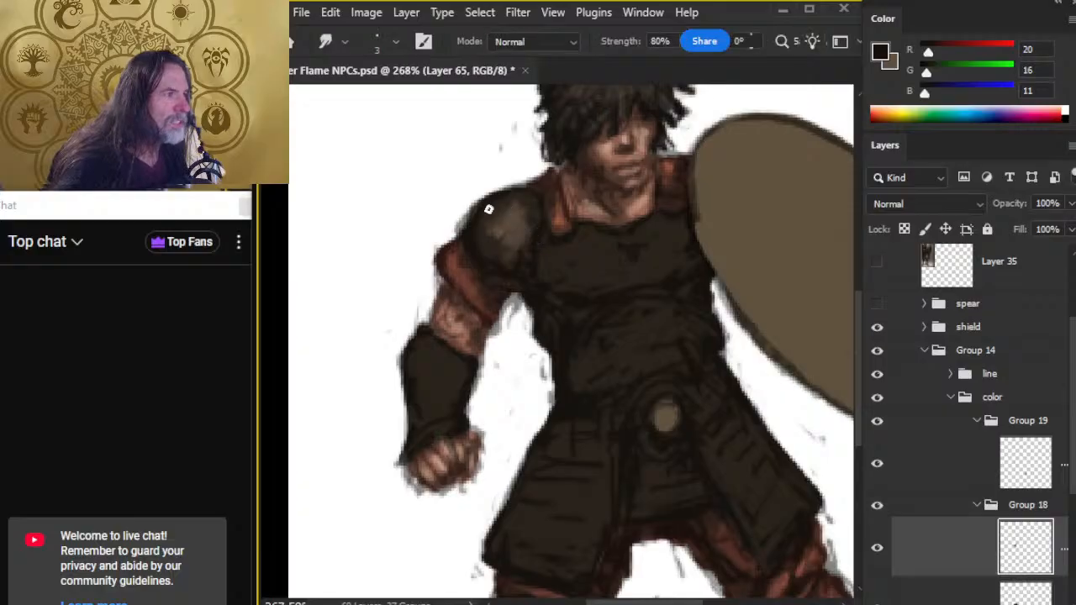
{"action": "mouse_move", "coordinate": [488, 209]}
{"action": "left_mouse_down"}
{"action": "mouse_move", "coordinate": [527, 227]}
{"action": "mouse_move", "coordinate": [527, 210]}
{"action": "mouse_move", "coordinate": [504, 242]}
{"action": "mouse_move", "coordinate": [500, 215]}
{"action": "left_mouse_up"}
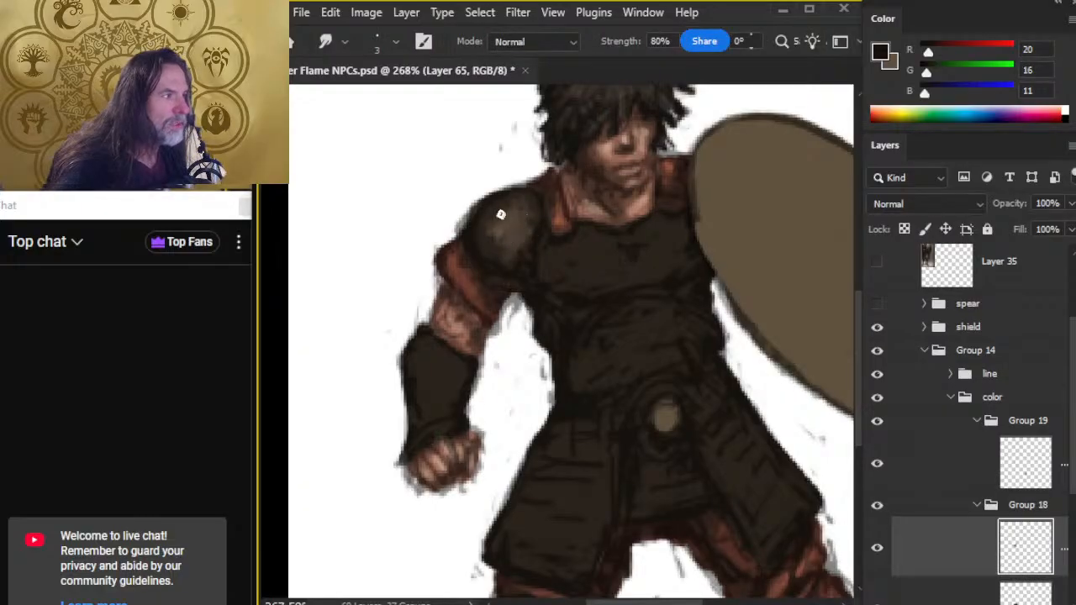
Paint grey-brown (98, 80, 64) highlights on both sides of the chest armor and blend them with the Smudge tool.
{"action": "key", "text": "b"}
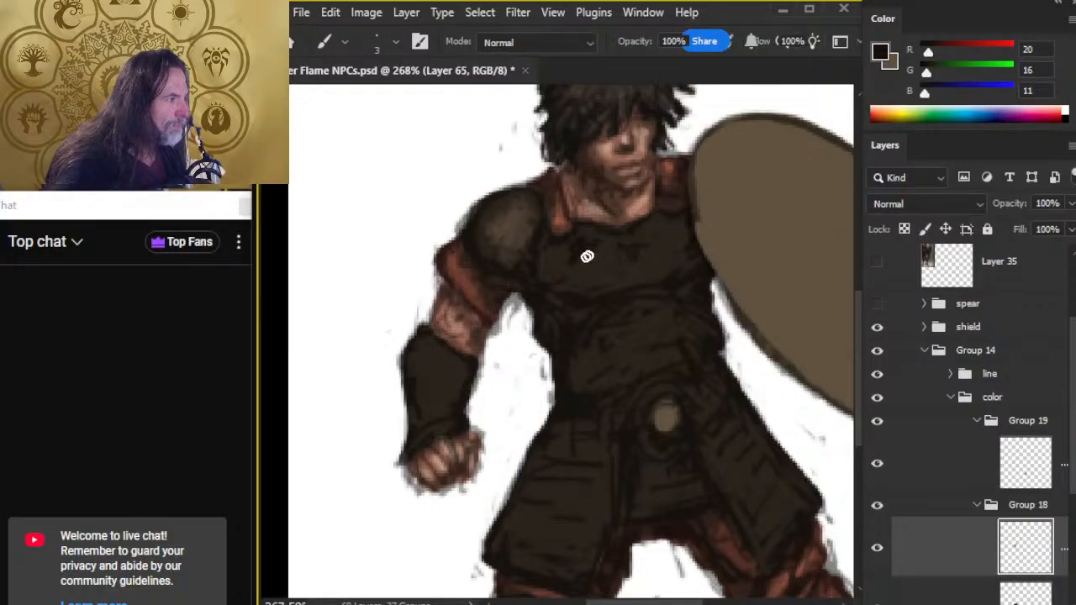
{"action": "left_click", "coordinate": [588, 281], "text": "alt"}
{"action": "mouse_move", "coordinate": [588, 235]}
{"action": "left_mouse_down"}
{"action": "mouse_move", "coordinate": [618, 269]}
{"action": "mouse_move", "coordinate": [572, 238]}
{"action": "mouse_move", "coordinate": [613, 239]}
{"action": "mouse_move", "coordinate": [613, 265]}
{"action": "mouse_move", "coordinate": [624, 258]}
{"action": "mouse_move", "coordinate": [593, 248]}
{"action": "left_mouse_up"}
{"action": "key", "text": "r"}
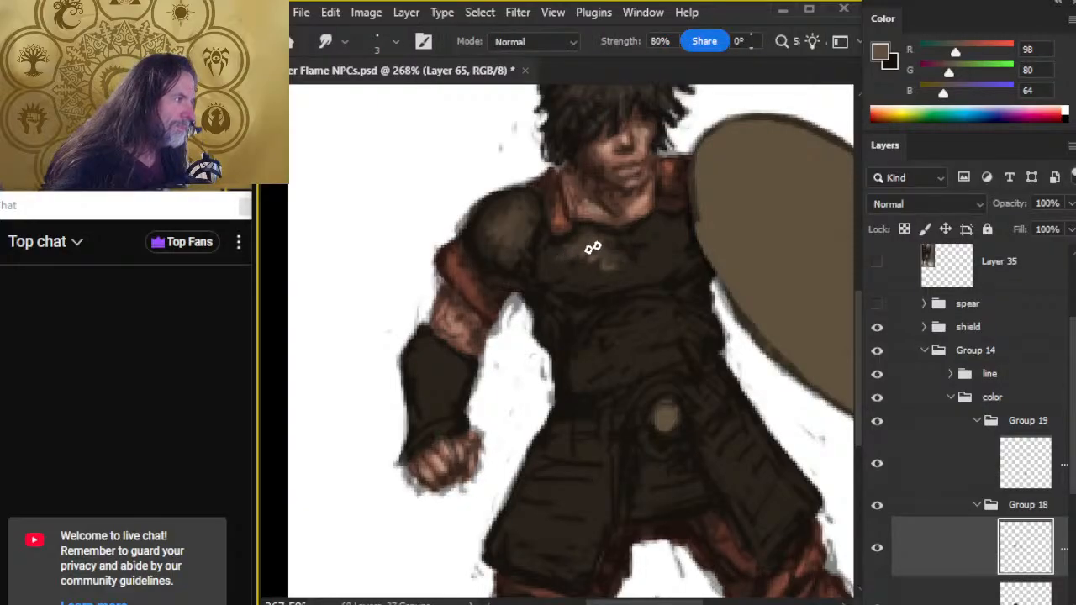
{"action": "key", "text": "b"}
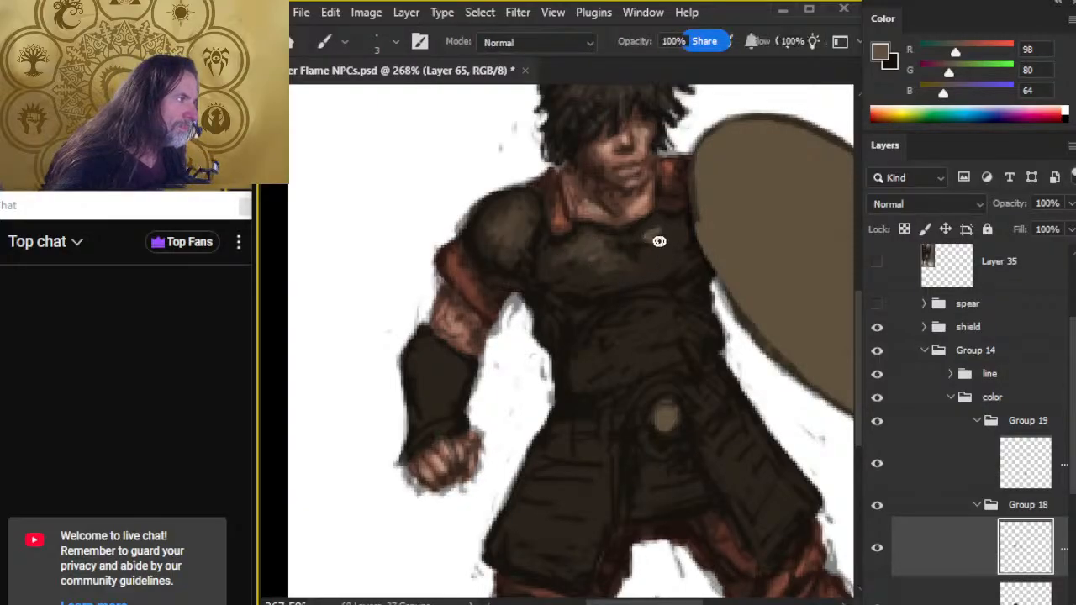
{"action": "key", "text": "r"}
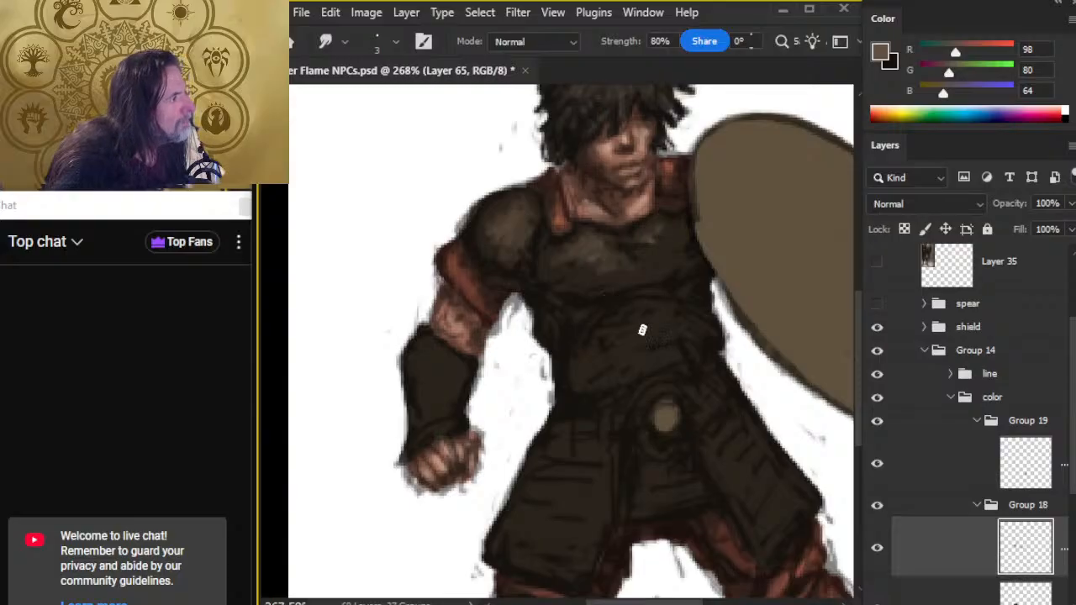
Build up a grey-brown (98, 80, 64) highlight along the forearm bracer, alternating Brush strokes with Smudge blending.
{"action": "key", "text": "b"}
{"action": "mouse_move", "coordinate": [434, 377]}
{"action": "left_mouse_down"}
{"action": "mouse_move", "coordinate": [443, 406]}
{"action": "mouse_move", "coordinate": [450, 377]}
{"action": "mouse_move", "coordinate": [431, 387]}
{"action": "mouse_move", "coordinate": [435, 363]}
{"action": "mouse_move", "coordinate": [439, 393]}
{"action": "mouse_move", "coordinate": [432, 347]}
{"action": "left_mouse_up"}
{"action": "key", "text": "r"}
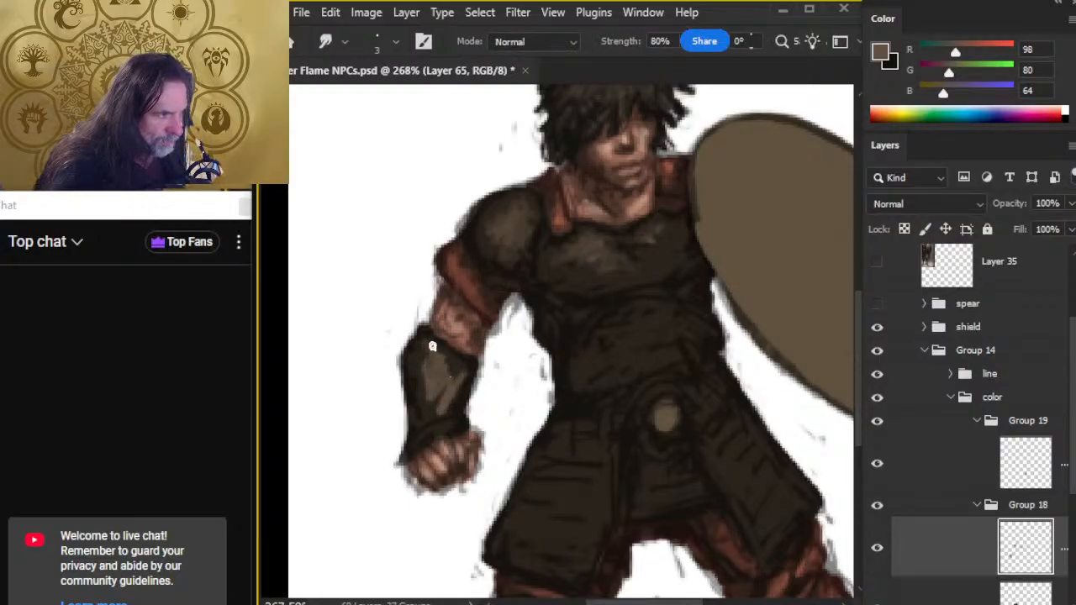
{"action": "mouse_move", "coordinate": [431, 406]}
{"action": "left_mouse_down"}
{"action": "mouse_move", "coordinate": [427, 361]}
{"action": "mouse_move", "coordinate": [443, 403]}
{"action": "mouse_move", "coordinate": [465, 377]}
{"action": "left_mouse_up"}
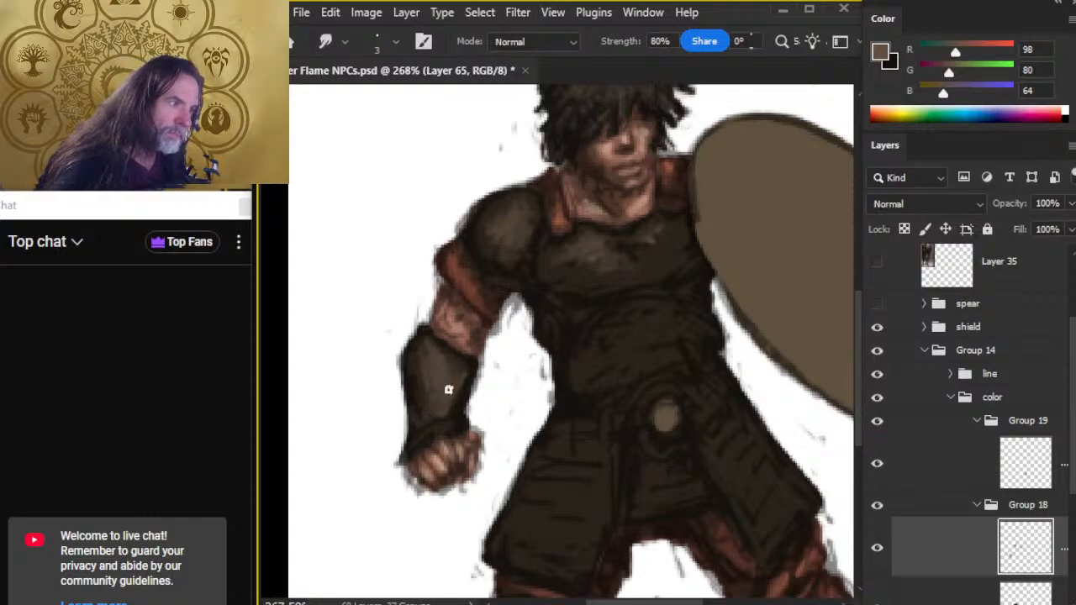
{"action": "key", "text": "b"}
{"action": "key", "text": "r"}
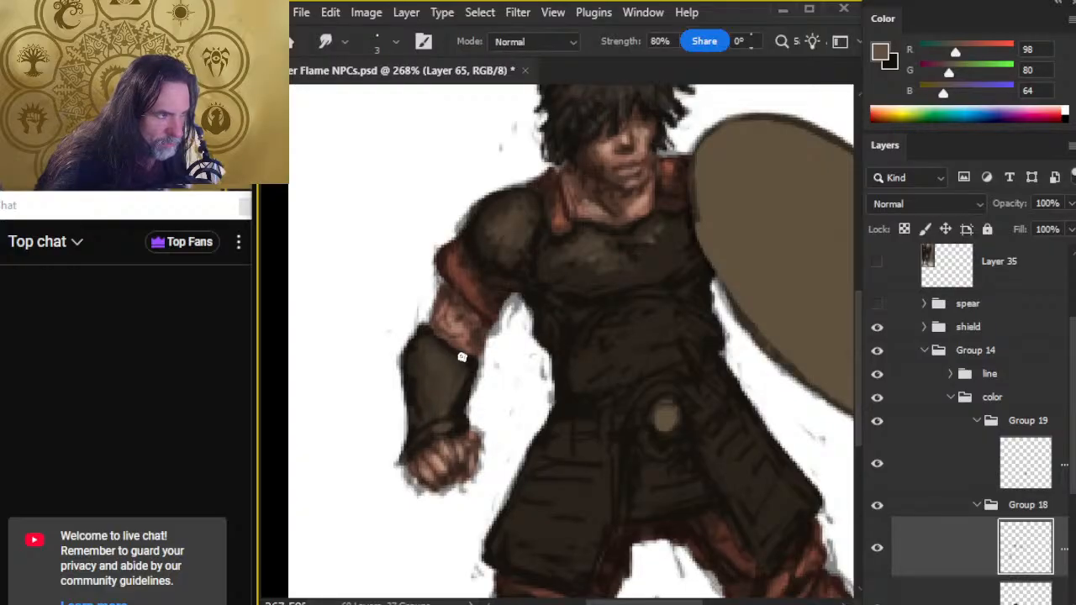
{"action": "key", "text": "b"}
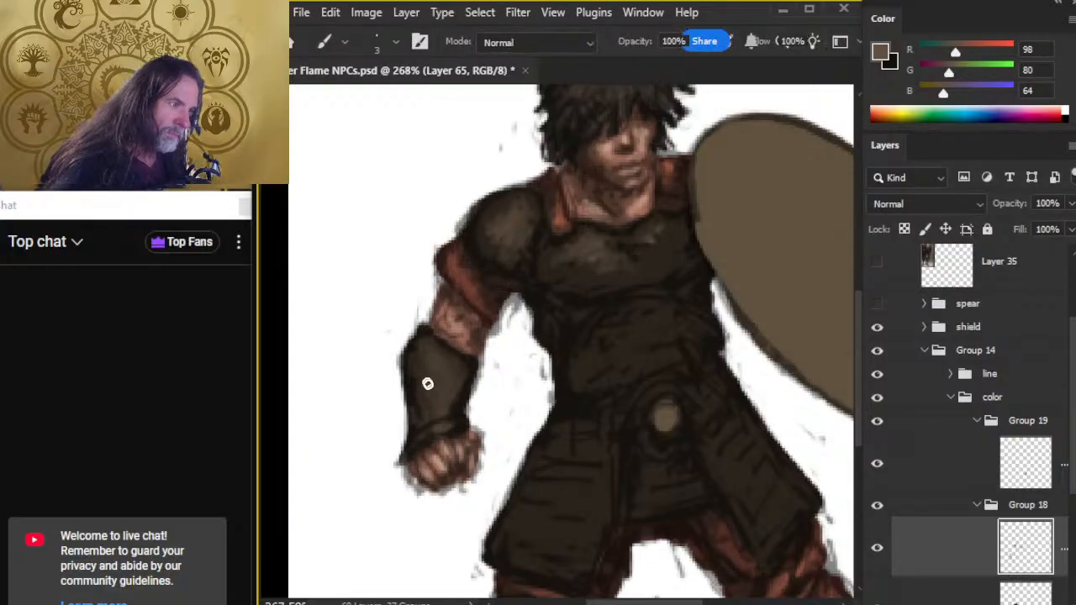
{"action": "key", "text": "r"}
{"action": "mouse_move", "coordinate": [427, 383]}
{"action": "left_mouse_down"}
{"action": "mouse_move", "coordinate": [446, 413]}
{"action": "mouse_move", "coordinate": [427, 354]}
{"action": "mouse_move", "coordinate": [440, 398]}
{"action": "left_mouse_up"}
{"action": "key", "text": "b"}
{"action": "key", "text": "r"}
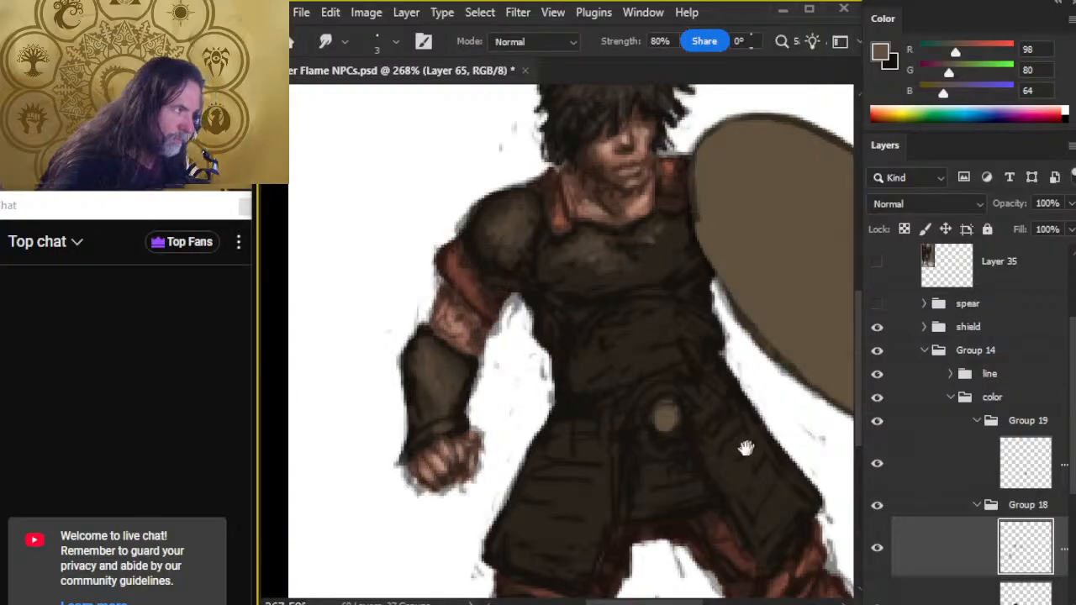
Paint thin grey-brown (98, 80, 64) edge highlights along the inner borders of the two outer armor skirt panels.
{"action": "left_click_drag", "start_coordinate": [745, 449], "coordinate": [609, 335]}
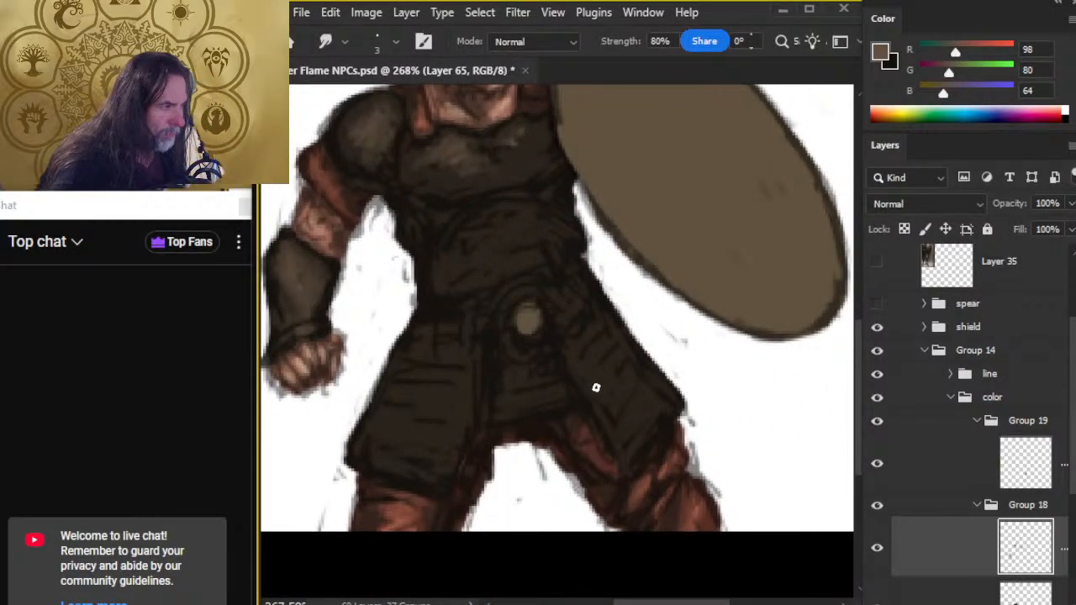
{"action": "key", "text": "b"}
{"action": "left_click_drag", "start_coordinate": [478, 382], "coordinate": [451, 463]}
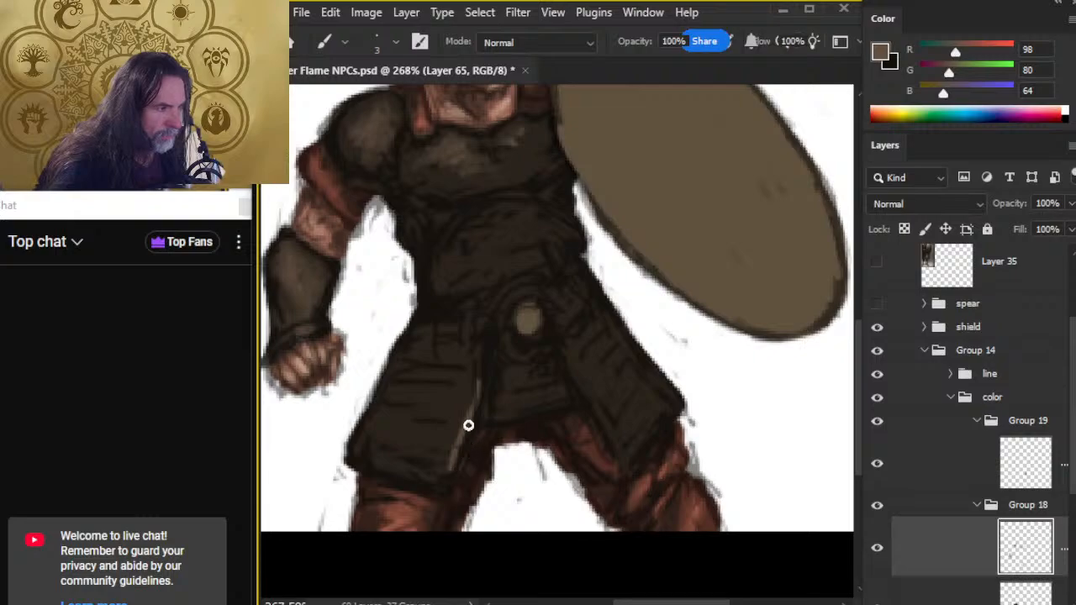
{"action": "key", "text": "r"}
{"action": "key", "text": "b"}
{"action": "left_click_drag", "start_coordinate": [574, 358], "coordinate": [614, 451]}
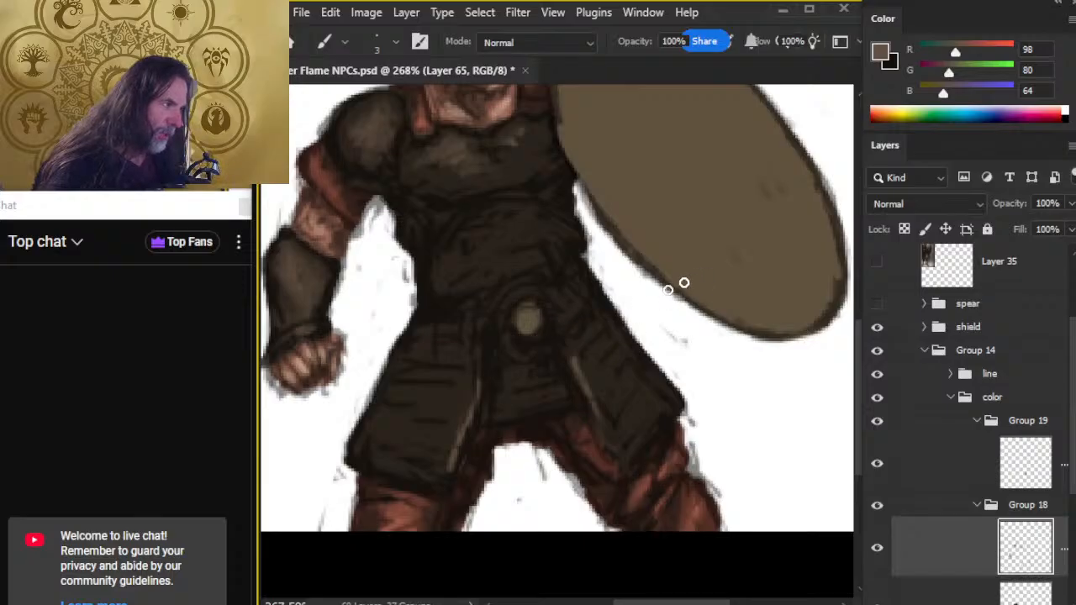
Paint horizontal grey-brown highlights on the strips of the skirt panel nearest the fist and soften them with the Smudge tool.
{"action": "left_click_drag", "start_coordinate": [422, 395], "coordinate": [460, 393]}
{"action": "left_click_drag", "start_coordinate": [427, 370], "coordinate": [468, 375]}
{"action": "mouse_move", "coordinate": [419, 411]}
{"action": "left_mouse_down"}
{"action": "mouse_move", "coordinate": [448, 416]}
{"action": "mouse_move", "coordinate": [437, 454]}
{"action": "left_mouse_up"}
{"action": "key", "text": "r"}
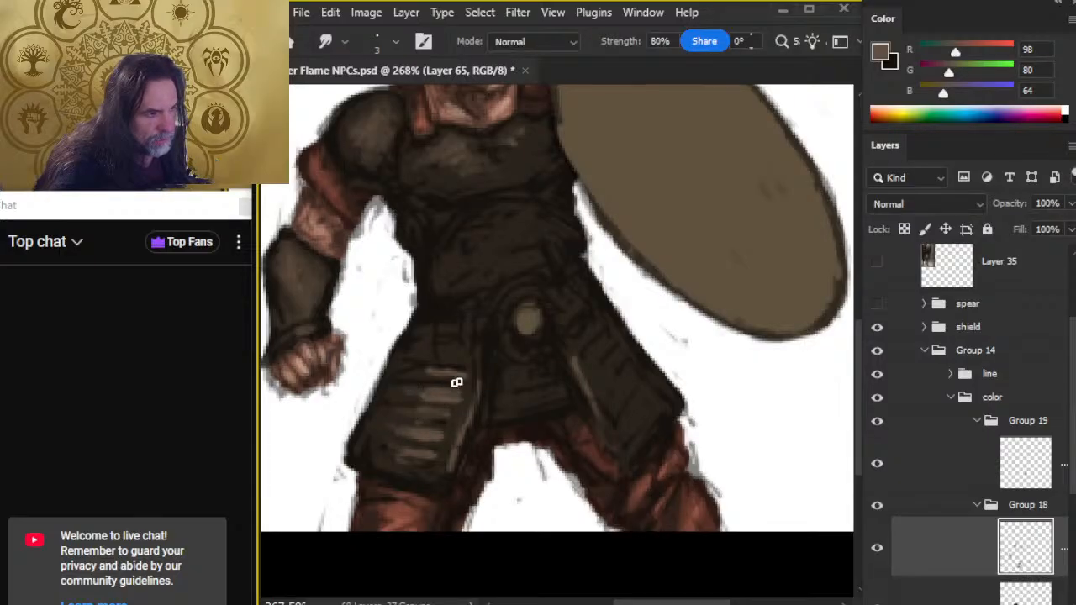
{"action": "left_click_drag", "start_coordinate": [418, 370], "coordinate": [458, 373]}
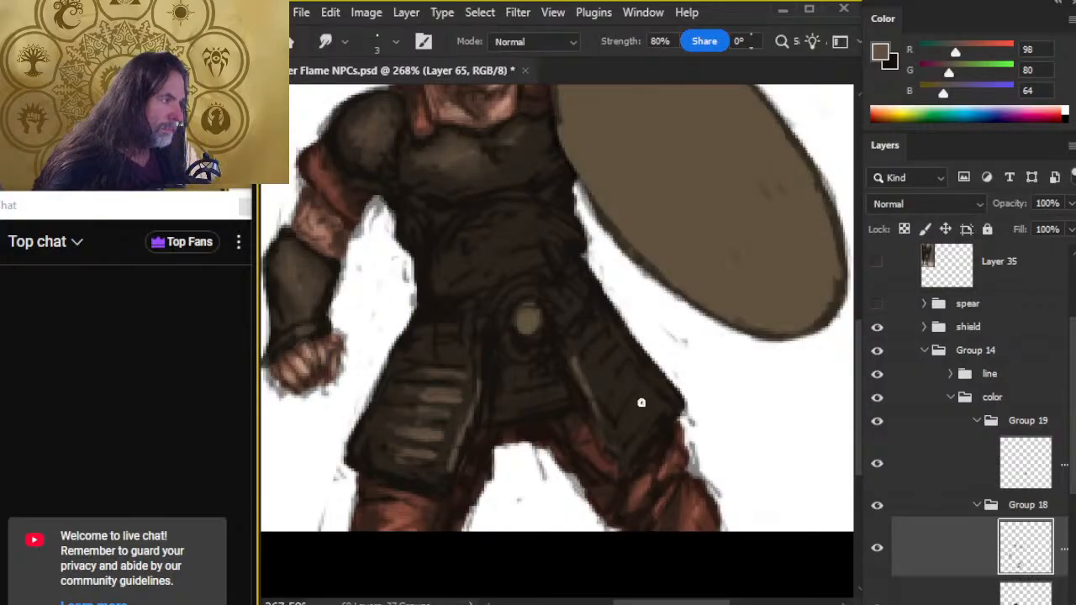
Highlight the strips of the skirt panel below the shield, then darken its inner edge with near-black (20, 16, 11) and smudge it.
{"action": "key", "text": "b"}
{"action": "mouse_move", "coordinate": [595, 352]}
{"action": "left_mouse_down"}
{"action": "mouse_move", "coordinate": [587, 407]}
{"action": "mouse_move", "coordinate": [607, 374]}
{"action": "mouse_move", "coordinate": [598, 376]}
{"action": "mouse_move", "coordinate": [611, 419]}
{"action": "mouse_move", "coordinate": [610, 387]}
{"action": "mouse_move", "coordinate": [603, 408]}
{"action": "mouse_move", "coordinate": [616, 419]}
{"action": "mouse_move", "coordinate": [622, 402]}
{"action": "mouse_move", "coordinate": [618, 431]}
{"action": "left_mouse_up"}
{"action": "key", "text": "r"}
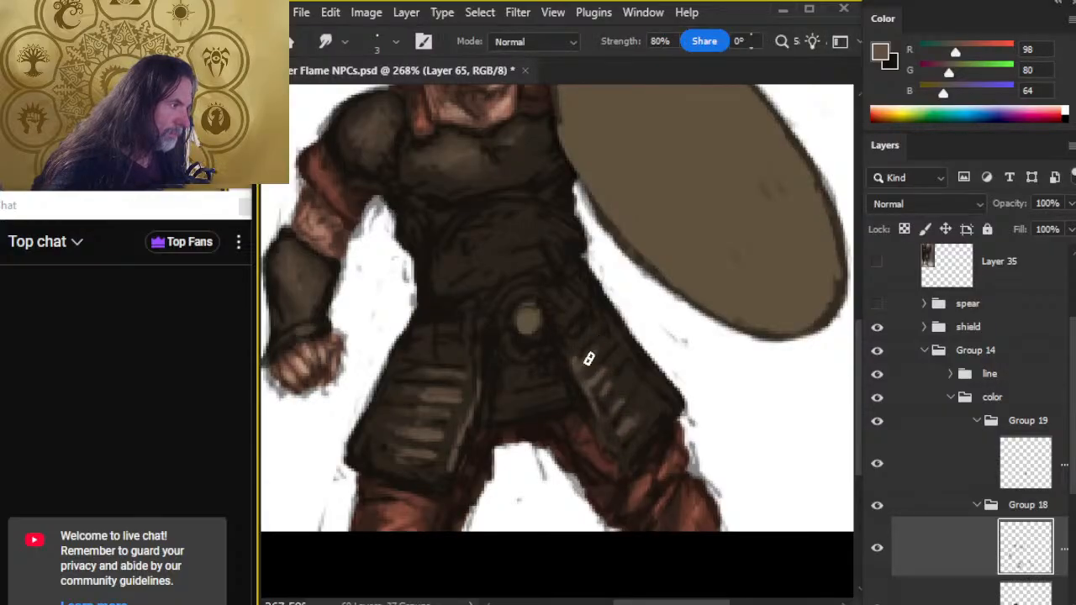
{"action": "left_click", "coordinate": [594, 422], "text": "alt"}
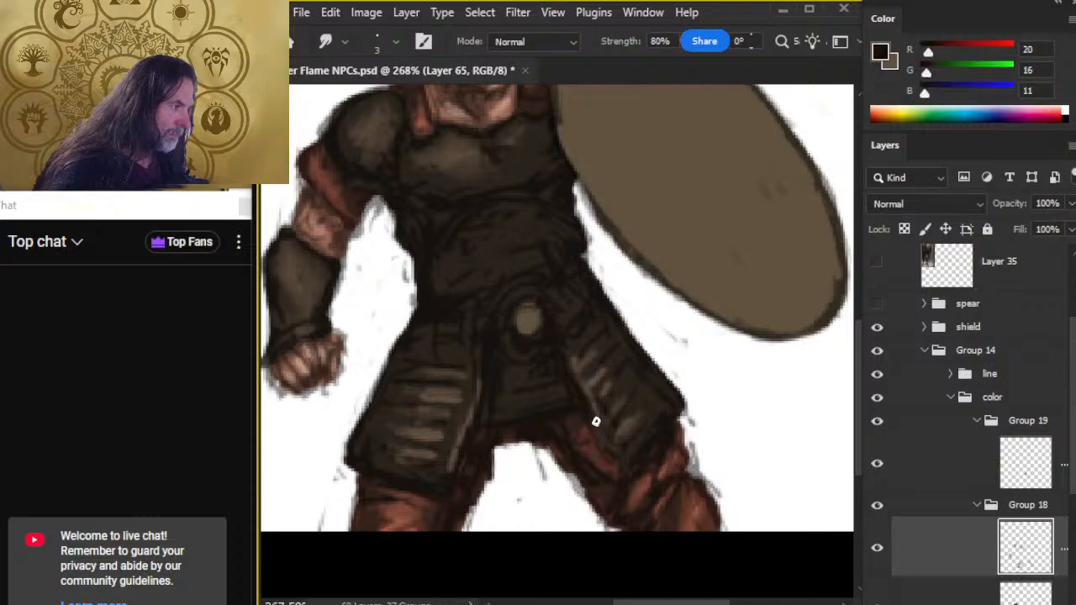
{"action": "key", "text": "b"}
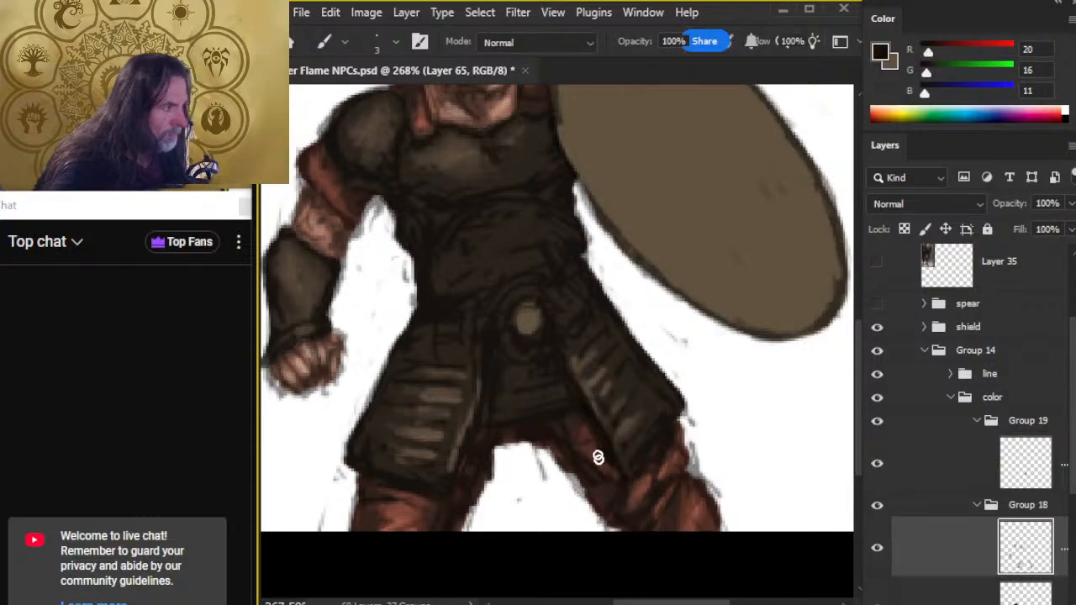
{"action": "key", "text": "r"}
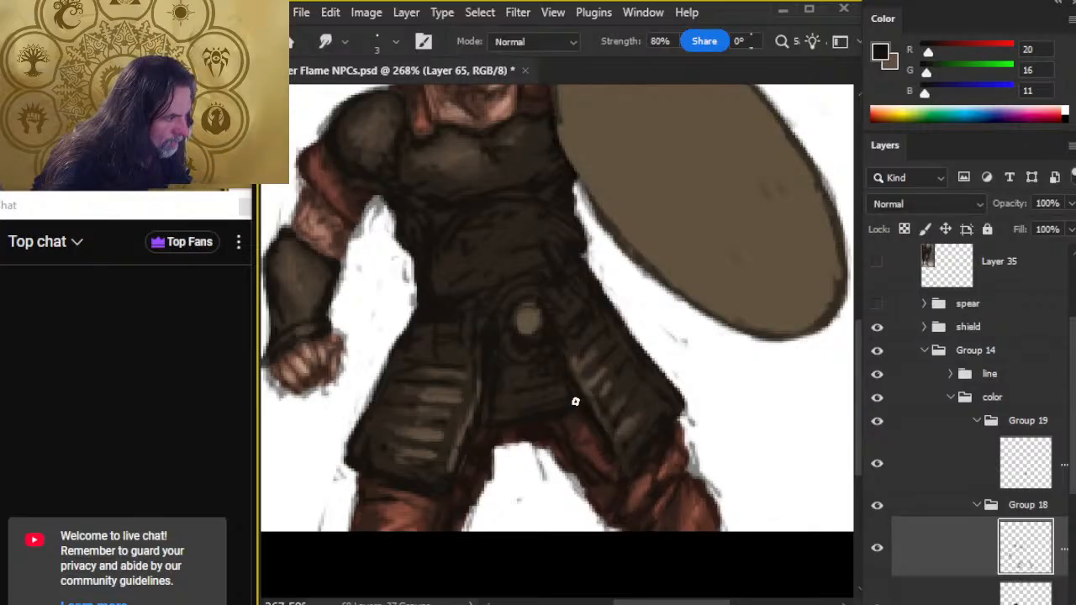
Switch back to grey-brown (98, 80, 64) and highlight the center skirt flap, the buckle surround and the upper panel edge, smudging the strokes.
{"action": "key", "text": "b"}
{"action": "left_click", "coordinate": [529, 413], "text": "alt"}
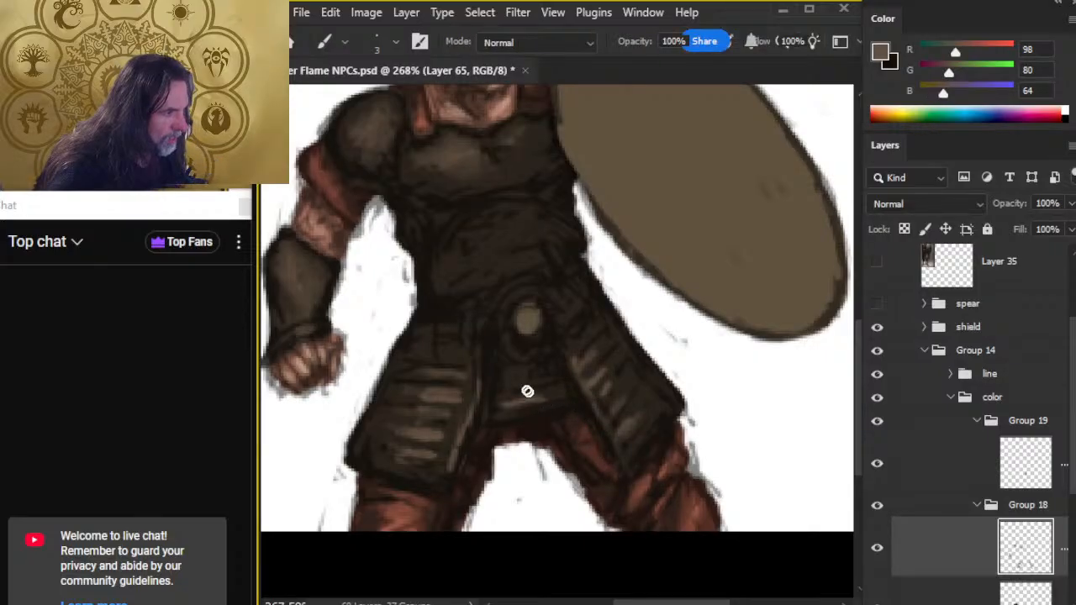
{"action": "key", "text": "r"}
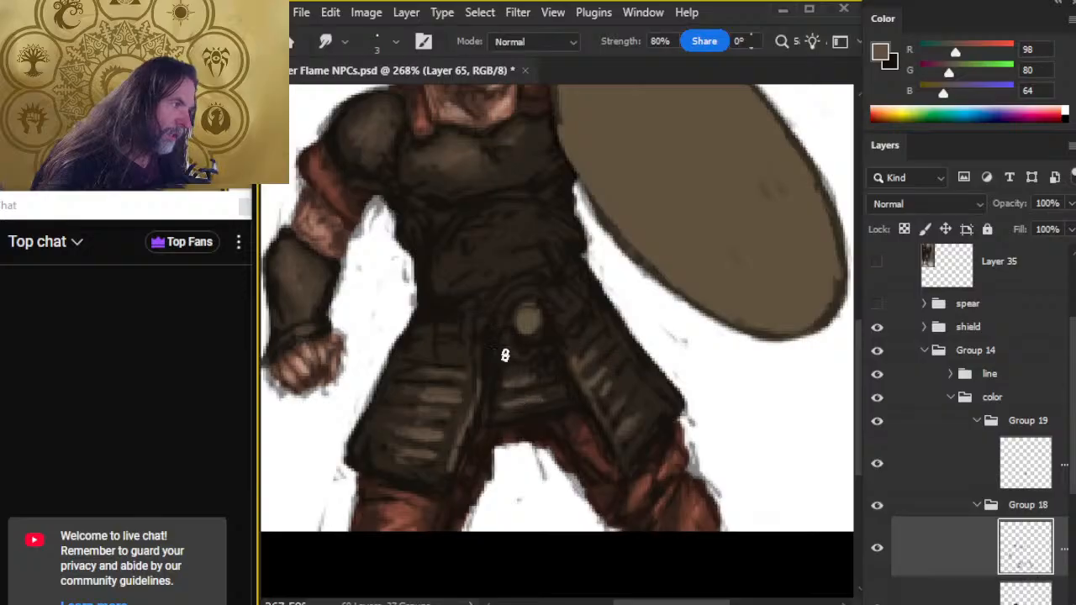
{"action": "key", "text": "b"}
{"action": "key", "text": "r"}
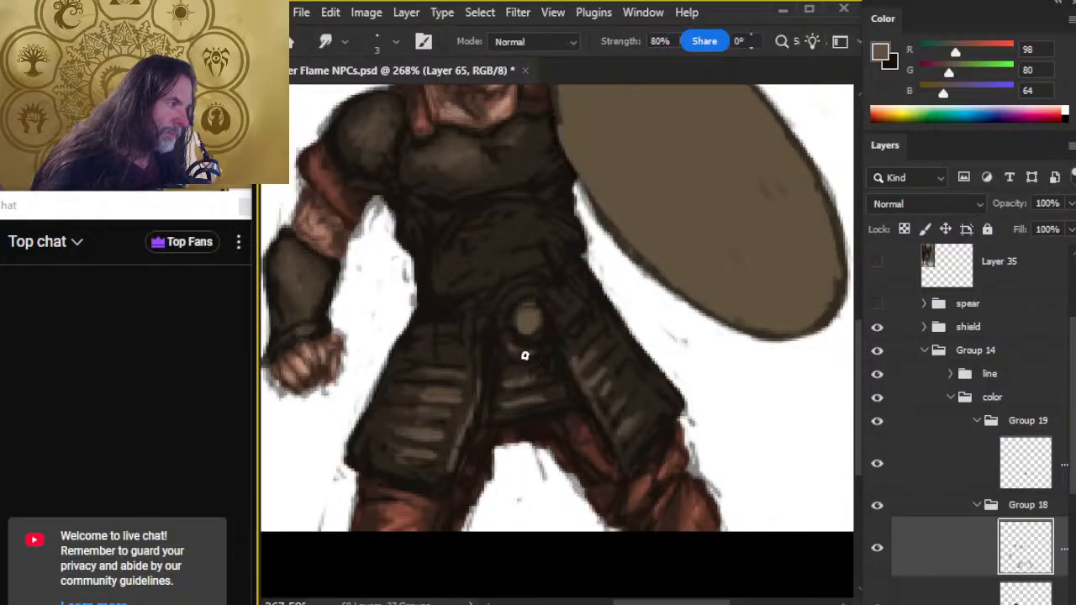
{"action": "key", "text": "b"}
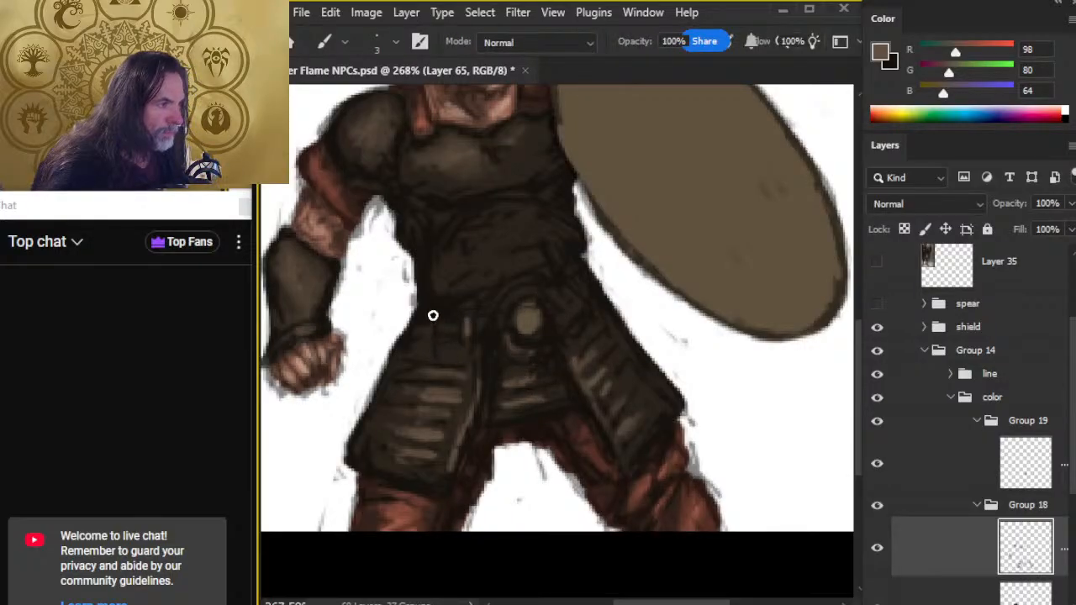
Paint a grey-brown (98, 80, 64) highlight on the abdomen armor above the belt and blend it with the Smudge tool.
{"action": "key", "text": "z"}
{"action": "left_click_drag", "start_coordinate": [511, 434], "coordinate": [456, 468]}
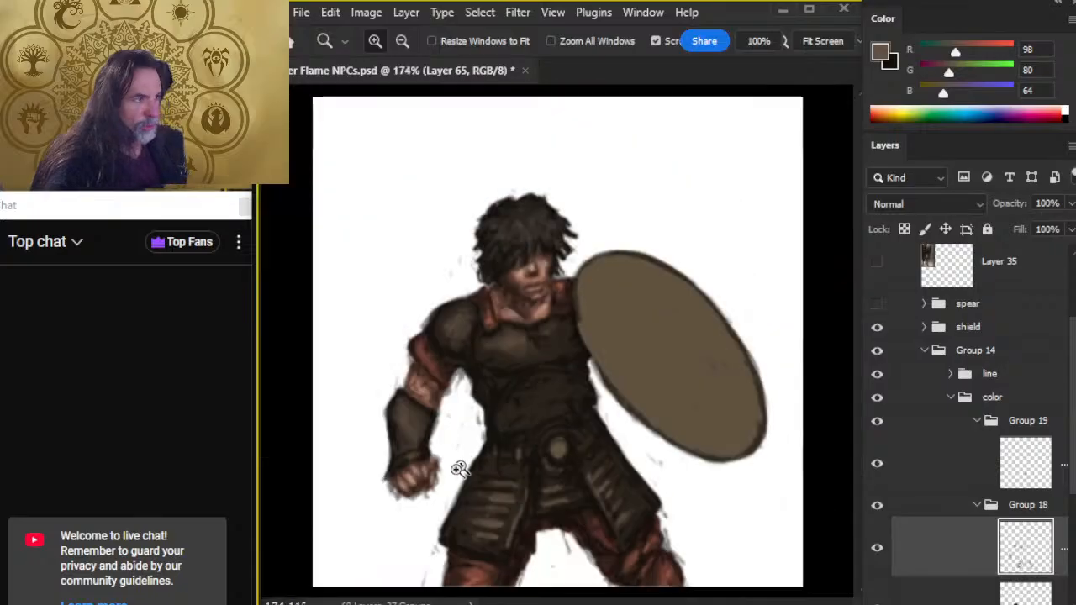
{"action": "key", "text": "b"}
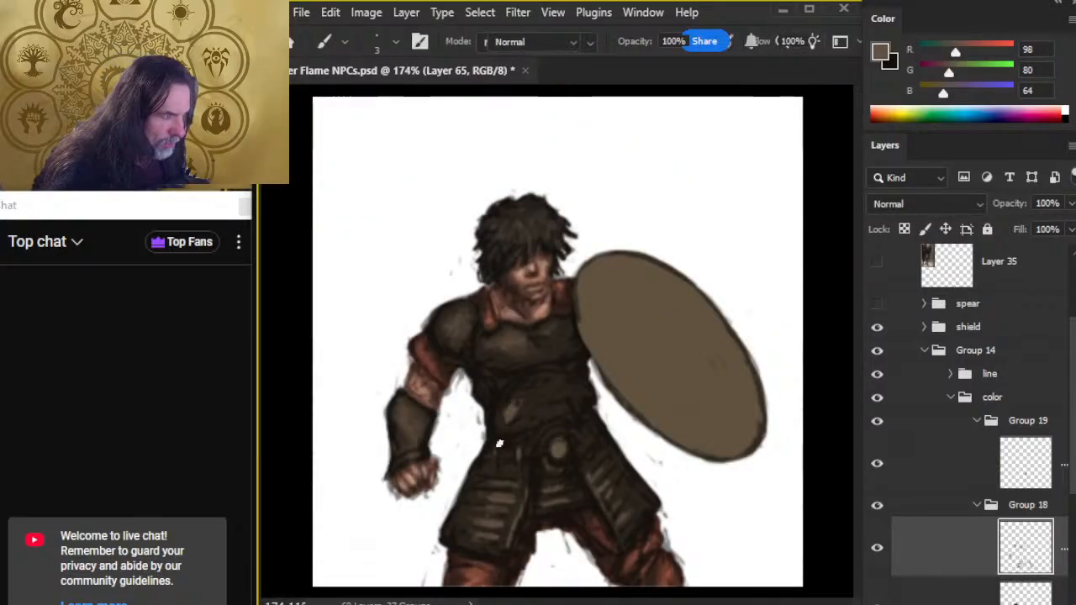
{"action": "key", "text": "r"}
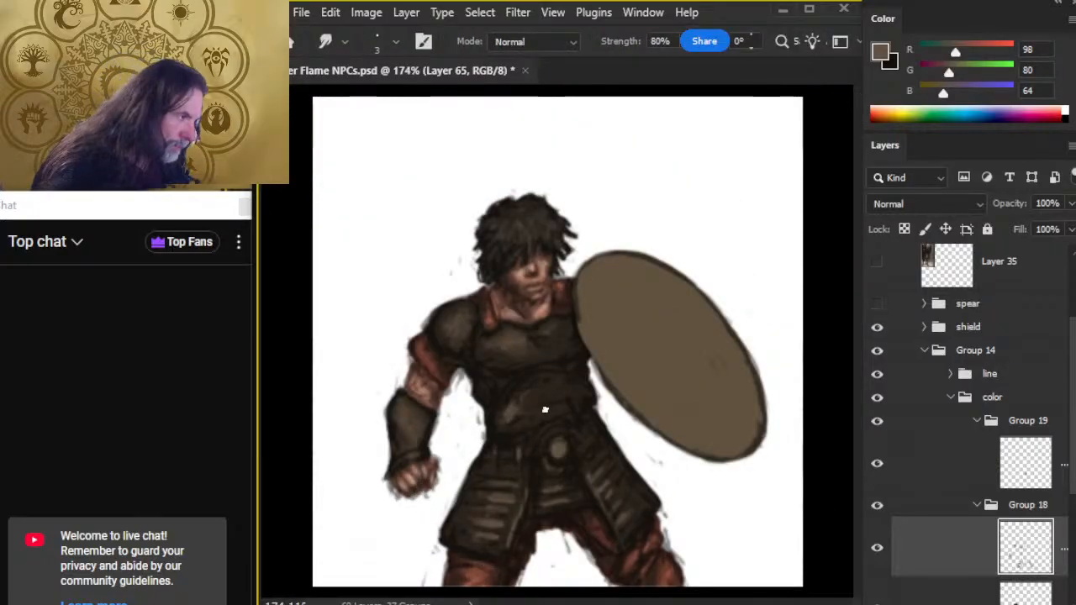
Extend the grey-brown (98, 80, 64) highlights up across the abdomen armor toward the chest plate, softening them with the Smudge tool.
{"action": "key", "text": "b"}
{"action": "key", "text": "r"}
{"action": "key", "text": "b"}
{"action": "key", "text": "r"}
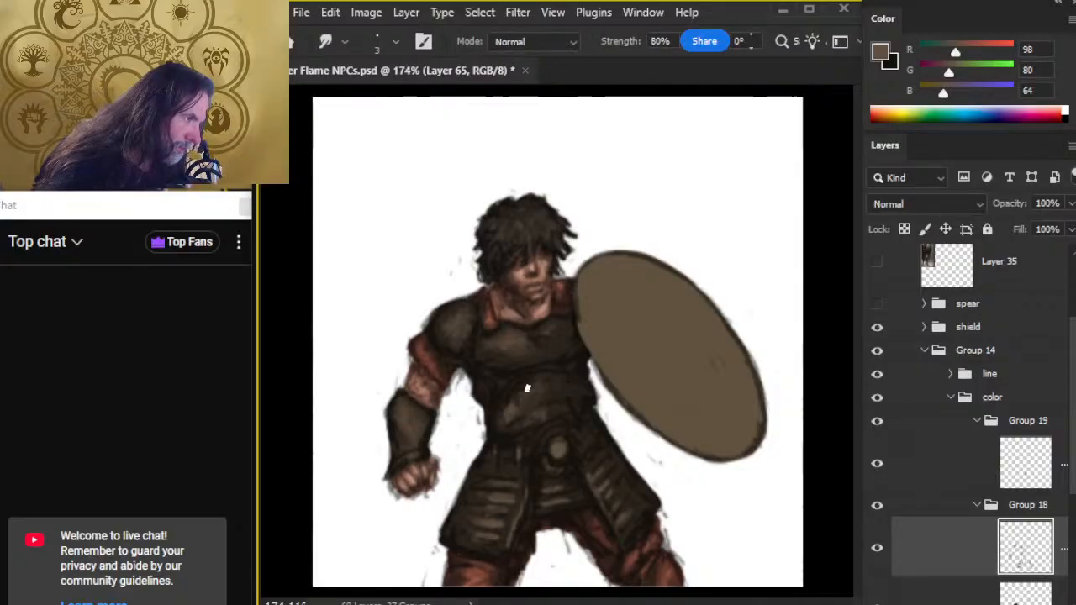
{"action": "key", "text": "b"}
{"action": "key", "text": "r"}
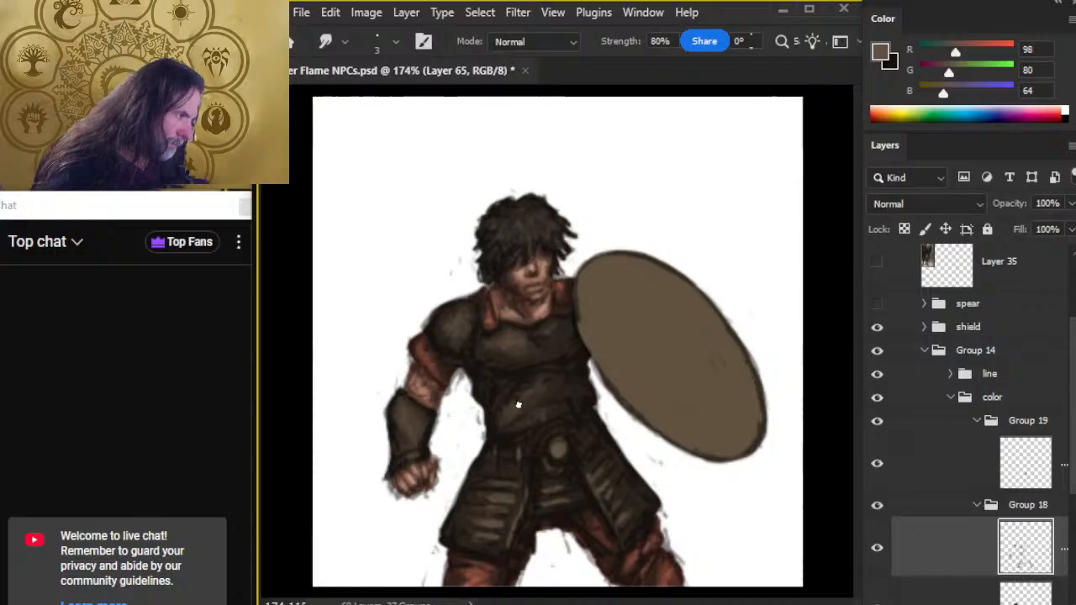
{"action": "key", "text": "b"}
{"action": "key", "text": "r"}
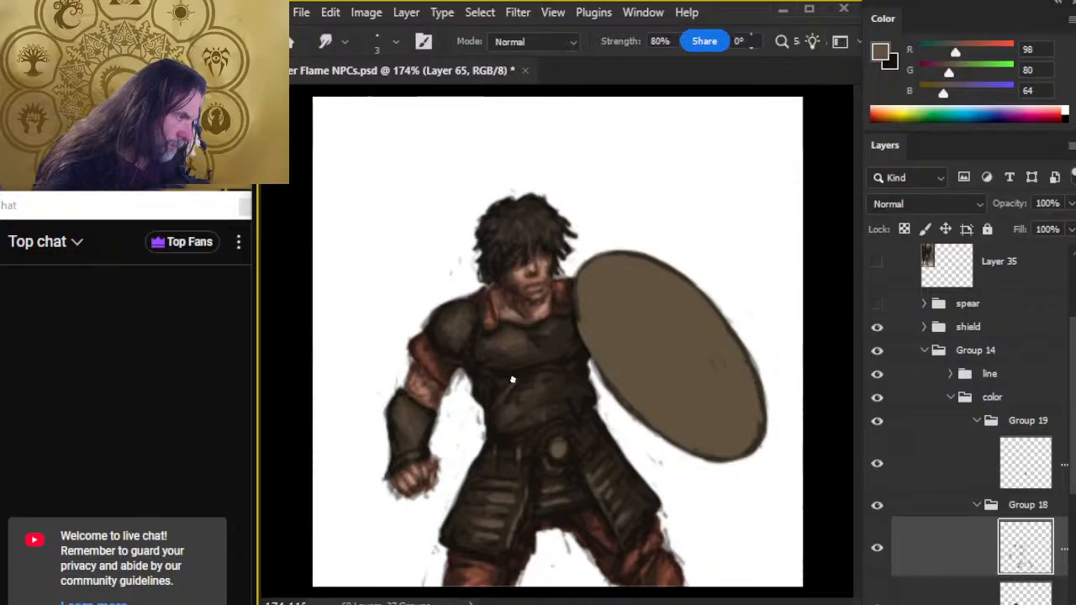
{"action": "key", "text": "b"}
{"action": "key", "text": "r"}
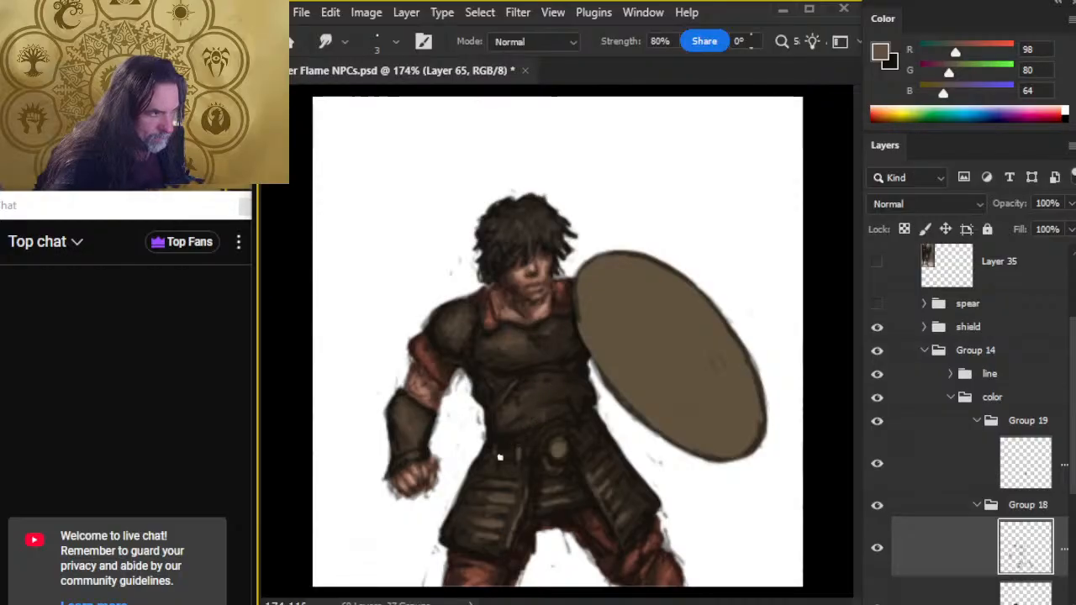
Add a new layer in Group 18, paint near-black (20, 16, 11) shadows down the torso armor's shield side and smudge them.
{"action": "key", "text": "ctrl+shift+alt+n"}
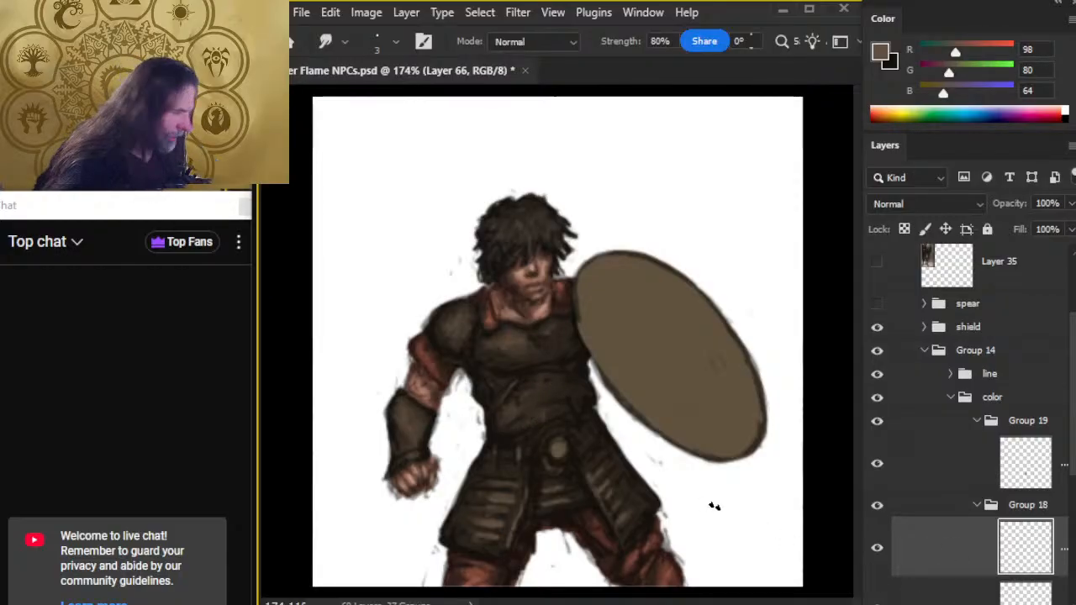
{"action": "key", "text": "x"}
{"action": "key", "text": "b"}
{"action": "left_click_drag", "start_coordinate": [569, 373], "coordinate": [564, 391]}
{"action": "key", "text": "r"}
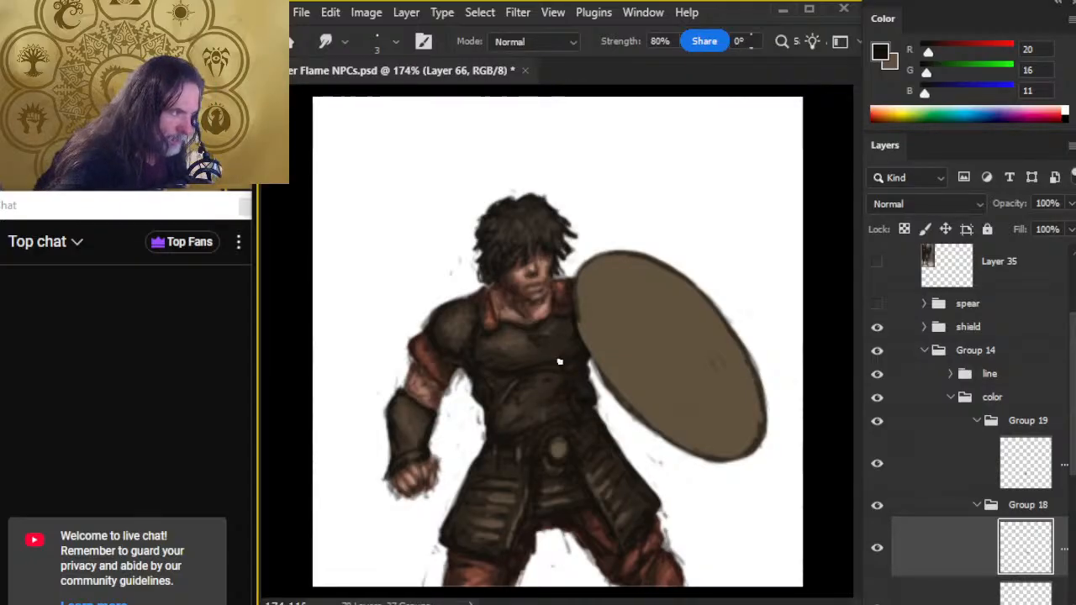
{"action": "key", "text": "b"}
{"action": "key", "text": "r"}
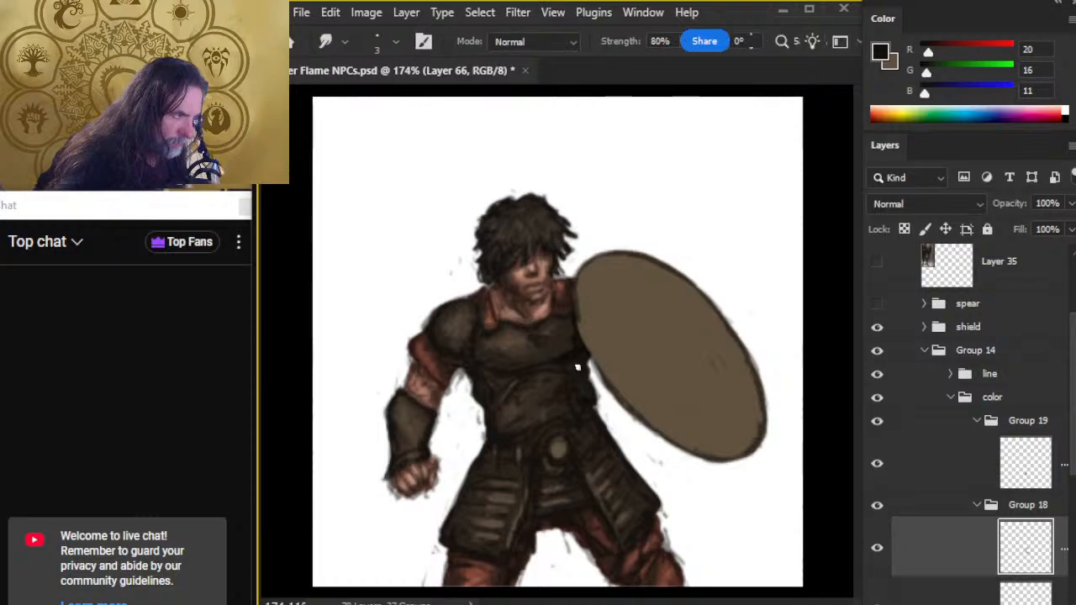
{"action": "key", "text": "b"}
{"action": "key", "text": "r"}
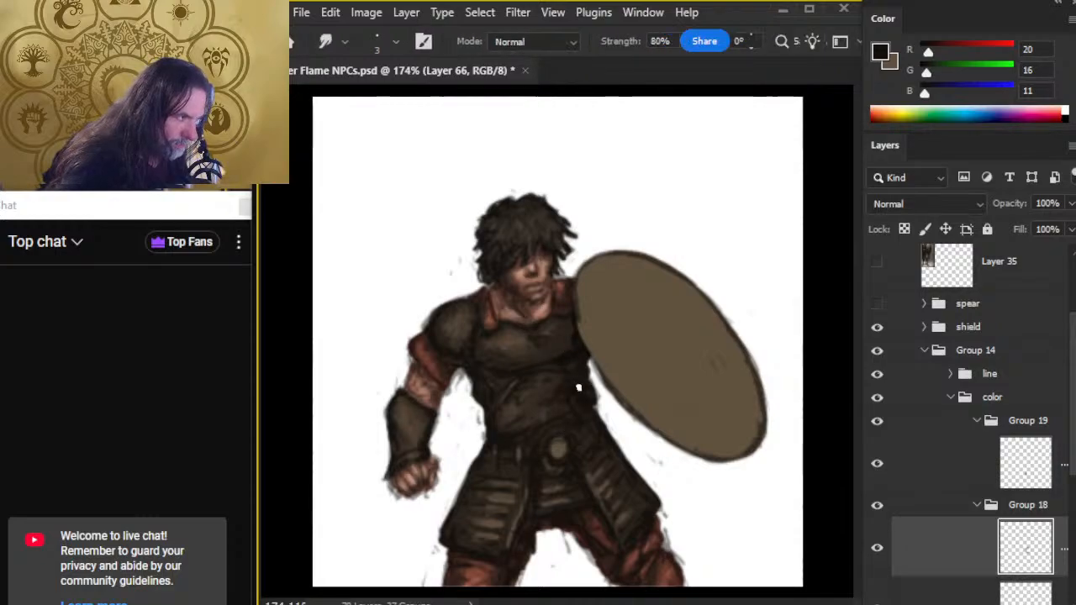
Darken the lower abdomen armor toward the belt on the shield side with near-black strokes and blend them with the Smudge tool.
{"action": "key", "text": "b"}
{"action": "key", "text": "r"}
{"action": "key", "text": "b"}
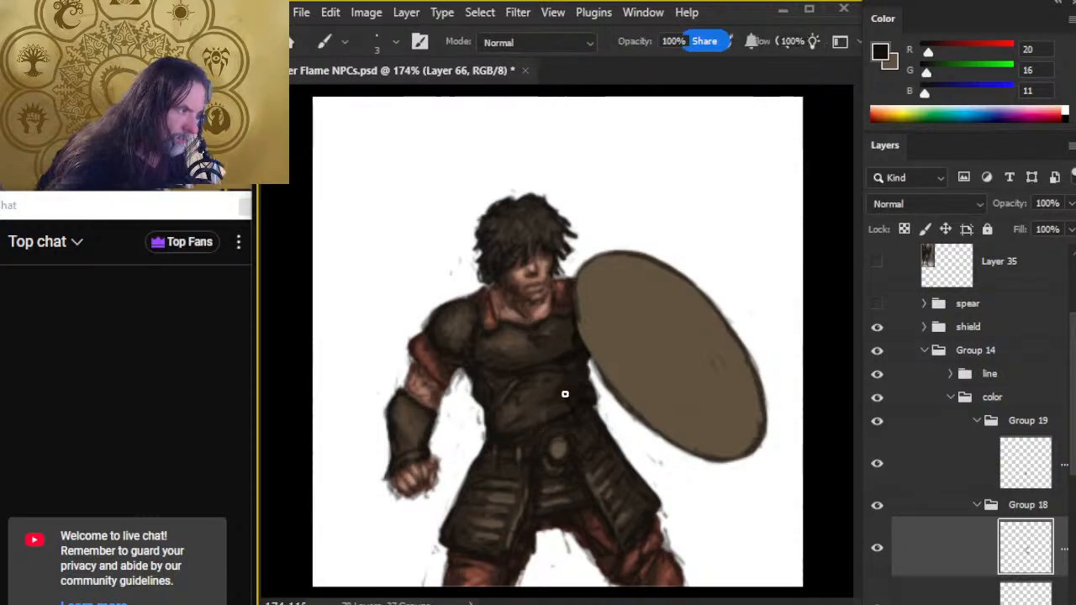
{"action": "key", "text": "r"}
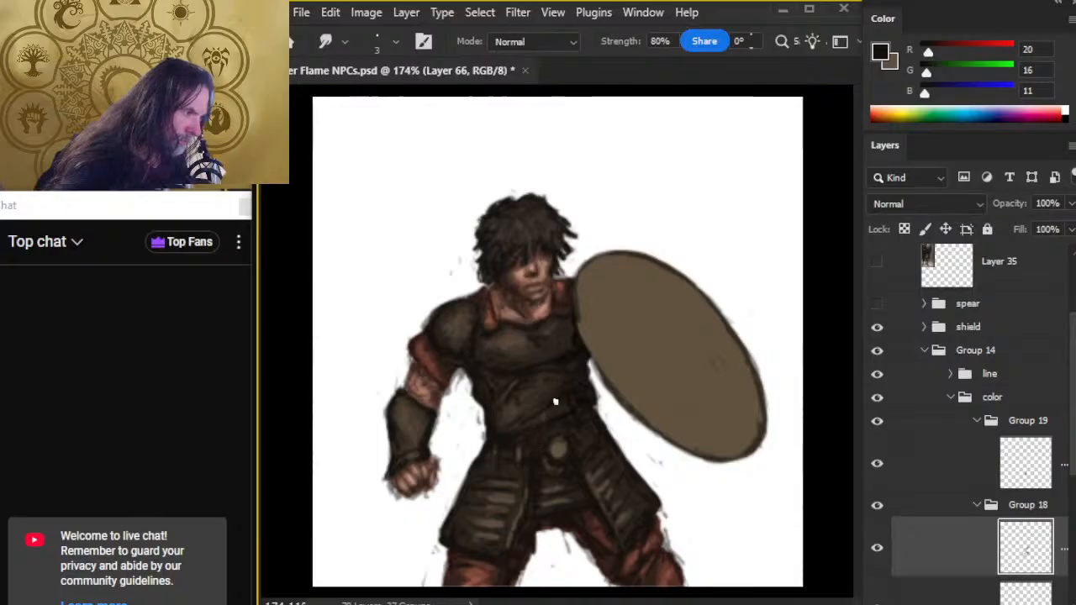
{"action": "key", "text": "b"}
{"action": "key", "text": "r"}
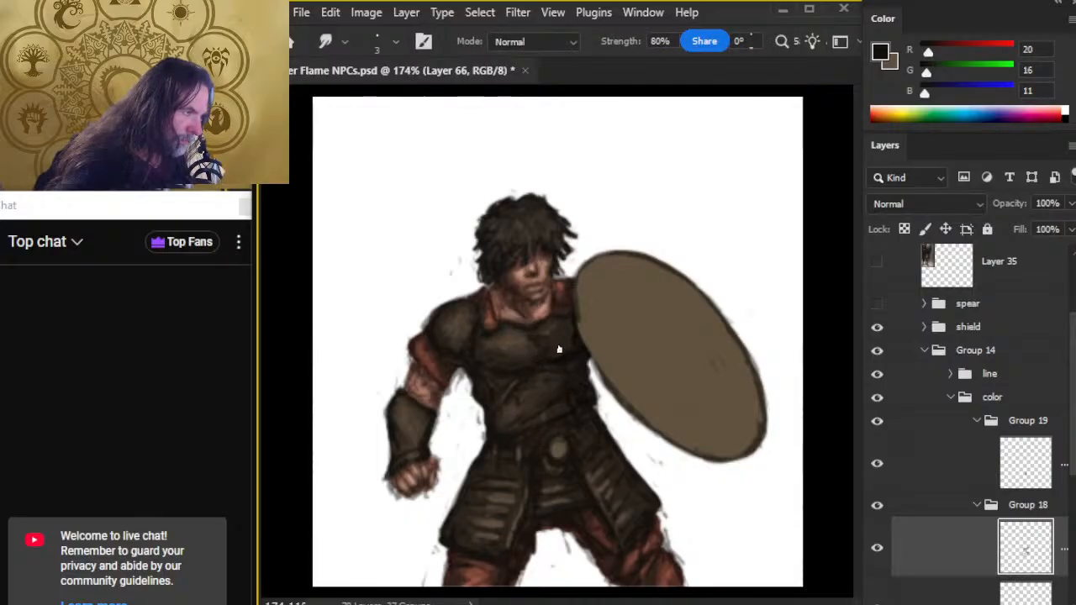
Paint near-black shadows on the upper chest beside the shield, under the shoulder guard and below the chest plate, smudging each.
{"action": "key", "text": "b"}
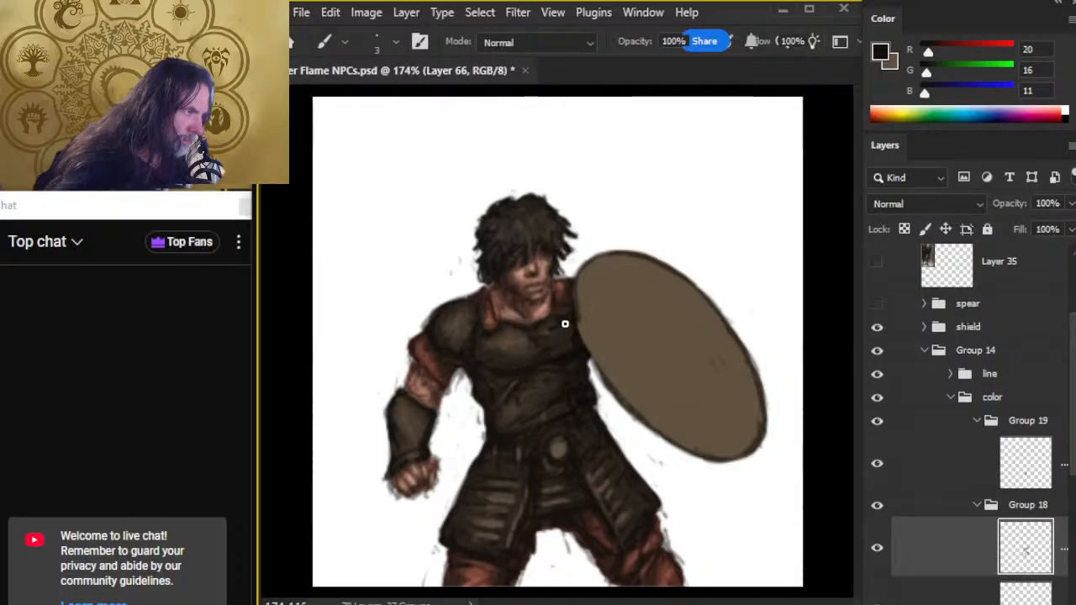
{"action": "key", "text": "r"}
{"action": "key", "text": "b"}
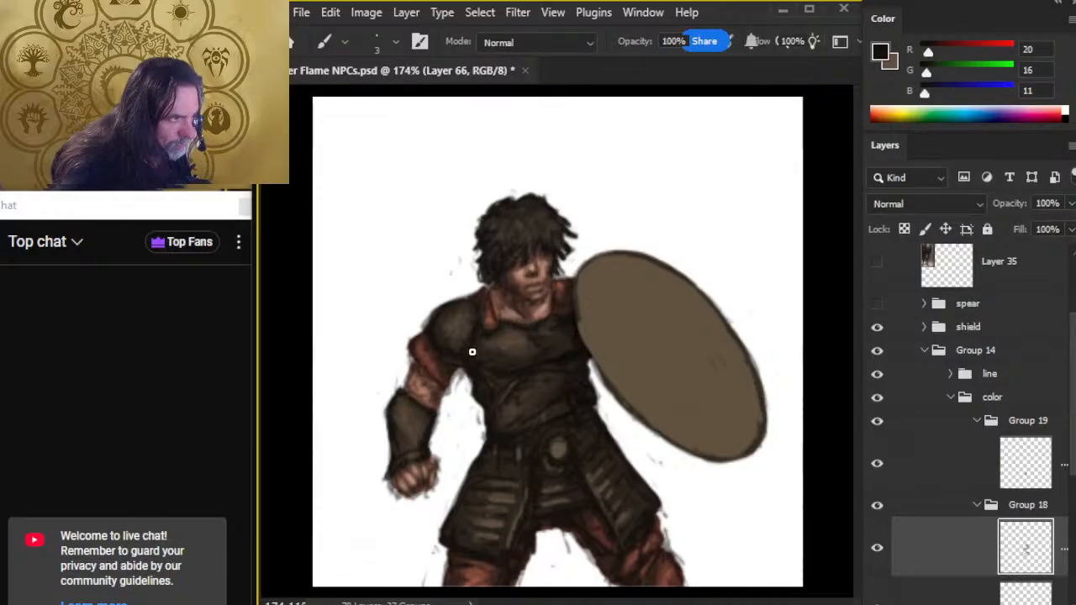
{"action": "key", "text": "r"}
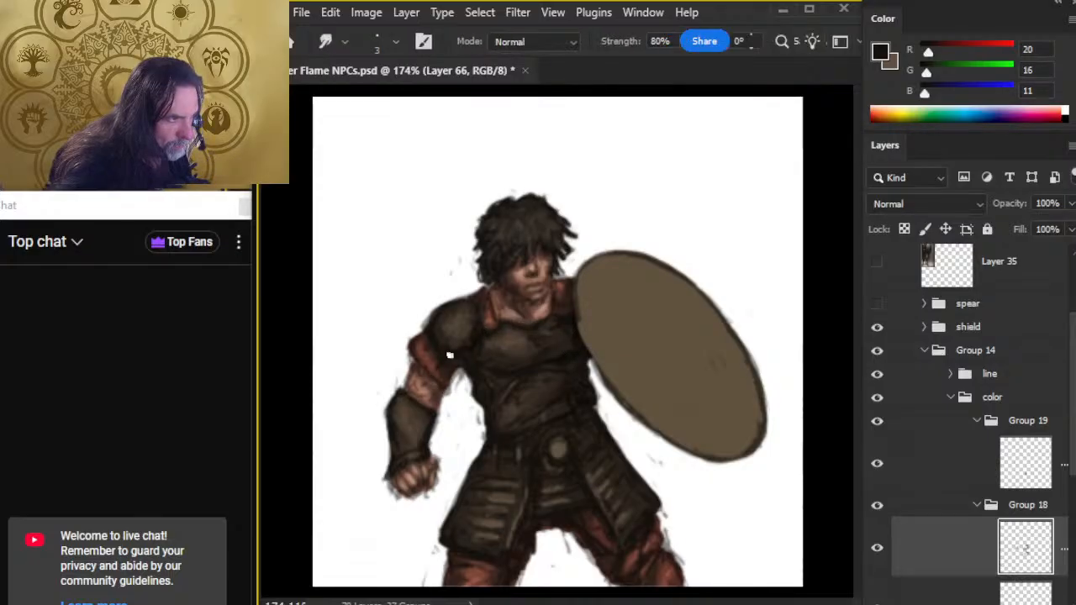
{"action": "key", "text": "b"}
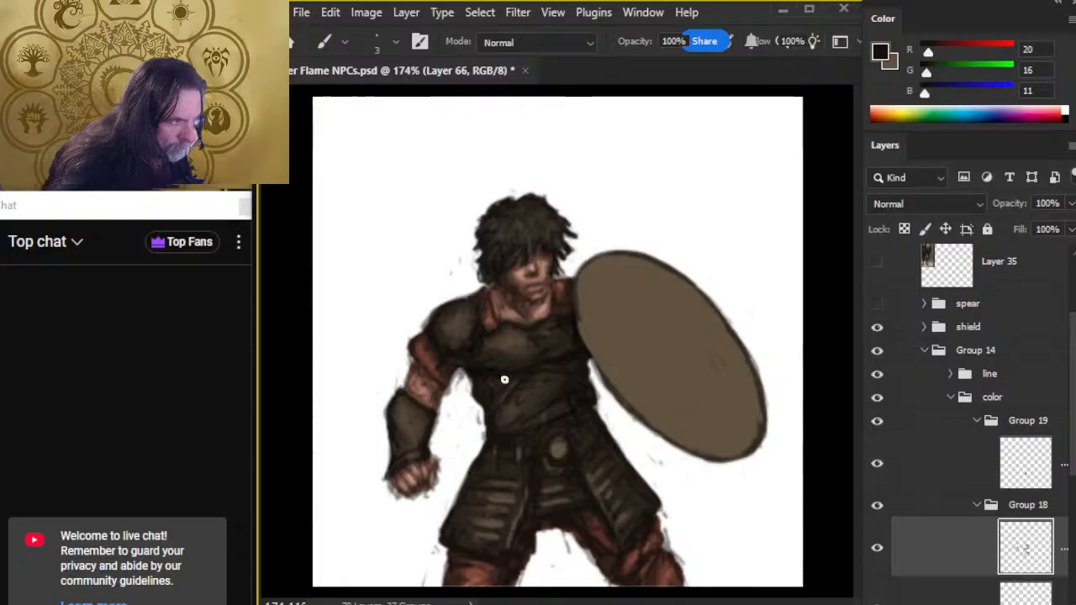
{"action": "key", "text": "r"}
{"action": "key", "text": "b"}
{"action": "key", "text": "r"}
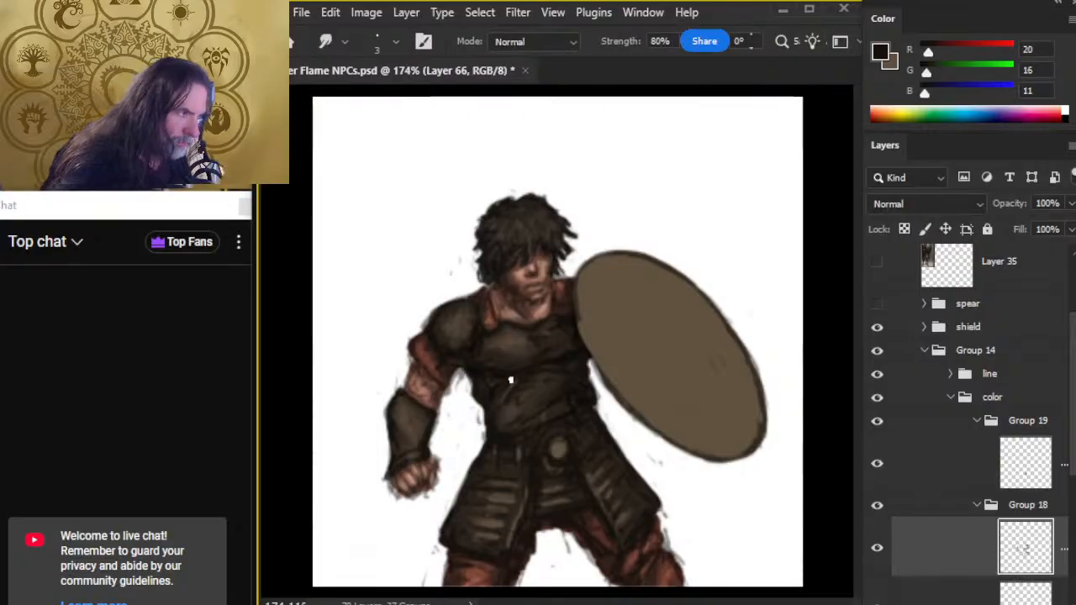
Define the chest plate's center and its half nearest the shield with near-black shading, blending the strokes with the Smudge tool.
{"action": "key", "text": "b"}
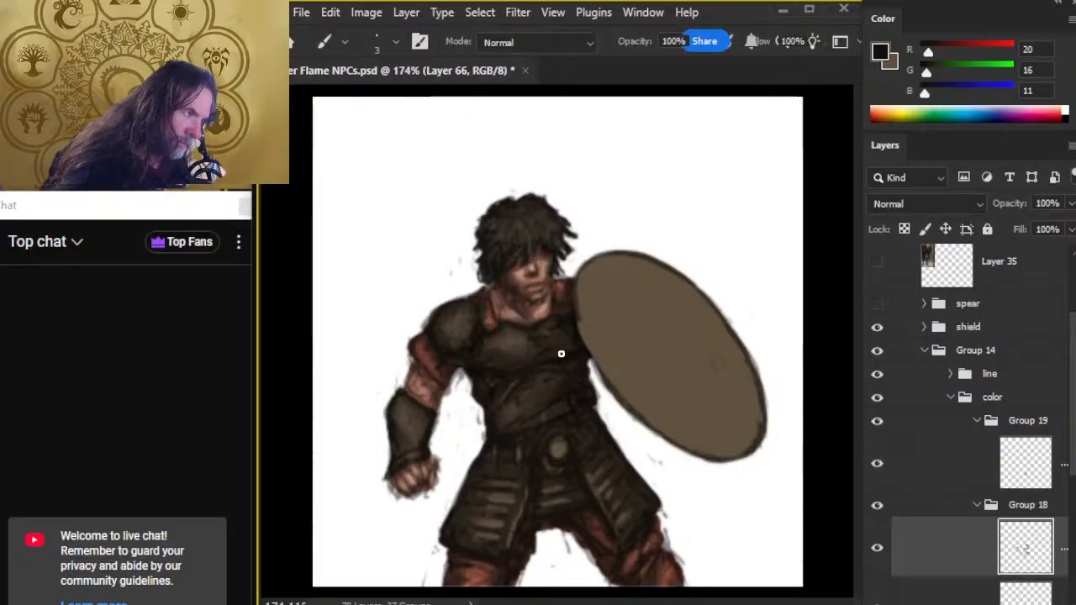
{"action": "key", "text": "r"}
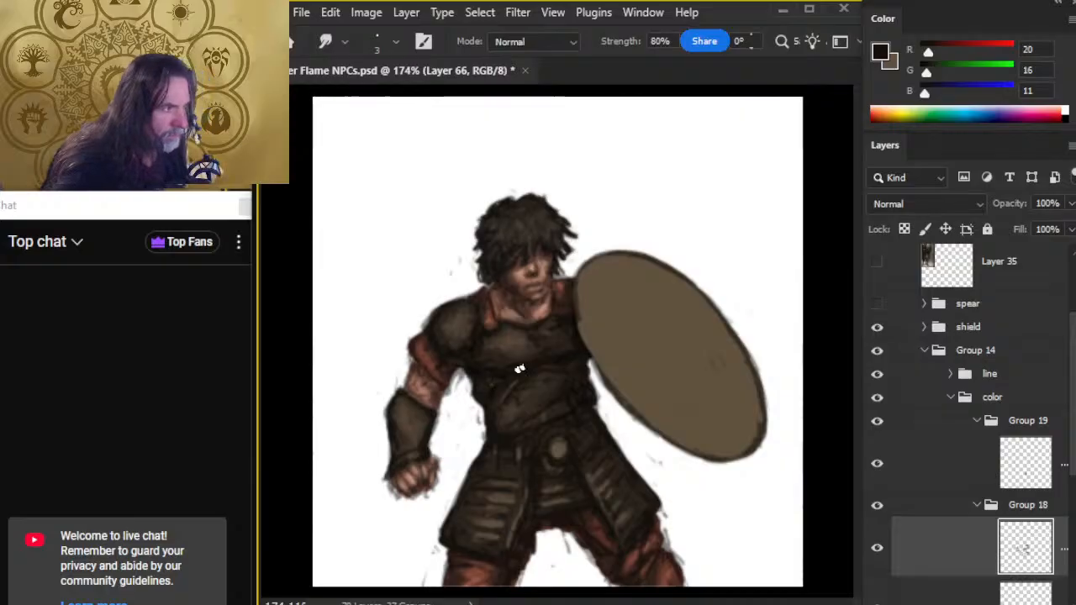
{"action": "key", "text": "b"}
{"action": "key", "text": "r"}
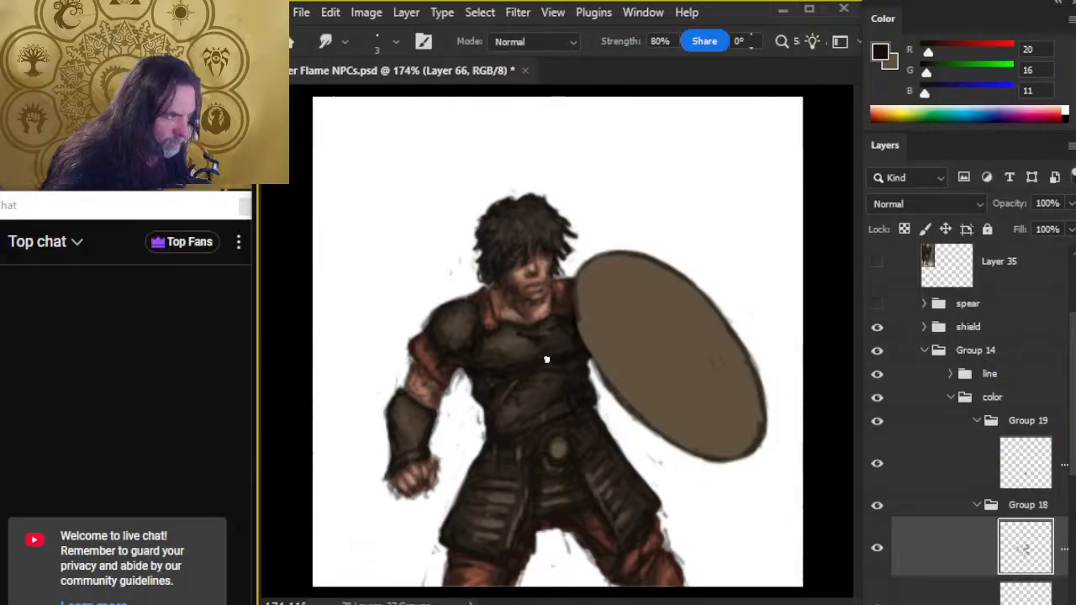
{"action": "key", "text": "b"}
{"action": "key", "text": "r"}
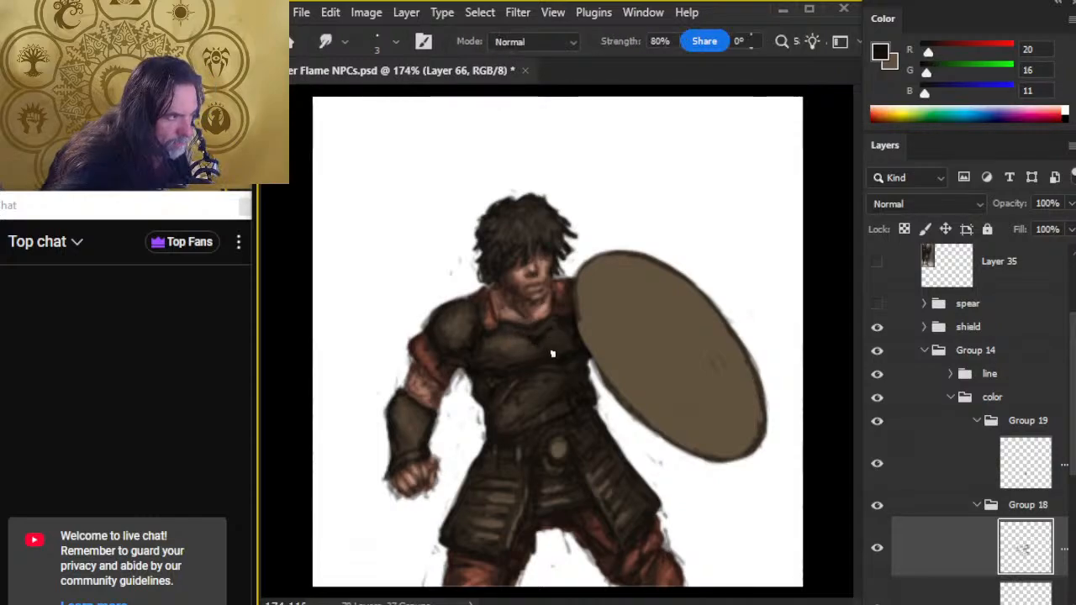
{"action": "key", "text": "b"}
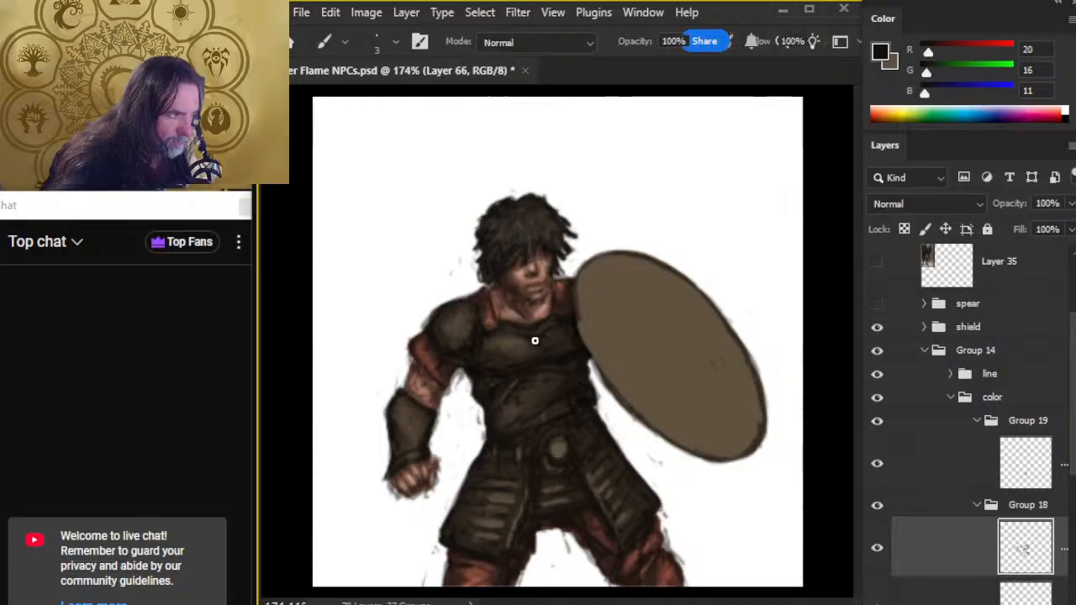
{"action": "key", "text": "r"}
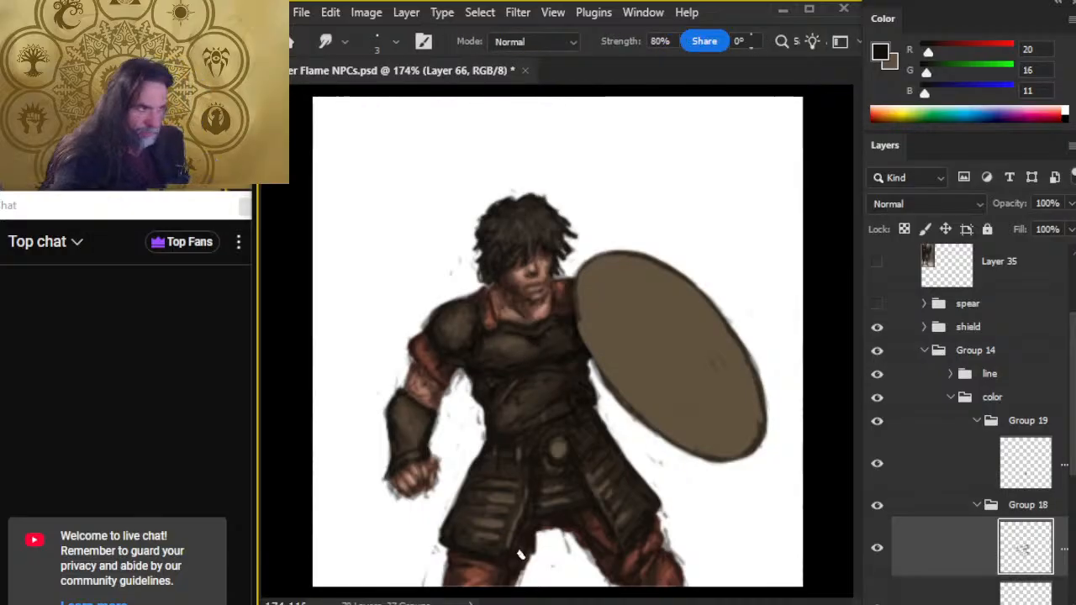
Shade the forearm bracer's edges and wrist end with near-black (20, 16, 11) and soften the shadows with the Smudge tool.
{"action": "key", "text": "b"}
{"action": "key", "text": "r"}
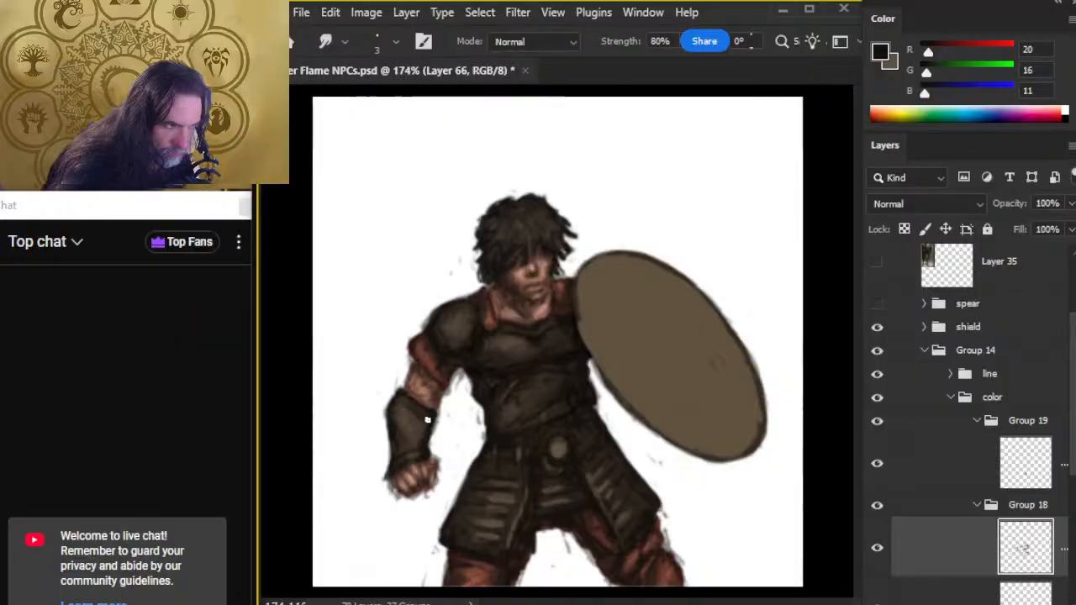
{"action": "key", "text": "b"}
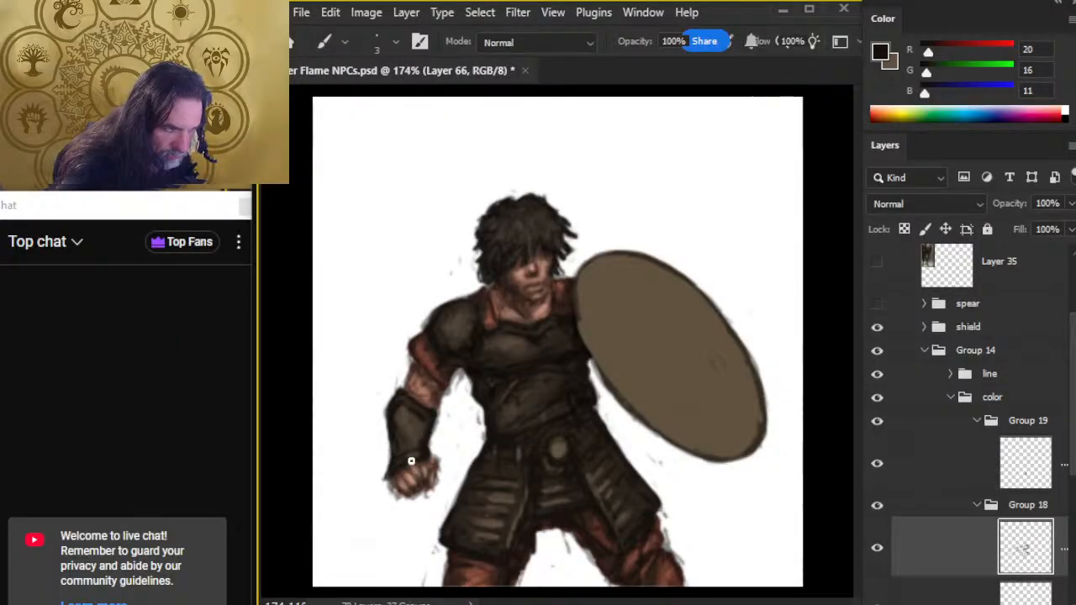
{"action": "key", "text": "r"}
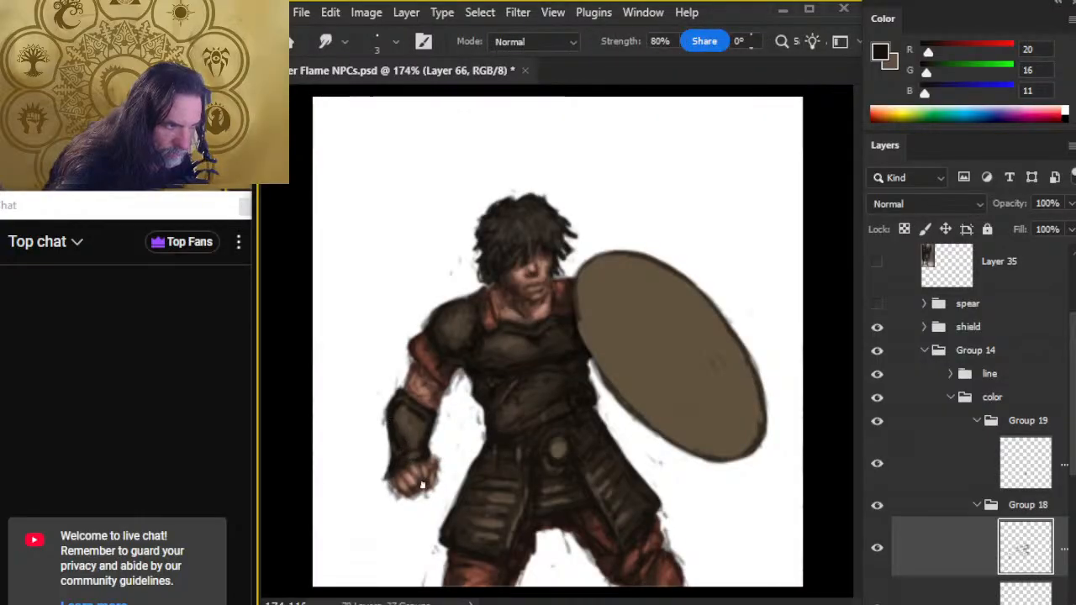
{"action": "key", "text": "b"}
{"action": "key", "text": "r"}
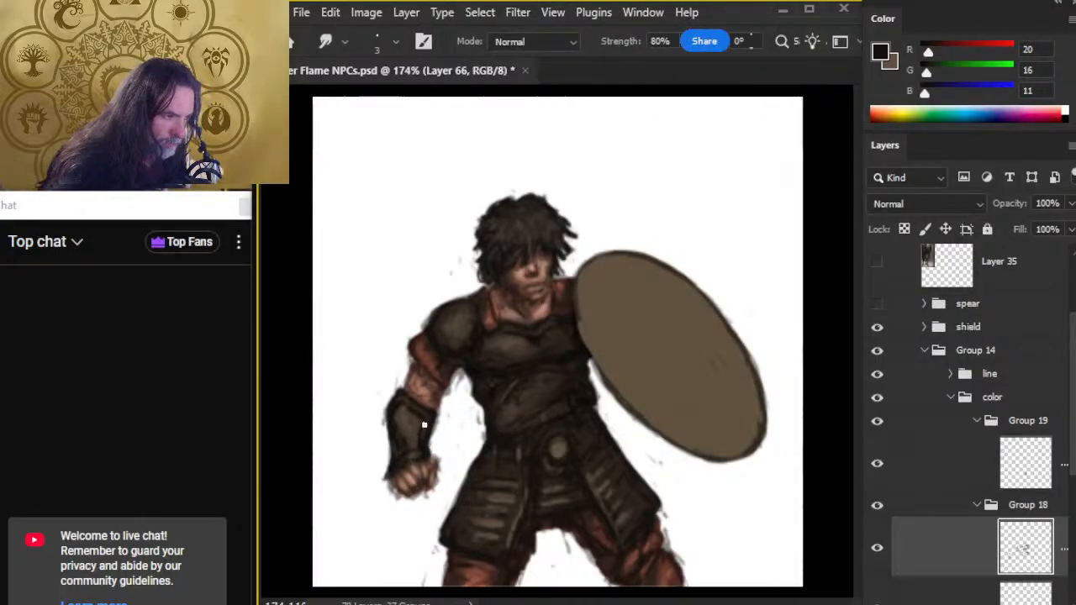
{"action": "key", "text": "b"}
{"action": "key", "text": "r"}
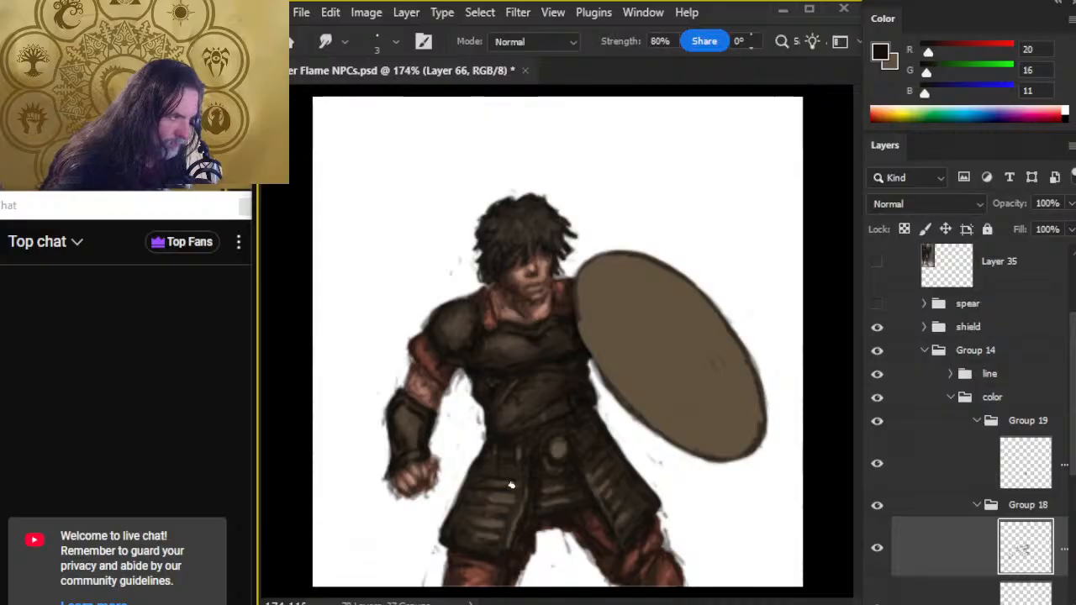
Touch up the near-black shading on the skirt and waist armor, smudge it, and save the document.
{"action": "key", "text": "b"}
{"action": "key", "text": "r"}
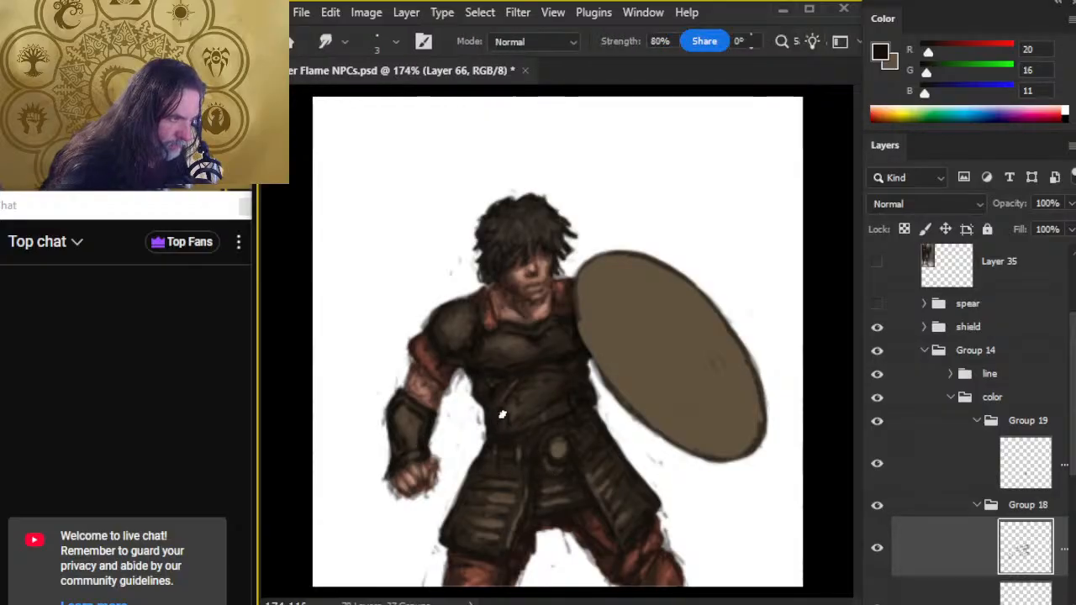
{"action": "key", "text": "b"}
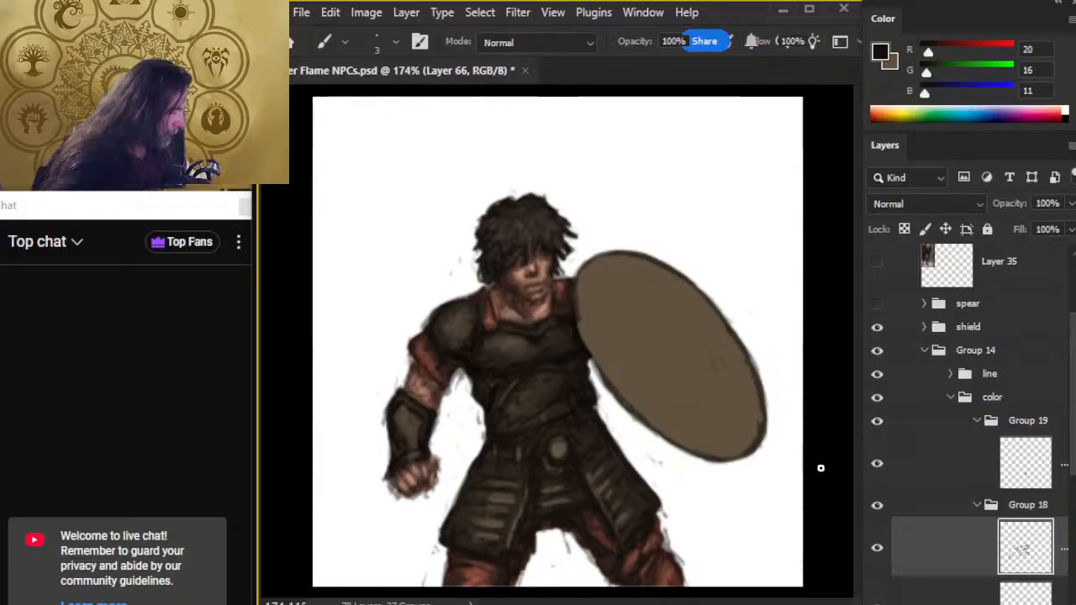
{"action": "key", "text": "r"}
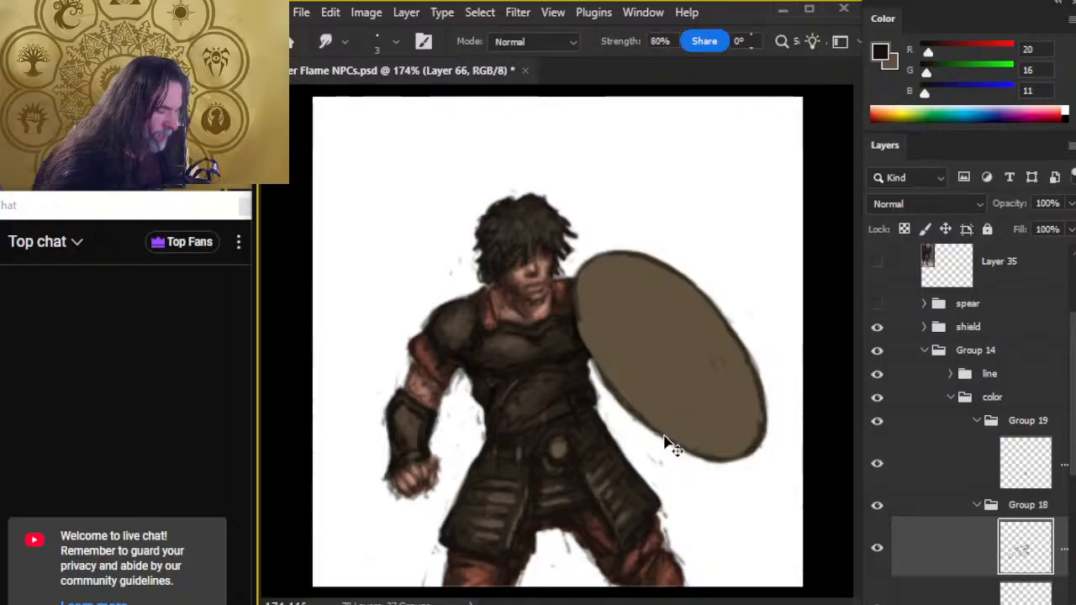
{"action": "key", "text": "ctrl+s"}
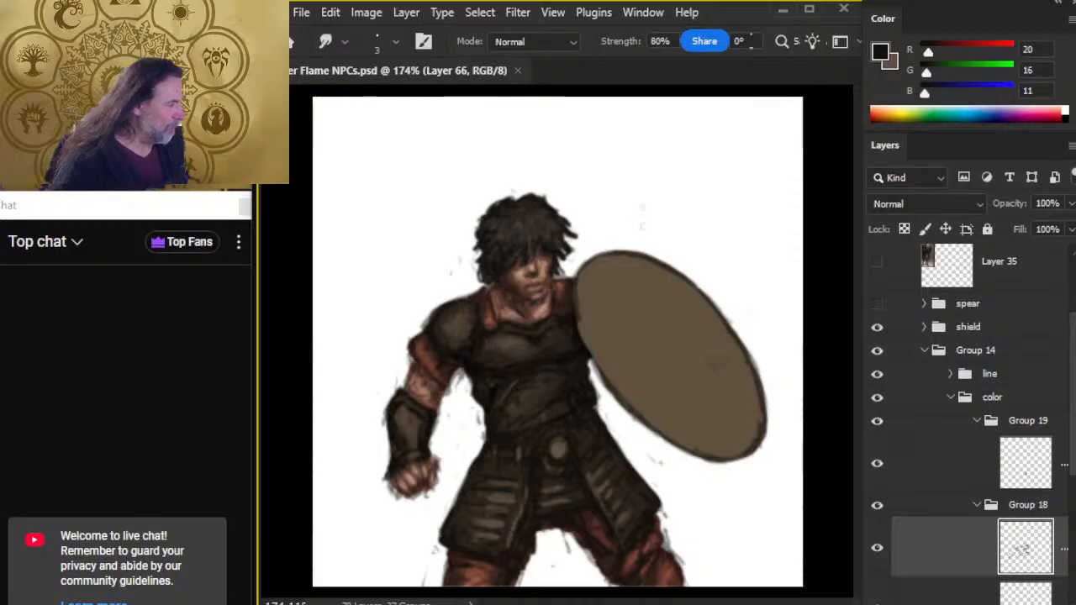
Turn on the visibility of the spear group over the shaded character and save the document.
{"action": "left_click", "coordinate": [876, 303]}
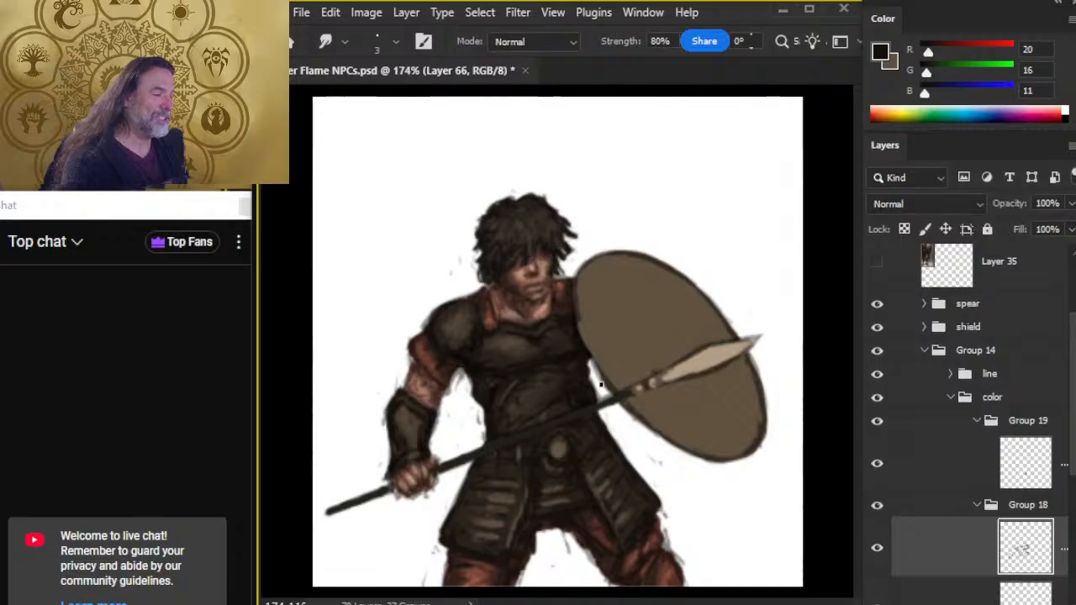
{"action": "key", "text": "z"}
{"action": "left_click_drag", "start_coordinate": [626, 393], "coordinate": [610, 381]}
{"action": "left_click_drag", "start_coordinate": [655, 430], "coordinate": [632, 418]}
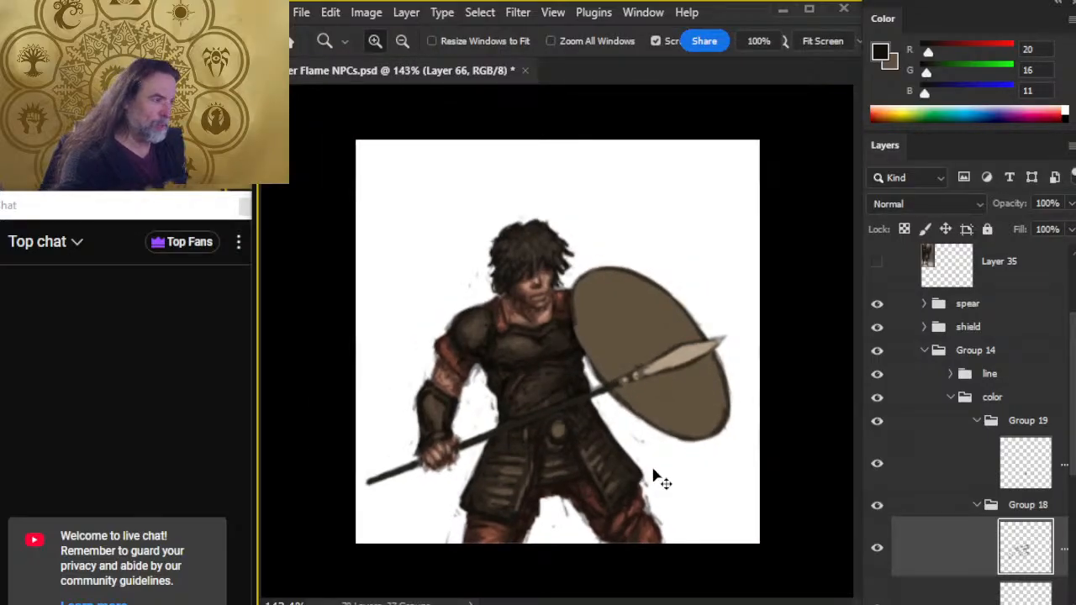
{"action": "key", "text": "ctrl+s"}
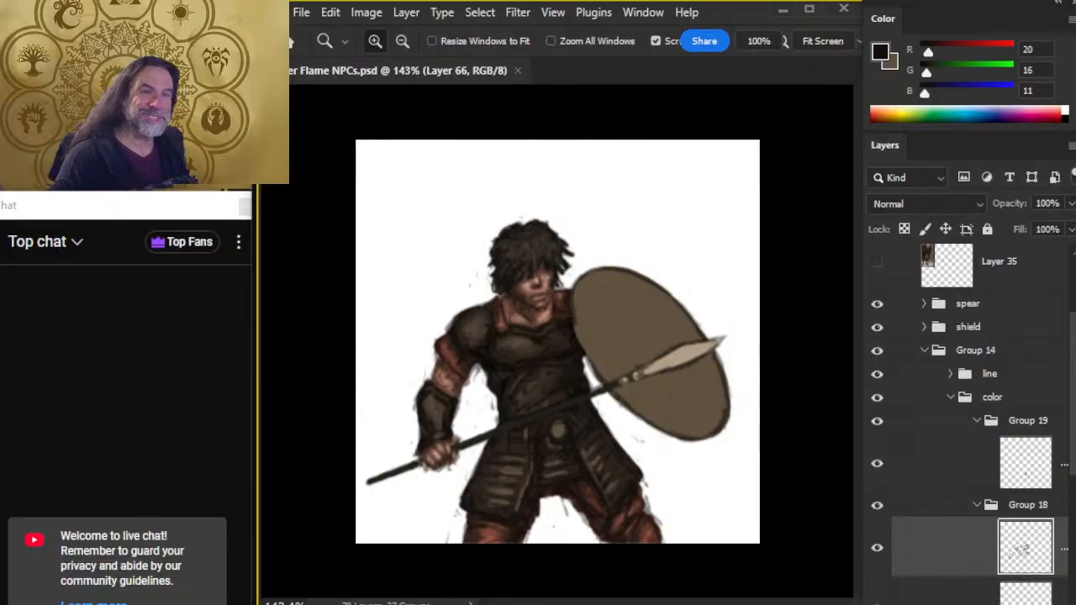
Switch to the OBS window.
{"action": "key", "text": "alt+Tab"}
{"action": "key", "text": "alt+Tab"}
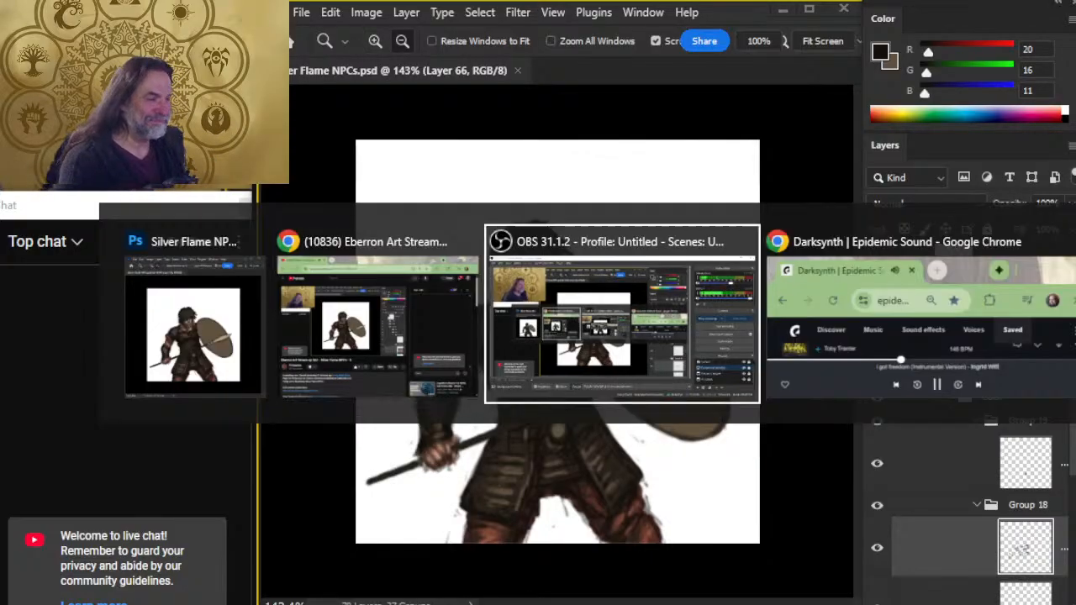